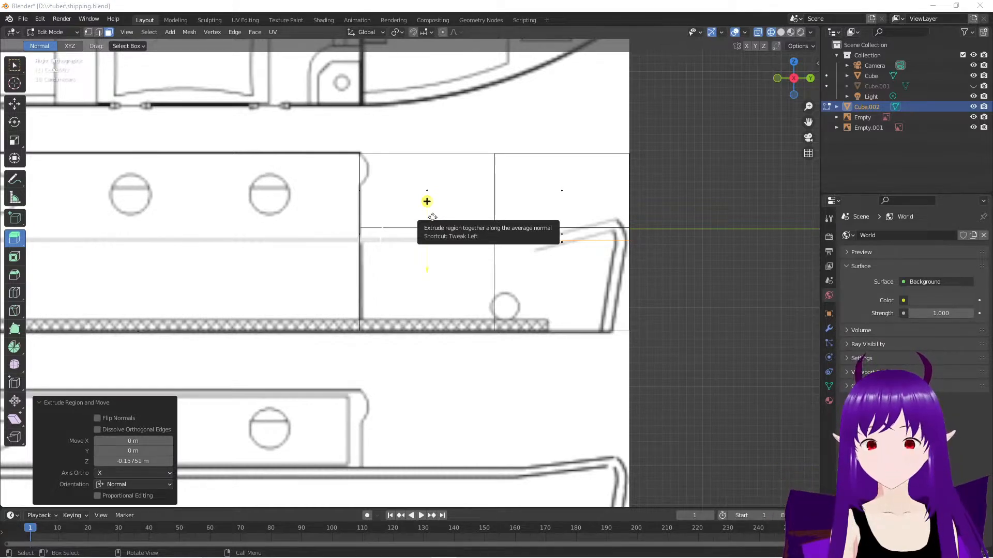
Clear the current selection and switch off the see-through display so the boat's bow shows as solid
scroll(458, 206, up, 2)
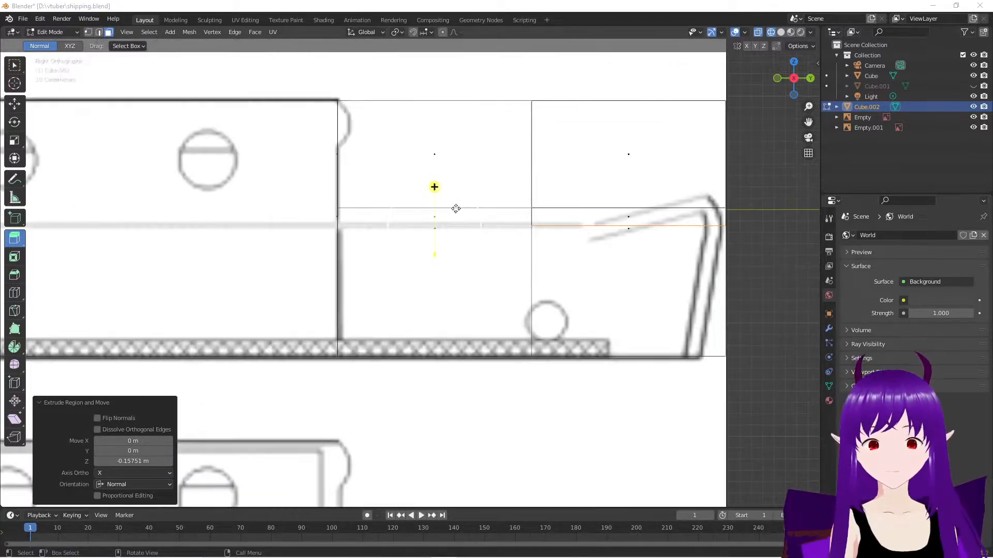
scroll(455, 209, down, 1)
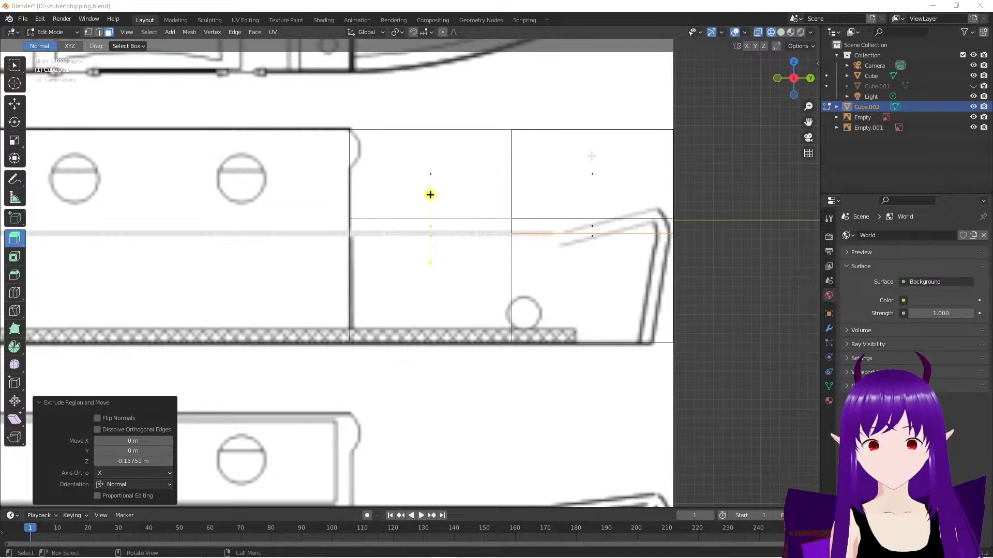
click(710, 140)
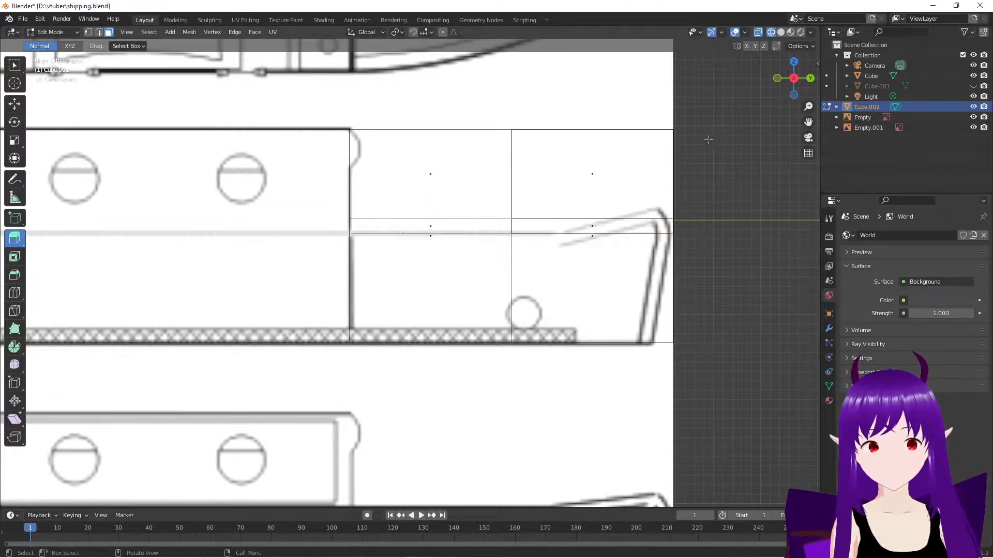
key(alt+z)
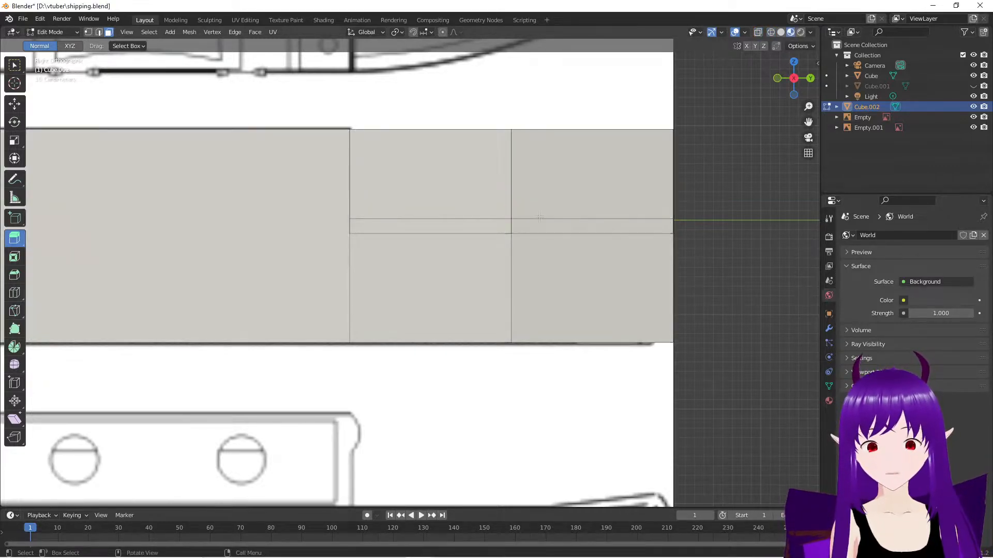
middle_drag(708, 138, 106, 94)
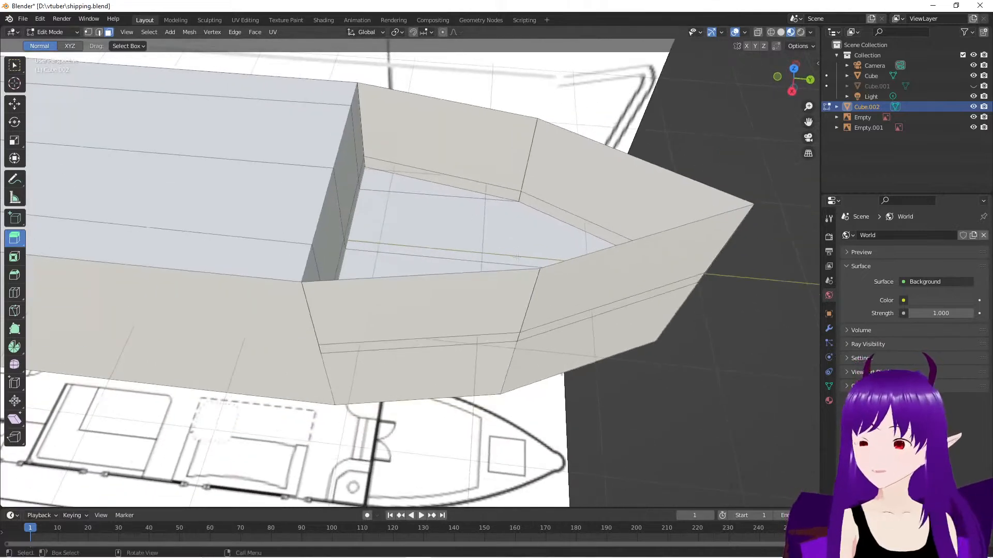
Try to delete the upper side faces around the bow together with the narrow strip of faces beneath them
click(15, 64)
click(364, 292)
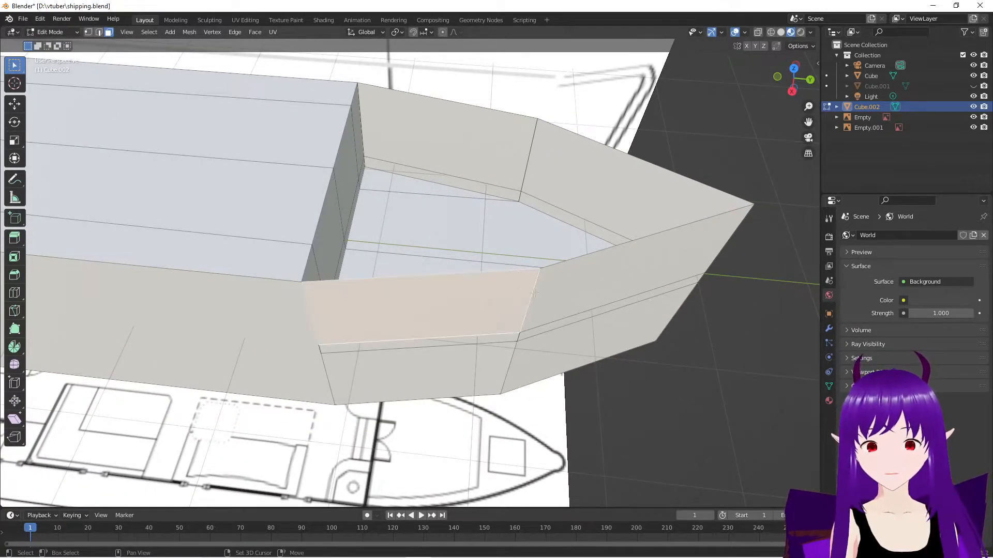
shift+click(605, 269)
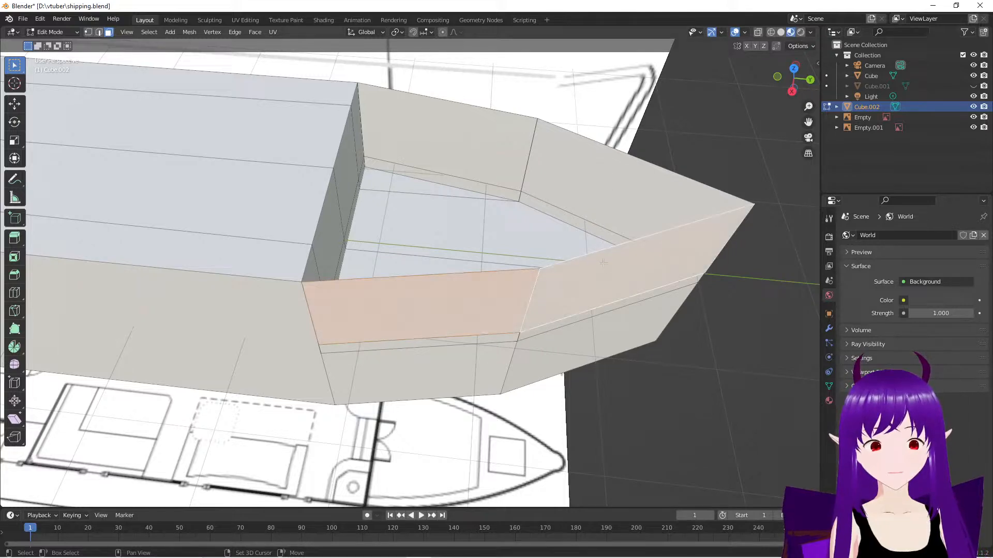
shift+click(613, 185)
shift+click(458, 174)
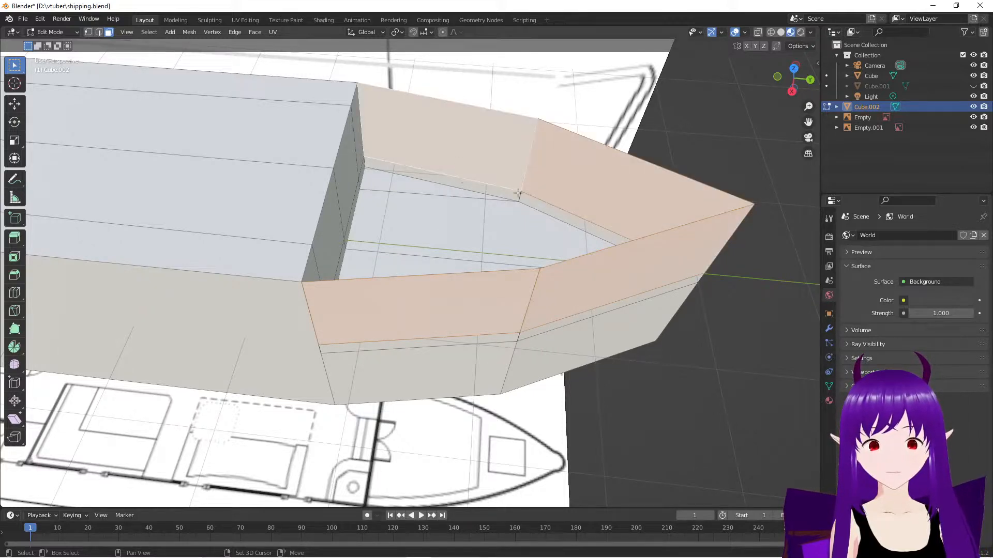
shift+click(487, 192)
shift+click(536, 200)
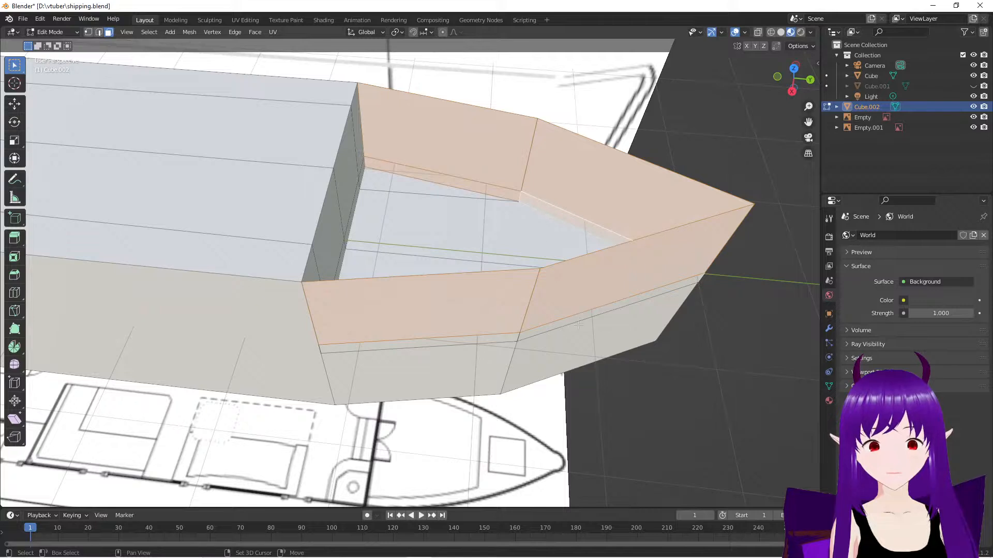
shift+click(525, 331)
shift+click(471, 342)
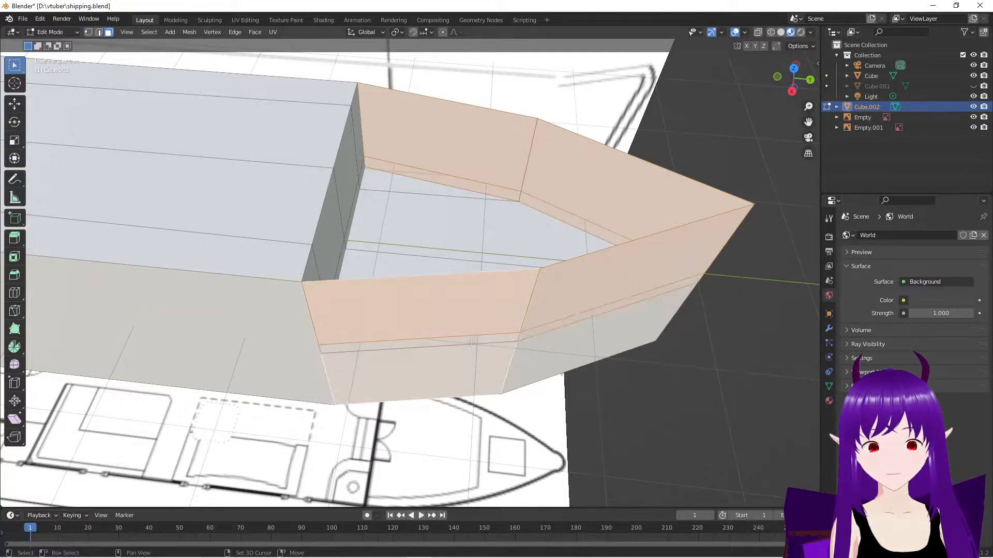
shift+click(478, 358)
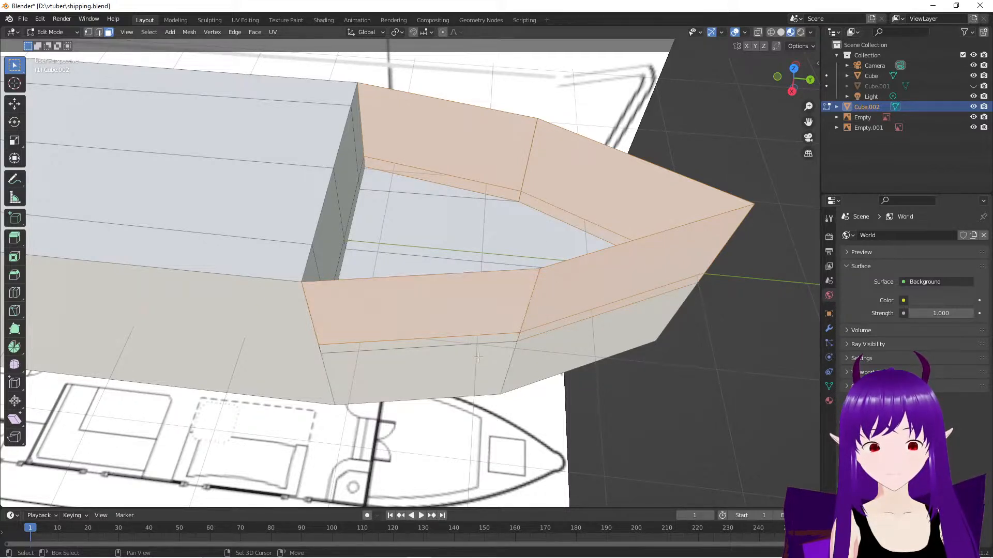
shift+click(476, 340)
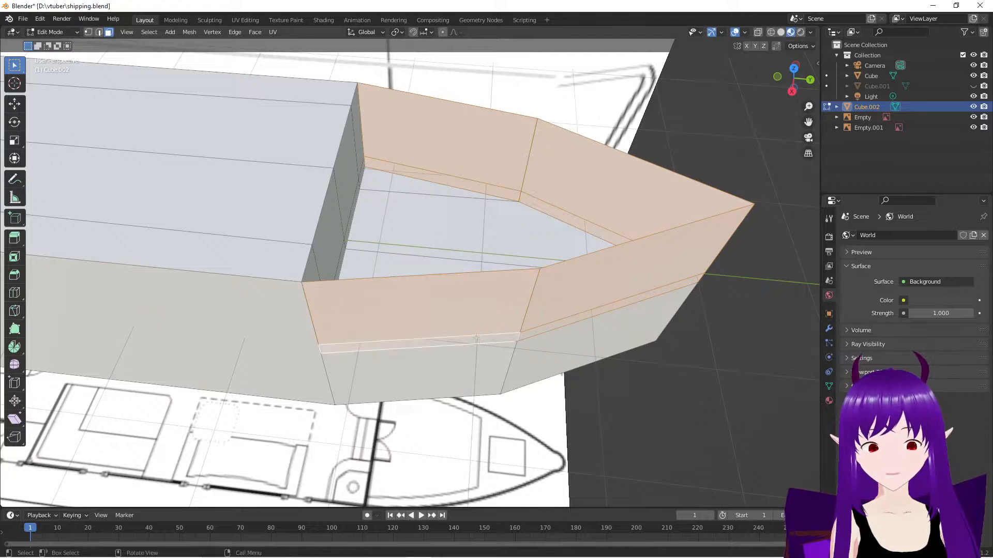
middle_drag(478, 223, 475, 175)
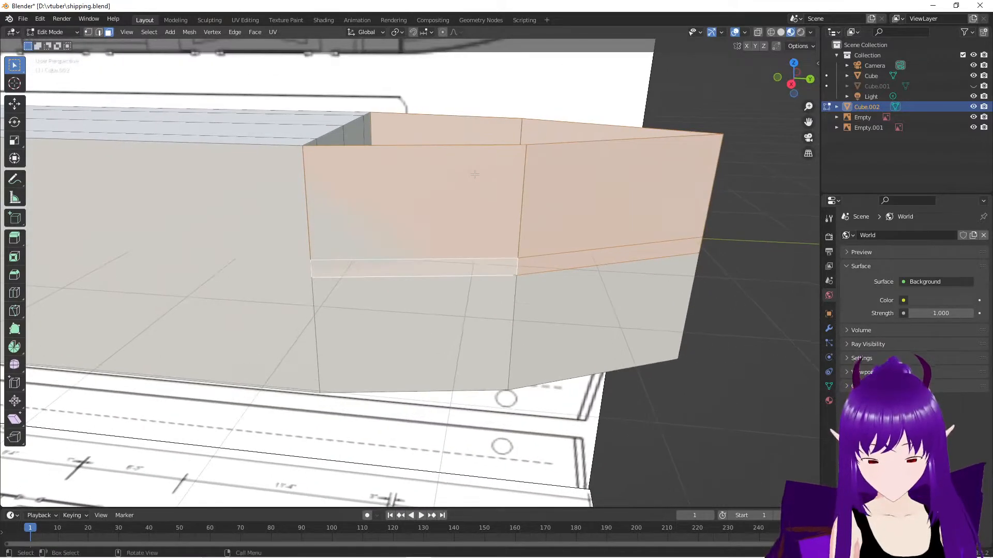
key(x)
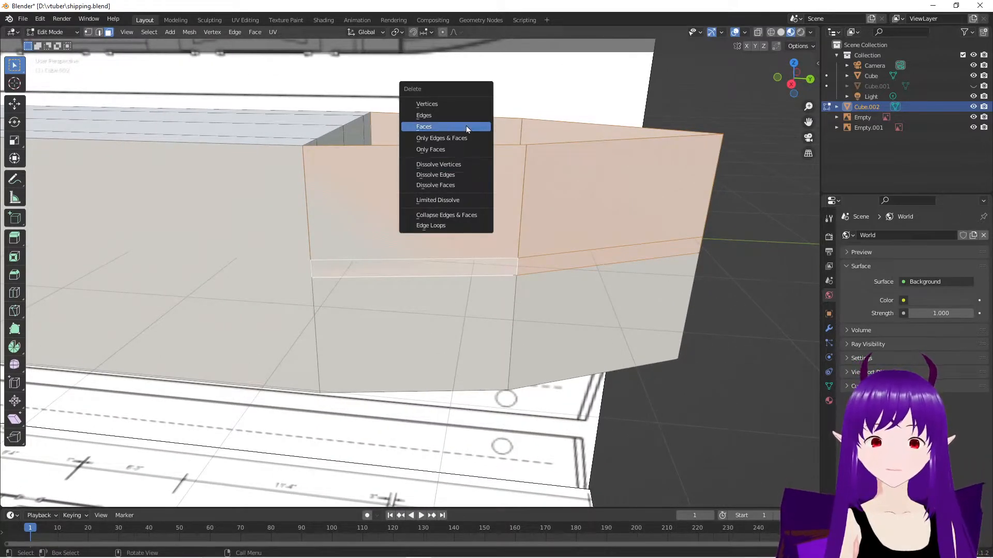
click(461, 124)
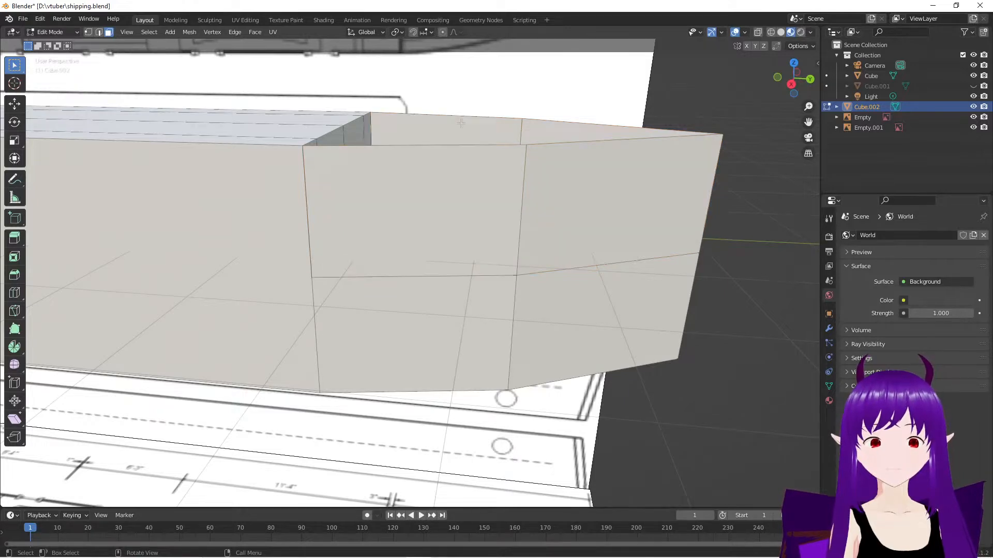
Try to select the remaining full-height side faces around the bow one after another
shift+click(445, 202)
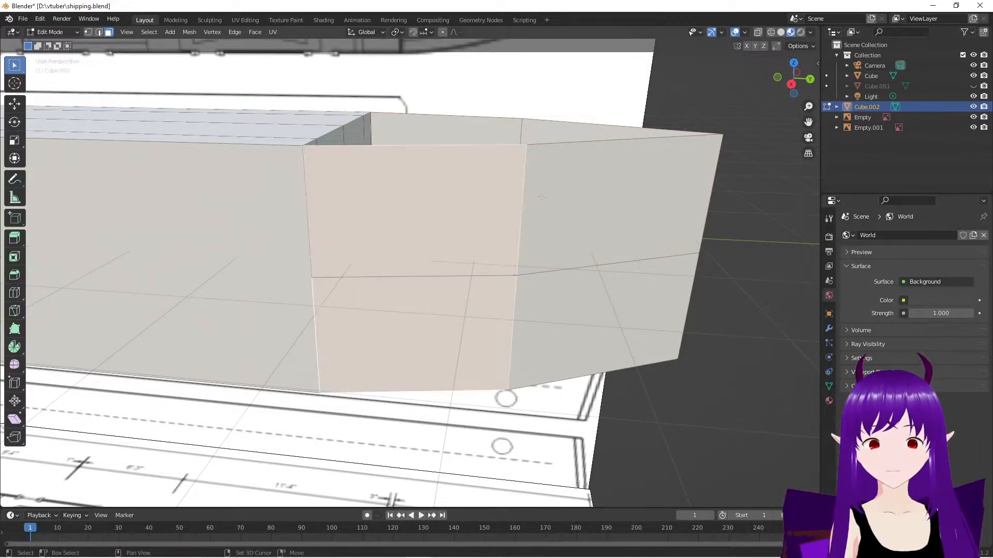
middle_drag(388, 207, 415, 186)
click(429, 149)
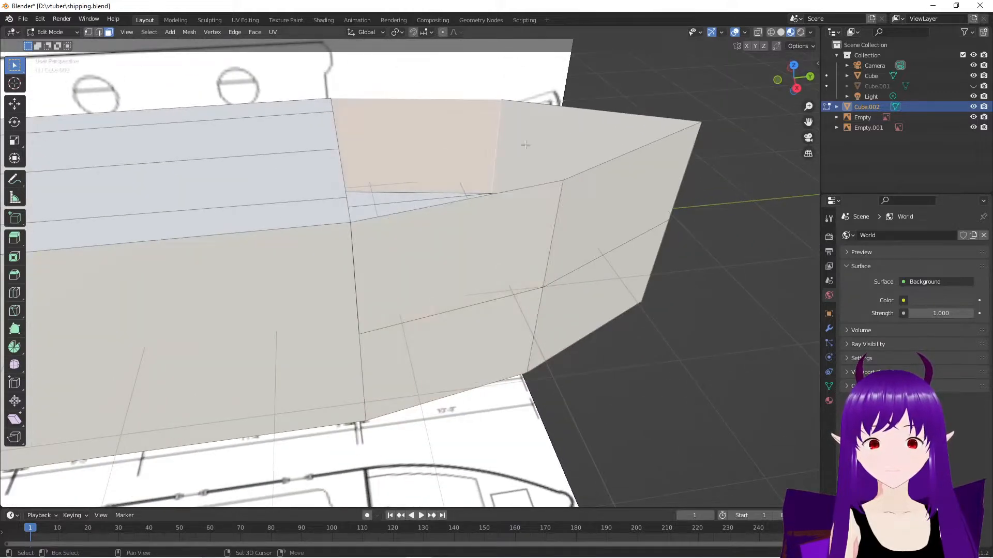
shift+click(595, 137)
middle_drag(594, 137, 404, 150)
shift+click(460, 113)
shift+click(496, 133)
click(403, 150)
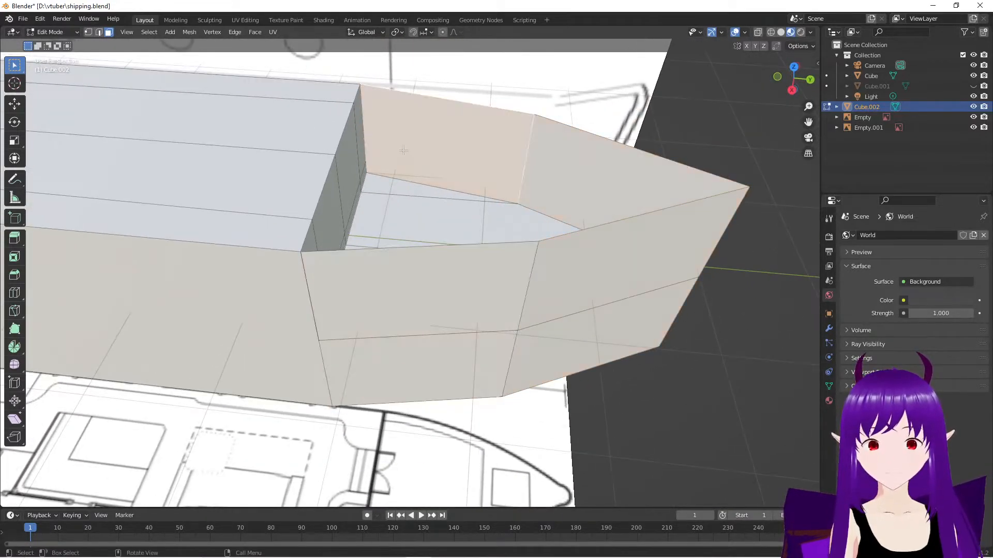
click(437, 281)
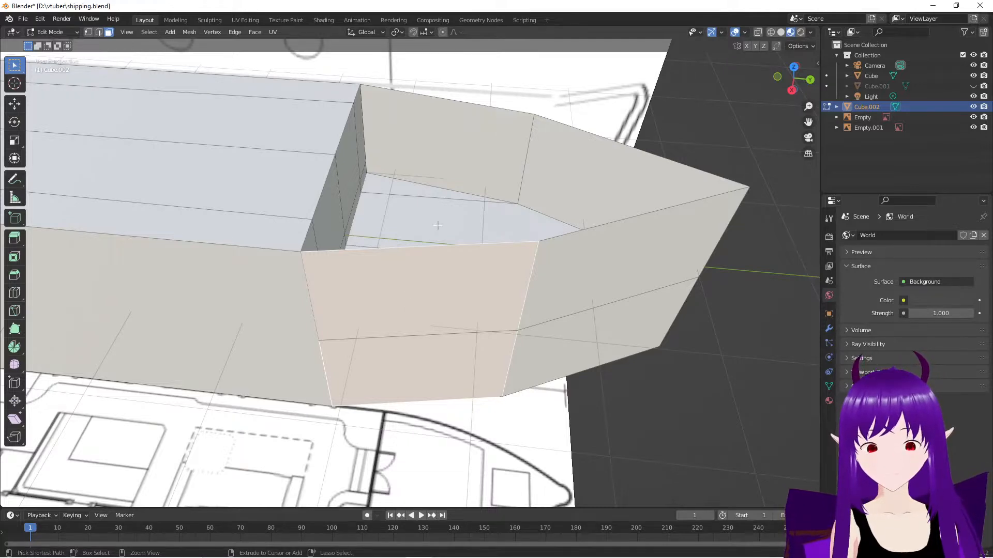
key(ctrl+z)
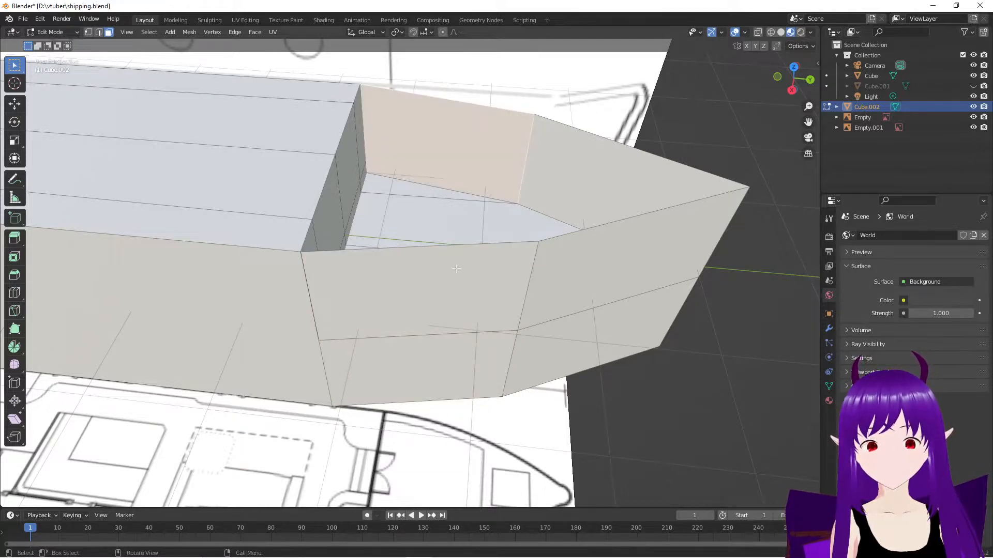
shift+click(569, 158)
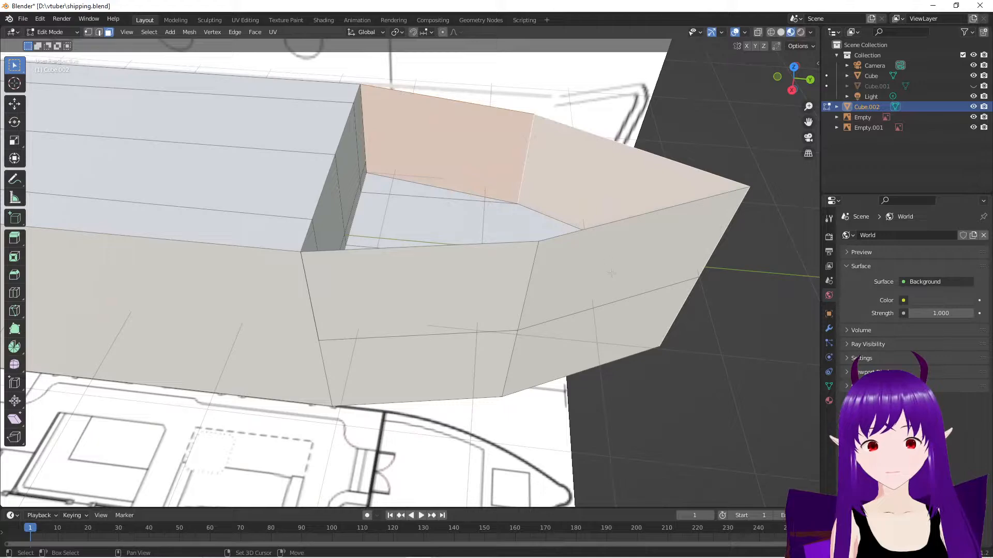
shift+click(584, 273)
middle_drag(504, 248, 457, 256)
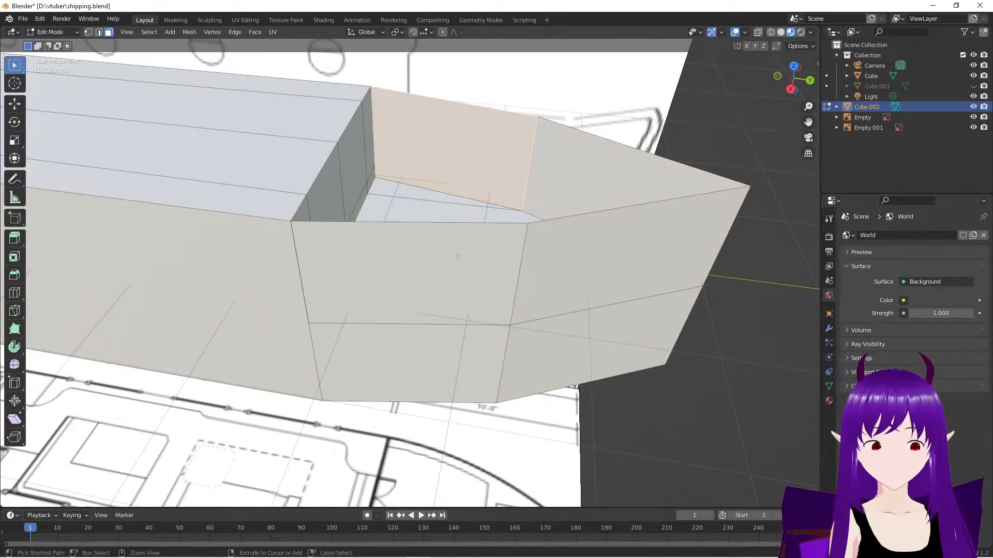
Try a shortest-path selection across the bow's side faces, and undo these selection changes
click(425, 268)
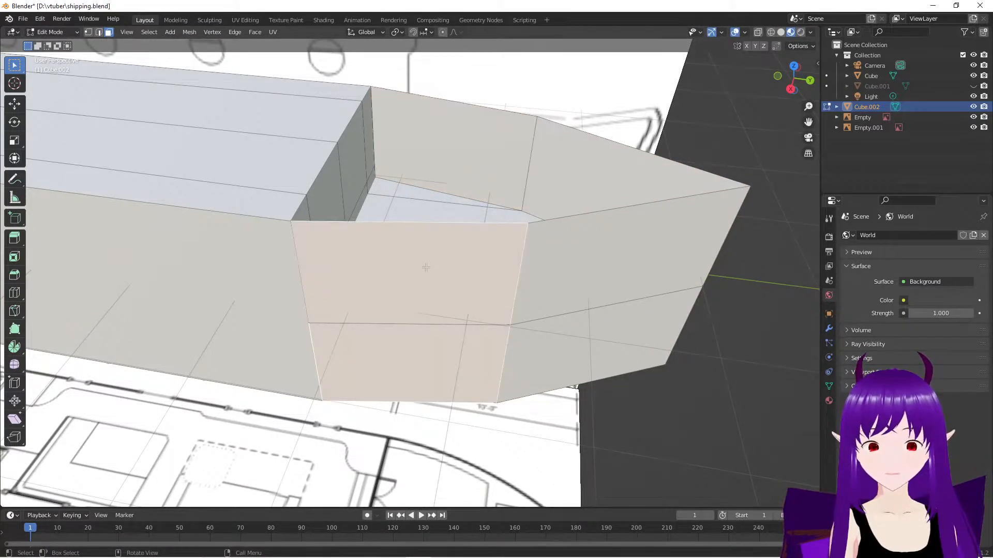
ctrl+click(452, 205)
key(ctrl+z)
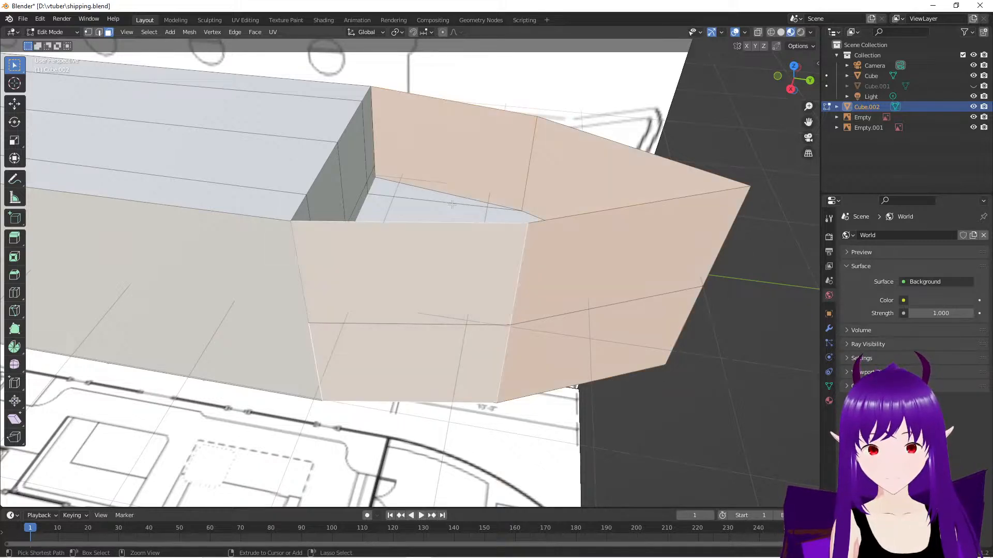
key(ctrl+z)
key(ctrl+z)
key(ctrl+z)
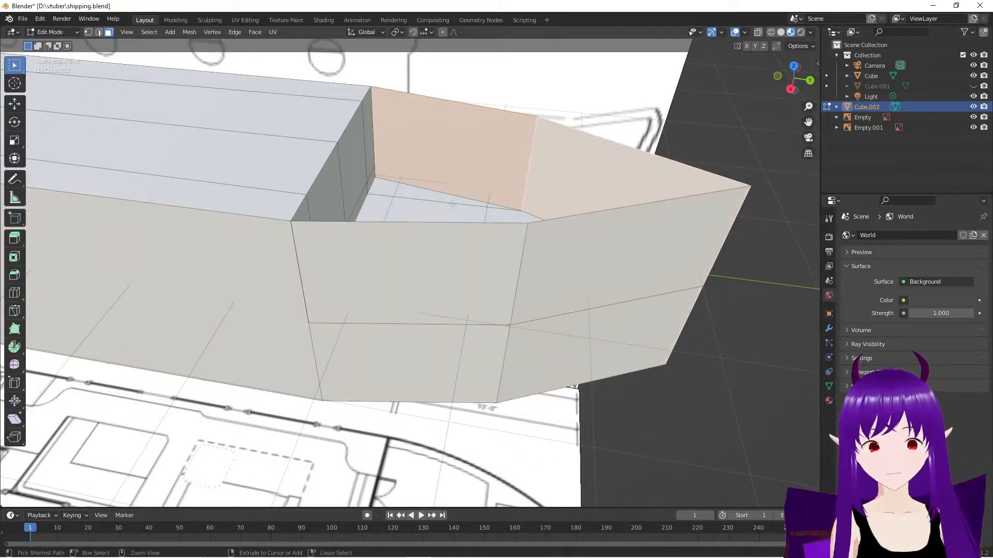
key(ctrl+z)
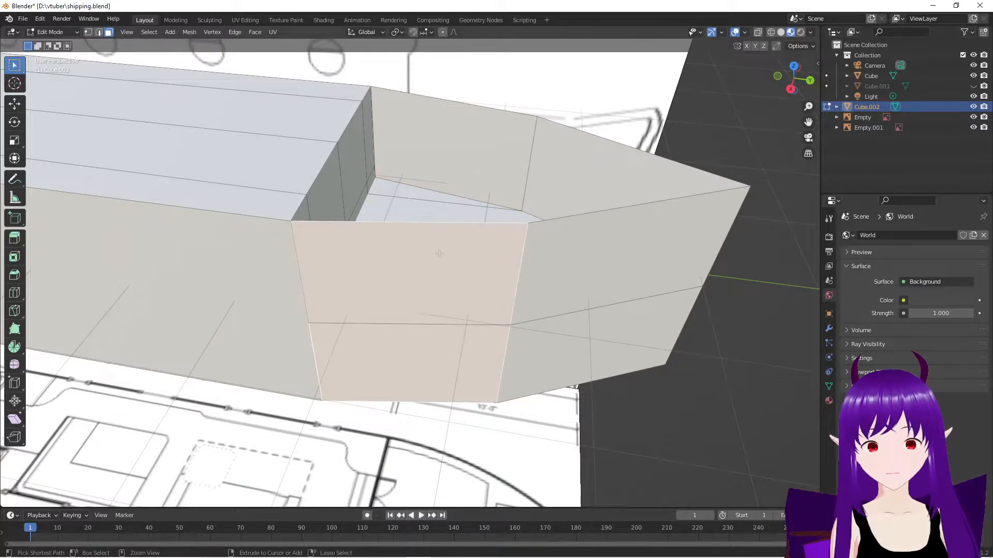
Undo the deletion of the bow's upper side faces and narrow strip
middle_drag(439, 253, 536, 374)
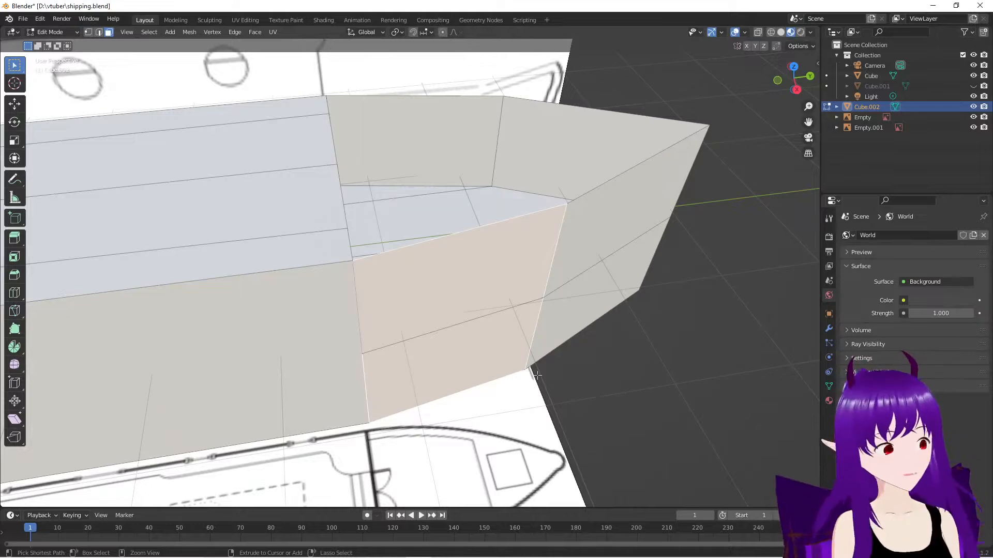
key(ctrl+z)
key(ctrl+z)
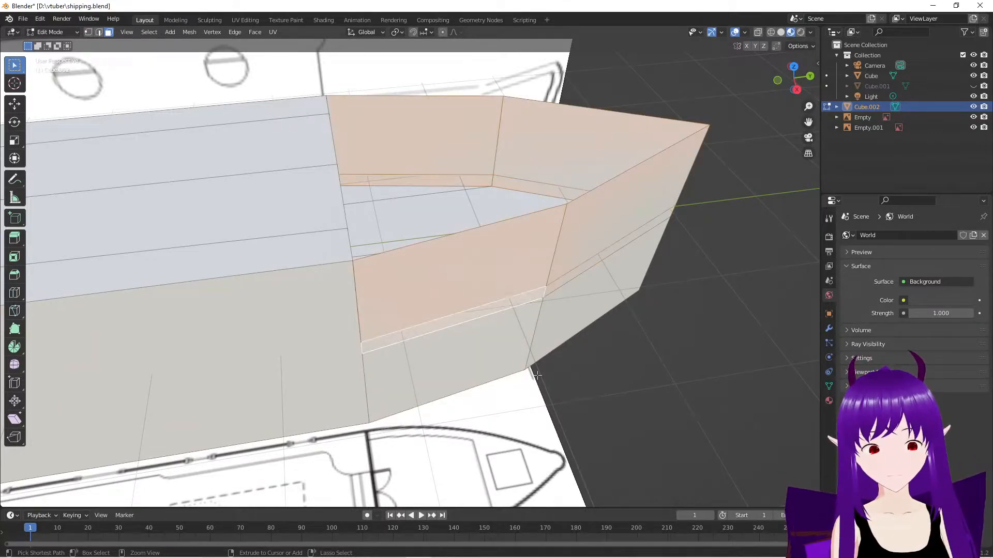
Select only the four large upper side faces around the bow, leaving out the narrow strip beneath them
middle_drag(556, 375, 455, 235)
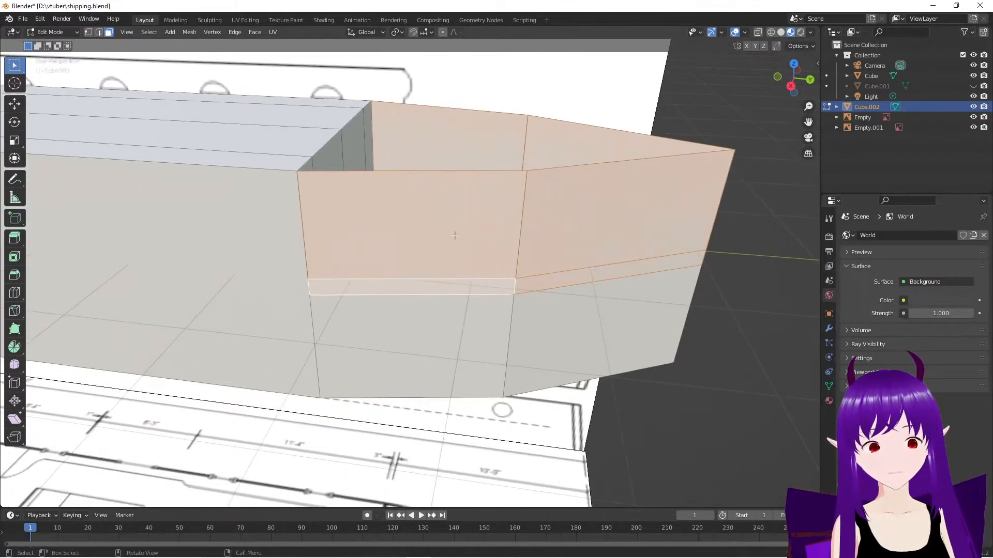
click(454, 235)
shift+click(567, 172)
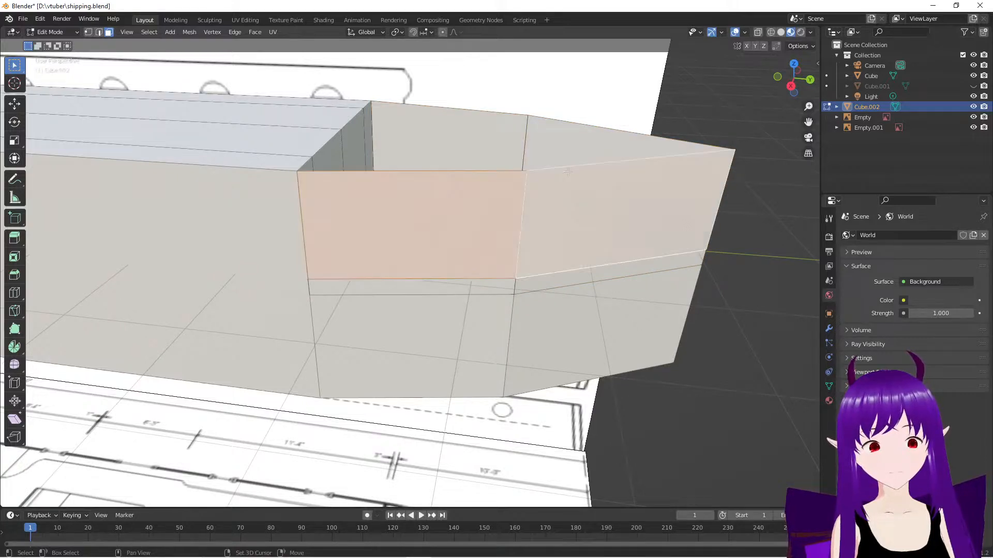
shift+click(574, 146)
shift+click(486, 132)
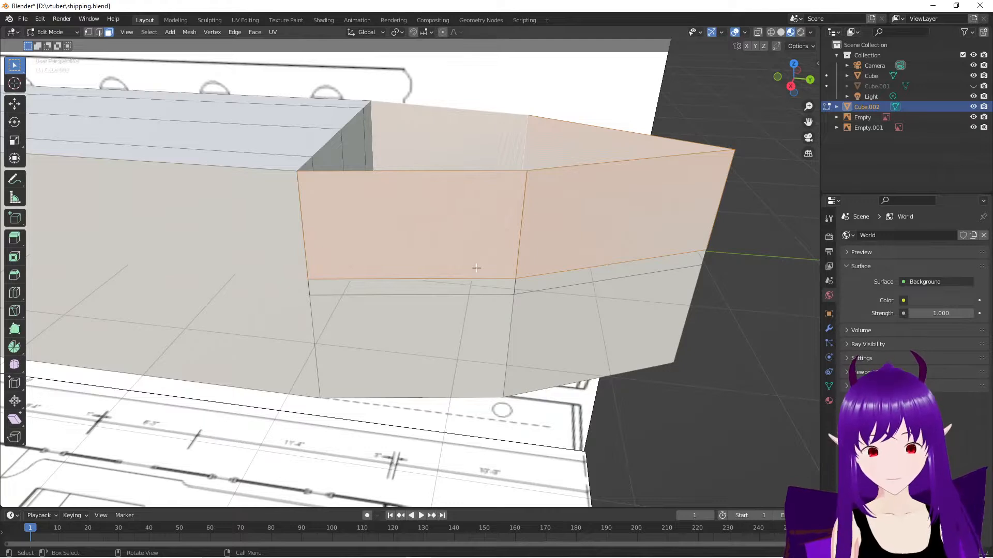
Try deleting the four selected bow faces with the Only Edges & Faces option, and undo it
key(x)
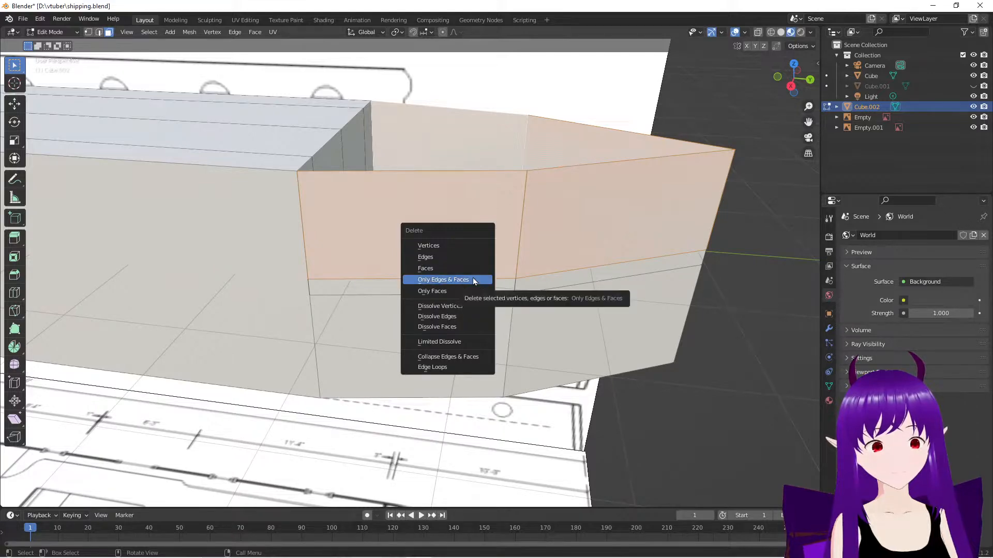
click(473, 279)
mouse_move(427, 327)
middle_down()
mouse_move(455, 349)
mouse_move(427, 315)
mouse_move(435, 307)
mouse_move(442, 316)
middle_up()
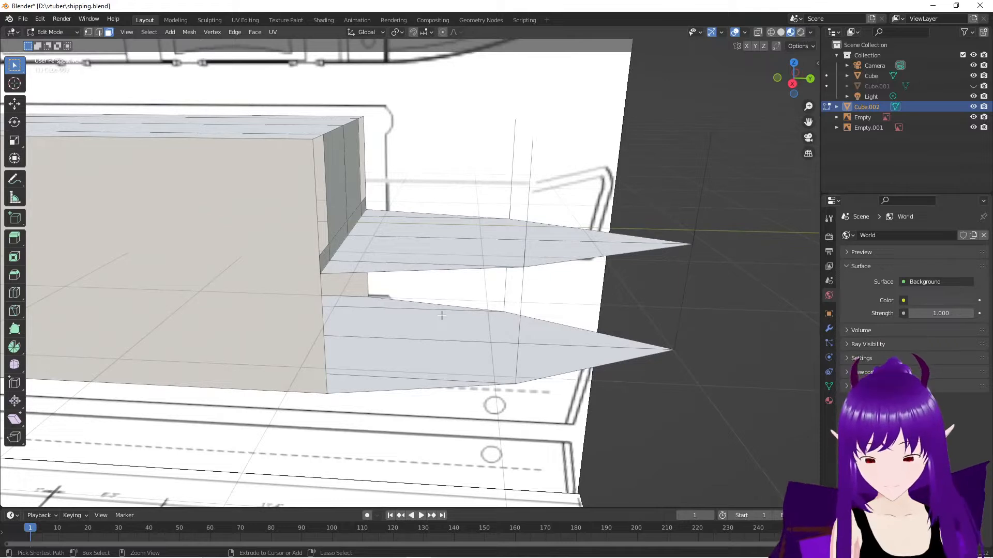
key(ctrl+z)
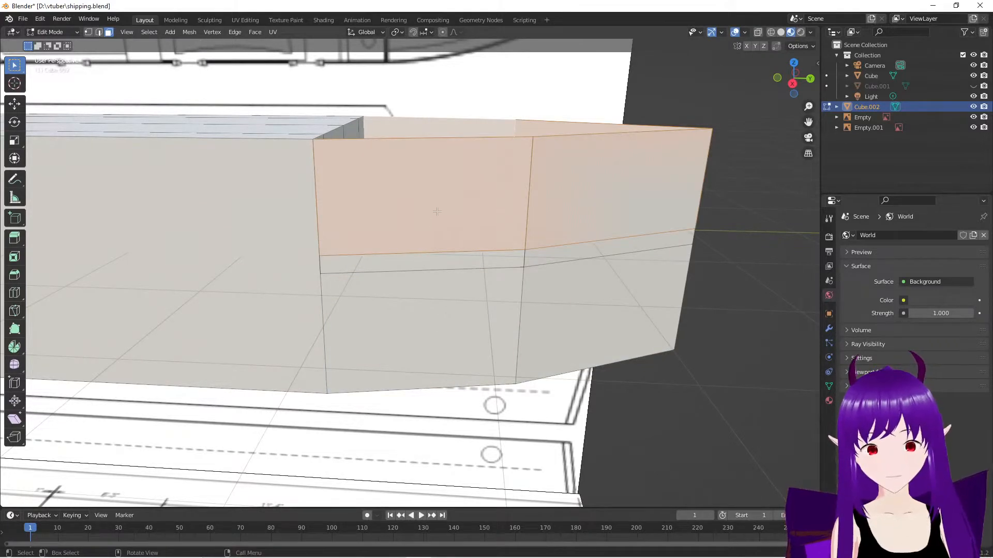
Try deleting the four selected upper side faces around the bow with the Faces option
key(x)
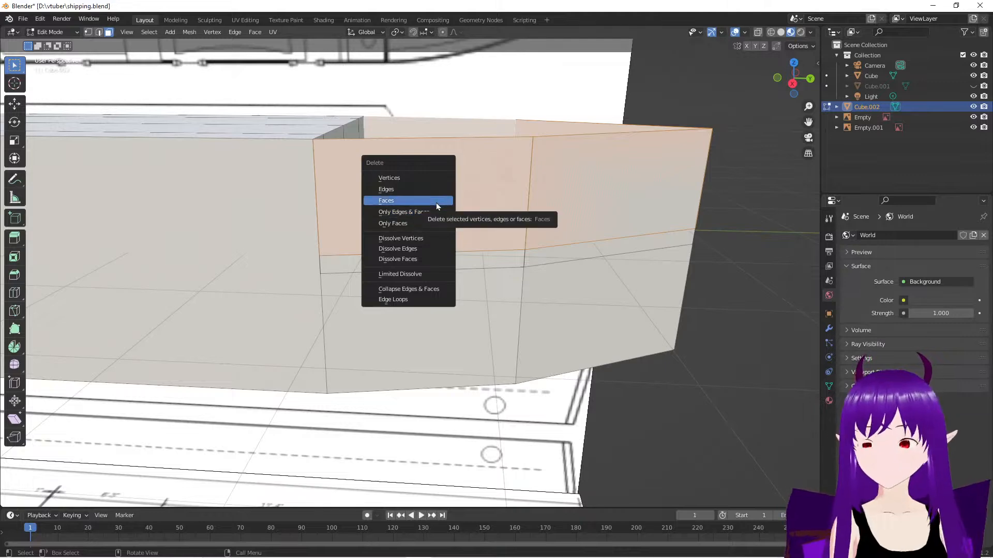
click(436, 202)
middle_drag(436, 202, 434, 241)
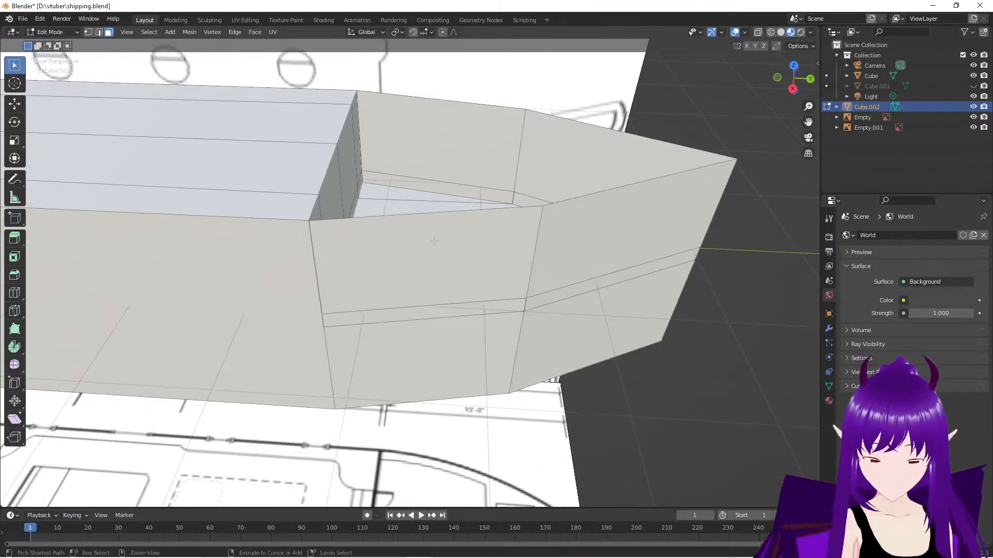
Try deleting the far bow side face beside the raised block with the Faces option, and undo the bow face deletions
click(458, 149)
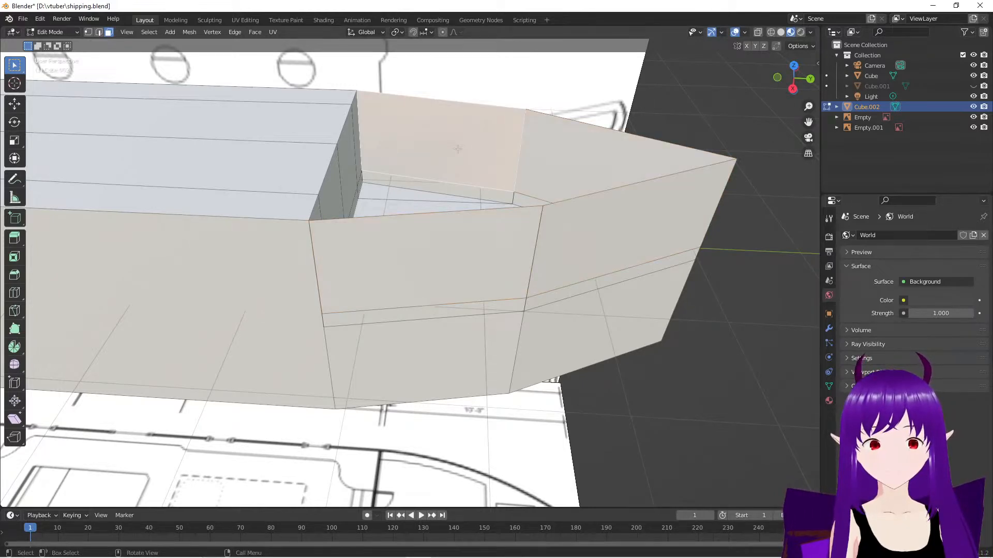
key(x)
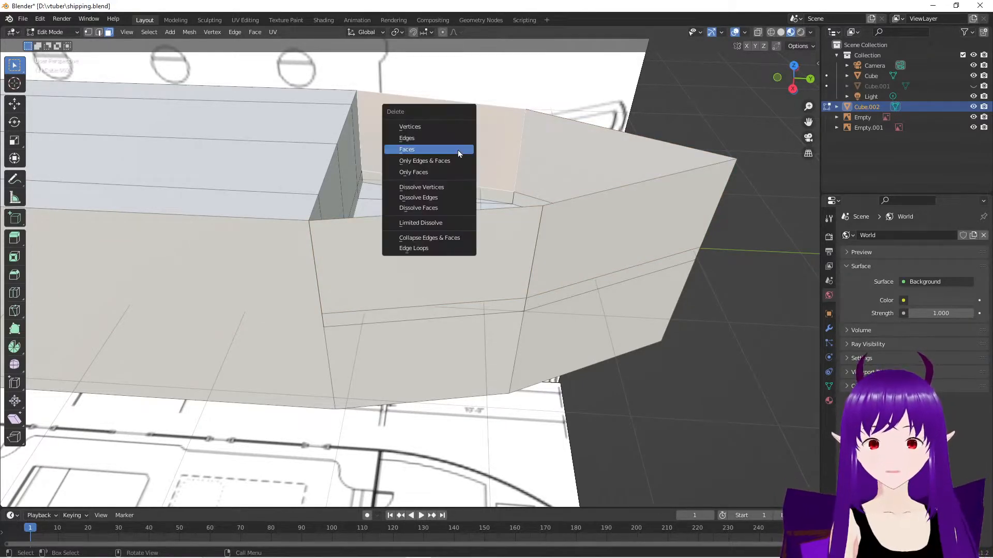
click(458, 150)
click(457, 149)
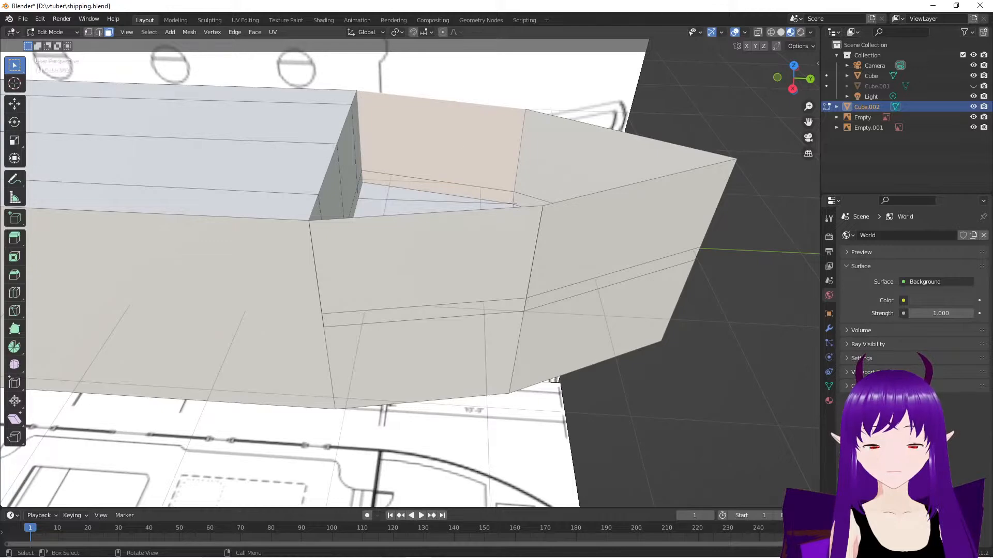
middle_drag(513, 203, 459, 204)
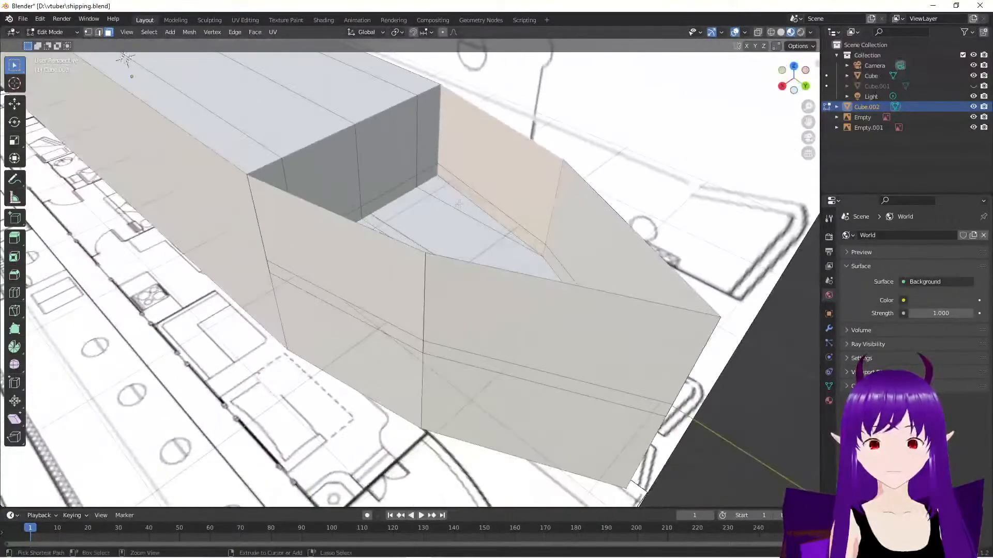
key(ctrl+z)
middle_drag(386, 248, 399, 215)
Select the four upper bow side faces again, try scaling them down vertically, and undo the scaling
click(397, 215)
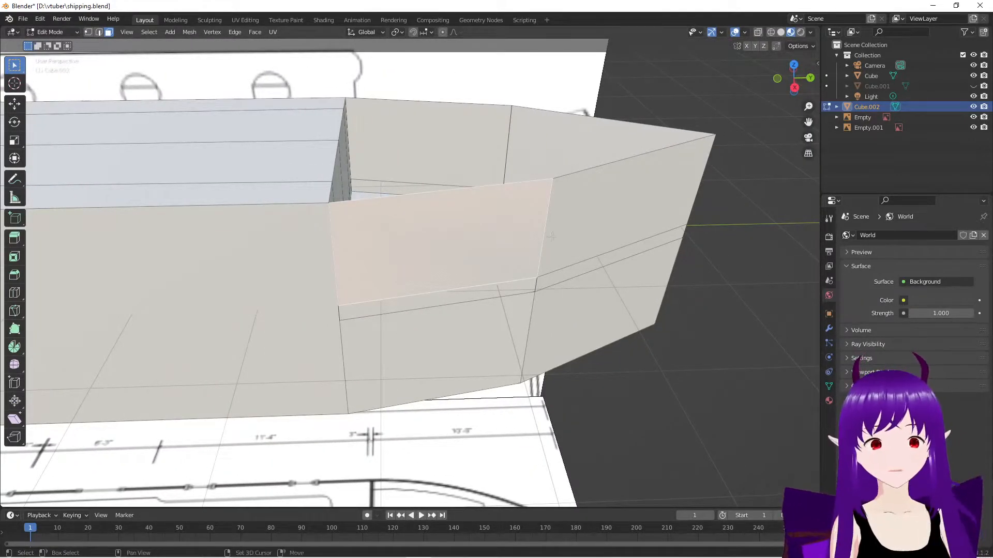
shift+click(578, 227)
shift+click(531, 149)
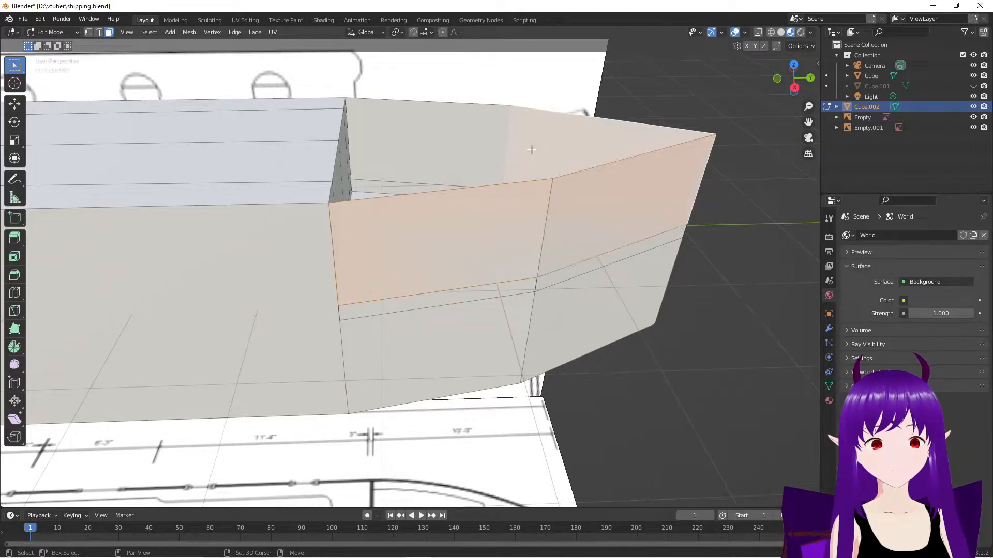
shift+click(460, 140)
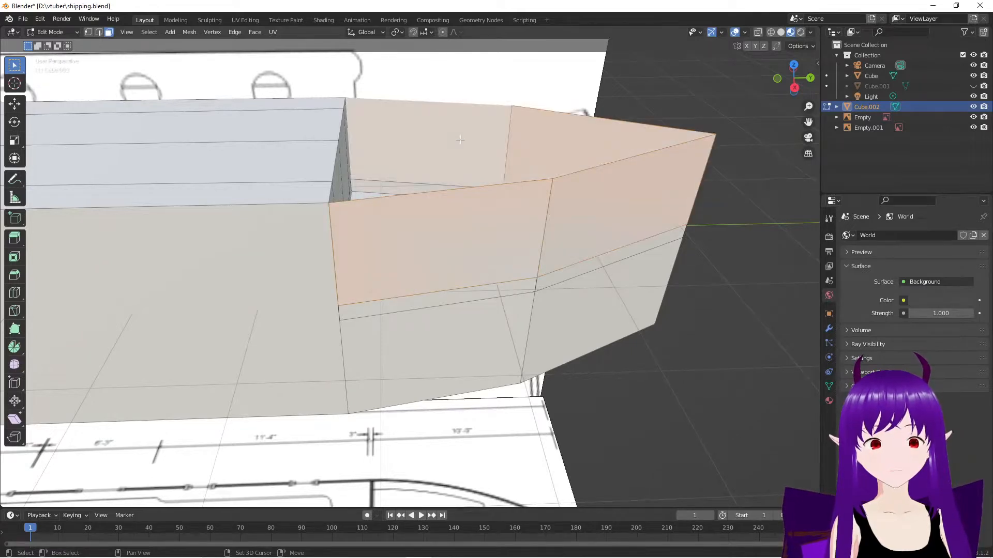
click(14, 141)
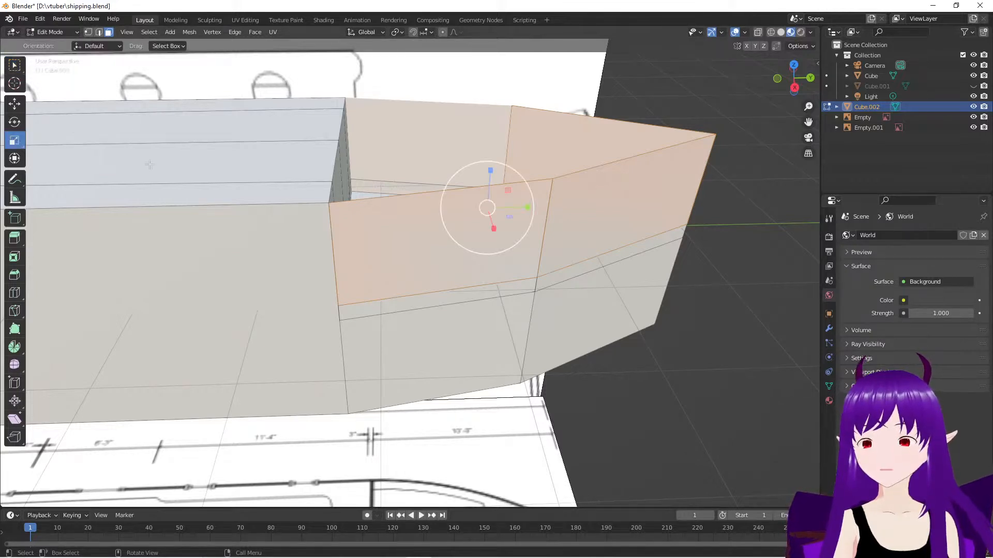
drag(490, 171, 487, 197)
key(ctrl+z)
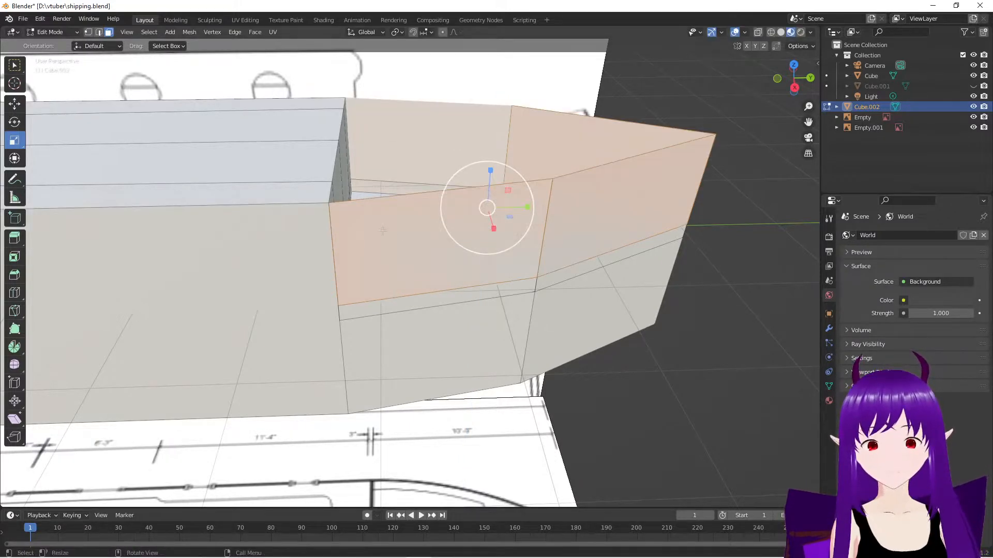
In edge select mode, delete the top edge of the near panel beside the block and the far side's vertical edge, using Only Edges & Faces
click(359, 209)
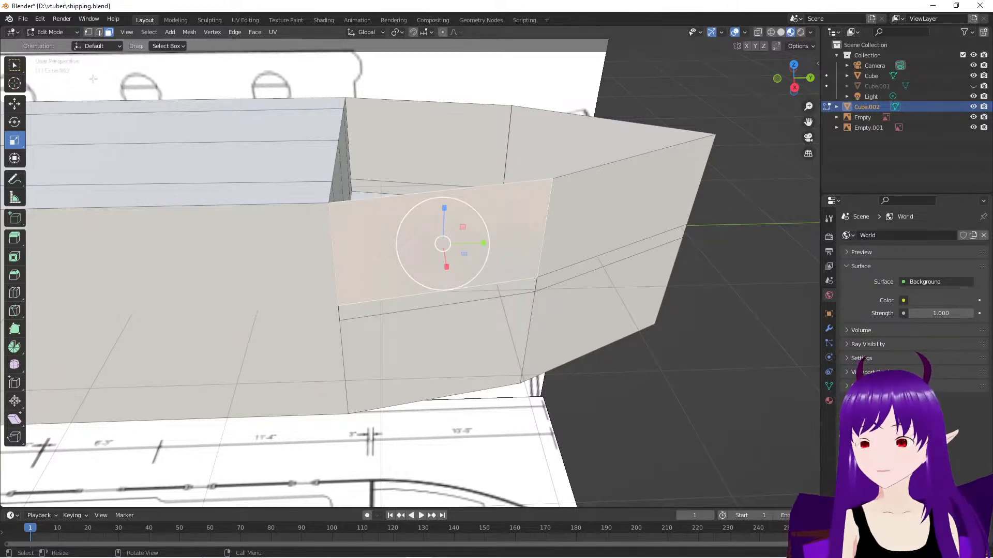
click(98, 32)
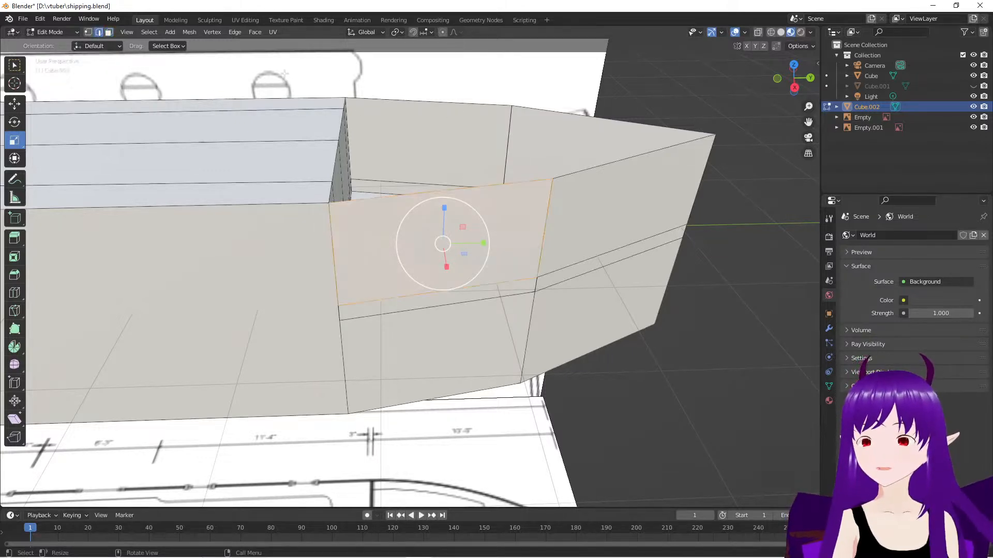
shift+click(410, 102)
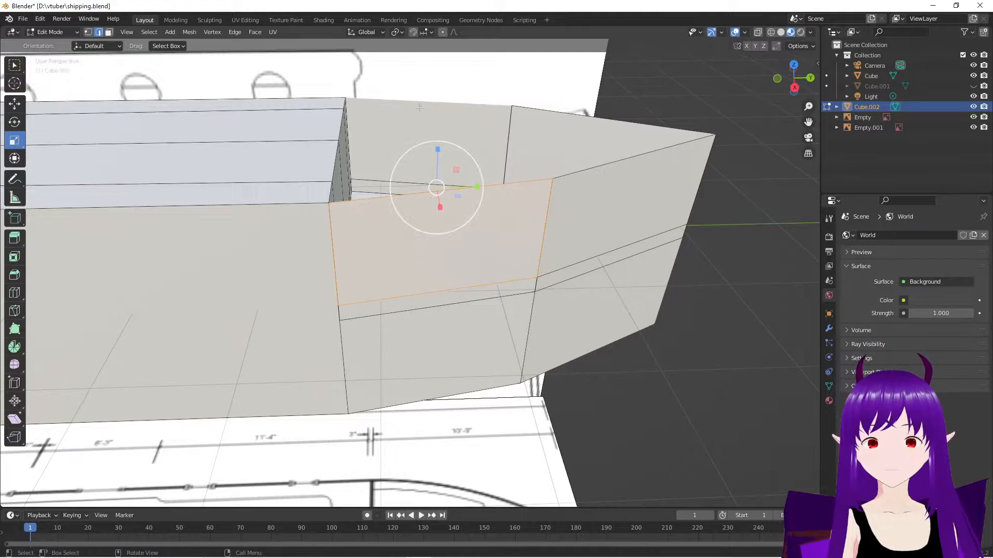
click(498, 172)
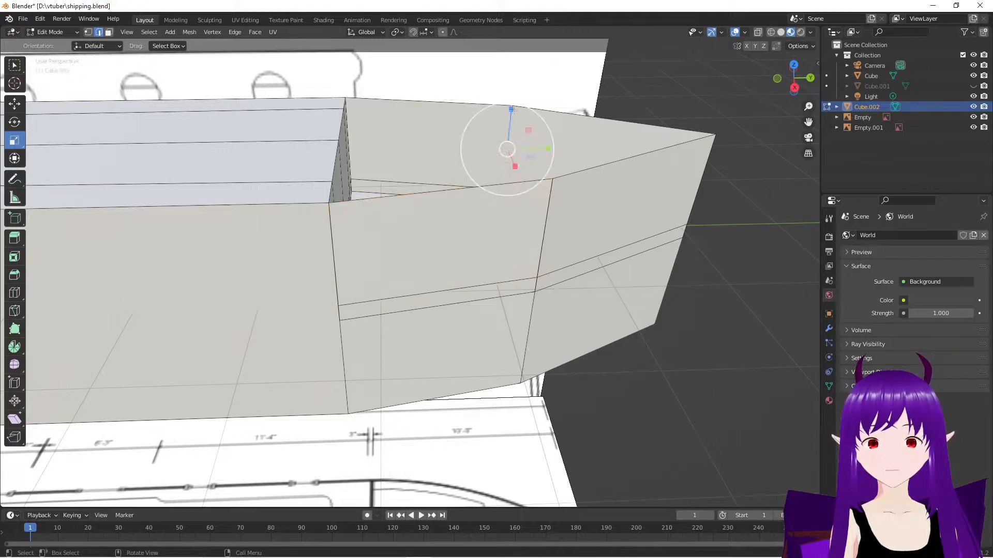
shift+click(396, 196)
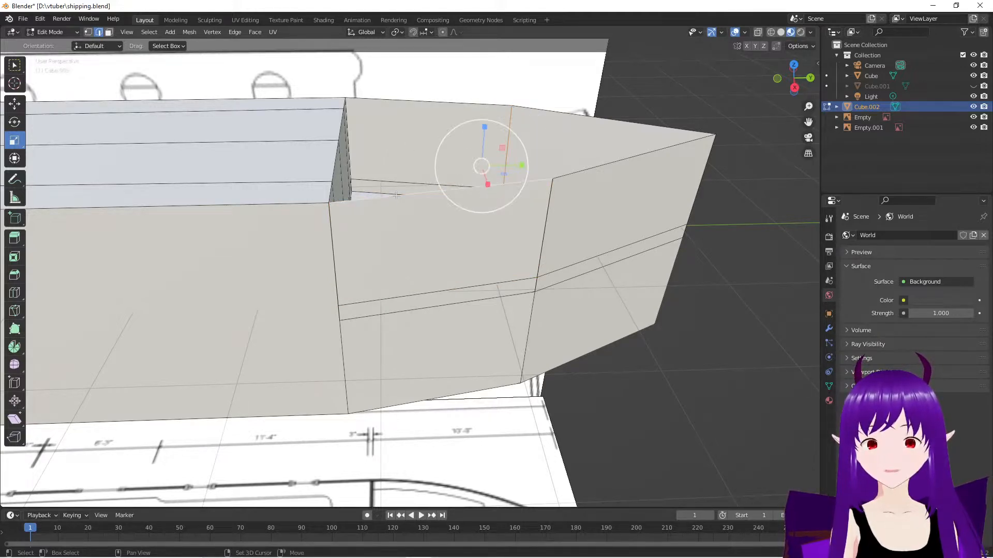
key(x)
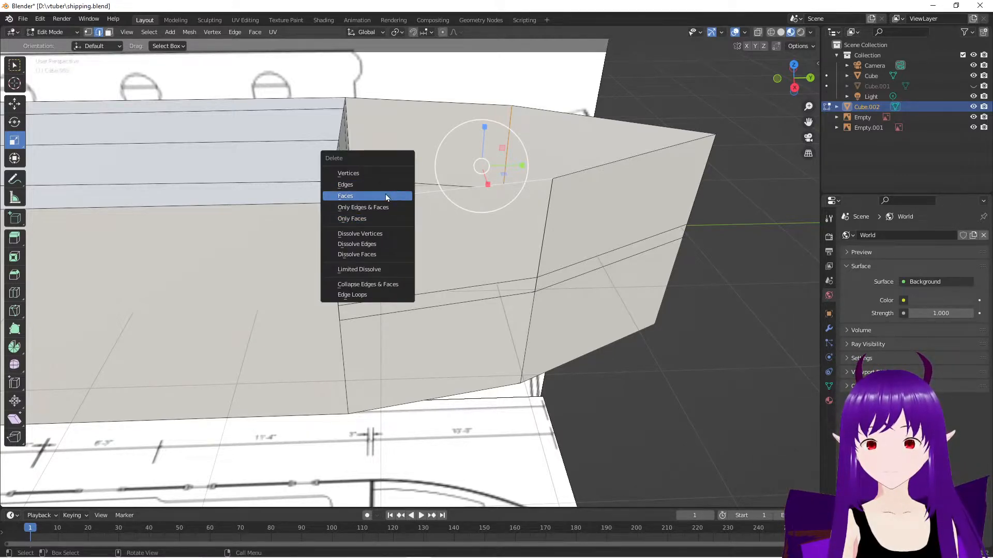
click(388, 205)
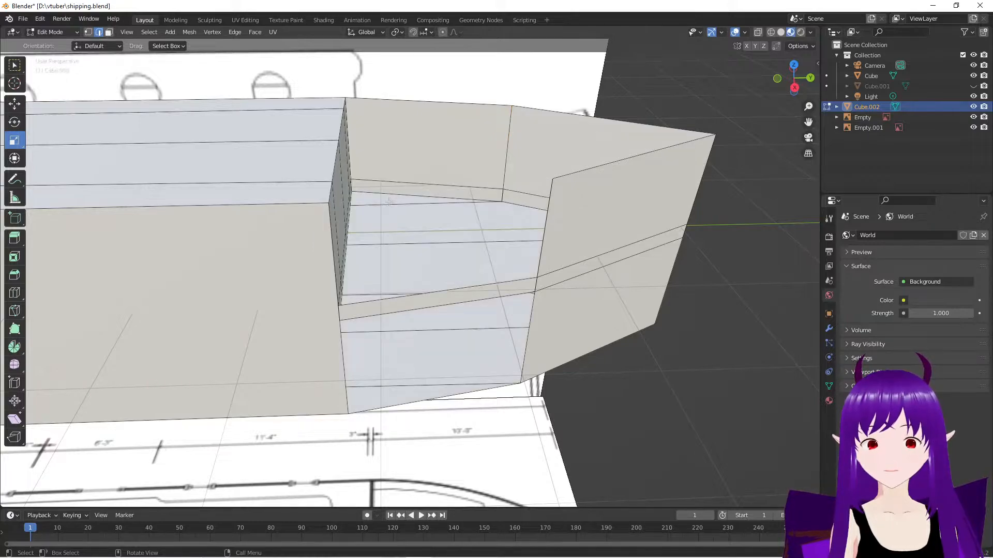
Delete the near foremost bow panel by removing its top edge and rear vertical edge with Only Edges & Faces
middle_drag(463, 324, 540, 229)
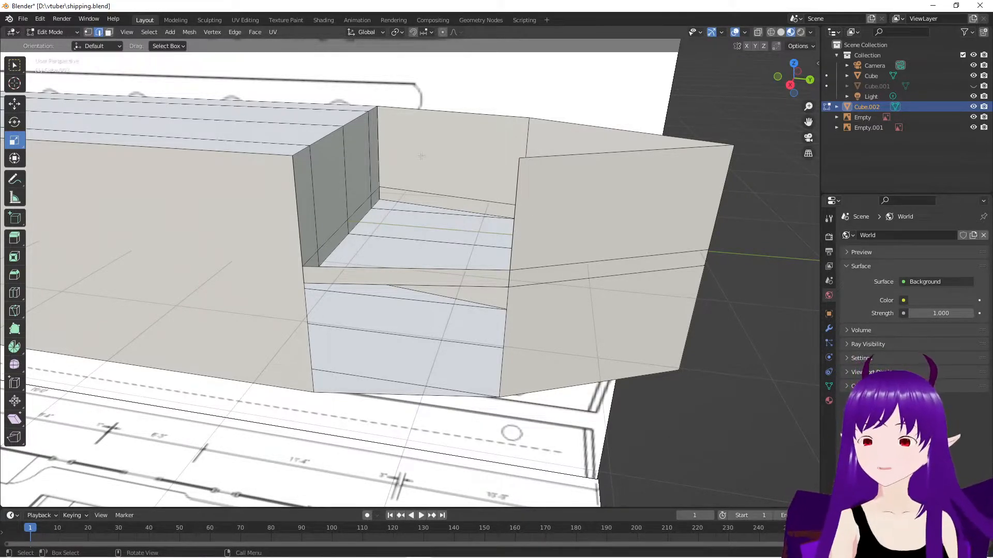
click(558, 157)
shift+click(516, 204)
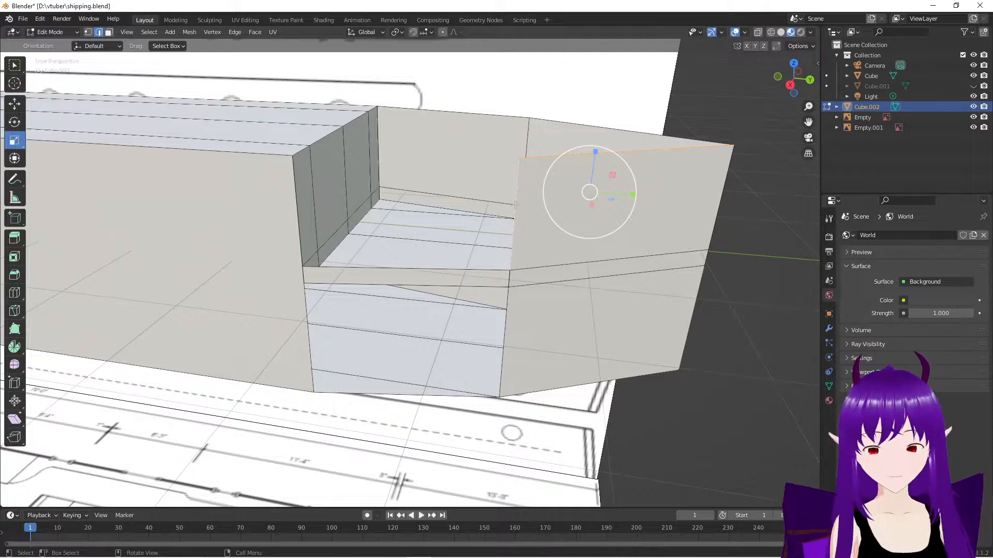
key(x)
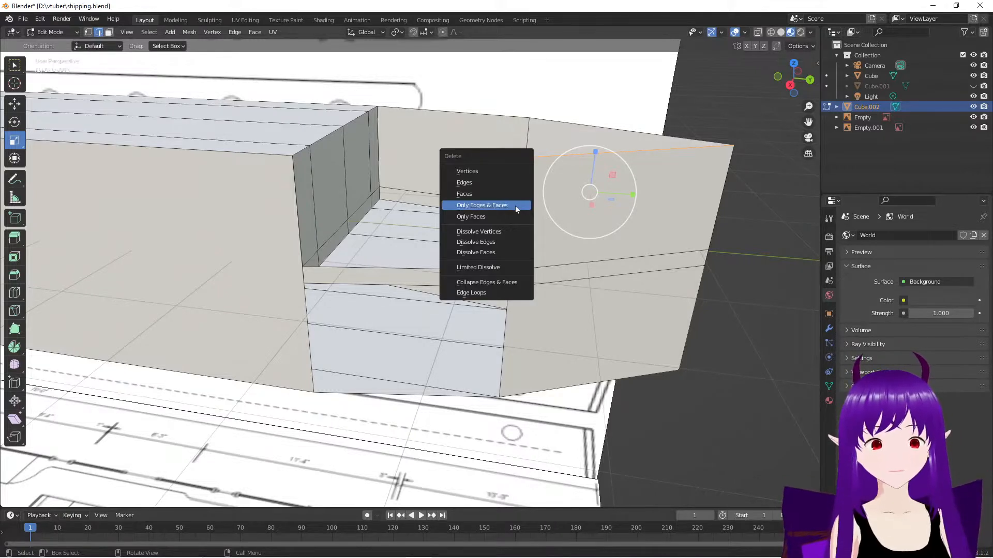
click(515, 206)
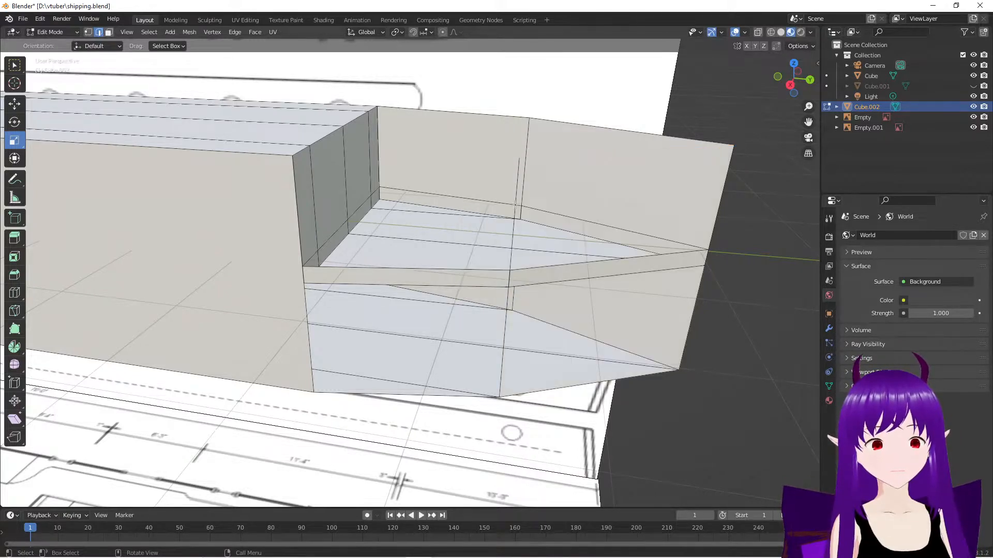
Delete the far foremost bow panel by removing its top edge and the upright edge at the bow tip
shift+click(701, 140)
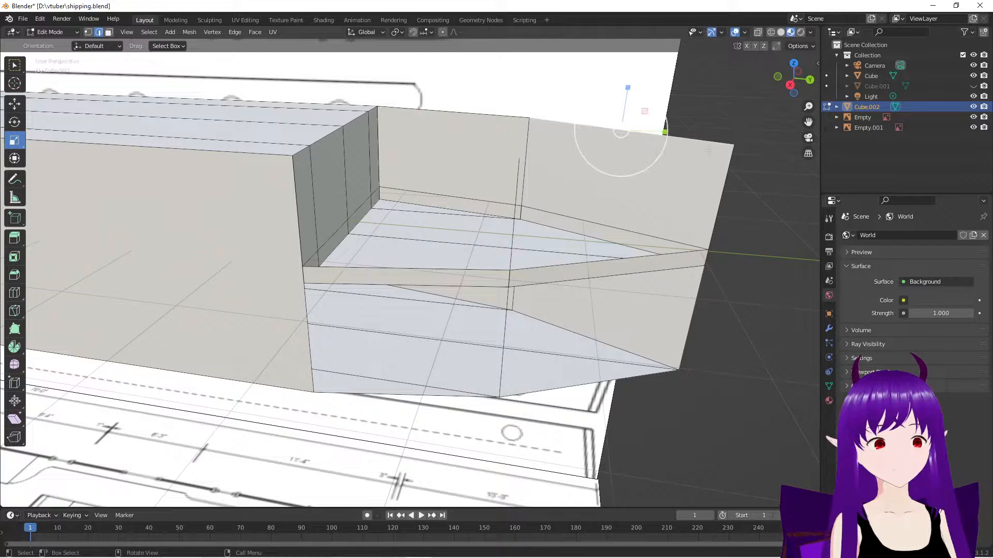
shift+click(725, 176)
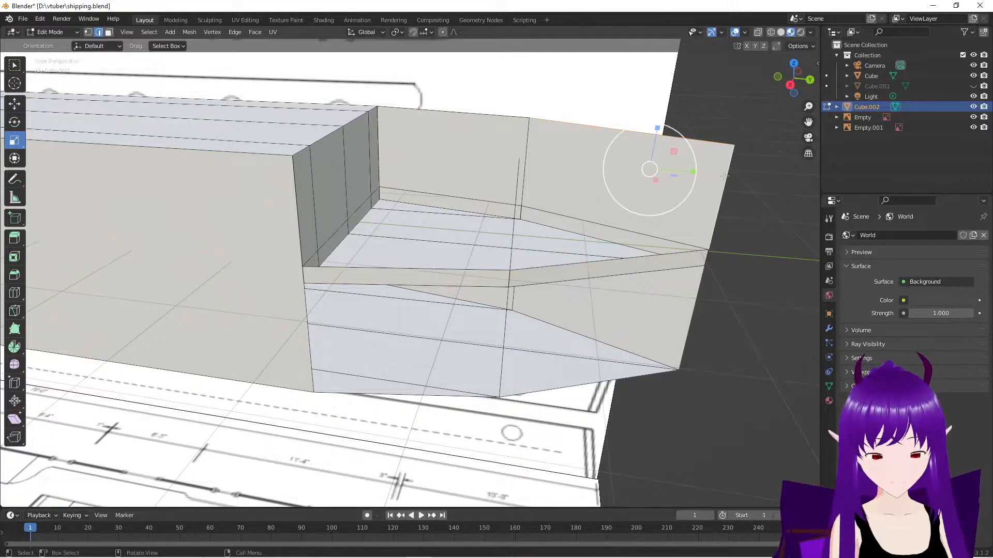
key(x)
click(723, 177)
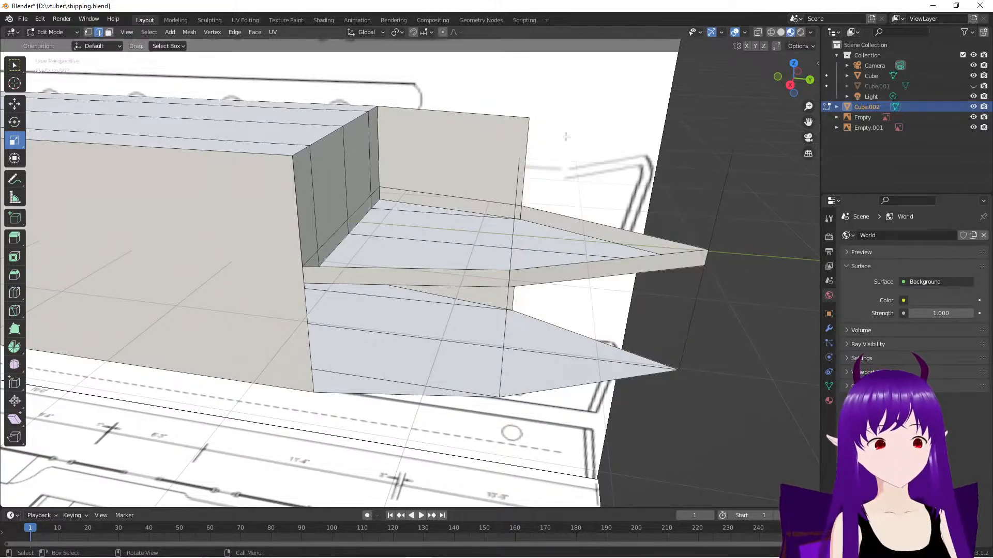
Delete the remaining far side panel beside the block by removing its top edge and front vertical edge with Only Edges & Faces
click(475, 114)
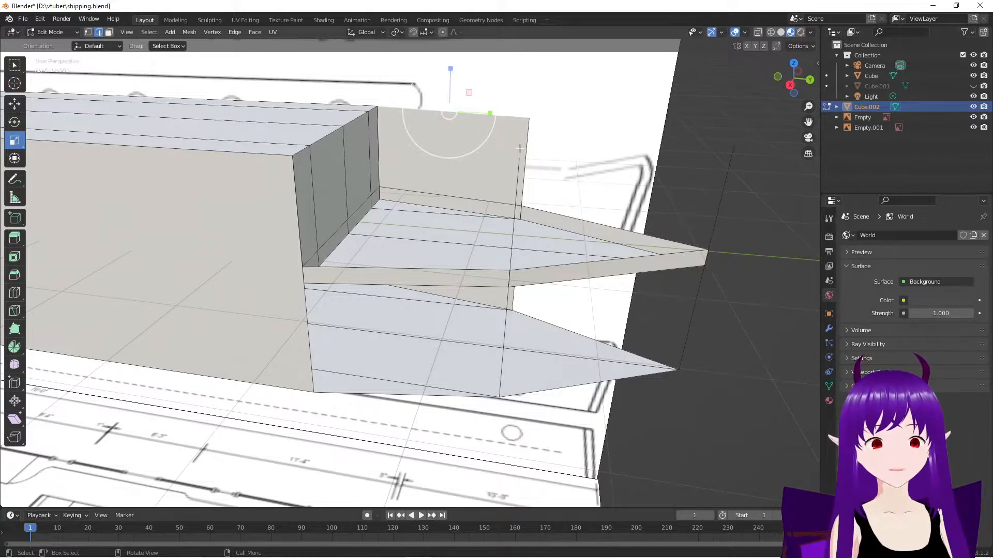
shift+click(525, 149)
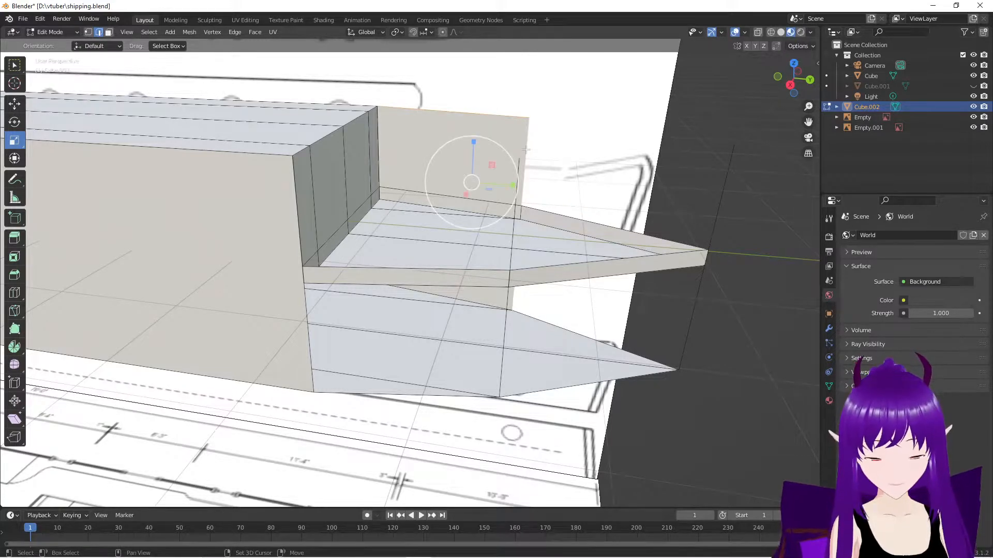
key(x)
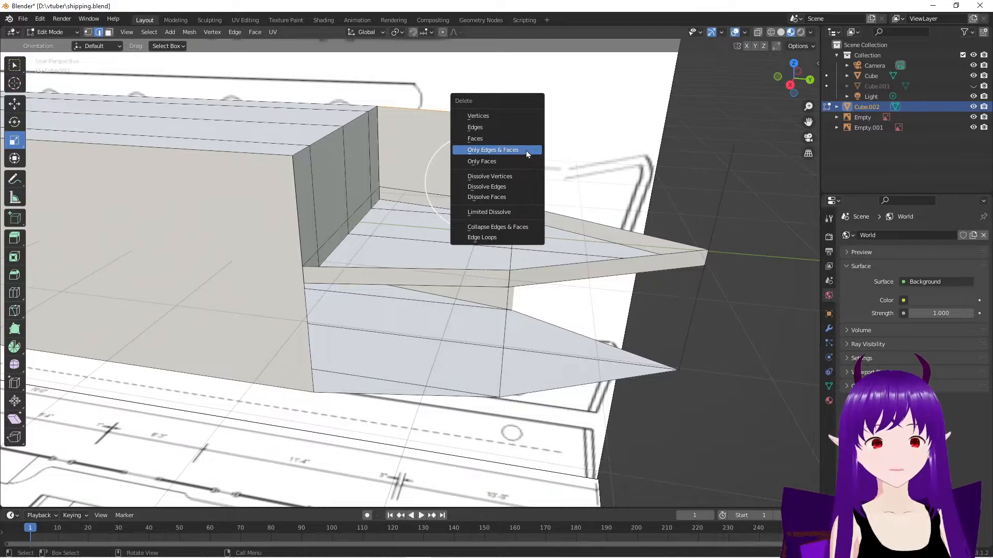
click(526, 149)
Delete the loose vertical edge standing at the near side's bend with the Edges option
middle_drag(526, 151, 503, 293)
middle_drag(518, 249, 491, 193)
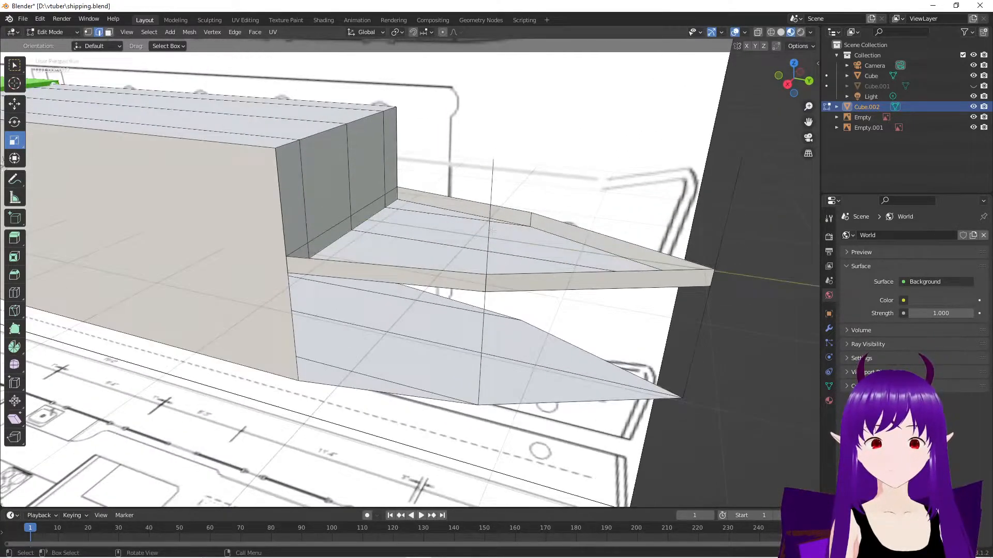
click(491, 191)
mouse_move(460, 289)
middle_down()
mouse_move(506, 268)
mouse_move(453, 283)
middle_up()
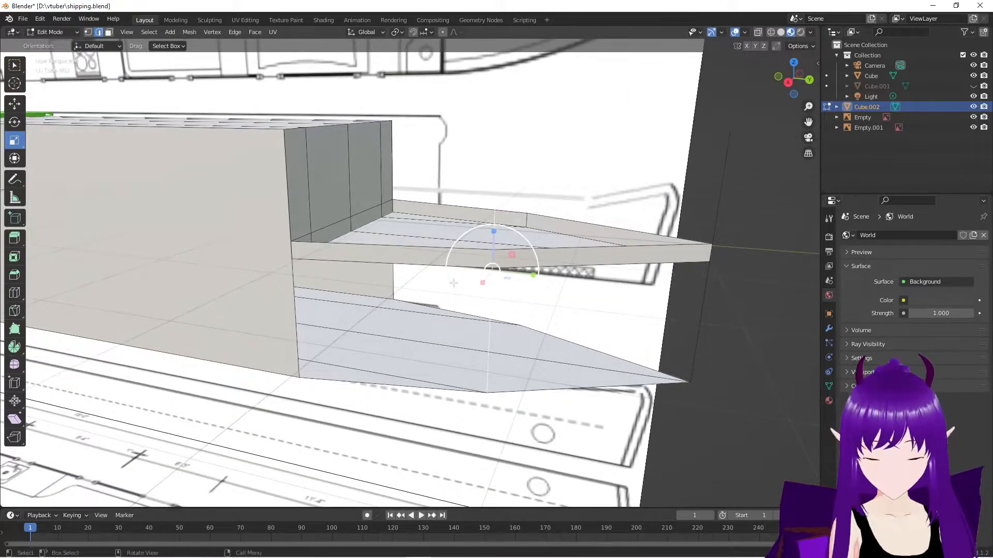
key(x)
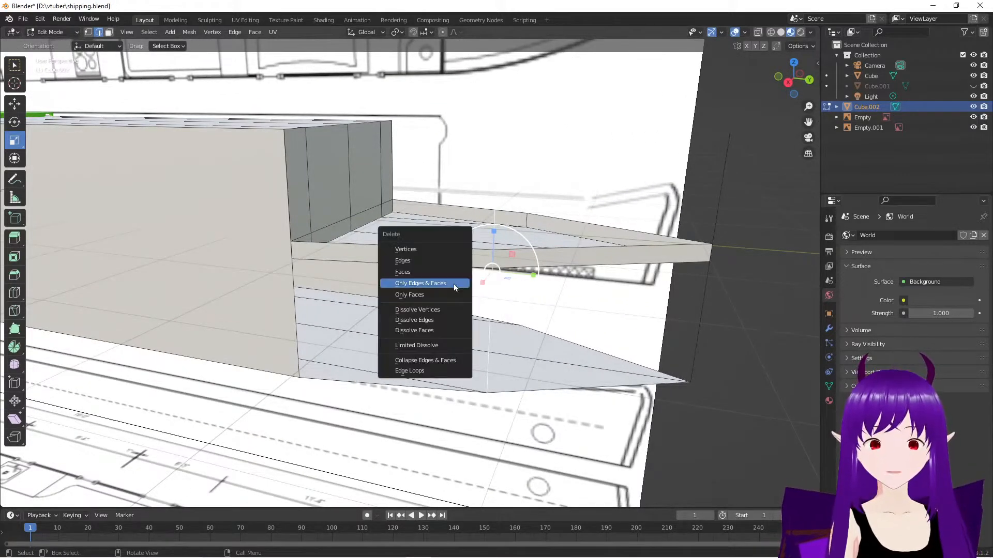
click(444, 262)
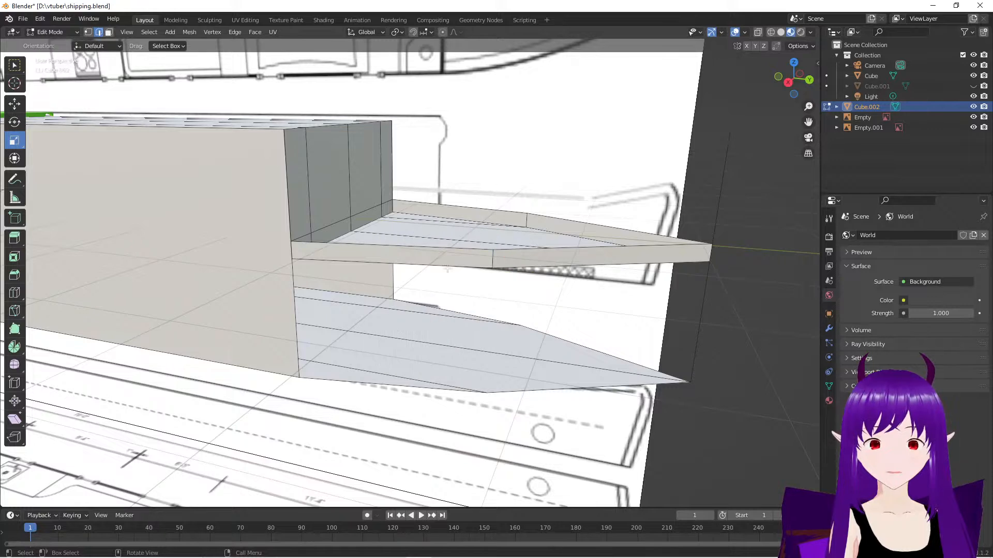
Try to close the open bow sides by joining the block's front vertical edge, the strip's lower edges and the bottom plate's outer edges
middle_drag(447, 268, 470, 290)
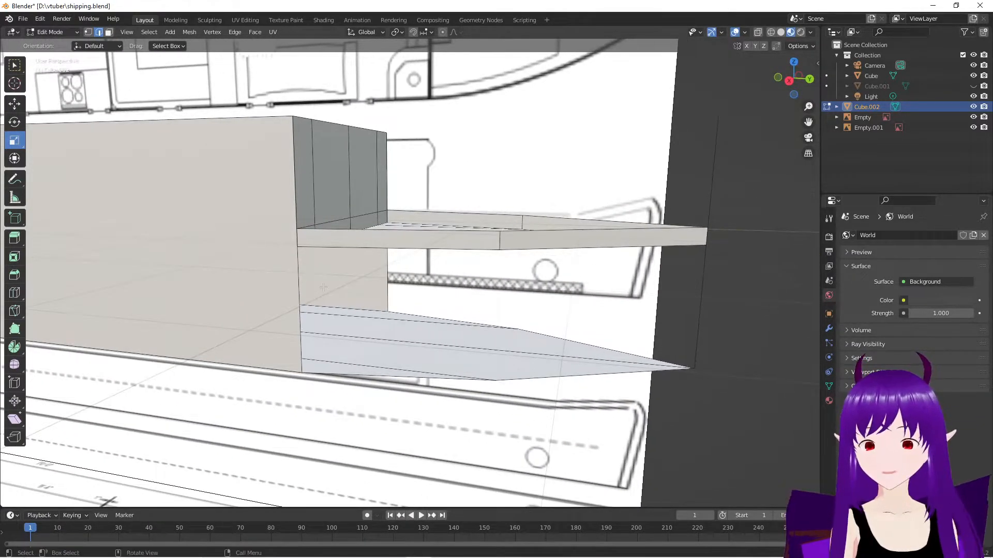
click(300, 285)
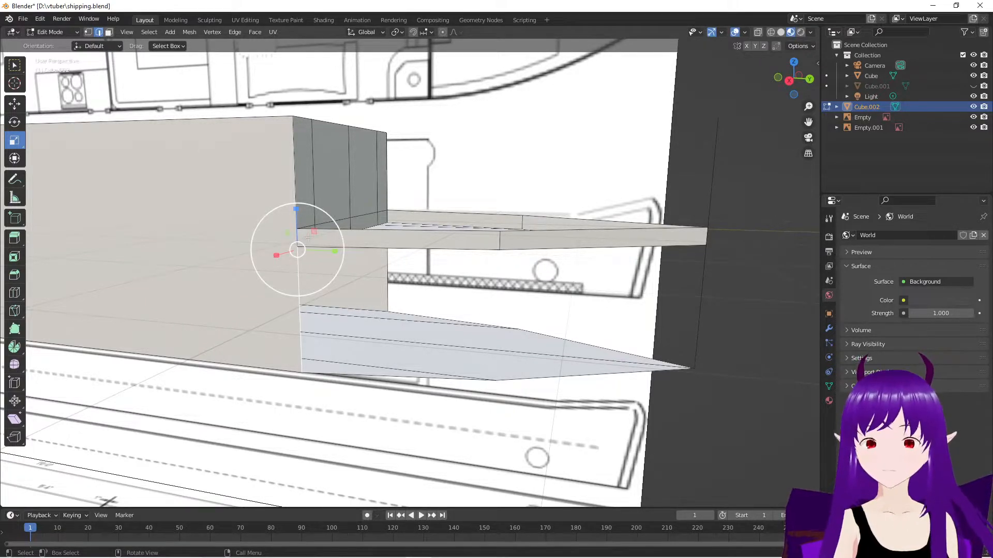
key(w)
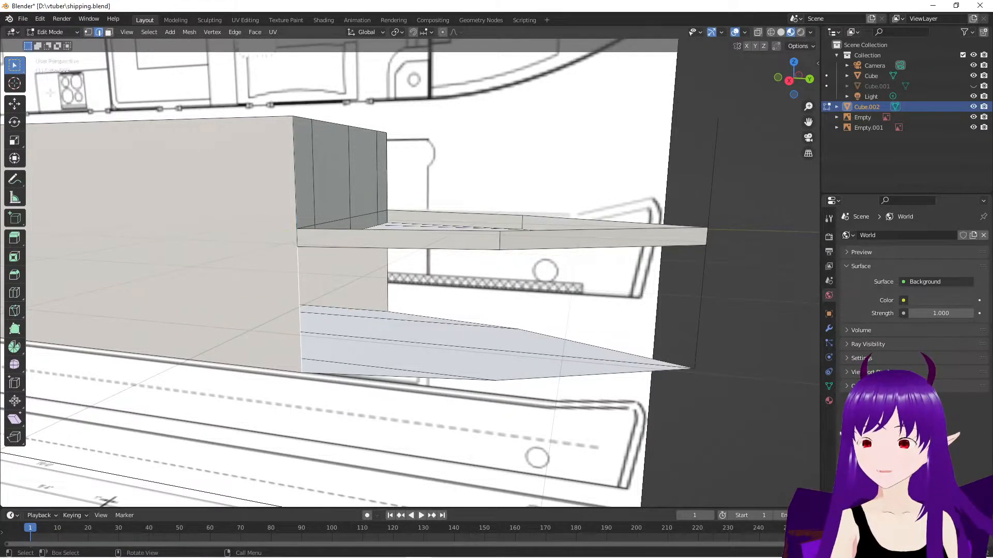
shift+click(360, 246)
shift+click(505, 249)
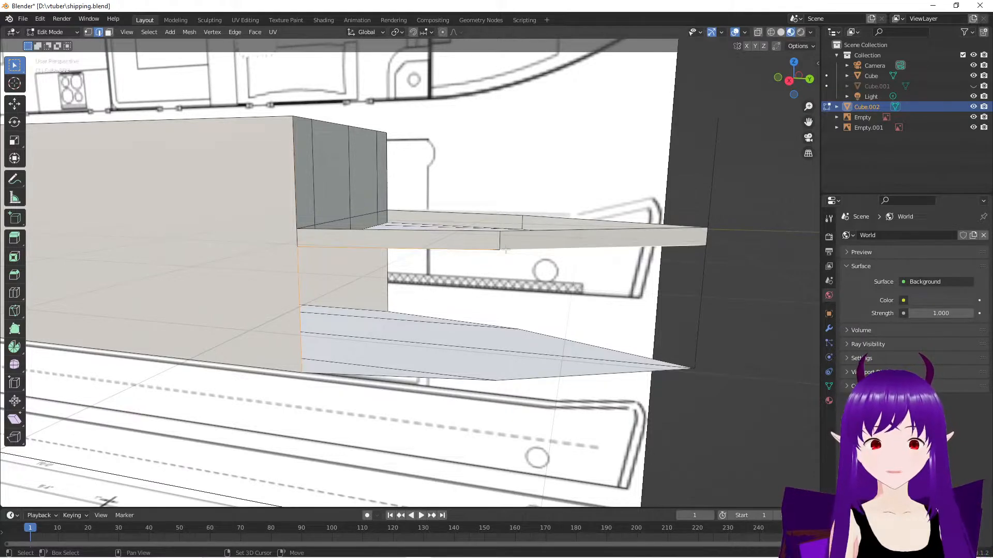
shift+click(377, 379)
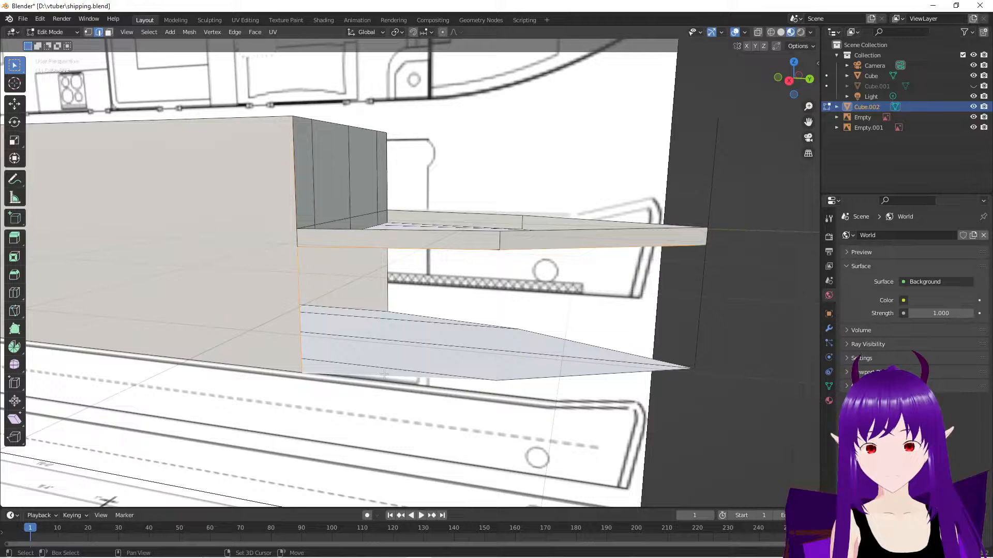
shift+click(498, 380)
middle_drag(498, 381, 337, 432)
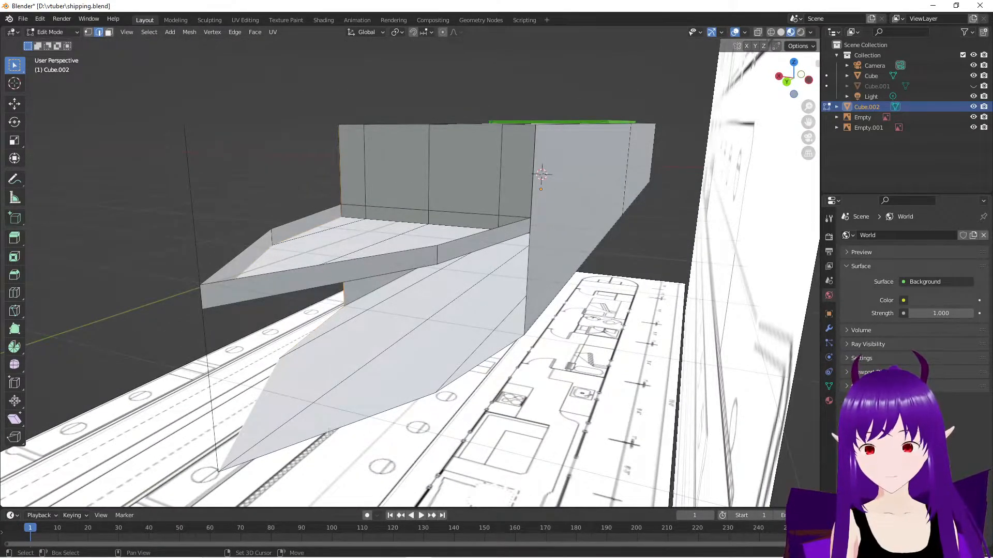
shift+click(329, 431)
shift+click(456, 381)
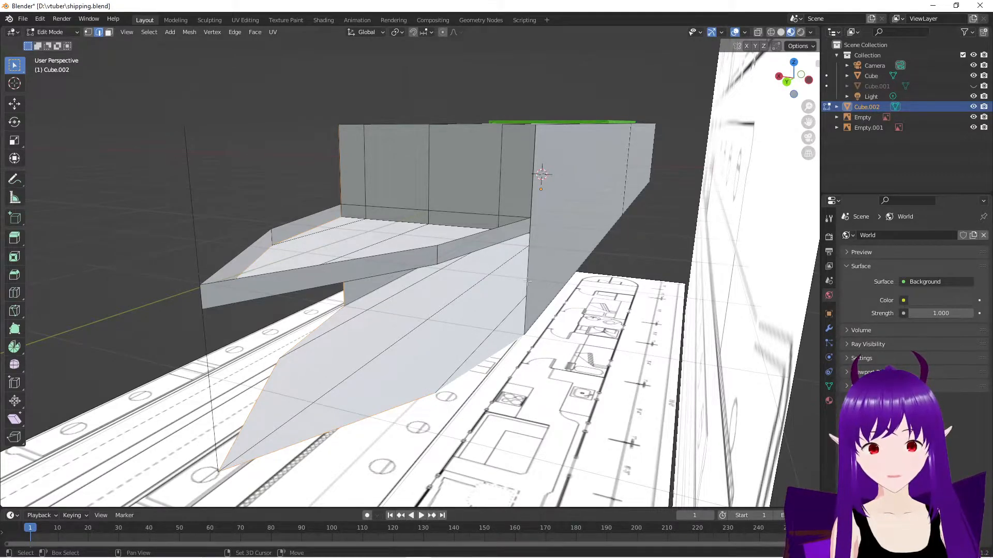
middle_drag(527, 281, 529, 319)
key(f)
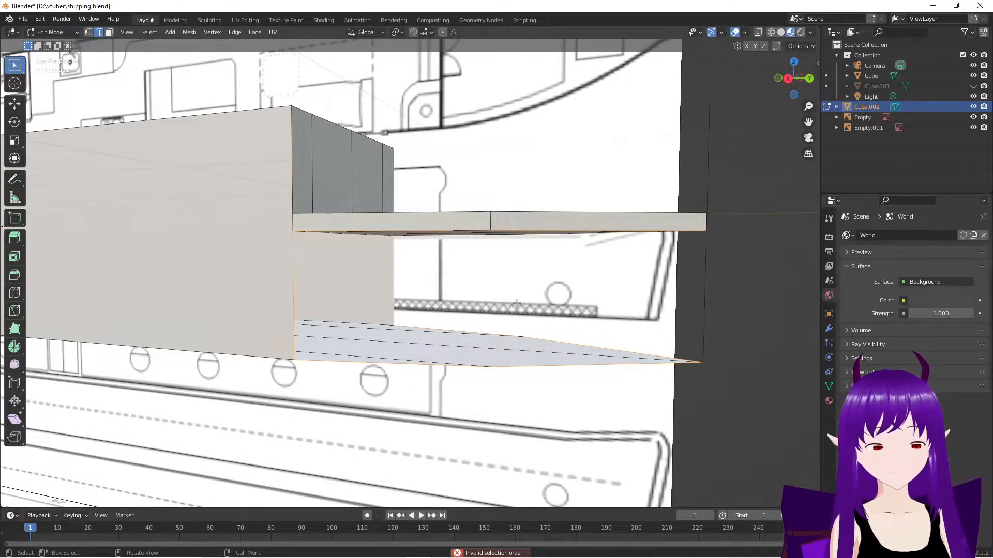
mouse_move(516, 303)
middle_down()
mouse_move(538, 312)
mouse_move(518, 306)
middle_up()
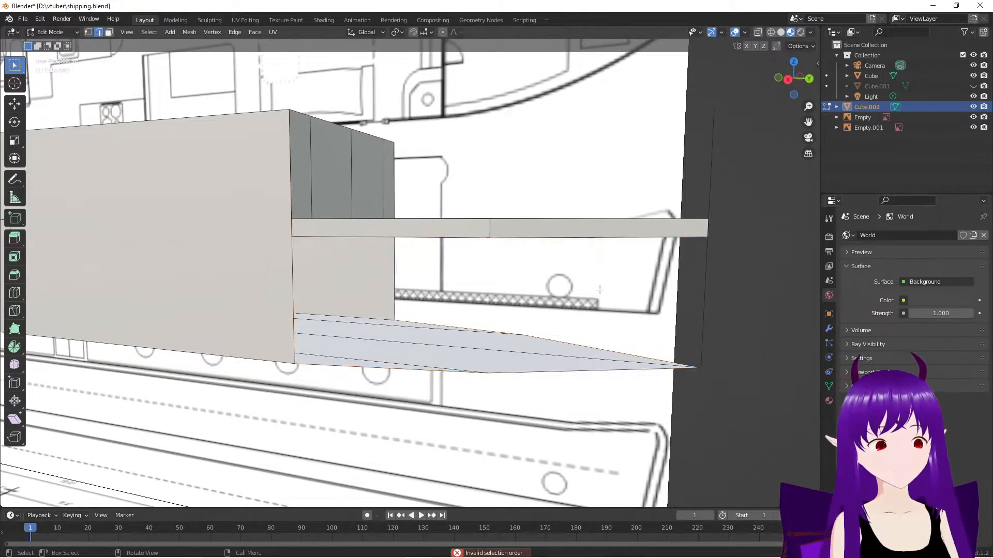
middle_drag(600, 289, 680, 248)
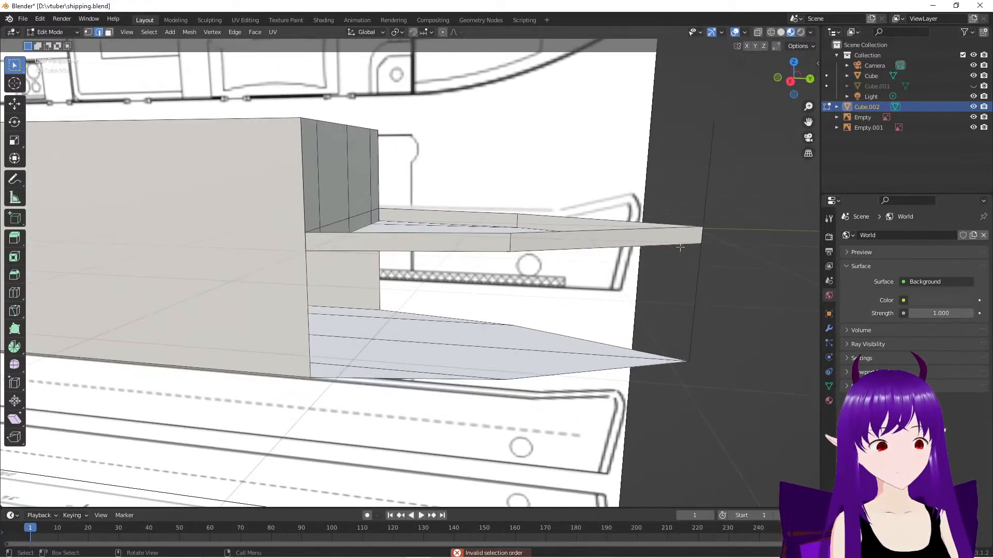
Delete the loose upright edge at the bow tip with the Edges option and switch to vertex selection
click(708, 187)
key(x)
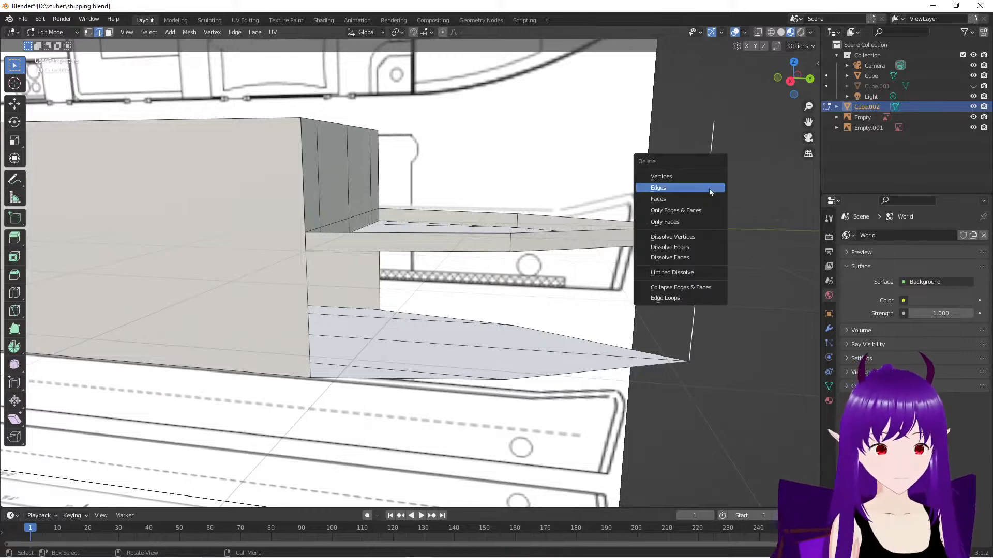
click(709, 189)
middle_drag(688, 285, 628, 239)
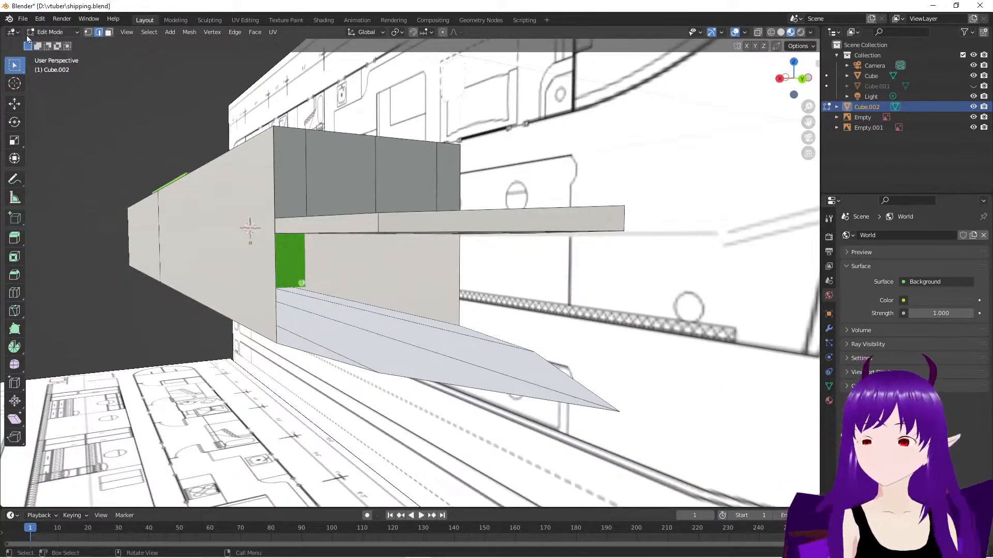
click(88, 32)
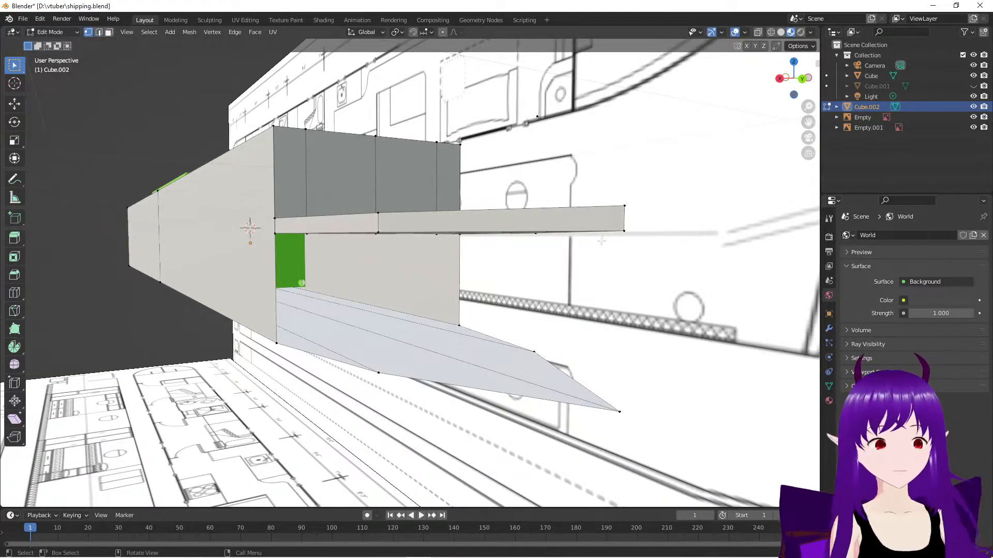
Try to apply Fill between the strip's lower tip vertex and the bottom plate's tip vertex
click(624, 231)
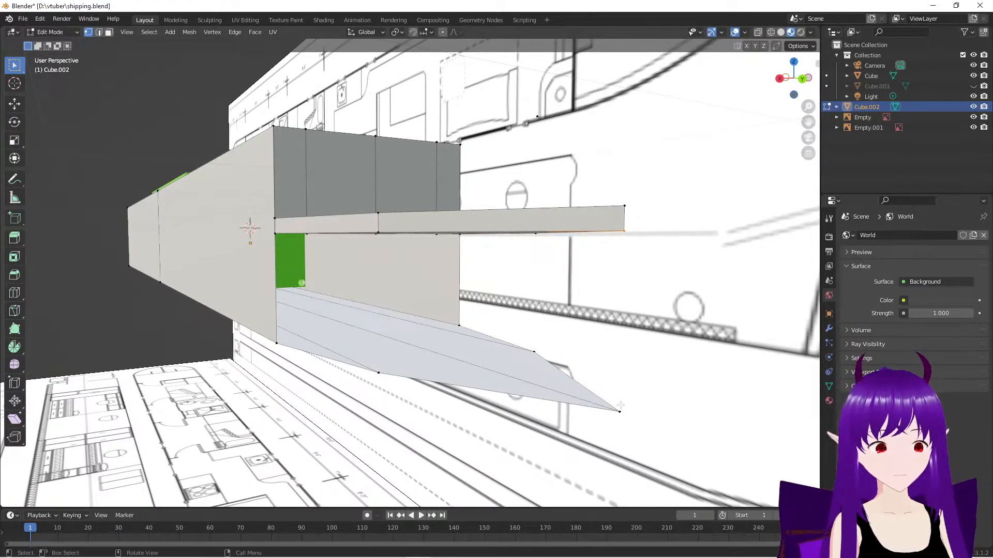
drag(613, 405, 642, 431)
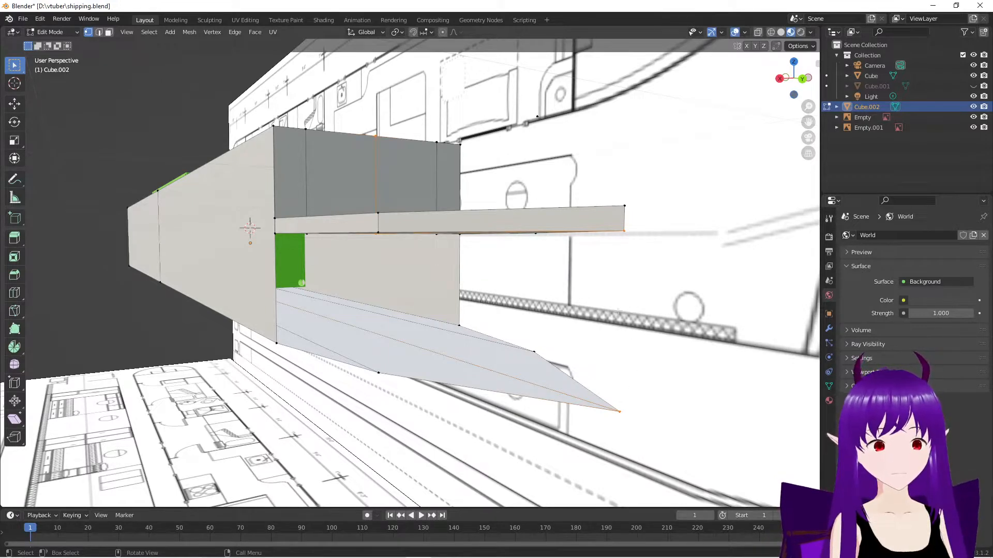
click(234, 32)
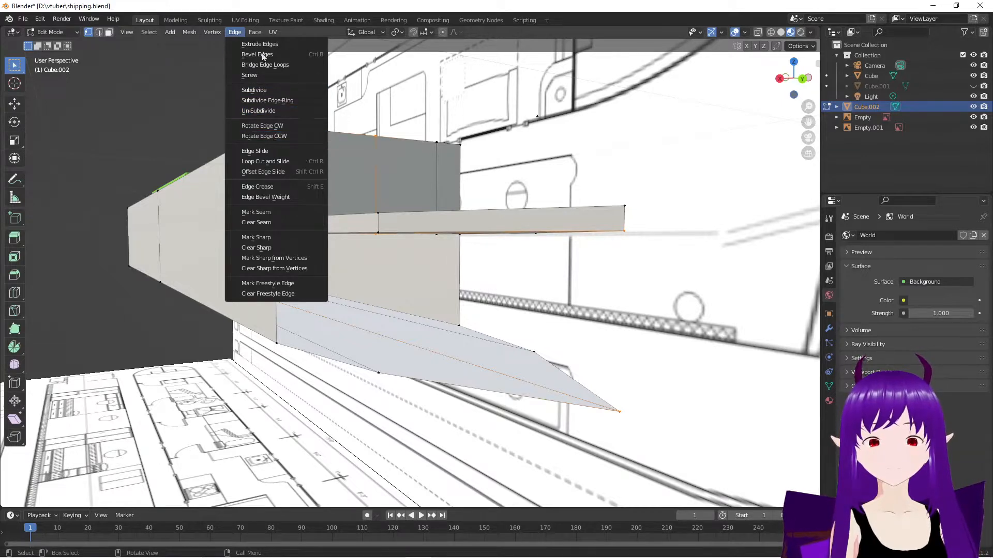
click(255, 34)
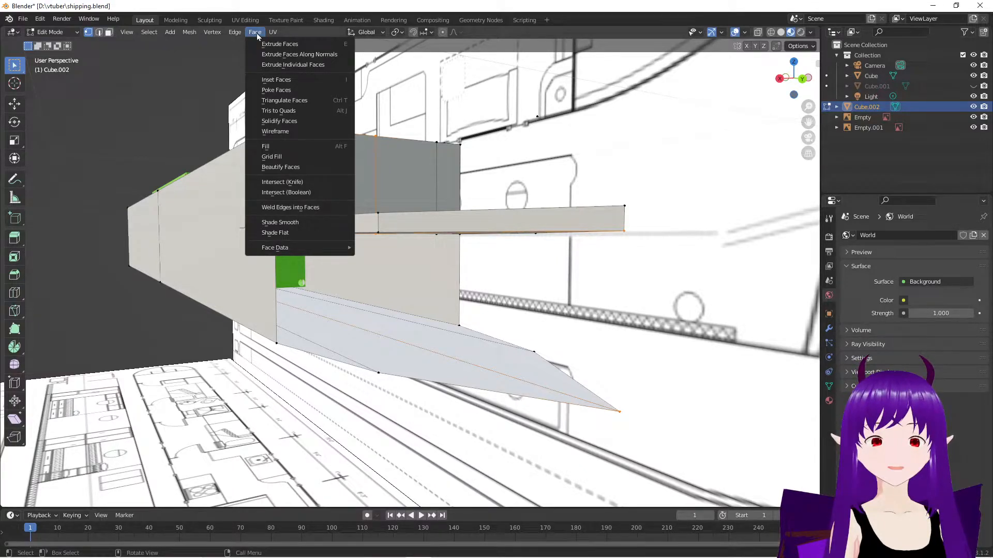
click(334, 147)
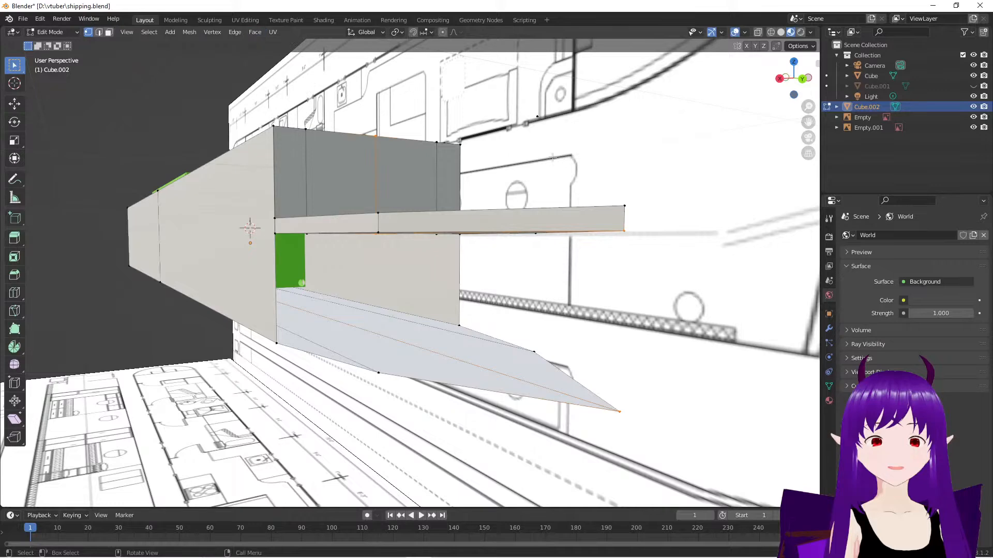
Create a vertical edge at the bow tip between the strip's lower corner vertex and the bottom plate's tip vertex
mouse_move(553, 158)
middle_down()
mouse_move(590, 201)
mouse_move(565, 159)
middle_up()
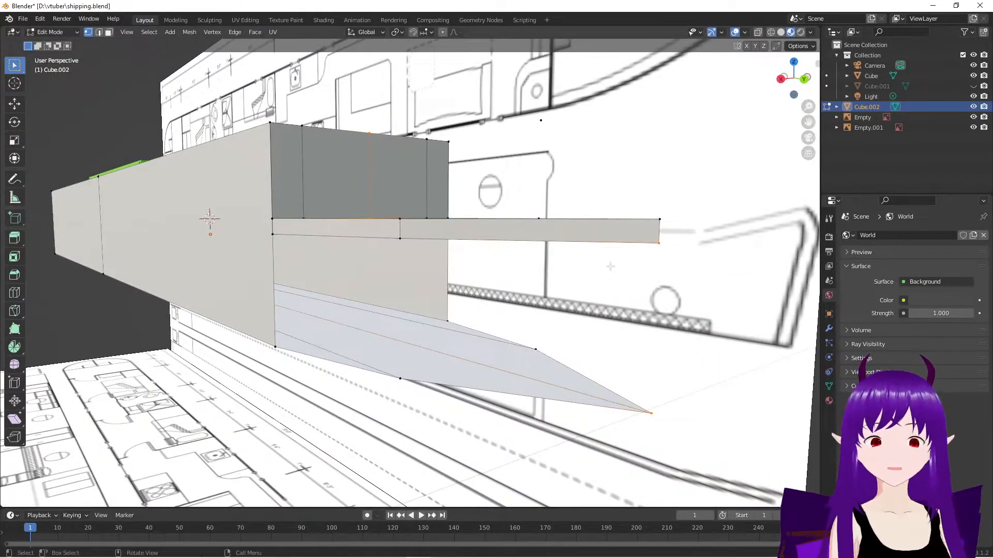
click(633, 297)
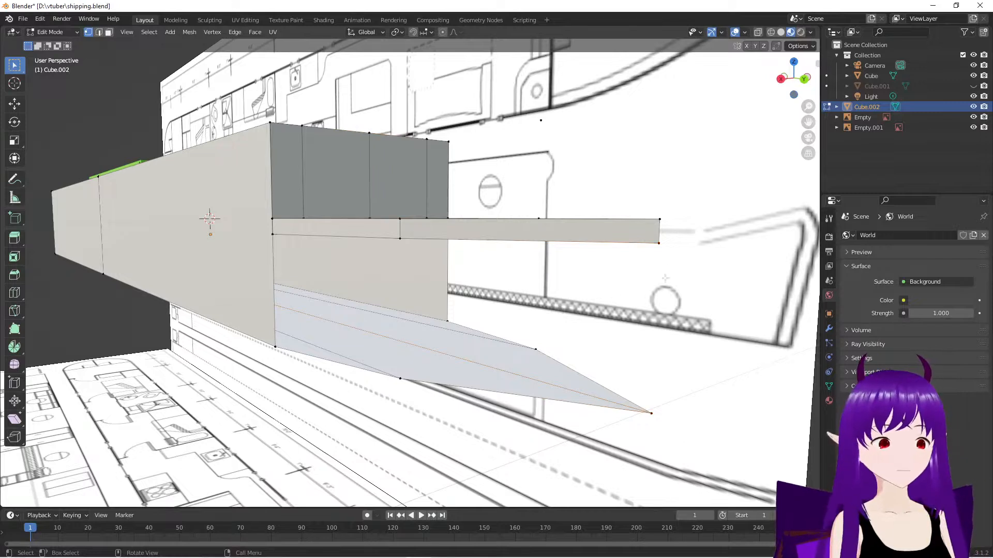
drag(651, 236, 673, 257)
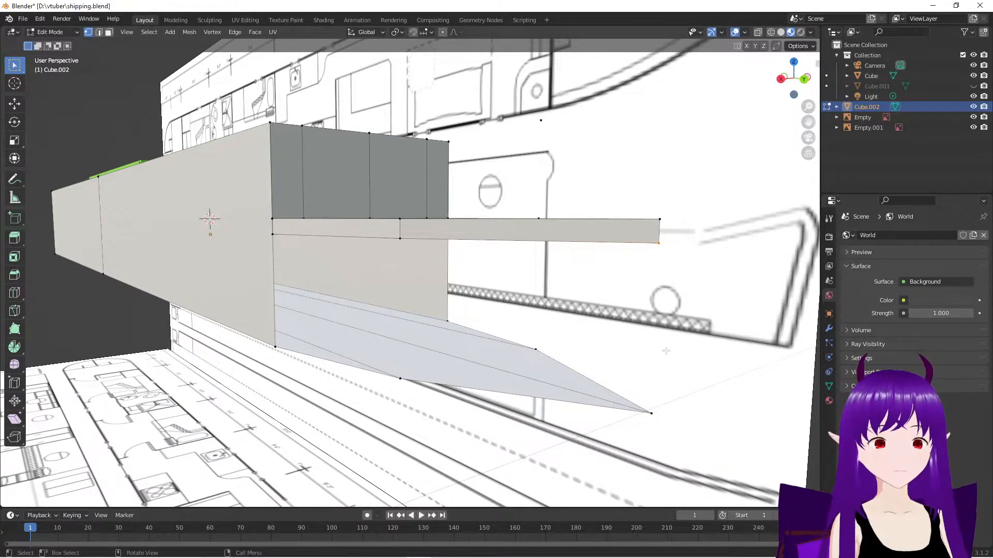
shift+click(651, 413)
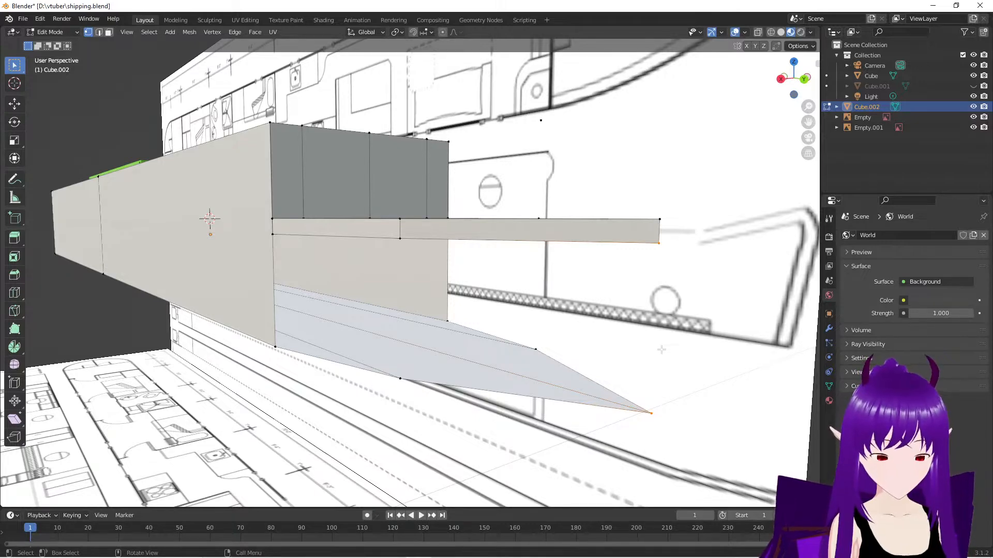
key(f)
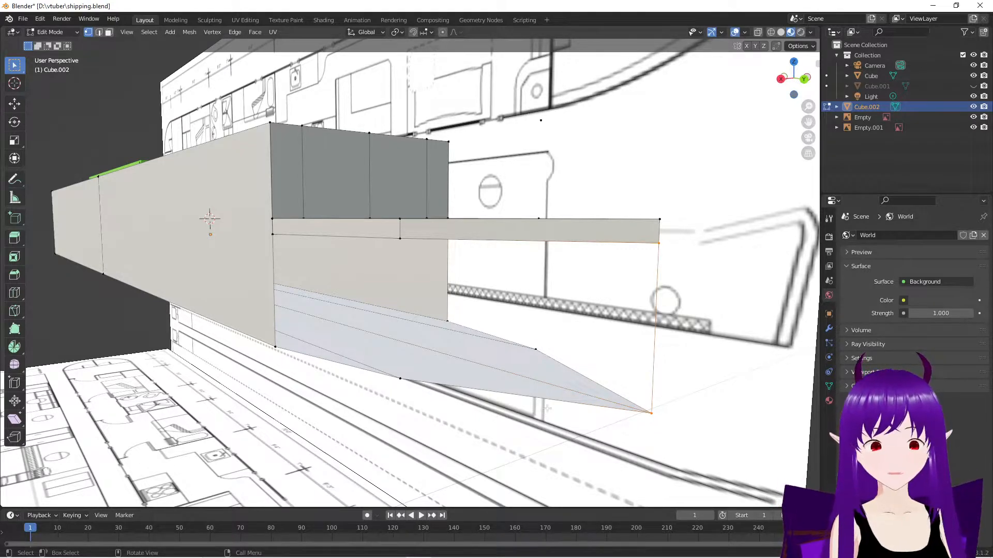
Create a vertical edge at the near side's bend between the strip's lower vertex and the bottom plate's corner vertex
middle_drag(547, 409, 583, 419)
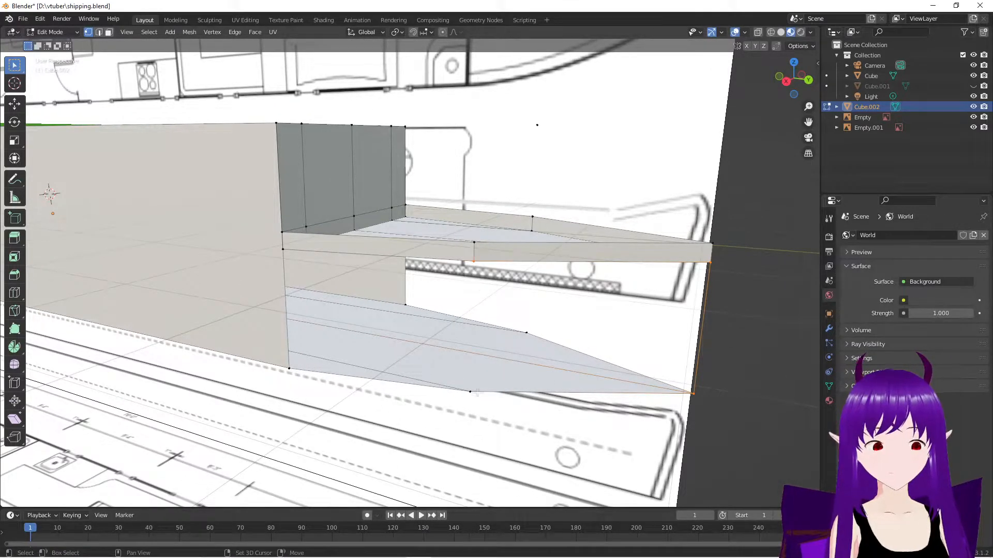
shift+drag(461, 369, 480, 408)
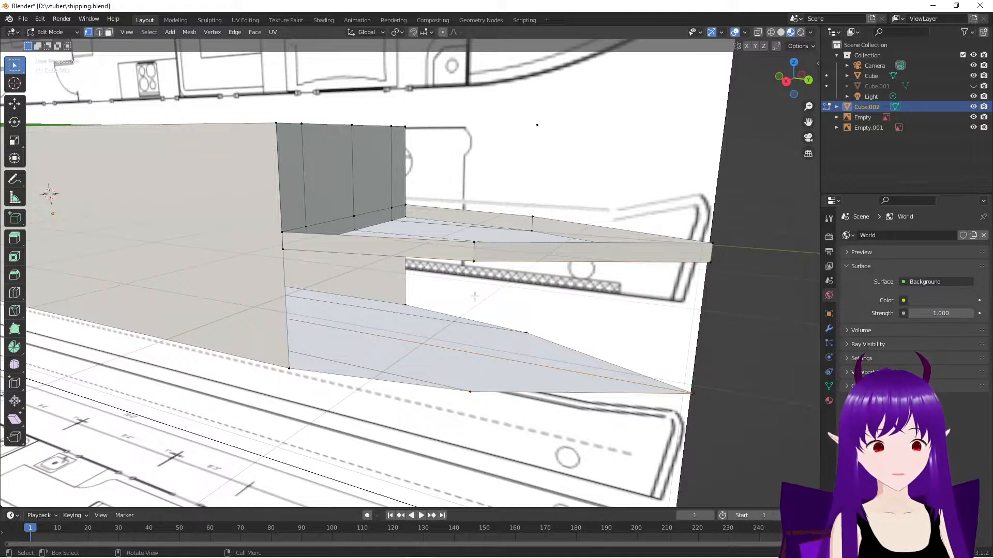
shift+click(475, 388)
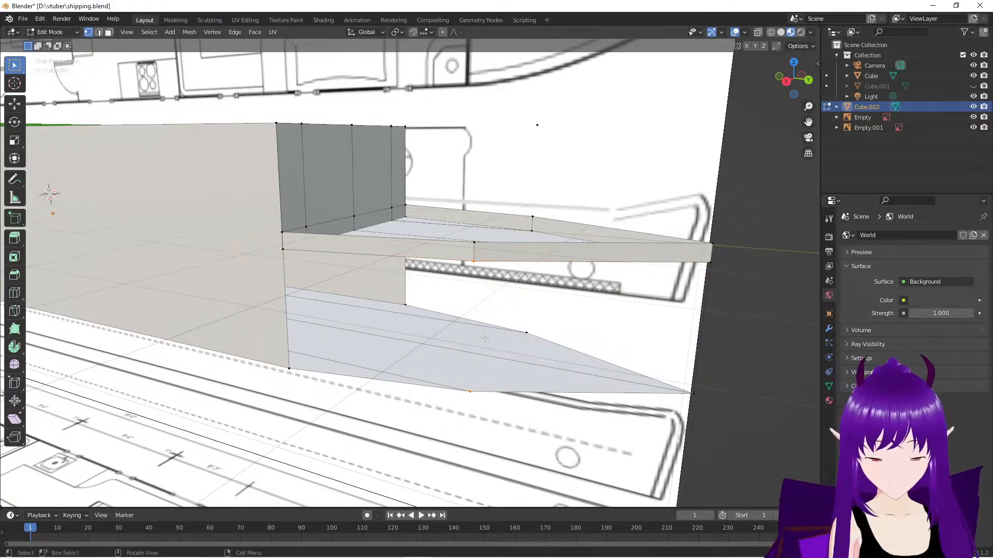
key(j)
Create a vertical edge at the far side's bend joining the bottom plate's corner vertex to the strip's lower vertex
middle_drag(522, 367, 428, 350)
shift+click(411, 396)
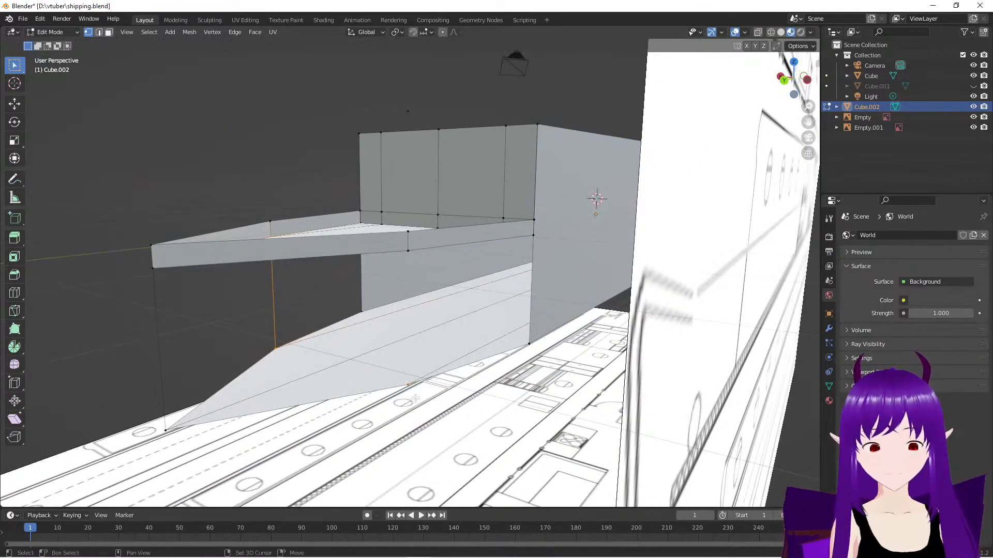
click(478, 444)
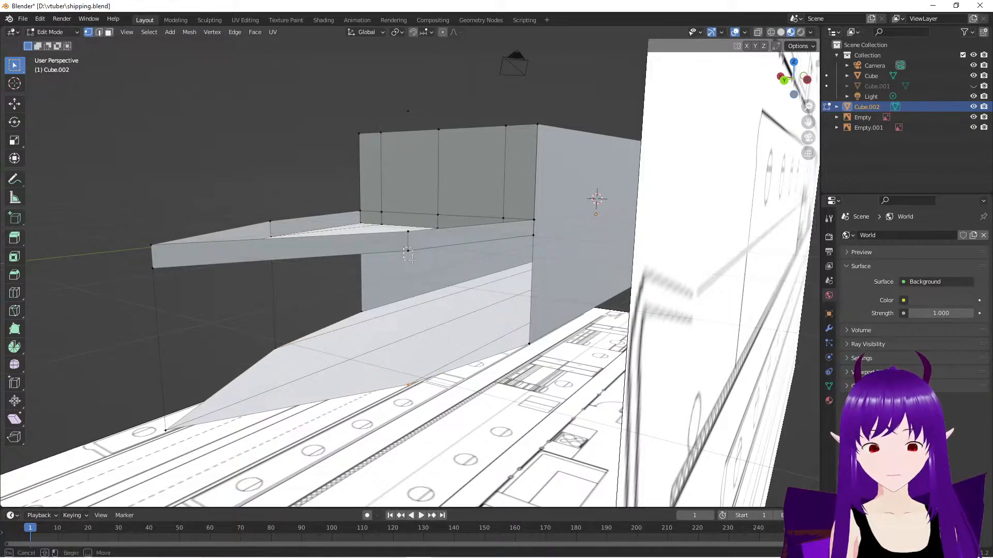
shift+click(408, 251)
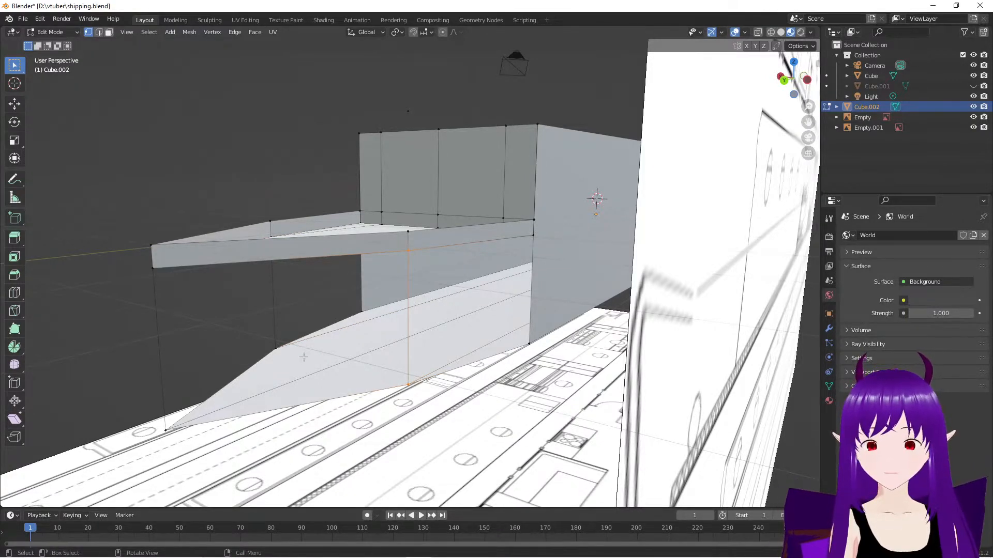
Try to fill the bow sides in one go from all vertices around the openings on both sides, and undo the fill
middle_drag(425, 300, 455, 351)
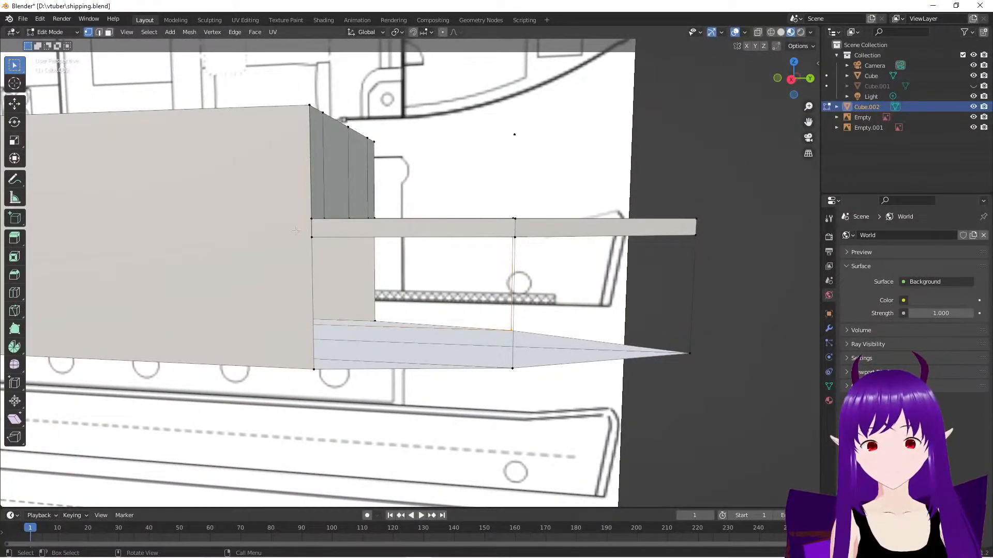
drag(296, 232, 383, 400)
shift+drag(492, 230, 534, 379)
shift+drag(693, 232, 682, 364)
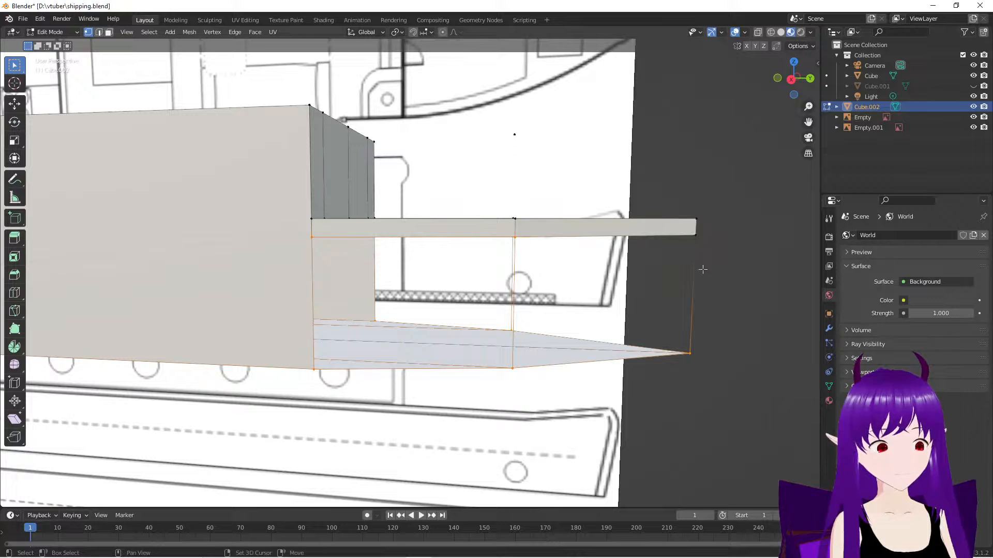
middle_drag(729, 288, 570, 296)
shift+middle_drag(319, 342, 398, 374)
shift+click(488, 285)
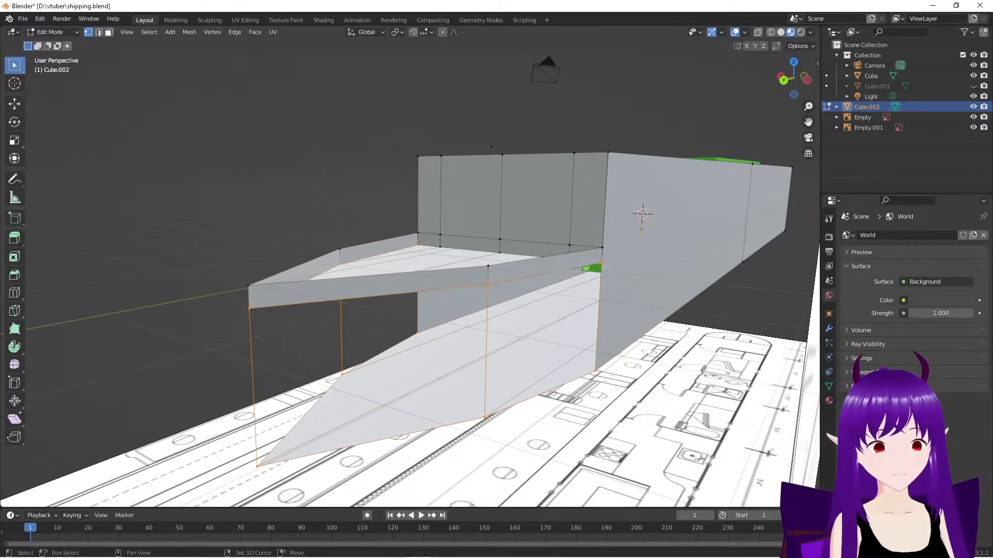
mouse_move(483, 369)
middle_down()
mouse_move(492, 357)
mouse_move(469, 409)
middle_up()
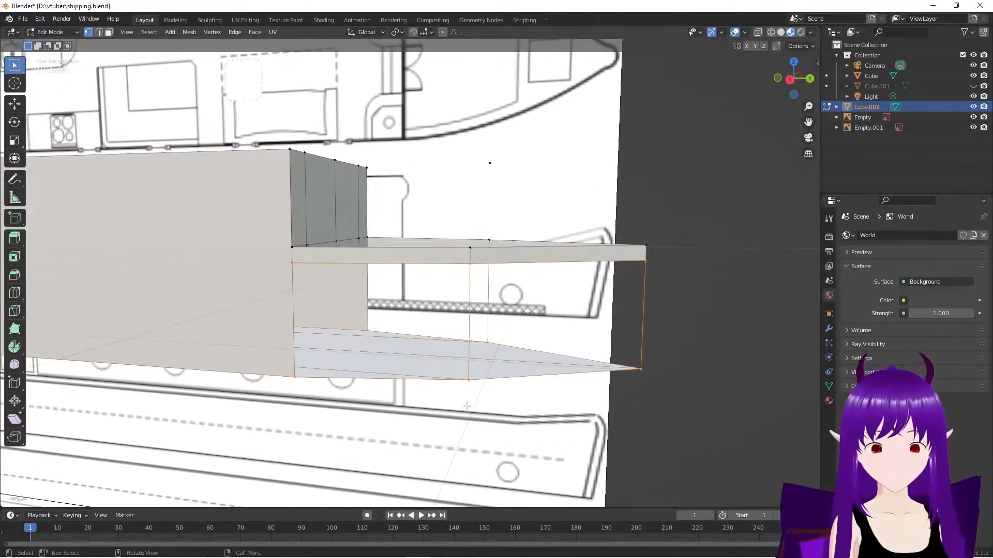
key(f)
middle_drag(415, 253, 479, 432)
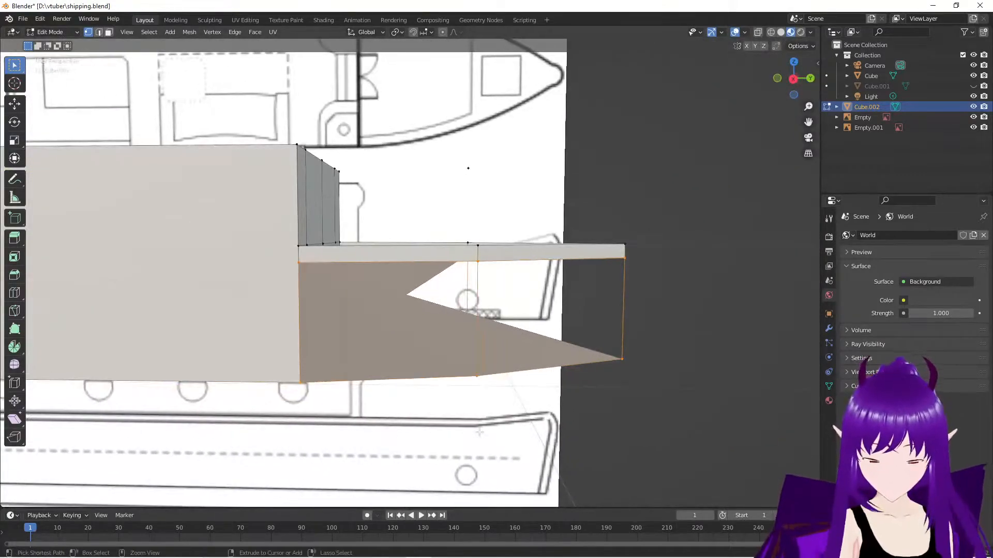
key(ctrl+z)
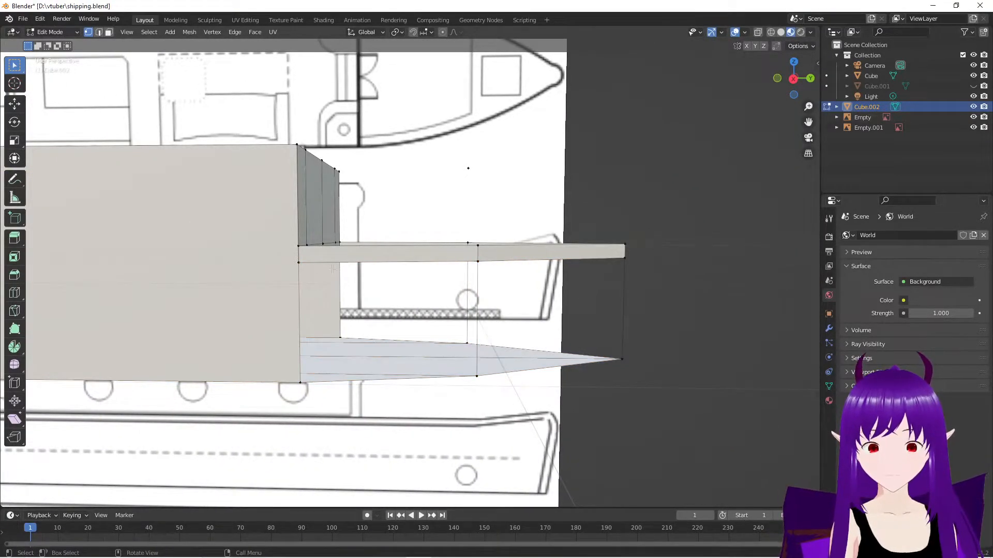
Fill the near side's rear opening between the cabin wall and the bend with a face from its four corner vertices
click(298, 262)
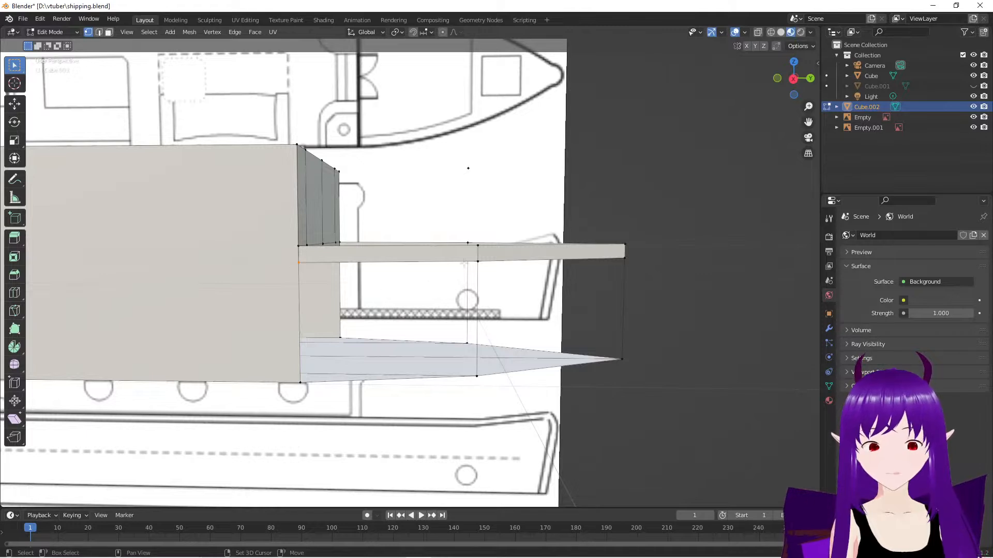
shift+click(477, 261)
shift+click(477, 376)
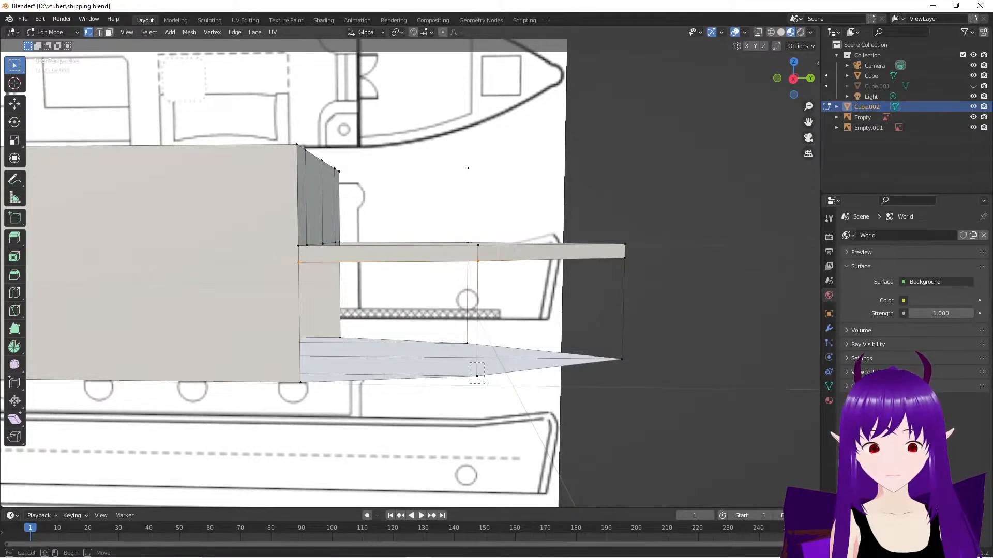
shift+click(300, 382)
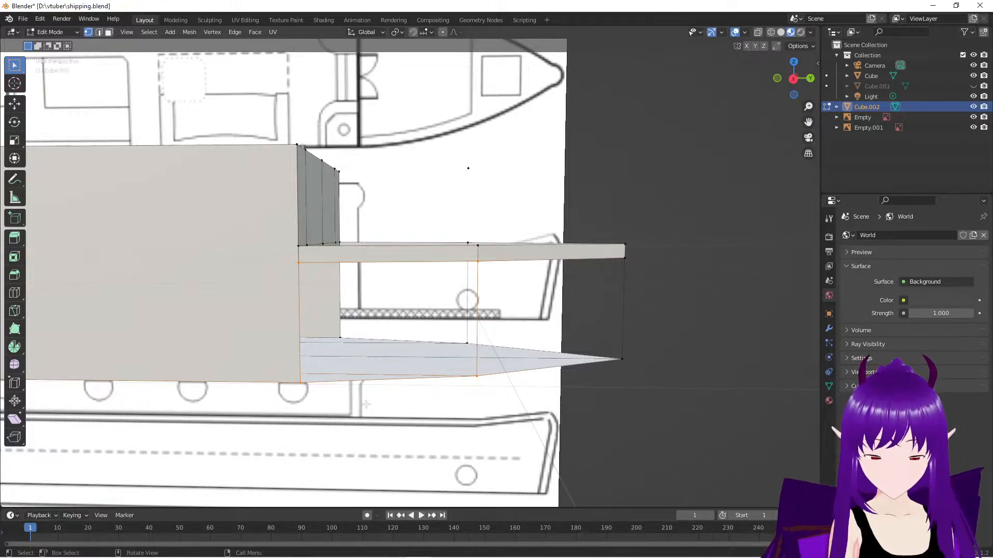
key(f)
Fill the near side's front opening between the bend and the bow tip with a face from its four corner vertices
middle_drag(470, 391, 413, 394)
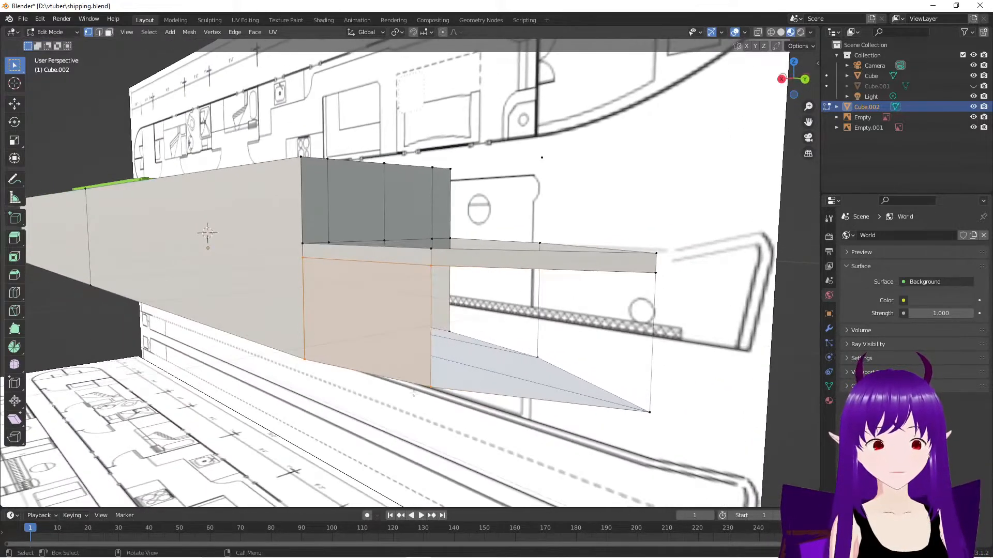
click(431, 388)
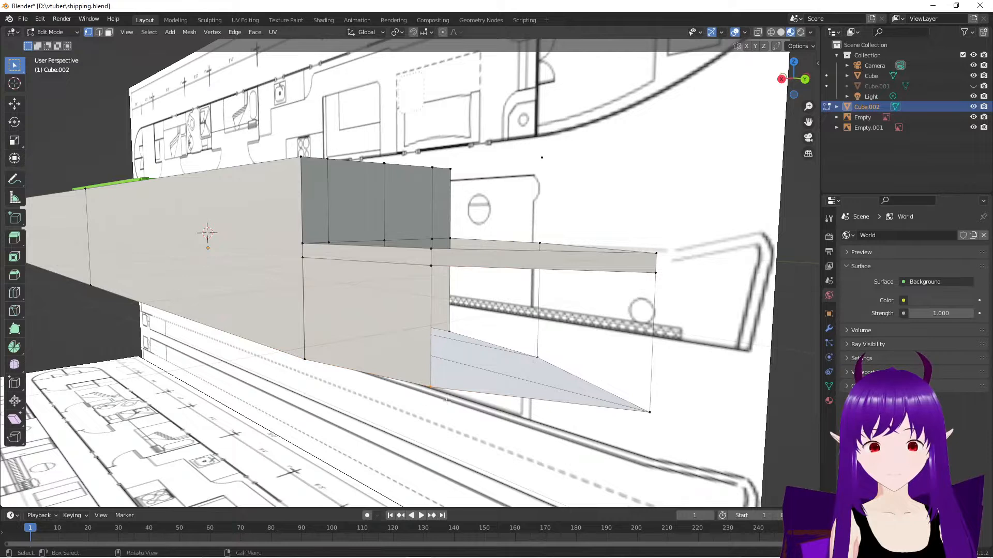
shift+click(429, 266)
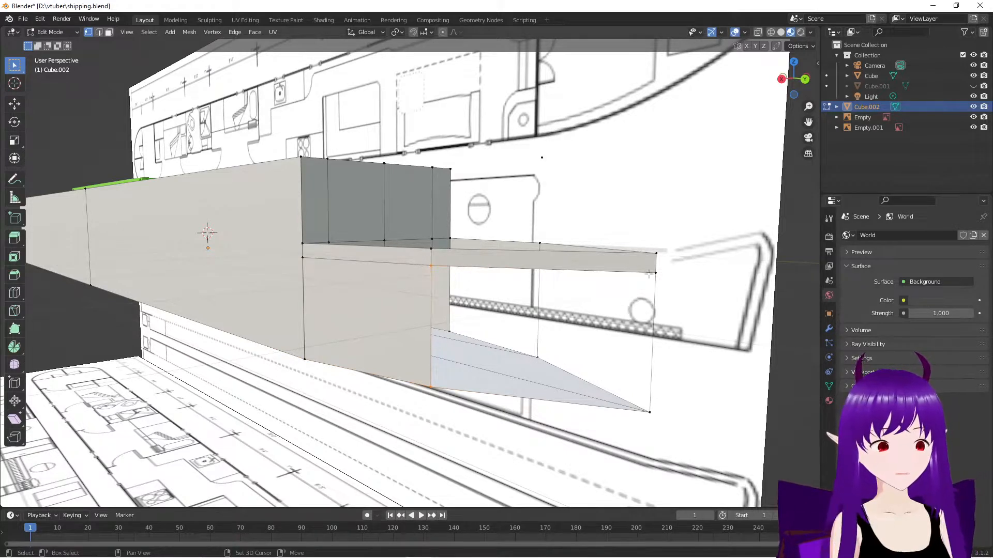
key(b)
mouse_move(653, 269)
mouse_down()
mouse_move(646, 398)
mouse_move(656, 423)
mouse_up()
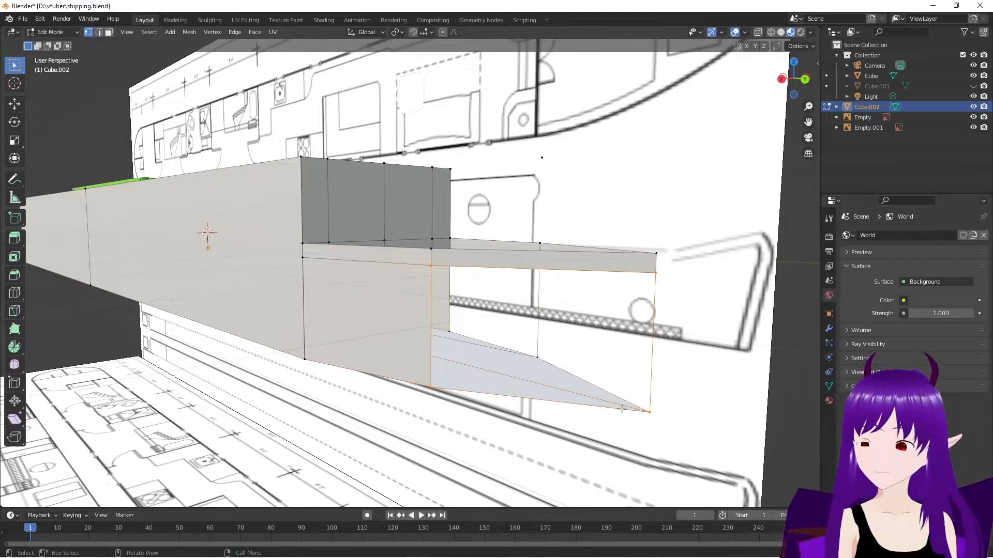
key(f)
Fill the far side's front opening between the bow tip and the bend with a face from its four corner vertices
middle_drag(623, 433, 614, 316)
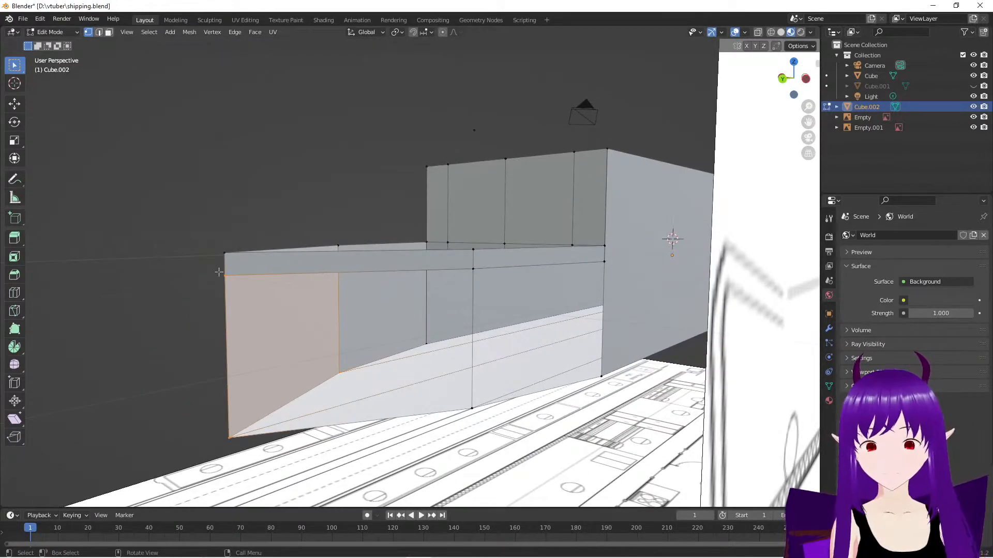
click(218, 271)
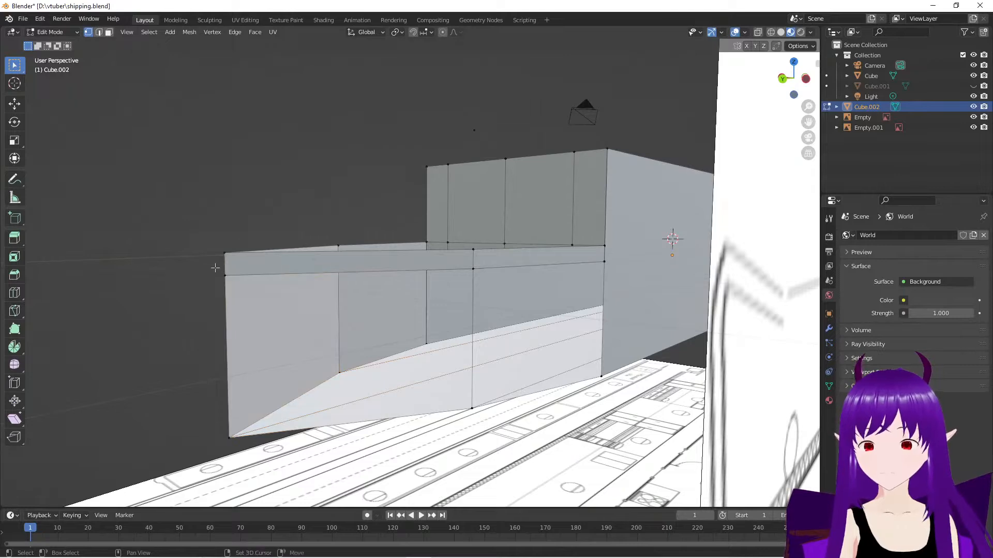
shift+click(231, 435)
shift+click(472, 269)
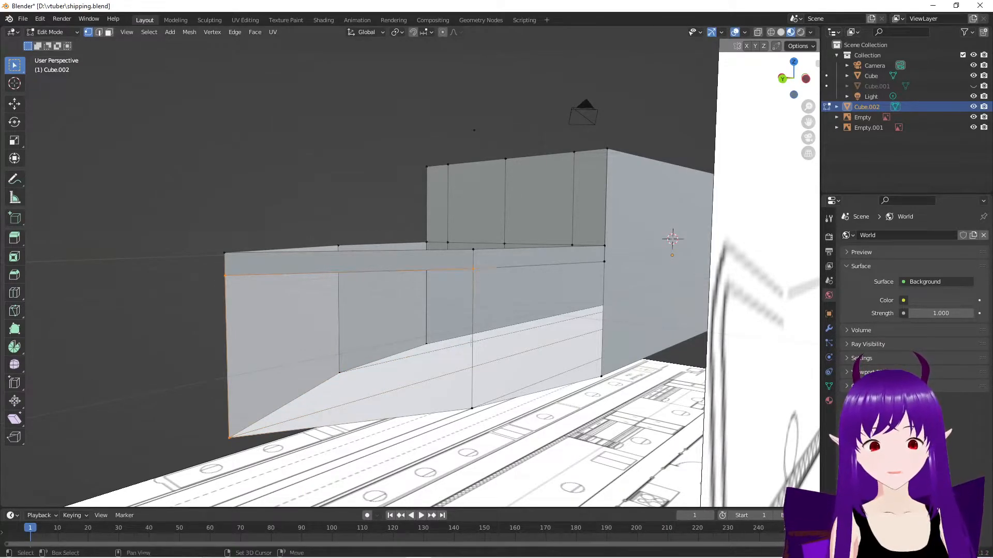
shift+click(472, 408)
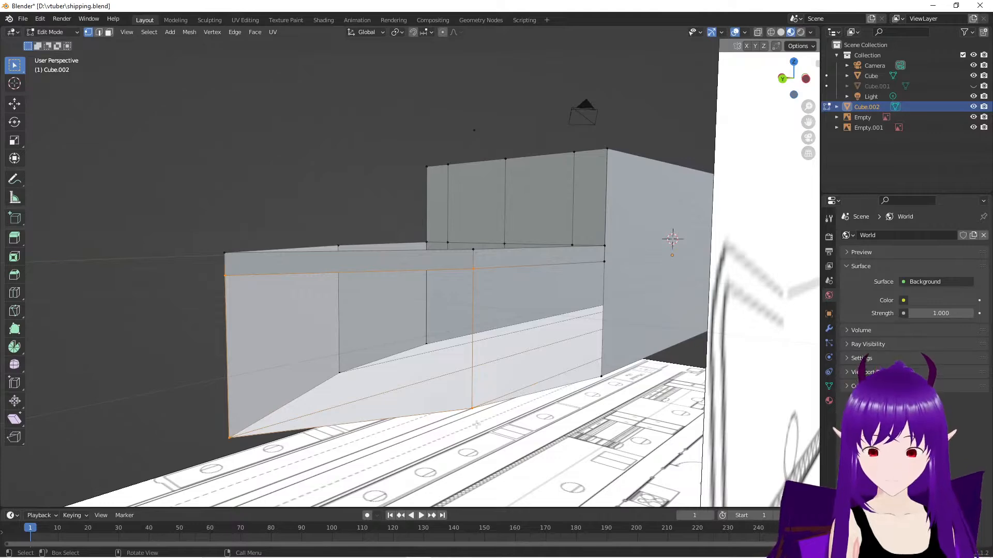
key(f)
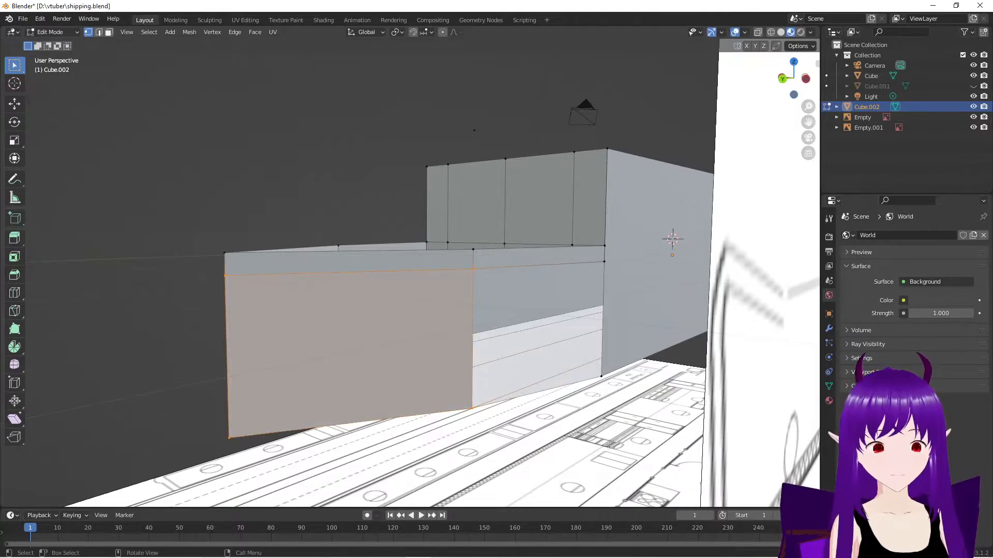
Fill the far side's rear opening between the bend and the cabin wall with a face from its corner vertices
mouse_move(623, 433)
middle_down()
mouse_move(639, 459)
mouse_move(619, 451)
middle_up()
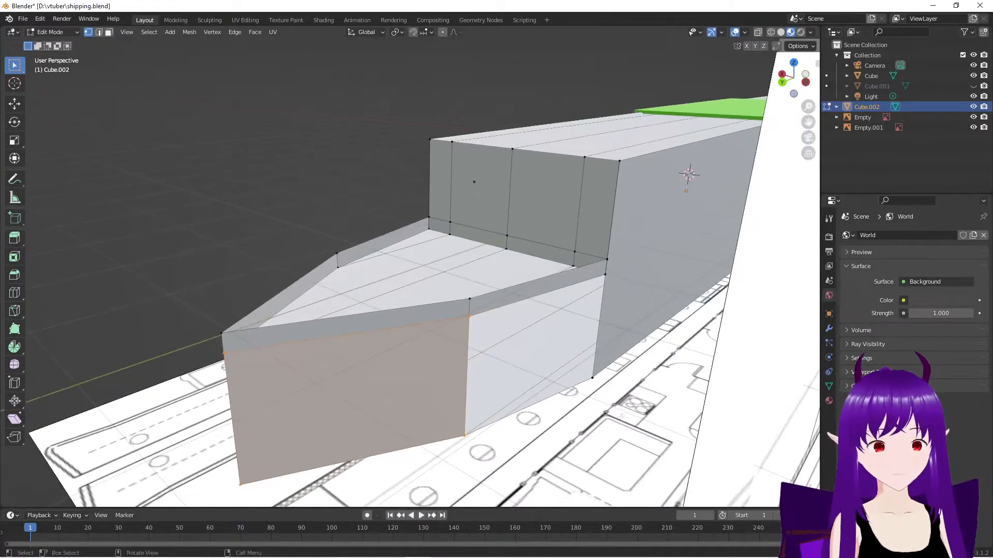
key(alt+a)
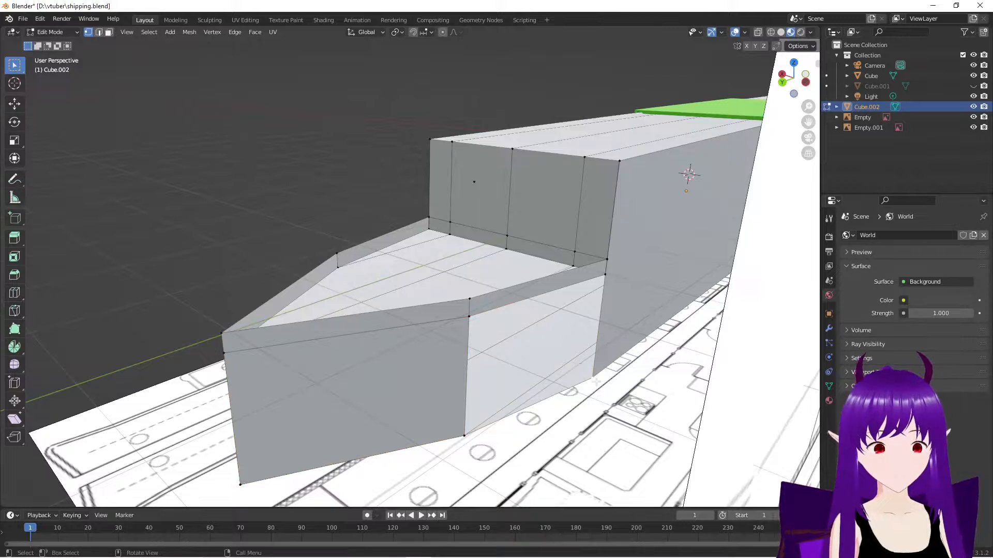
click(468, 318)
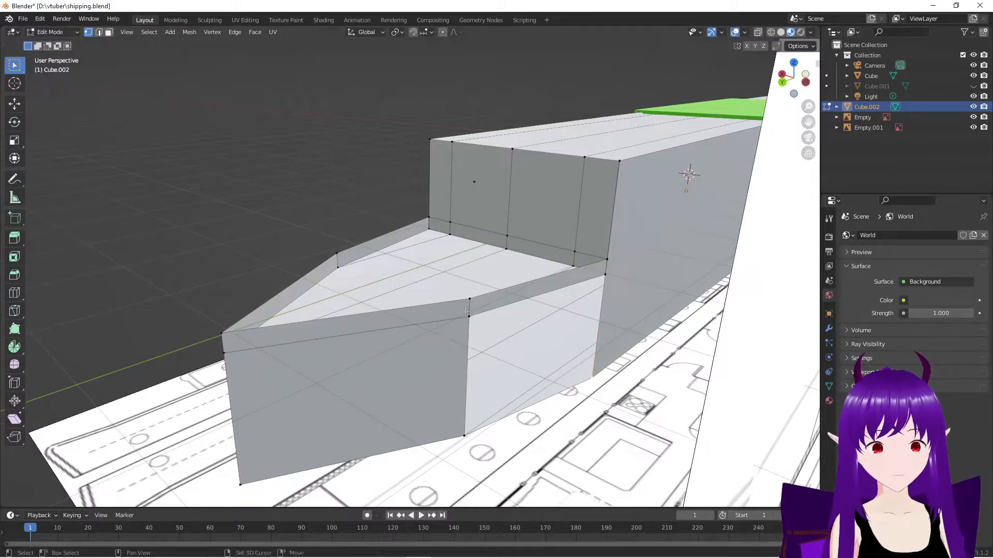
shift+click(465, 435)
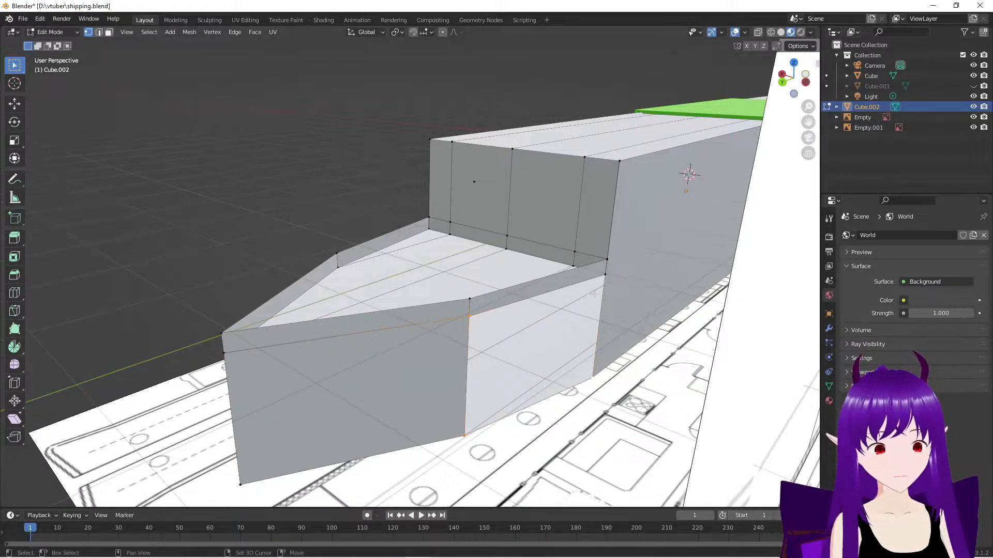
shift+click(605, 274)
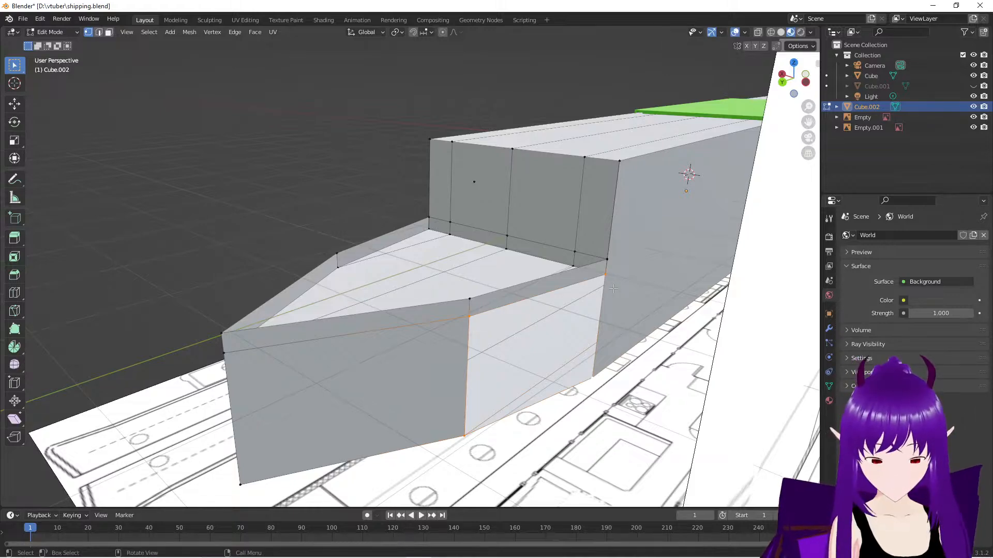
key(f)
Compare the closed bow with the blueprints from the side, end and top views
middle_drag(478, 368, 570, 390)
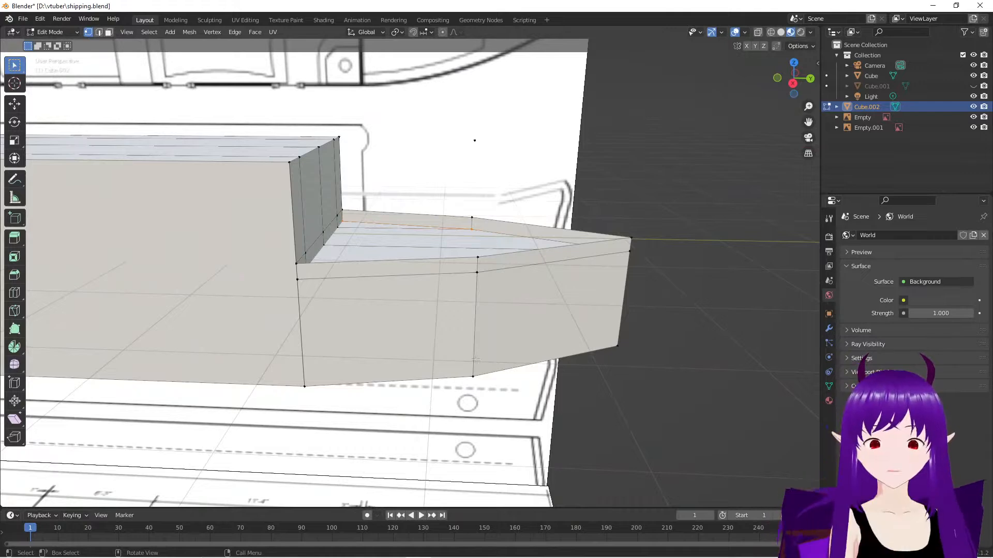
middle_drag(504, 365, 523, 383)
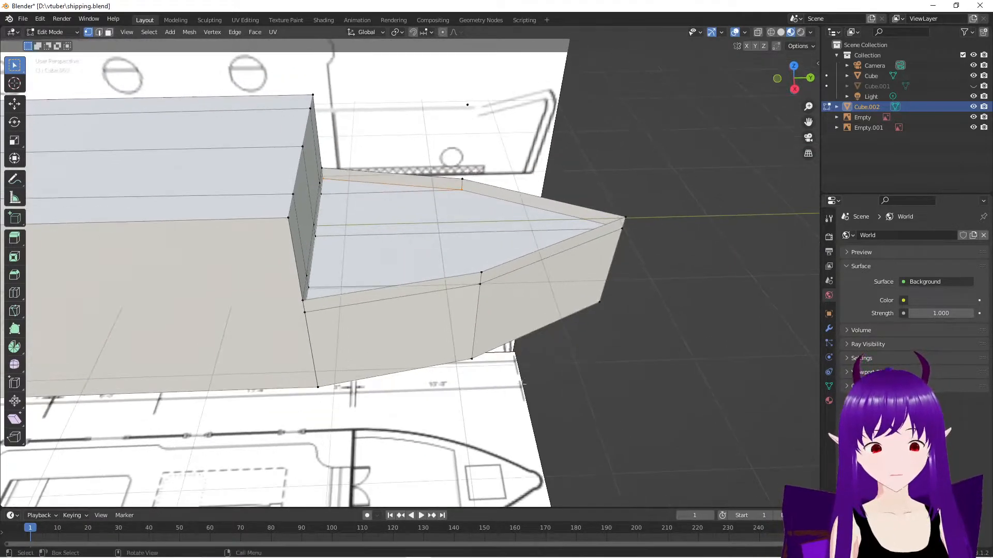
click(797, 72)
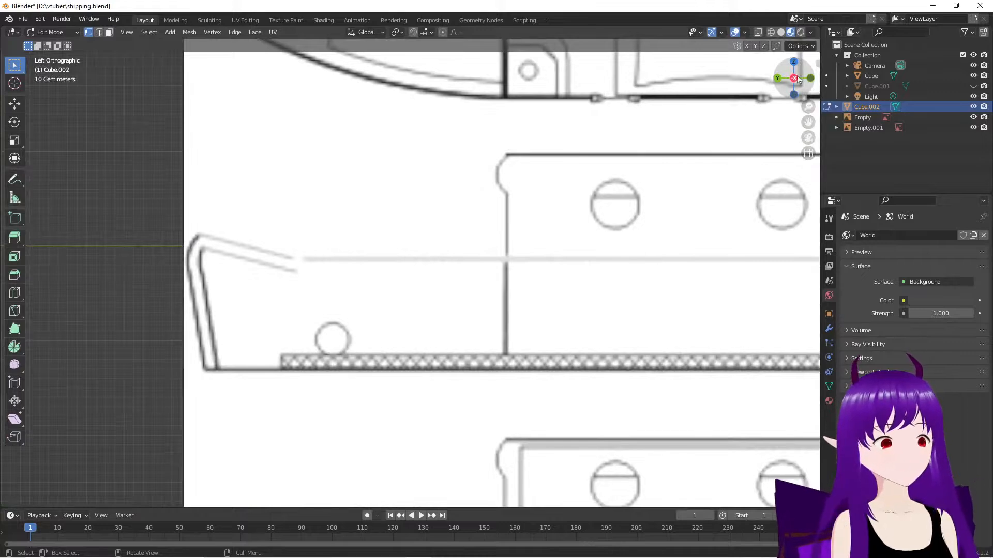
click(796, 78)
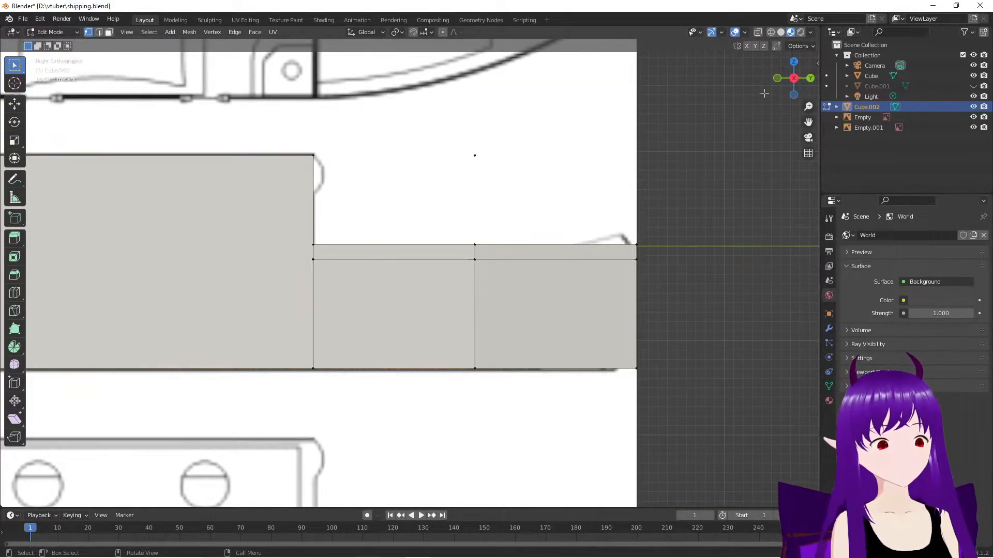
click(810, 78)
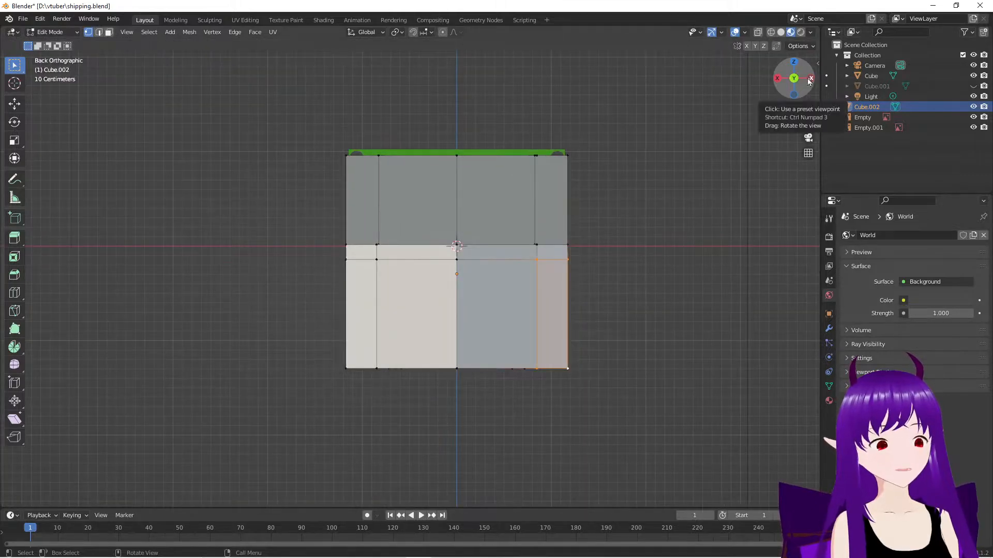
click(810, 80)
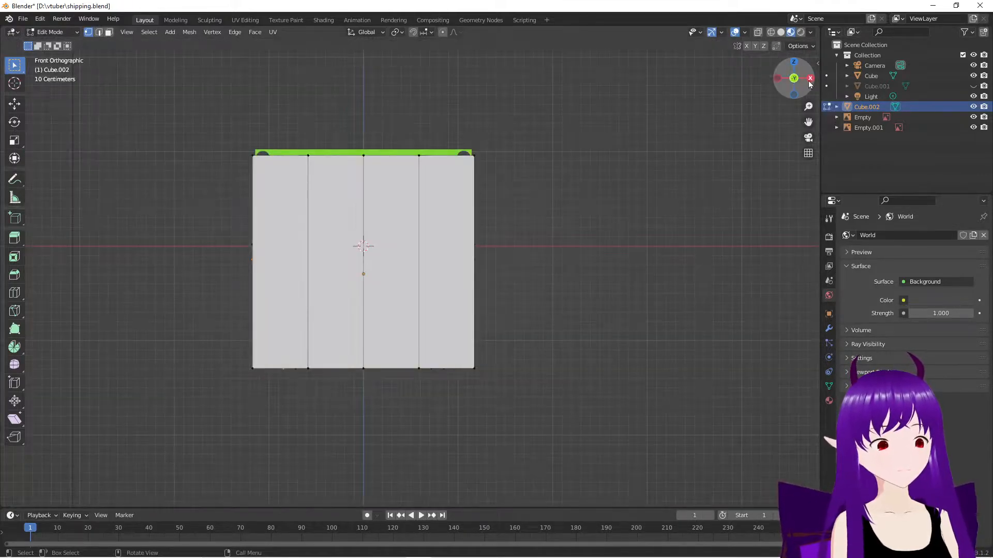
click(810, 81)
mouse_move(569, 204)
middle_down()
mouse_move(567, 237)
mouse_move(567, 212)
middle_up()
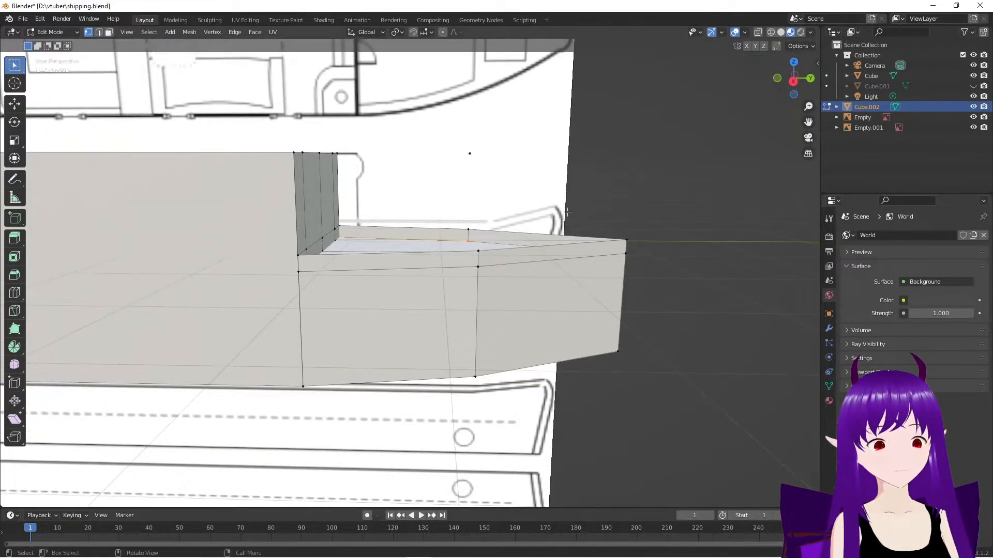
click(794, 63)
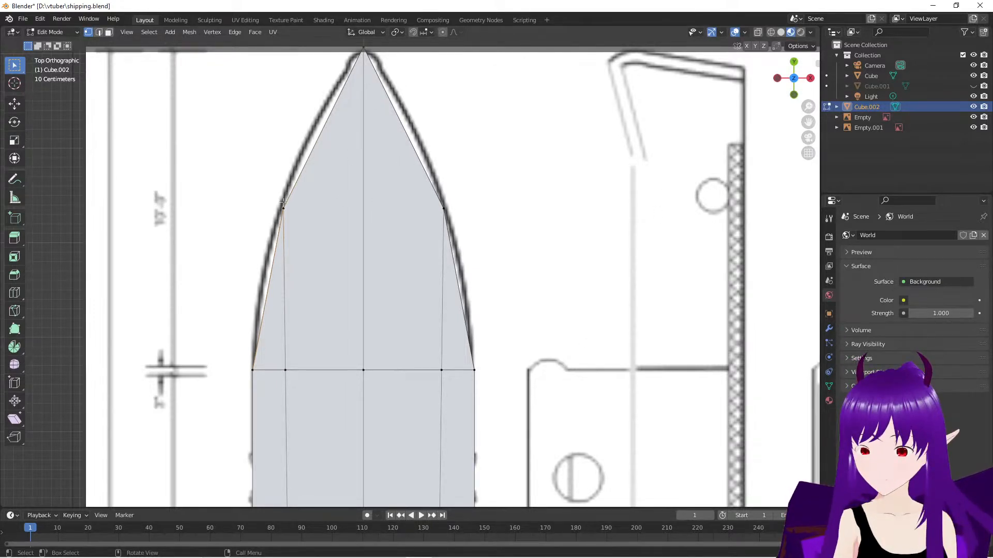
Add a single loop cut across the far side's strip, midway between the cabin wall and the bend
click(15, 293)
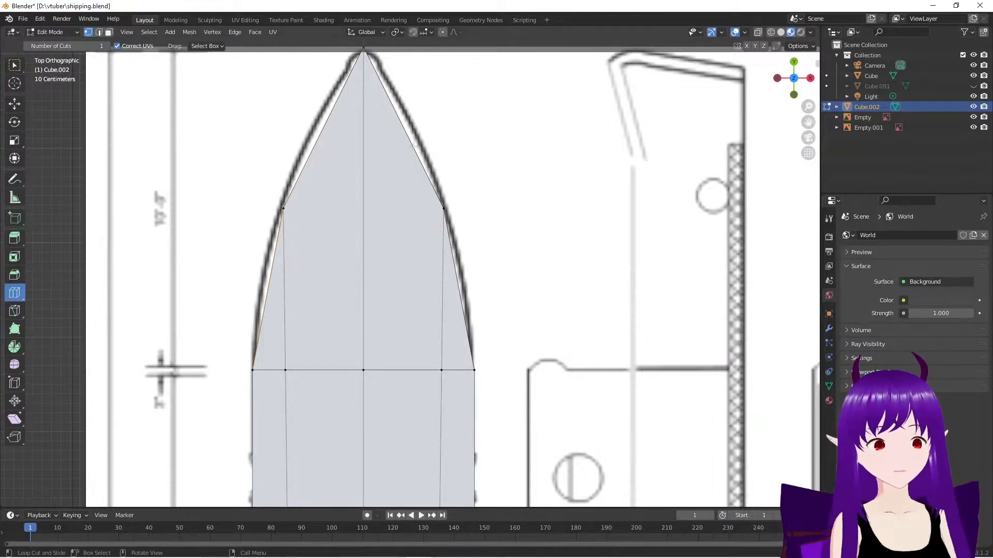
middle_drag(556, 246, 439, 173)
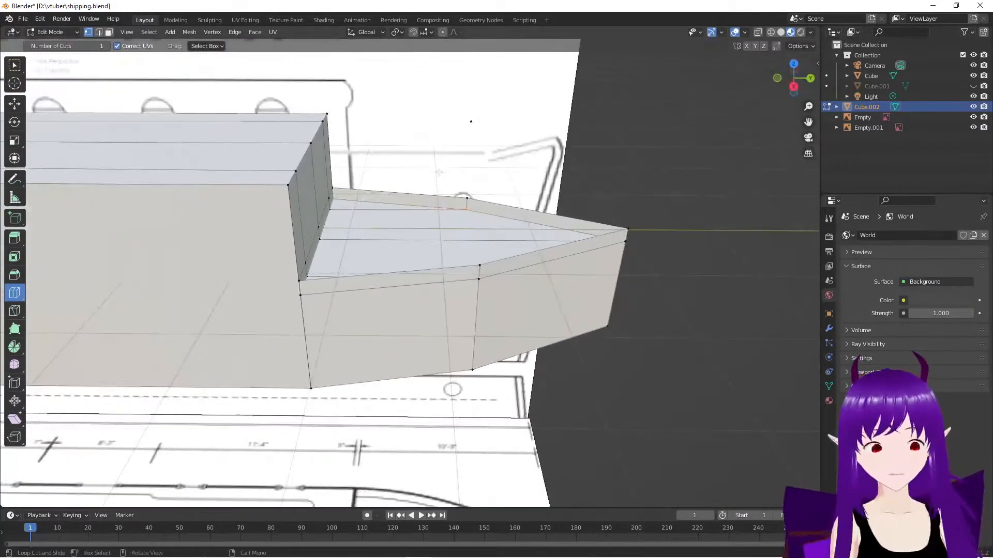
middle_drag(475, 267, 482, 214)
middle_drag(476, 383, 492, 297)
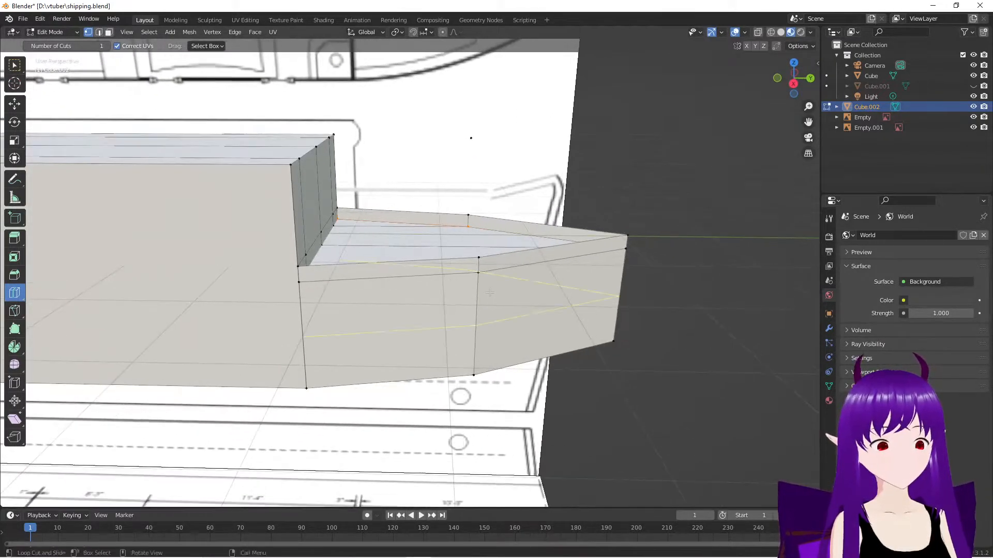
scroll(517, 352, down, 1)
middle_drag(534, 380, 517, 363)
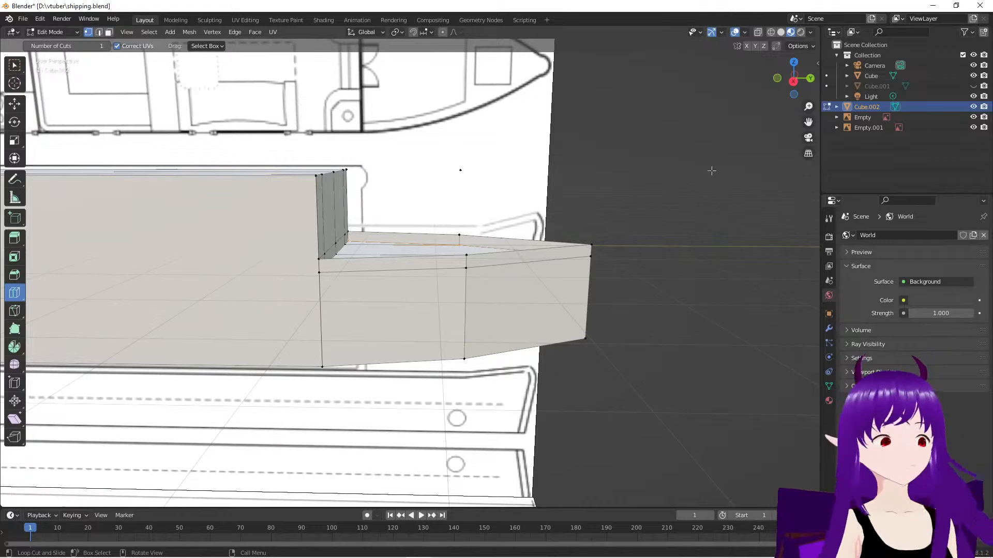
click(791, 82)
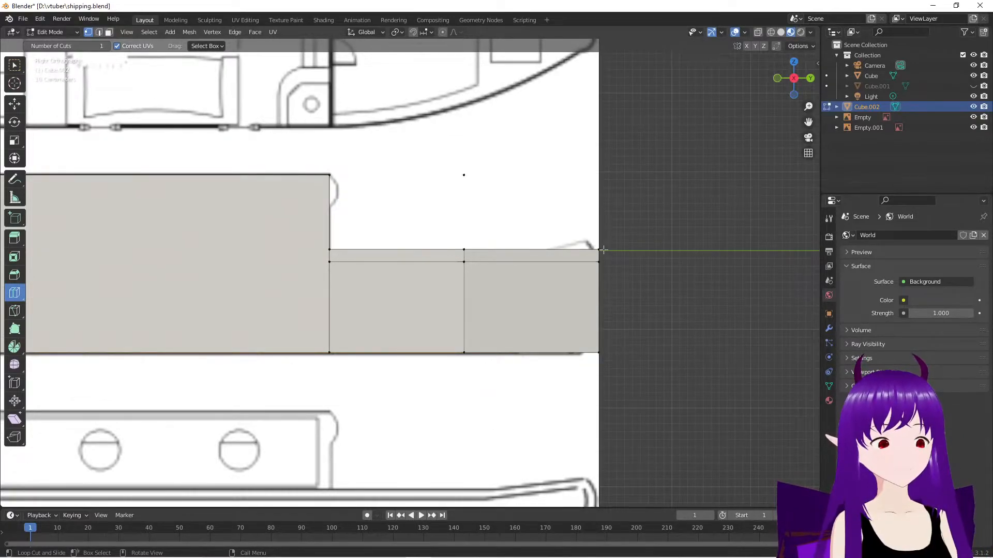
mouse_move(619, 273)
middle_down()
mouse_move(618, 295)
mouse_move(614, 279)
middle_up()
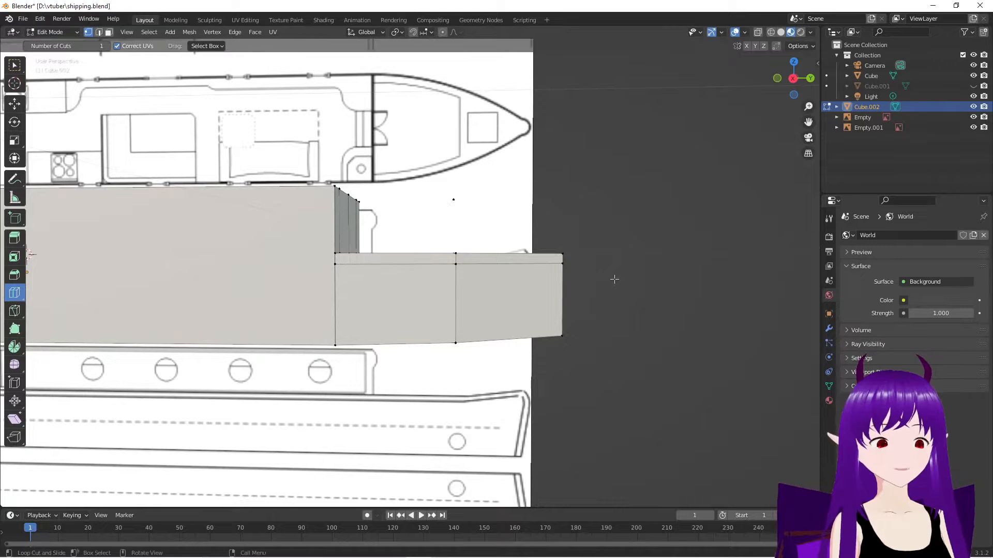
click(794, 79)
click(794, 79)
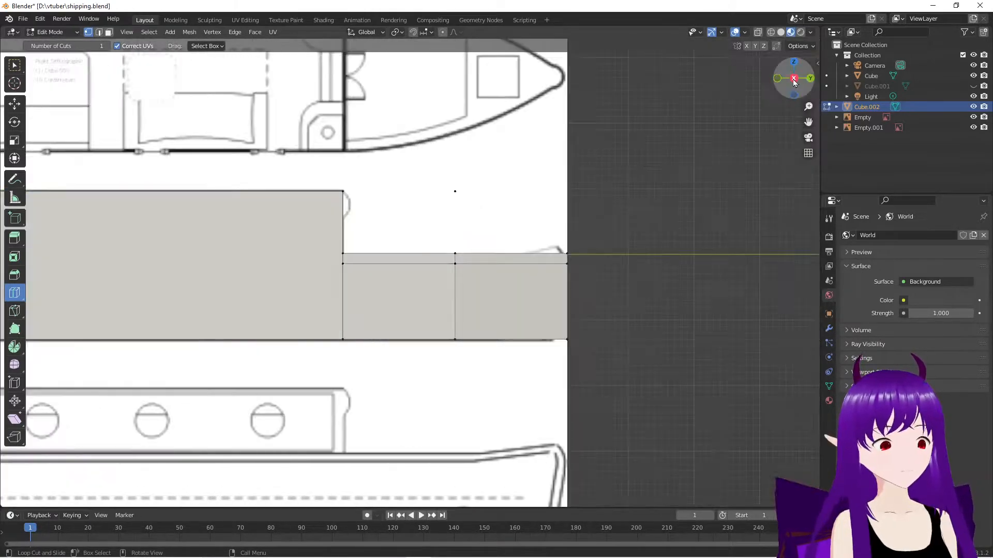
scroll(627, 309, up, 1)
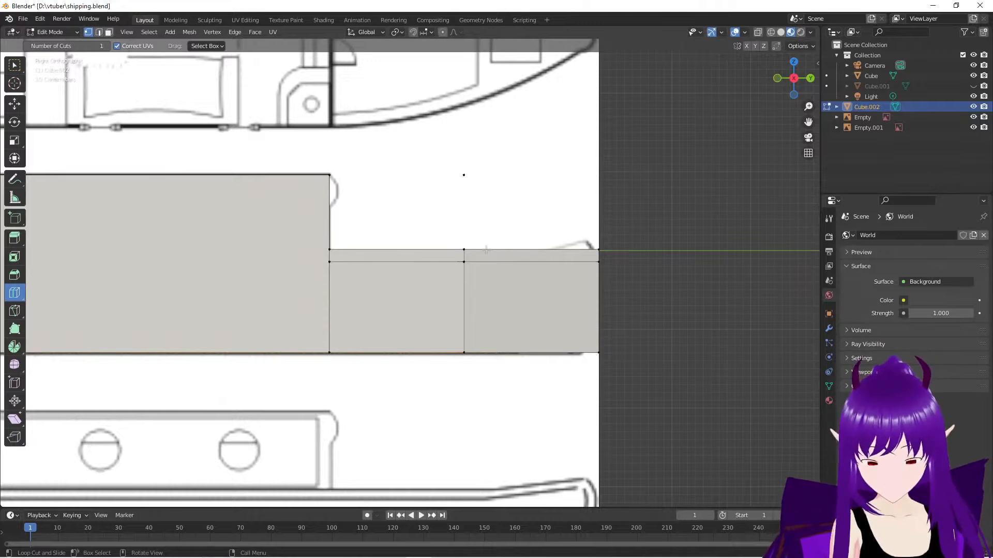
middle_drag(476, 263, 447, 189)
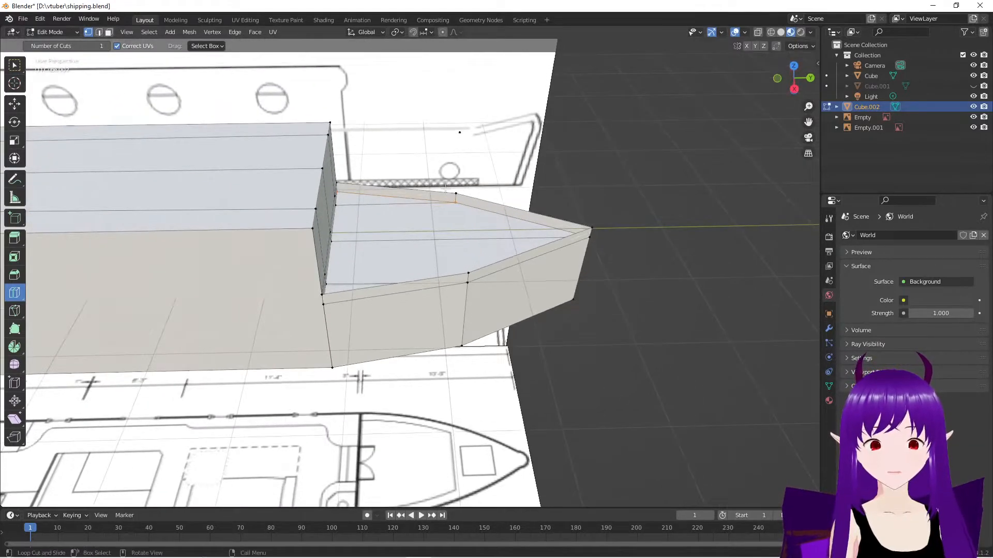
click(447, 182)
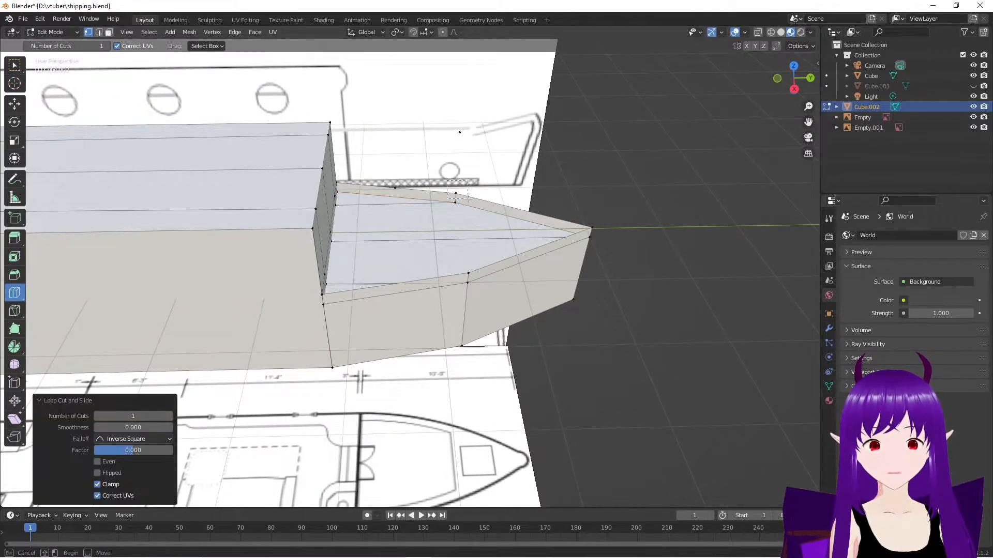
Snap the 3D cursor midway between the upper bend vertices on the bow's two sides
click(458, 195)
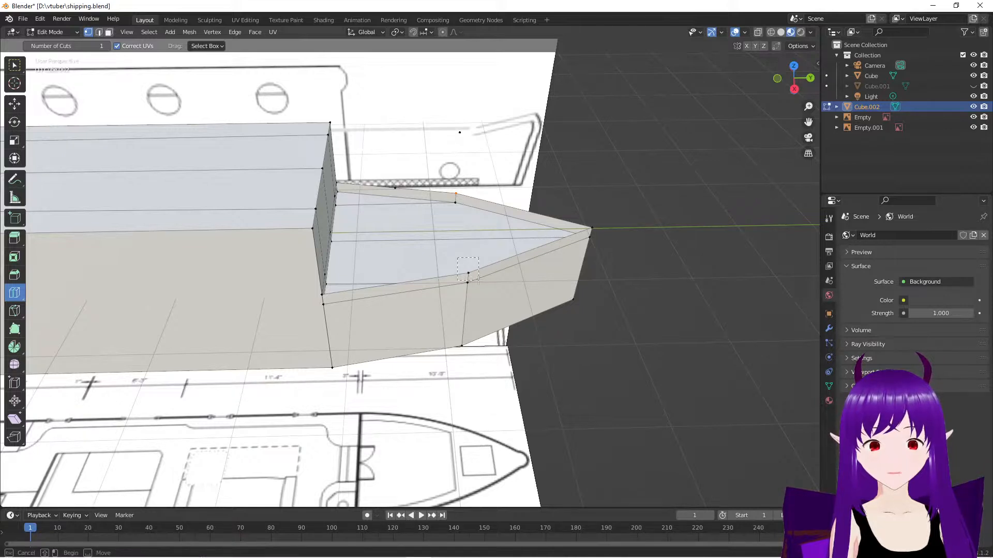
shift+drag(478, 280, 477, 280)
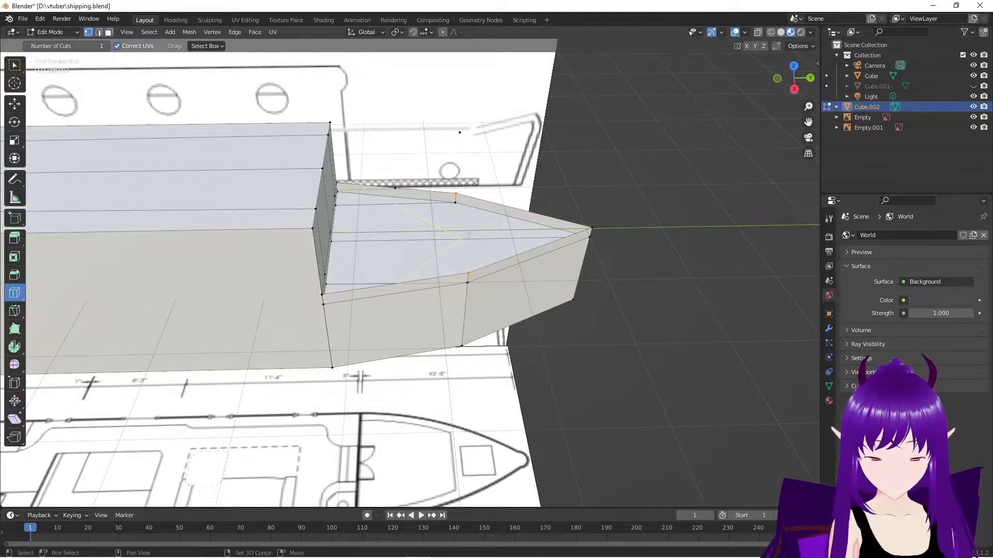
key(shift+s)
click(472, 297)
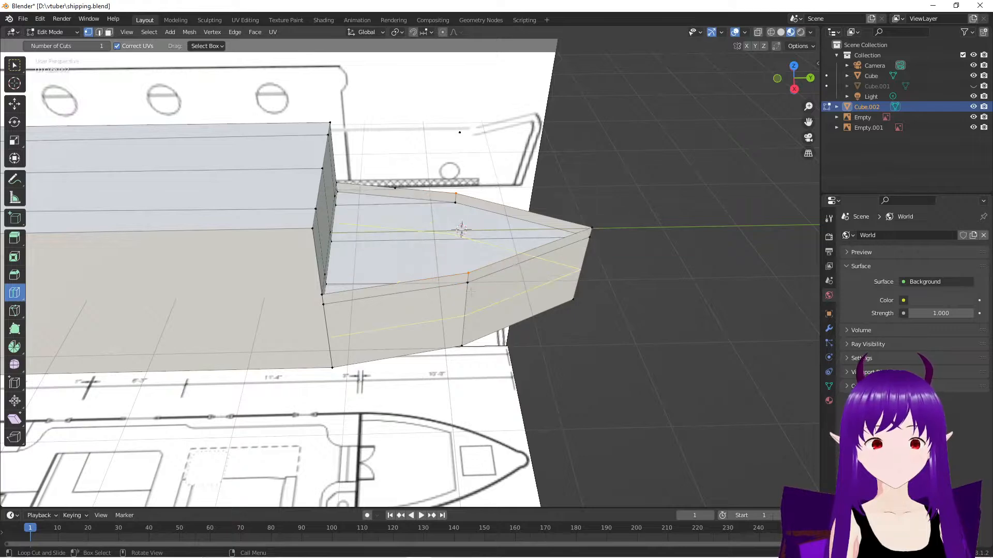
Select the two upper vertices at the bow tip and set the transform pivot point to 3D Cursor for rotating
middle_drag(483, 306, 501, 347)
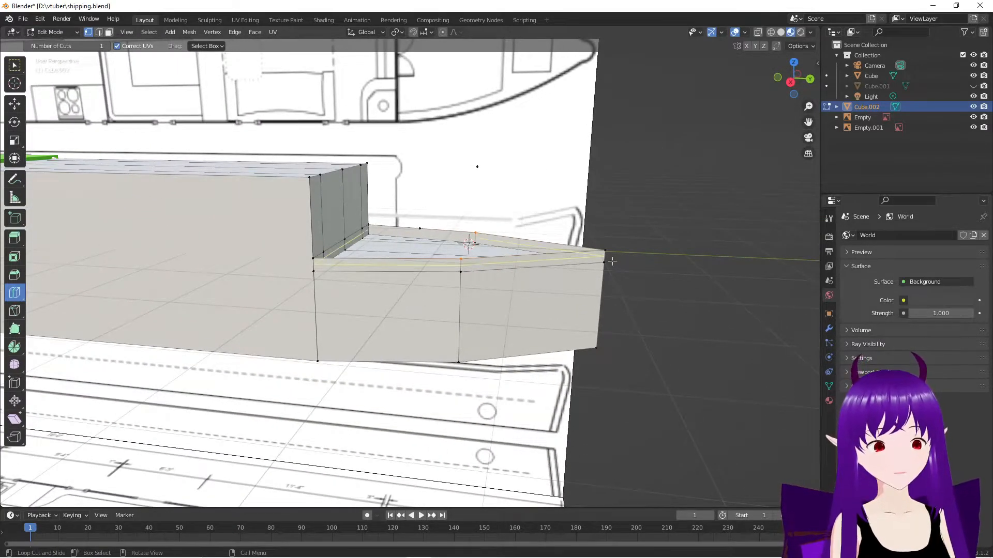
drag(597, 233, 613, 270)
scroll(623, 290, up, 1)
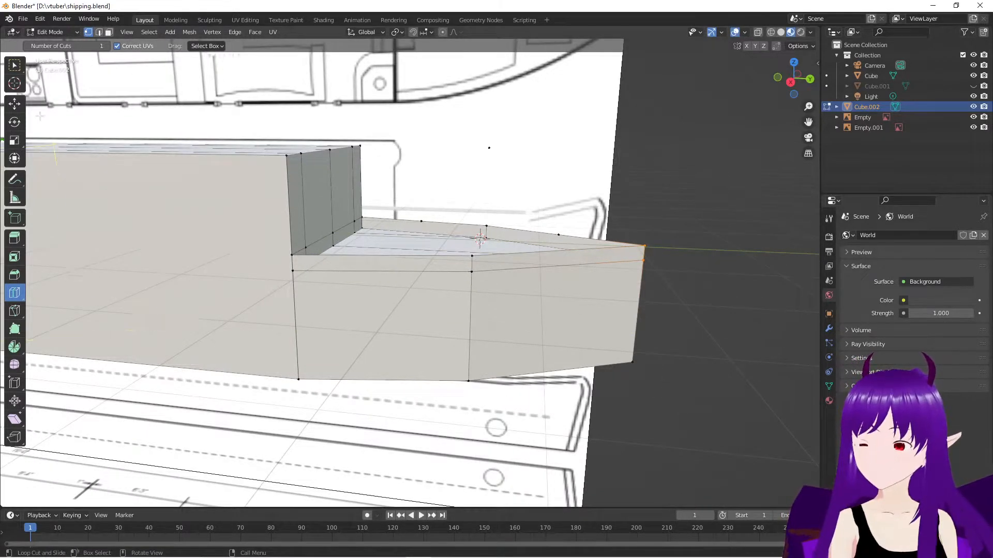
click(19, 128)
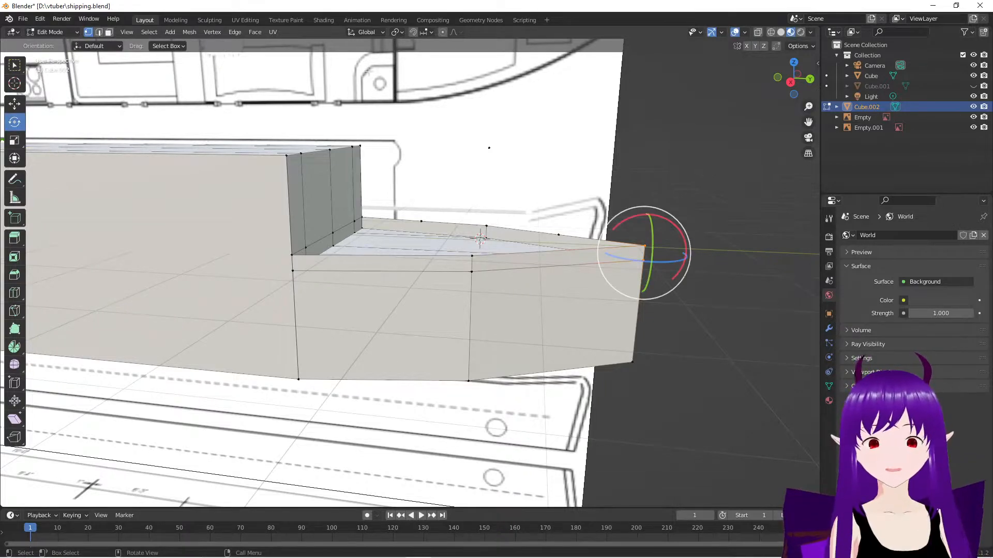
click(398, 33)
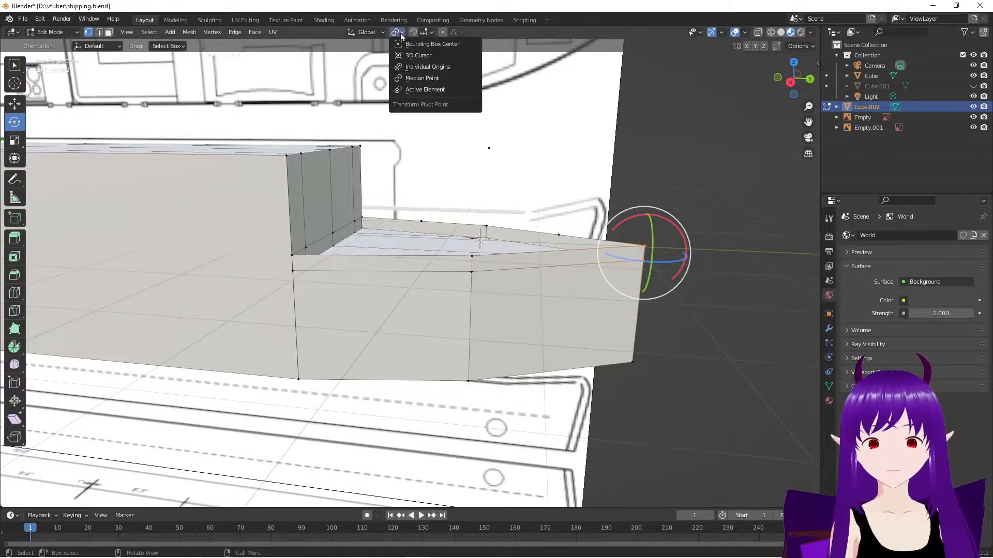
click(428, 55)
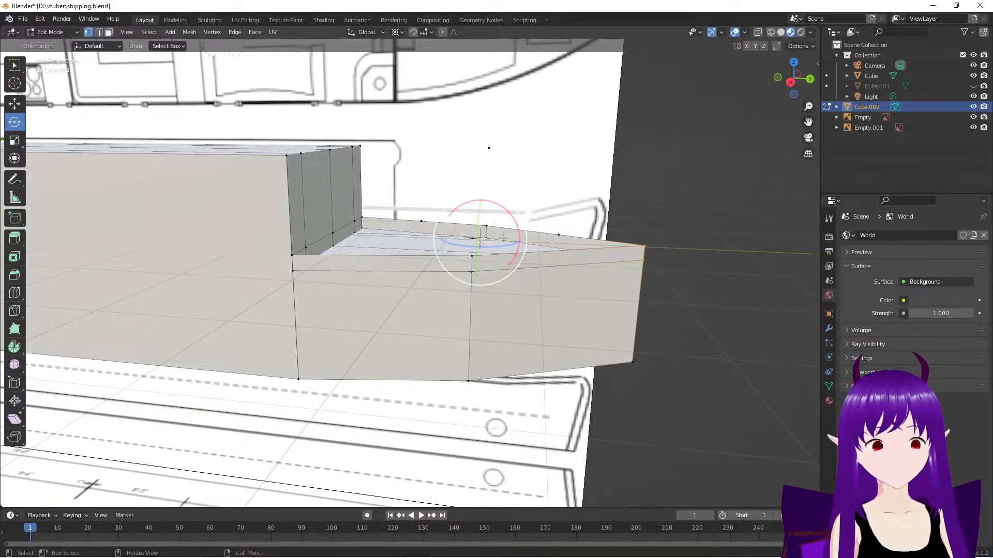
Try to tilt the bow tip's upper vertices upward by about 4.3° around the X axis in the side view
click(789, 85)
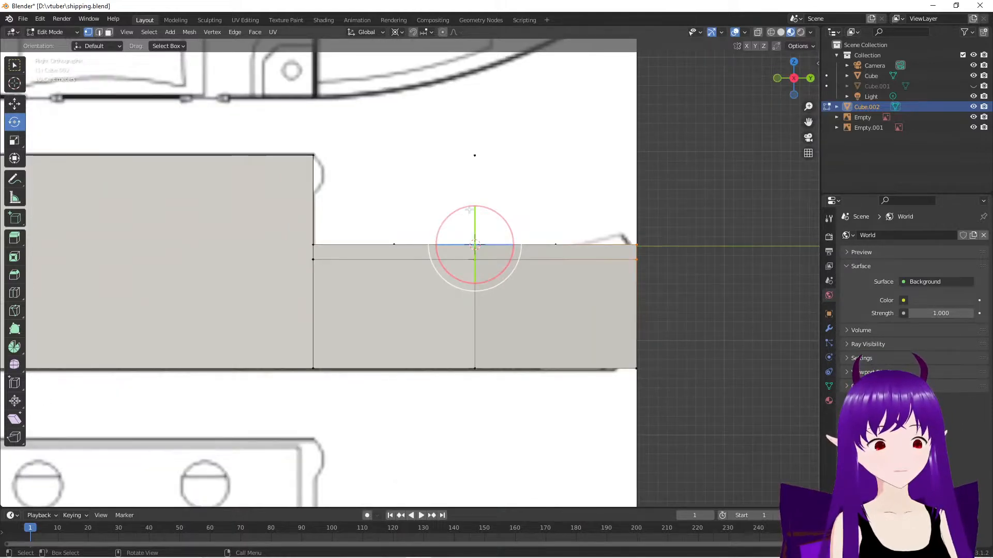
mouse_move(469, 209)
mouse_down()
mouse_move(452, 216)
mouse_move(464, 211)
mouse_up()
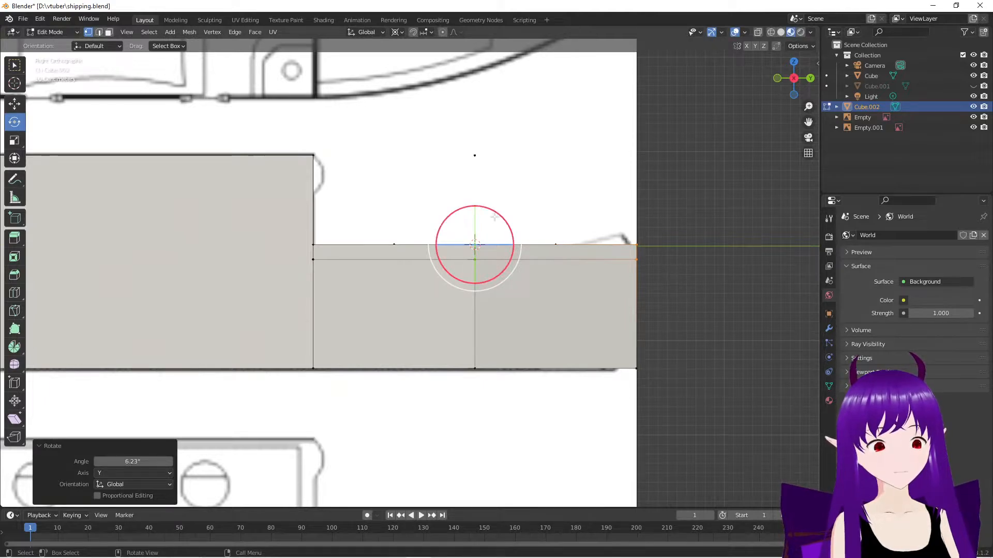
drag(490, 218, 490, 210)
middle_drag(559, 244, 555, 257)
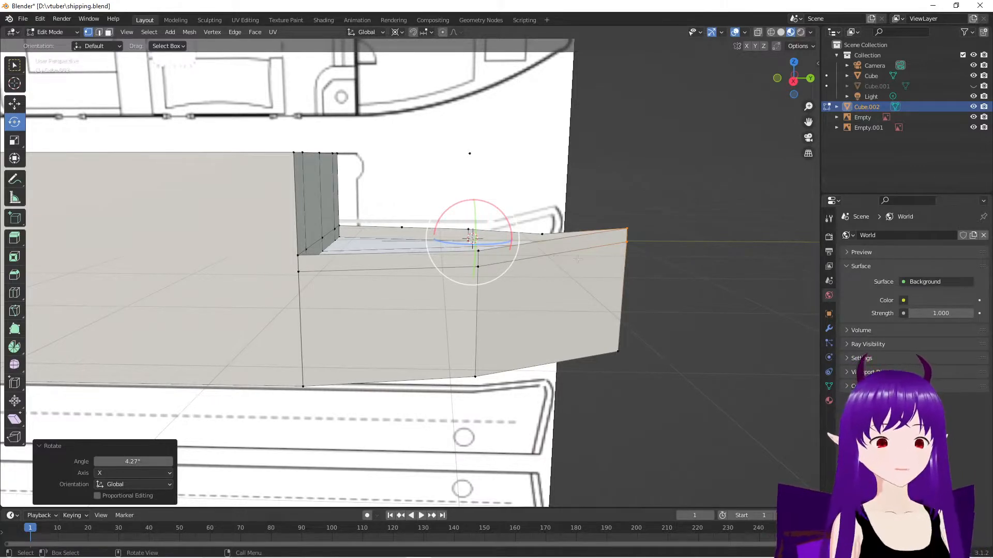
middle_drag(577, 258, 441, 289)
key(ctrl+z)
Dissolve the extra vertex midway along the far side's upper edge between the bow tip and the bend
click(15, 65)
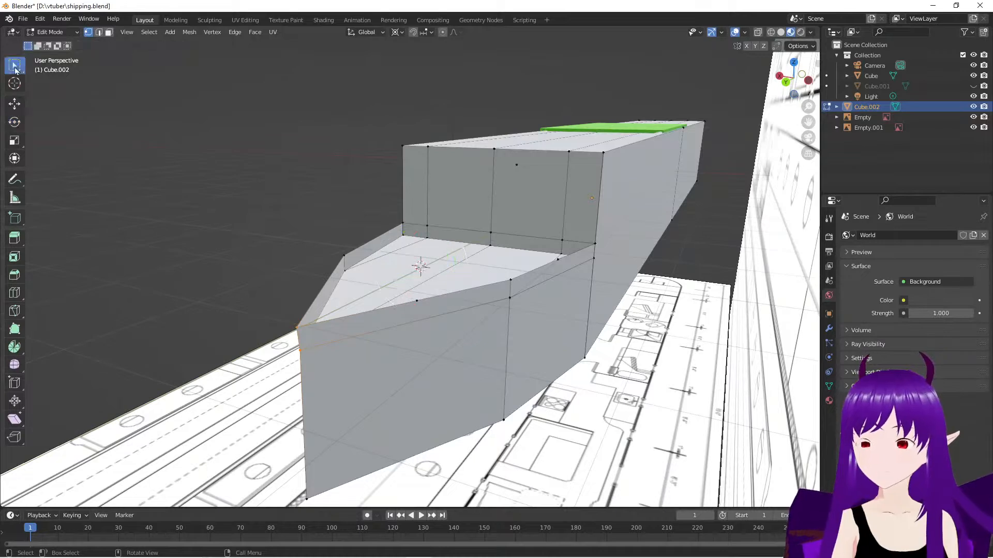
key(b)
drag(406, 294, 425, 305)
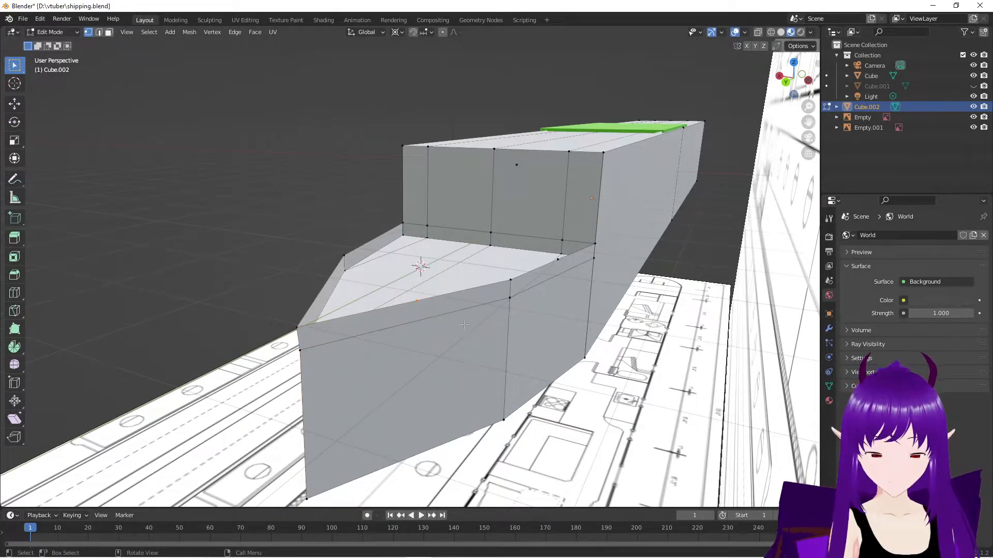
key(x)
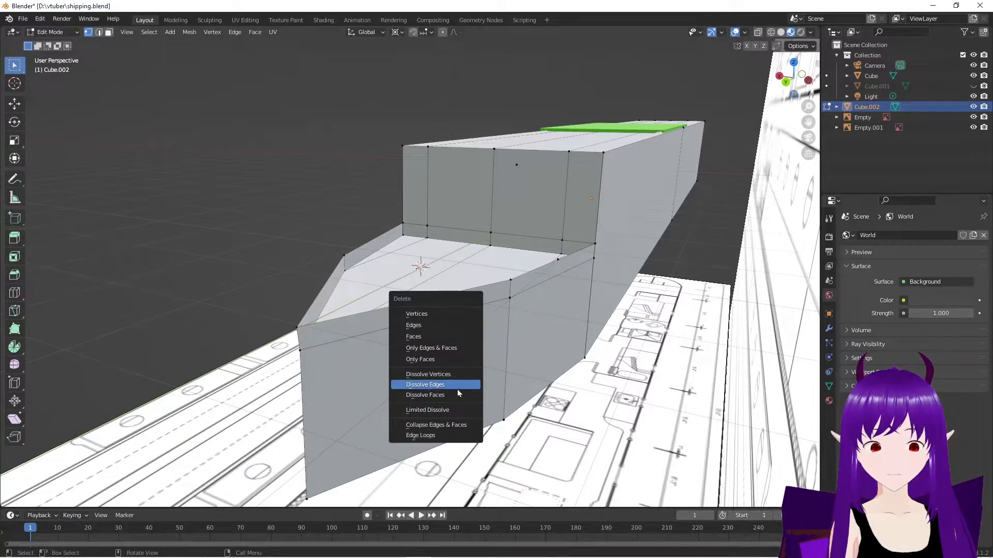
click(455, 375)
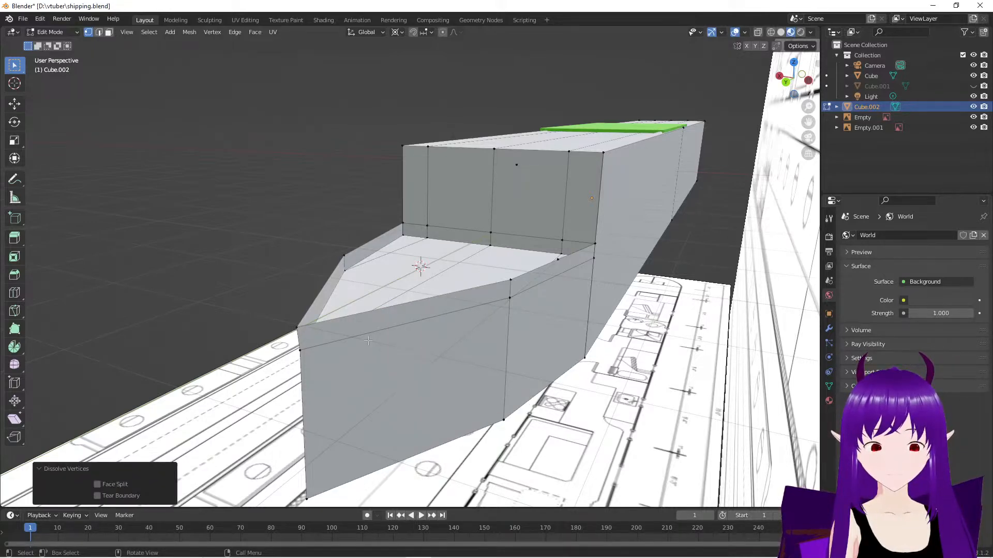
Rotate the bow tip's two upper vertices upward by about 3.8° around X in the side view, pivoting on the 3D cursor
middle_drag(368, 341, 515, 344)
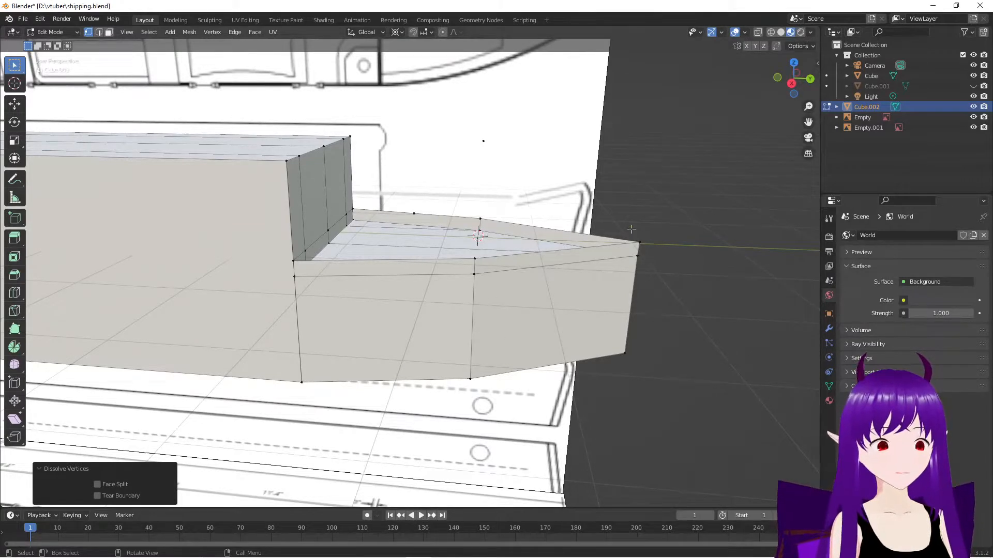
click(638, 240)
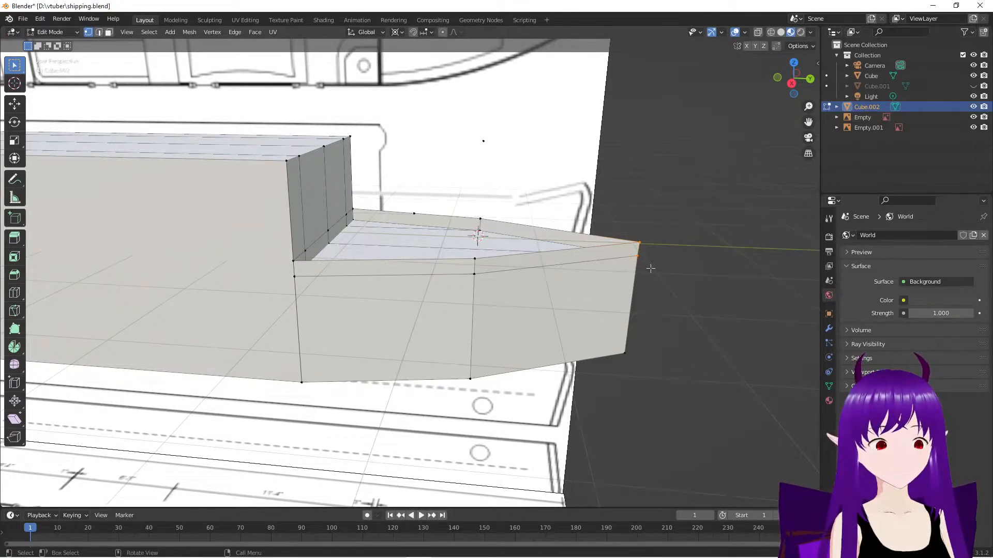
click(14, 122)
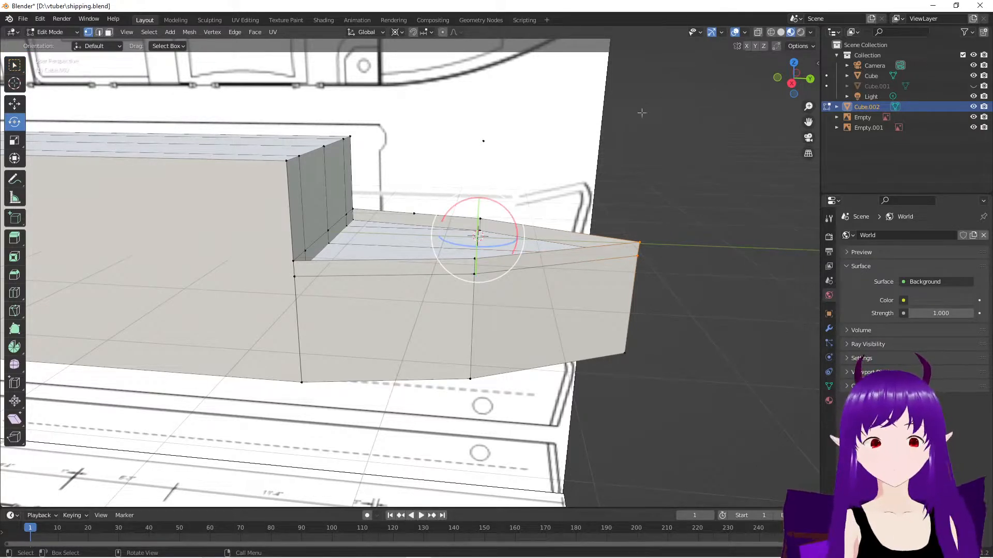
click(790, 84)
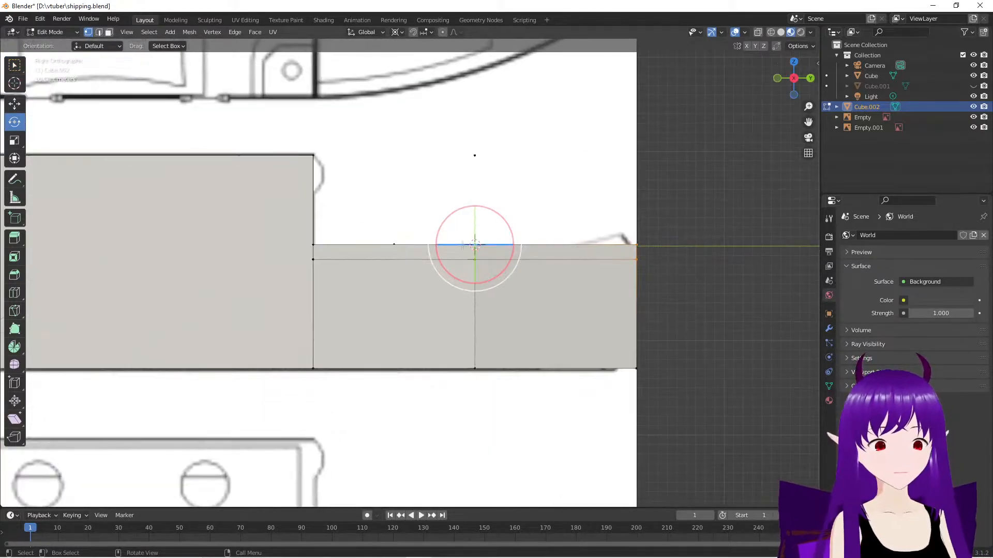
drag(496, 221, 496, 217)
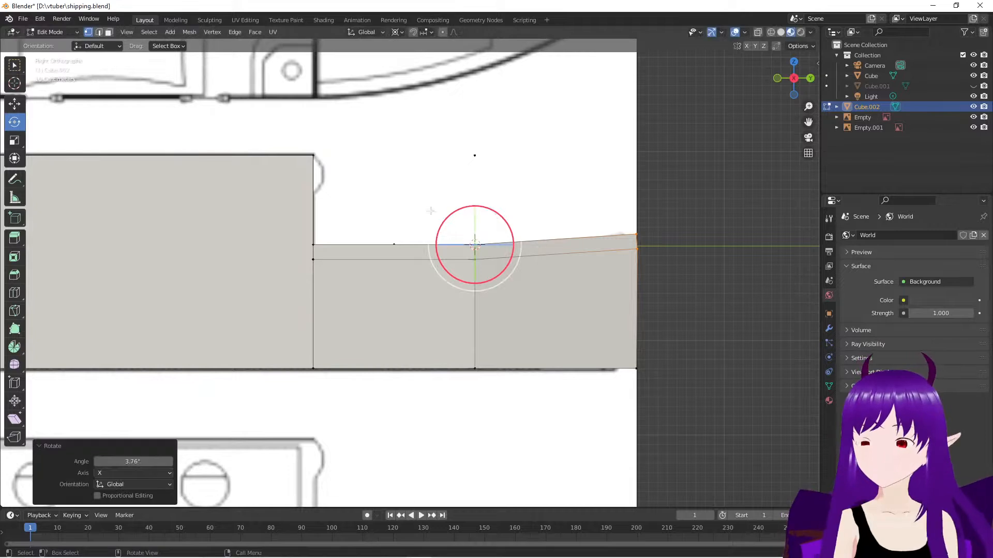
Try to scale the bow tip's upper vertices to about 0.91 along Y and Z around the 3D cursor
click(14, 142)
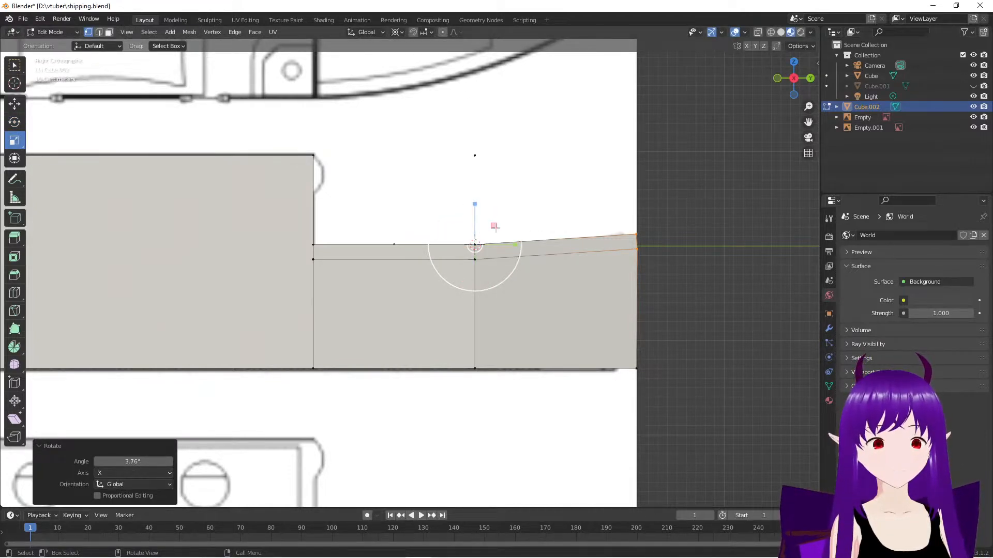
drag(494, 226, 491, 229)
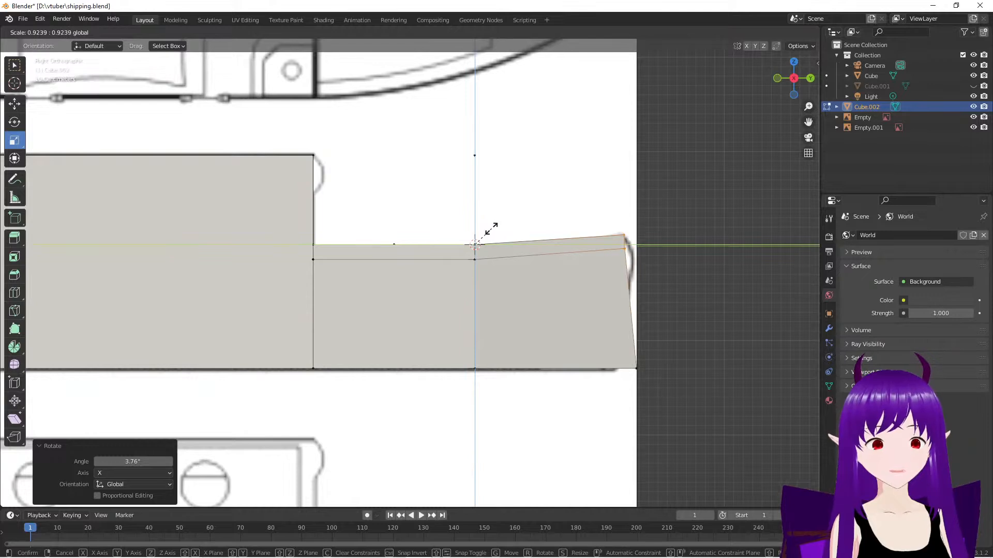
drag(491, 229, 490, 228)
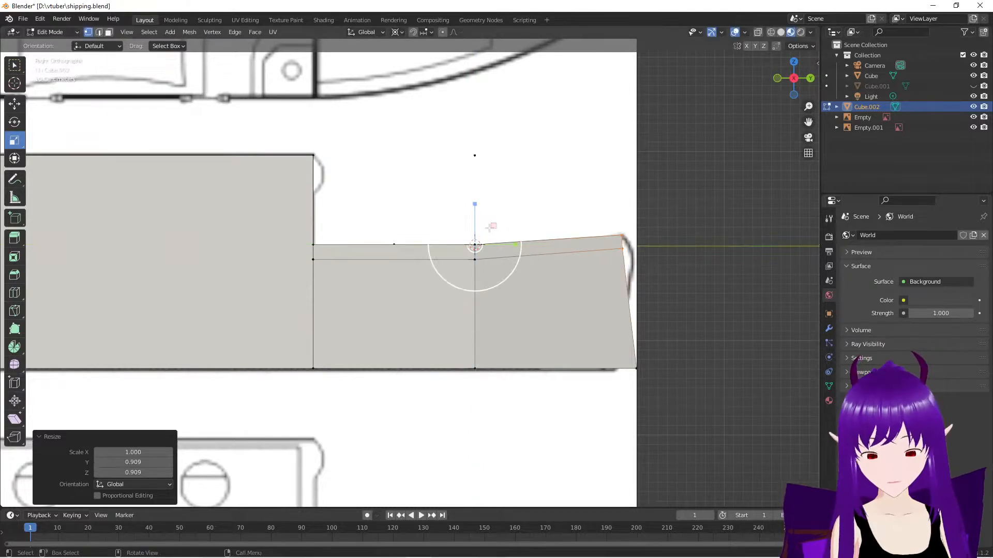
key(ctrl+z)
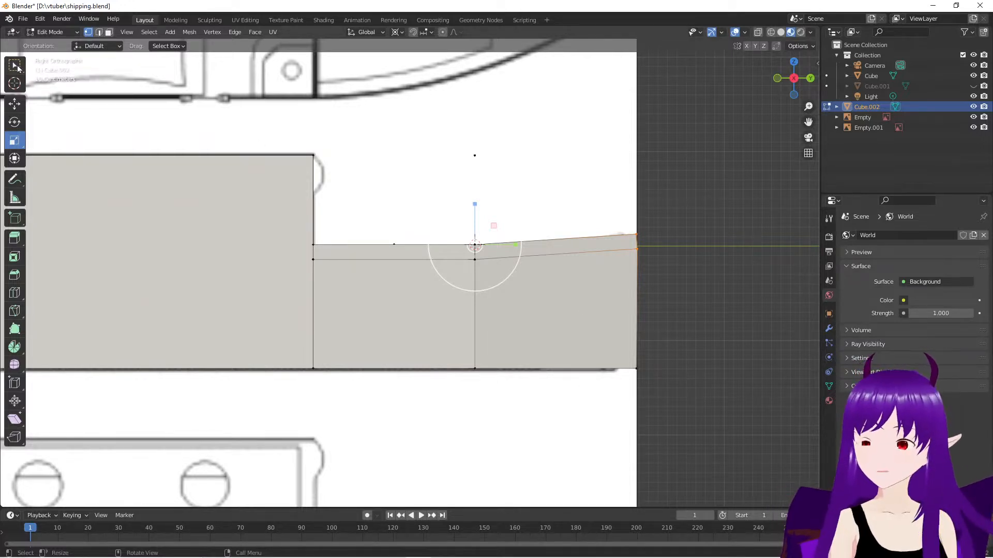
Set the pivot point to Active Element and move the bow tip's bottom vertex about -0.224 m along Y to match the blueprint's slanted stem
key(w)
drag(633, 358, 650, 406)
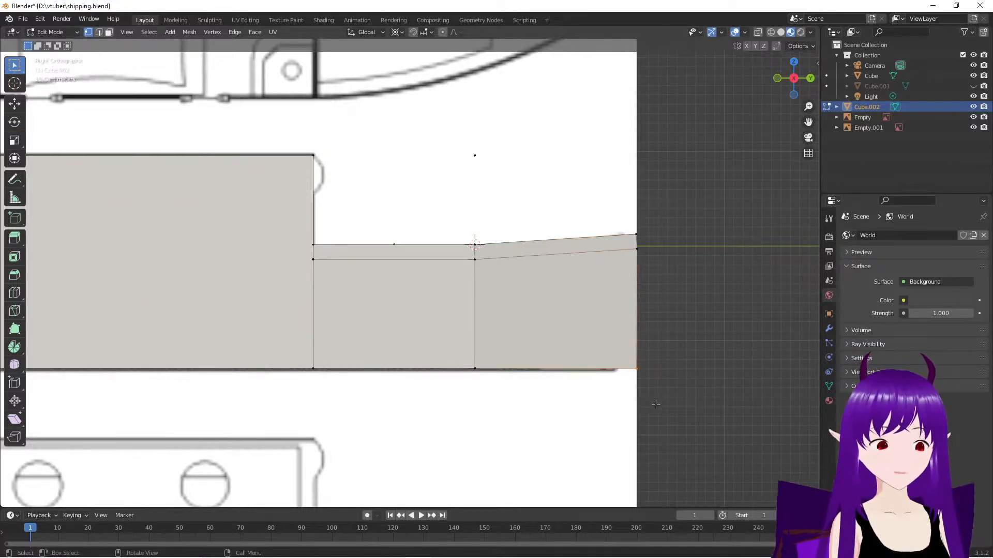
click(400, 35)
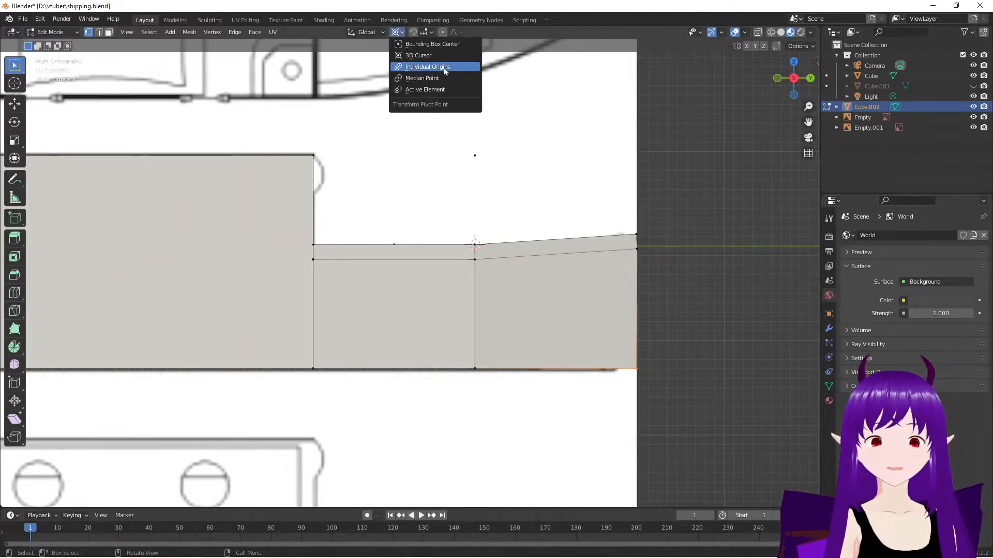
click(448, 89)
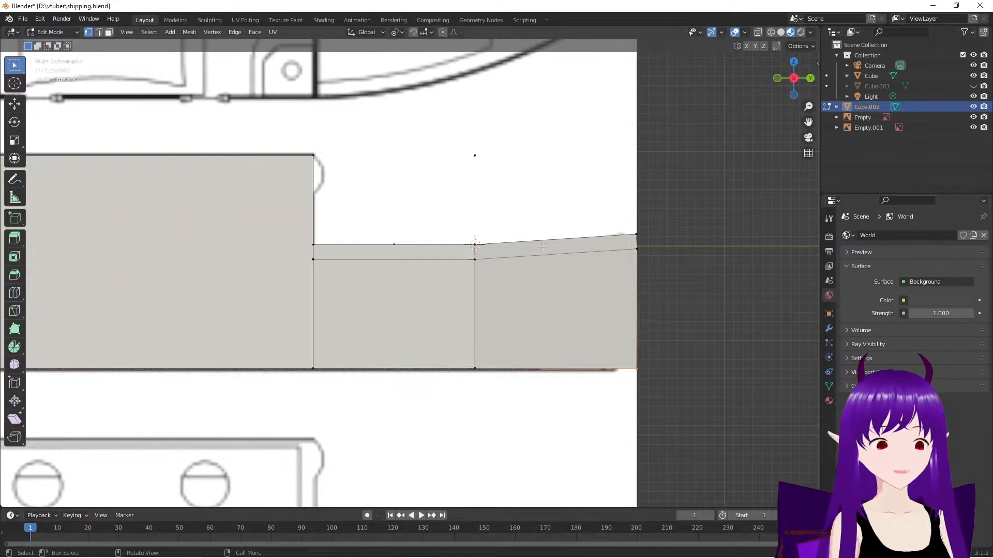
click(16, 106)
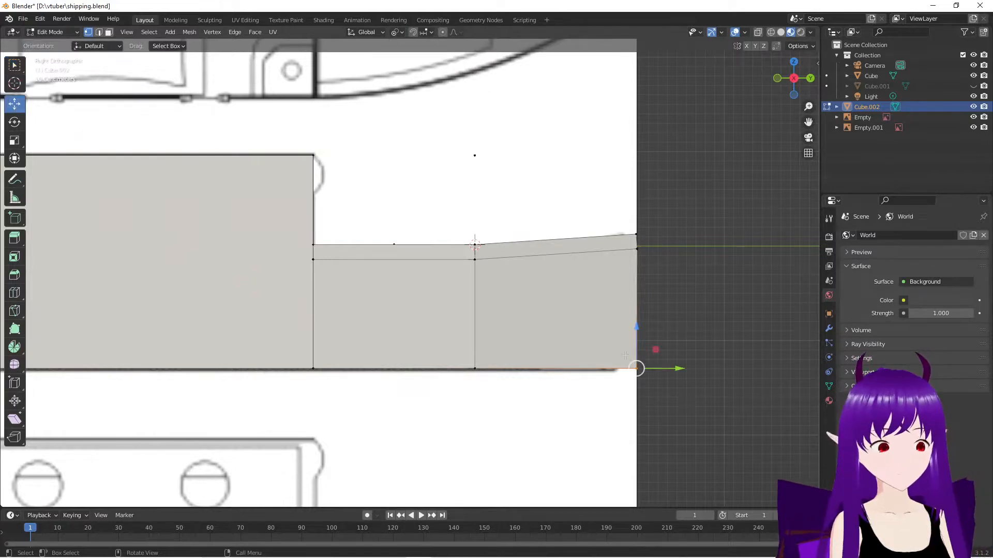
drag(680, 369, 660, 372)
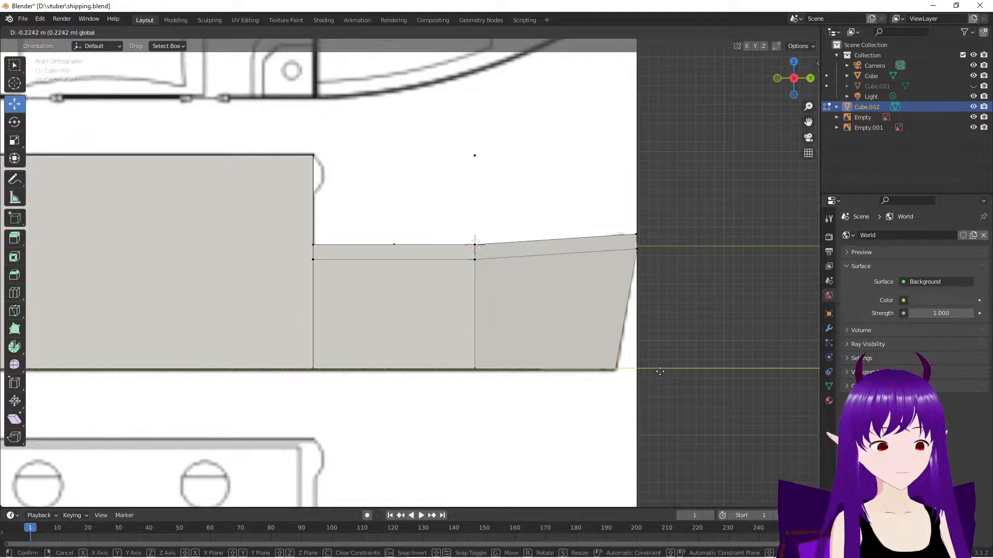
drag(660, 372, 660, 372)
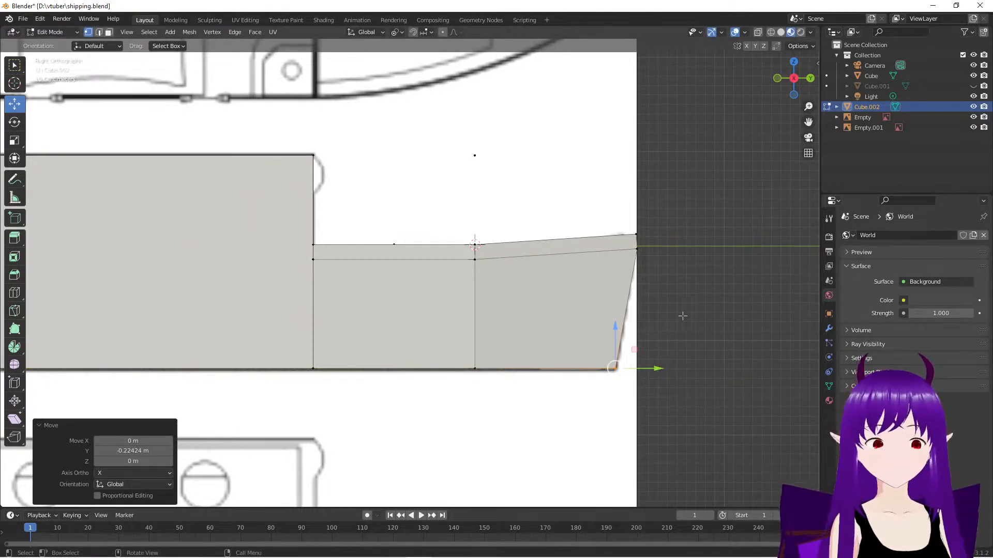
Bevel the short upright edge at the top of the bow tip about 0.029 m wide with 4 segments
middle_drag(696, 268, 672, 298)
click(681, 298)
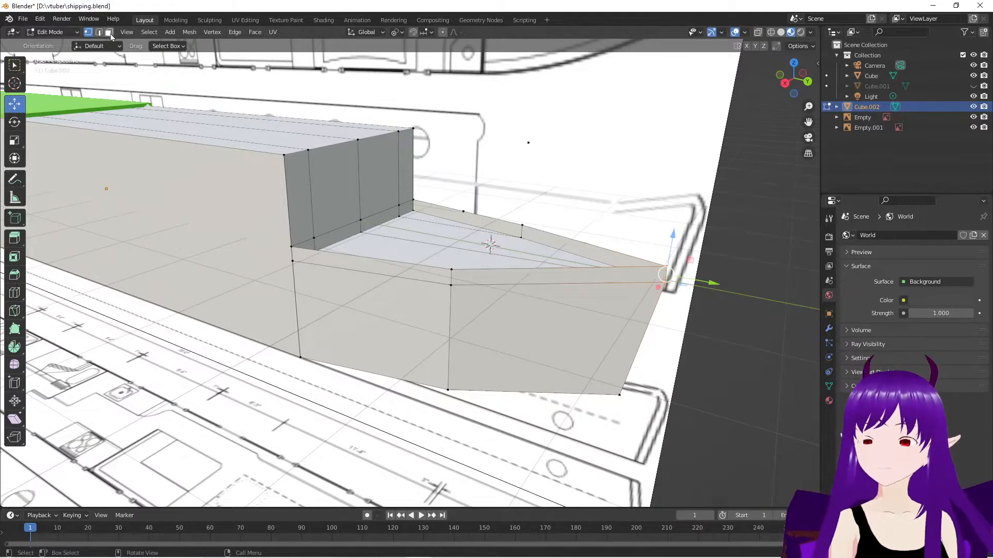
click(15, 275)
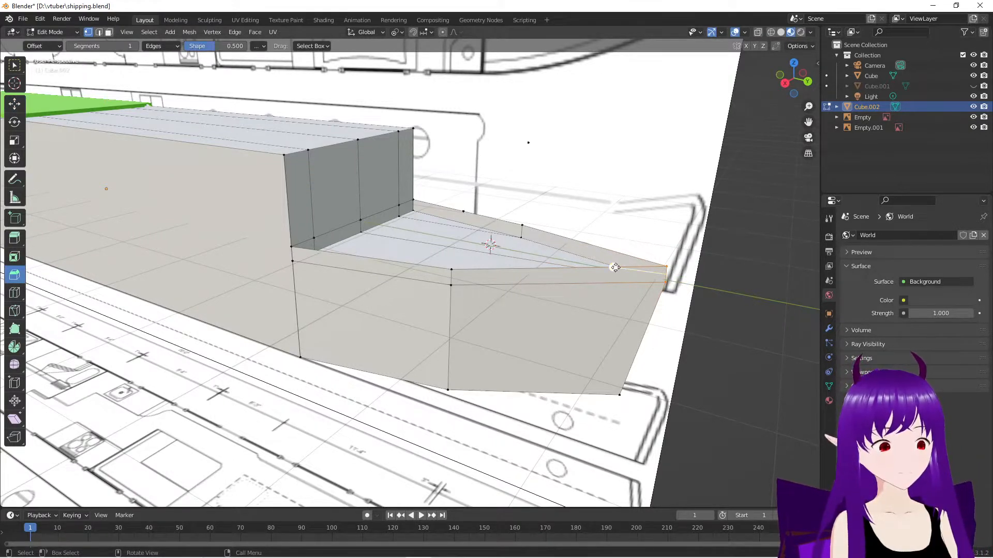
drag(615, 267, 603, 266)
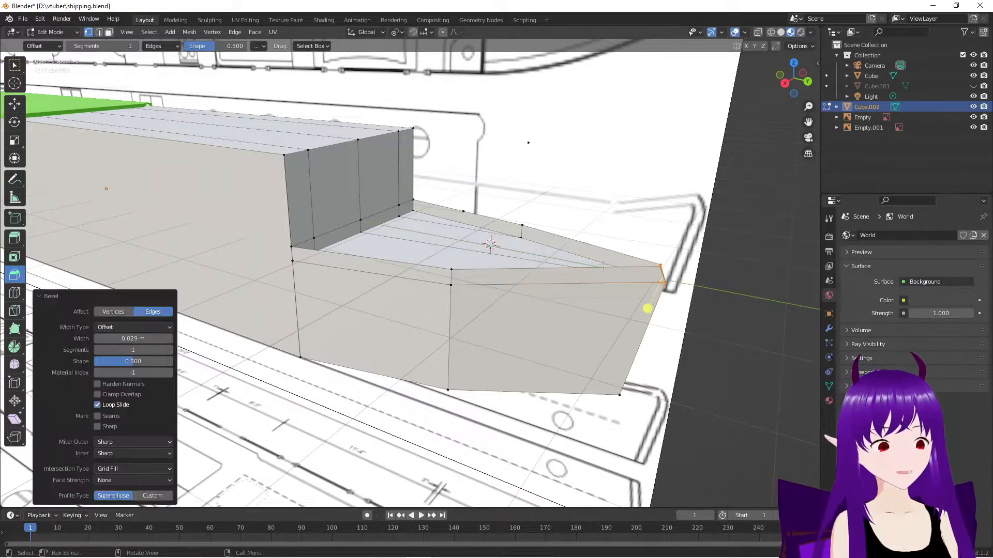
click(143, 351)
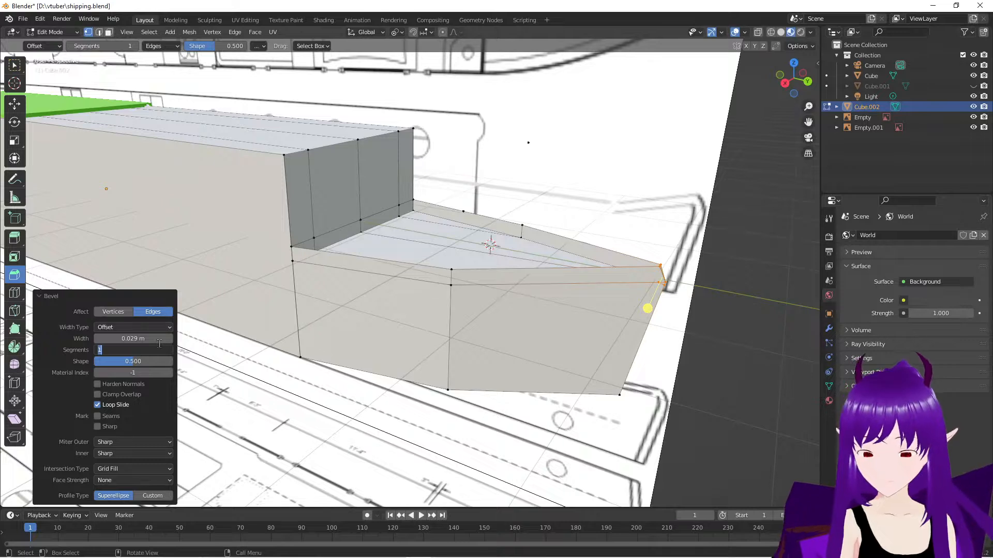
key(Return)
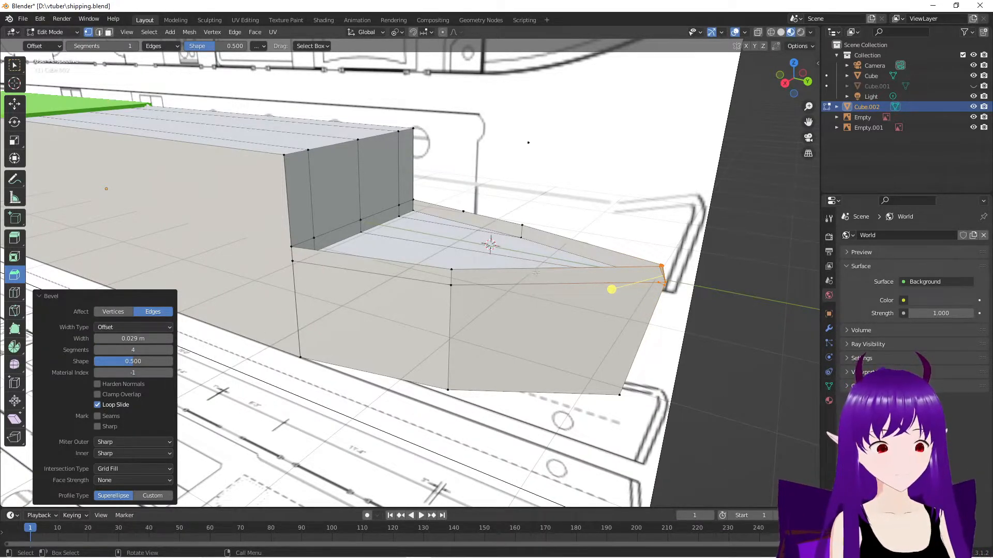
Bevel the bow's slanted stem edge about 0.0836 m wide with 4 segments
middle_drag(626, 426, 656, 331)
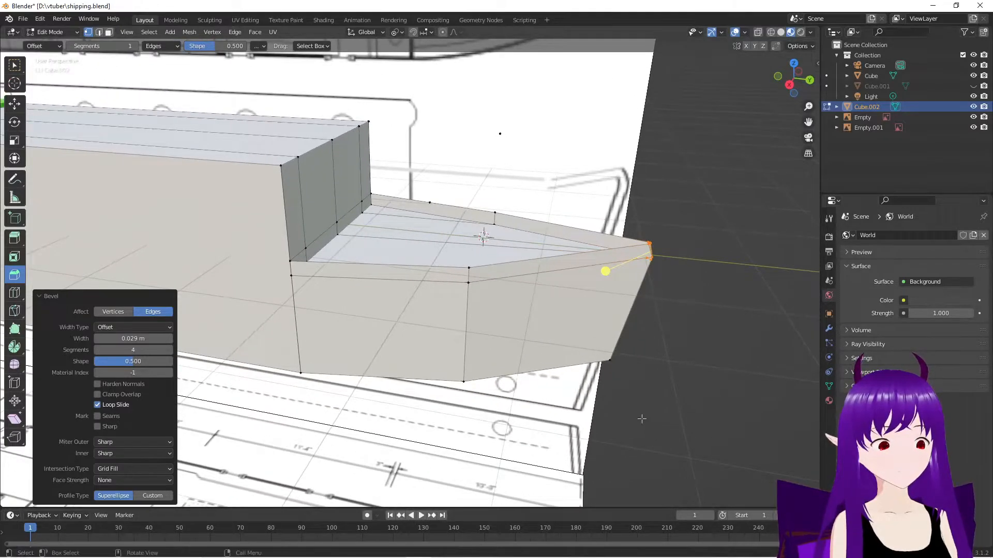
click(629, 311)
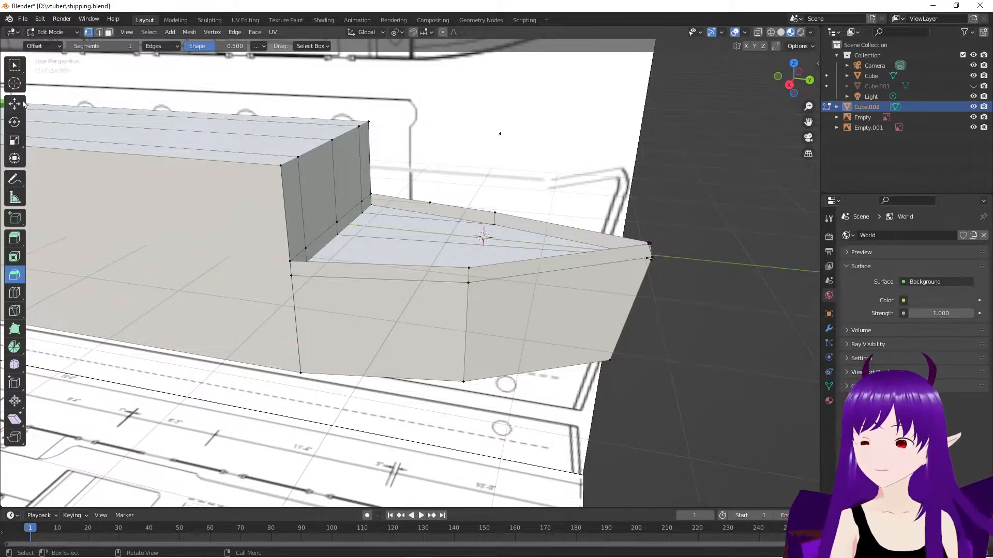
click(99, 32)
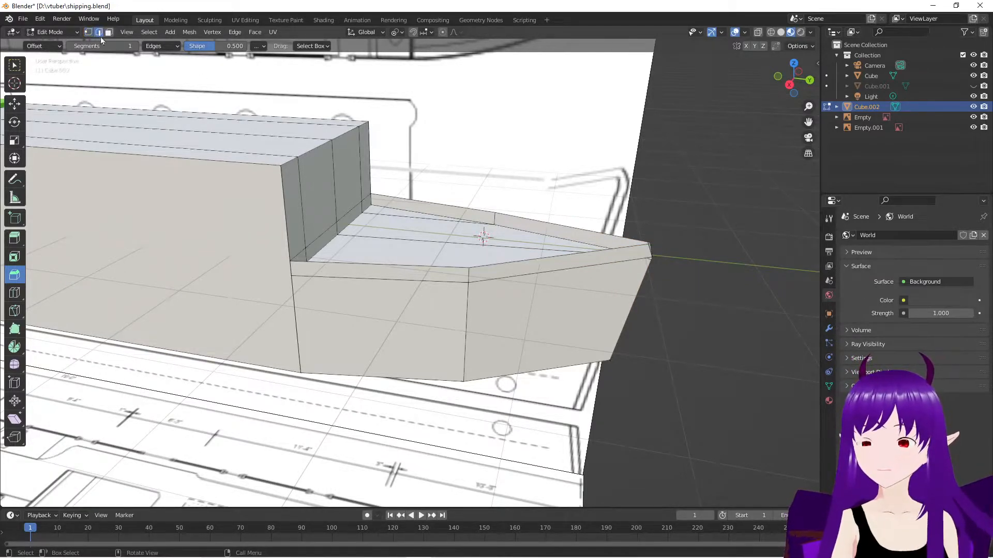
click(633, 299)
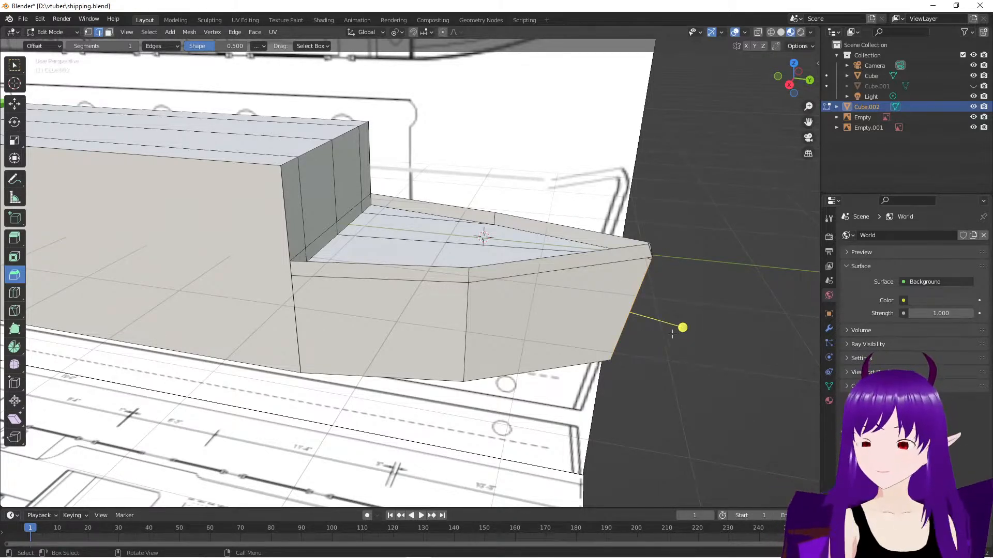
drag(681, 328, 713, 322)
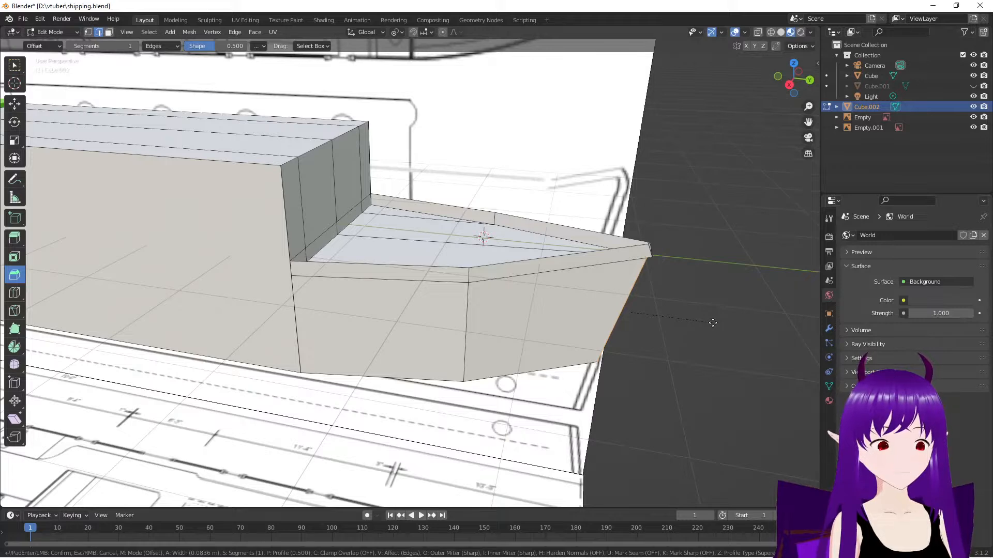
click(712, 323)
middle_drag(609, 362, 593, 412)
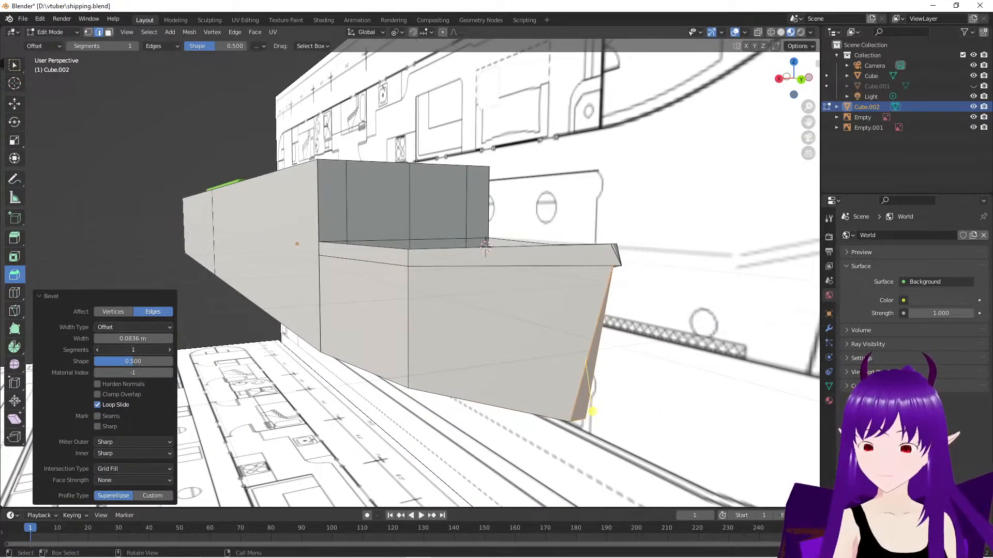
click(133, 350)
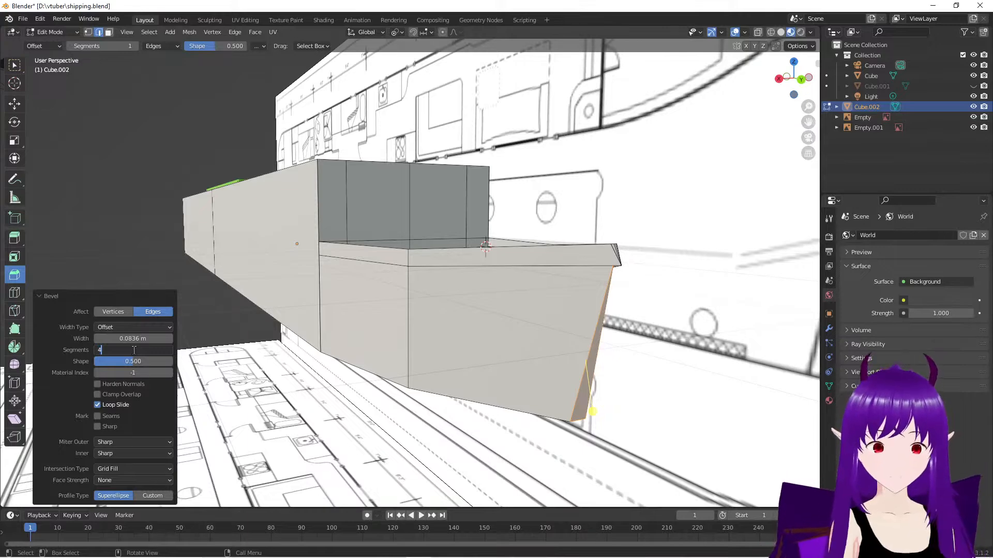
text(4)
key(Return)
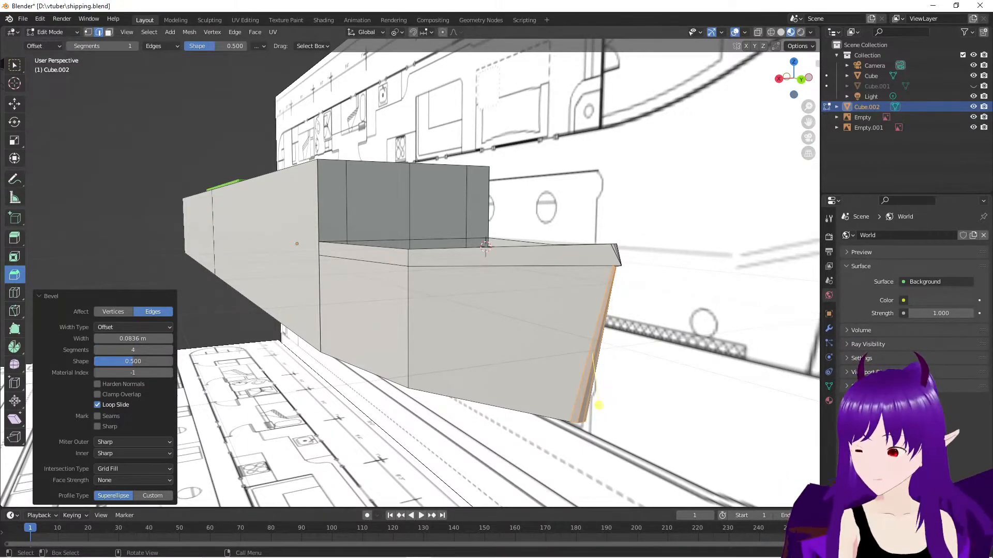
middle_drag(361, 388, 388, 353)
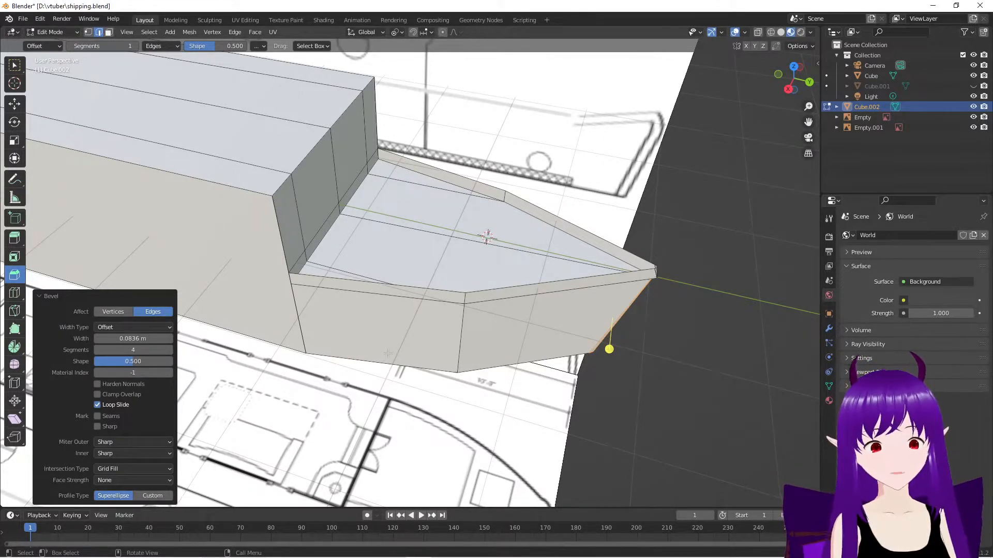
middle_drag(389, 383, 540, 214)
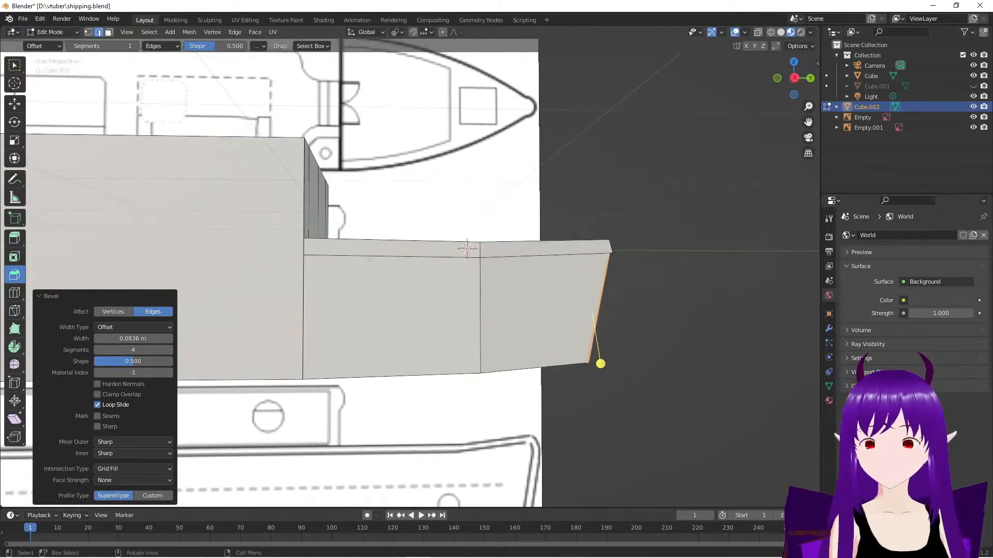
In the right side view, add one lengthwise loop cut around the hull, slid to about -0.05 to match the blueprint's stern deck line
click(795, 79)
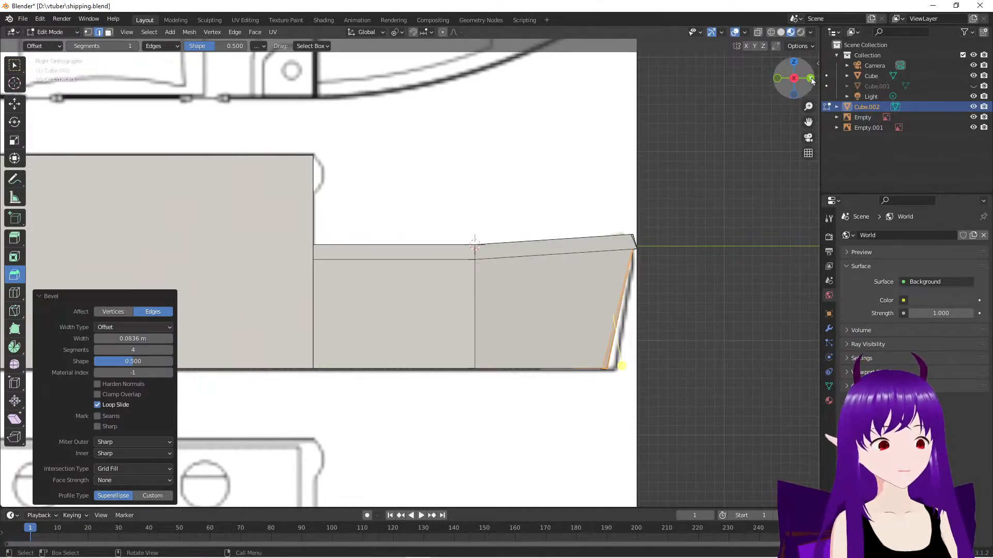
scroll(544, 167, down, 4)
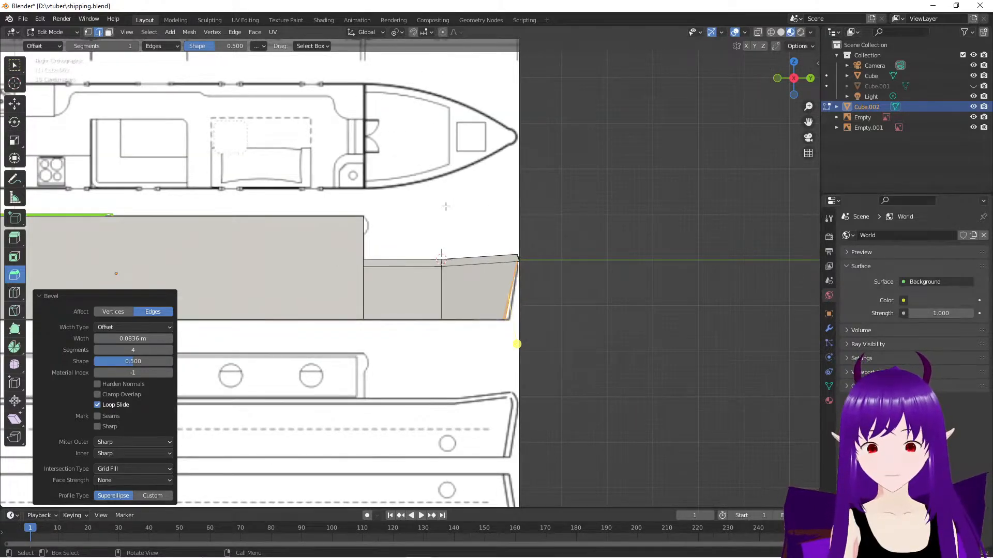
scroll(446, 206, down, 3)
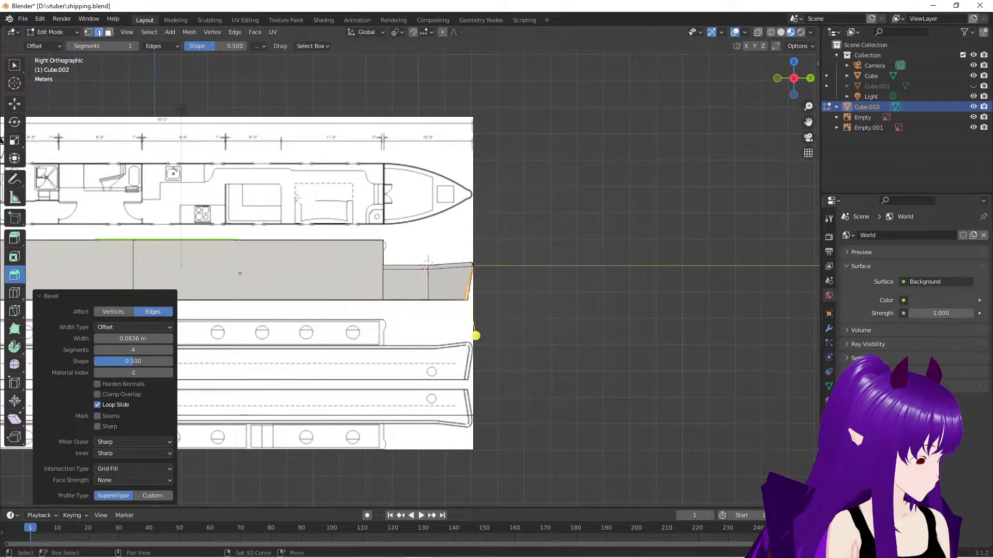
shift+middle_drag(354, 203, 542, 202)
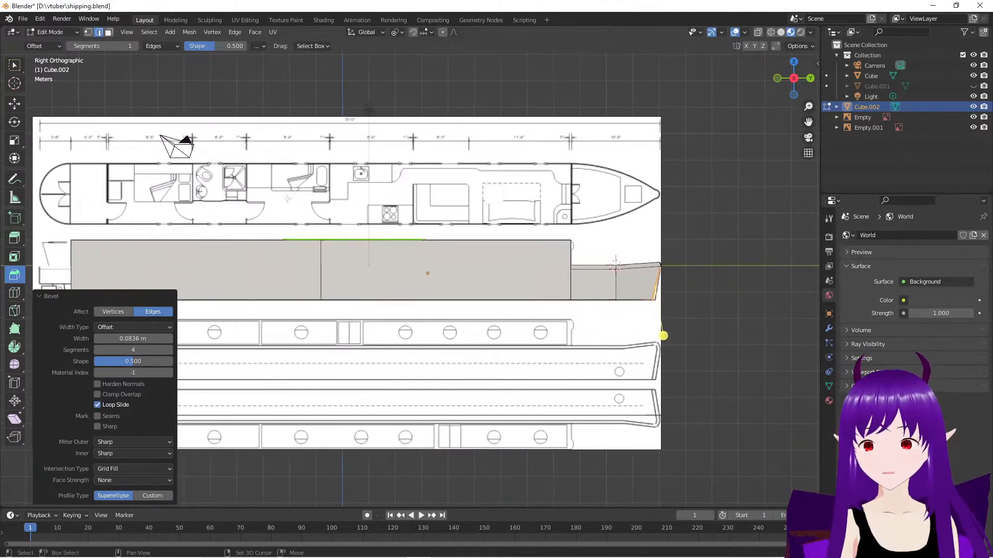
shift+middle_drag(284, 200, 484, 200)
shift+middle_drag(264, 312, 360, 314)
scroll(350, 312, up, 4)
middle_drag(284, 329, 314, 333)
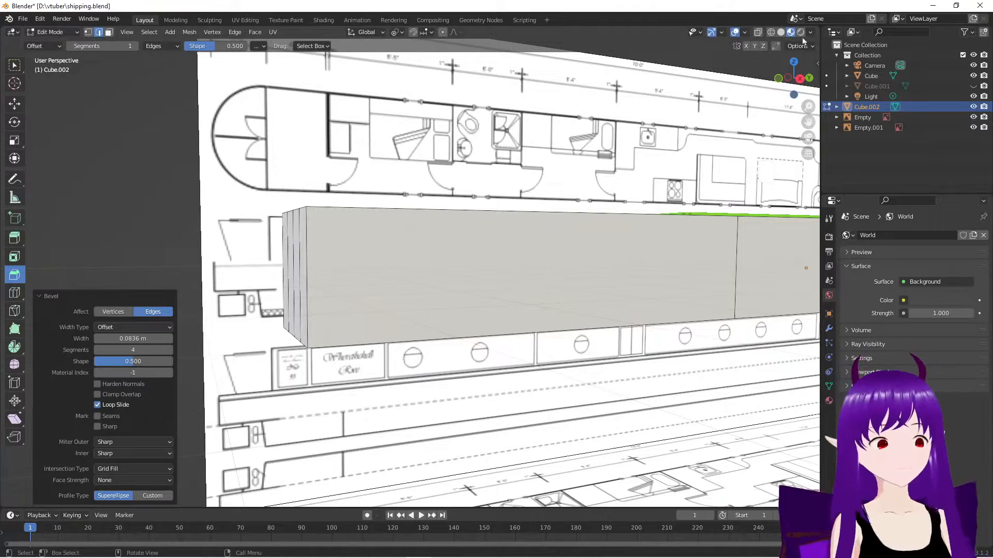
click(801, 79)
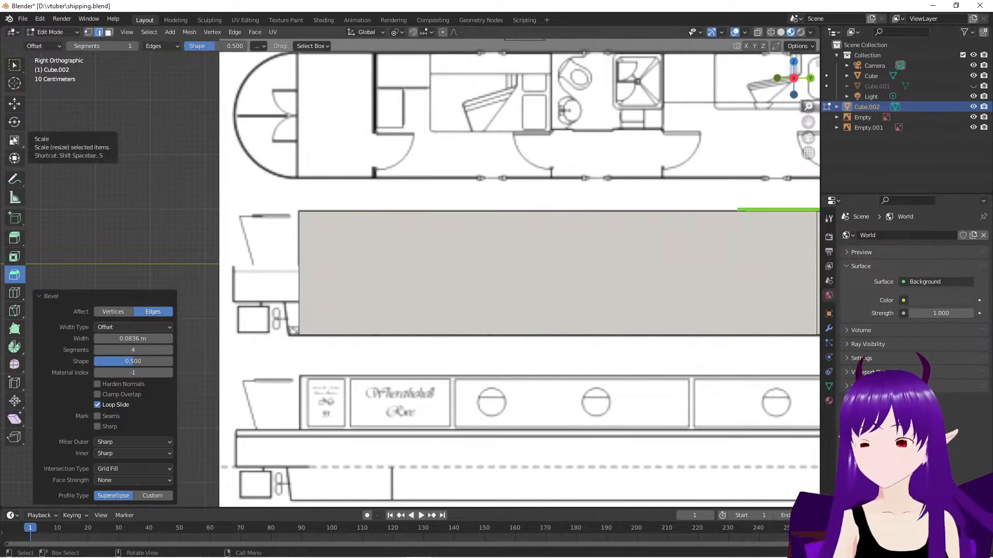
click(15, 294)
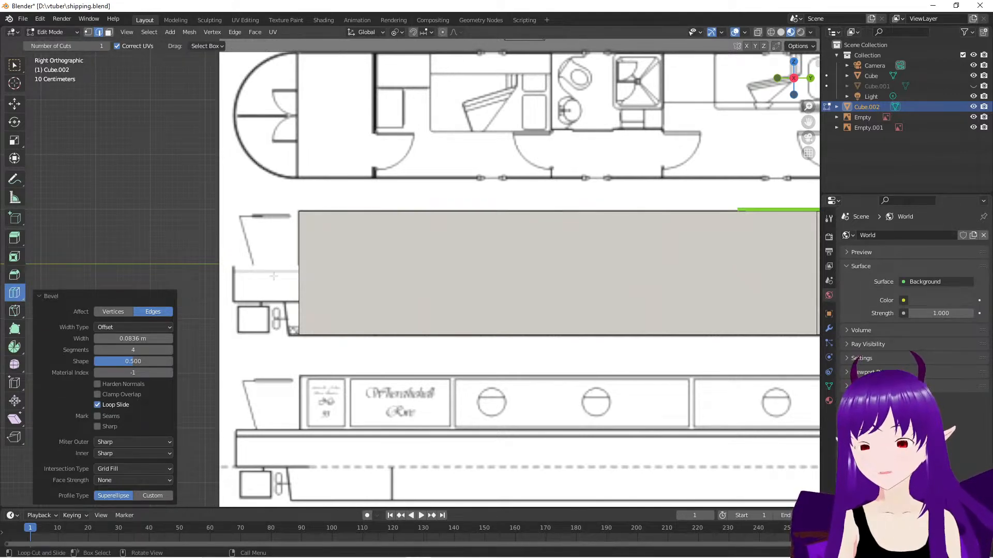
drag(316, 279, 316, 274)
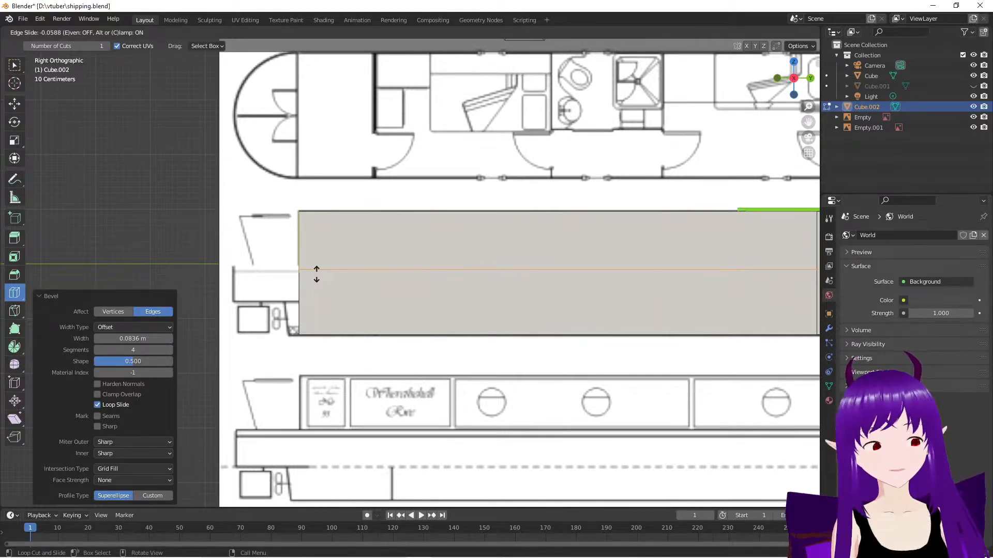
drag(316, 274, 315, 275)
Select the four stern end faces below the new loop cut and activate the Extrude Region tool
middle_drag(278, 334, 346, 344)
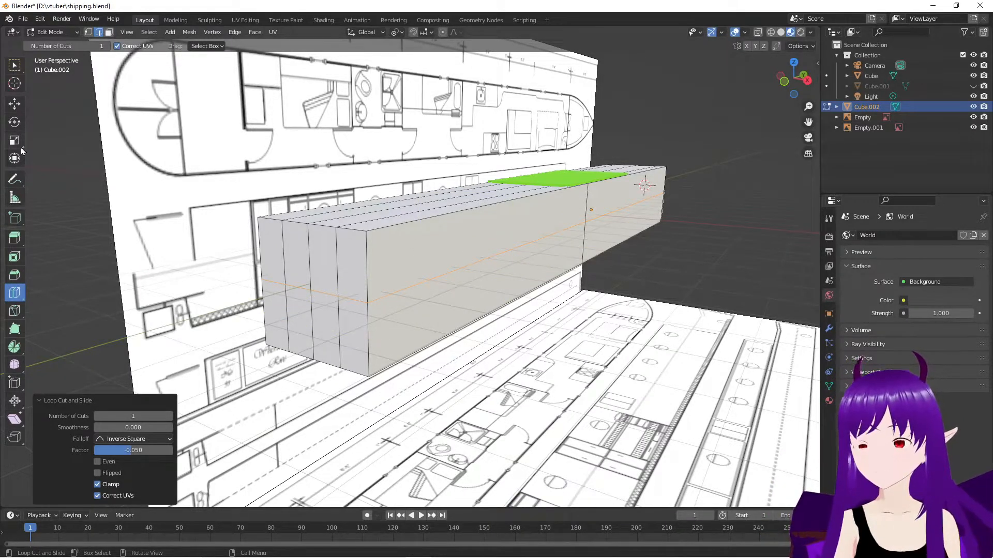
click(15, 65)
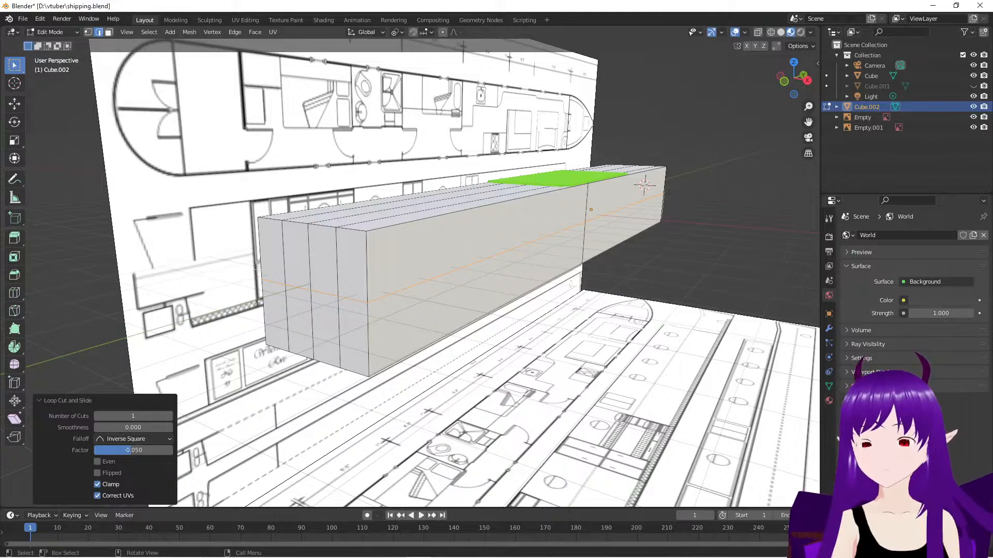
click(99, 32)
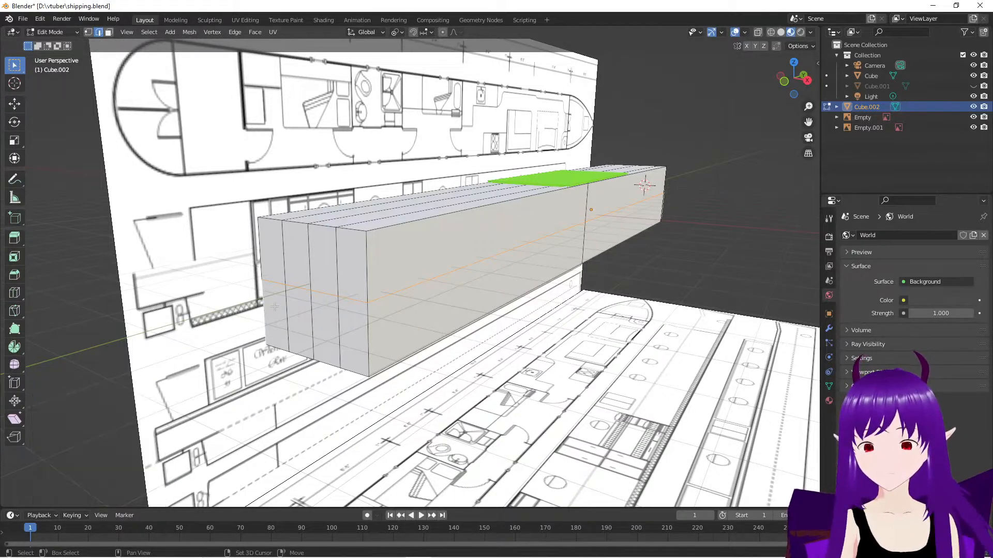
click(109, 32)
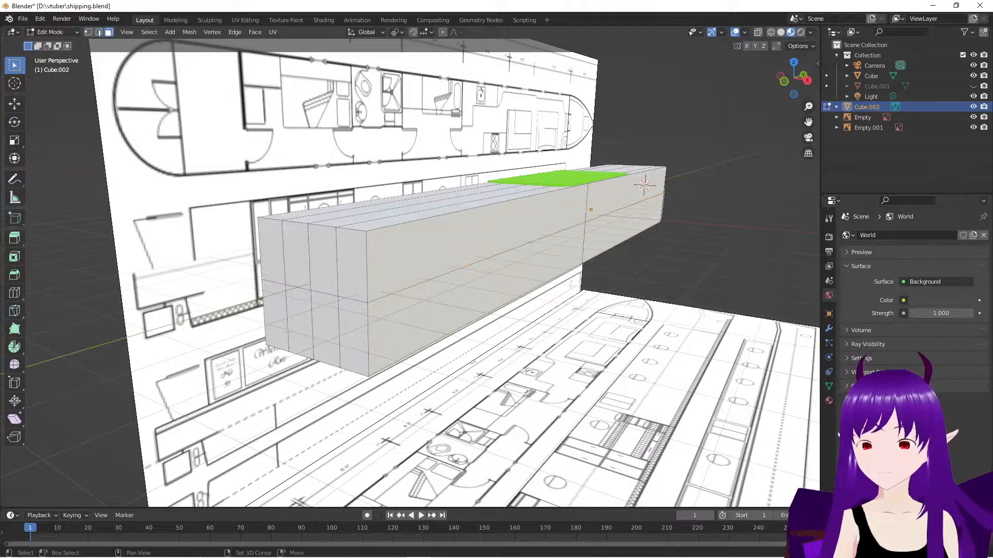
shift+click(273, 304)
shift+click(301, 308)
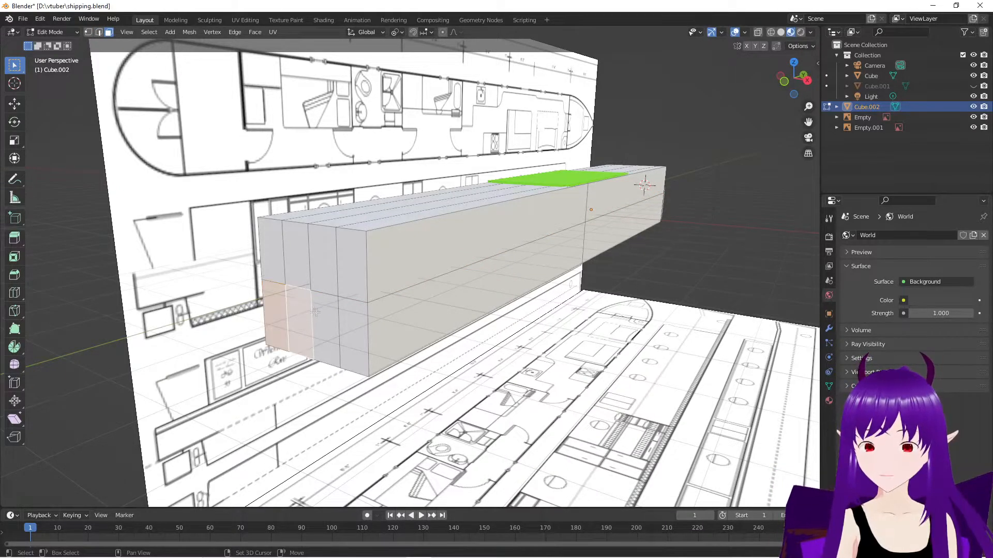
shift+click(315, 312)
shift+click(345, 322)
middle_drag(410, 391, 341, 368)
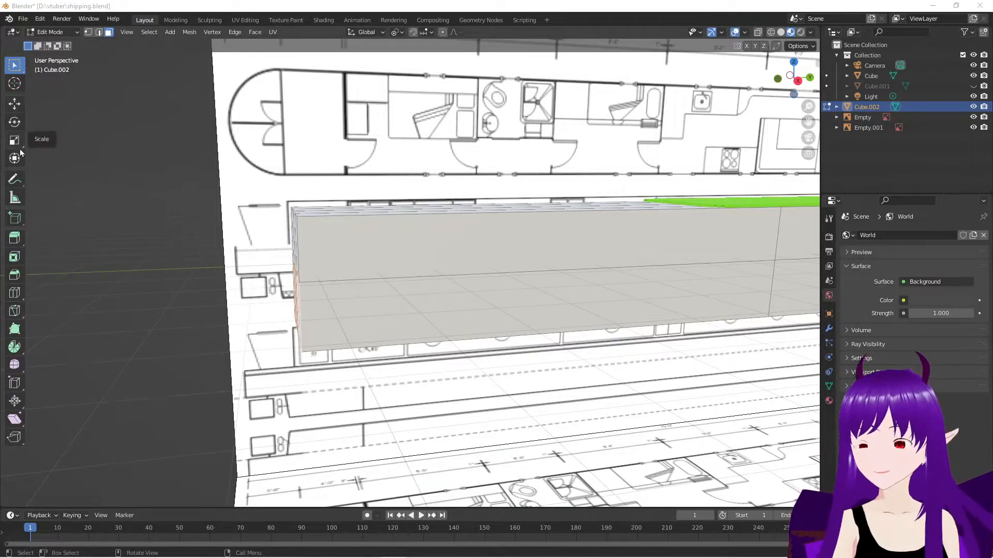
click(15, 237)
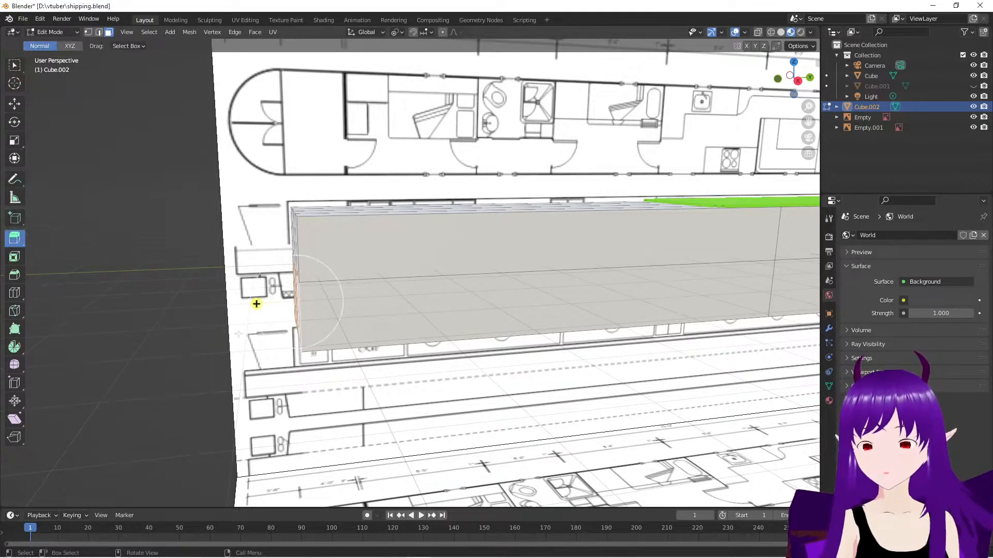
drag(256, 304, 251, 304)
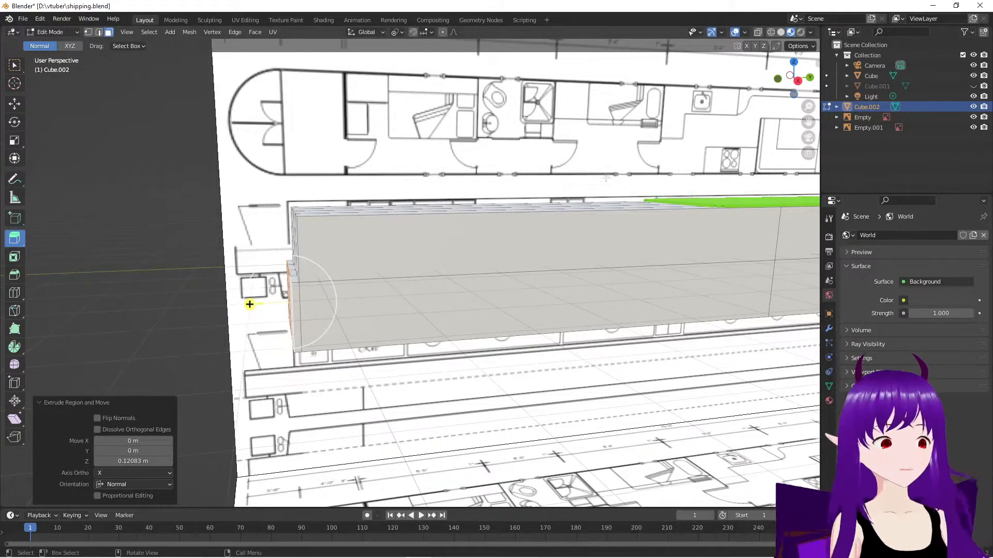
click(799, 82)
key(ctrl+z)
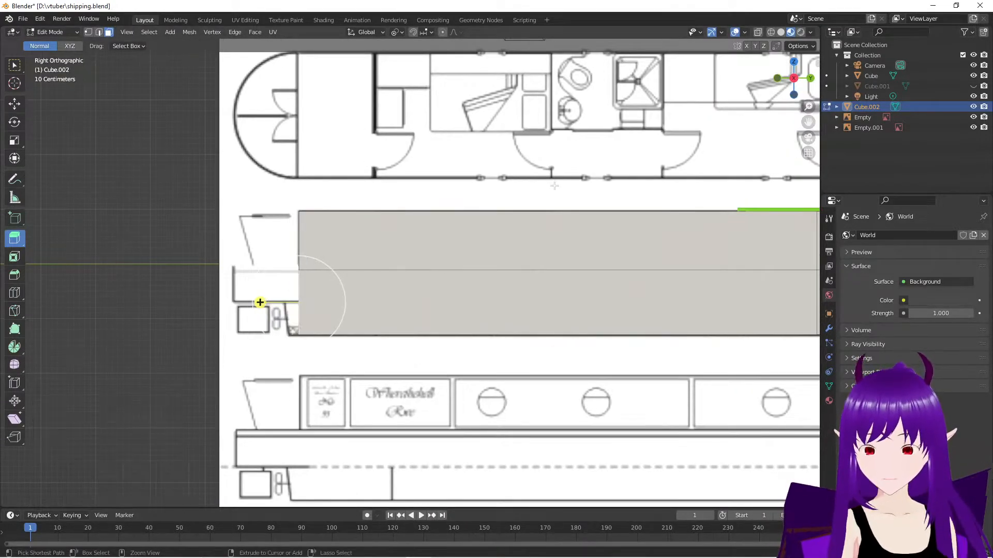
Extrude the selected lower stern faces about 1.238 m backward to the stern end of the blueprint
drag(261, 303, 193, 295)
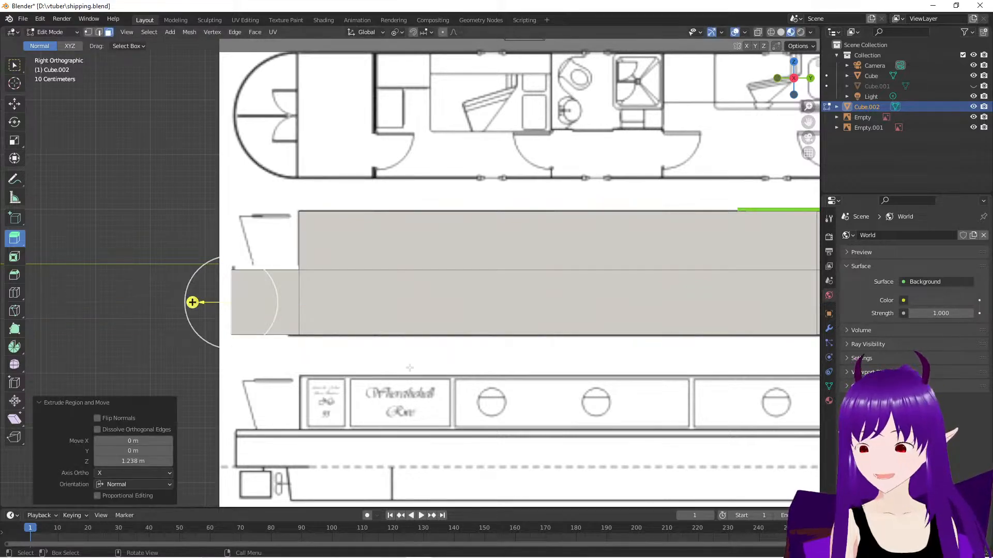
mouse_move(355, 310)
middle_down()
mouse_move(371, 321)
mouse_move(356, 319)
middle_up()
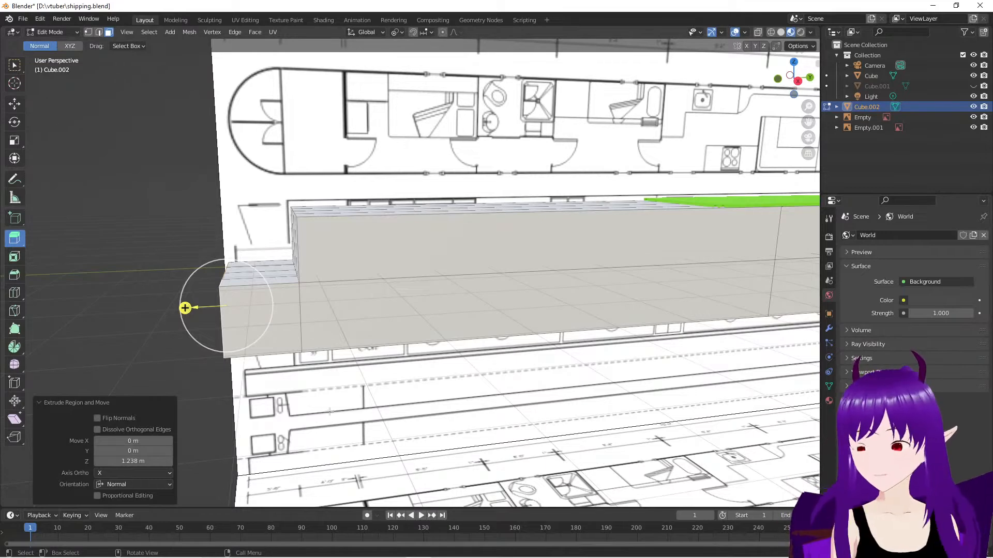
mouse_move(185, 307)
middle_down()
mouse_move(290, 281)
mouse_move(326, 290)
mouse_move(224, 321)
mouse_move(198, 298)
middle_up()
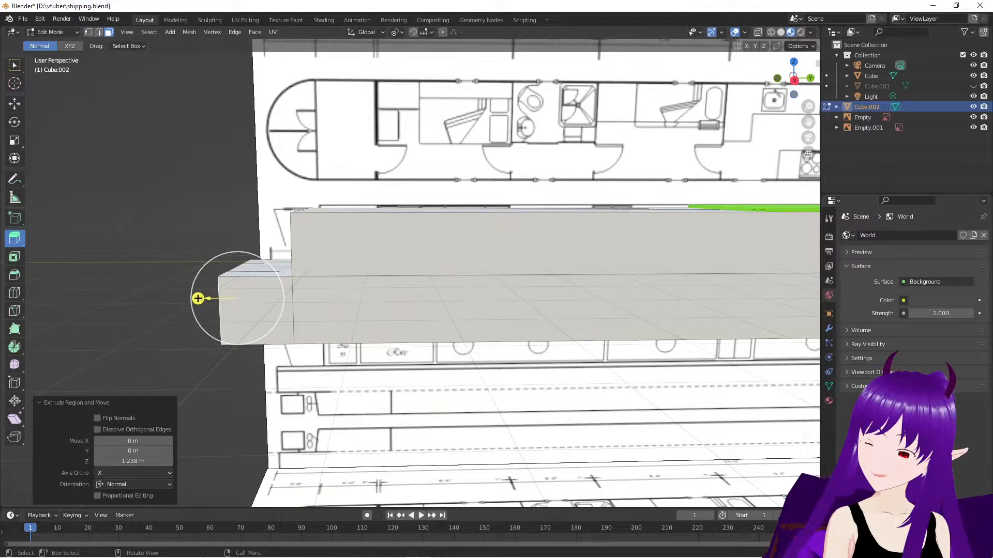
Bring the browser's Wikipedia narrowboat photo into view as a reference for the boat's shape, and move it away again
drag(620, 345, 992, 207)
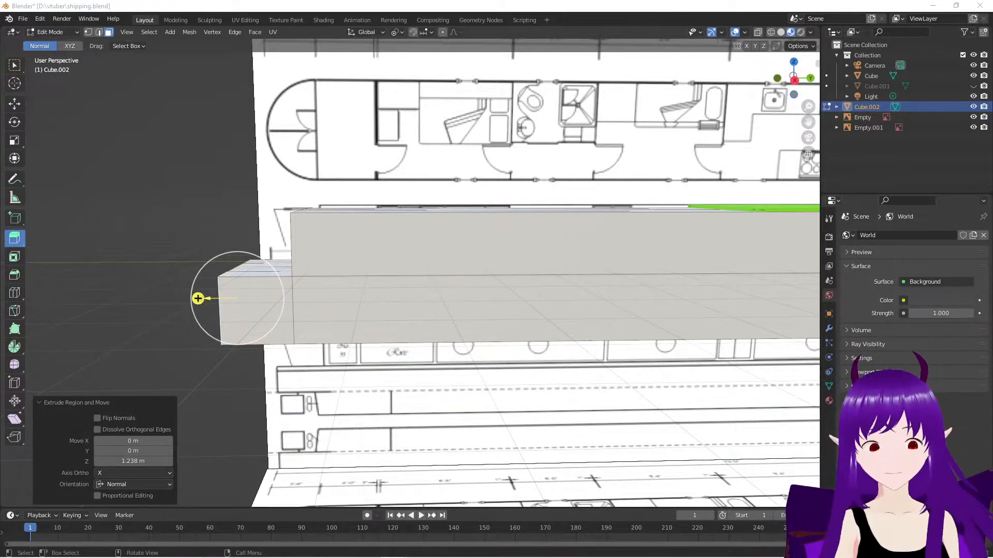
drag(992, 93, 231, 40)
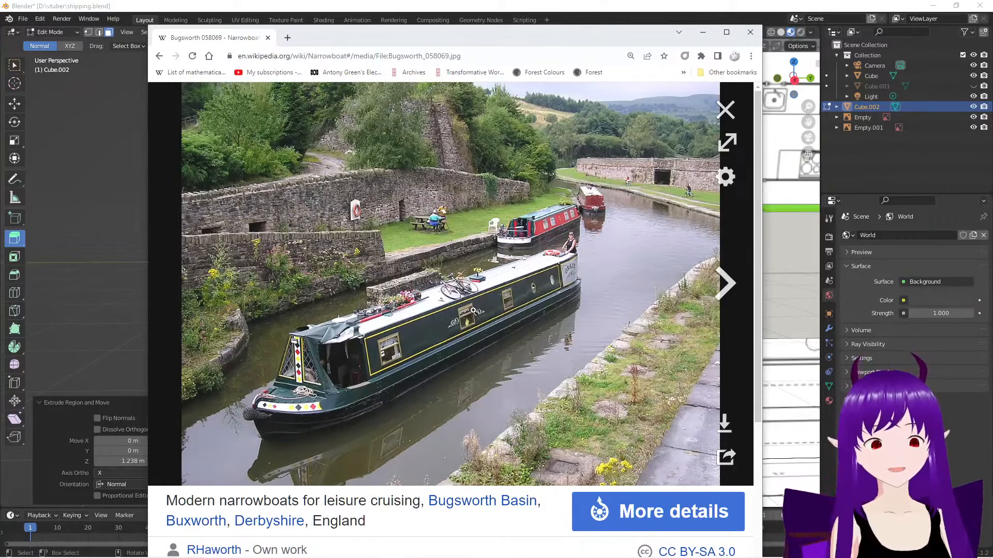
drag(384, 36, 992, 41)
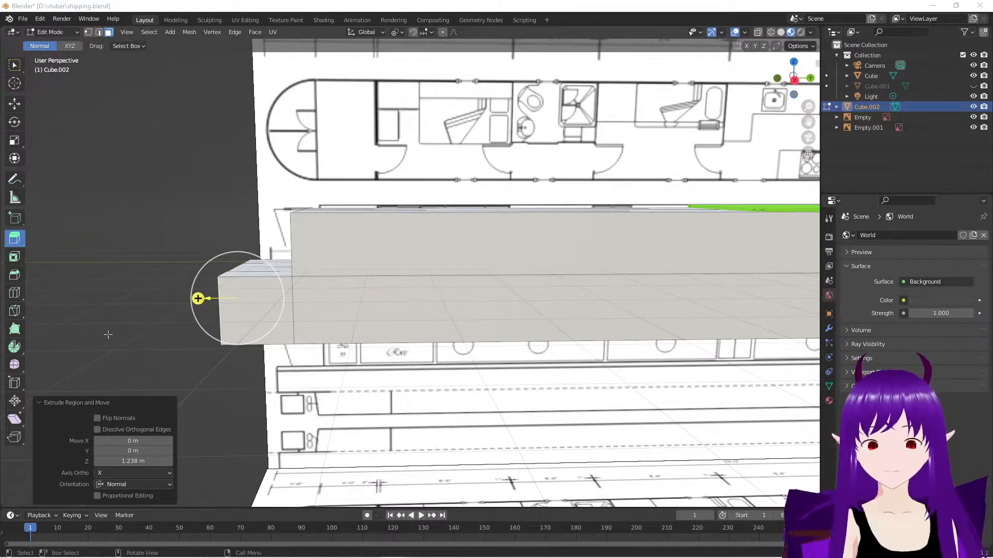
Add one lengthwise loop cut around the lower hull, including the stern extension, with the slide factor at 0
scroll(315, 291, up, 1)
mouse_move(298, 325)
middle_down()
mouse_move(316, 317)
mouse_move(302, 317)
middle_up()
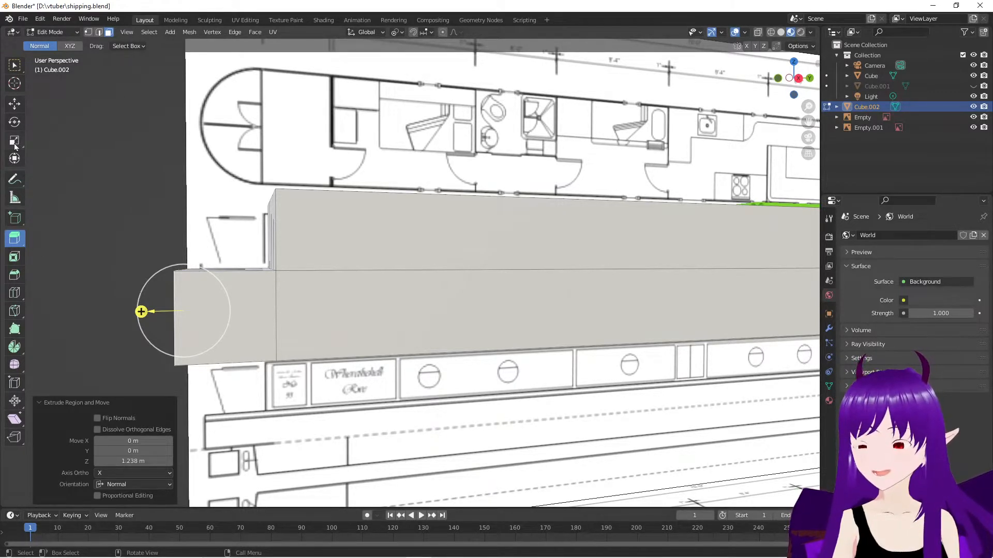
click(15, 292)
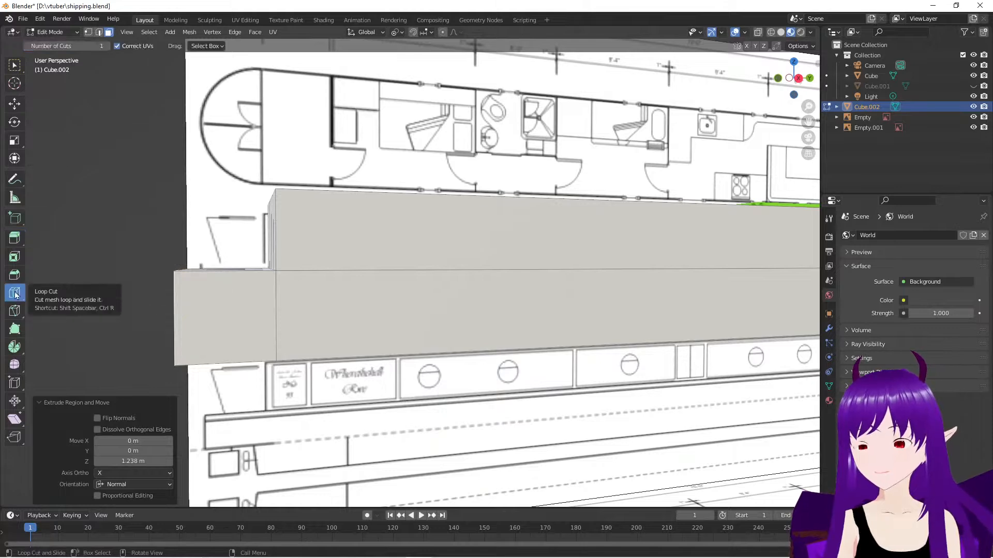
middle_drag(145, 352, 147, 331)
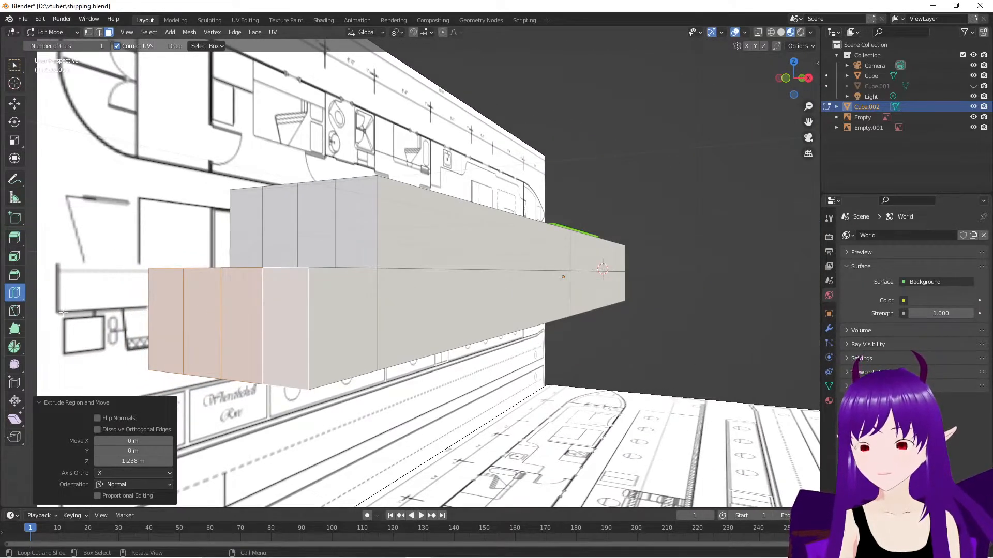
click(142, 320)
middle_drag(142, 320, 143, 368)
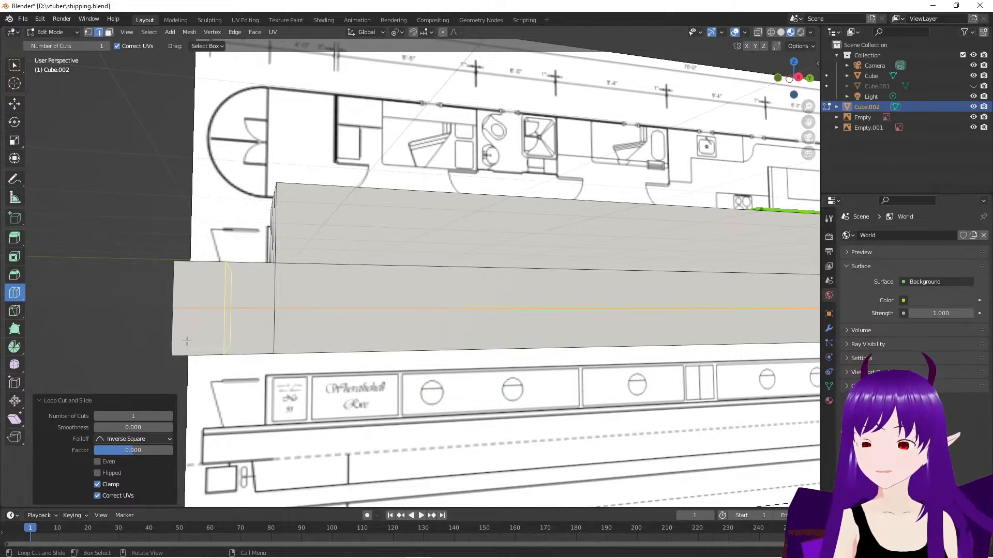
middle_drag(125, 310, 247, 223)
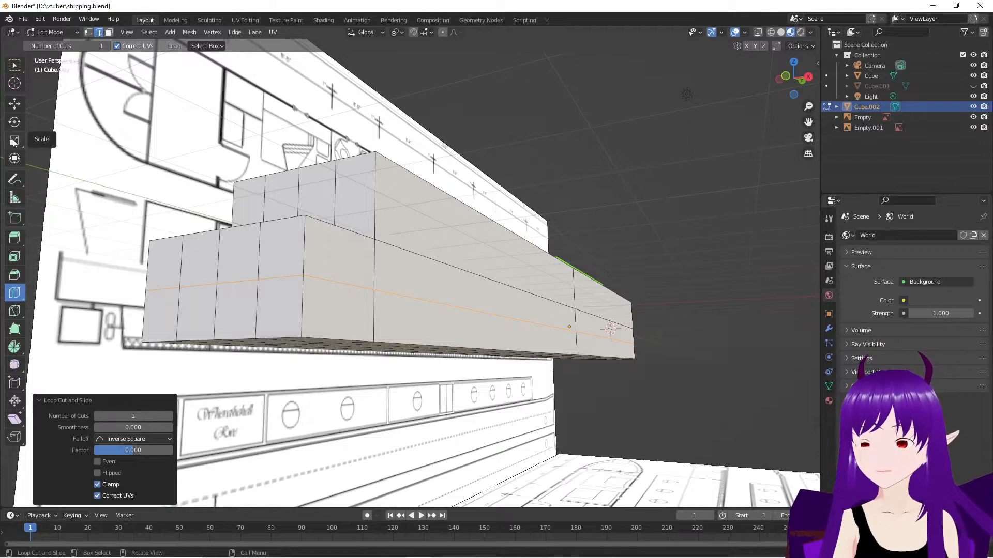
Try to extrude the four stern end faces below the new loop cut about 0.225 m inward into the hull
click(15, 238)
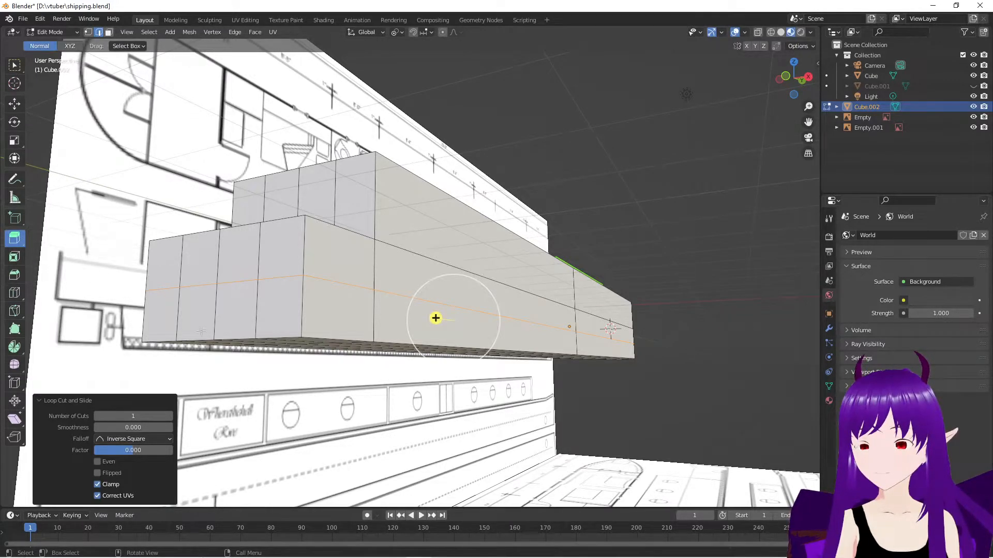
shift+click(163, 310)
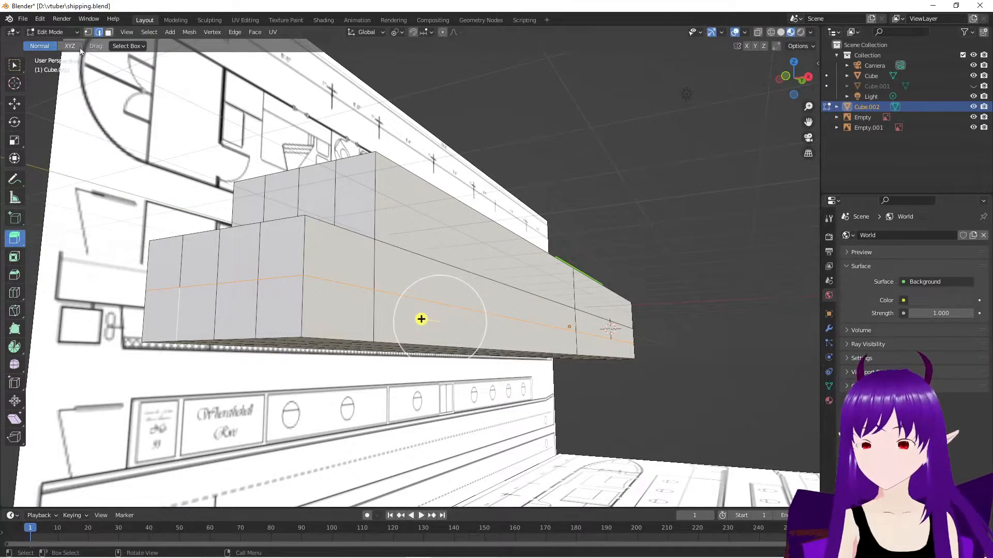
click(109, 33)
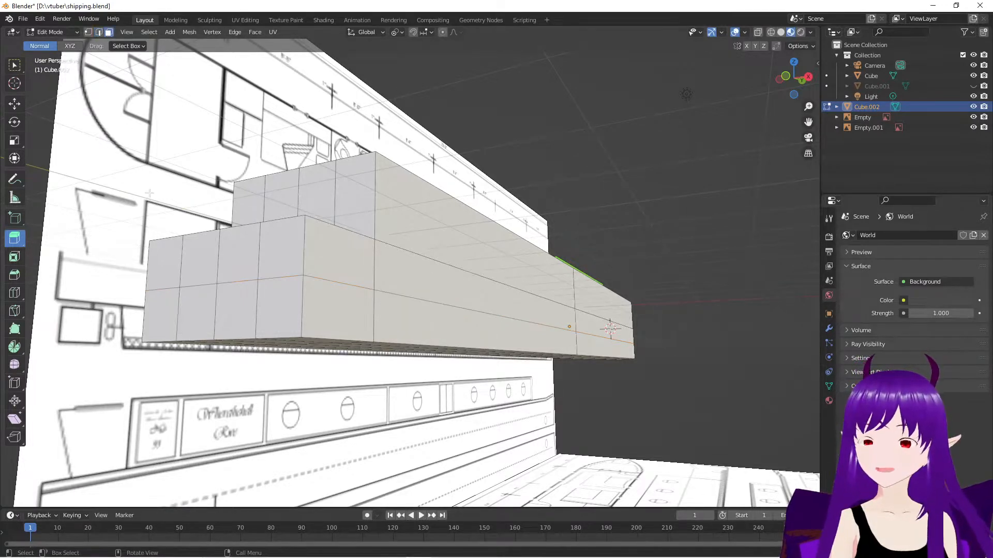
click(163, 313)
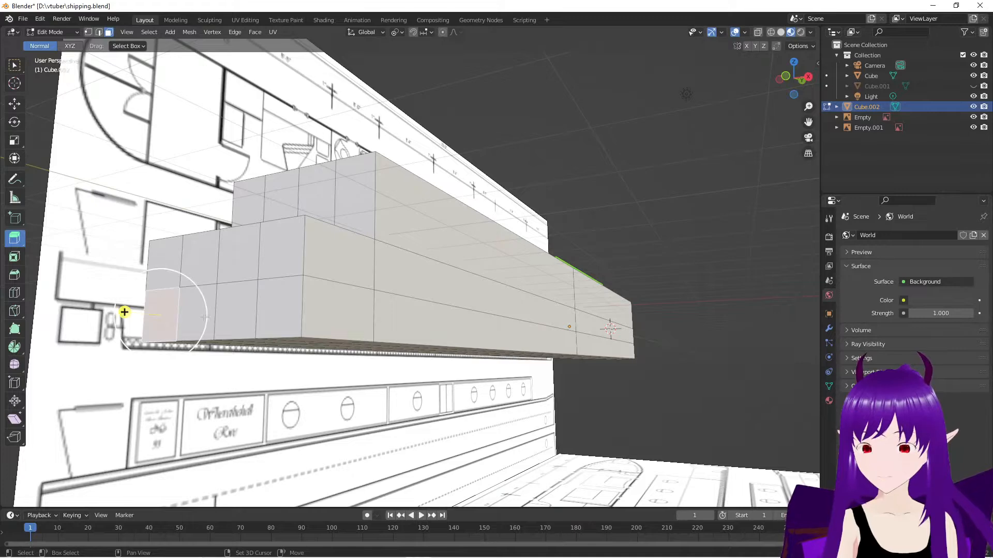
shift+click(196, 310)
shift+click(236, 311)
shift+click(278, 311)
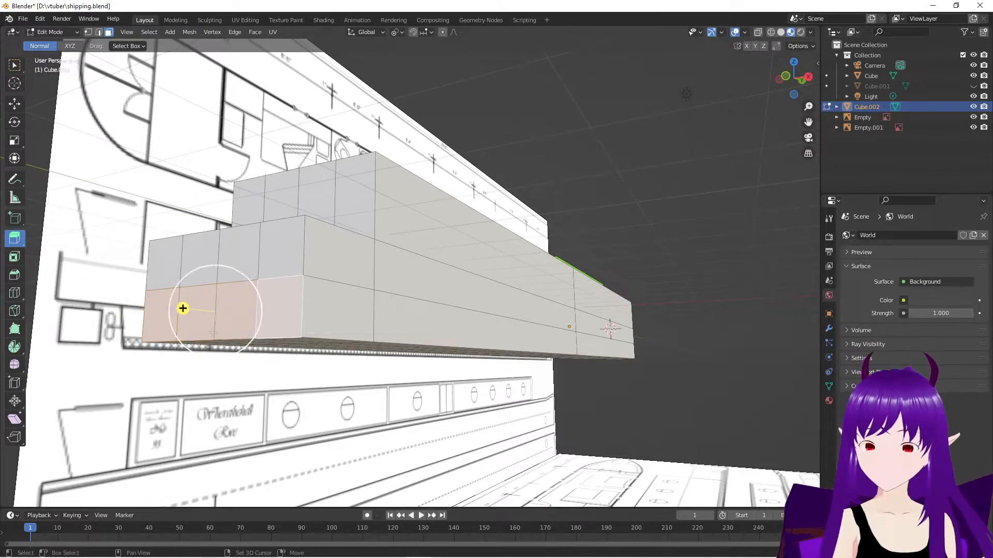
middle_drag(233, 362, 147, 329)
drag(140, 327, 160, 329)
Try dissolving the extruded stern faces into one, and undo both the dissolve and the inward extrusion
middle_drag(232, 385, 321, 372)
scroll(320, 371, up, 2)
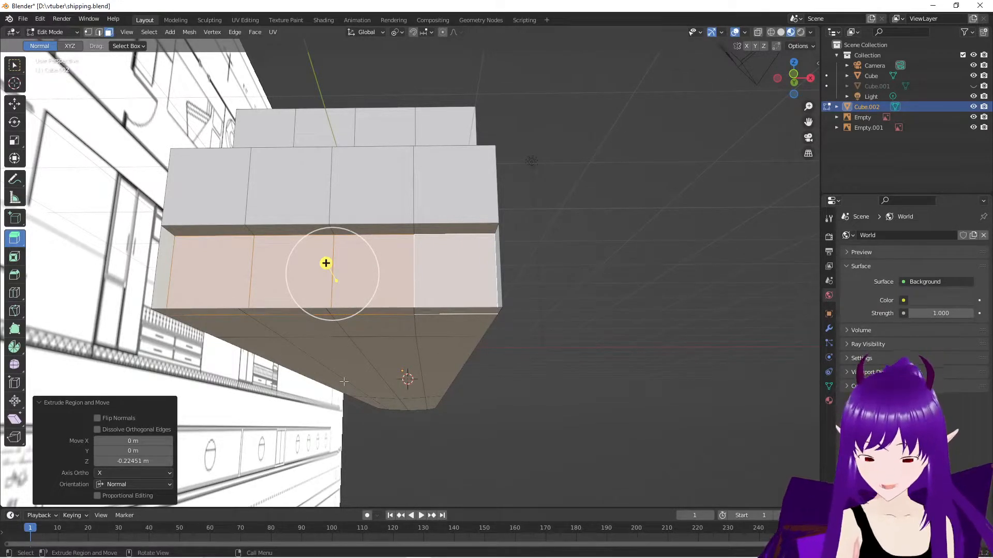
key(ctrl+x)
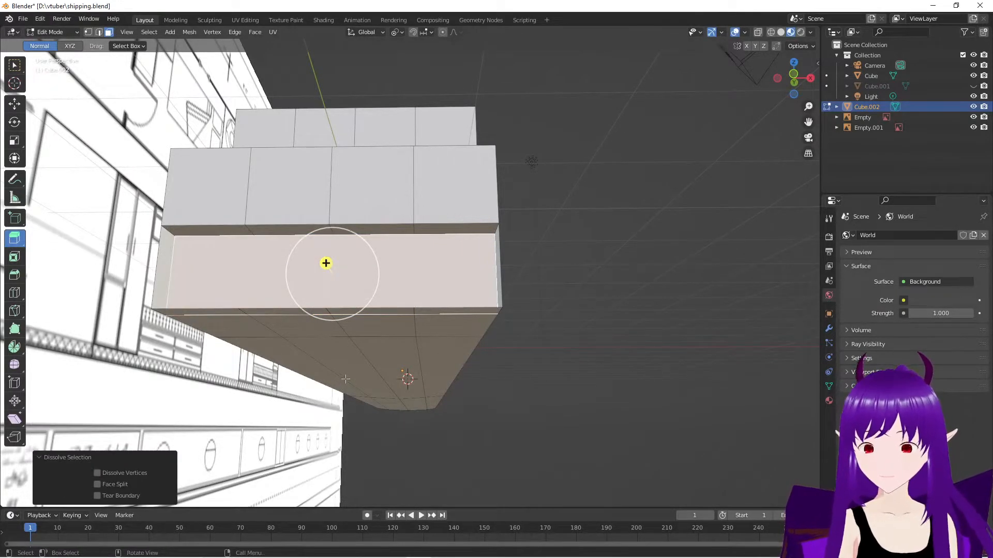
key(ctrl+z)
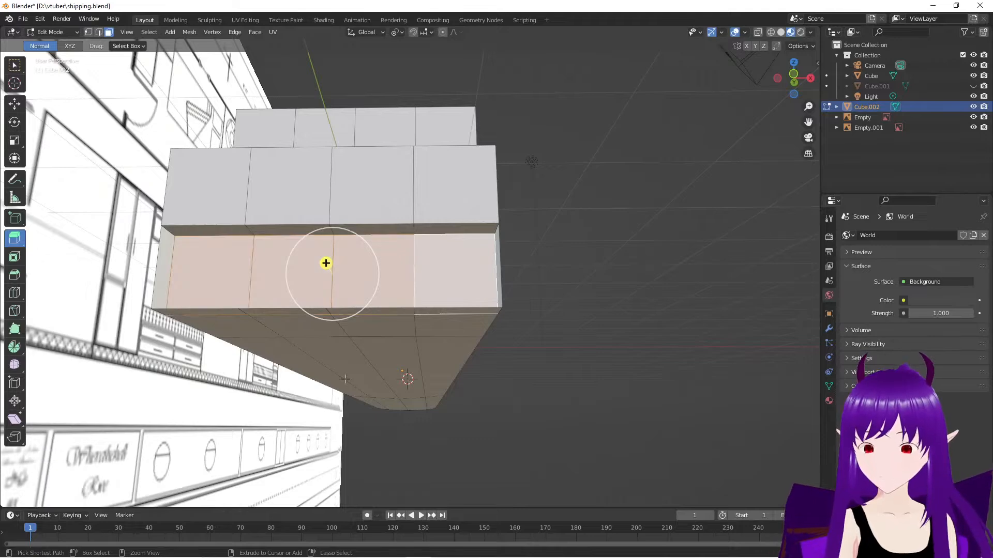
key(ctrl+z)
Try to extrude the lower stern end faces together with the adjoining side face of the stern extension, and undo it
middle_drag(321, 254, 73, 323)
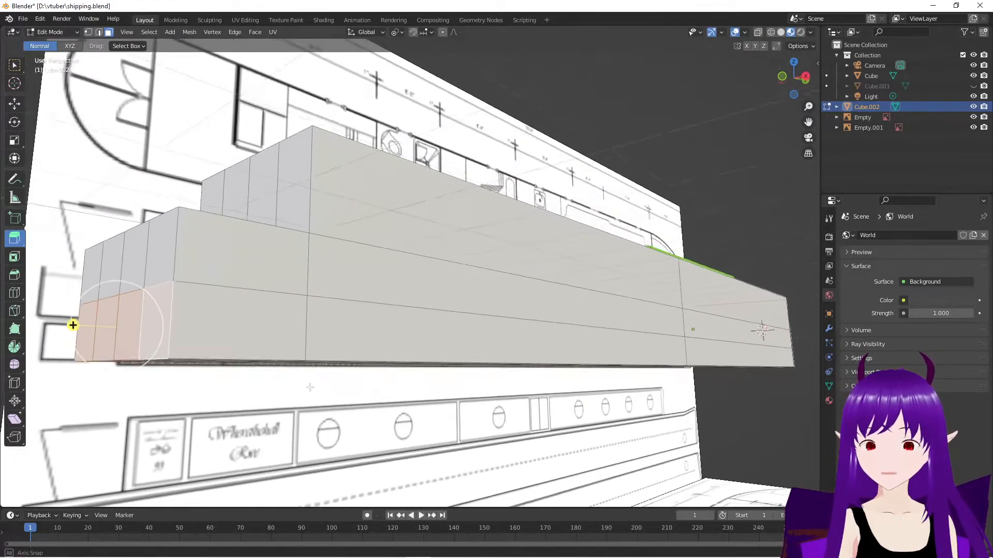
middle_drag(164, 324, 144, 345)
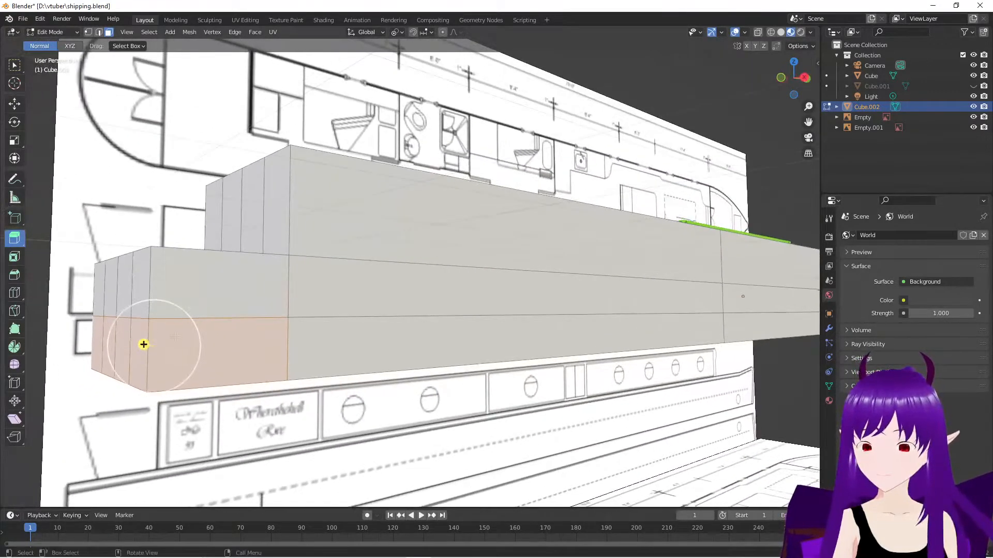
drag(143, 344, 162, 347)
key(ctrl+z)
Add the stern extension's four underside faces to the selection, try extruding them about 0.168 m with Axis Ortho Y, and undo the extrusion
middle_drag(144, 344, 300, 217)
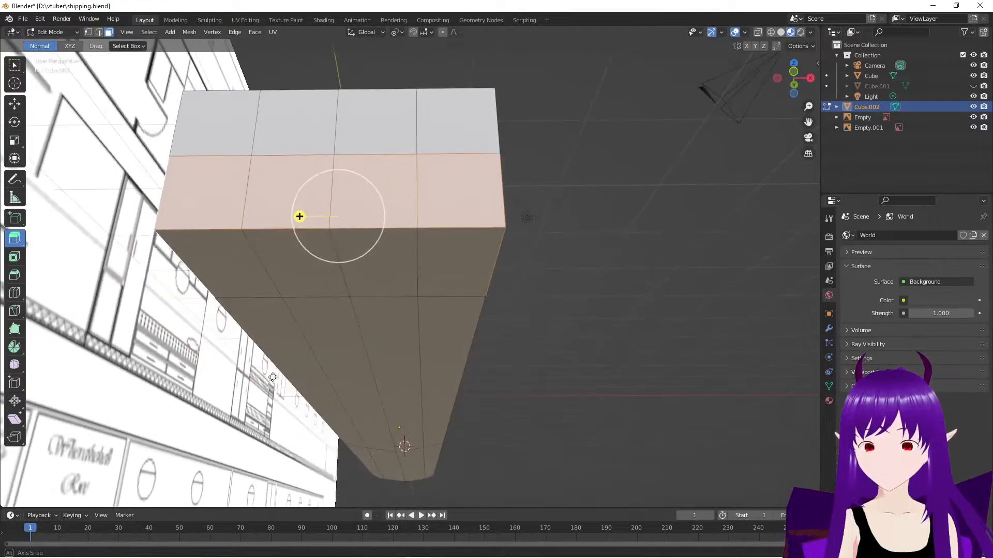
shift+click(211, 259)
shift+click(275, 259)
shift+click(377, 269)
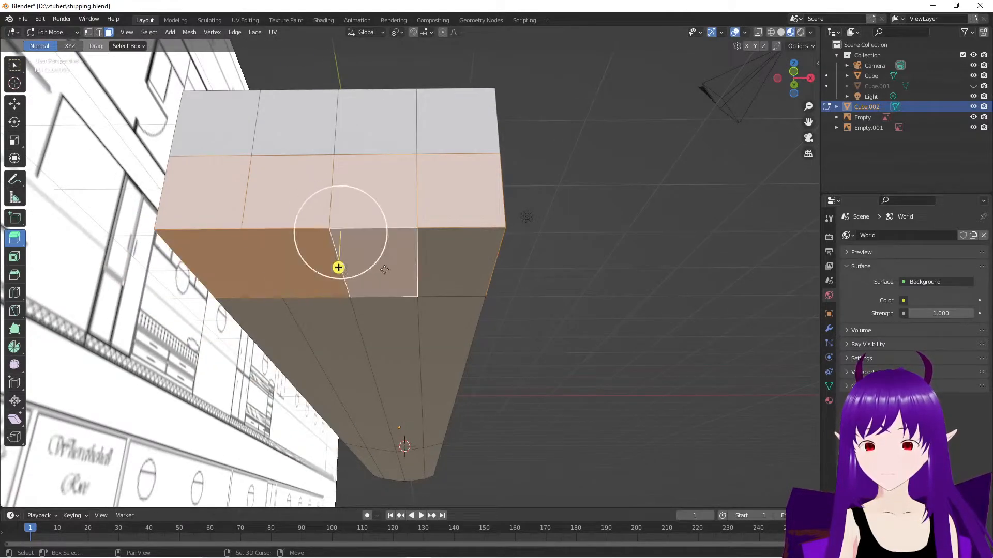
shift+click(431, 269)
middle_drag(432, 269, 275, 356)
drag(184, 382, 209, 395)
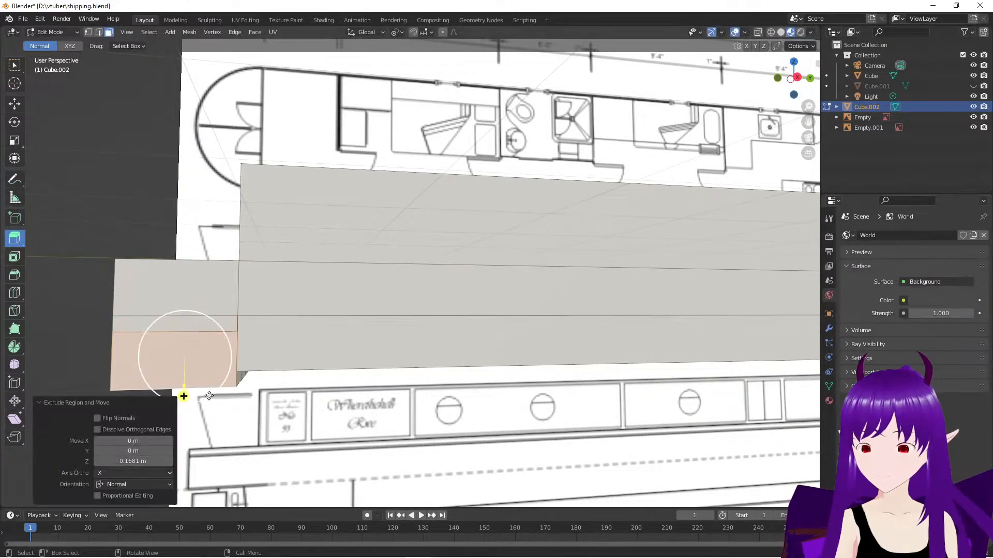
click(171, 474)
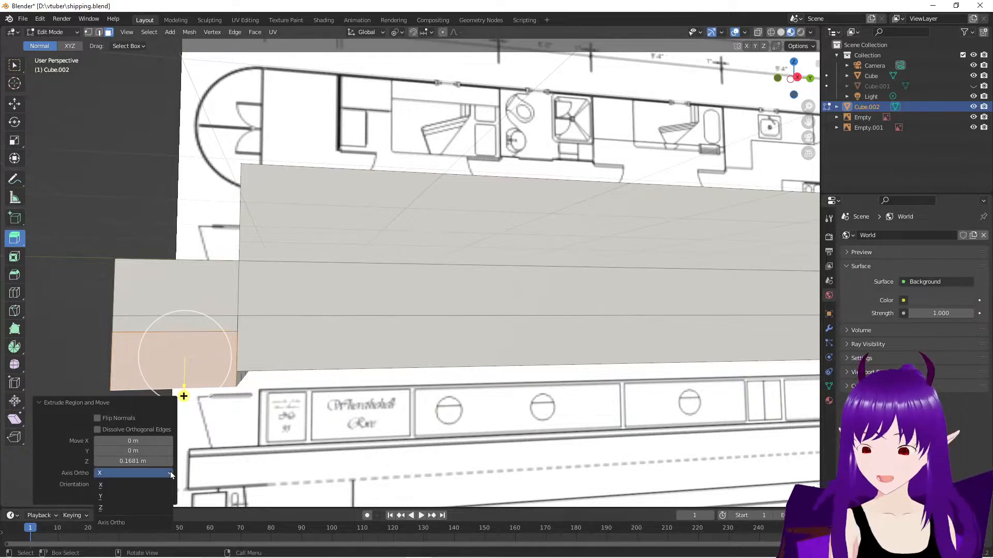
click(136, 495)
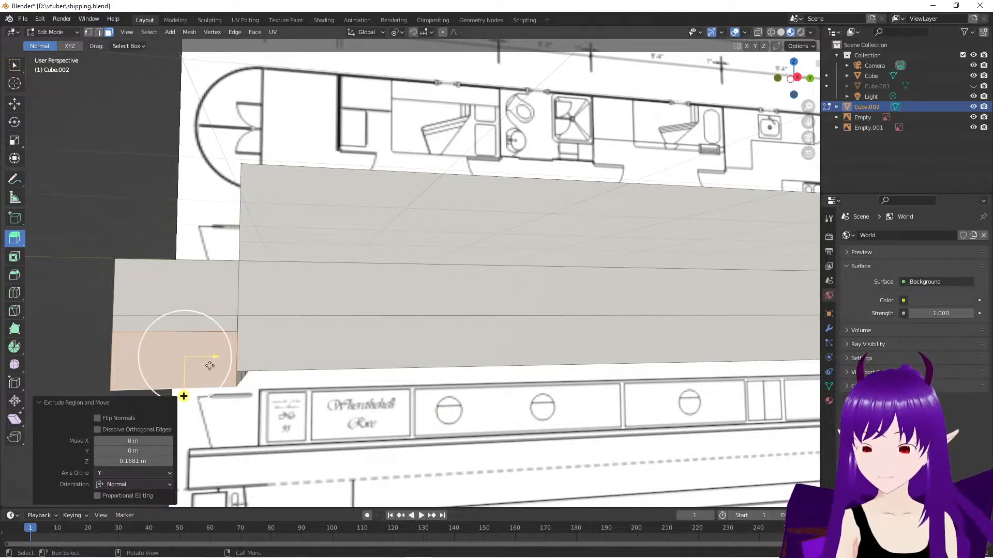
drag(184, 398, 184, 383)
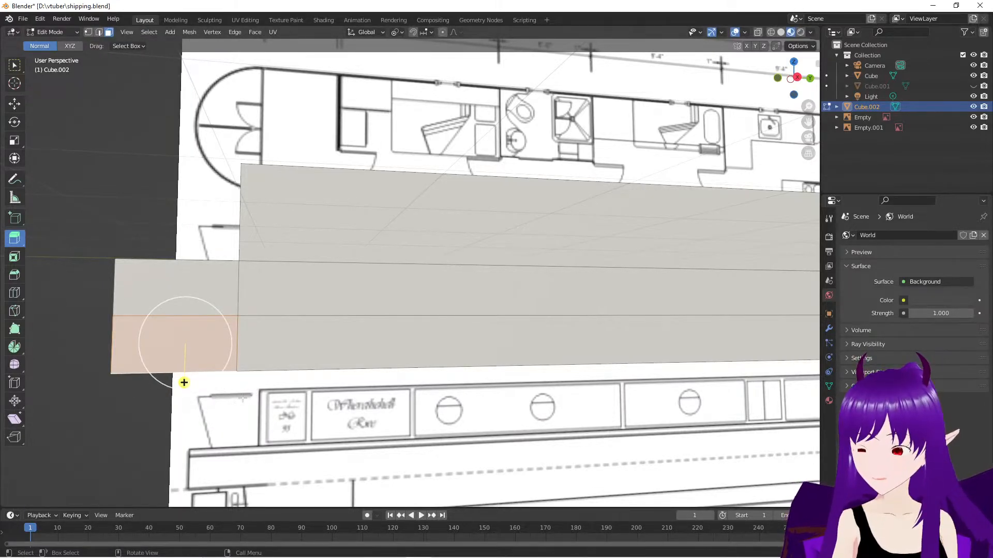
middle_drag(244, 398, 362, 243)
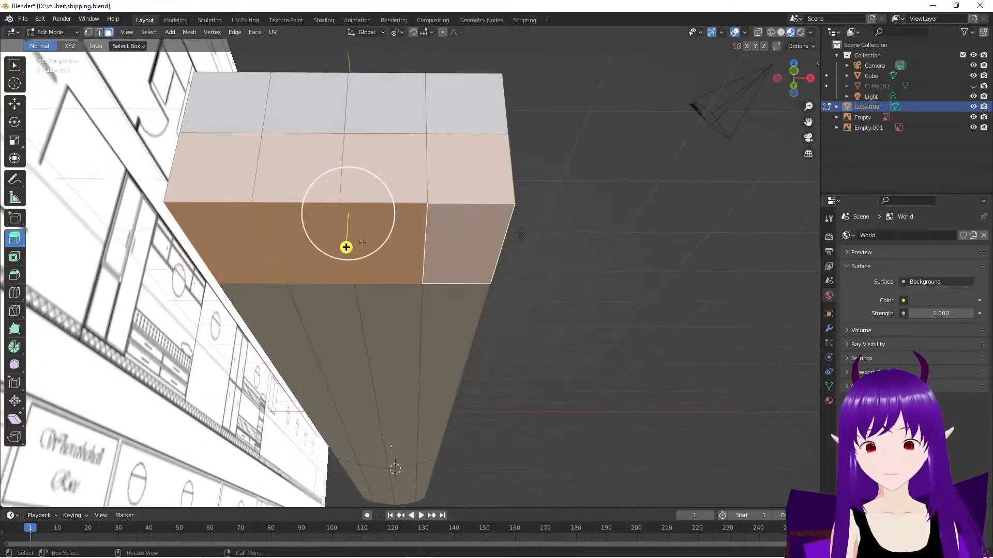
click(381, 166)
click(299, 167)
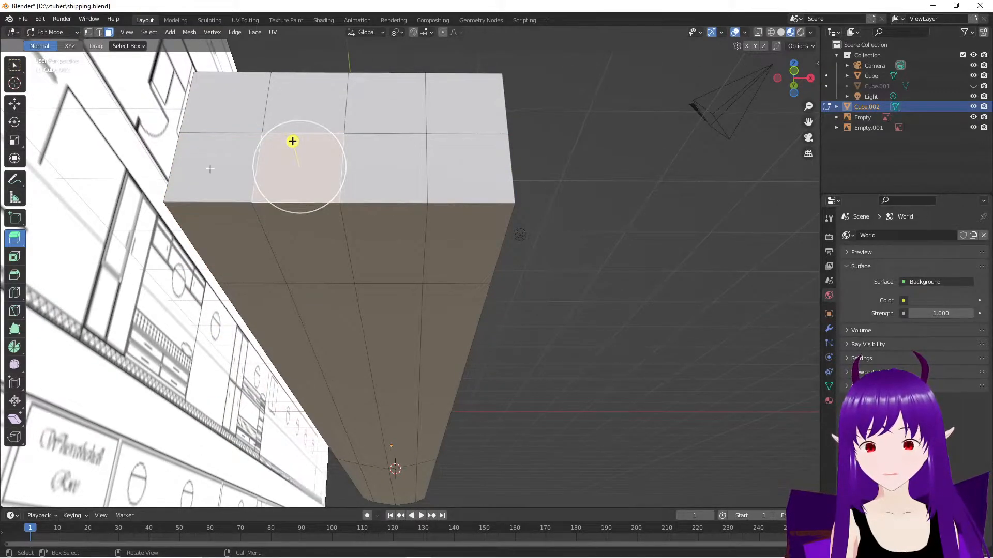
click(201, 140)
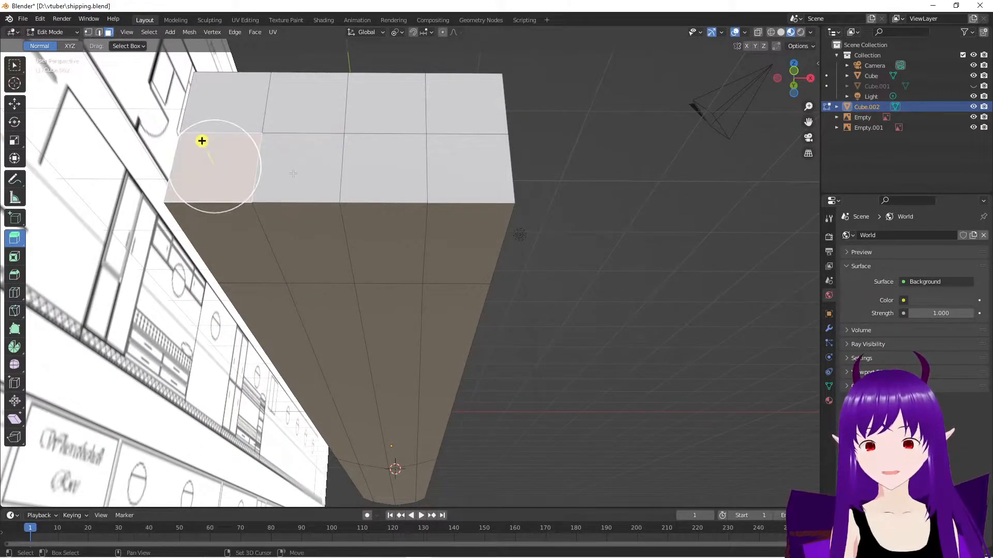
Add another lengthwise loop cut to the lower hull, slid to about -0.974 so it sits just below the existing one
middle_drag(202, 141, 37, 305)
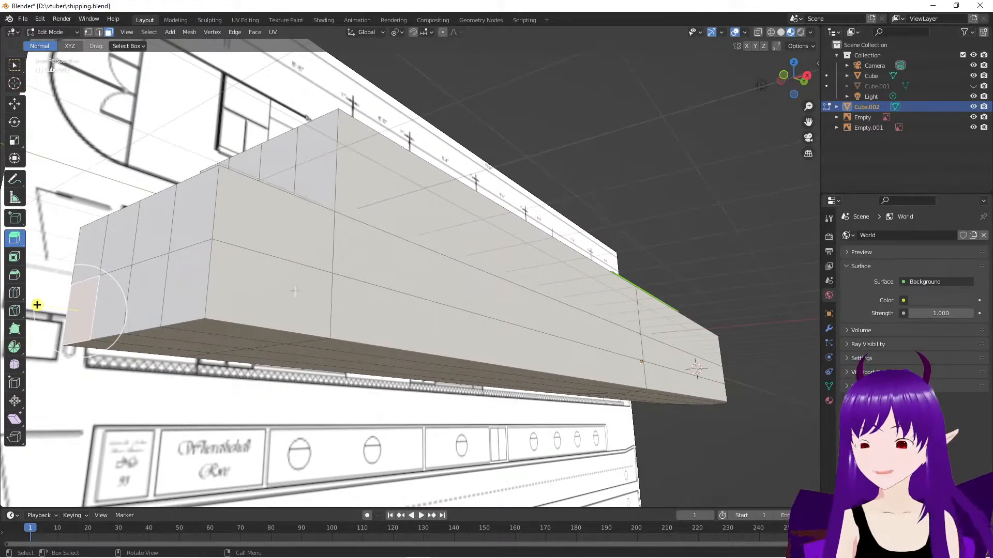
click(16, 293)
drag(210, 271, 219, 235)
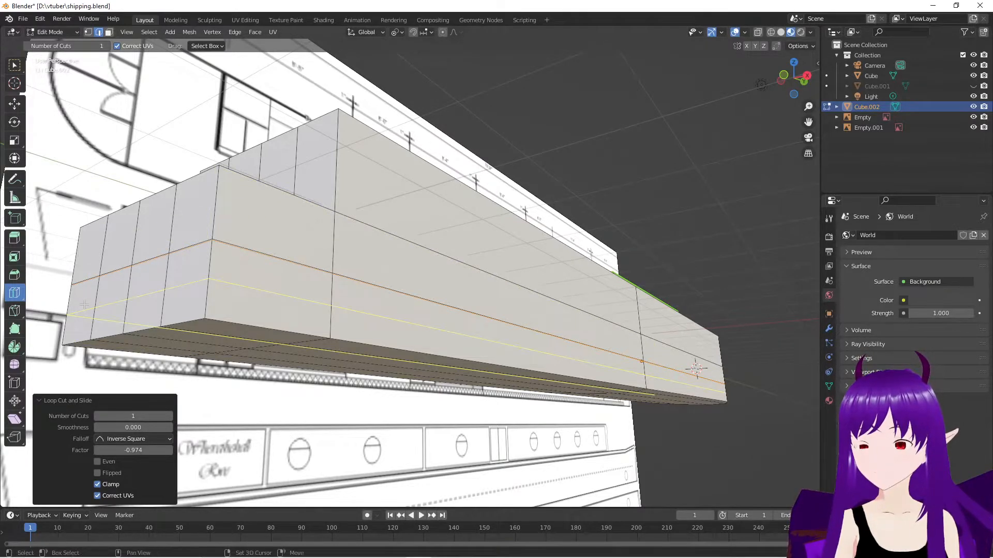
In the right side view, move the four stern end faces below the loop cuts about 1.05 m forward along Y
click(108, 32)
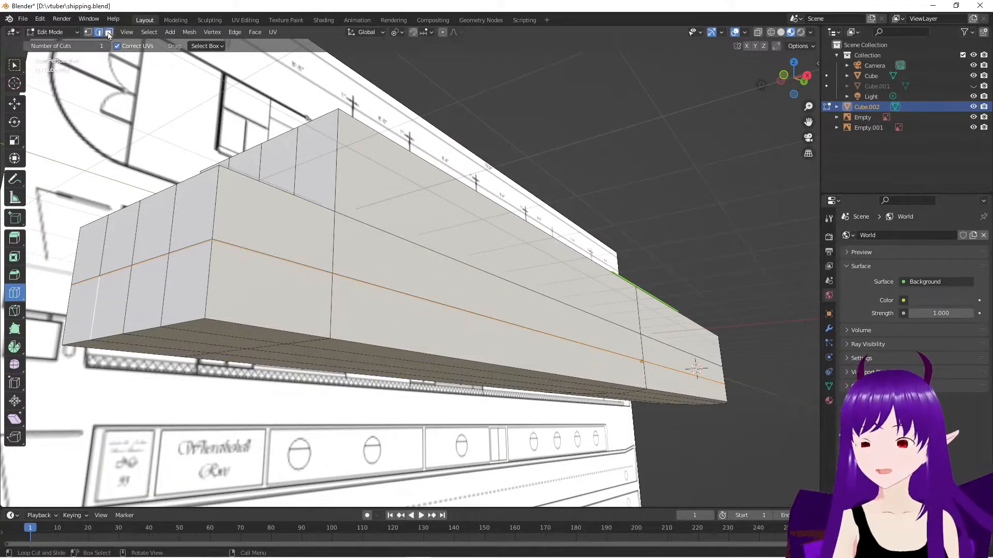
click(79, 307)
shift+click(111, 303)
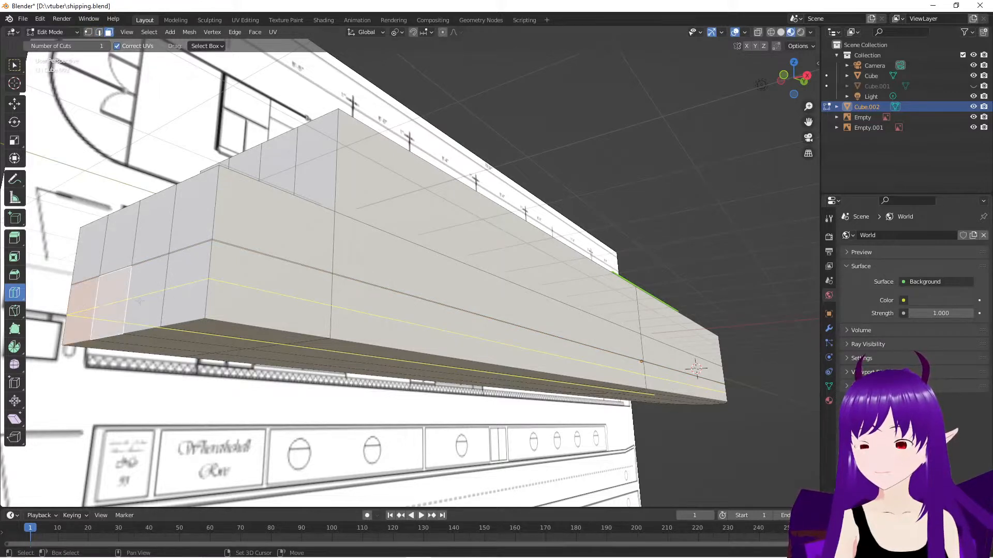
shift+click(164, 297)
shift+click(191, 290)
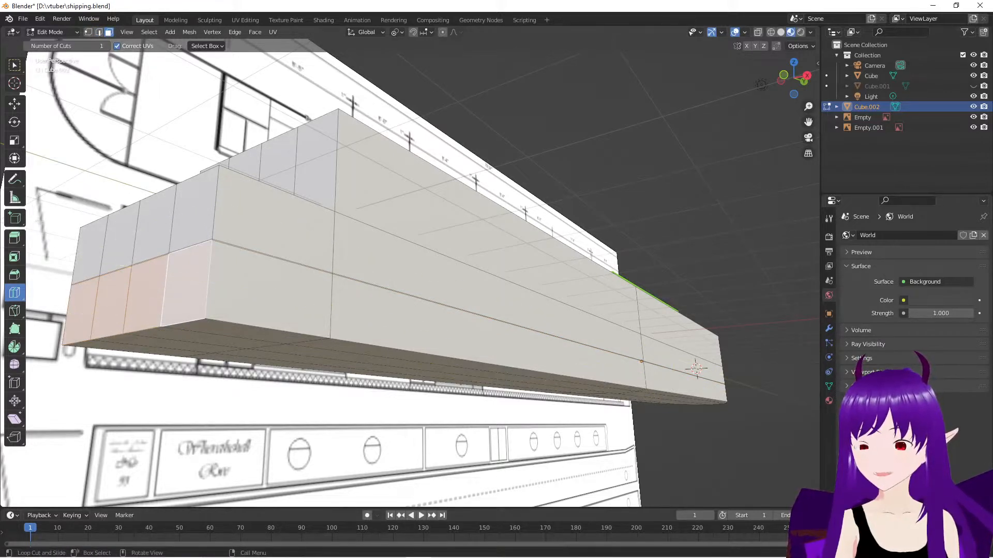
click(17, 106)
middle_drag(275, 391, 744, 125)
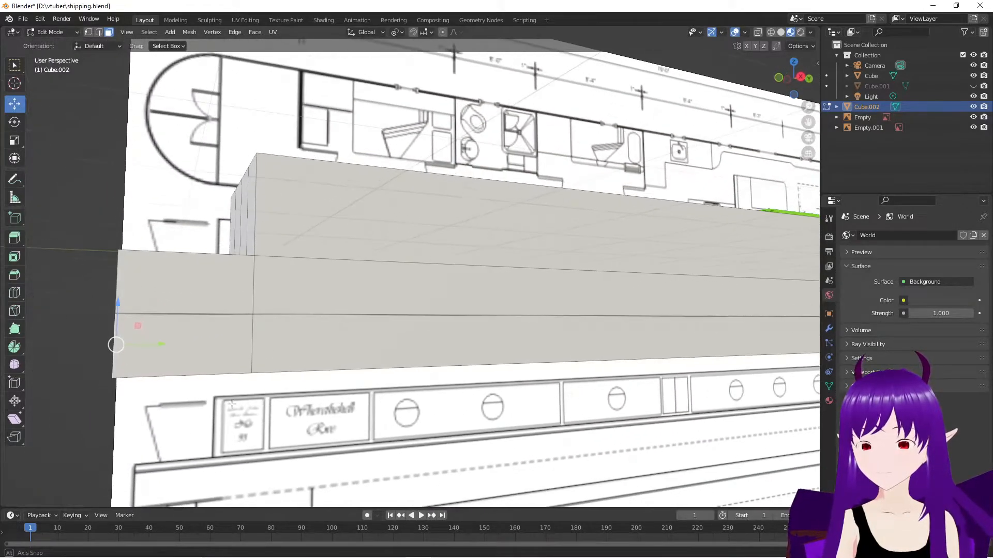
click(801, 77)
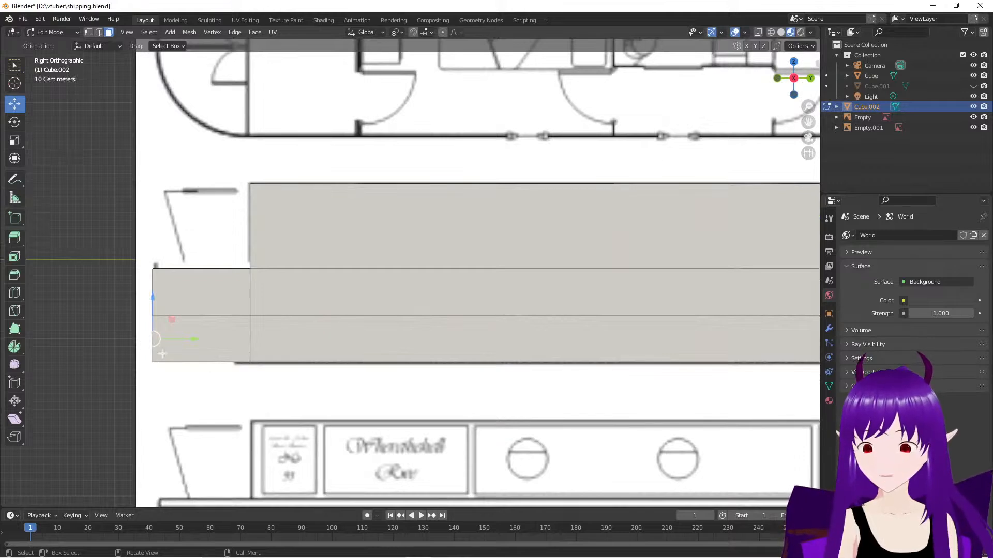
drag(194, 339, 278, 349)
Select the upper edges of the recessed lower stern faces and move them about 0.032 m toward the stern along Y
scroll(278, 342, up, 2)
middle_drag(278, 341, 379, 343)
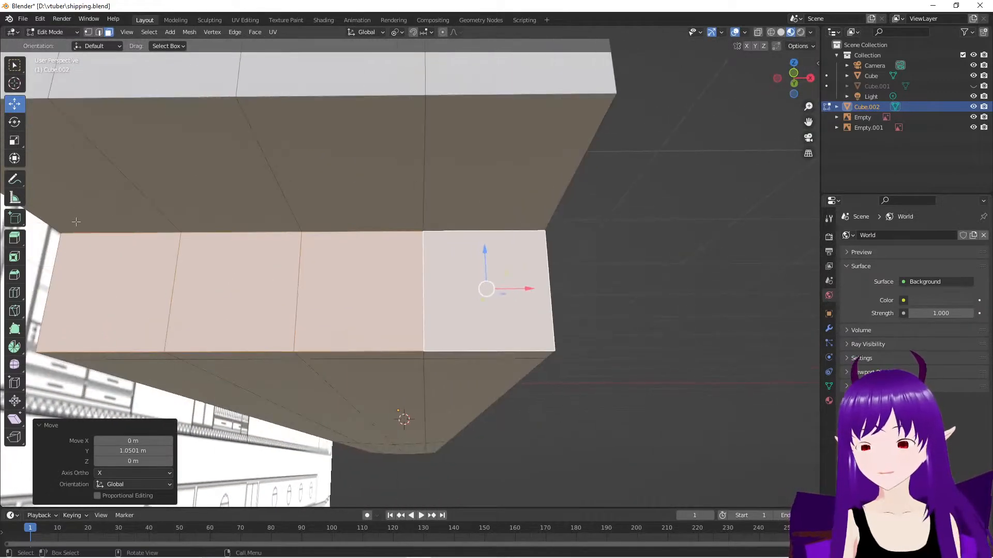
click(98, 32)
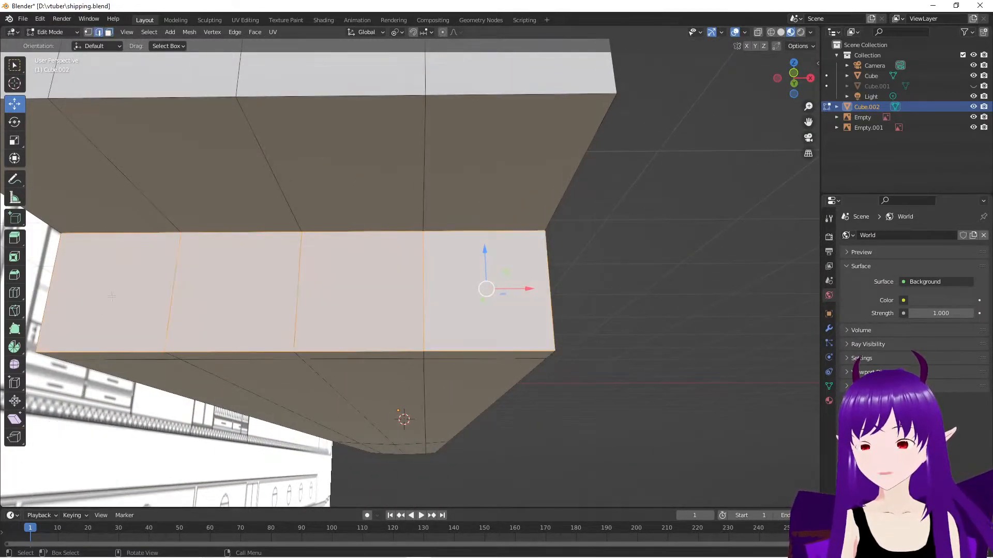
drag(52, 223, 559, 290)
middle_drag(559, 291, 466, 305)
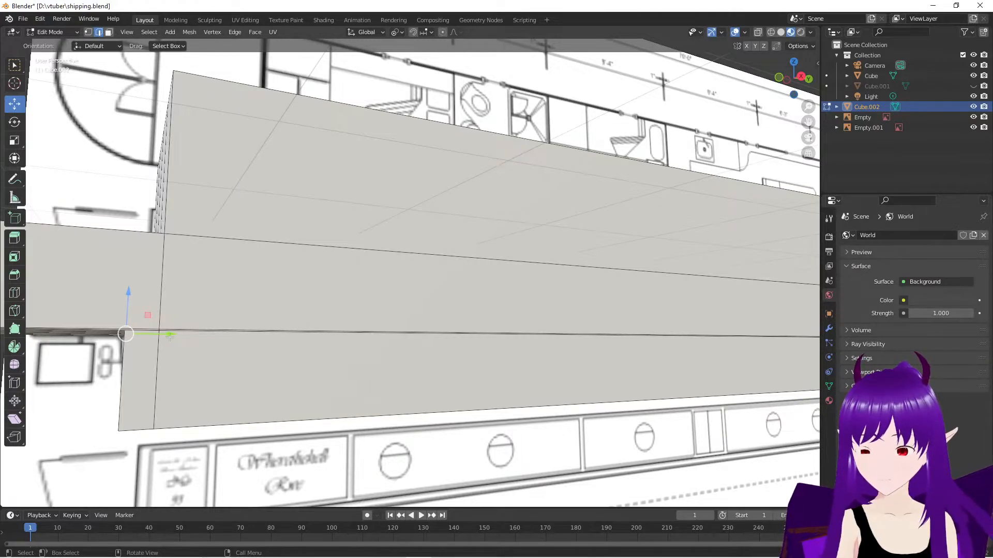
drag(171, 335, 165, 337)
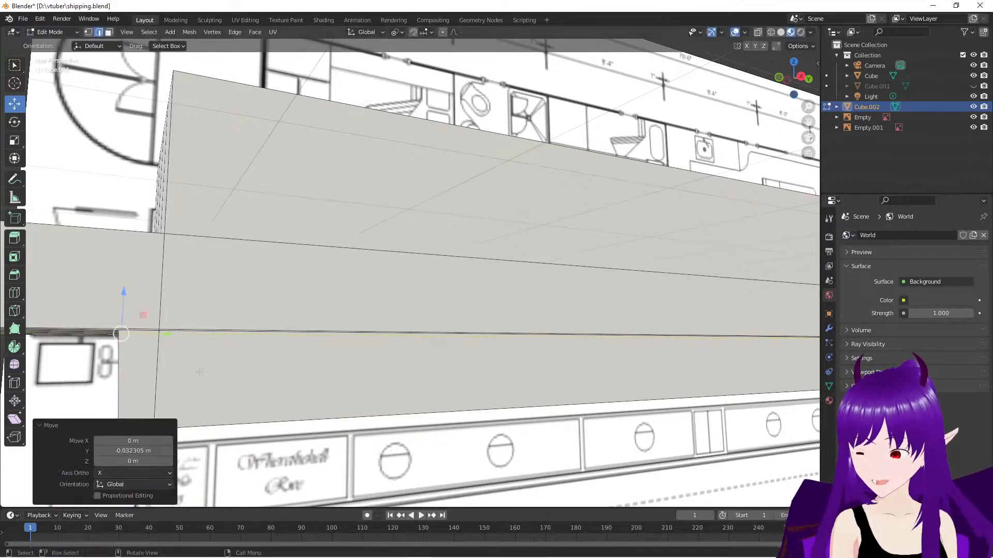
In the right side view, move the upper edges of the recessed lower stern another 0.077 m or so toward the stern along Y
middle_drag(211, 365, 173, 359)
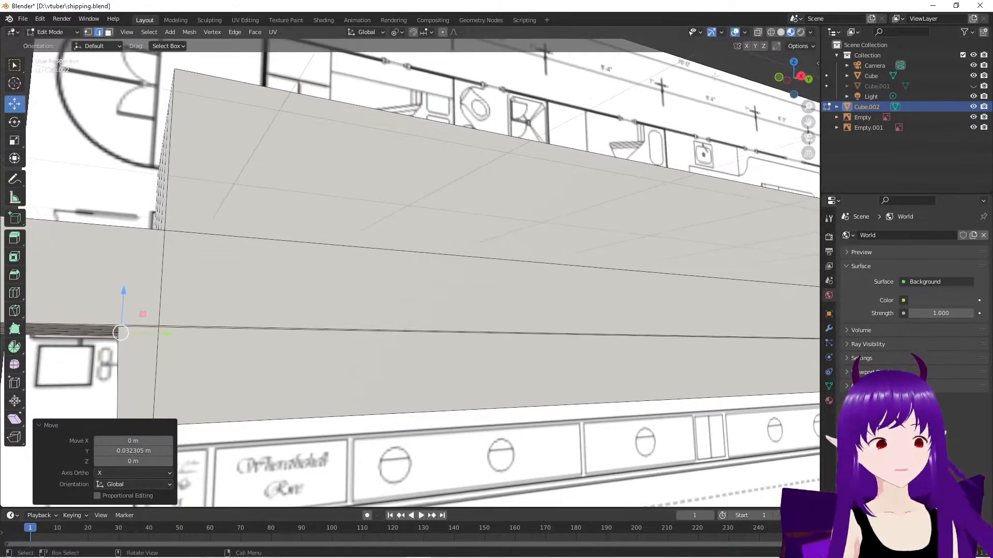
click(801, 77)
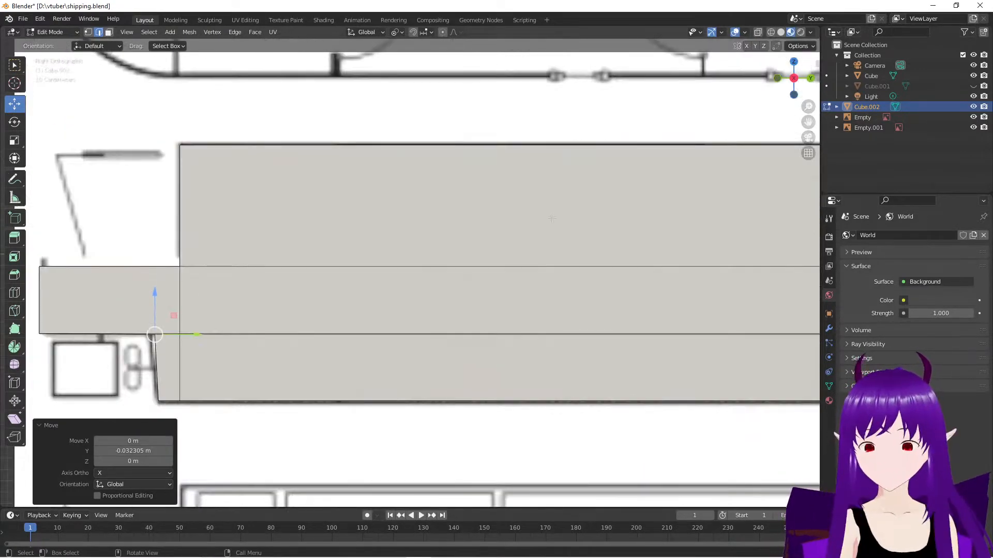
mouse_move(178, 335)
mouse_down()
mouse_move(195, 337)
mouse_move(187, 338)
mouse_up()
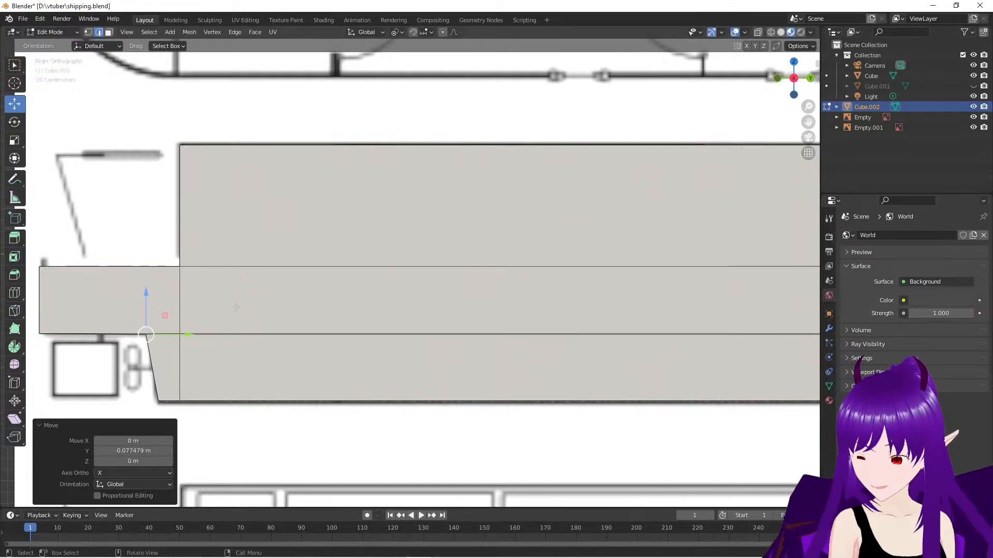
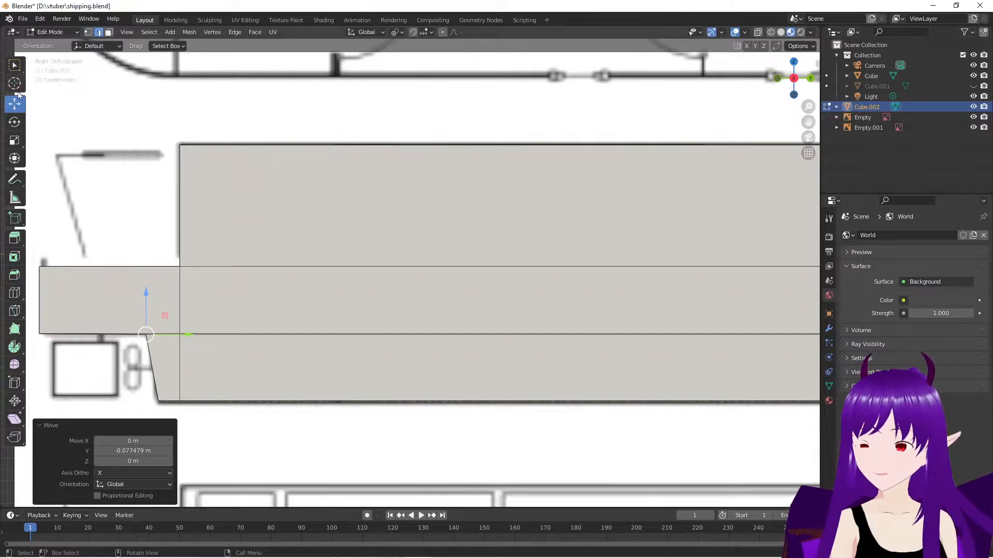
In top view with wireframe shading, box-select the stern deck's end edges over the rounded blueprint outline
click(14, 65)
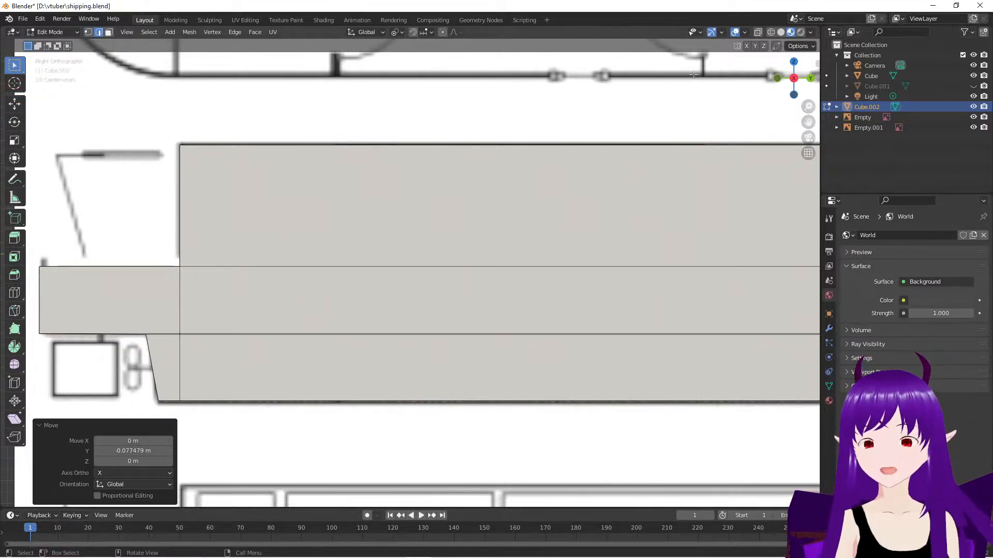
drag(794, 72, 799, 67)
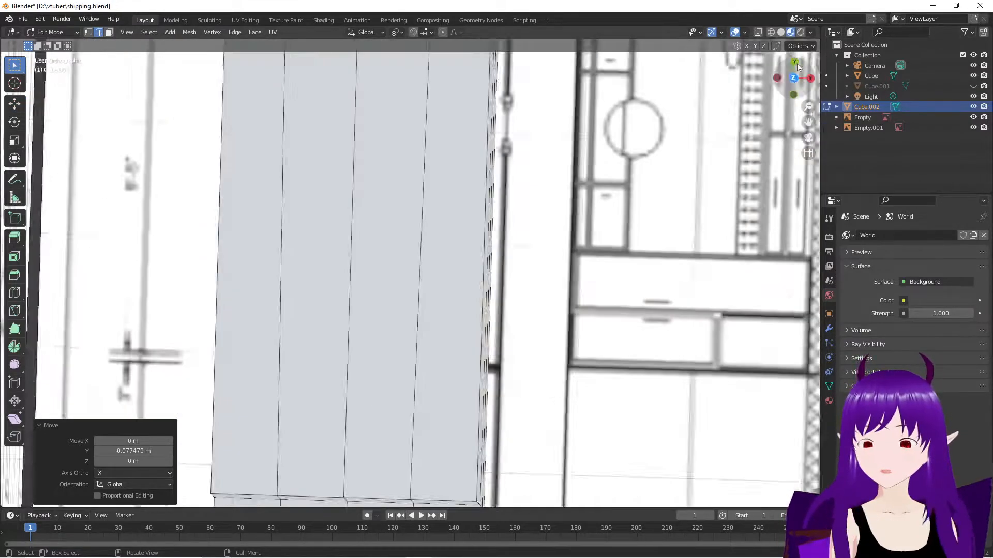
scroll(442, 265, down, 6)
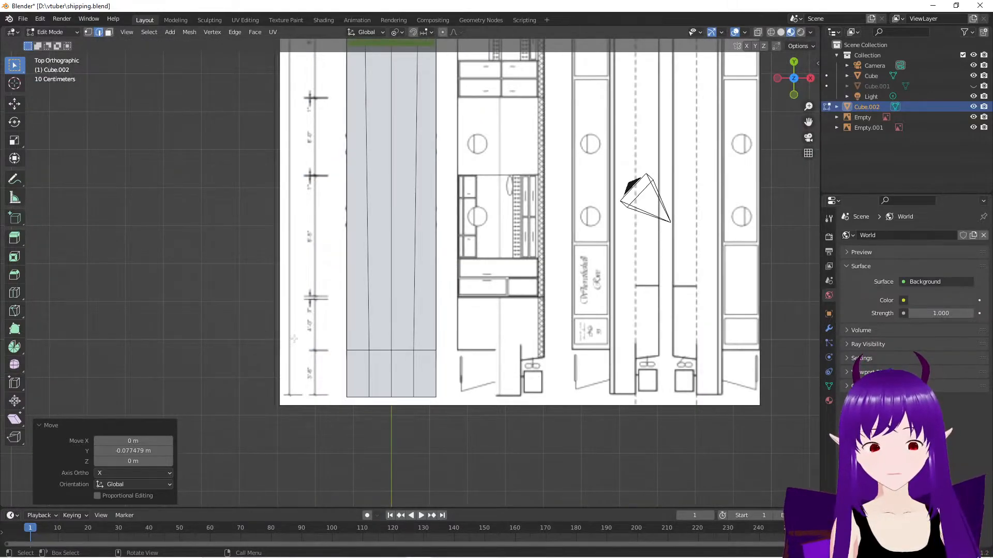
middle_drag(334, 331, 440, 331)
middle_drag(478, 393, 479, 384)
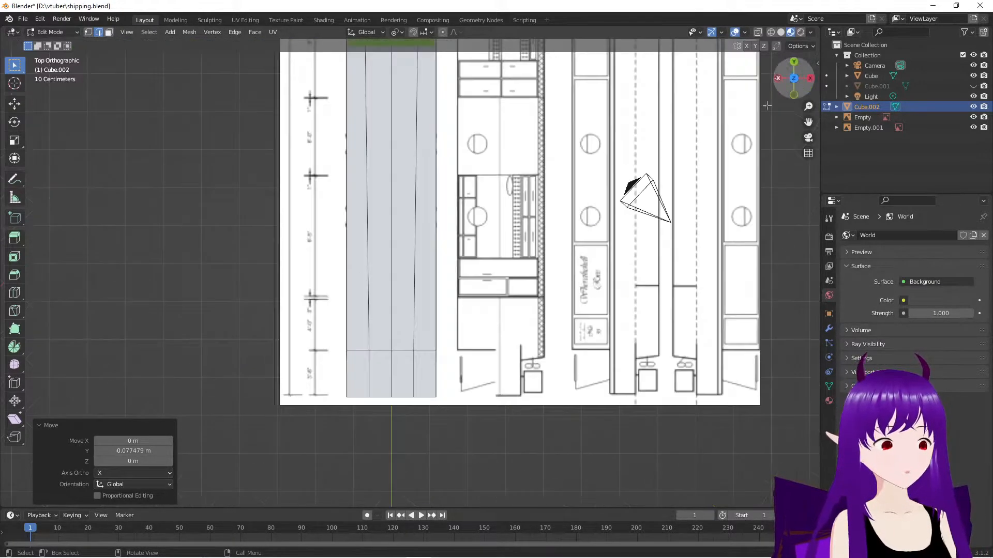
click(794, 73)
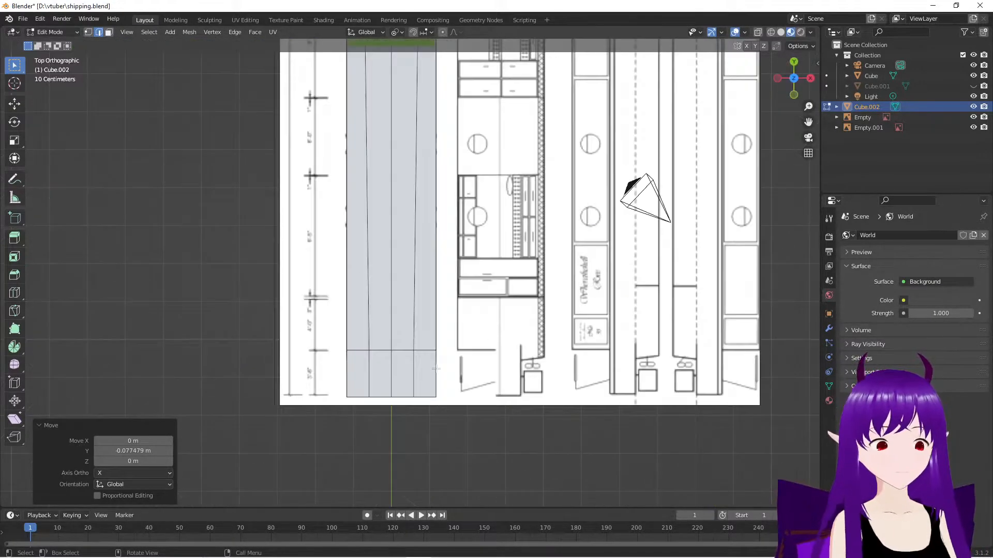
key(z)
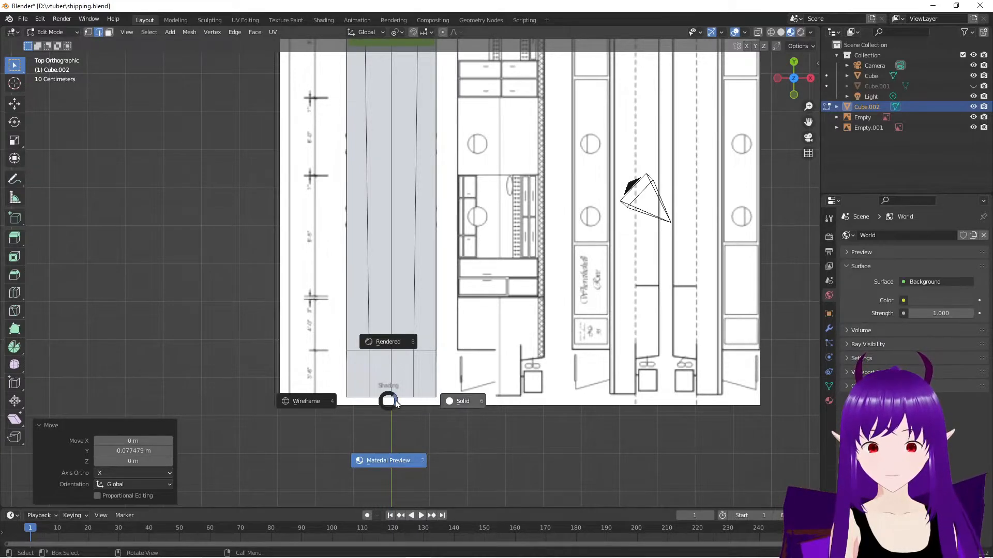
click(262, 374)
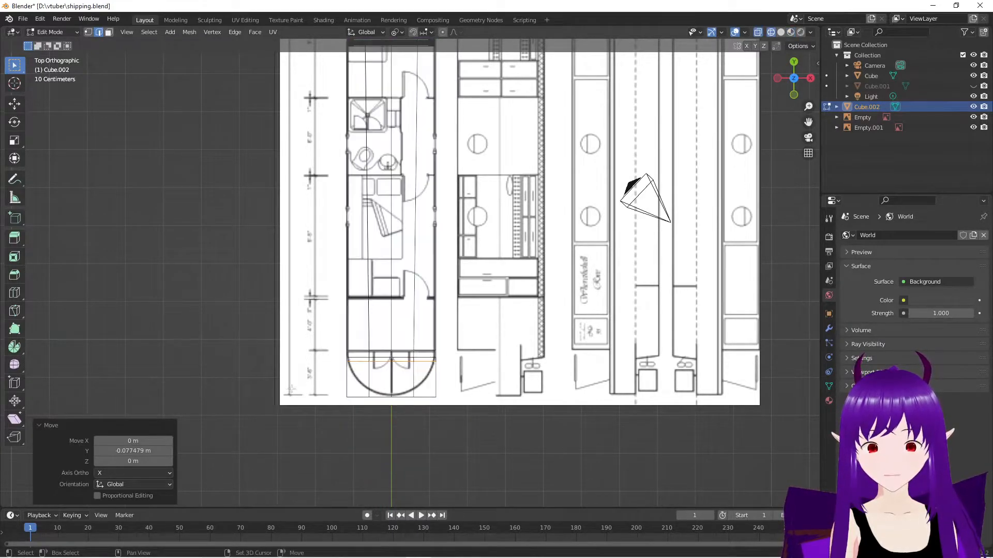
scroll(375, 426, up, 1)
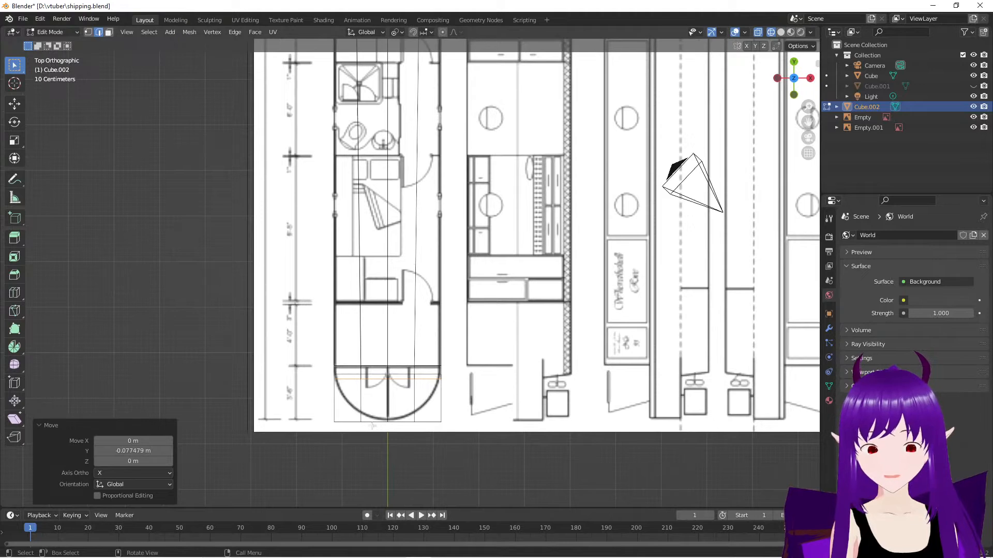
drag(306, 377, 461, 424)
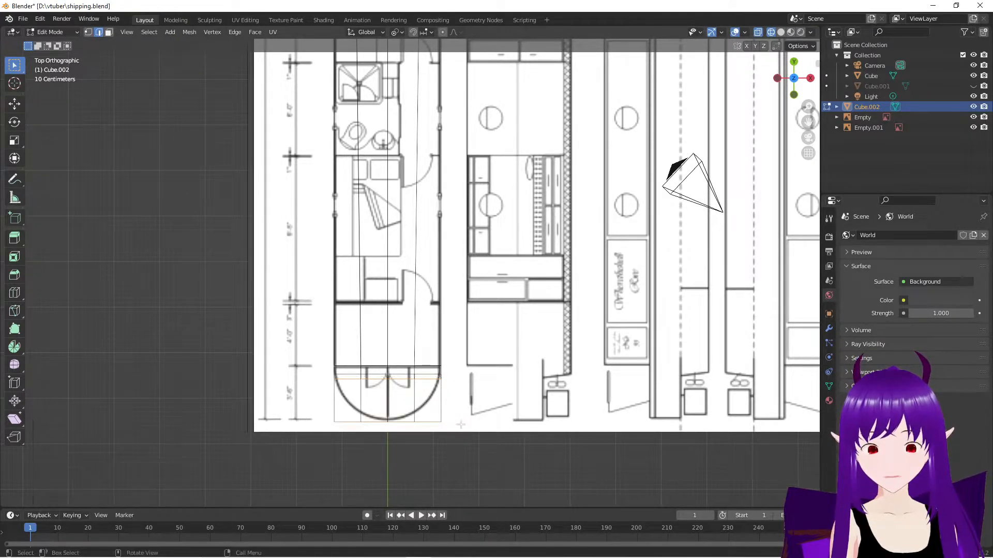
Try beveling the selected stern deck edges with the Bevel tool and undo the bevel
click(15, 274)
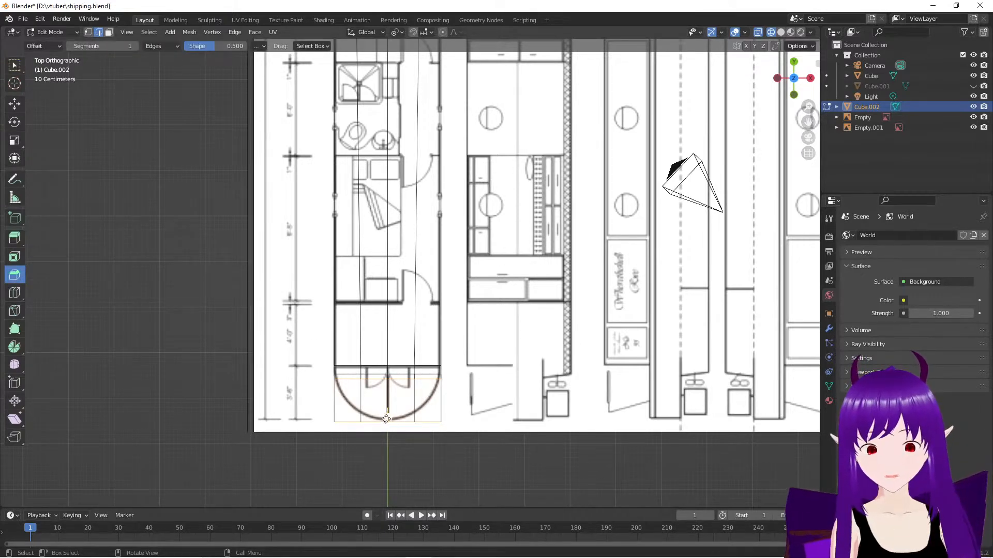
middle_drag(394, 440, 486, 372)
middle_drag(270, 358, 274, 365)
mouse_move(274, 365)
mouse_down()
mouse_move(244, 364)
mouse_move(274, 376)
mouse_up()
middle_drag(269, 366, 350, 398)
key(ctrl+z)
Return to Material Preview shading, select the four stern deck end faces, try beveling them, and undo the bevel
middle_drag(418, 465, 408, 486)
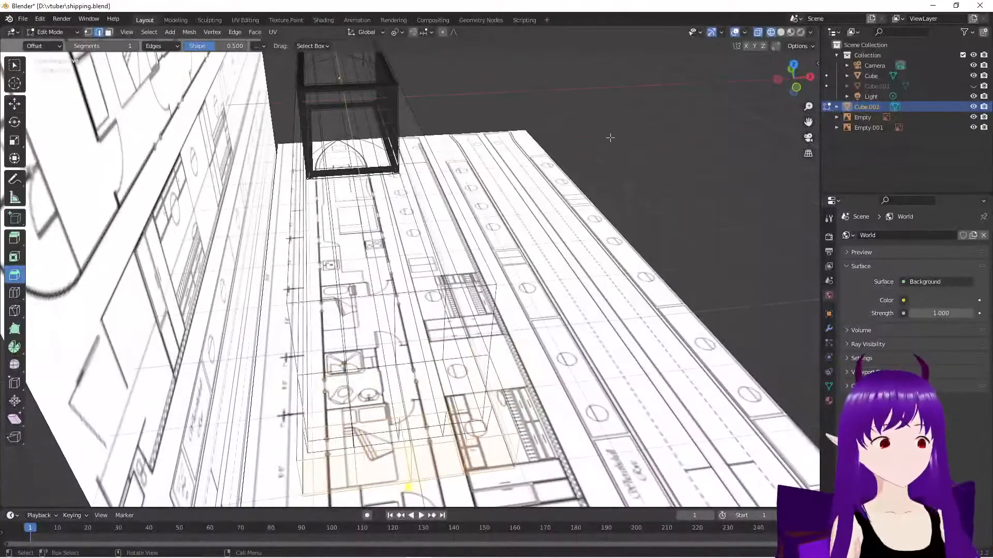
key(alt+z)
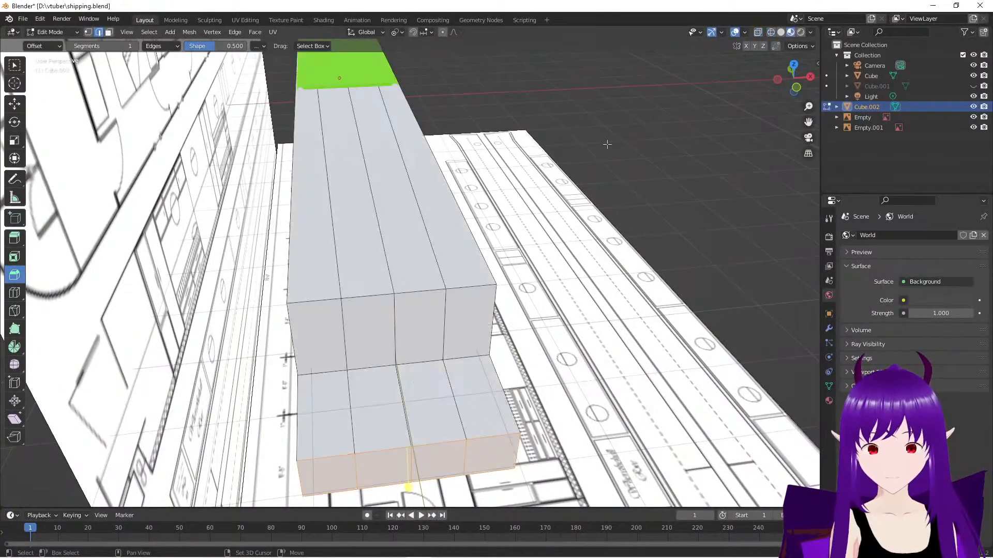
mouse_move(560, 321)
middle_down()
mouse_move(543, 291)
mouse_move(305, 337)
middle_up()
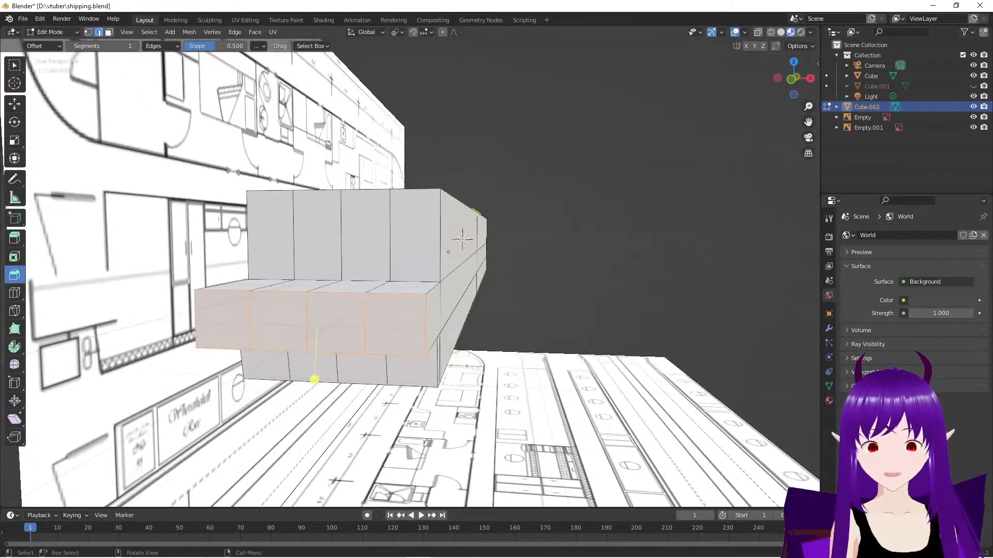
click(231, 312)
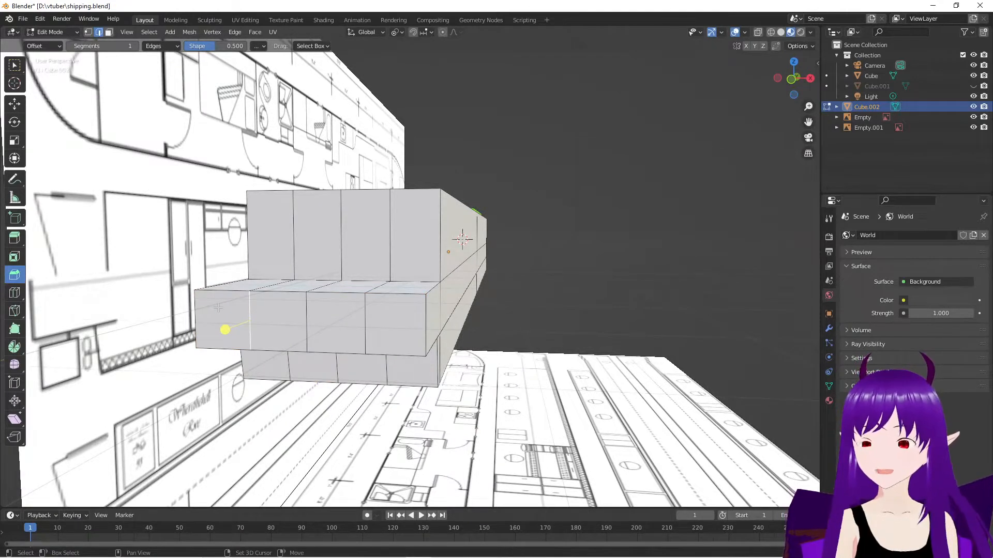
key(3)
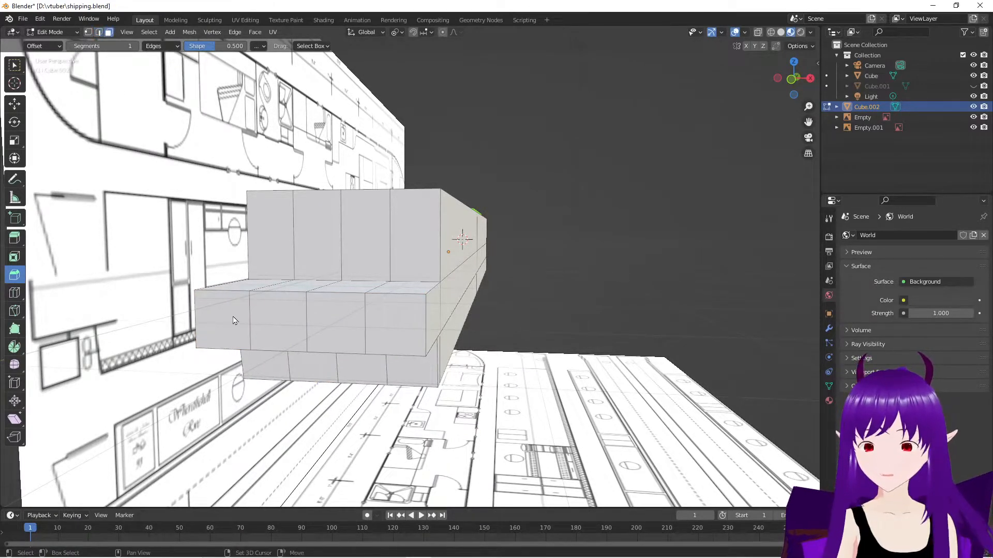
shift+click(233, 321)
shift+click(279, 326)
shift+click(342, 329)
shift+click(397, 329)
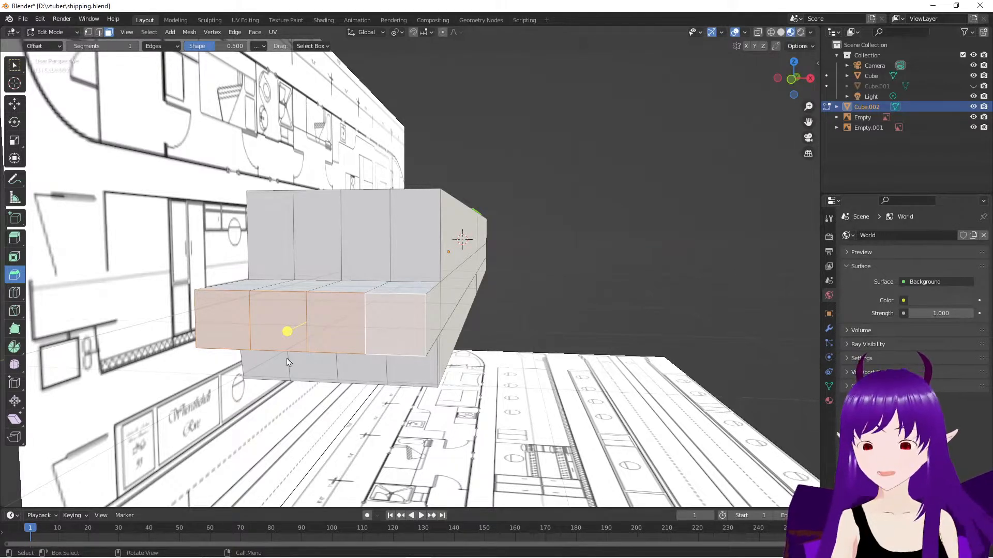
mouse_move(287, 334)
mouse_down()
mouse_move(222, 369)
mouse_move(286, 345)
mouse_up()
key(ctrl+z)
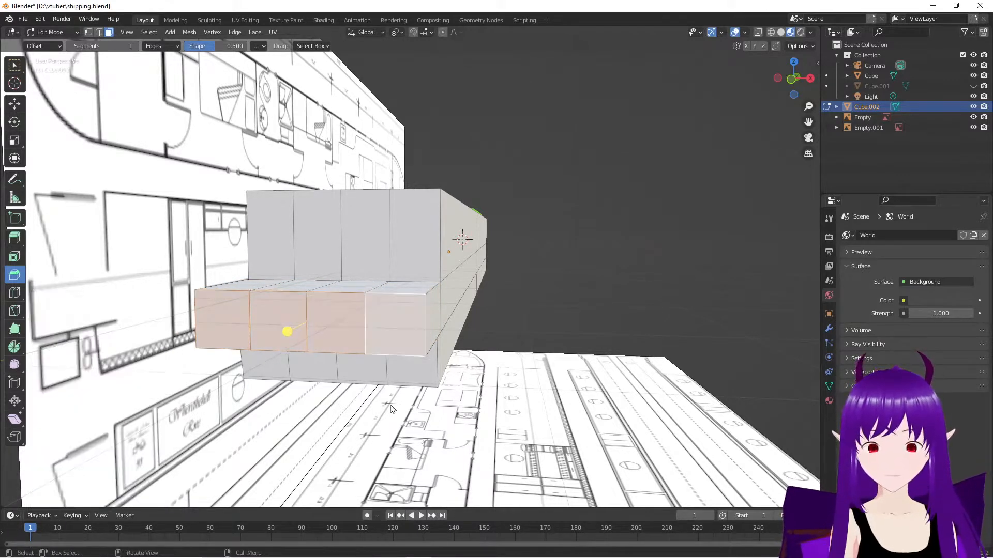
Select only the two outermost stern deck end faces, try beveling them, and undo the bevel
middle_drag(356, 393, 395, 418)
middle_drag(352, 409, 247, 358)
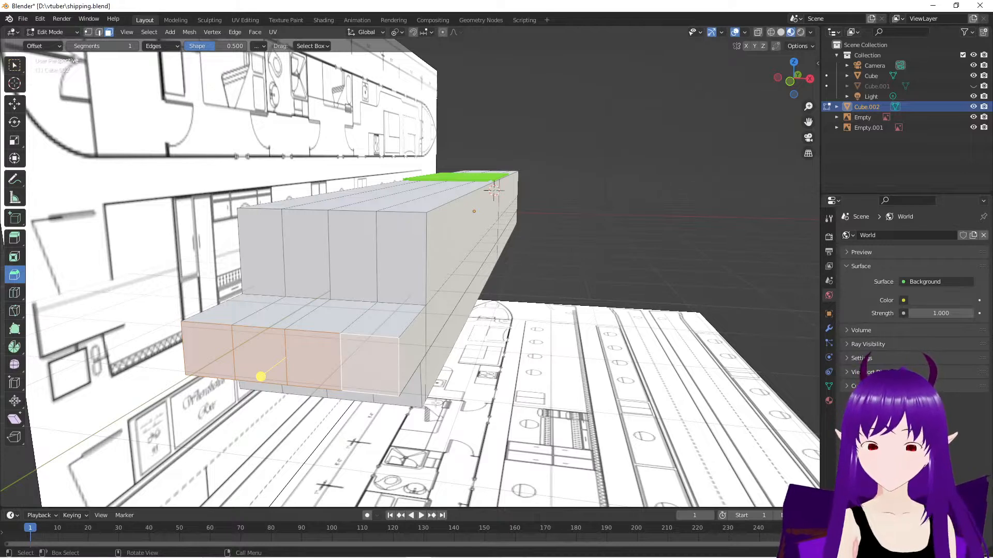
click(381, 367)
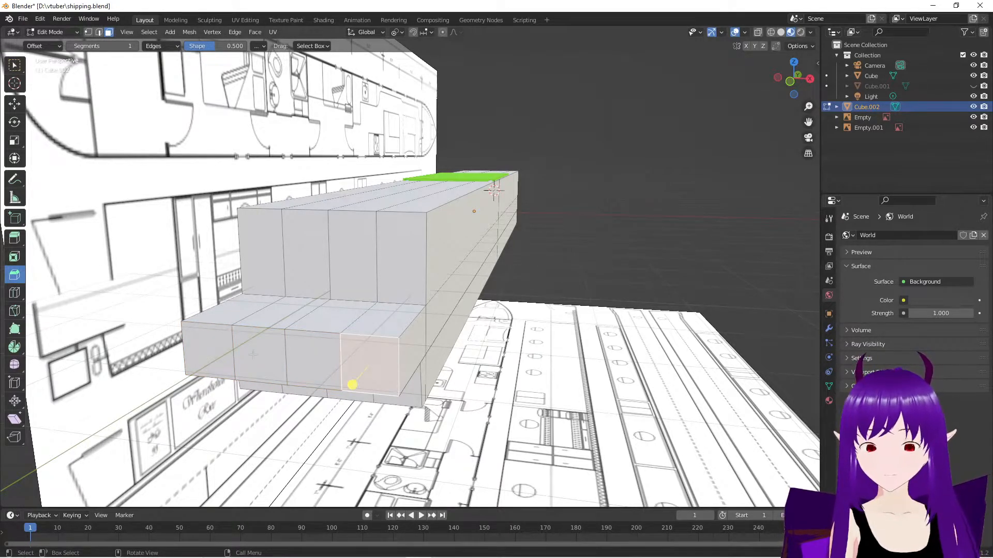
shift+click(213, 347)
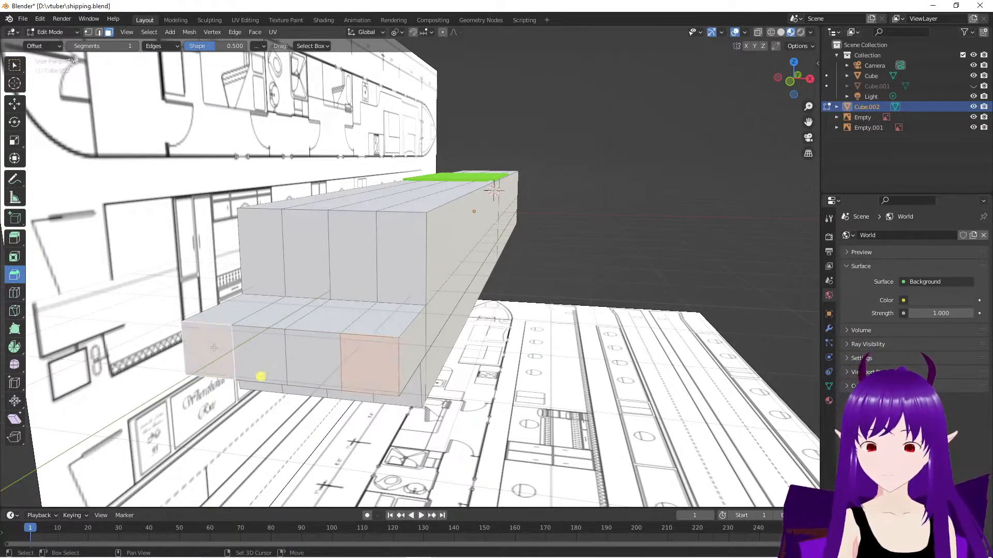
drag(260, 377, 231, 397)
key(ctrl+z)
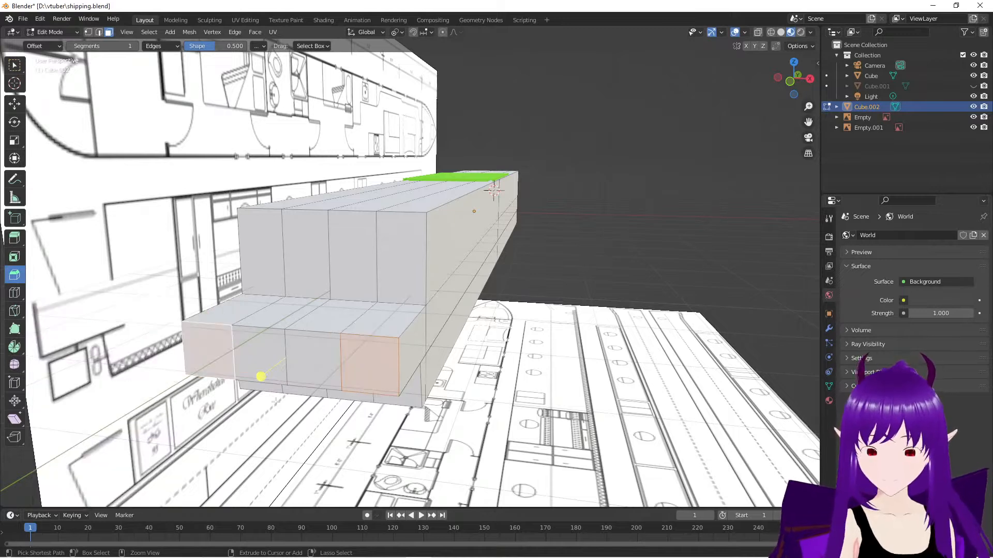
click(324, 438)
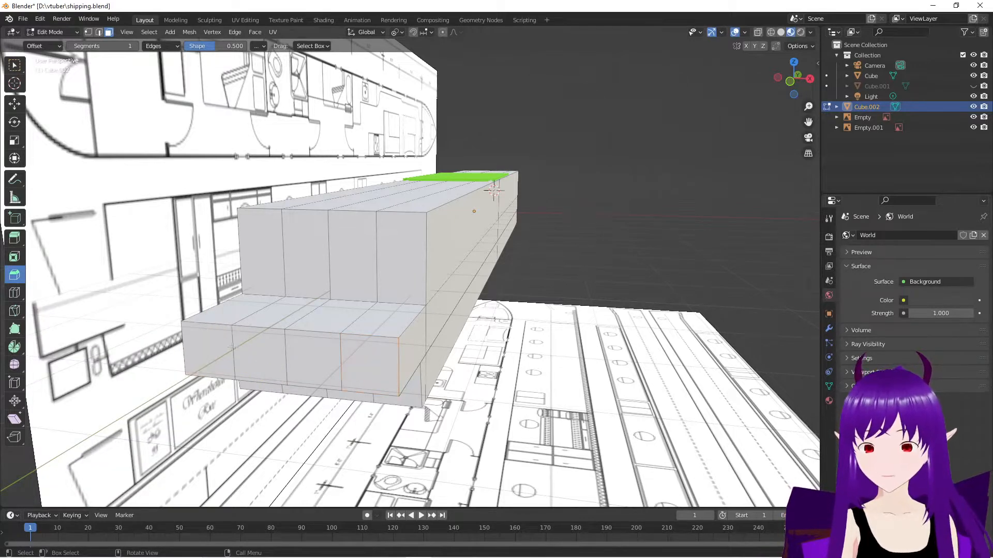
Dissolve the three vertical edges dividing the stern deck's end so that it becomes one face
click(232, 348)
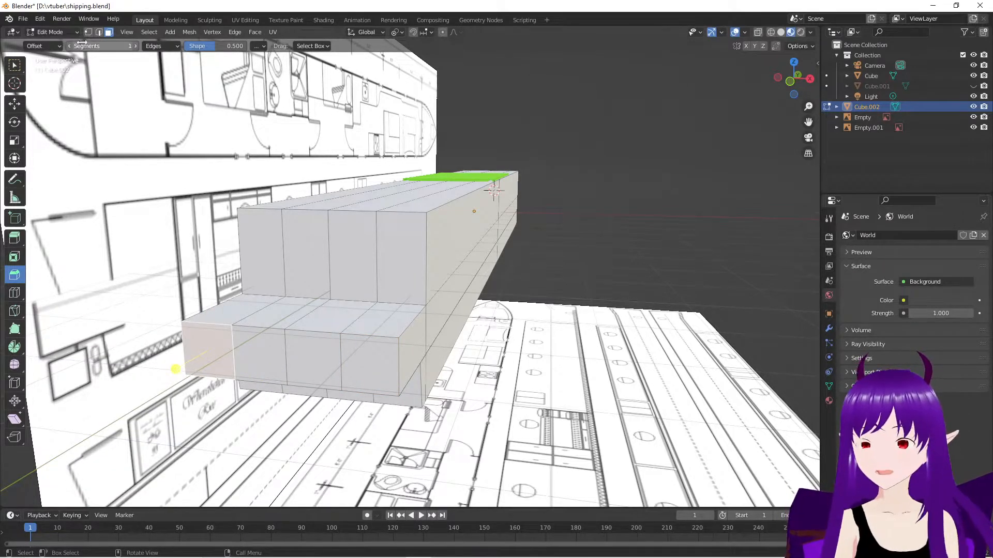
key(2)
click(232, 357)
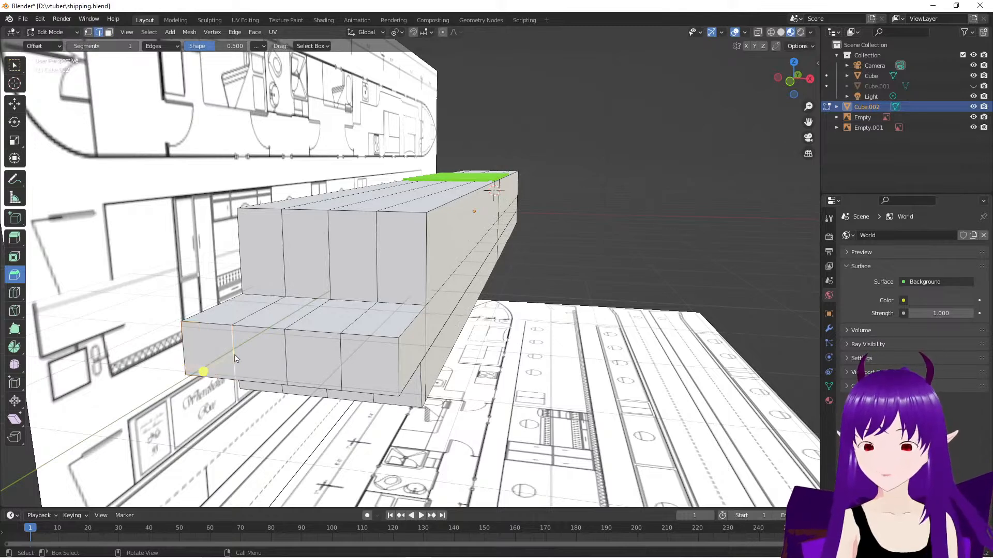
shift+click(288, 360)
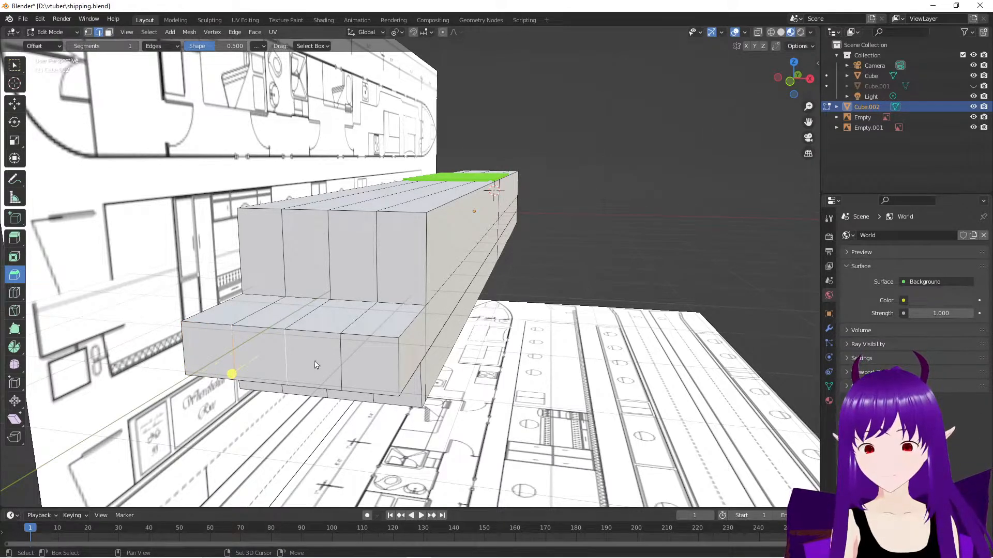
shift+click(341, 365)
key(x)
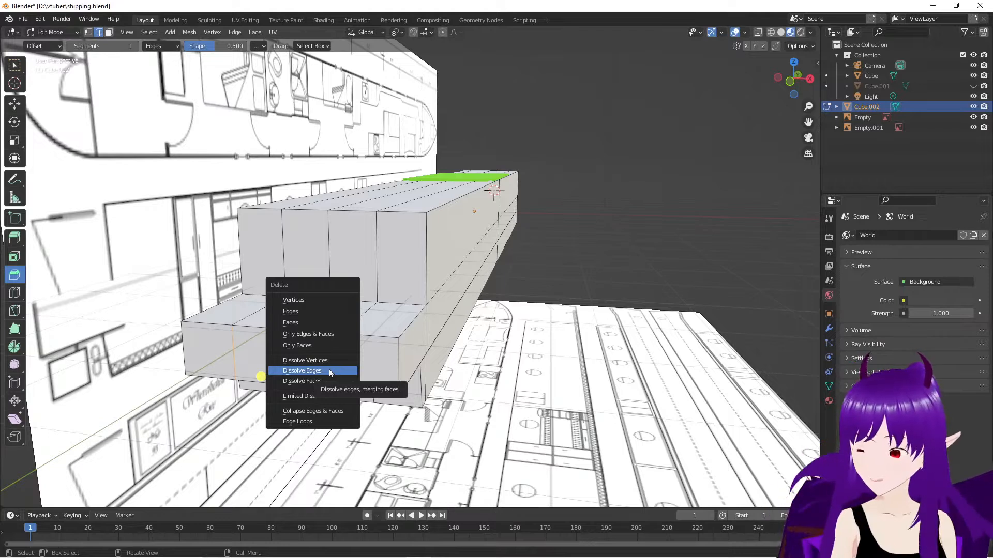
click(330, 372)
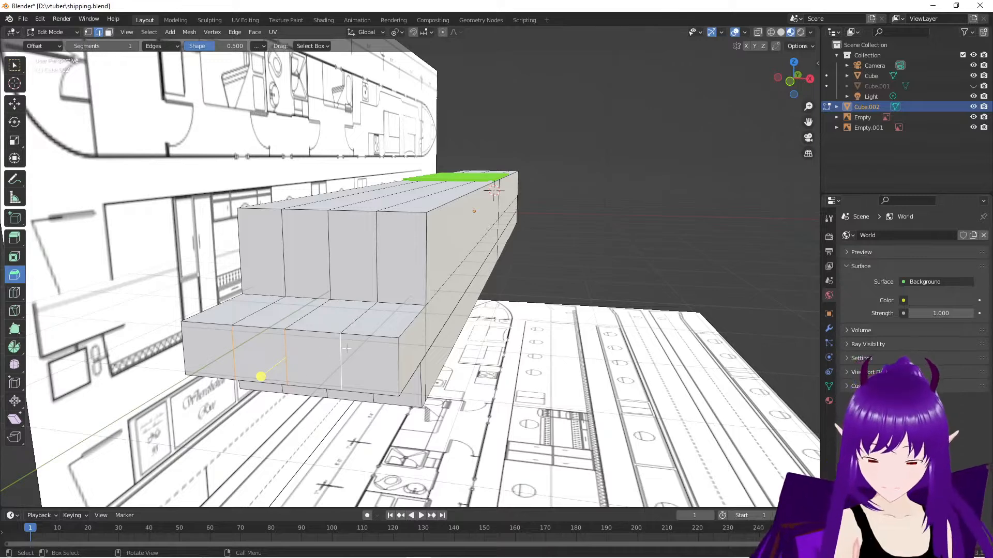
key(x)
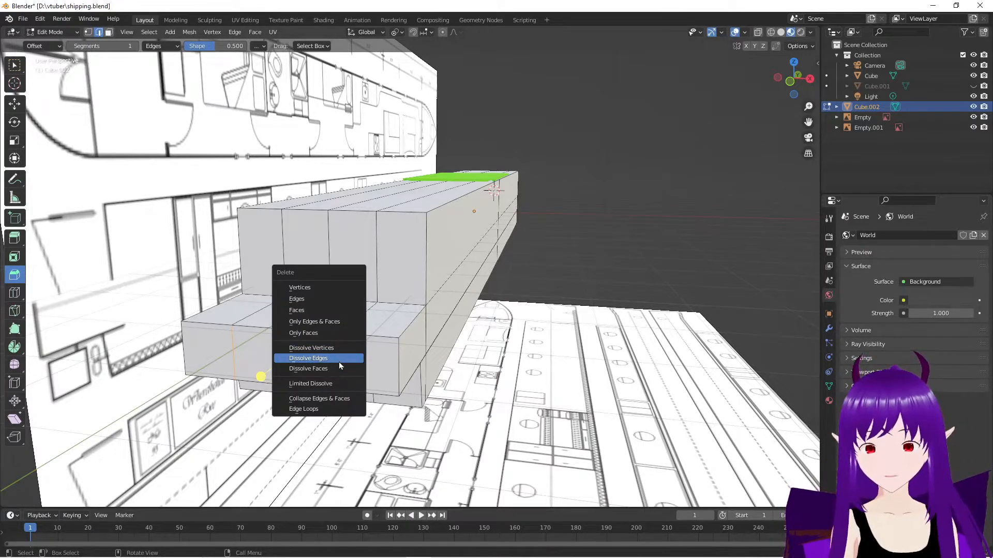
click(308, 359)
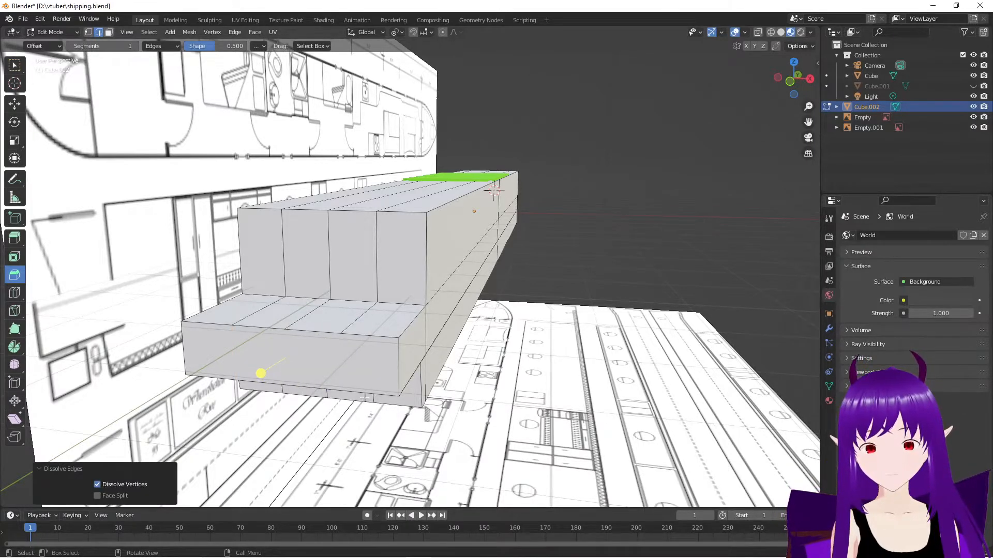
middle_drag(362, 398, 346, 400)
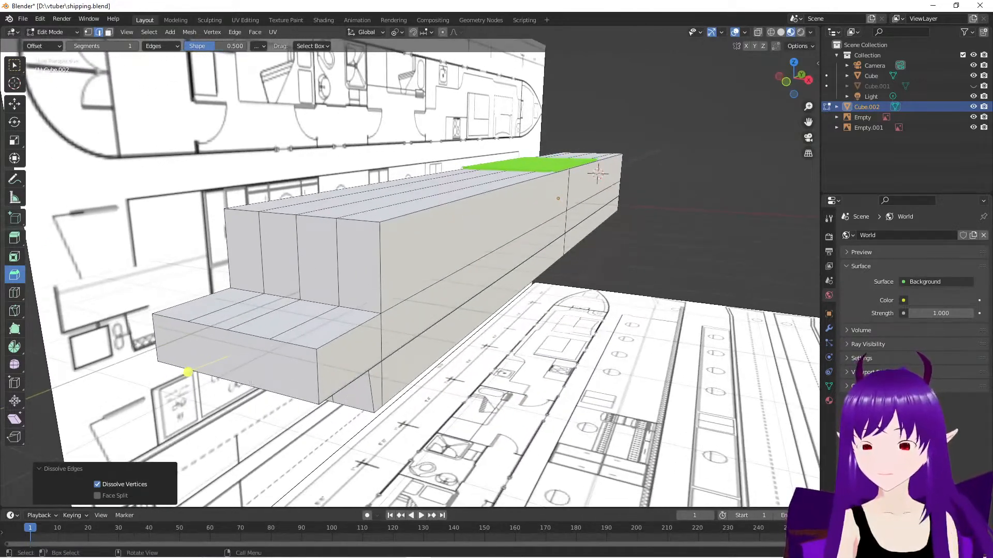
key(ctrl+b)
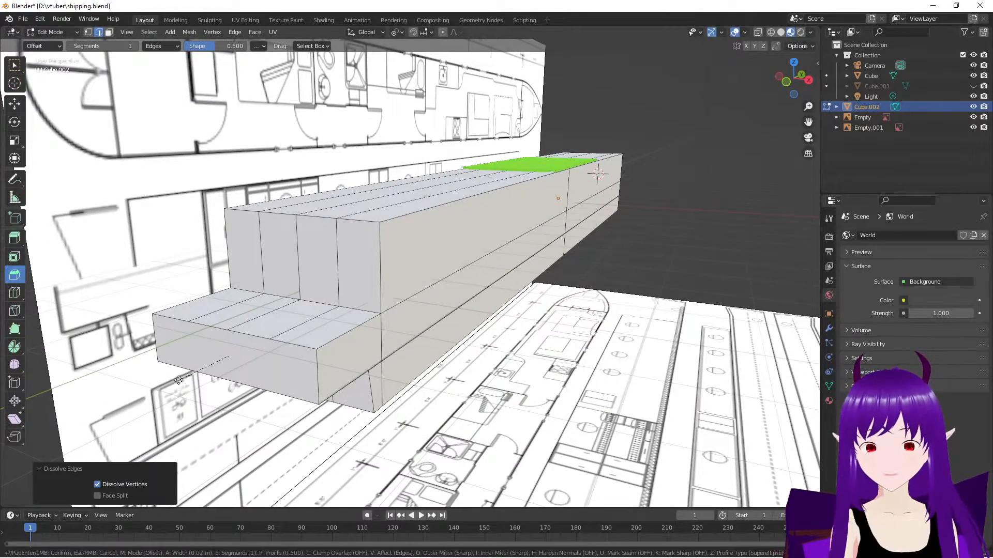
drag(155, 388, 165, 394)
key(ctrl+z)
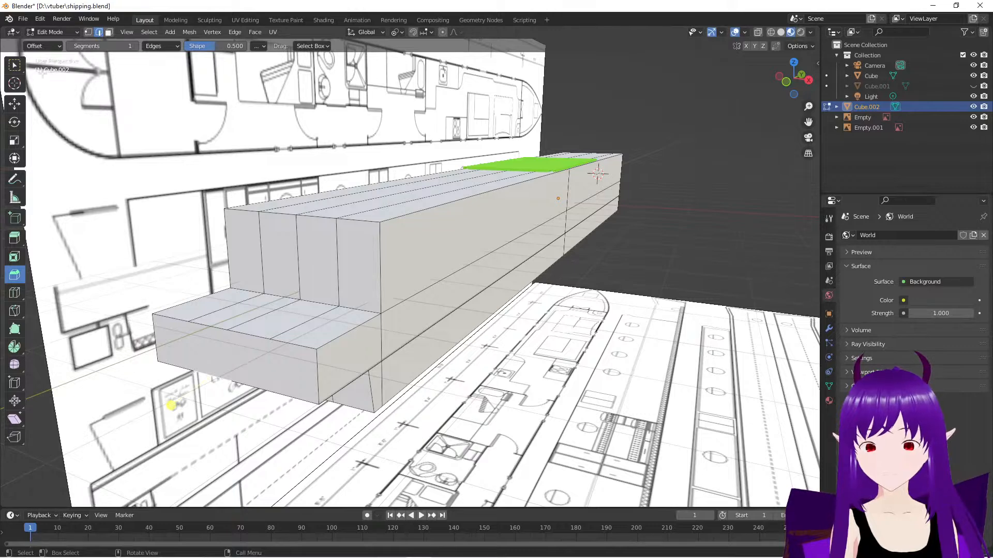
Select the merged end face of the stern deck, try beveling it, and undo the bevel
click(15, 69)
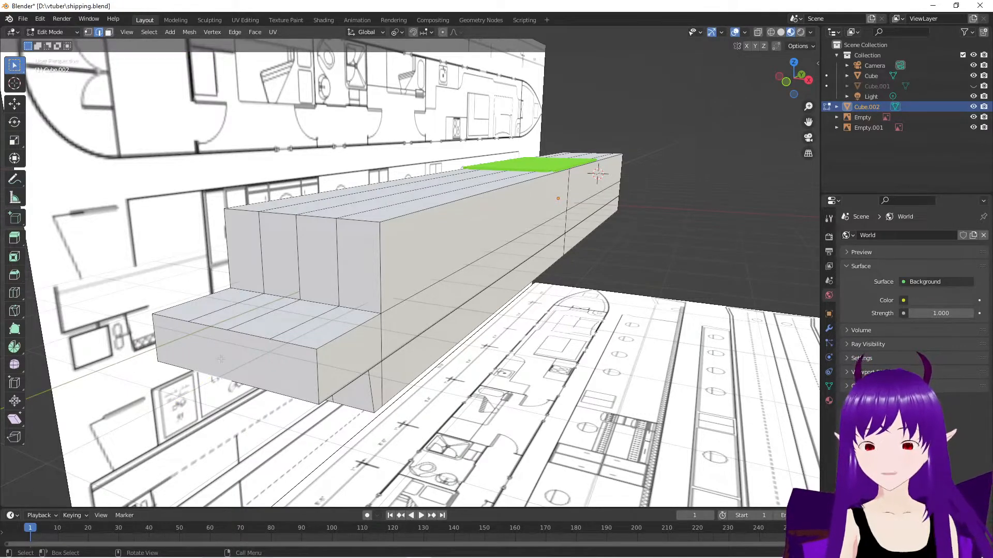
click(109, 32)
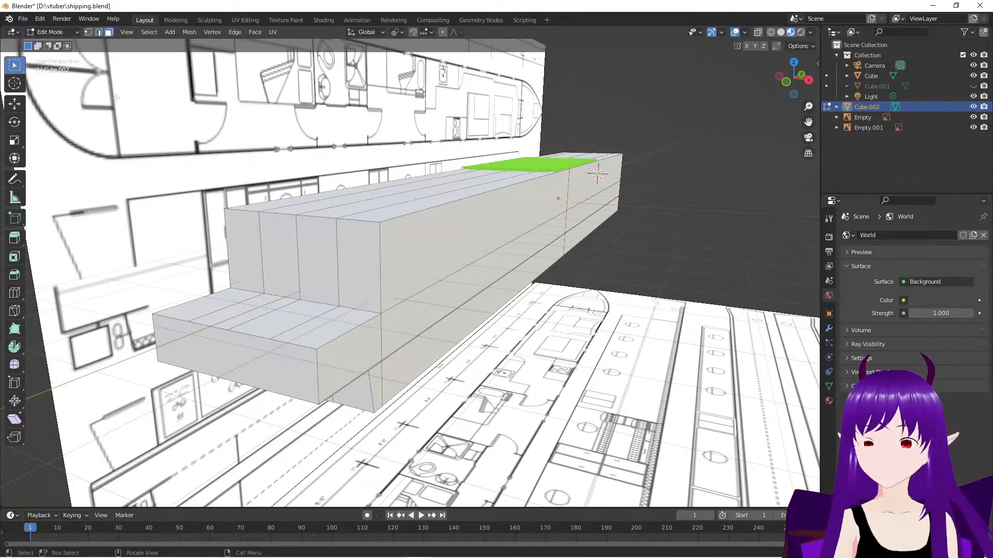
click(246, 347)
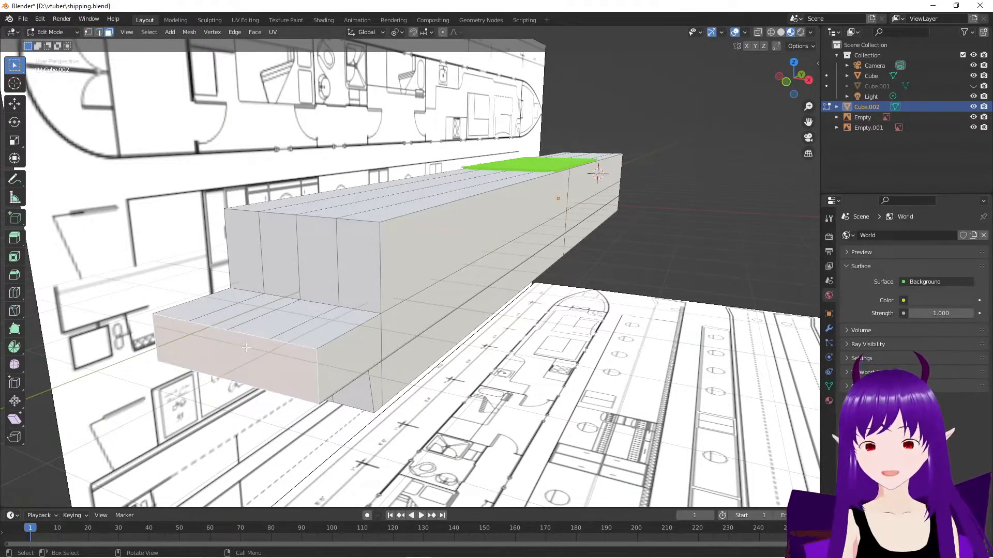
click(13, 276)
drag(181, 381, 149, 383)
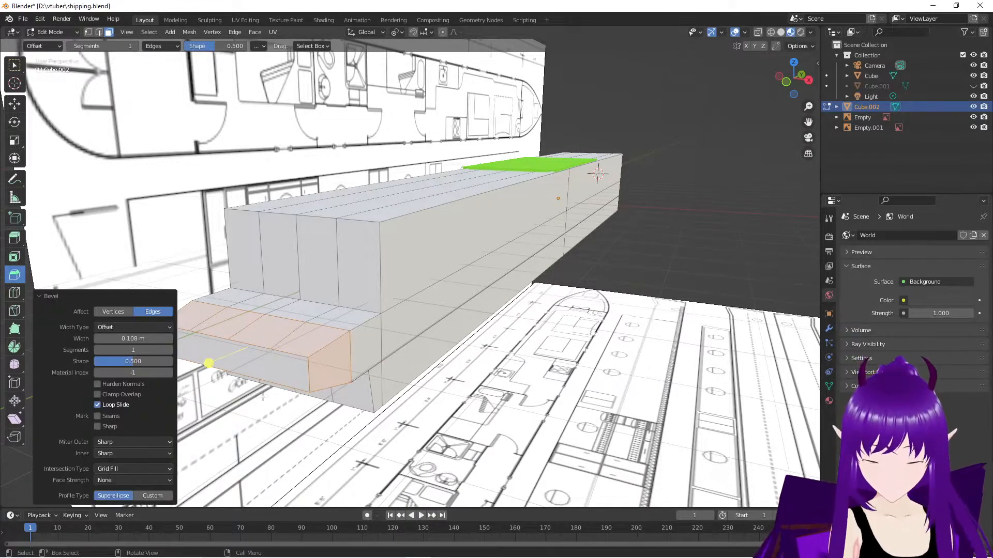
key(ctrl+z)
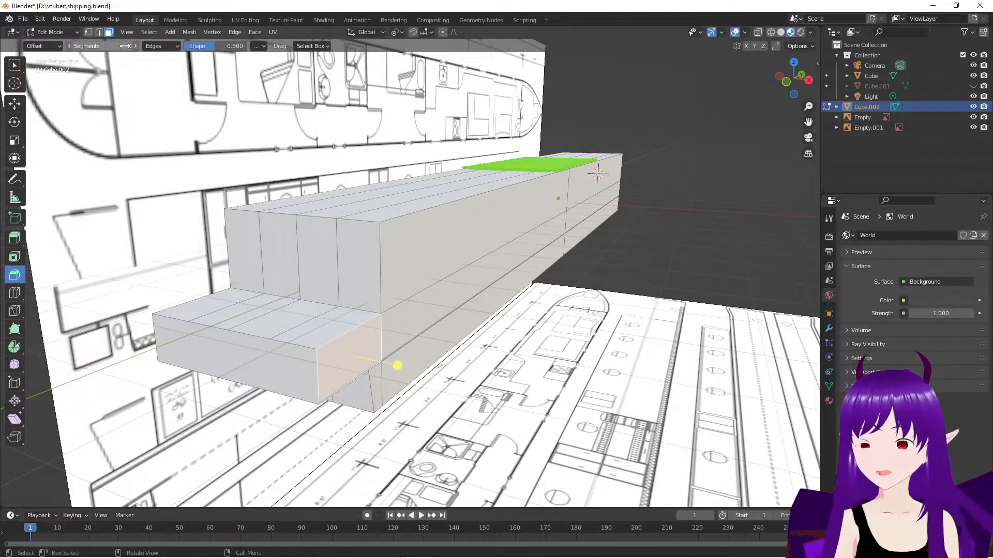
Bevel the two vertical corner edges at the stern deck's end by about 0.24 m
click(99, 33)
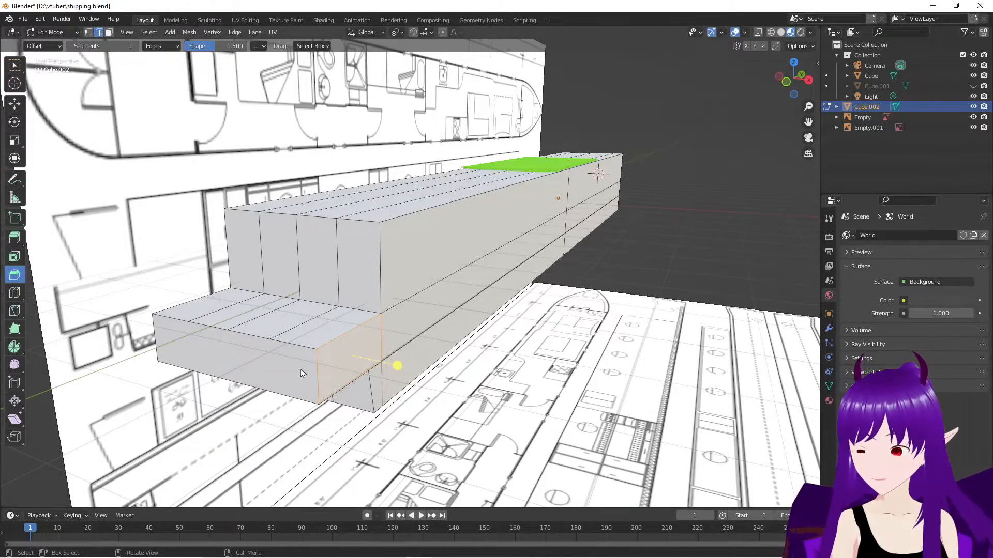
drag(292, 362, 328, 383)
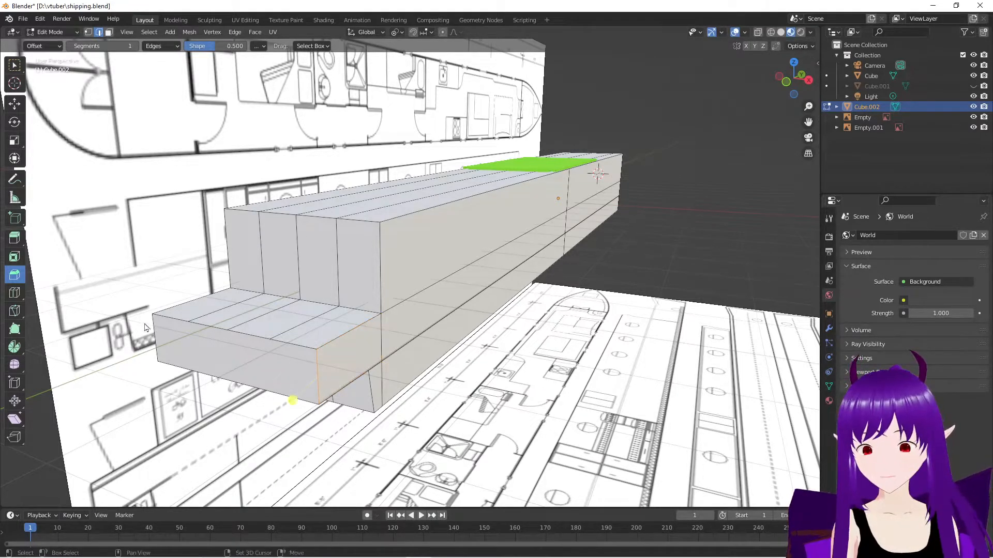
shift+click(163, 343)
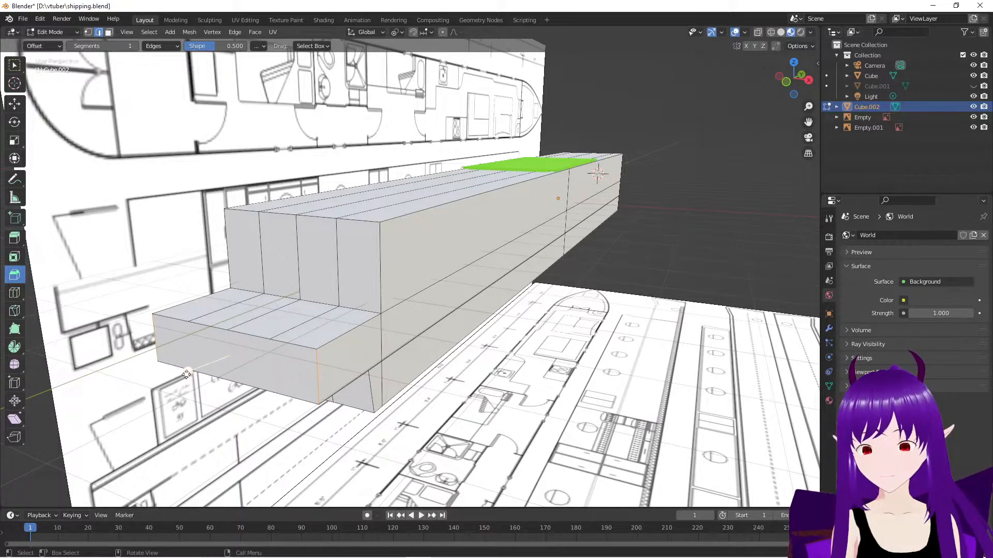
key(ctrl+b)
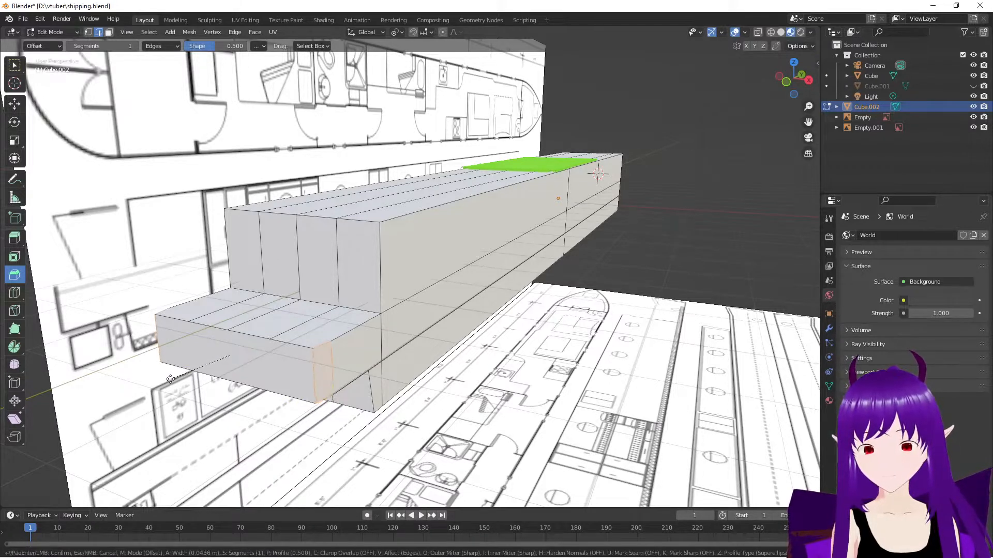
click(120, 406)
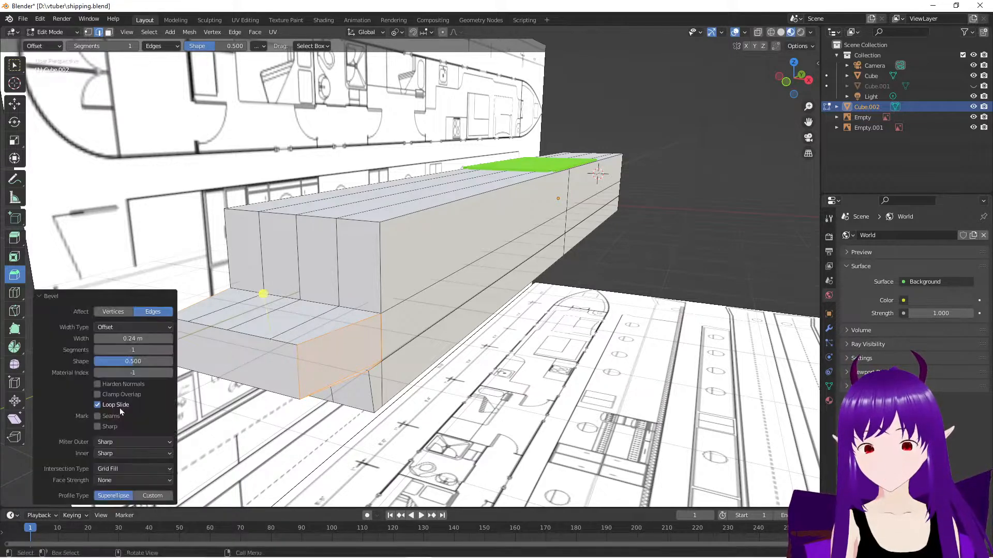
Set the stern corner bevel's width to 0.7 m and its segments to 8
click(121, 298)
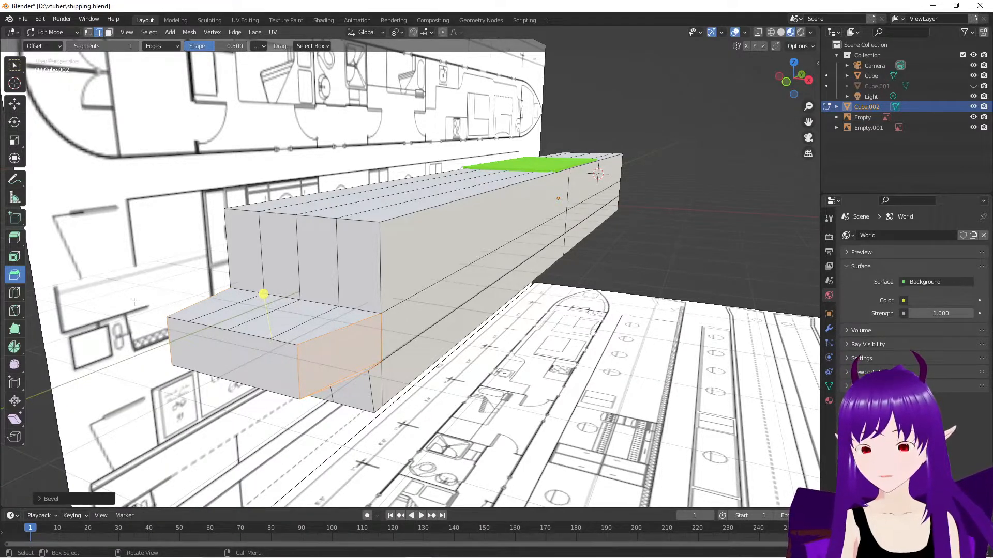
click(39, 498)
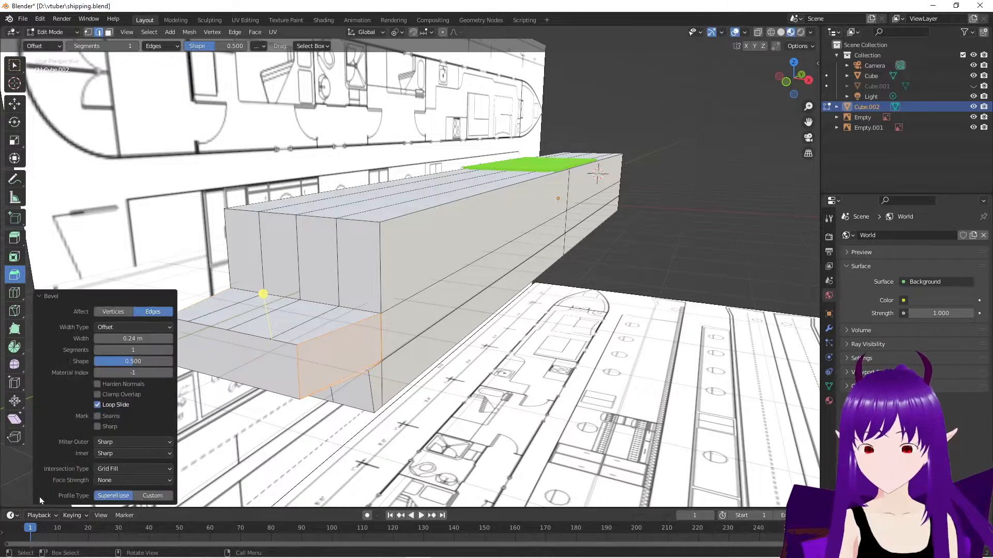
click(167, 339)
click(167, 340)
click(167, 339)
click(167, 339)
click(167, 340)
click(168, 340)
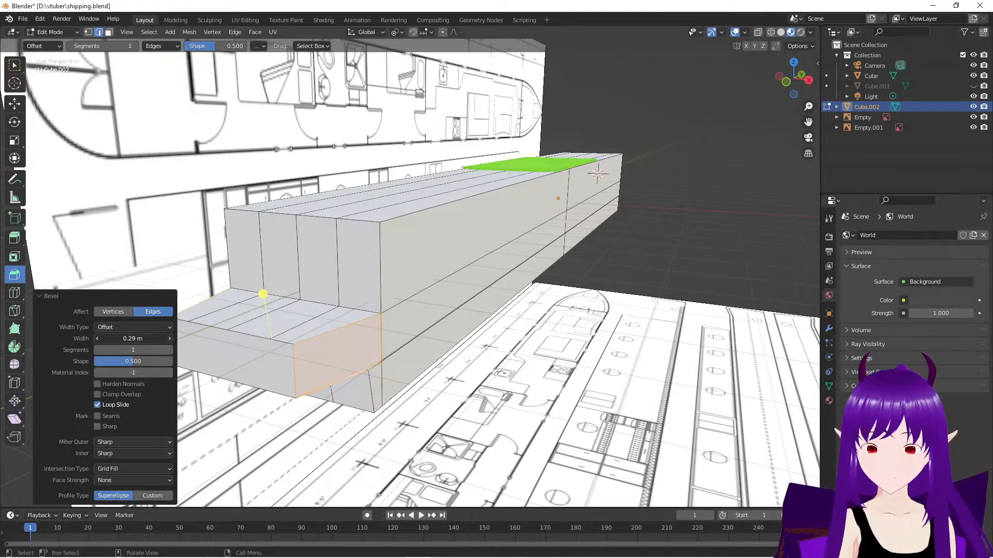
click(167, 340)
click(168, 340)
click(168, 339)
click(167, 339)
click(168, 339)
click(168, 338)
click(168, 339)
click(168, 339)
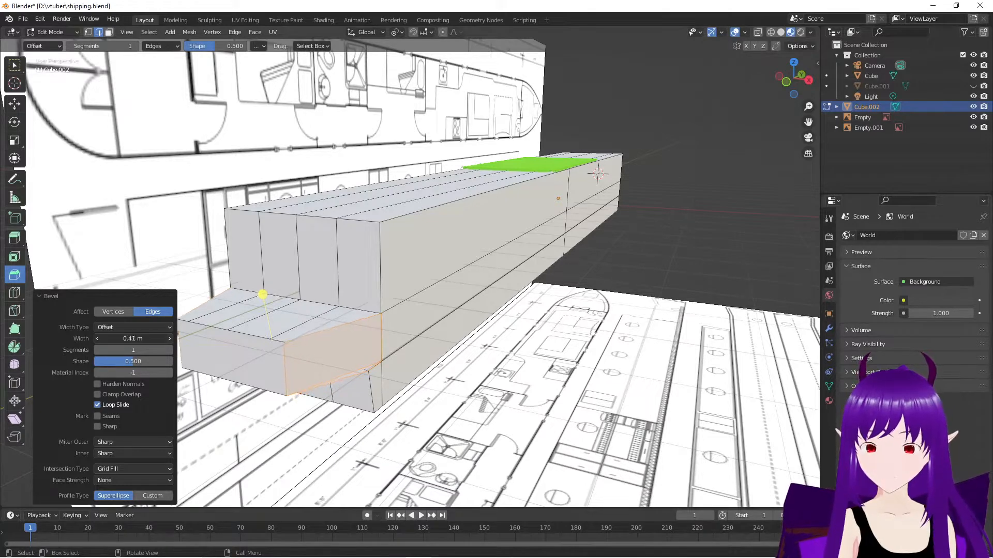
click(168, 339)
click(168, 338)
click(167, 339)
click(167, 339)
click(168, 339)
click(167, 339)
click(168, 339)
click(167, 339)
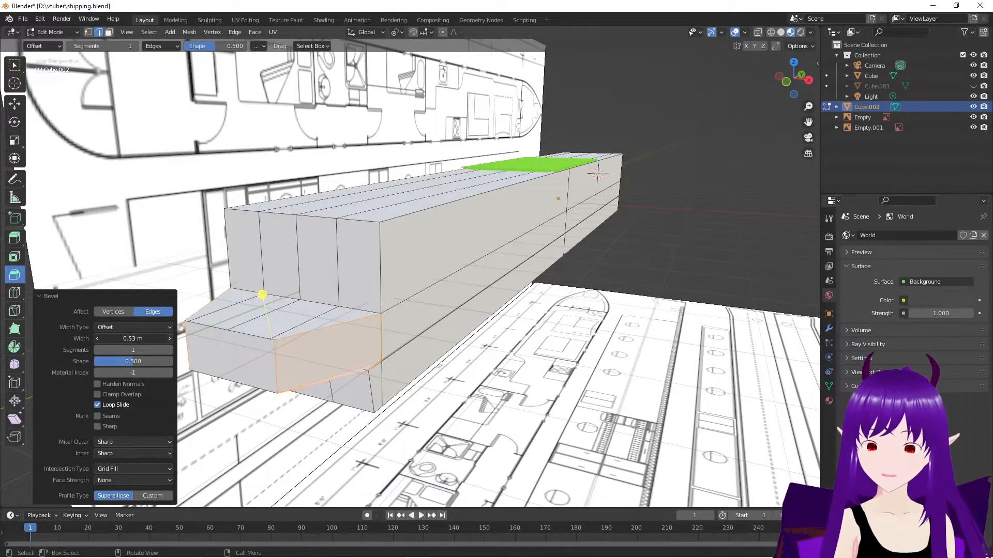
click(167, 339)
click(168, 339)
click(168, 339)
click(169, 339)
click(168, 339)
click(169, 339)
click(168, 339)
click(168, 339)
click(168, 339)
click(168, 338)
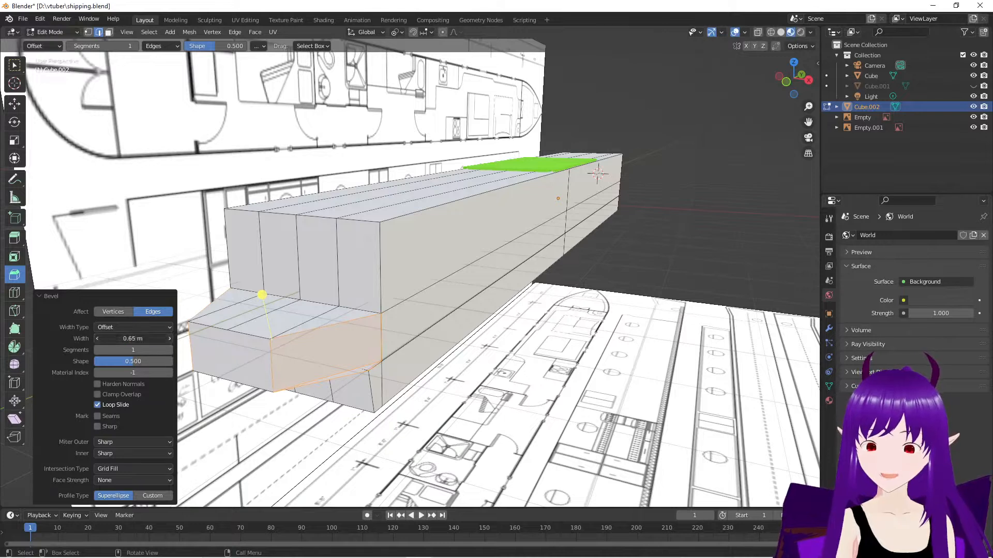
click(169, 338)
click(169, 338)
click(169, 338)
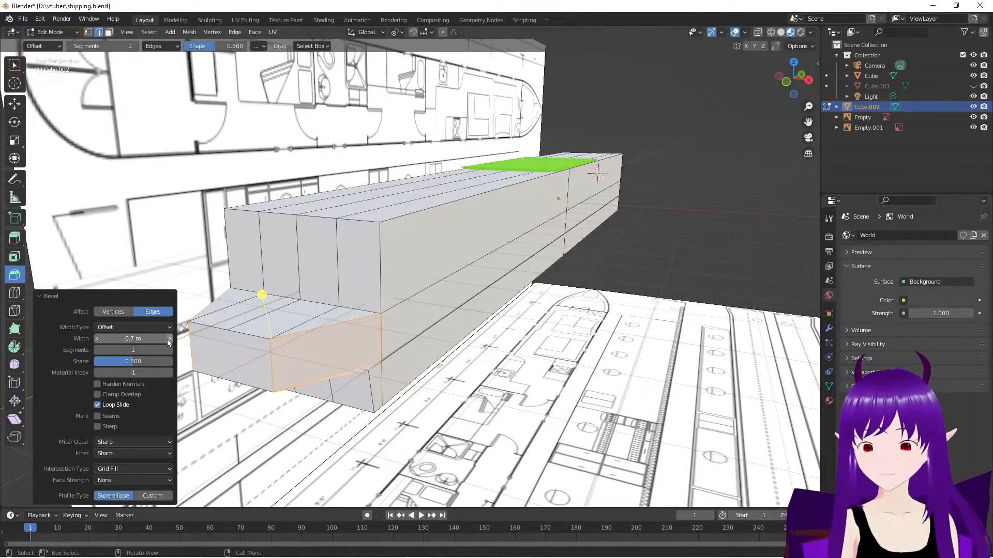
click(149, 347)
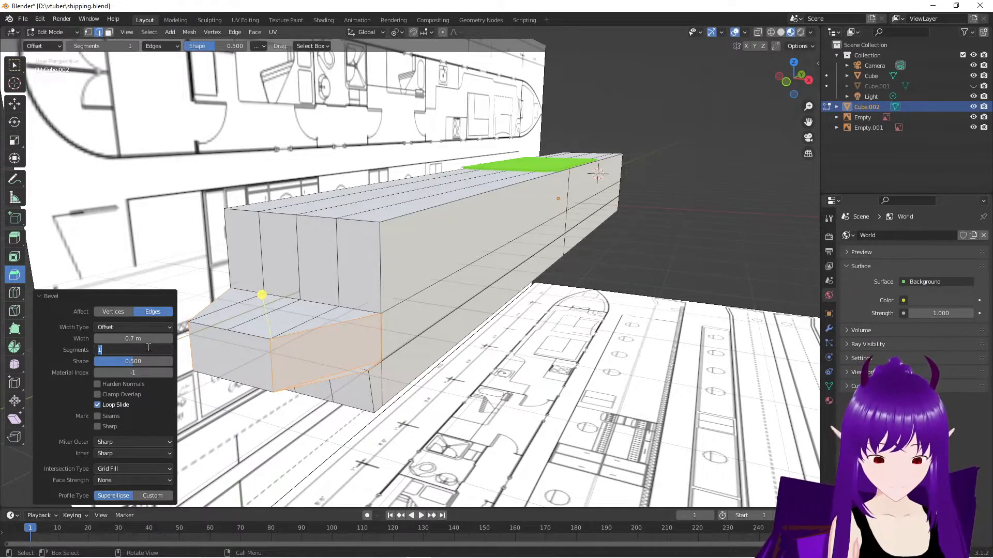
key(Return)
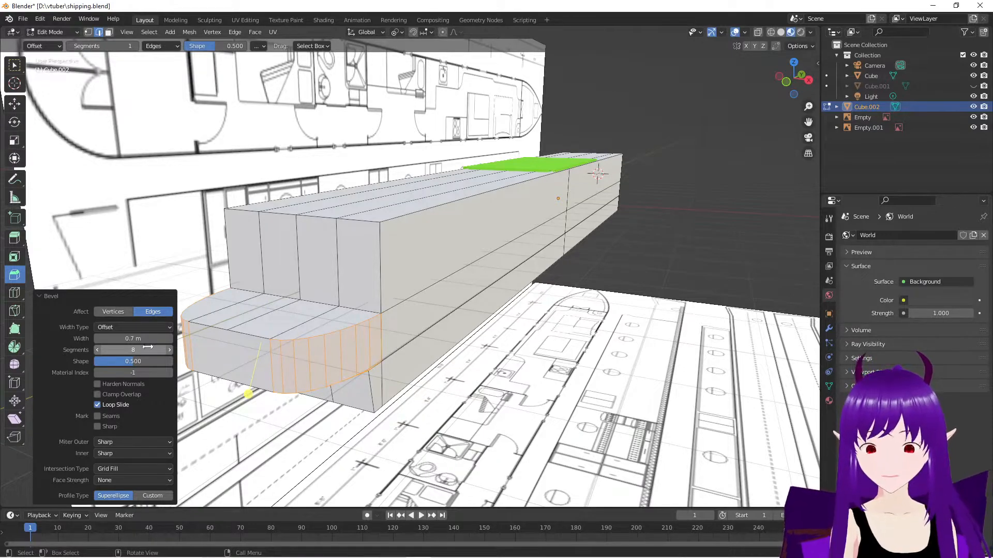
Examine the rounded stern deck from above and from the side against the blueprint plans
middle_drag(290, 393, 327, 409)
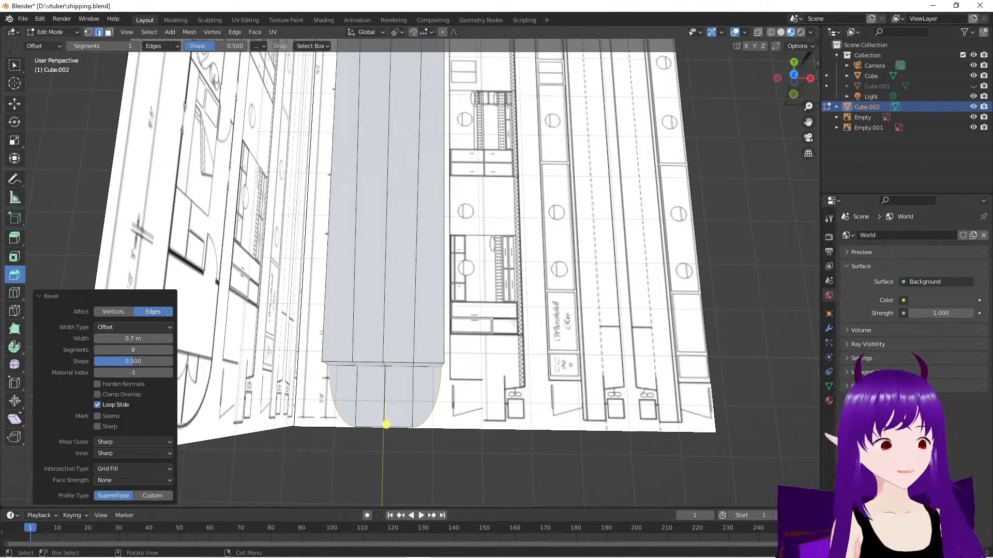
click(795, 78)
scroll(454, 346, down, 2)
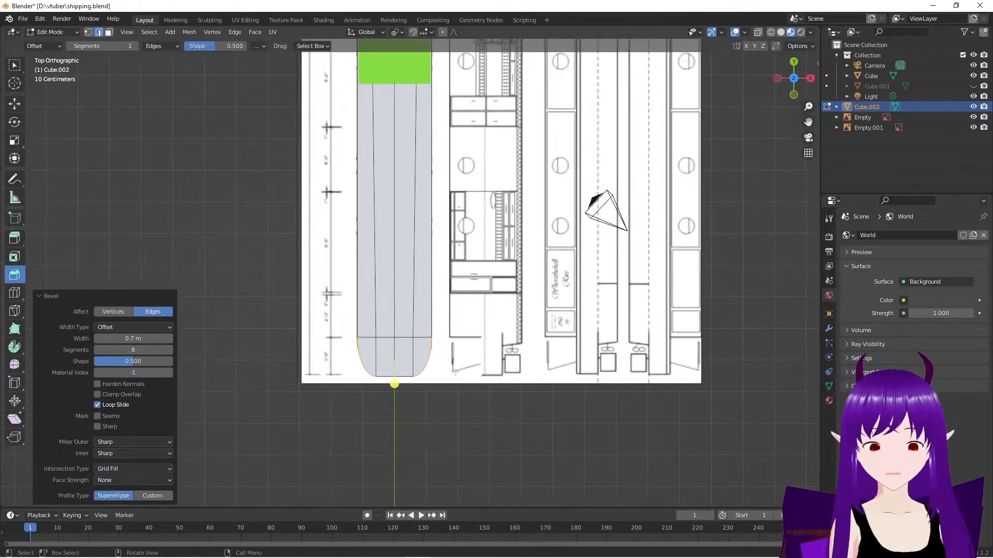
middle_drag(458, 371, 480, 353)
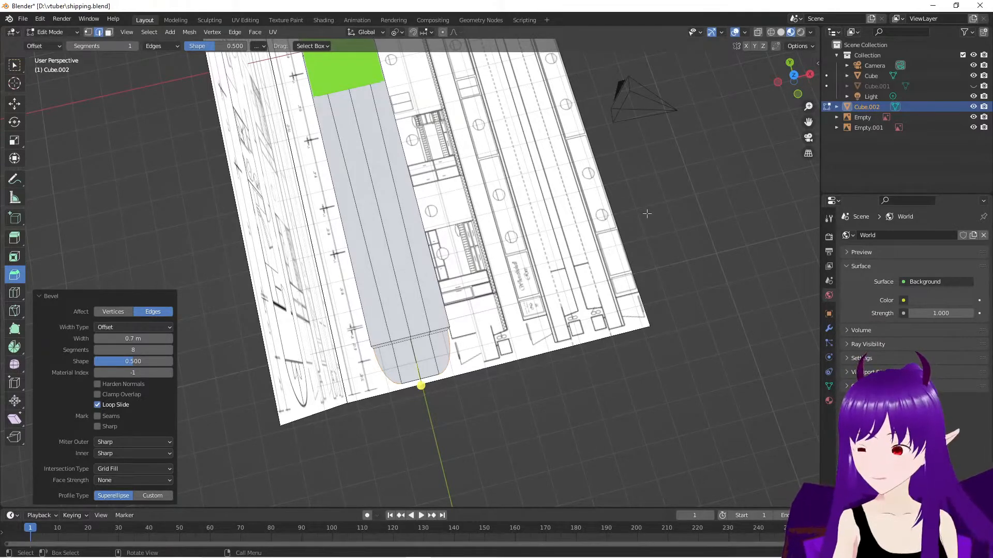
click(793, 76)
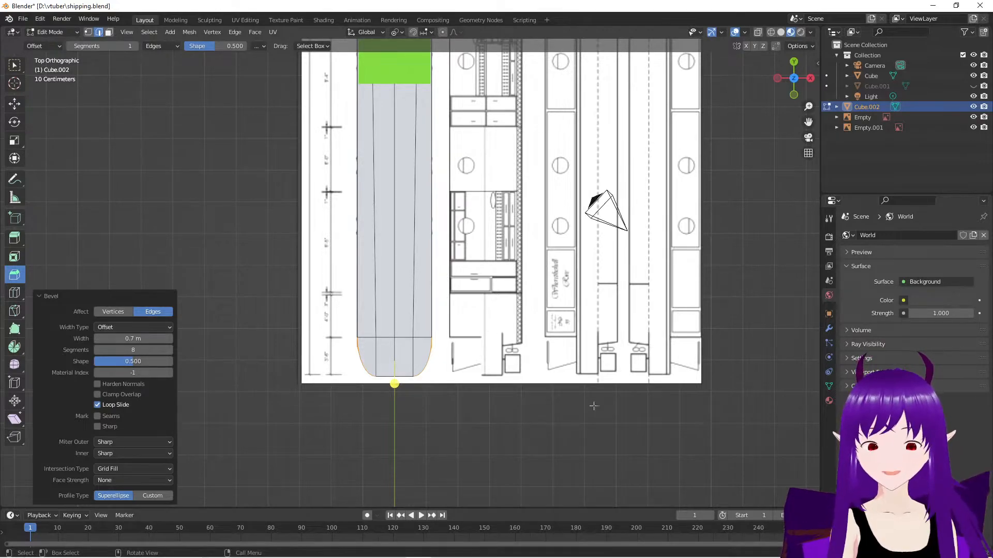
middle_drag(514, 425, 801, 211)
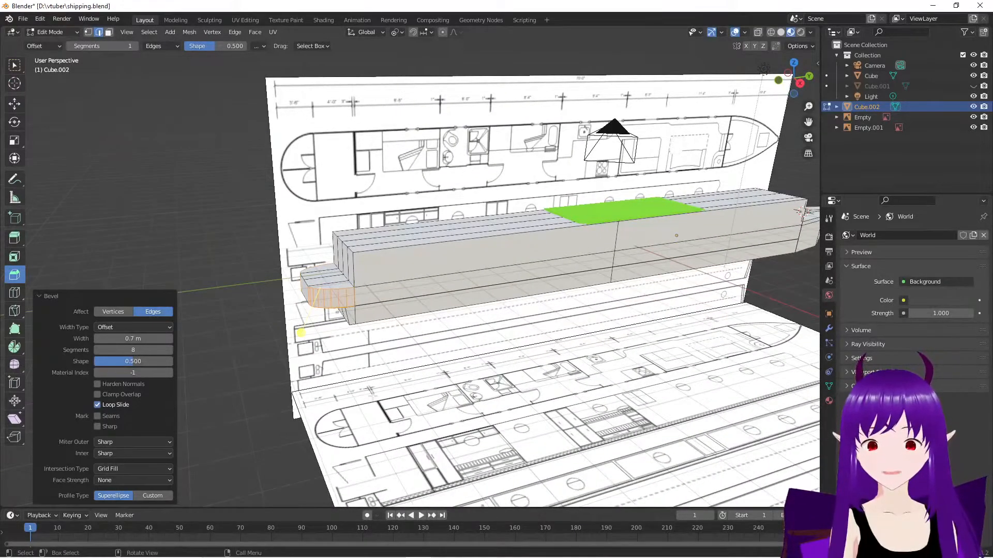
mouse_move(375, 399)
middle_down()
mouse_move(377, 357)
mouse_move(379, 386)
middle_up()
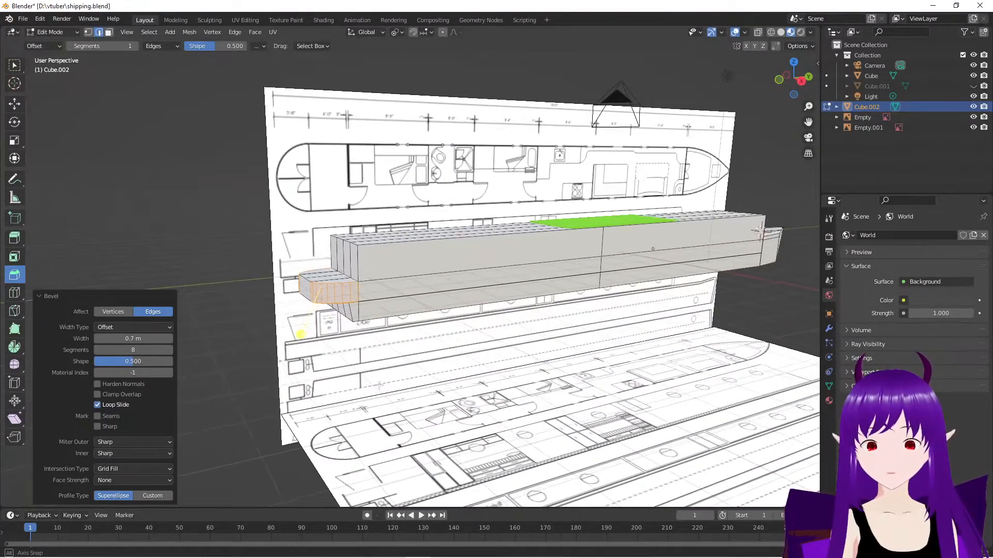
scroll(378, 385, up, 3)
middle_drag(321, 398, 303, 389)
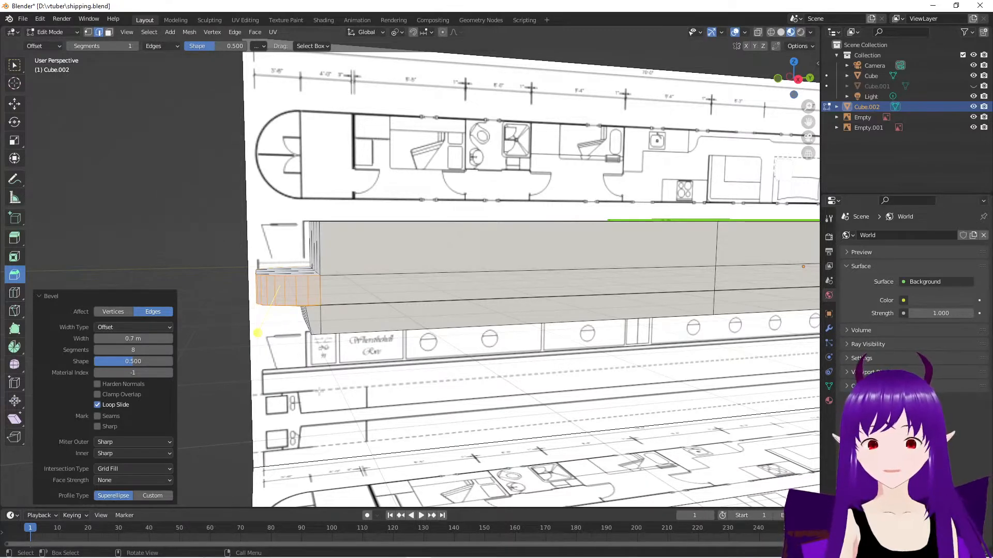
middle_drag(371, 369, 391, 383)
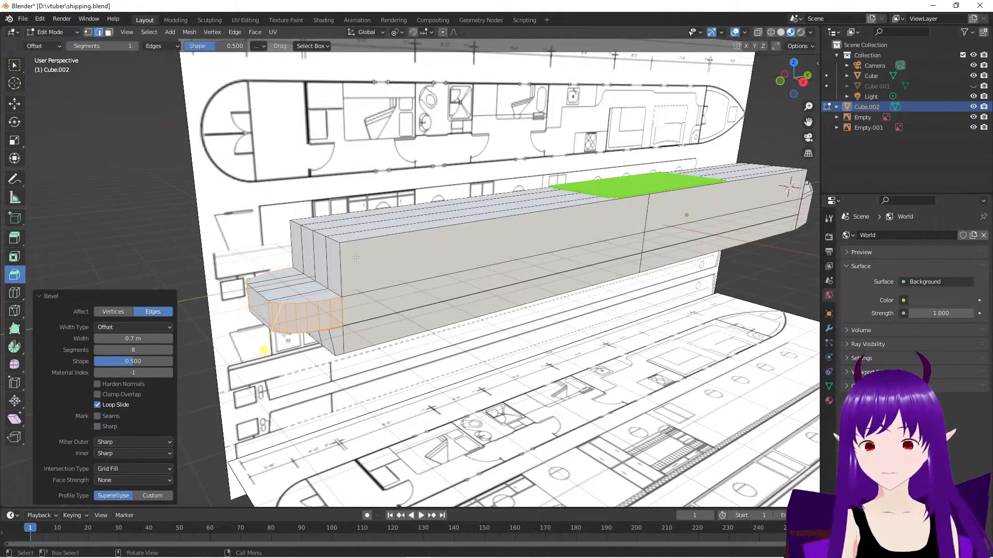
Clear the selection and try picking the long upper cabin side's face, the face below it, and the edge between them
key(alt+a)
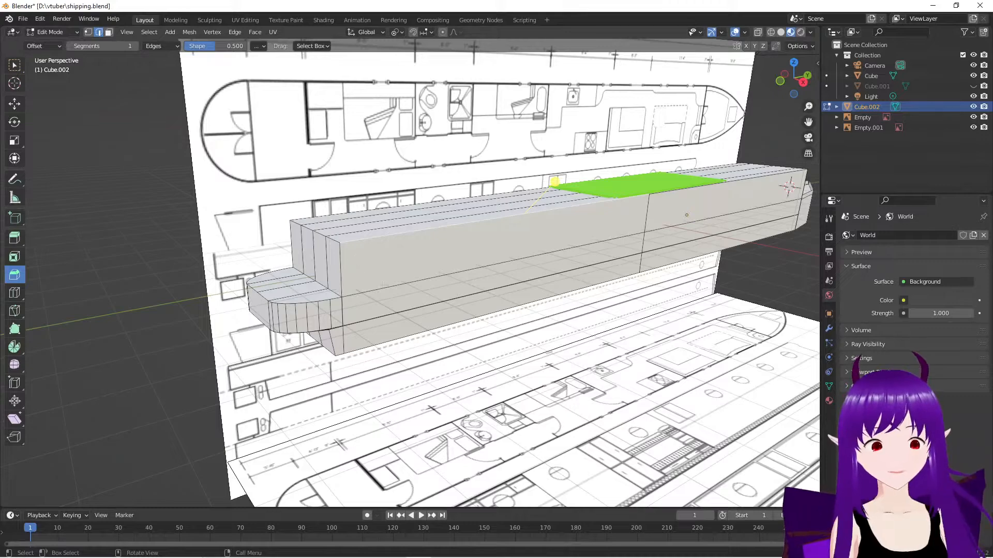
middle_drag(461, 366, 245, 111)
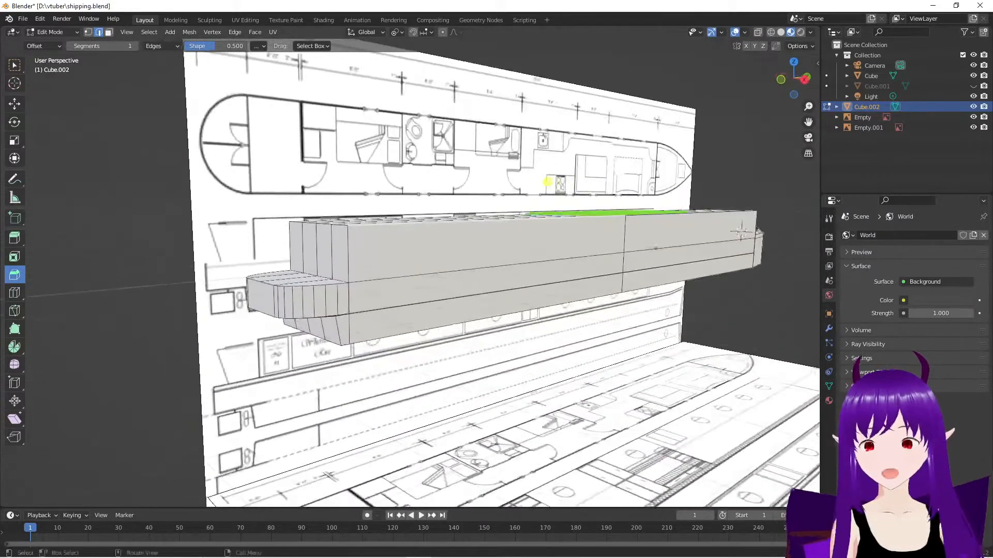
click(108, 32)
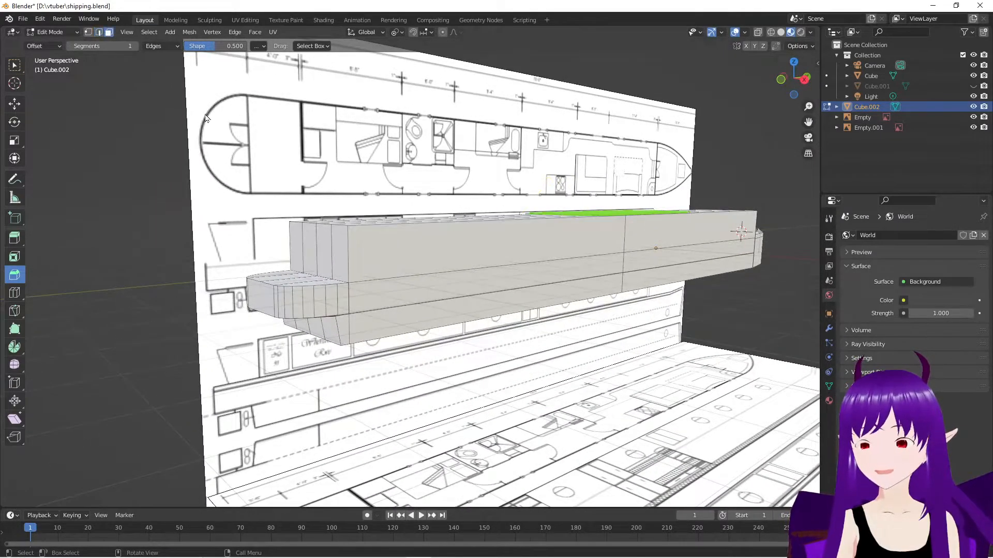
click(379, 253)
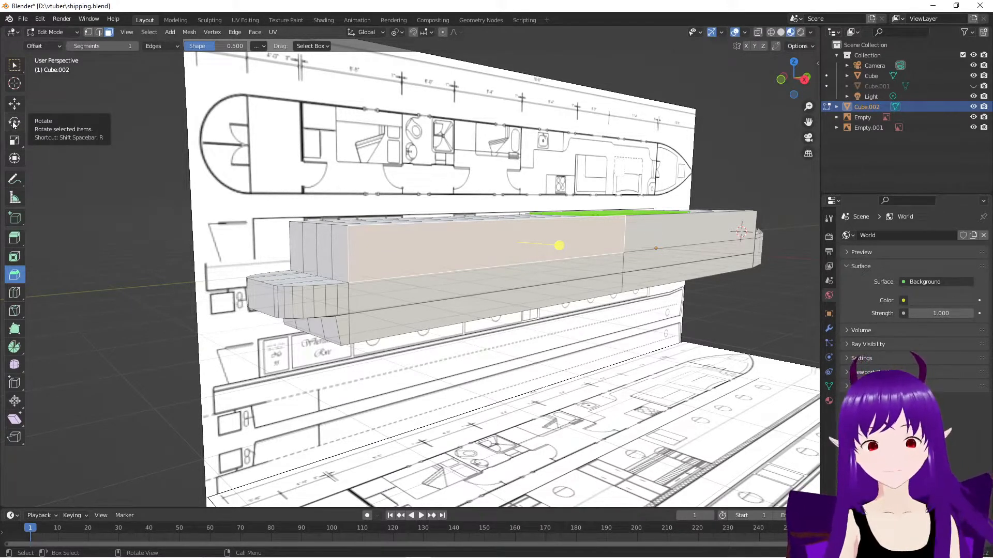
click(15, 65)
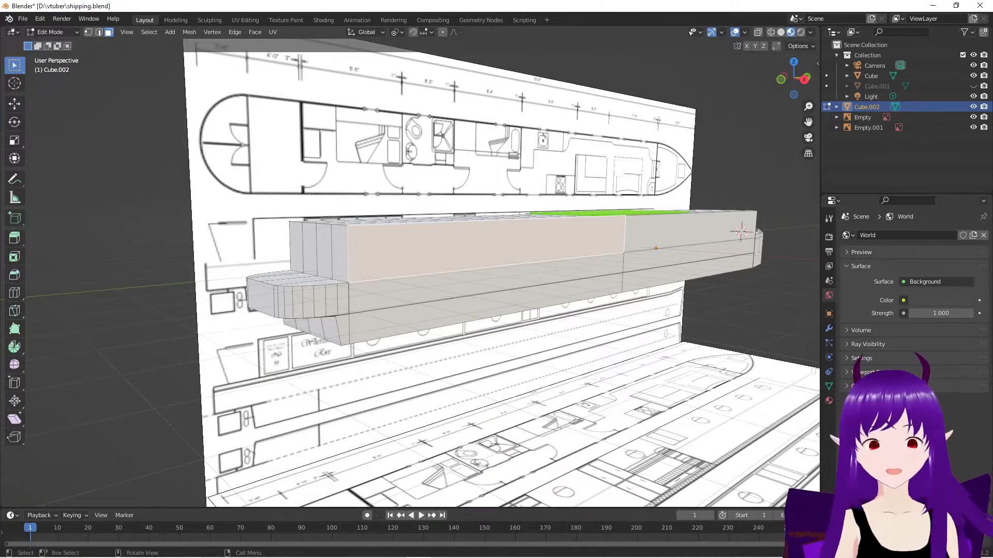
click(468, 273)
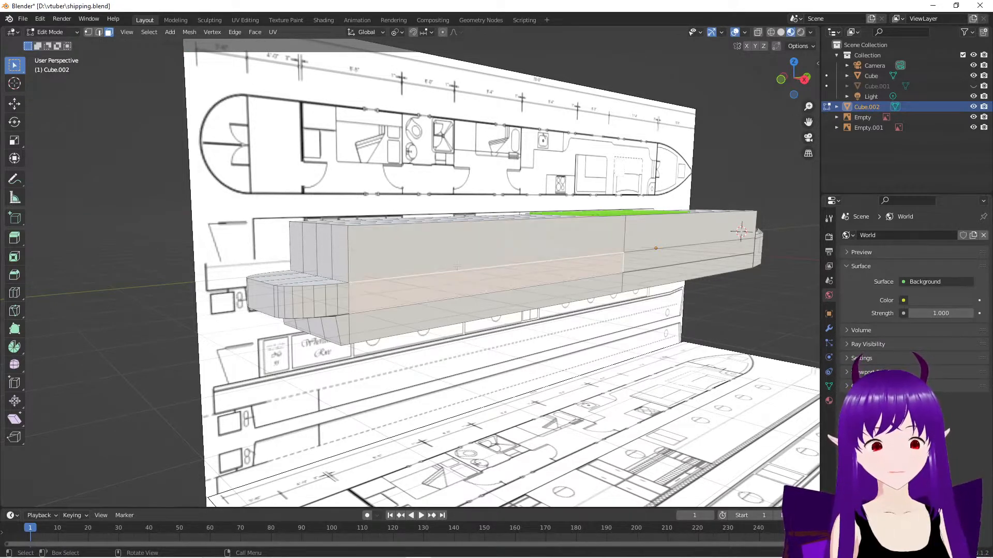
click(99, 33)
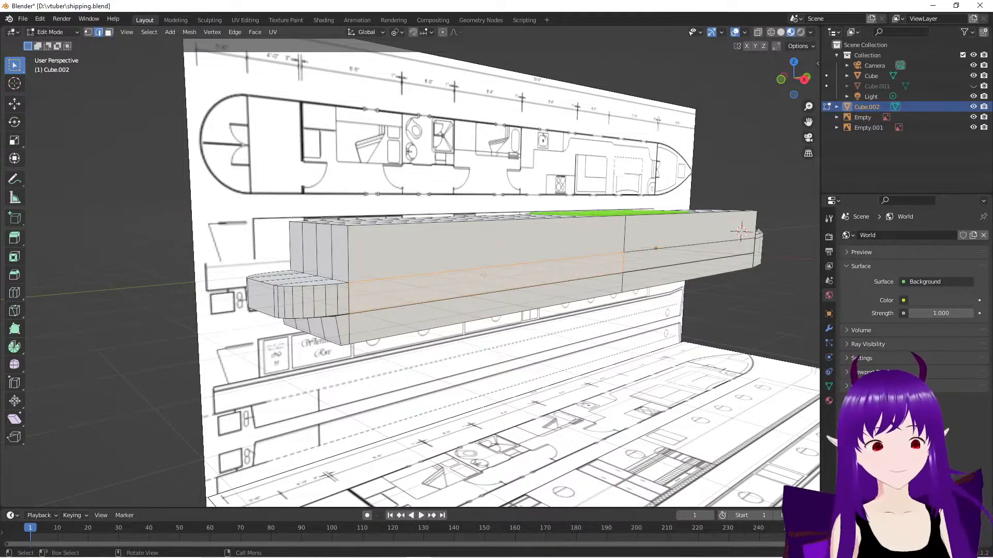
middle_drag(403, 304, 444, 328)
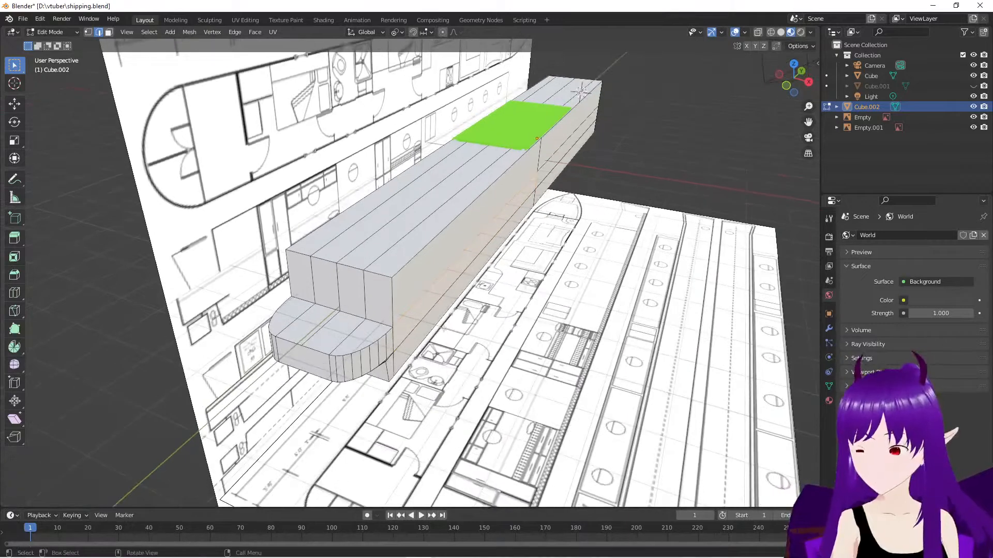
scroll(438, 329, up, 5)
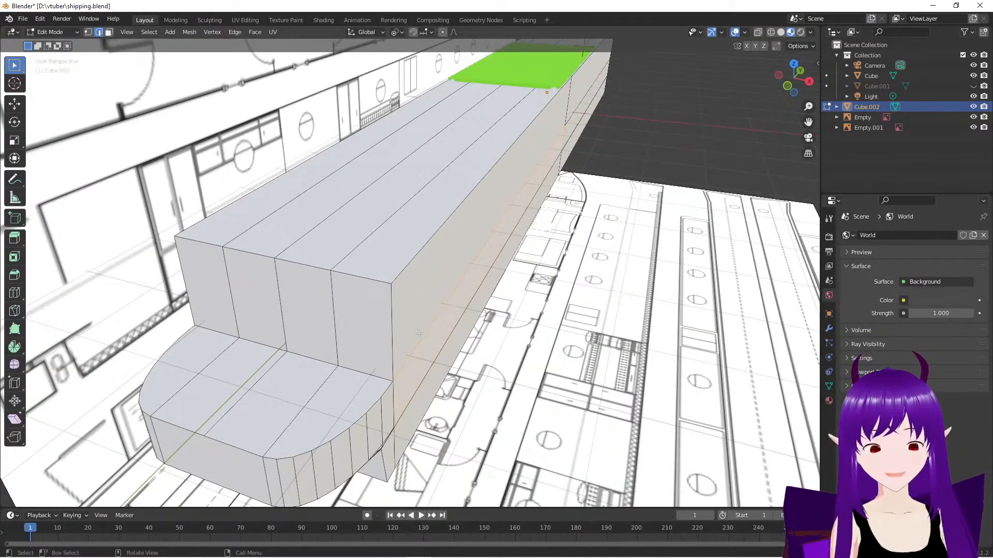
middle_drag(554, 383, 417, 206)
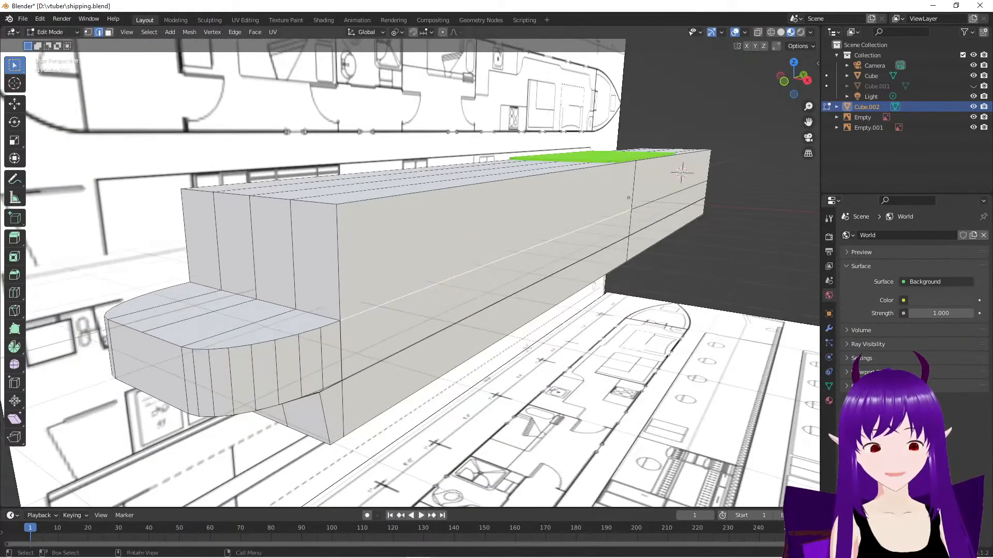
click(428, 228)
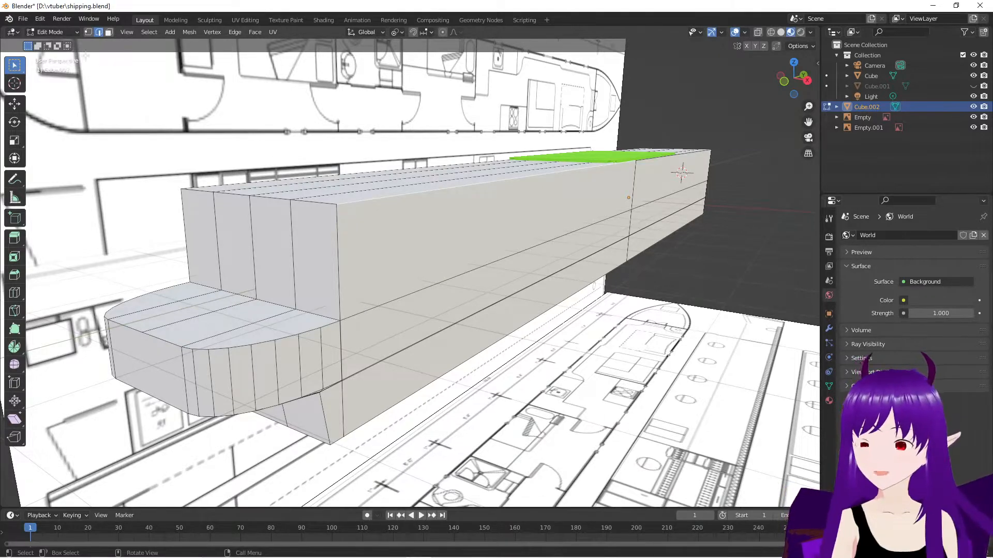
click(109, 32)
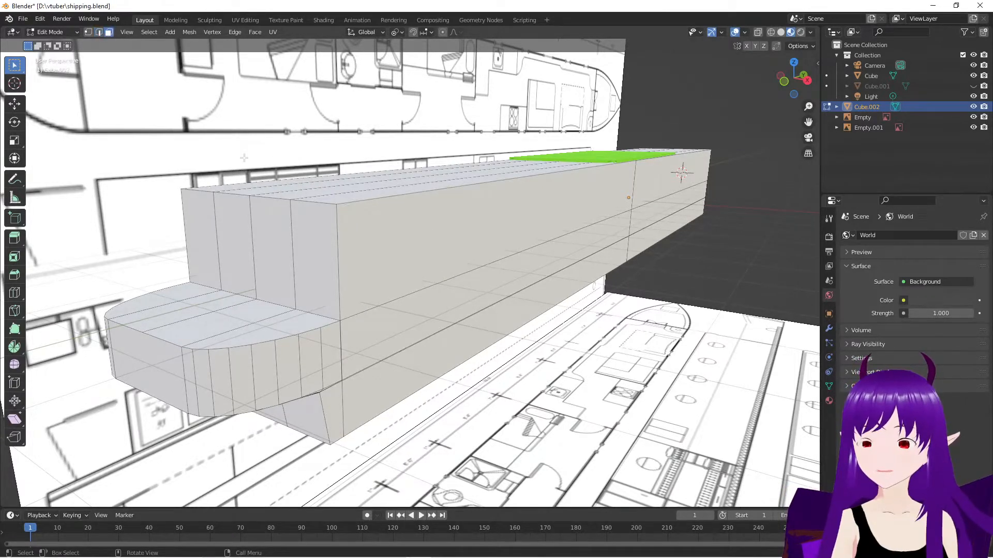
Snap the 3D cursor to the center of the long upper cabin side face
click(401, 236)
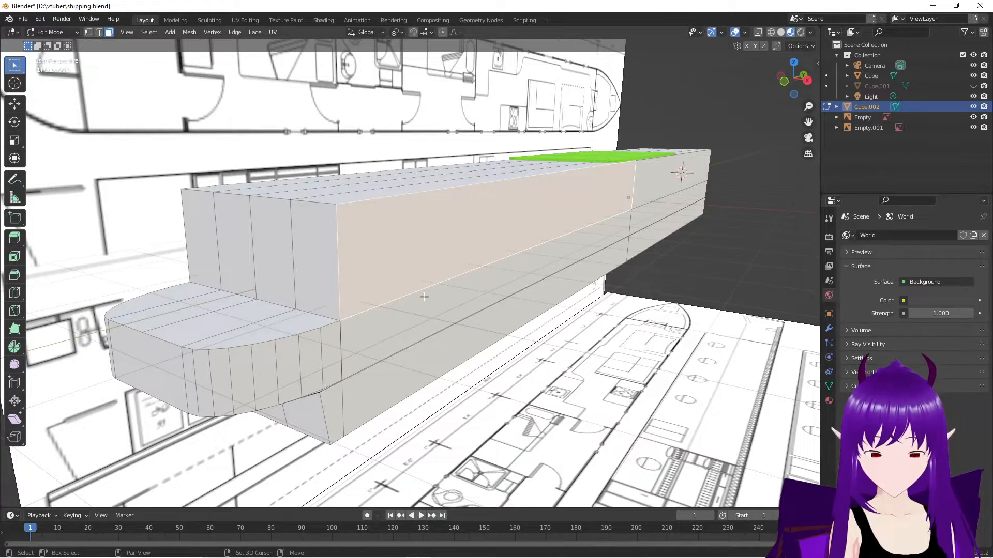
key(shift+s)
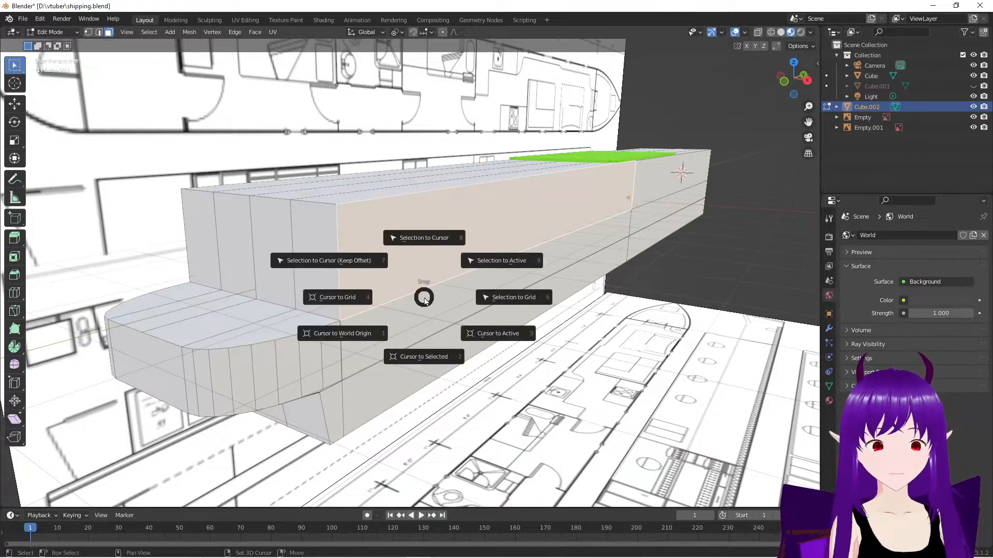
click(426, 358)
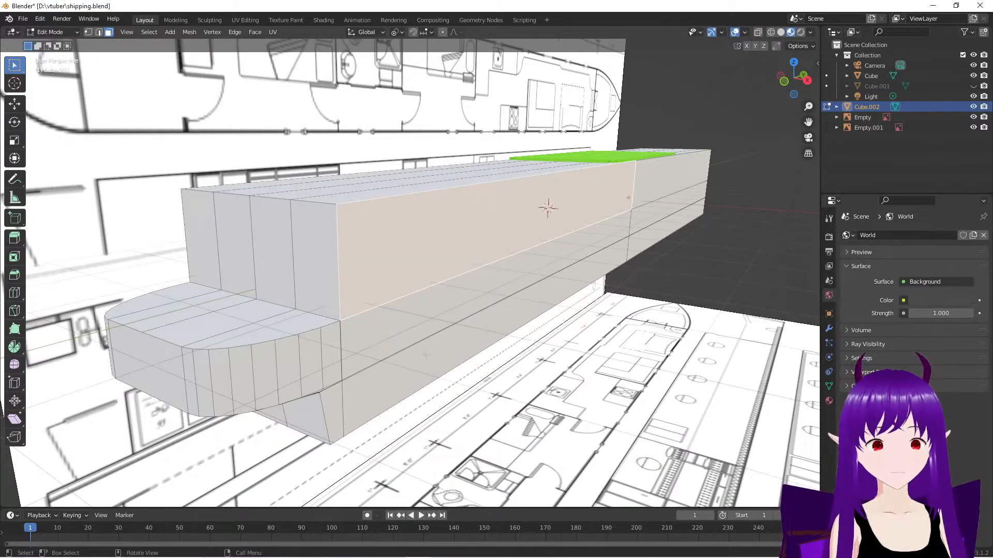
Snap the 3D cursor to the lower edge of the long upper cabin side
click(497, 262)
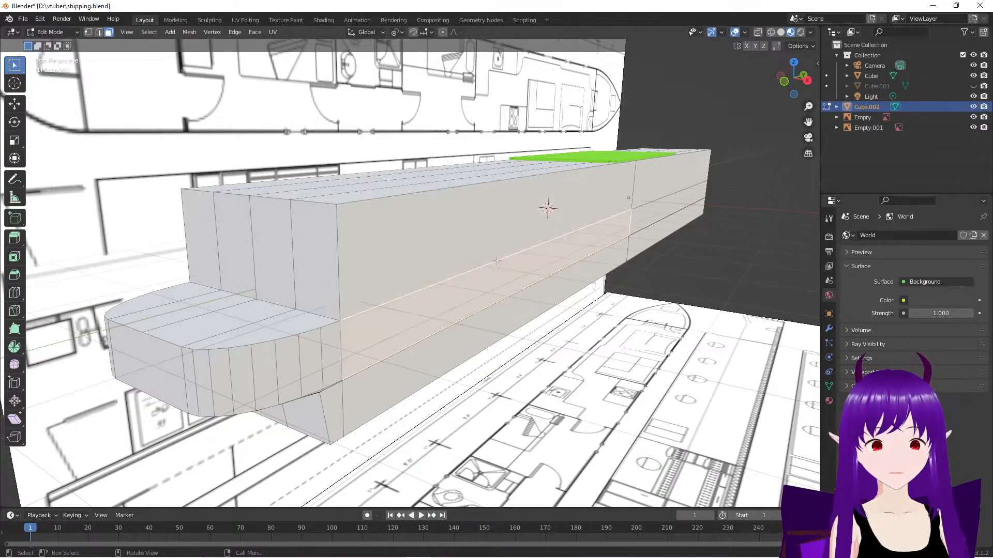
click(98, 32)
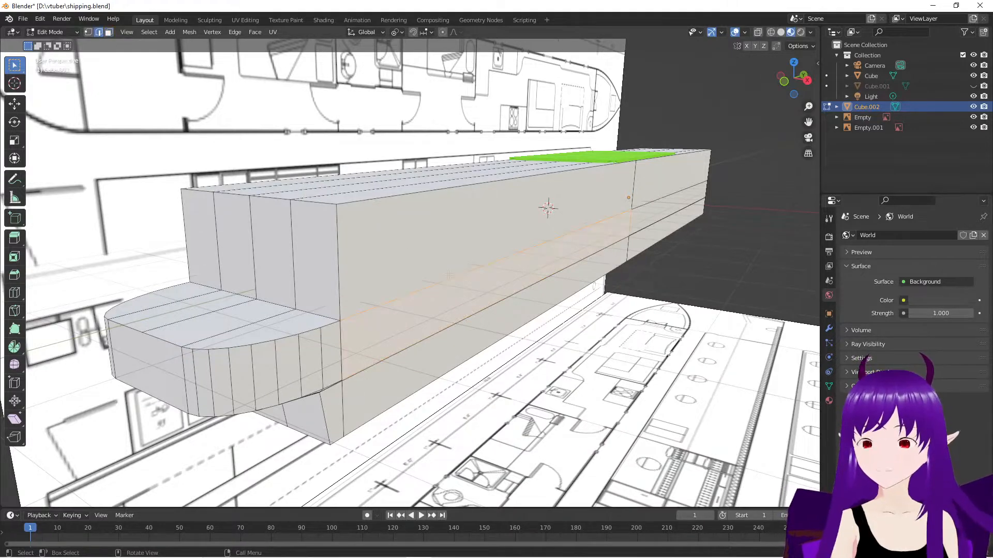
click(482, 267)
key(shift+s)
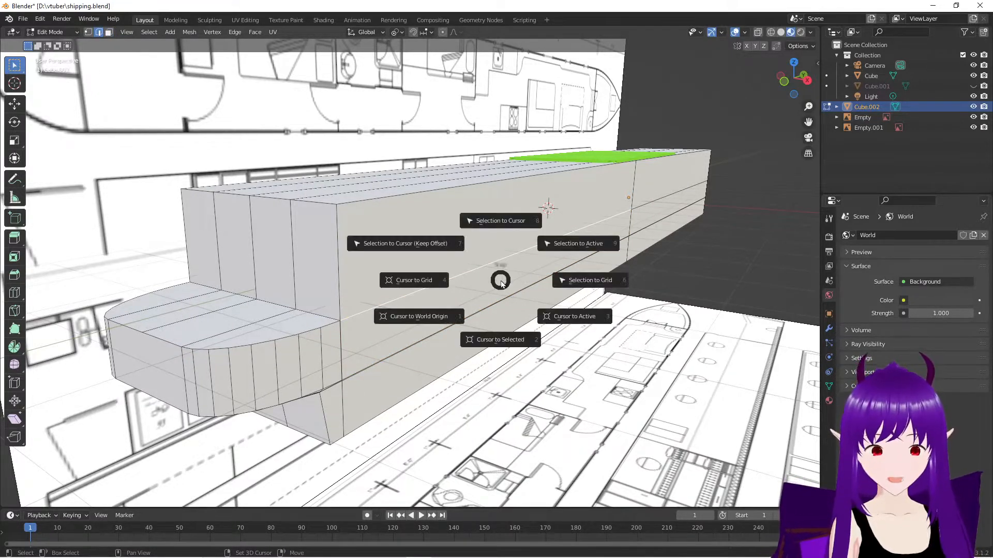
click(500, 333)
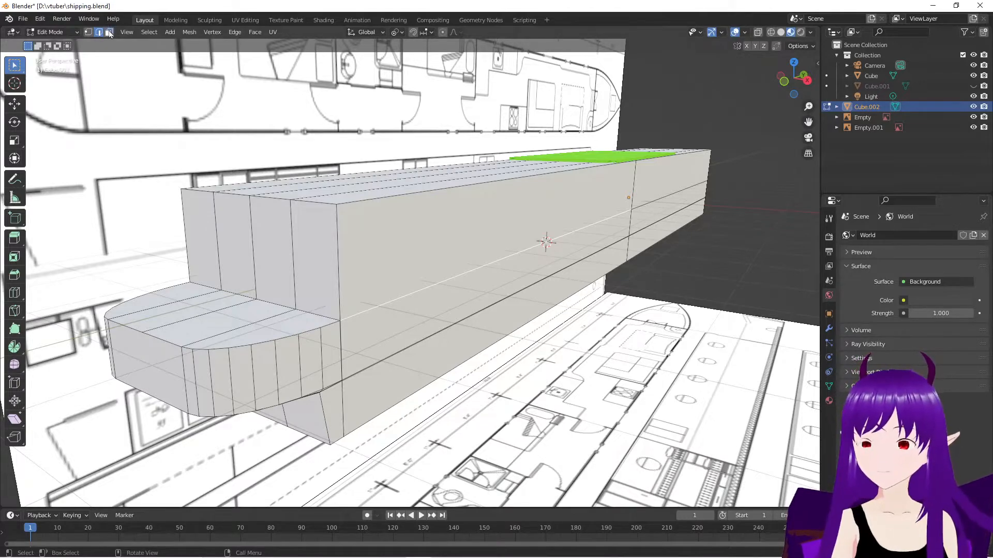
Select the long upper cabin side face and try rotating it about the Y axis around its own center
key(3)
click(451, 229)
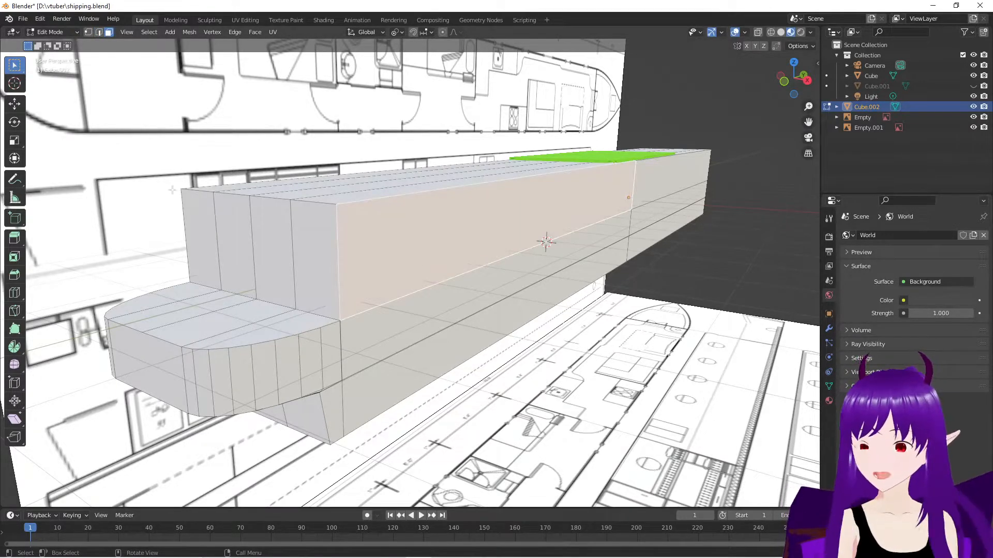
click(16, 122)
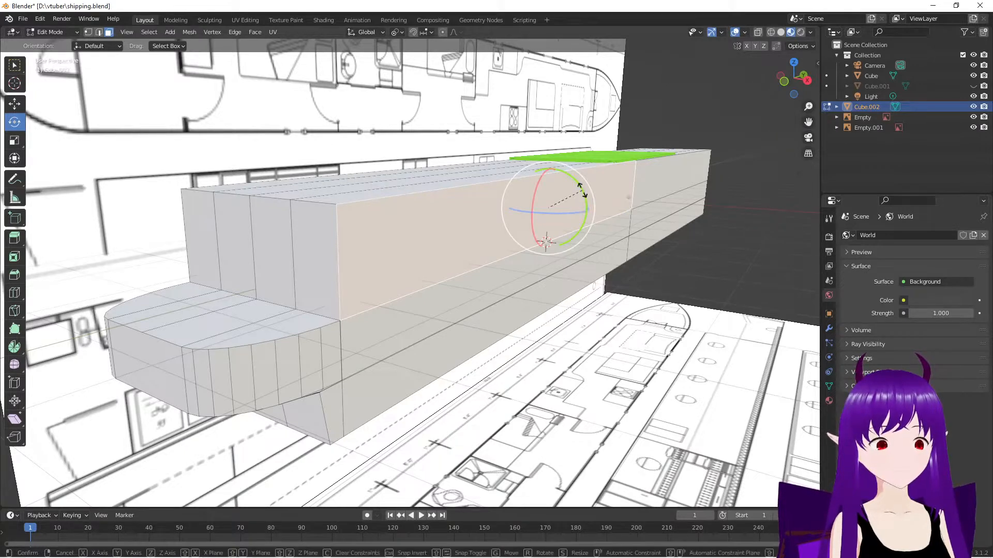
drag(583, 192, 579, 188)
mouse_move(538, 346)
middle_down()
mouse_move(564, 343)
mouse_move(528, 349)
middle_up()
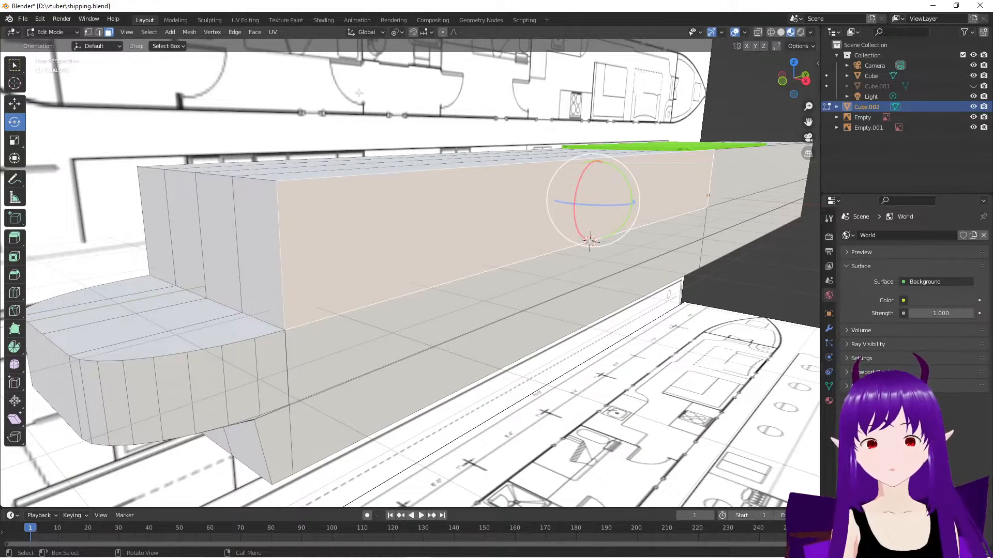
Set the transform pivot point to 3D Cursor and tilt the long upper cabin side inward by -1.54° about the global Y axis
click(402, 34)
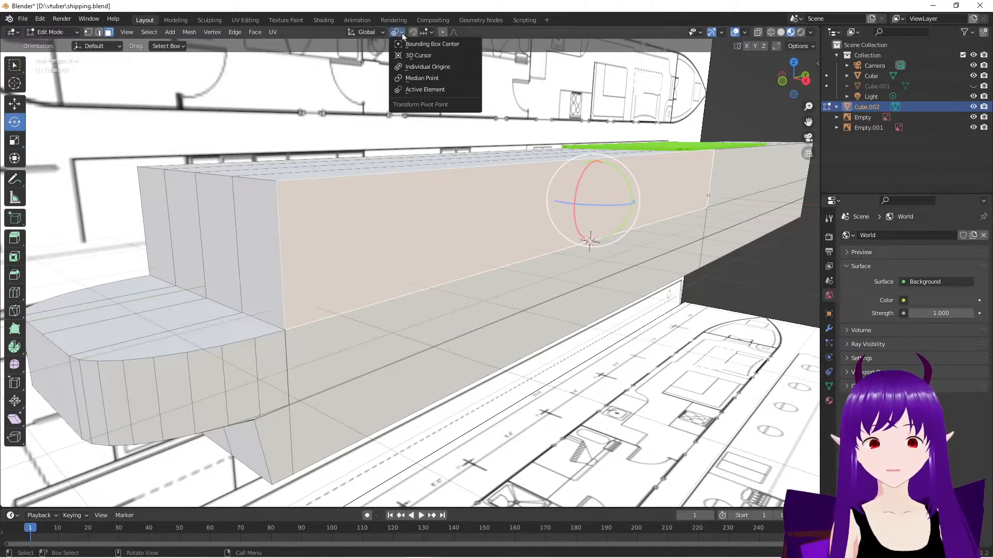
click(427, 56)
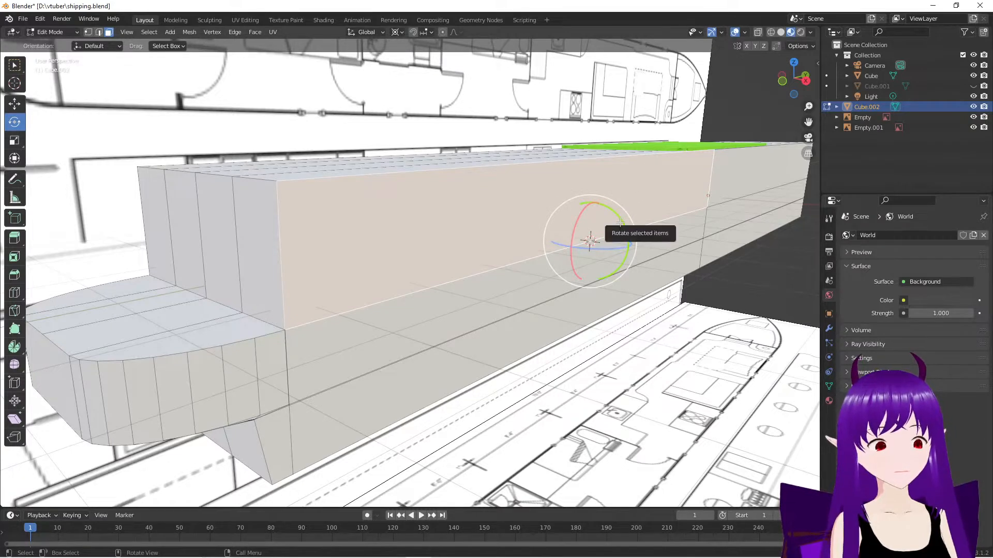
drag(620, 222, 618, 219)
key(ctrl+z)
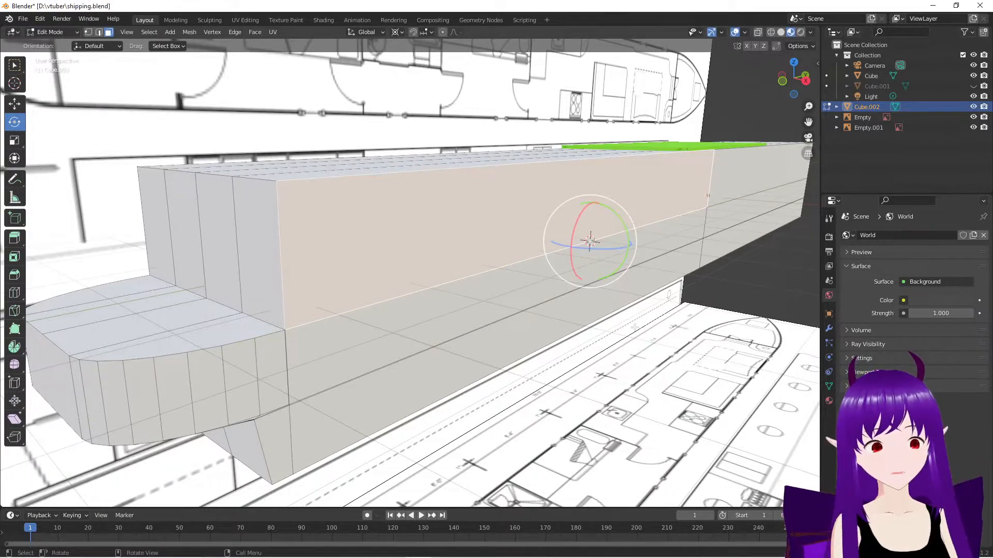
middle_drag(635, 328, 569, 295)
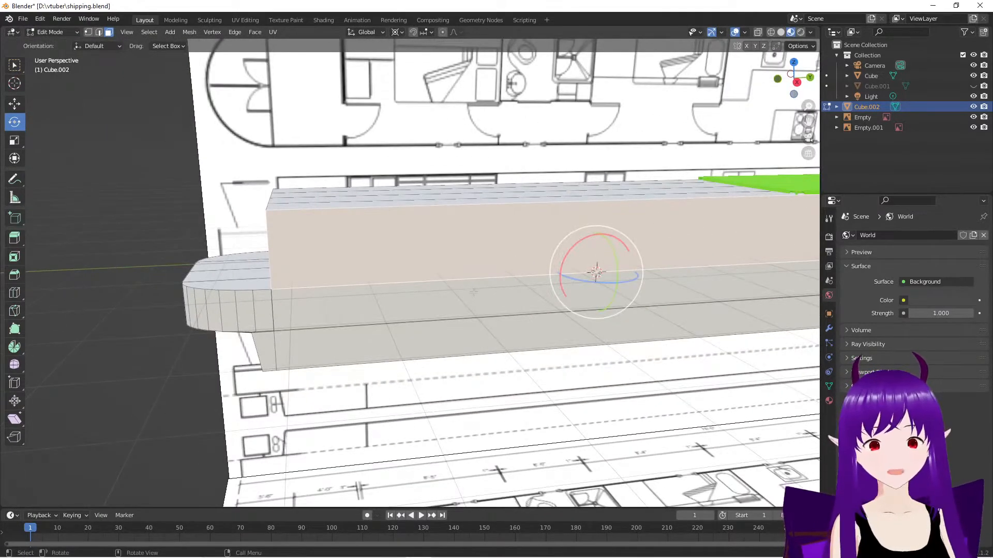
middle_drag(474, 291, 578, 261)
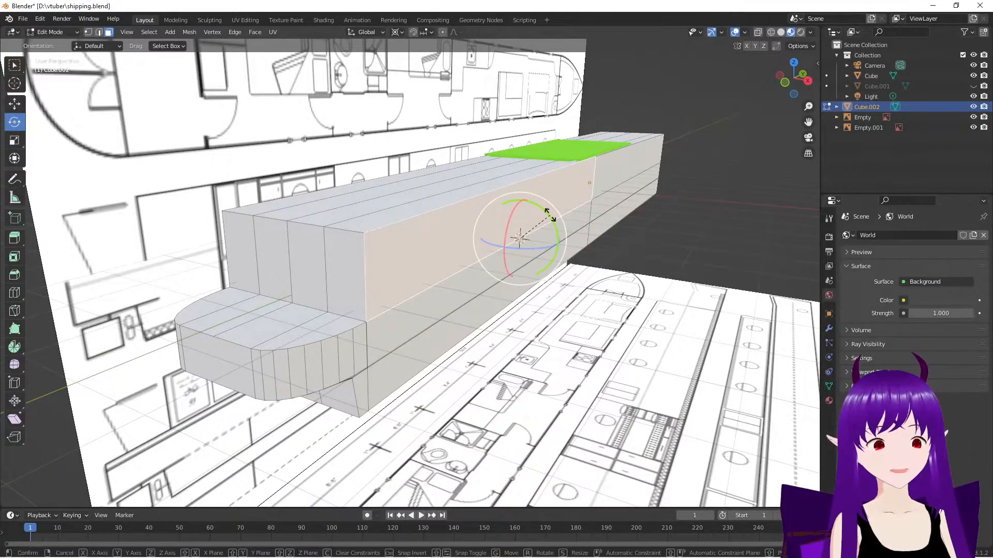
drag(549, 217, 552, 212)
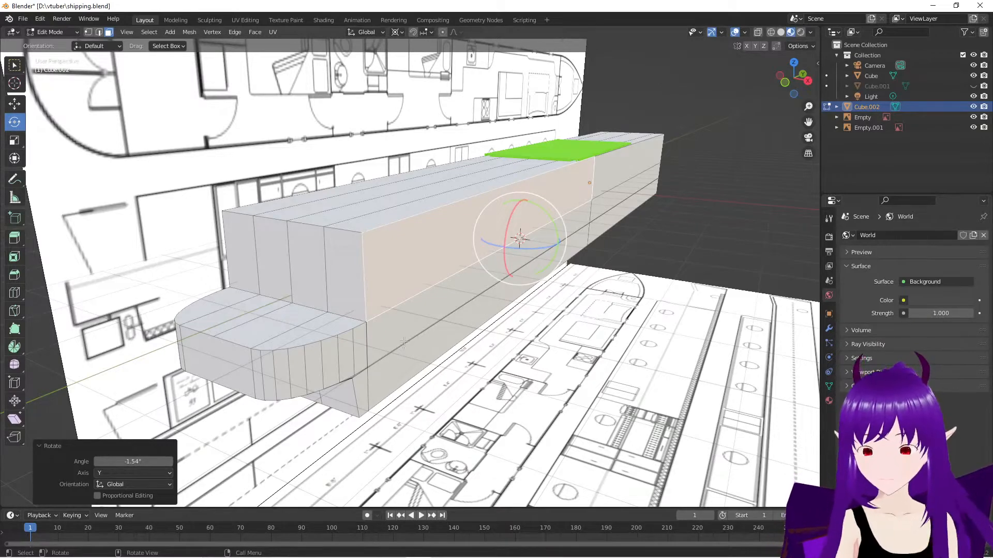
Snap the 3D cursor to the lower edge of the long upper cabin side on the opposite side of the boat
middle_drag(404, 342, 303, 233)
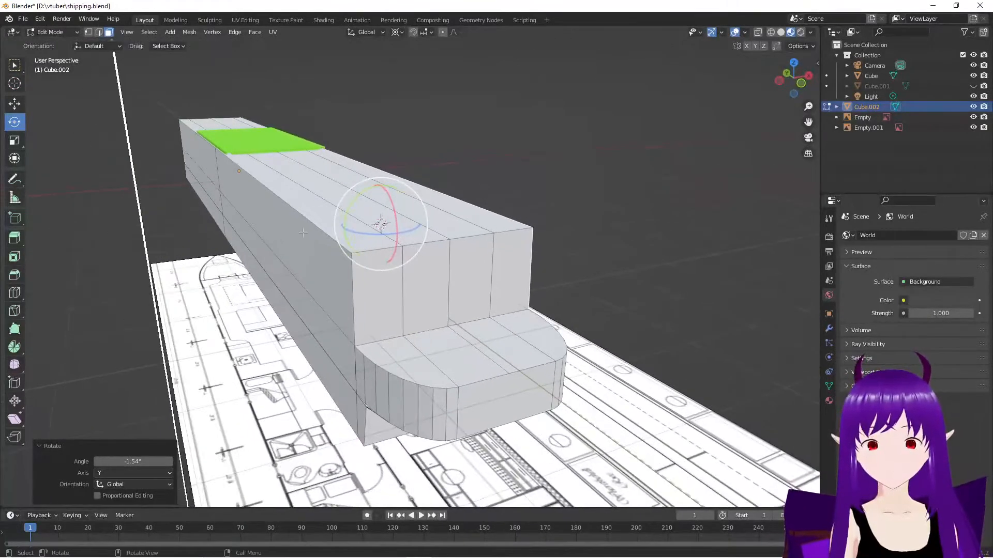
click(19, 106)
click(15, 64)
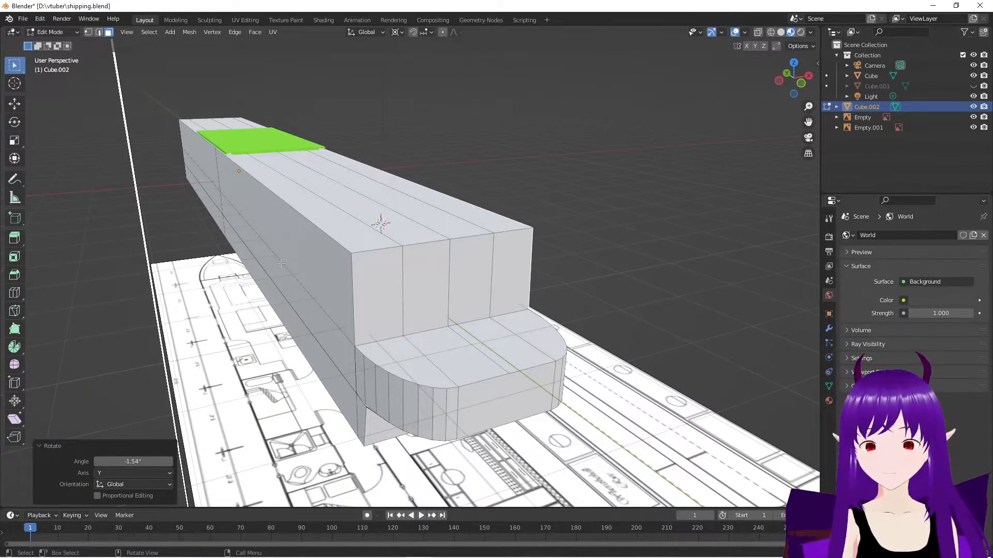
click(99, 32)
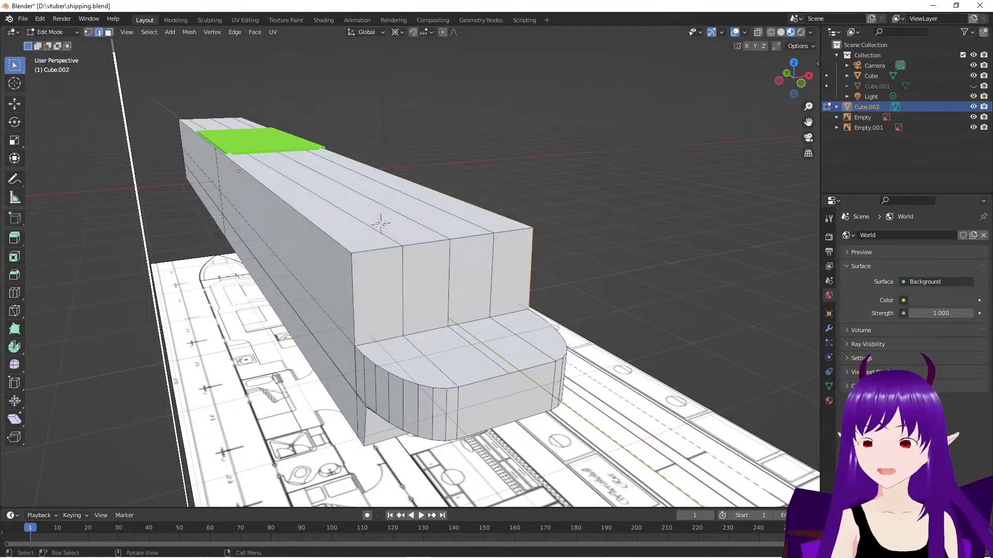
click(285, 268)
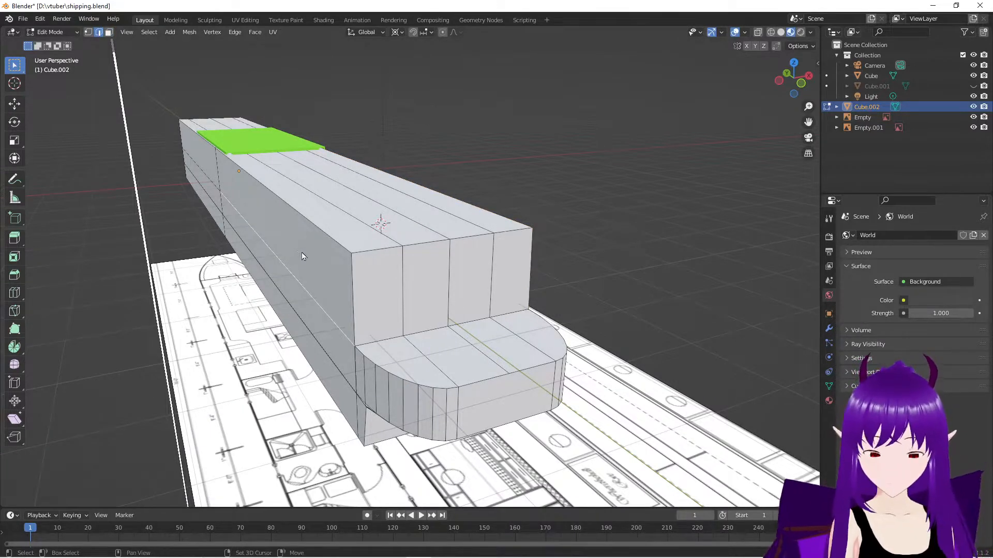
key(shift+s)
click(300, 314)
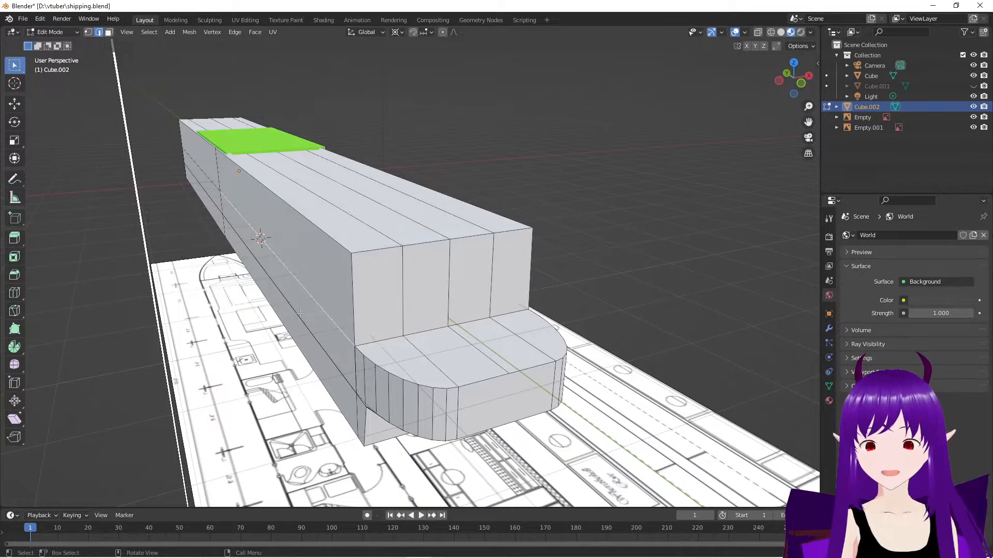
Select the long upper cabin side face above the 3D cursor and tilt it inward by 1.14° about the global Y axis
click(109, 32)
click(279, 224)
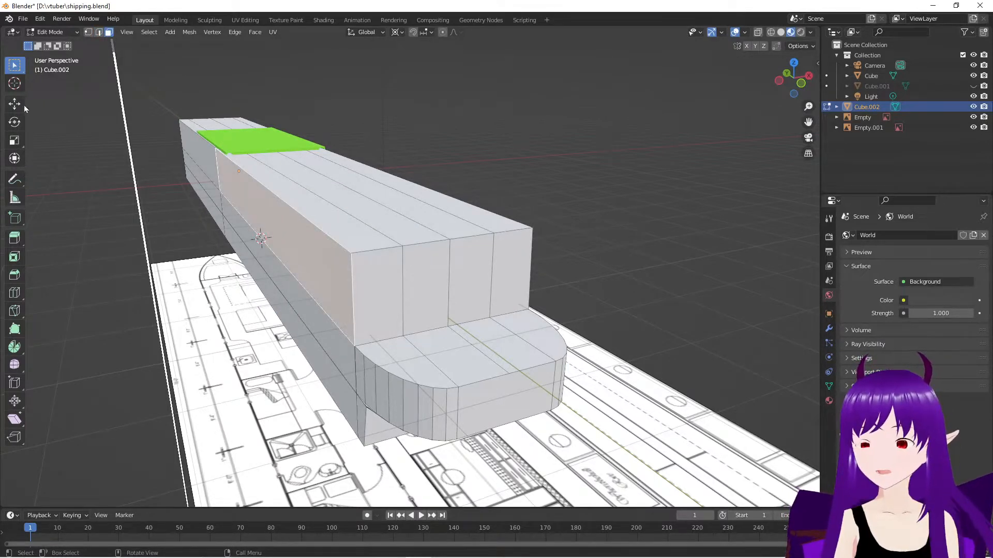
click(17, 126)
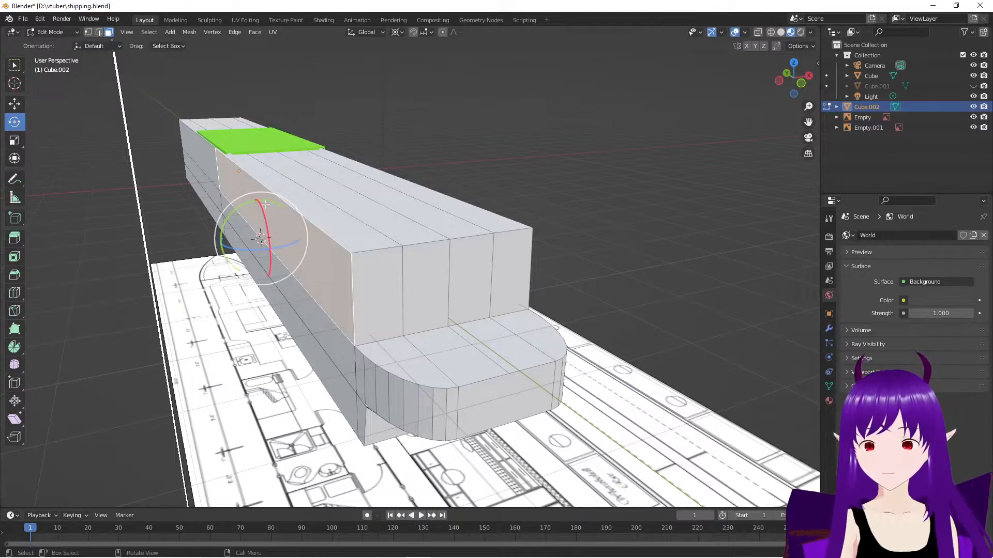
drag(265, 200, 266, 200)
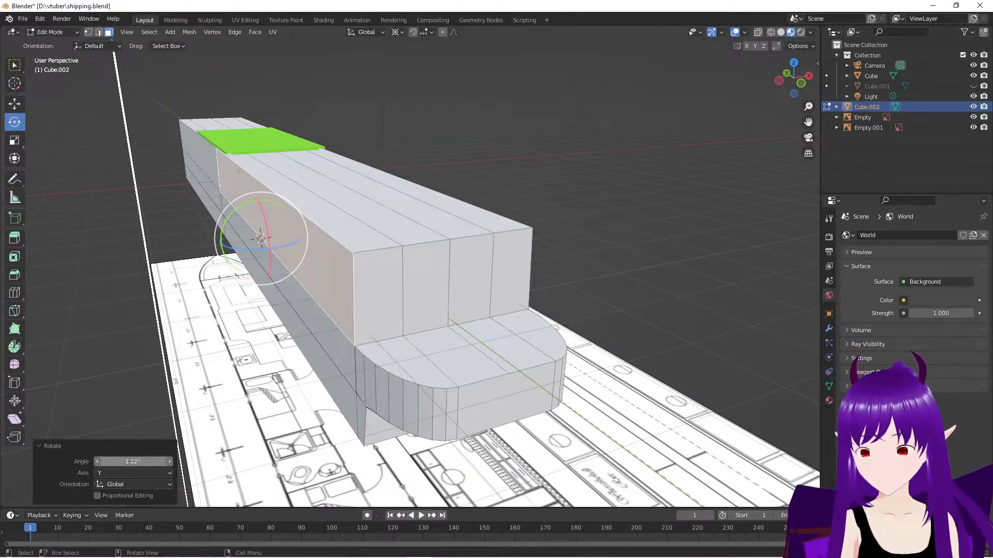
click(138, 461)
click(139, 462)
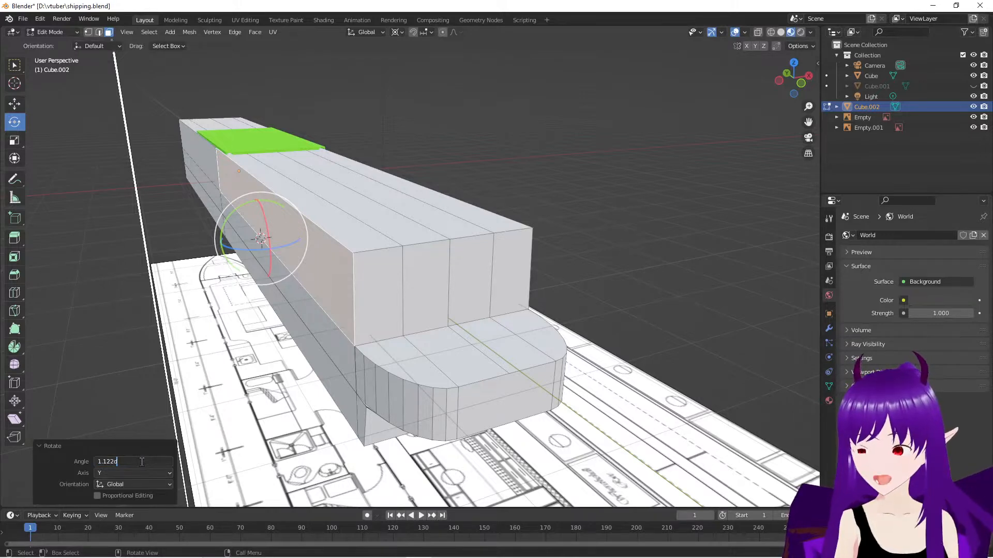
key(BackSpace)
key(BackSpace)
key(BackSpace)
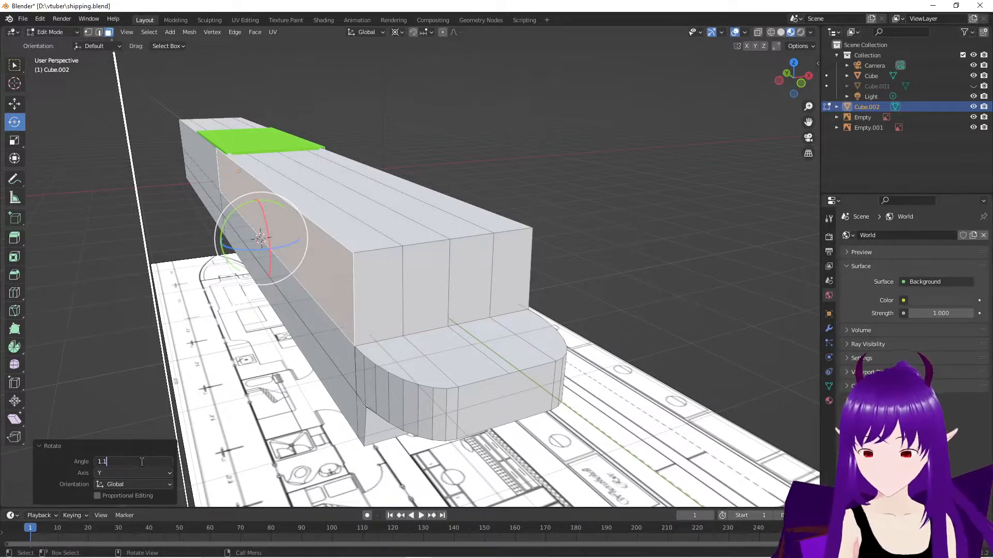
text(4)
key(Return)
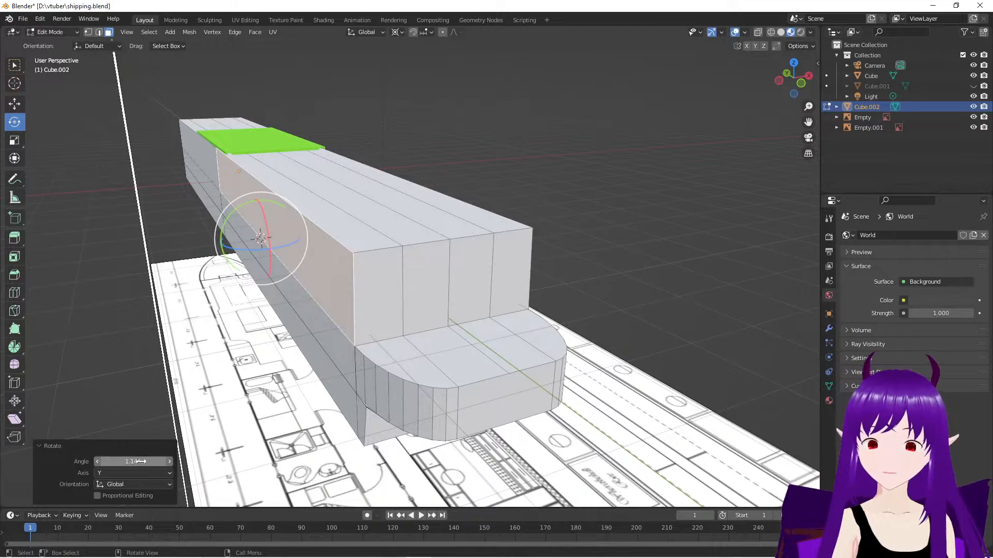
click(582, 297)
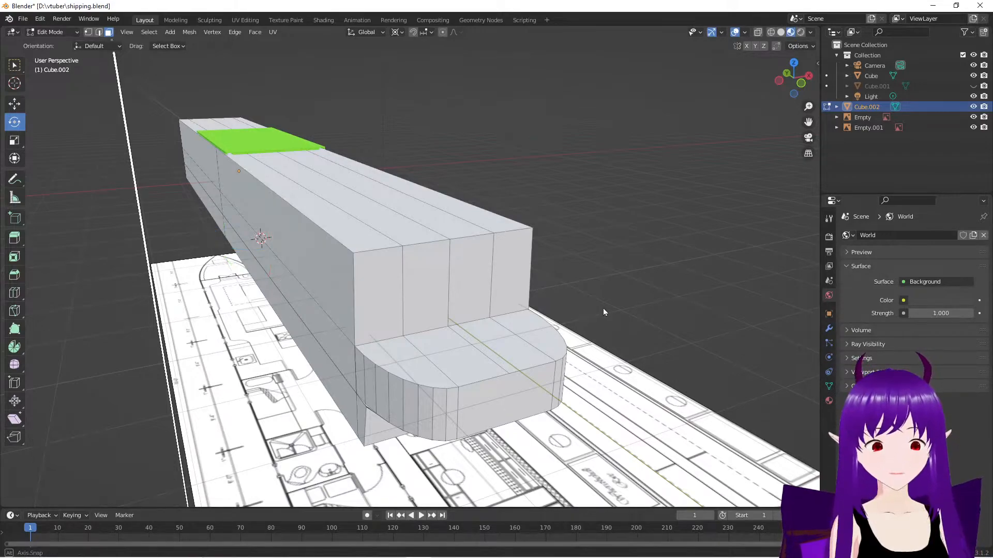
middle_drag(603, 308, 491, 300)
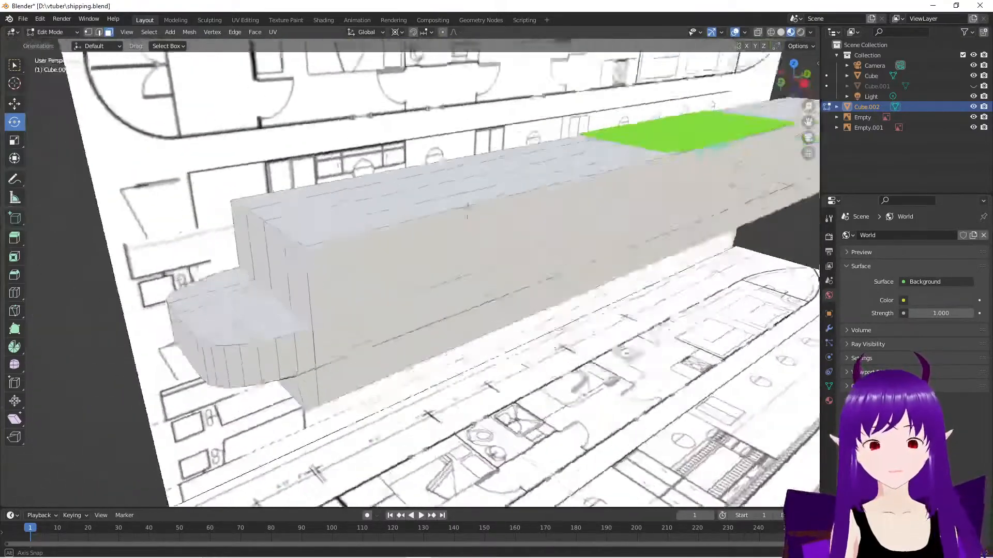
middle_drag(467, 216, 467, 313)
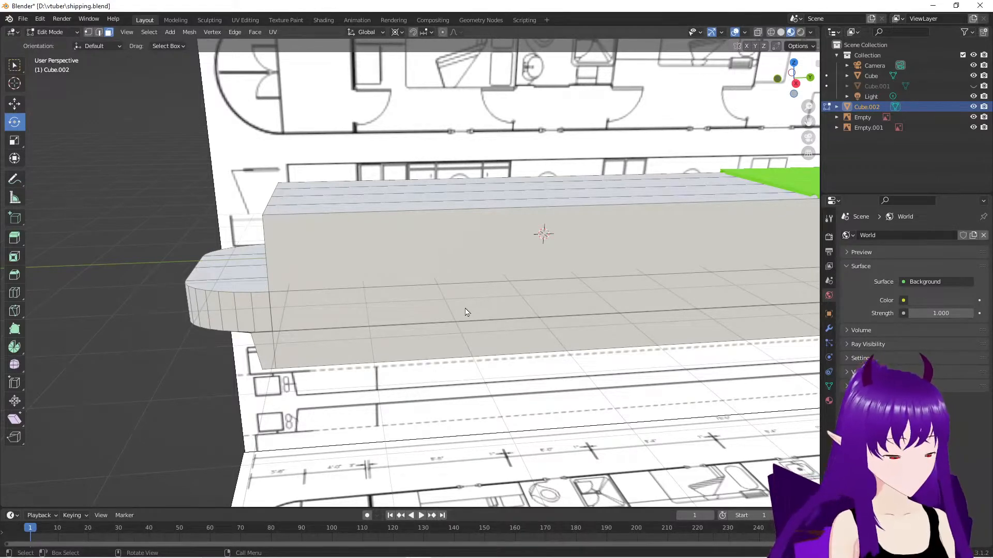
scroll(467, 312, down, 3)
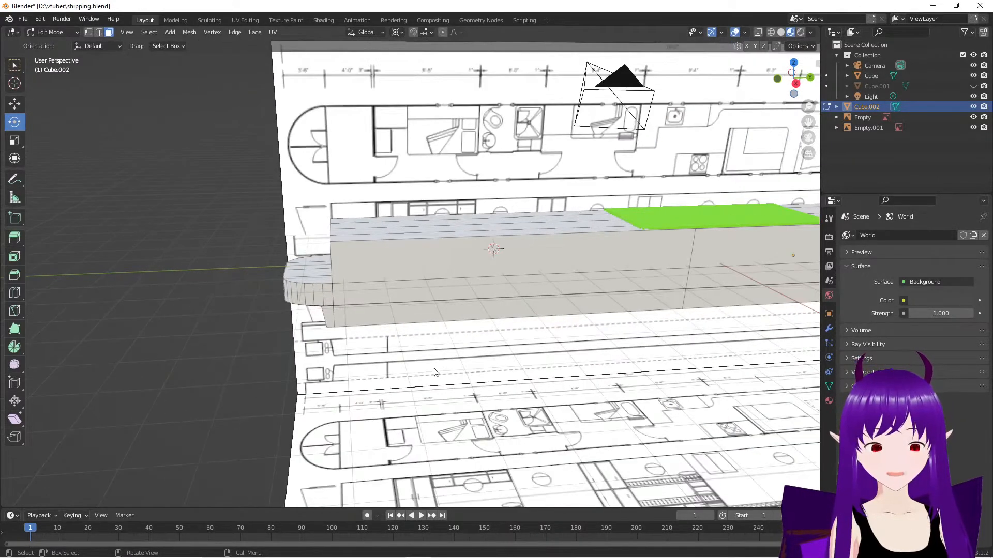
middle_drag(452, 312, 517, 360)
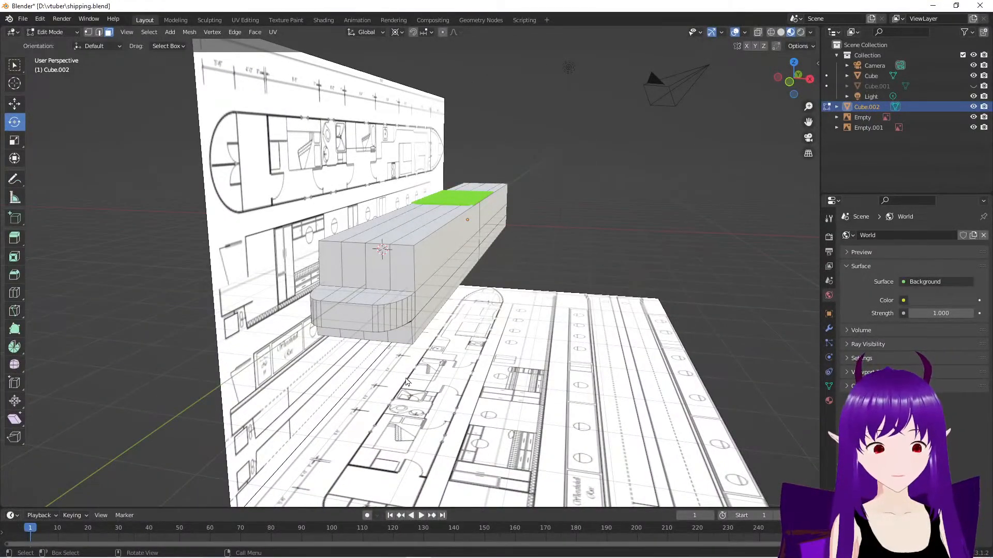
middle_drag(411, 380, 354, 365)
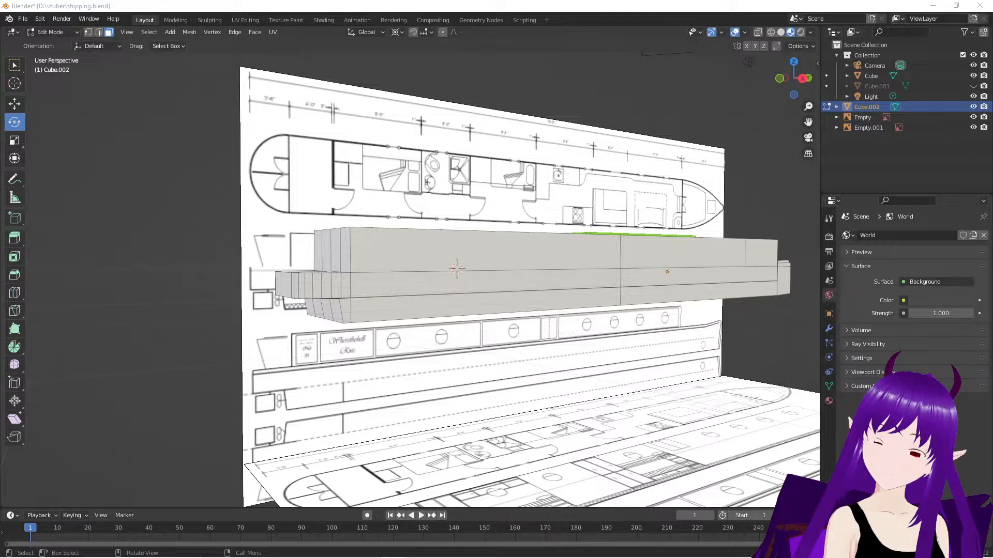
Switch to Chrome, maximize its window, and search the web for "narrow boat frount profile diagram"
drag(0, 168, 422, 82)
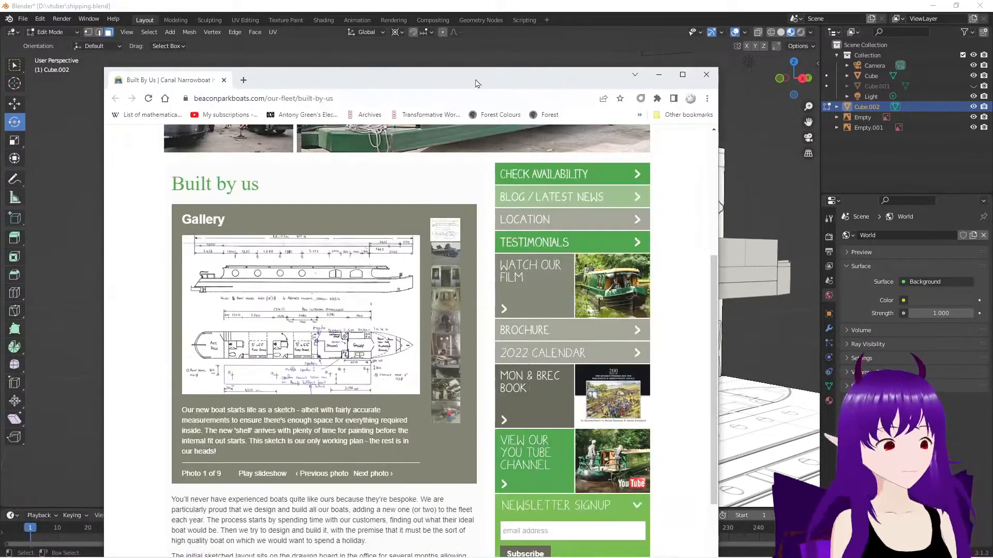
double_click(481, 79)
click(229, 28)
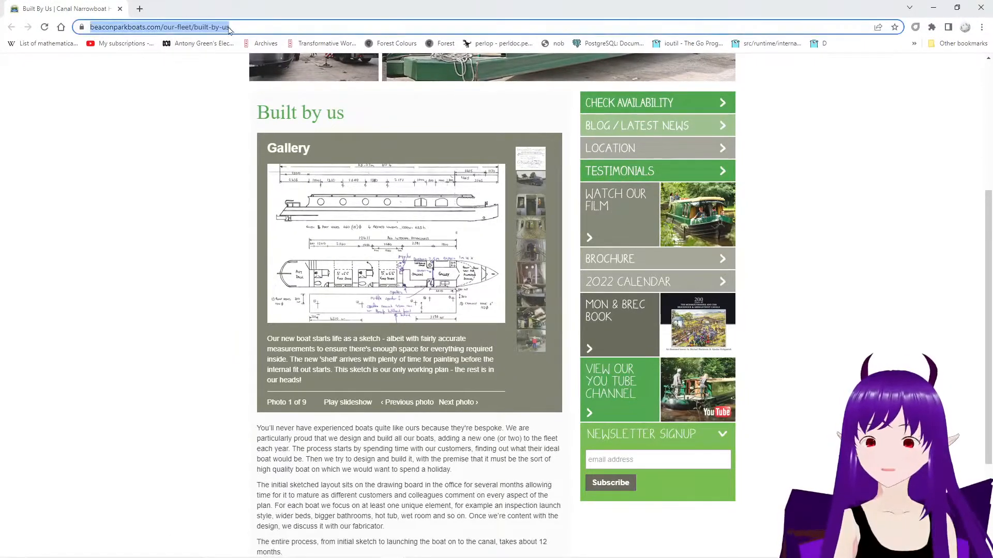
text(narr)
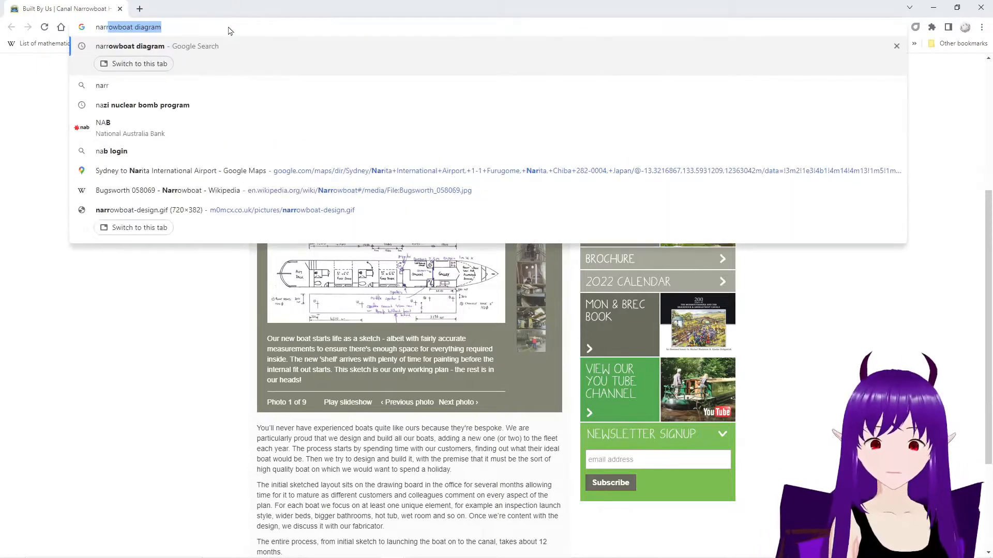
text(ow boa)
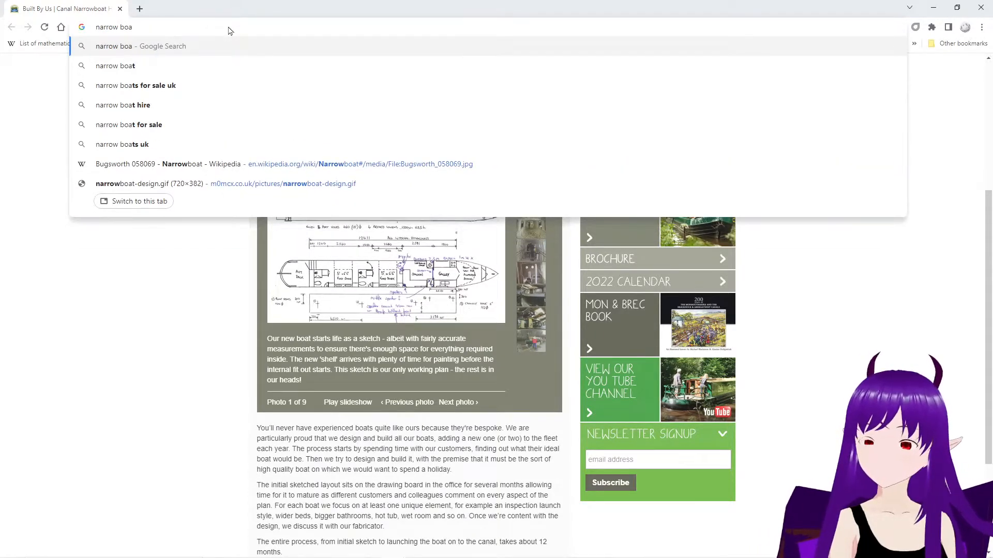
text(t froun)
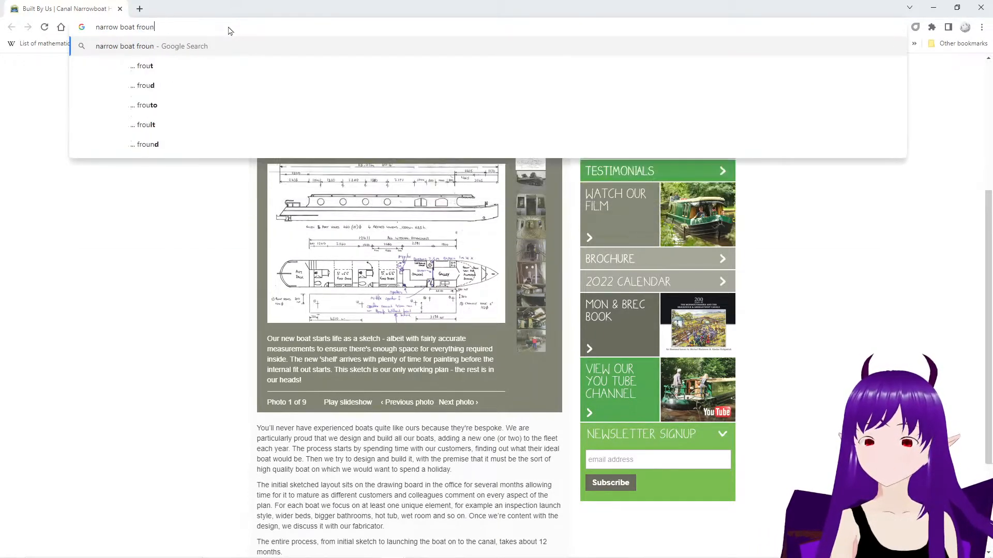
text(t profi)
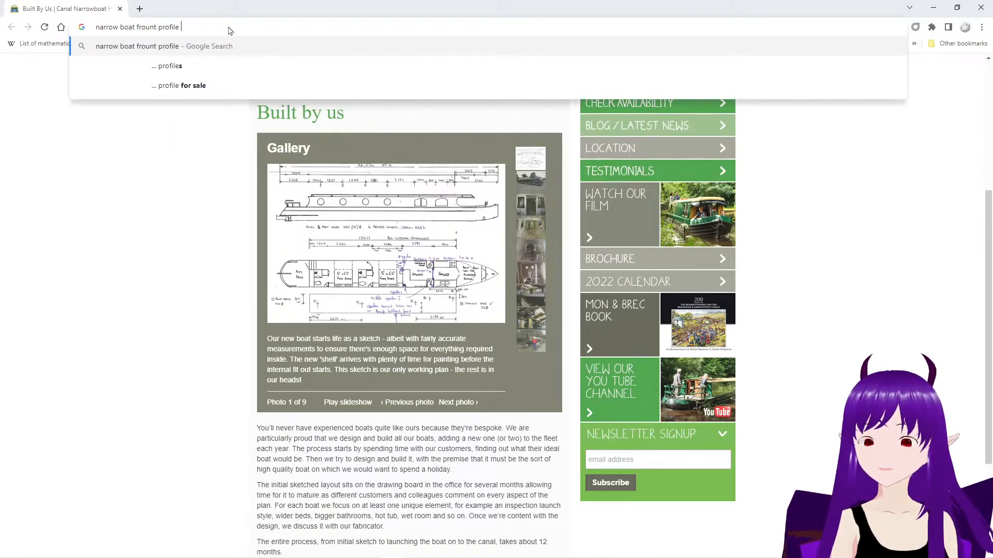
text(le dia)
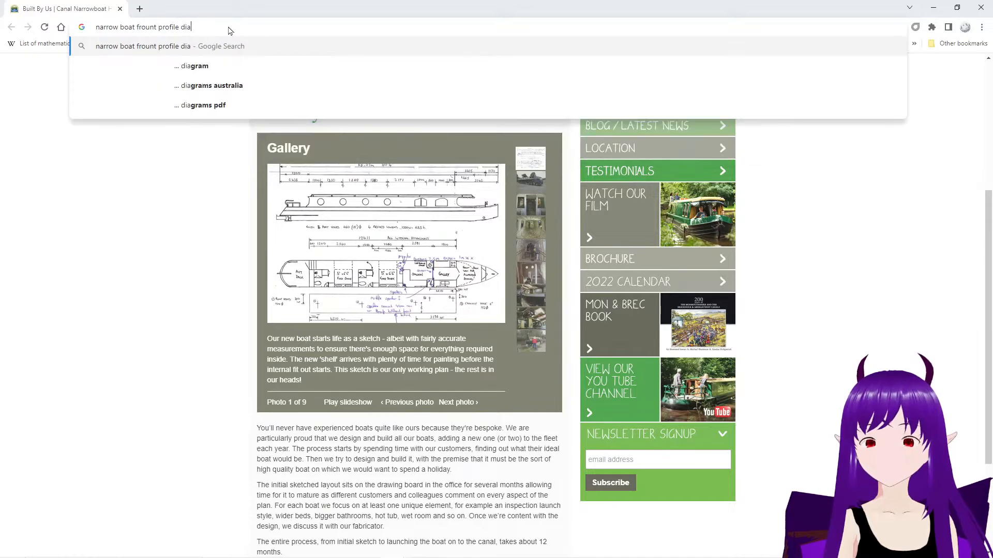
text(gram)
key(Return)
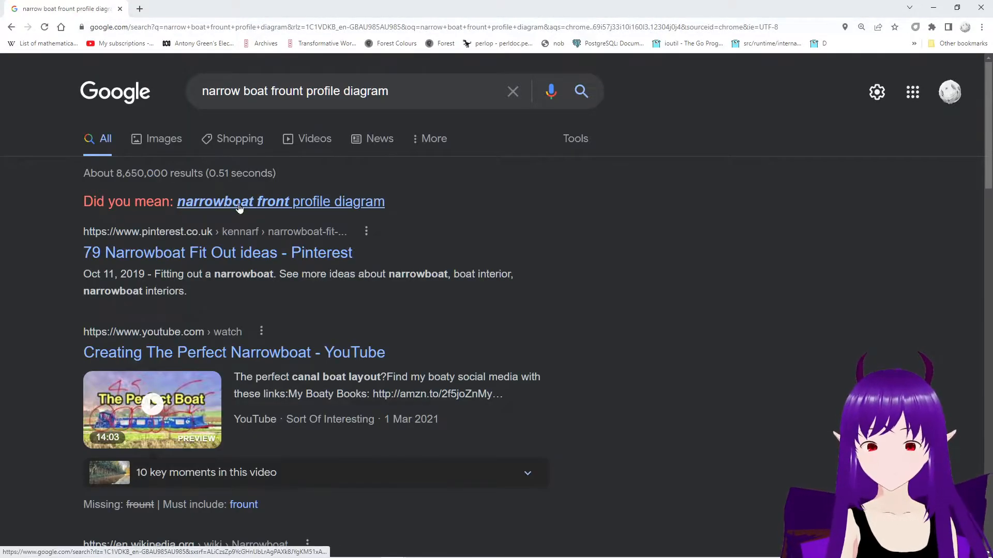
Switch to the suggested search "narrowboat front profile diagram", browse its image results, and preview the Narrowboat Design Plans drawing
click(237, 203)
click(166, 145)
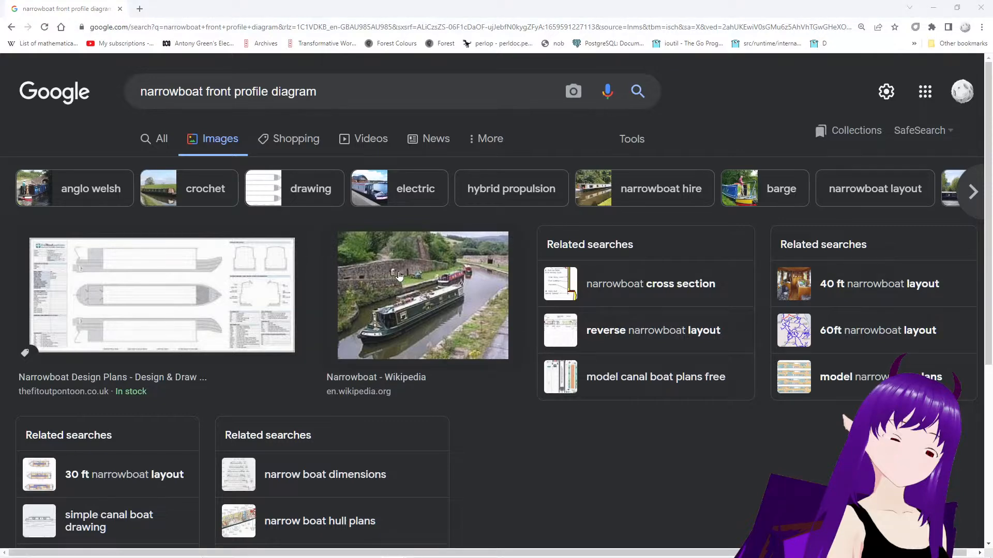
scroll(399, 277, down, 4)
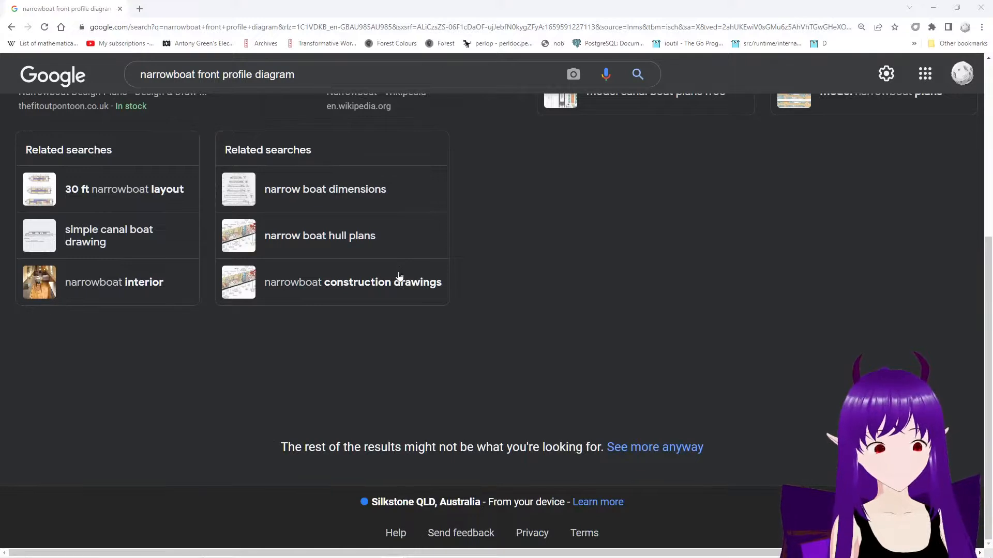
scroll(398, 275, up, 5)
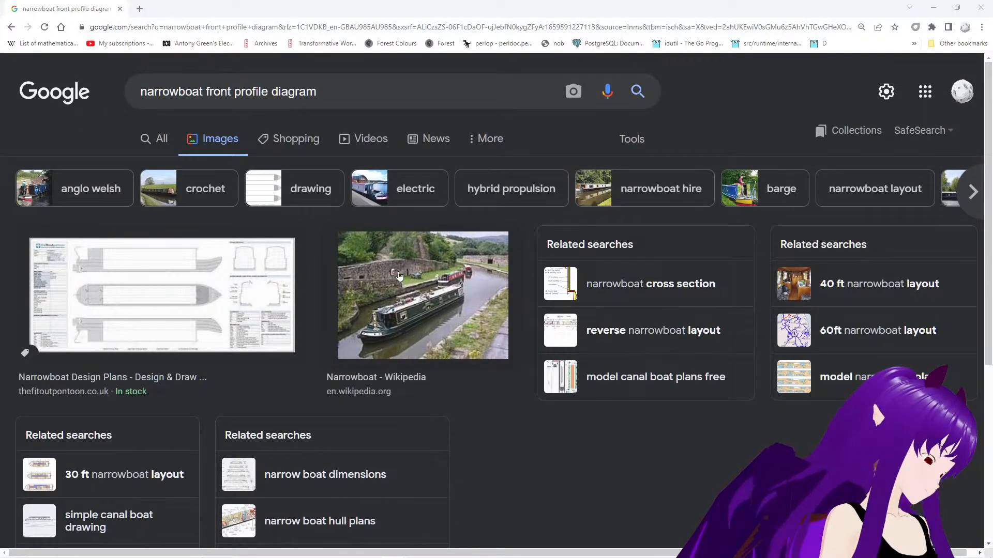
scroll(247, 268, down, 3)
click(247, 270)
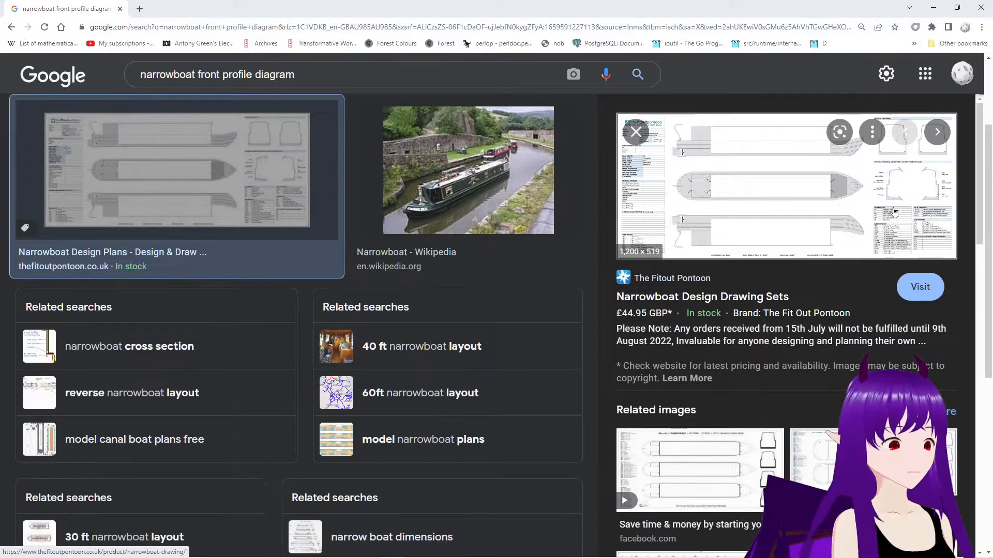
Open the Narrowboat Design Drawing Sets product page and look through it for front profile drawings
click(899, 190)
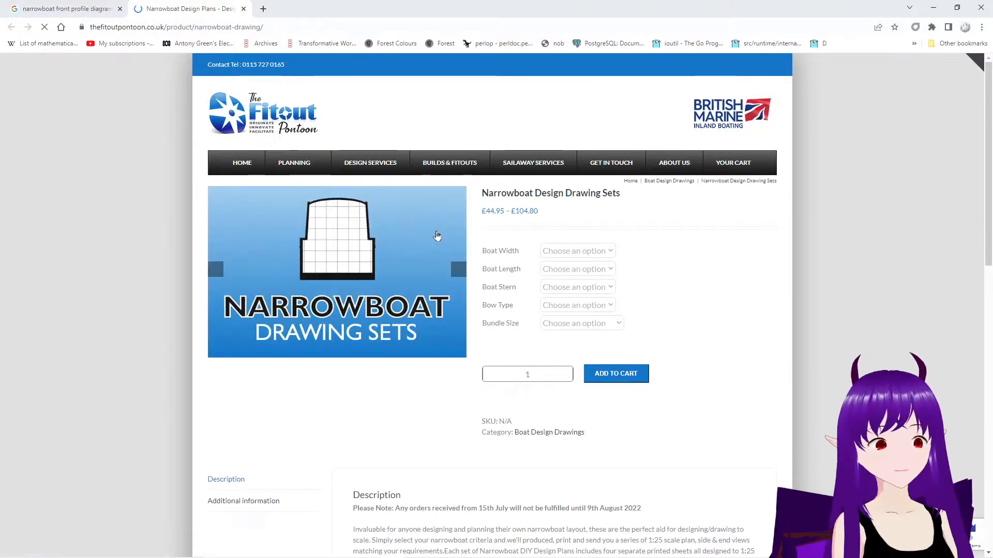
scroll(437, 236, down, 6)
scroll(325, 208, up, 5)
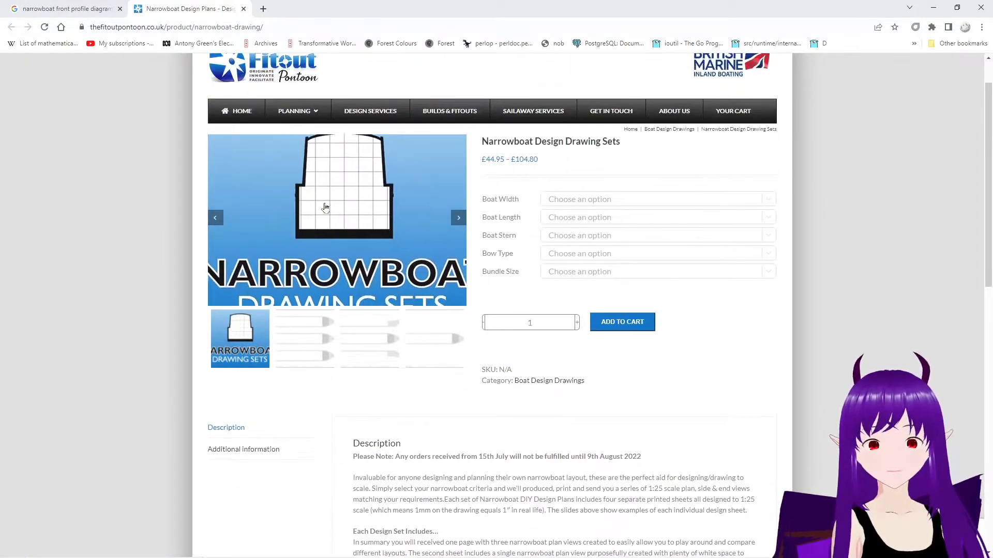
scroll(331, 215, down, 13)
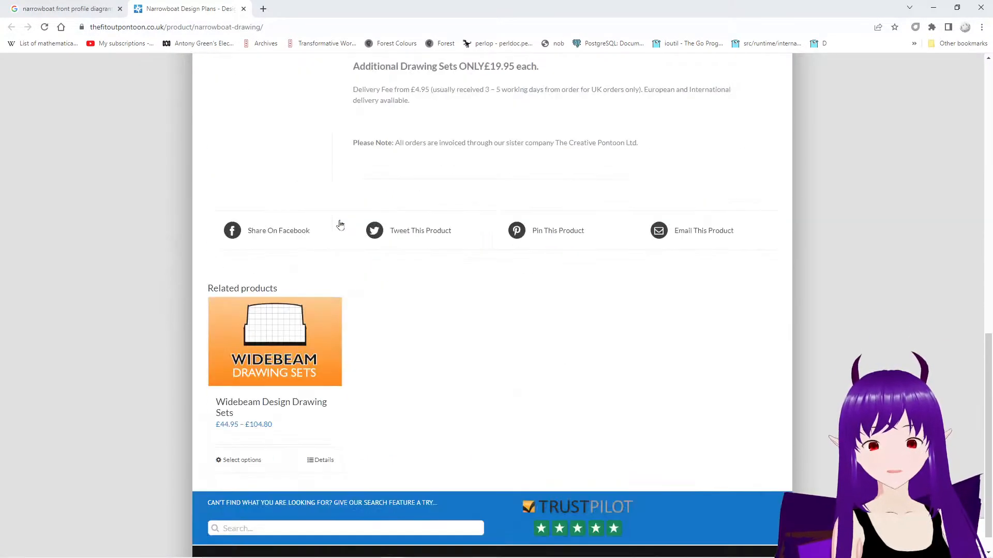
scroll(341, 225, up, 12)
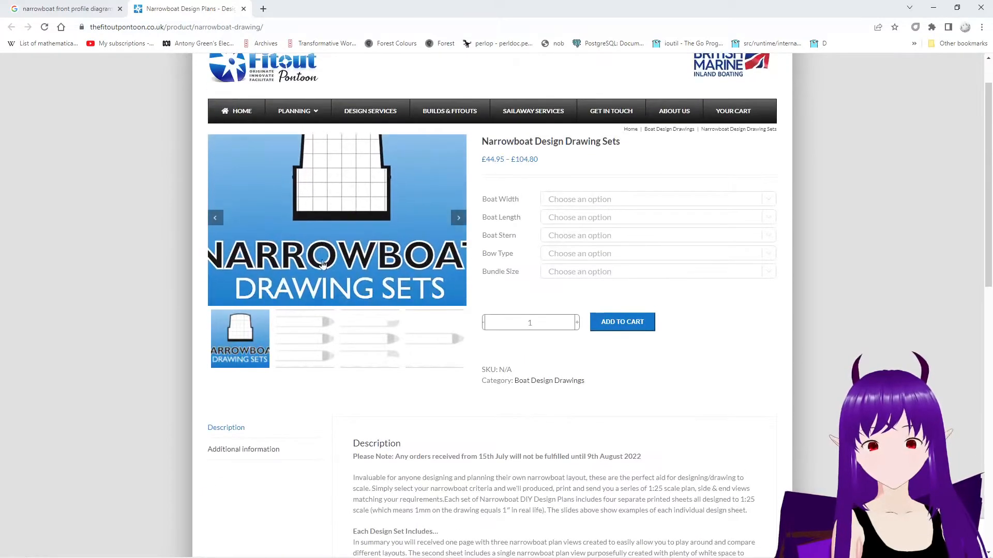
Enlarge the narrowboat technical drawings plan from the product gallery, open it in its own tab, and examine the end views
click(308, 328)
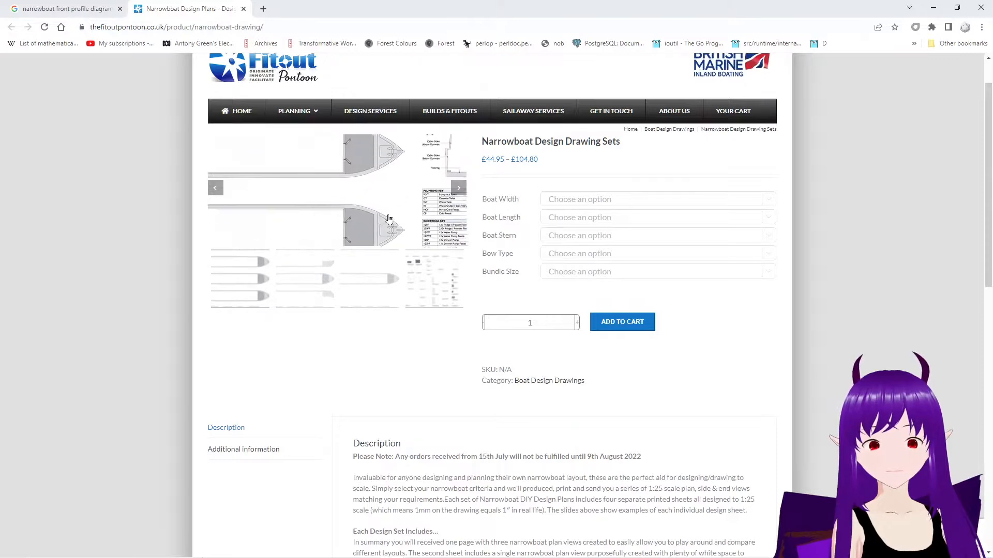
click(417, 208)
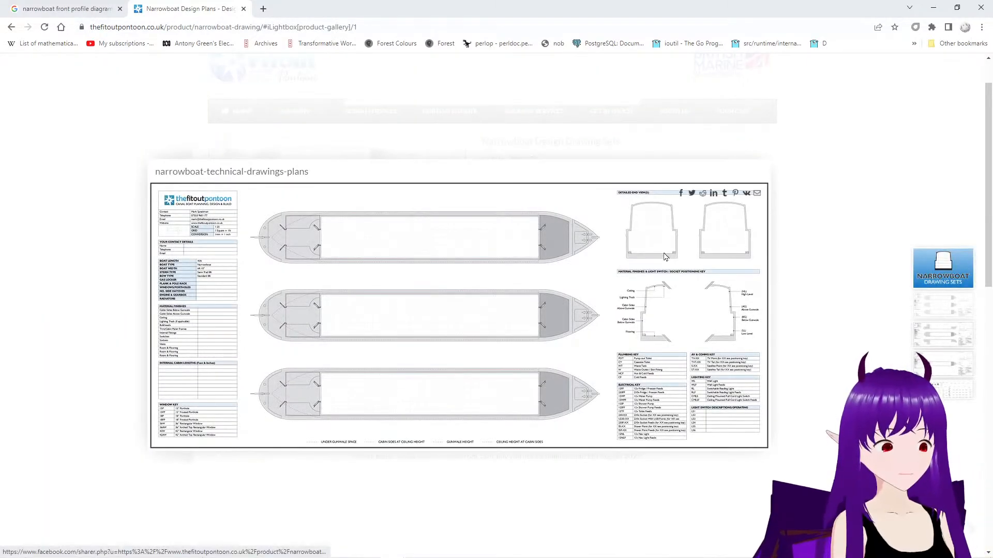
right_click(641, 248)
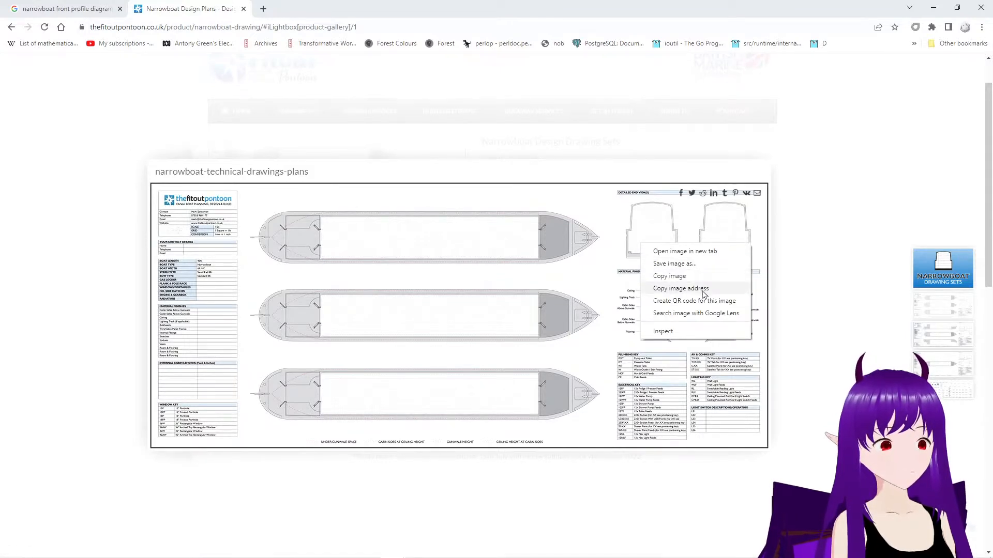
click(706, 257)
click(298, 9)
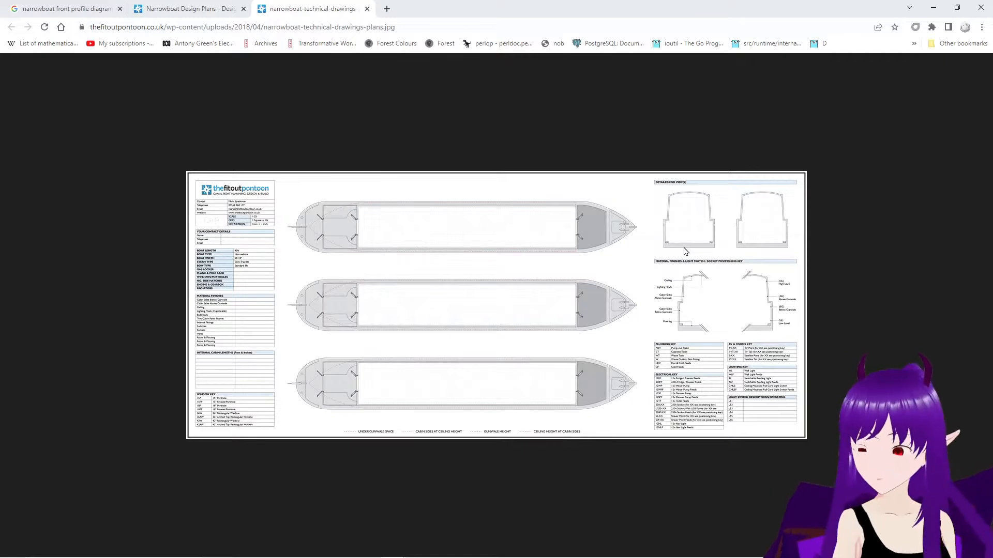
Close the plan image and product page tabs and return to the narrowboat model in Blender
click(367, 9)
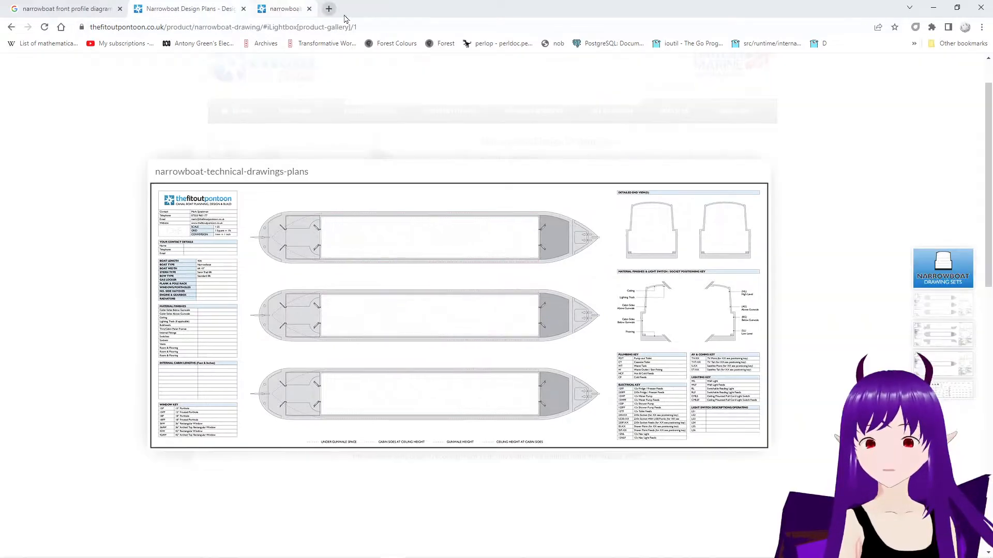
click(244, 9)
click(244, 9)
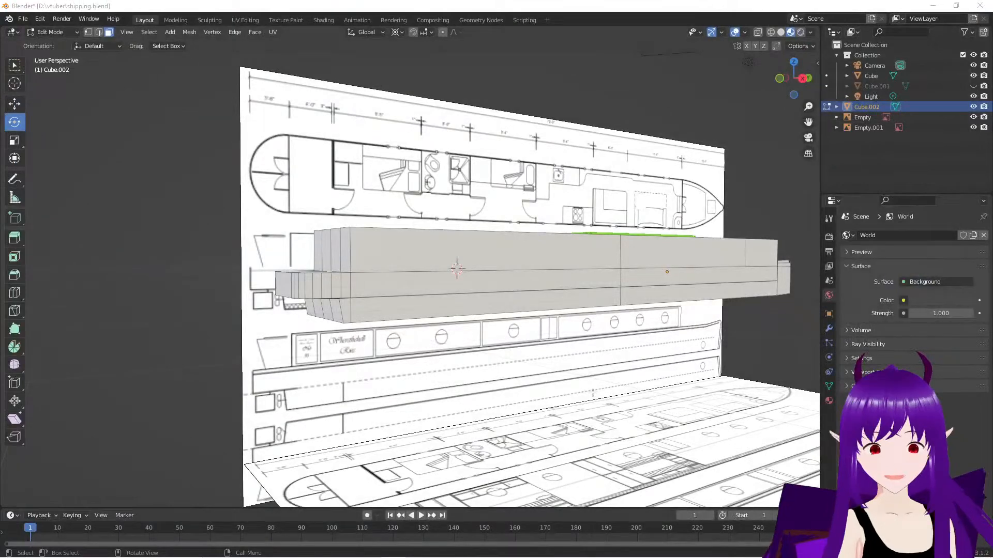
mouse_move(592, 393)
middle_down()
mouse_move(550, 378)
mouse_move(575, 384)
middle_up()
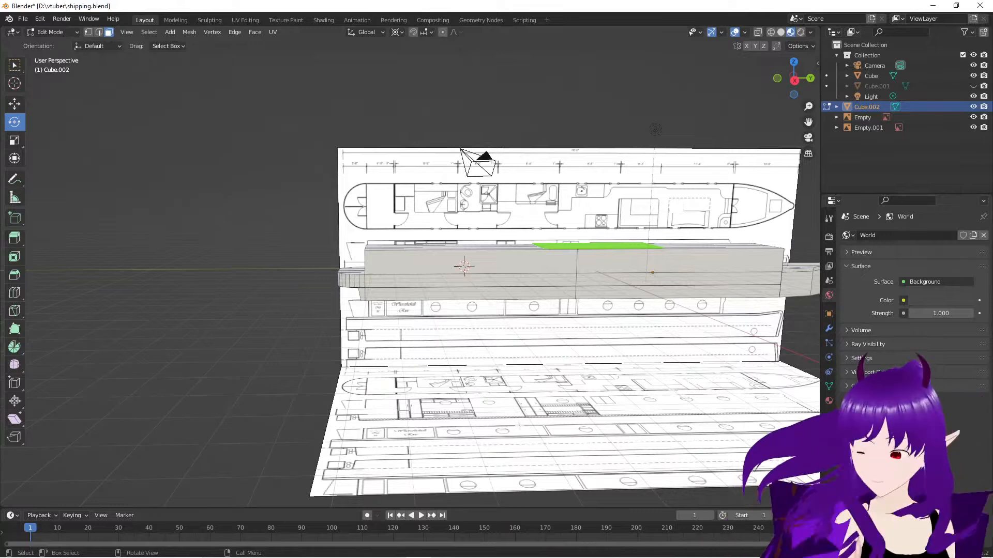
Leave mesh editing and display the narrowboat scene in Rendered viewport shading
middle_drag(517, 366, 421, 333)
scroll(457, 327, up, 3)
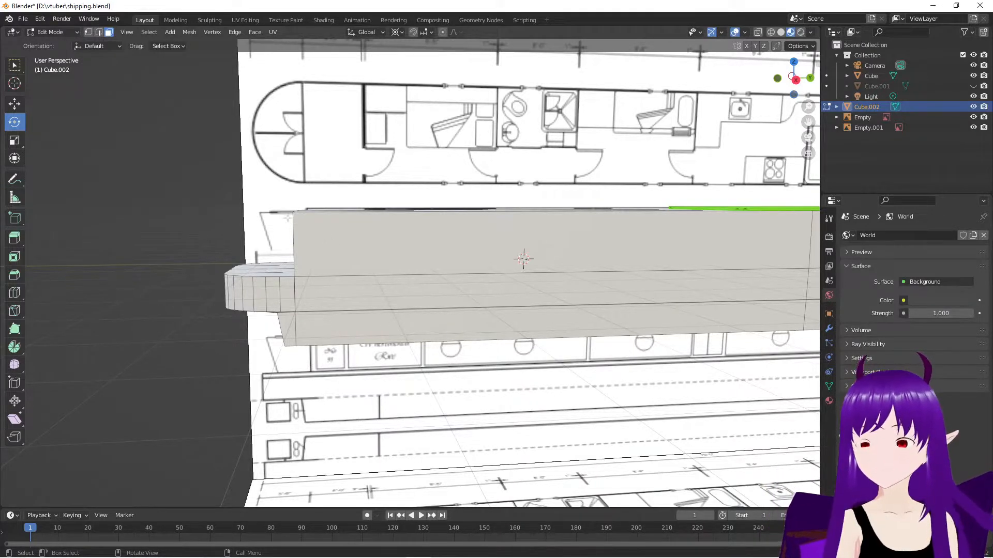
key(Tab)
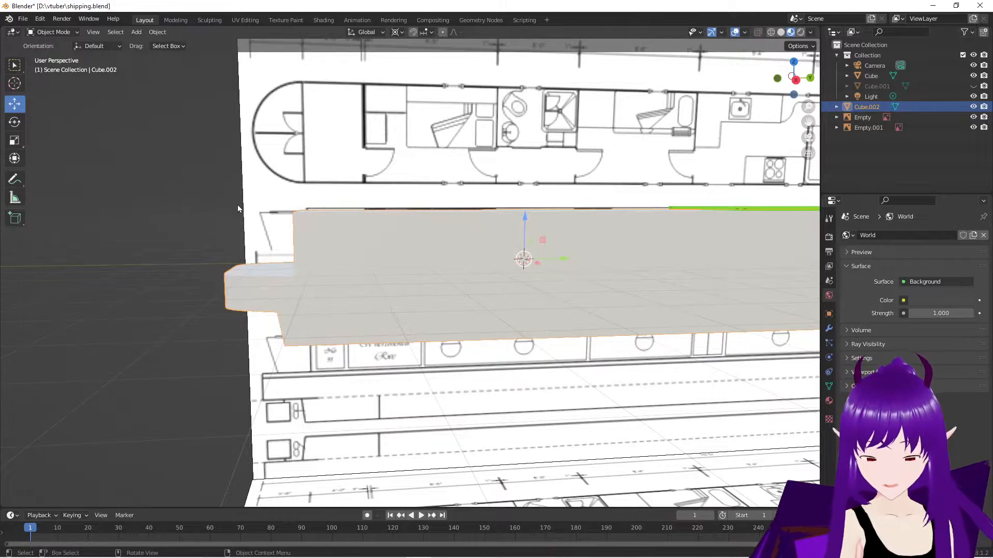
key(z)
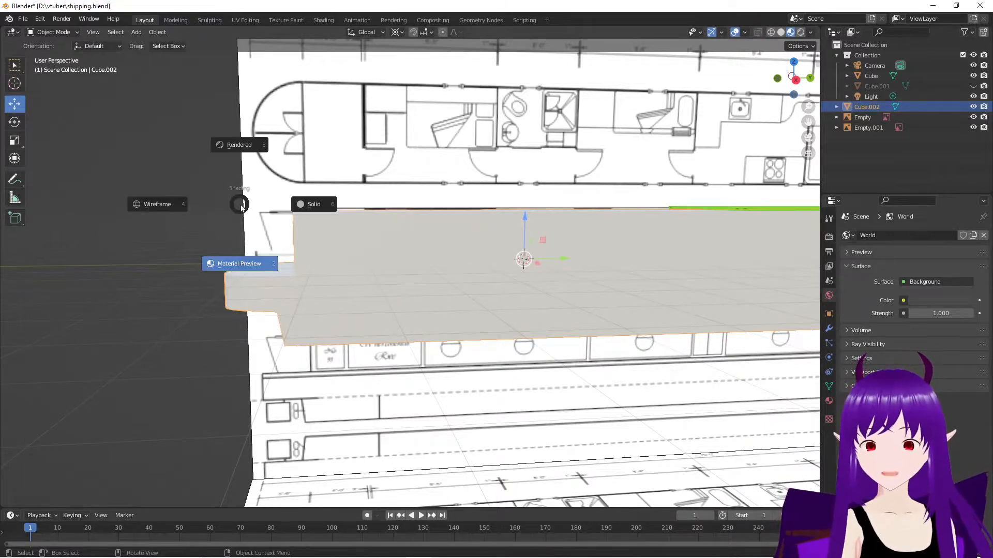
click(247, 153)
mouse_move(390, 272)
middle_down()
mouse_move(453, 299)
mouse_move(460, 285)
mouse_move(707, 228)
middle_up()
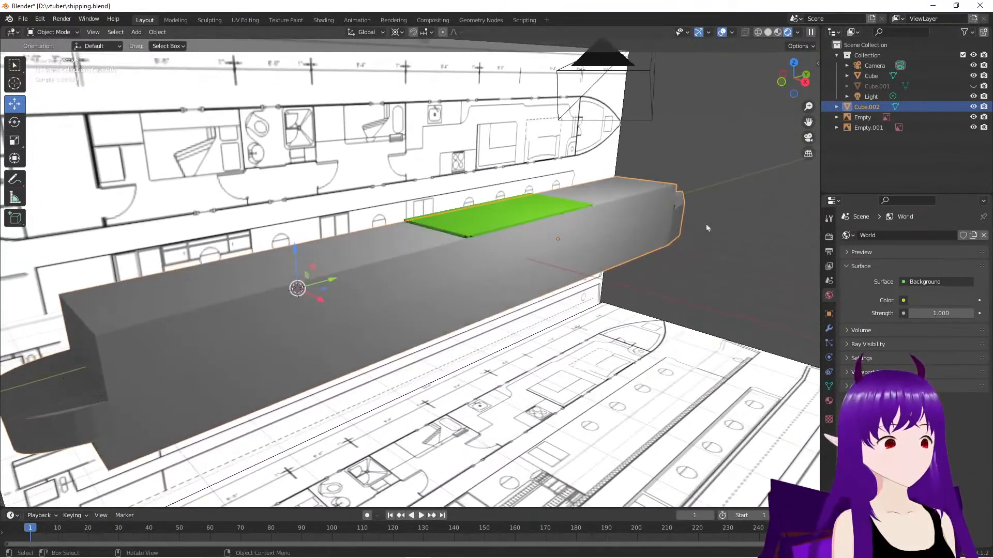
Make the hidden Cube.001 object visible and check it alongside the narrowboat hull
click(867, 88)
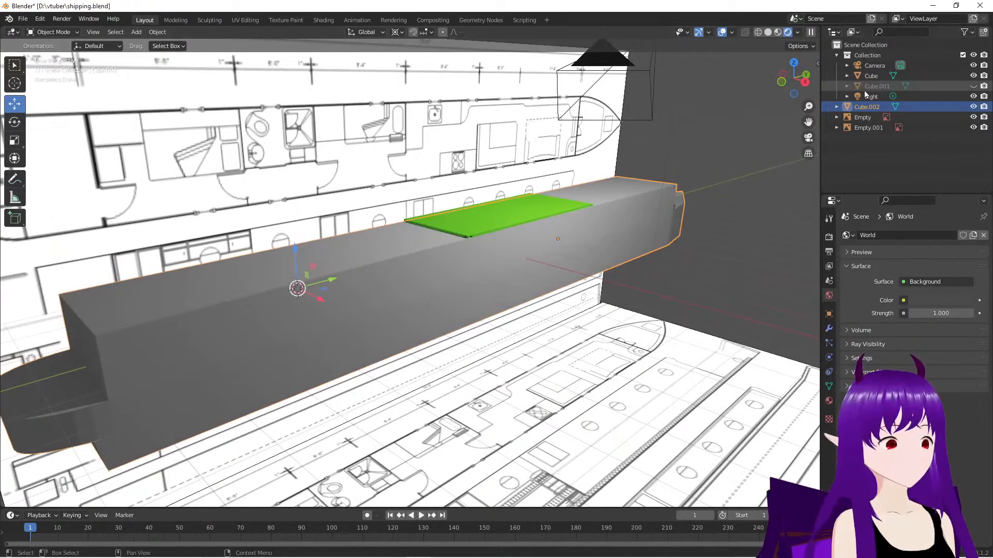
click(974, 86)
middle_drag(675, 265, 622, 265)
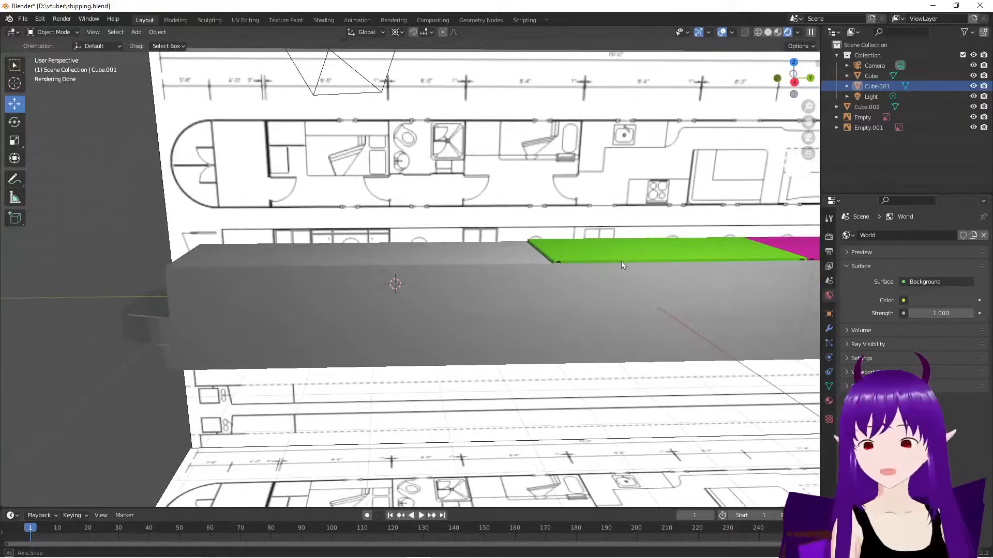
scroll(579, 263, up, 1)
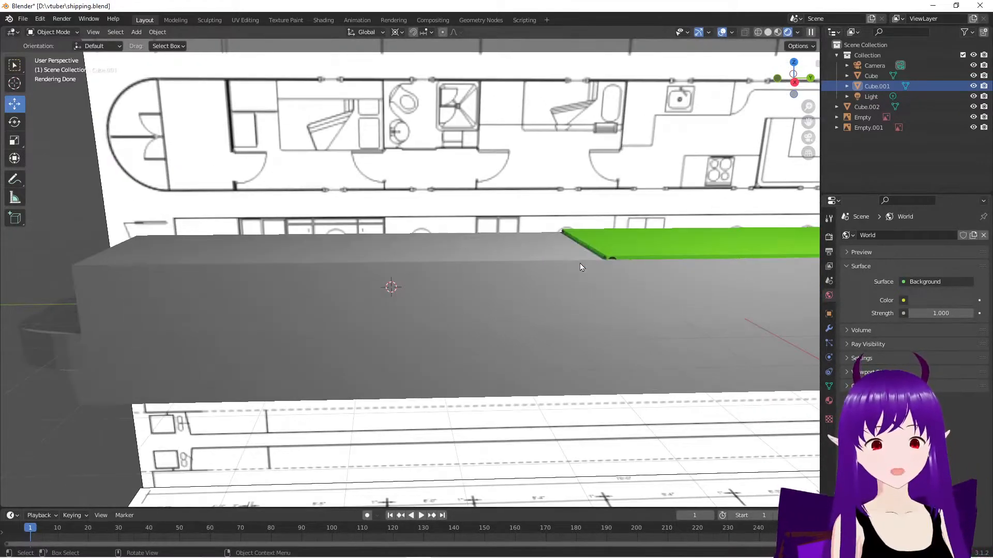
scroll(579, 263, up, 1)
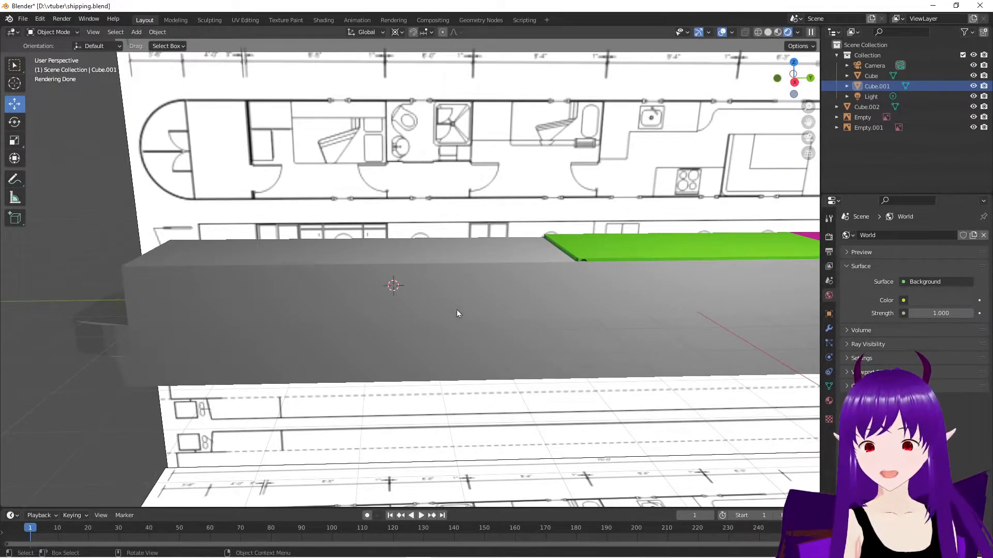
mouse_move(421, 330)
middle_down()
mouse_move(503, 318)
mouse_move(411, 320)
mouse_move(428, 319)
middle_up()
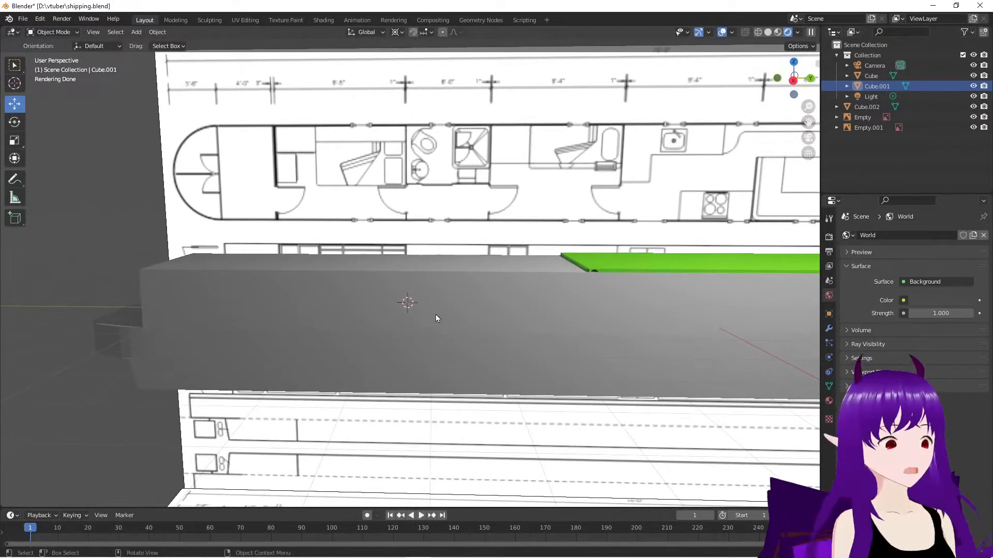
Rename the Cube.002 hull object to narrowboat
click(864, 107)
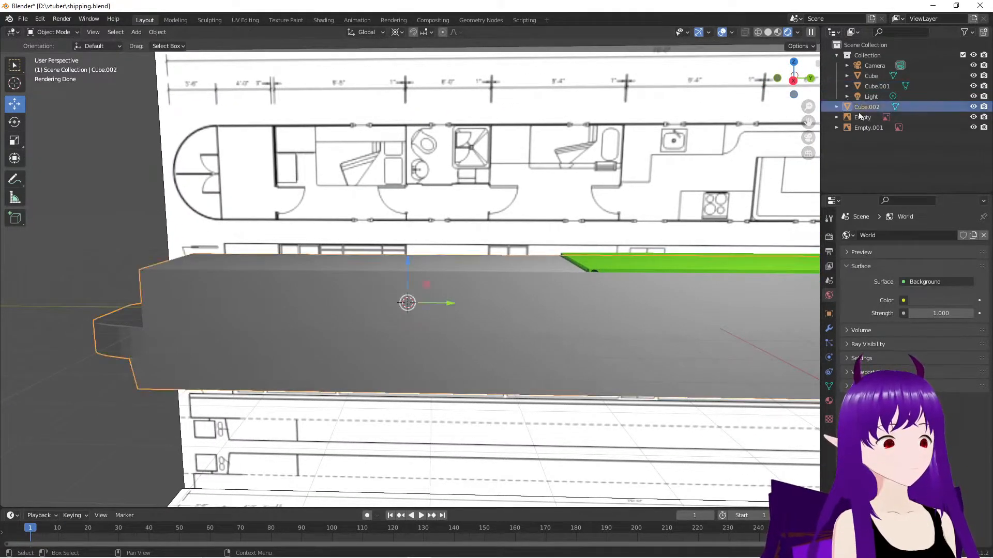
double_click(859, 109)
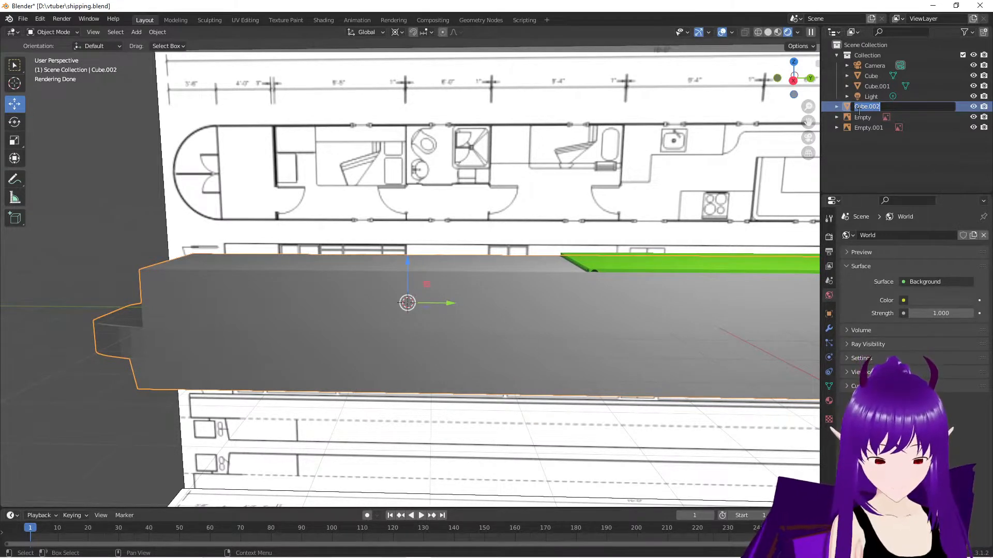
key(BackSpace)
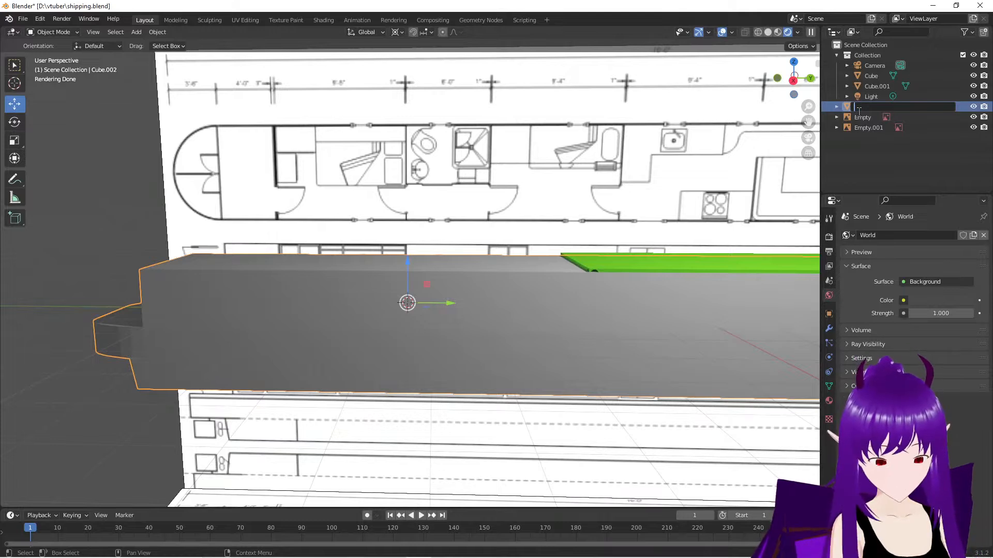
text(narrowboa)
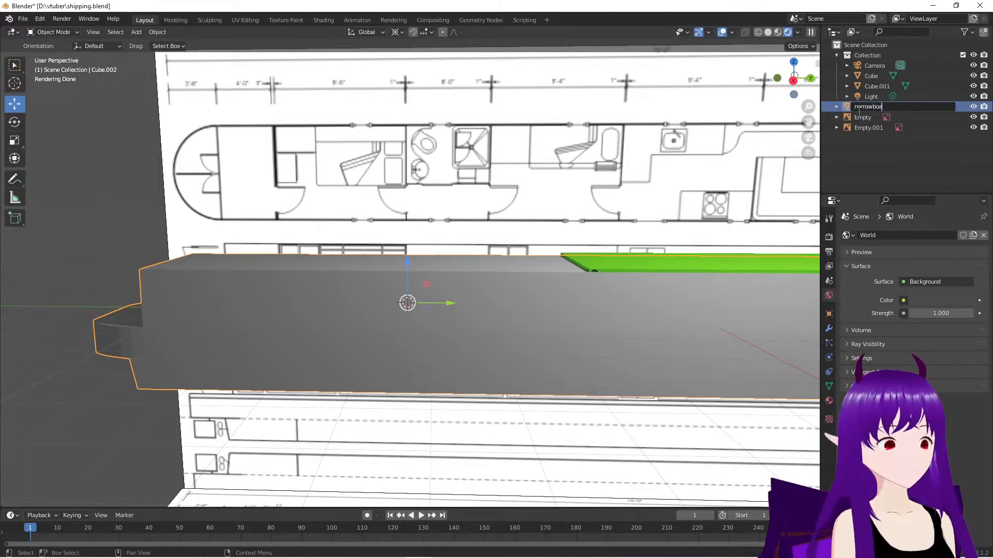
text(t)
key(Return)
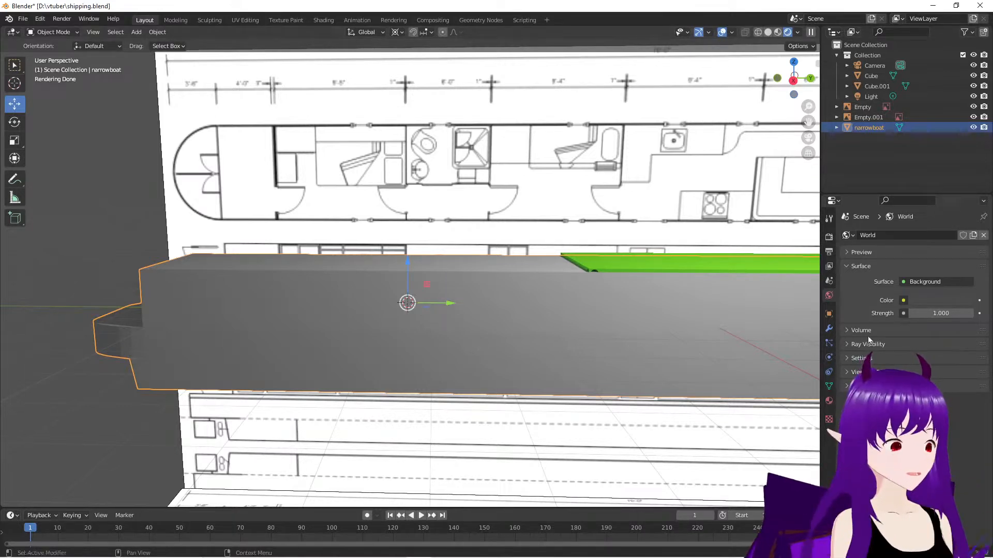
Open the material properties of the narrowboat object
click(829, 315)
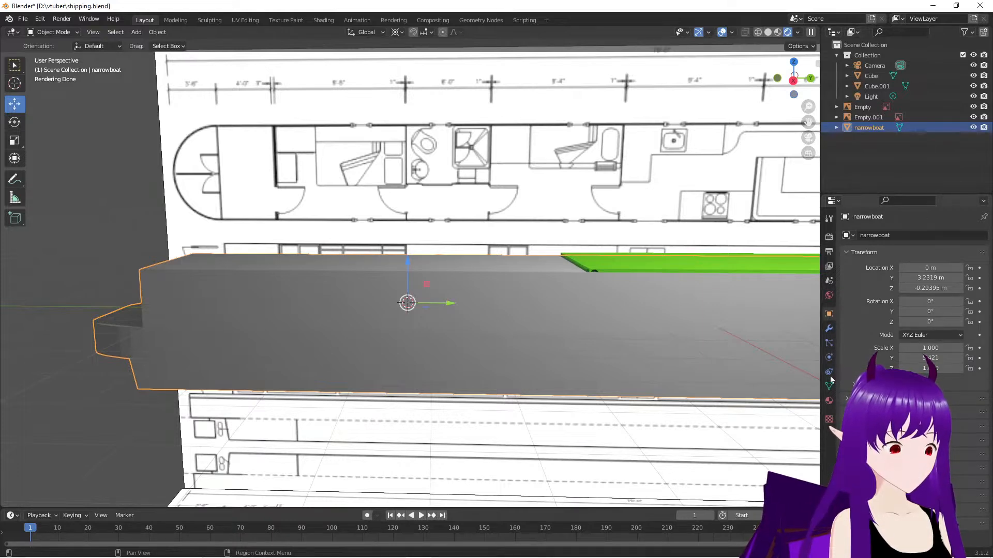
click(829, 401)
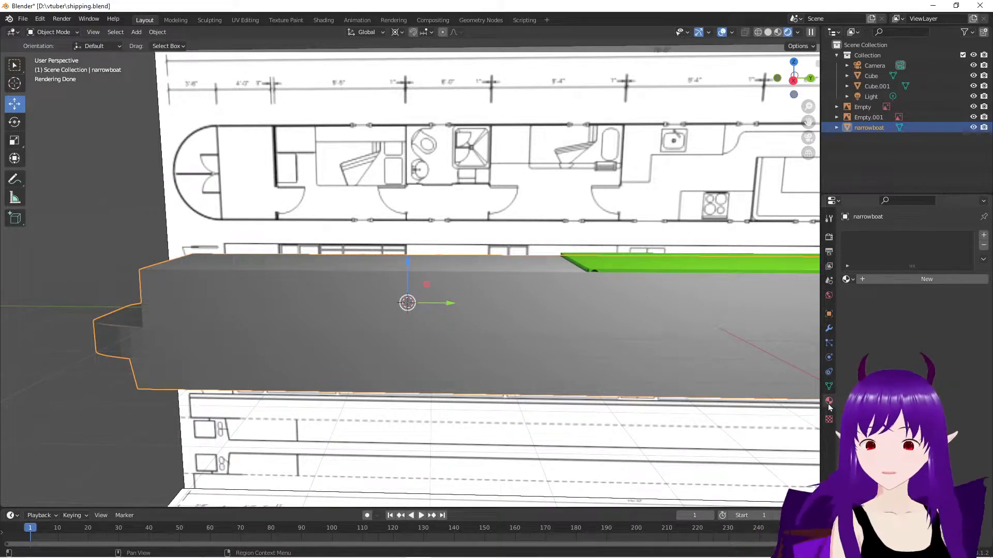
scroll(414, 330, down, 1)
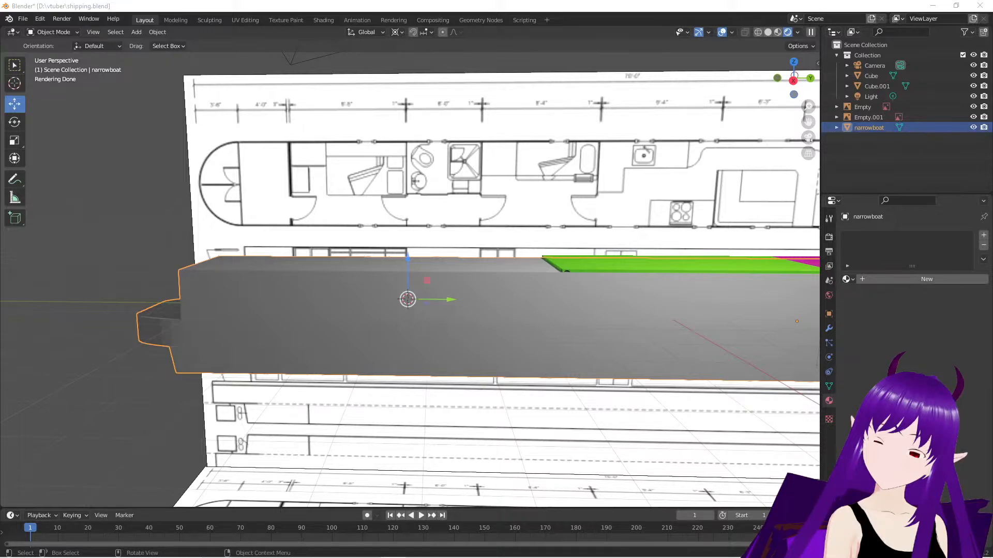
Switch to the browser's Google image results for narrowboat and maximize its window to view colour references
key(alt+Tab)
drag(292, 115, 306, 79)
double_click(390, 81)
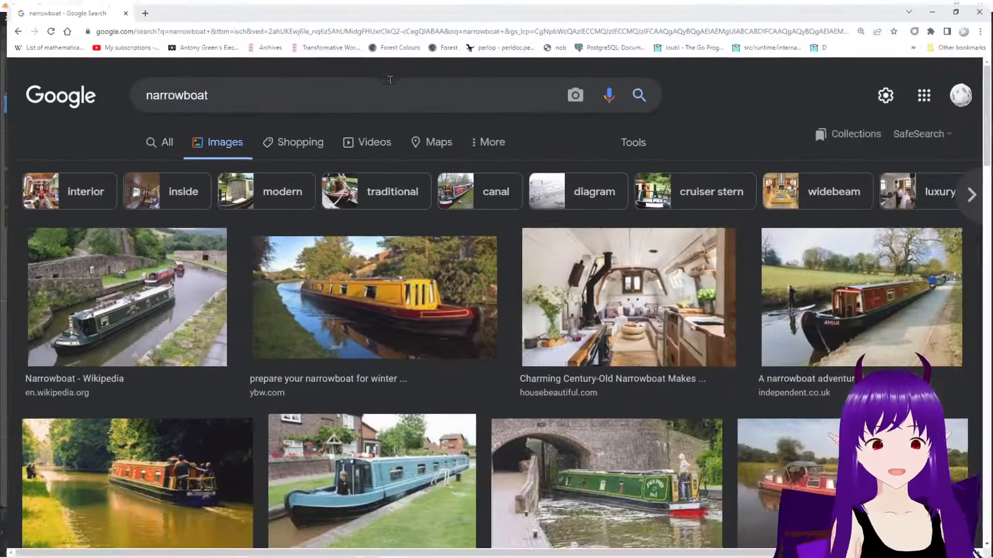
key(alt+Tab)
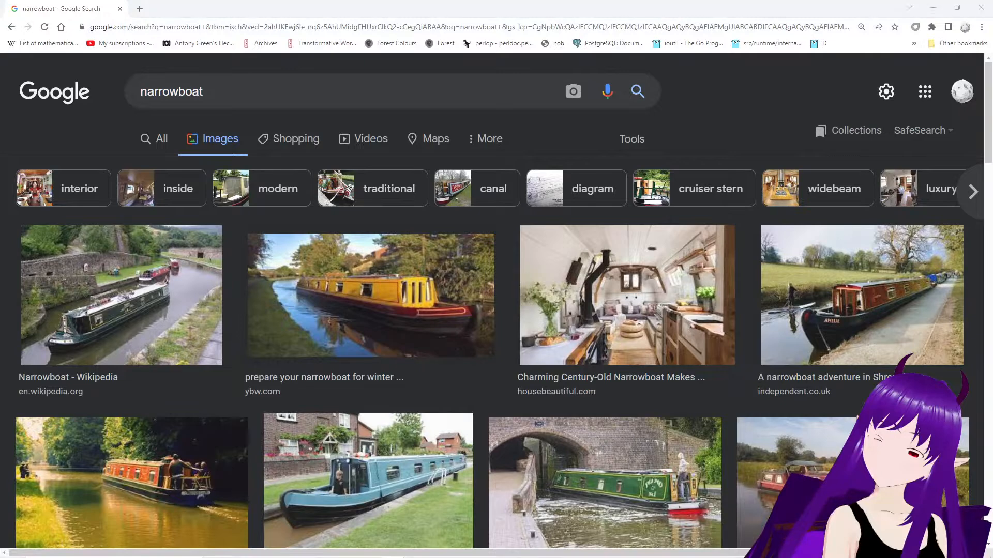
Examine the narrowboat reference photos in the image search results for hull and cabin shapes and colours
scroll(406, 313, down, 3)
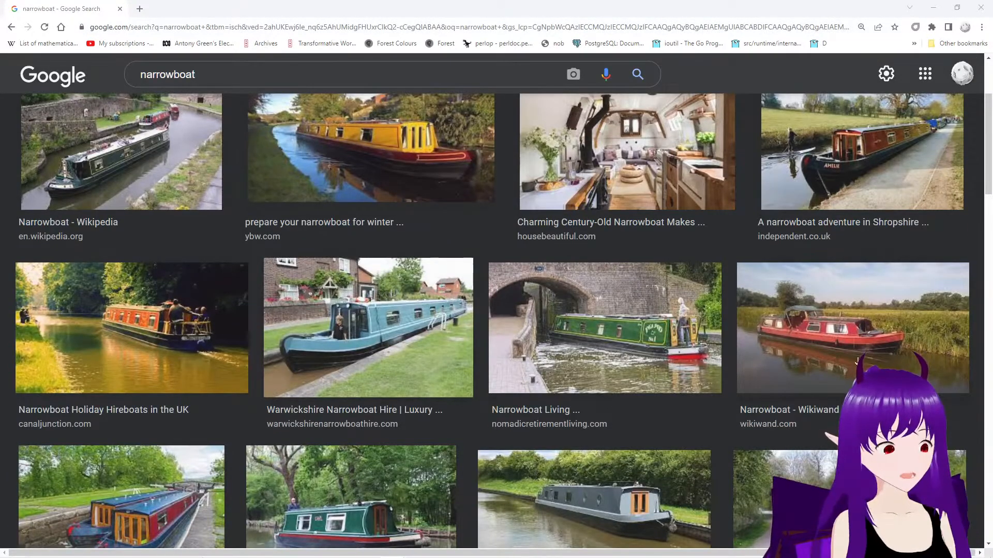
scroll(819, 356, down, 3)
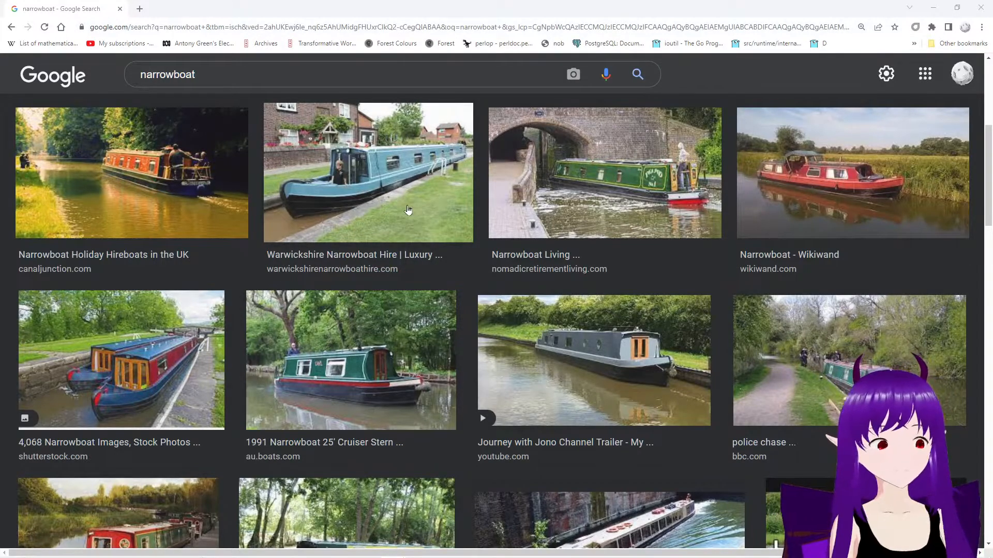
scroll(416, 254, down, 5)
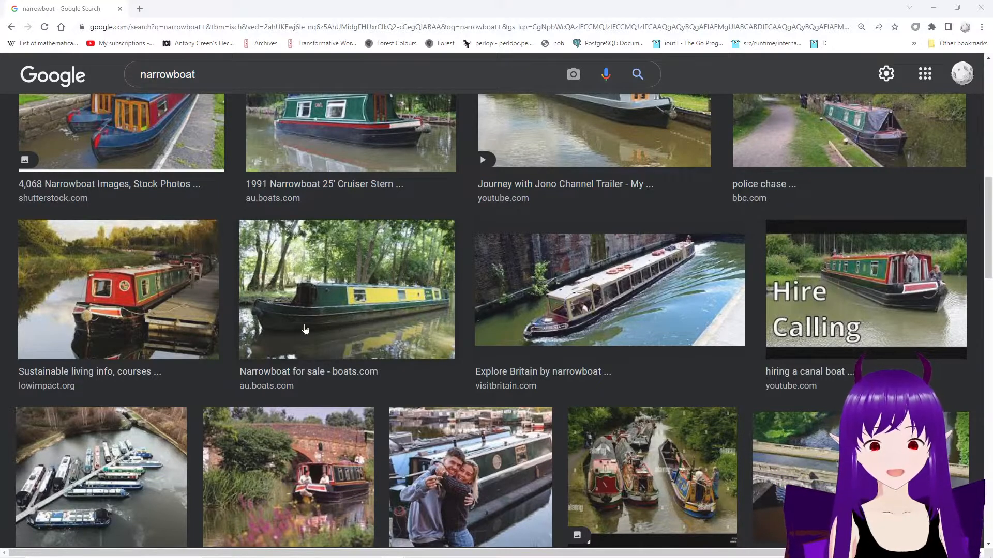
scroll(340, 312, up, 2)
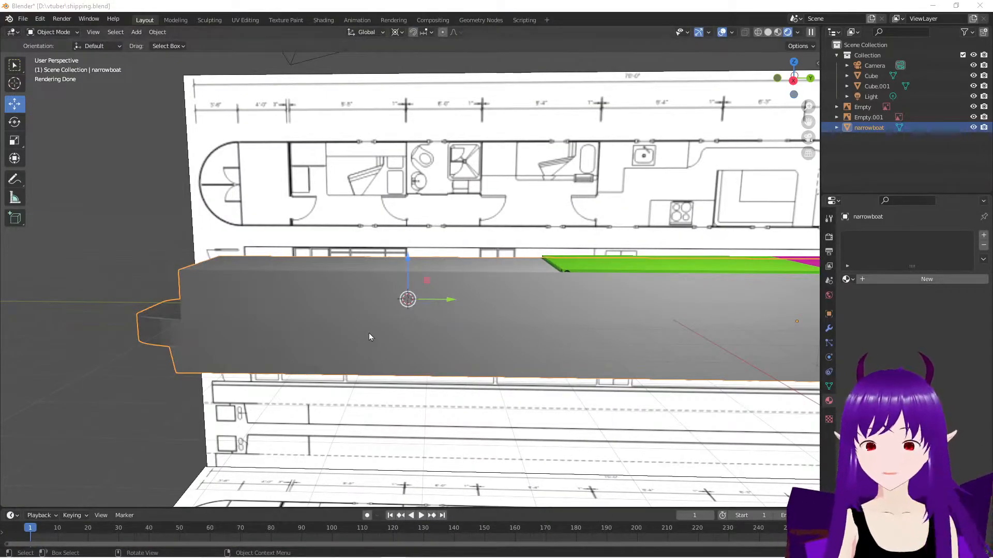
Switch to Blender, enter Edit Mode on the narrowboat and select the lower hull faces along one side and at the stern corner
middle_drag(339, 373, 344, 373)
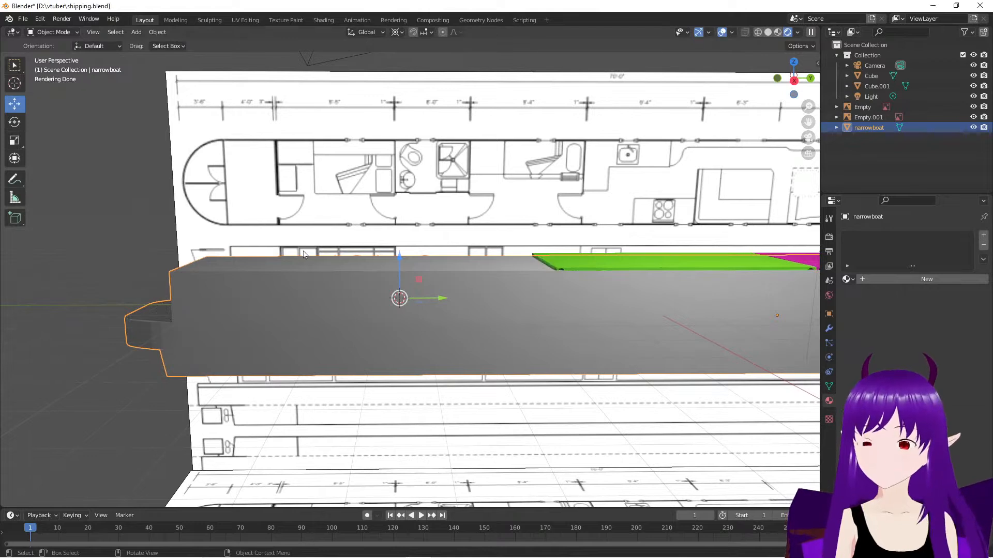
key(Tab)
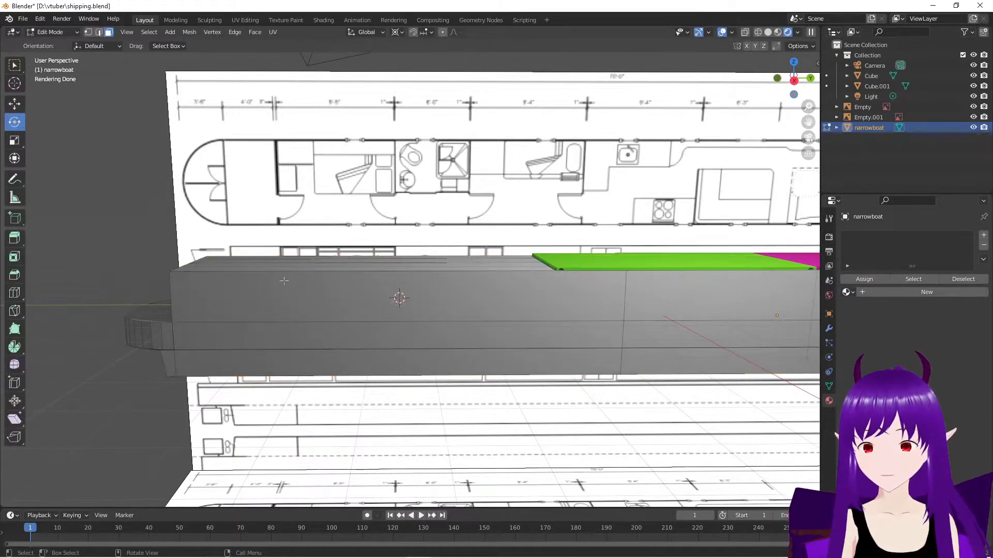
click(296, 367)
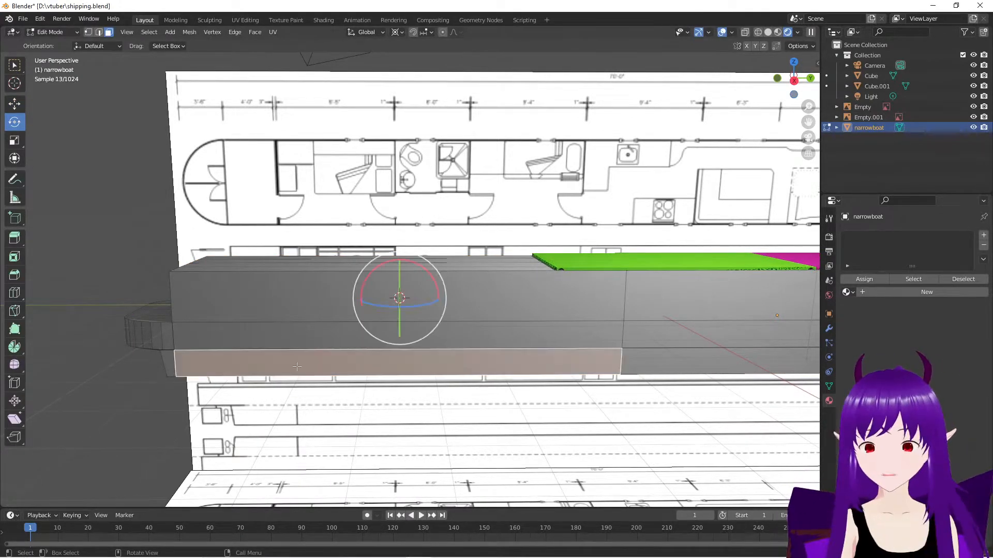
shift+click(669, 366)
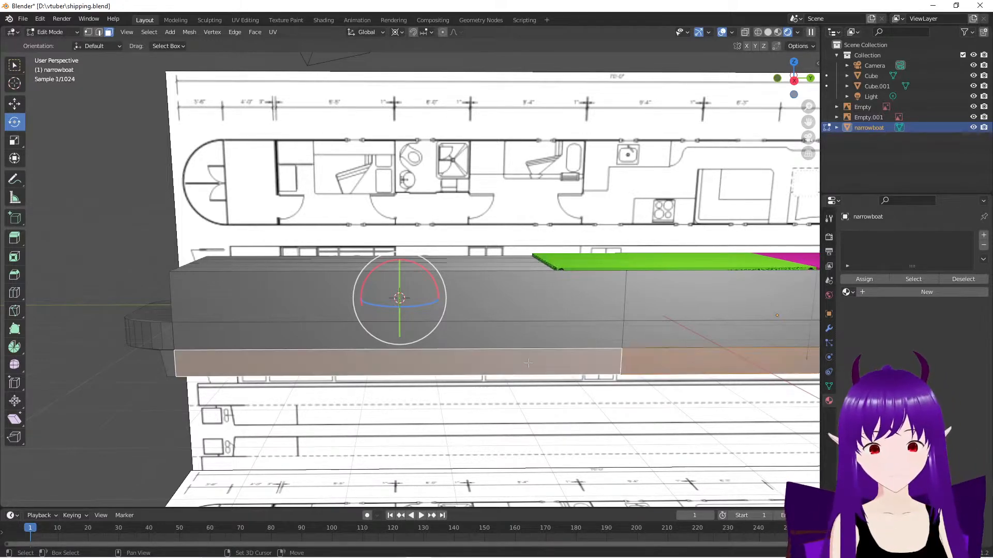
middle_drag(396, 387, 494, 372)
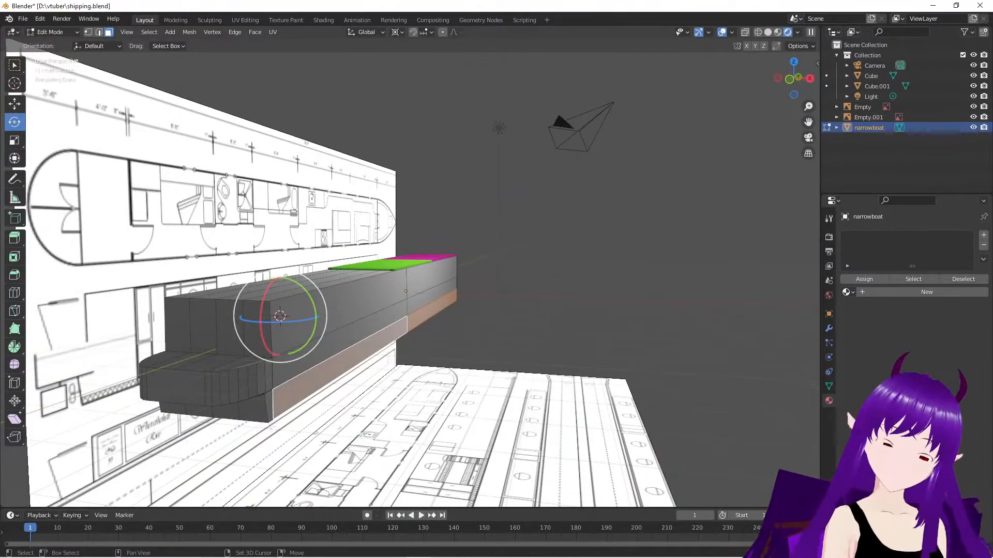
shift+click(256, 415)
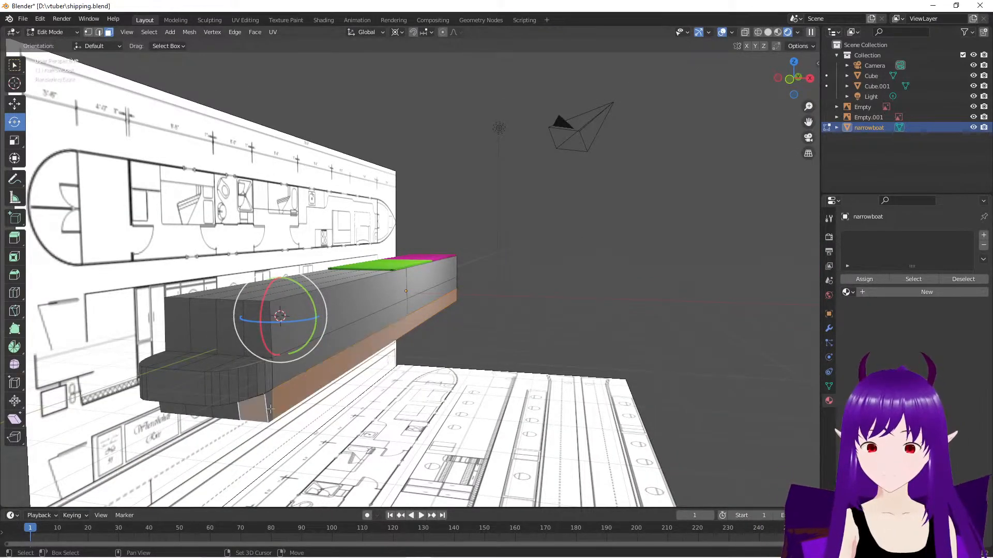
Add the remaining lower stern faces and the lower hull faces along the opposite side to the selection
middle_drag(229, 412, 355, 388)
shift+click(307, 418)
shift+click(282, 415)
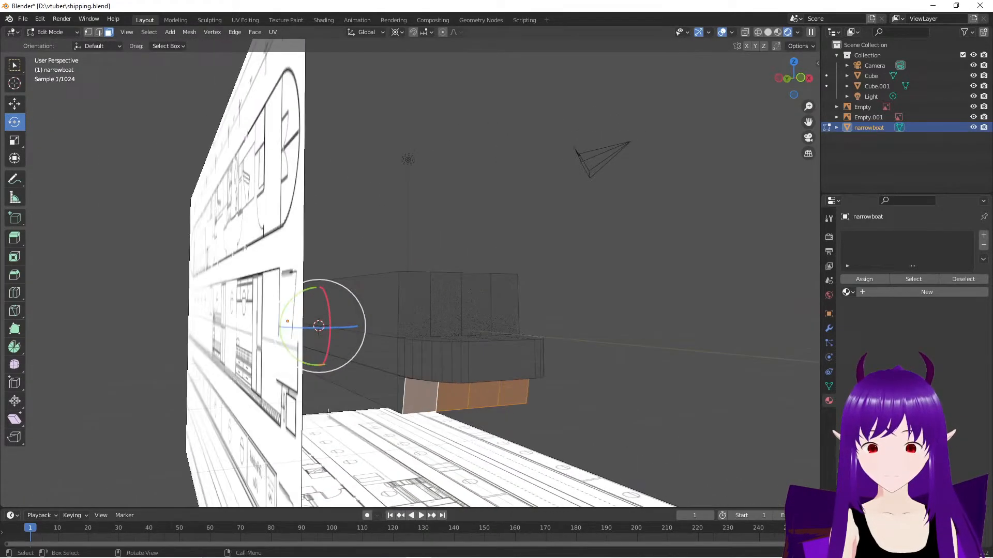
shift+click(359, 387)
shift+click(398, 384)
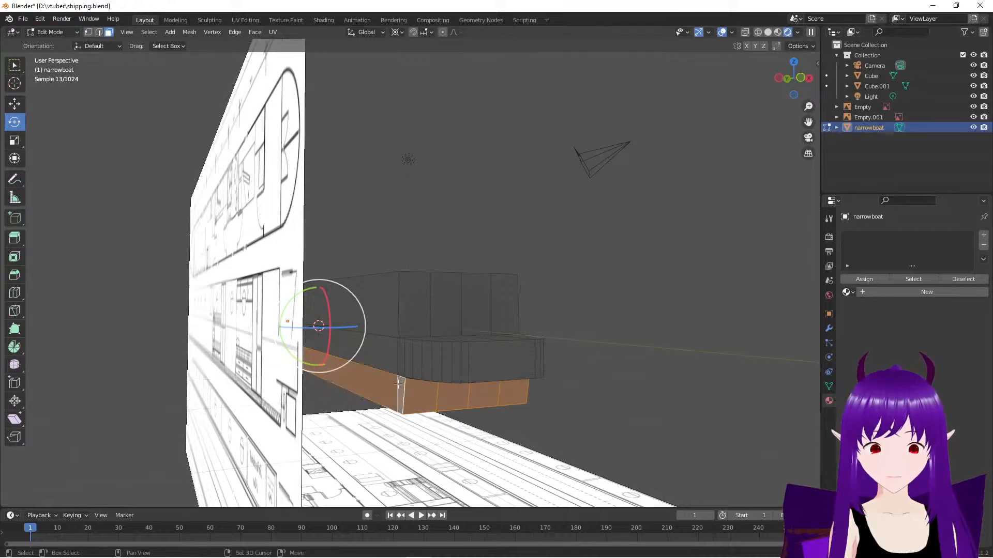
Add the lower hull faces on both sides of the bow and its narrow tip to the selection
middle_drag(451, 410, 364, 386)
click(628, 346)
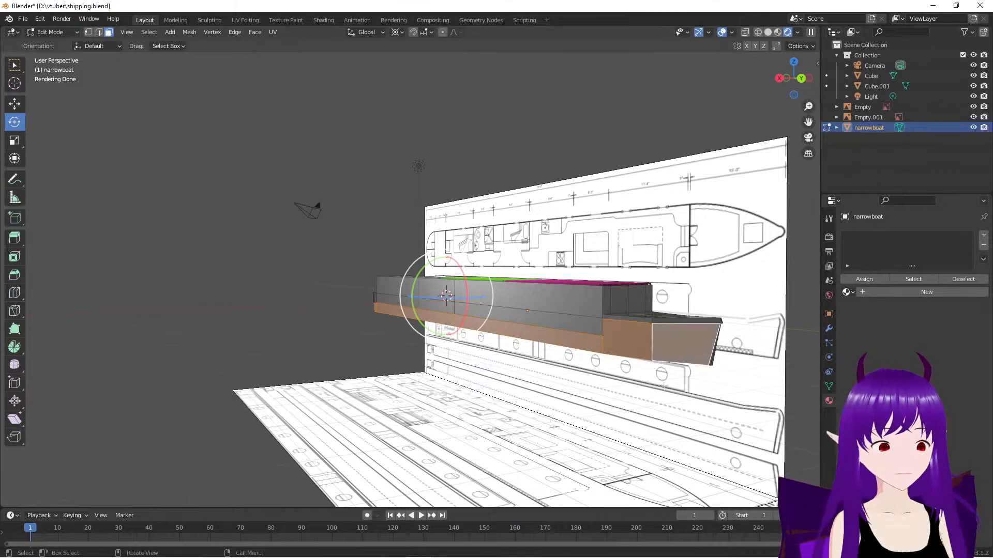
middle_drag(628, 346, 615, 385)
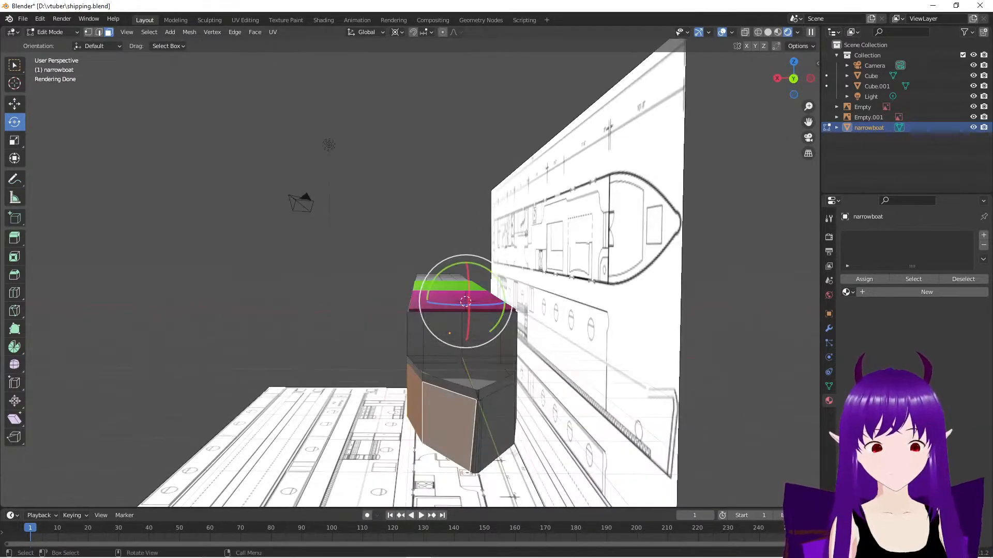
shift+click(497, 427)
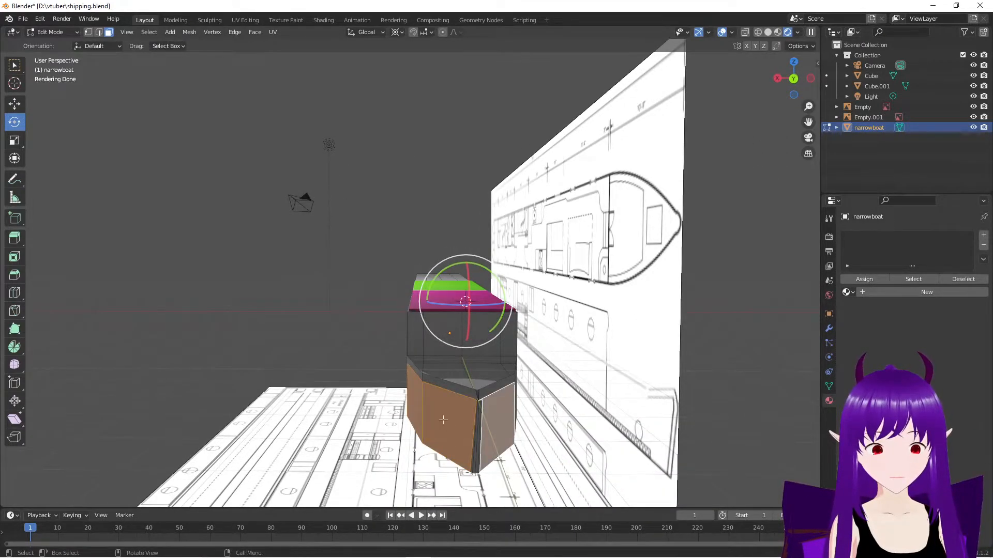
shift+click(477, 434)
middle_drag(524, 454, 341, 433)
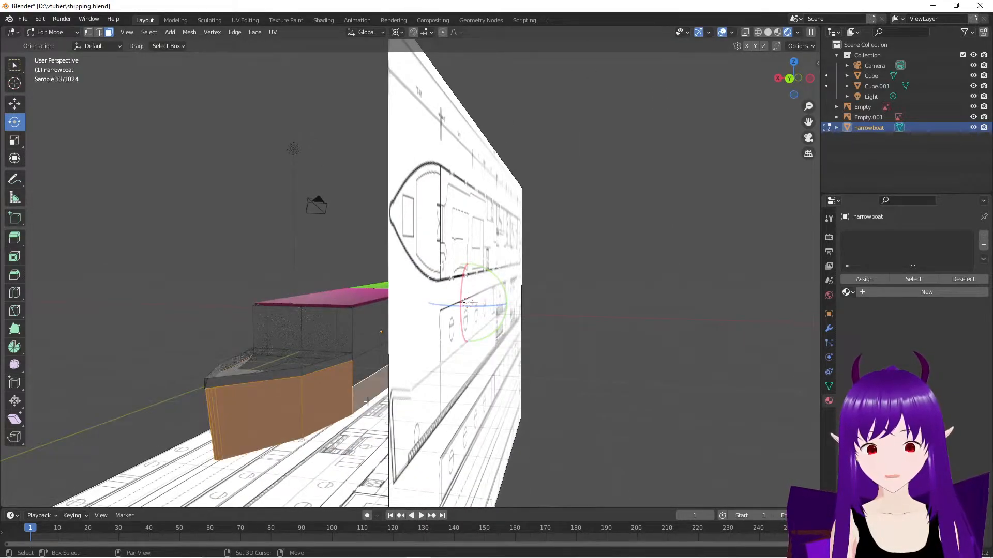
middle_drag(365, 402, 429, 425)
scroll(428, 426, up, 4)
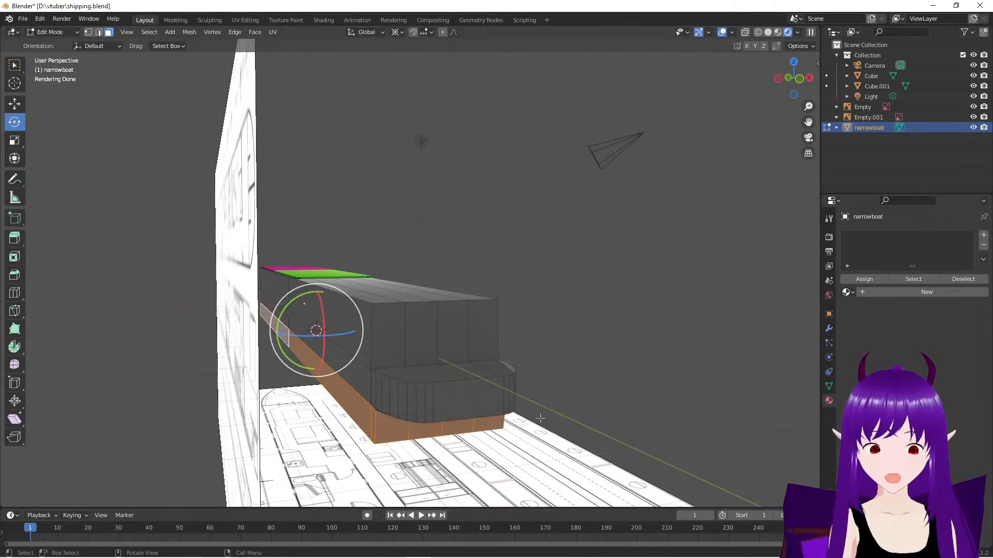
middle_drag(541, 417, 455, 411)
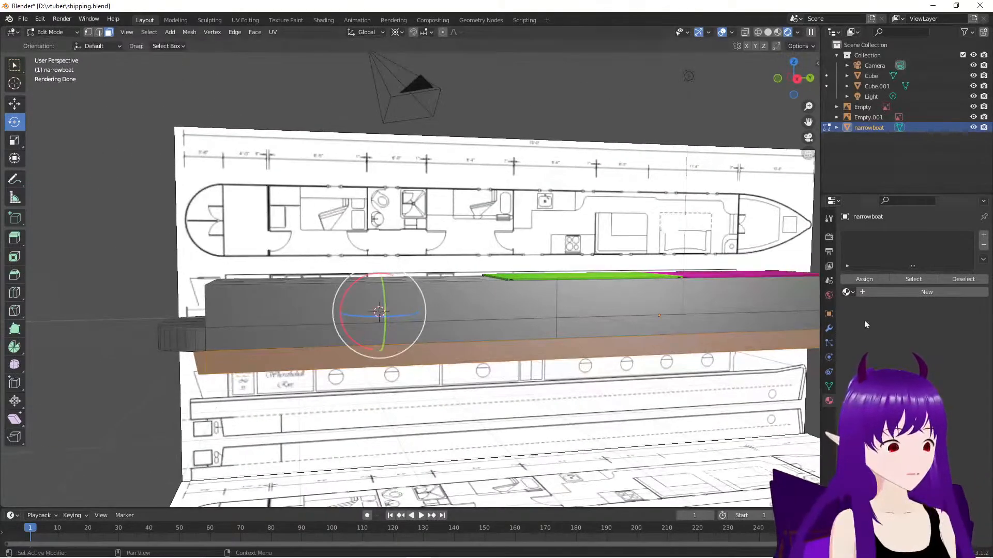
Create a new material for the narrowboat and name it hull
click(883, 292)
double_click(885, 291)
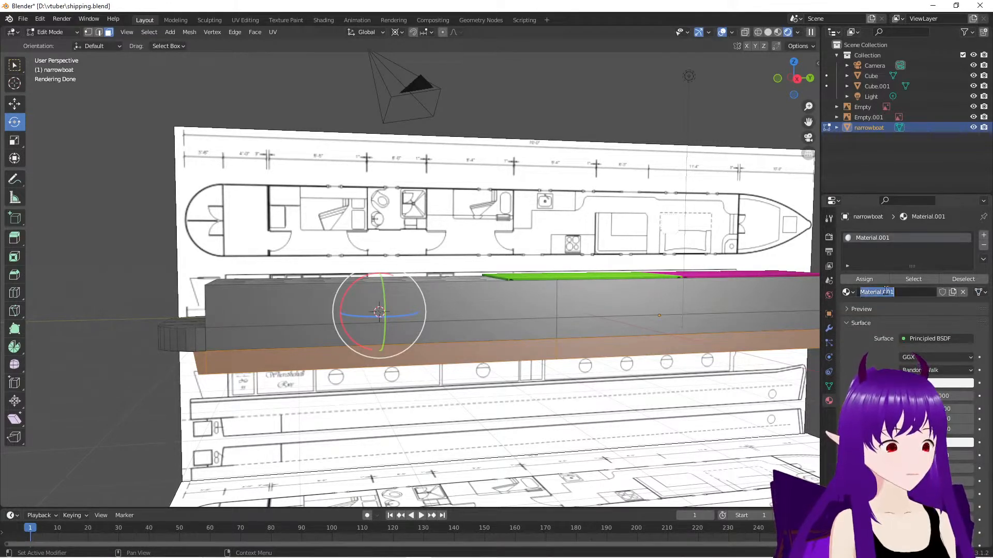
text(H)
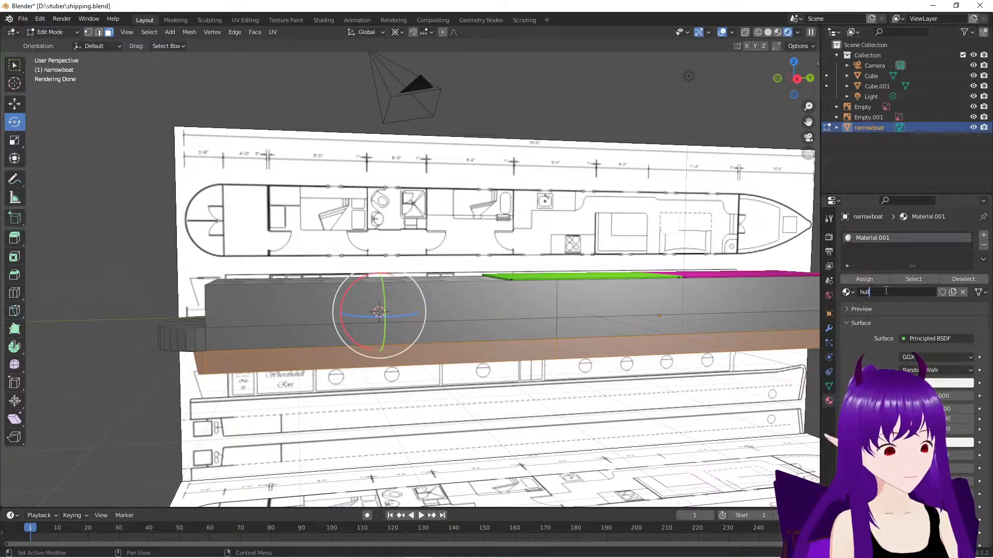
text(ull)
key(Return)
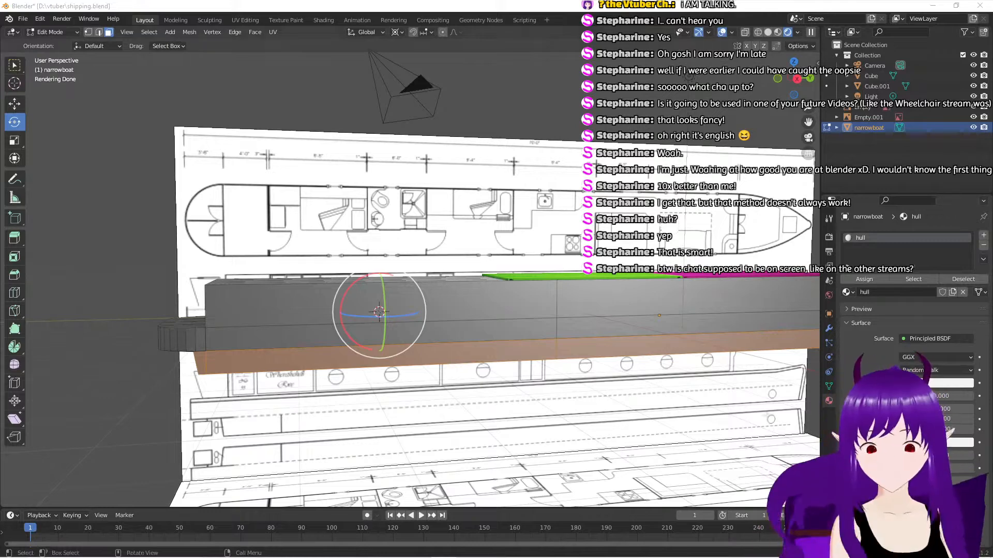
Select the hull band faces above the lower hull along one side, including the rounded stern's side faces
middle_drag(548, 428, 583, 389)
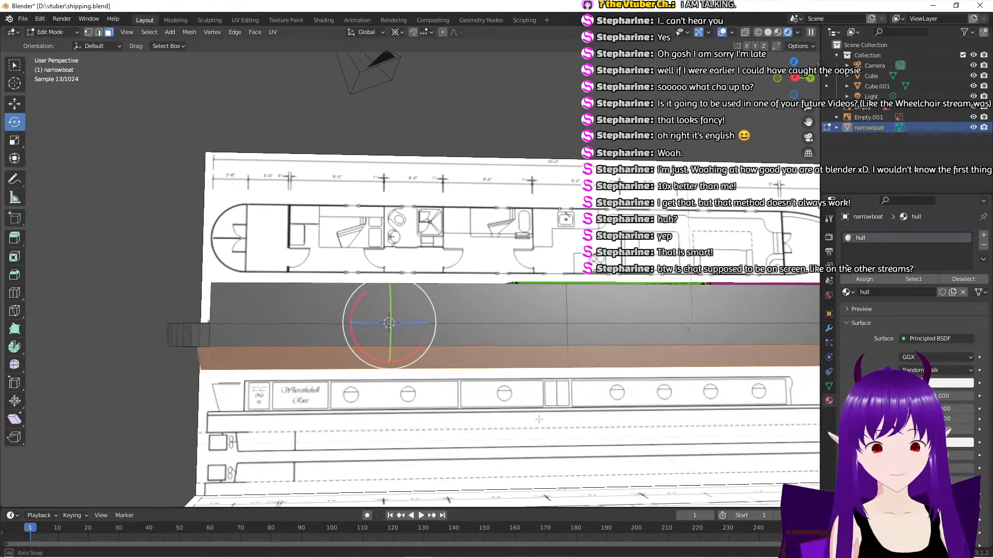
scroll(580, 395, down, 1)
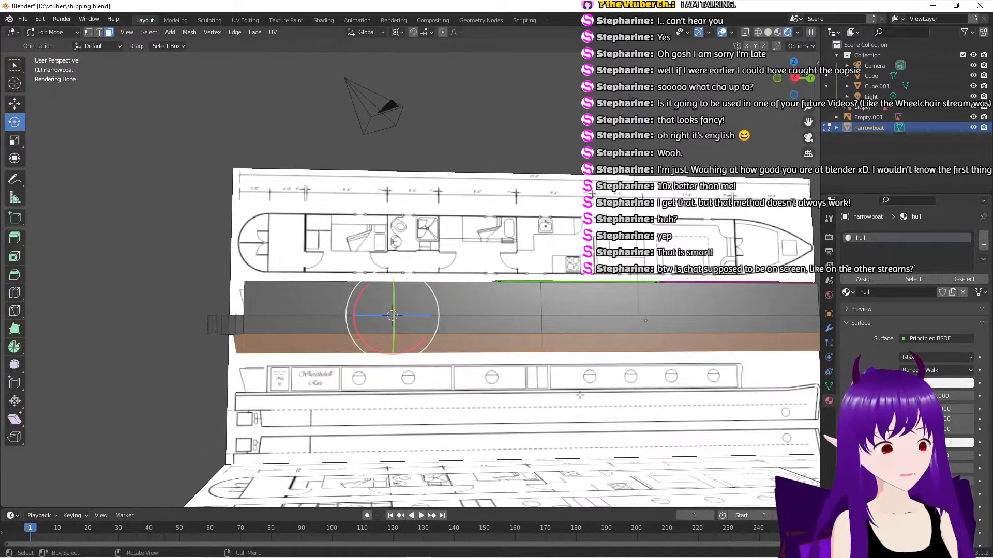
click(271, 329)
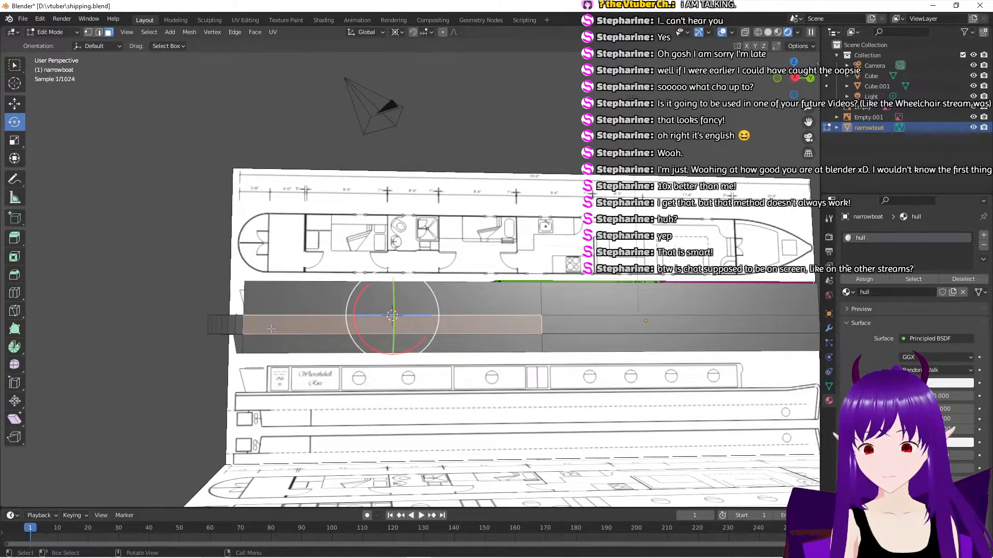
shift+click(225, 325)
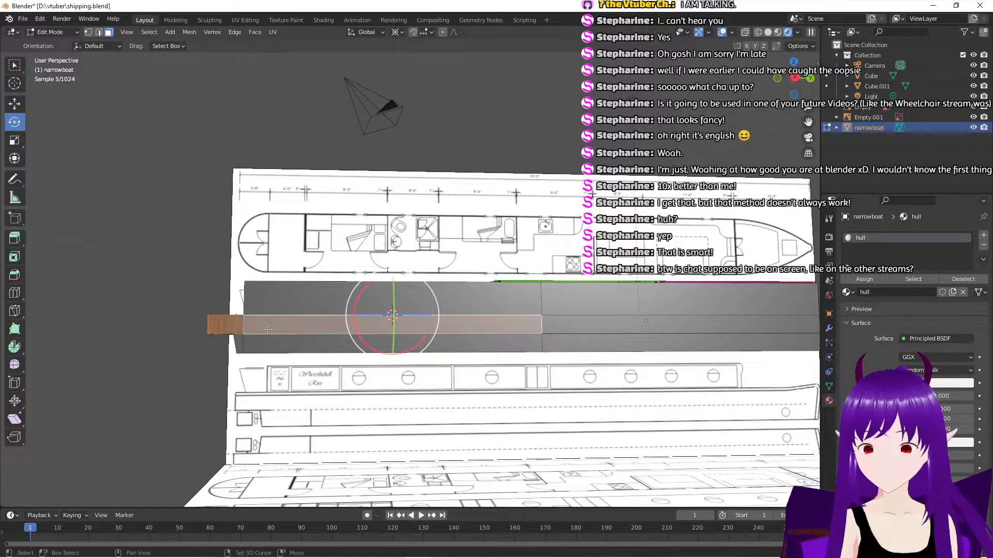
shift+click(558, 328)
Add the upper hull band faces around the bow to the selection, leaving out the cabin's front face
middle_drag(608, 407, 550, 396)
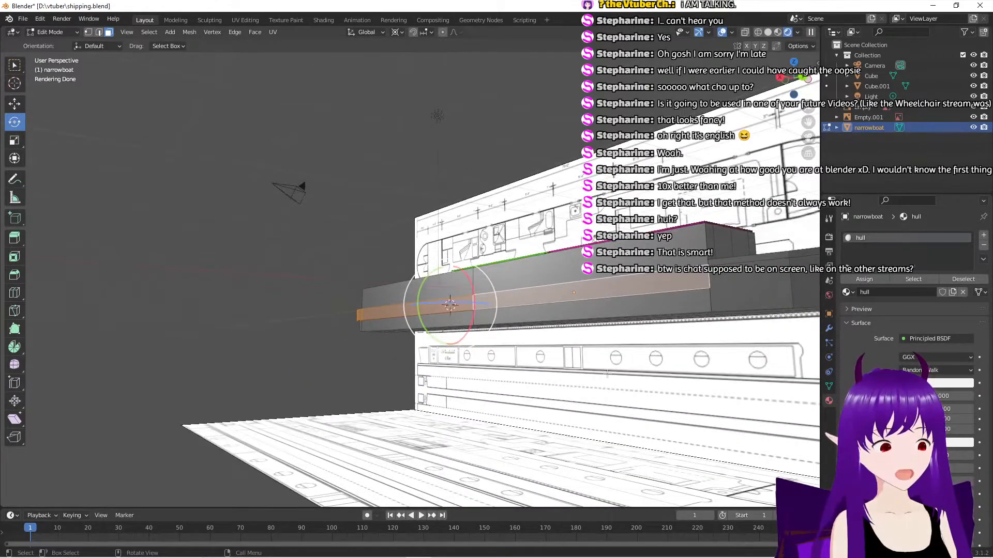
middle_drag(608, 374, 656, 344)
shift+click(409, 335)
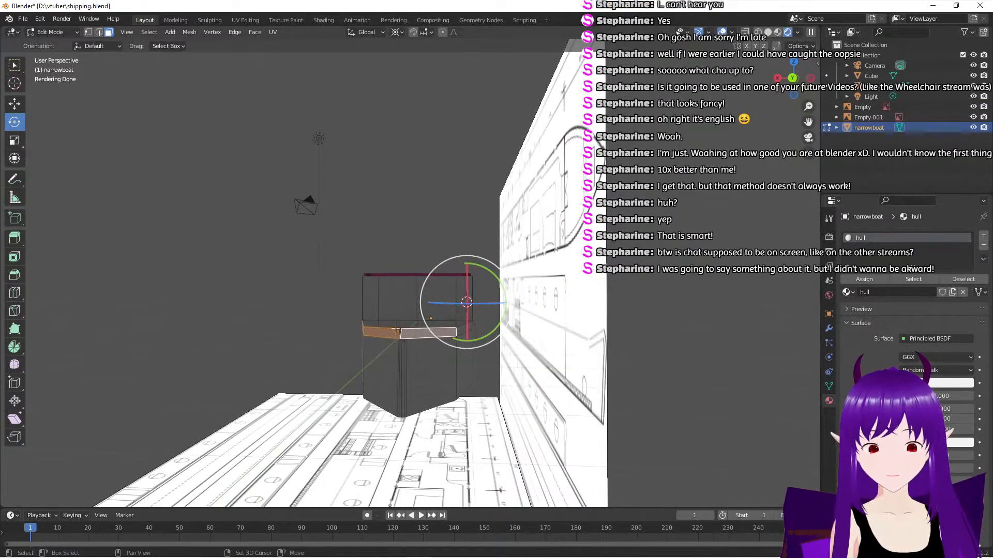
scroll(417, 343, up, 3)
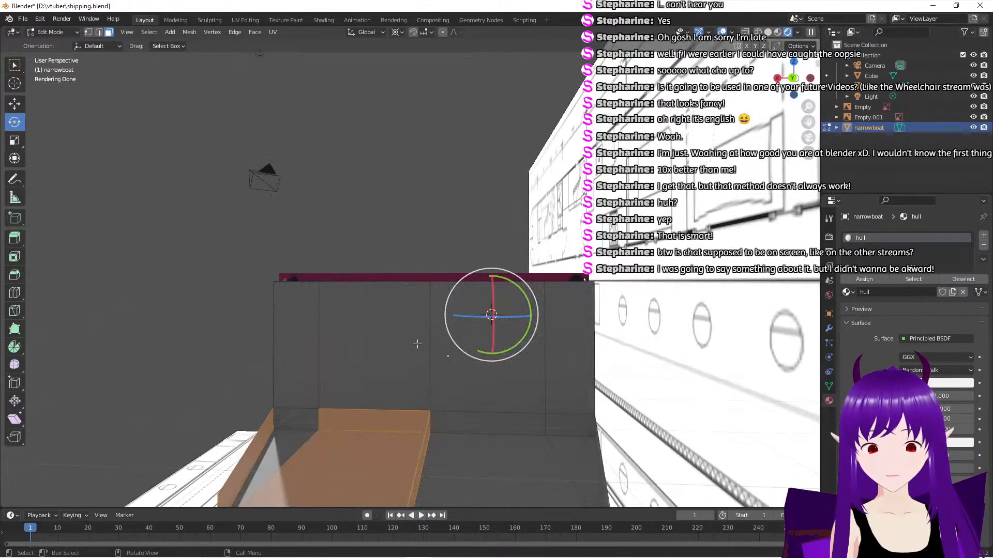
middle_drag(418, 344, 394, 365)
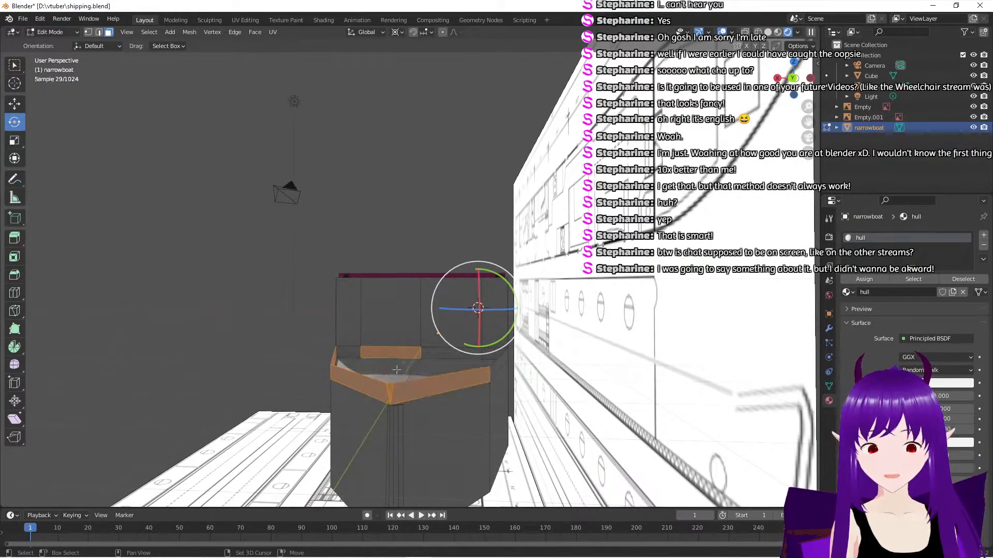
shift+click(400, 355)
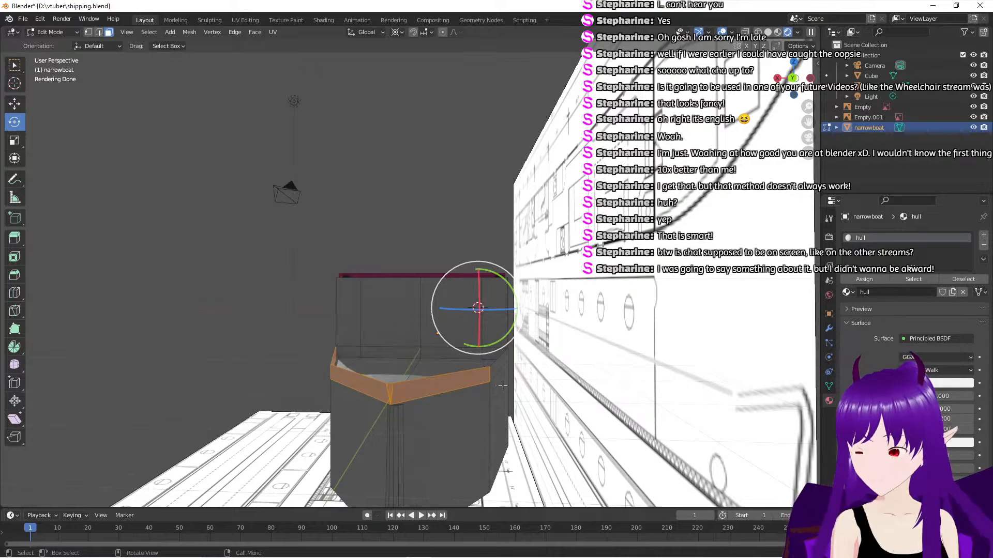
Extend the selection along the upper hull band from the bow down the opposite side of the boat
middle_drag(503, 386, 473, 383)
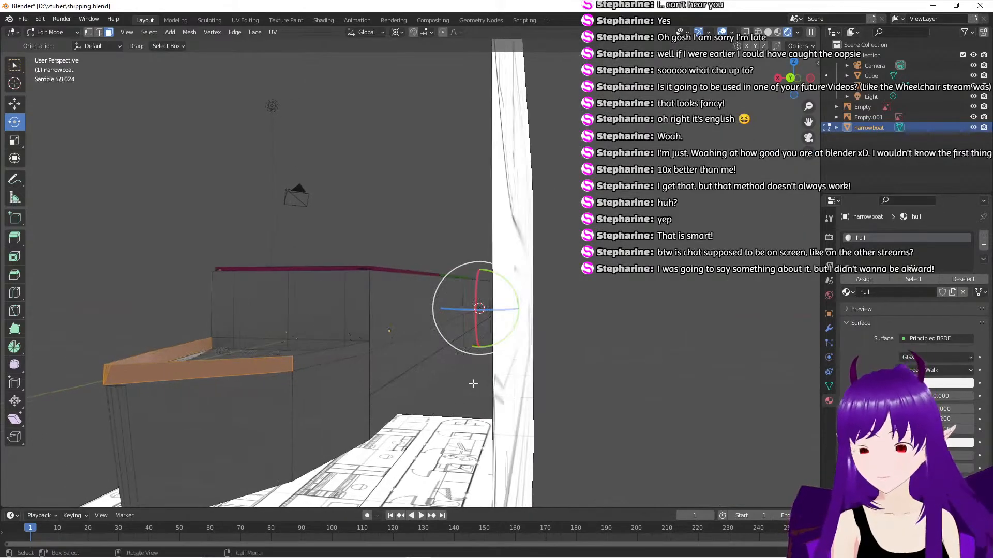
shift+click(341, 355)
shift+click(385, 364)
shift+click(469, 325)
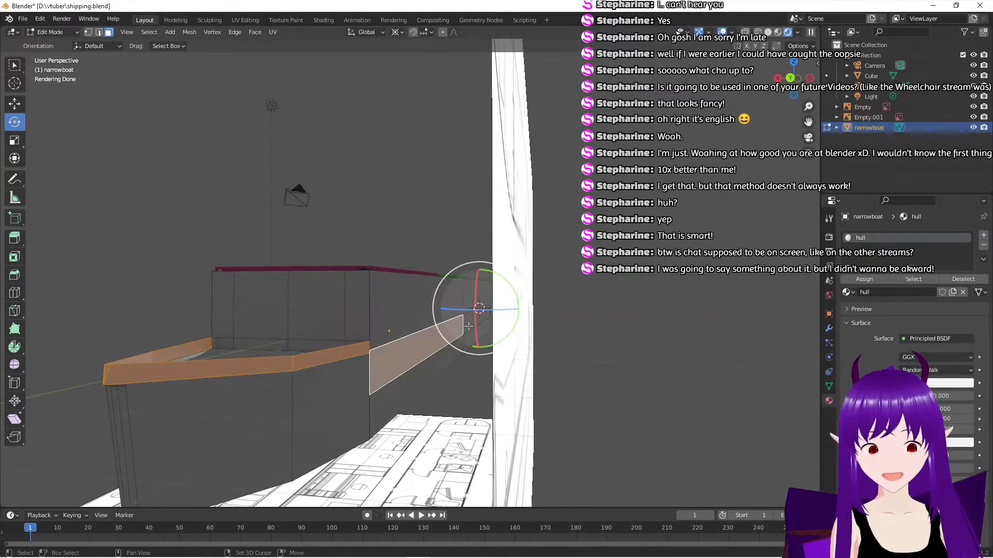
Add the upper hull band faces around the rounded stern to the existing band selection
middle_drag(469, 326, 404, 365)
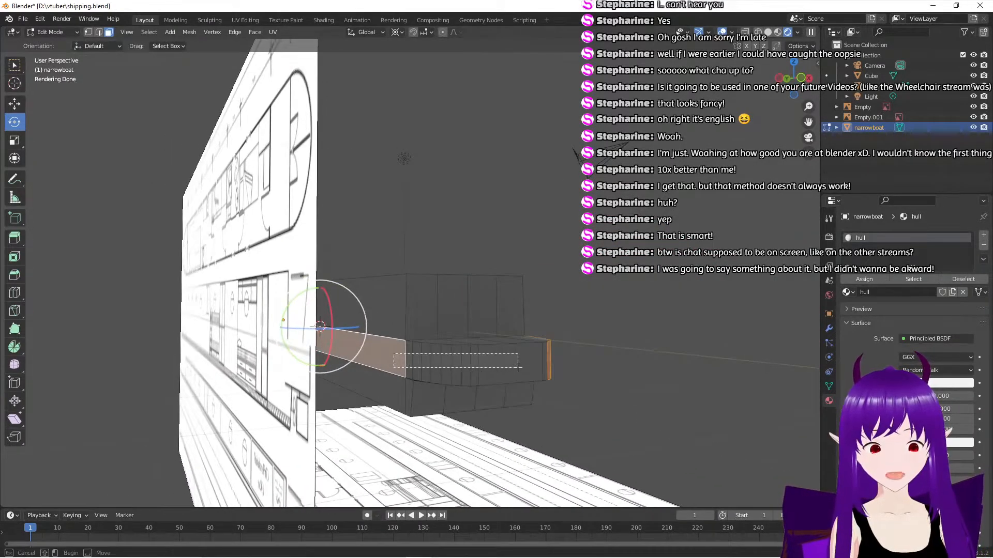
shift+click(517, 368)
middle_drag(580, 387, 543, 386)
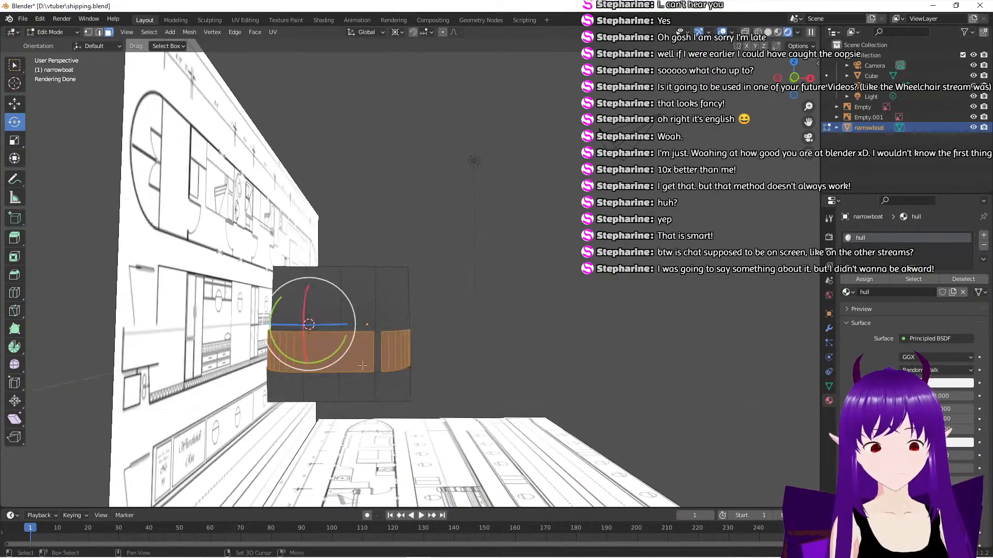
drag(348, 349, 400, 356)
key(ctrl+z)
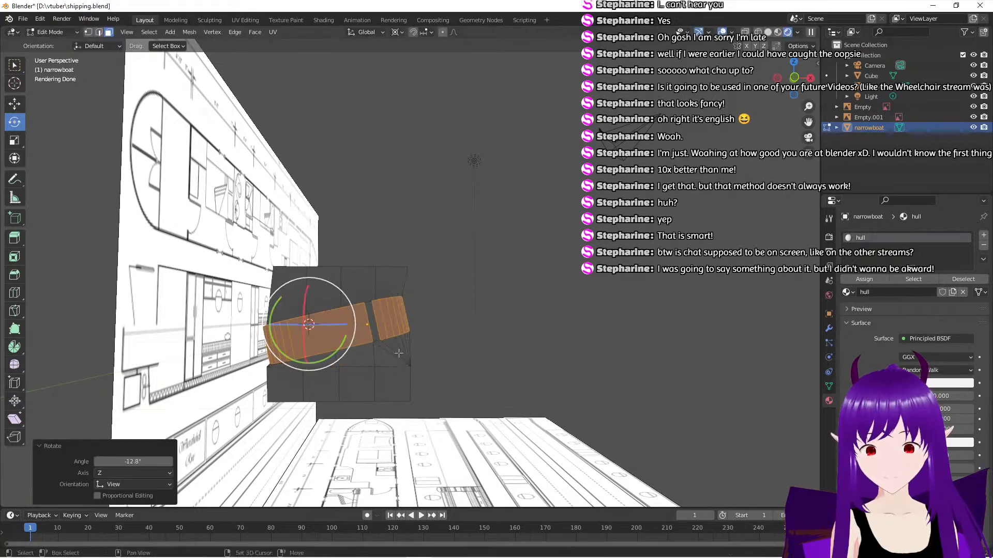
key(ctrl+z)
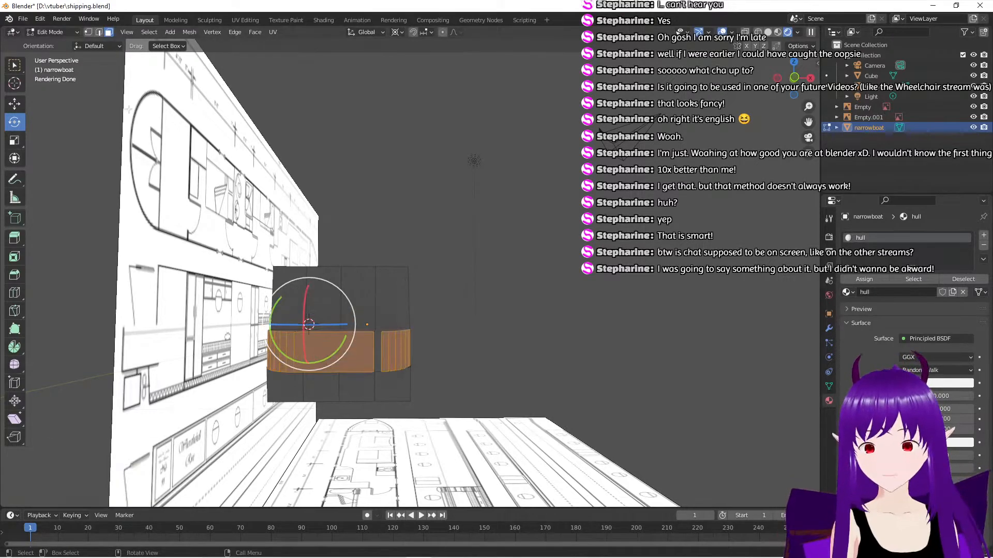
Switch to the Select Box tool and add the remaining stern faces of the upper hull band to the selection
click(16, 66)
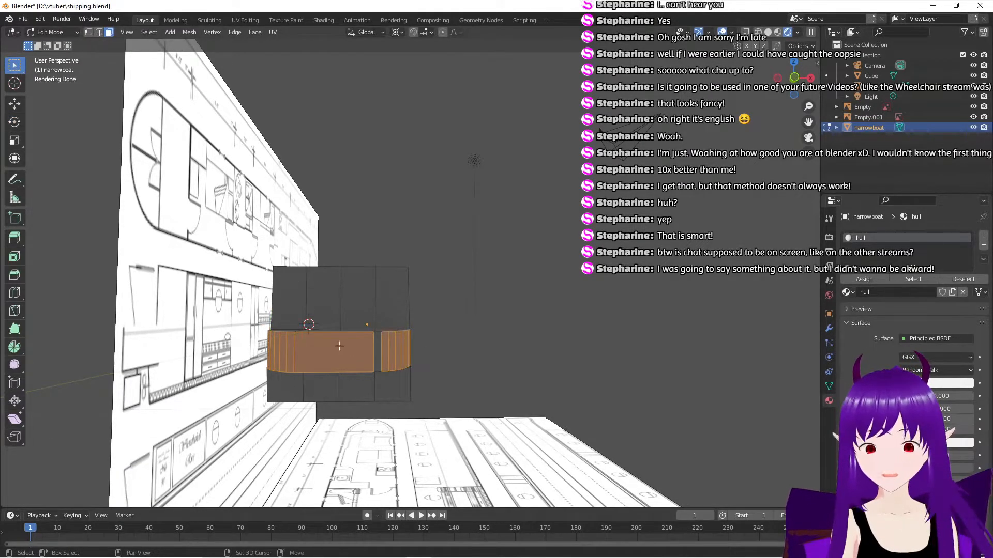
drag(339, 345, 409, 354)
middle_drag(409, 354, 281, 380)
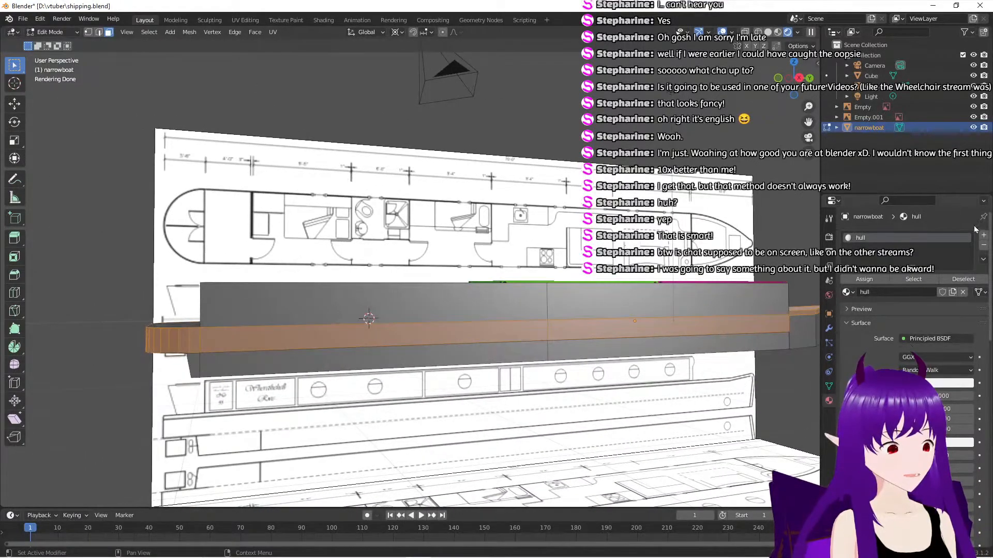
Add a second material slot to the narrowboat with a new material named gunnal
click(985, 235)
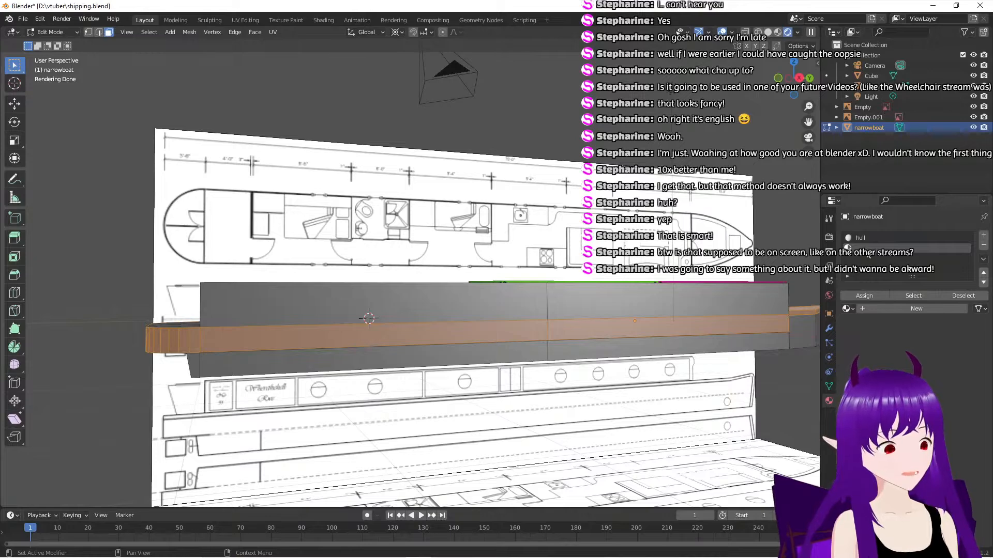
click(873, 308)
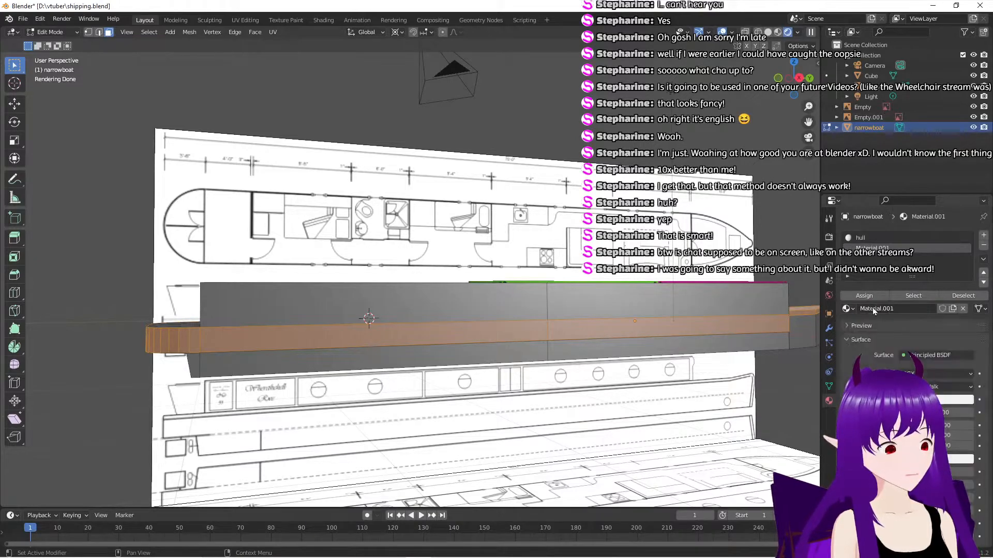
click(887, 309)
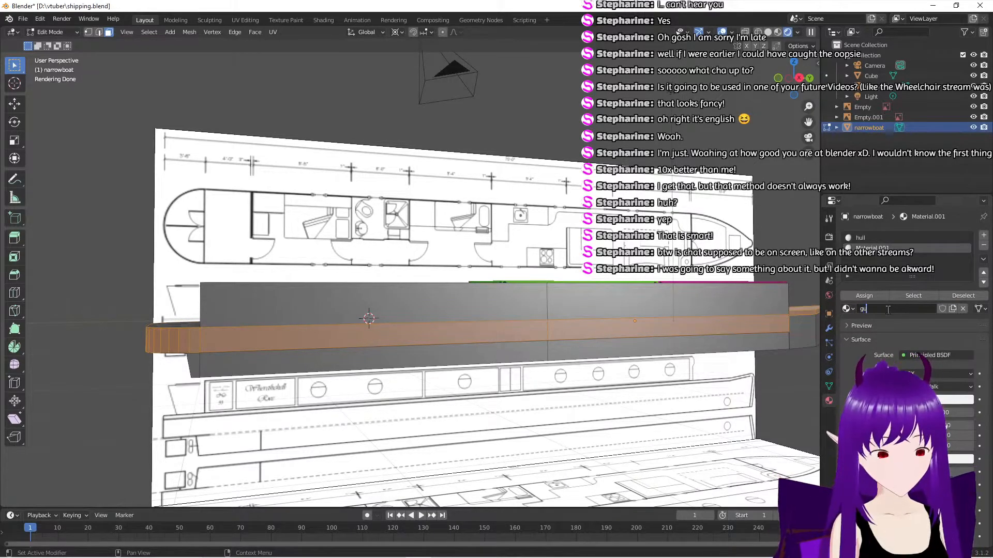
text(gunnal)
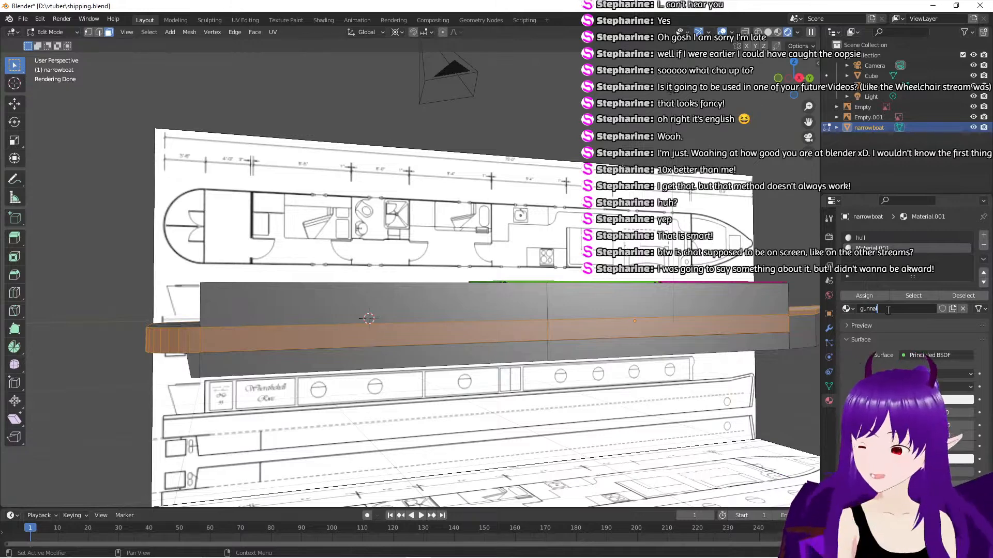
key(Return)
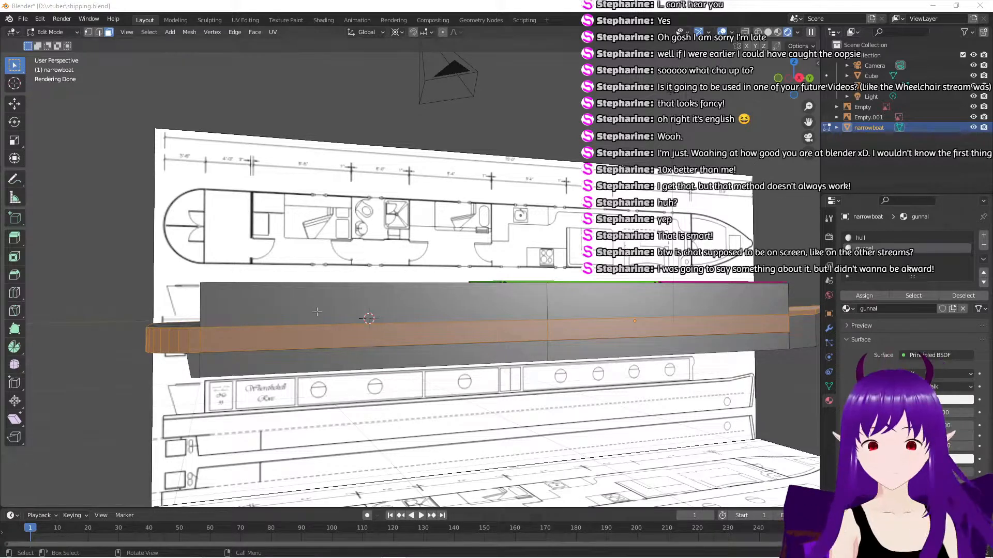
Select the cabin's wall faces along one side and the four wall faces at its stern end
click(246, 305)
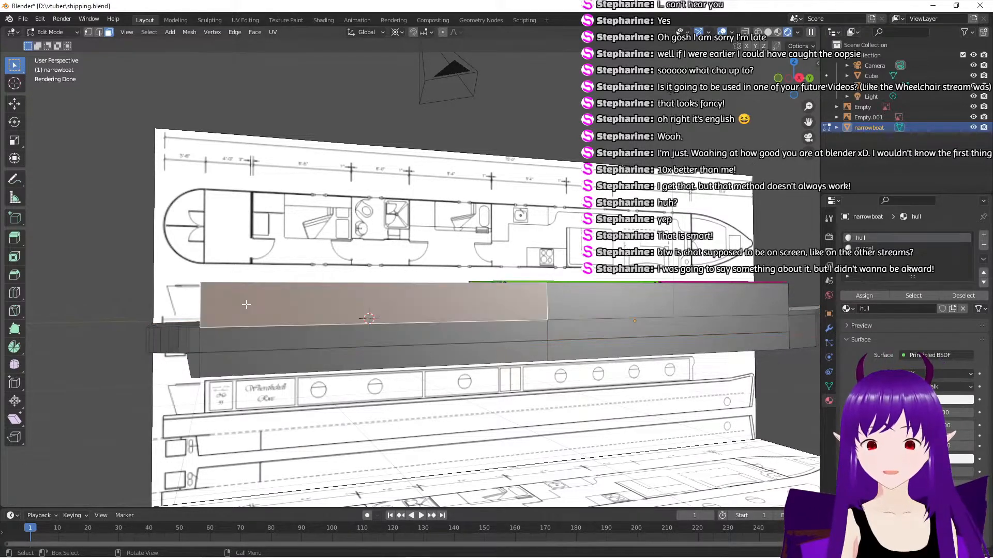
click(585, 306)
middle_drag(585, 307, 492, 351)
shift+click(354, 368)
shift+click(324, 366)
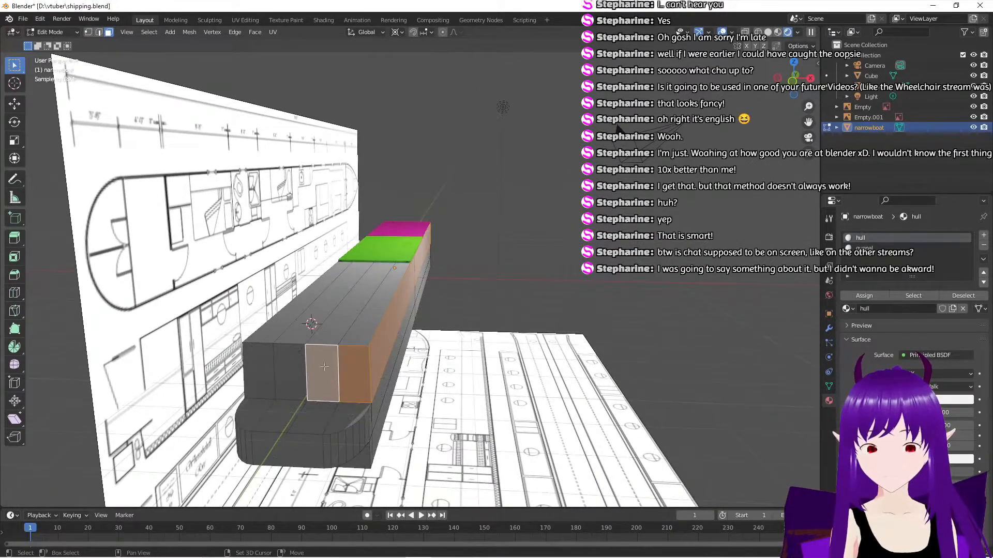
shift+click(295, 365)
shift+click(264, 366)
Hide the reference images Empty and Empty.001 and add the cabin's opposite side wall to the selection
middle_drag(264, 366, 360, 337)
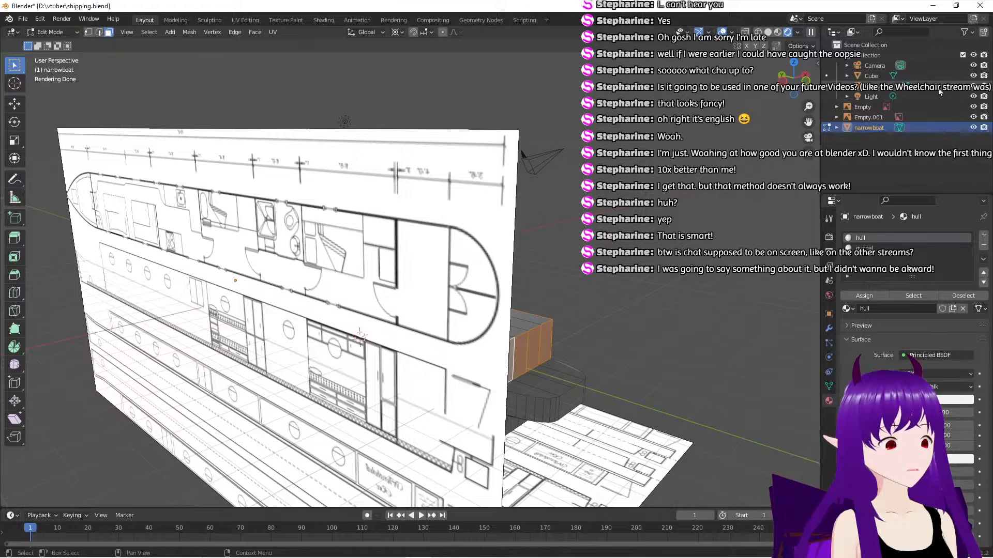
click(974, 107)
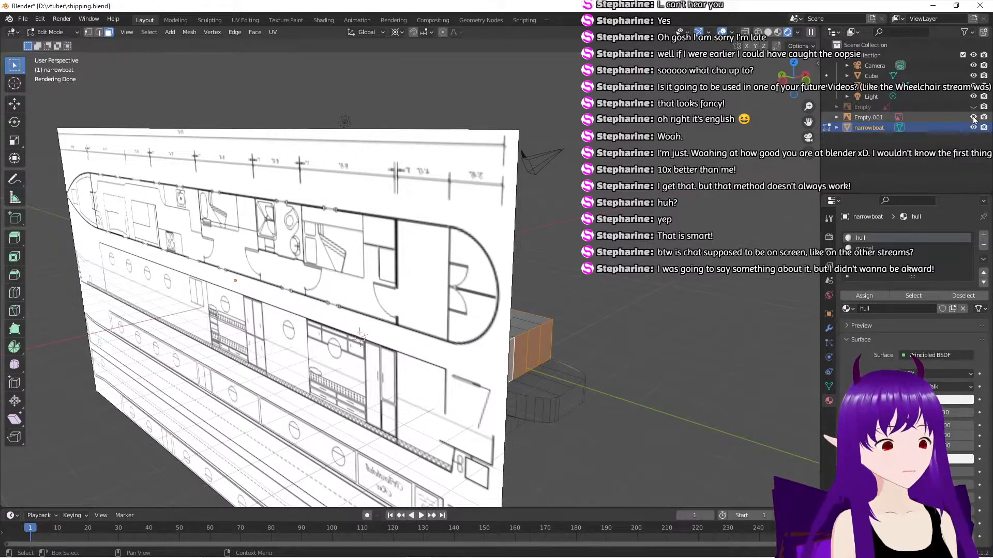
click(974, 118)
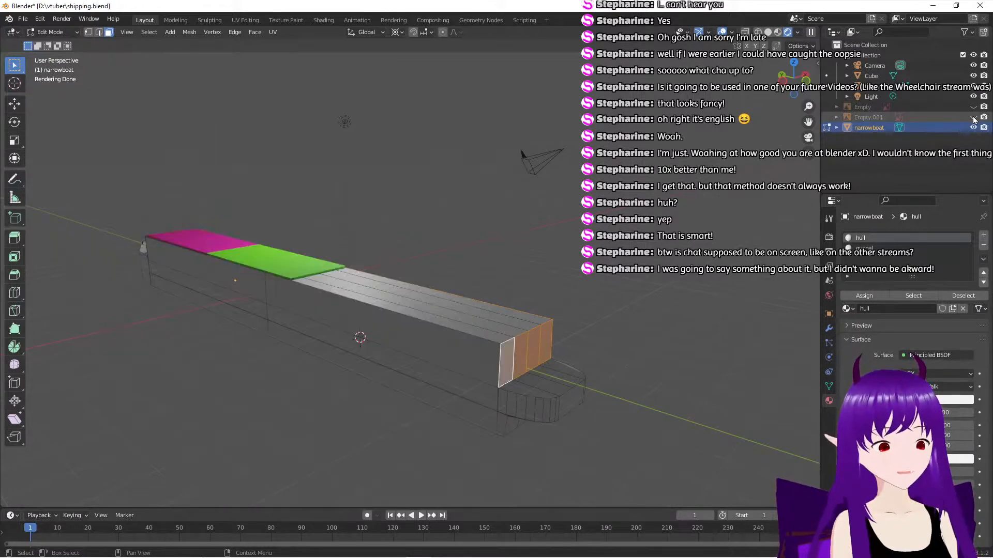
shift+click(483, 357)
Add the cabin's front wall faces at the bow end to the selection
middle_drag(311, 308, 366, 290)
shift+click(466, 318)
shift+click(545, 318)
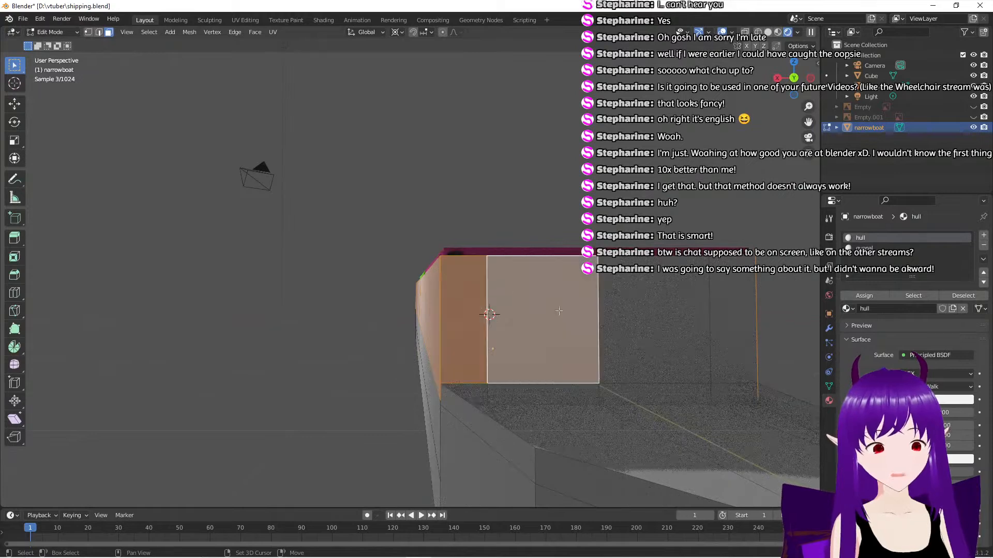
shift+click(654, 321)
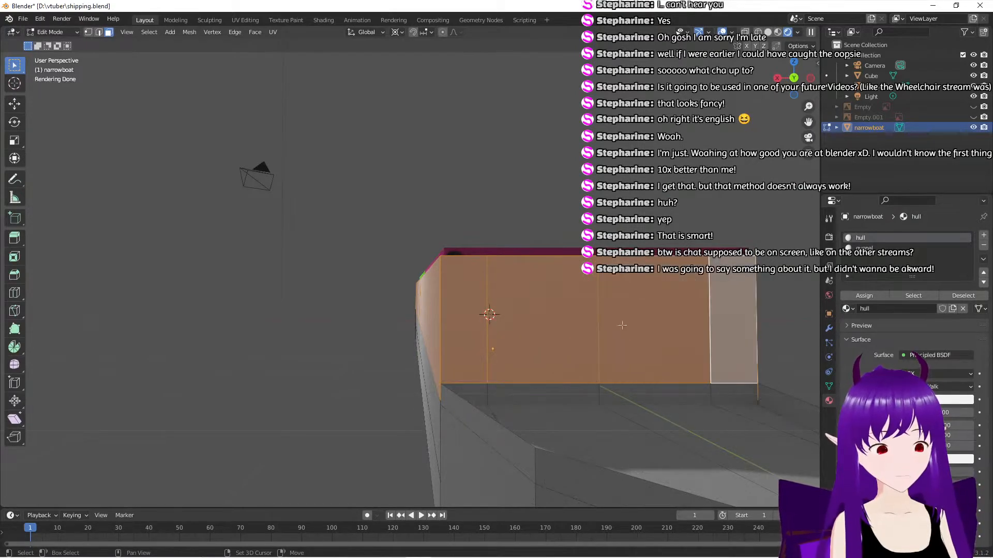
middle_drag(727, 322, 341, 349)
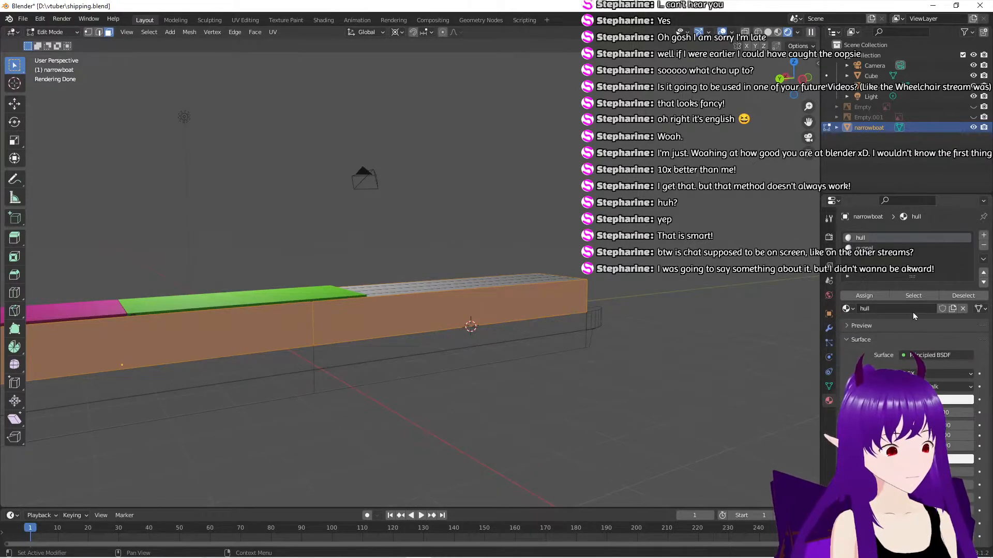
Add a third material slot to the narrowboat with a new material named top
click(984, 236)
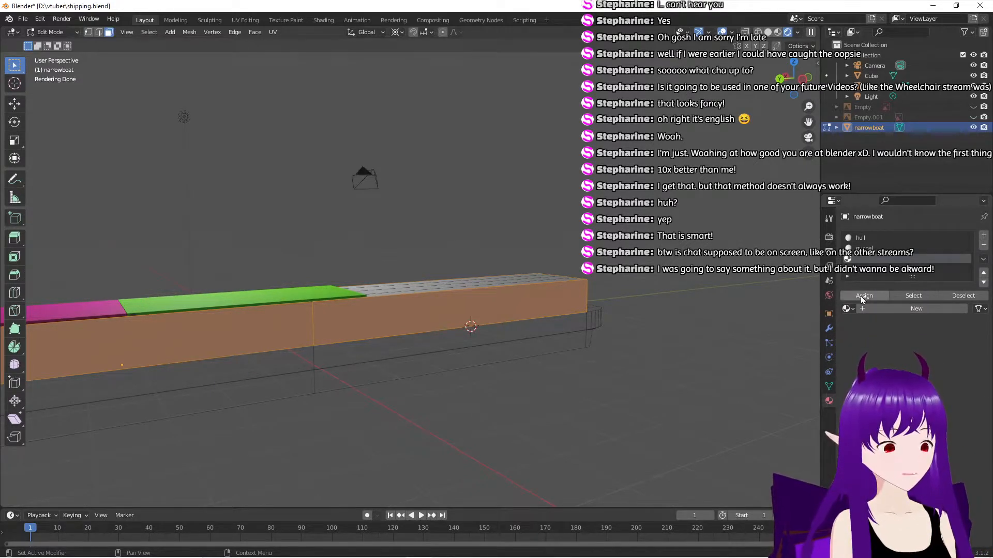
click(870, 309)
double_click(880, 309)
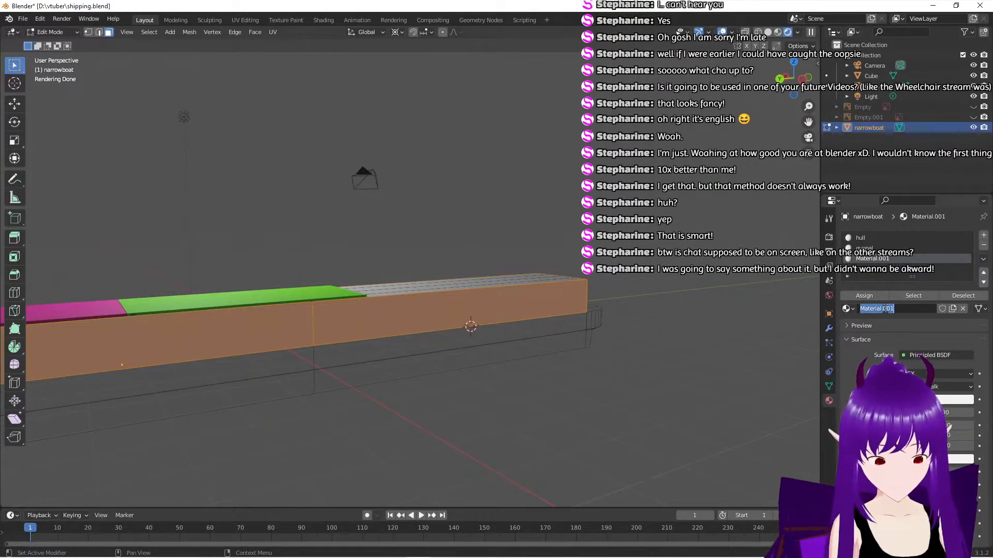
text(top)
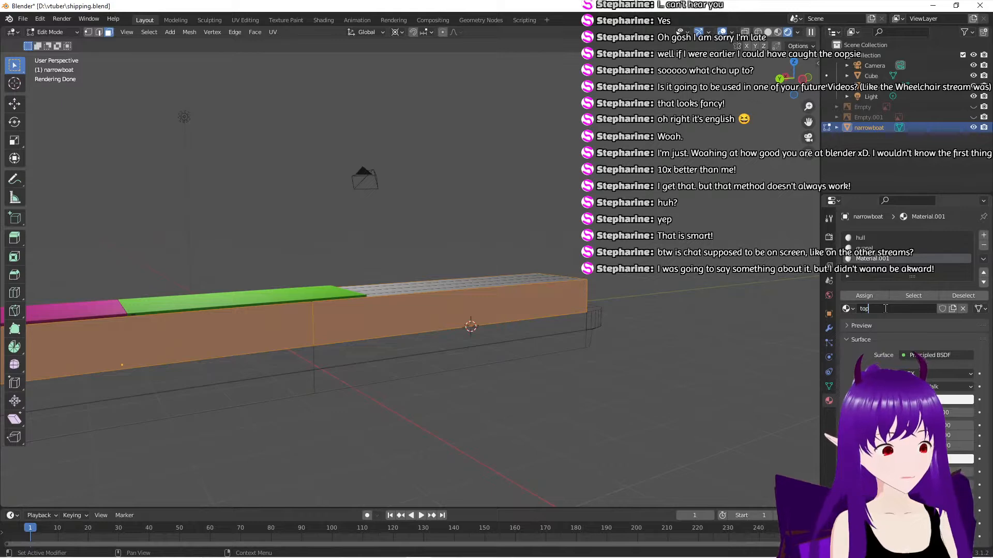
key(Return)
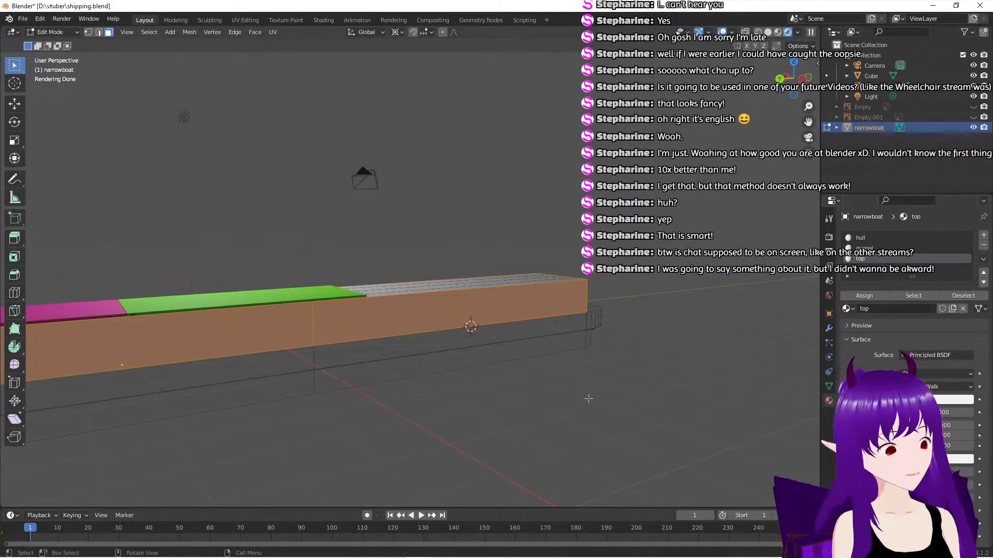
Start a new selection with the bow deck faces in front of the cabin
middle_drag(531, 418, 455, 463)
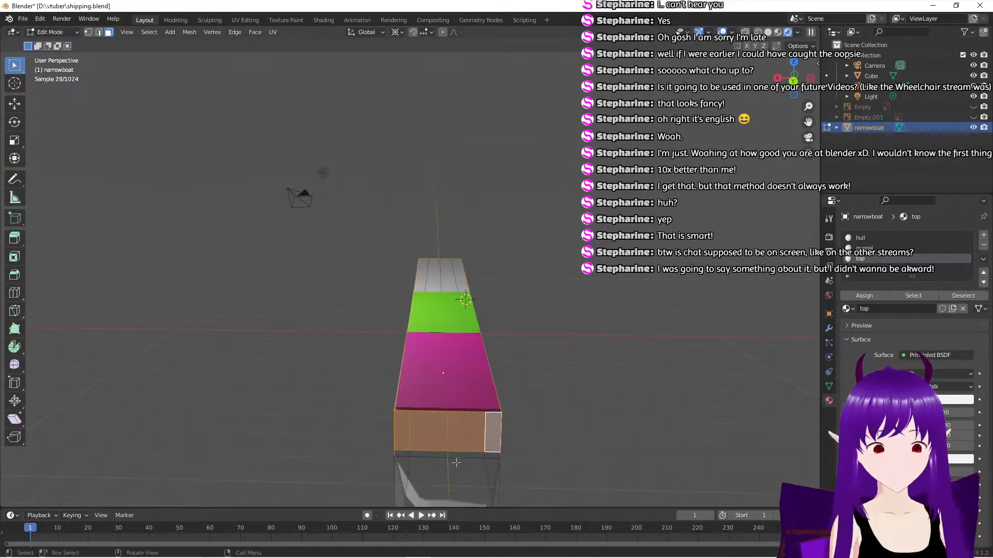
click(419, 481)
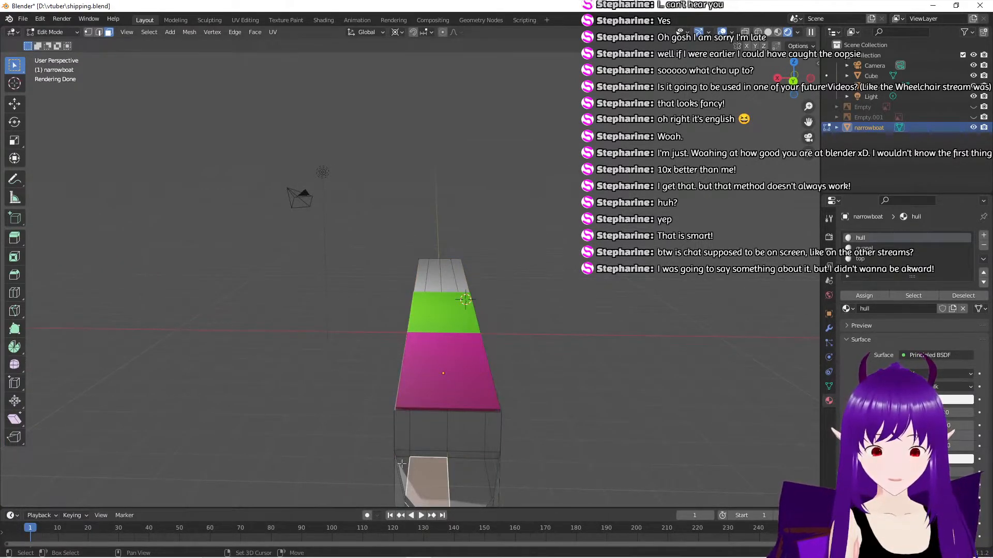
shift+click(402, 464)
shift+click(468, 471)
shift+click(494, 468)
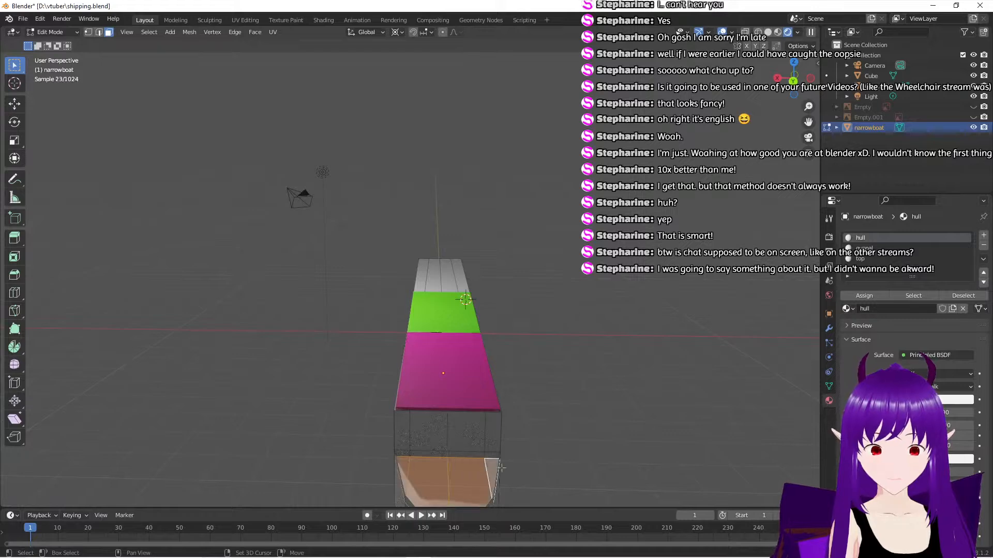
Add the flat deck faces of the rounded stern to the selection
middle_drag(501, 468, 454, 432)
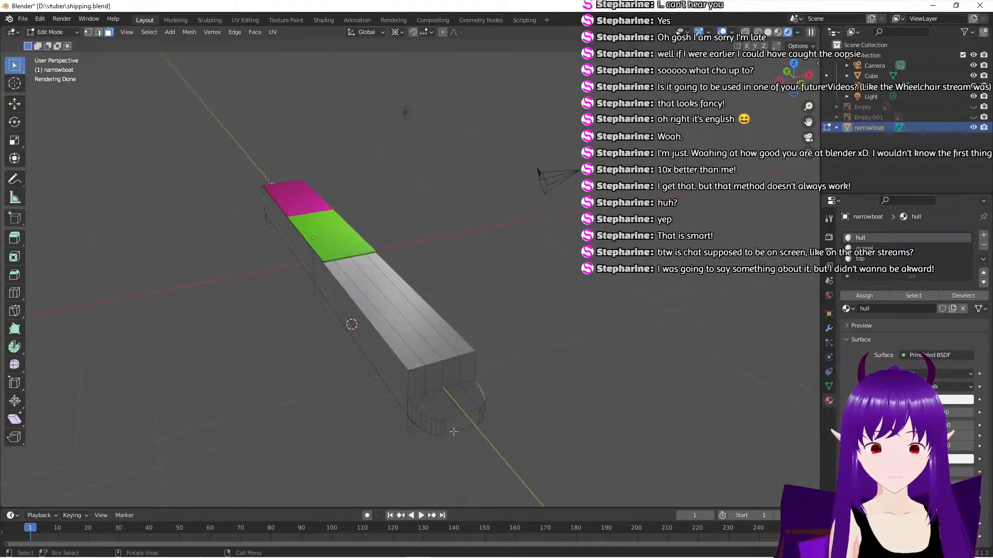
shift+click(425, 408)
shift+click(444, 404)
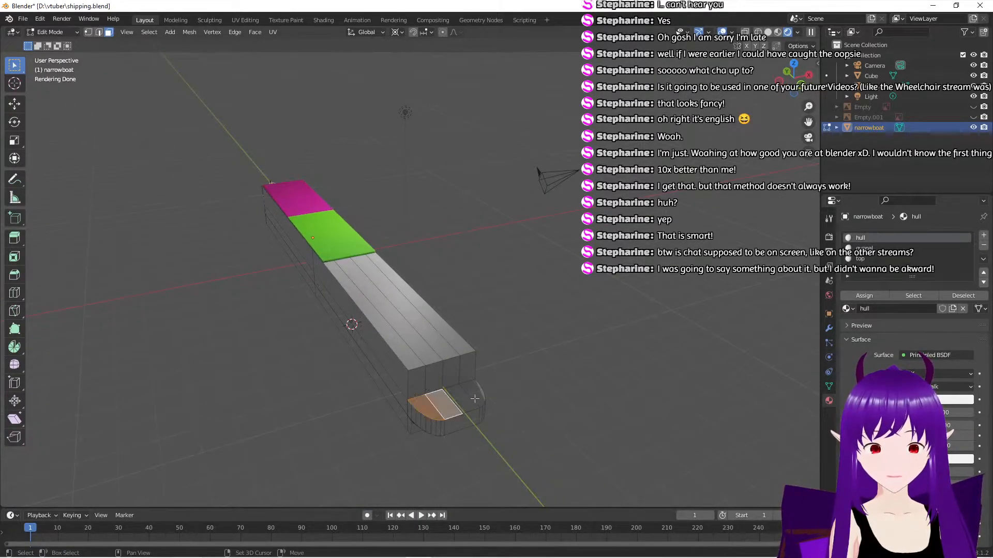
shift+click(475, 396)
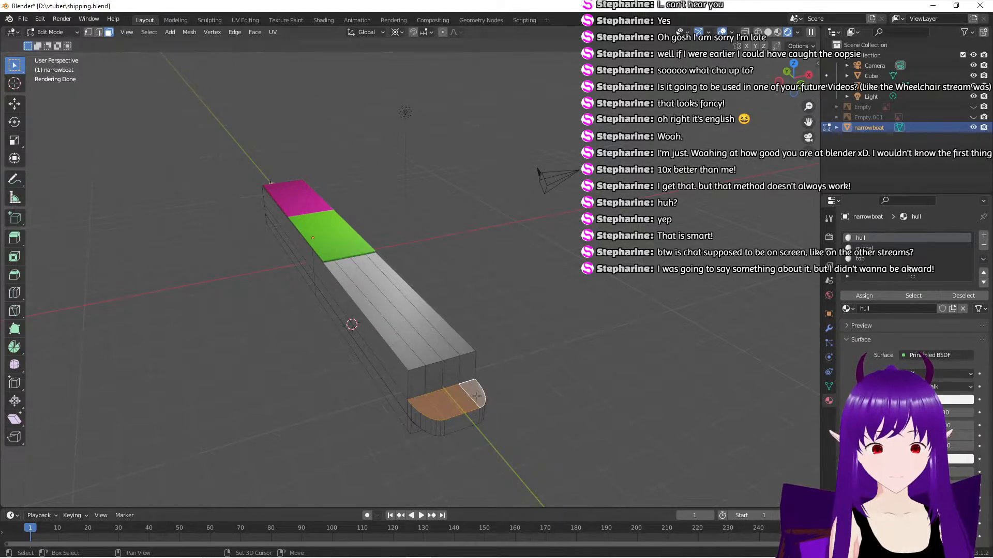
Add the four long cabin roof faces between the green section and the stern to the selection
shift+click(376, 316)
shift+click(388, 315)
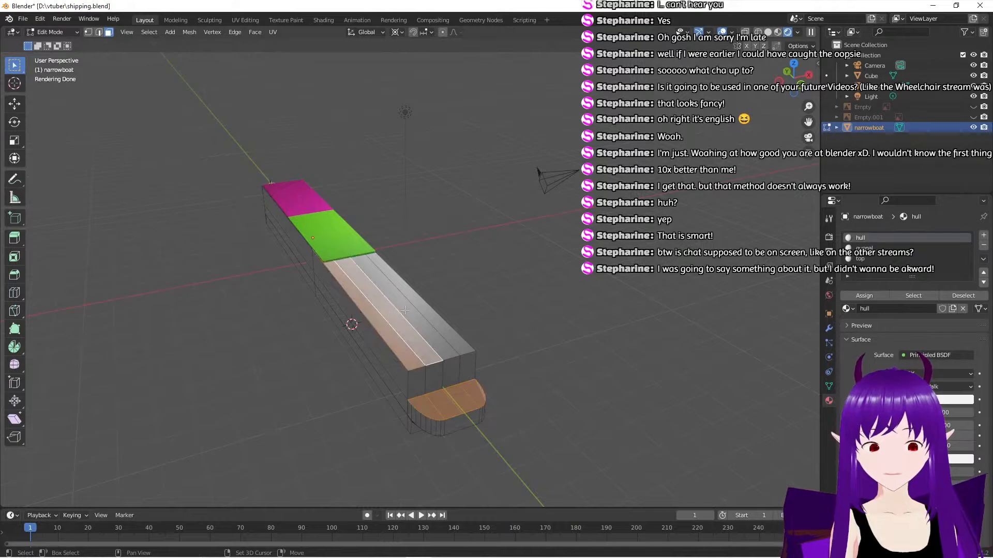
shift+click(405, 312)
shift+click(422, 307)
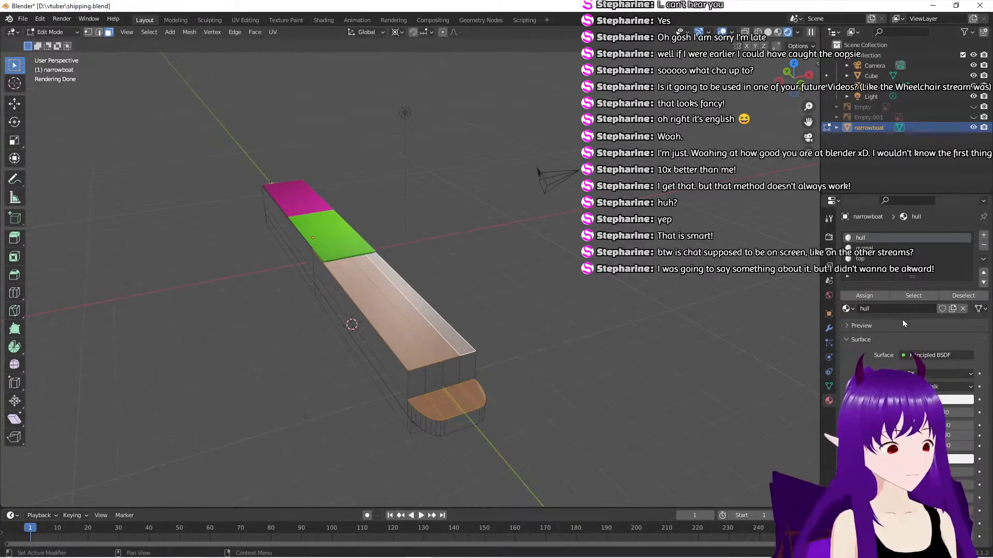
Add a fourth material slot to the narrowboat with a new material named deck
click(984, 236)
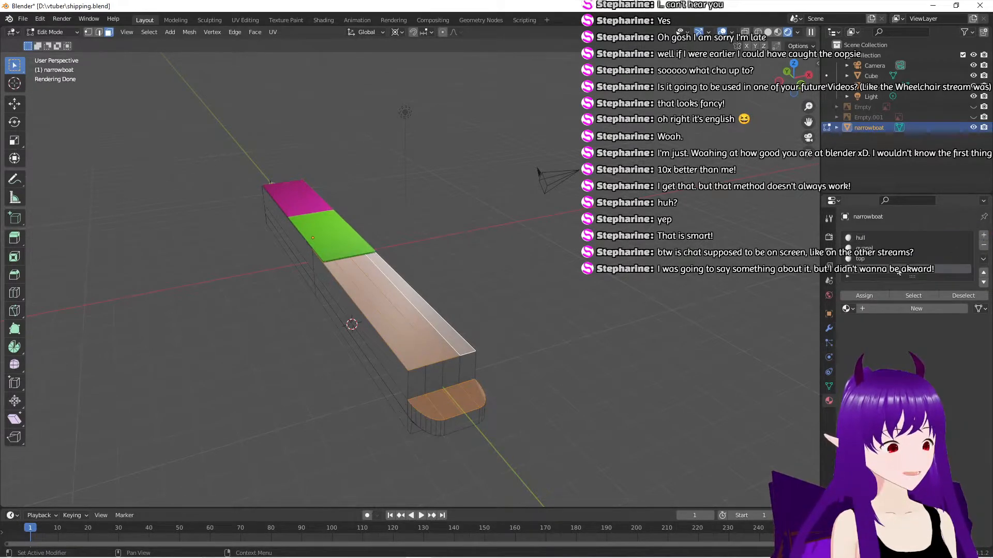
click(872, 308)
click(884, 307)
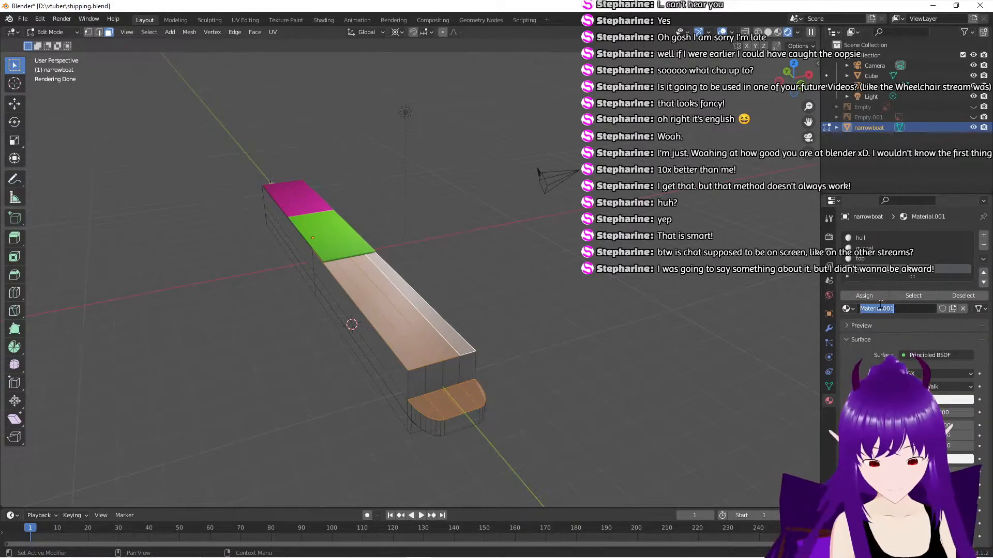
text(deck)
key(Return)
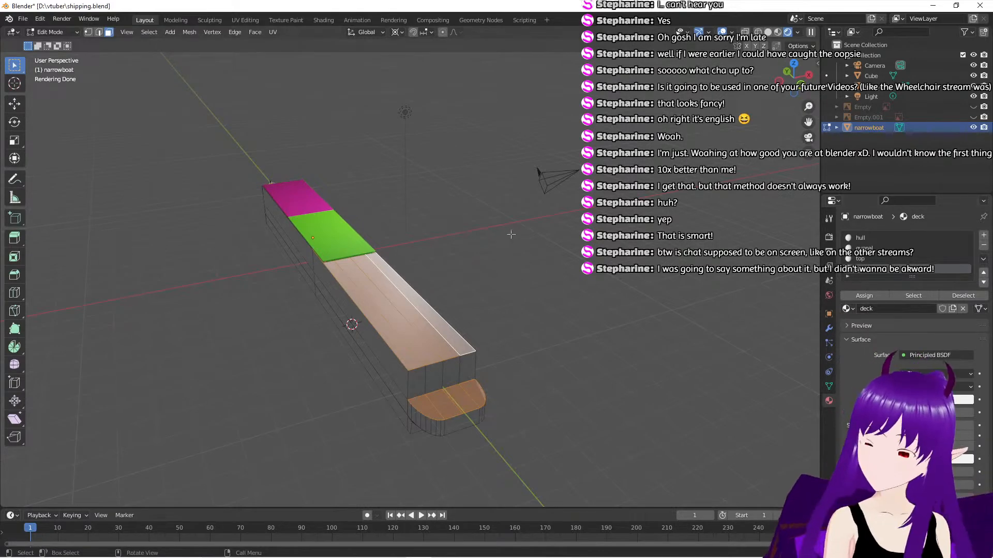
middle_drag(258, 358, 404, 308)
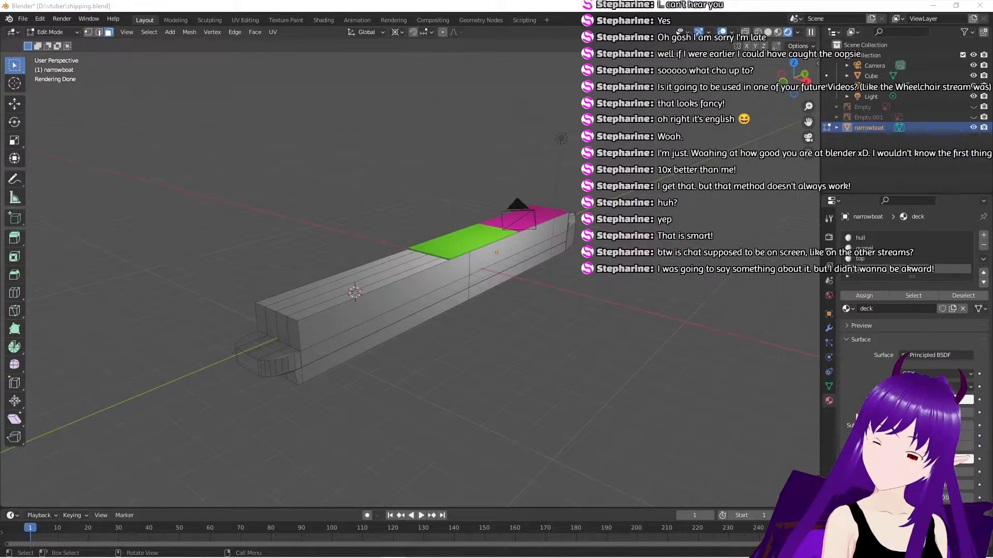
key(alt+Tab)
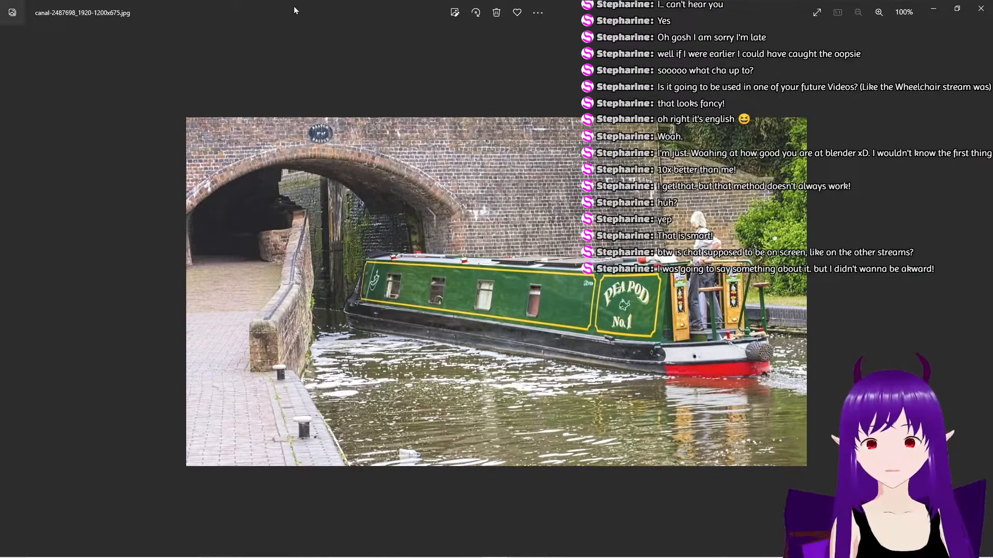
drag(300, 12, 0, 46)
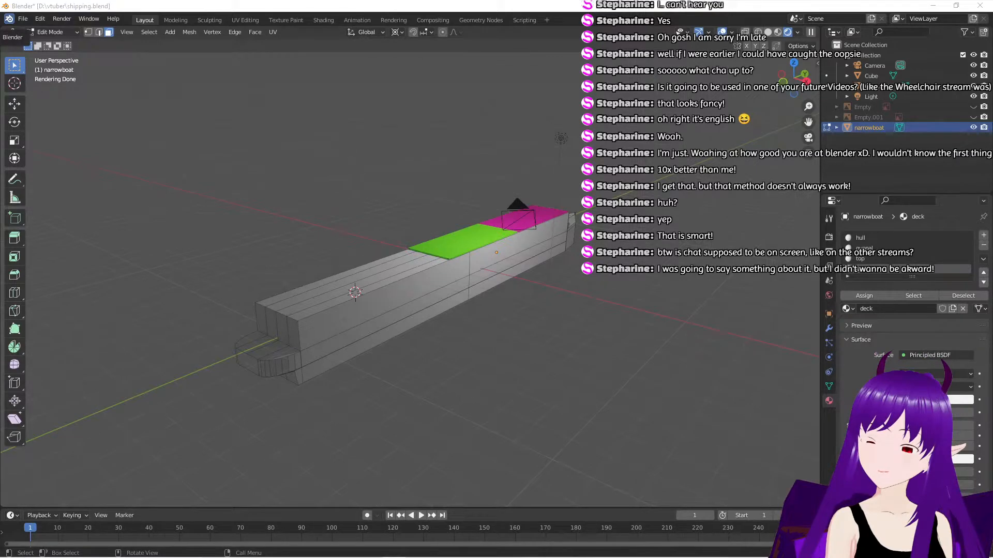
click(23, 18)
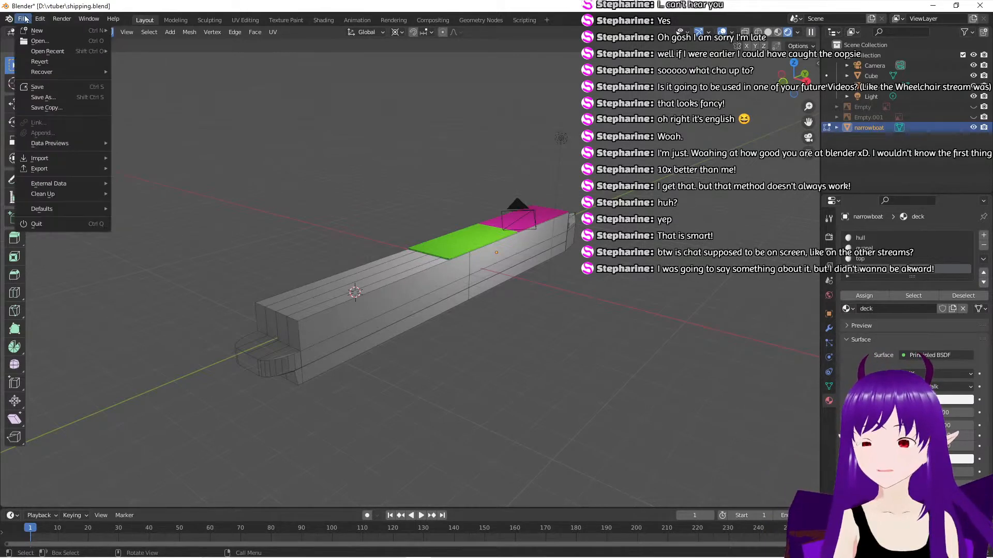
click(25, 20)
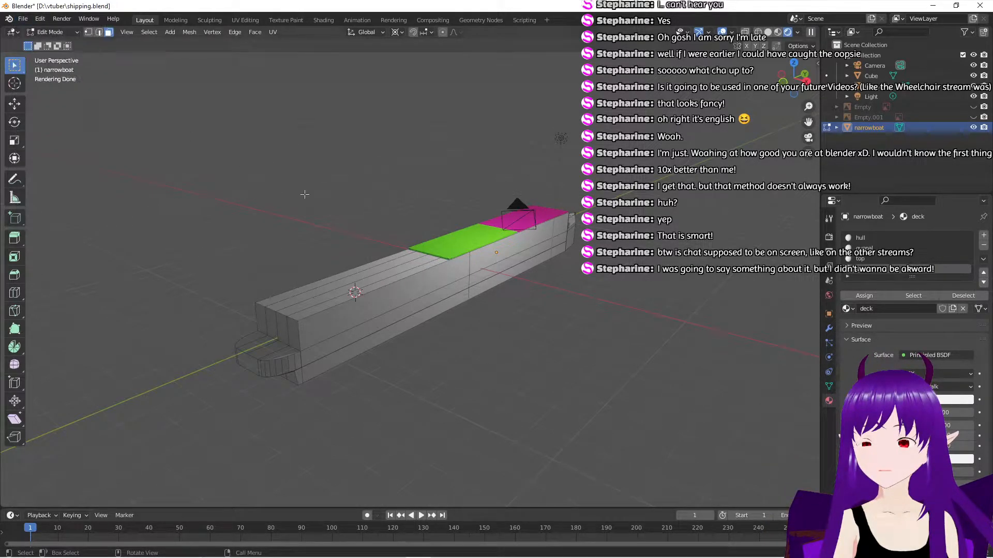
Leave Edit Mode and add canal-2487698_1920-1200x675.jpg to the scene as a reference image
key(Tab)
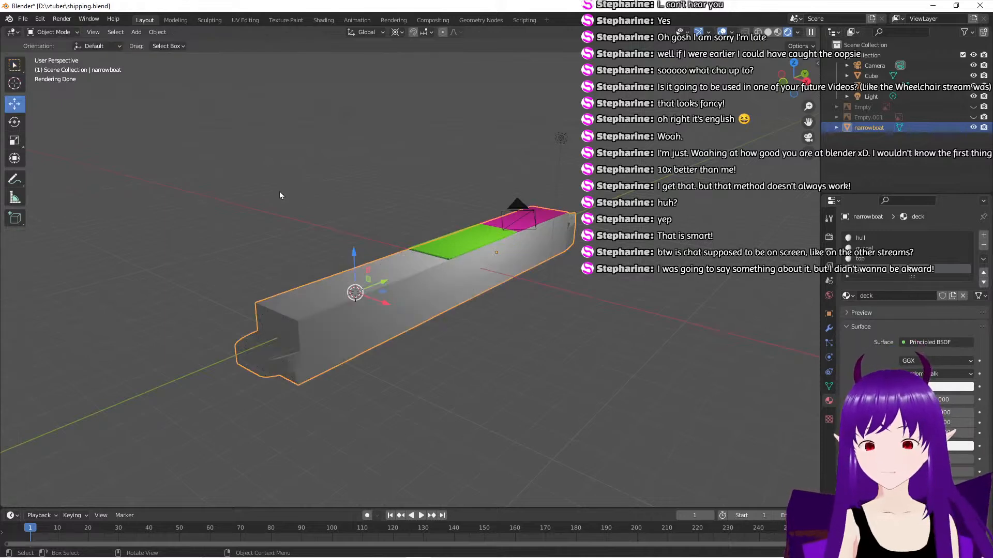
click(283, 195)
key(shift+a)
mouse_move(289, 199)
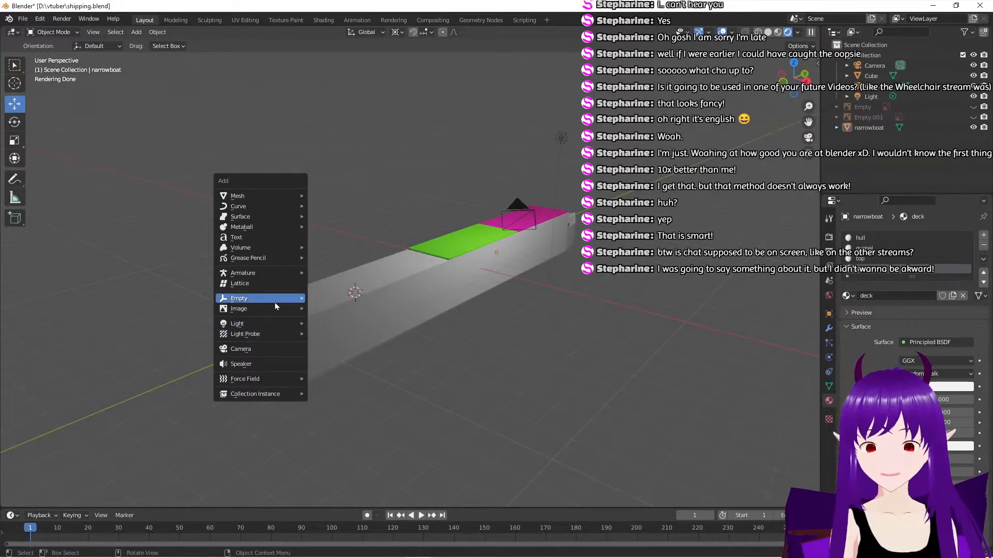
mouse_move(274, 308)
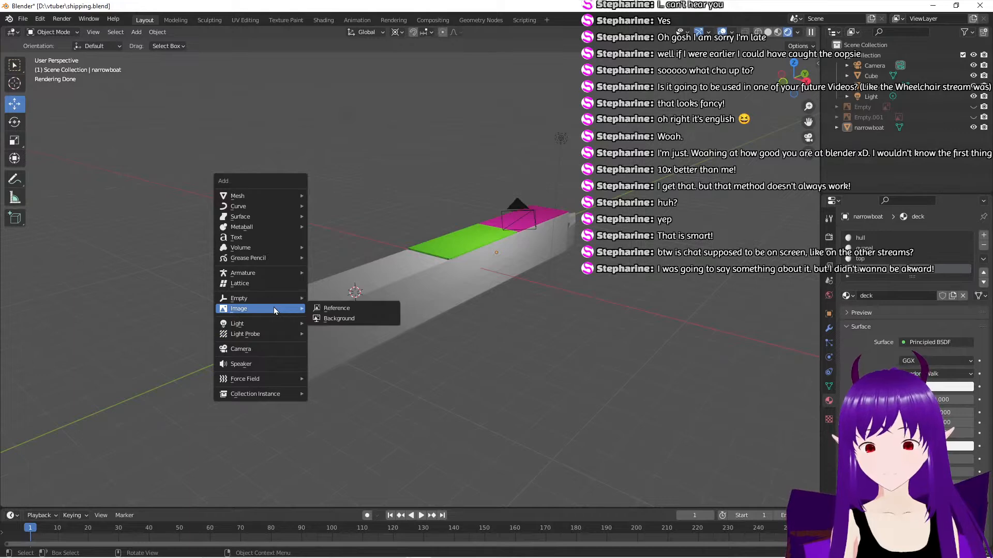
click(336, 312)
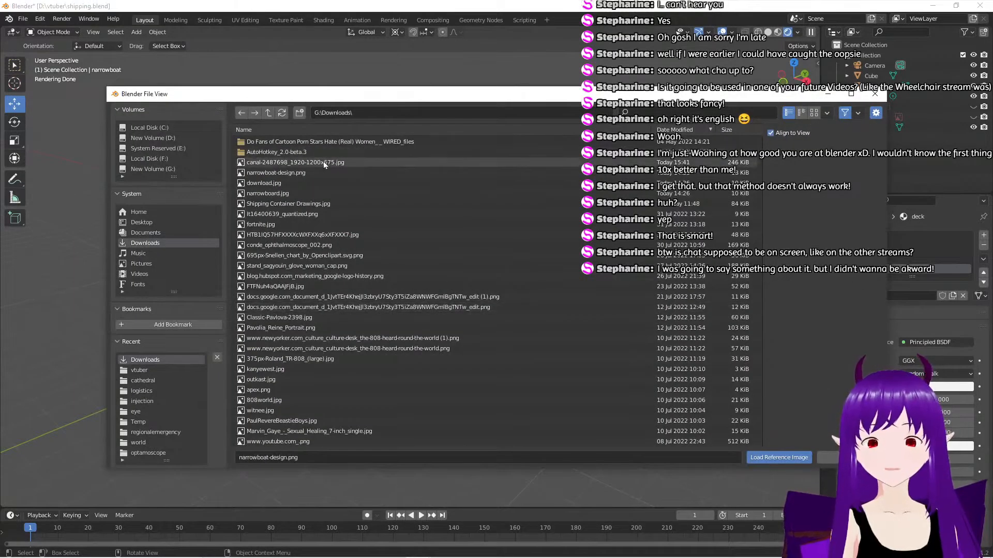
click(324, 162)
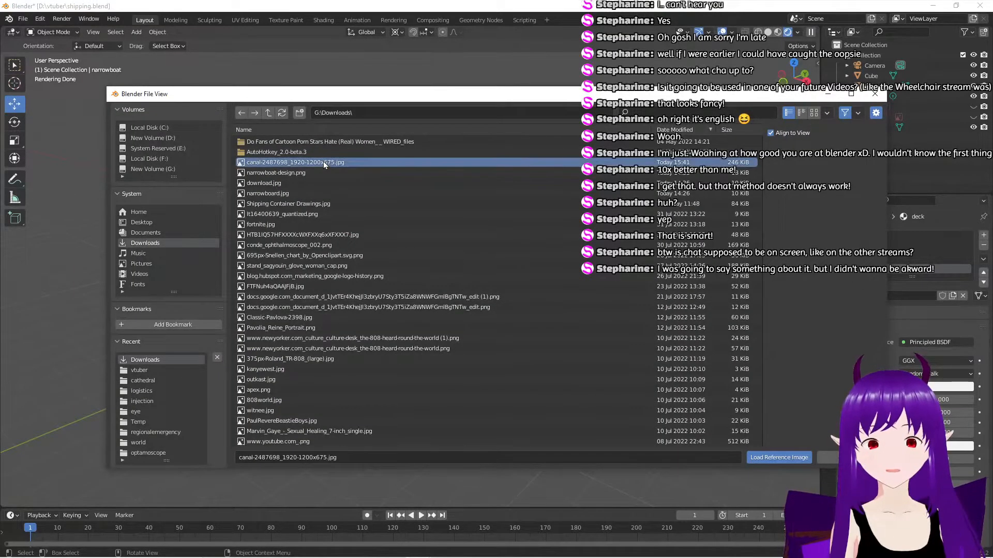
click(790, 459)
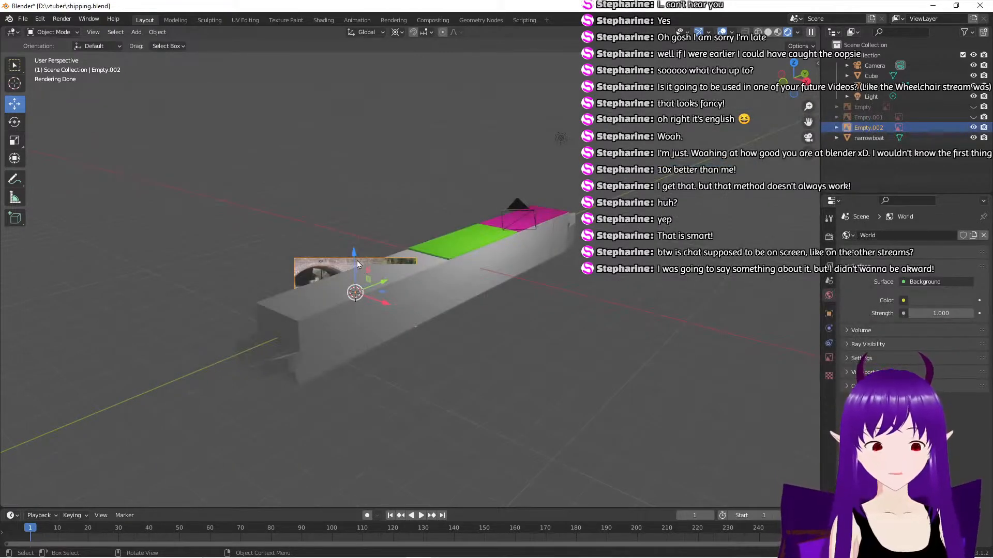
Move the canal reference image about 4.8 m along Z, 21.7 m along Y and -7.7 m along X
key(g)
key(z)
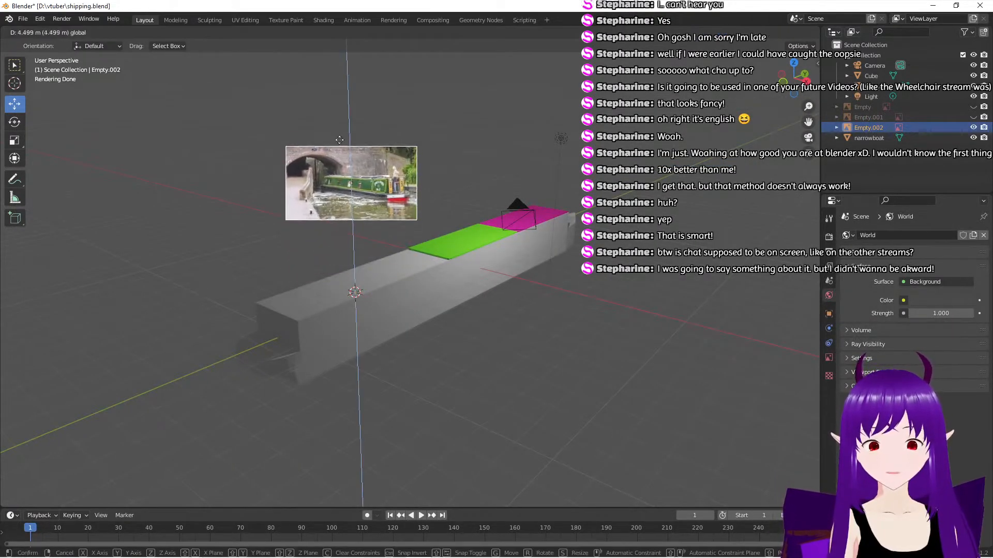
click(339, 138)
key(g)
key(y)
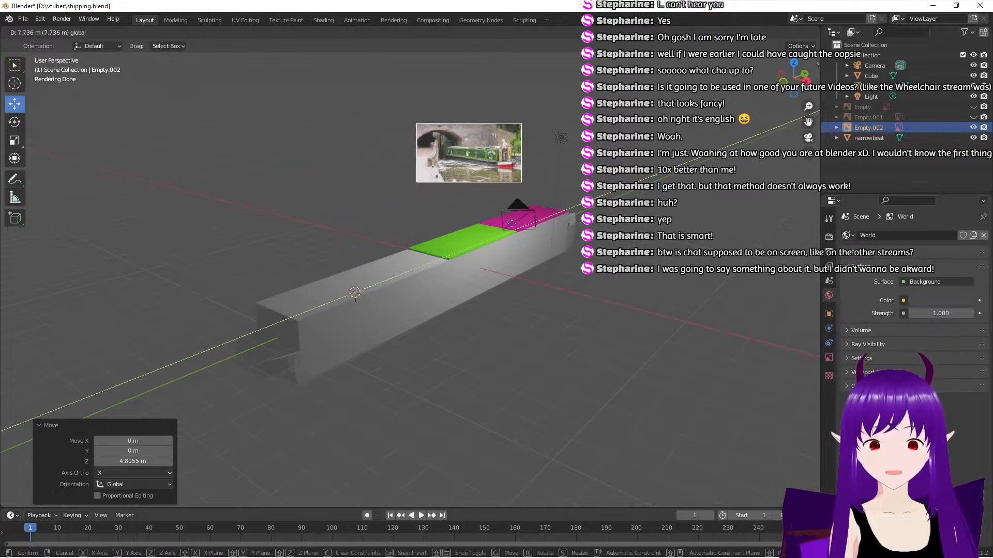
drag(512, 224, 606, 192)
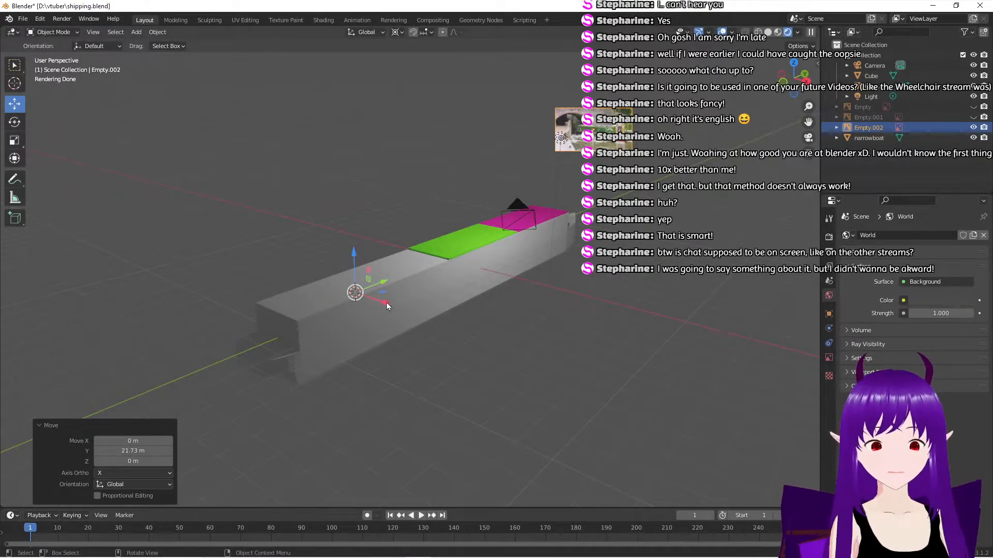
drag(387, 303, 419, 157)
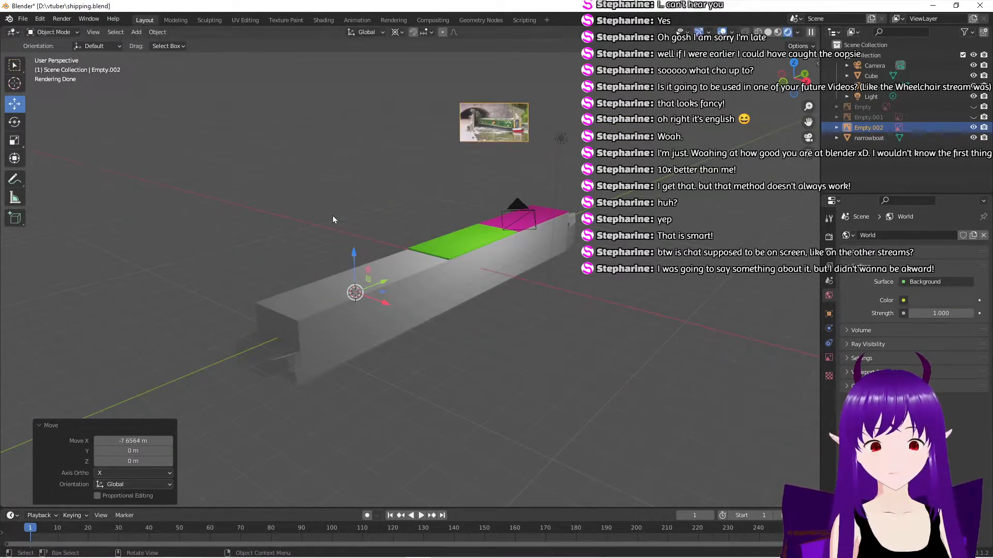
Rotate the canal reference image to face the boat's side, setting the transform pivot point to Active Element
click(15, 122)
drag(324, 303, 364, 276)
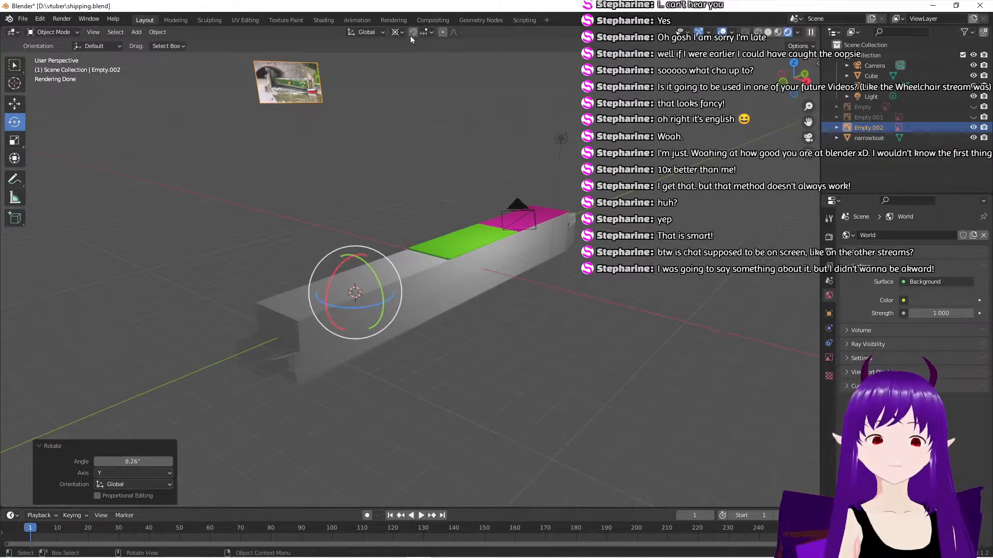
click(397, 32)
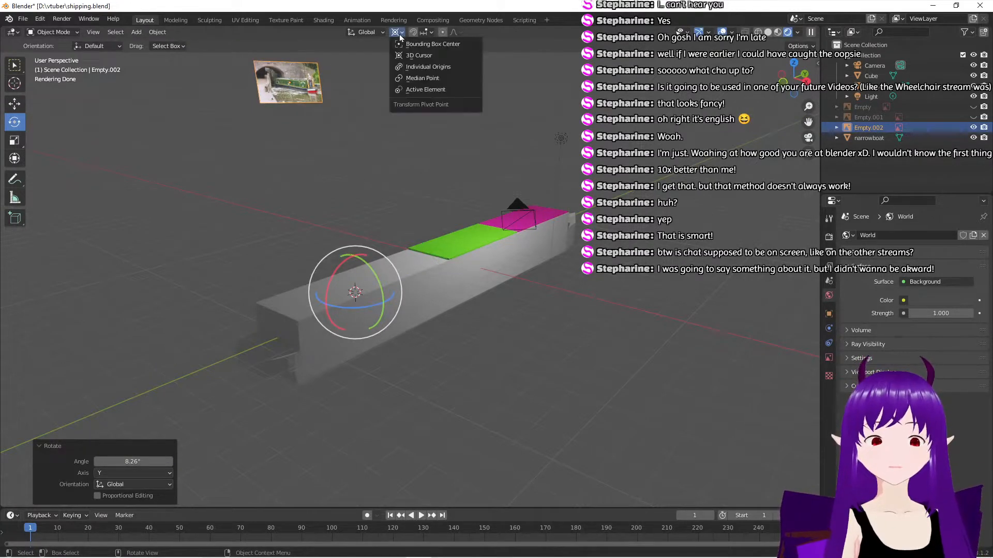
click(434, 91)
drag(317, 81, 452, 62)
Scale the canal reference image uniformly by 4.4 so it forms a large backdrop behind the boat
click(14, 104)
click(15, 141)
middle_drag(522, 366, 501, 397)
scroll(485, 405, up, 1)
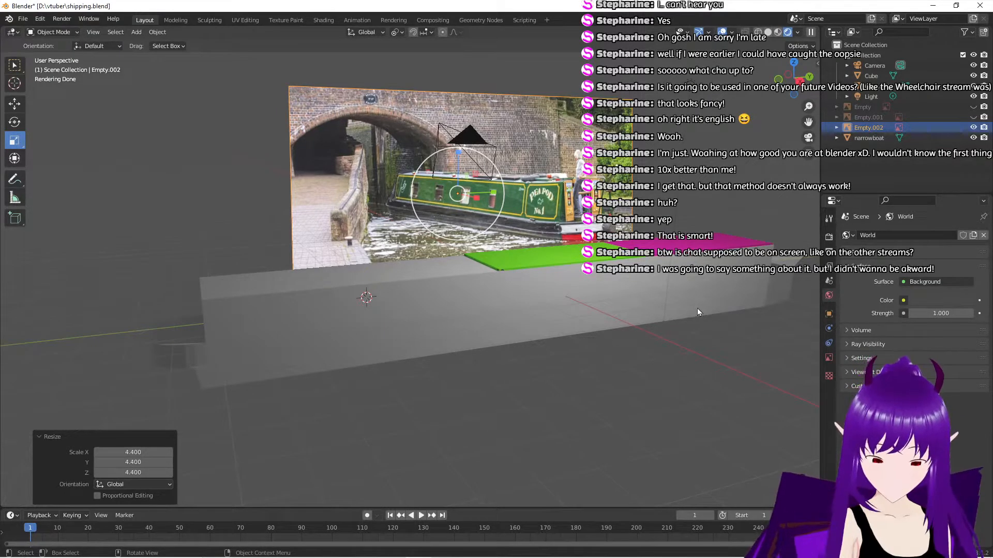
key(z)
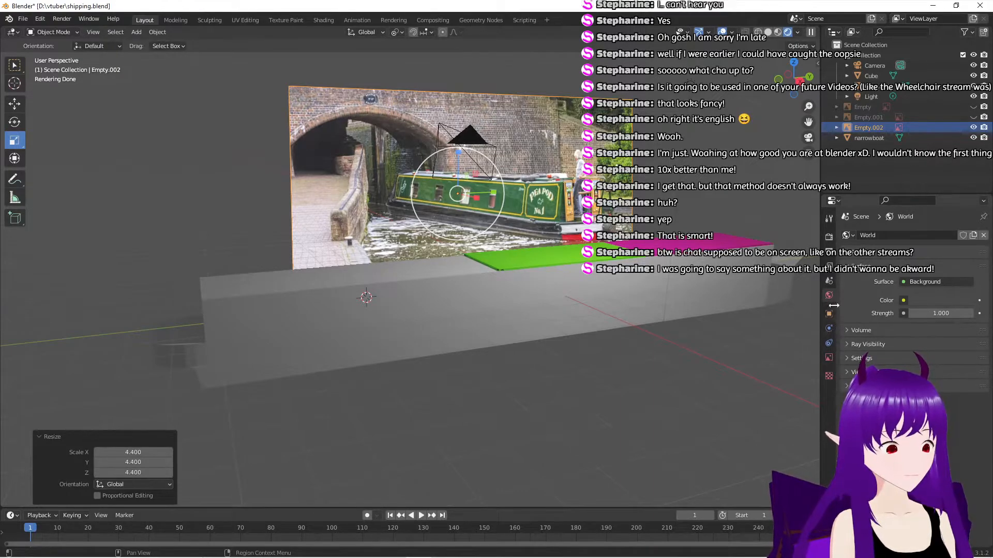
Set the base color of the narrowboat's hull material to near black, with a value of 0.001
click(683, 311)
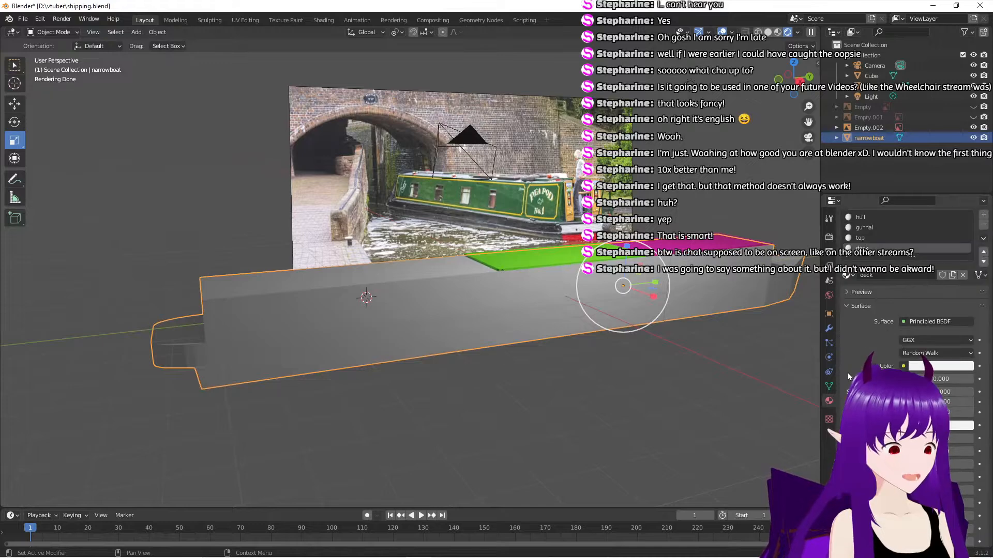
click(878, 236)
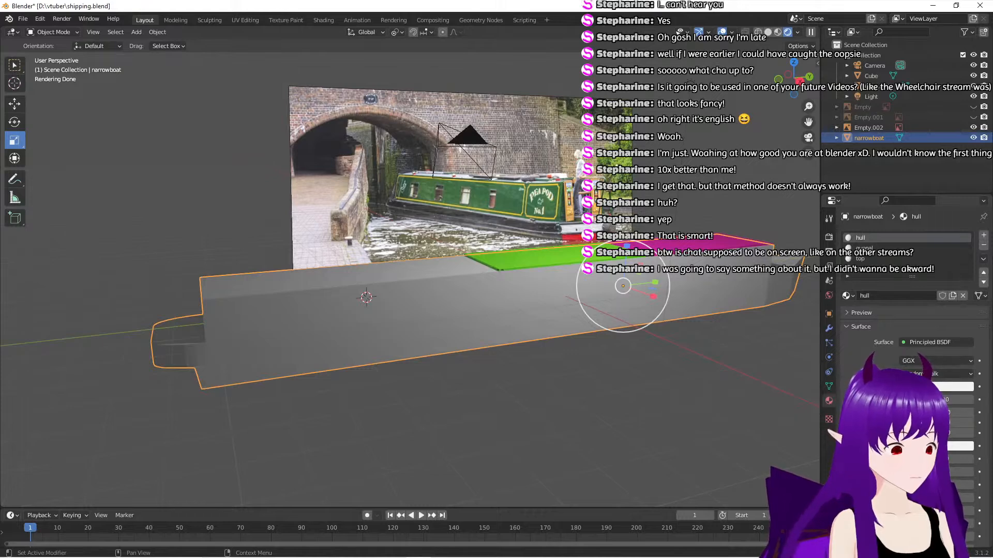
click(933, 385)
drag(966, 244, 965, 313)
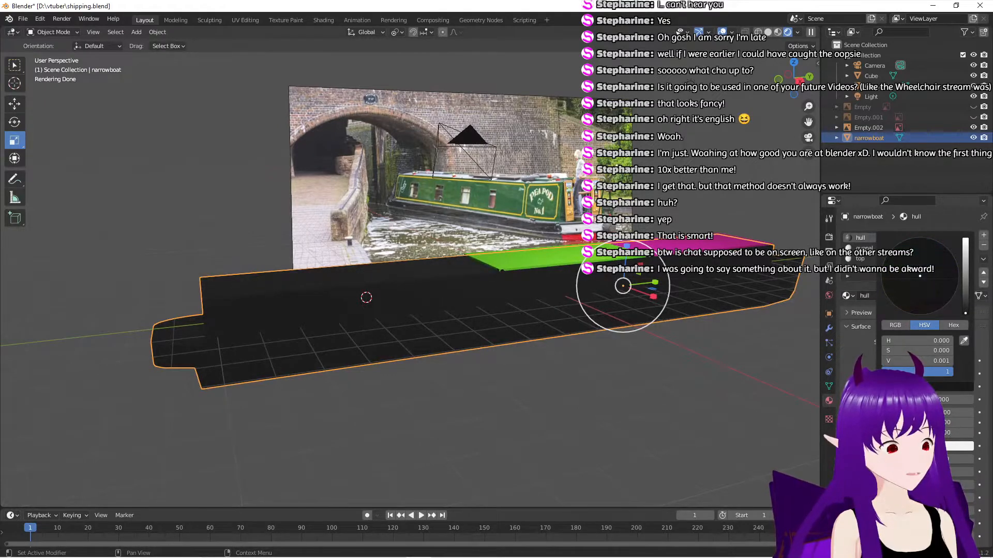
click(862, 249)
click(864, 240)
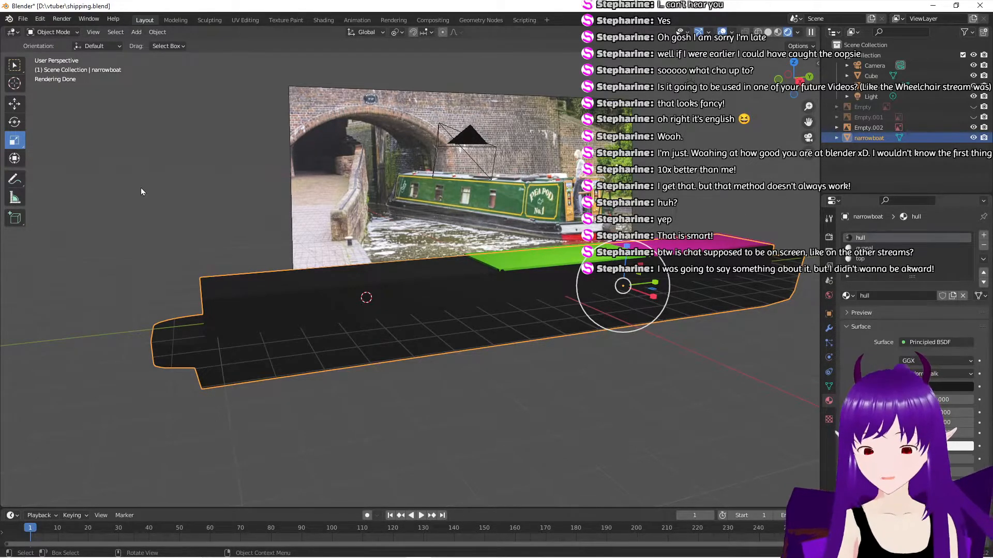
Examine the narrowboat's side, lower hull and stern faces individually in Edit Mode to see how they are divided
key(Tab)
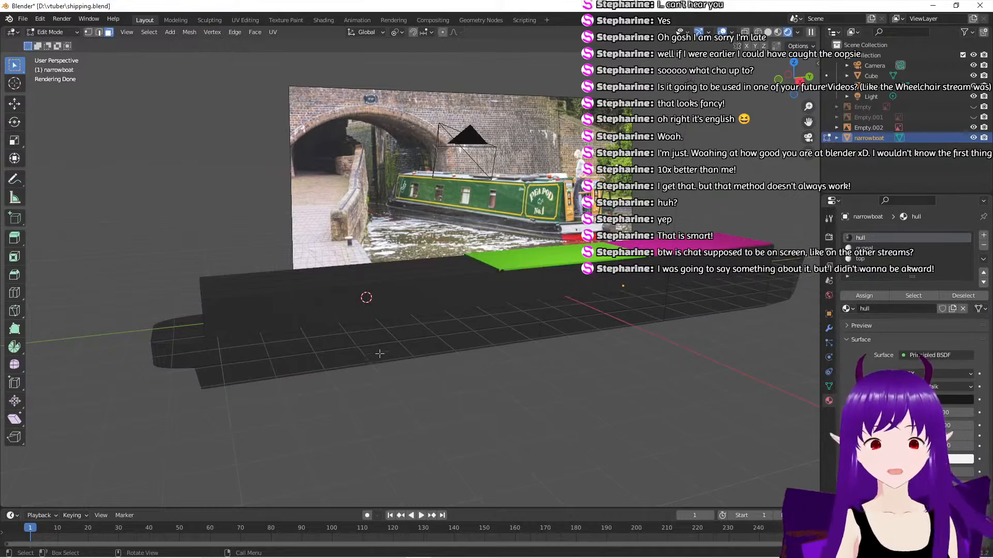
click(282, 316)
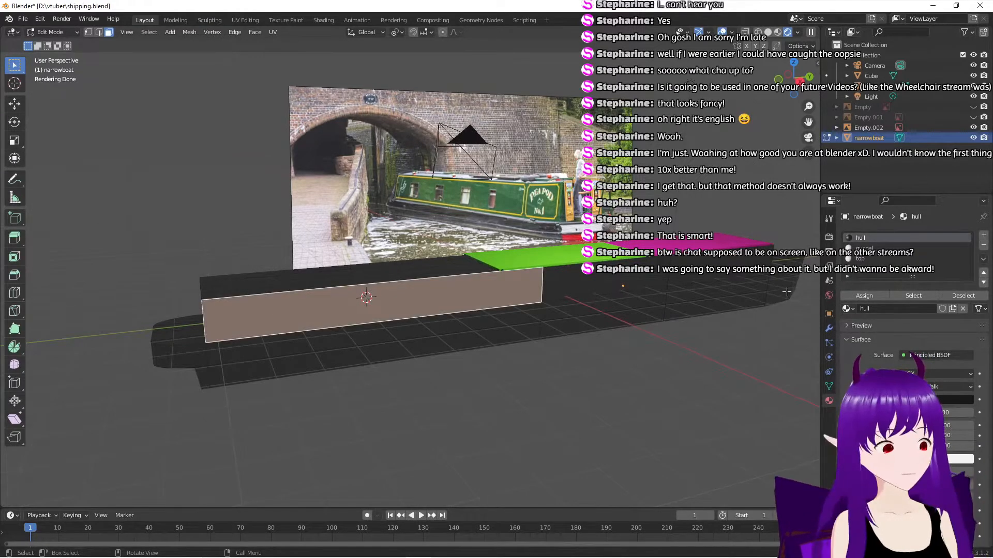
click(642, 279)
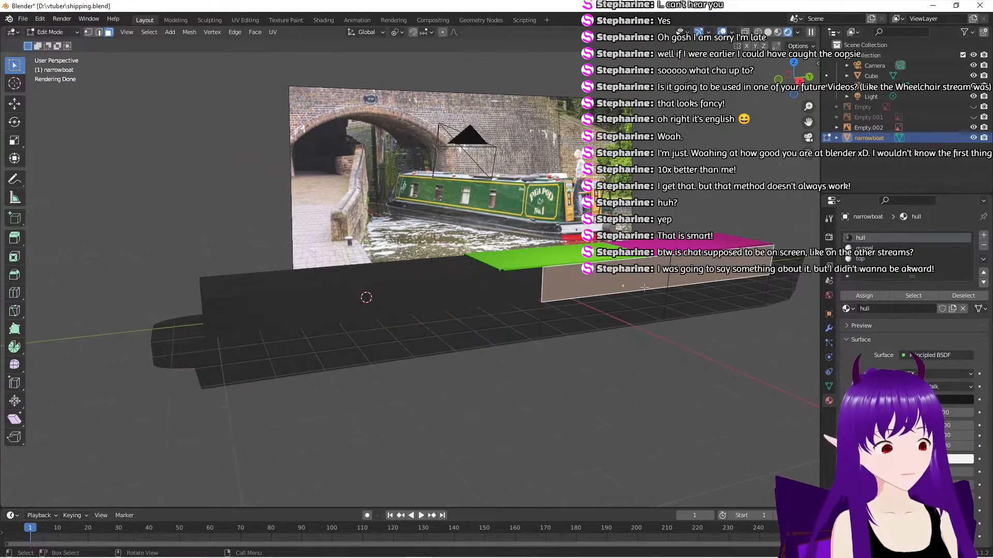
click(446, 292)
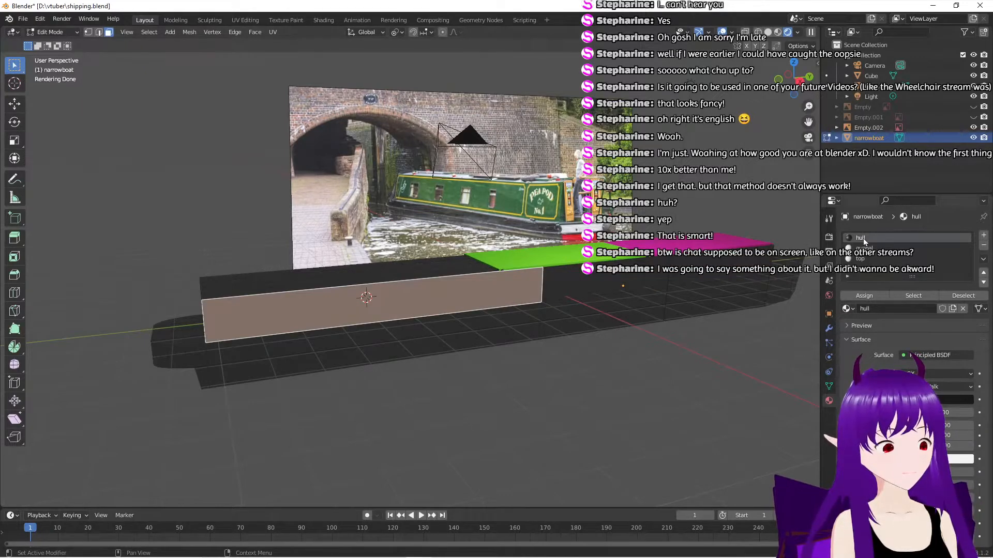
scroll(405, 341, up, 1)
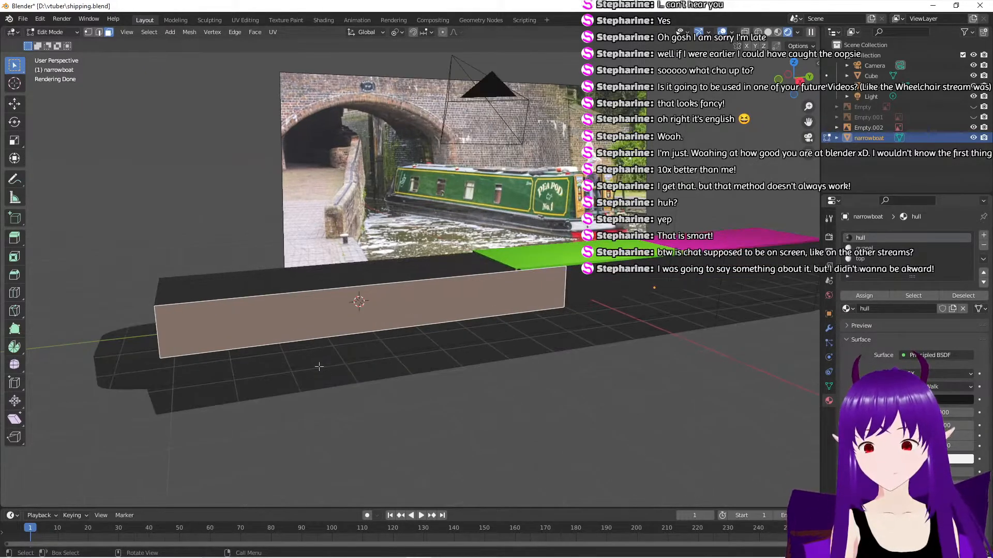
click(241, 395)
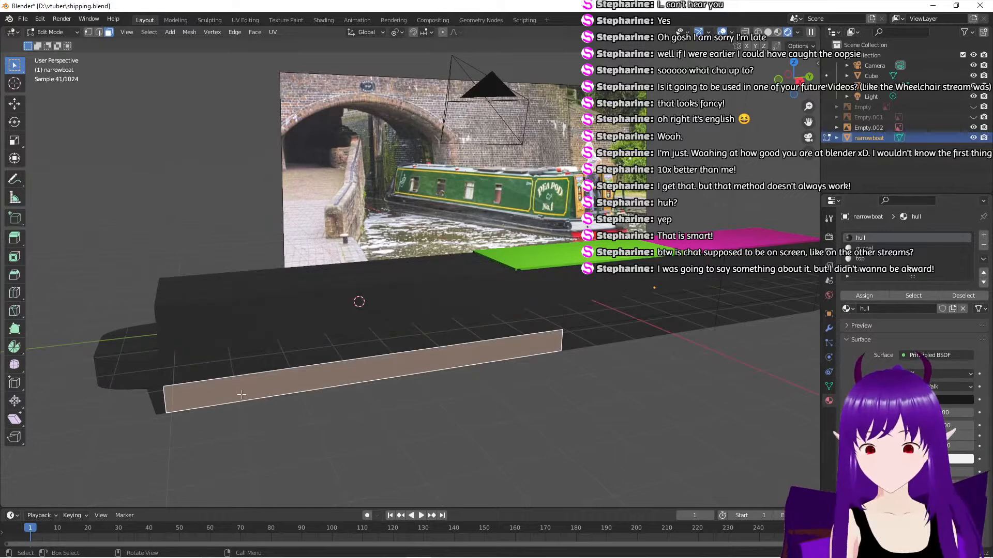
click(155, 401)
click(125, 369)
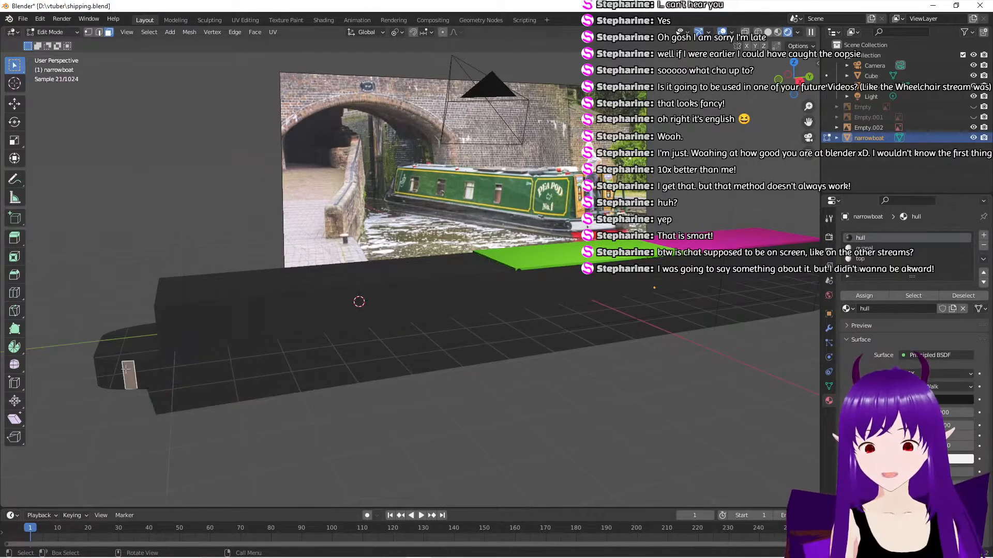
Make the gunnal material active and box-select the horizontal band of side faces along the boat in see-through right orthographic view
click(878, 251)
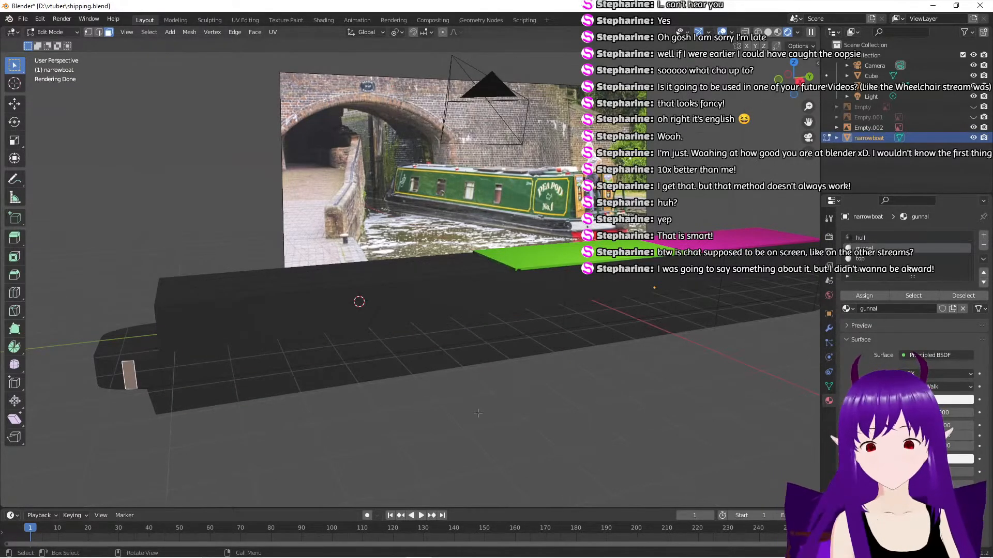
middle_drag(476, 412, 465, 400)
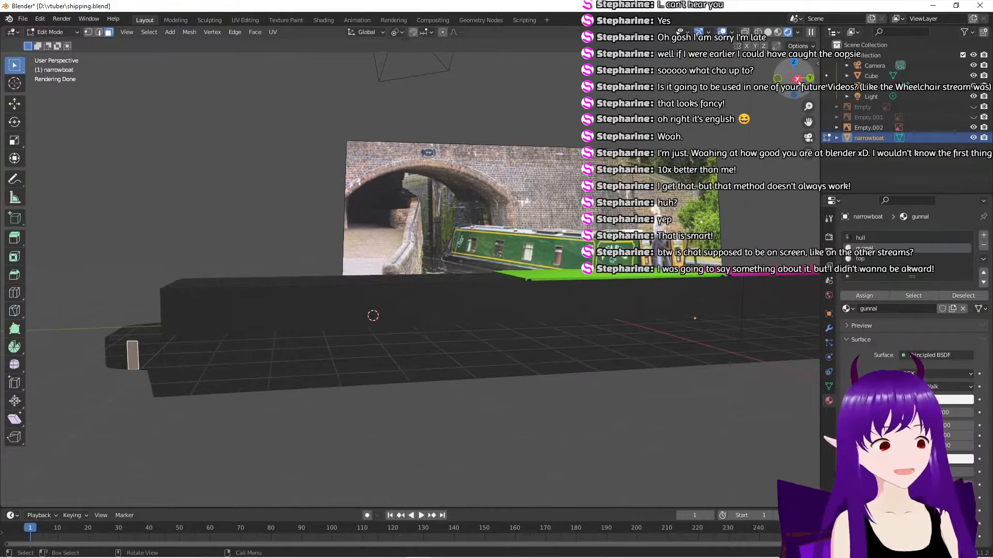
click(796, 79)
scroll(112, 347, down, 3)
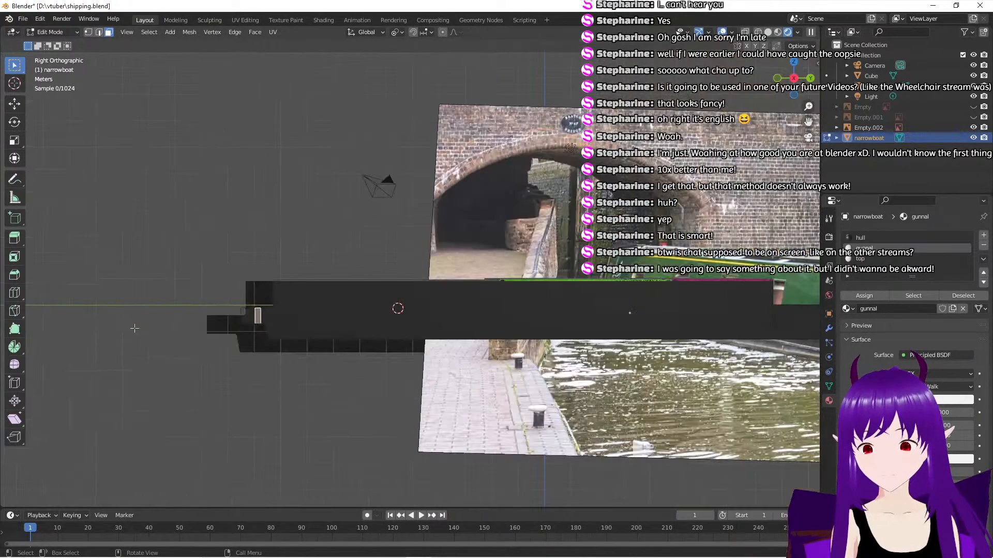
drag(206, 315, 397, 319)
key(alt+z)
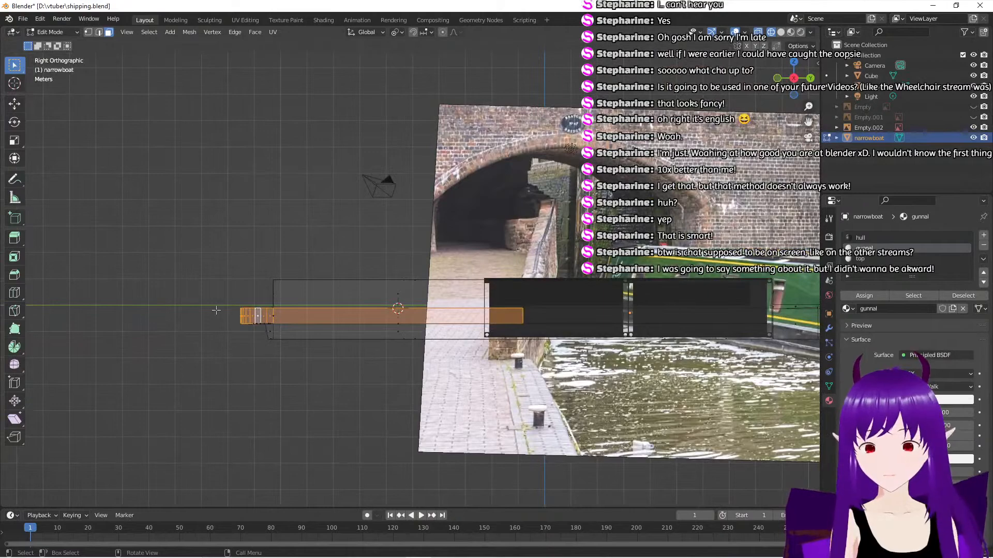
drag(216, 311, 770, 320)
scroll(742, 424, up, 5)
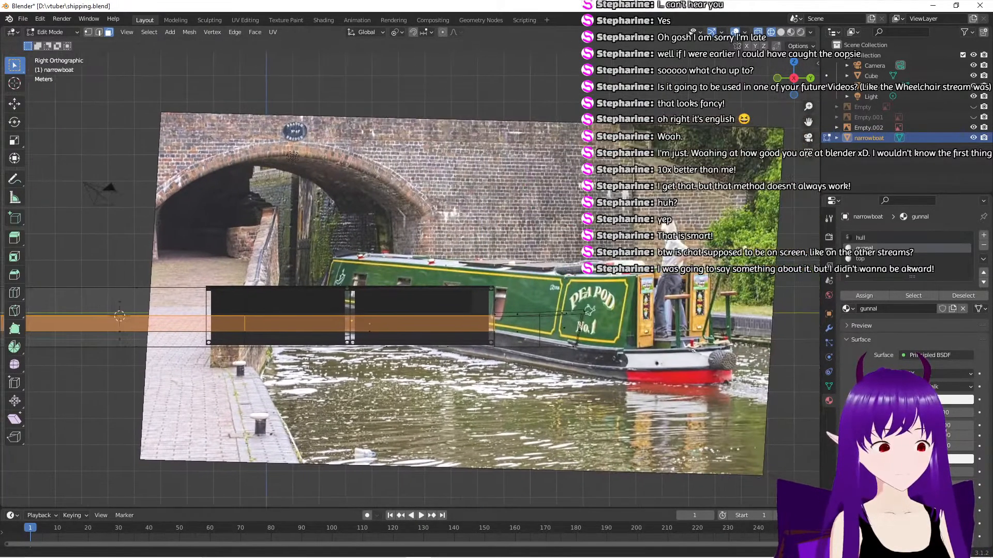
ctrl+scroll(594, 446, down, 4)
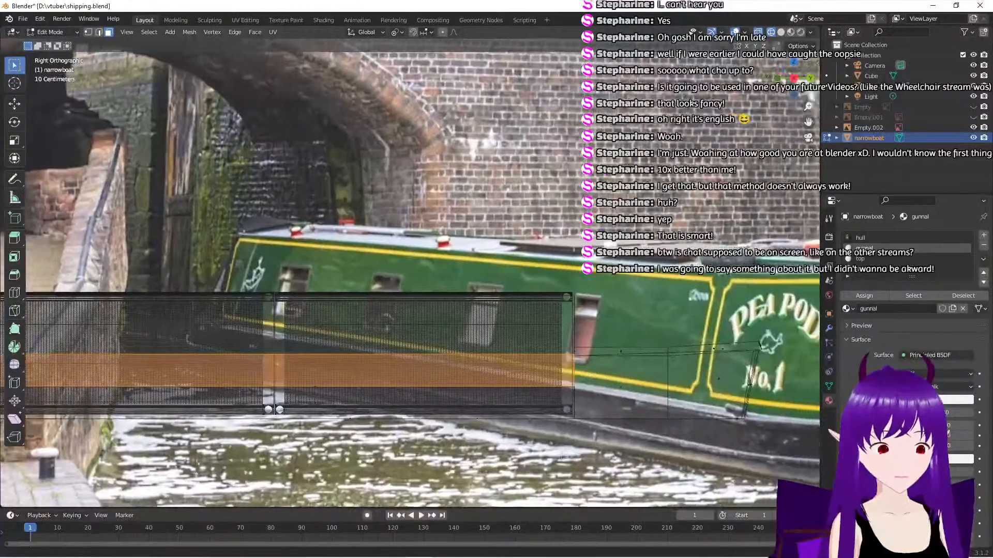
Extend the gunnal face selection around the bow's upper rim and across the narrow faces joining both sides of the boat
shift+click(522, 354)
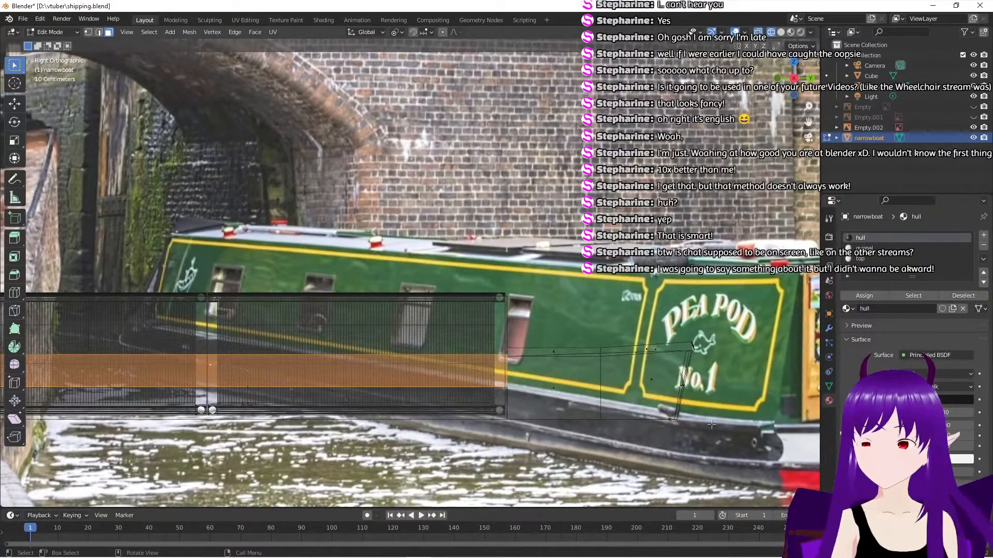
middle_drag(712, 425, 477, 371)
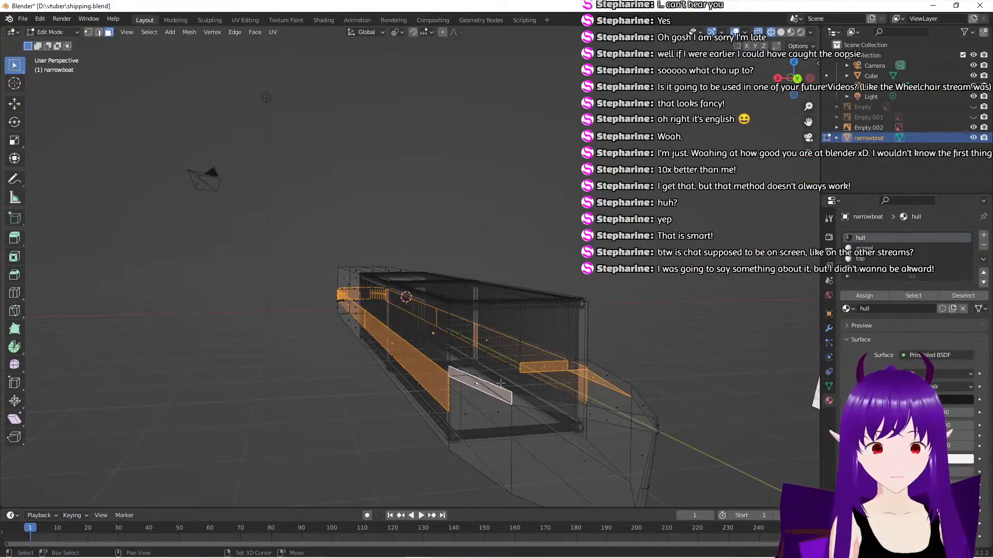
shift+click(592, 407)
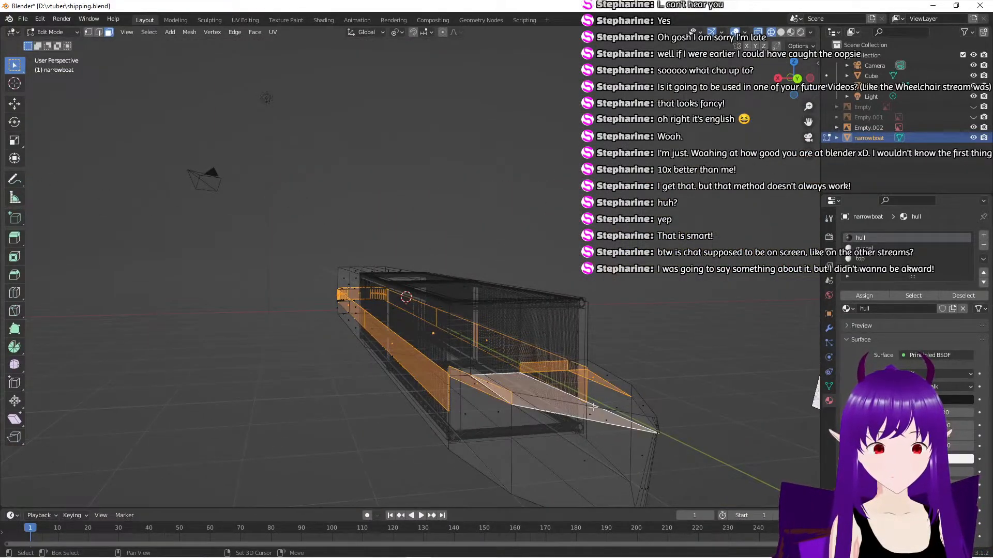
shift+click(558, 403)
shift+click(635, 399)
shift+click(596, 380)
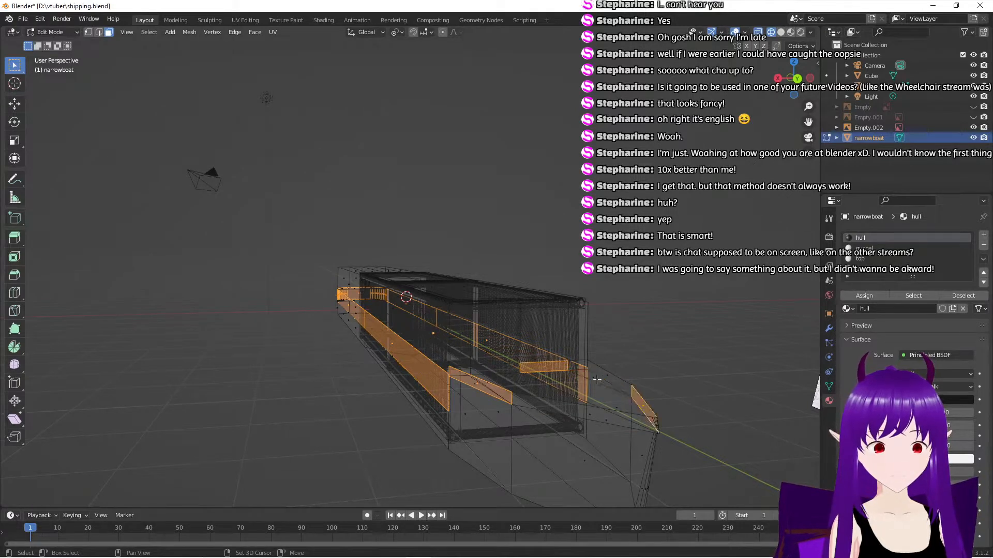
shift+click(610, 376)
shift+click(578, 366)
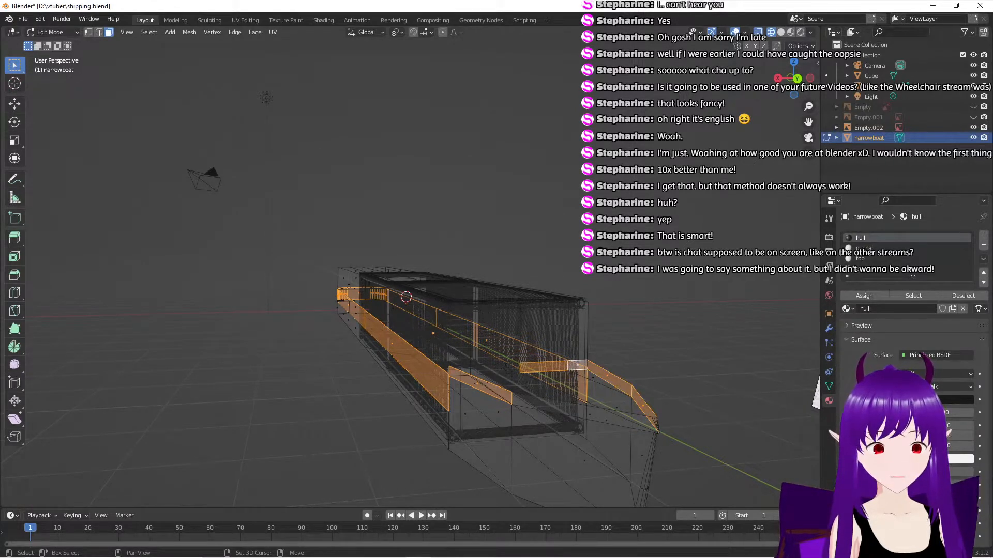
shift+click(480, 370)
shift+click(464, 368)
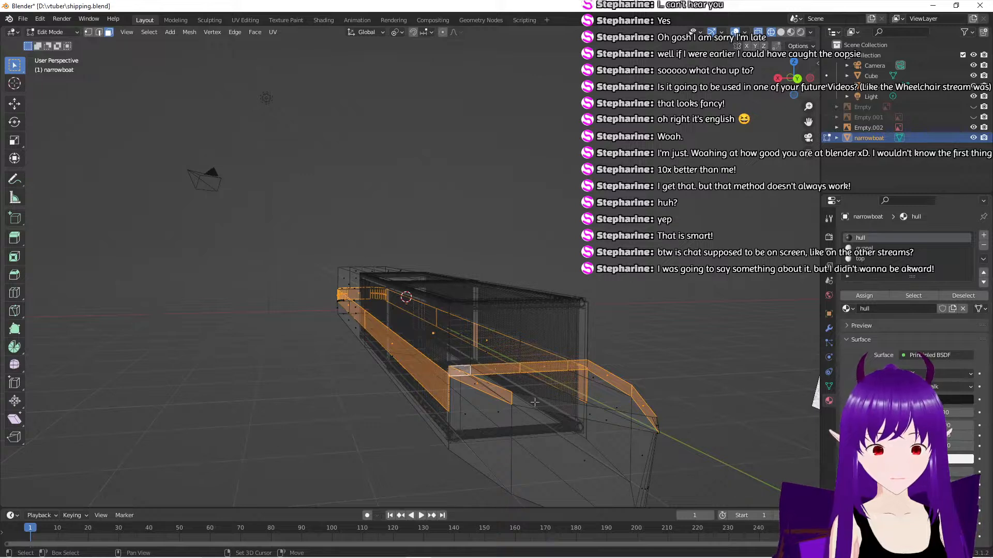
Complete the bow rim selection without the large bow side face and assign the gunnal material to the selected faces
shift+click(612, 415)
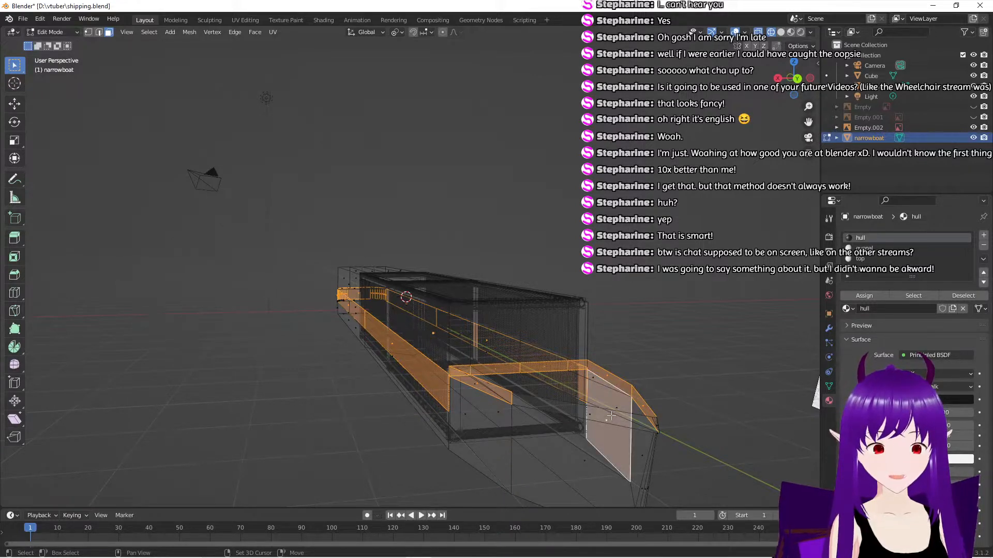
shift+click(611, 416)
middle_drag(583, 429, 949, 272)
shift+click(623, 301)
click(874, 250)
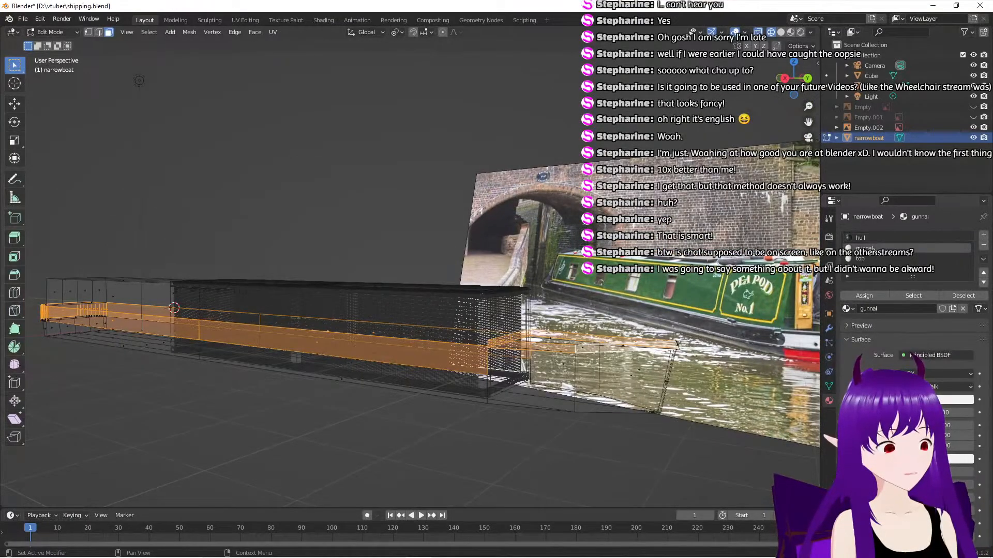
click(867, 297)
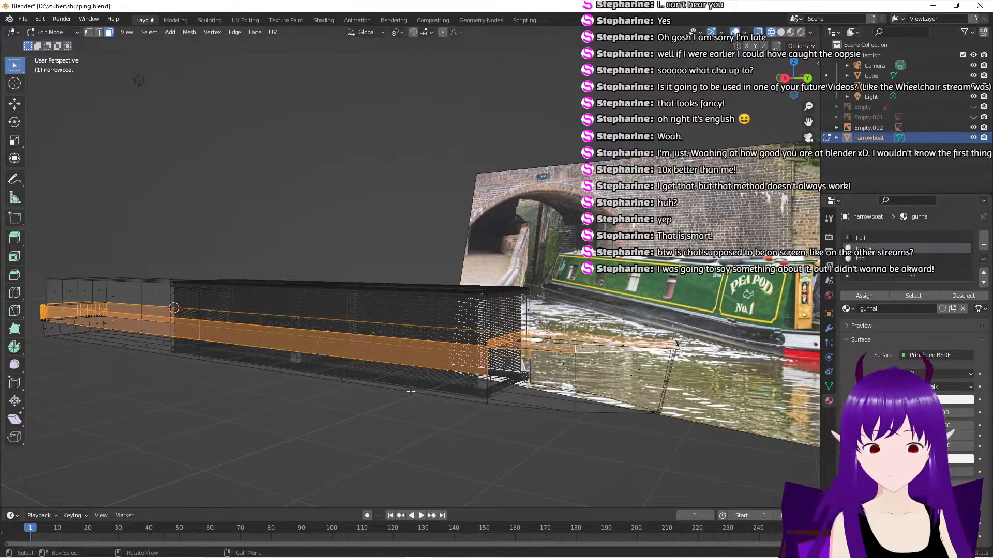
Replace the selection with the upper cabin faces using see-through right orthographic view, including the missing narrow face at the stern end
middle_drag(410, 389, 450, 402)
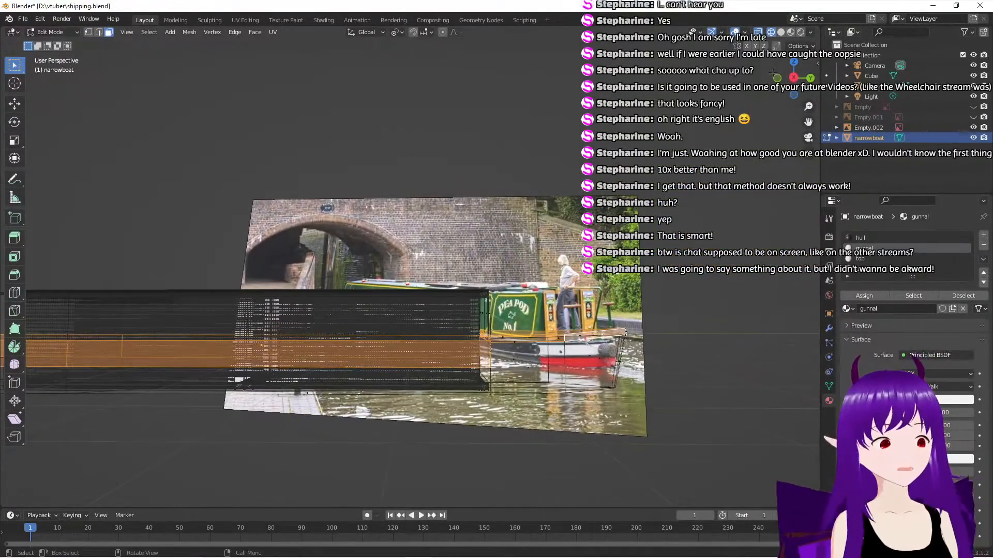
click(794, 78)
click(795, 80)
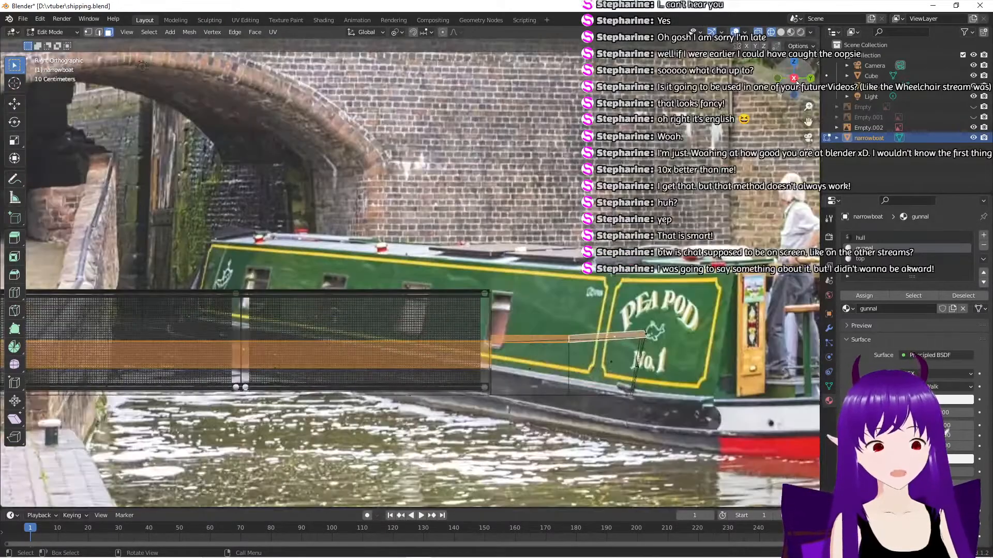
scroll(536, 188, down, 3)
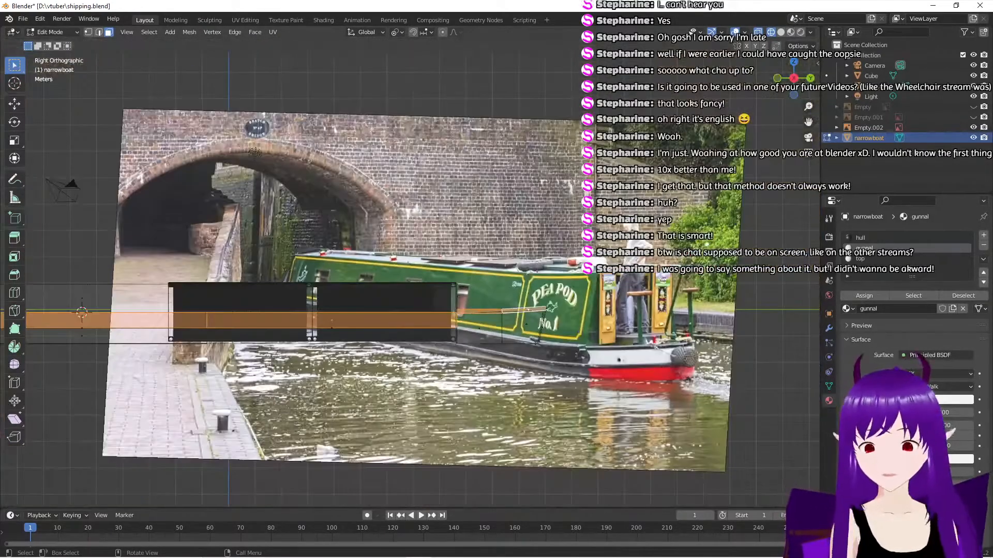
scroll(506, 207, down, 2)
shift+middle_drag(322, 341, 507, 355)
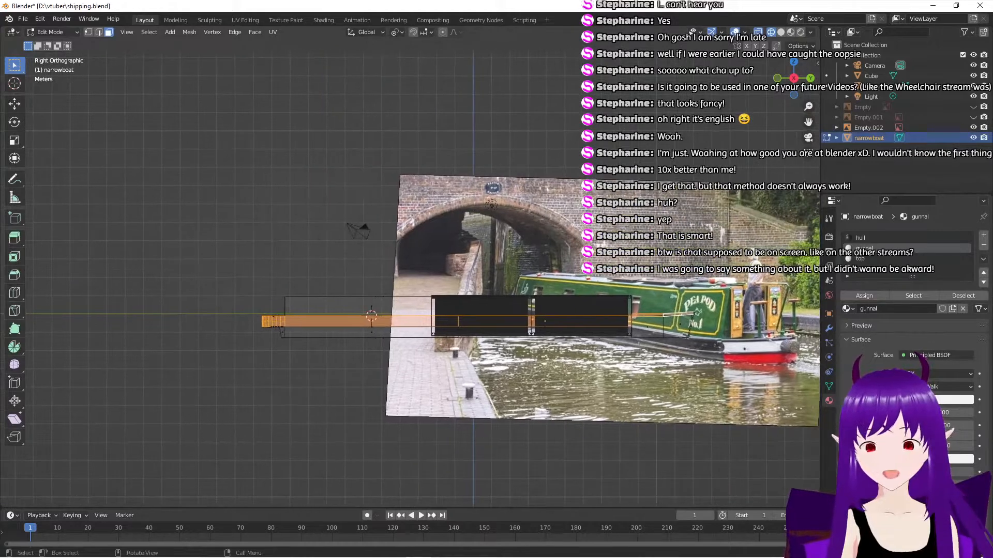
scroll(508, 354, up, 2)
click(203, 276)
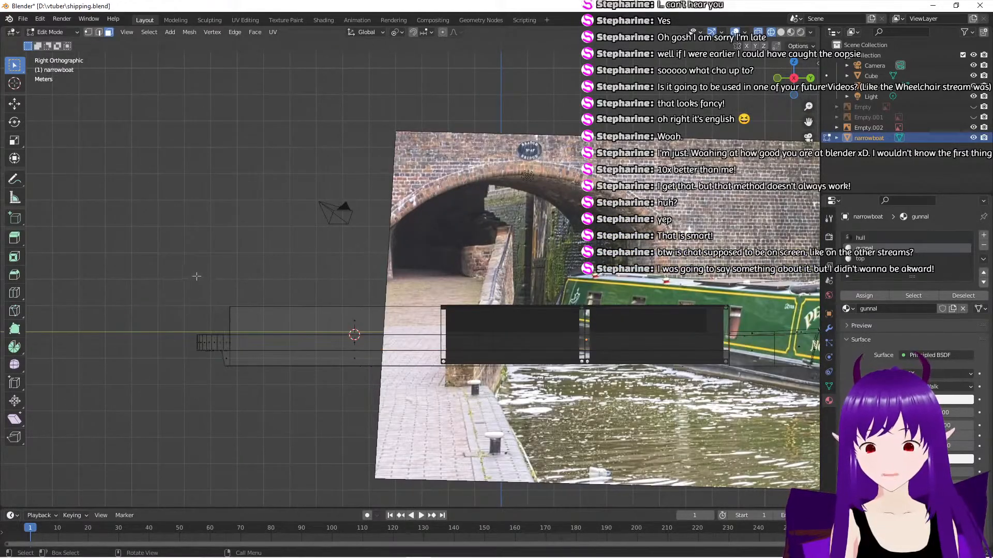
drag(196, 277, 740, 328)
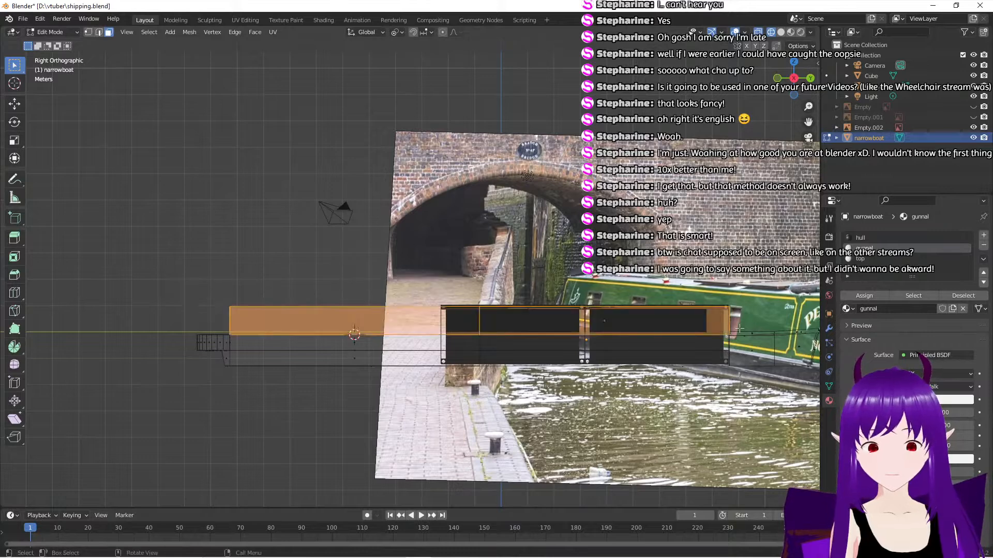
middle_drag(499, 386, 230, 362)
shift+click(250, 387)
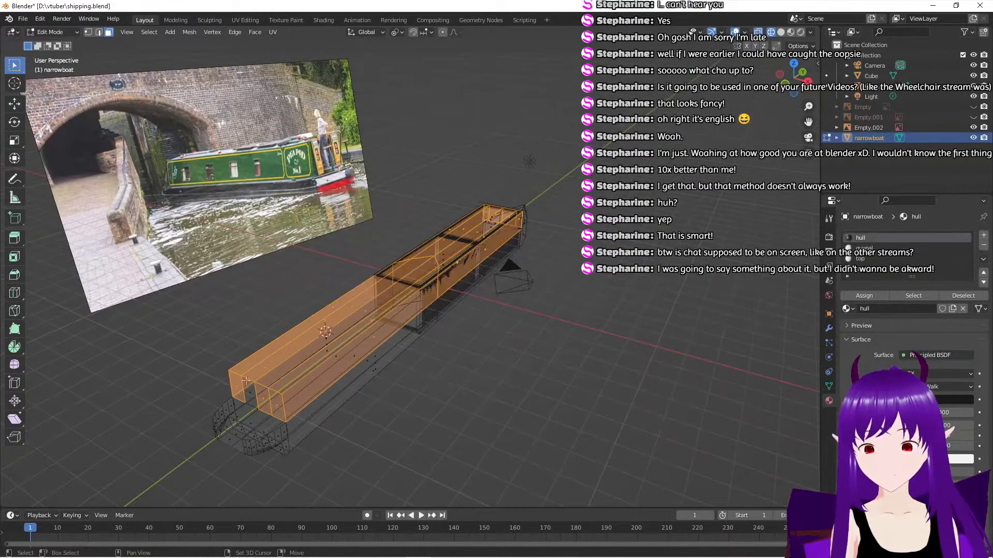
shift+click(239, 377)
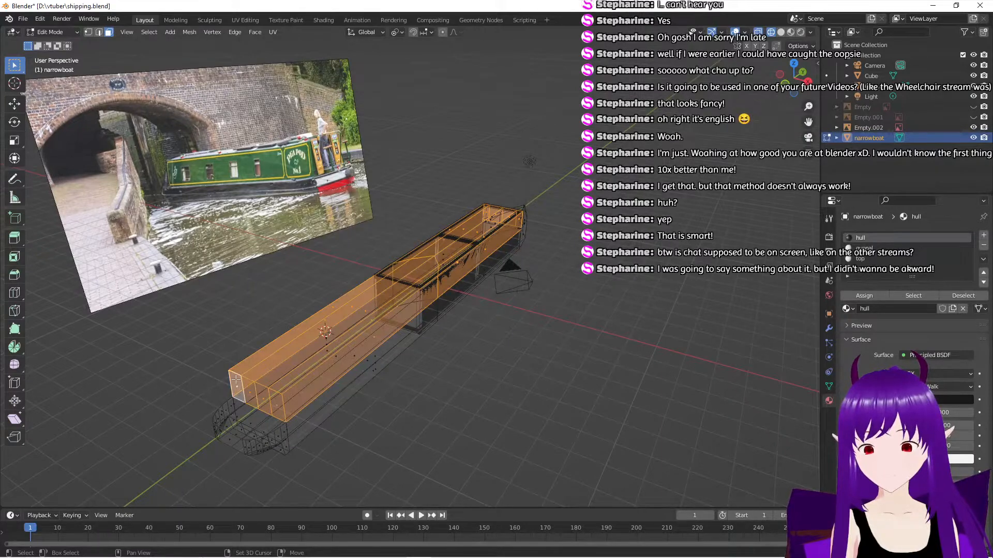
Deselect the dark roof strips in rendered view and assign the top material to the remaining cabin side and end faces
key(shift+z)
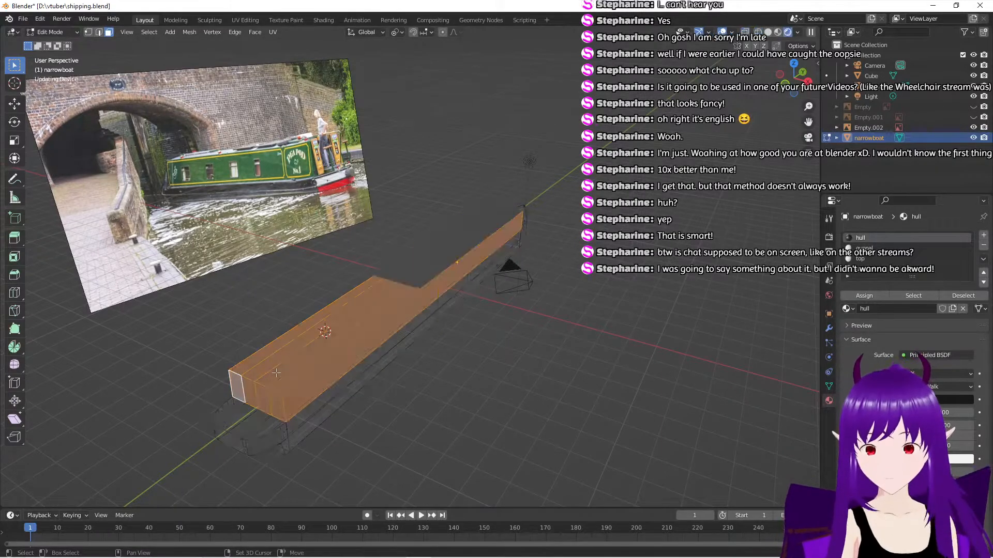
alt+shift+click(249, 368)
alt+shift+click(266, 371)
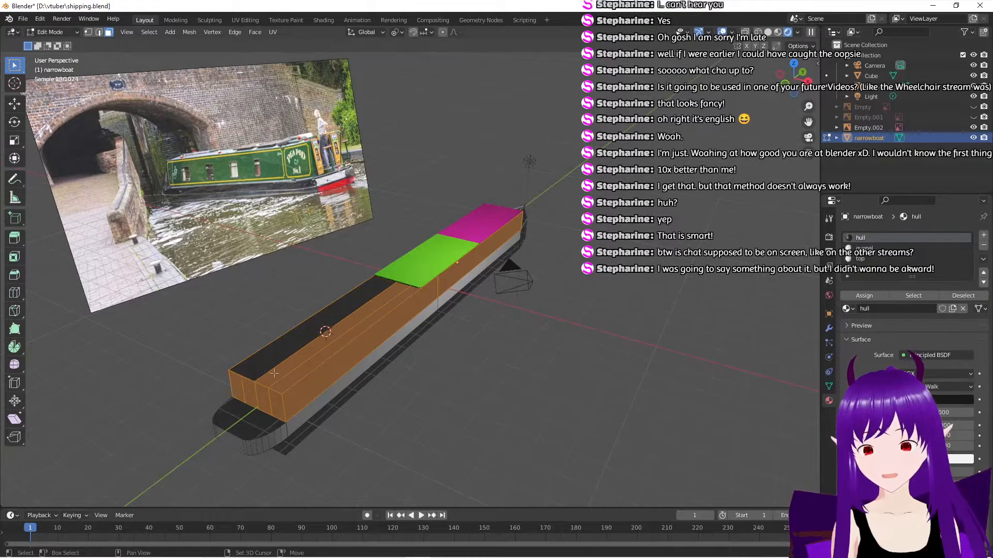
alt+shift+click(275, 375)
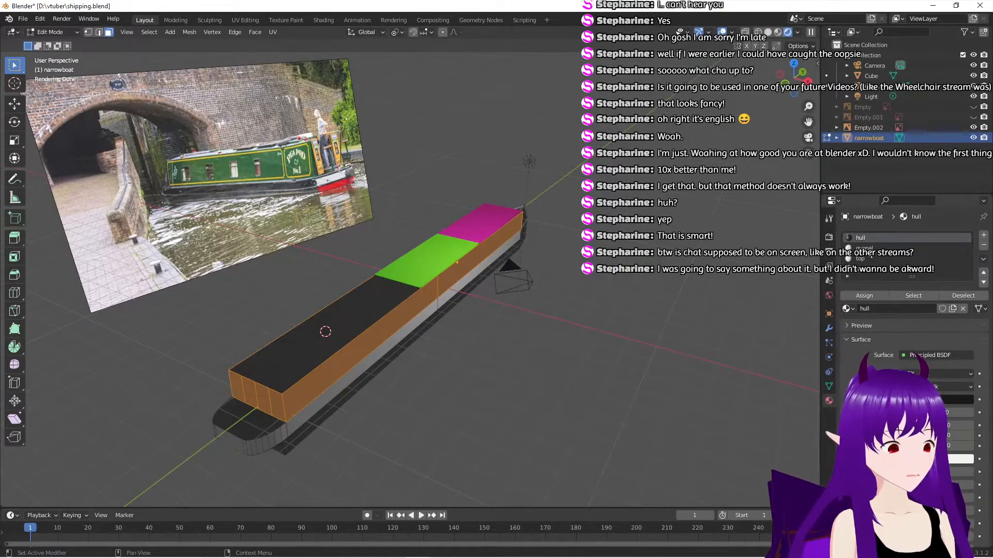
click(870, 258)
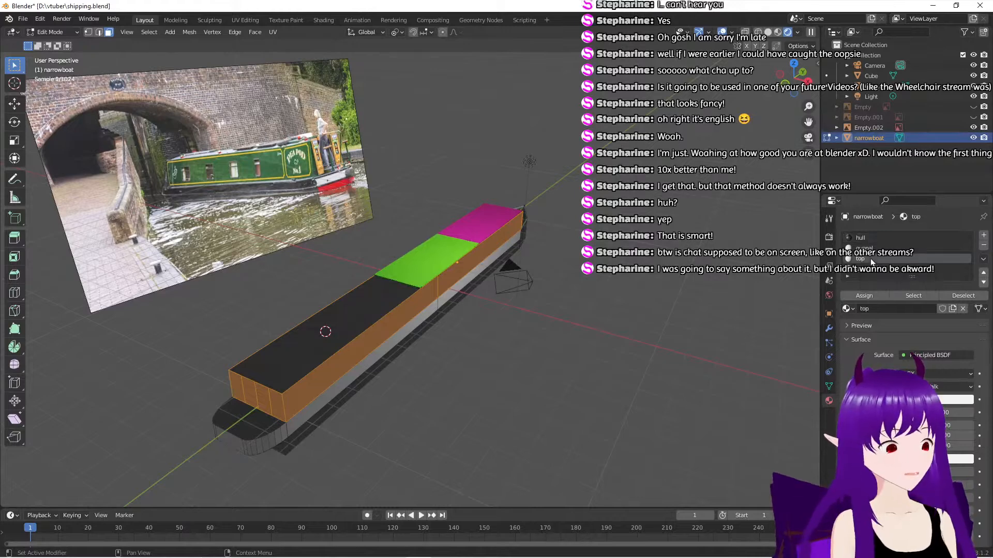
click(869, 296)
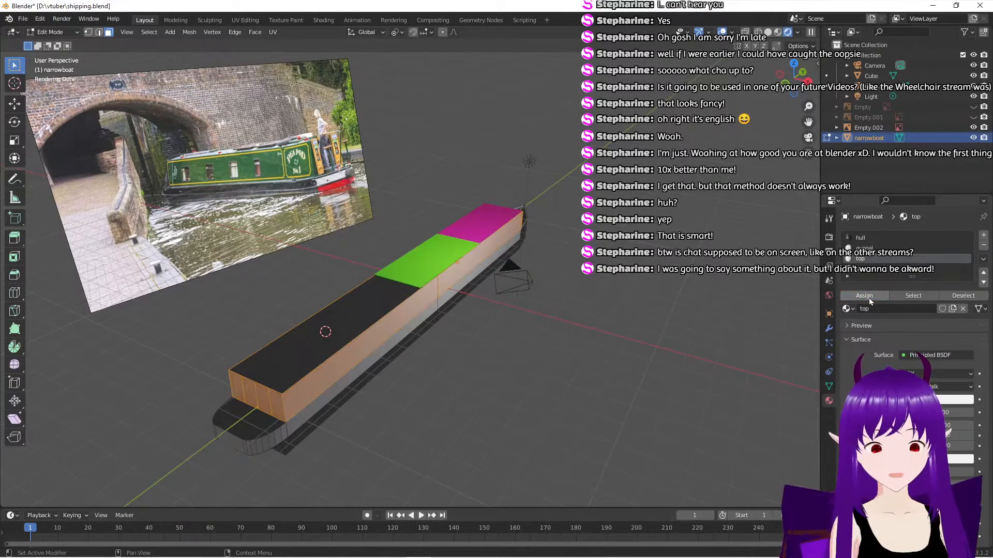
Select the stern deck faces together with the lengthwise strips of the dark rear roof section
click(871, 269)
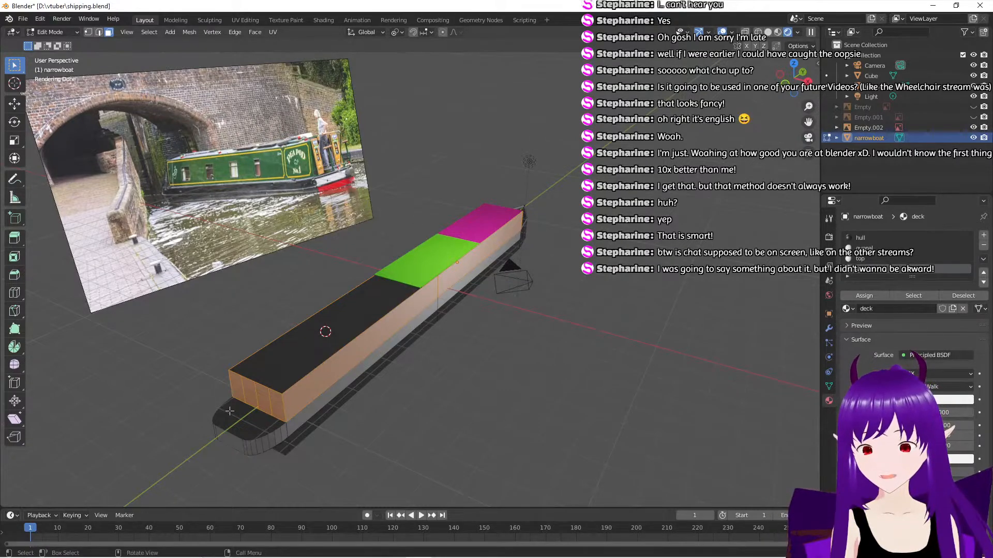
middle_drag(186, 400, 264, 410)
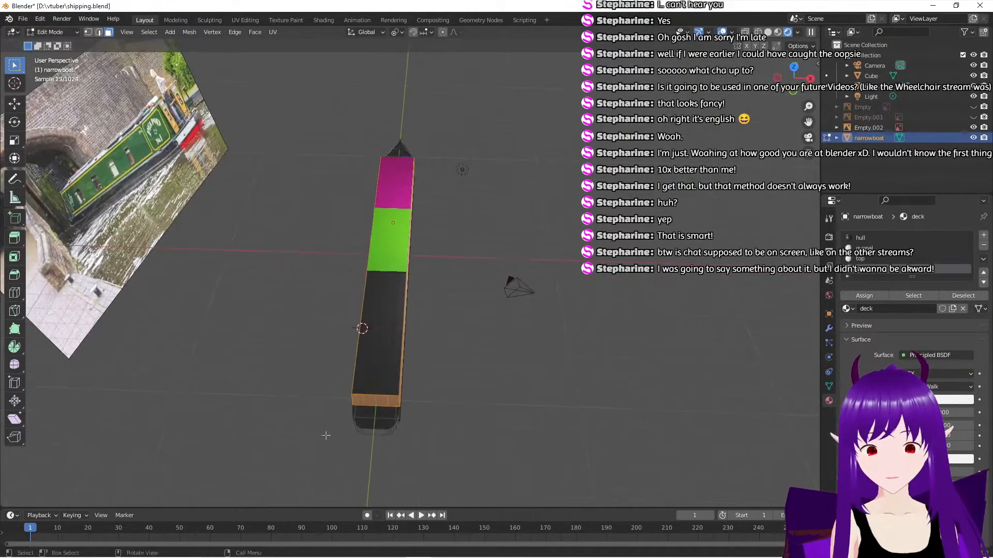
click(365, 416)
shift+click(380, 418)
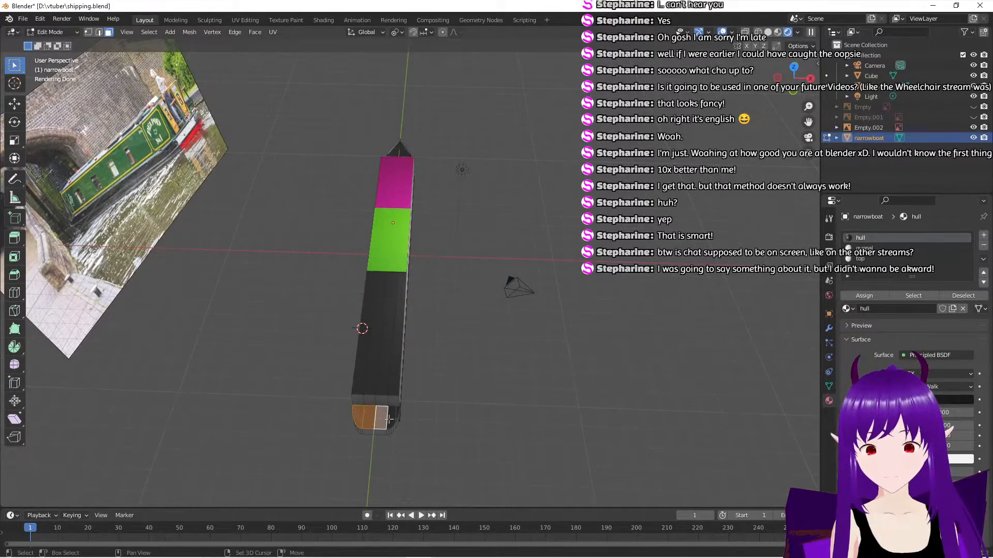
middle_drag(391, 417, 495, 388)
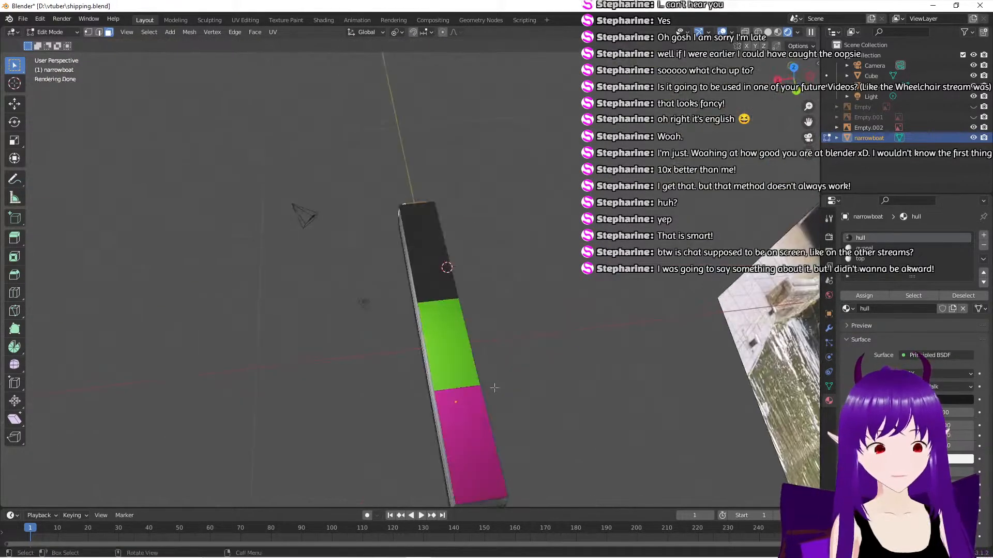
middle_drag(543, 433, 538, 421)
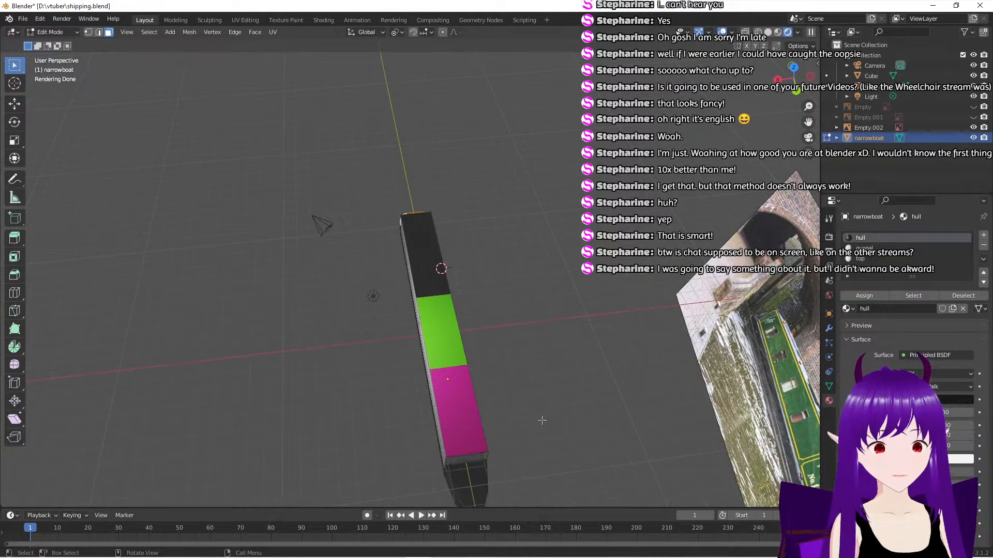
click(414, 268)
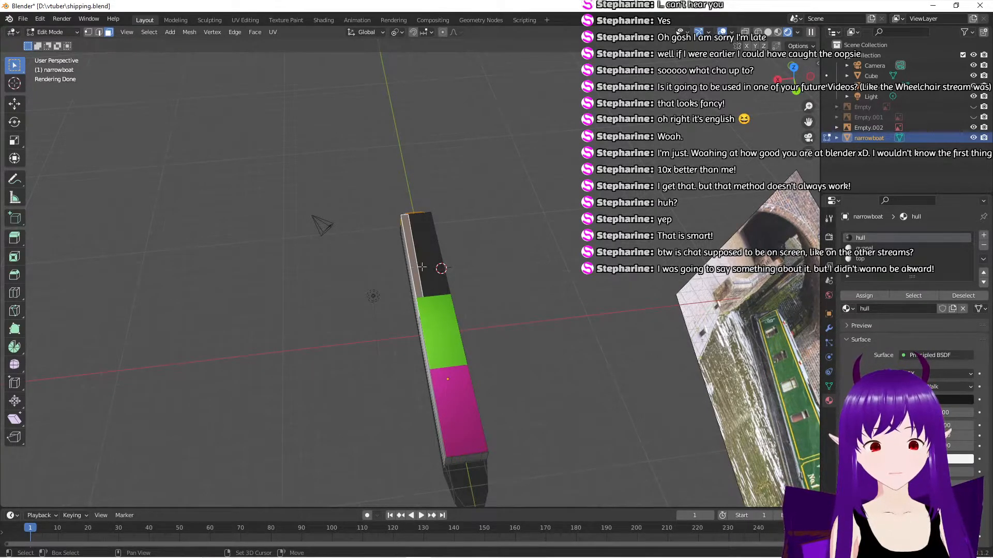
shift+click(423, 267)
shift+click(435, 266)
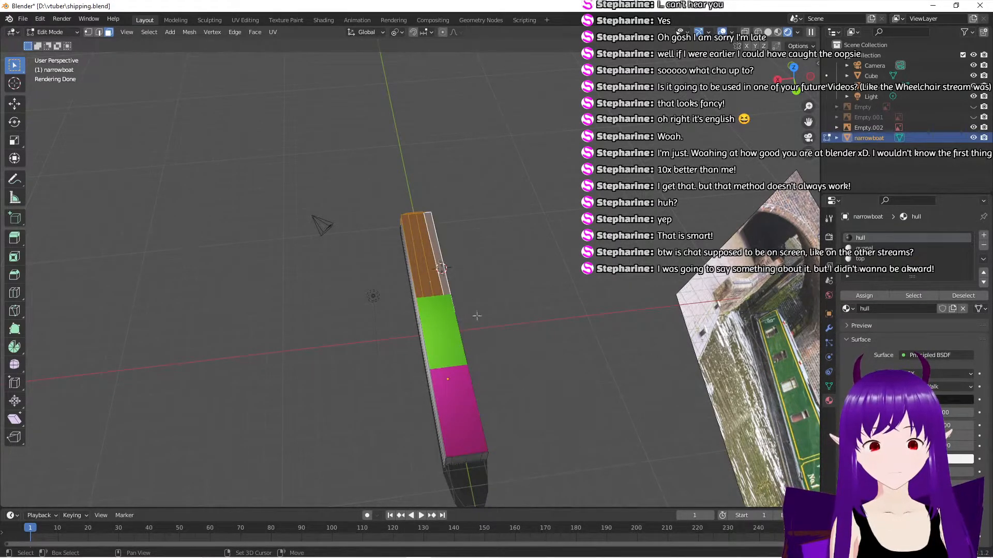
Add the bow deck faces to the selection and assign the deck material to all selected faces
middle_drag(450, 274, 461, 408)
scroll(521, 383, up, 5)
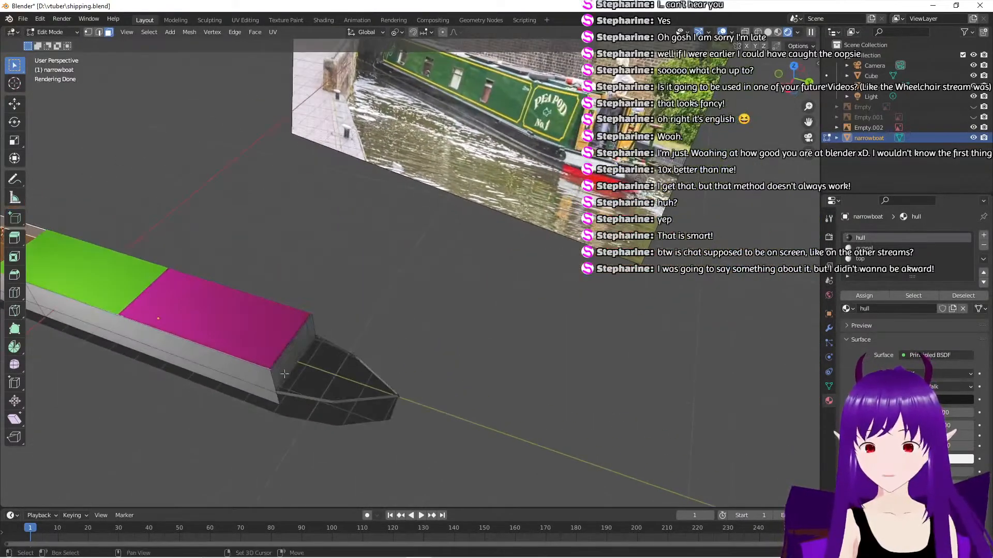
click(301, 383)
shift+click(320, 357)
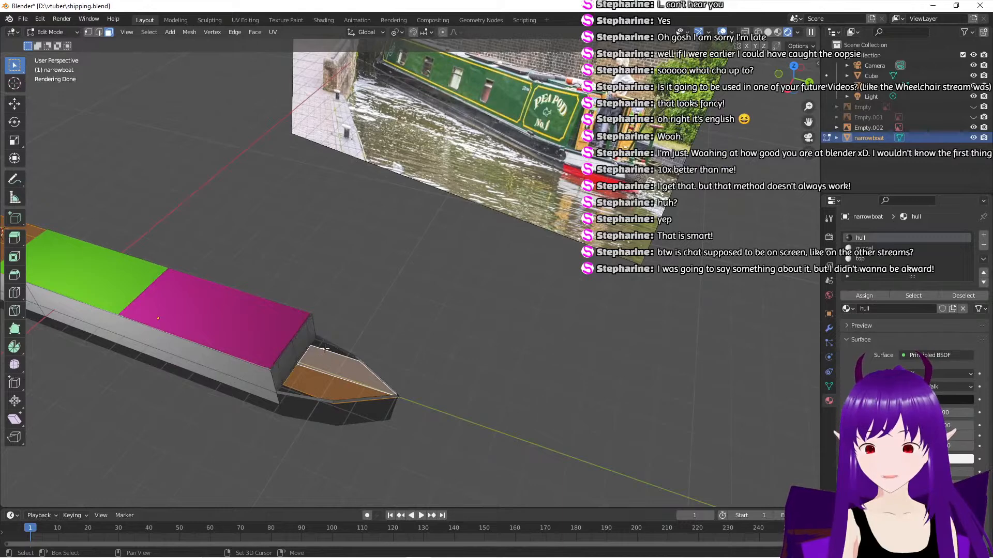
shift+click(288, 389)
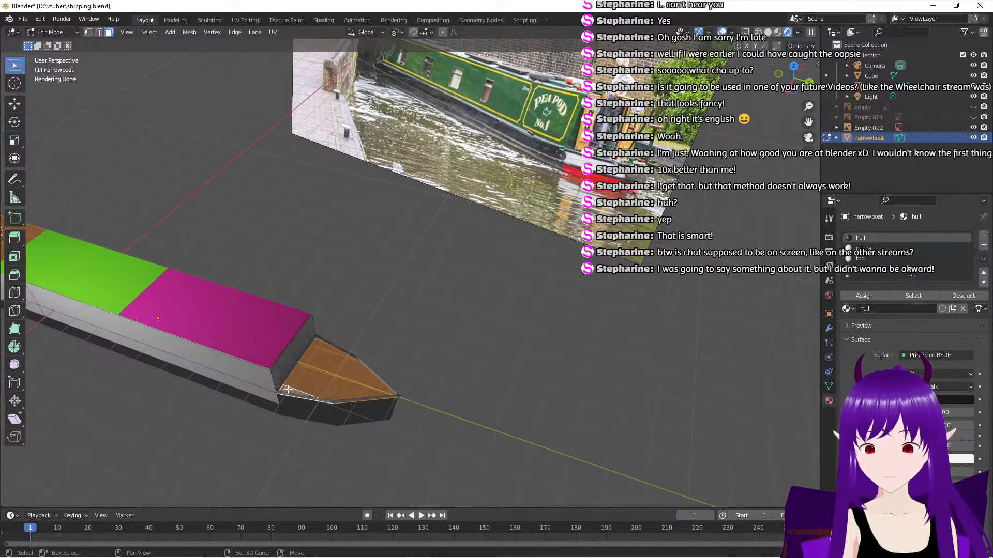
click(872, 259)
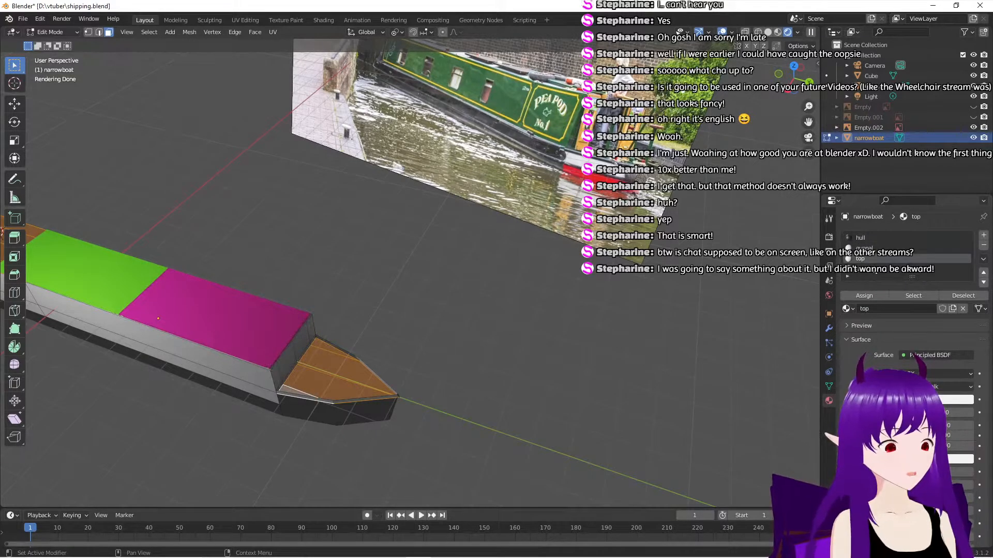
click(871, 269)
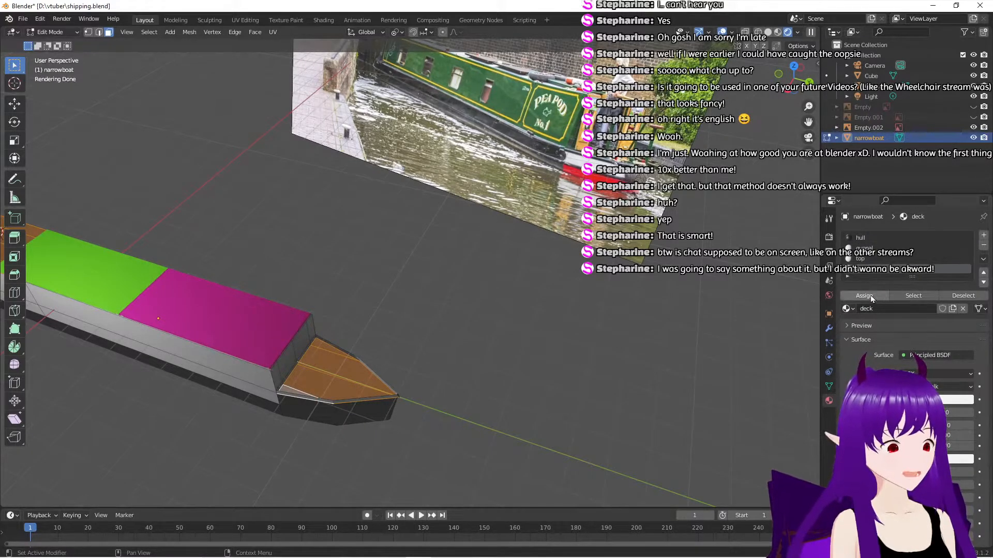
click(872, 297)
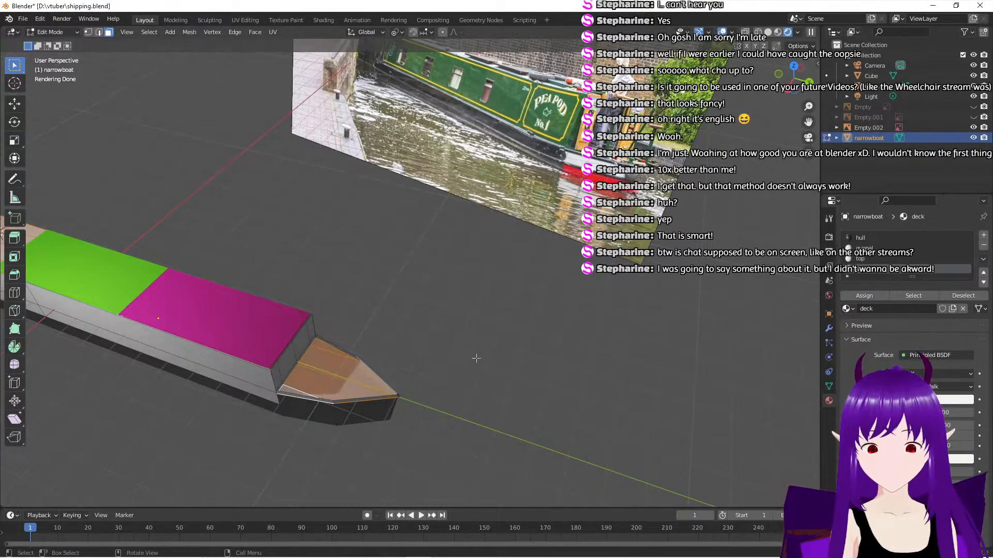
Set the gunnal material's base color to a fully saturated bright green with hue 0.333 and saturation 1.000
middle_drag(476, 358, 553, 380)
scroll(554, 380, down, 3)
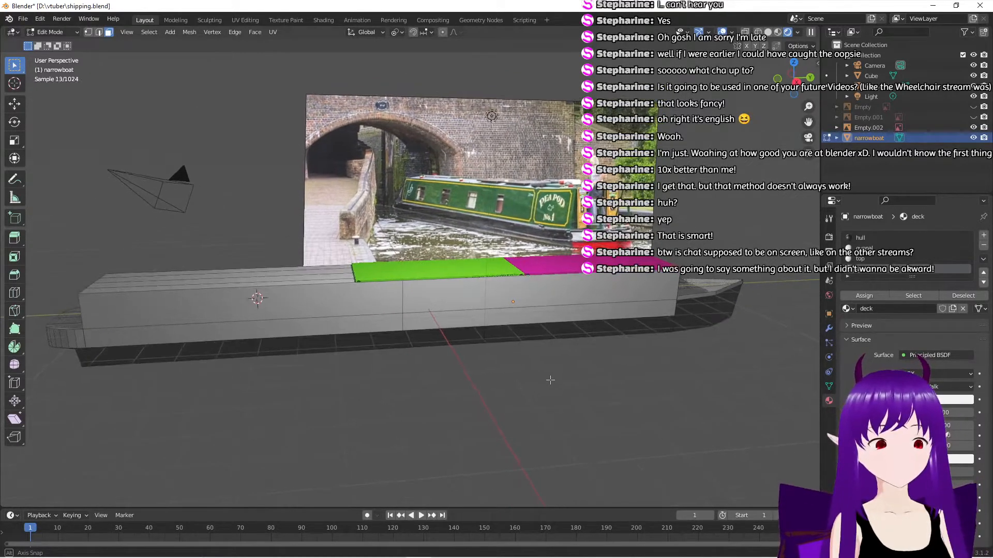
click(864, 249)
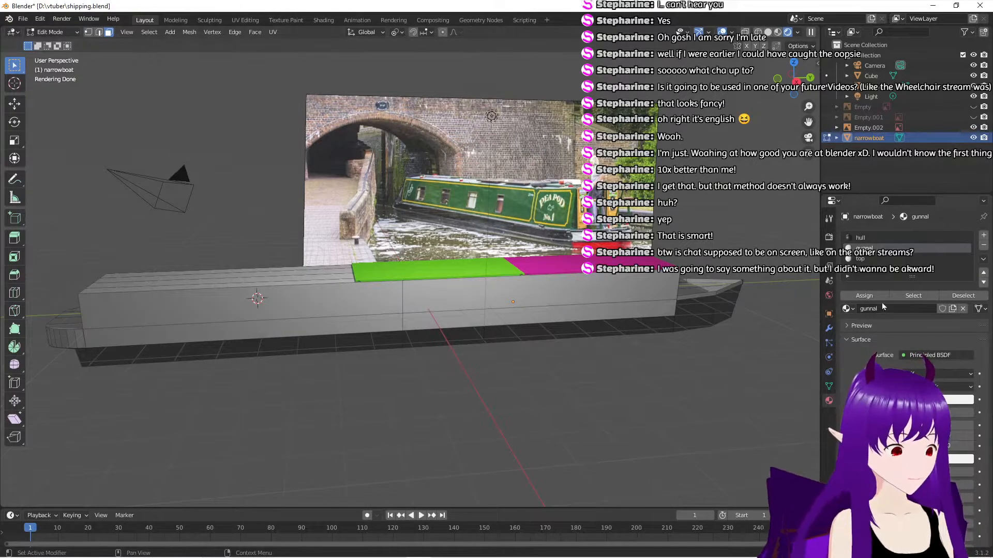
click(931, 400)
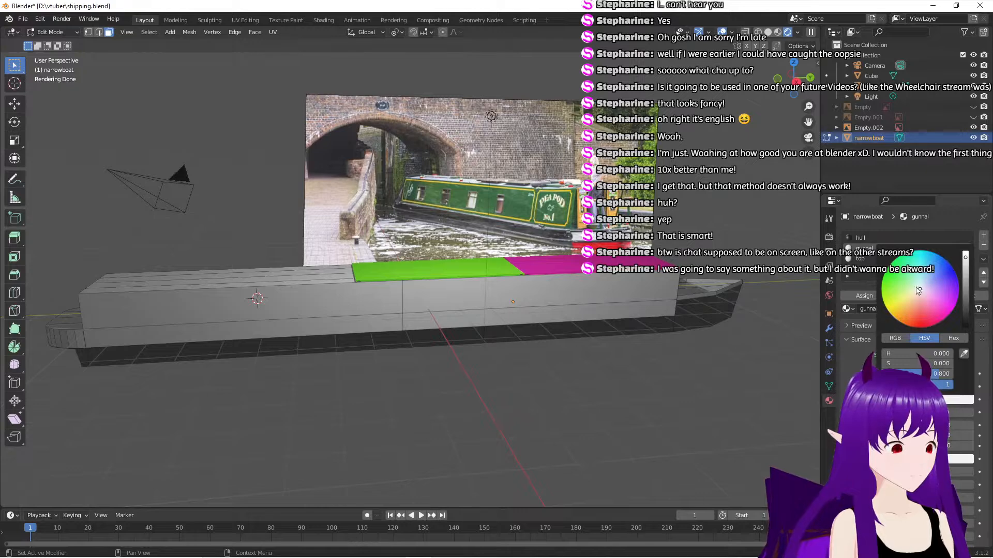
drag(902, 280, 886, 269)
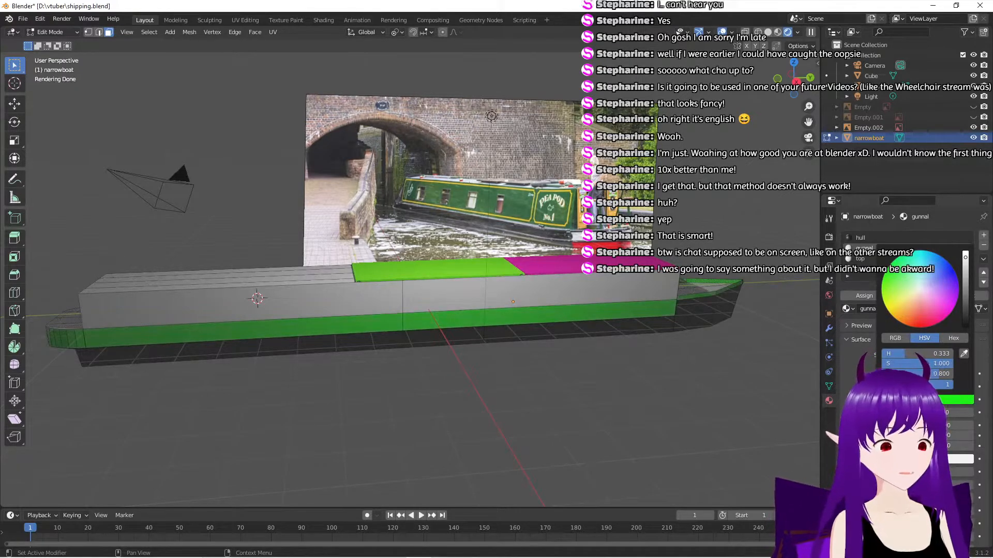
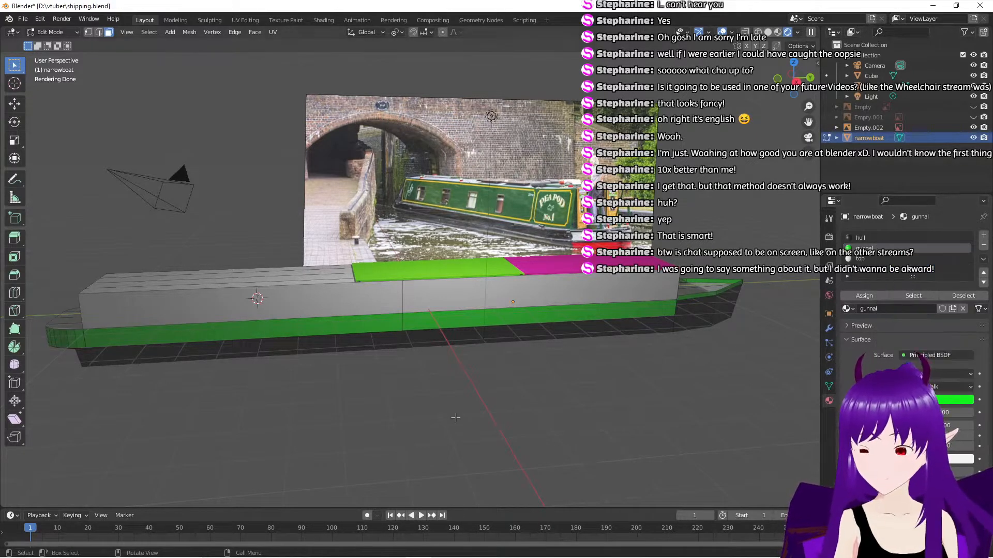
Replace the gunnal material's base color with a green sampled from the narrowboat's side in the reference photo
mouse_move(450, 406)
middle_down()
mouse_move(533, 416)
mouse_move(454, 410)
middle_up()
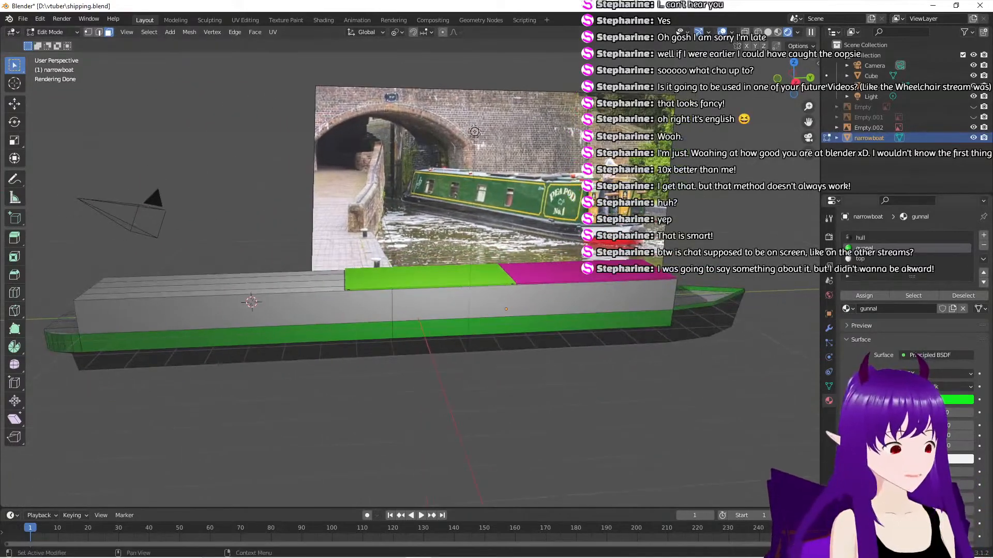
click(928, 400)
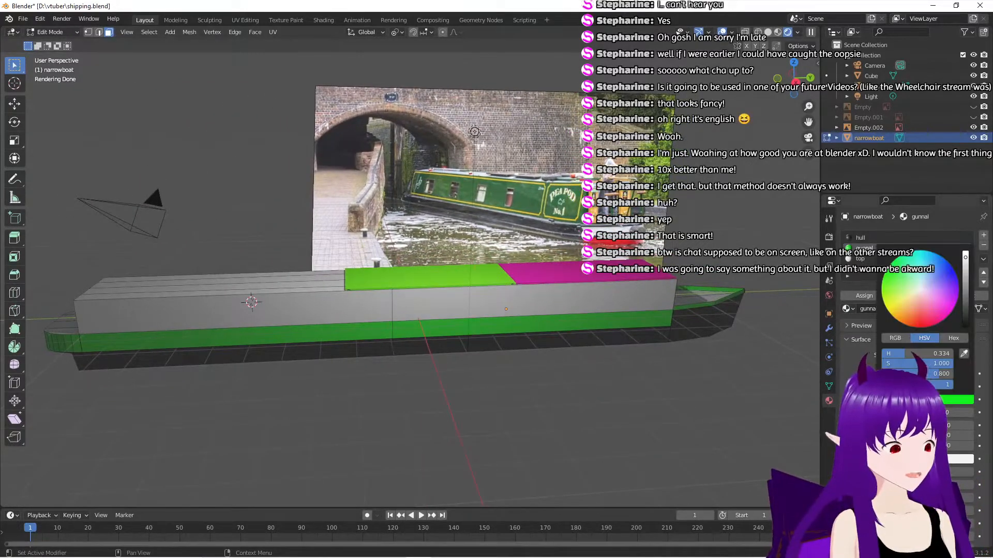
click(965, 355)
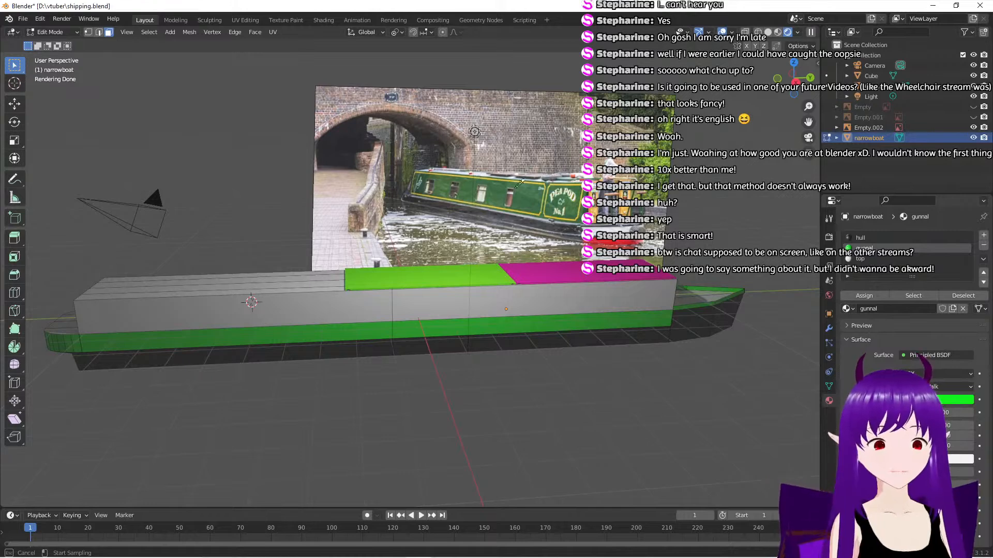
click(532, 185)
scroll(610, 429, up, 3)
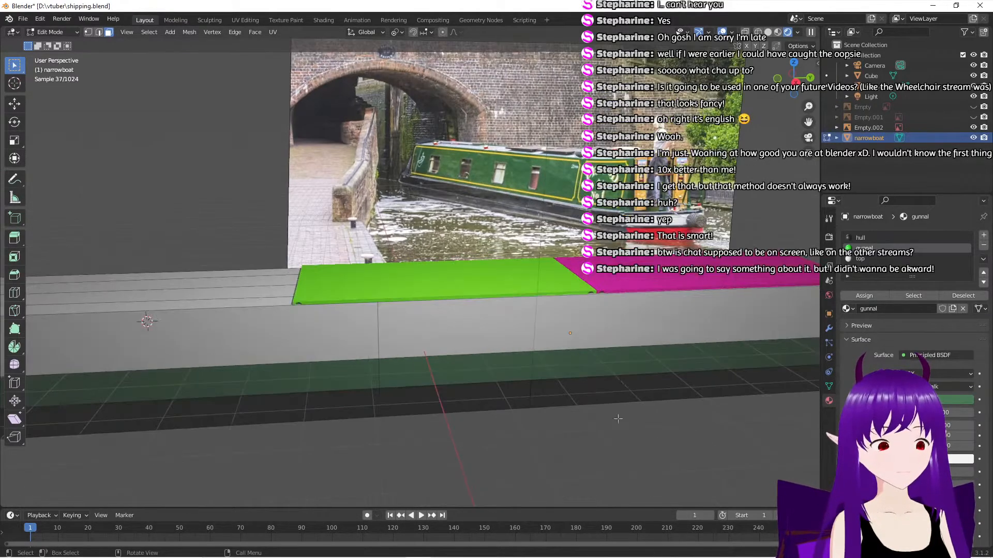
middle_drag(610, 429, 605, 407)
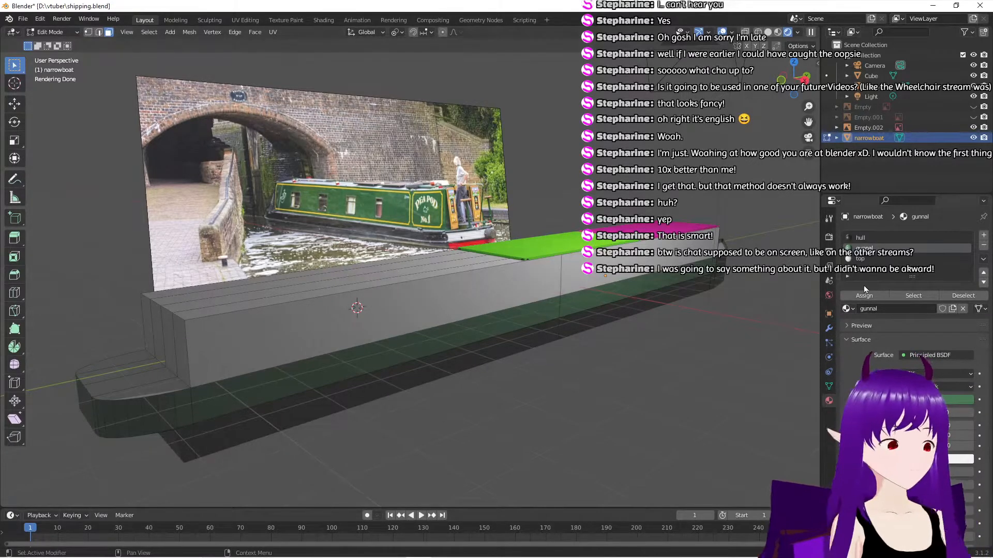
Give the top material a base color sampled from the green gunnal strip on the model
click(872, 259)
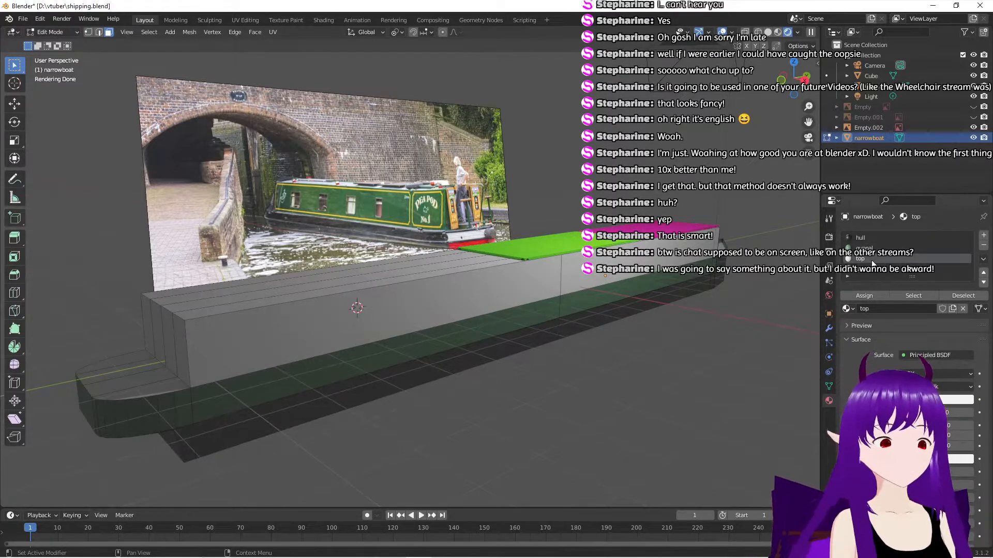
click(949, 400)
click(964, 354)
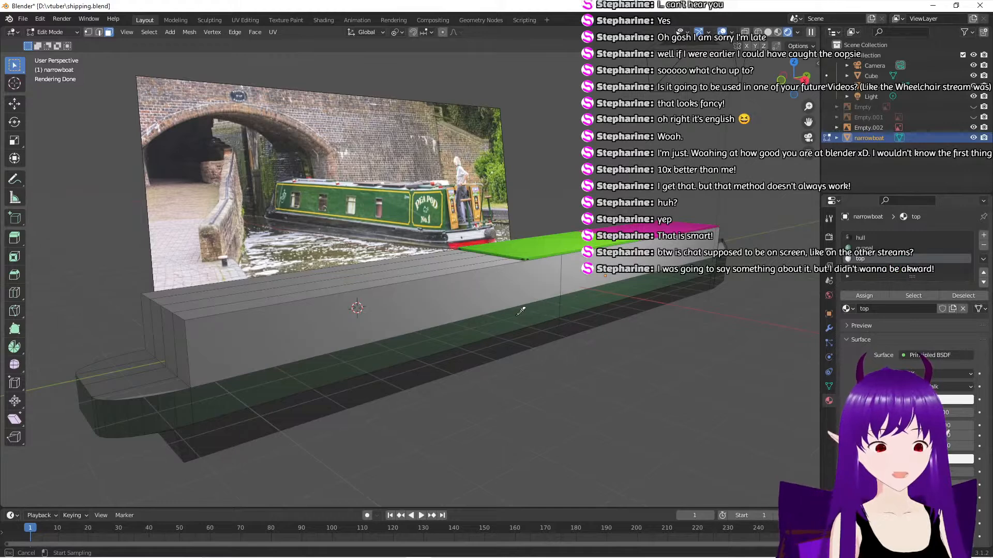
click(518, 314)
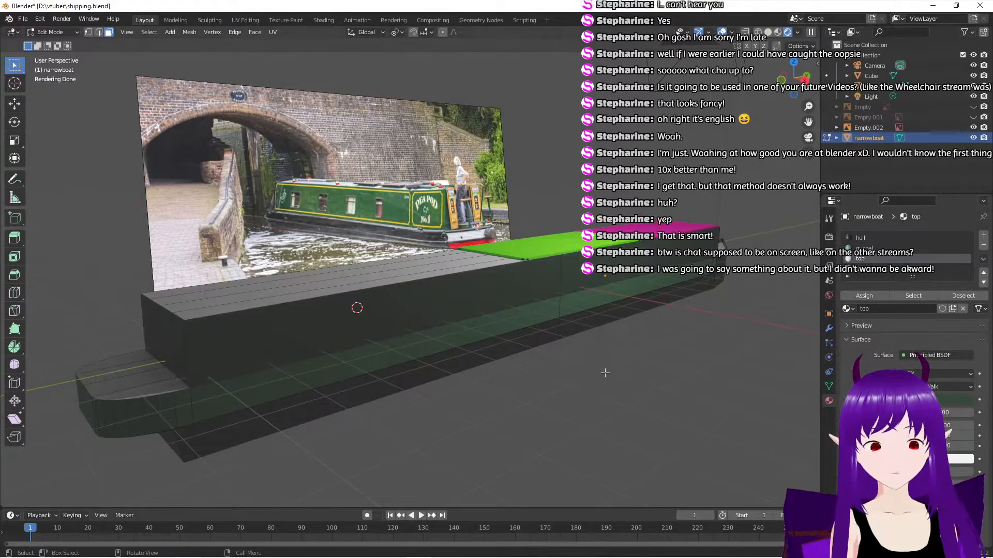
Adjust the top material's base color to a brighter, more saturated green like the cabin in the photo
mouse_move(614, 379)
middle_down()
mouse_move(529, 377)
mouse_move(595, 379)
middle_up()
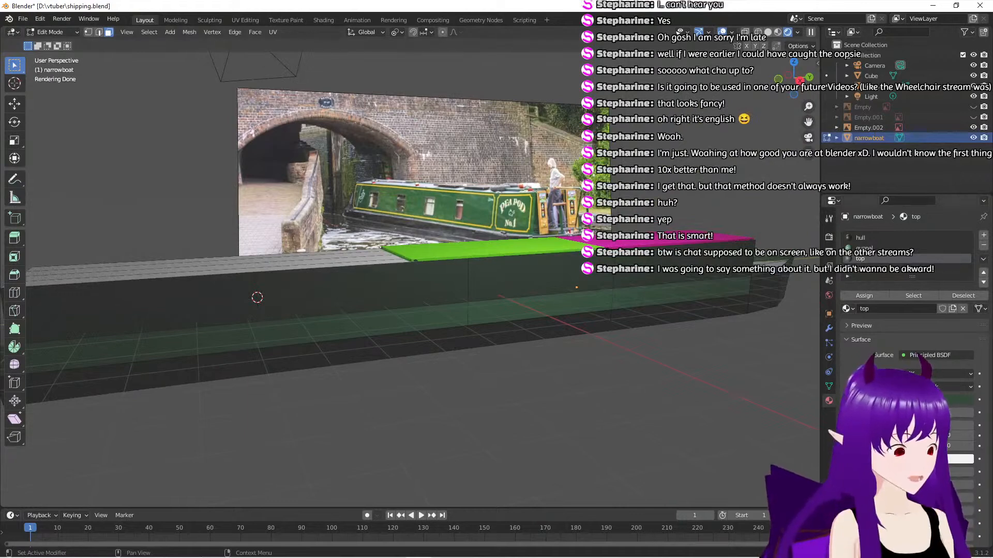
click(933, 400)
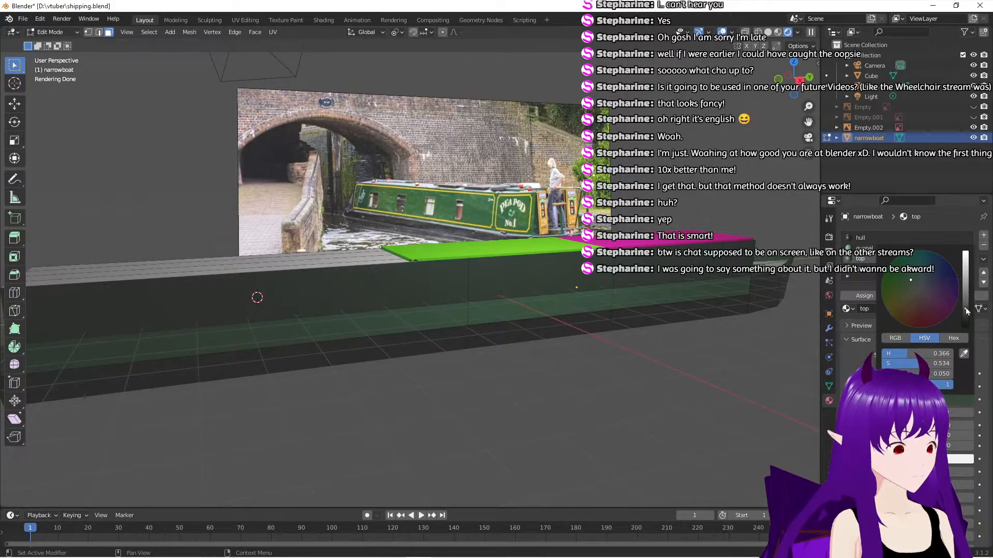
drag(967, 311, 964, 297)
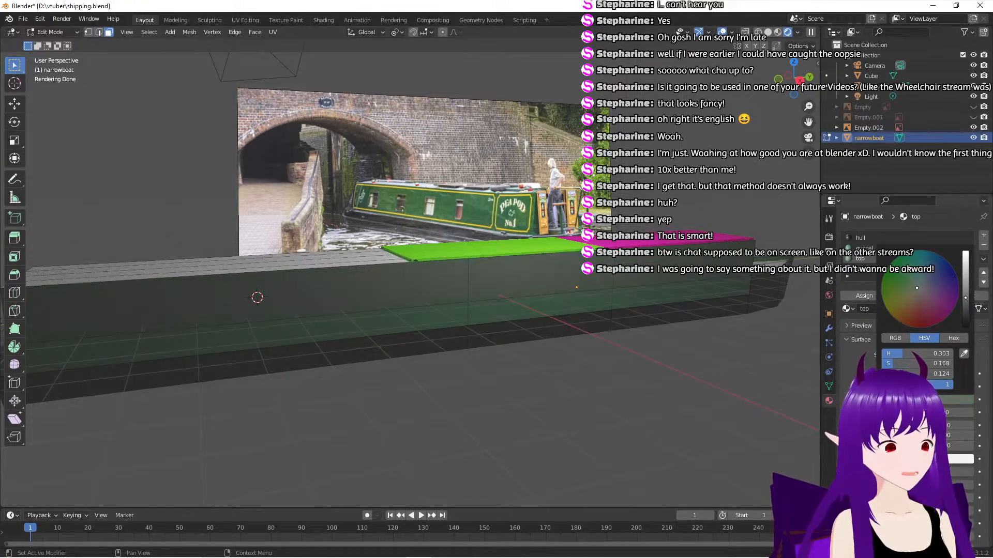
mouse_move(602, 415)
middle_down()
mouse_move(641, 416)
mouse_move(592, 408)
mouse_move(597, 429)
middle_up()
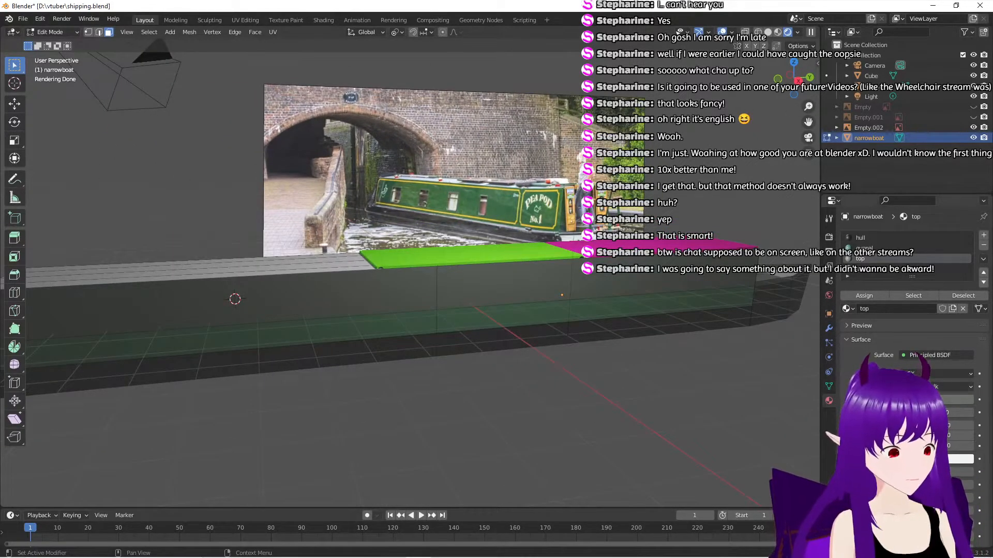
click(938, 388)
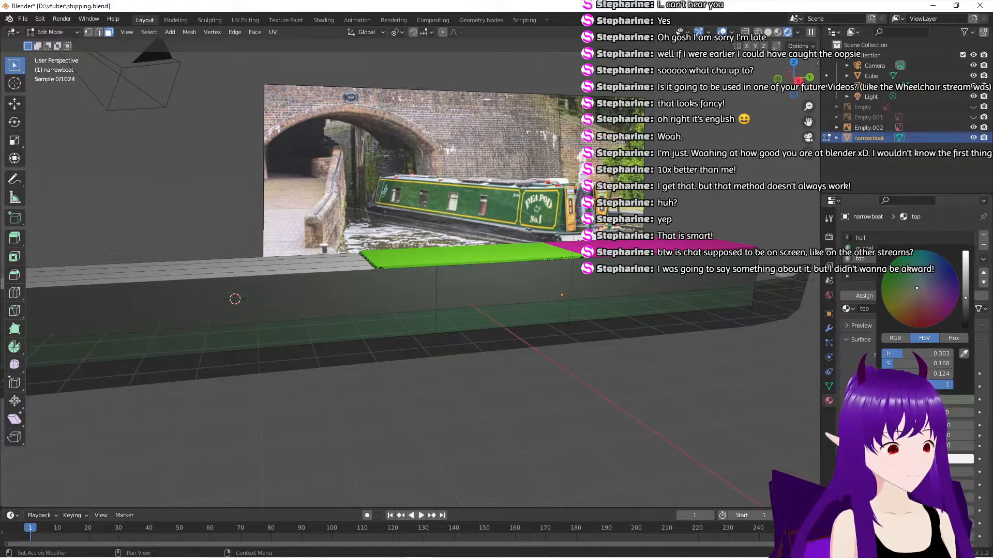
mouse_move(965, 298)
mouse_down()
mouse_move(900, 287)
mouse_move(886, 300)
mouse_move(898, 279)
mouse_up()
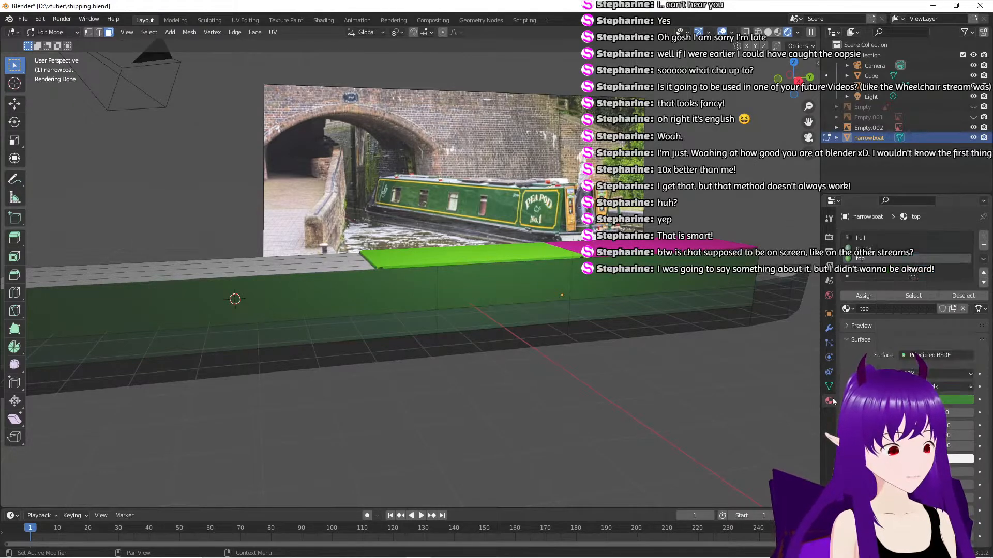
Select the forward gunnal strip faces and resample the gunnal material's base color from the green cabin side above them
click(549, 316)
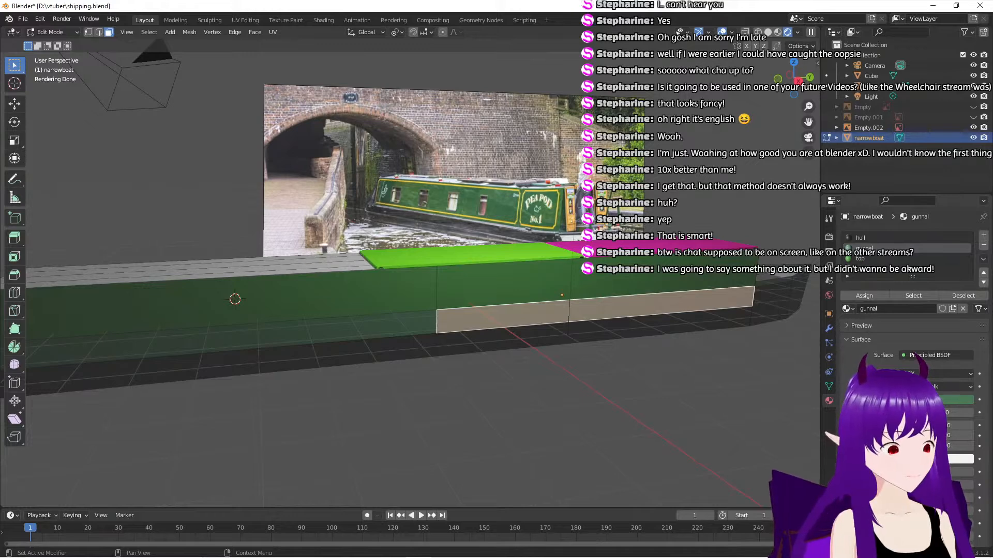
click(958, 399)
click(965, 354)
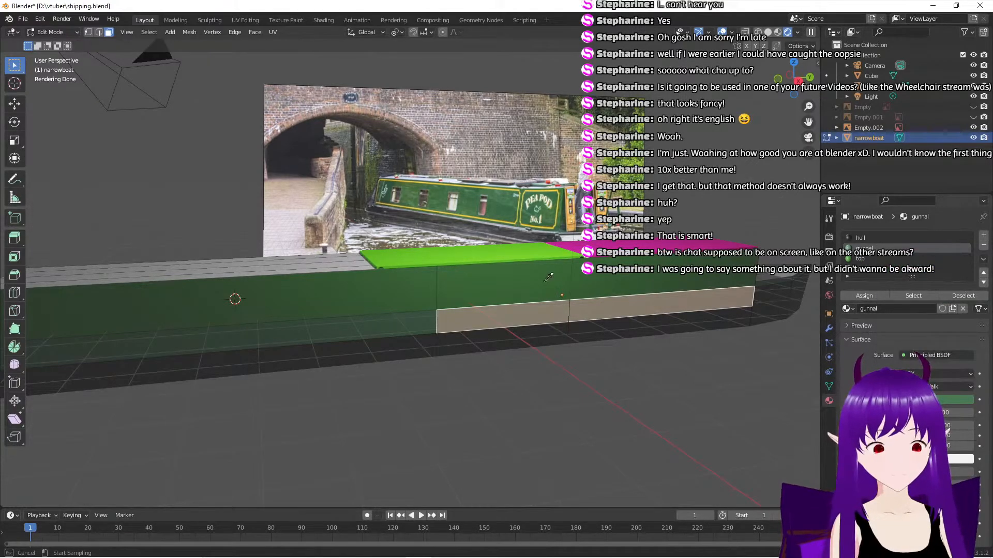
click(549, 297)
middle_drag(564, 365, 529, 373)
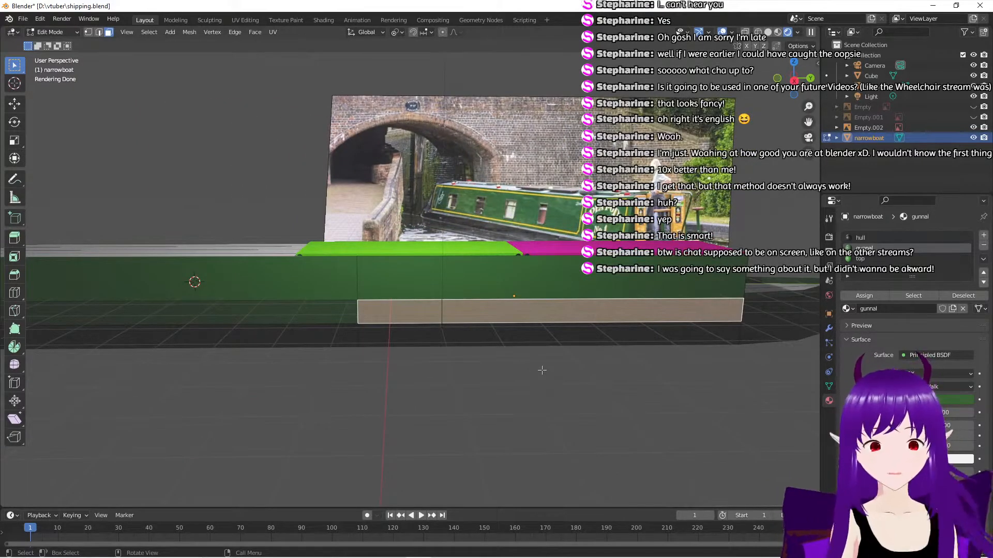
Darken the deck material's base color to a neutral grey with value 0.411
middle_drag(525, 370, 589, 390)
click(871, 273)
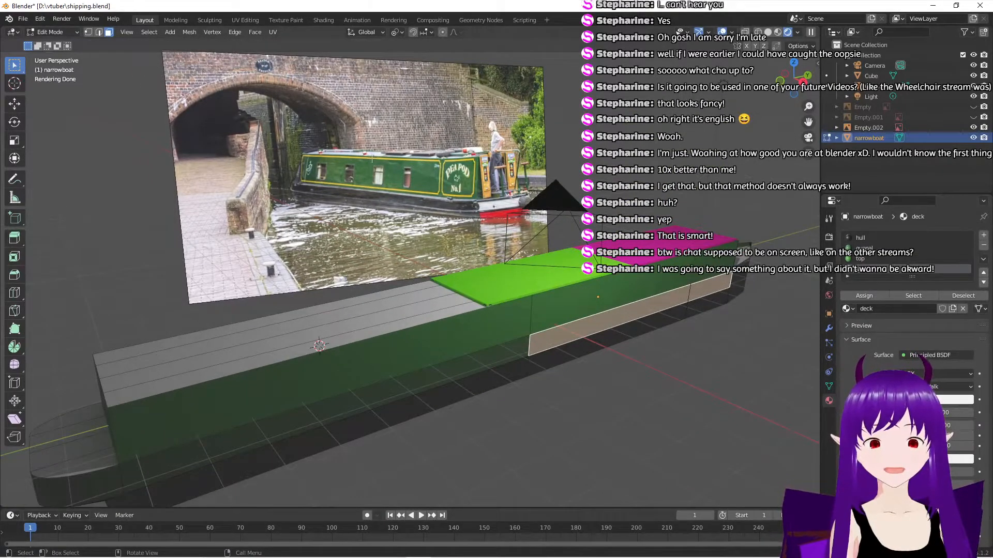
scroll(372, 157, up, 5)
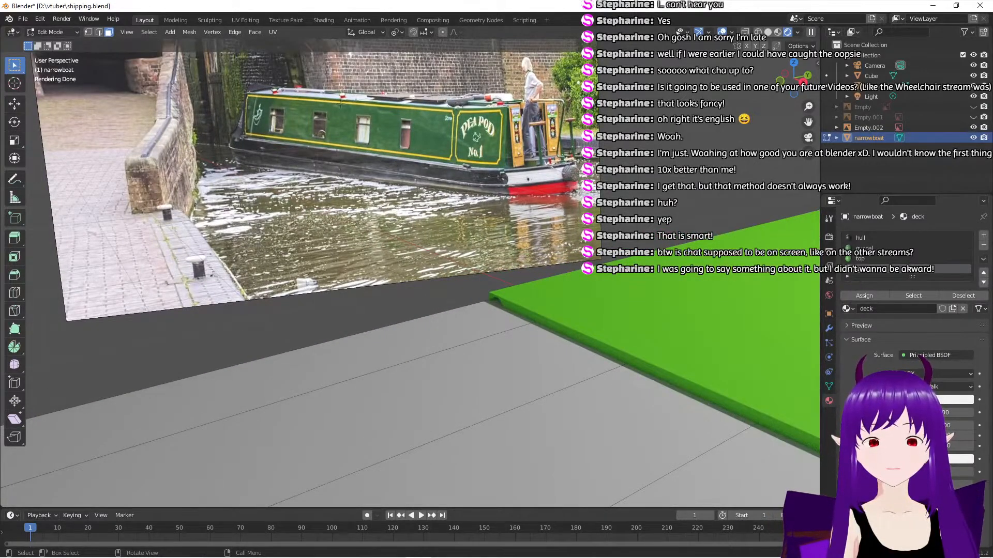
scroll(341, 105, down, 5)
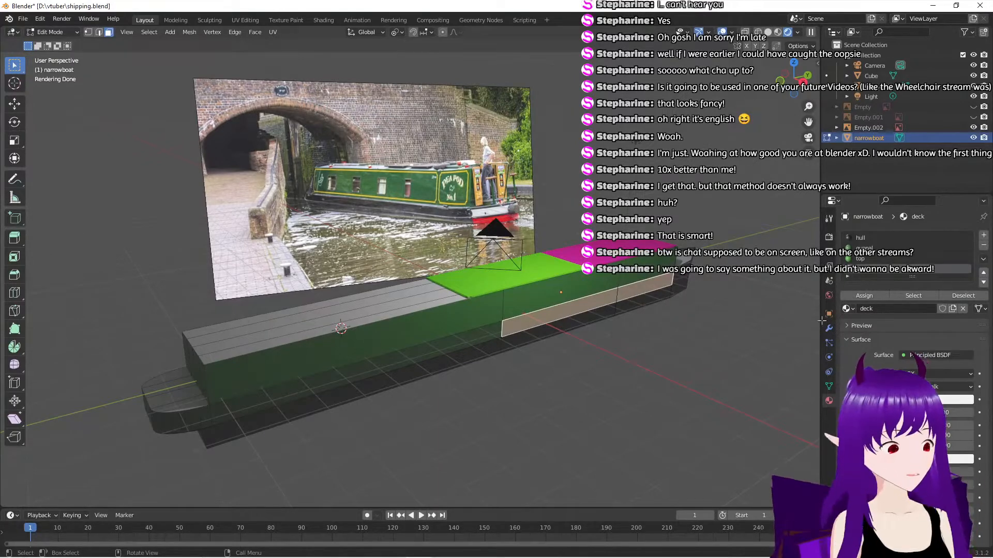
click(936, 399)
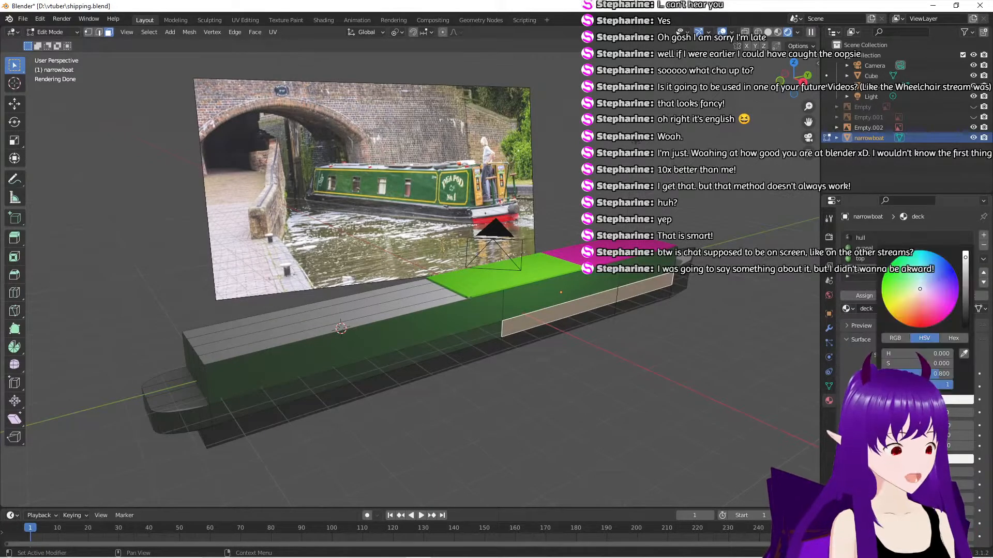
click(965, 277)
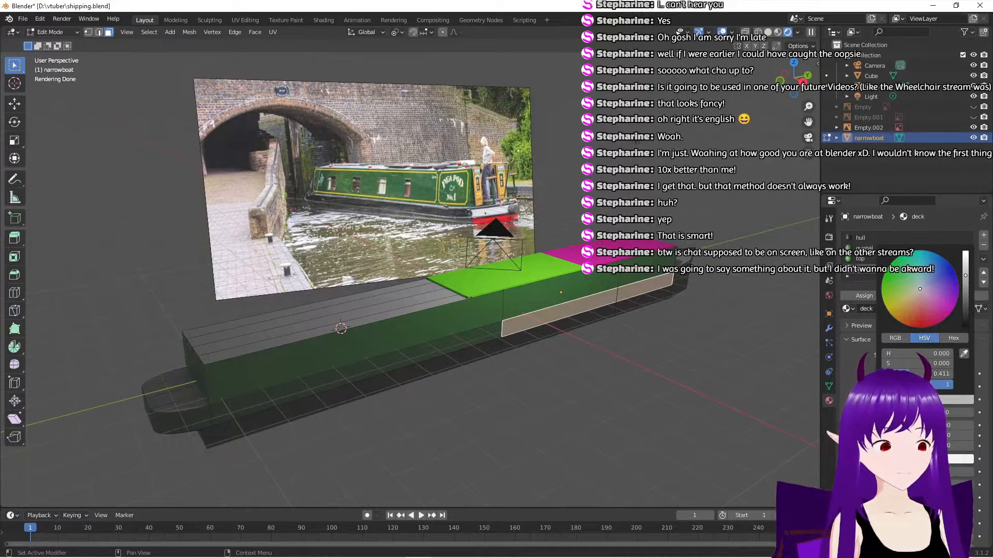
middle_drag(548, 429, 583, 437)
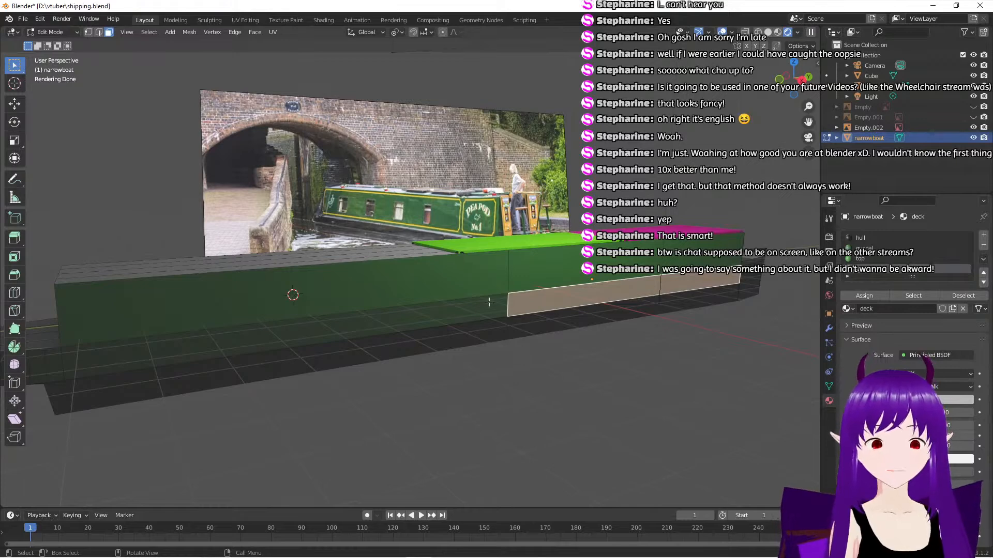
scroll(549, 385, up, 2)
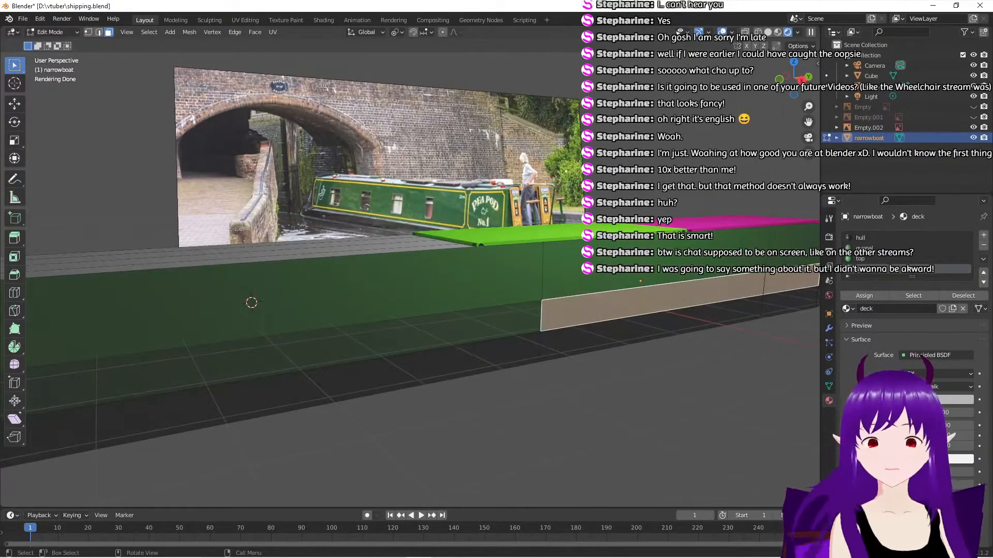
Switch to the Shading workspace and show the narrowboat in Rendered viewport shading
click(324, 20)
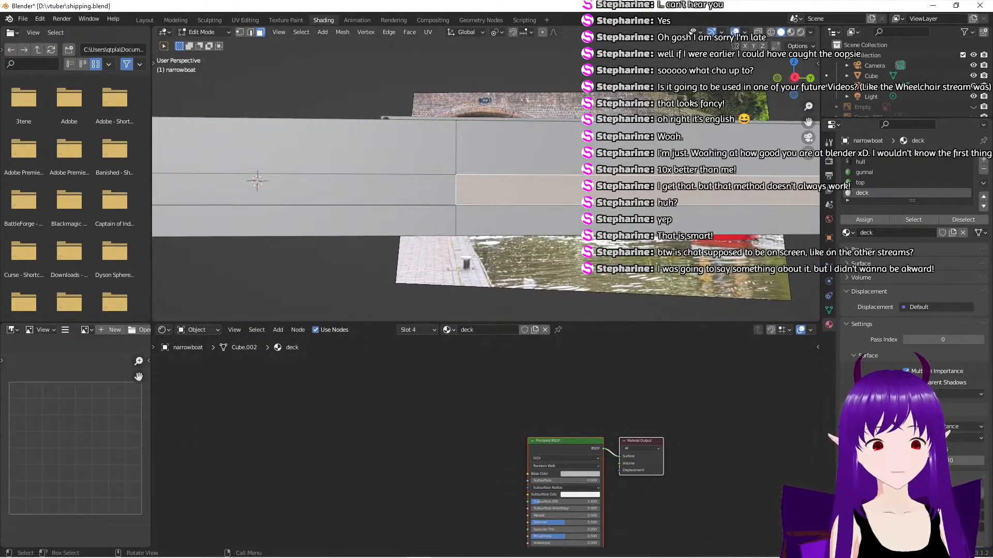
mouse_move(467, 242)
middle_down()
mouse_move(453, 225)
mouse_move(467, 242)
middle_up()
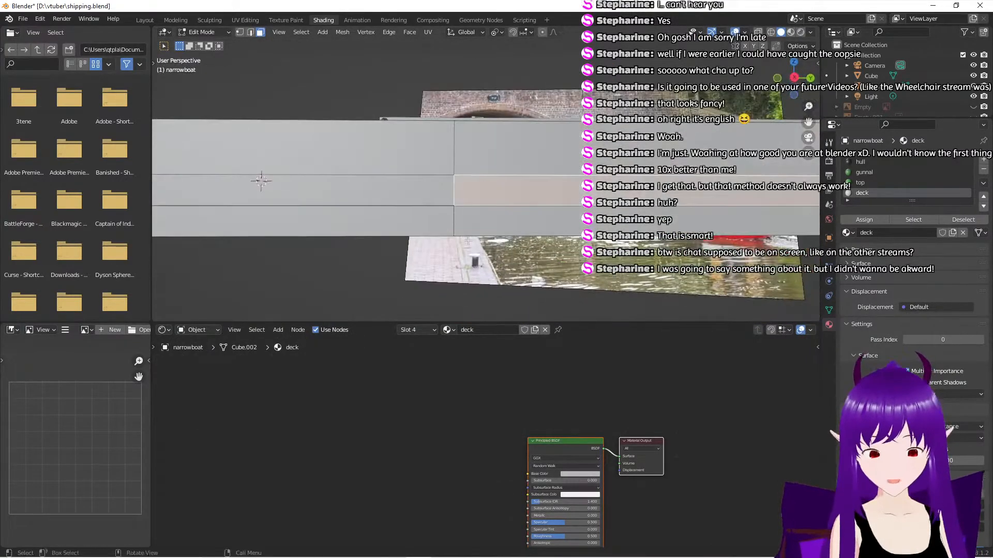
key(z)
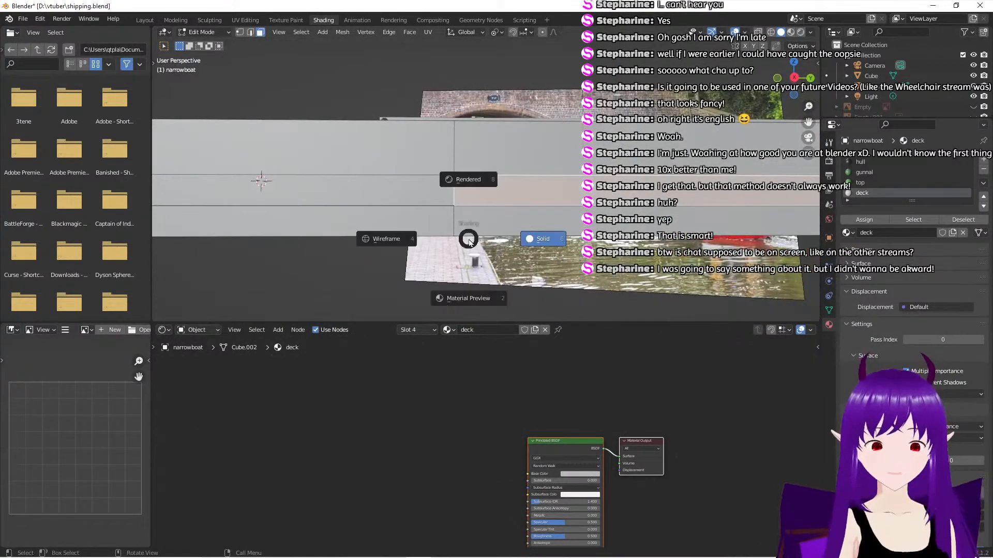
click(464, 184)
middle_drag(454, 217, 484, 214)
Bring the deck material's nodes into better view and change the viewport shading to Material Preview
drag(572, 440, 493, 388)
drag(560, 385, 572, 384)
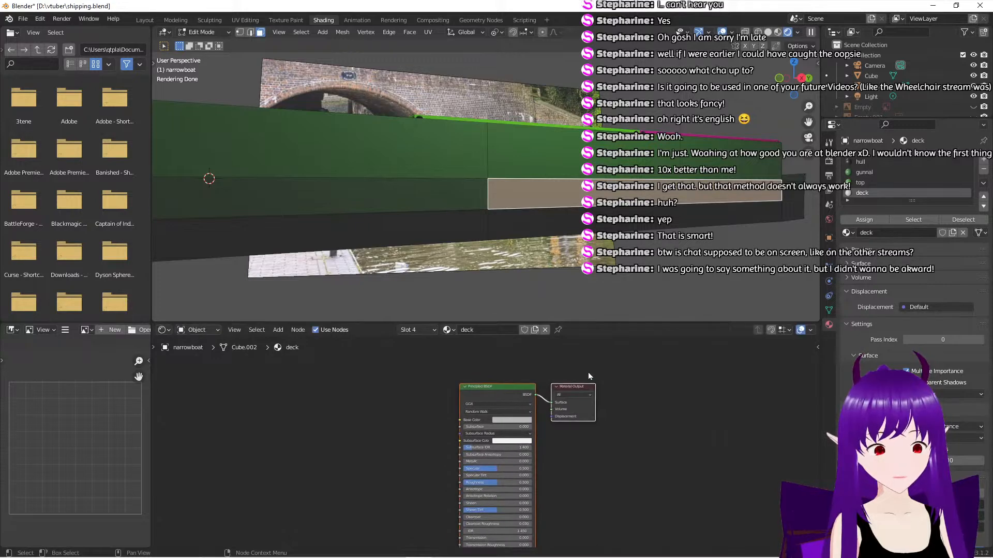
key(z)
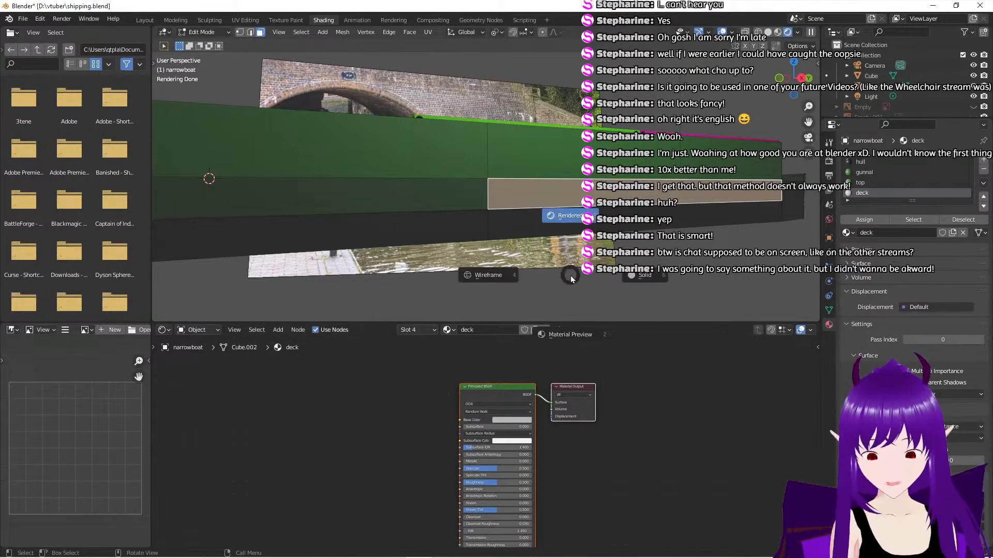
click(574, 337)
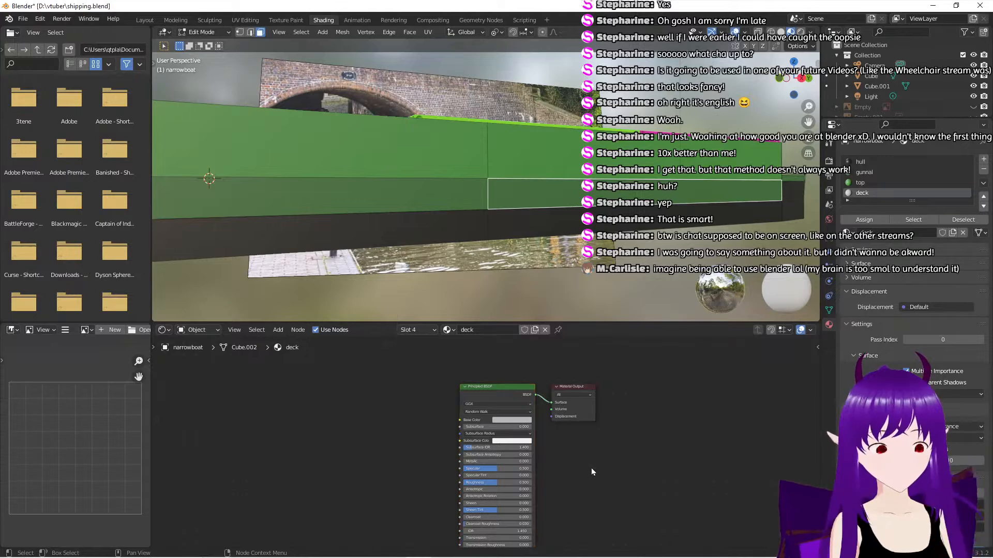
Show the gunnal material's nodes in the shader editor and reposition its Principled BSDF and Material Output nodes
scroll(584, 466, up, 2)
middle_drag(605, 466, 543, 451)
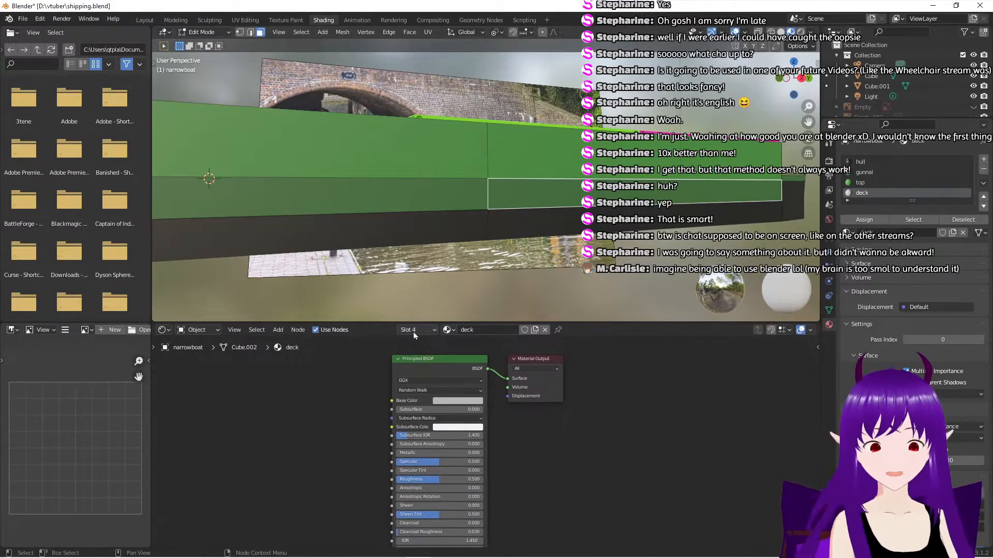
click(433, 333)
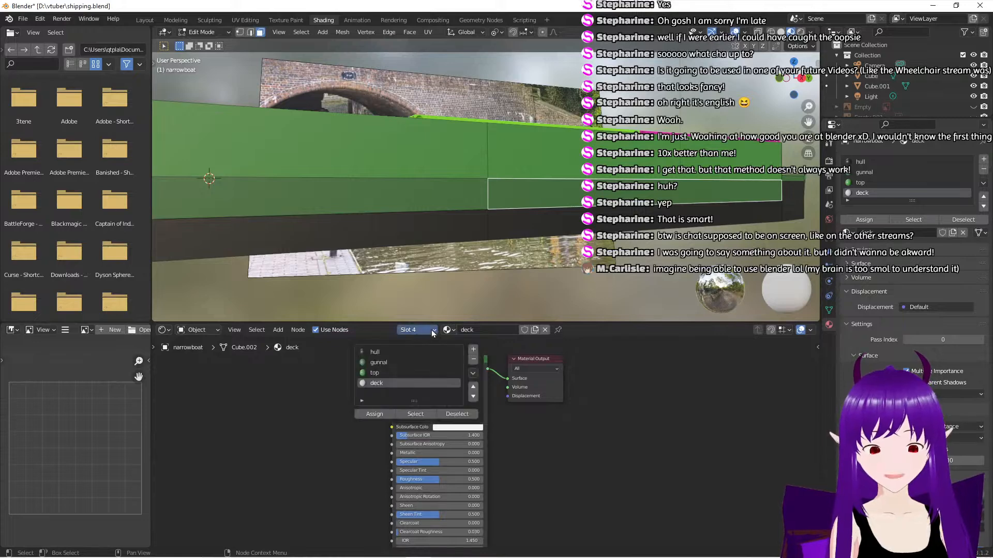
click(387, 364)
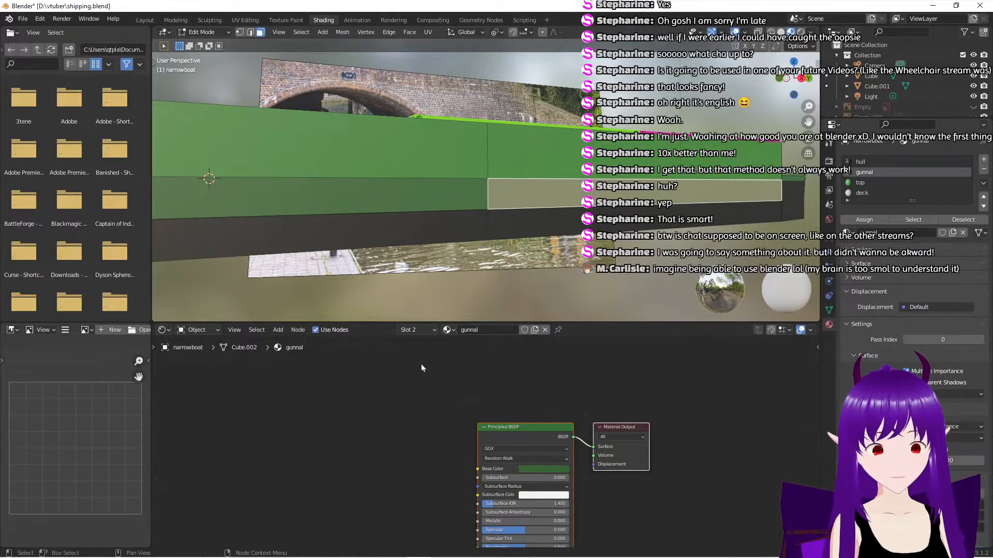
drag(520, 424, 457, 406)
drag(621, 427, 575, 400)
drag(492, 412, 497, 405)
Set the gunnal material's Principled BSDF roughness to 0.25
scroll(497, 404, down, 1)
scroll(563, 476, up, 5)
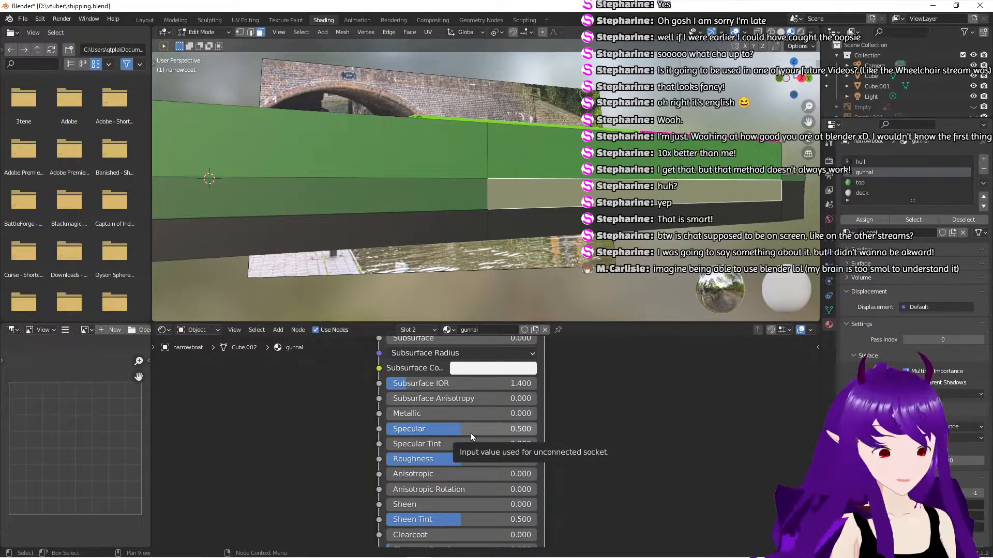
drag(460, 457, 419, 457)
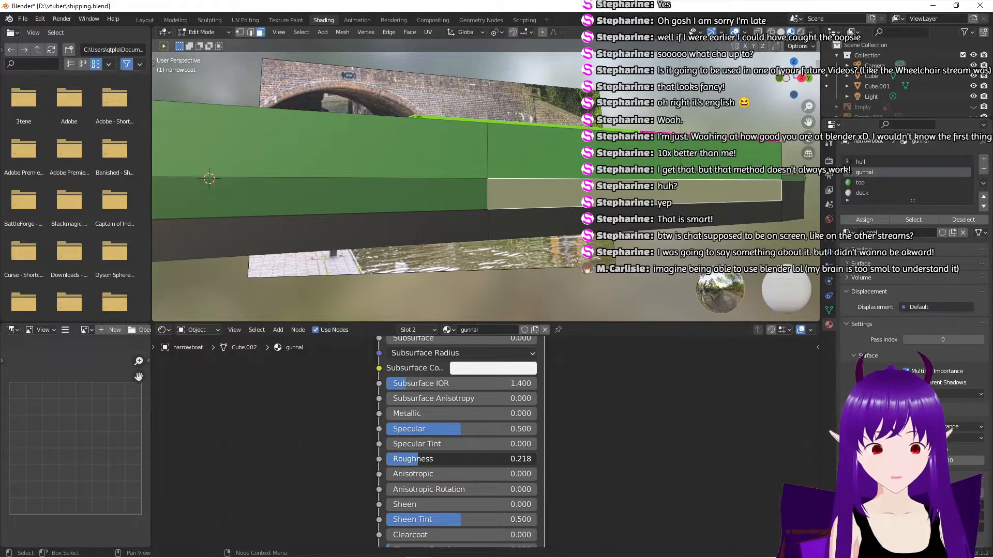
click(516, 459)
click(516, 458)
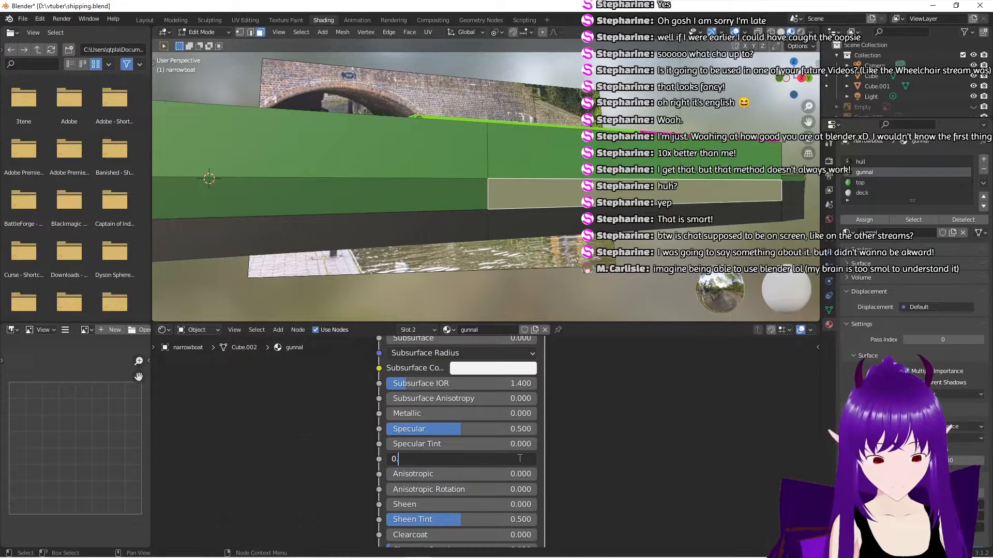
text(0.25)
key(Return)
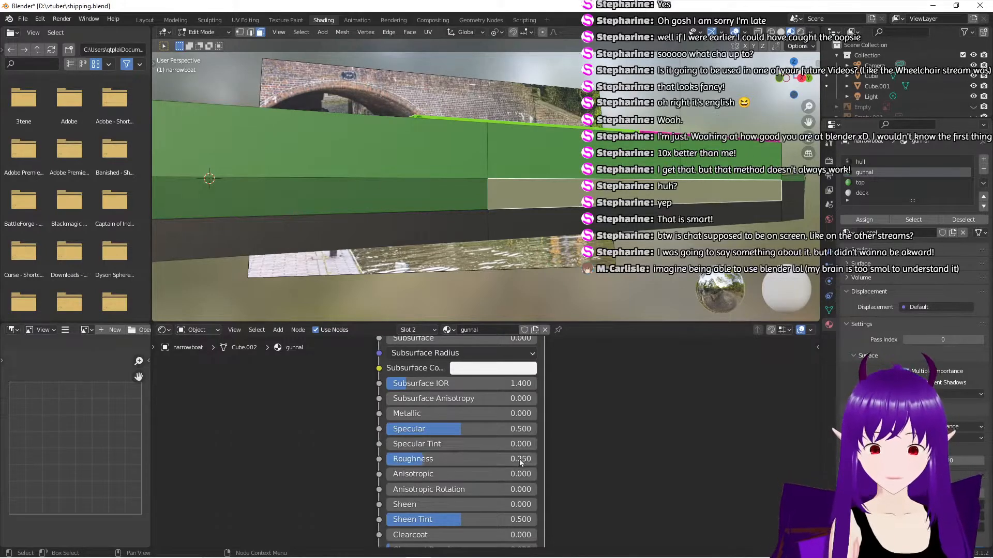
Set the gunnal material's clearcoat to 0.25
scroll(616, 474, down, 4)
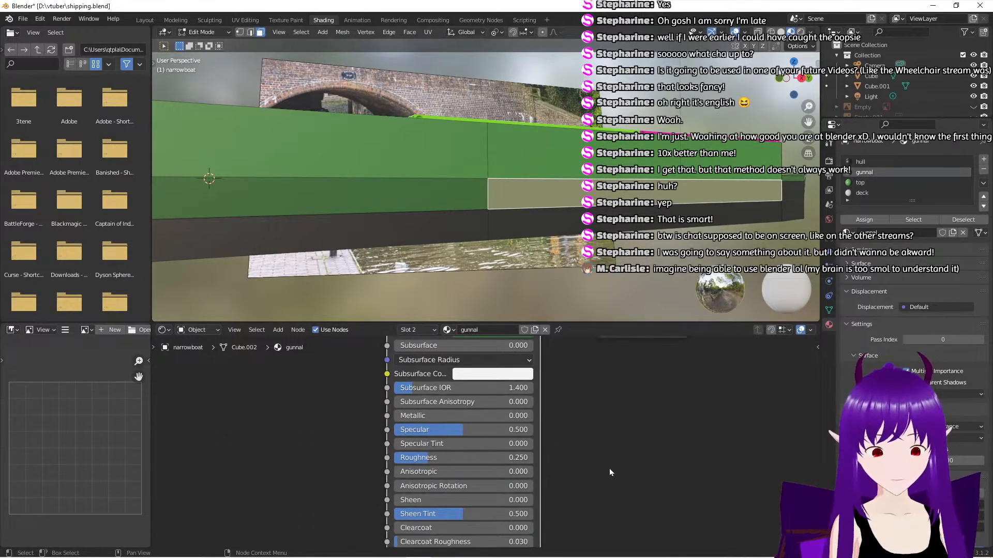
click(432, 467)
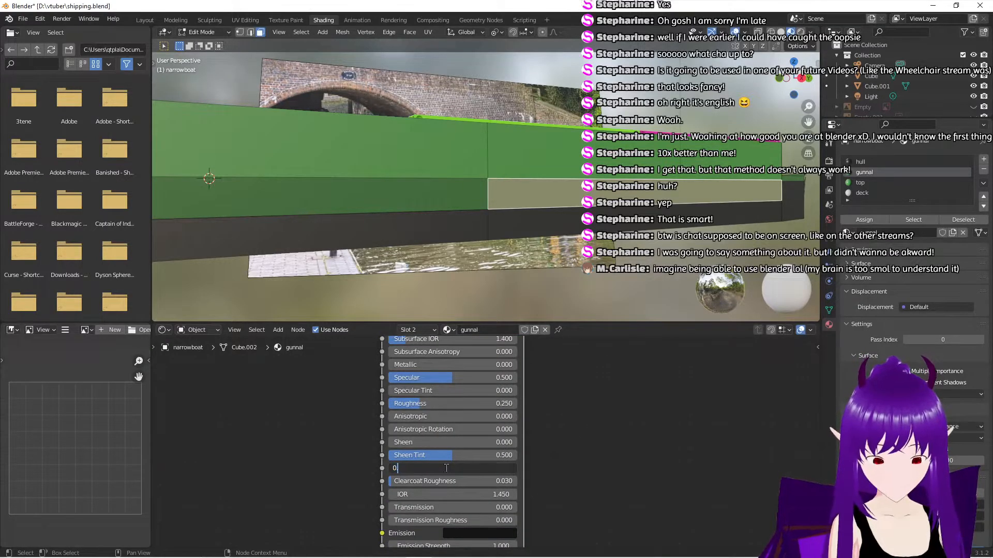
text(0.25)
key(Return)
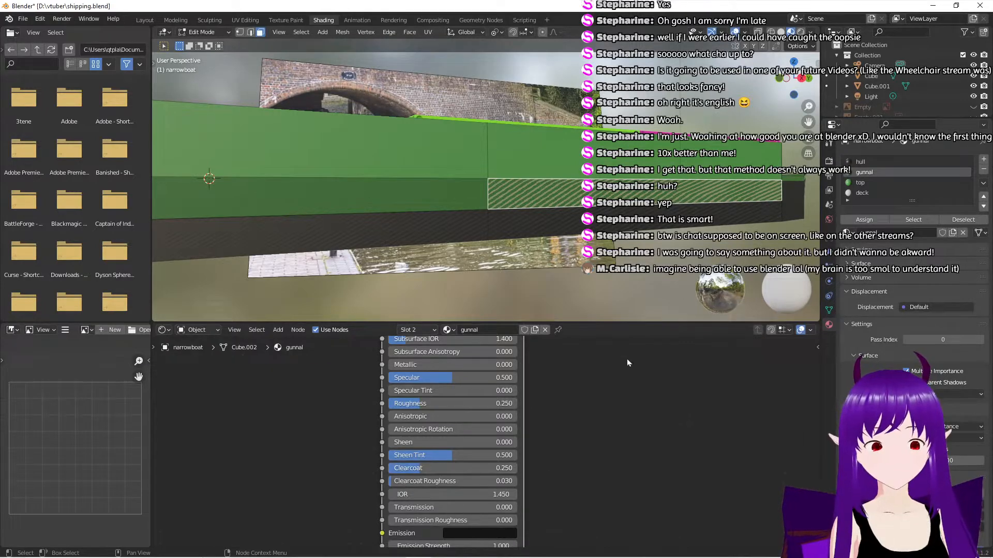
Check the gunnal's shine on the boat's side and raise the material's clearcoat to 0.5
middle_drag(583, 284, 549, 274)
click(504, 469)
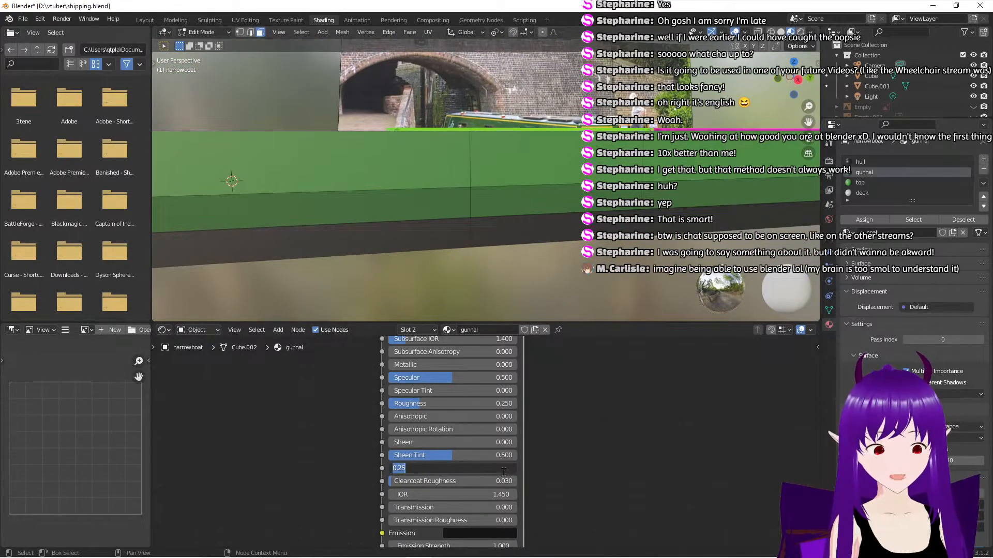
key(BackSpace)
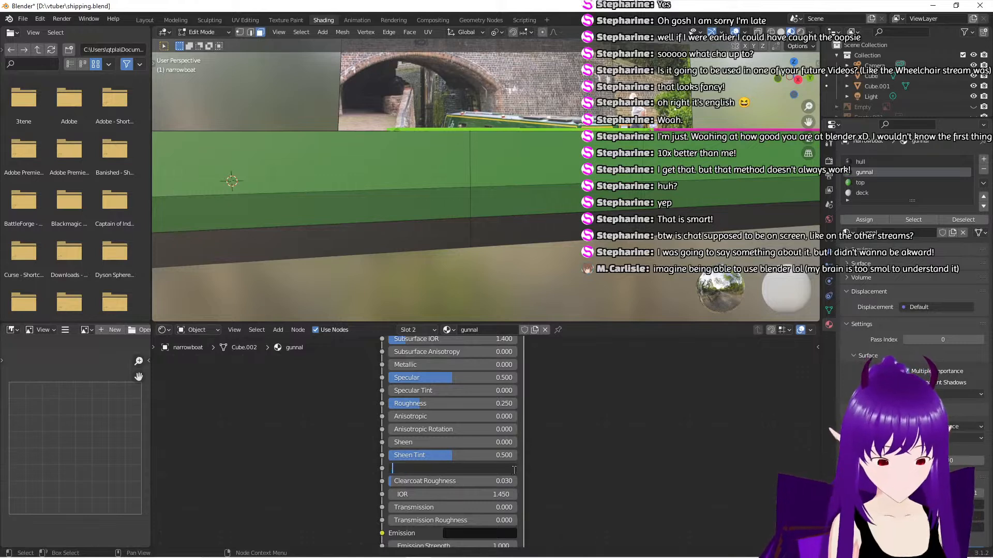
text(0.5)
key(Return)
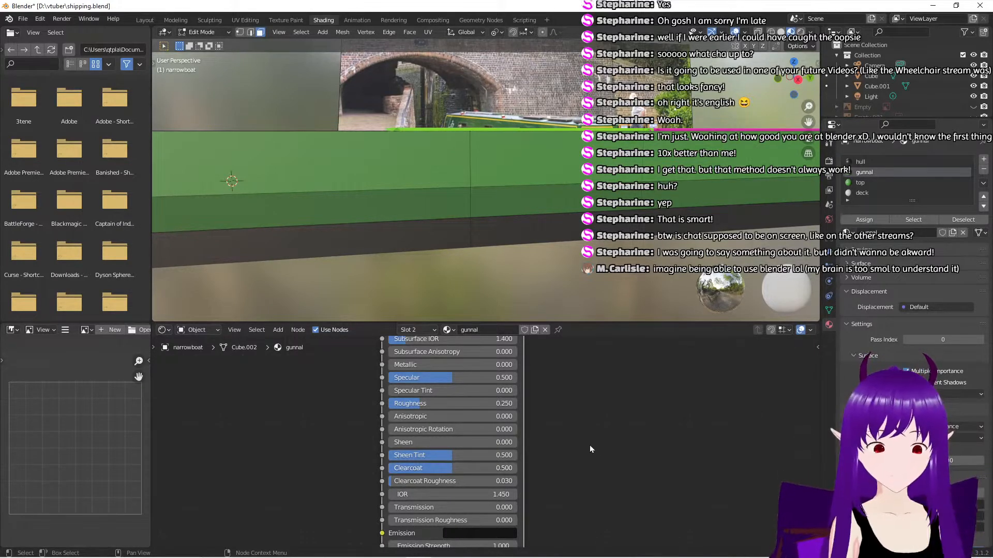
Set the gunnal material's metallic value to 0.25 and check the reflections on the boat's side
scroll(590, 445, up, 1)
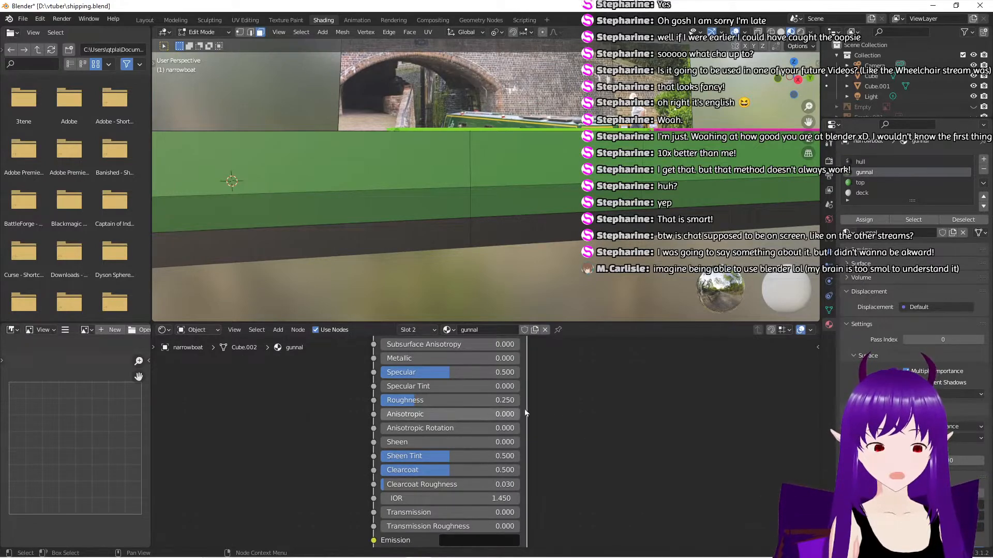
click(428, 359)
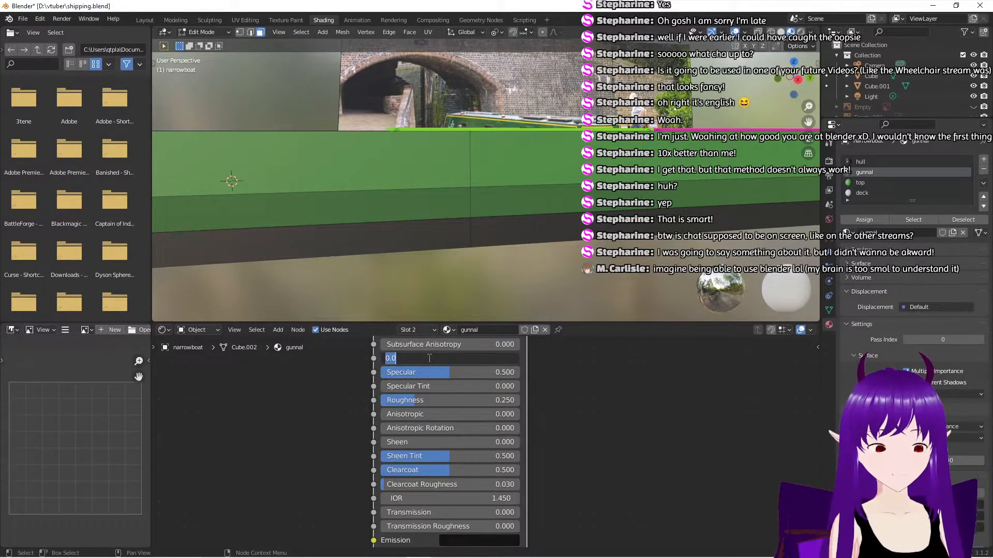
text(0.)
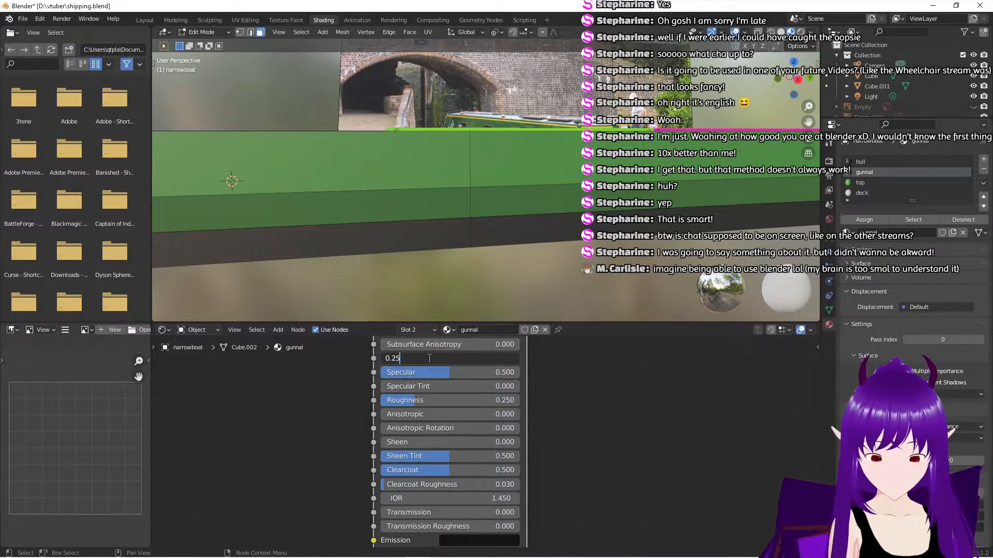
key(Return)
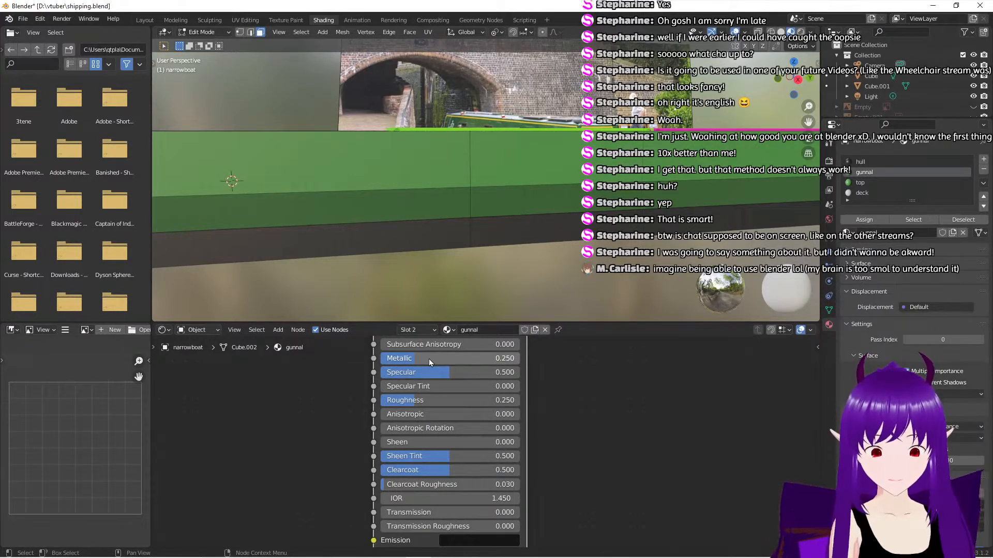
middle_drag(512, 272, 472, 269)
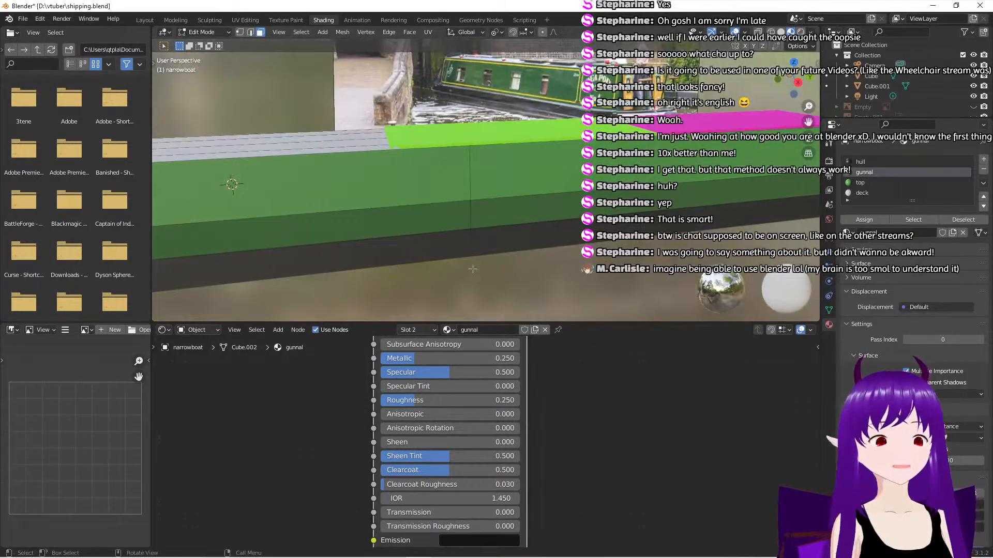
scroll(571, 269, up, 1)
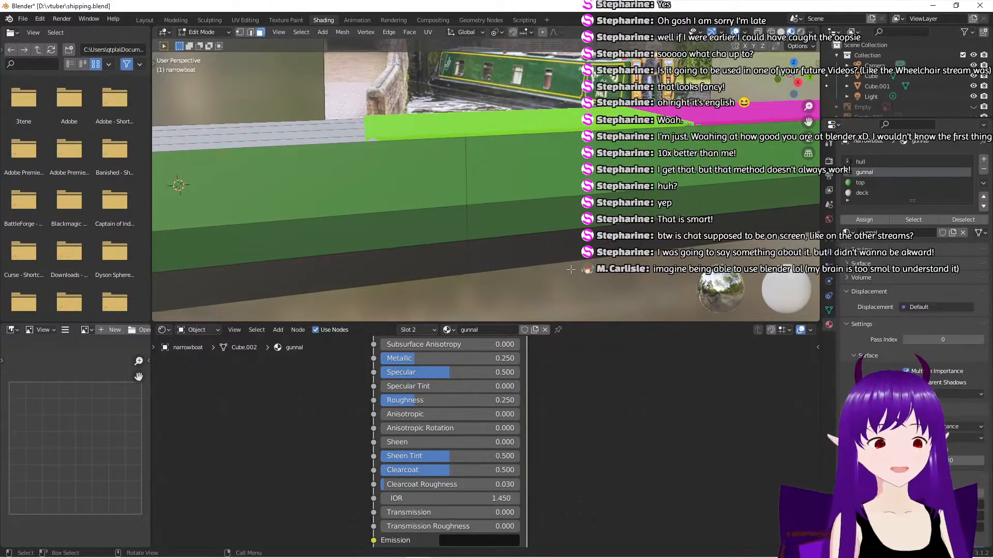
scroll(571, 270, down, 2)
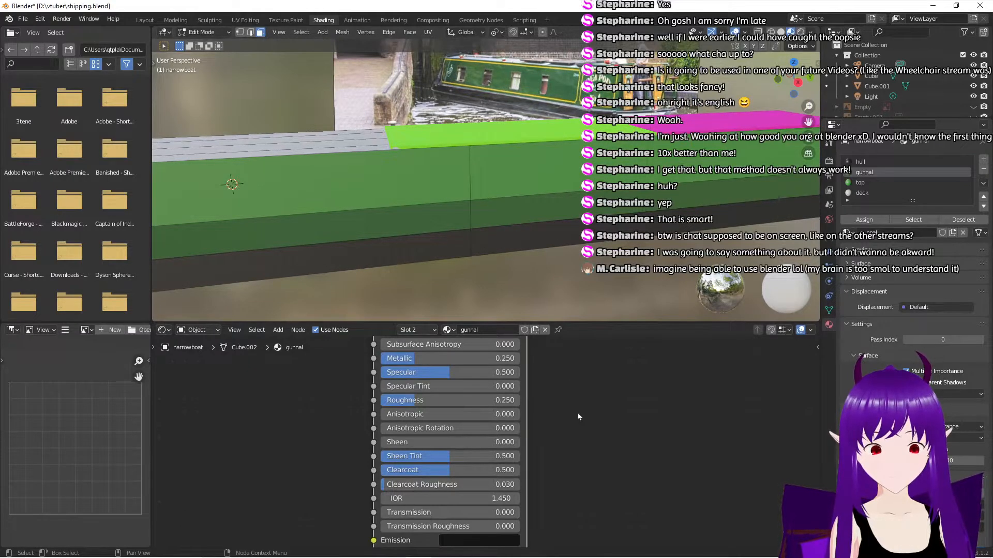
Replace the top material's Principled BSDF with a copy of the gunnal's, connected to the Material Output's Surface input
middle_drag(578, 413, 529, 518)
scroll(523, 461, down, 1)
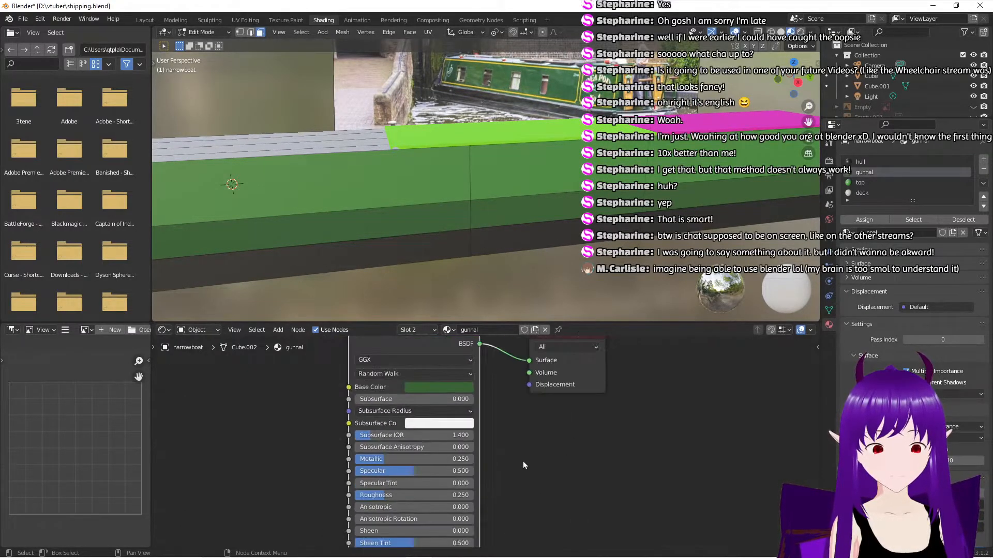
scroll(523, 462, down, 1)
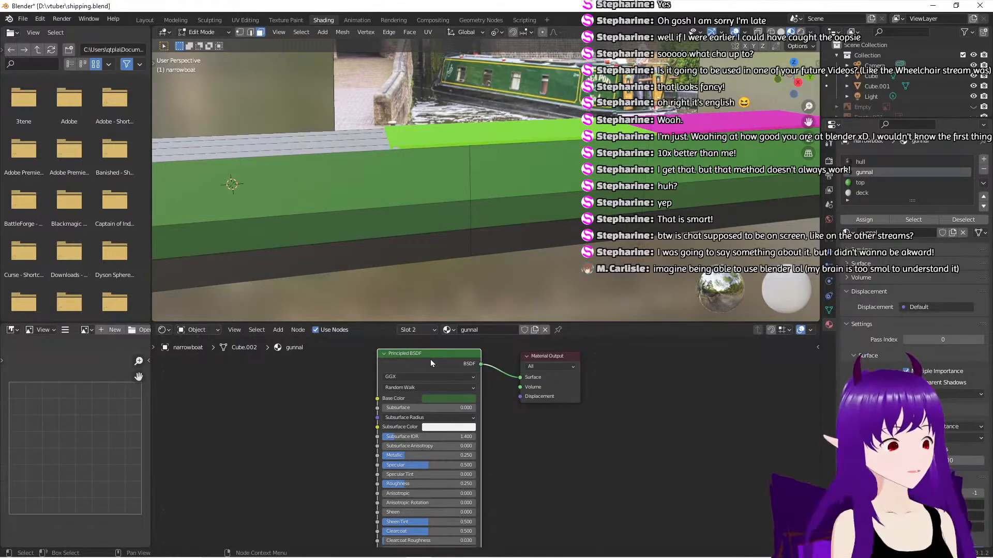
click(861, 184)
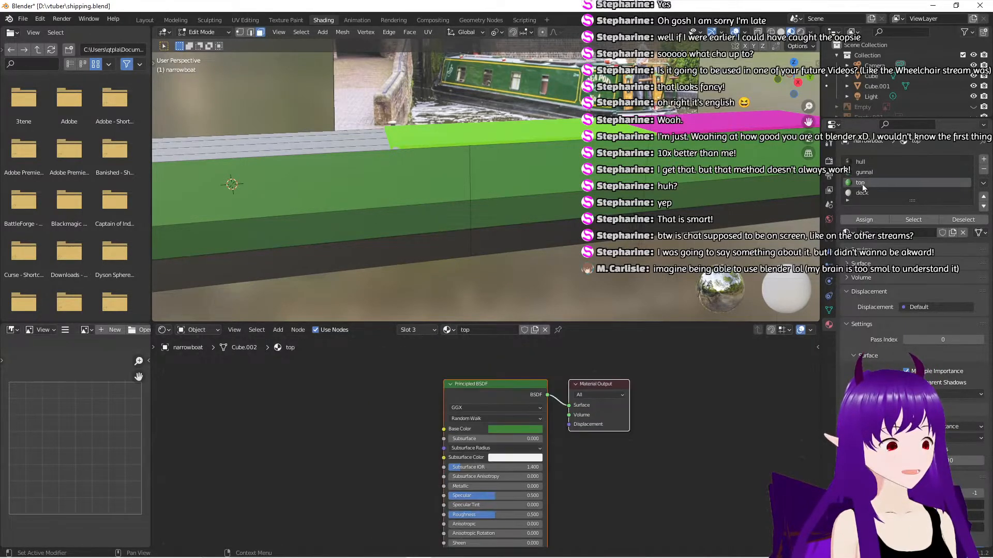
key(ctrl+v)
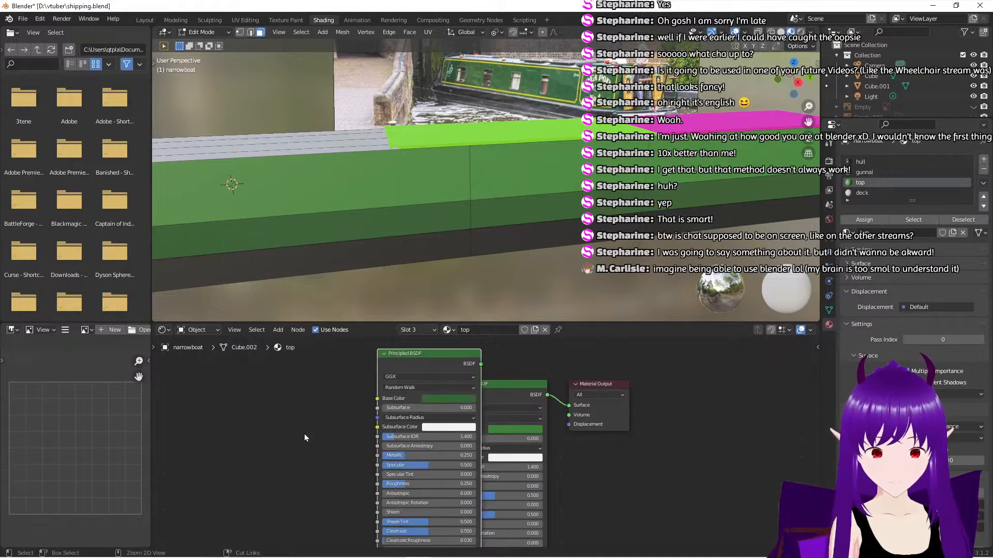
drag(426, 352, 569, 411)
click(486, 394)
key(x)
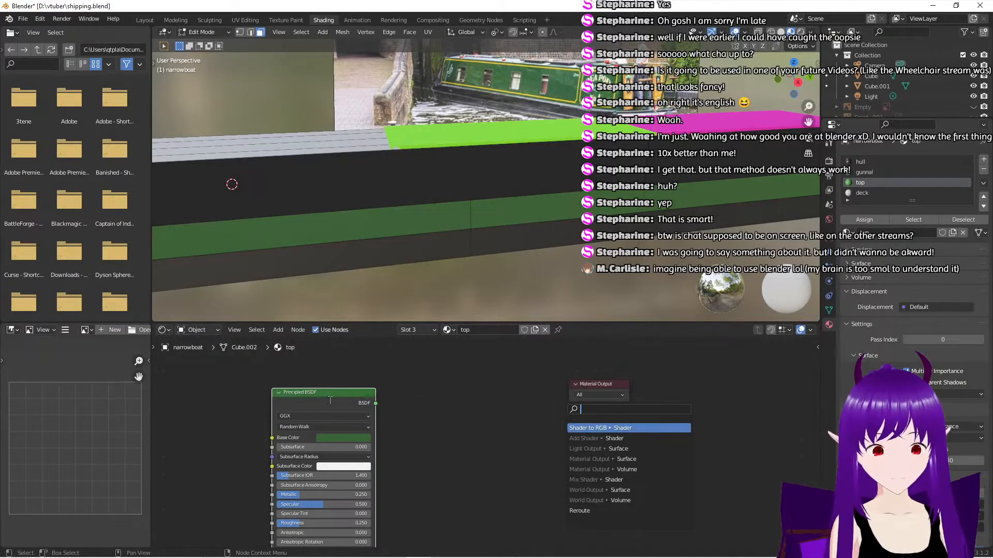
drag(375, 404, 569, 406)
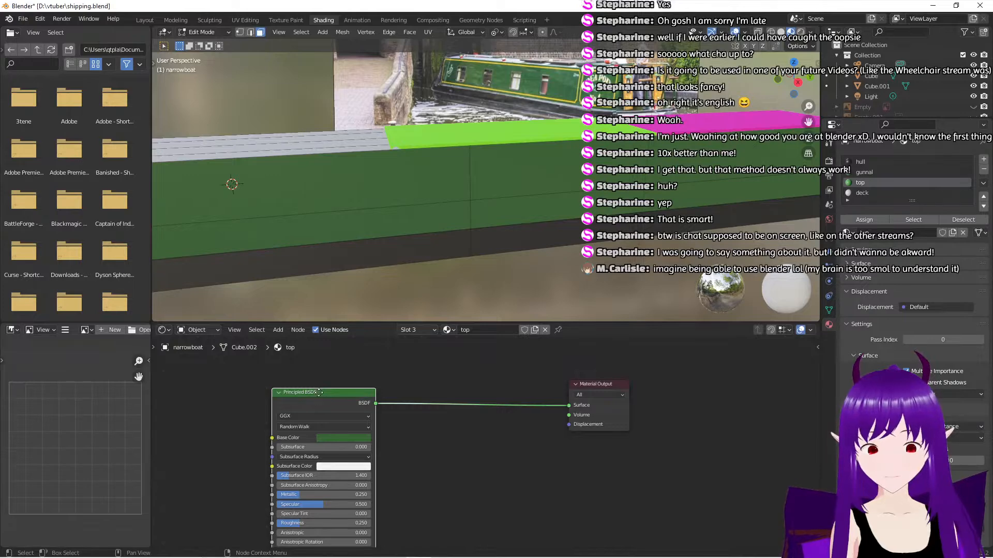
drag(311, 401, 441, 390)
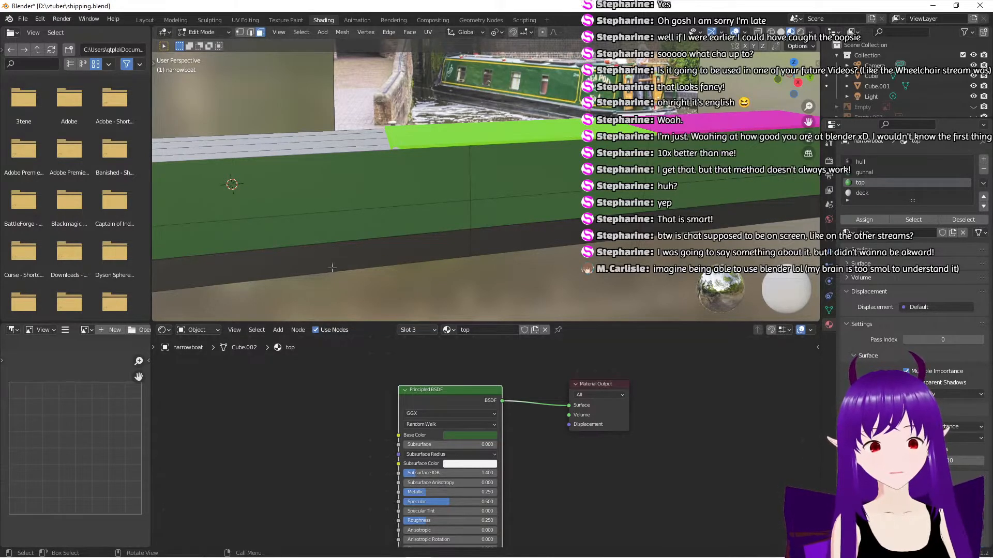
Paste the copied gunnal Principled BSDF into the deck material's node tree and spread the nodes apart
middle_drag(332, 268, 290, 232)
middle_drag(285, 237, 554, 72)
middle_drag(562, 286, 537, 265)
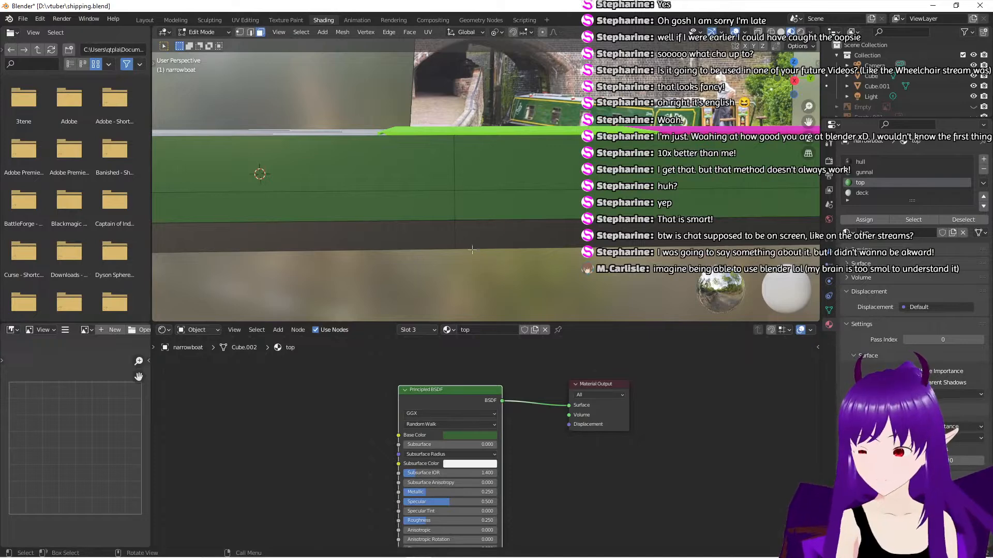
scroll(479, 253, down, 5)
middle_drag(486, 241, 481, 259)
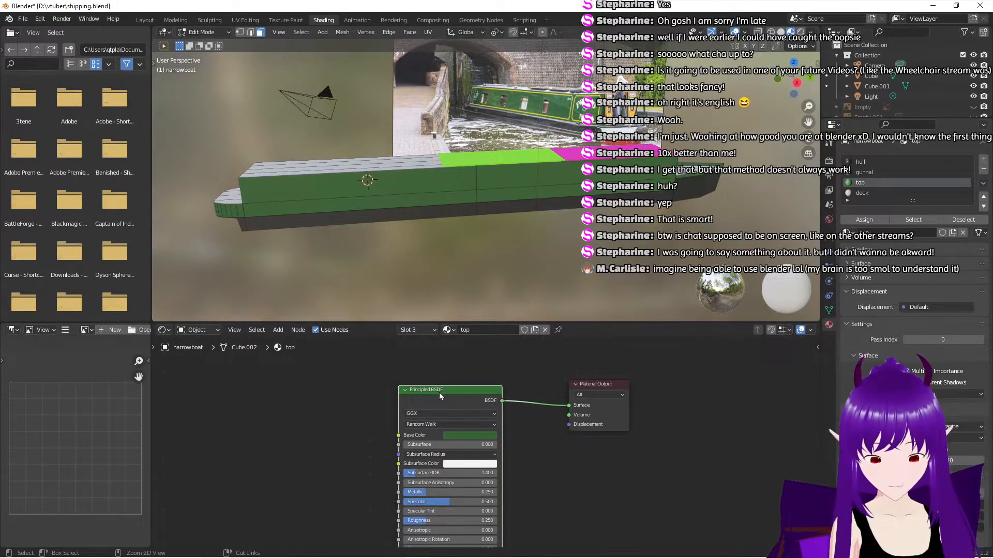
click(870, 194)
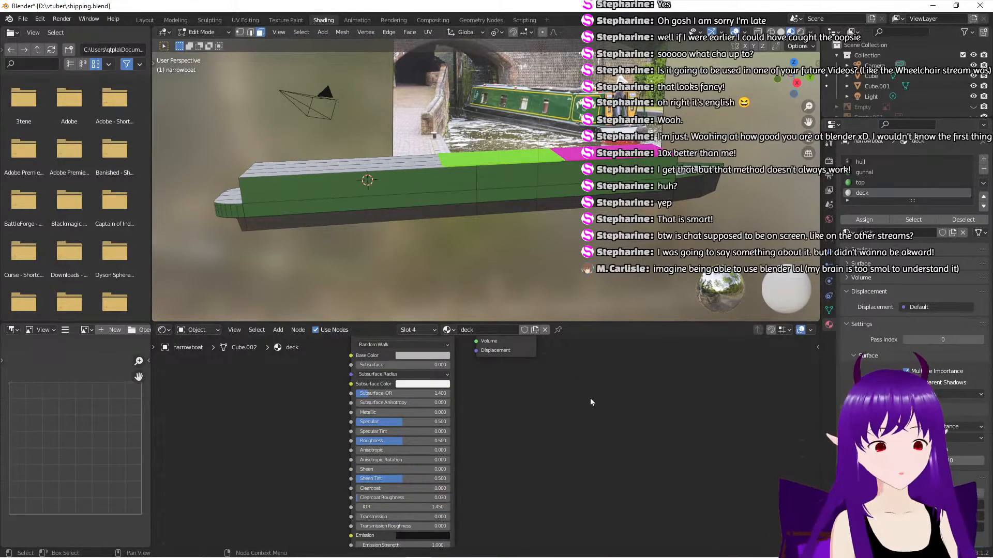
scroll(566, 419, up, 3)
middle_drag(570, 418, 653, 500)
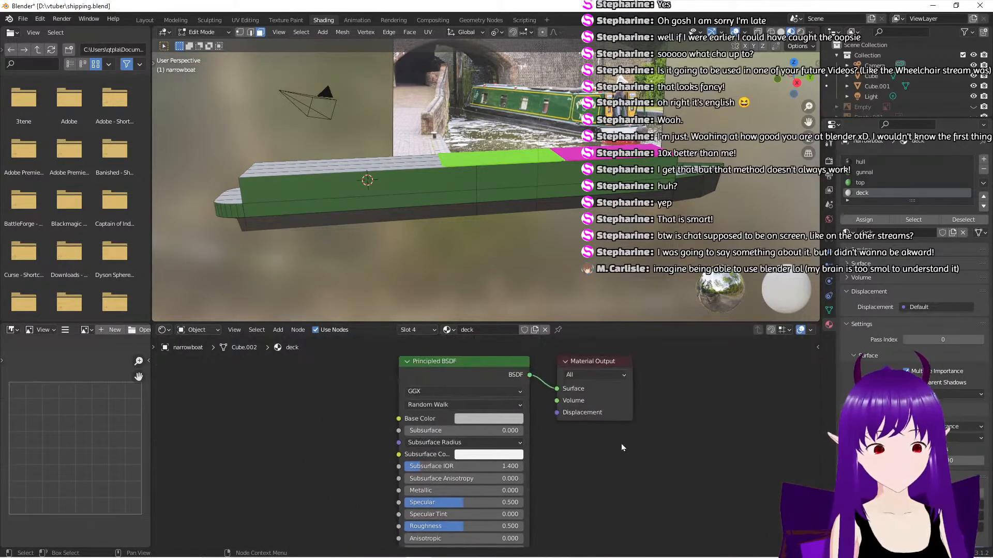
drag(590, 363, 691, 365)
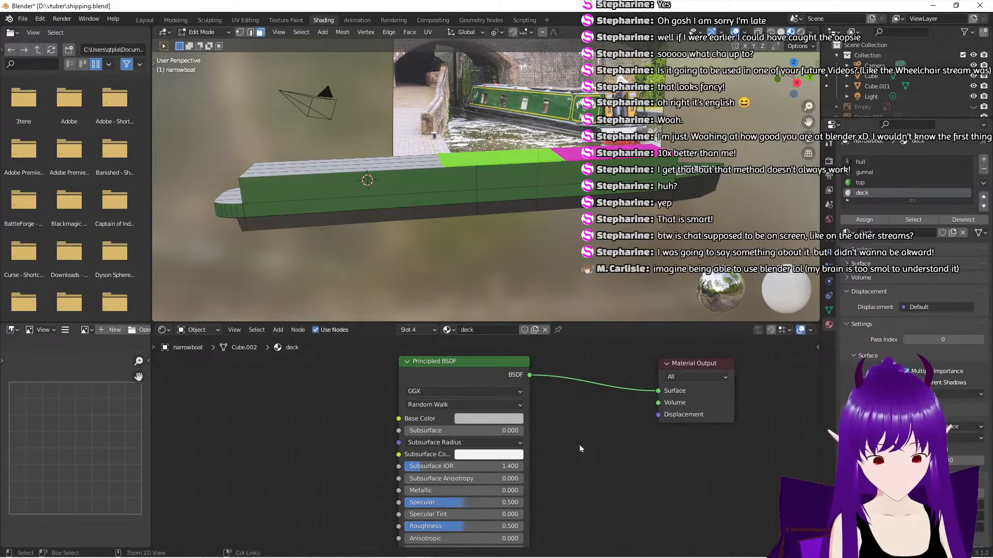
key(ctrl+v)
drag(479, 366, 292, 377)
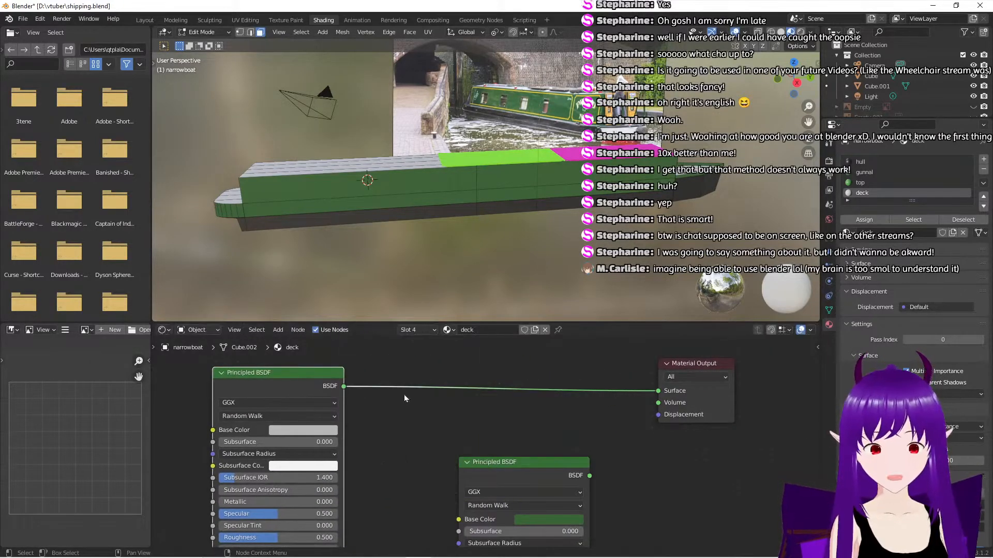
Connect the pasted Principled BSDF to the deck's Material Output surface in place of the original grey shader and delete the original
ctrl+right_drag(487, 379, 491, 399)
drag(538, 468, 656, 391)
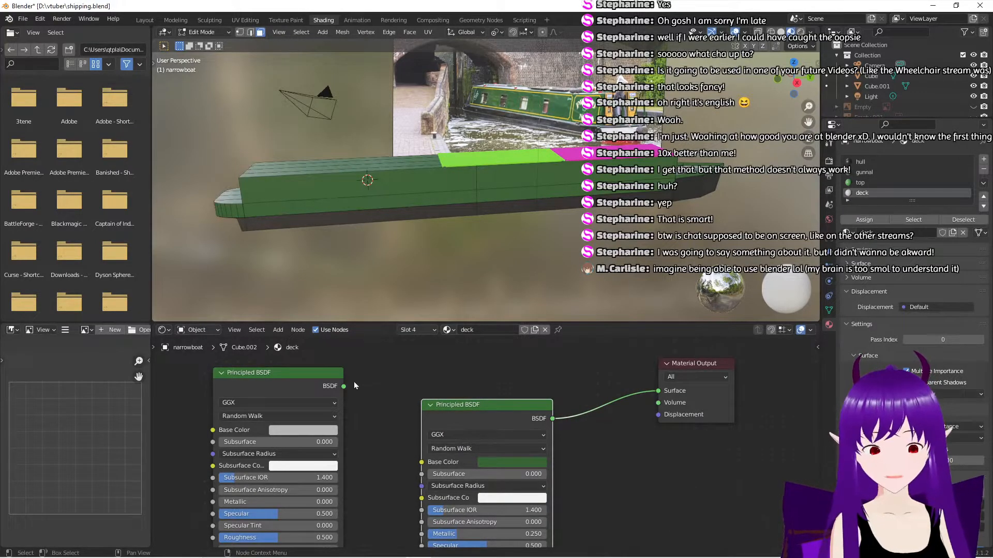
click(300, 374)
key(x)
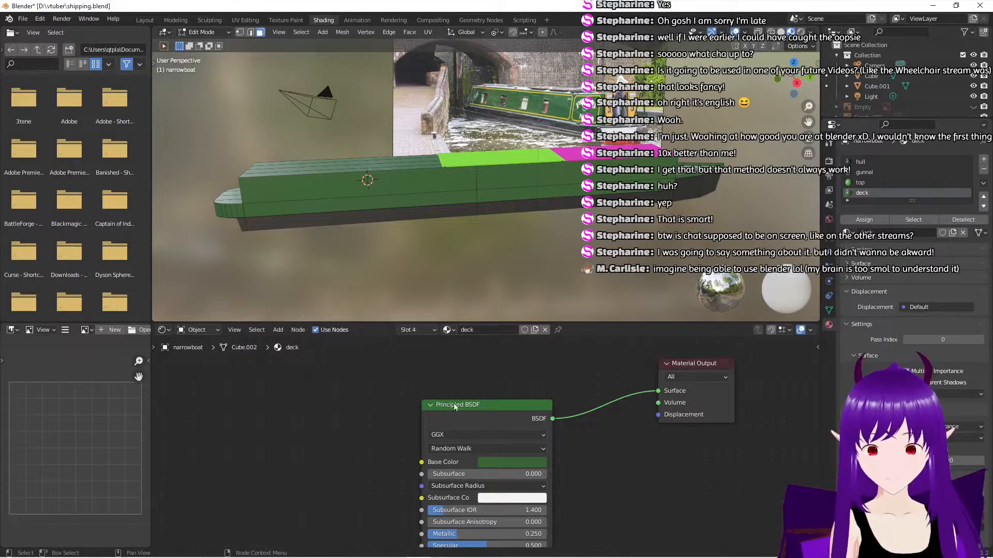
Change the deck material's base color from green to a very dark, nearly neutral grey
drag(467, 402, 461, 376)
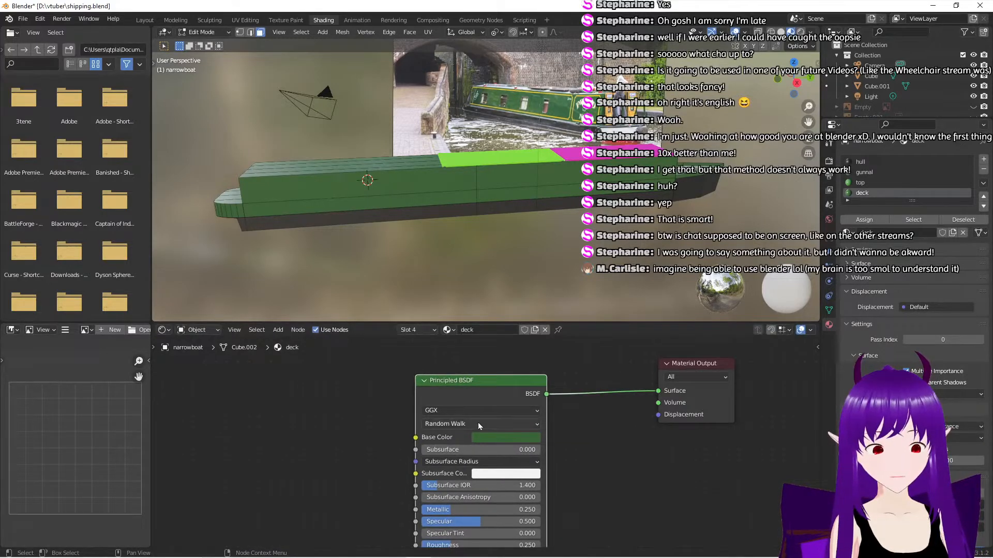
click(500, 438)
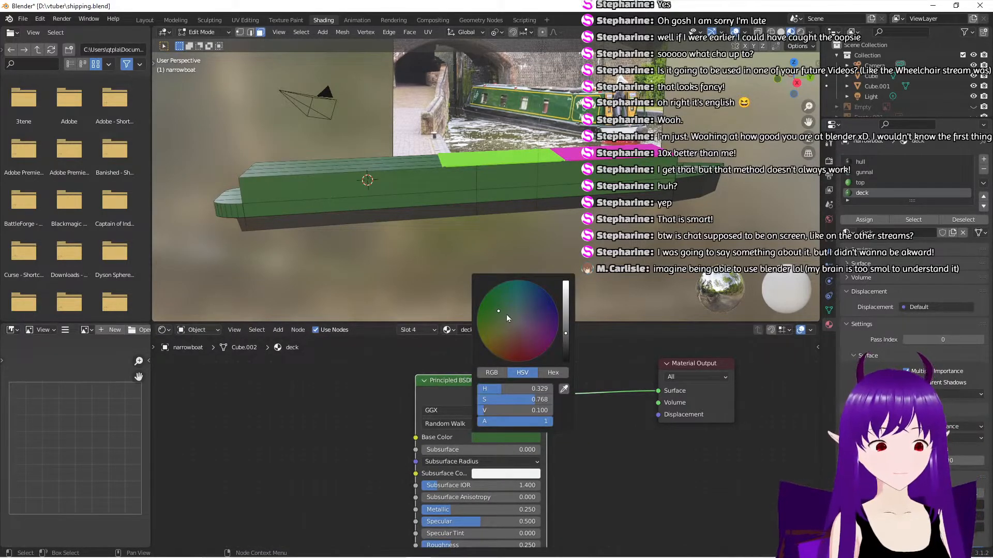
mouse_move(497, 315)
mouse_down()
mouse_move(516, 325)
mouse_move(516, 310)
mouse_move(492, 322)
mouse_move(503, 320)
mouse_up()
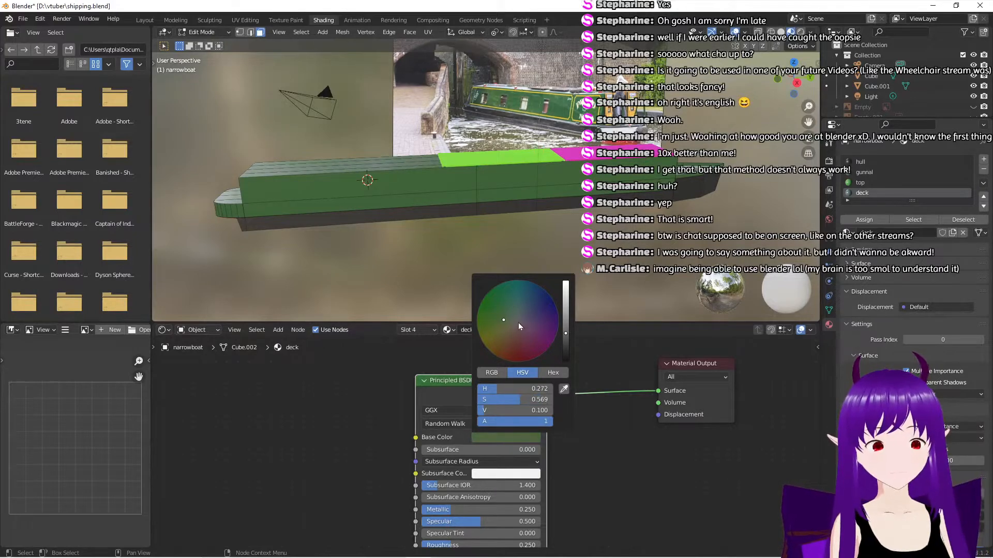
click(517, 321)
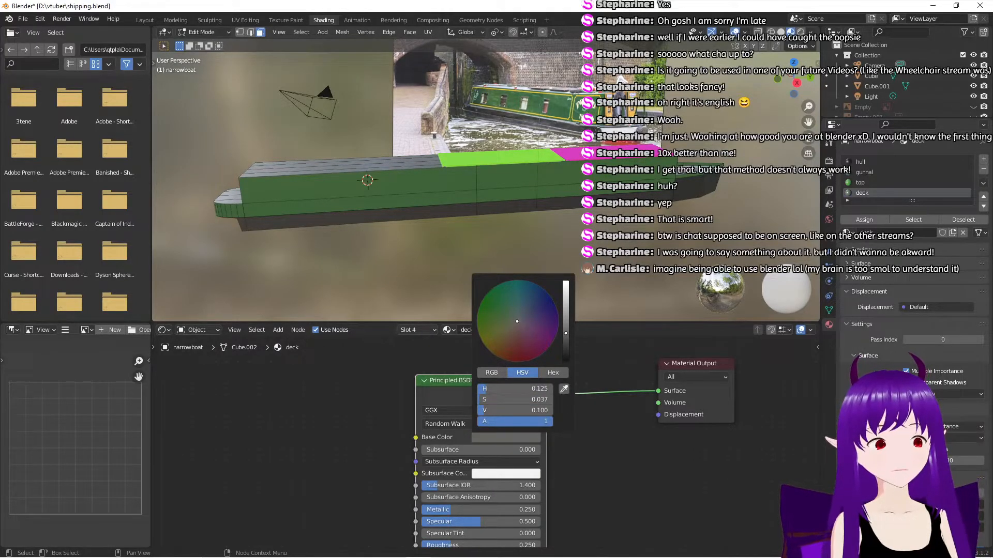
drag(566, 333, 566, 347)
drag(518, 322, 518, 323)
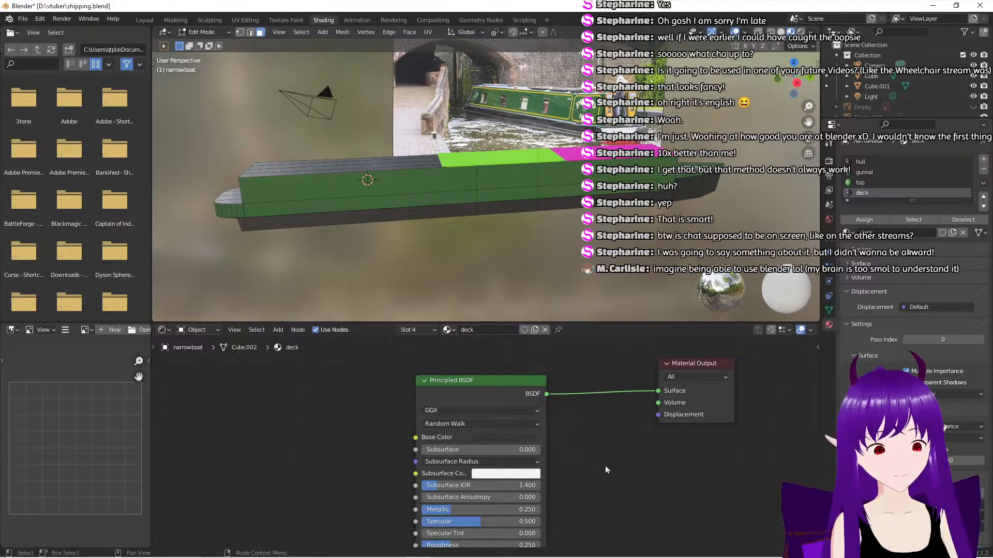
Set the deck material's roughness to 0.75
scroll(604, 466, up, 1)
middle_drag(603, 467, 616, 421)
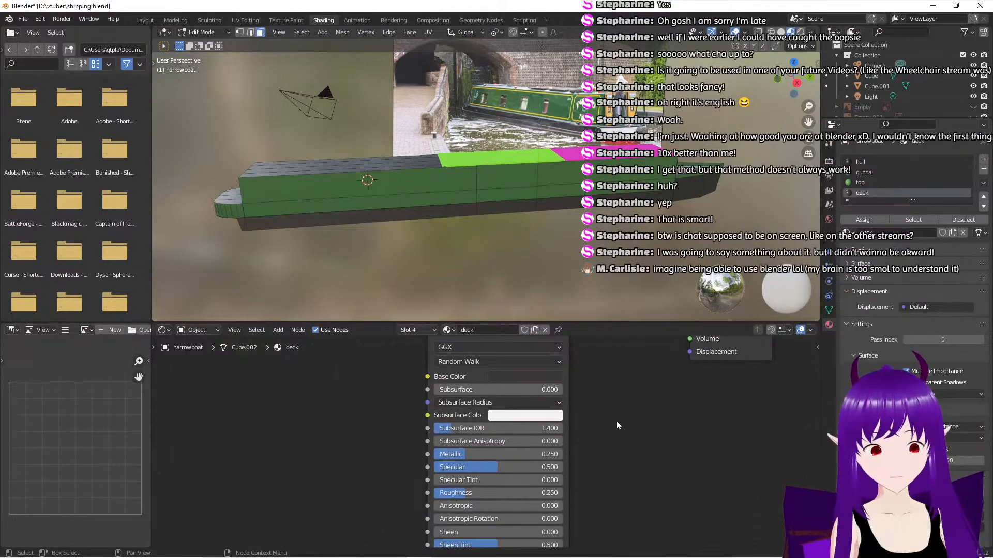
scroll(616, 421, up, 1)
mouse_move(625, 464)
middle_down()
mouse_move(630, 396)
mouse_move(616, 456)
middle_up()
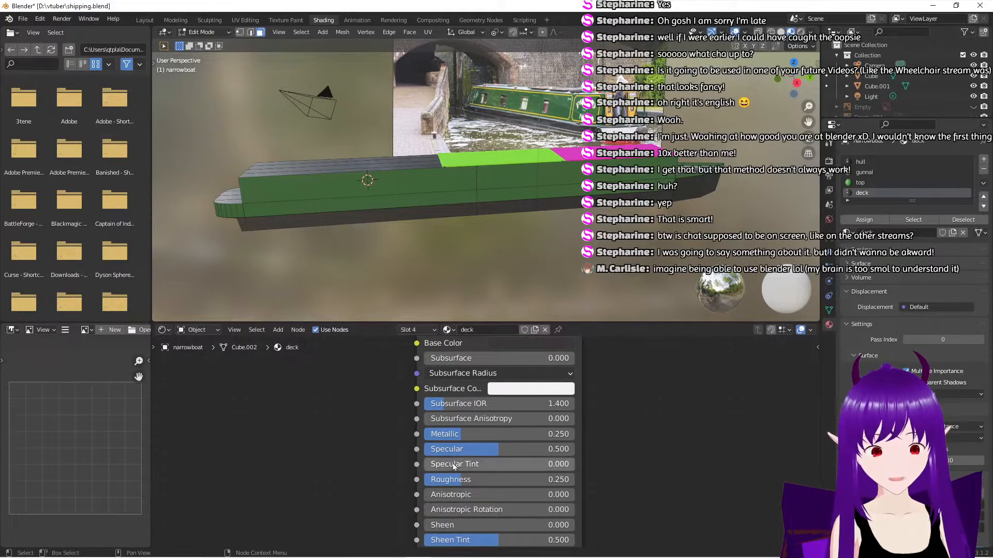
click(527, 480)
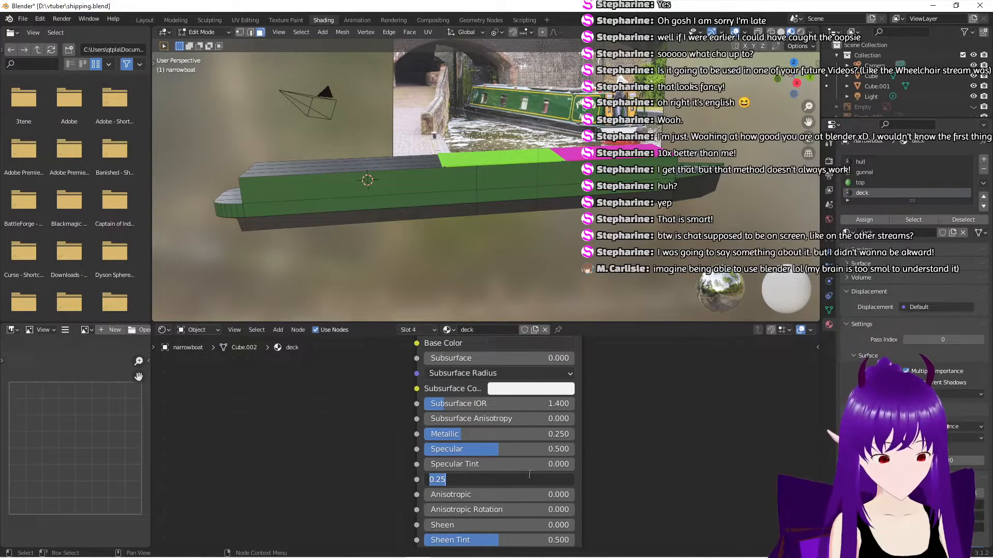
text(0)
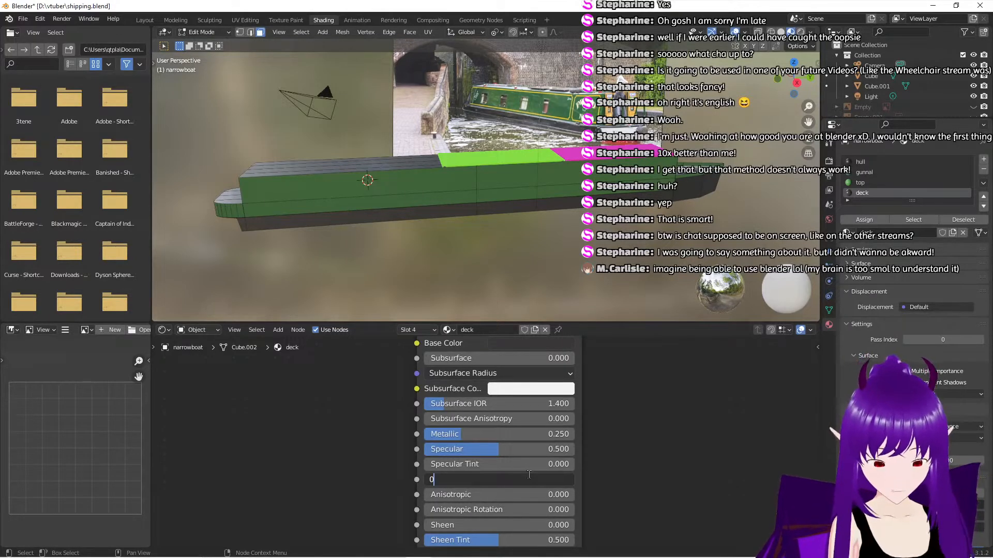
text(.75)
key(Return)
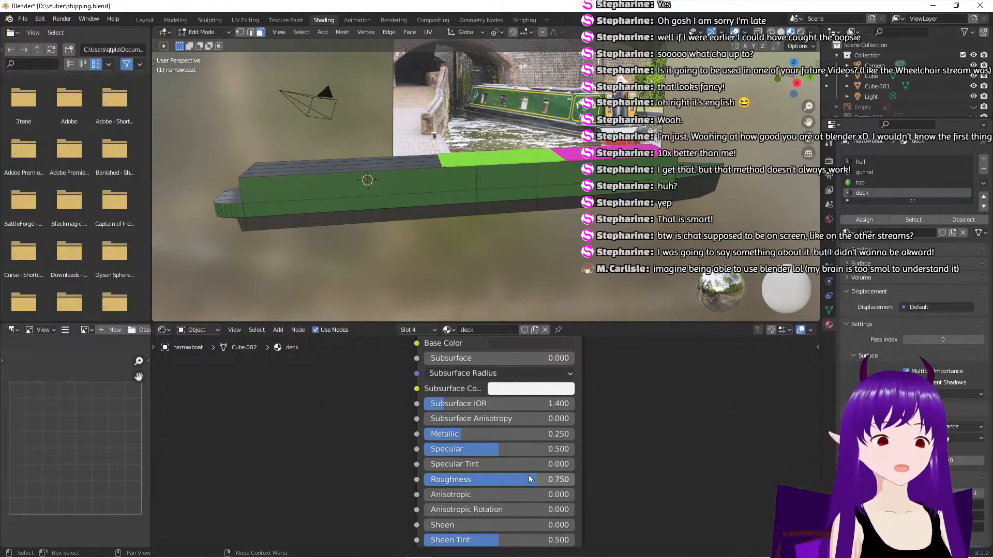
mouse_move(375, 479)
middle_down()
mouse_move(385, 479)
mouse_move(373, 480)
middle_up()
scroll(352, 437, down, 1)
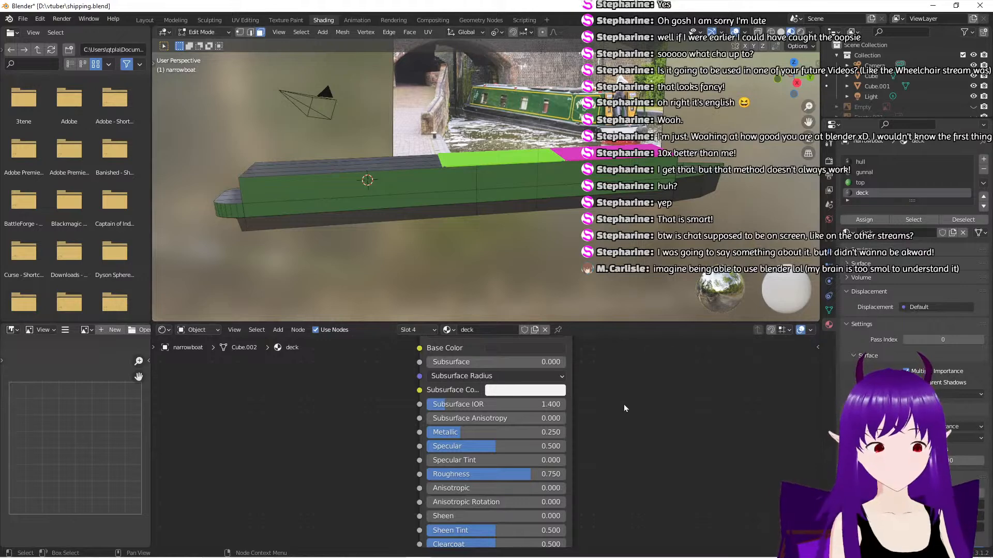
click(453, 330)
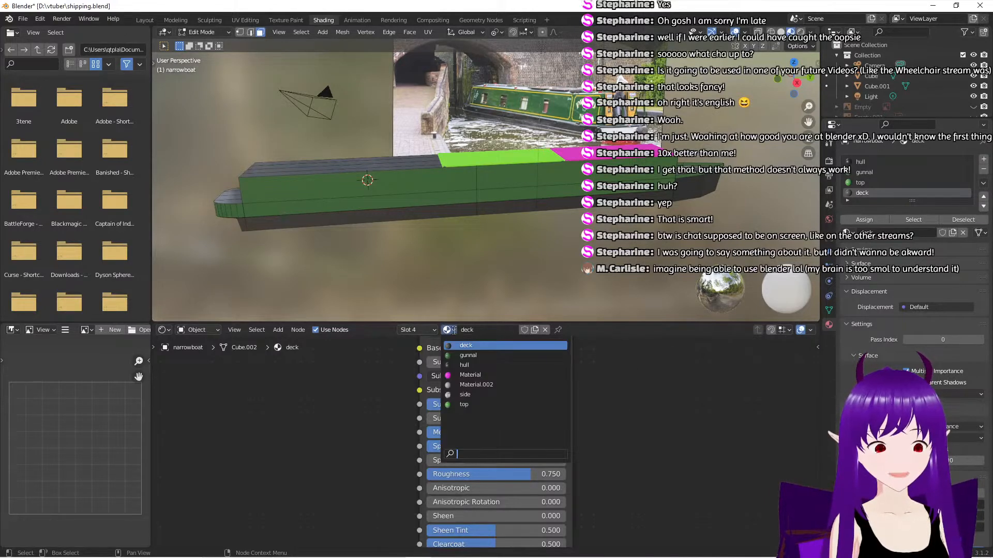
click(486, 405)
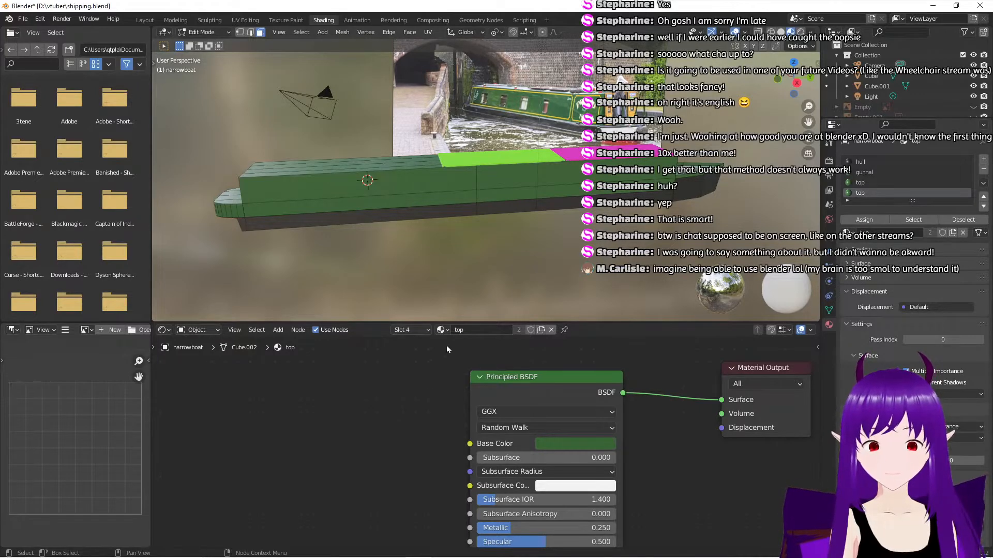
click(444, 330)
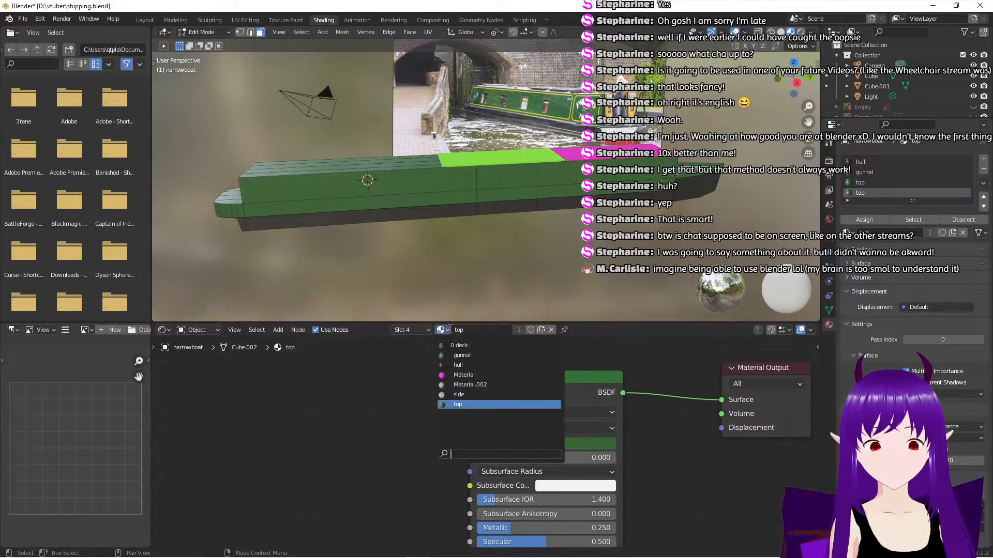
click(477, 346)
Switch to the top material in slot 3 and add an Image Texture node beside its Principled BSDF
click(433, 332)
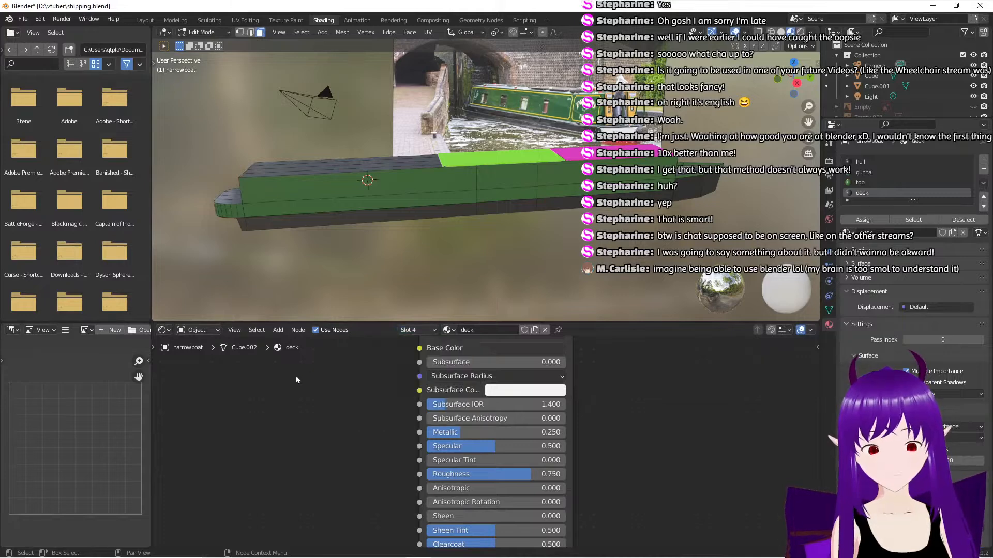
click(433, 331)
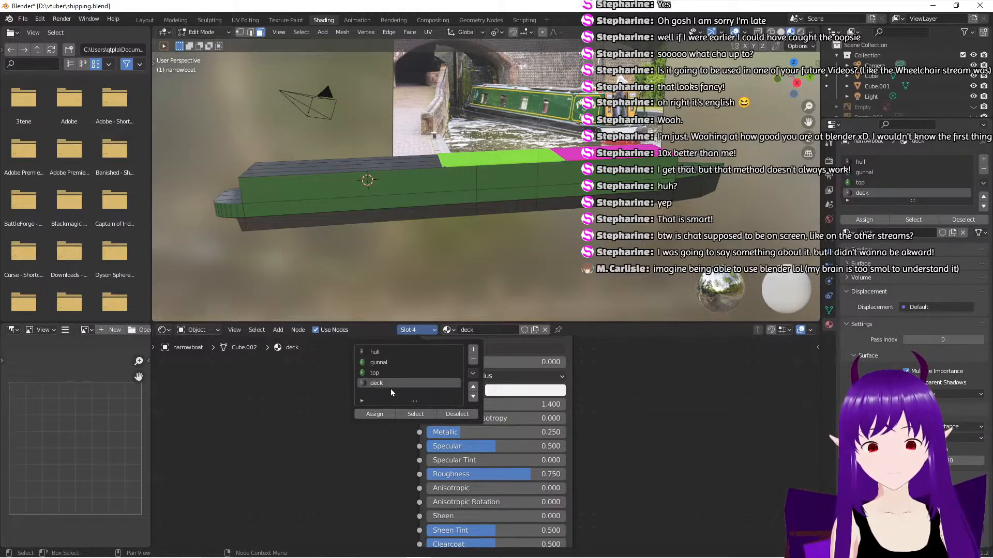
click(383, 371)
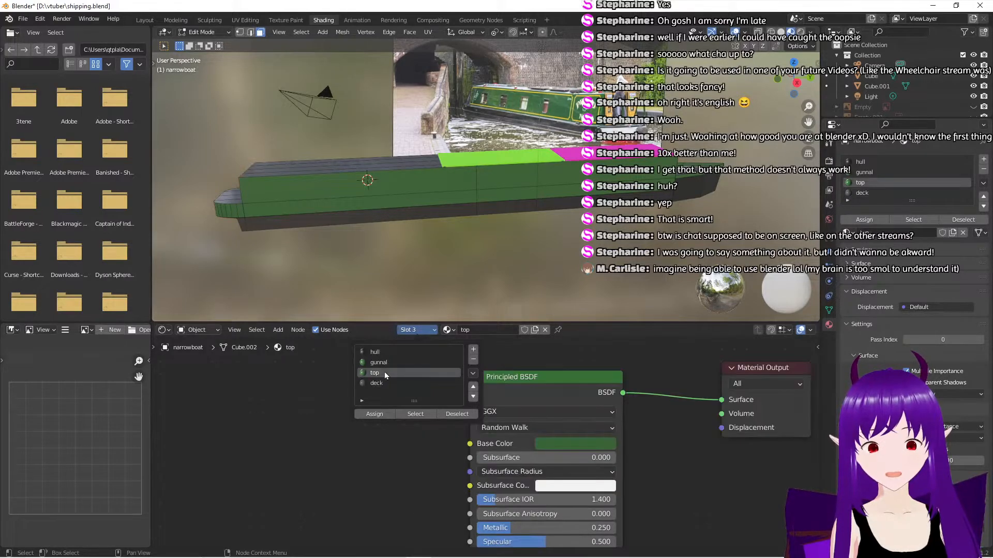
scroll(390, 417, up, 2)
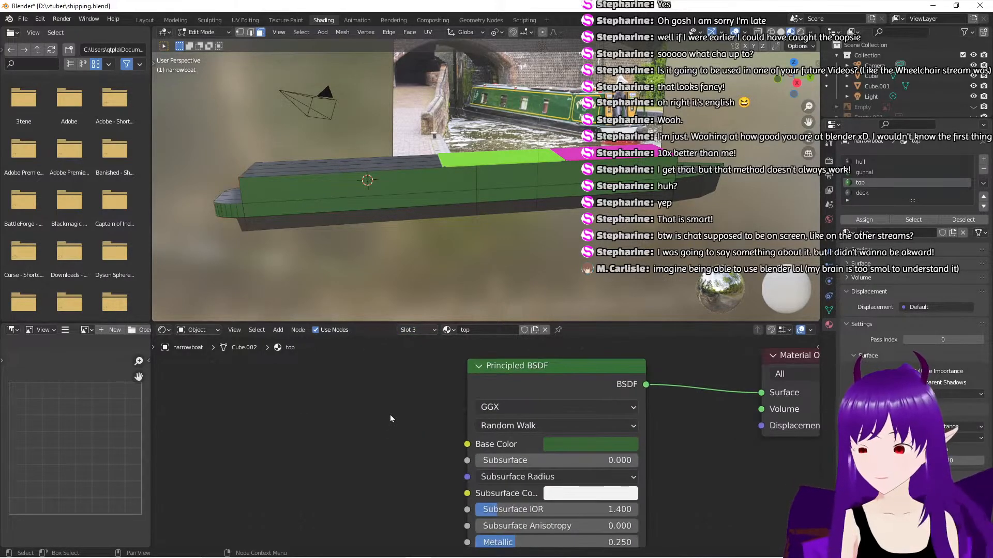
middle_drag(392, 420, 363, 415)
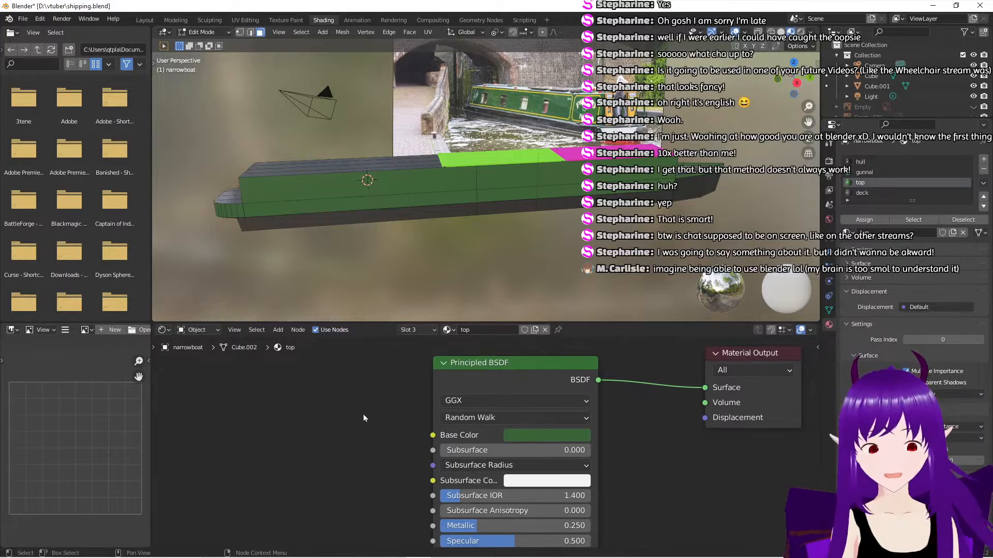
key(shift+a)
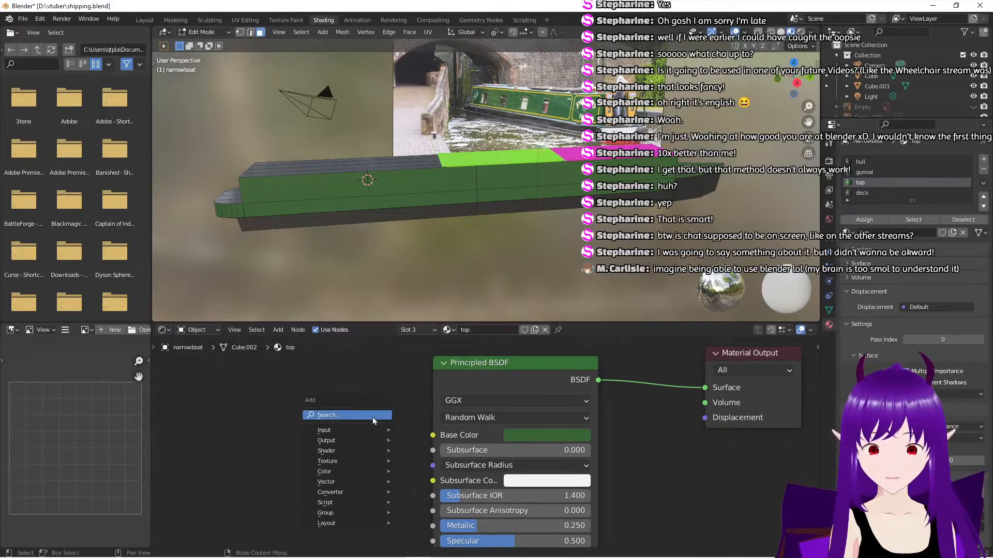
click(360, 417)
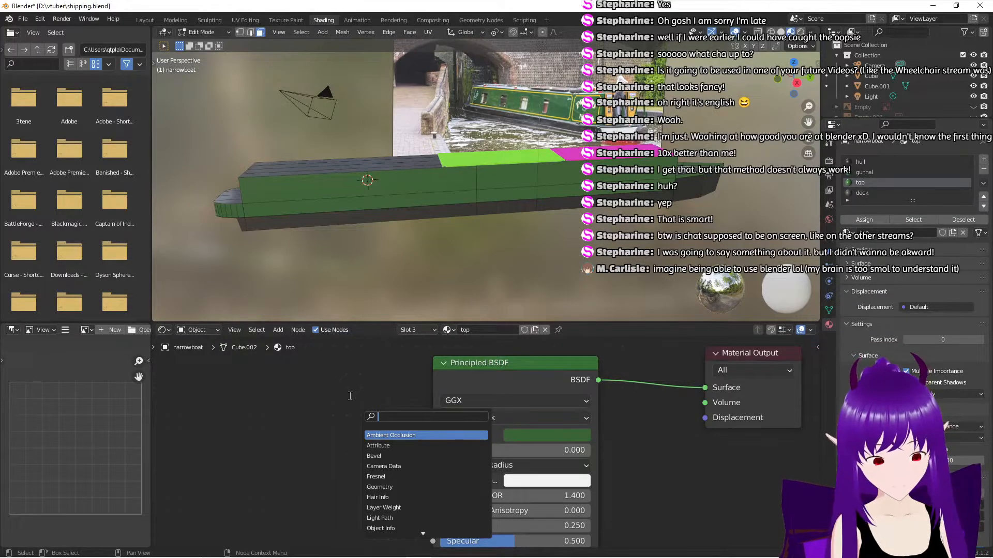
text(ima)
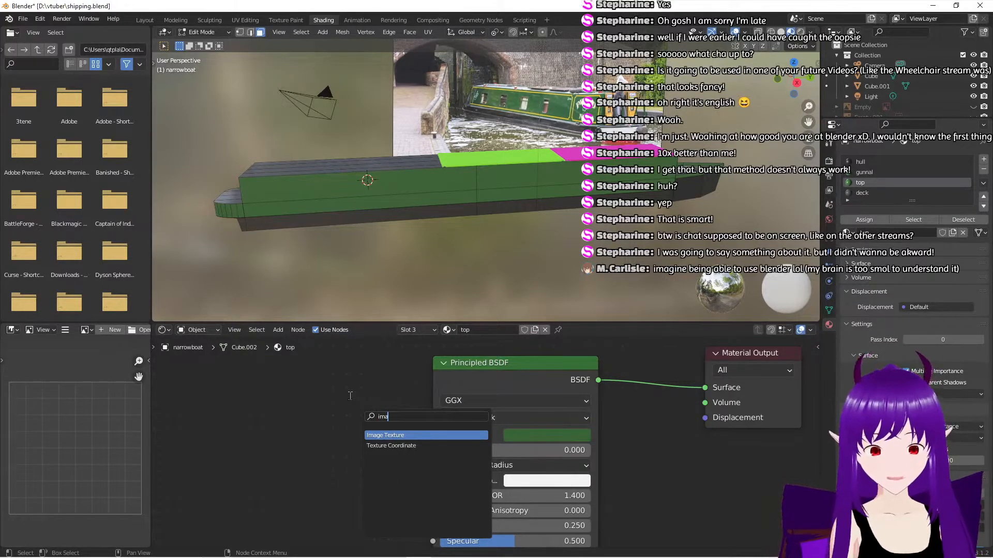
click(398, 435)
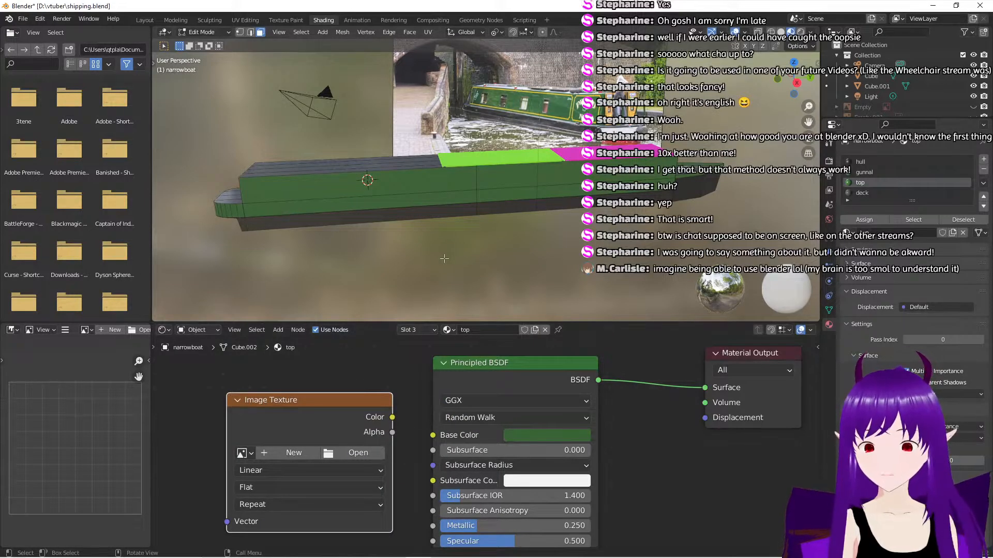
Leave mesh editing, apply all transforms to the narrowboat in the Layout workspace, and deselect it
key(Tab)
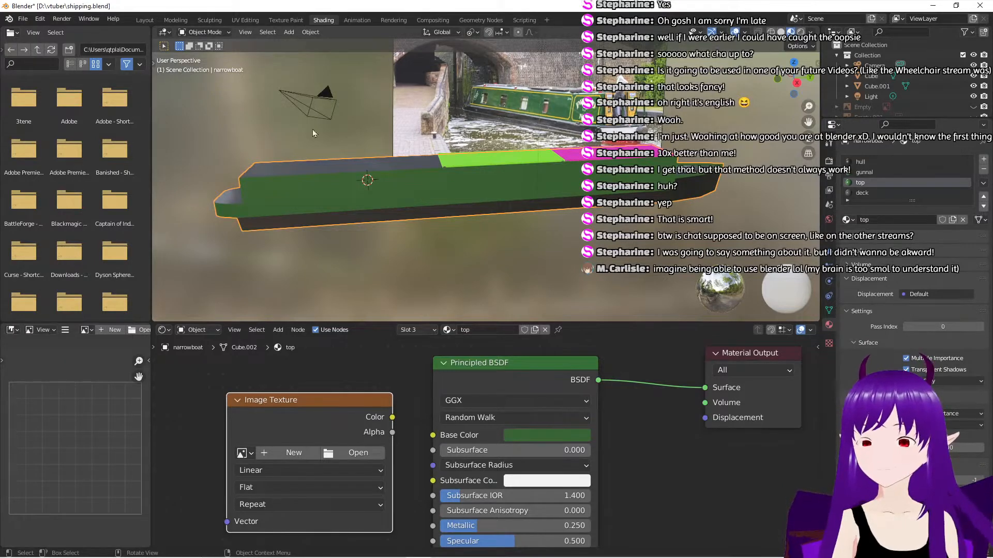
click(147, 20)
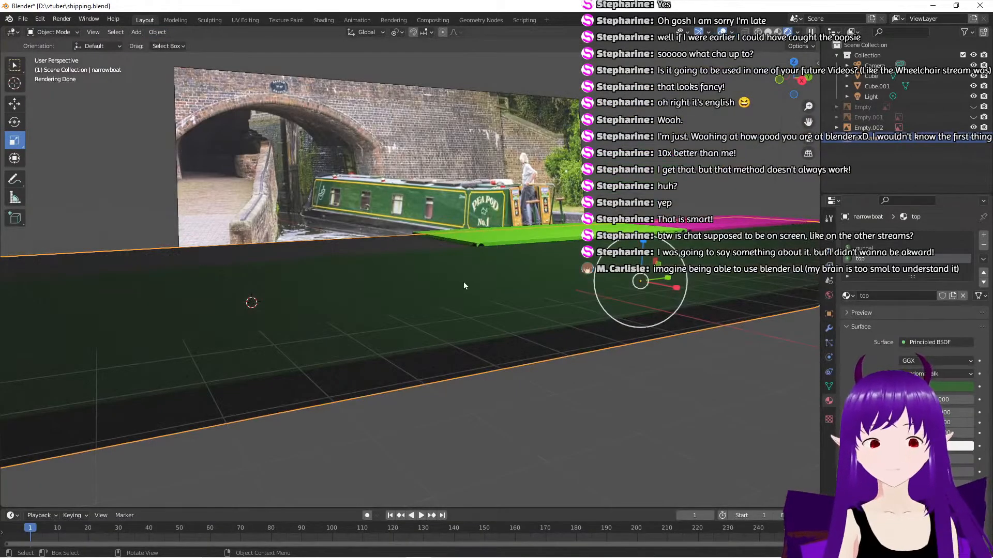
scroll(463, 282, down, 4)
middle_drag(452, 319, 456, 334)
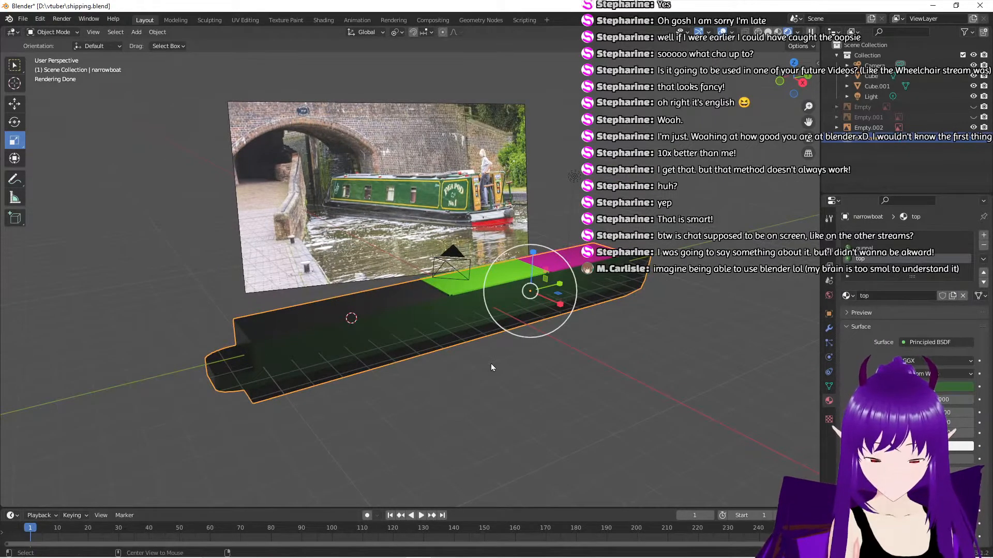
key(ctrl+a)
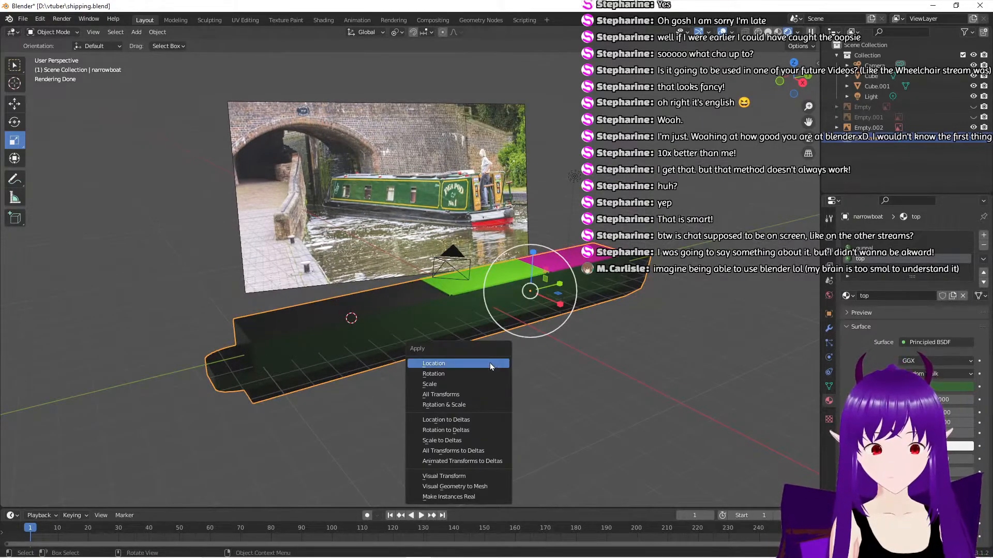
click(484, 395)
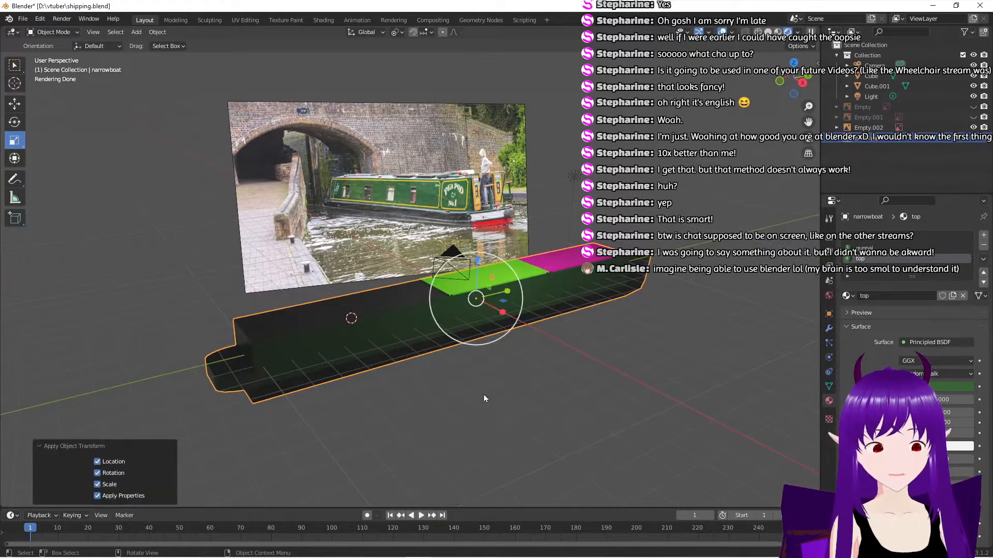
click(538, 396)
middle_drag(553, 396, 495, 376)
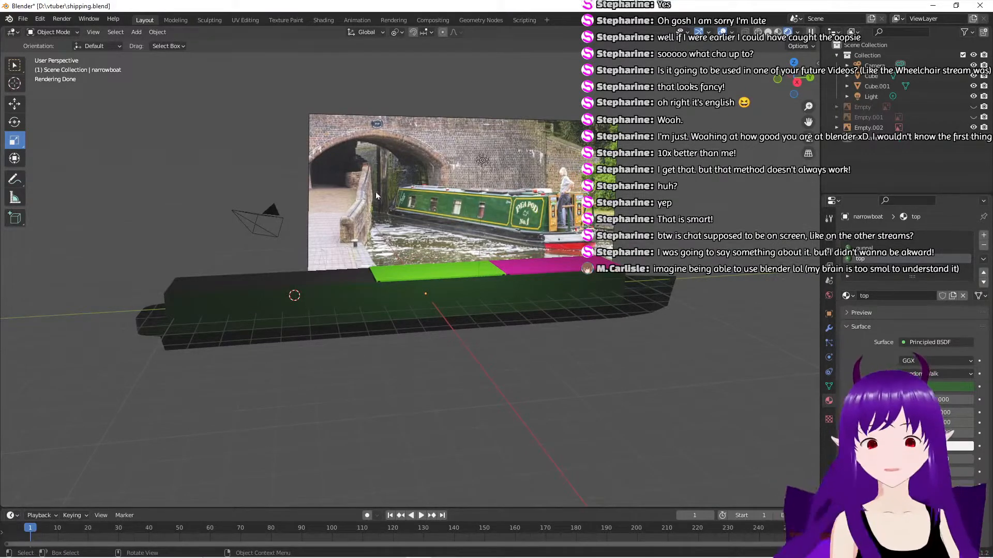
Return to the Shading workspace and move the Image Texture node farther away from the top material's Principled BSDF
click(323, 20)
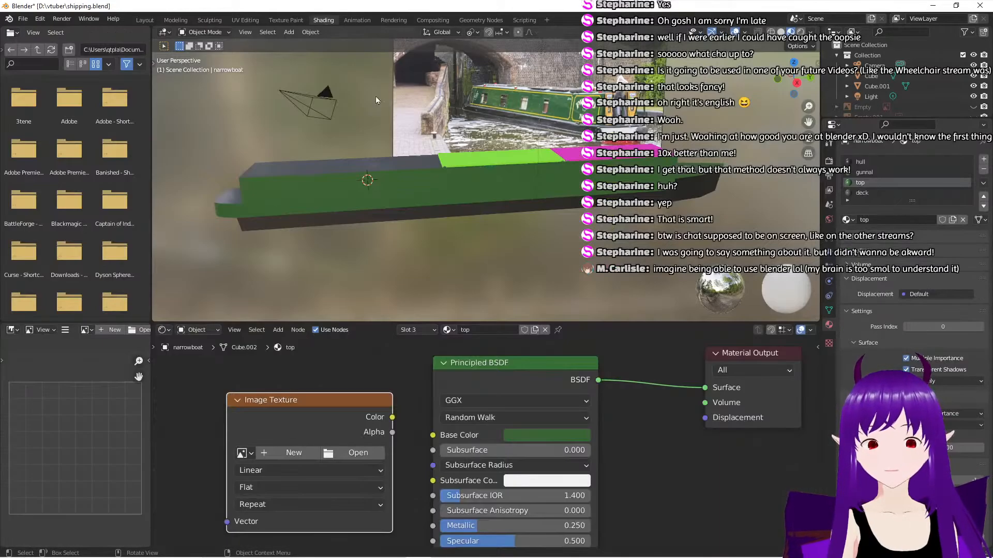
scroll(384, 261, up, 4)
mouse_move(371, 260)
middle_down()
mouse_move(389, 263)
mouse_move(371, 257)
middle_up()
drag(358, 408, 236, 423)
scroll(381, 405, down, 1)
scroll(381, 404, down, 1)
Add a MixRGB node between the top material's Image Texture and Principled BSDF nodes
key(shift+space)
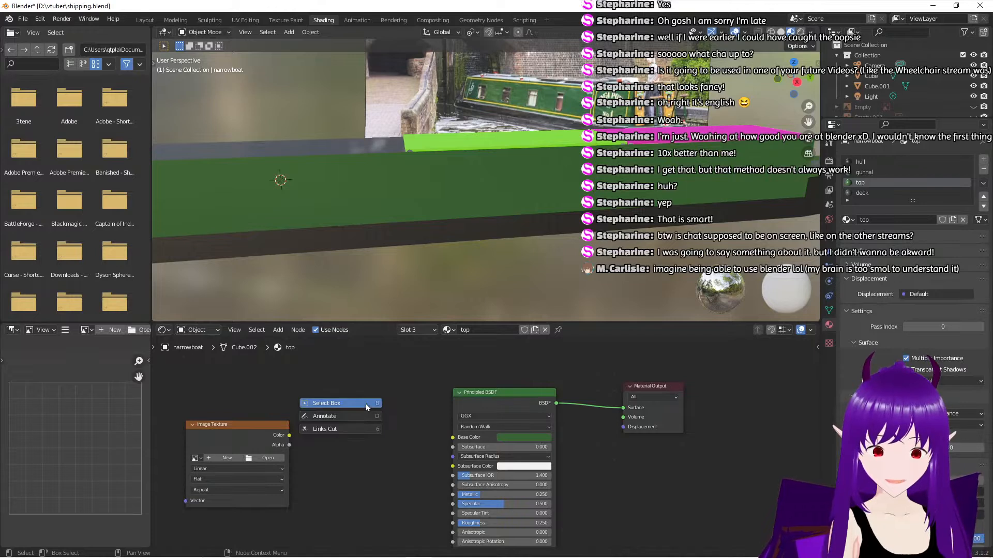
key(Escape)
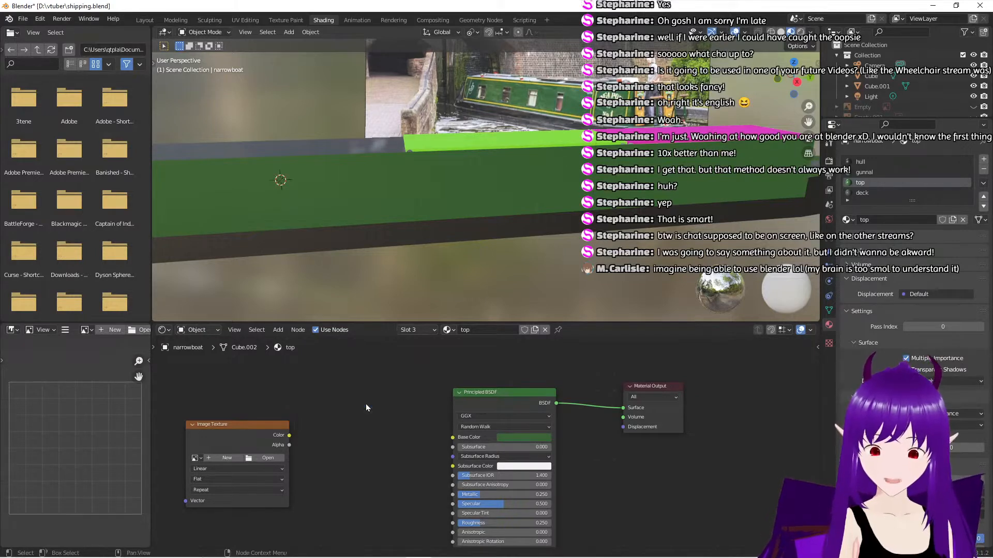
key(shift+a)
click(365, 404)
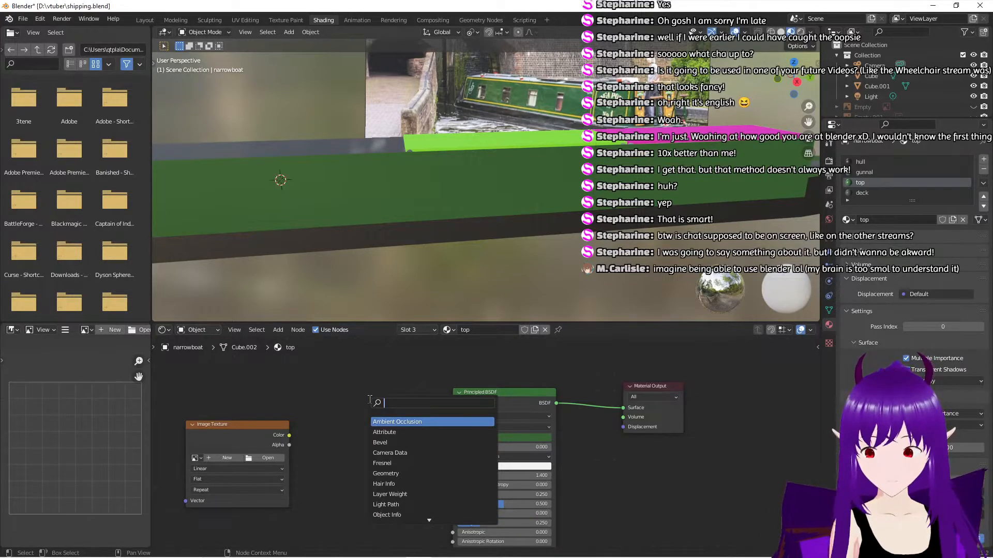
text(rg)
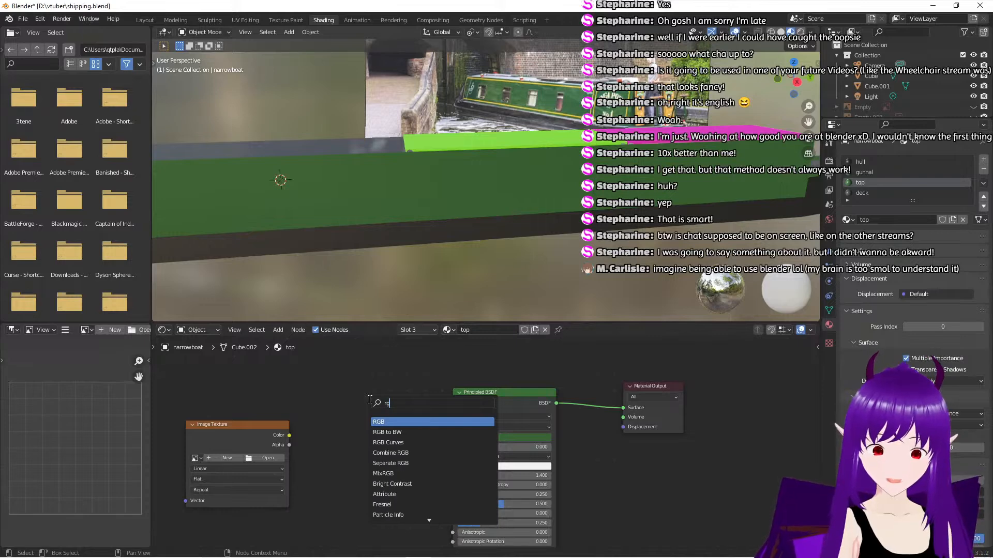
key(Down)
key(Down)
key(Down)
key(Down)
key(Down)
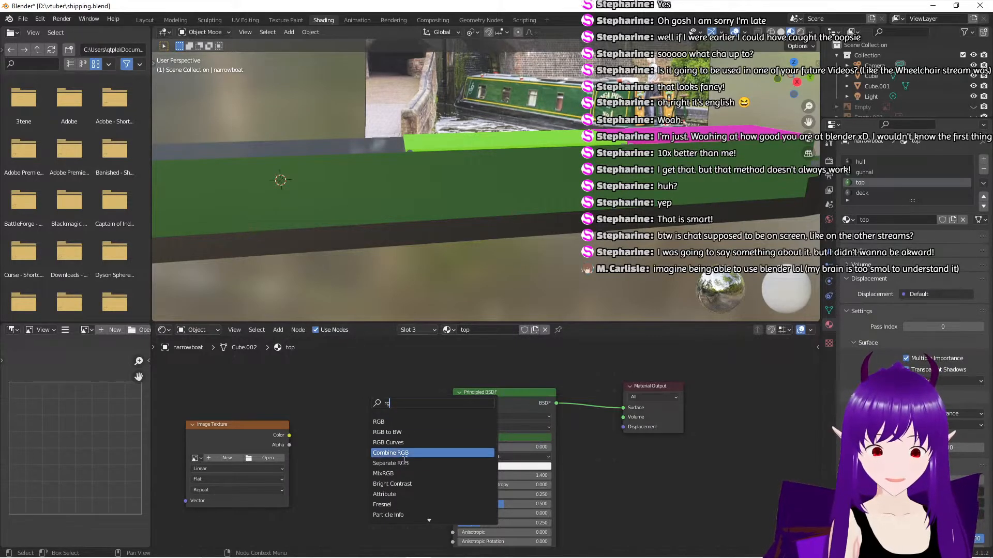
key(Return)
click(365, 435)
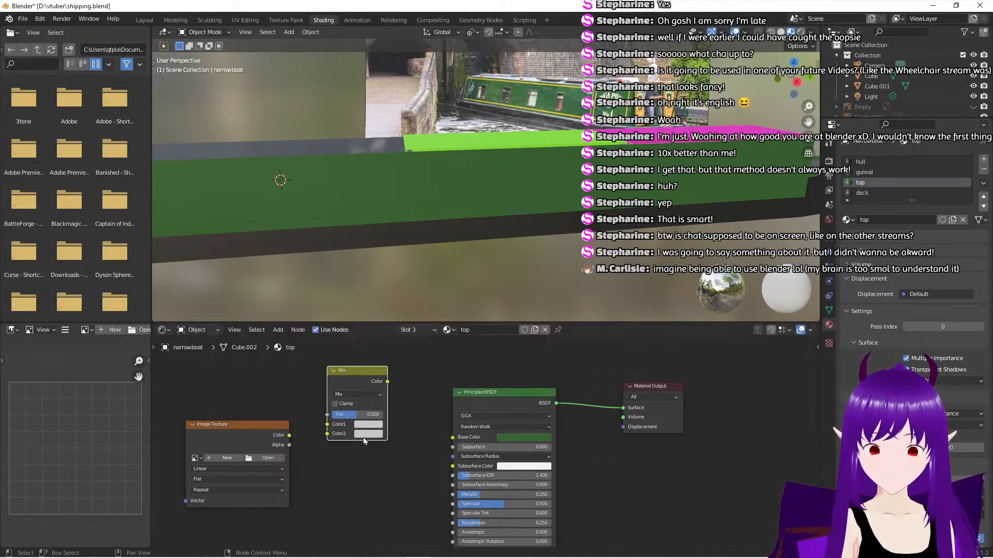
Sample the Principled BSDF's green base color into the Mix node's Color2 and connect the Mix node's Color output to Base Color
scroll(366, 443, up, 1)
middle_drag(389, 489, 399, 476)
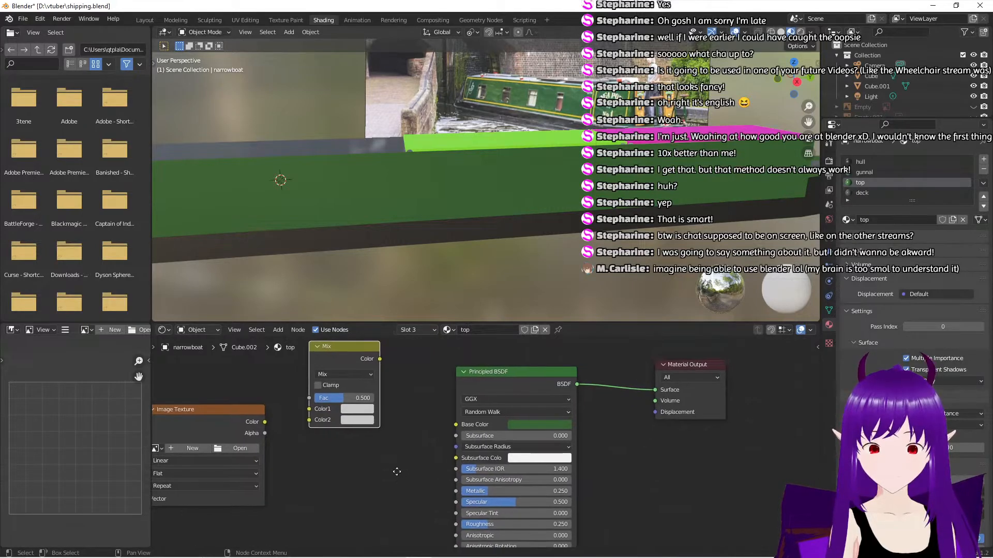
drag(226, 417, 211, 456)
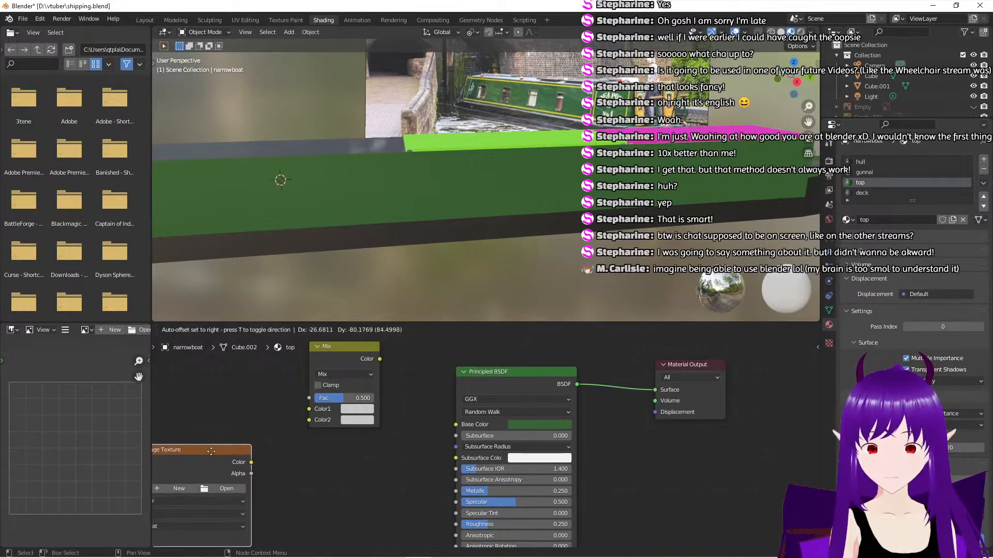
click(356, 424)
click(426, 375)
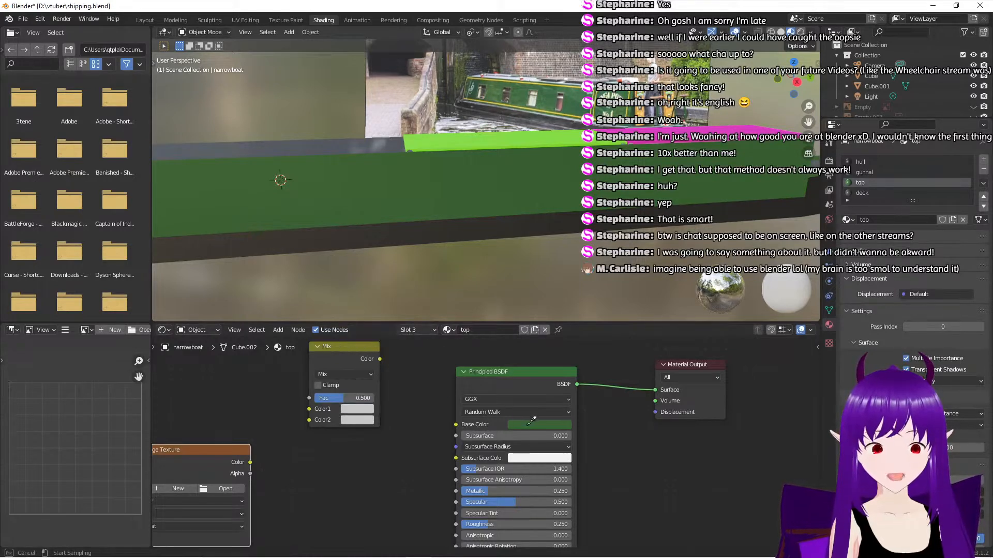
click(530, 423)
drag(358, 352, 456, 425)
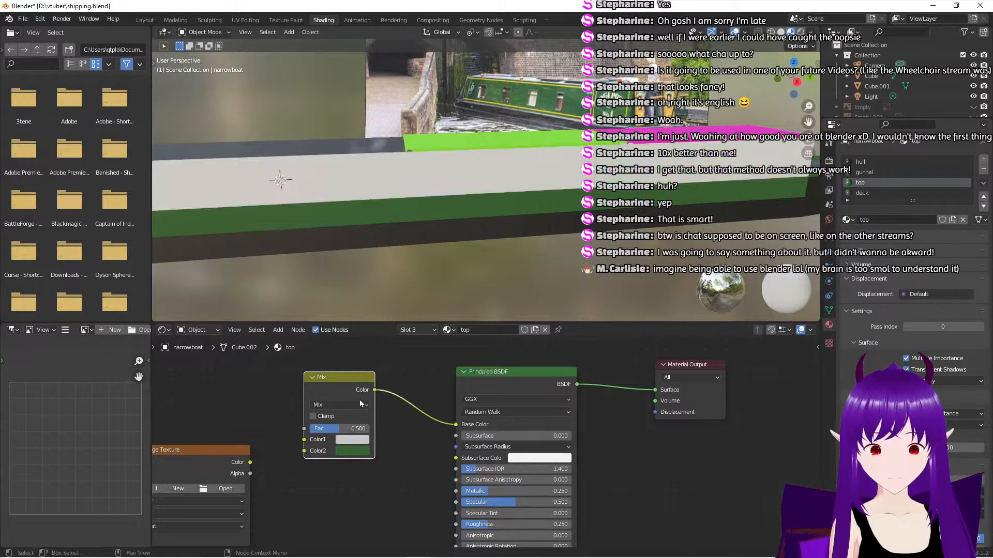
drag(352, 381, 361, 384)
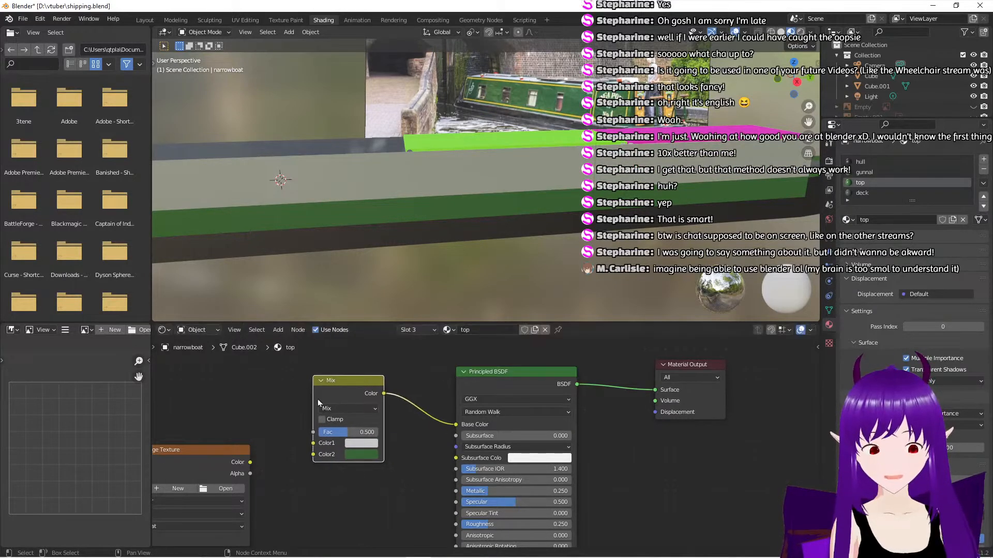
Move the Image Texture node up and farther away from the Mix node
drag(224, 450, 232, 395)
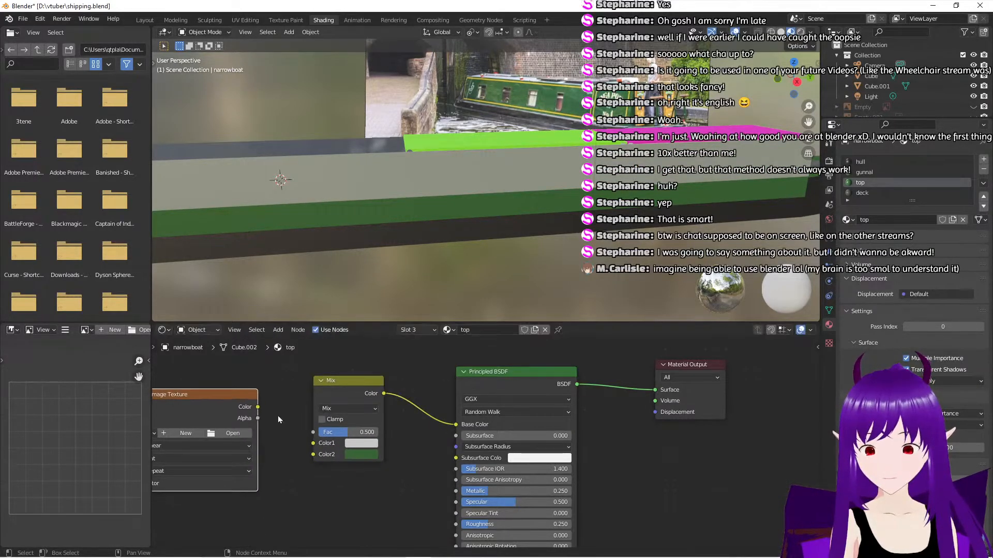
scroll(278, 418, down, 2)
middle_drag(316, 449, 444, 441)
drag(356, 391, 327, 358)
scroll(399, 449, up, 1)
middle_drag(394, 447, 404, 452)
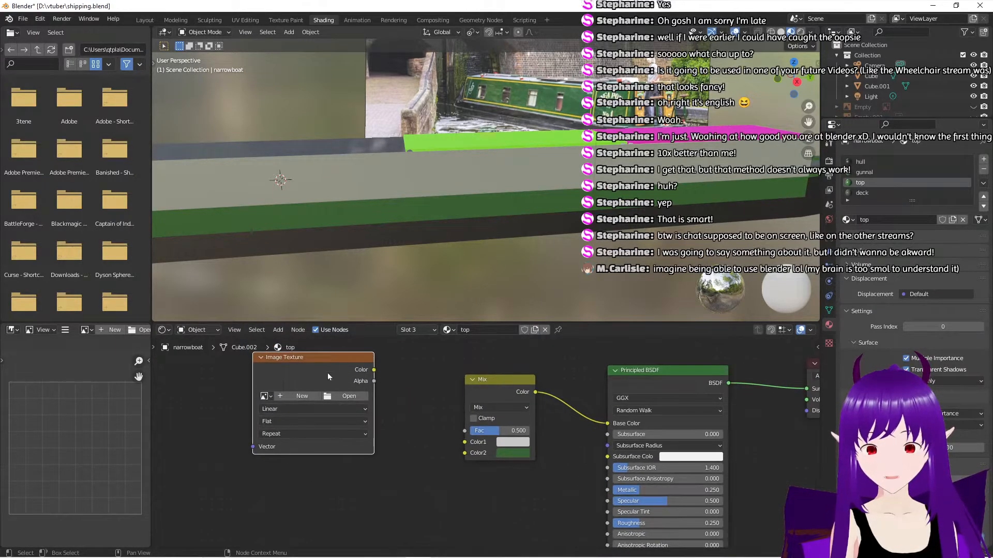
Load fujoshipping.png from D:\vtuber\Anyalis\logistics into the Image Texture node
click(298, 412)
click(296, 411)
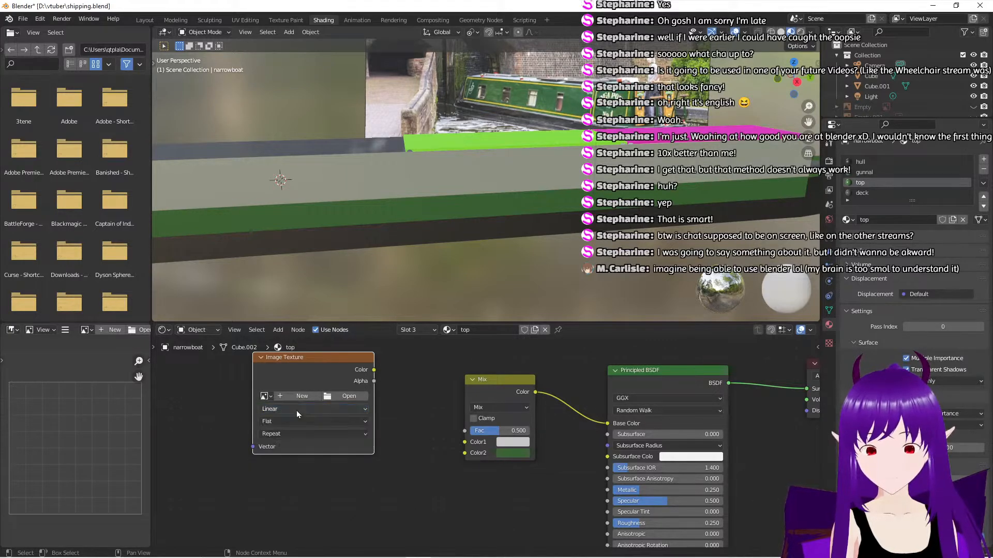
click(346, 396)
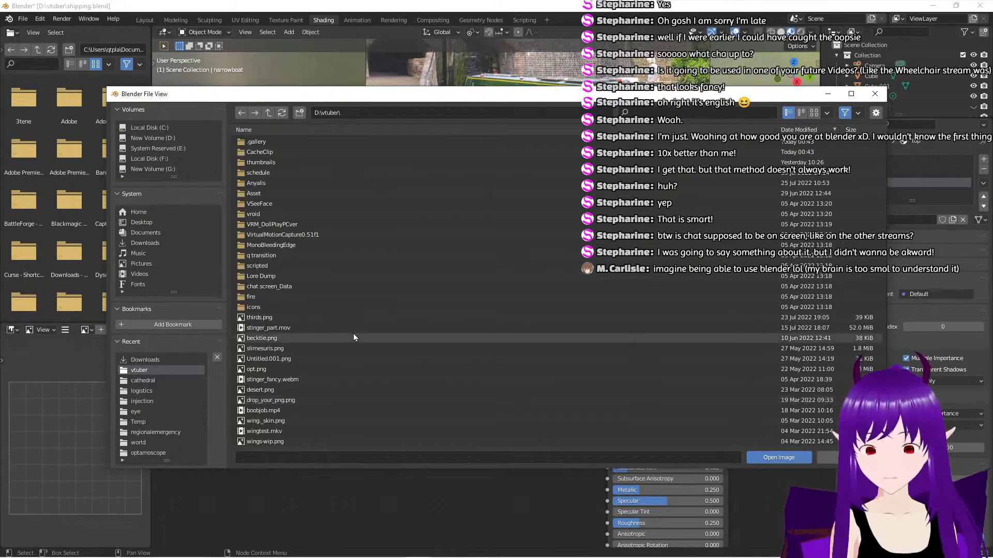
scroll(353, 334, down, 2)
scroll(353, 337, down, 4)
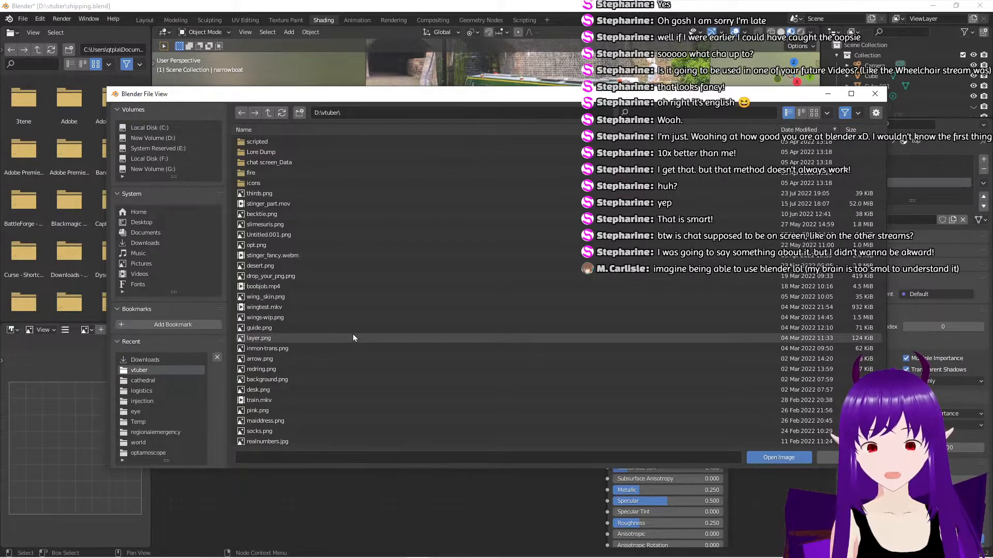
scroll(353, 337, down, 5)
scroll(352, 338, down, 1)
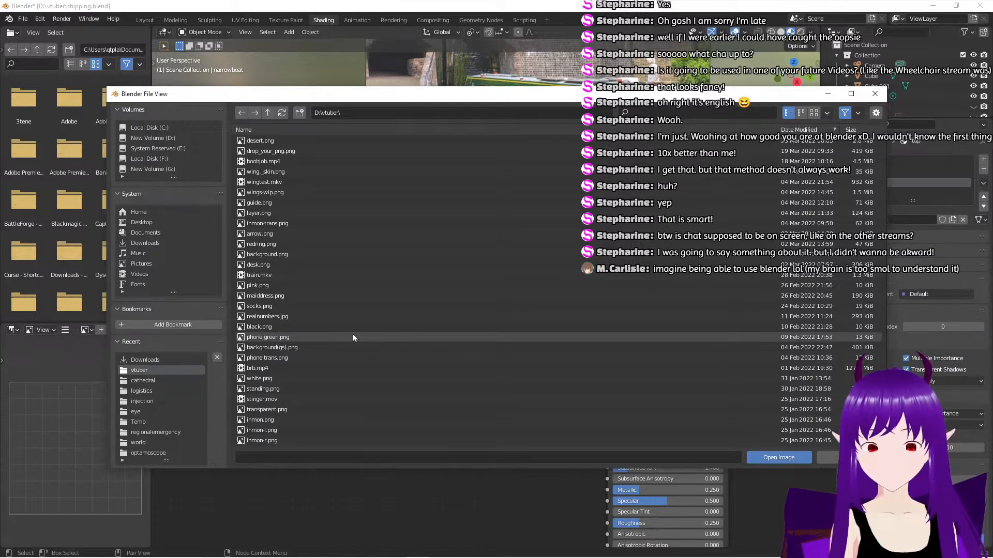
scroll(335, 300, up, 6)
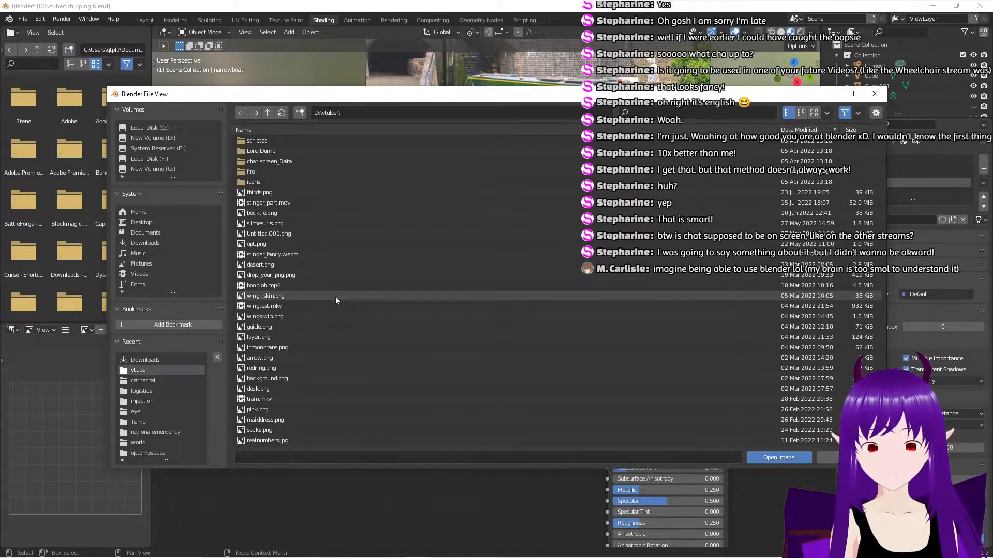
scroll(335, 297, up, 6)
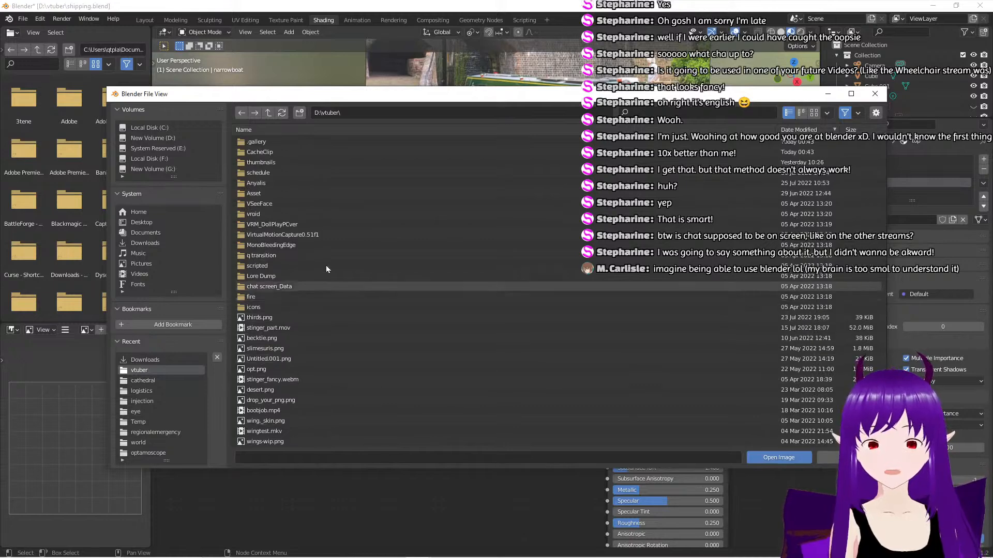
double_click(282, 184)
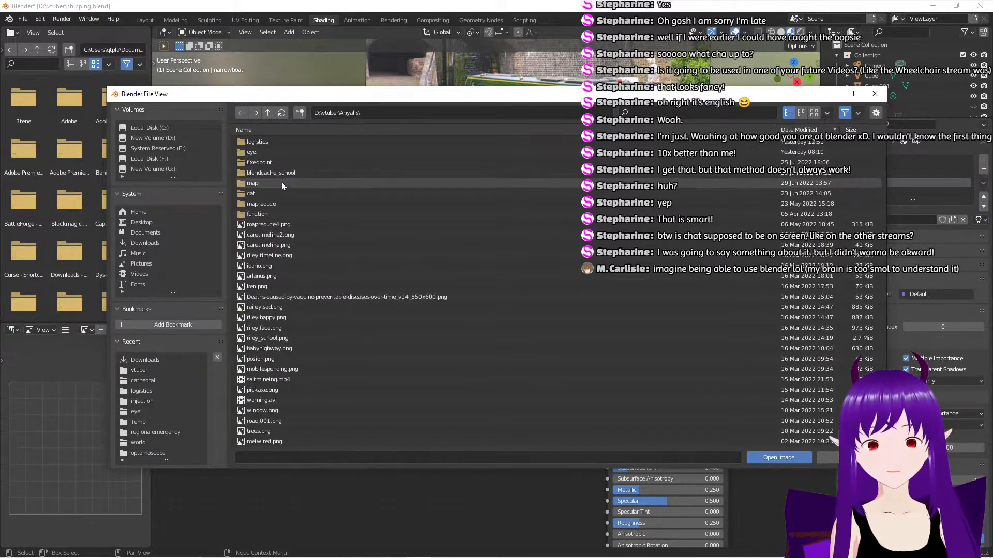
double_click(277, 142)
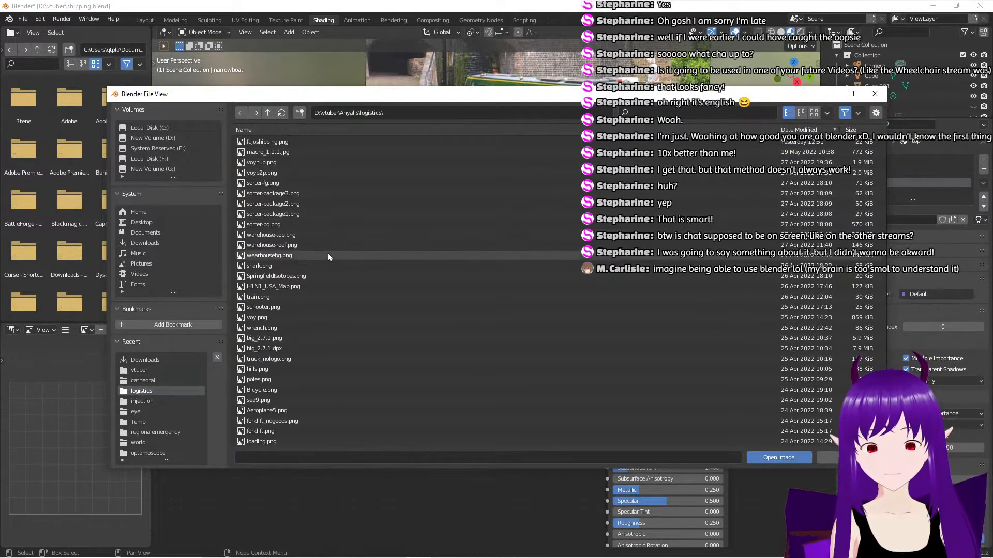
click(265, 143)
click(775, 457)
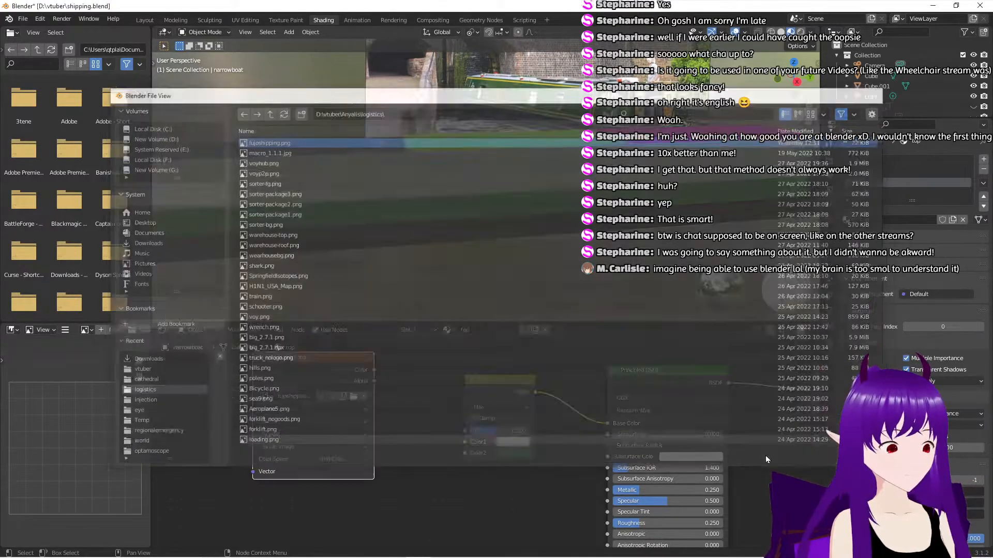
Connect the fujoshipping.png node's Color output to the Mix node's Fac input and check the pattern on the boat's side
drag(340, 359, 465, 431)
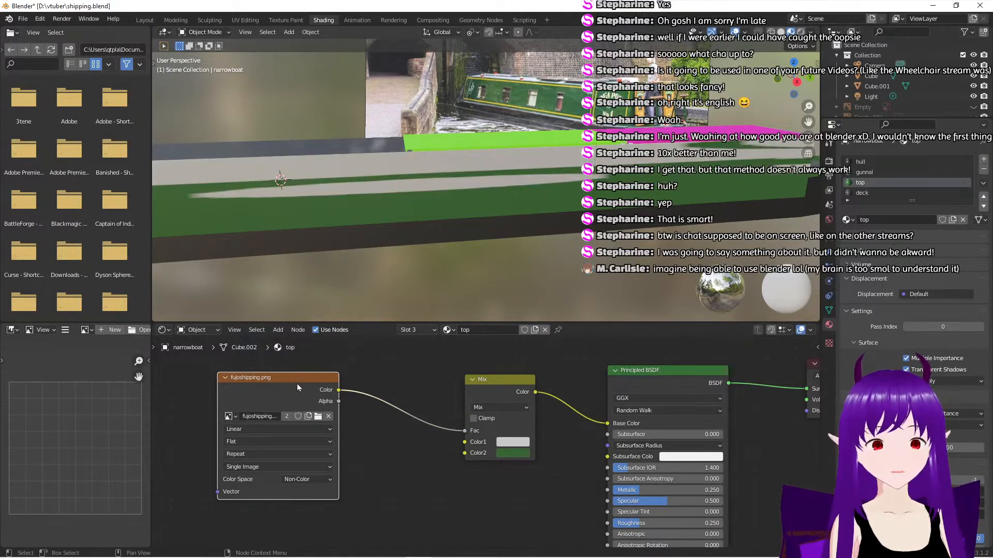
drag(296, 388, 302, 407)
scroll(380, 218, down, 4)
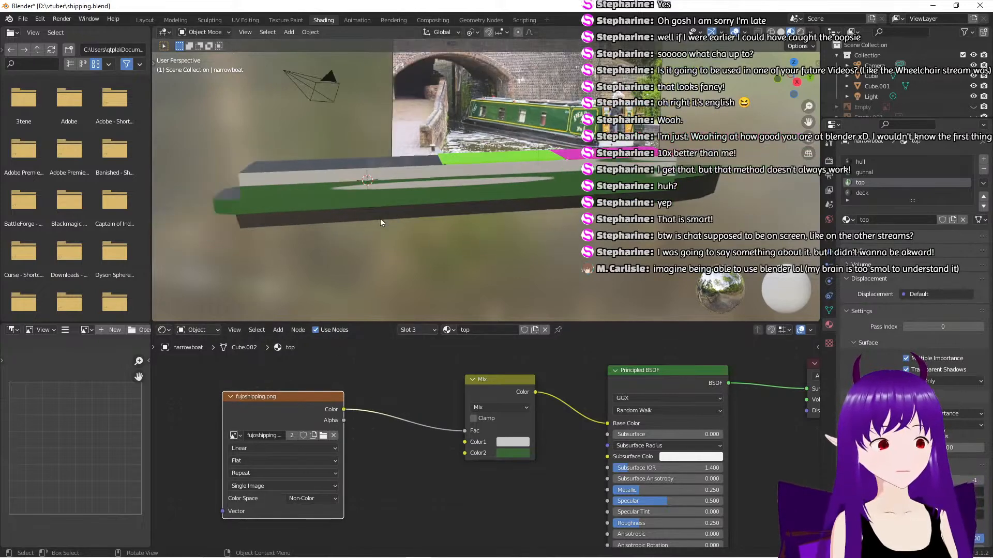
middle_drag(436, 242, 433, 234)
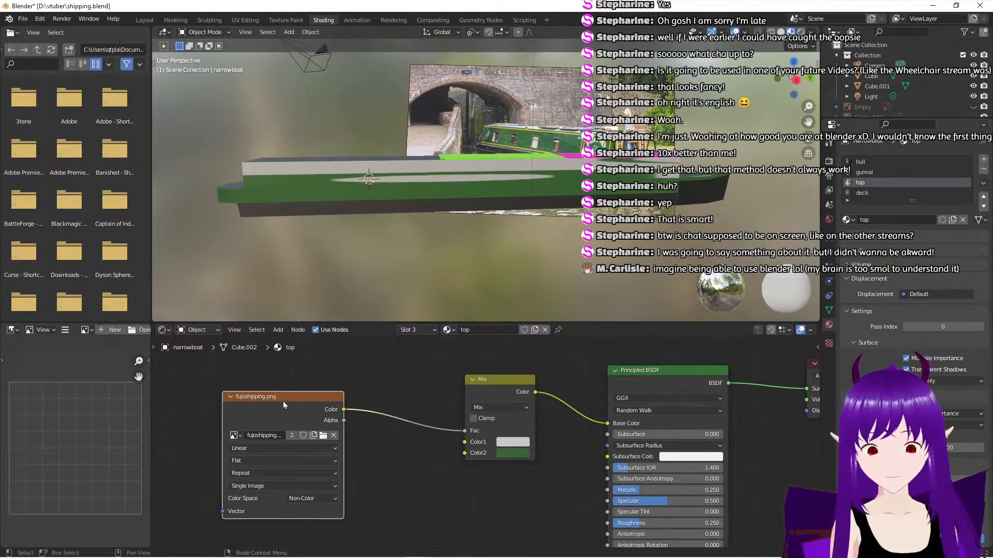
Move the fujoshipping.png node closer to the Mix node and set its extension mode to Extend
drag(286, 398, 320, 389)
click(335, 464)
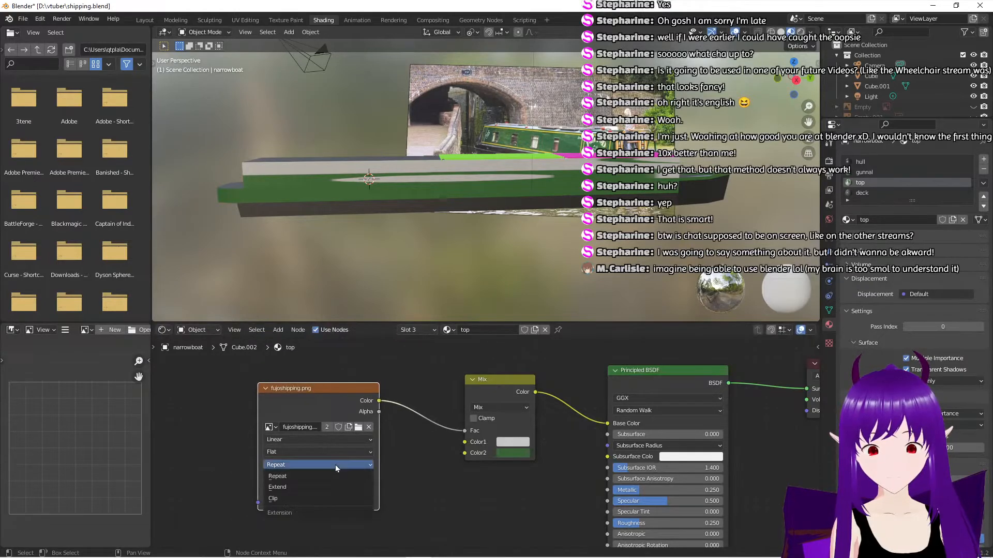
click(318, 488)
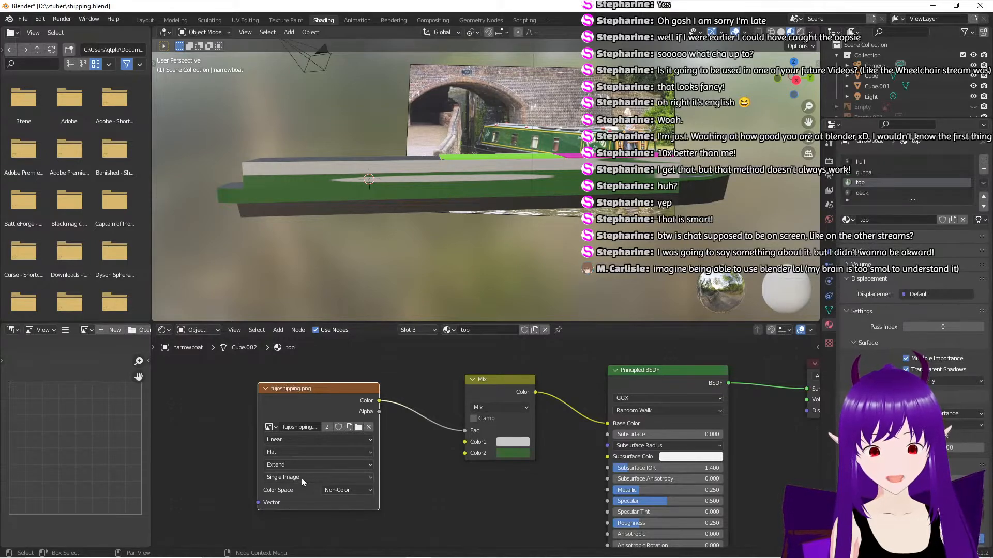
Add a Texture Coordinate node beside the fujoshipping.png node
click(234, 422)
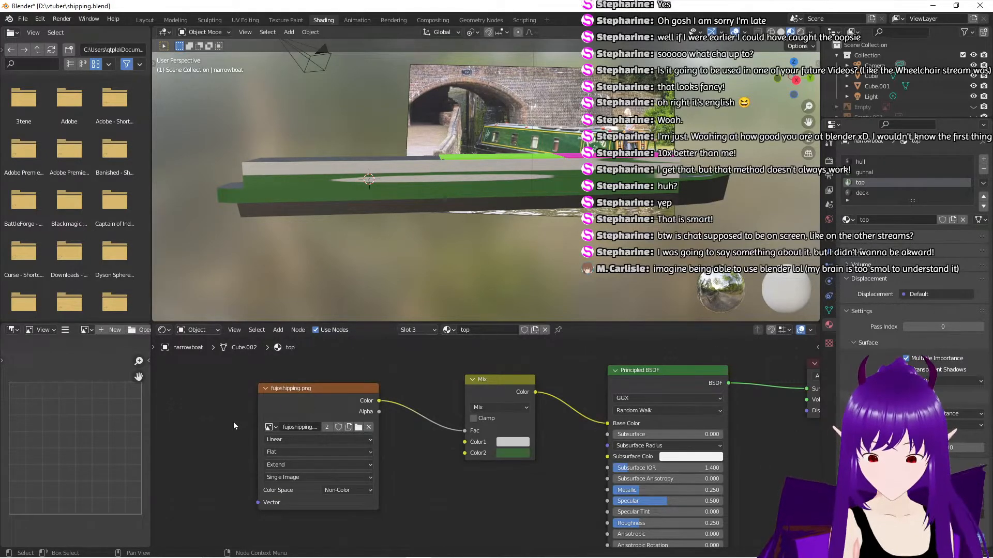
key(shift+a)
click(234, 422)
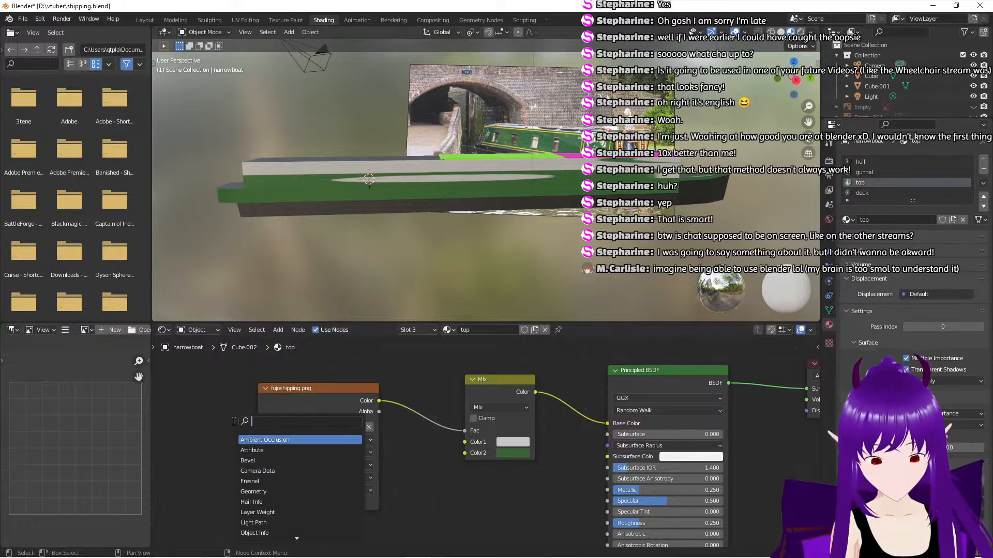
text(tex)
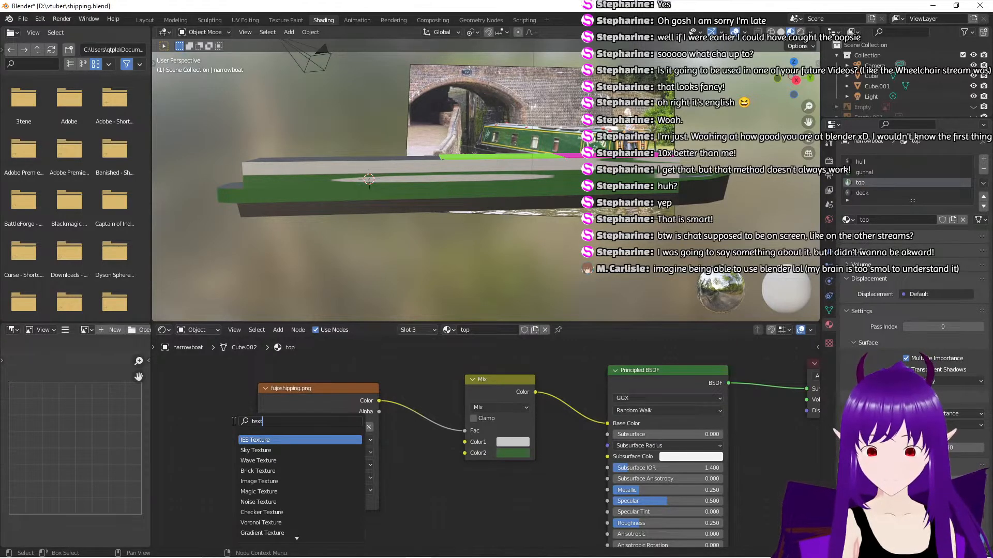
text(ture)
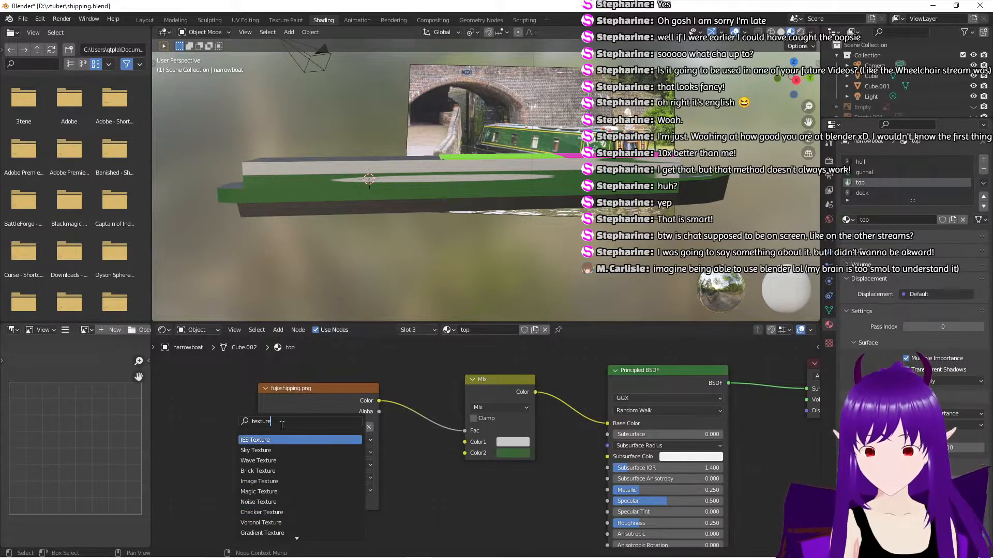
key(BackSpace)
key(BackSpace)
key(BackSpace)
text(coo)
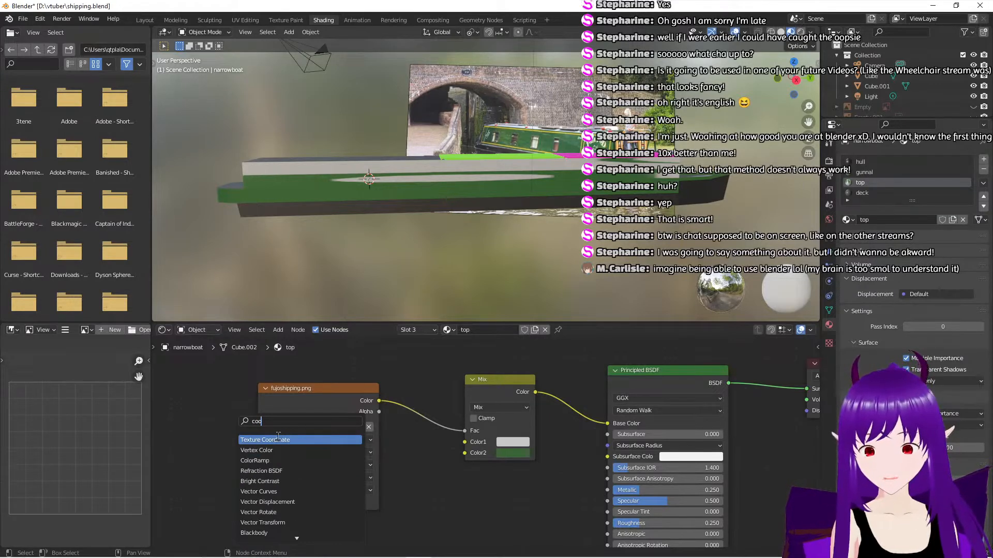
click(278, 439)
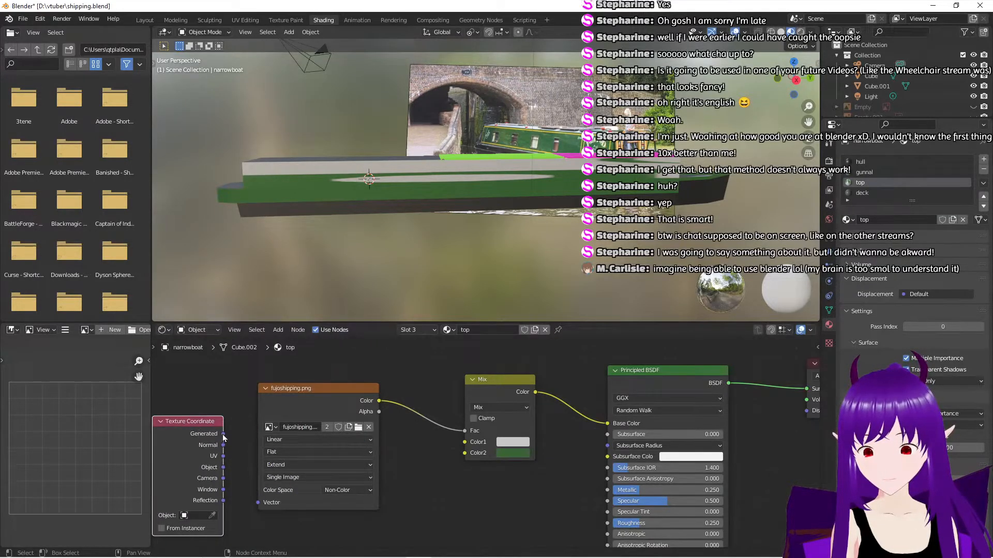
Try Generated coordinates for the fujoshipping.png node's Vector input and replace them with the Texture Coordinate node's UV output
drag(223, 434, 257, 507)
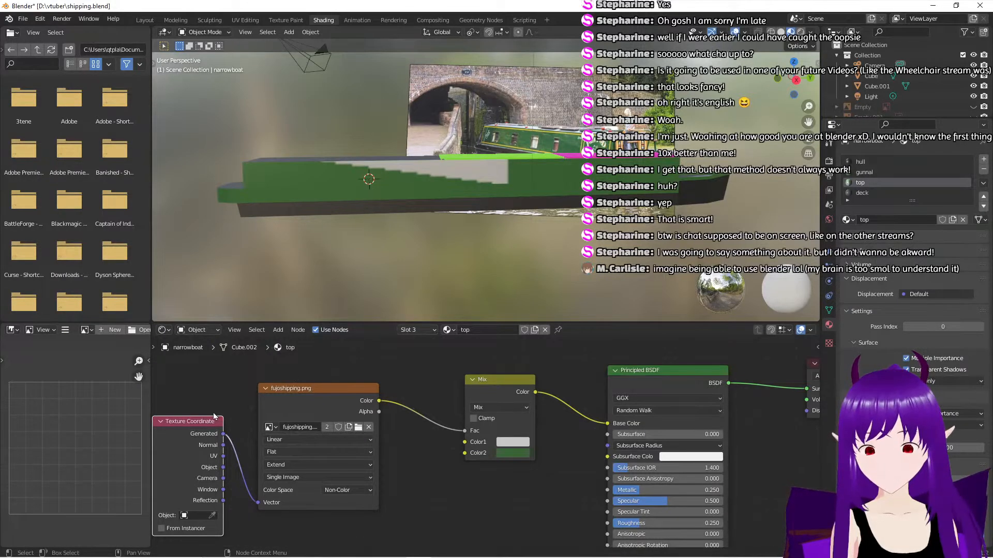
middle_drag(229, 406, 348, 393)
drag(304, 408, 244, 403)
drag(283, 439, 377, 497)
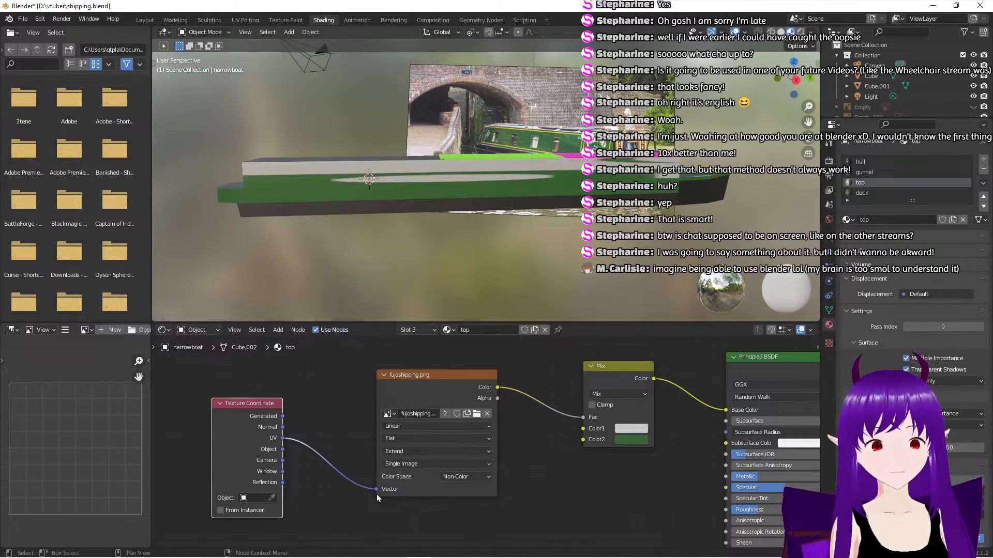
Connect the Texture Coordinate node's Generated output to the fujoshipping.png node's Vector input and move the Texture Coordinate node farther away
drag(282, 416, 375, 492)
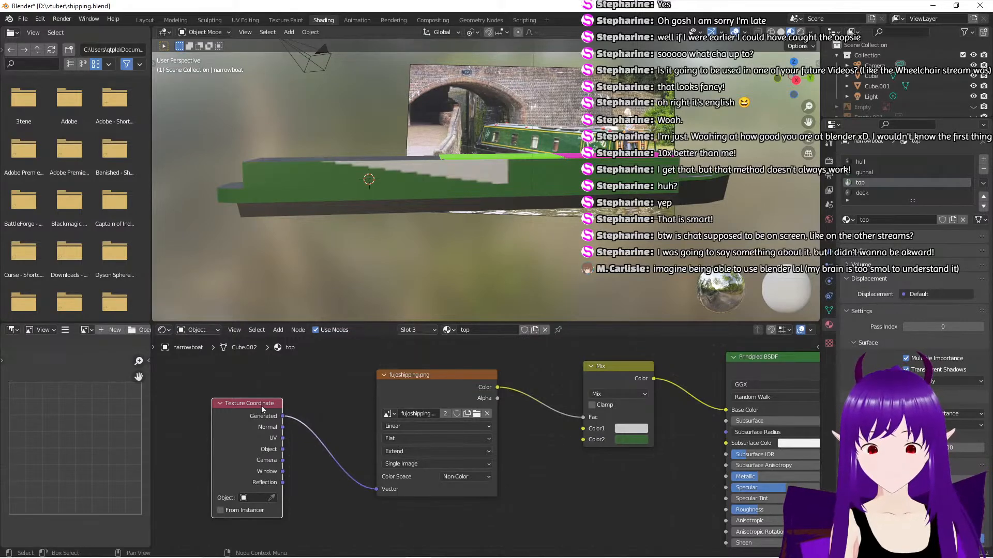
drag(263, 409, 228, 409)
key(ctrl+space)
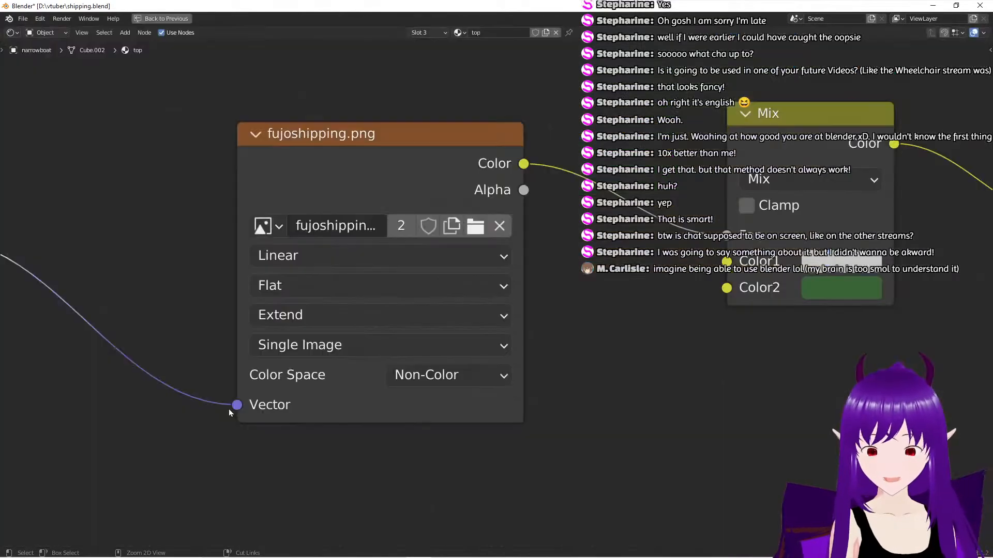
key(ctrl+space)
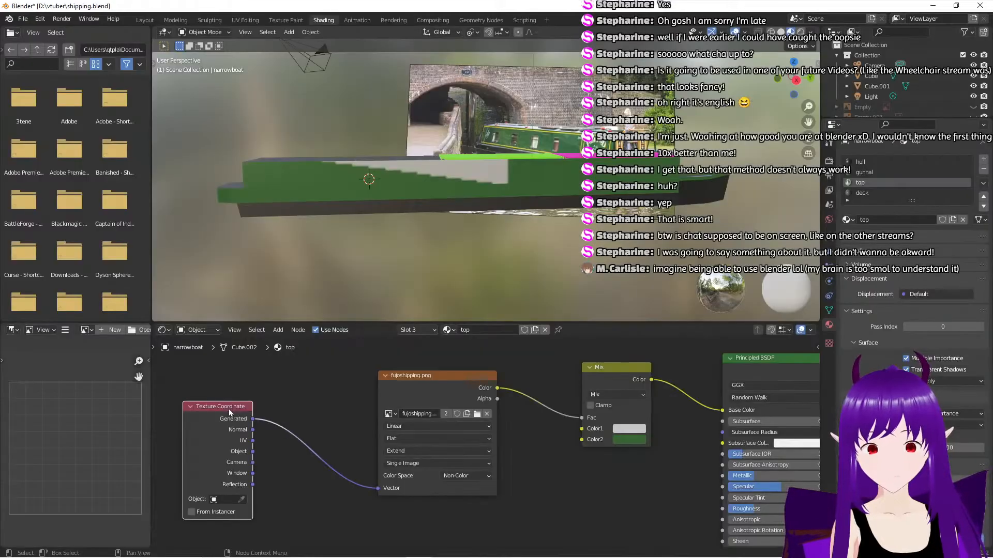
key(shift+space)
click(298, 407)
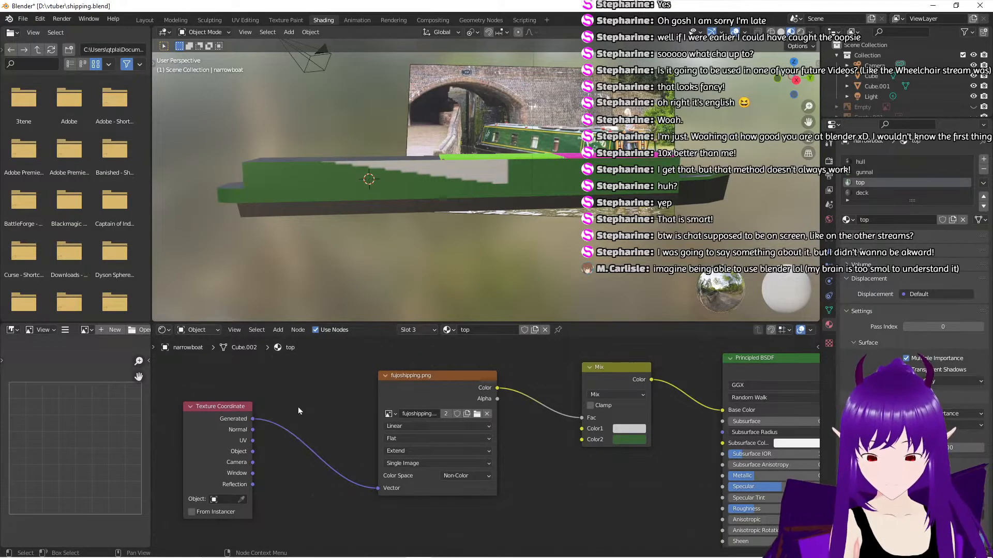
click(232, 411)
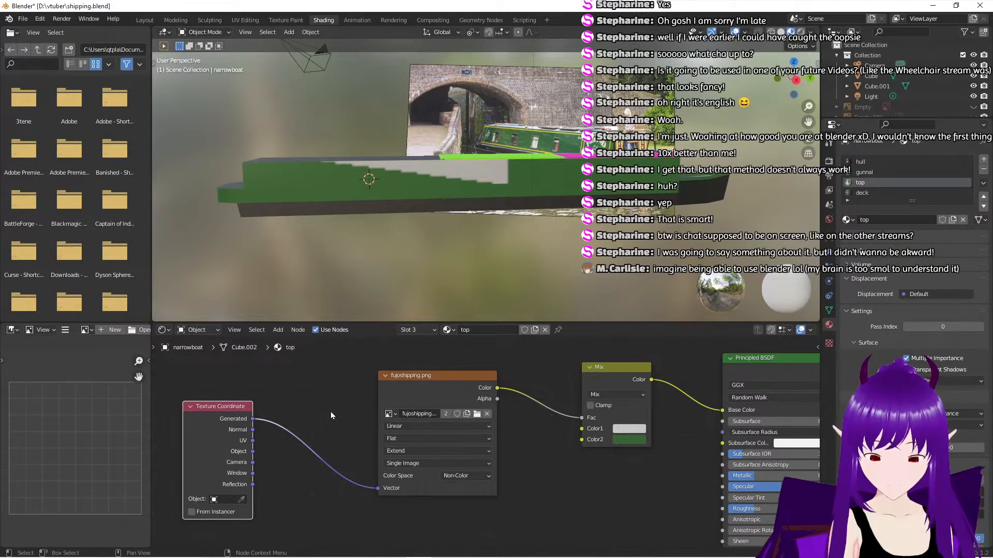
Add a Mapping node on the link between the Texture Coordinate and fujoshipping.png nodes
key(shift+a)
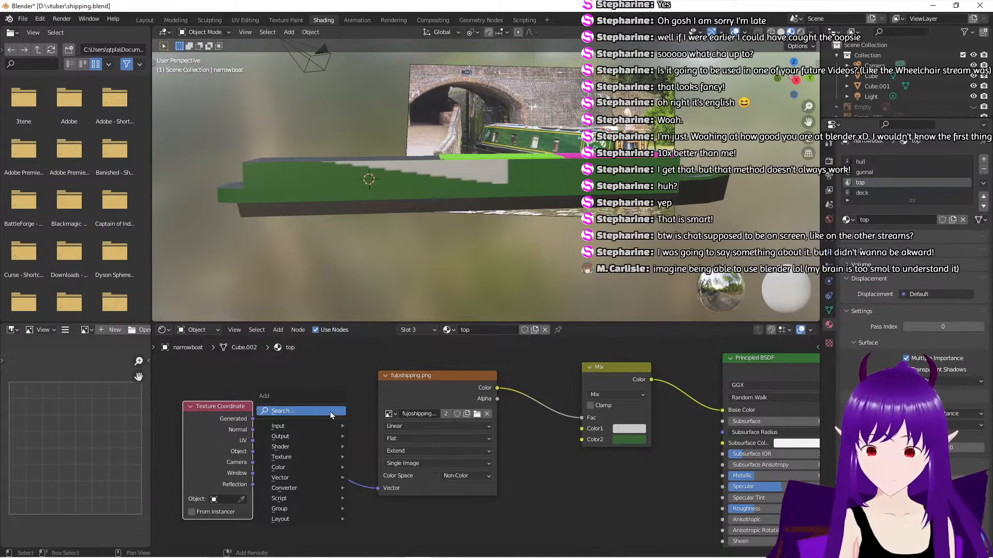
click(330, 412)
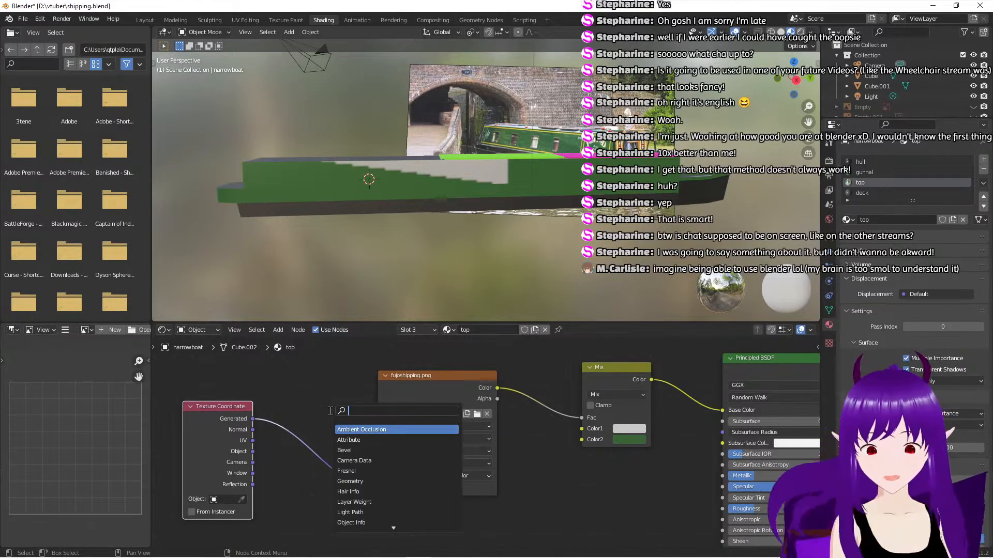
text(mix)
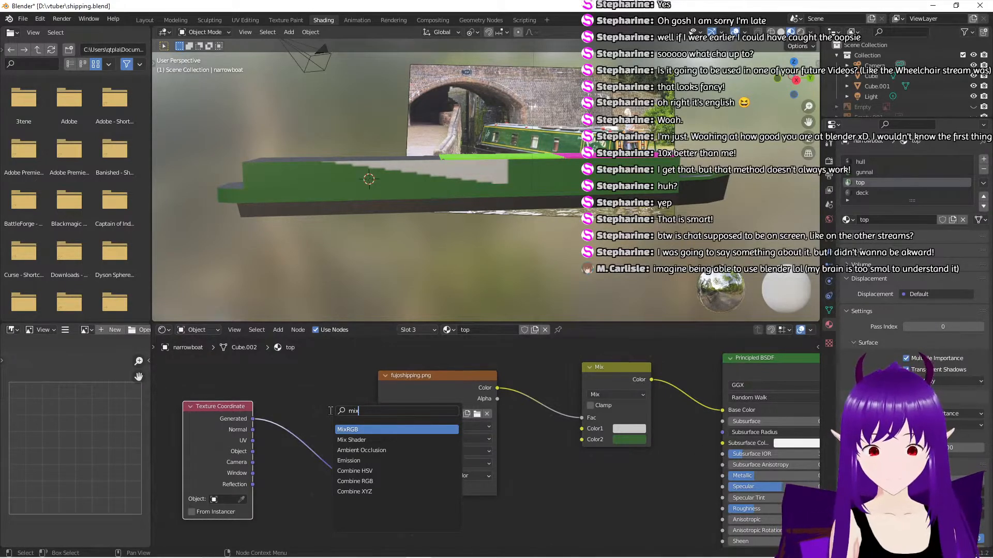
key(BackSpace)
key(BackSpace)
key(BackSpace)
text(mapp)
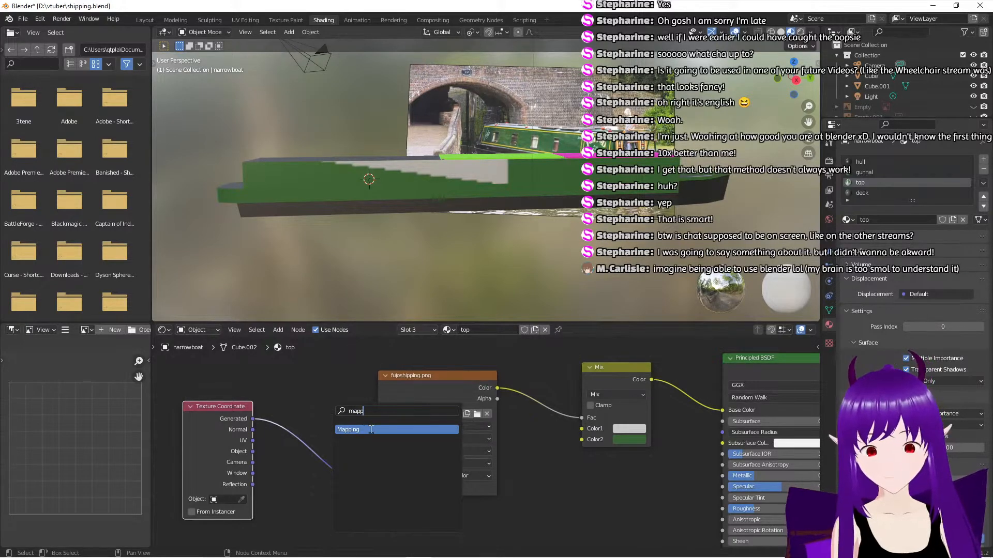
click(371, 429)
click(317, 409)
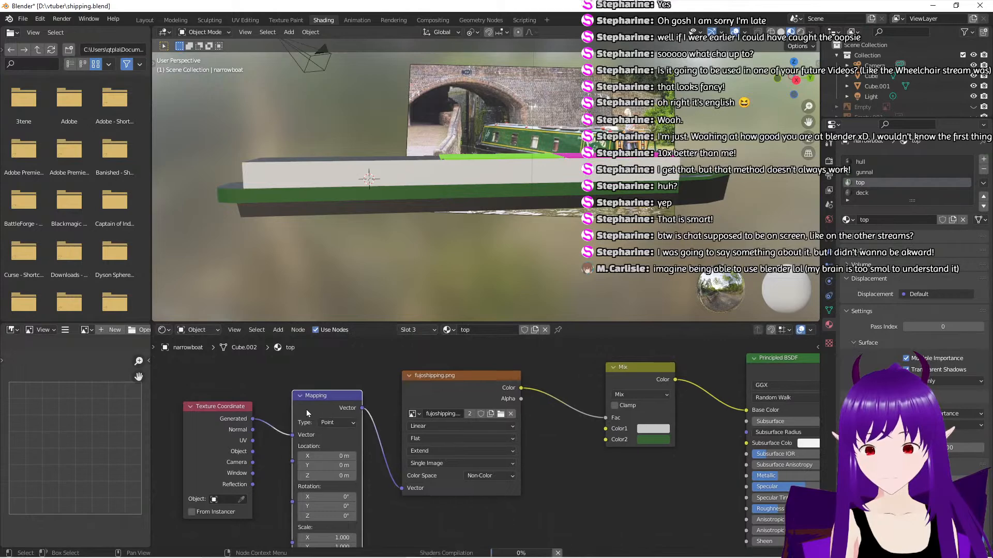
Set the Mapping node's type to Texture and move the Texture Coordinate node farther from it
click(335, 423)
click(343, 449)
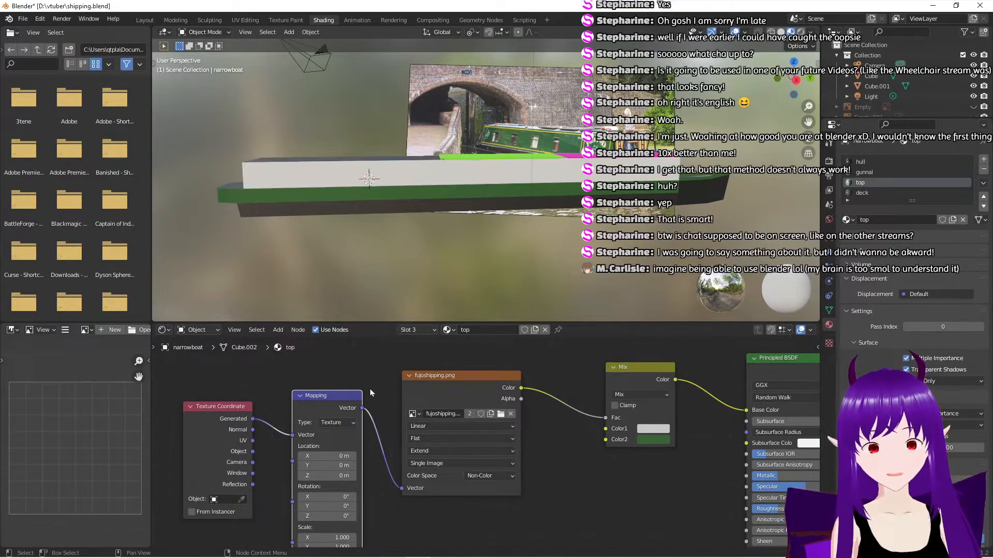
scroll(370, 389, down, 1)
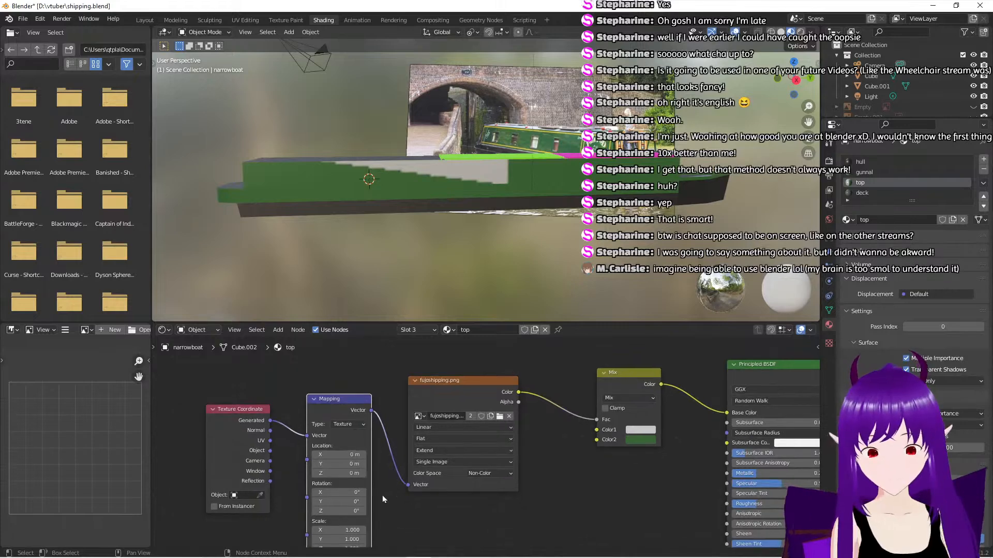
middle_drag(383, 497, 369, 427)
scroll(354, 481, up, 1)
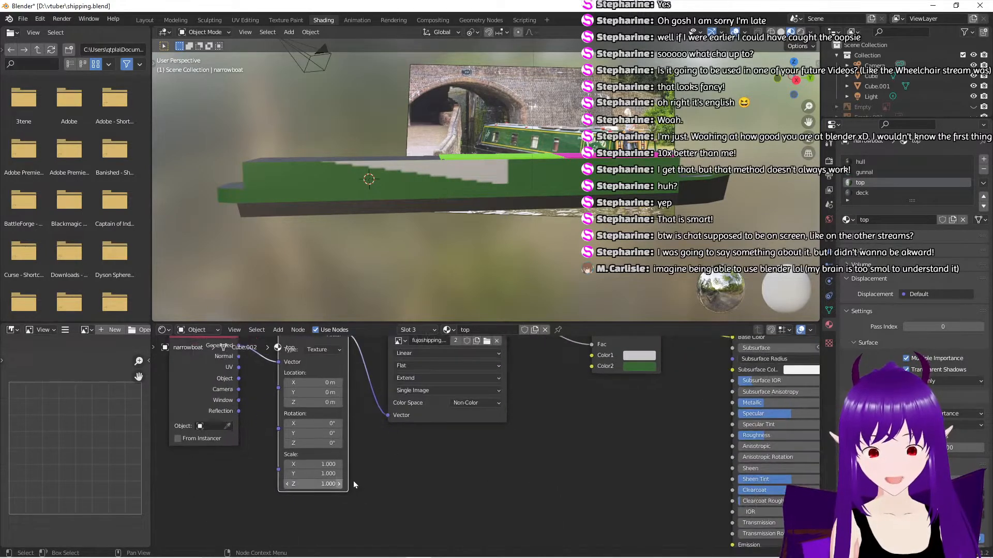
middle_drag(243, 482, 369, 492)
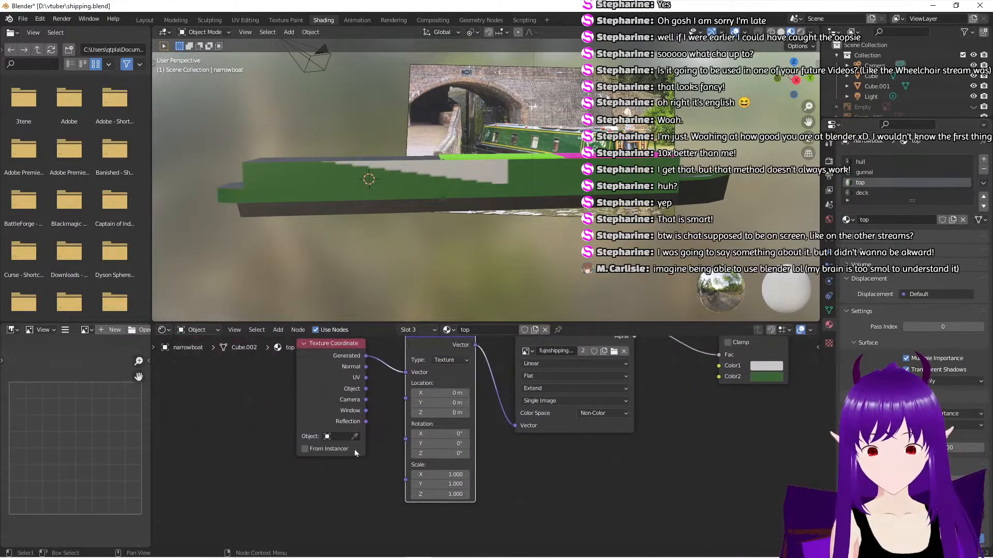
drag(339, 344, 262, 349)
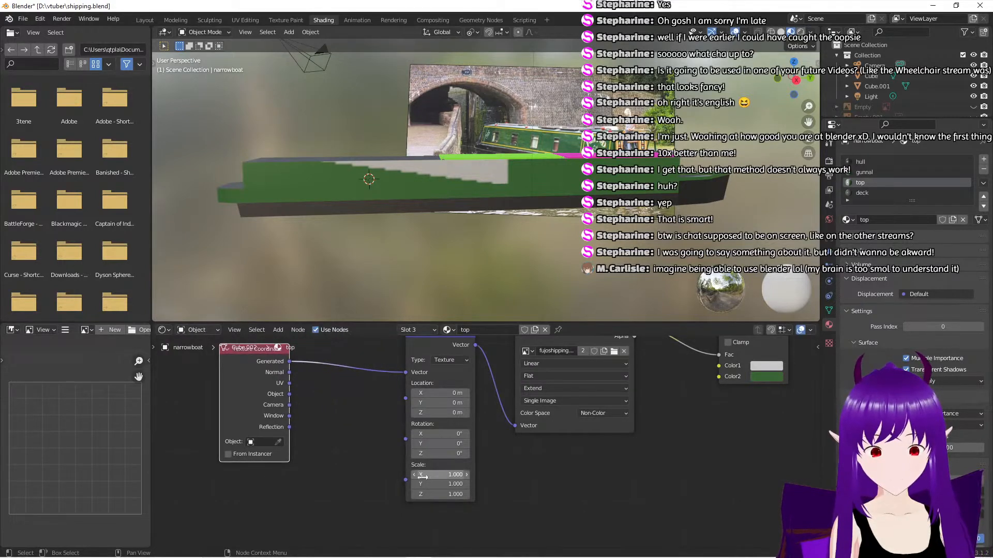
Try reducing the Mapping node's scale to 0.7 on X and 0.1 on Y
click(413, 474)
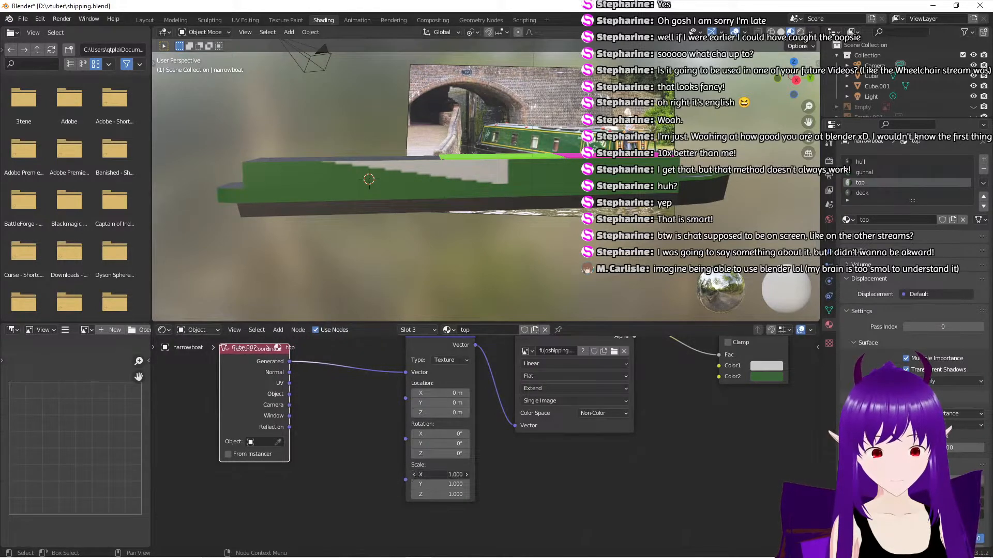
click(413, 474)
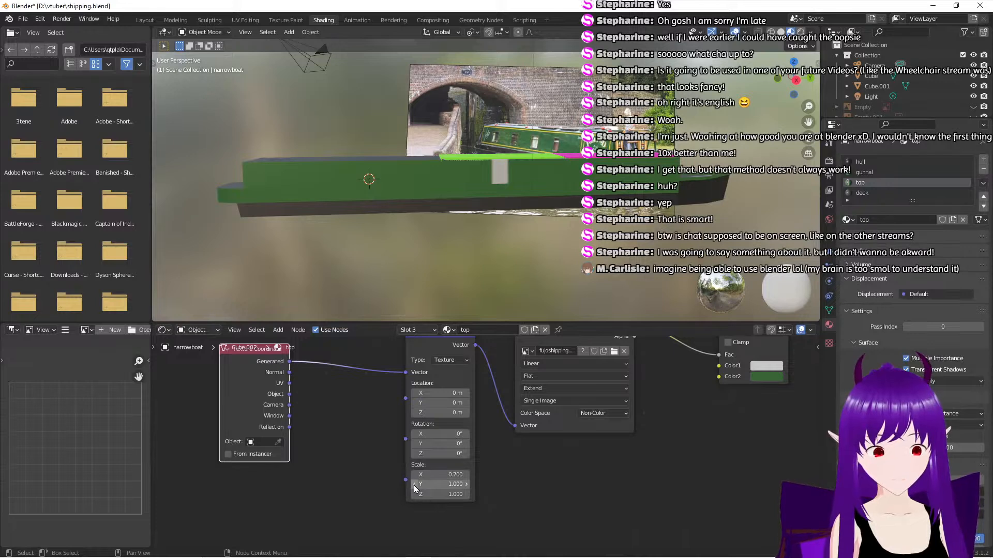
click(415, 485)
click(415, 485)
click(414, 484)
click(414, 485)
click(414, 485)
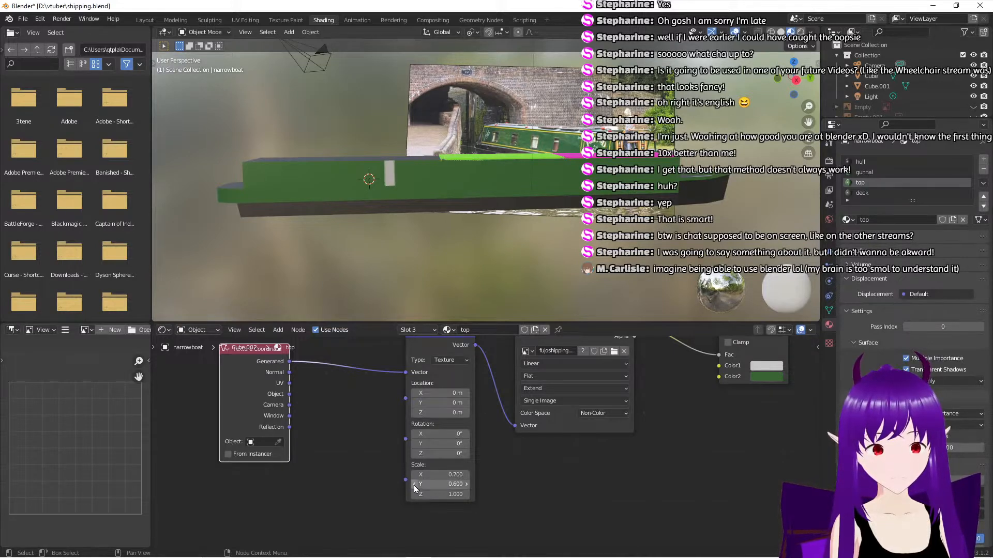
click(414, 485)
click(414, 485)
click(414, 484)
click(414, 485)
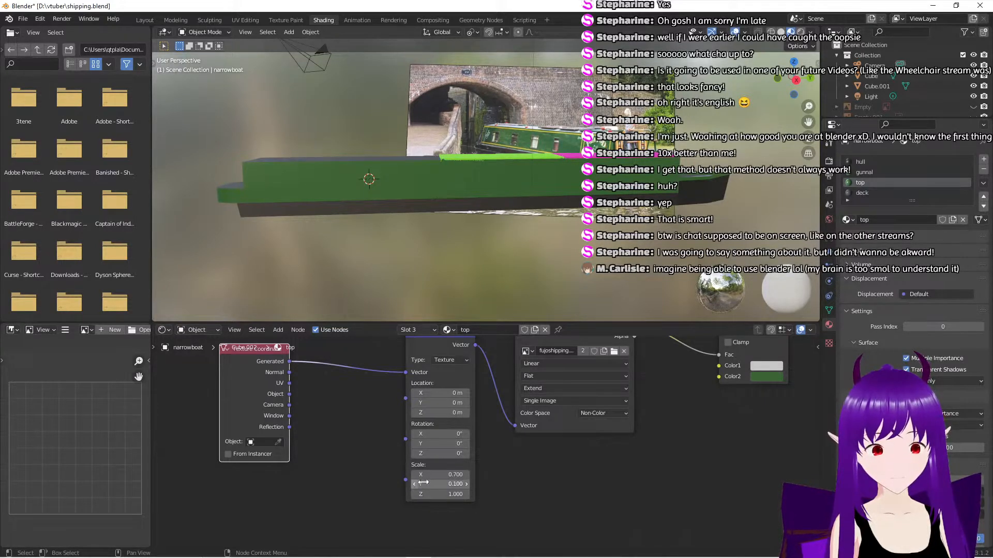
Set the Mapping node's Y scale to 0.9
click(467, 484)
click(467, 485)
click(467, 484)
click(466, 485)
click(467, 485)
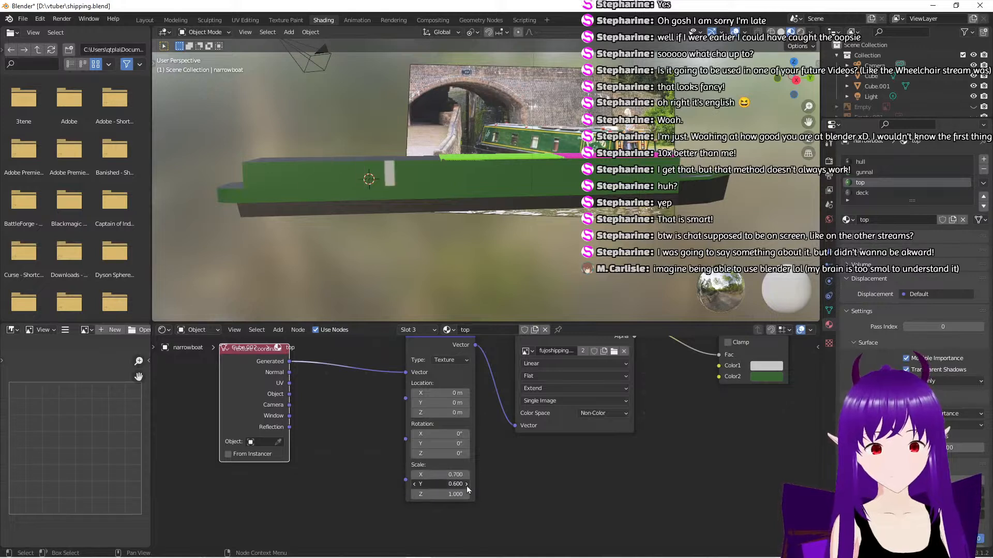
click(467, 485)
click(466, 484)
click(466, 484)
Try raising the Mapping node's X scale step by step to 2.0 while watching the pattern on the boat's side
click(467, 476)
click(467, 476)
click(467, 476)
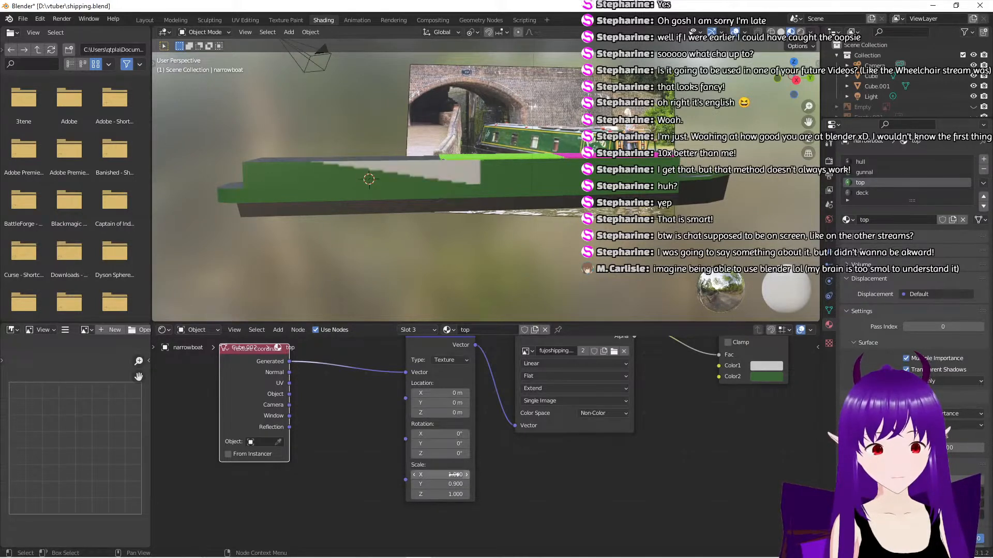
click(466, 475)
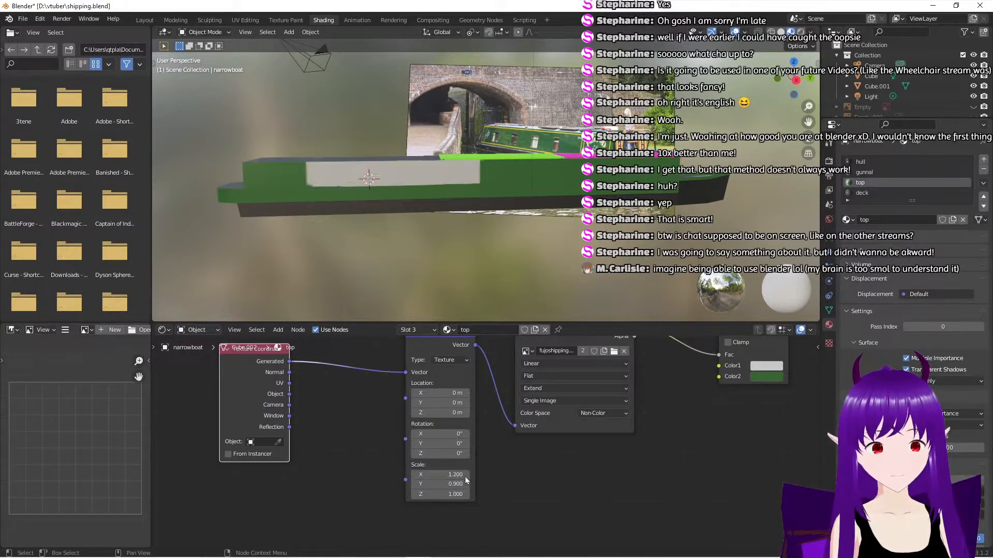
click(467, 474)
click(466, 475)
click(466, 475)
click(467, 475)
click(467, 475)
click(467, 475)
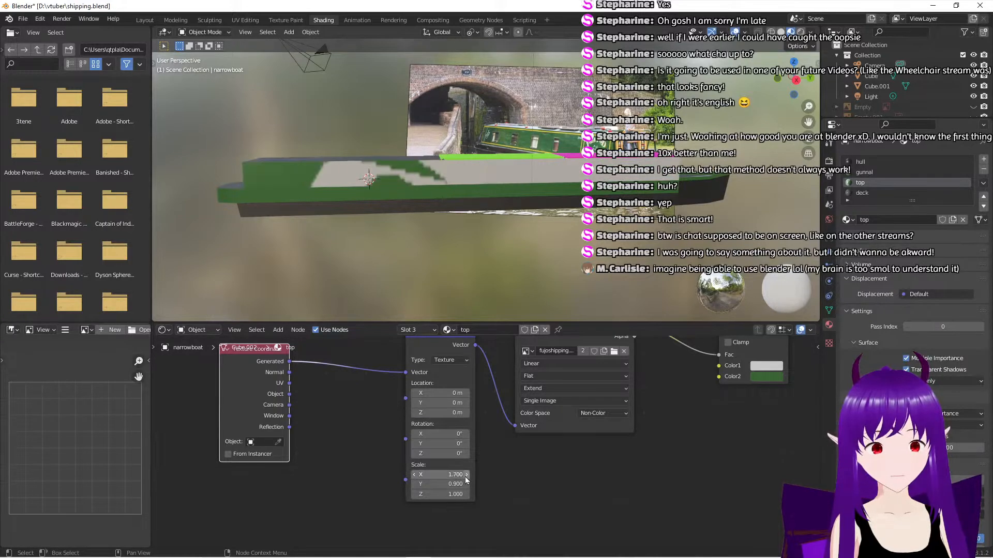
click(466, 475)
click(466, 475)
click(466, 477)
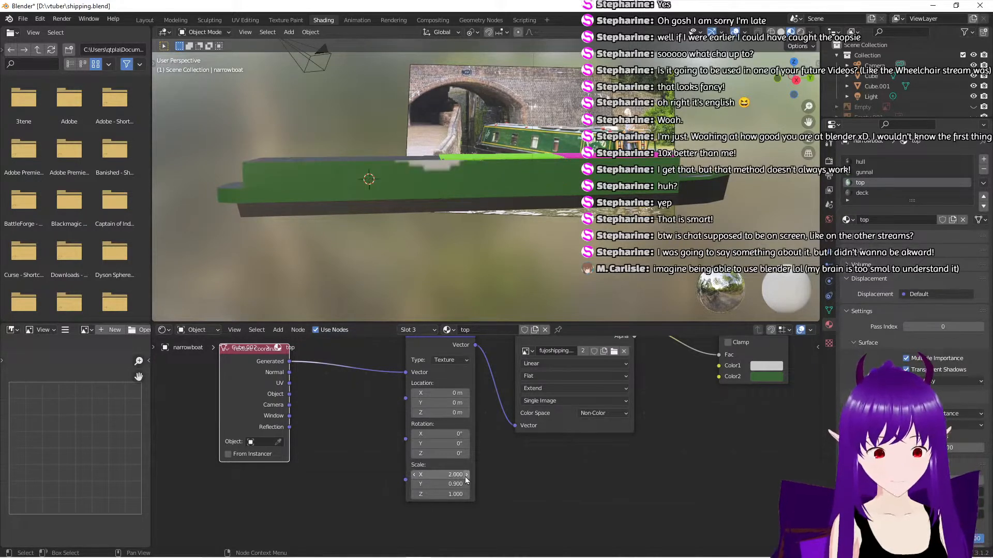
click(466, 476)
Lower the Mapping node's X scale to 0.1
click(414, 475)
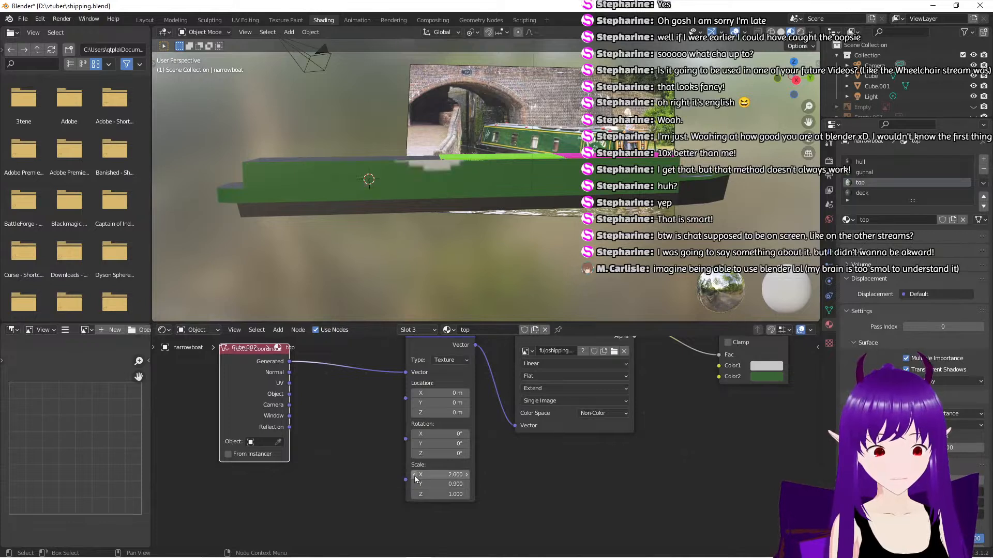
click(415, 474)
click(414, 475)
click(414, 474)
click(414, 475)
click(414, 475)
click(414, 475)
click(414, 475)
click(414, 474)
click(414, 475)
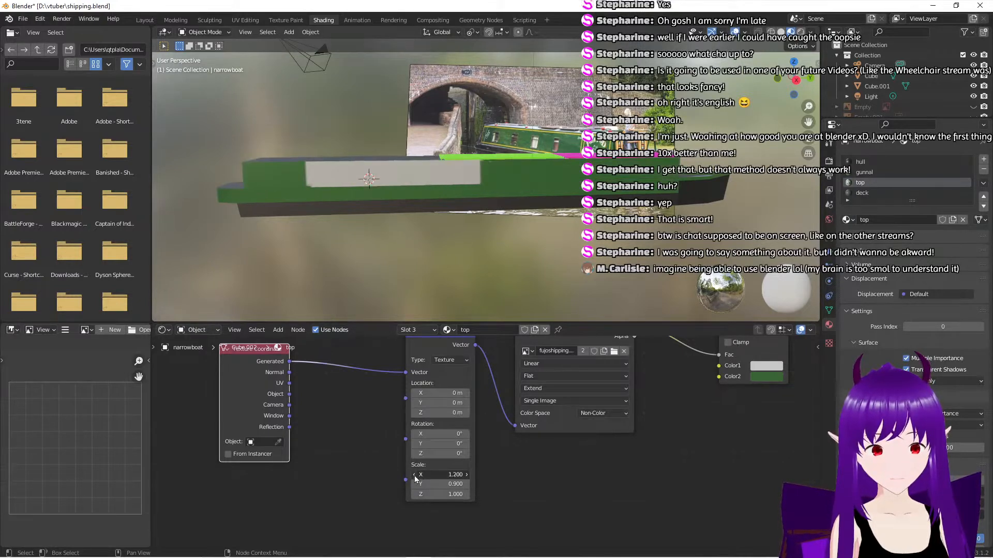
click(414, 475)
click(414, 474)
click(414, 475)
click(414, 475)
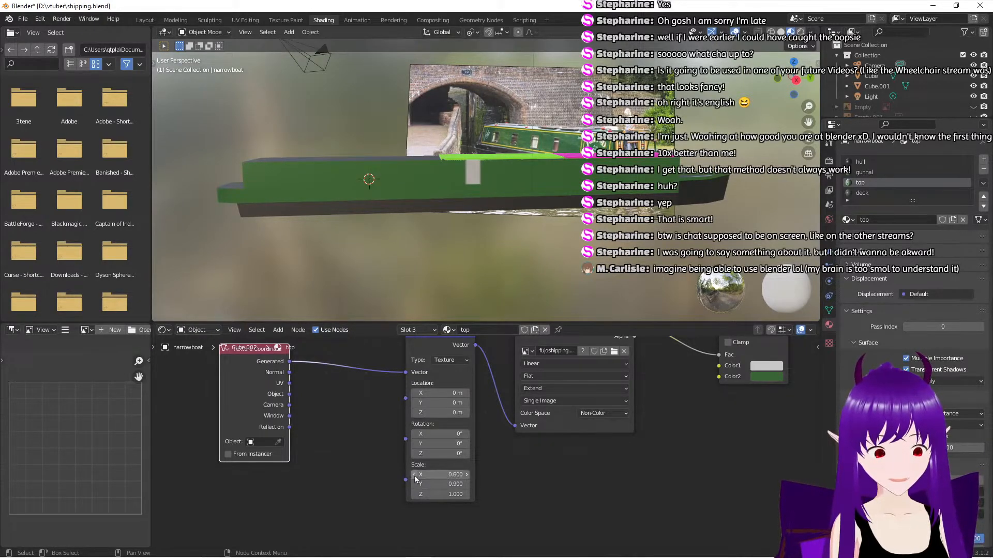
click(414, 475)
click(414, 475)
click(414, 474)
click(414, 475)
click(415, 475)
click(414, 475)
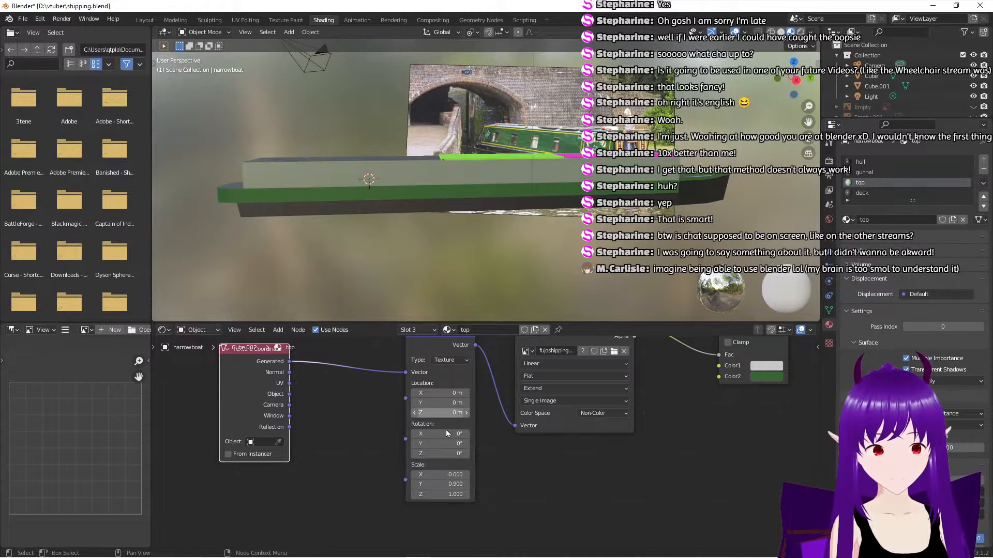
click(467, 475)
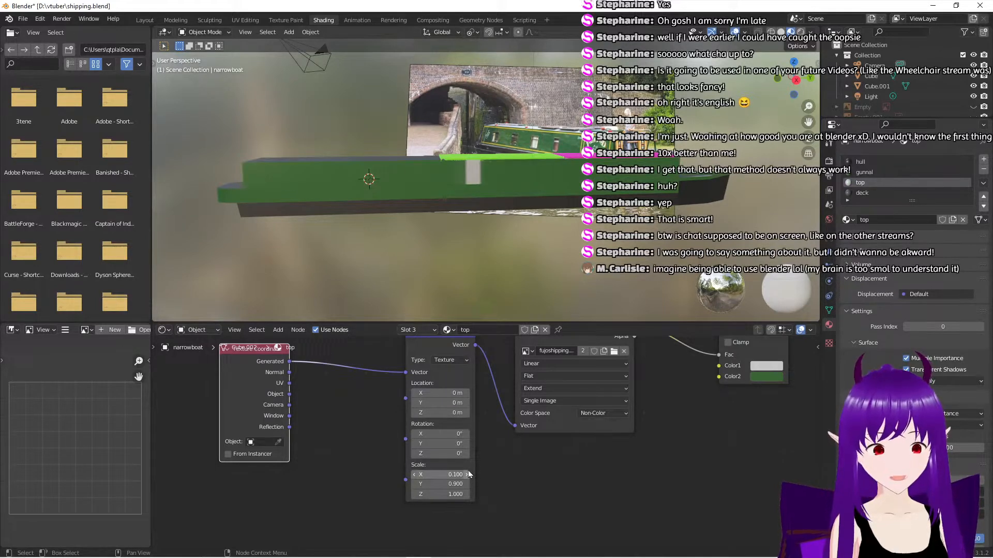
Set the Mapping node's X location to 0.8 m
click(467, 395)
click(467, 395)
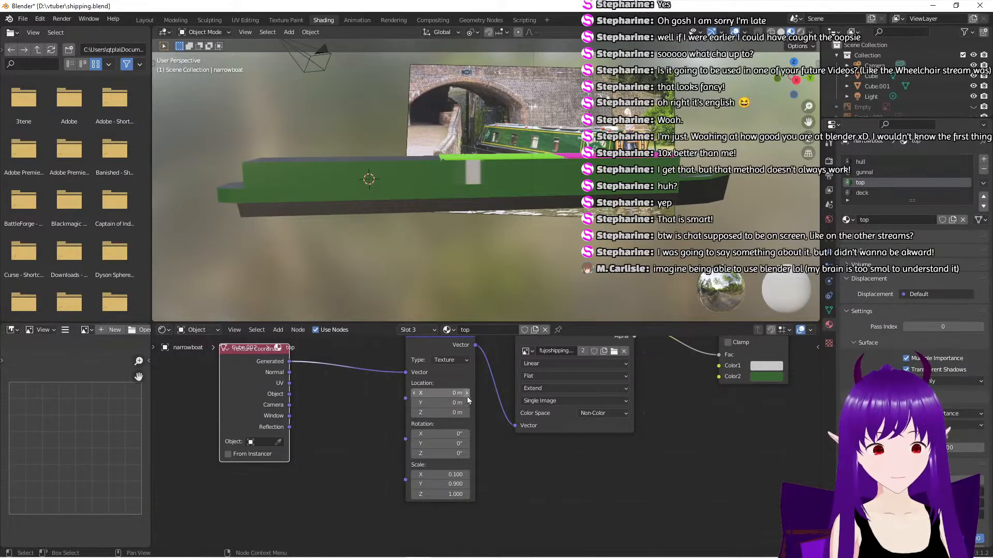
click(466, 395)
click(467, 395)
click(467, 395)
click(467, 395)
click(467, 393)
click(466, 393)
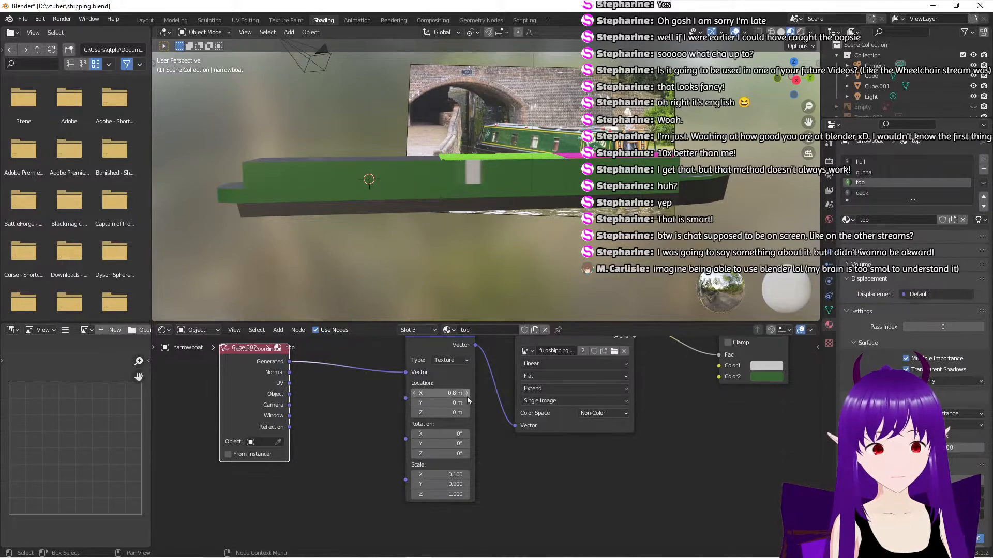
Set the Mapping node's location to -0.1 m on Y and 0.1 m on Z
click(467, 403)
click(468, 403)
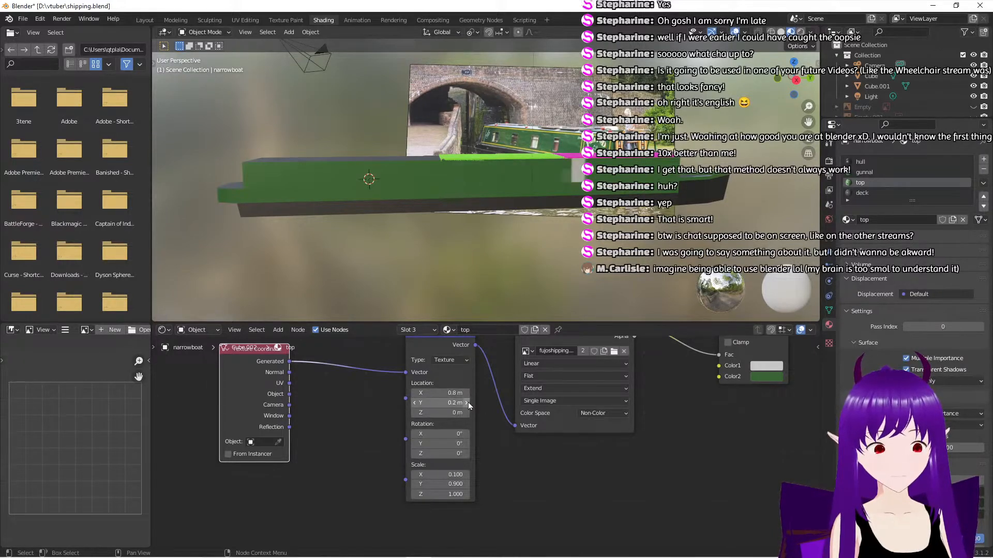
click(416, 406)
click(415, 406)
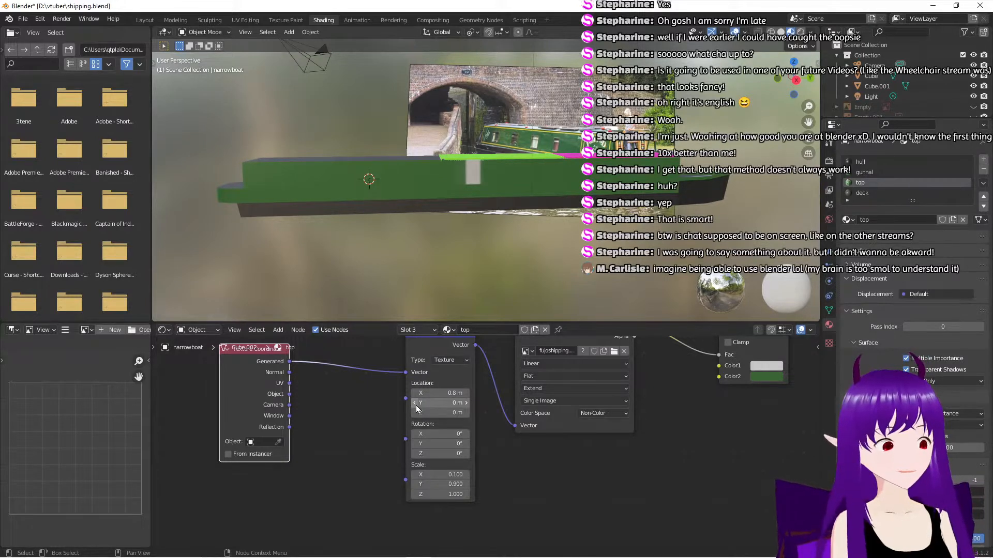
click(415, 405)
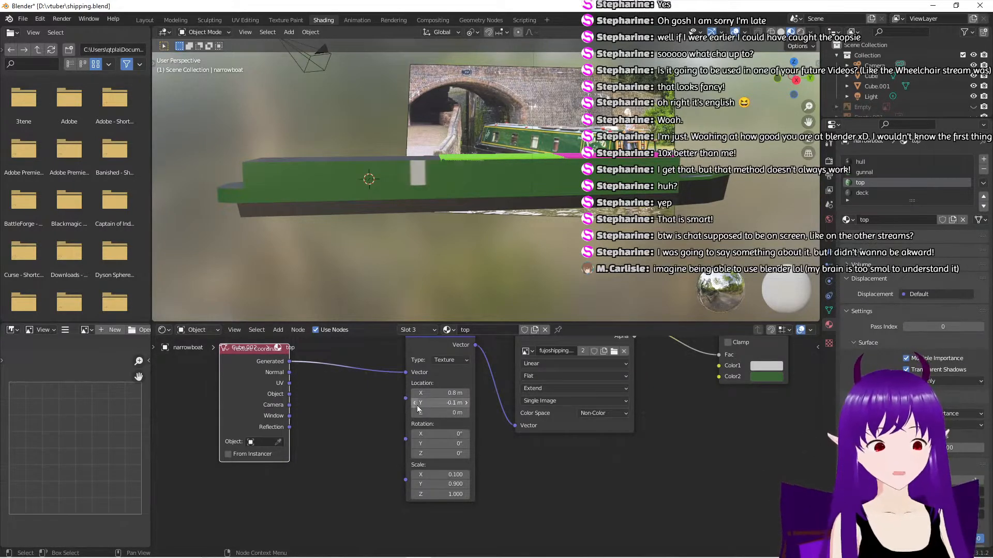
click(468, 413)
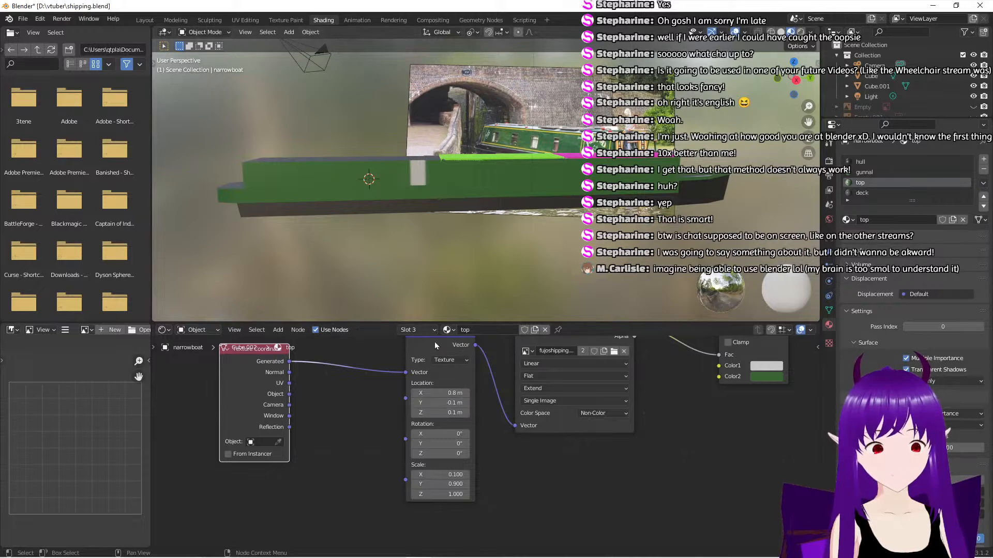
Delete the Mapping node and connect the Texture Coordinate's Generated output directly to the fujoshipping.png texture's Vector input
scroll(406, 248, up, 3)
scroll(406, 244, down, 1)
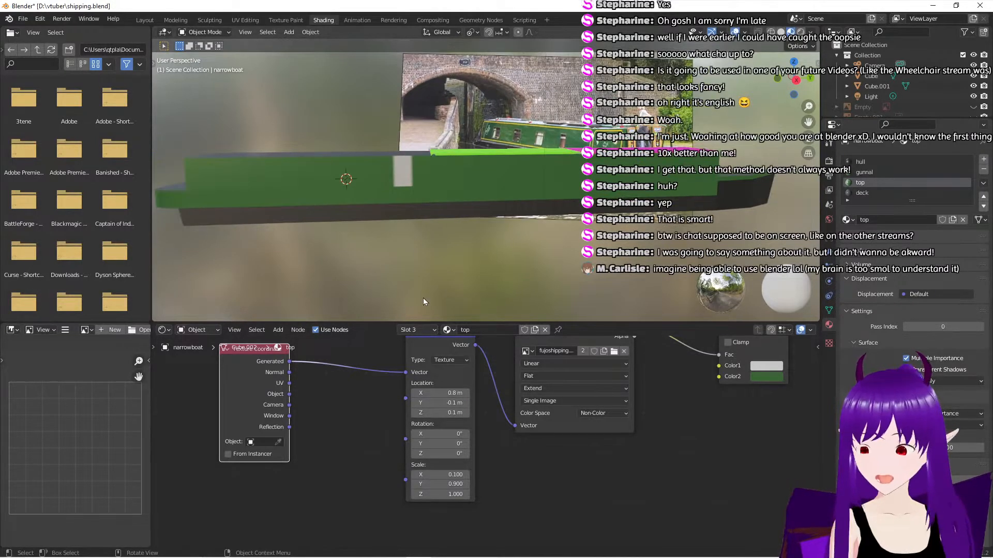
click(449, 374)
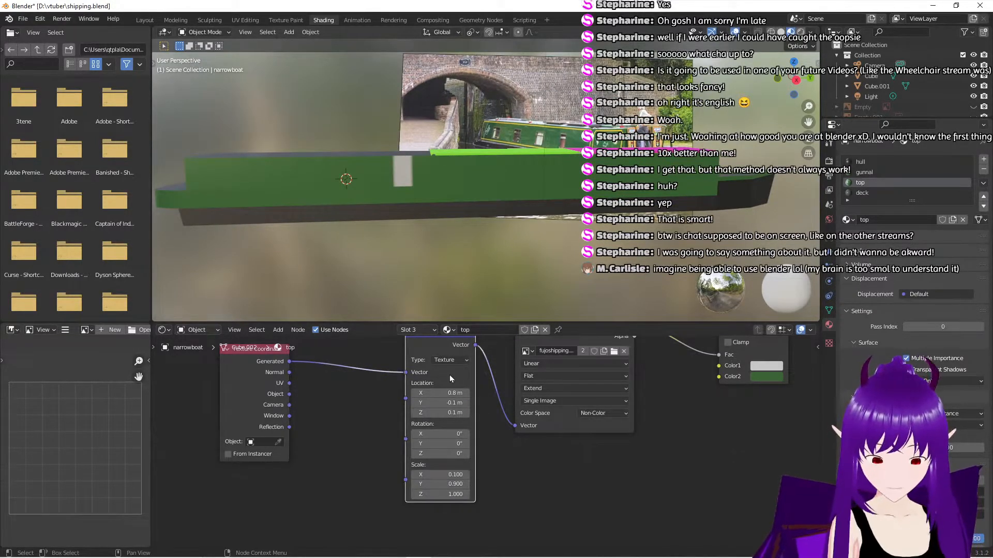
key(x)
drag(252, 348, 514, 427)
drag(357, 426, 376, 411)
middle_drag(463, 374, 396, 420)
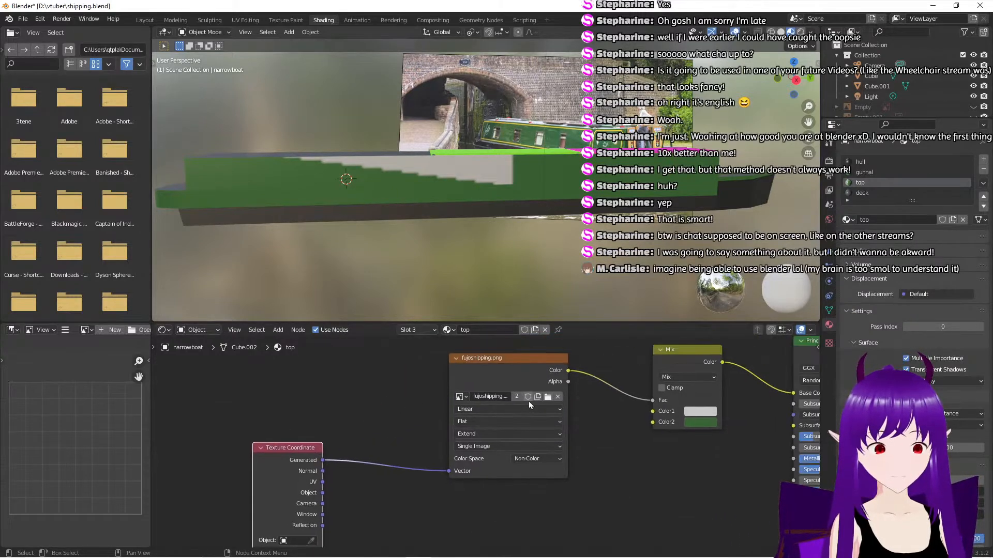
Replace the texture node's image with a new blank 1024 × 1024 px image with alpha and name it livery
click(465, 396)
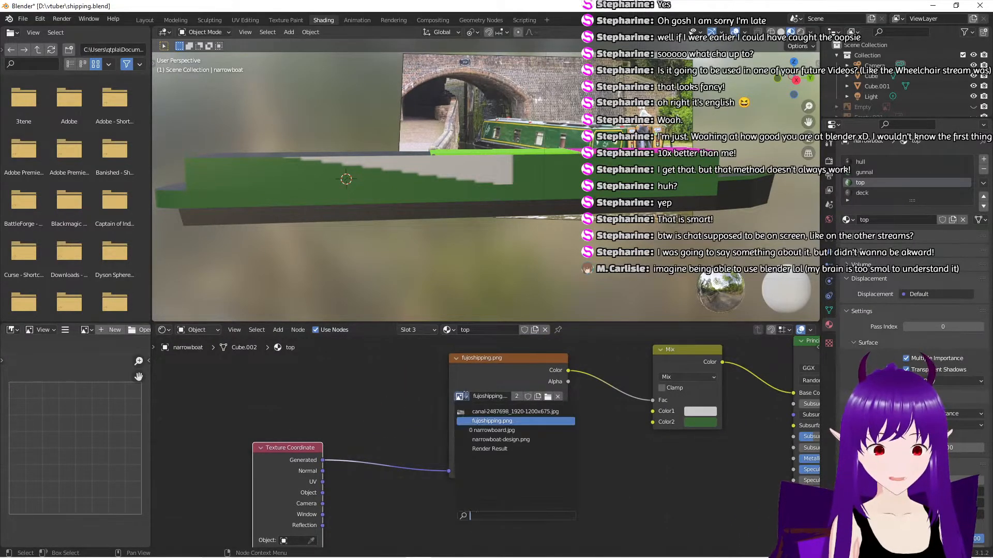
click(465, 396)
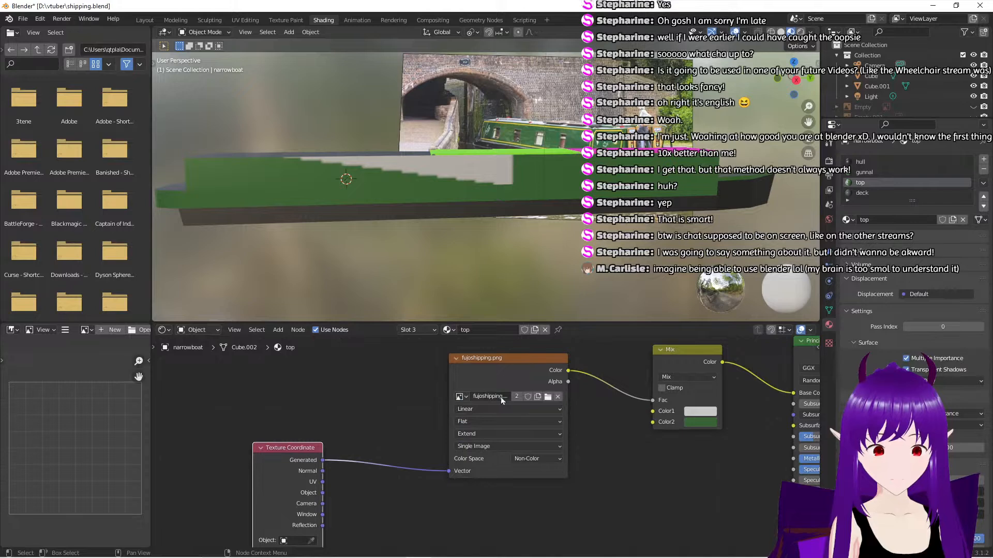
click(538, 396)
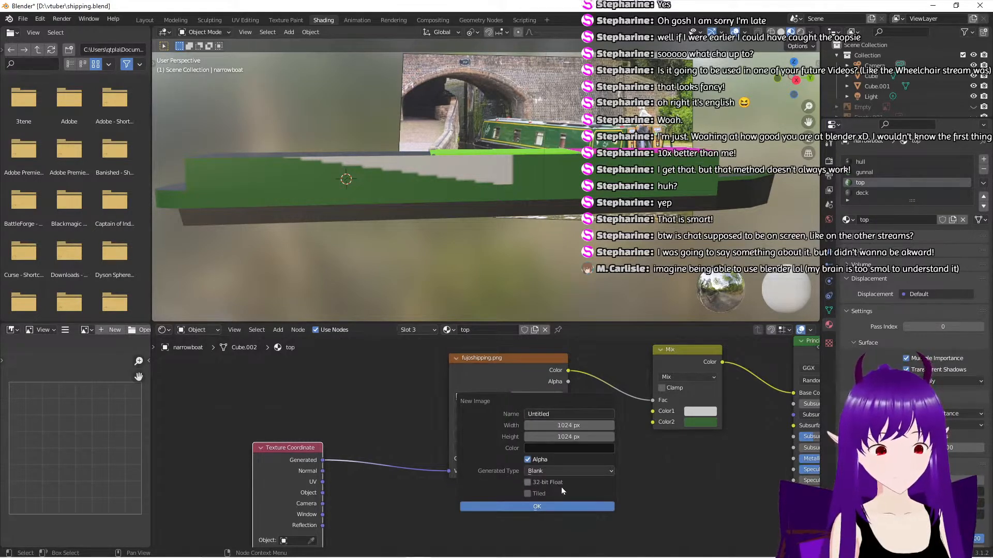
click(541, 510)
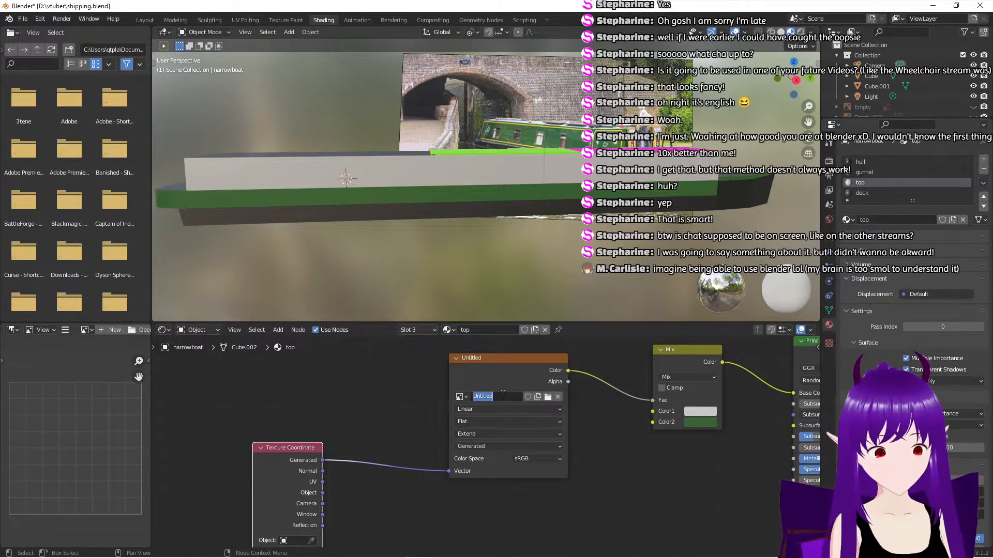
key(BackSpace)
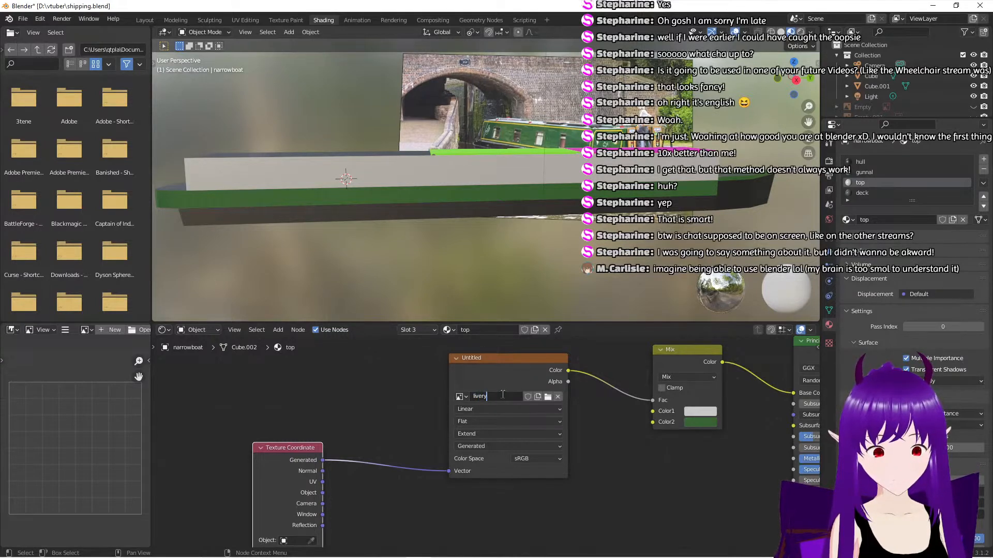
text(livery)
key(Return)
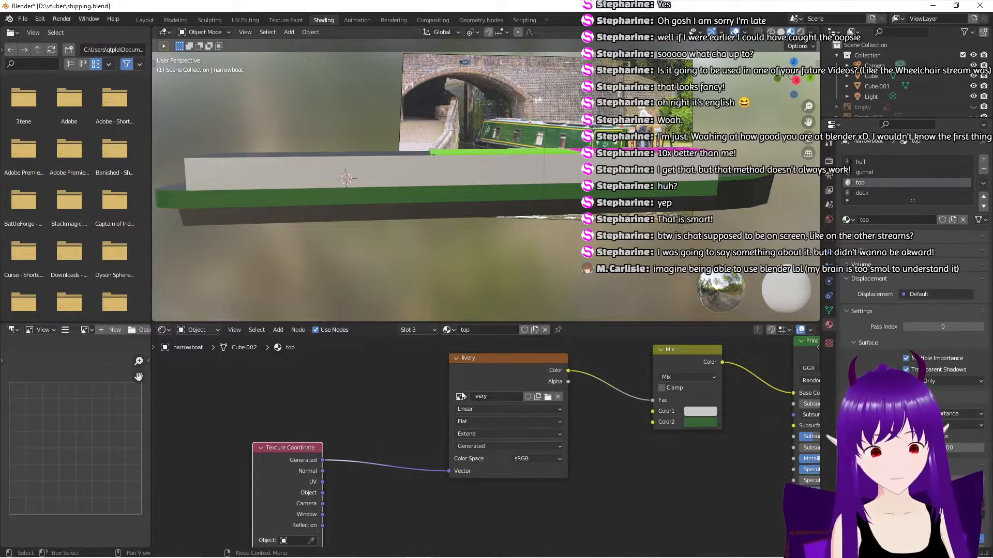
Open the Texture Paint workspace, fit the livery image in its editor and face the side of the boat
click(286, 20)
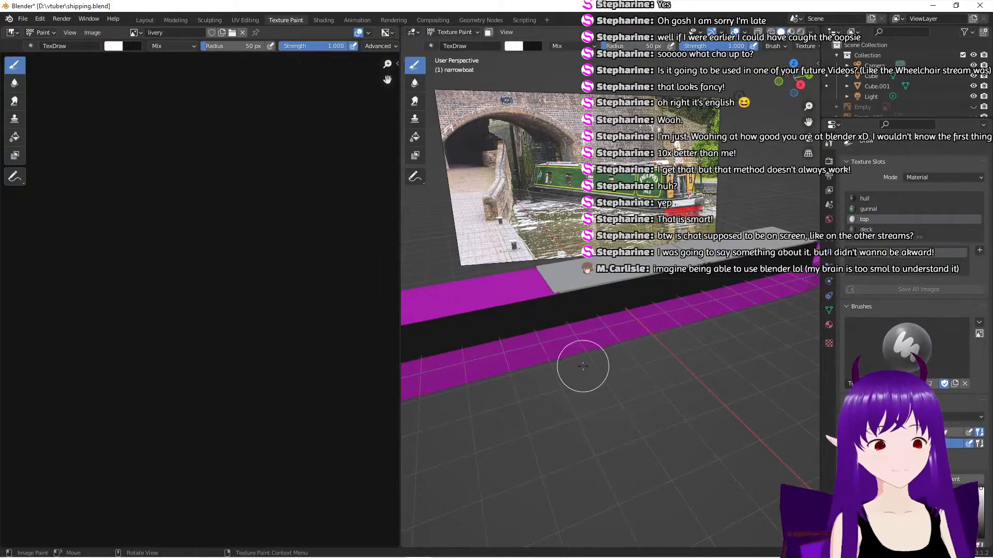
middle_drag(580, 366, 555, 342)
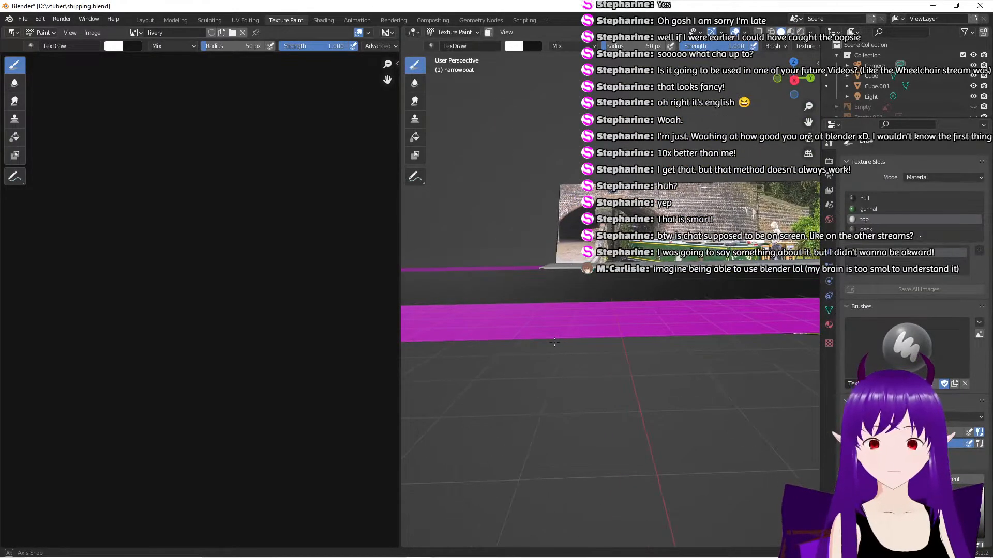
key(Home)
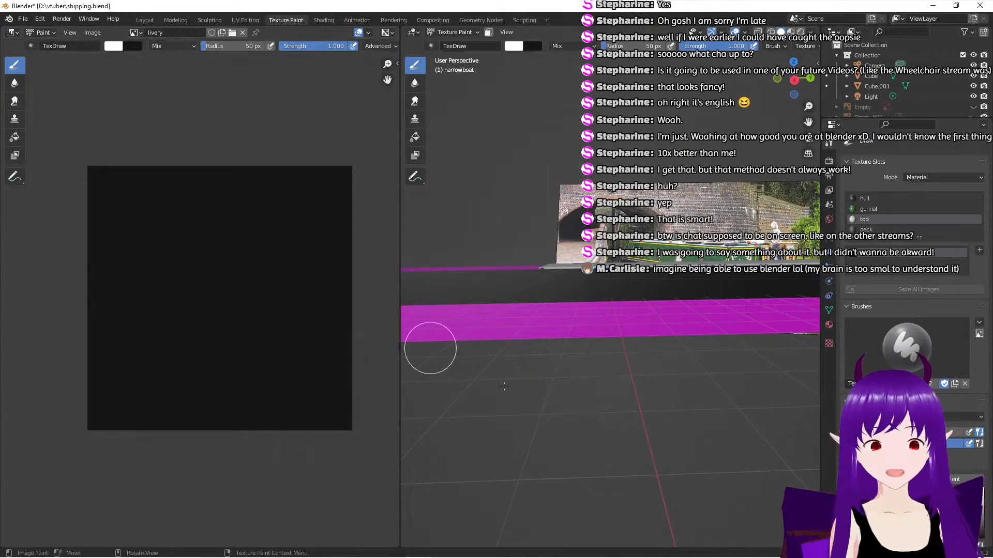
mouse_move(514, 412)
middle_down()
mouse_move(709, 390)
mouse_move(672, 391)
middle_up()
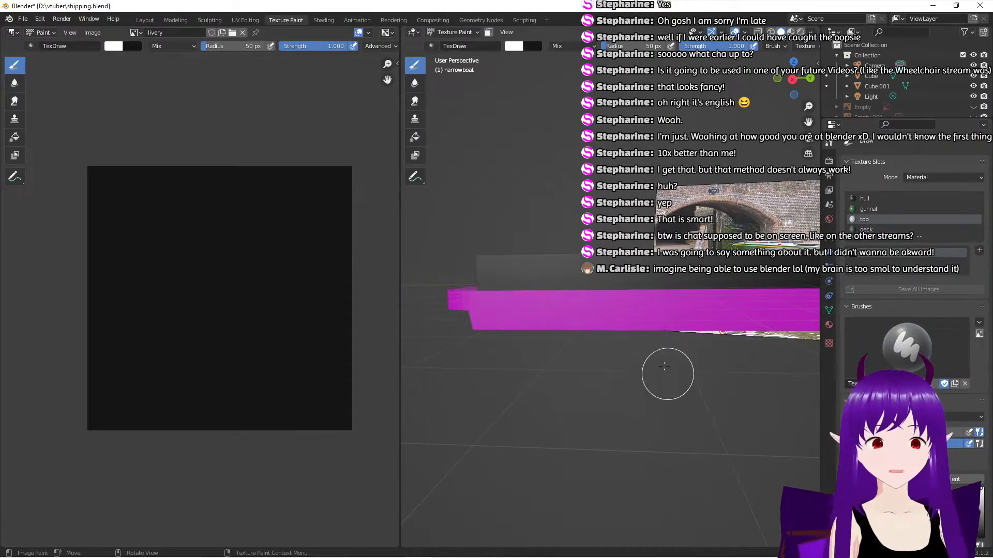
click(334, 21)
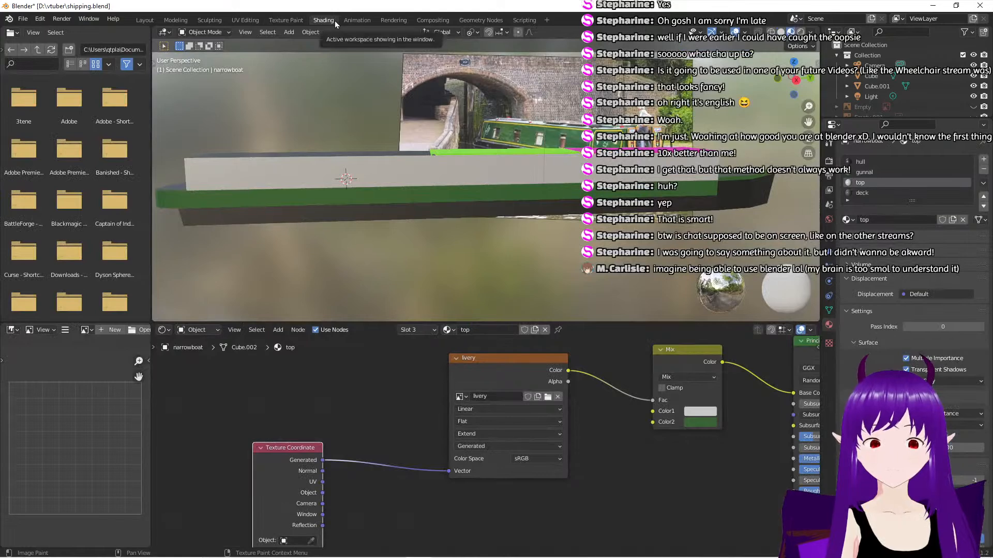
middle_drag(597, 430, 559, 434)
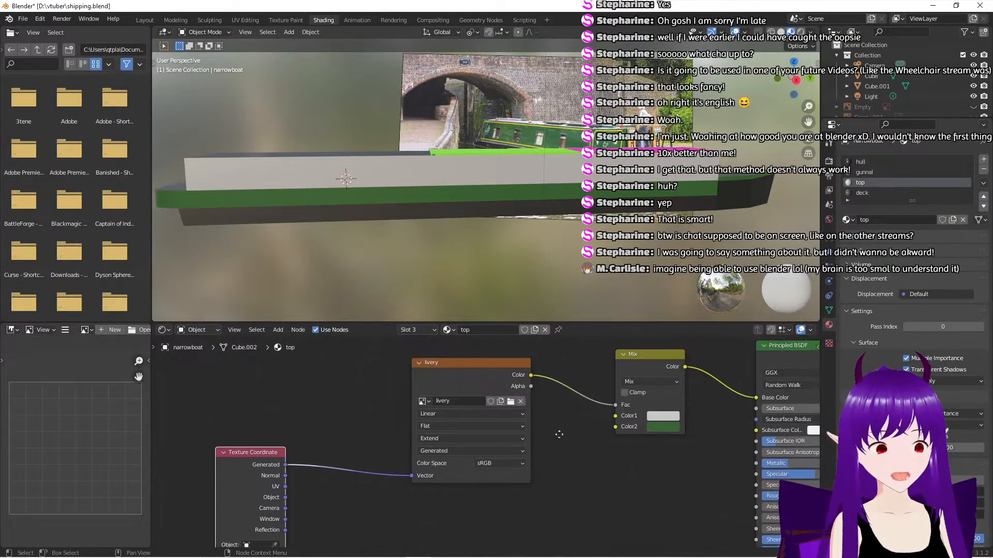
click(150, 23)
click(178, 20)
click(220, 21)
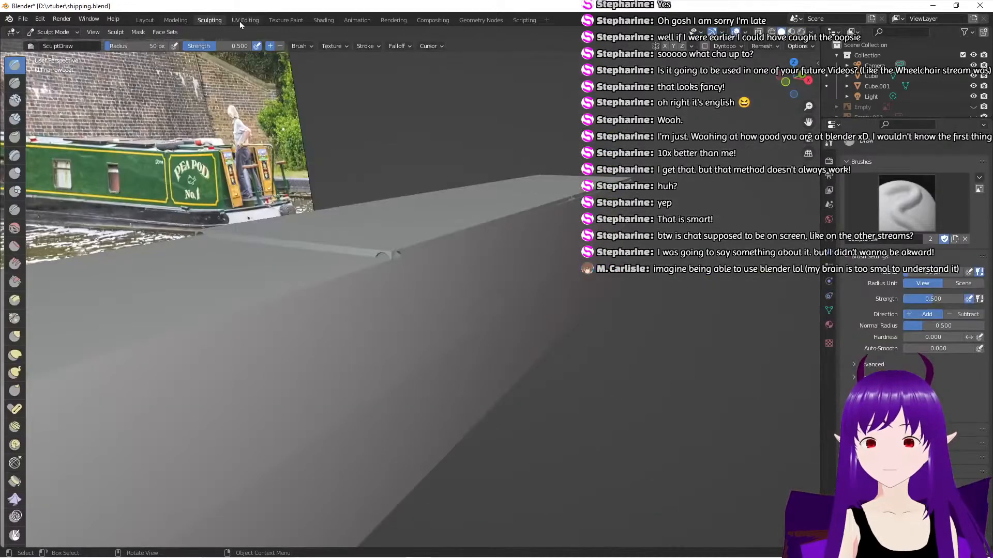
click(242, 21)
click(276, 21)
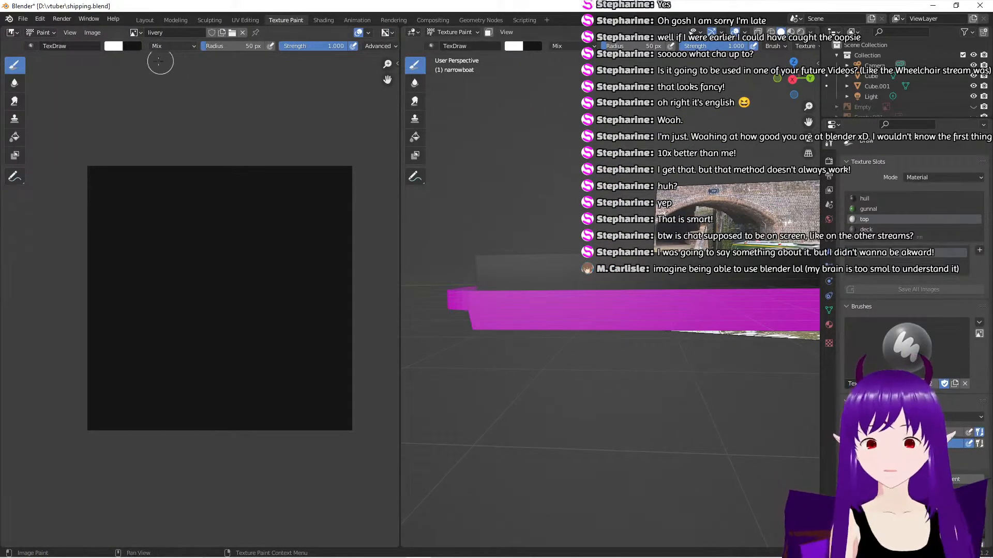
Try painting a short vertical white stroke with a 5 px brush at the end of the cabin side, and undo it
drag(208, 49, 196, 48)
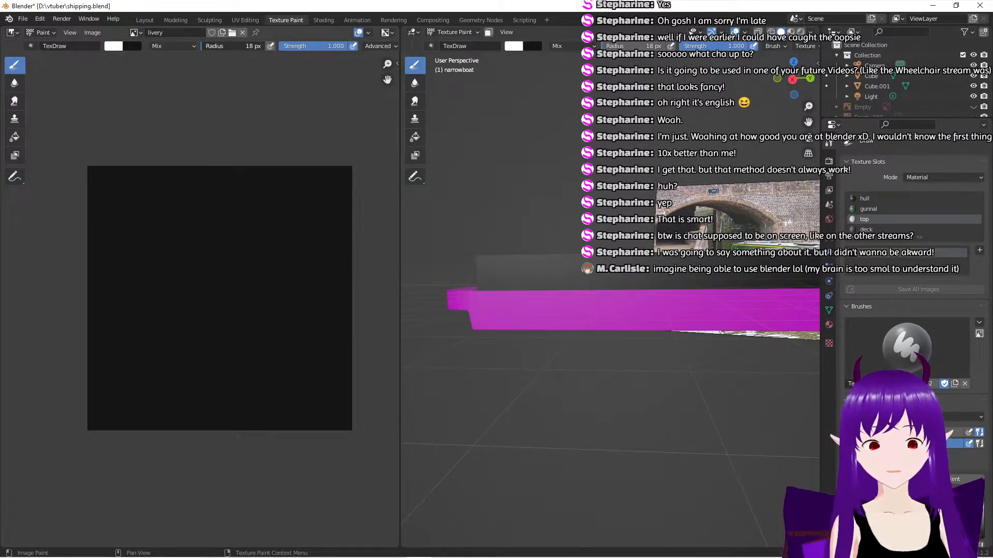
click(226, 46)
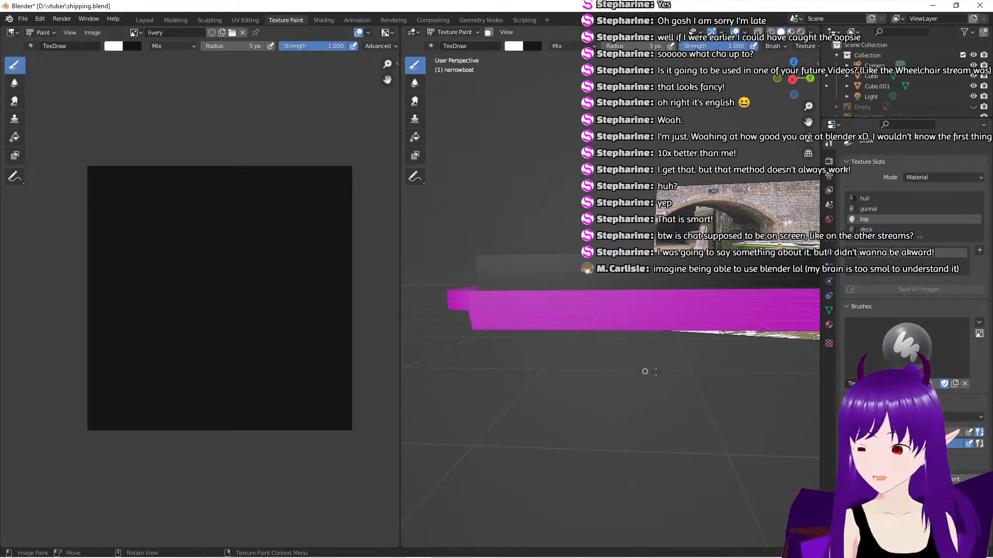
middle_drag(711, 370, 658, 370)
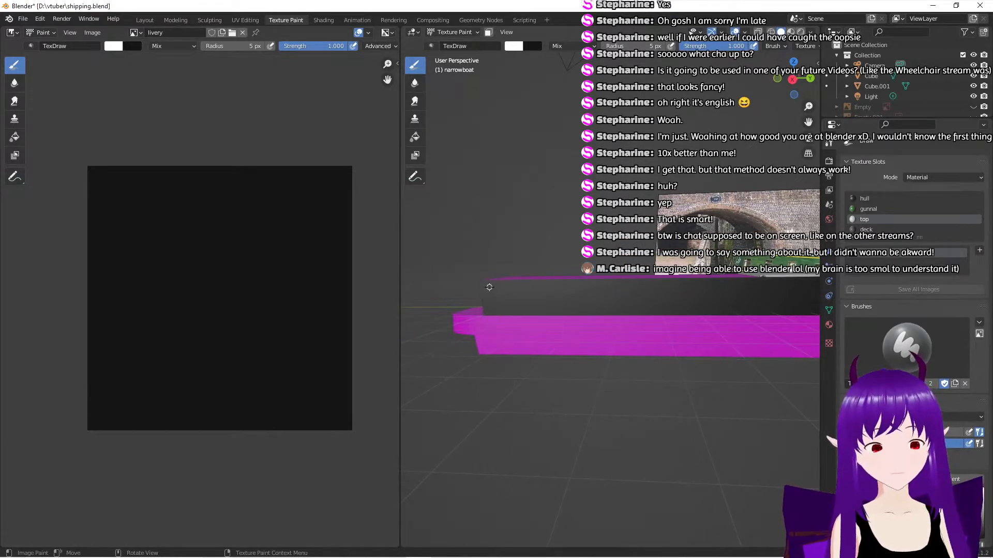
drag(490, 307, 541, 304)
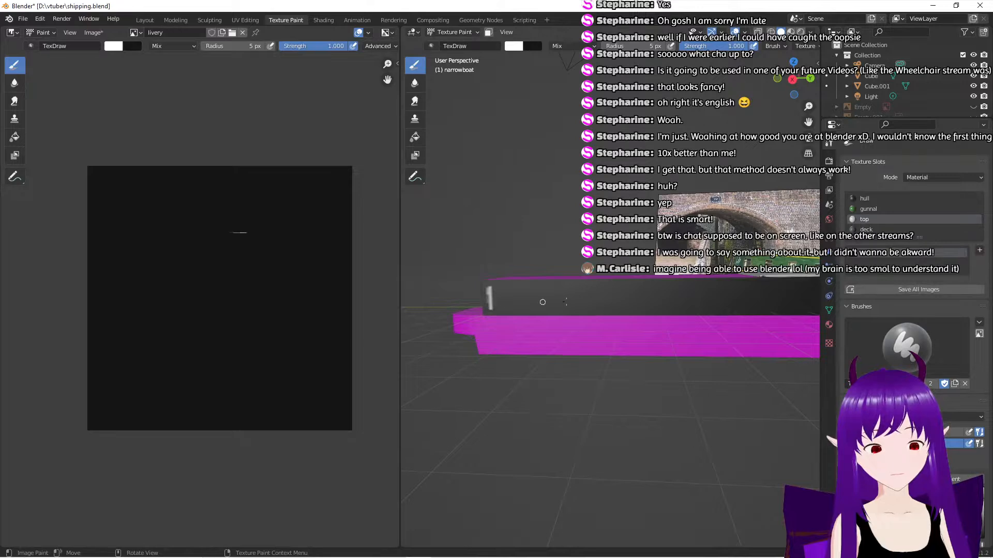
mouse_move(541, 304)
middle_down()
mouse_move(530, 333)
mouse_move(514, 327)
mouse_move(578, 312)
middle_up()
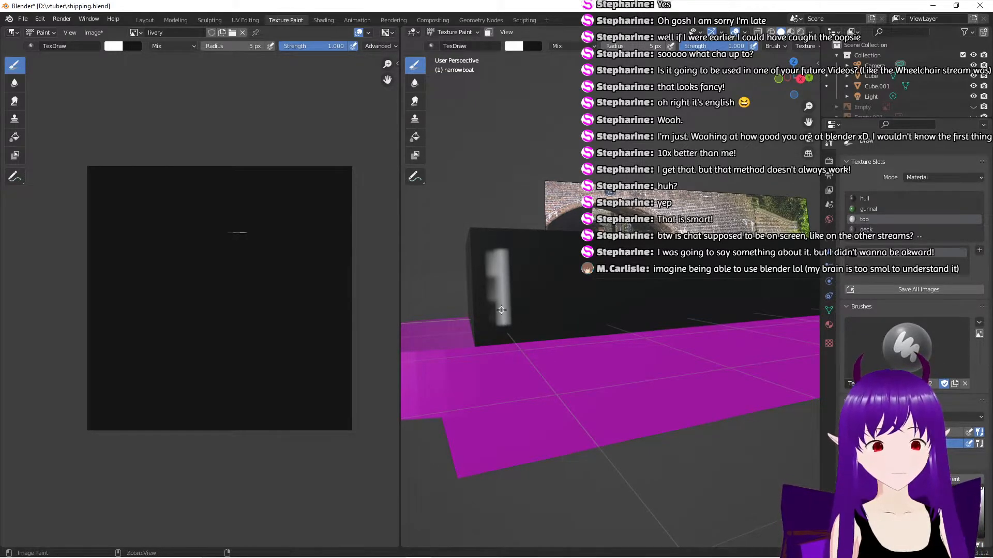
key(ctrl+z)
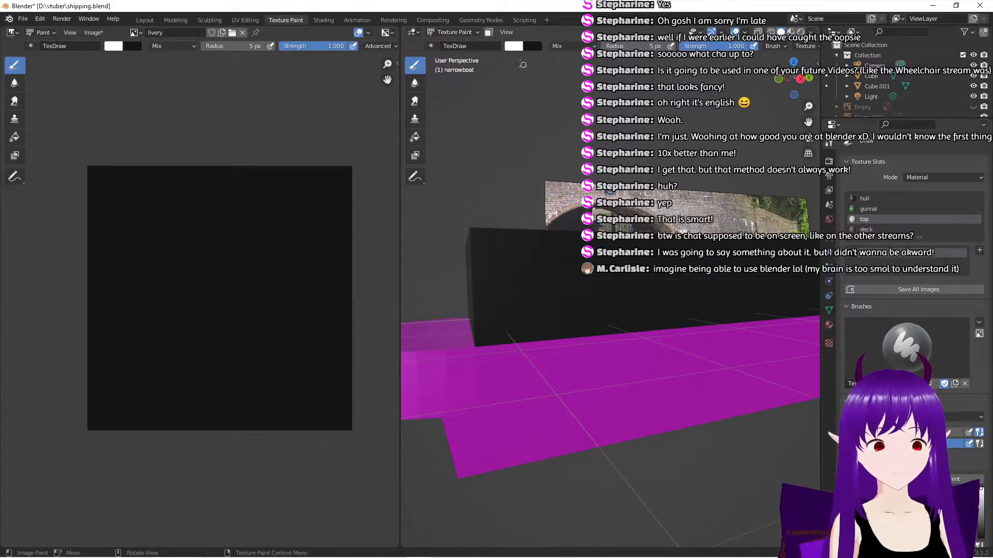
Set the brush radius to 6 px and paint a white vertical bar over nearly the cabin side's full height near its end
click(656, 46)
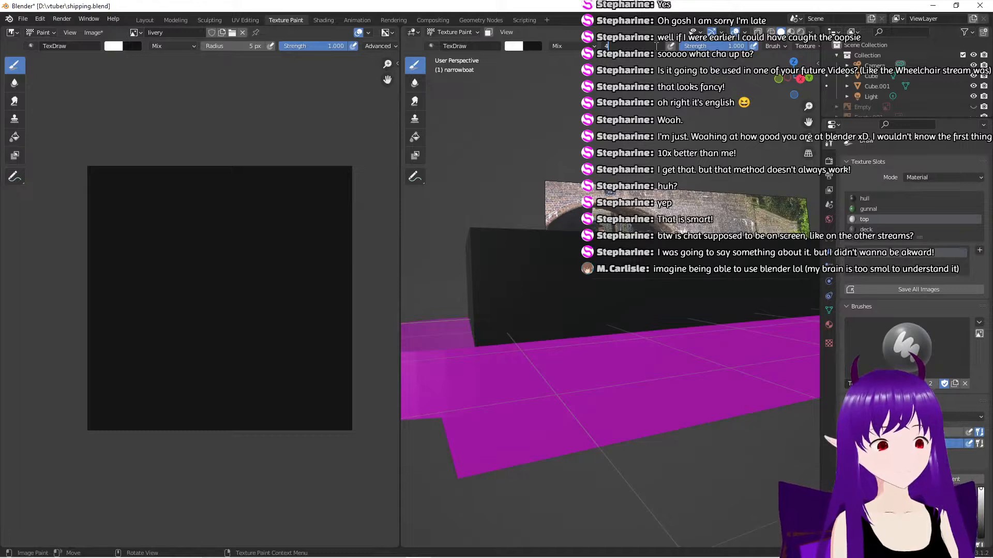
key(Return)
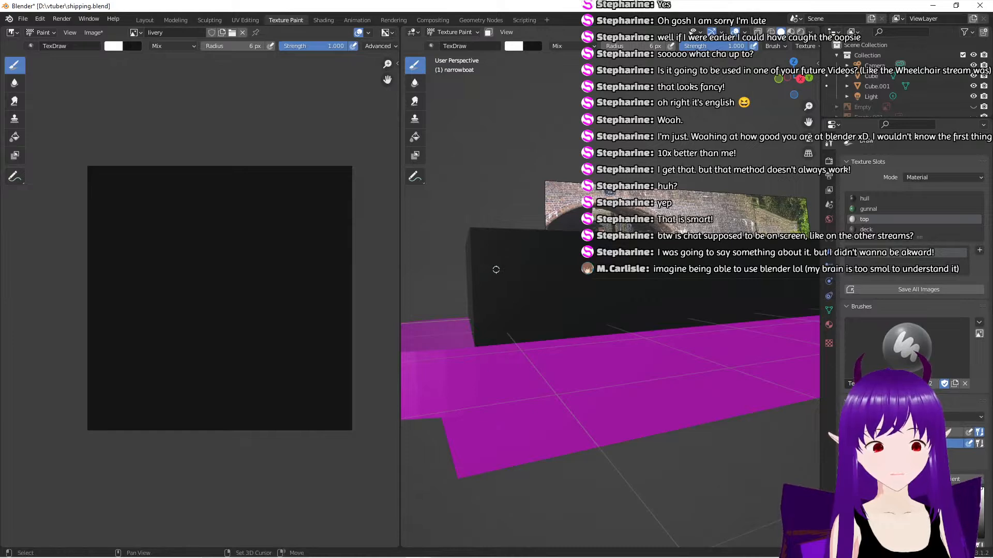
drag(493, 251, 494, 324)
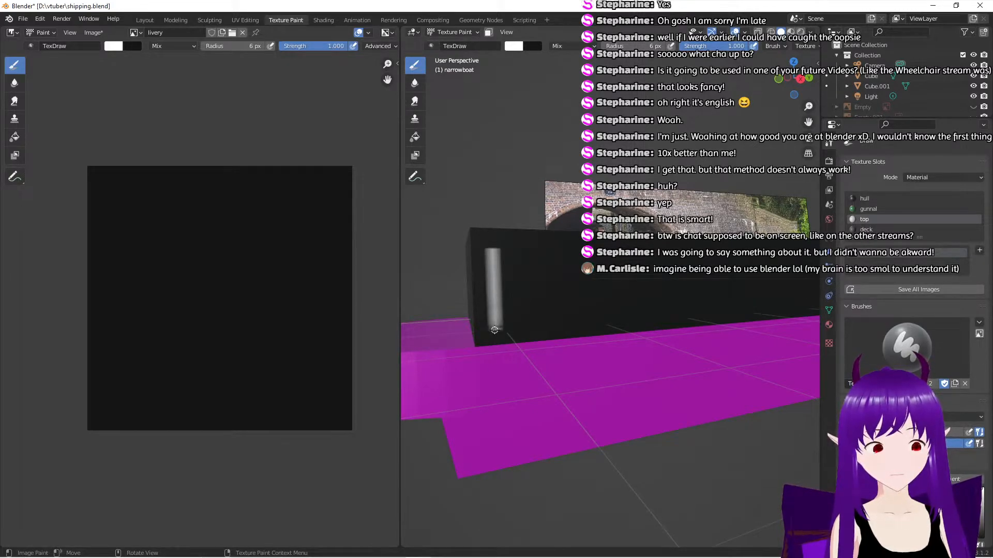
drag(494, 332, 496, 309)
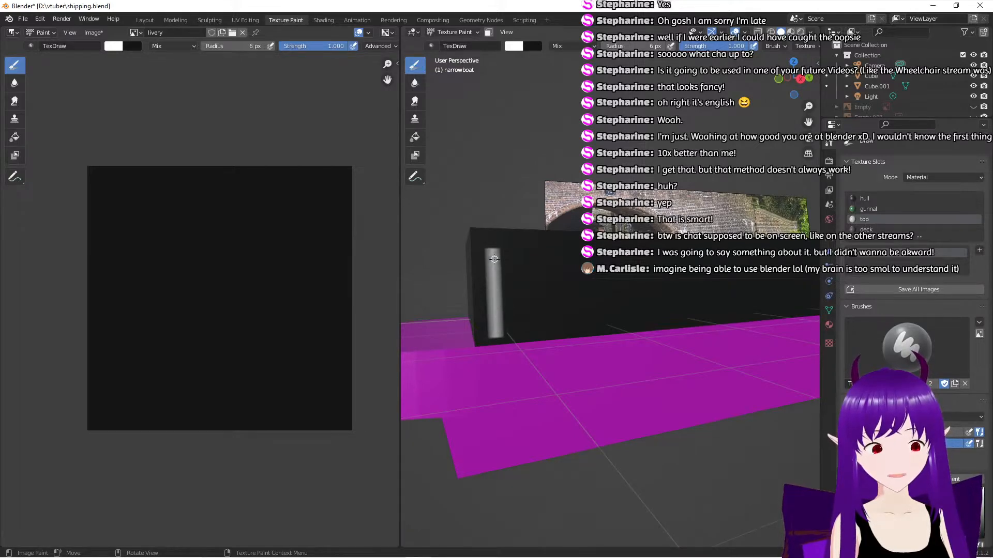
drag(493, 246, 493, 240)
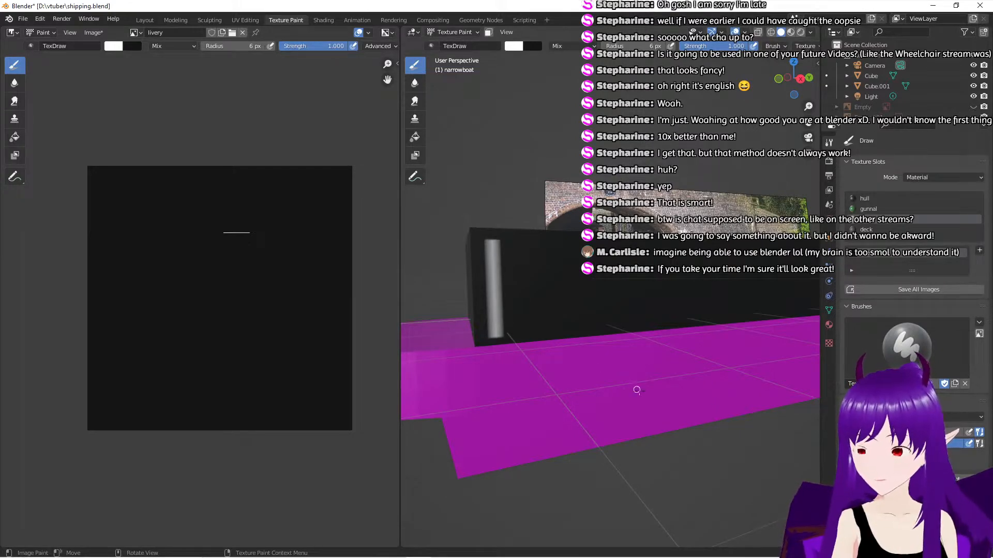
Switch to the right orthographic view and close in on the white vertical bar at the end of the cabin side
mouse_move(636, 390)
middle_down()
mouse_move(667, 409)
mouse_move(688, 393)
mouse_move(609, 401)
mouse_move(616, 386)
middle_up()
middle_drag(693, 380, 716, 359)
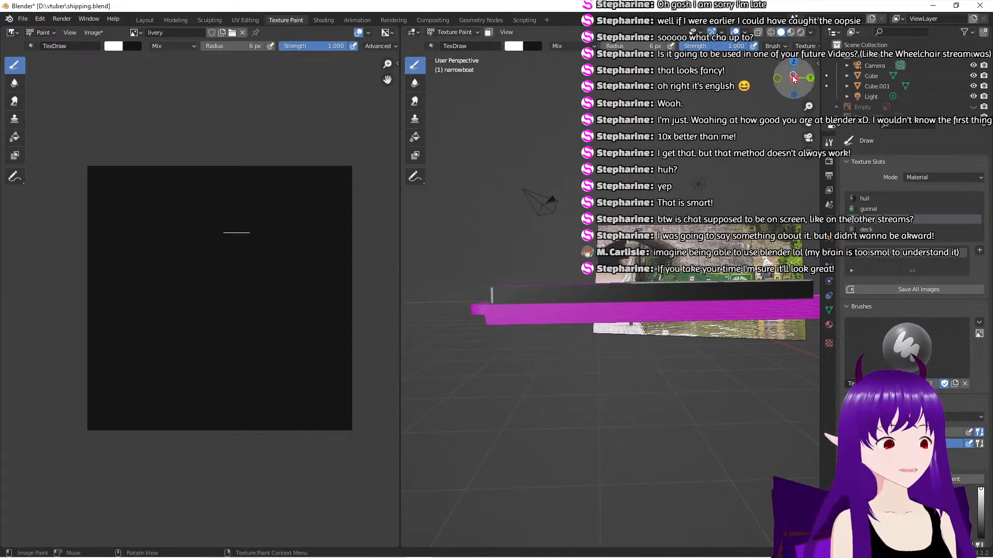
click(794, 77)
scroll(640, 282, up, 1)
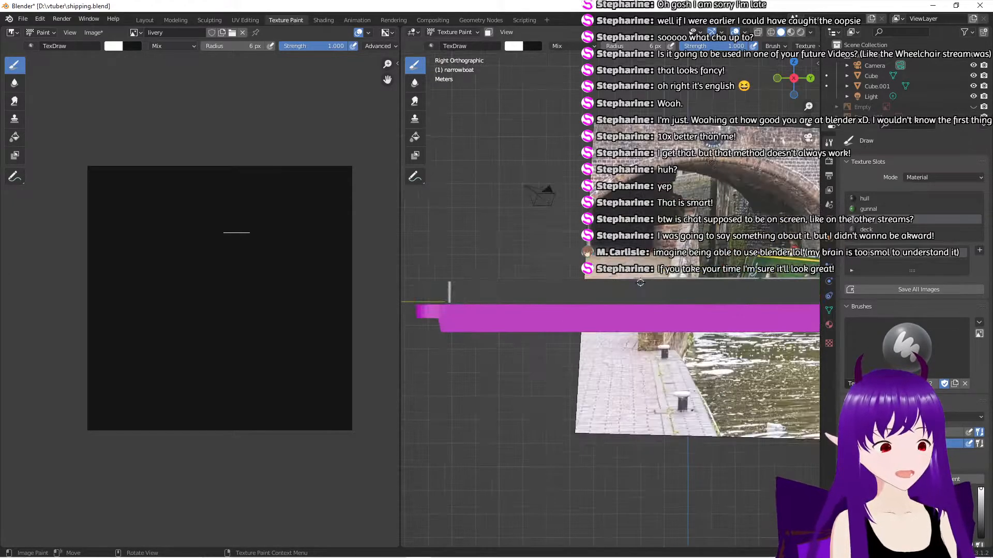
scroll(640, 282, up, 1)
scroll(483, 287, up, 1)
scroll(611, 311, up, 1)
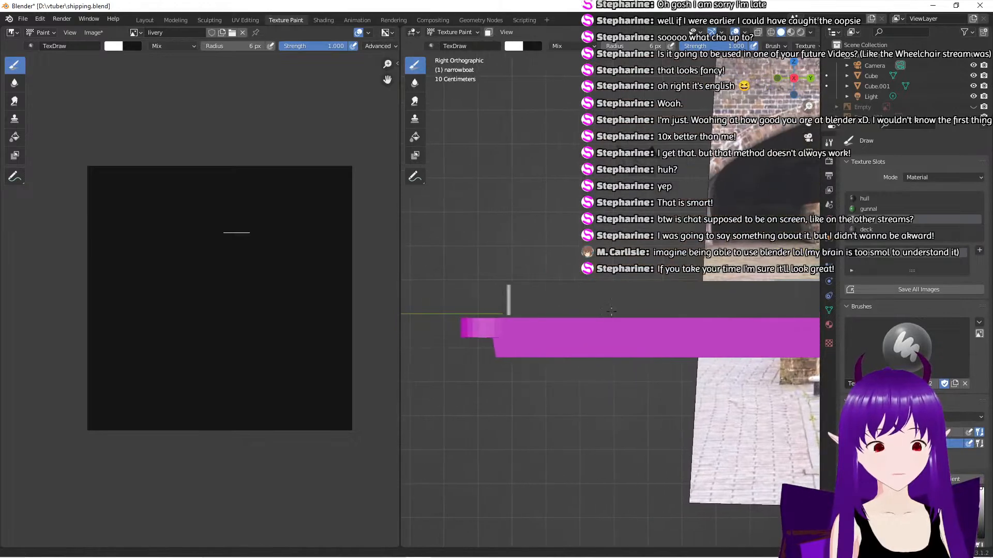
scroll(596, 312, up, 1)
scroll(481, 310, up, 2)
scroll(481, 328, up, 2)
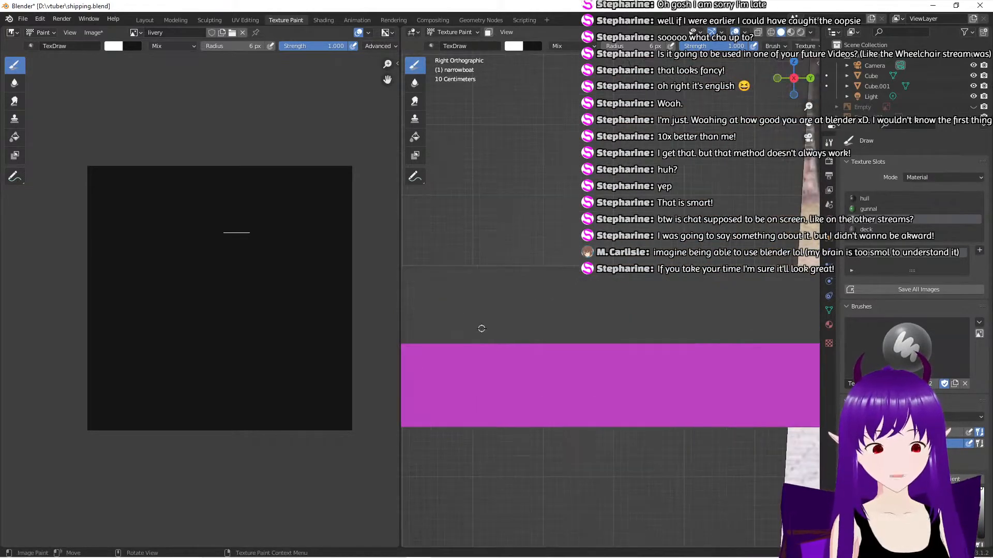
ctrl+scroll(479, 325, up, 2)
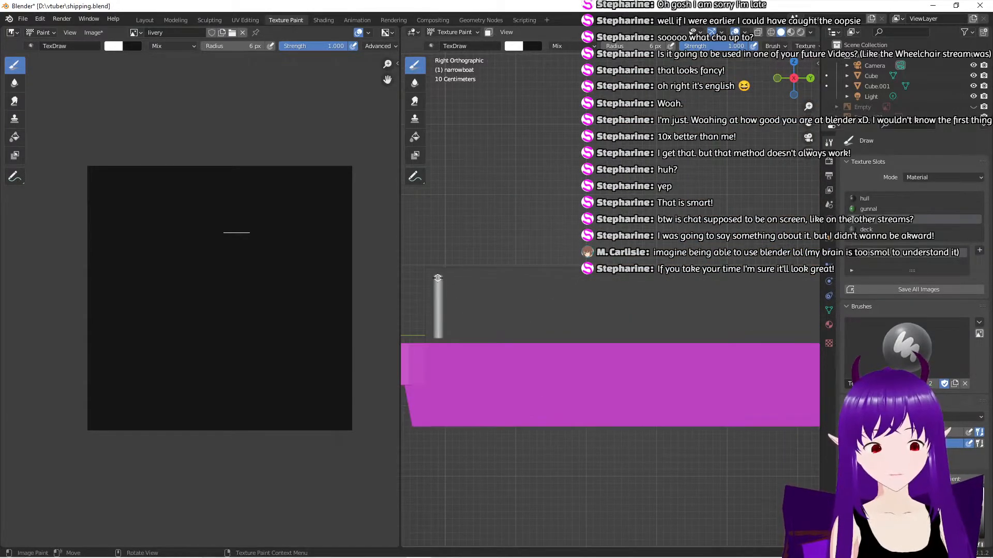
Try painting a short horizontal white stroke from the top of the vertical bar along the cabin side, and undo it
drag(437, 278, 452, 280)
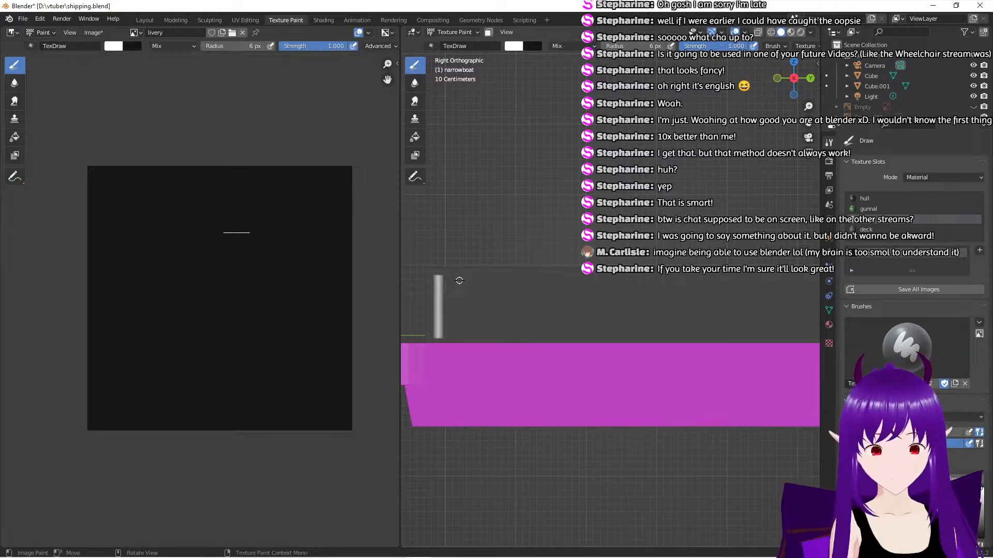
scroll(450, 280, up, 1)
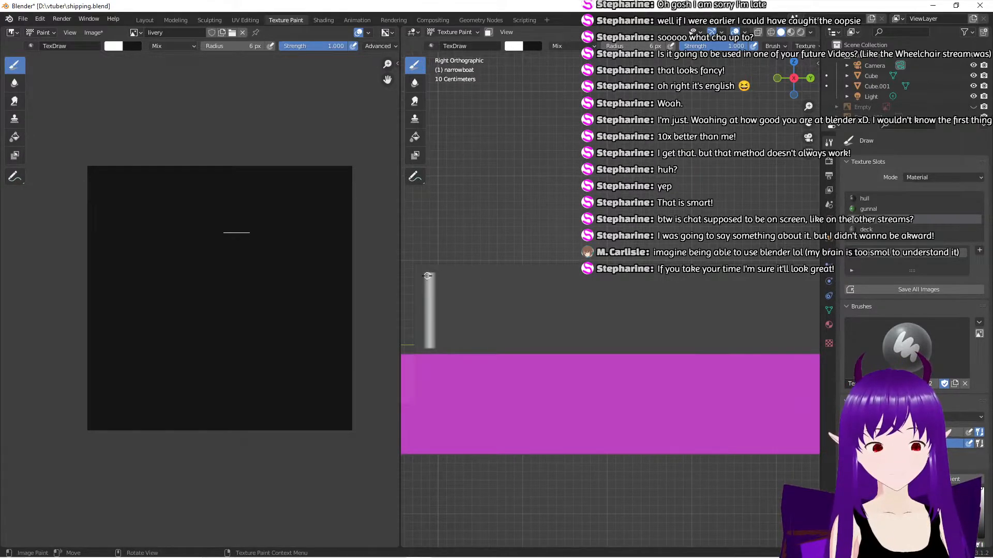
drag(429, 275, 478, 277)
key(ctrl+z)
Widen the 3D viewport by narrowing the image editor, with the white bar's end of the cabin in view
scroll(467, 283, up, 2)
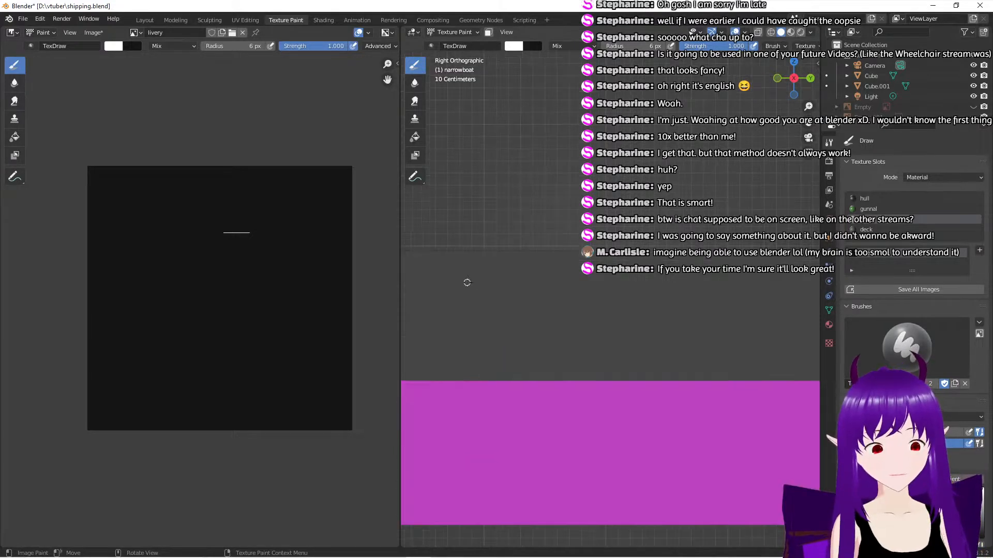
shift+middle_drag(482, 291, 553, 295)
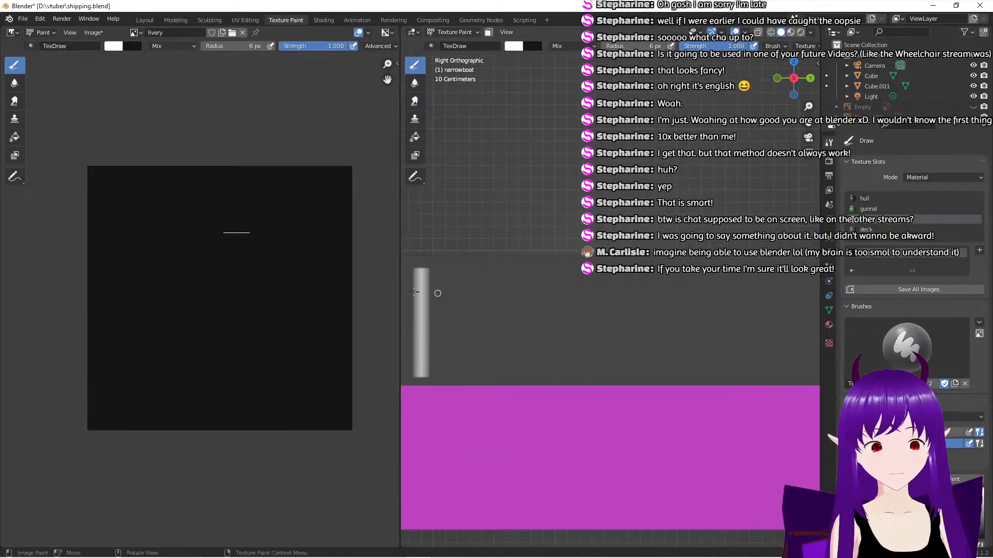
drag(398, 295, 261, 294)
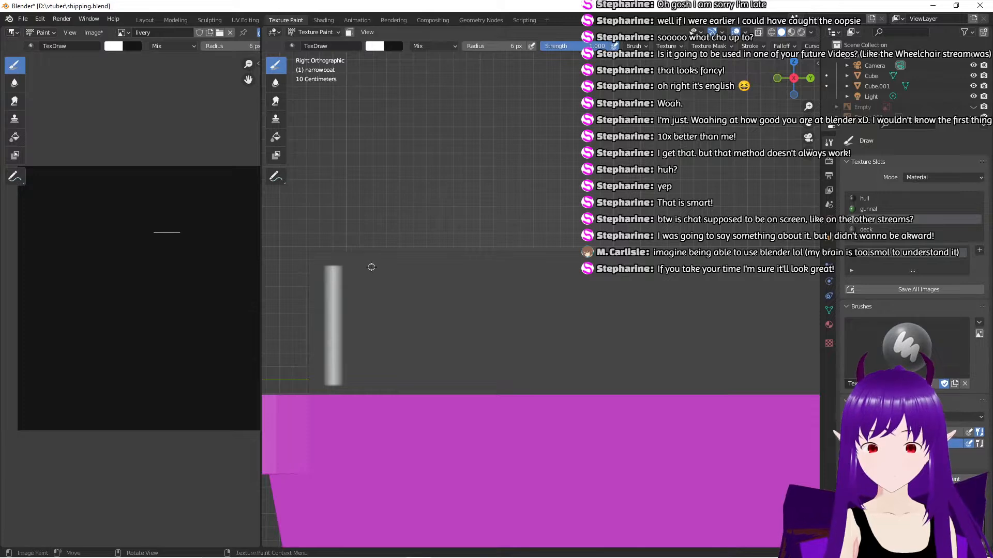
Paint a white horizontal stripe from the top of the vertical bar along the cabin side's upper edge, thickening it with overlapping strokes
drag(331, 269, 499, 270)
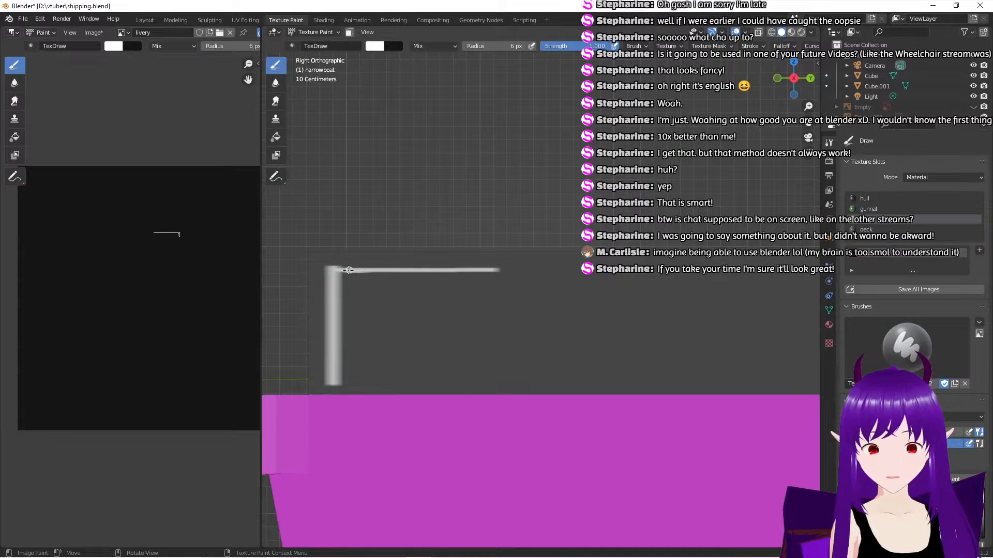
drag(335, 270, 517, 270)
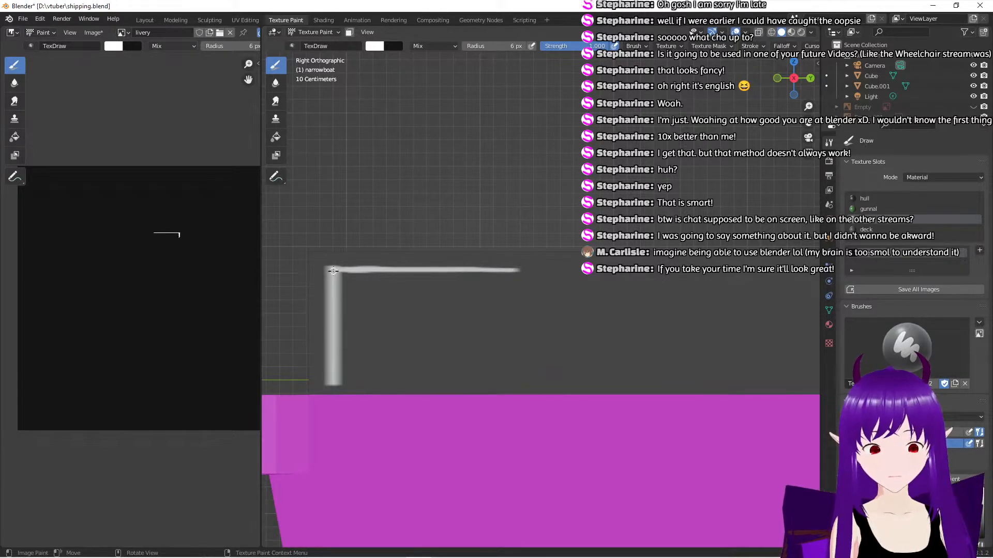
mouse_move(334, 270)
mouse_down()
mouse_move(595, 269)
mouse_move(433, 271)
mouse_up()
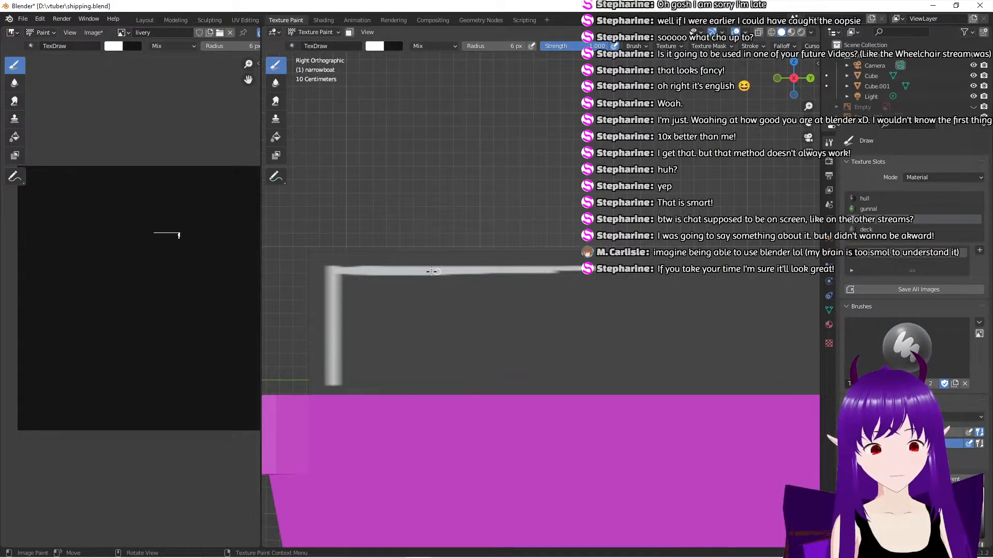
mouse_move(339, 268)
mouse_down()
mouse_move(654, 274)
mouse_move(558, 273)
mouse_up()
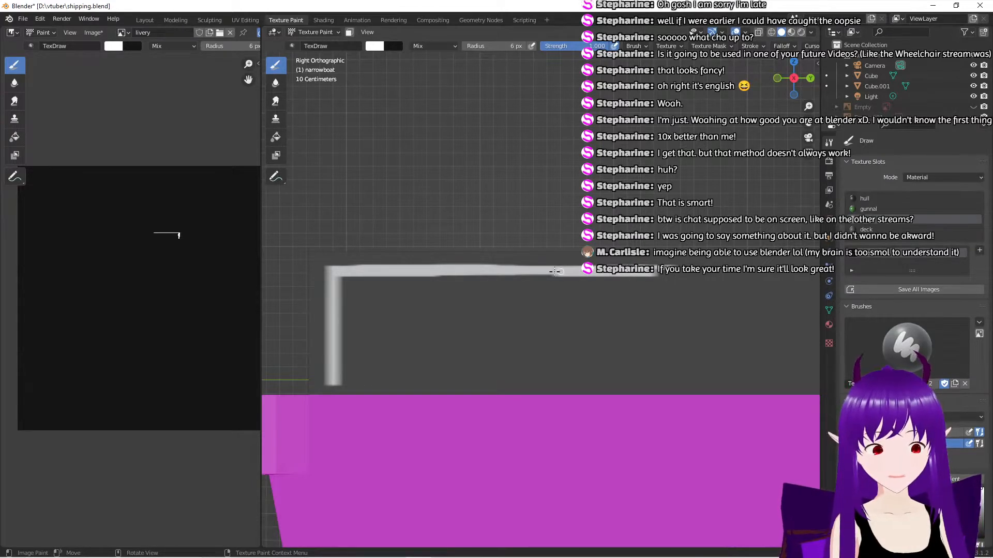
drag(627, 274, 690, 272)
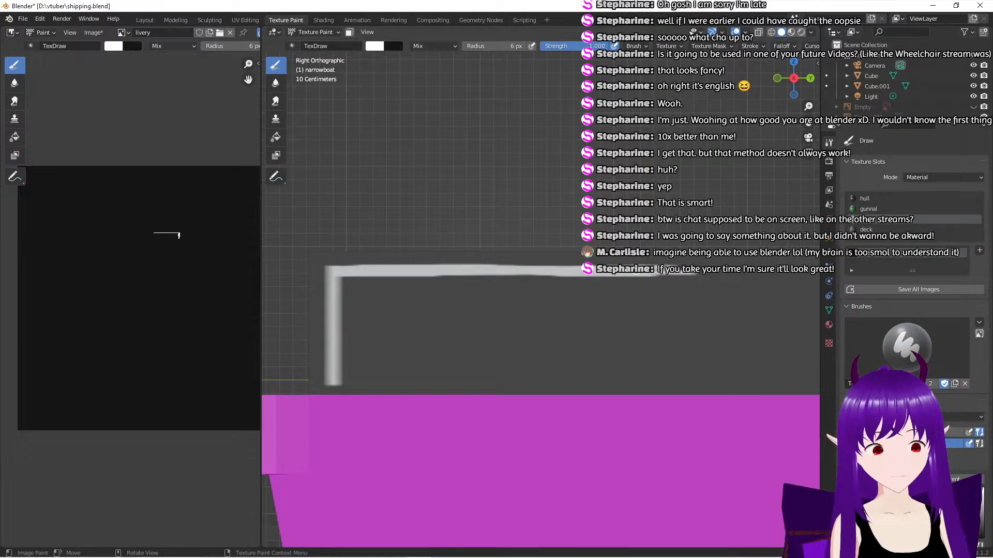
Check the boat from behind, try lengthening the white stripe in the right side view, and undo the uneven strokes
scroll(636, 292, down, 2)
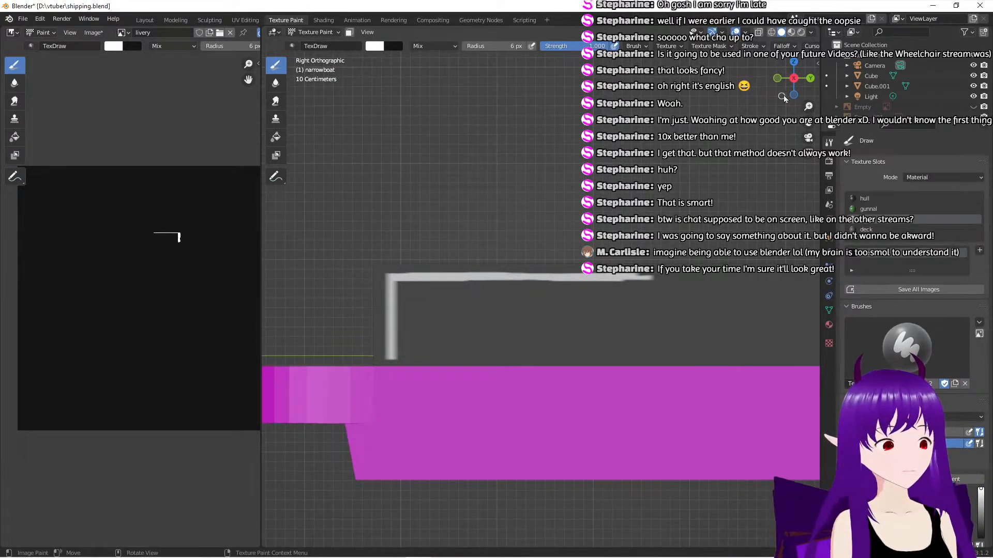
click(810, 78)
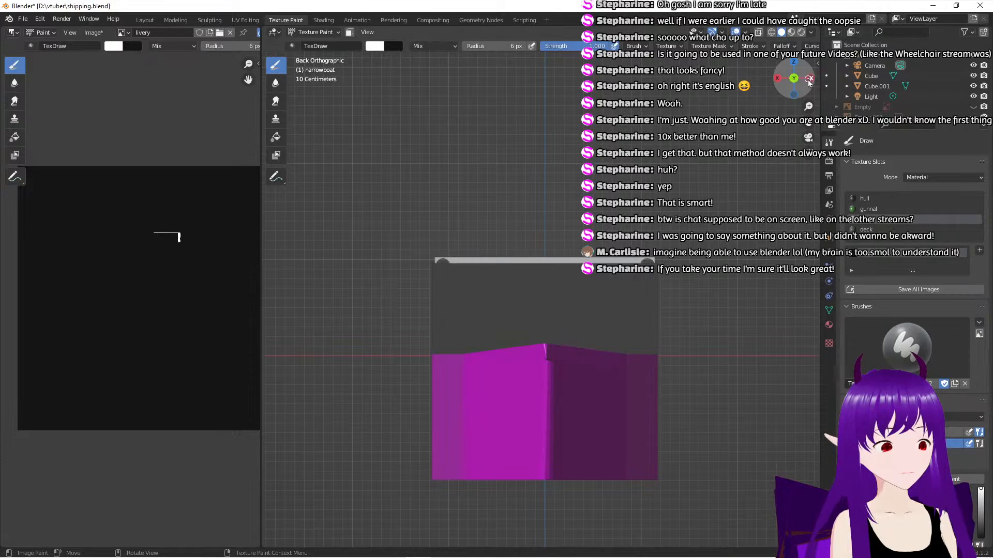
click(777, 79)
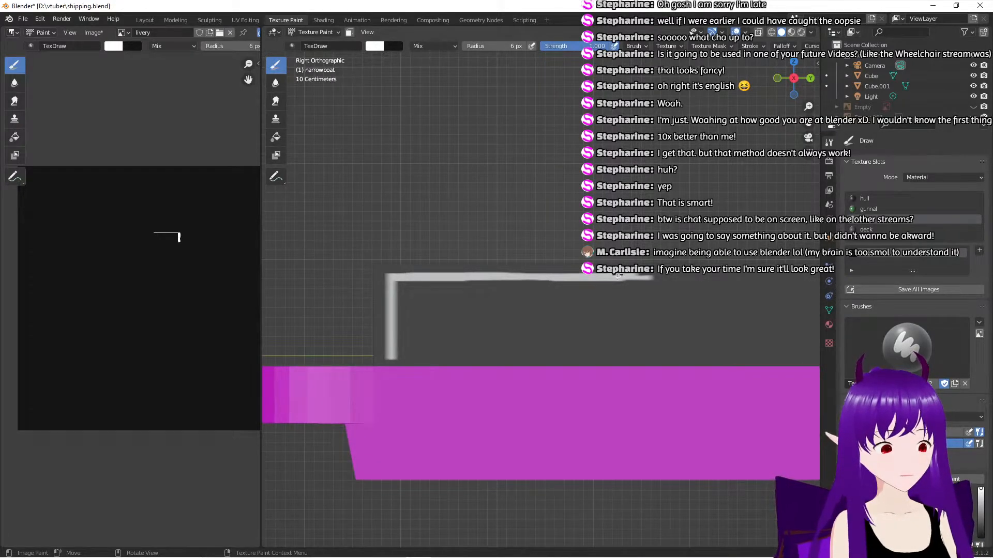
drag(632, 277, 700, 274)
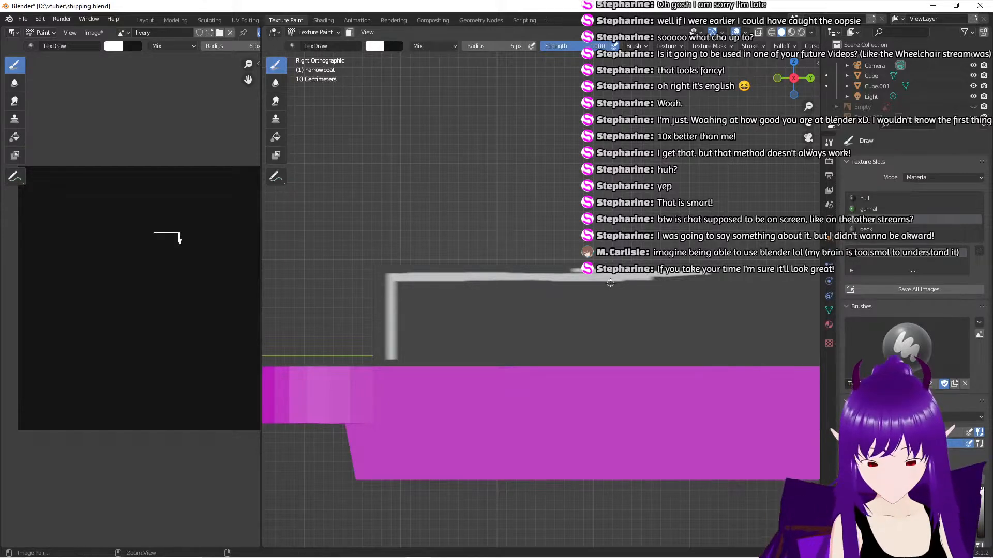
key(ctrl+z)
drag(548, 280, 648, 280)
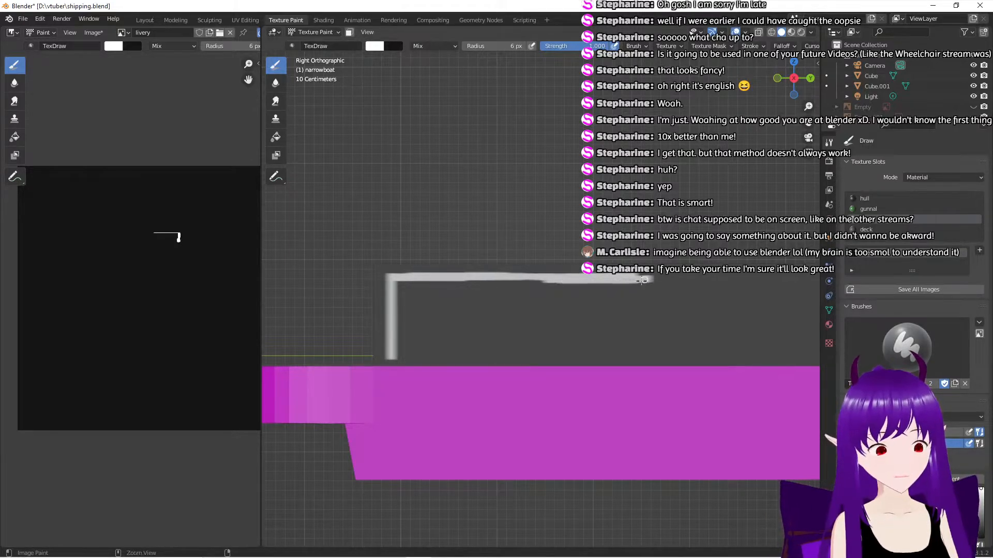
key(ctrl+z)
Extend the white stripe along the cabin side's upper edge with overlapping strokes, undoing the ones that stray from its line
drag(558, 278, 701, 275)
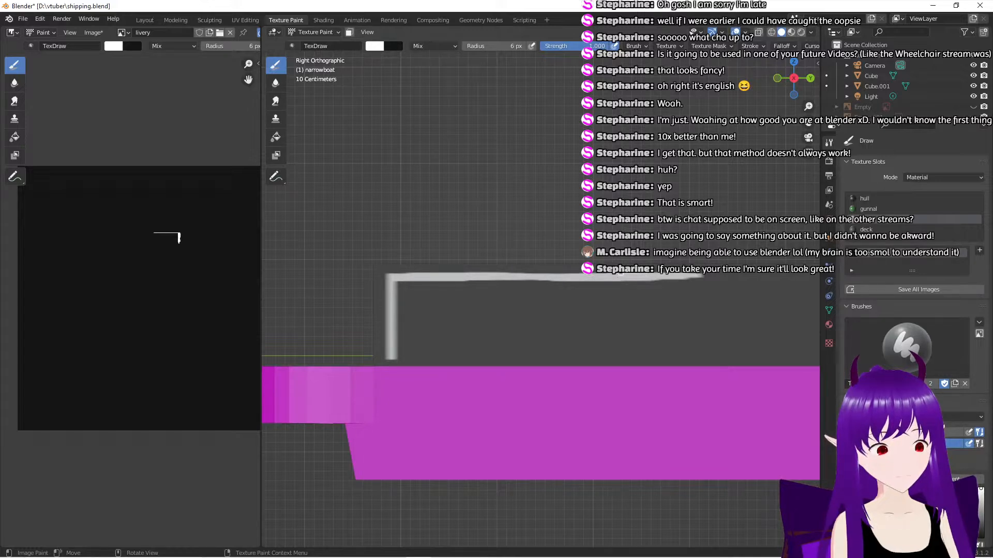
drag(595, 273, 498, 273)
shift+middle_drag(596, 280, 494, 269)
drag(480, 277, 581, 279)
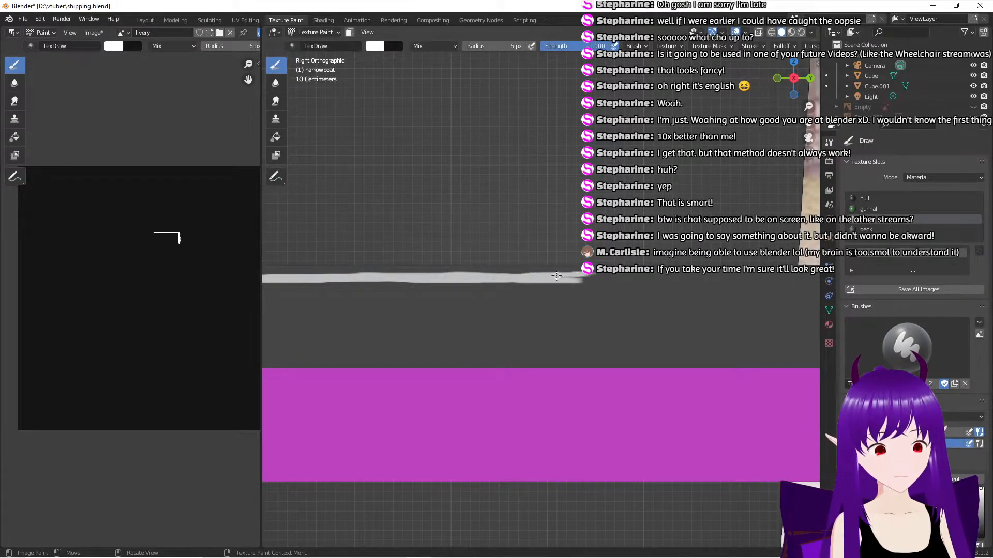
key(ctrl+z)
drag(512, 278, 590, 278)
drag(517, 277, 612, 276)
mouse_move(517, 280)
mouse_down()
mouse_move(637, 278)
mouse_move(587, 280)
mouse_up()
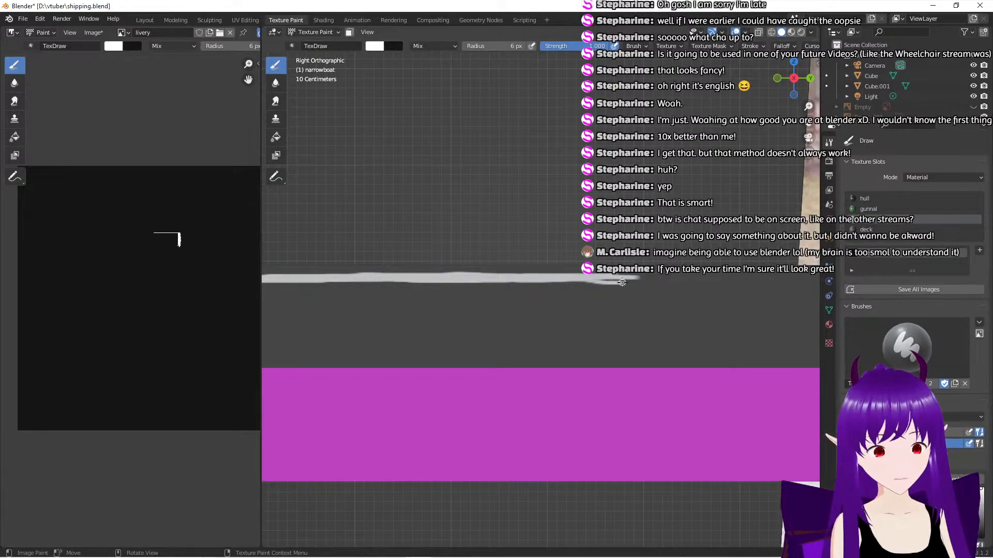
key(ctrl+z)
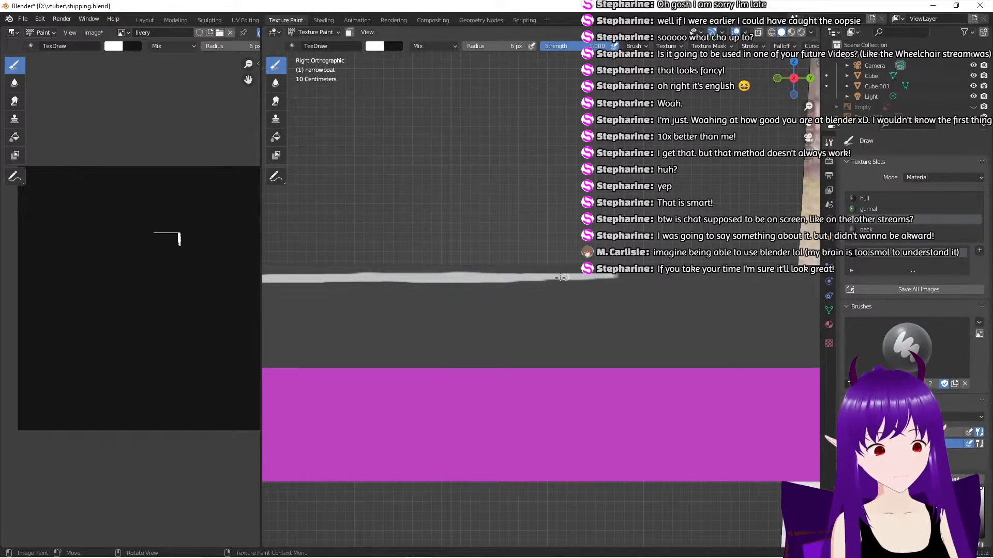
drag(530, 279, 643, 280)
Paint further white strokes from the stripe's ragged end to lengthen it and even out its thickness
scroll(632, 241, down, 3)
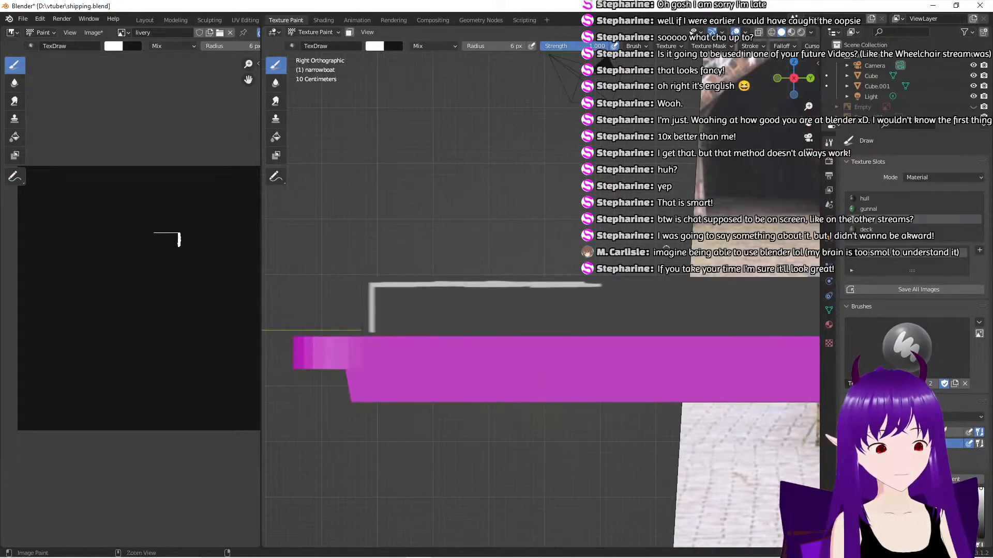
ctrl+middle_drag(631, 239, 477, 243)
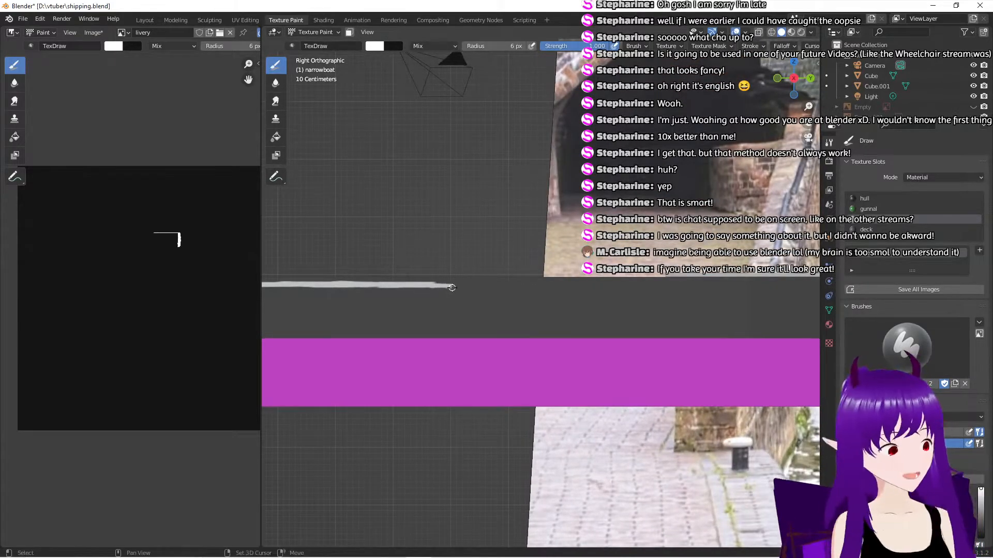
scroll(452, 287, up, 3)
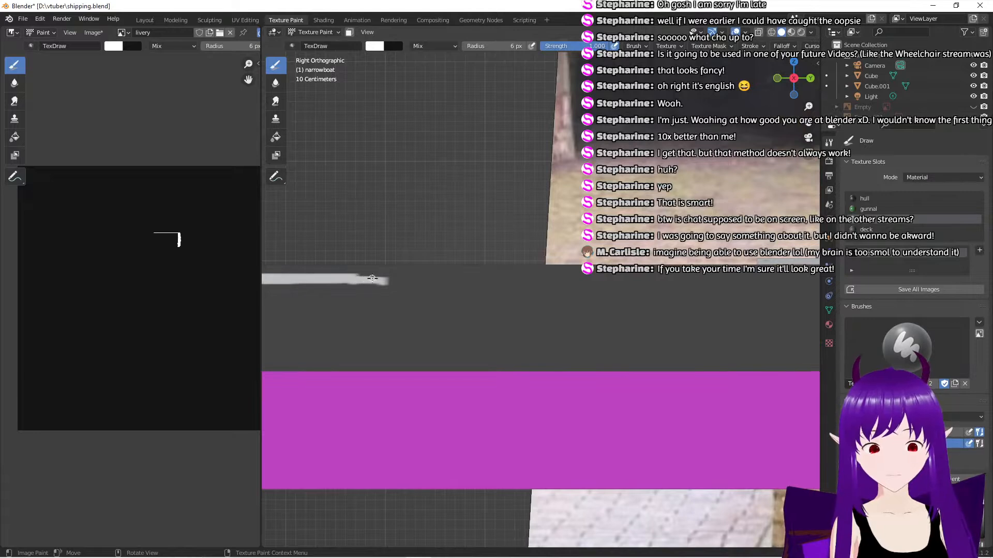
drag(375, 278, 463, 277)
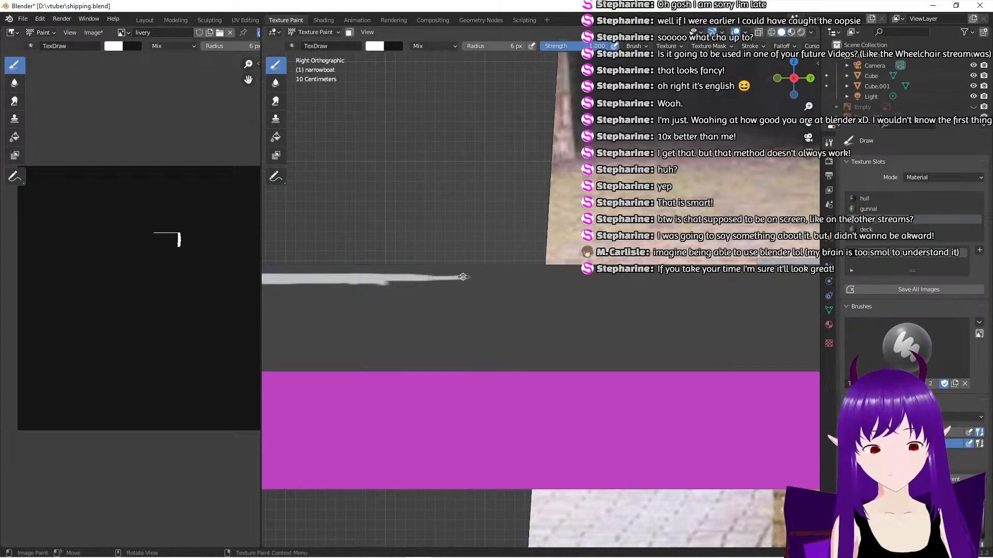
mouse_move(375, 279)
mouse_down()
mouse_move(527, 276)
mouse_move(458, 277)
mouse_up()
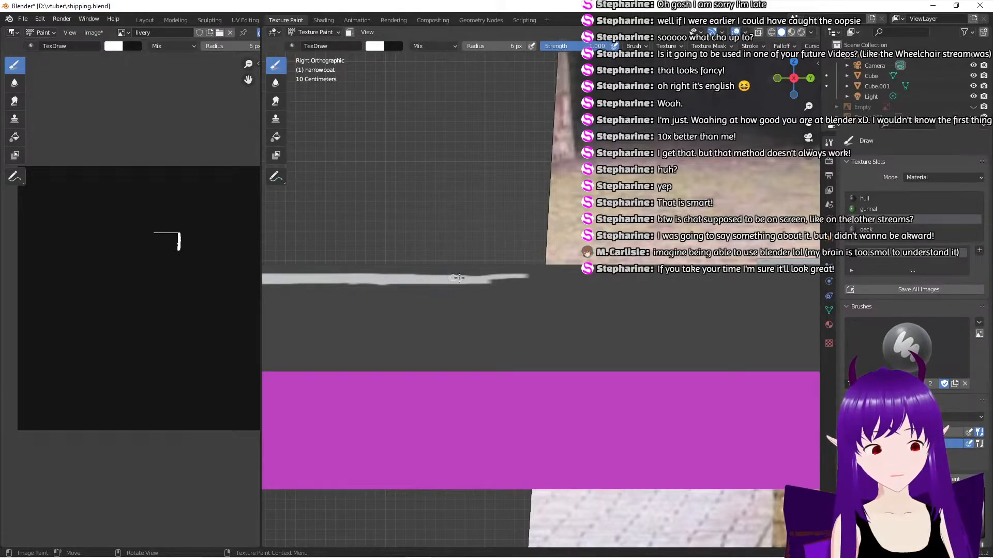
Continue the white stripe along the cabin's upper edge well past the near edge of the reference photo, undoing a stray stroke
scroll(527, 226, down, 5)
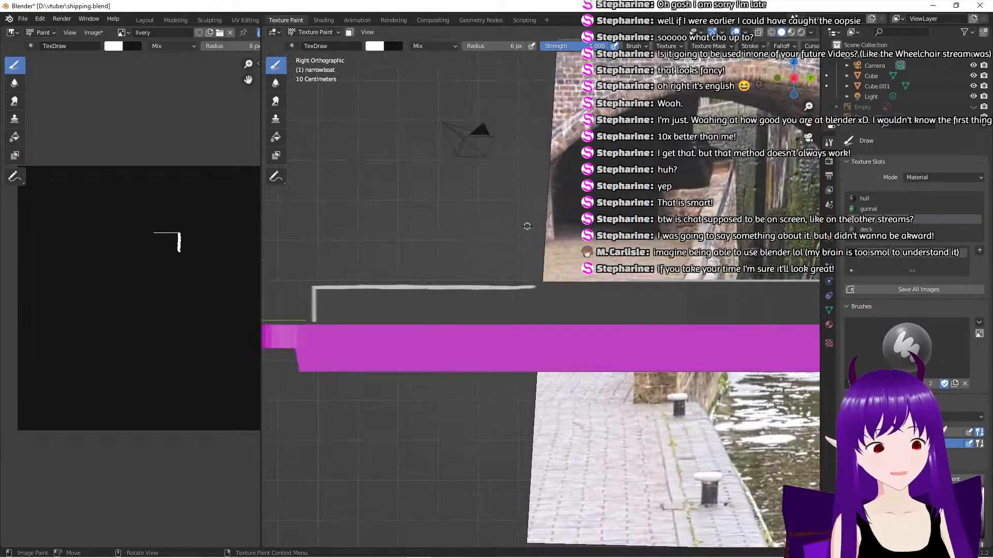
scroll(527, 226, down, 2)
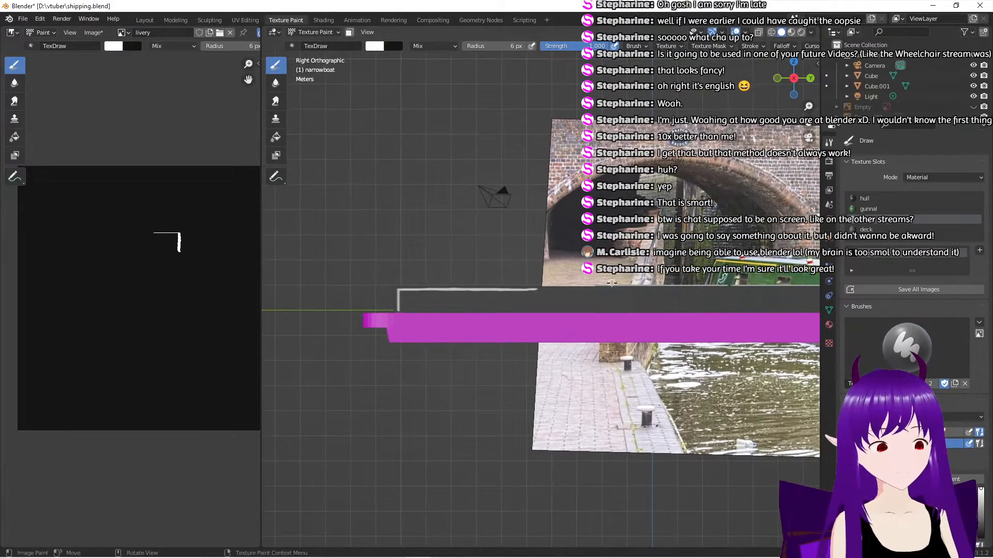
scroll(612, 283, up, 5)
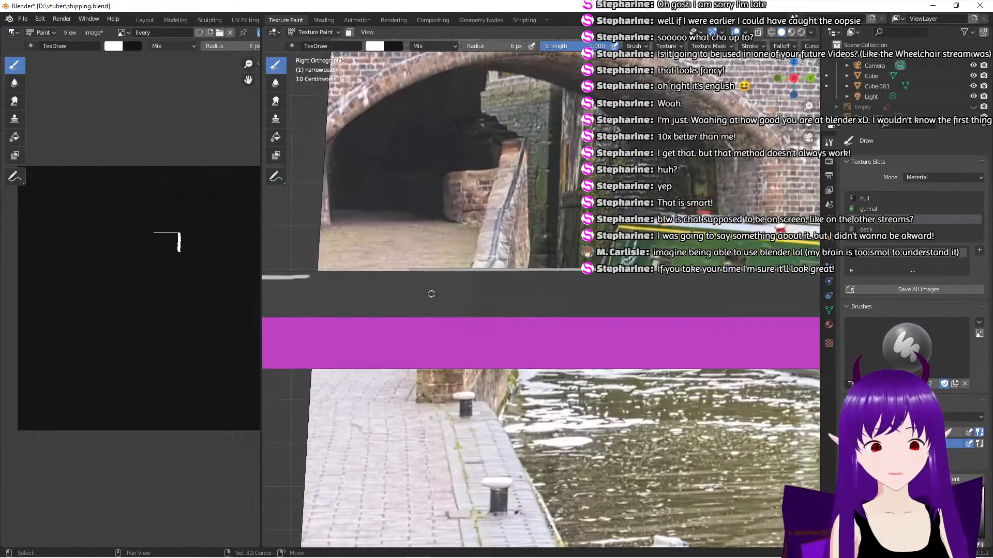
scroll(431, 294, up, 4)
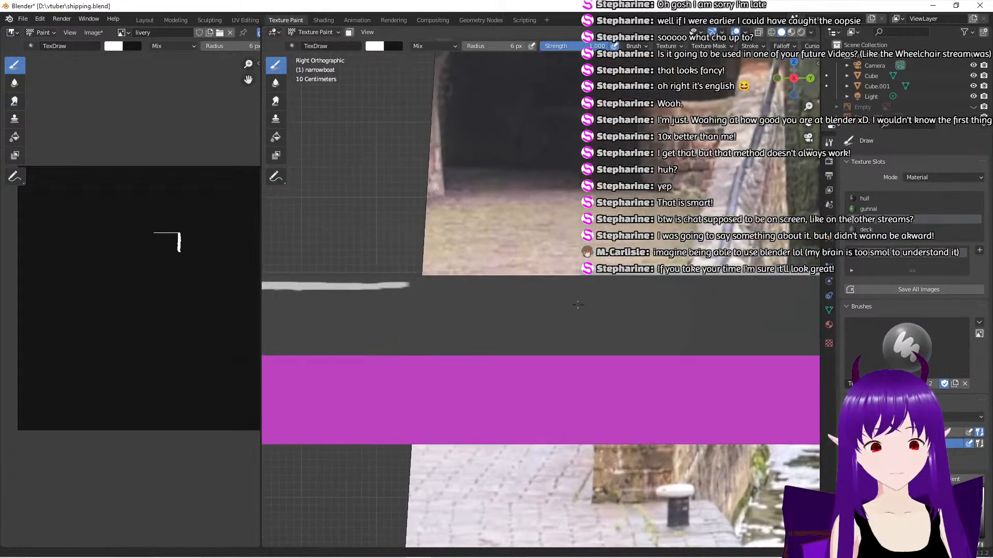
drag(382, 287, 458, 287)
key(ctrl+z)
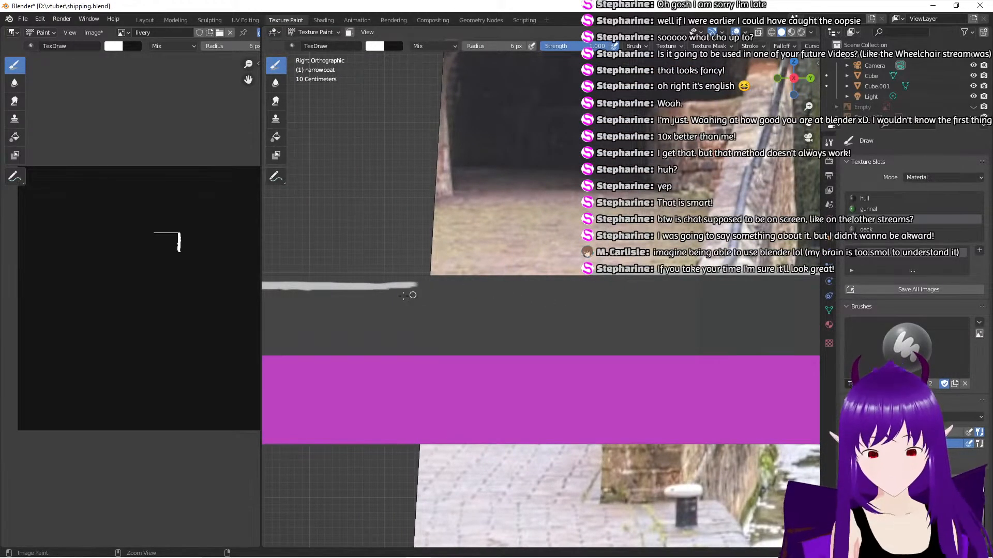
scroll(392, 296, up, 1)
mouse_move(354, 285)
mouse_down()
mouse_move(672, 286)
mouse_move(583, 284)
mouse_up()
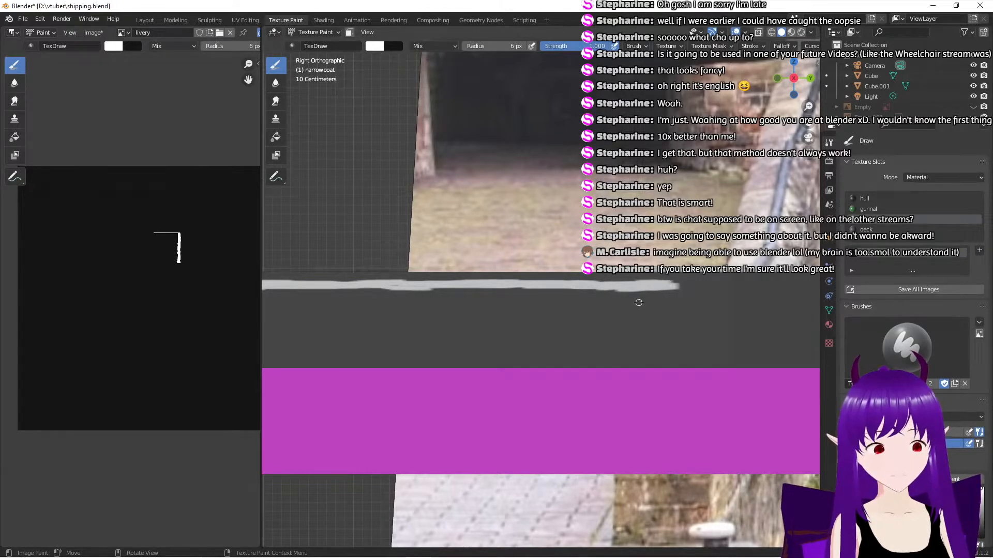
Extend the ragged end of the white stripe along the cabin's upper edge with short overlapping strokes and check it against the whole cabin
scroll(639, 302, down, 2)
shift+middle_drag(639, 303, 486, 309)
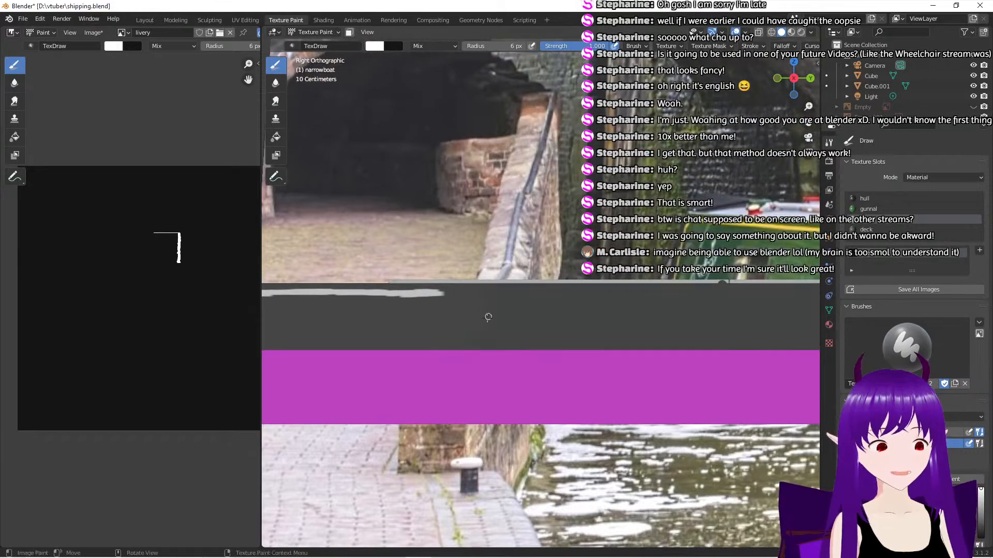
scroll(491, 318, up, 2)
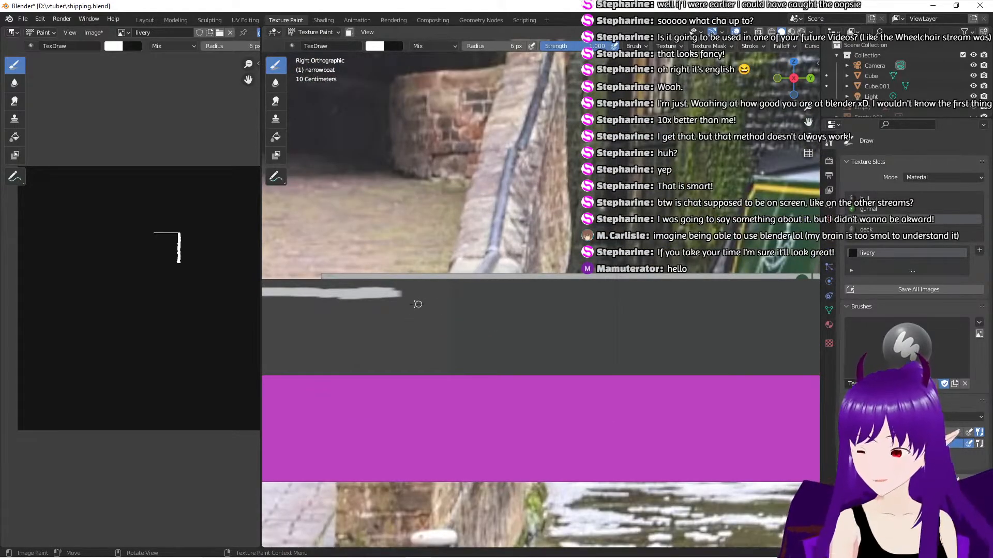
drag(377, 293, 419, 292)
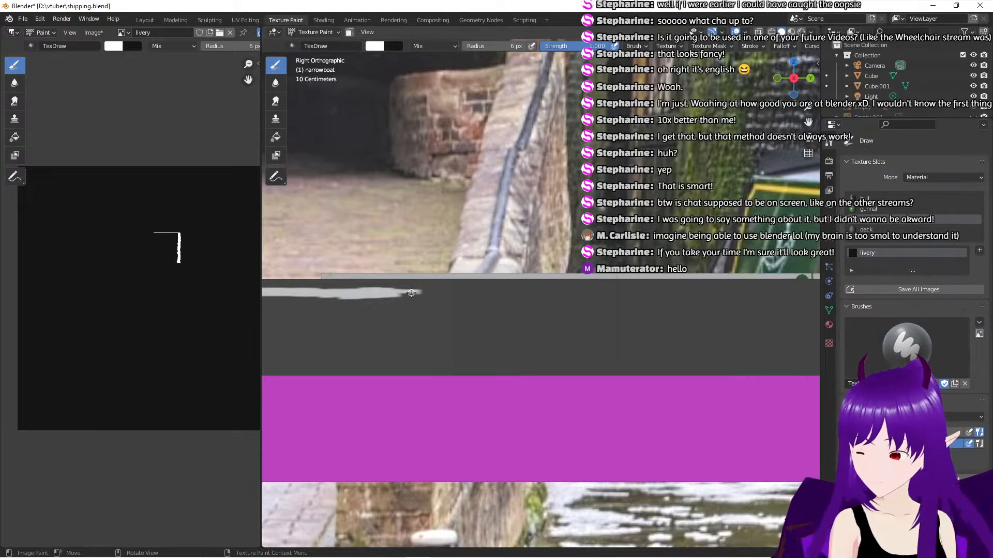
mouse_move(390, 293)
mouse_down()
mouse_move(473, 293)
mouse_move(422, 292)
mouse_up()
scroll(459, 264, down, 6)
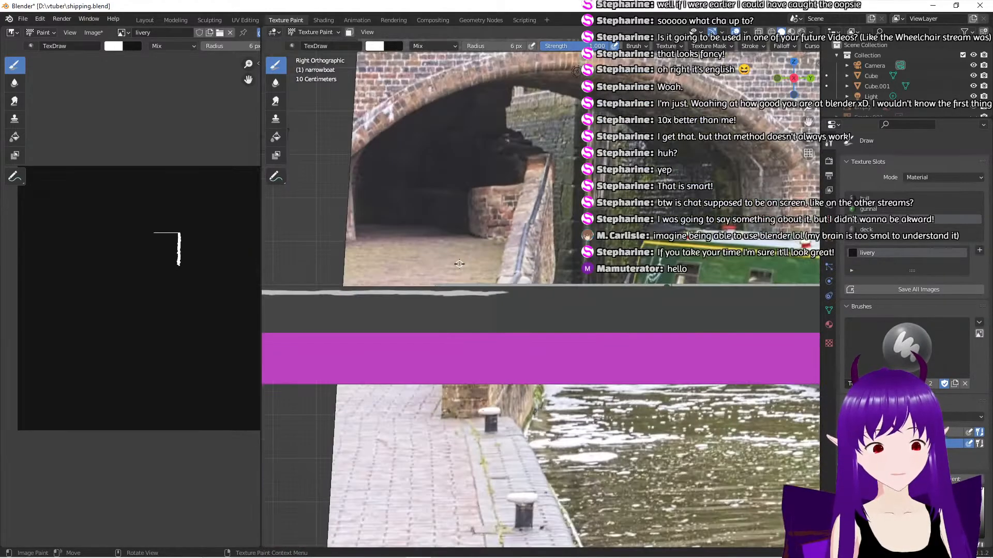
scroll(494, 297, up, 6)
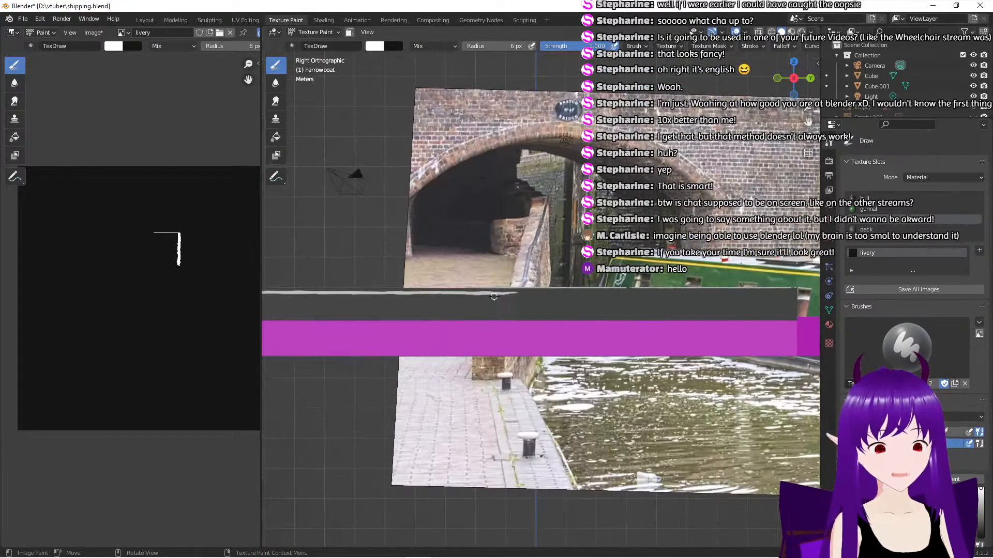
scroll(494, 296, down, 5)
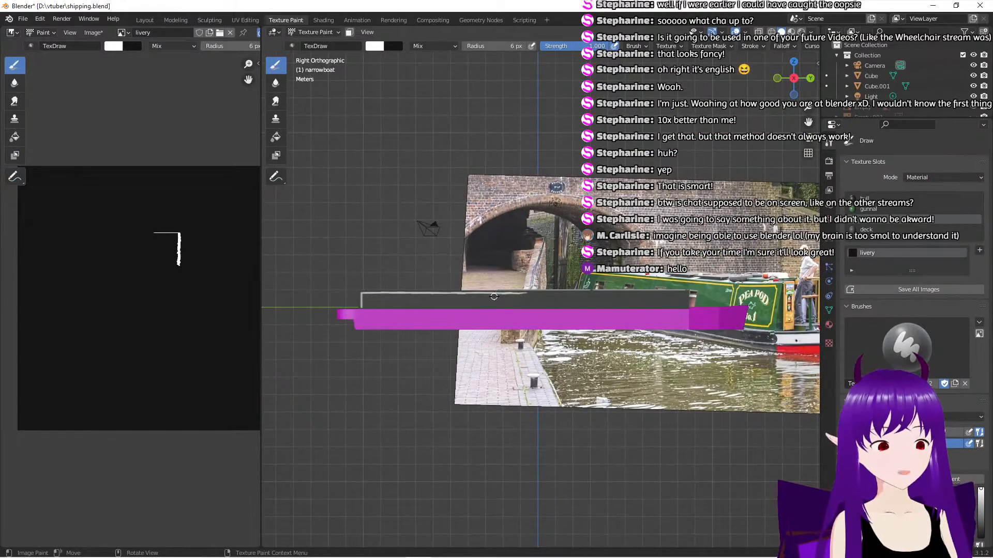
scroll(494, 297, up, 2)
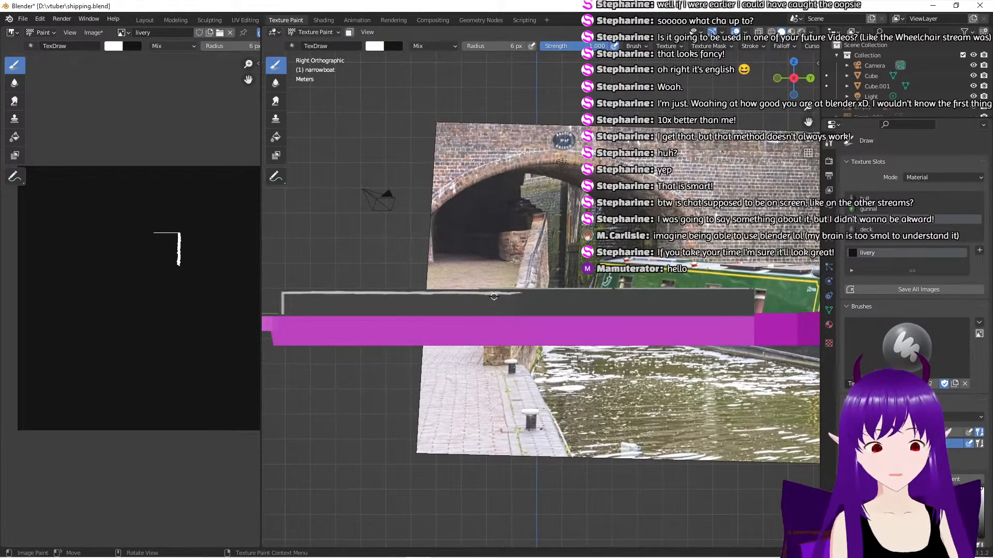
scroll(494, 297, up, 2)
scroll(494, 296, down, 2)
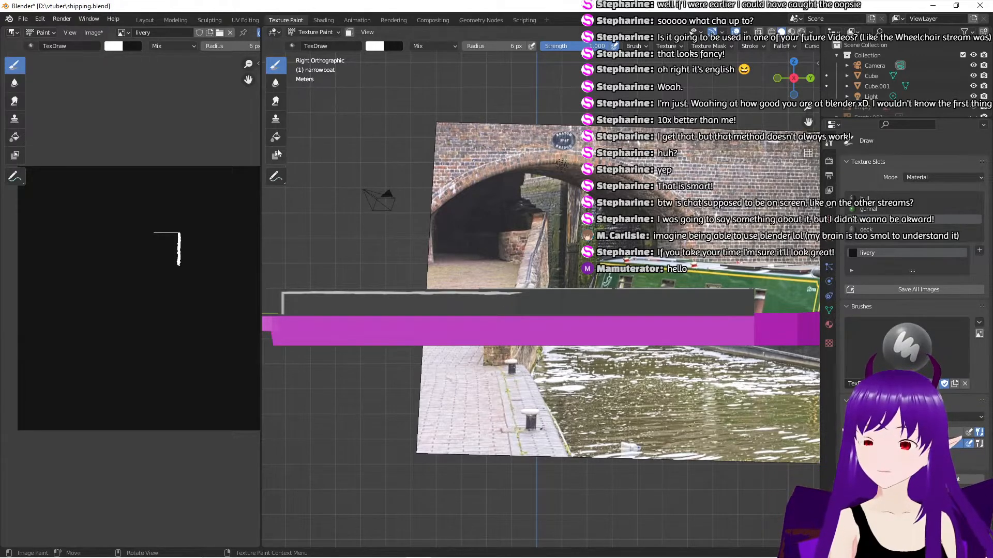
Save the painted livery image as livery.png in the D:\vtuber\ folder
click(93, 33)
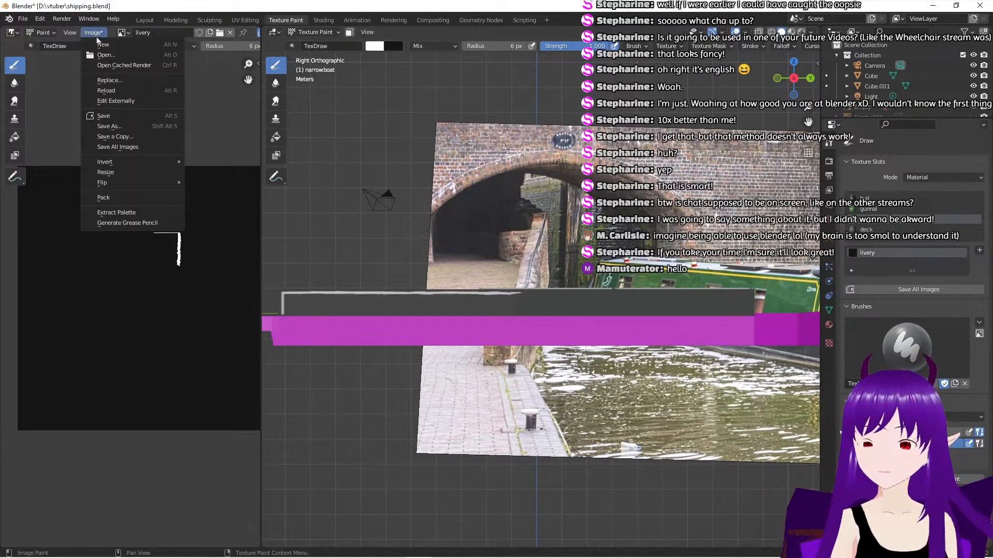
click(93, 33)
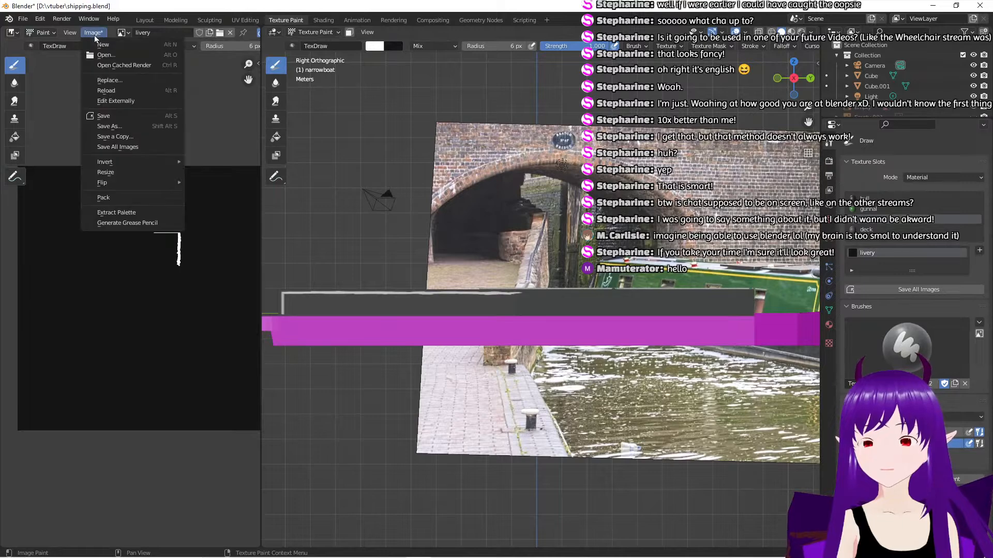
click(118, 120)
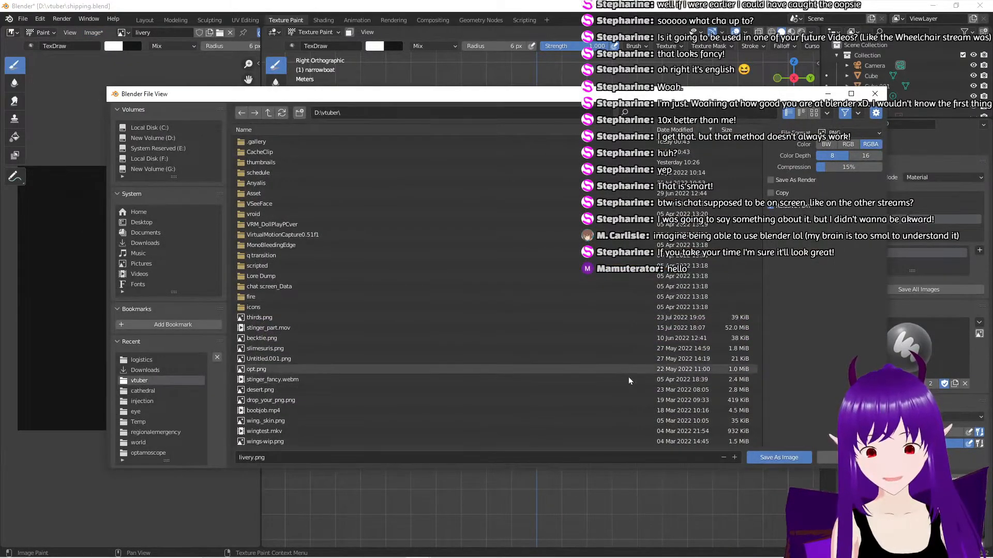
click(778, 458)
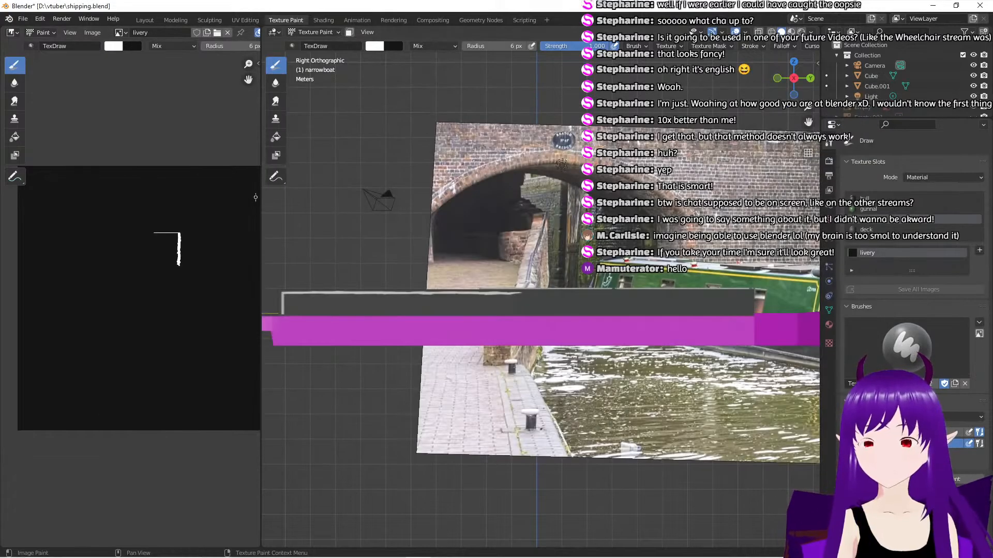
Send the saved livery image to the external editor and import it there as an embedded image
click(125, 34)
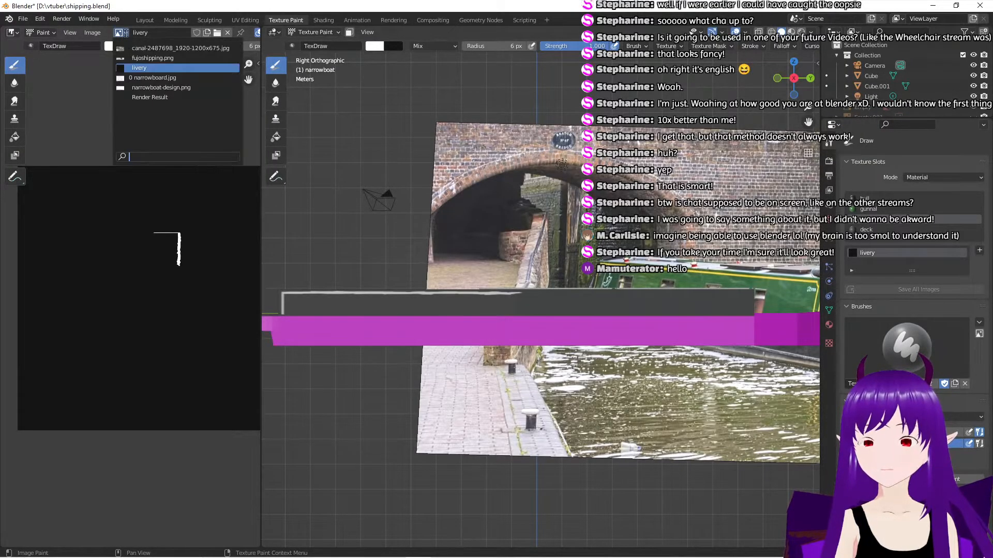
click(93, 34)
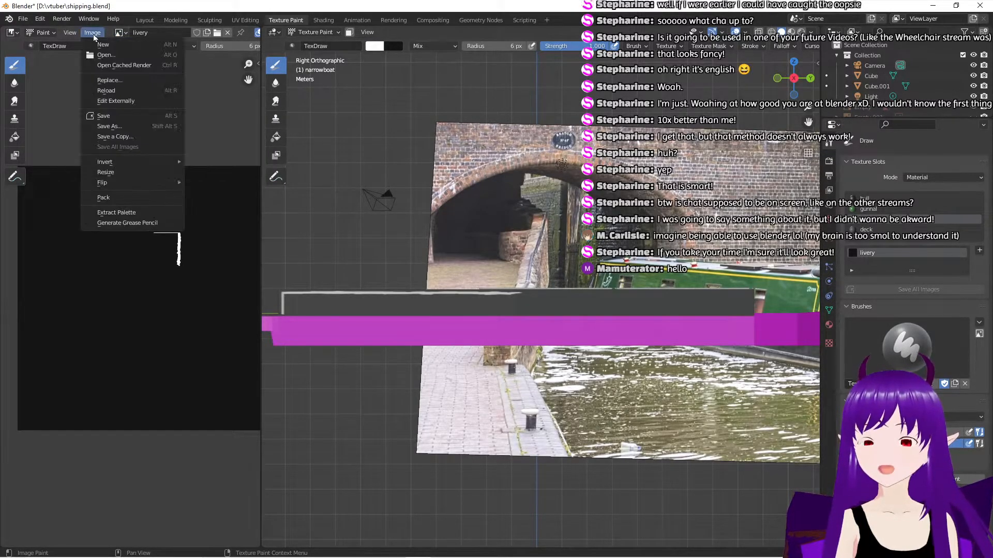
click(123, 99)
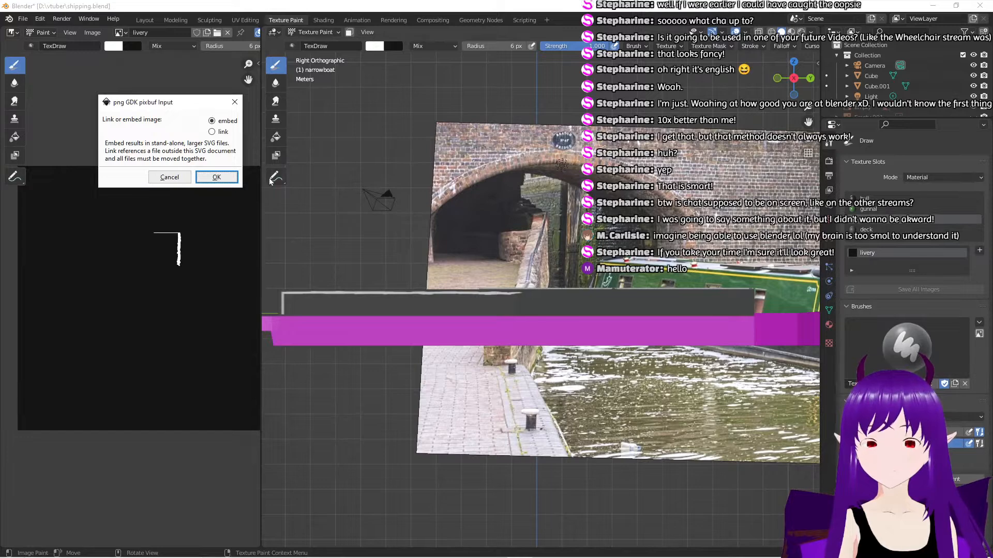
click(217, 179)
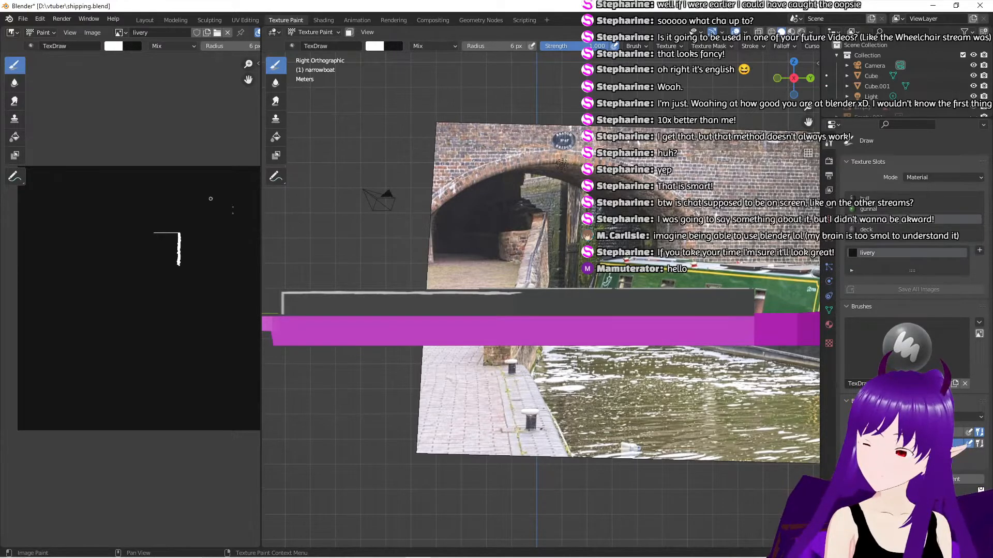
Look along the cabin towards the far end of the narrowboat and switch to the left orthographic view
scroll(737, 309, up, 3)
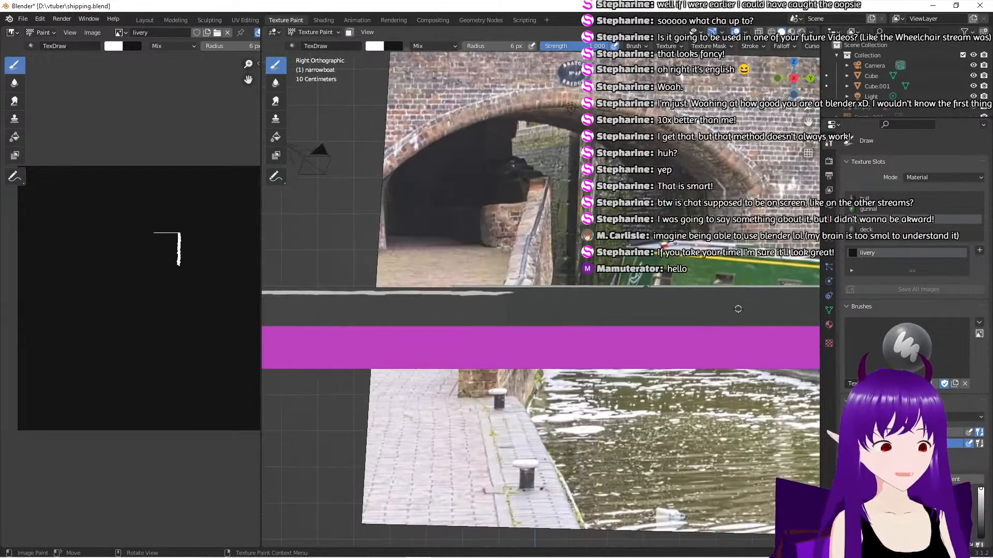
middle_drag(744, 275, 708, 260)
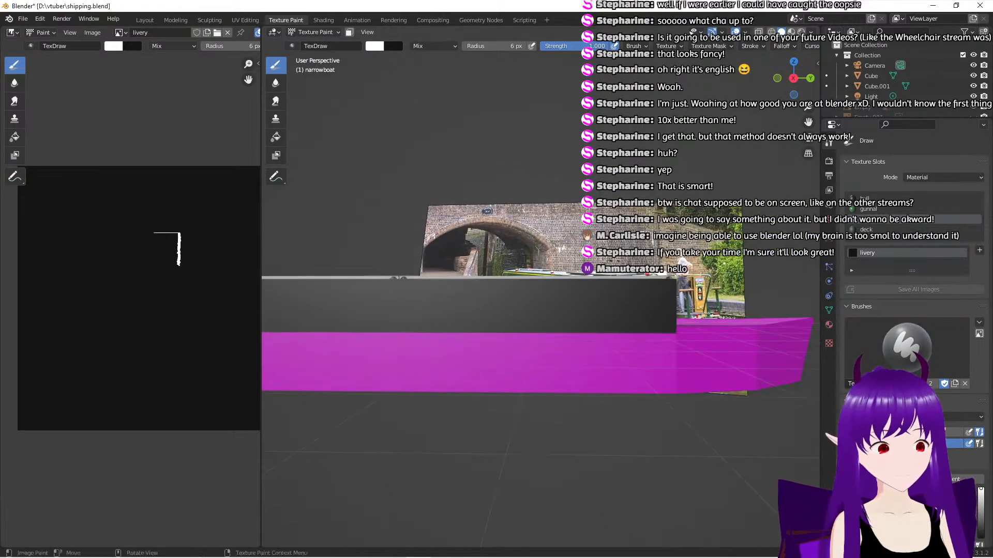
click(805, 77)
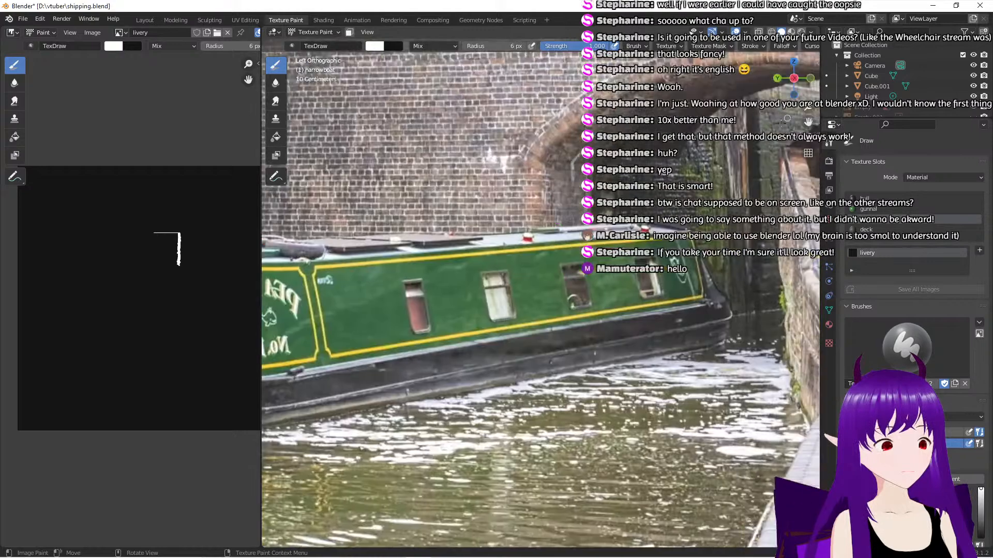
From the right orthographic view, dab white position marks at the far end of the narrowboat's cabin side
click(795, 78)
scroll(649, 299, up, 1)
scroll(649, 299, up, 2)
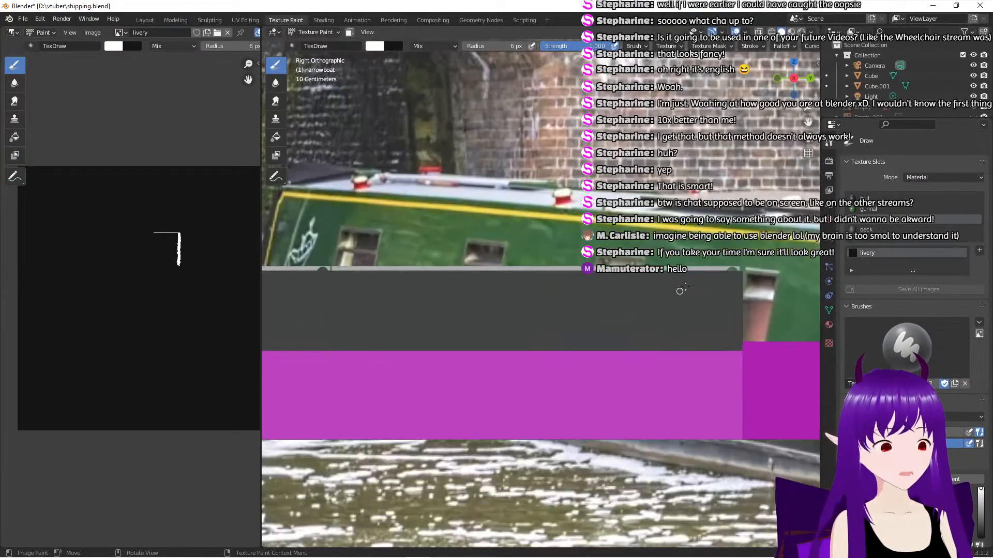
click(728, 277)
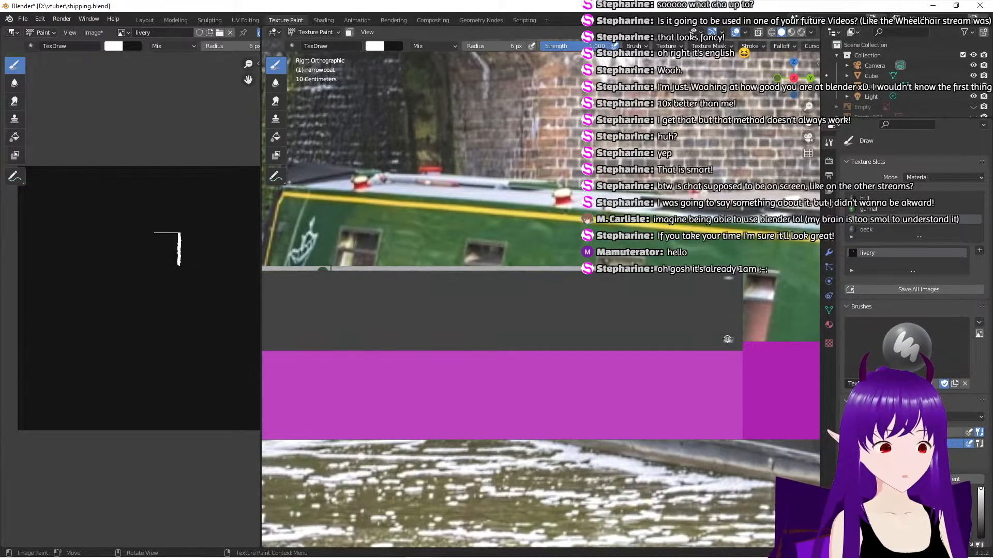
scroll(524, 361, down, 5)
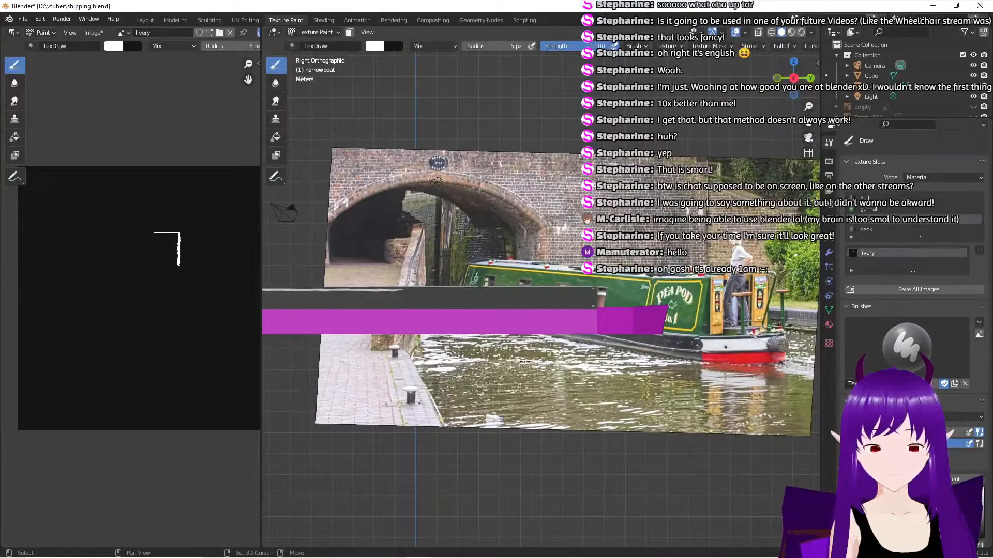
shift+middle_drag(524, 361, 720, 358)
scroll(453, 353, up, 1)
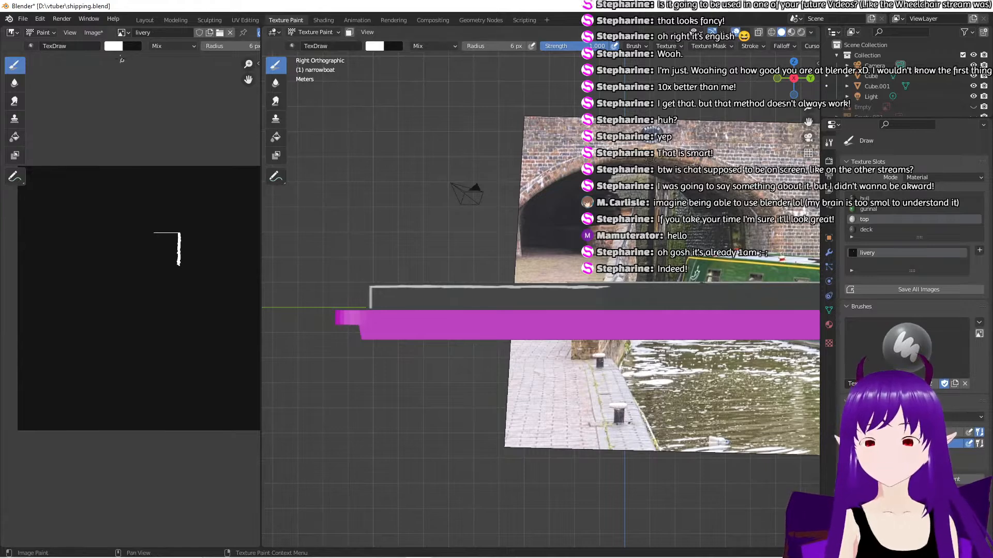
Save the livery image and send it to the external image editor
click(93, 32)
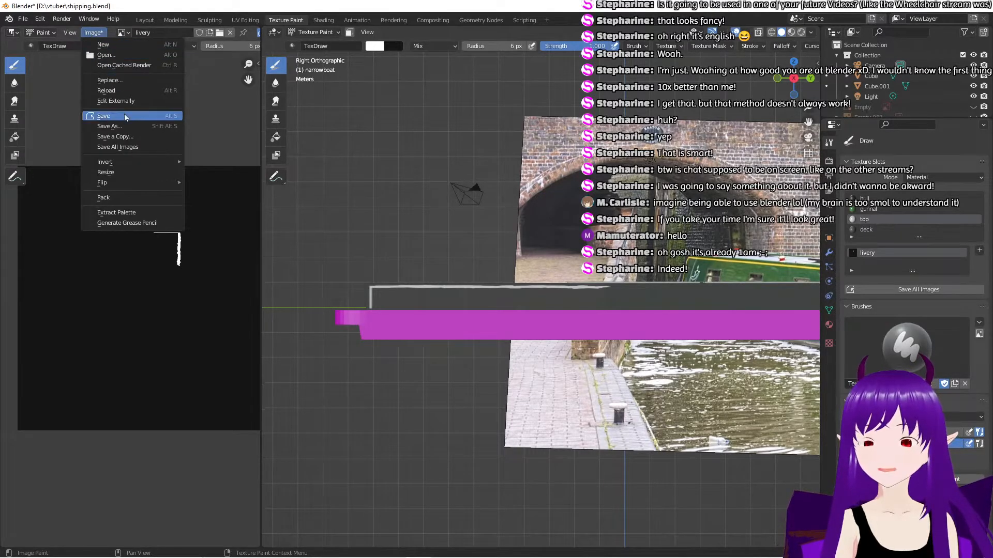
click(107, 116)
click(93, 32)
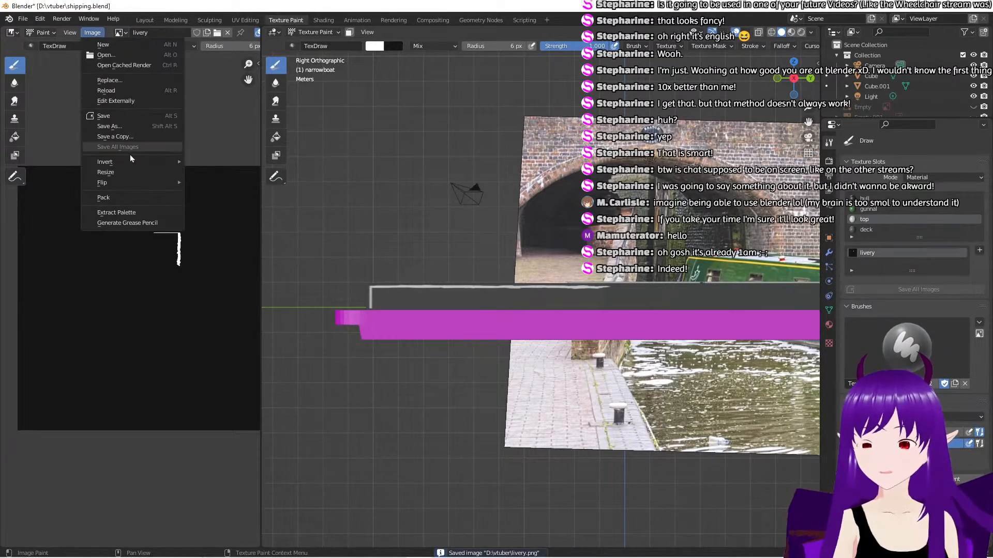
click(119, 104)
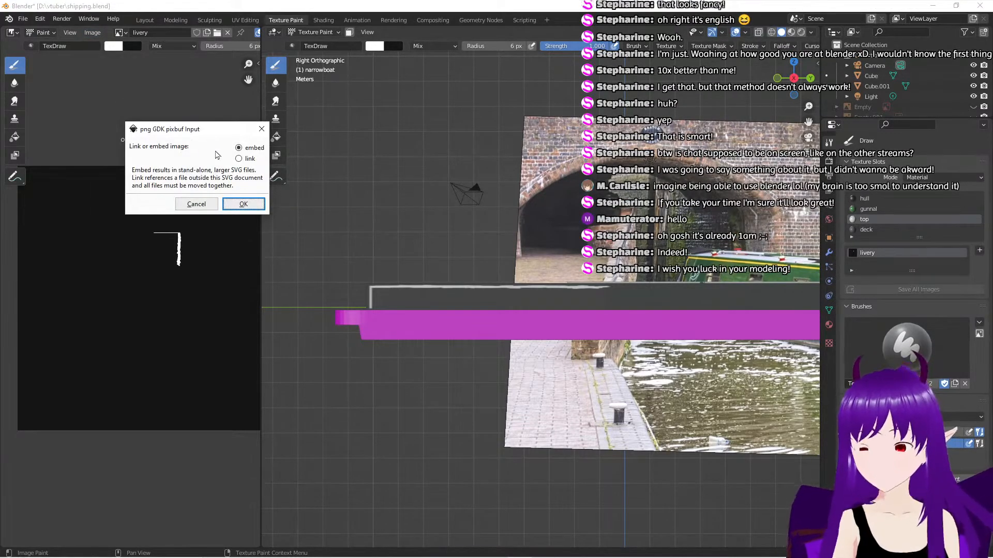
Import the livery PNG into Inkscape as an embedded image and maximize the Inkscape window
click(242, 205)
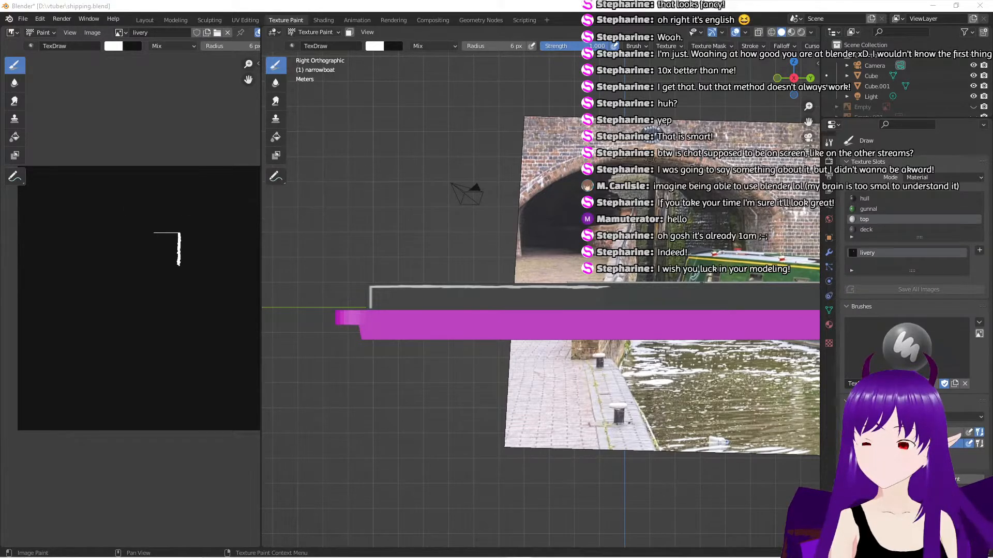
drag(0, 181, 475, 133)
double_click(474, 133)
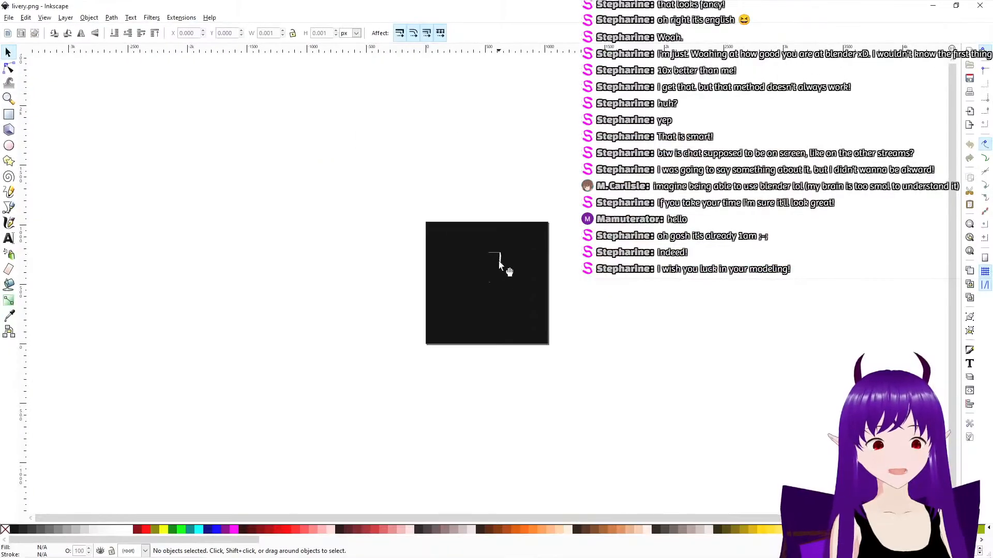
Draw a black-filled rectangle with a white stroke, about 102 by 253 px, spanning the painted marks on the livery image
scroll(503, 285, up, 4)
scroll(502, 287, down, 5)
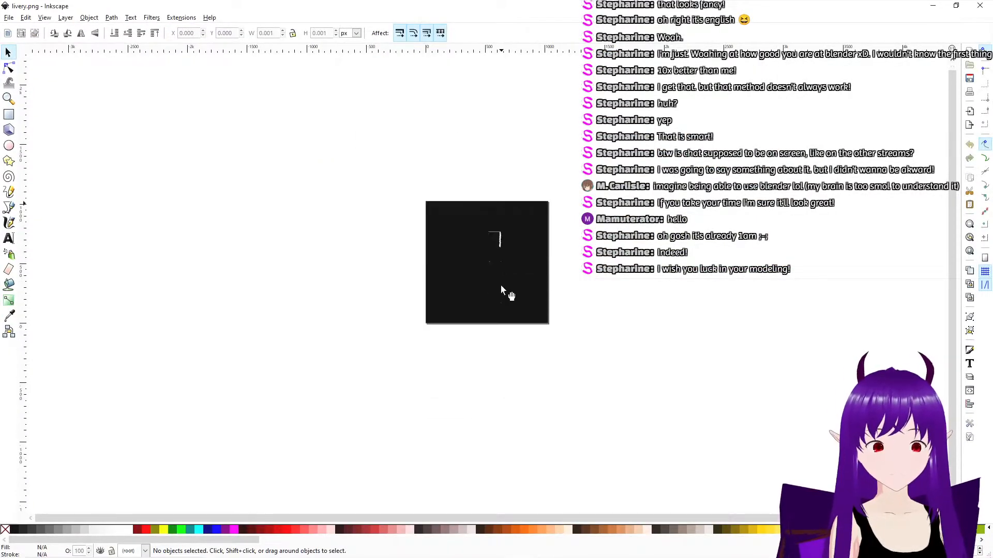
ctrl+scroll(500, 285, up, 2)
ctrl+scroll(501, 284, up, 2)
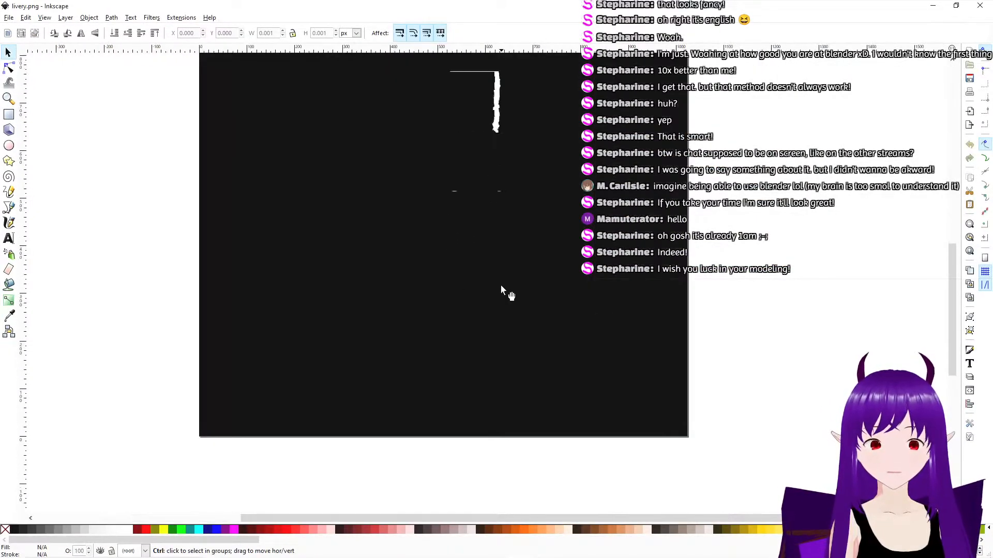
middle_drag(719, 183, 751, 256)
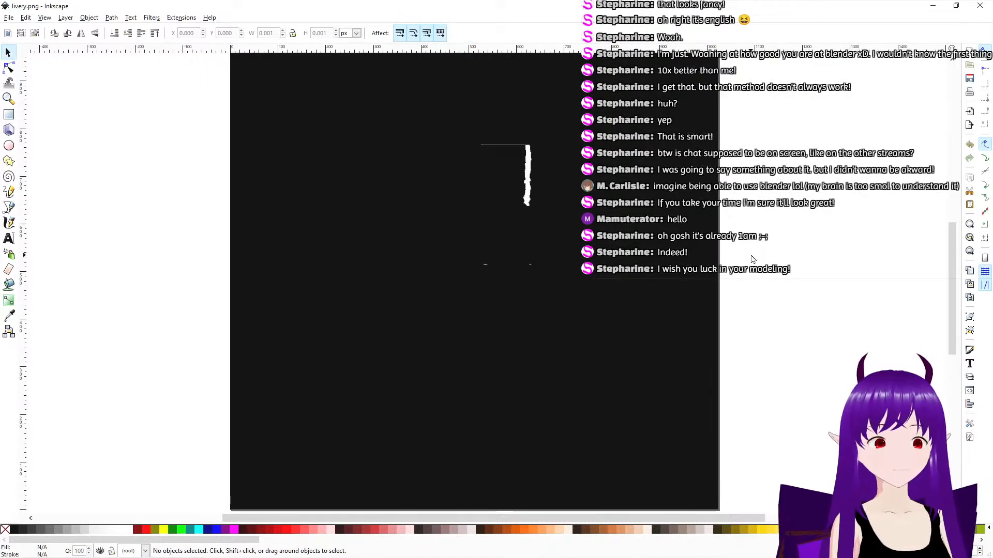
click(10, 114)
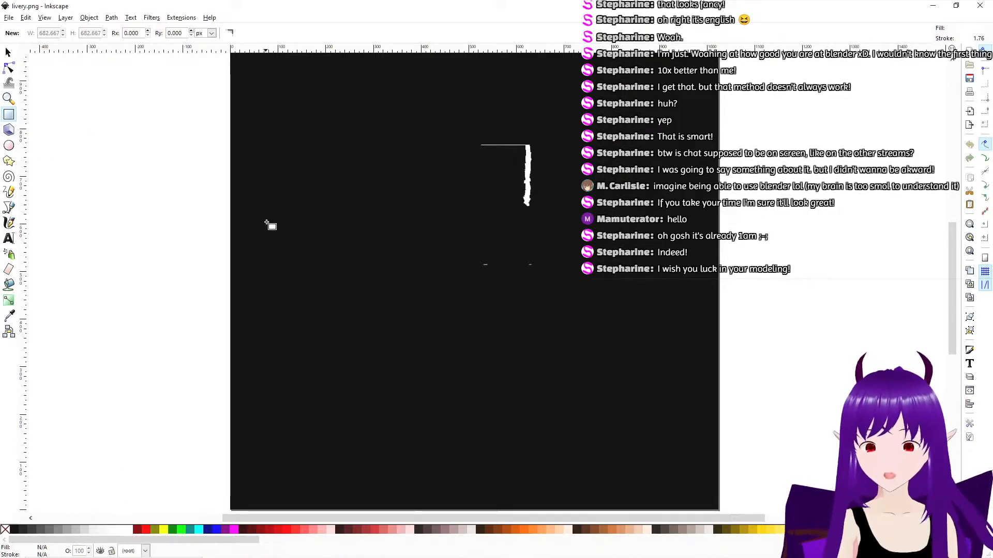
shift+click(17, 530)
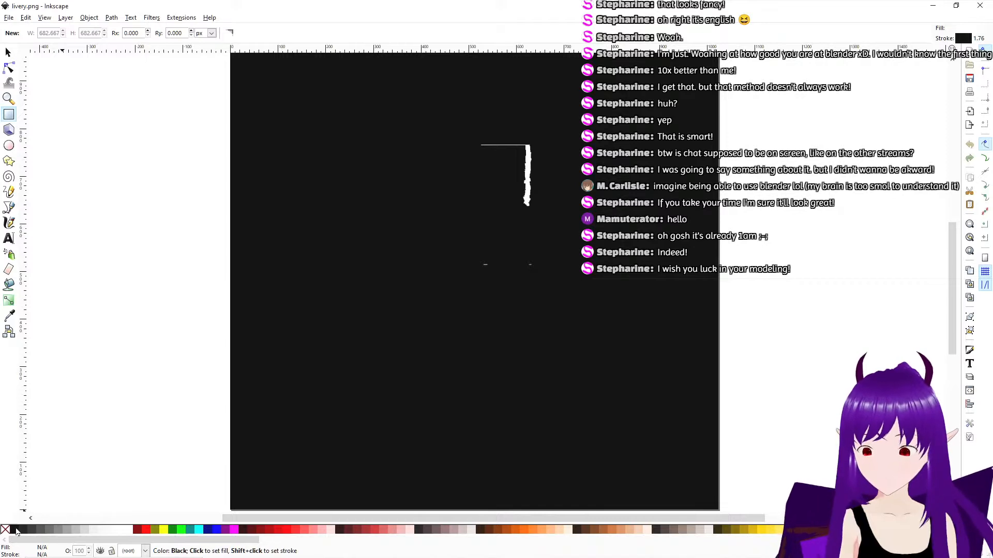
click(17, 532)
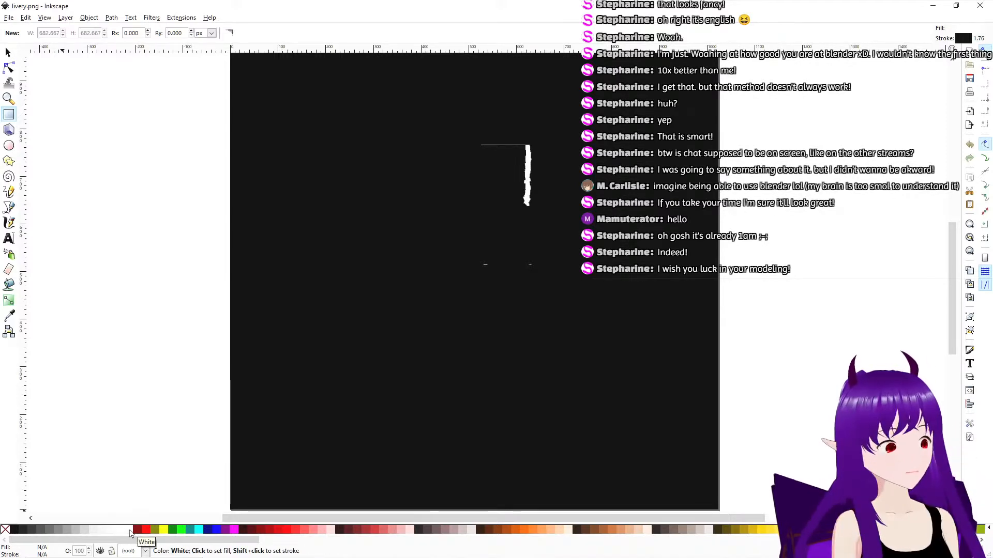
click(129, 534)
shift+click(129, 534)
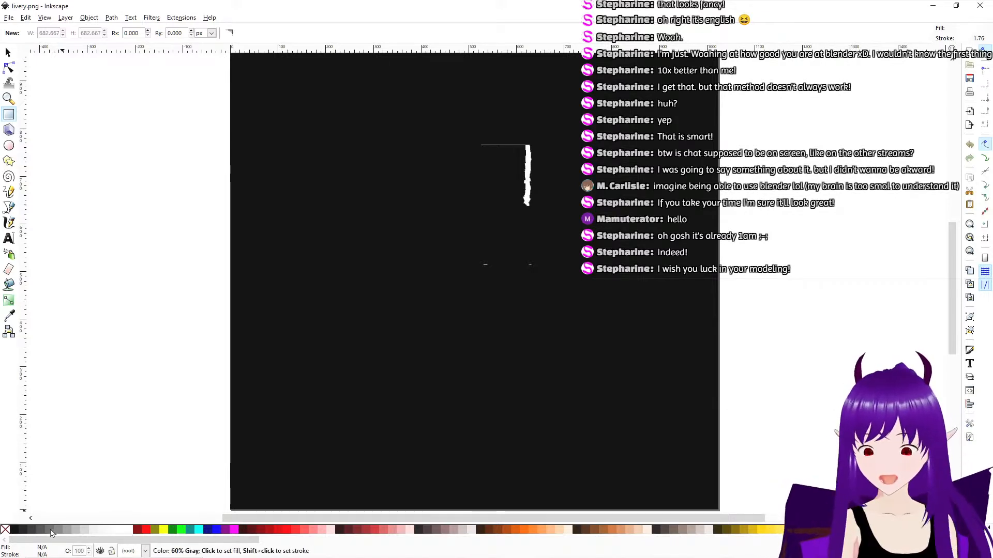
click(11, 531)
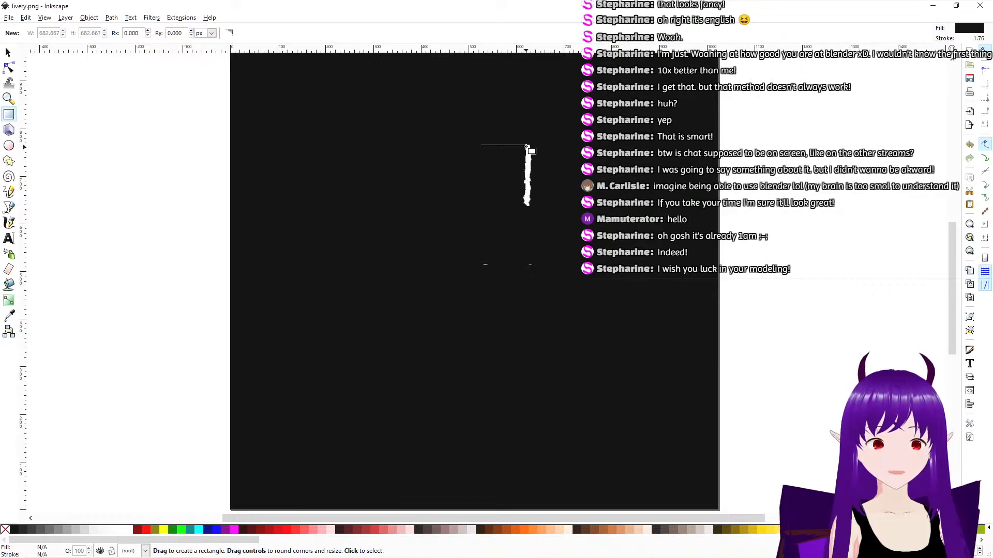
drag(481, 145, 531, 267)
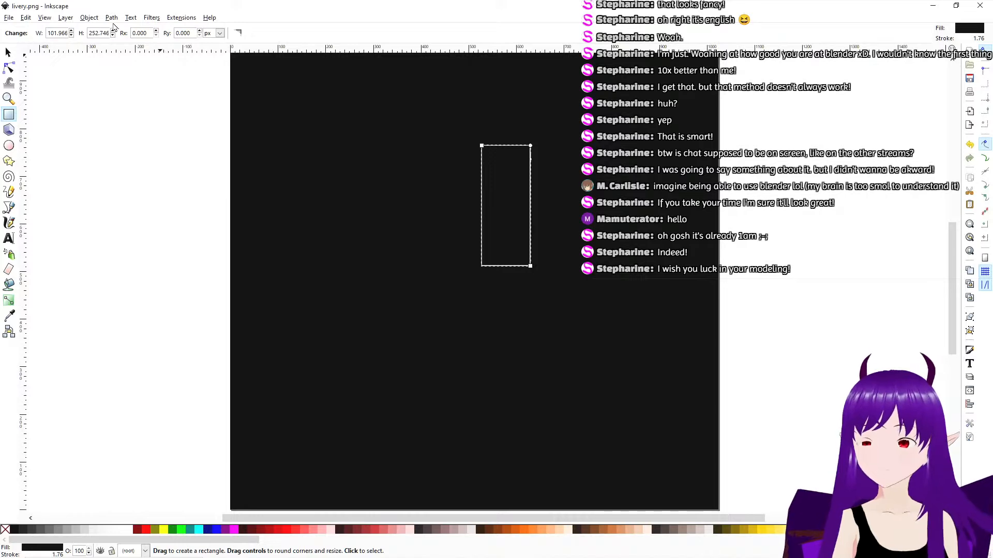
Set the rectangle's stroke width to 5 in the Fill and Stroke settings
click(89, 17)
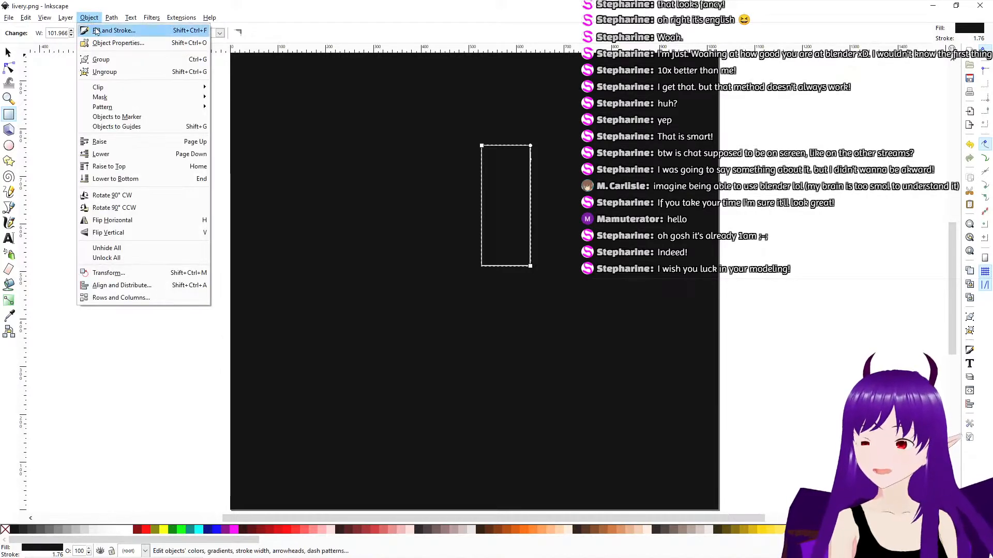
click(96, 29)
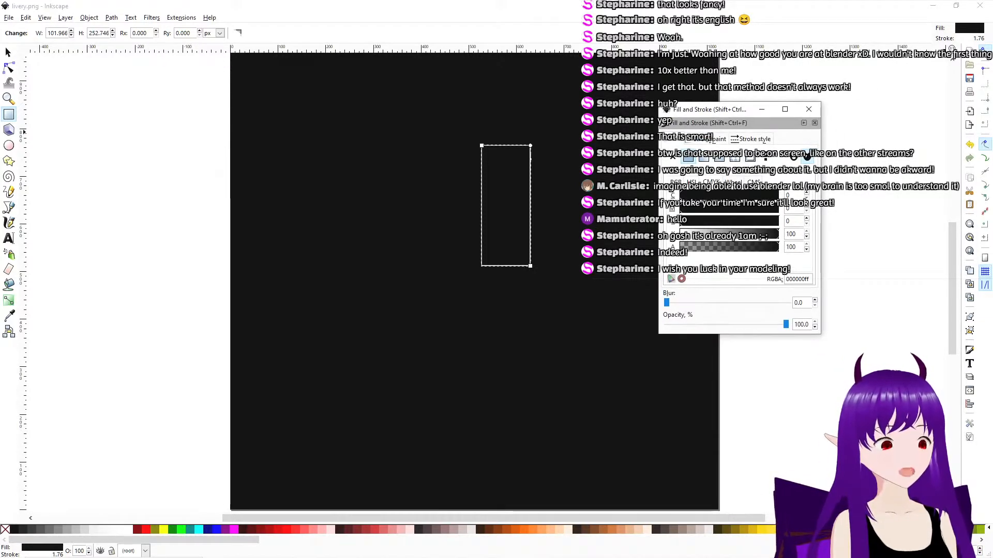
click(750, 138)
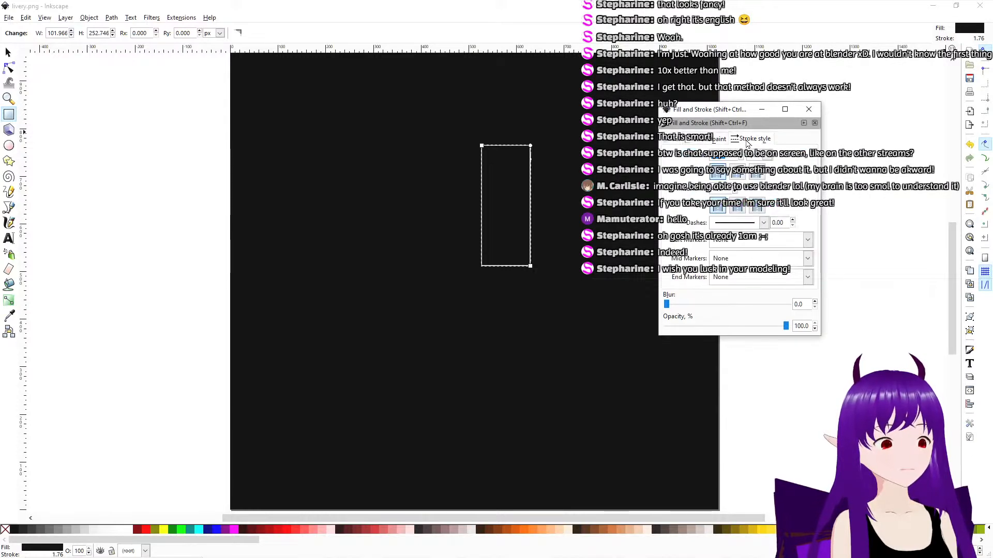
scroll(743, 156, up, 2)
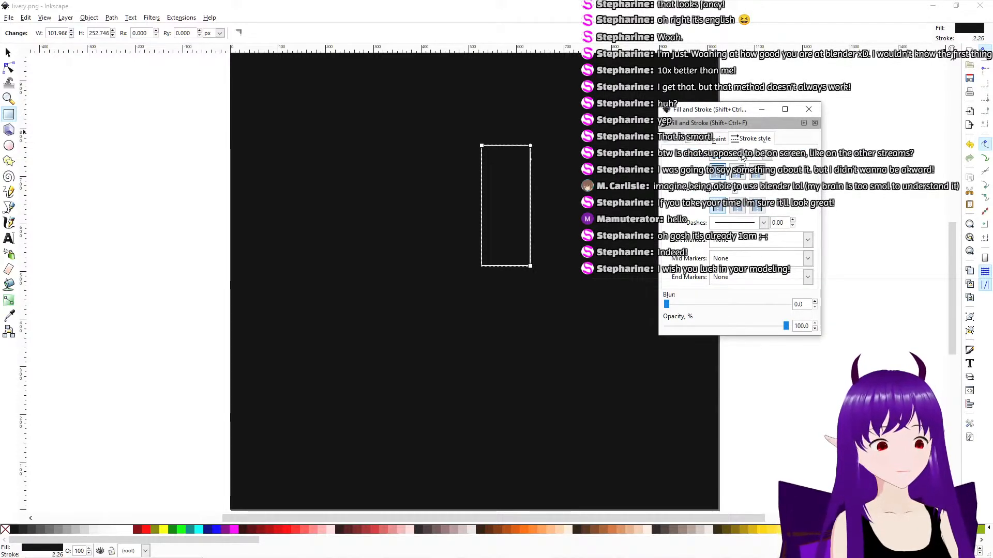
scroll(743, 156, up, 6)
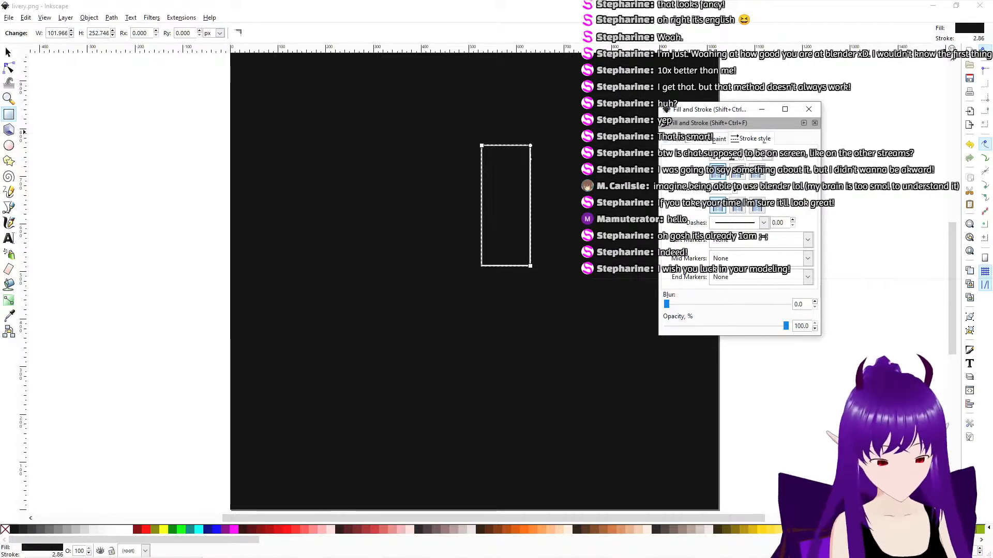
text(5)
key(Return)
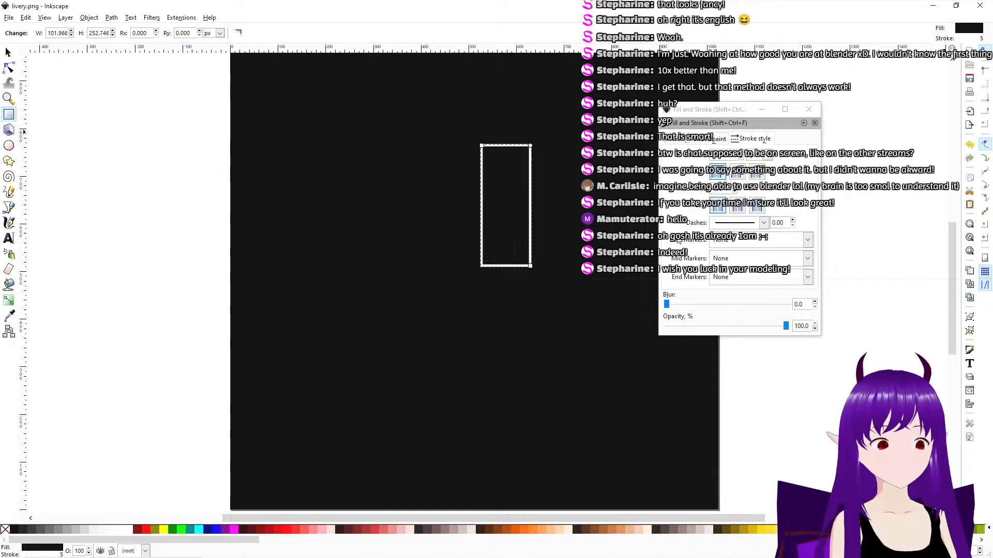
Set the rectangle's stroke join to round and close the Fill and Stroke settings
scroll(570, 267, up, 4)
ctrl+scroll(545, 265, up, 1)
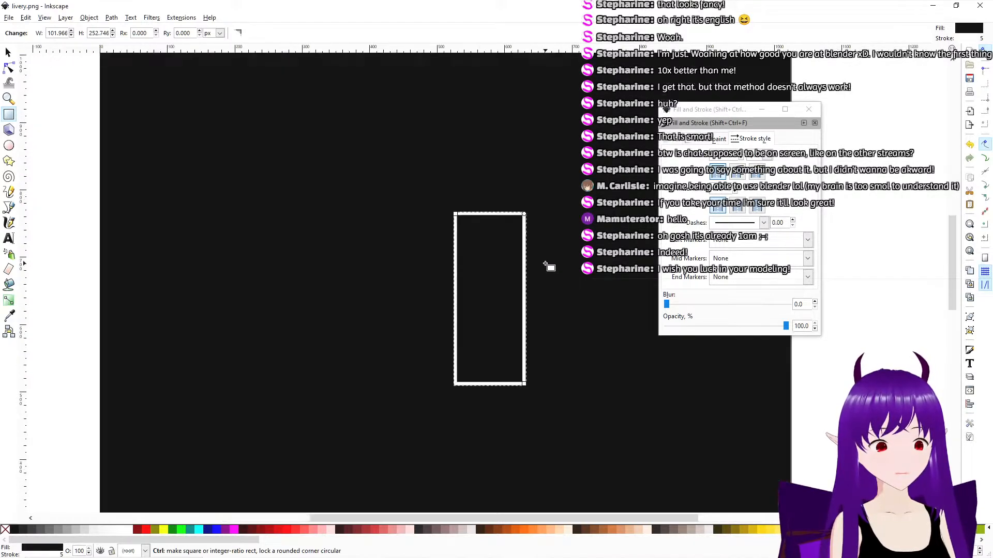
ctrl+scroll(545, 266, up, 2)
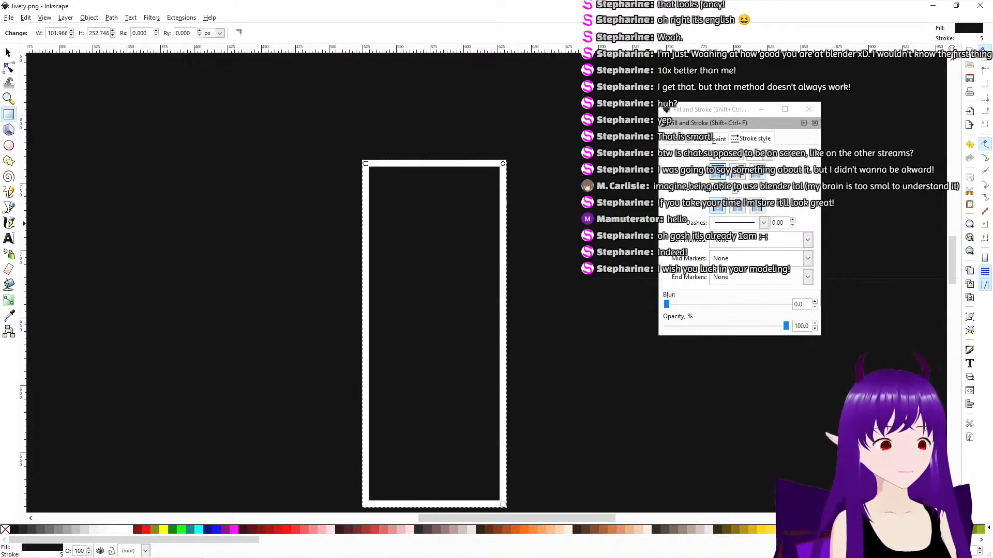
click(739, 175)
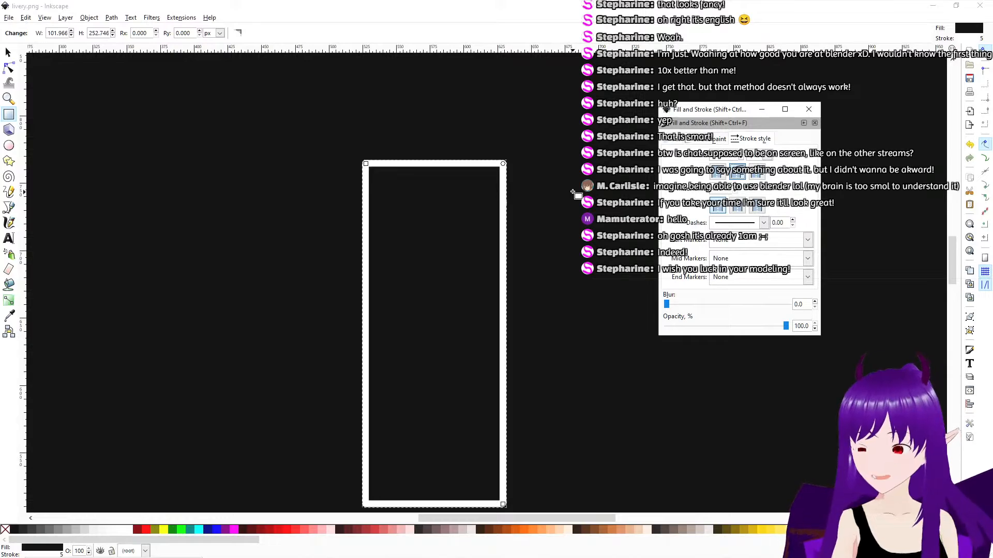
click(809, 109)
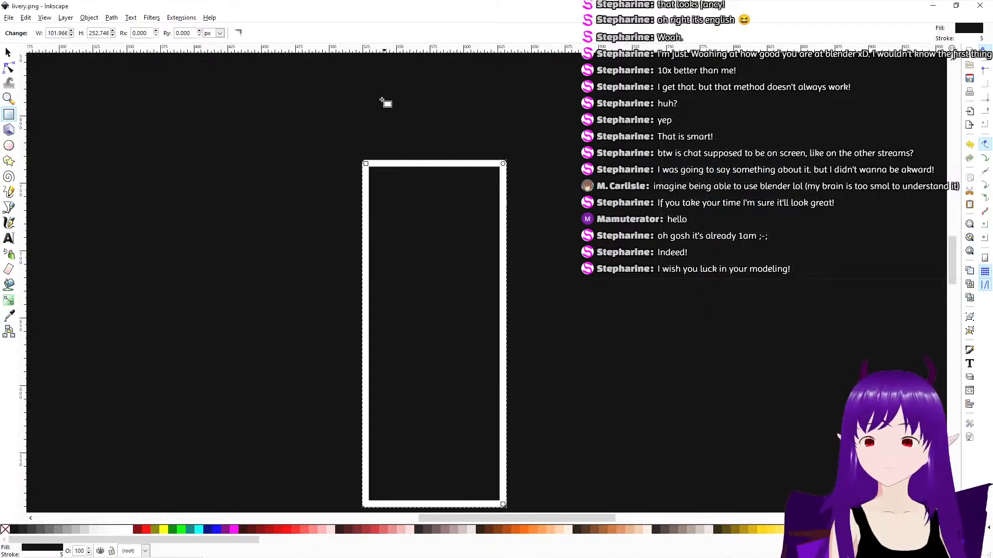
Export the selected rectangle as a PNG named liver in the Anyalis folder inside D:\vtuber
click(12, 18)
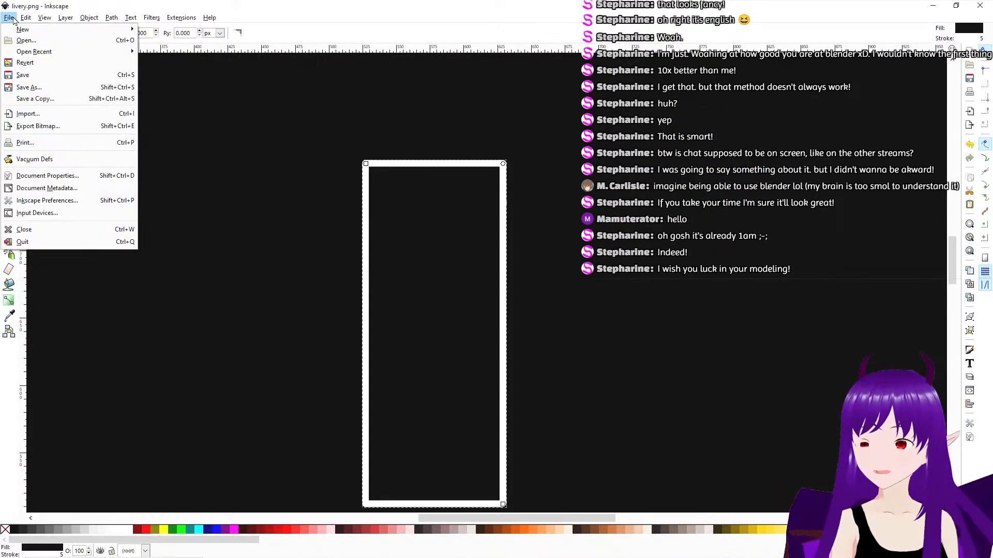
click(56, 127)
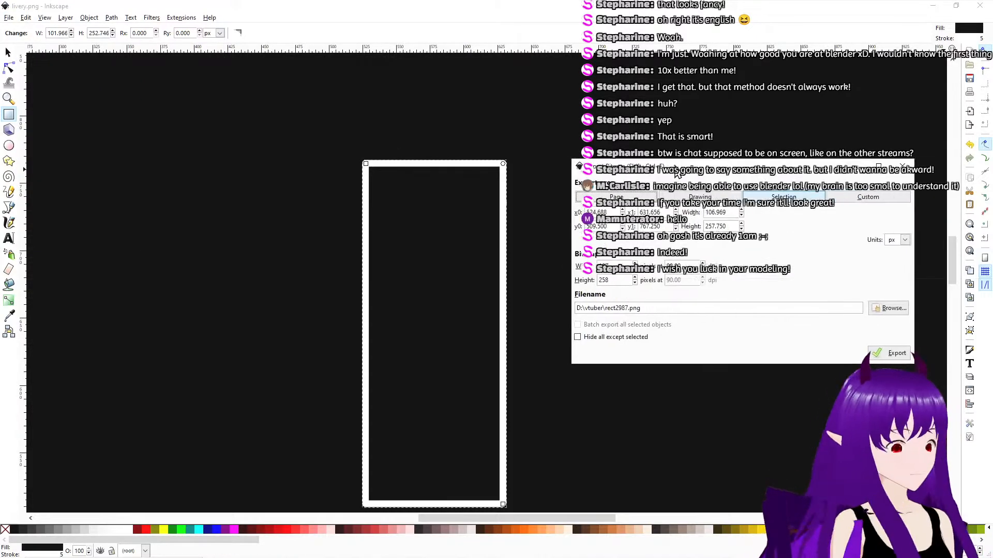
click(883, 309)
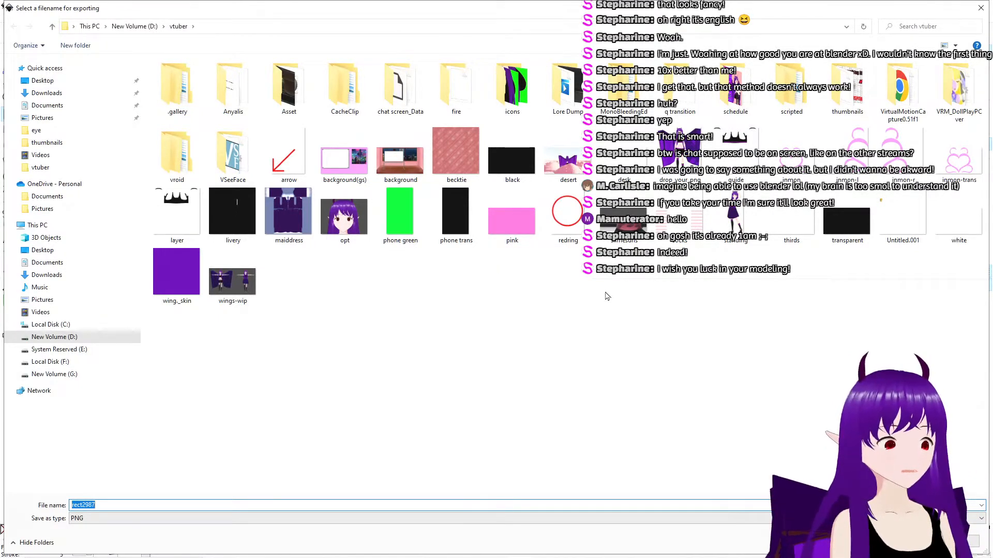
double_click(239, 94)
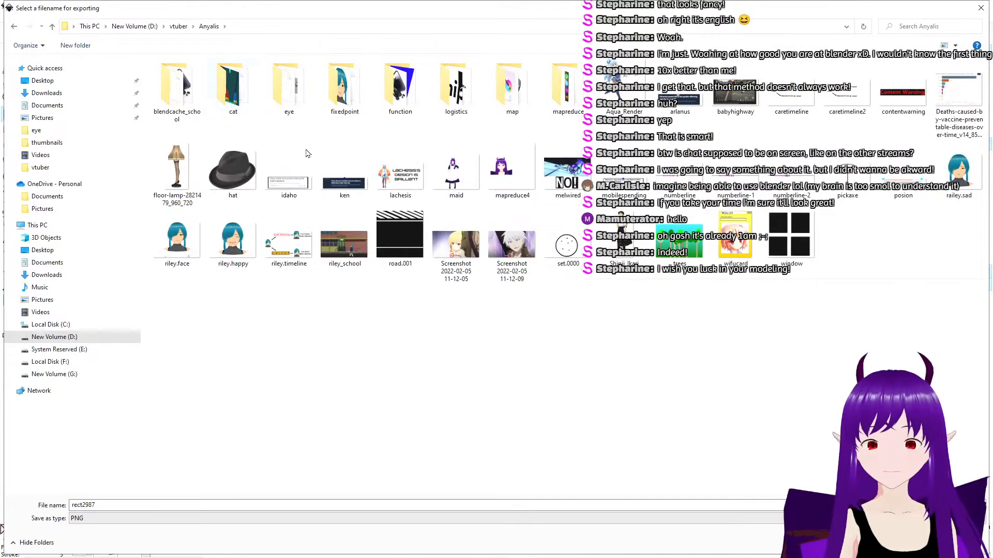
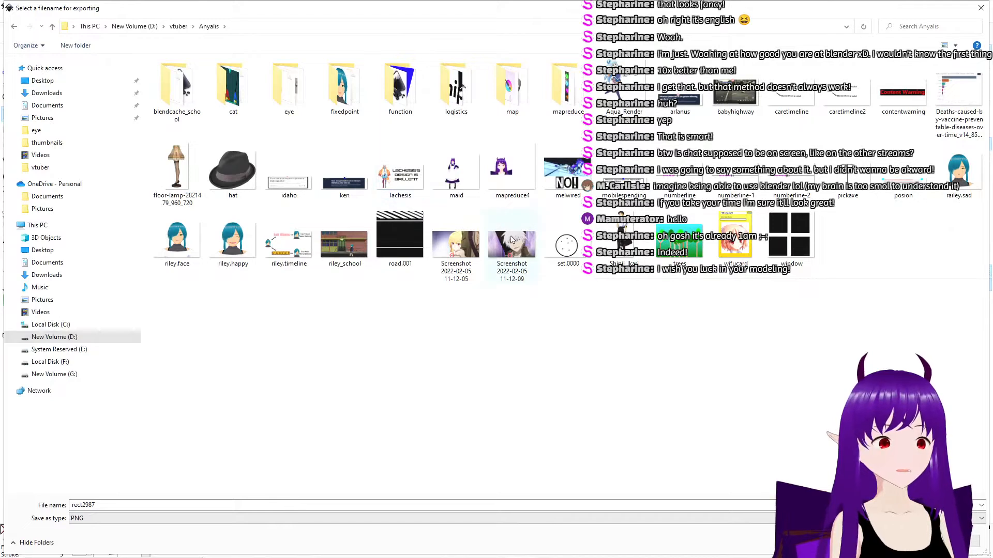
mouse_move(524, 254)
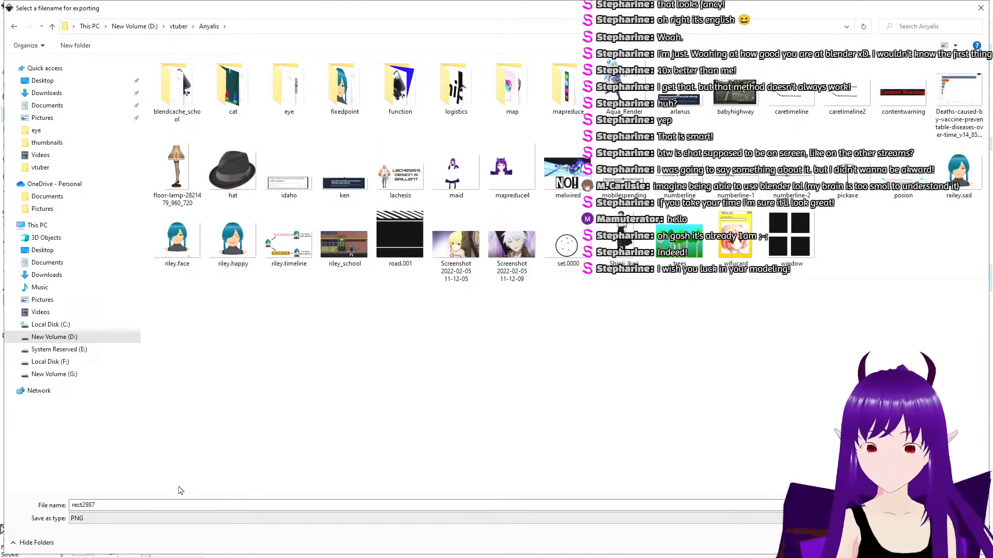
double_click(149, 505)
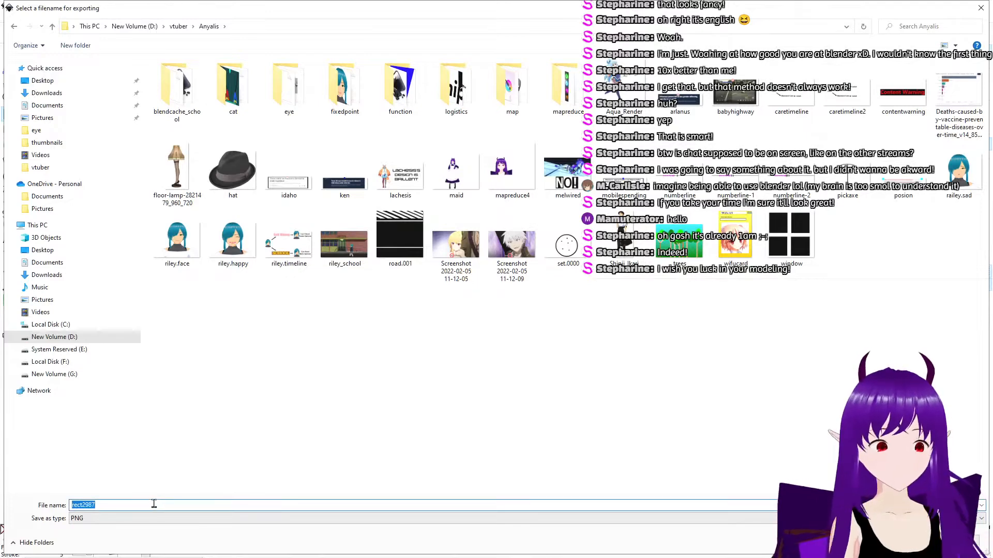
text(liver)
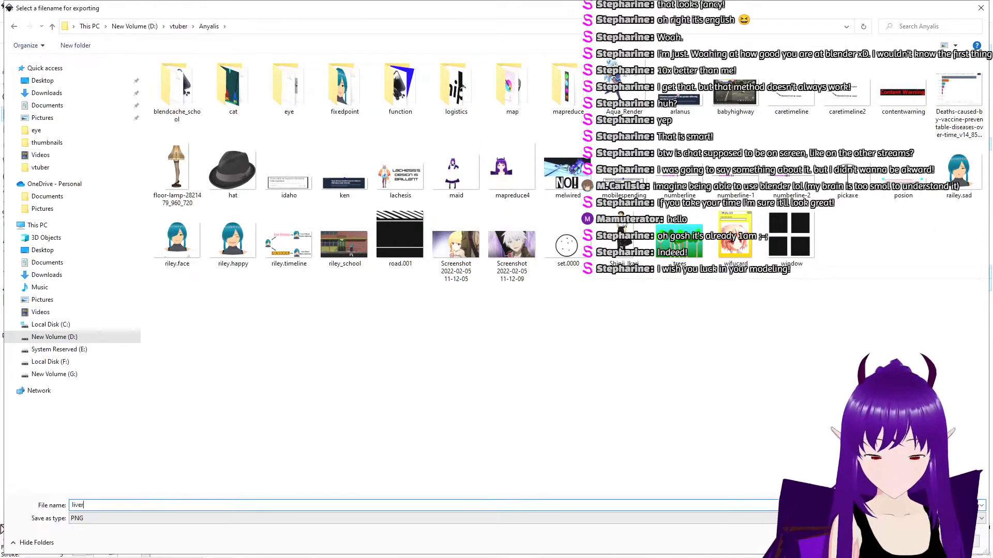
key(Return)
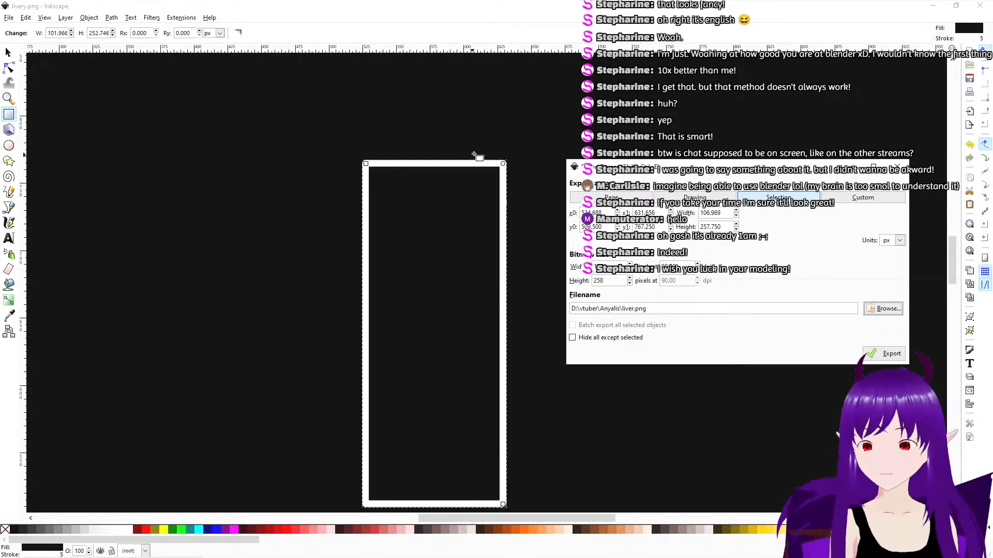
click(882, 356)
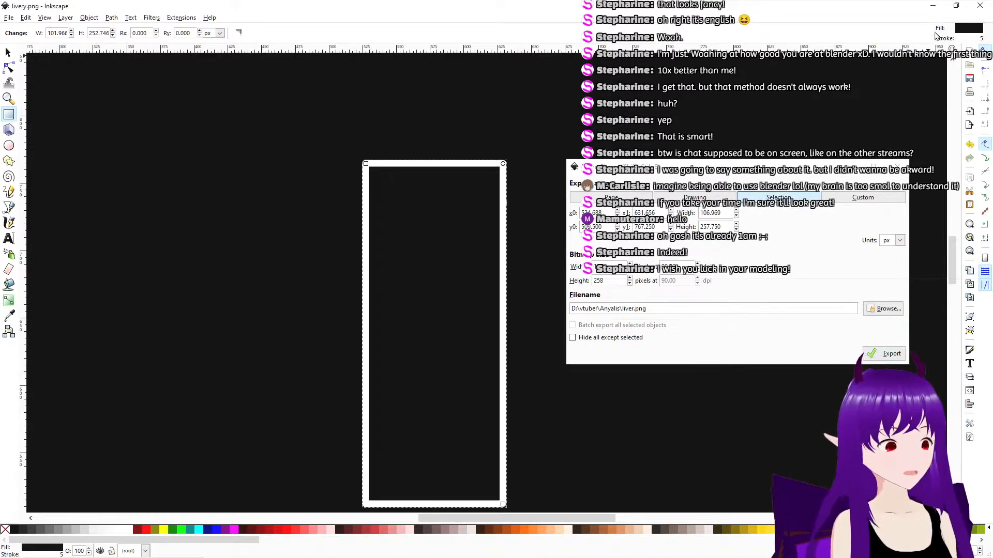
Switch to Blender and open liver.png from the Anyalis folder in the image editor
key(alt+Tab)
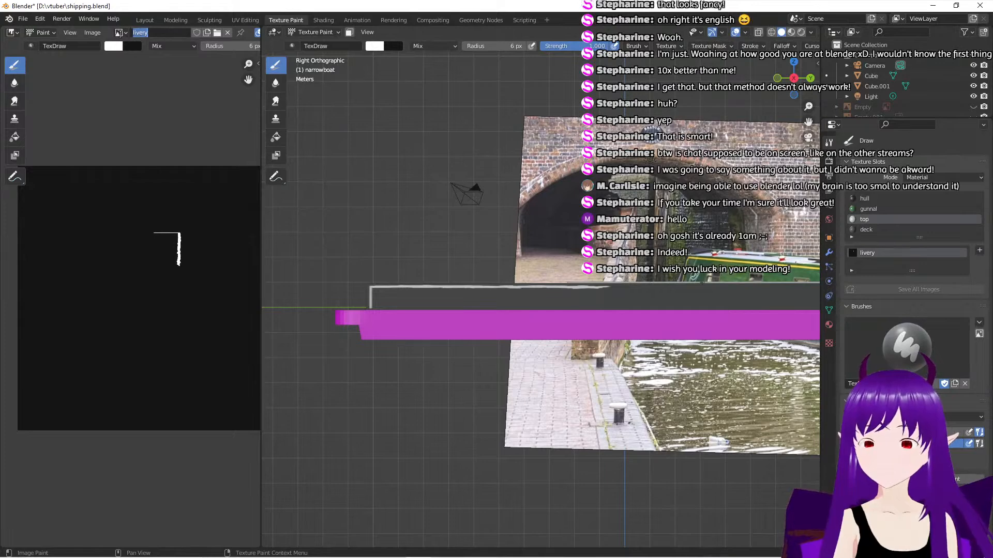
click(92, 32)
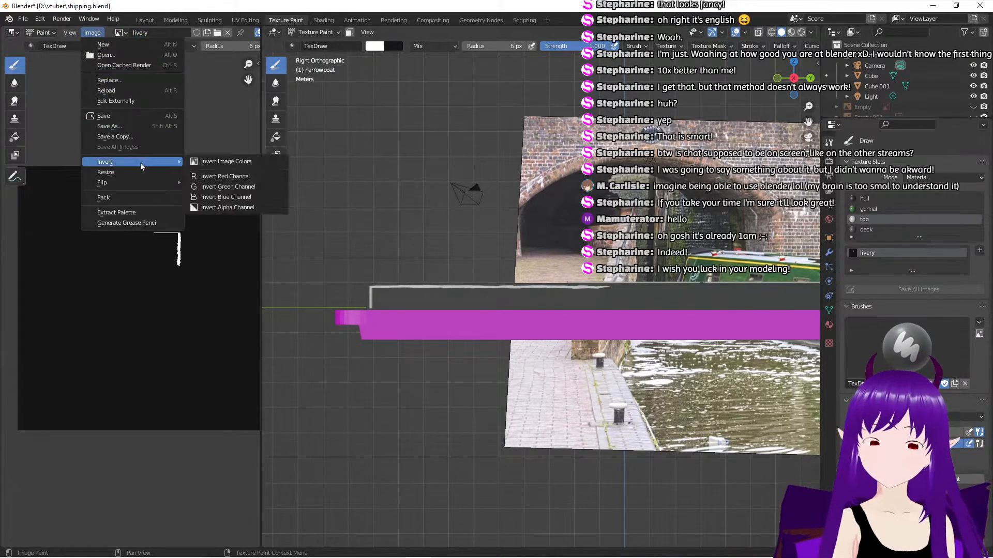
click(142, 56)
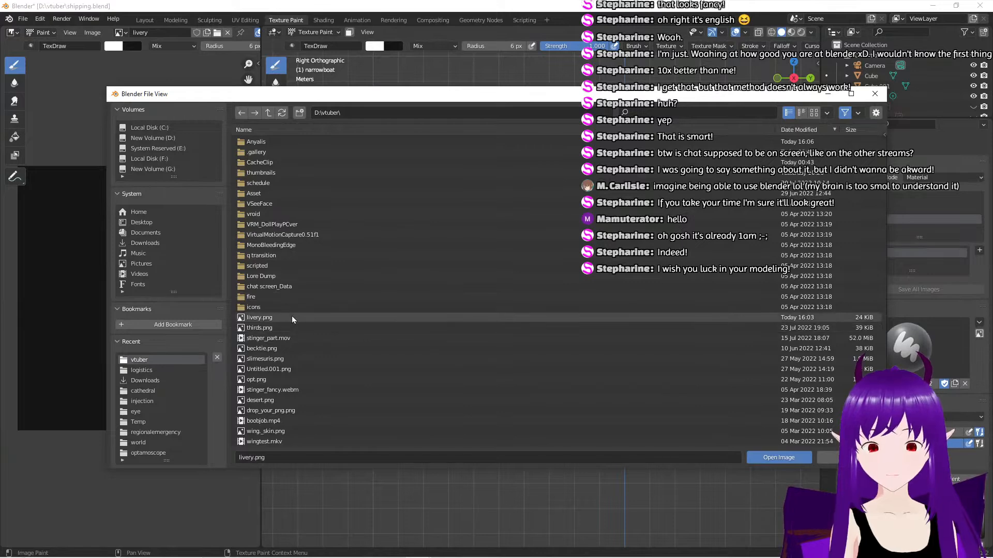
click(278, 141)
click(279, 225)
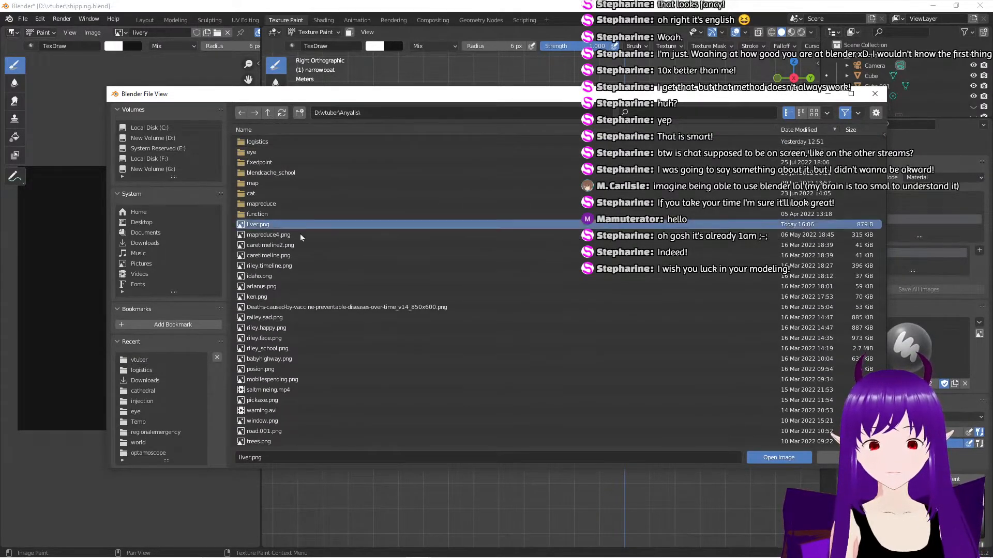
click(771, 457)
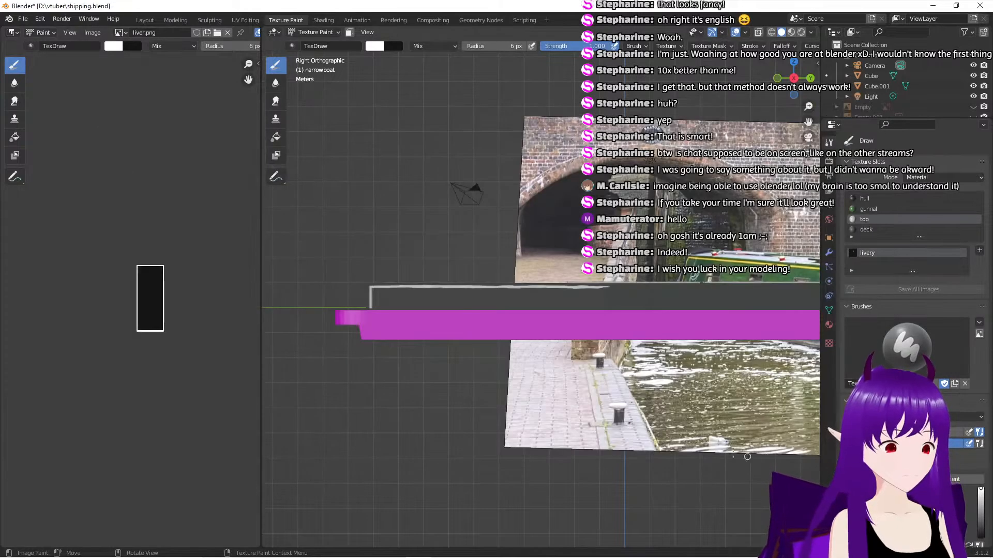
Examine the liver.png image up close and compare it with the painted marks on the narrowboat's side
scroll(483, 324, down, 1)
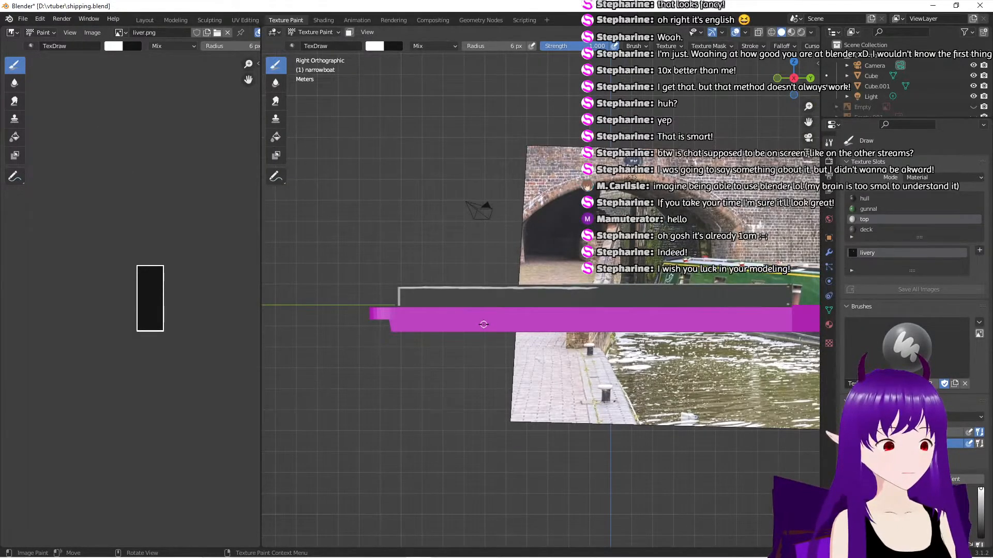
scroll(483, 324, up, 2)
scroll(483, 324, down, 1)
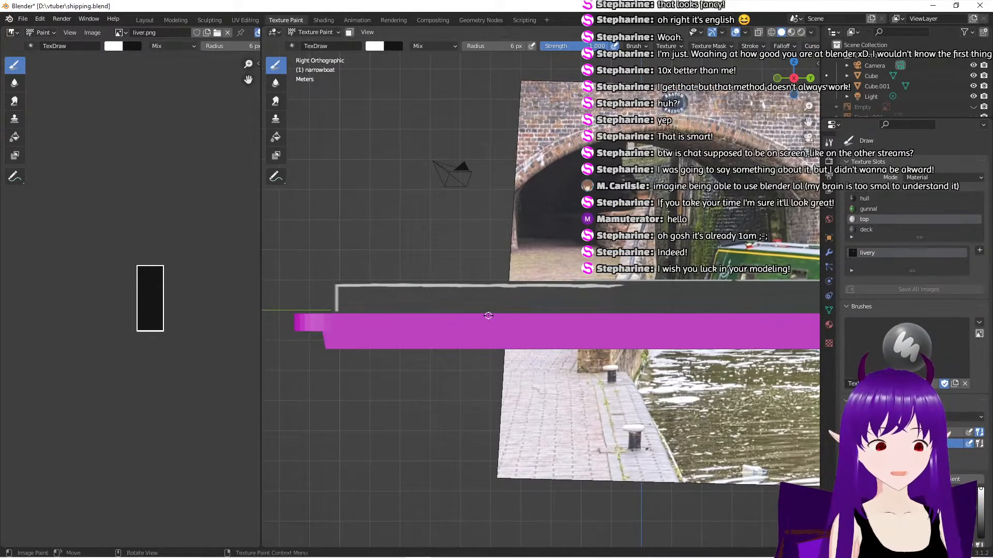
scroll(487, 321, up, 2)
mouse_move(488, 316)
middle_down()
mouse_move(555, 329)
mouse_move(467, 311)
mouse_move(489, 312)
middle_up()
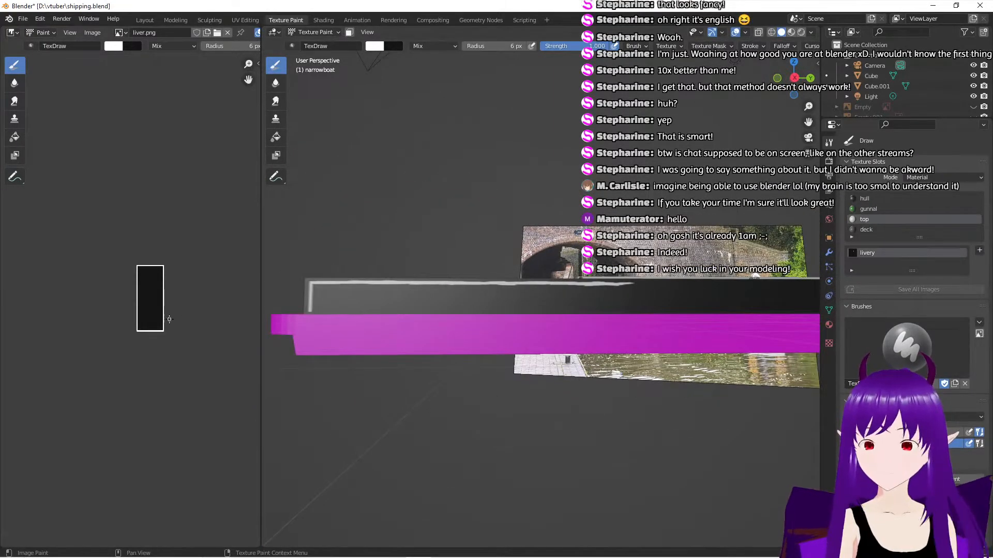
scroll(155, 307, up, 6)
scroll(155, 307, down, 1)
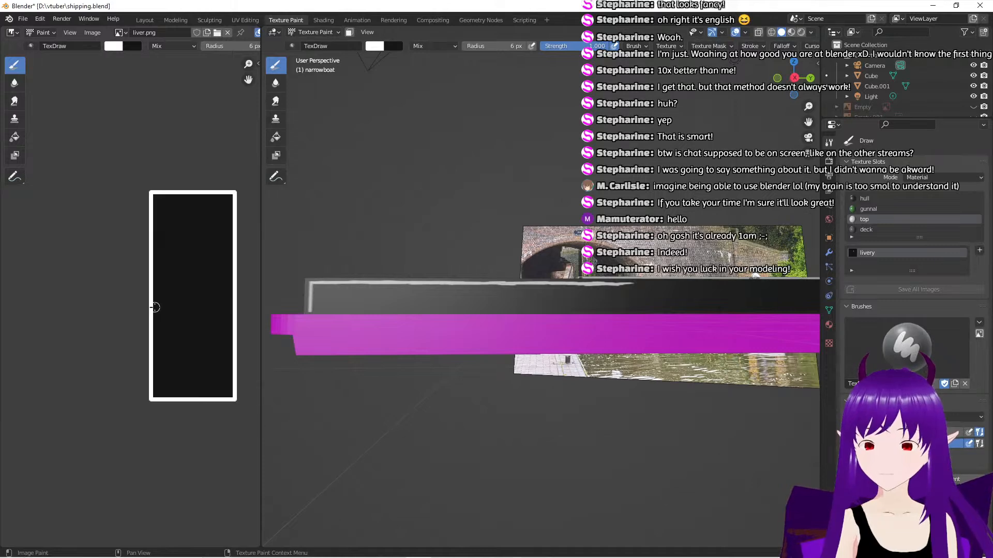
scroll(457, 308, down, 1)
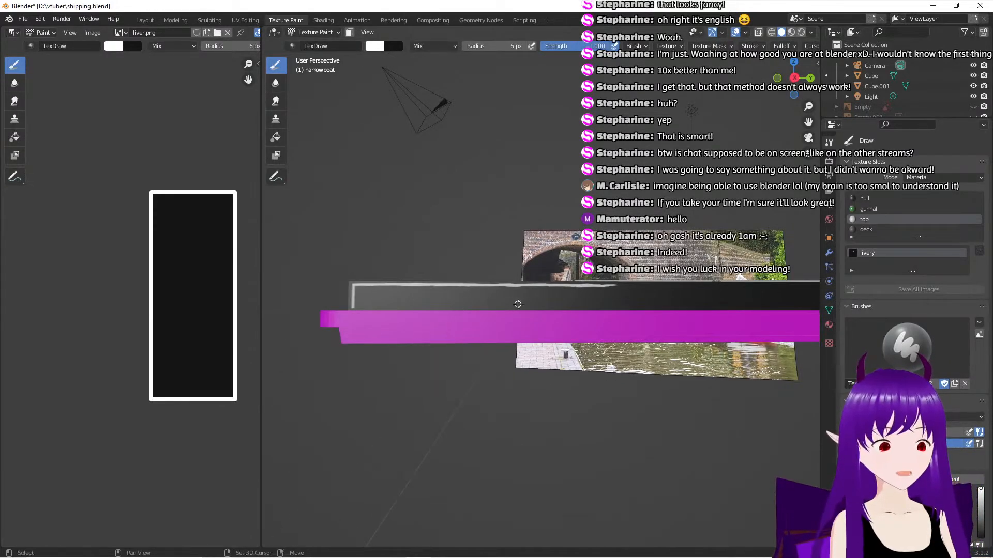
scroll(488, 304, down, 1)
scroll(488, 304, up, 1)
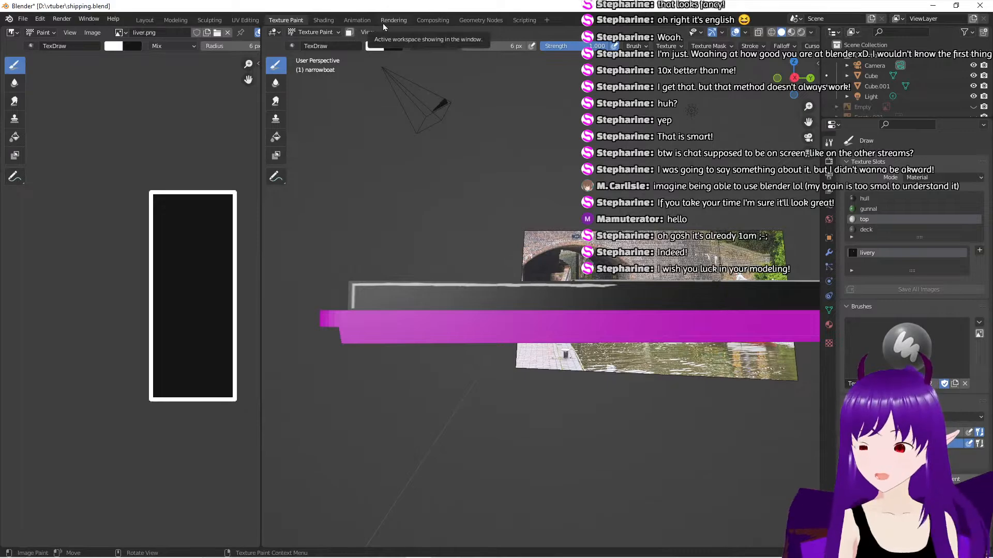
In the Shading workspace, replace the livery image in the top material's image texture node with liver.png
click(320, 20)
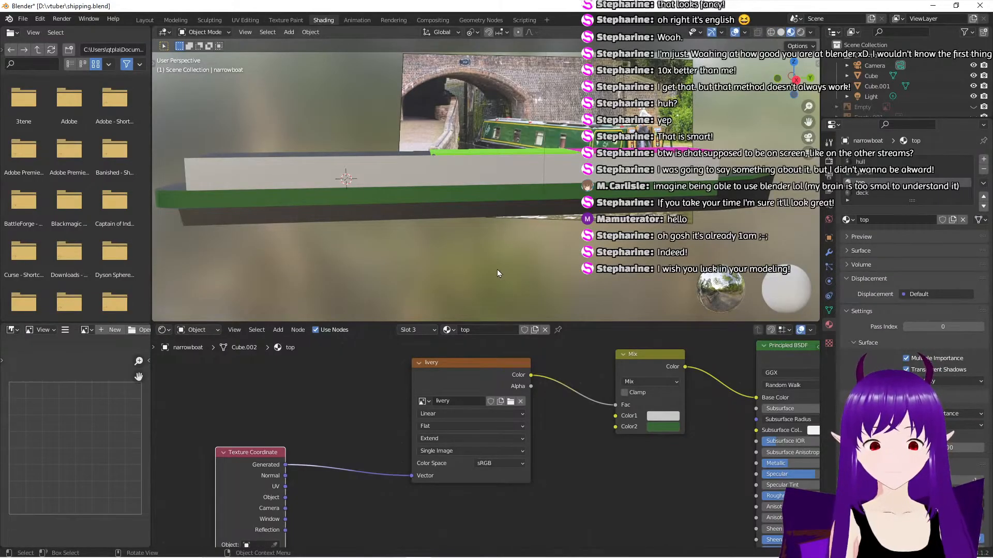
mouse_move(498, 269)
middle_down()
mouse_move(481, 262)
mouse_move(488, 259)
middle_up()
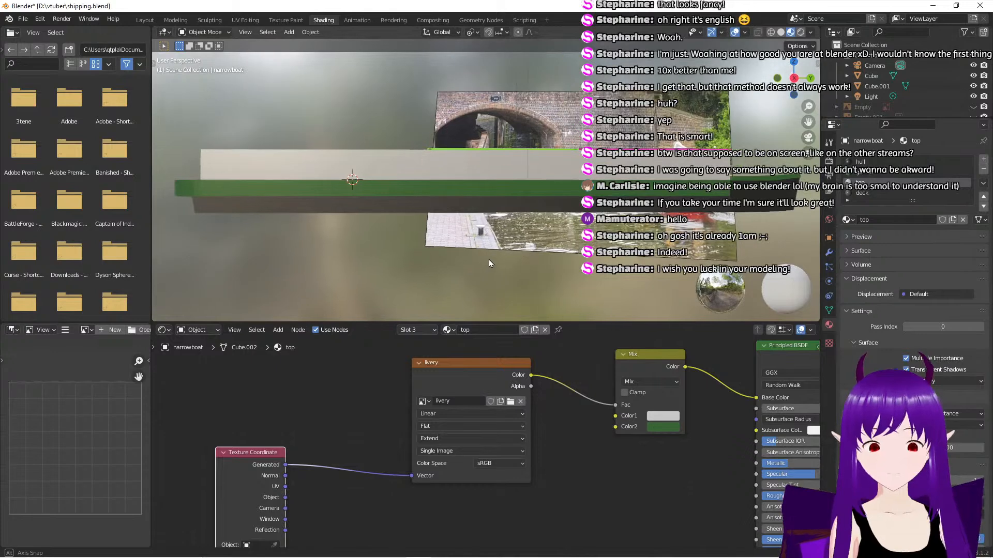
click(468, 400)
click(469, 401)
click(429, 405)
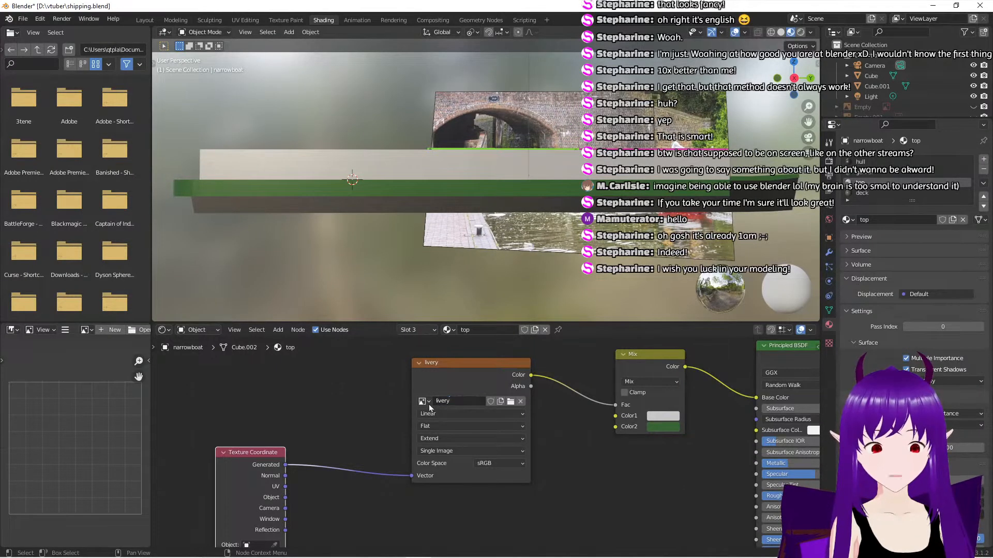
click(428, 401)
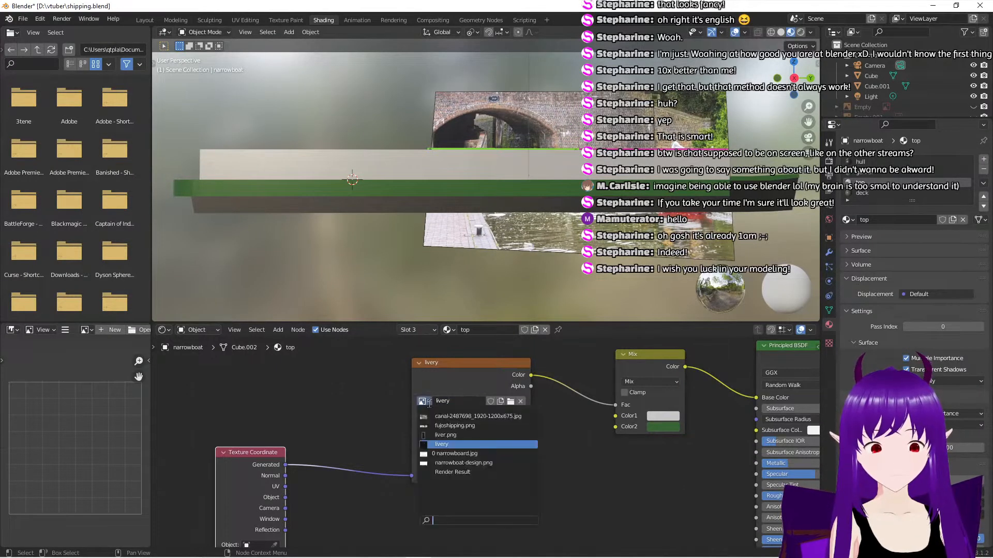
click(469, 437)
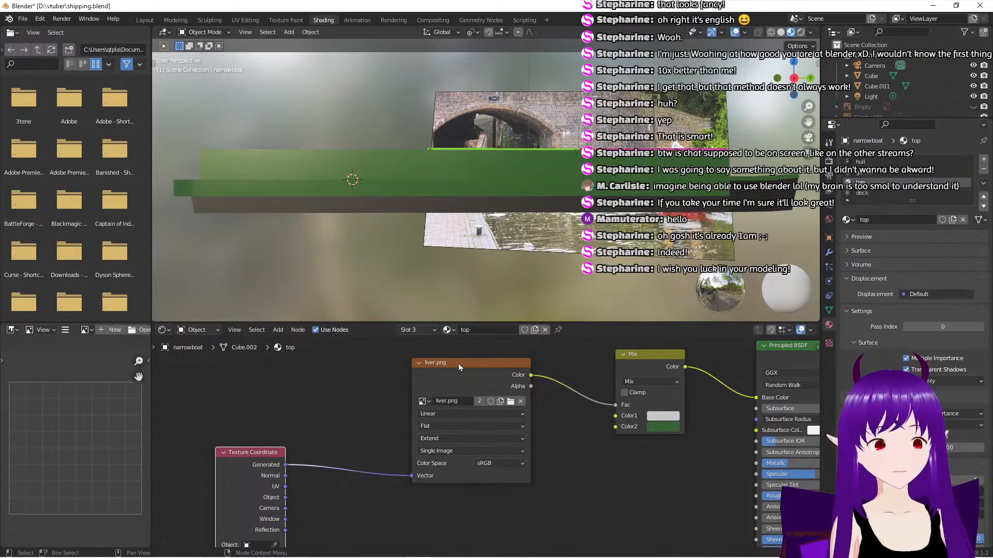
Try mapping the liver.png texture with the Texture Coordinate node's UV output instead of Generated, checking the narrowboat's side
scroll(399, 206, up, 2)
mouse_move(372, 216)
middle_down()
mouse_move(468, 217)
mouse_move(365, 216)
middle_up()
middle_drag(299, 230, 388, 227)
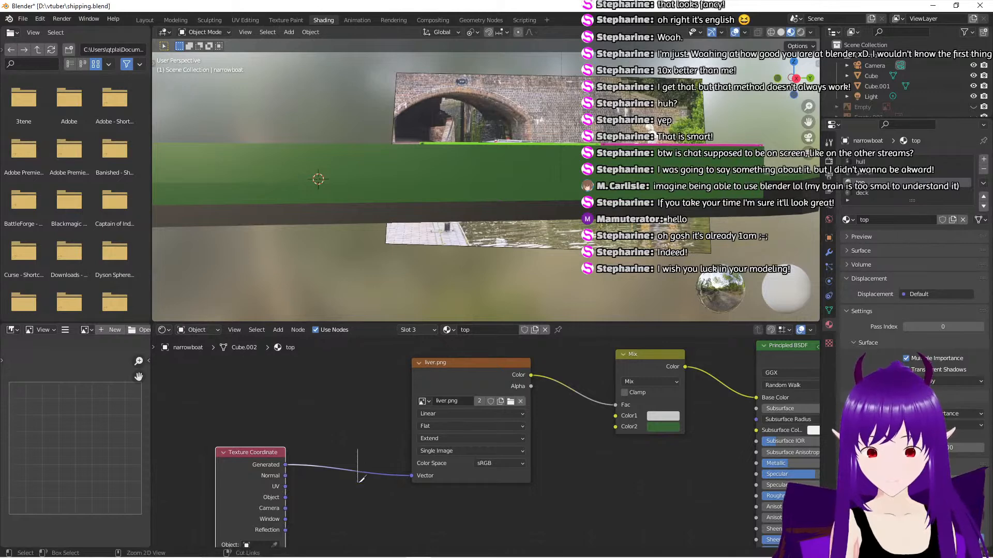
ctrl+right_drag(361, 478, 358, 484)
middle_drag(405, 243, 429, 248)
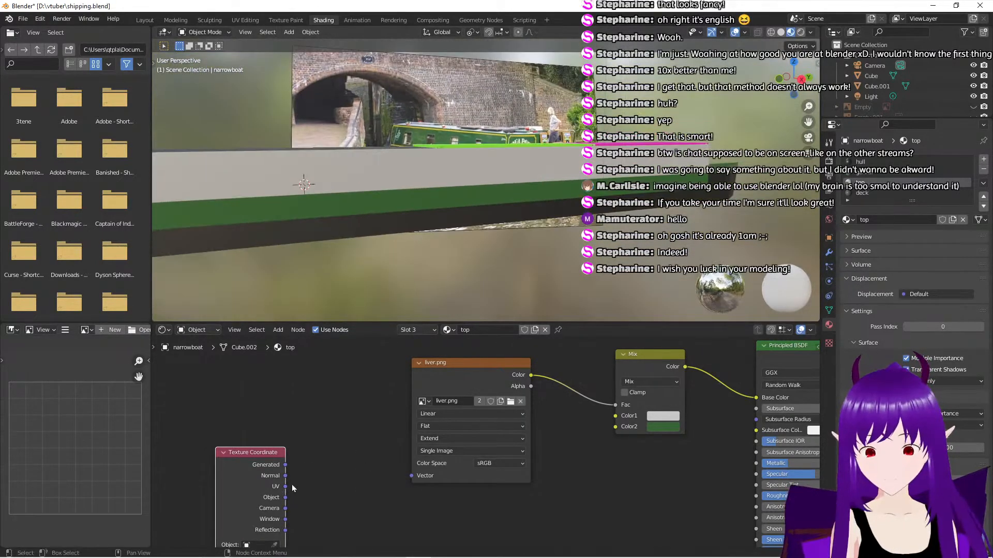
drag(285, 487, 411, 475)
scroll(380, 259, down, 4)
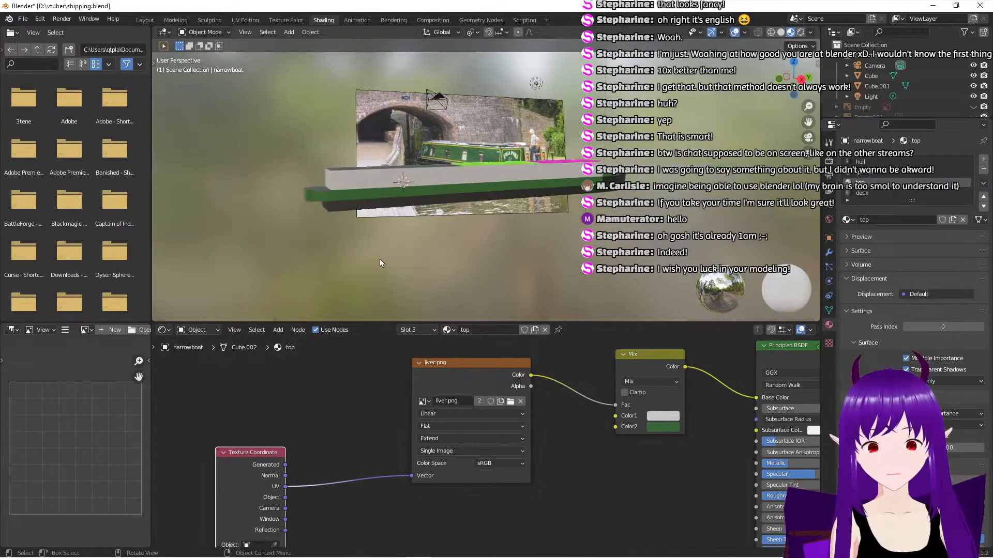
mouse_move(379, 259)
middle_down()
mouse_move(523, 256)
mouse_move(362, 259)
middle_up()
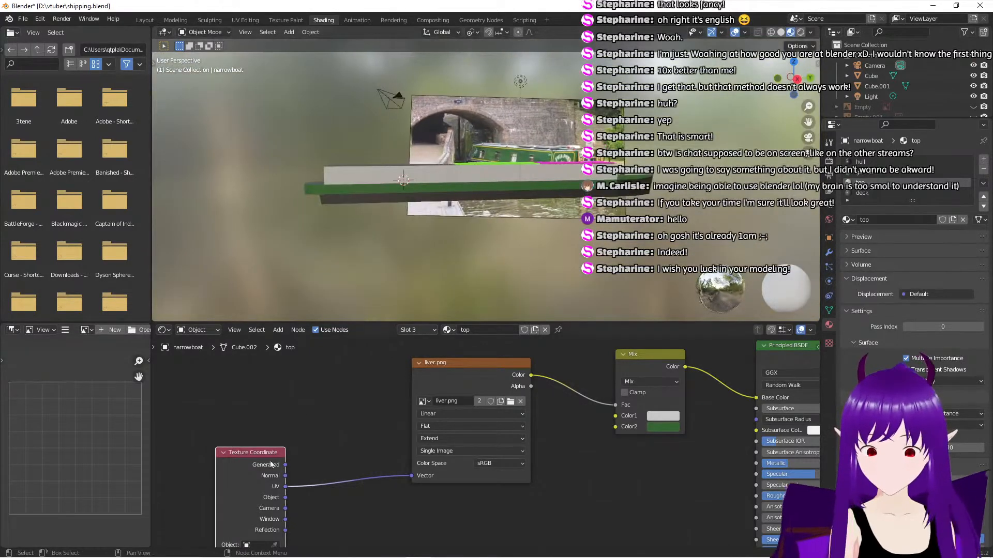
Connect the Texture Coordinate node's Generated output to the liver.png texture's Vector input and inspect the narrowboat's side
drag(285, 465, 412, 475)
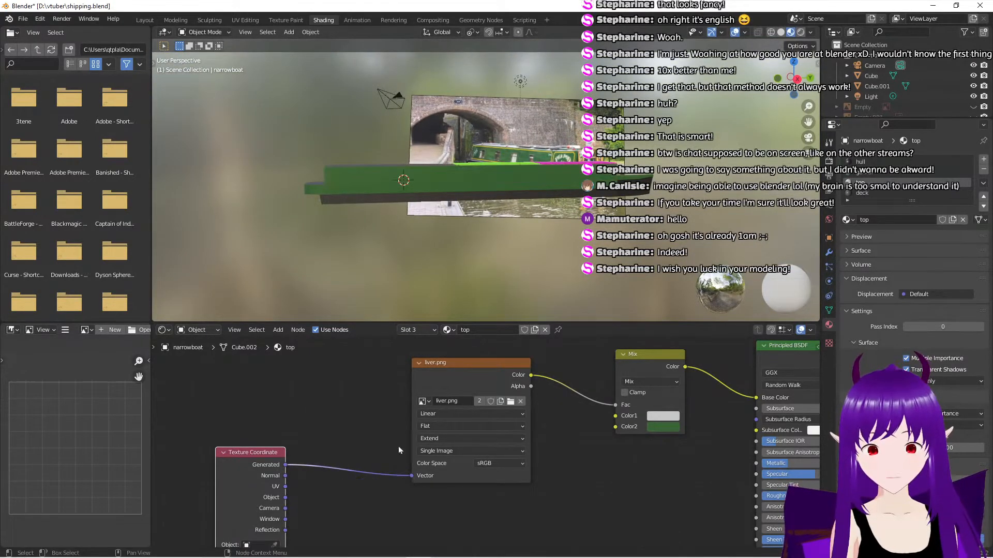
scroll(392, 240, up, 3)
middle_drag(400, 270, 380, 265)
scroll(380, 259, up, 3)
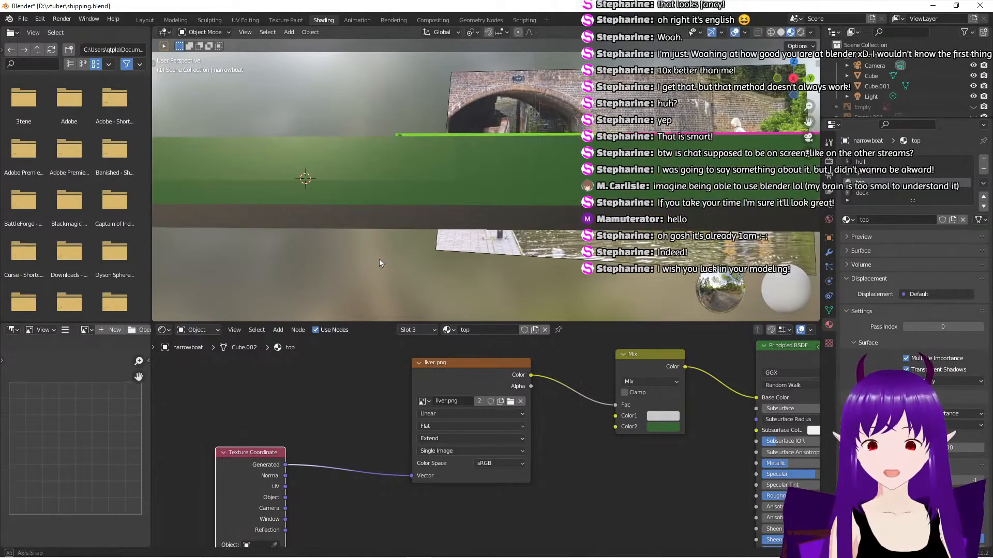
Move the Texture Coordinate node closer to the image texture node and return to the Texture Paint workspace
drag(251, 517, 294, 480)
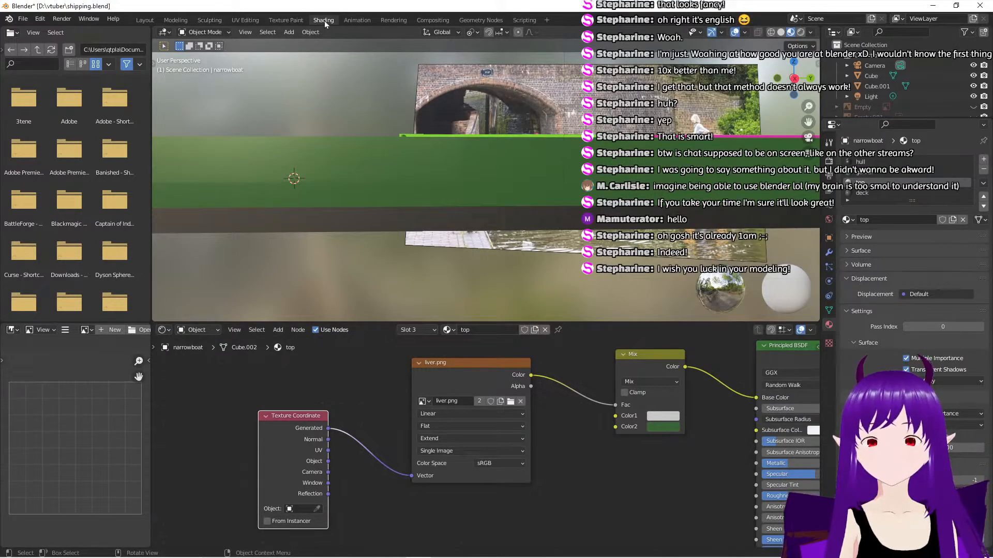
click(287, 20)
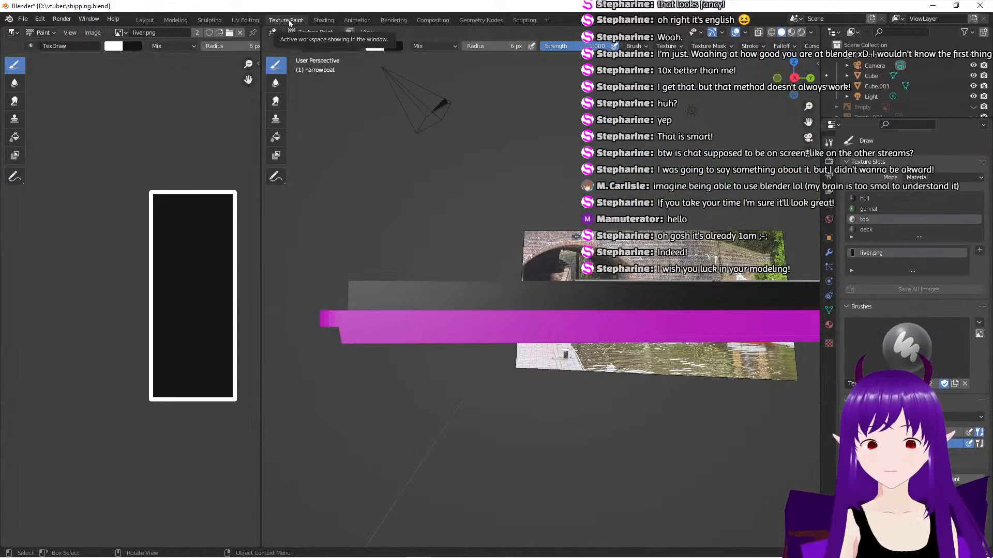
mouse_move(387, 267)
middle_down()
mouse_move(429, 290)
mouse_move(394, 263)
middle_up()
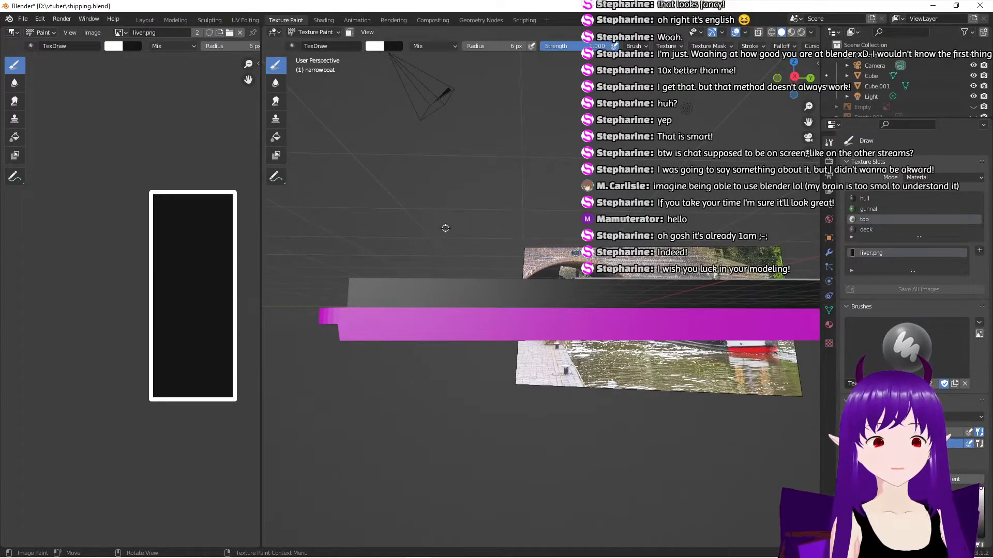
In the Shading workspace, set the liver.png texture's color space to Non-Color in the top material
click(314, 21)
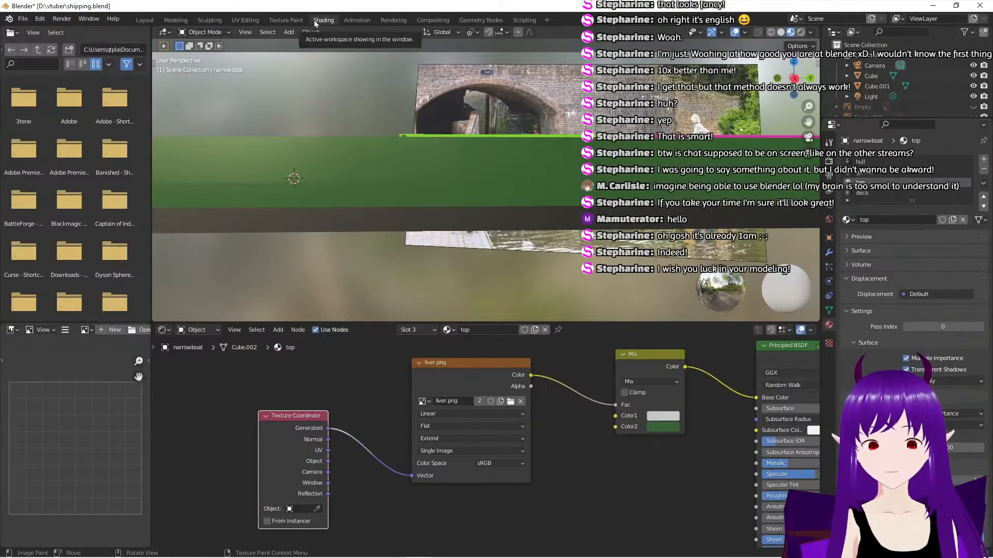
mouse_move(344, 222)
middle_down()
mouse_move(453, 241)
mouse_move(532, 230)
mouse_move(351, 221)
middle_up()
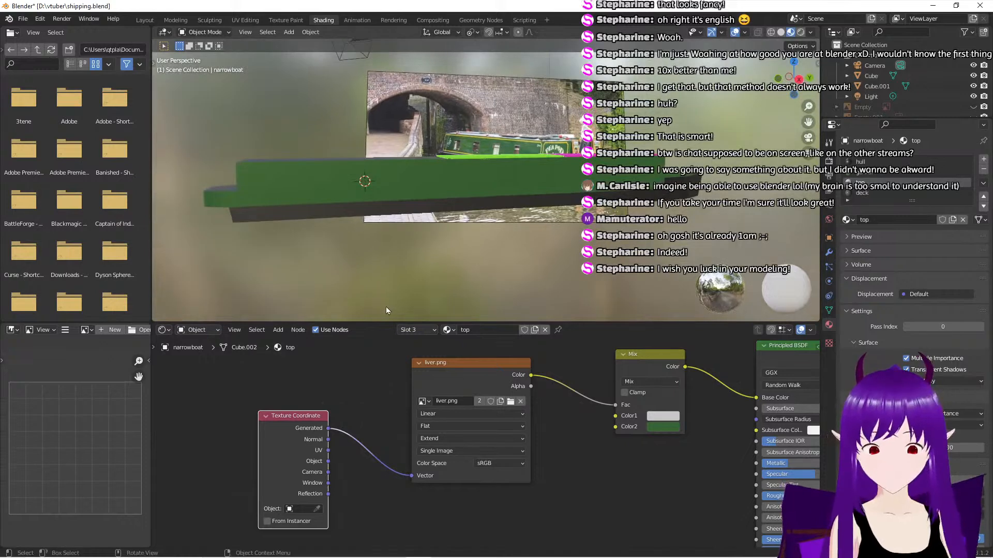
scroll(380, 358, up, 2)
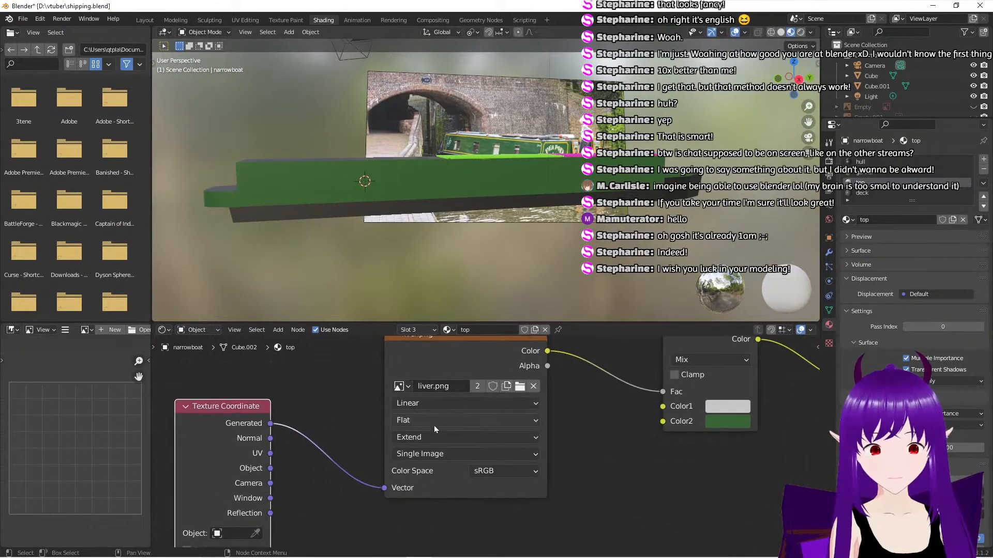
click(493, 472)
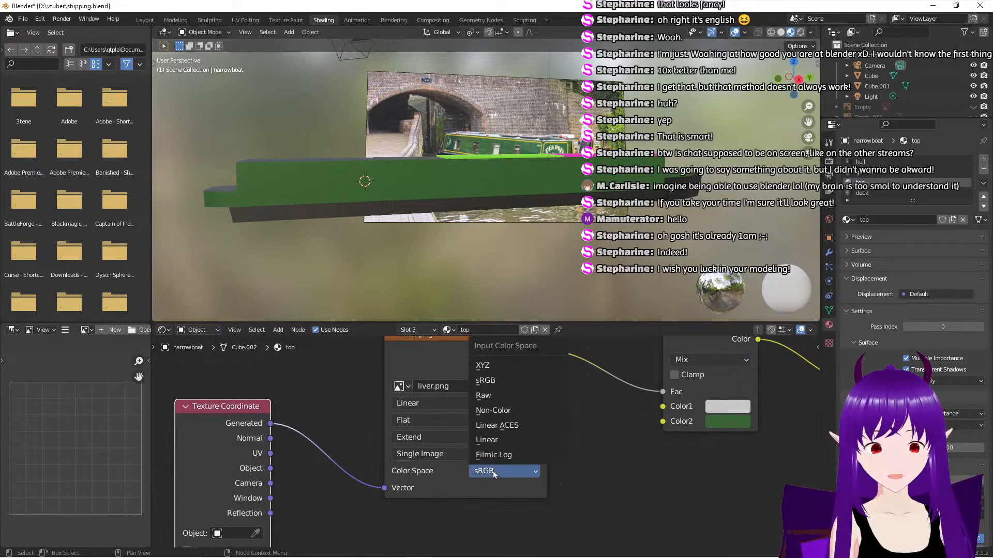
click(498, 411)
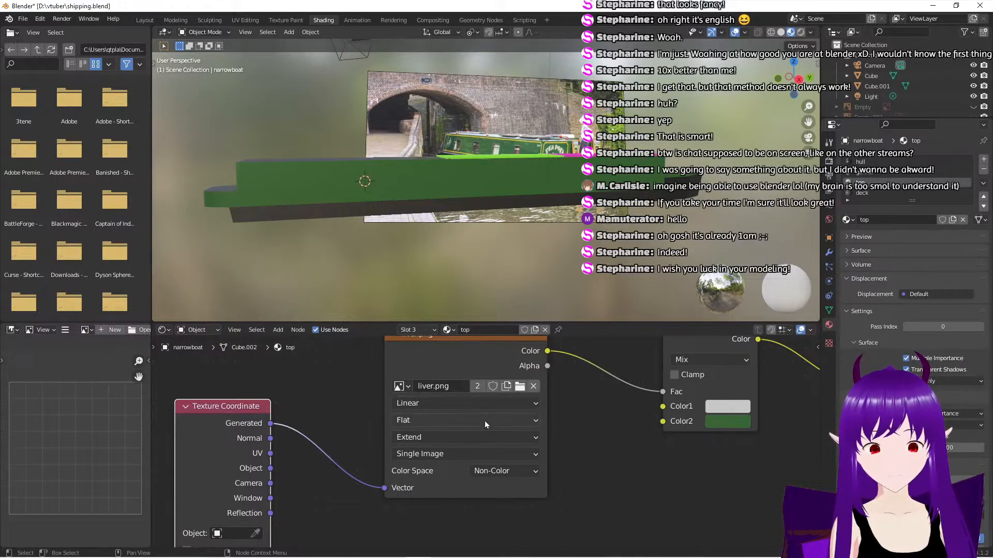
Try the livery image in the top material's image texture node and switch back to liver.png
click(458, 387)
key(Escape)
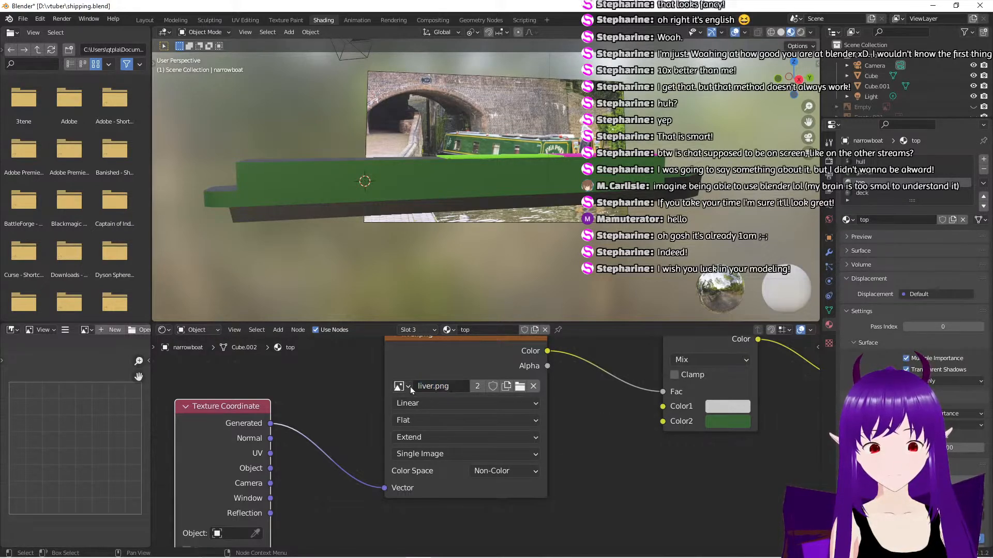
click(401, 387)
click(454, 288)
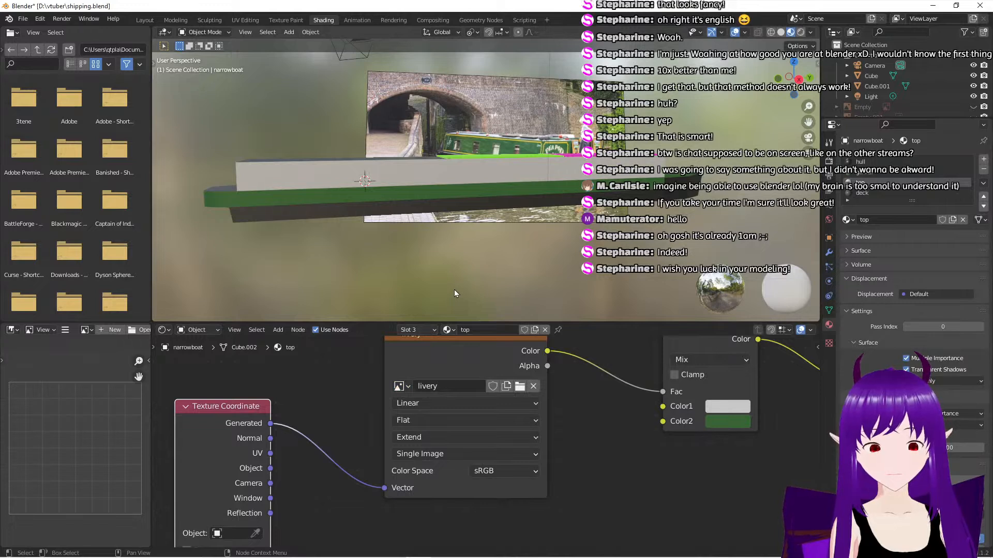
click(439, 386)
click(408, 386)
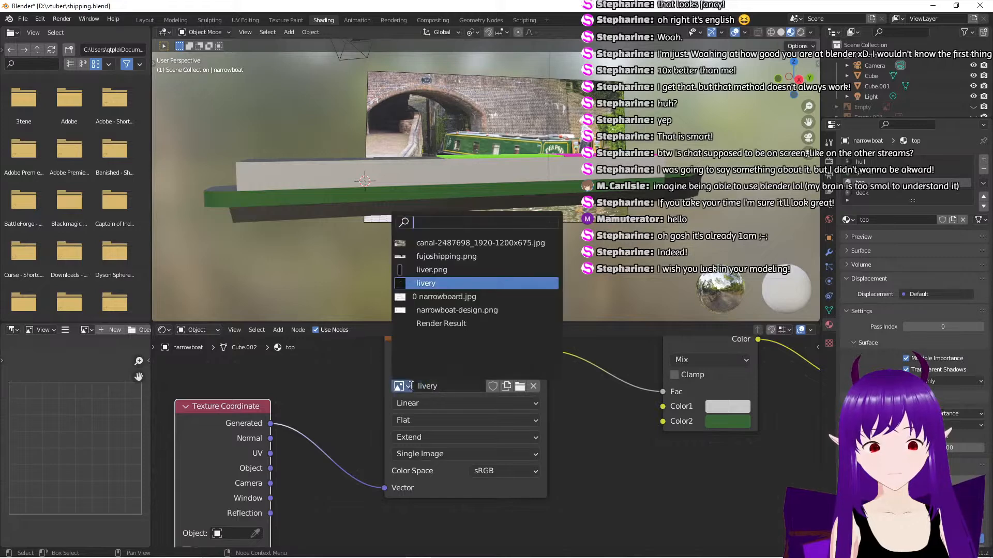
click(455, 272)
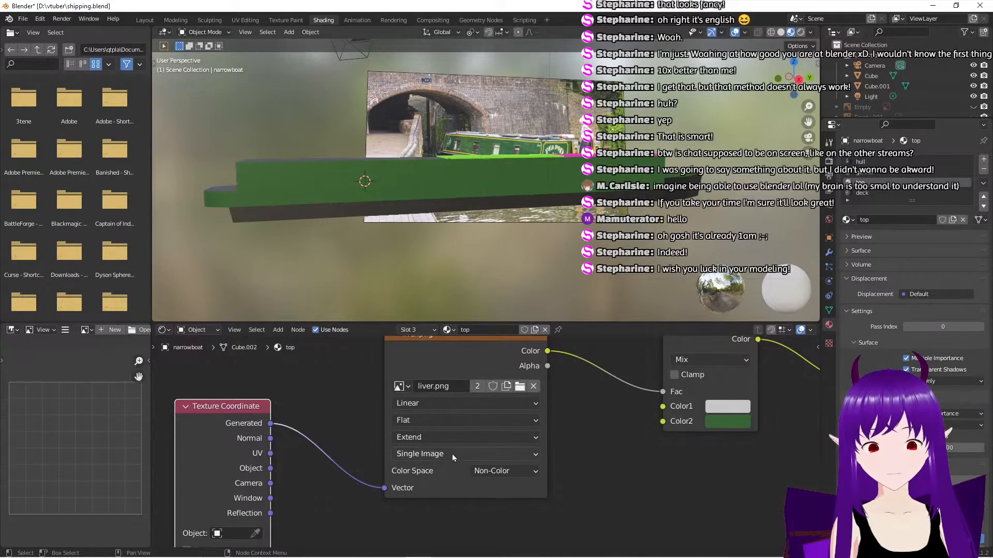
Try mapping liver.png with the Texture Coordinate node's Object output, inspect the narrowboat's side, and reconnect the Generated output to Vector
middle_drag(322, 403, 333, 399)
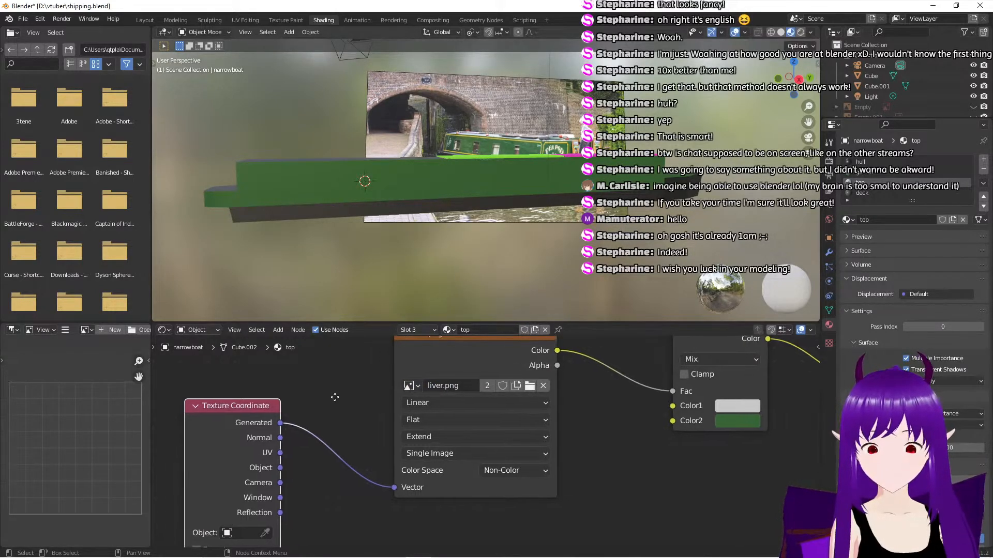
mouse_move(369, 225)
middle_down()
mouse_move(461, 238)
mouse_move(561, 222)
mouse_move(380, 241)
mouse_move(370, 227)
middle_up()
scroll(383, 227, up, 2)
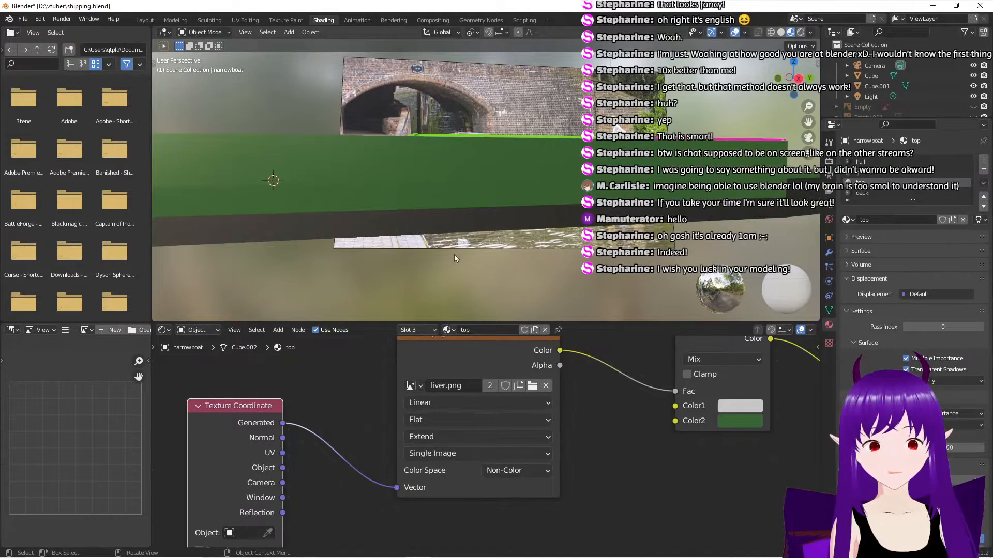
scroll(433, 253, down, 4)
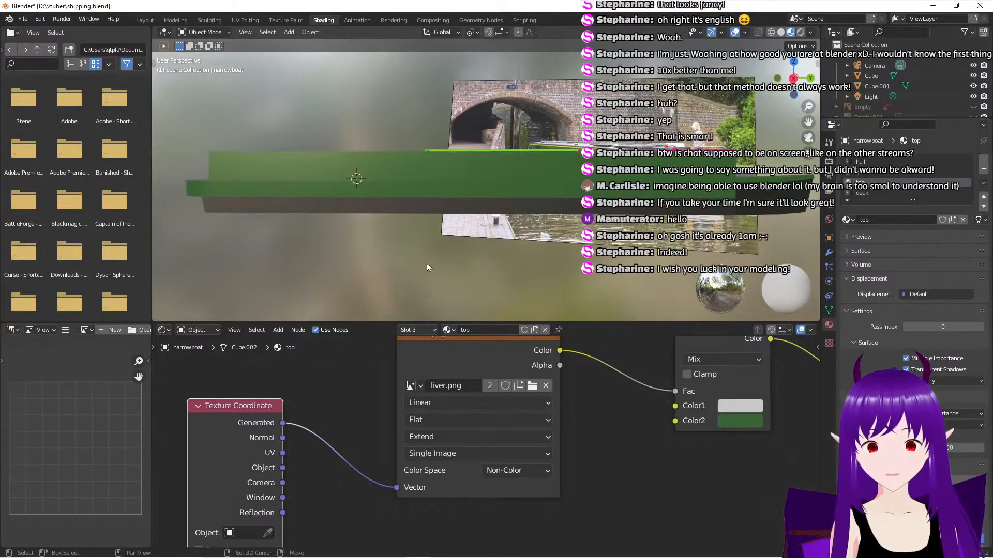
shift+middle_drag(427, 262, 474, 250)
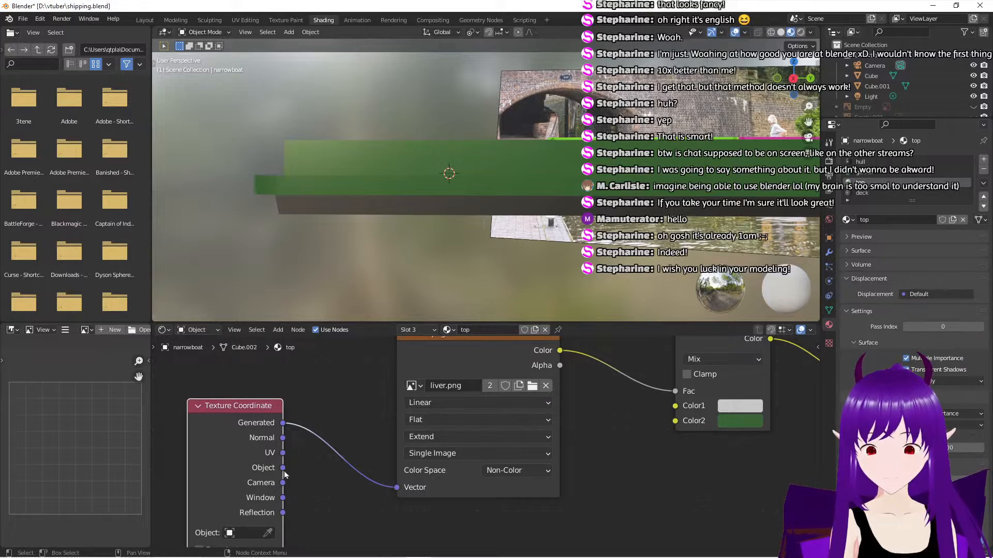
drag(284, 470, 396, 492)
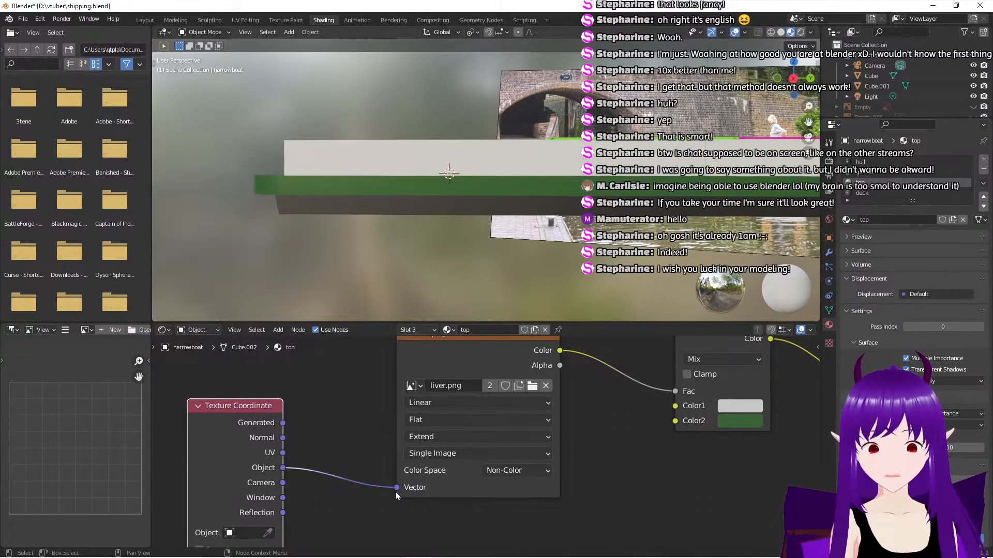
scroll(352, 415, down, 2)
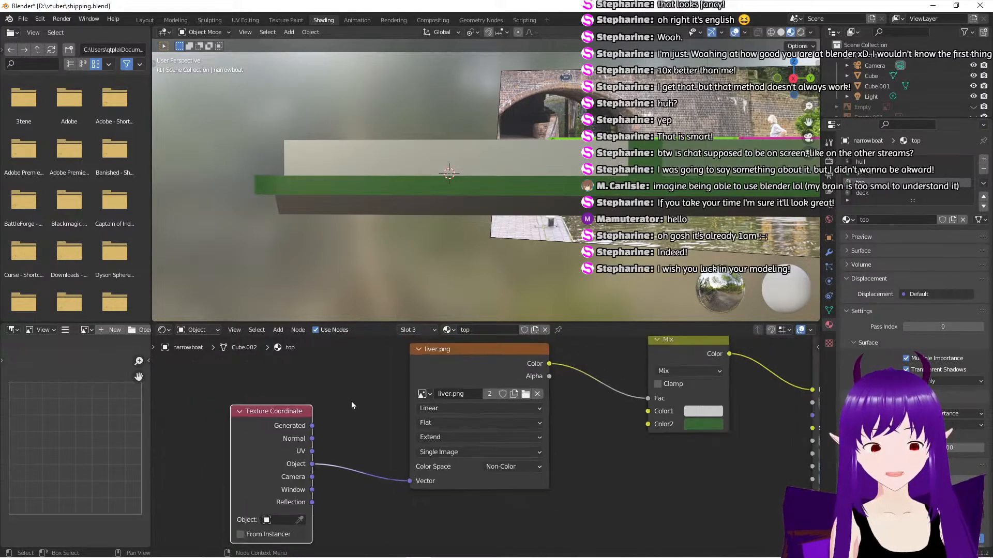
mouse_move(410, 189)
middle_down()
mouse_move(507, 185)
mouse_move(483, 195)
mouse_move(499, 197)
mouse_move(459, 182)
middle_up()
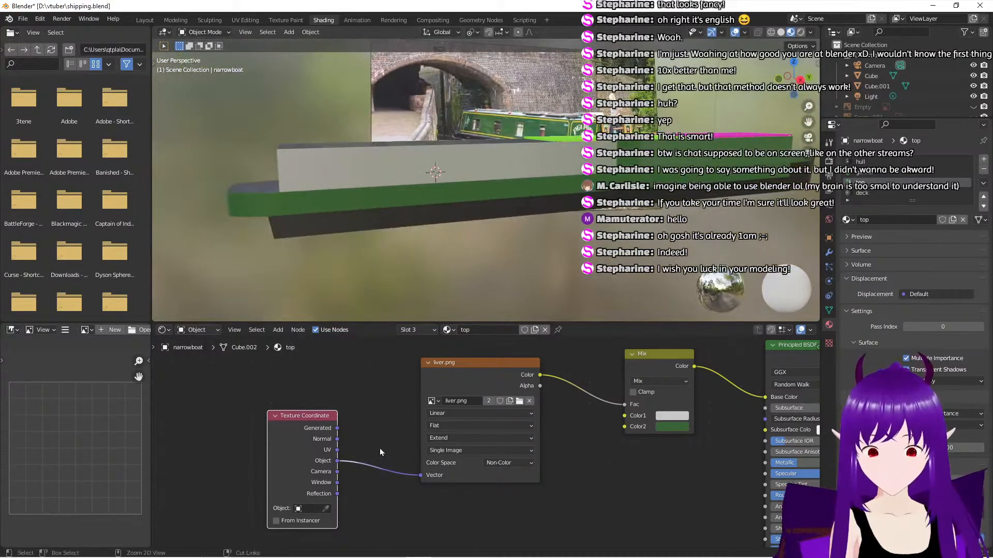
ctrl+right_drag(379, 448, 381, 472)
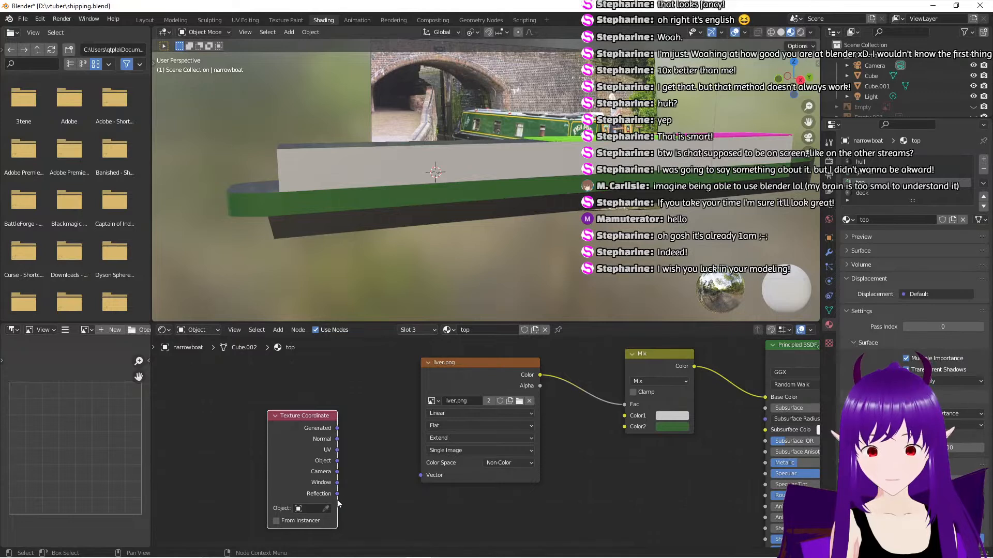
drag(337, 429, 419, 477)
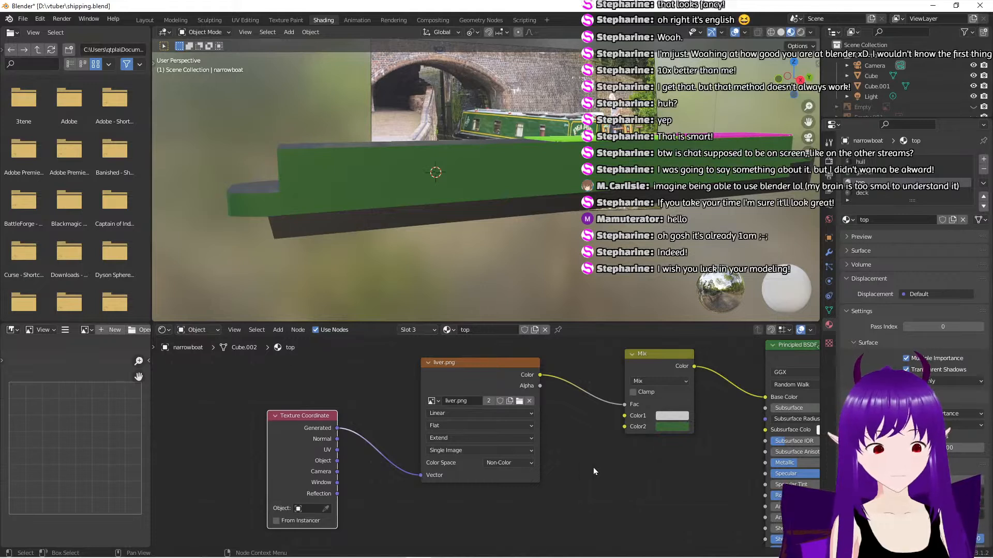
middle_drag(595, 467, 563, 459)
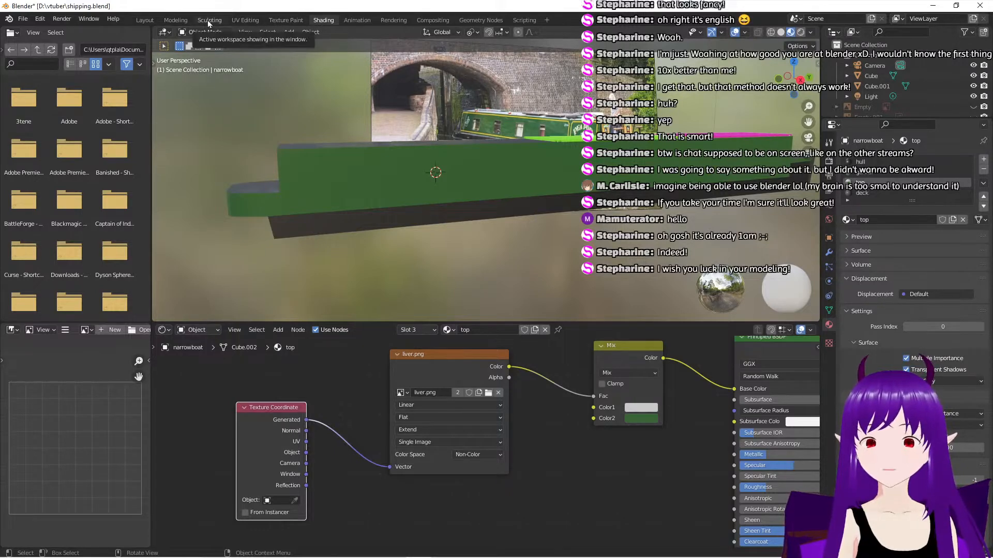
In the Texture Paint workspace, paint a short white test stroke near the end of the narrowboat's black cabin side
click(279, 20)
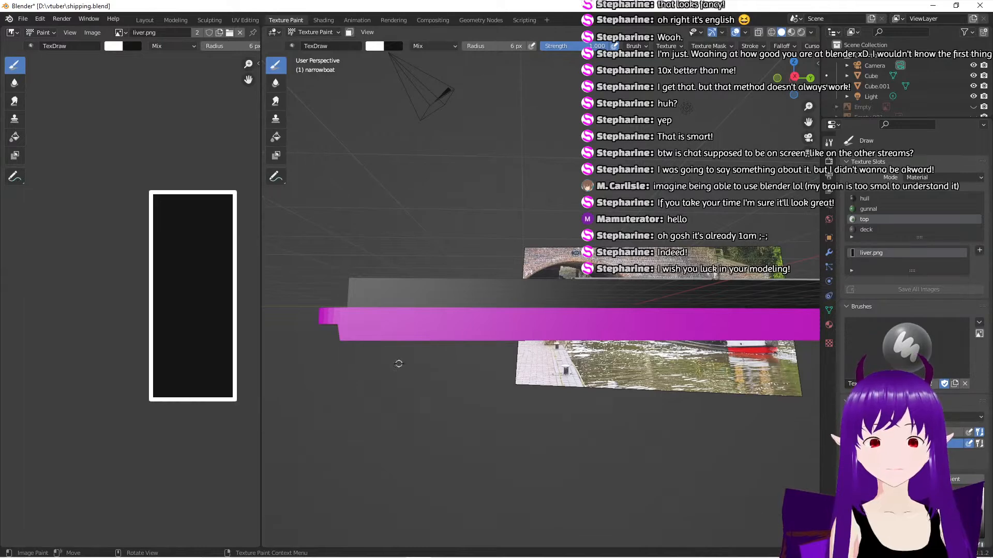
middle_drag(399, 364, 430, 381)
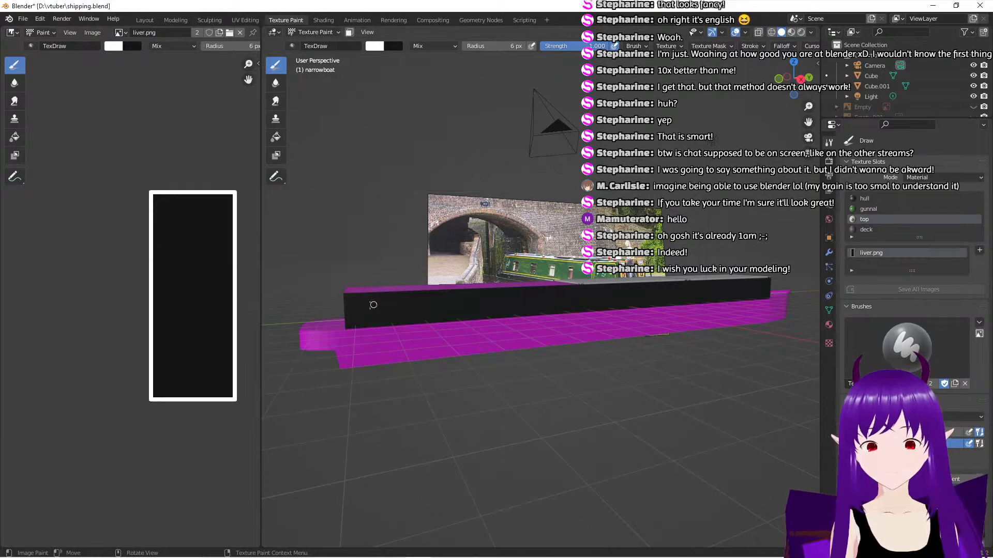
mouse_move(365, 308)
mouse_down()
mouse_move(385, 311)
mouse_move(394, 326)
mouse_up()
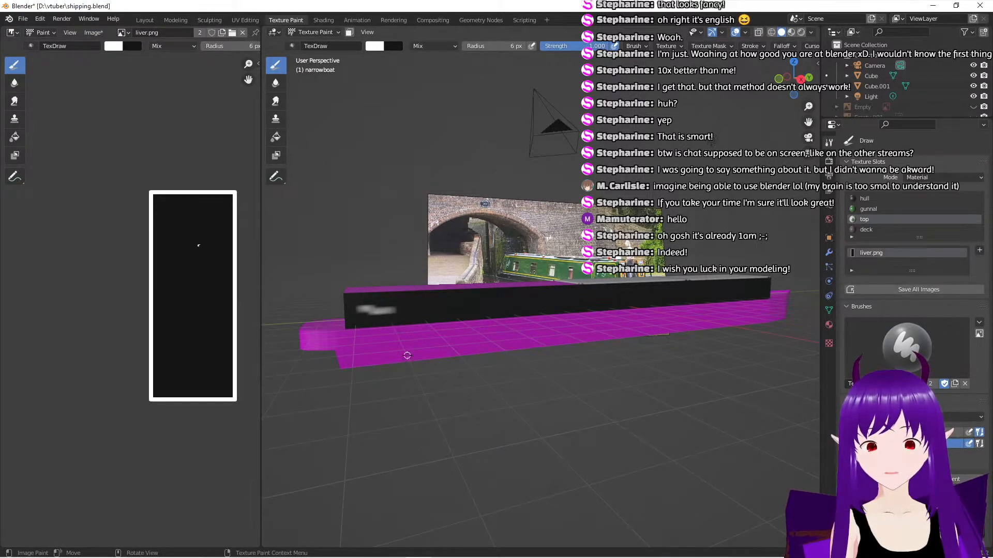
scroll(407, 356, up, 3)
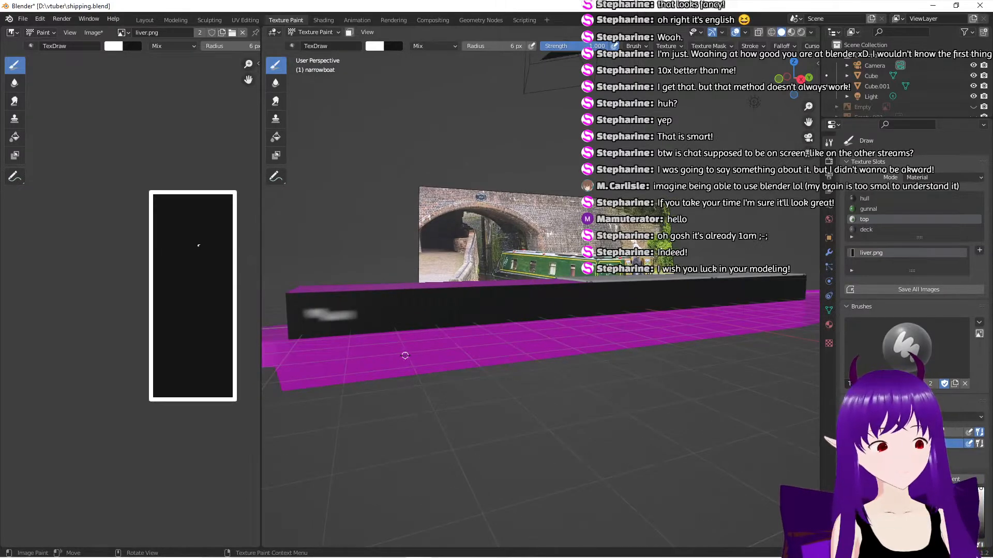
middle_drag(455, 396, 444, 394)
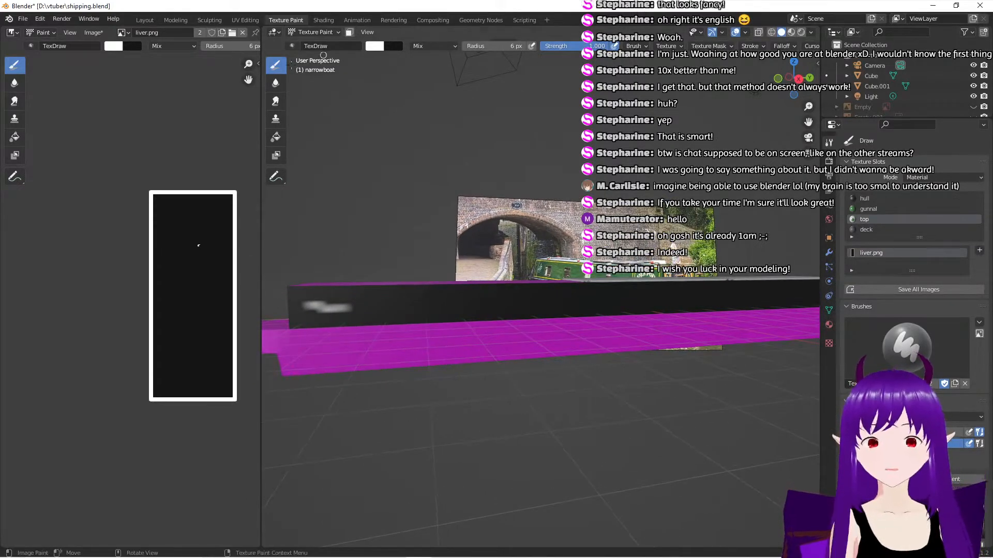
Save the painted liver.png image and return to the Shading workspace to inspect the cabin side
click(93, 33)
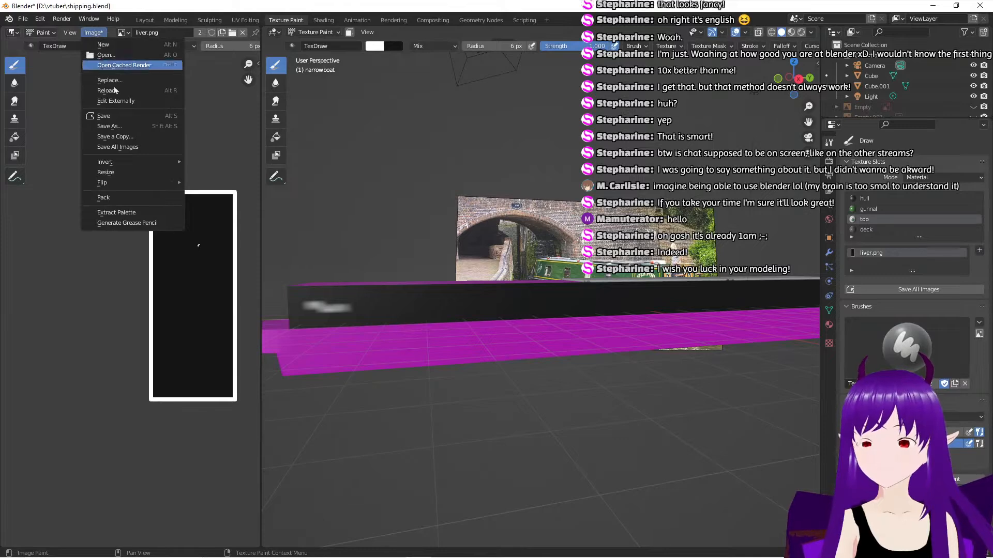
click(117, 117)
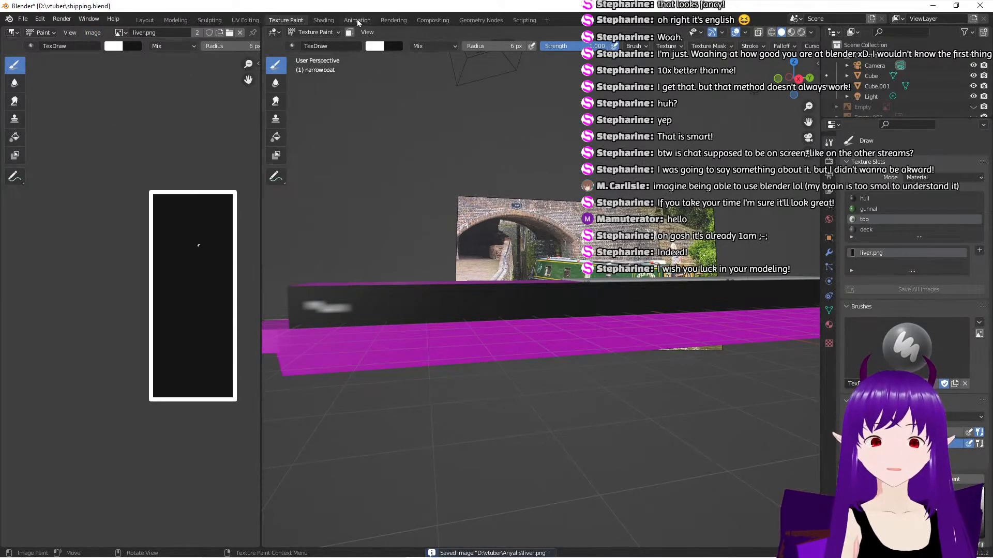
click(325, 20)
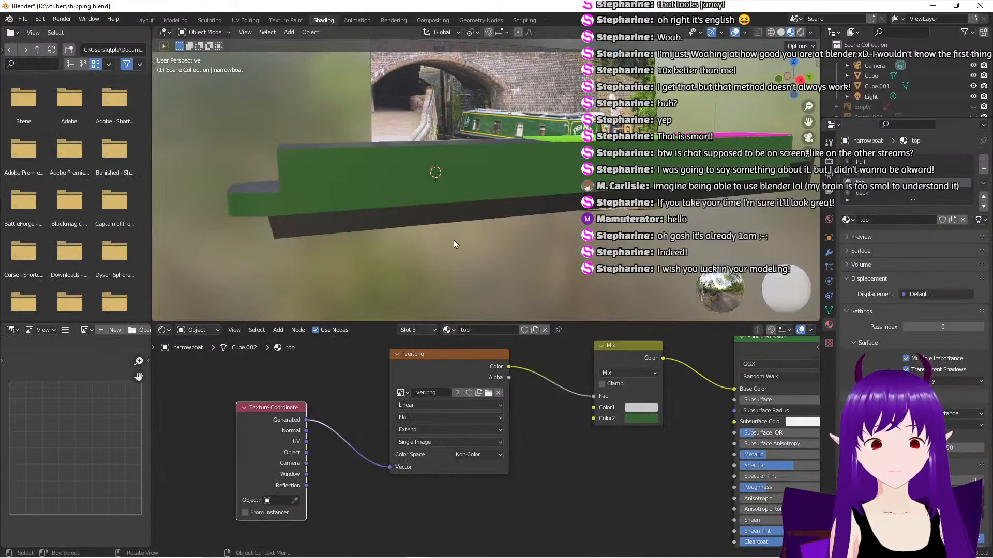
mouse_move(454, 244)
middle_down()
mouse_move(526, 244)
mouse_move(508, 232)
mouse_move(408, 231)
mouse_move(449, 245)
middle_up()
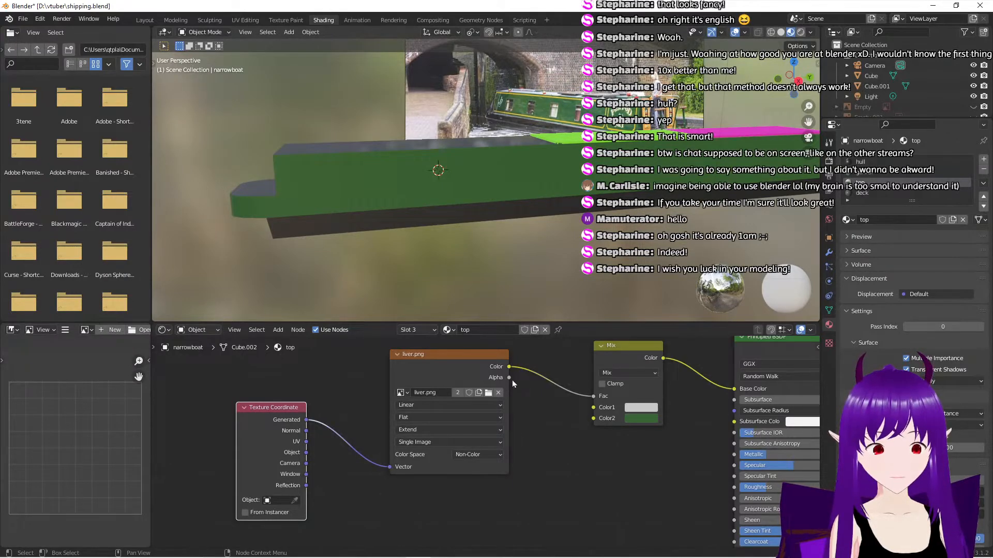
Try driving the Mix node's Fac with the liver.png Alpha output, and reconnect the Color output to Fac
drag(512, 377, 592, 396)
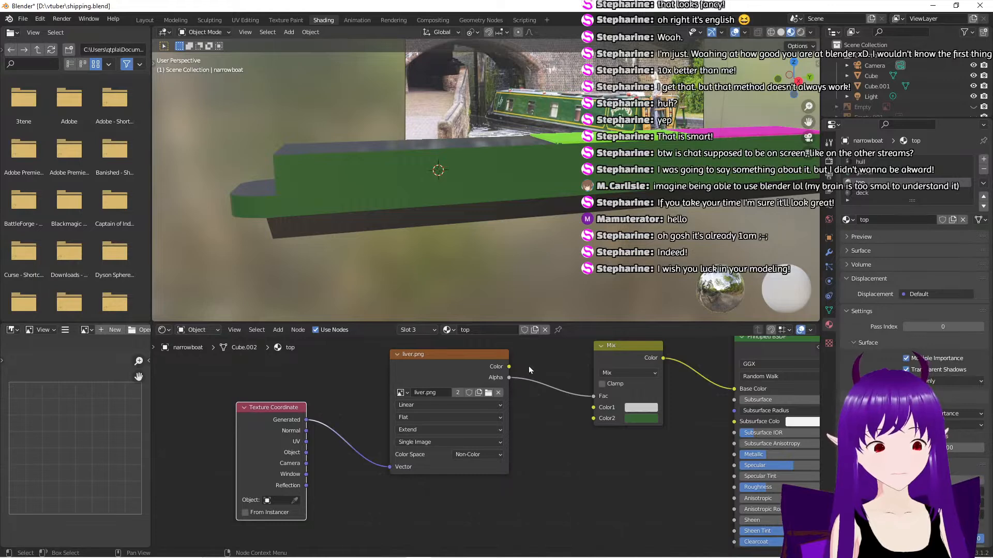
drag(510, 366, 593, 396)
scroll(568, 437, up, 1)
middle_drag(577, 436, 553, 440)
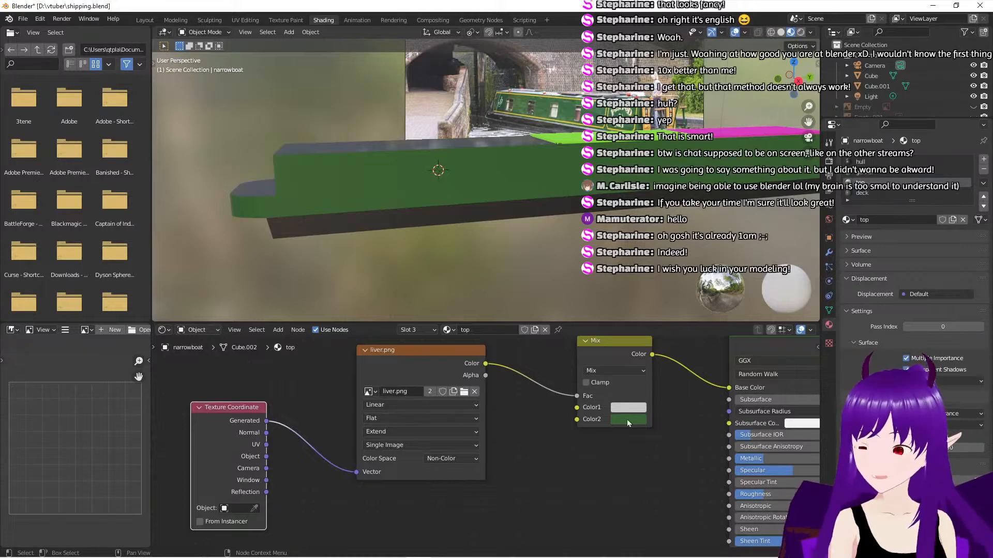
click(632, 371)
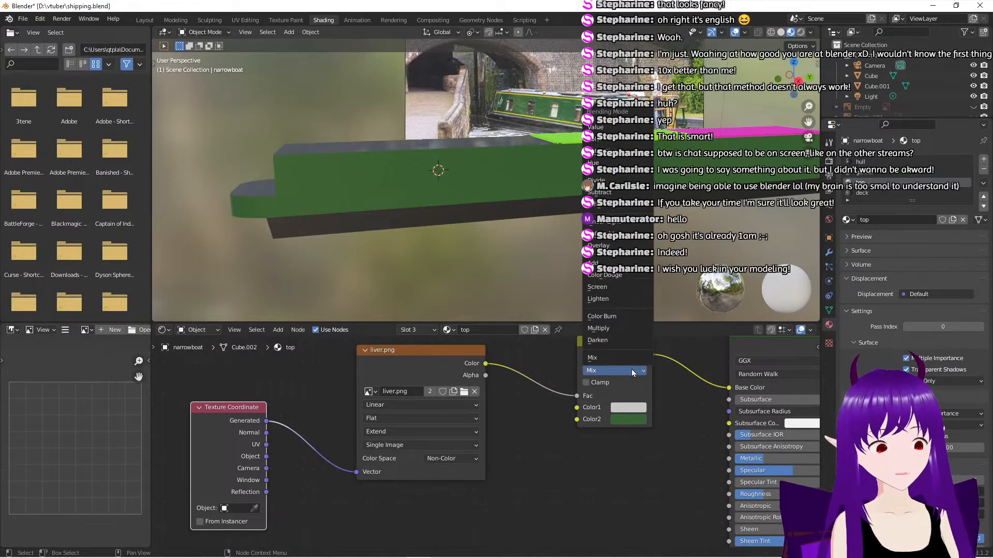
click(632, 372)
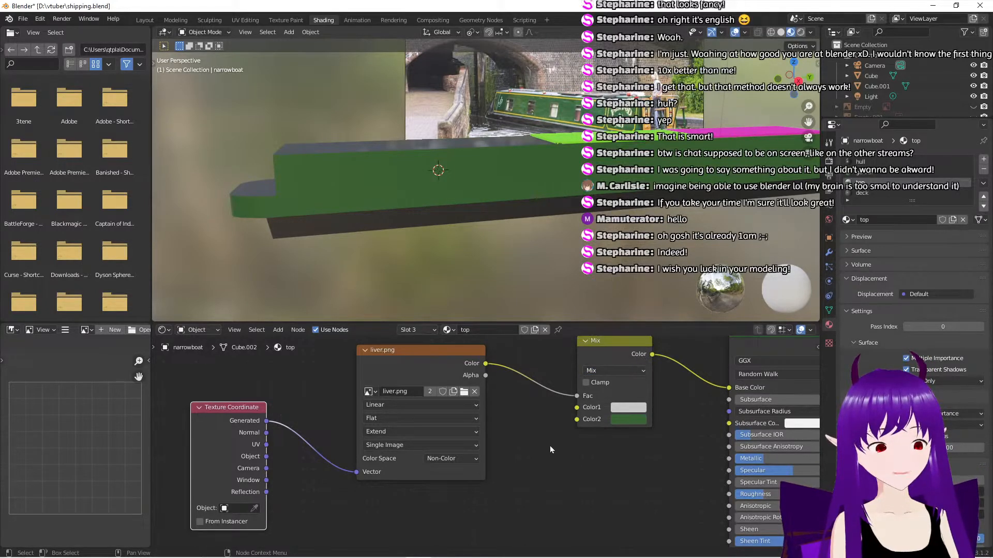
Connect the liver.png texture's Color output directly to the Principled BSDF's Base Color, bypassing the Mix node
middle_drag(550, 445, 567, 449)
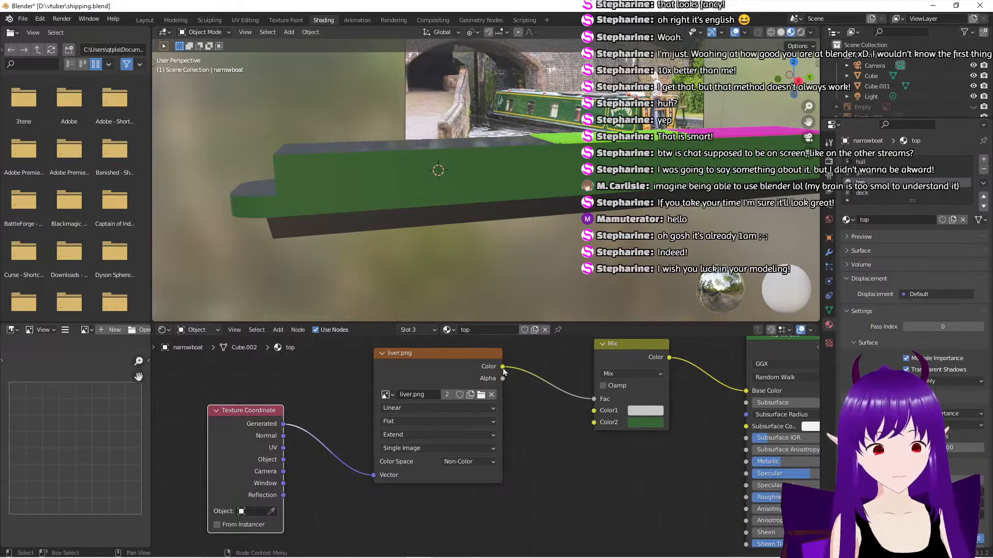
drag(503, 368, 745, 391)
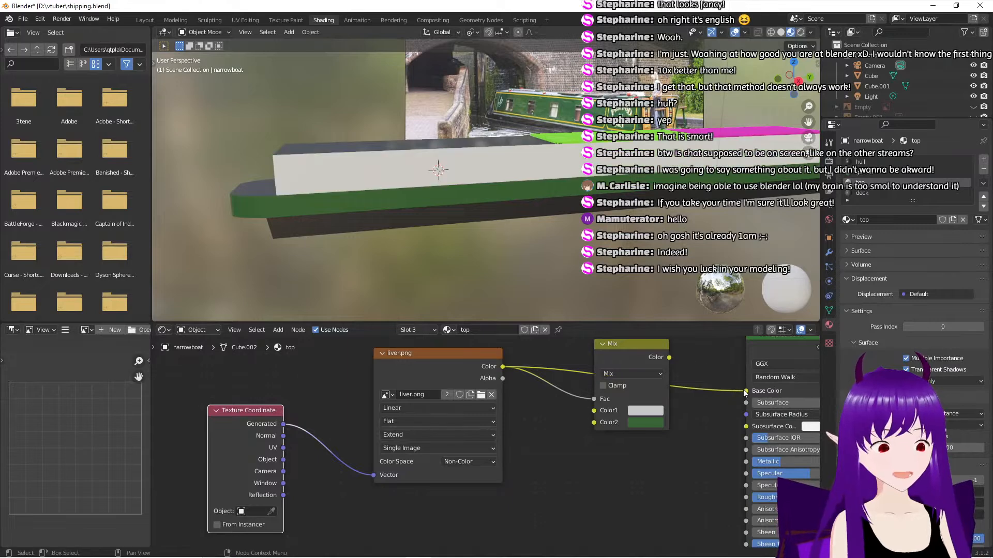
scroll(550, 404, down, 2)
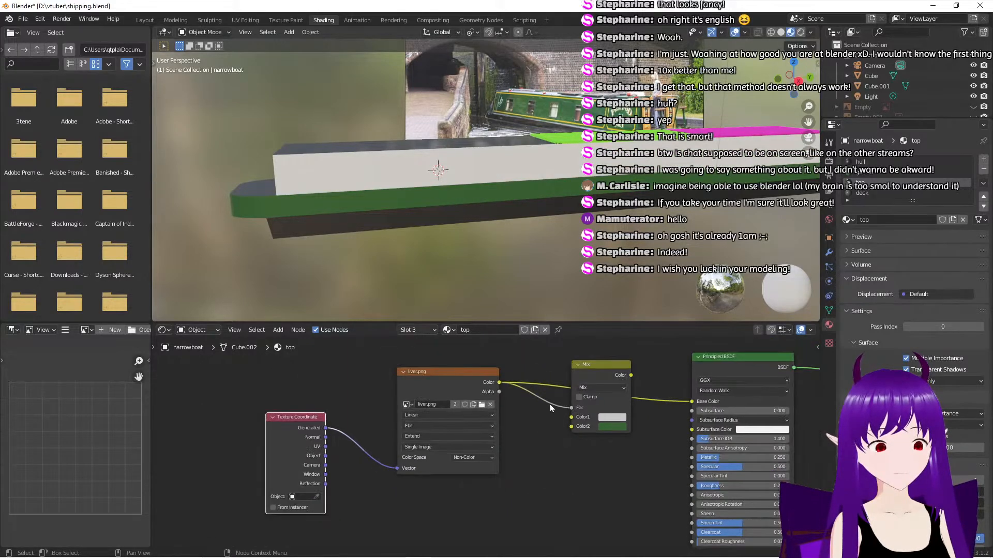
In the Texture Paint workspace, paint a long vertical white test stroke and several short cross strokes over the liver.png image
scroll(508, 258, down, 2)
mouse_move(508, 259)
middle_down()
mouse_move(677, 259)
mouse_move(492, 256)
middle_up()
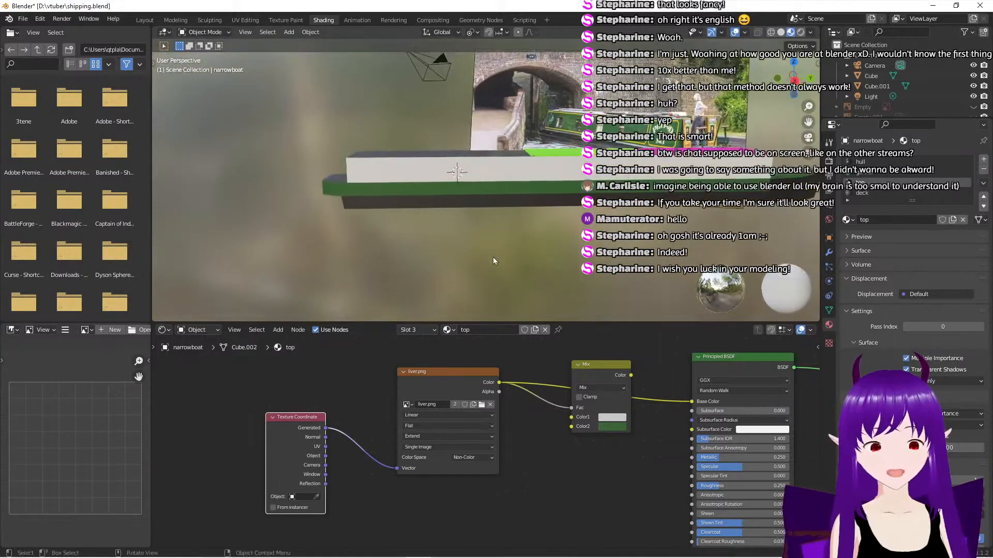
click(278, 21)
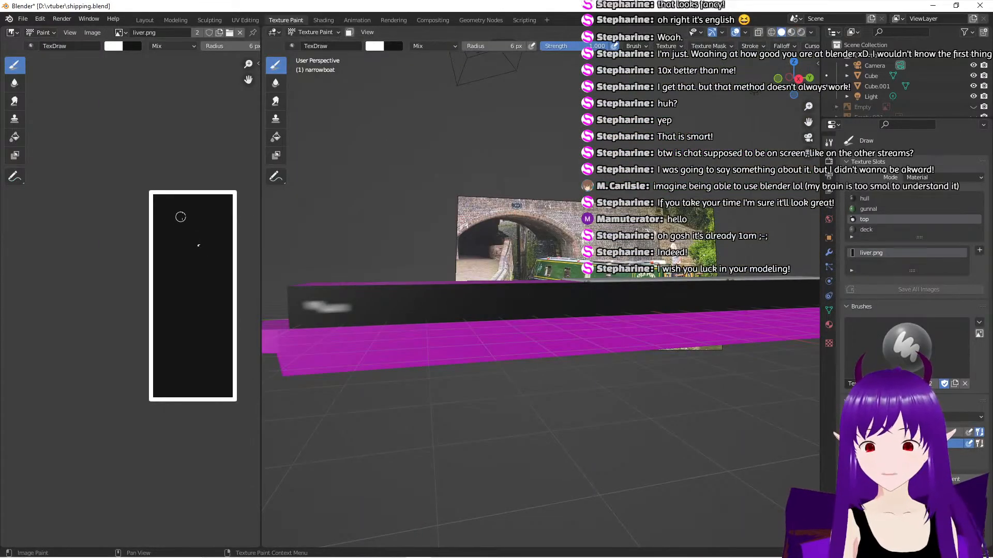
drag(187, 206, 195, 385)
mouse_move(398, 228)
middle_down()
mouse_move(414, 227)
mouse_move(480, 151)
middle_up()
drag(164, 274, 236, 279)
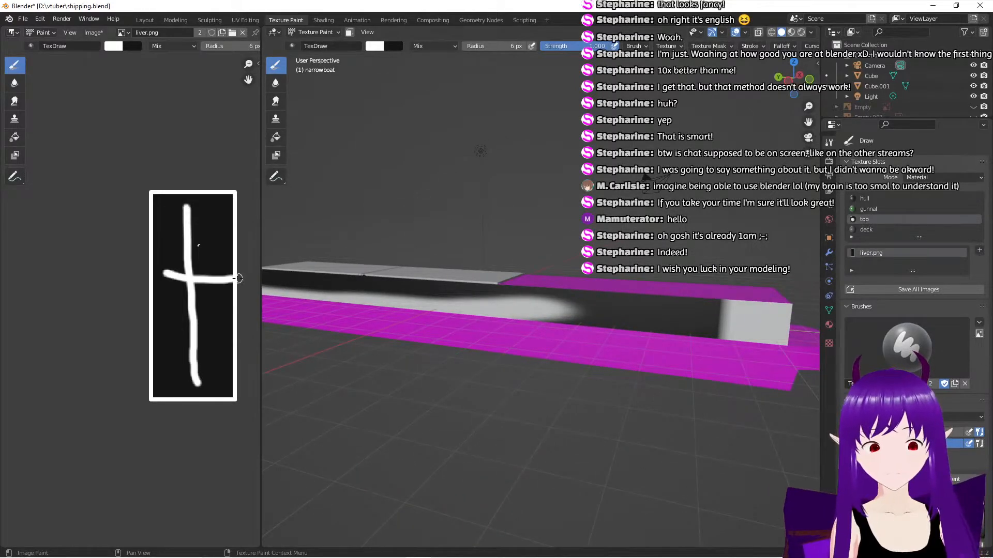
drag(178, 292, 223, 306)
drag(168, 228, 206, 238)
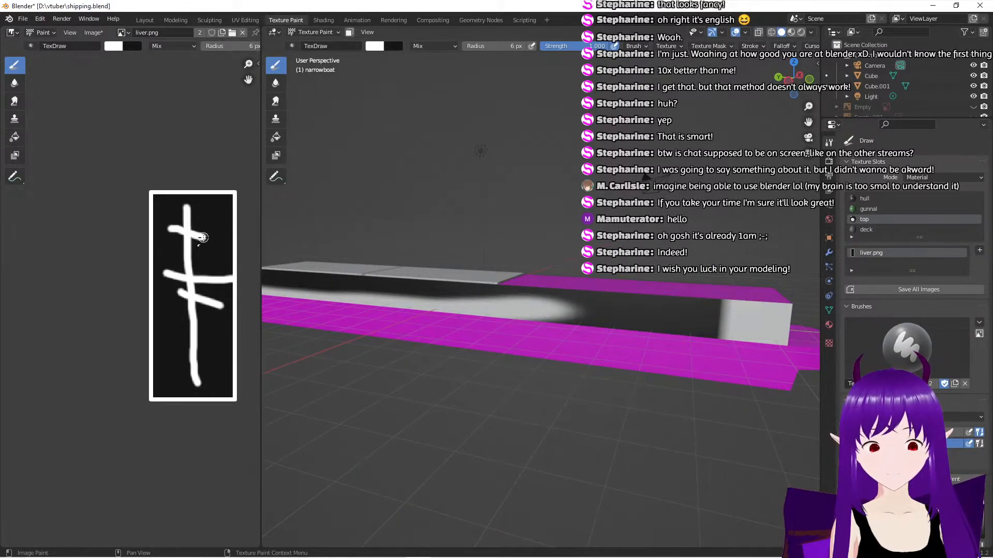
middle_drag(539, 296, 501, 289)
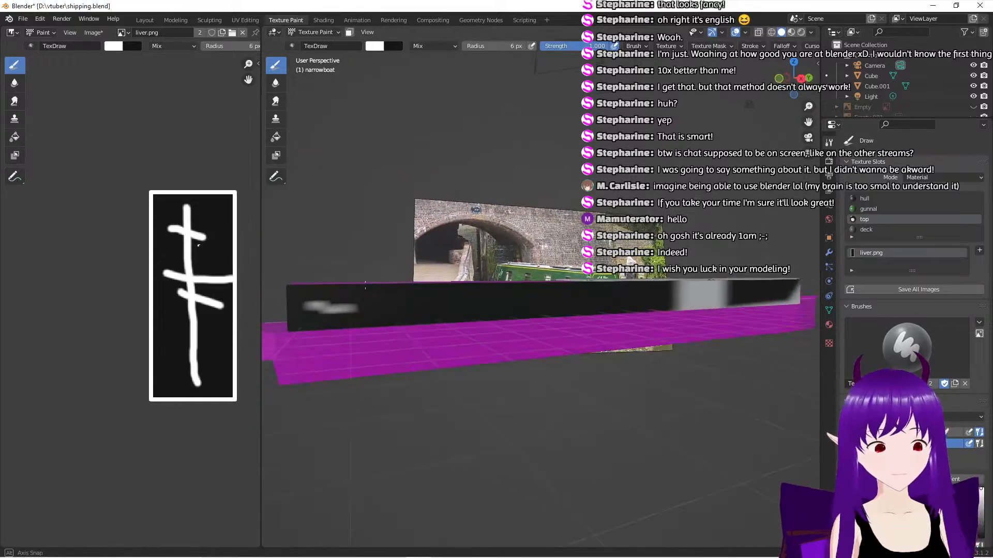
drag(222, 336, 200, 336)
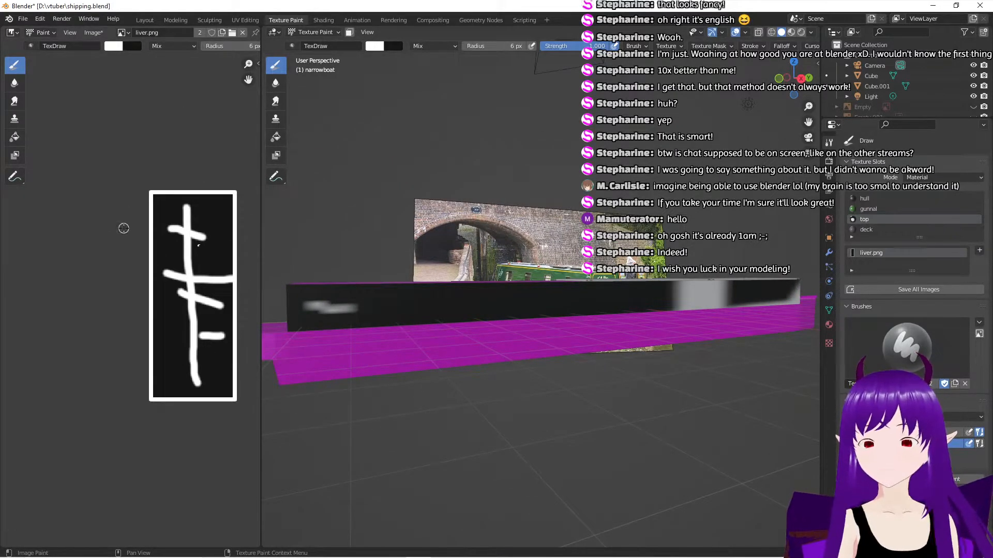
Save the test strokes to liver.png and check the cabin side again in the Shading workspace
scroll(209, 144, down, 1)
scroll(209, 155, down, 1)
middle_drag(210, 171, 150, 156)
click(92, 32)
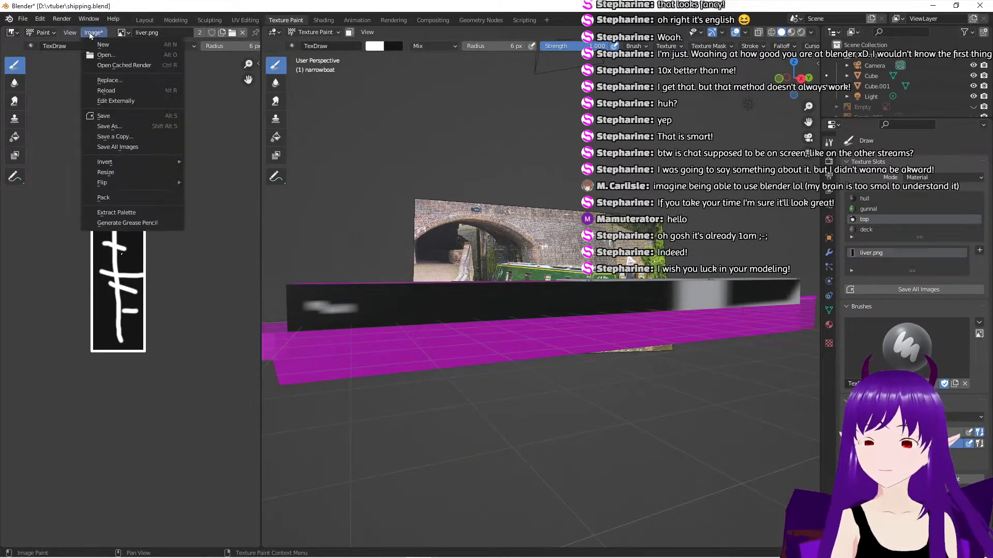
click(123, 116)
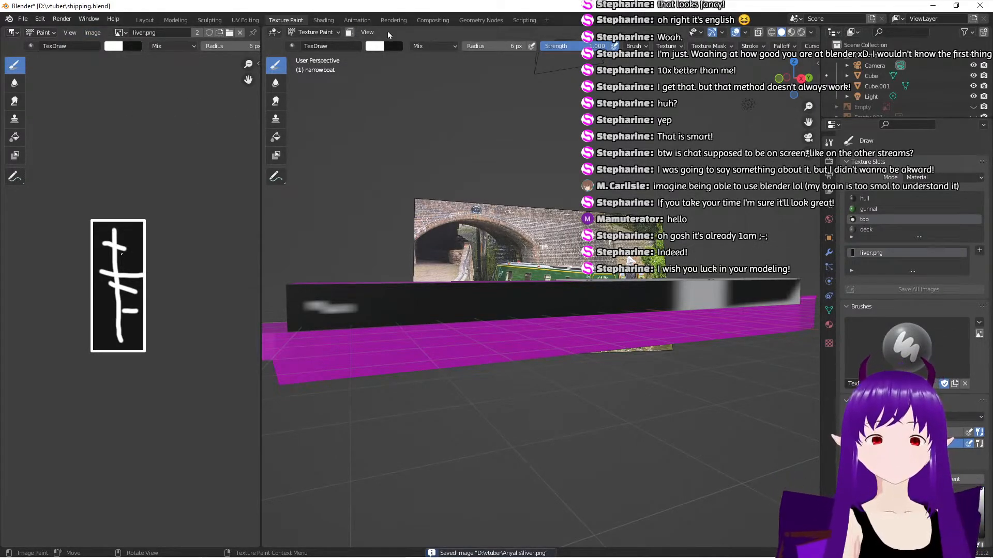
click(324, 20)
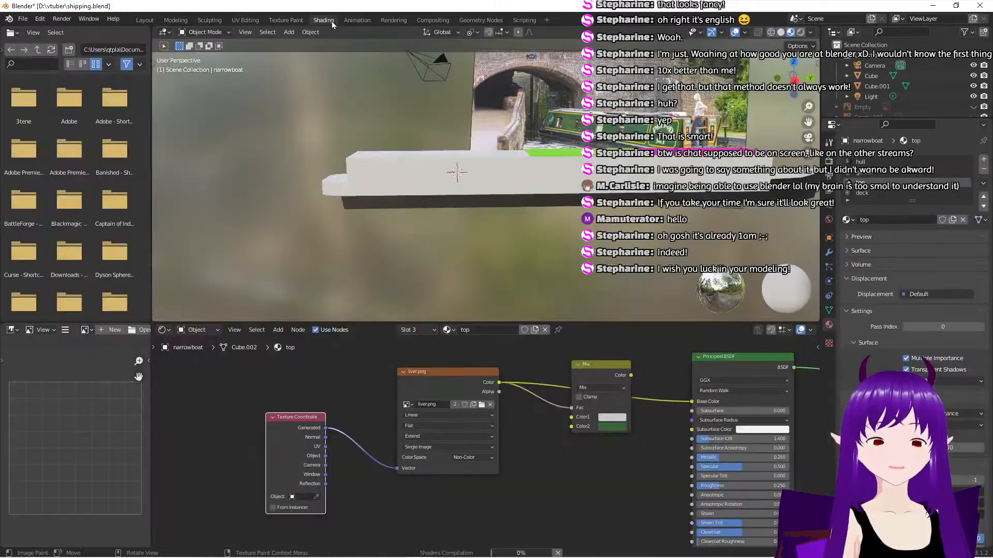
middle_drag(530, 199, 400, 197)
scroll(451, 227, up, 5)
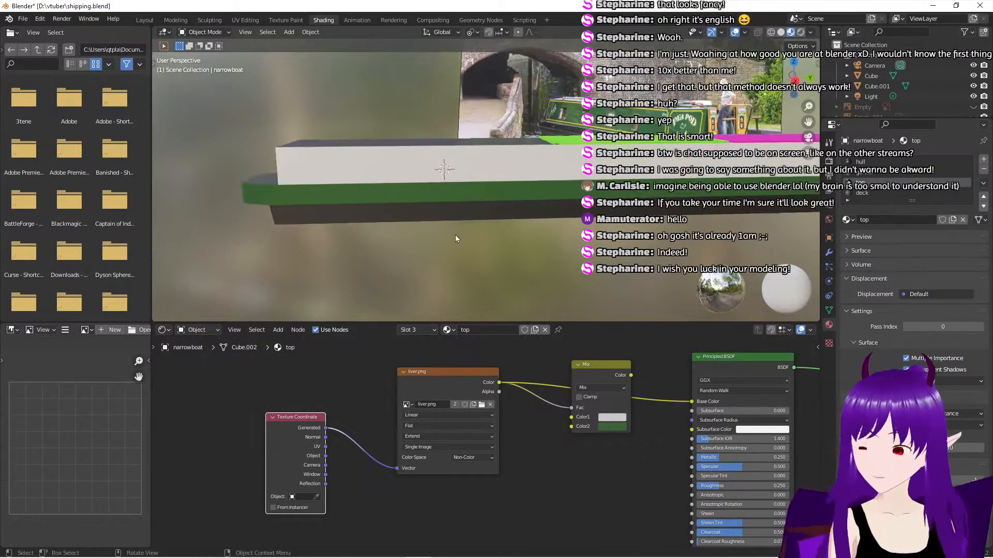
mouse_move(481, 239)
middle_down()
mouse_move(433, 231)
mouse_move(468, 244)
middle_up()
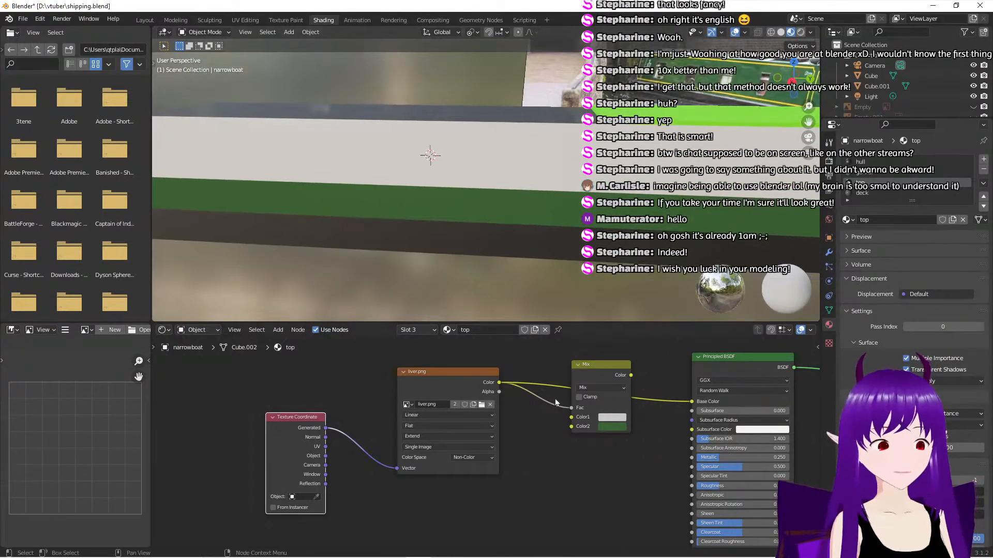
Cut the liver.png texture's output links and delete the Texture Coordinate, liver.png and Mix nodes from the top material
ctrl+right_drag(535, 370, 533, 419)
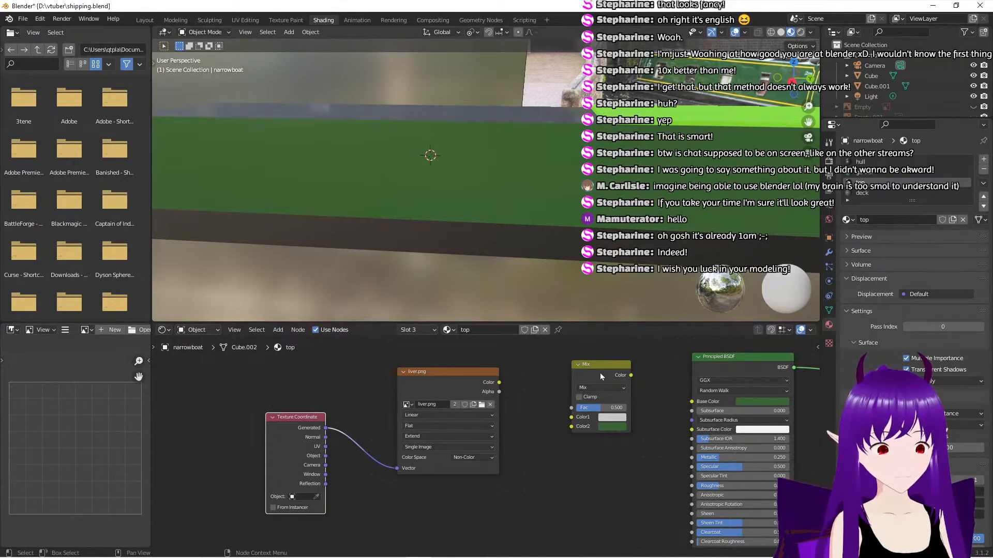
scroll(600, 373, down, 2)
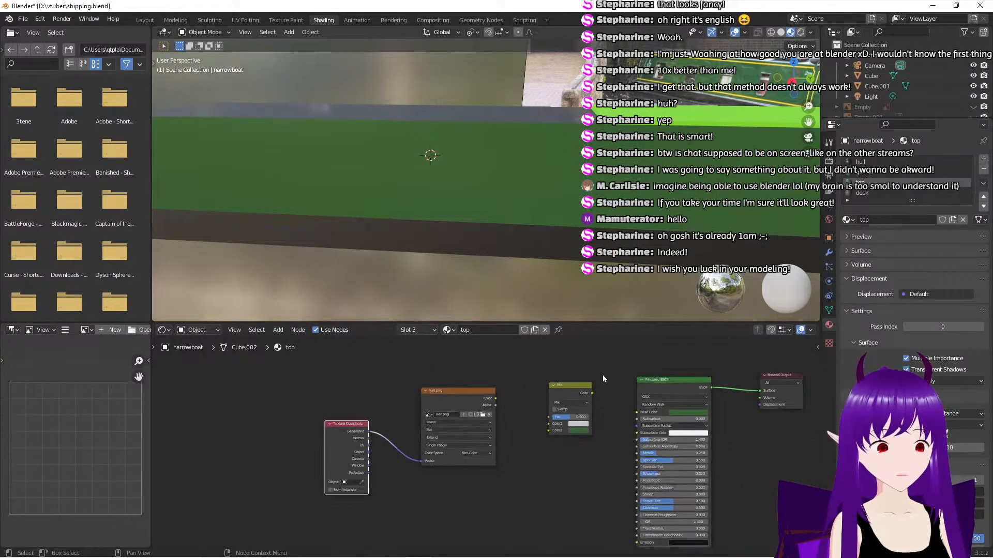
click(368, 426)
key(x)
click(446, 413)
key(x)
click(556, 402)
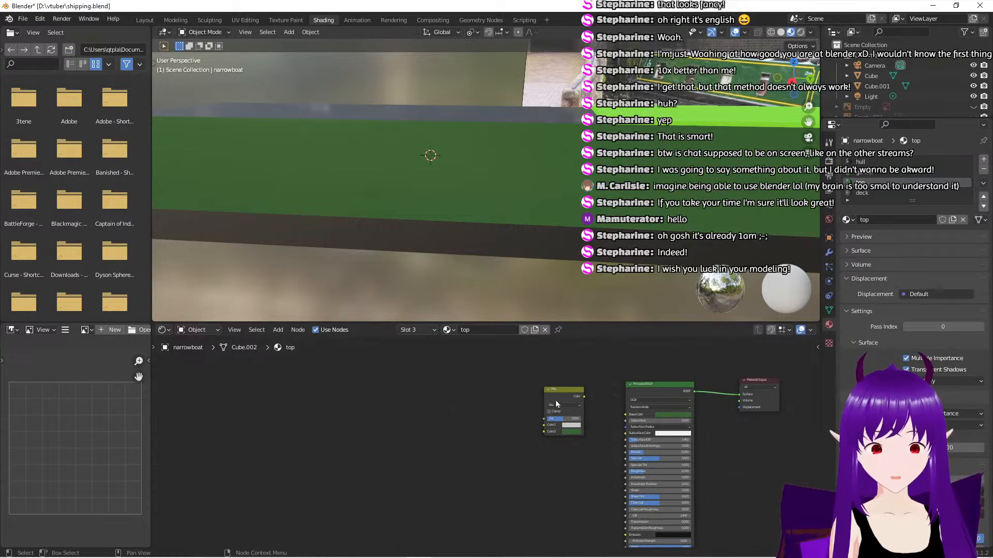
key(x)
middle_drag(374, 239, 399, 240)
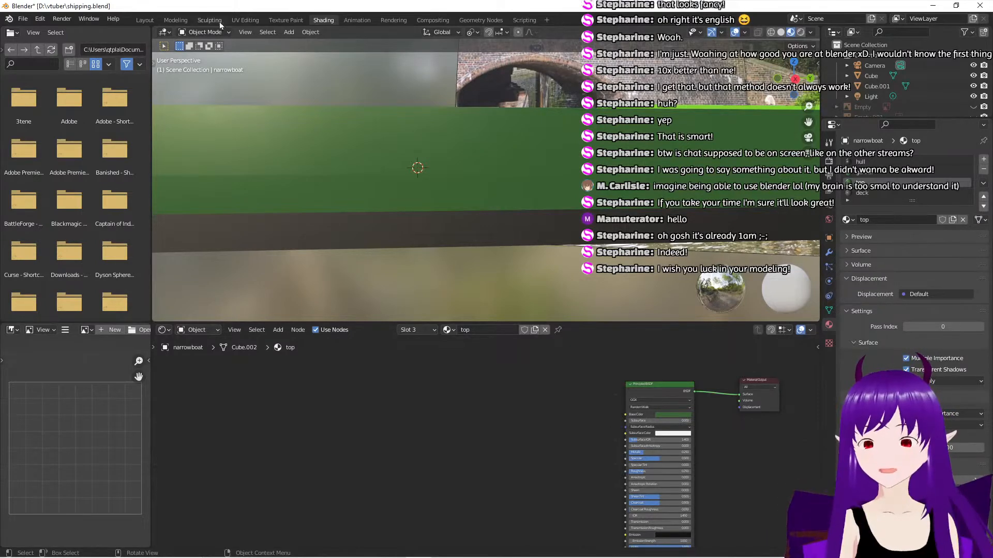
Open the narrowboat in Edit Mode in the Layout workspace, with its cabin side in view
click(150, 19)
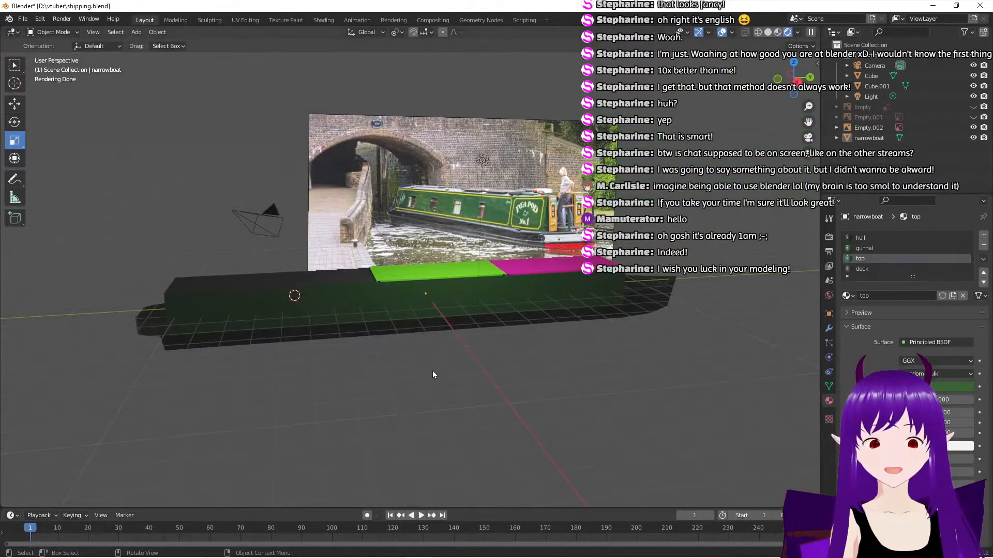
middle_drag(397, 347, 426, 325)
scroll(393, 328, up, 6)
scroll(424, 324, down, 2)
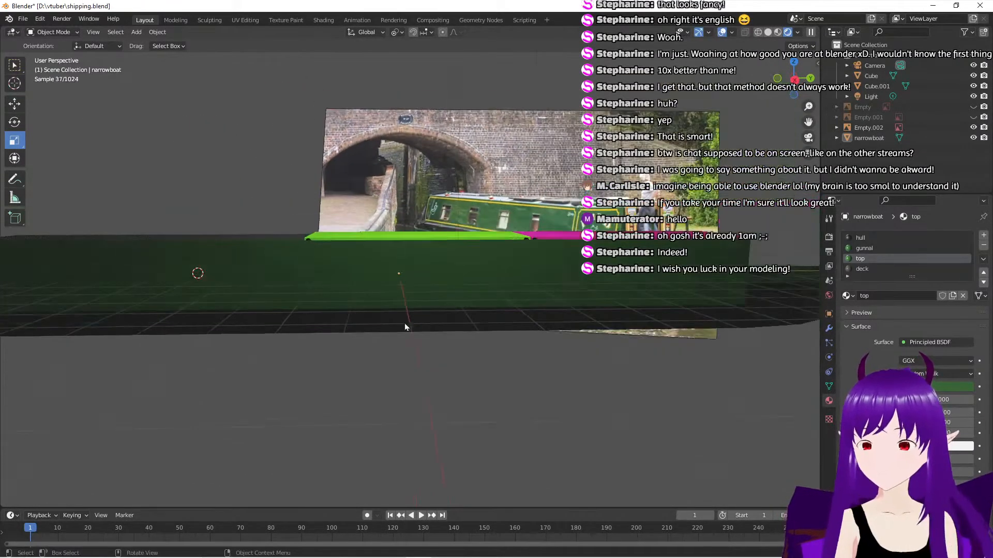
click(296, 288)
key(Tab)
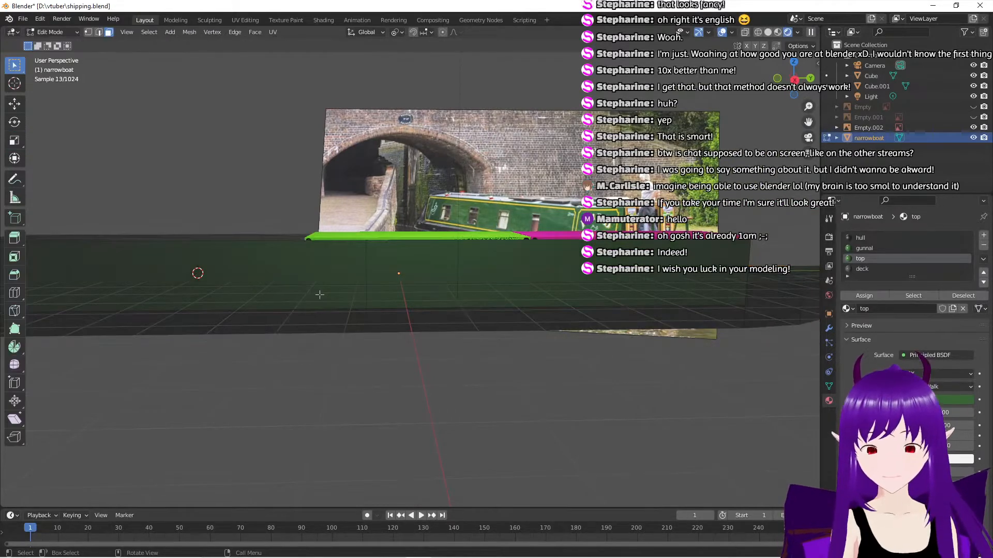
scroll(481, 349, down, 3)
middle_drag(479, 349, 419, 346)
scroll(418, 346, up, 4)
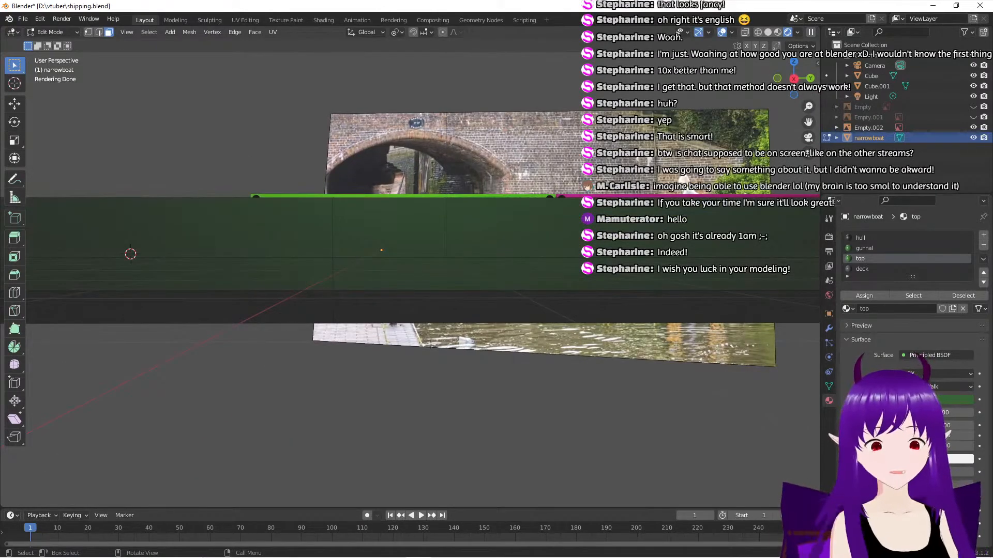
middle_drag(463, 394, 523, 389)
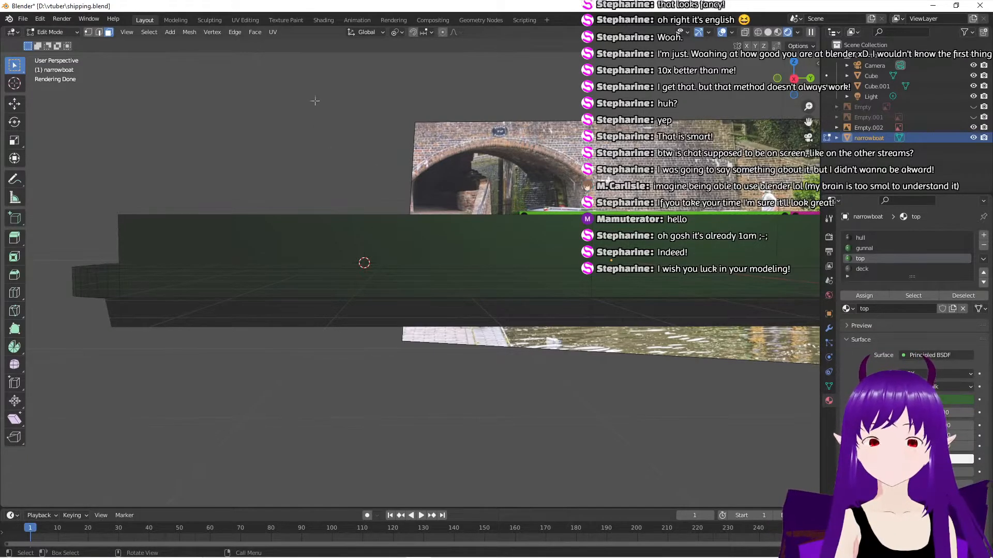
click(272, 35)
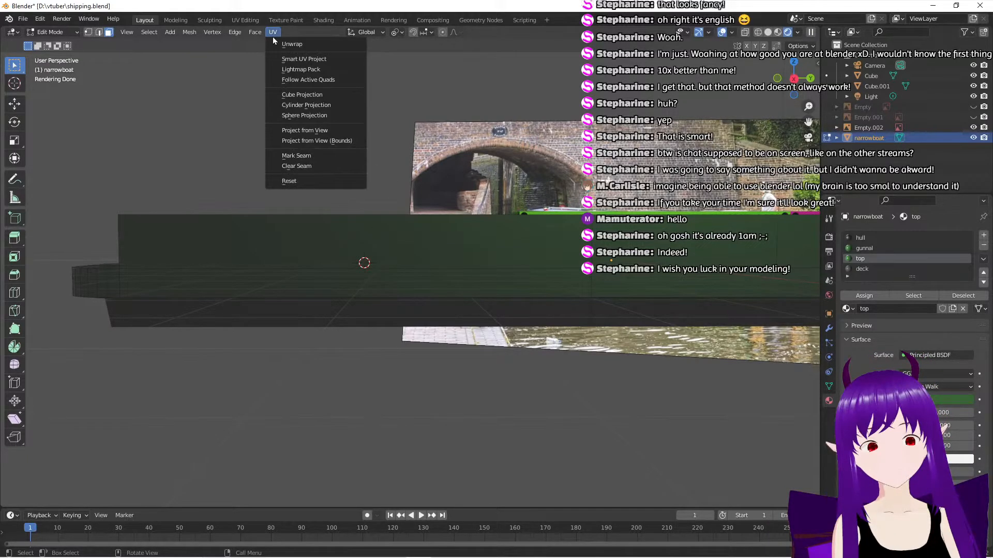
click(273, 36)
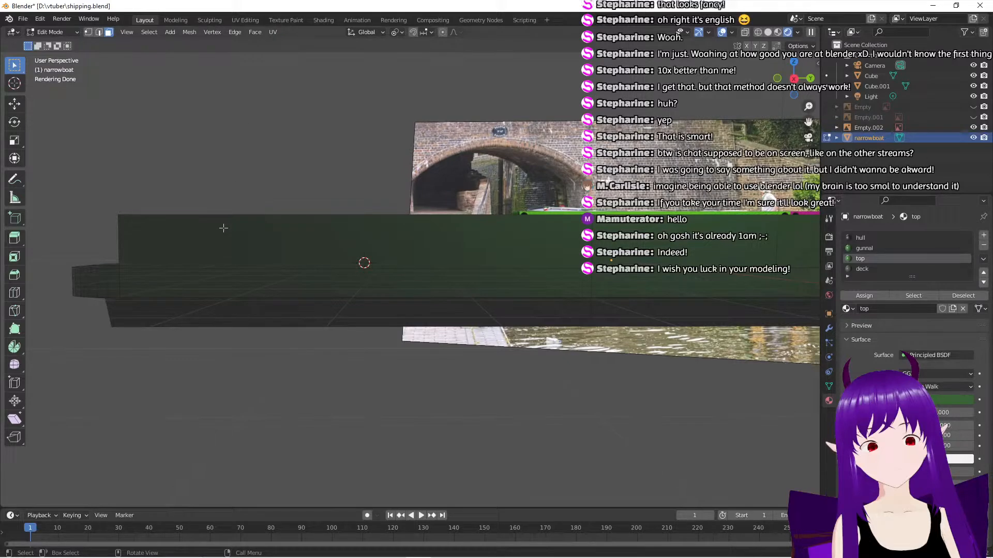
key(a)
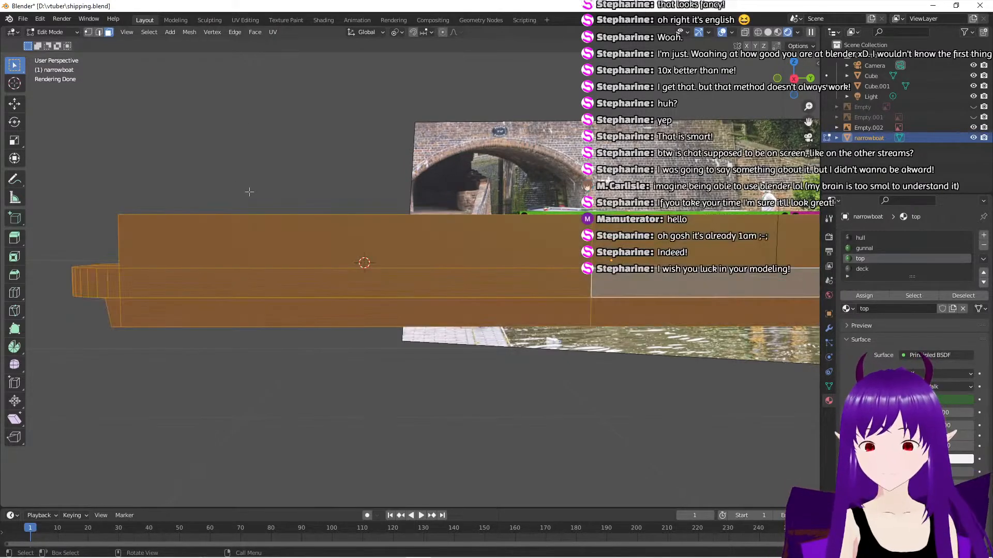
click(277, 35)
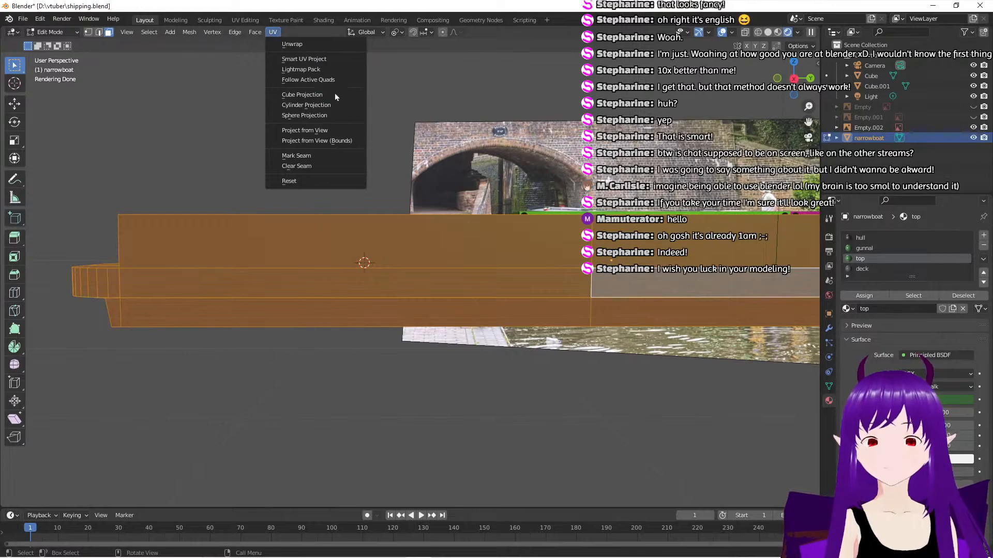
click(320, 130)
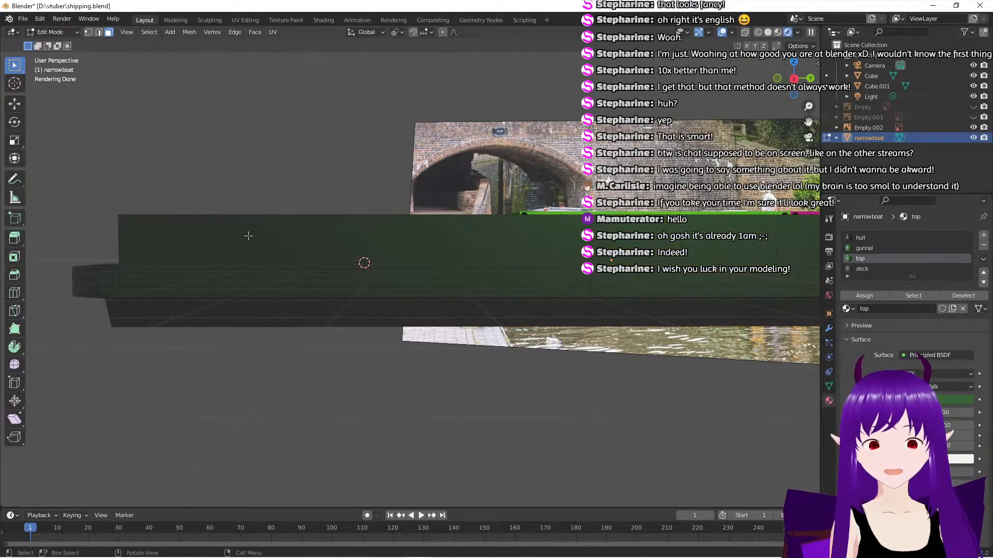
Select the cabin side faces along the narrowboat and unwrap them with the Angle Based method
click(248, 236)
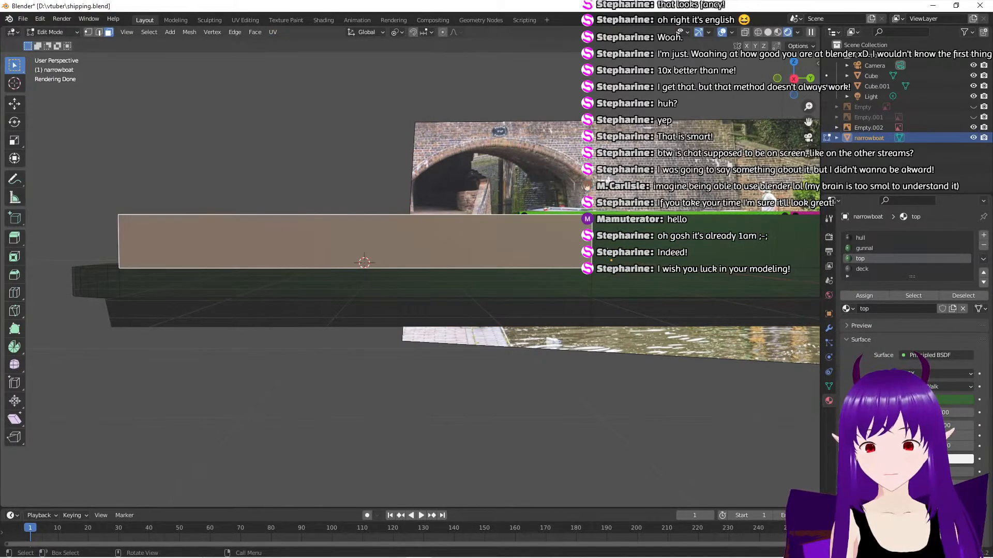
middle_drag(610, 261, 516, 242)
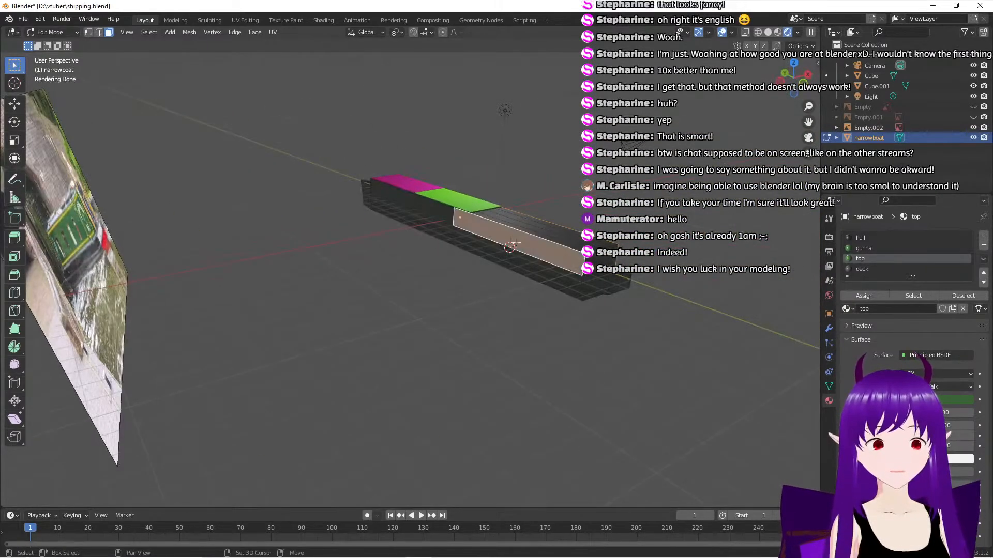
middle_drag(437, 211, 376, 276)
scroll(385, 222, up, 2)
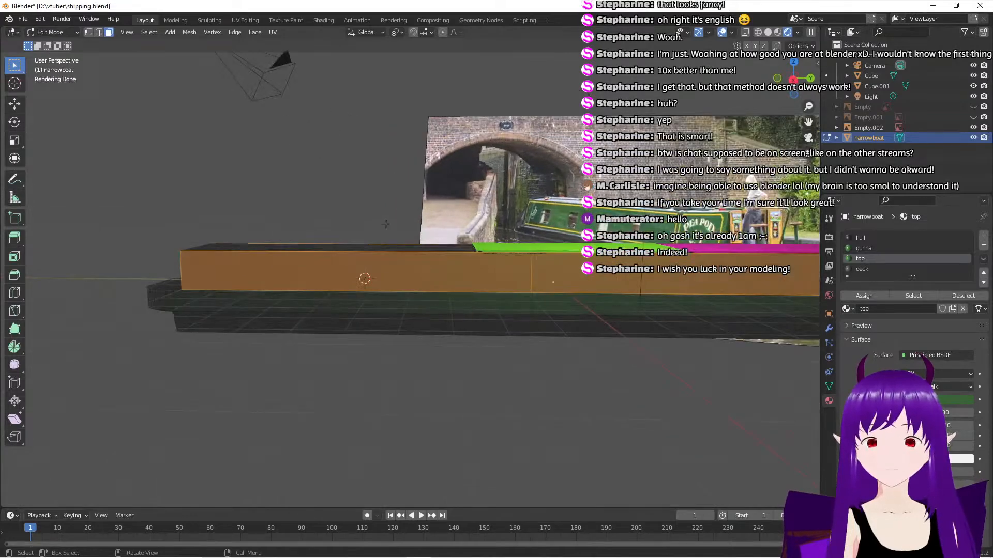
click(272, 35)
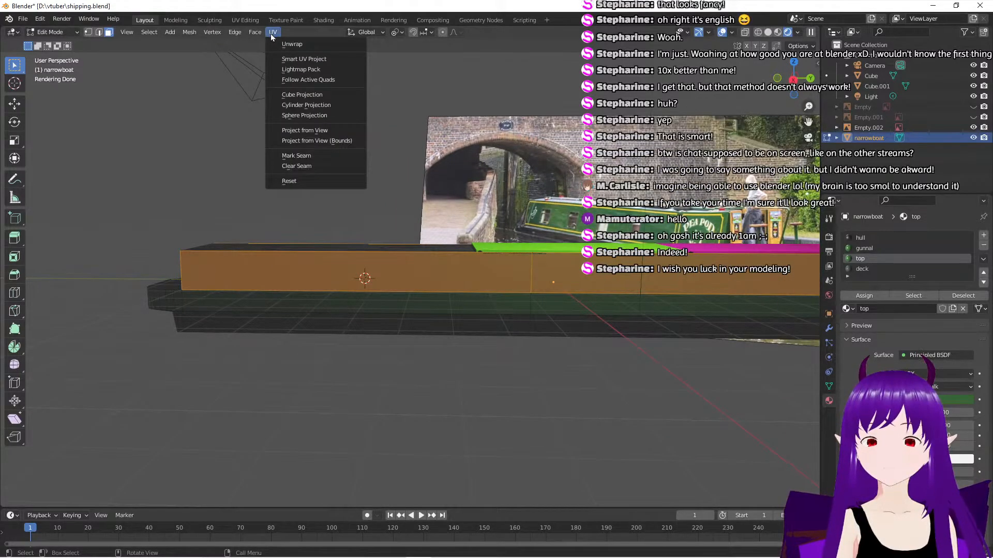
click(336, 45)
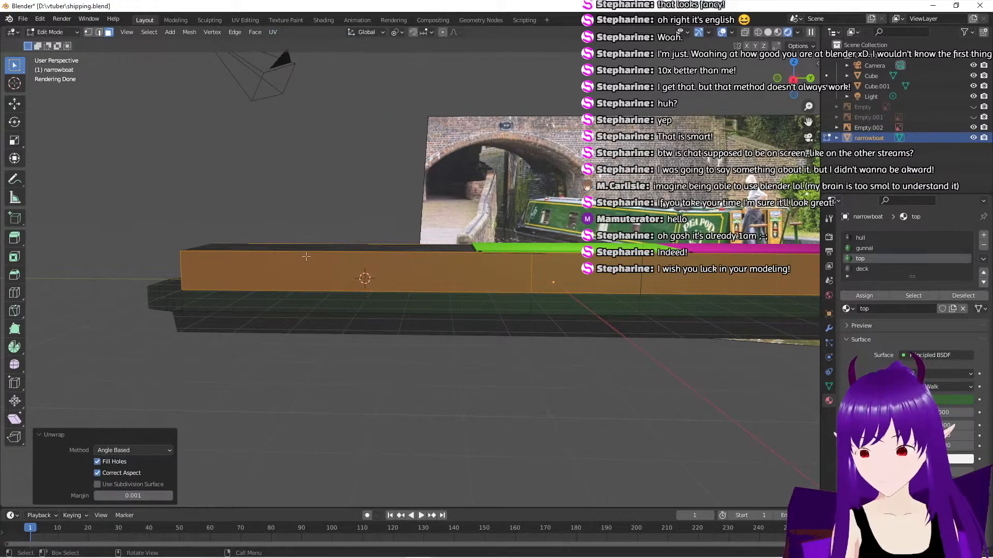
click(146, 451)
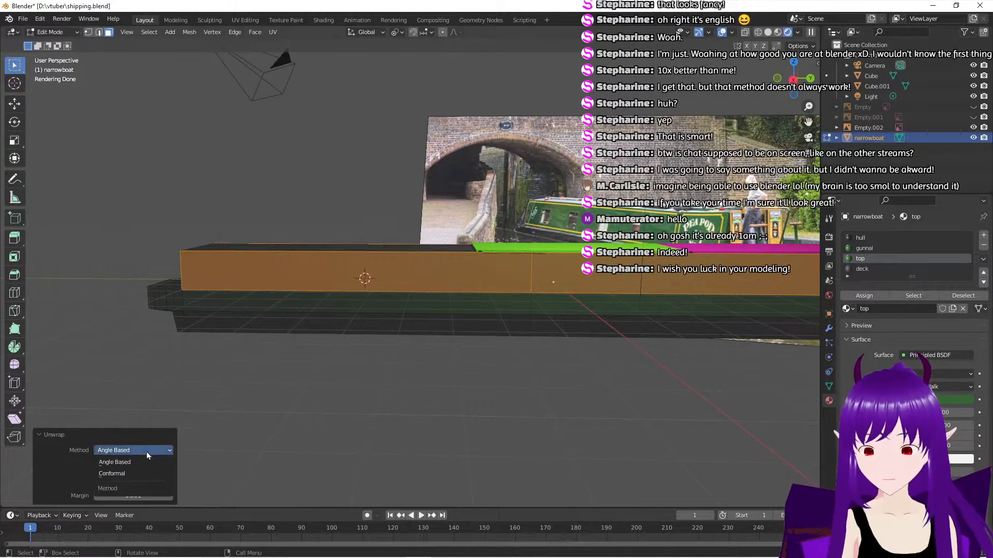
click(147, 451)
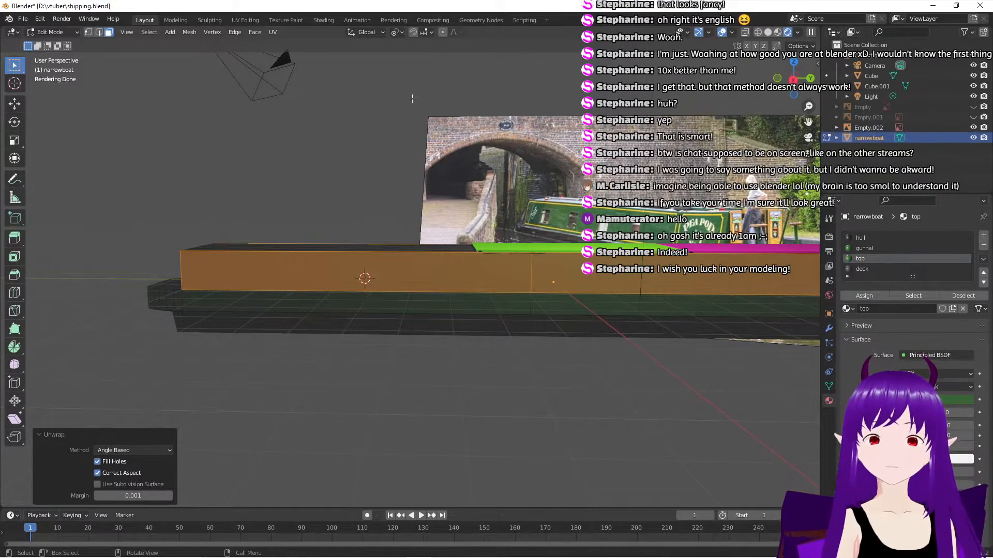
Examine the UV layout of the unwrapped cabin side faces in the UV Editing workspace
click(247, 19)
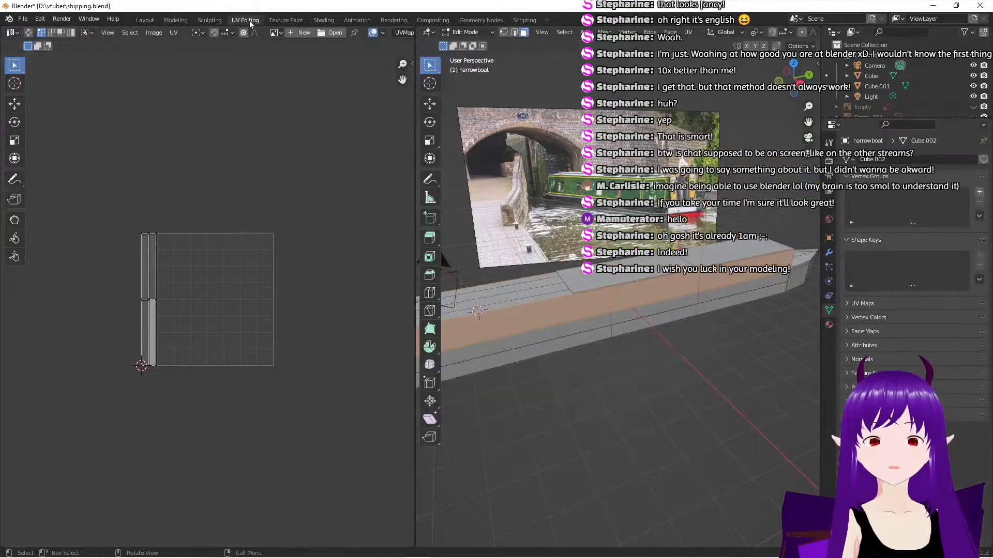
scroll(167, 328, up, 5)
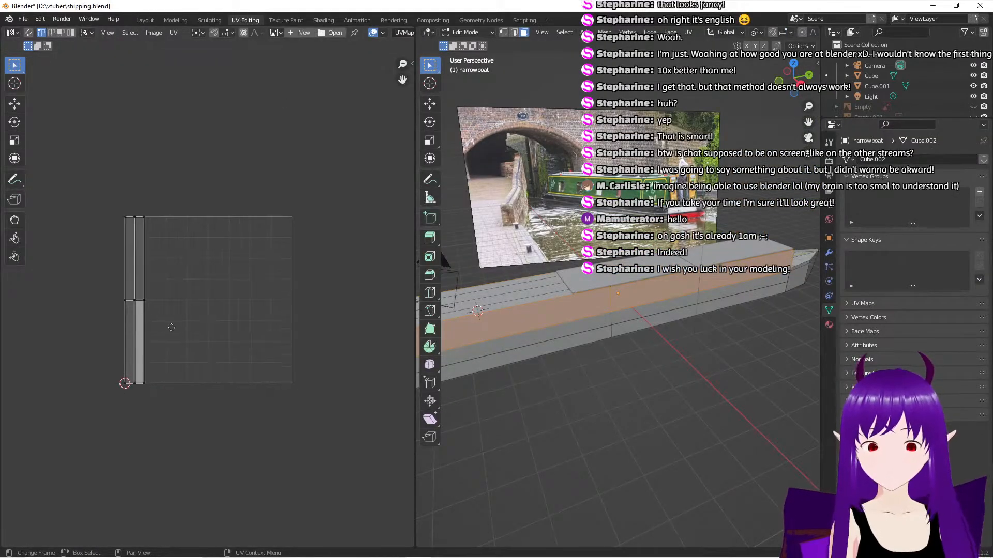
scroll(246, 309, up, 1)
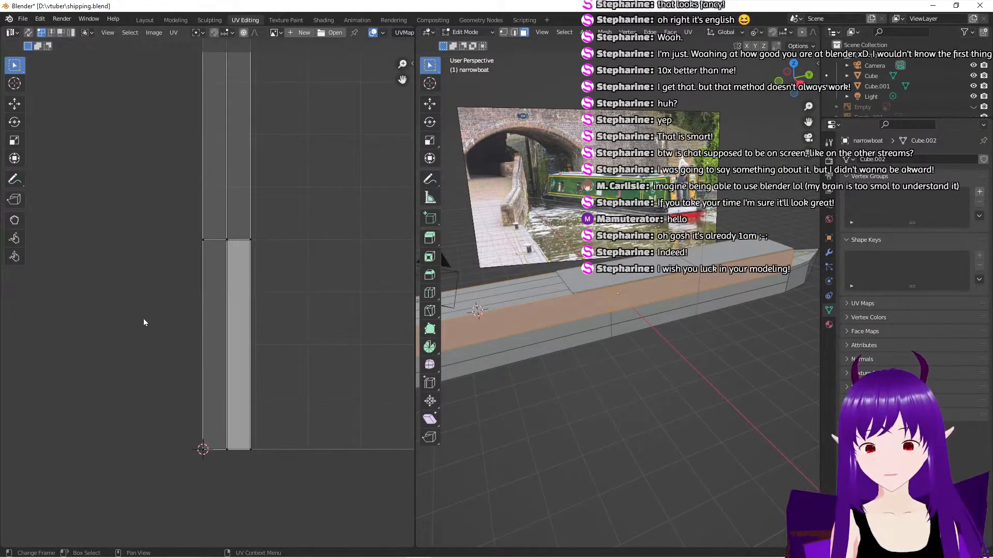
Select all UVs of the unwrapped cabin side faces and rotate them by 90° so the island lies horizontally
scroll(166, 283, down, 1)
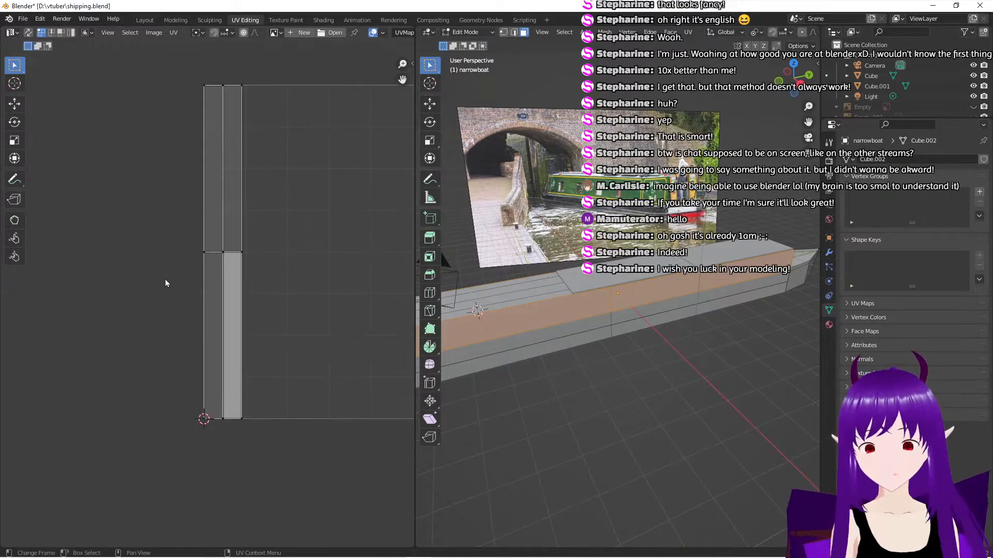
scroll(166, 297, down, 1)
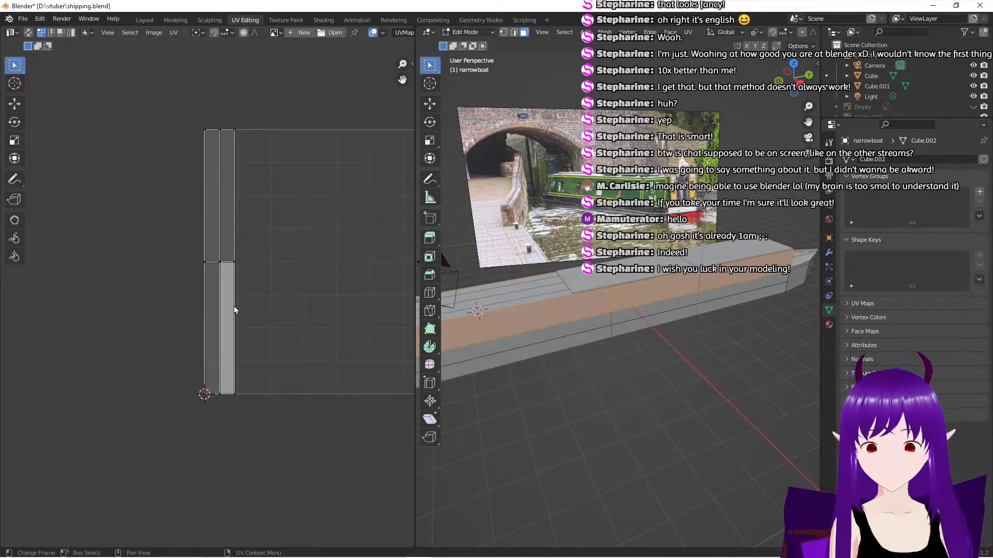
scroll(251, 313, down, 1)
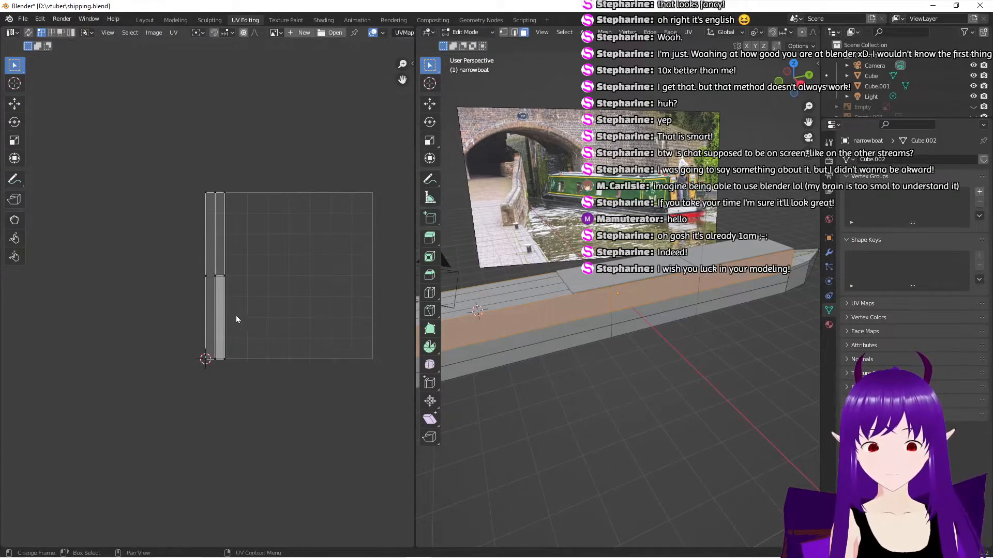
click(14, 122)
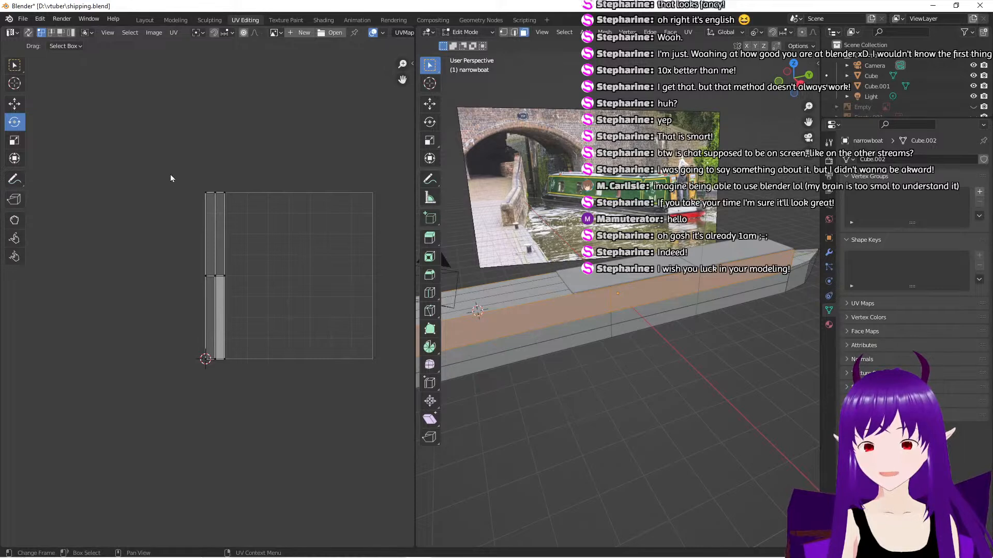
drag(171, 178, 252, 398)
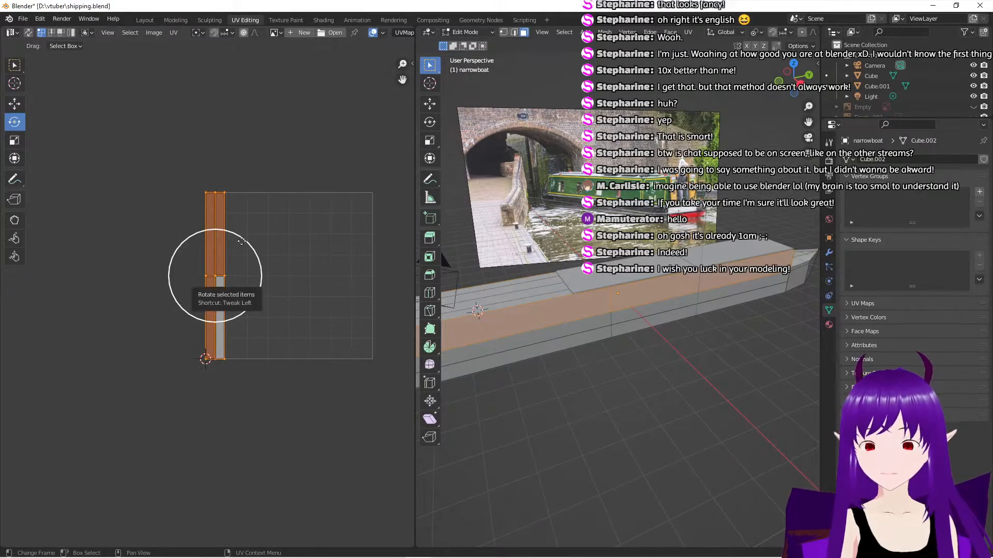
drag(239, 243, 172, 248)
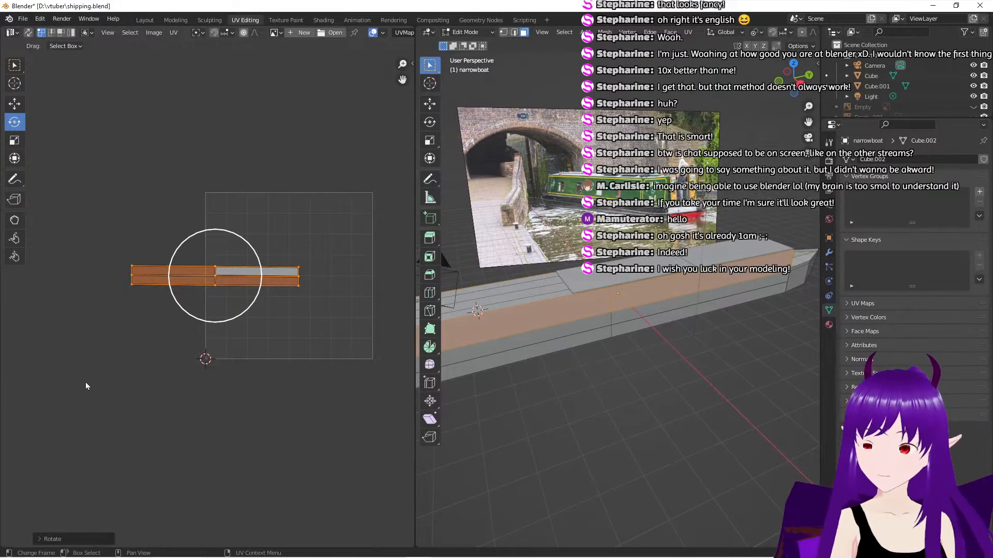
click(70, 539)
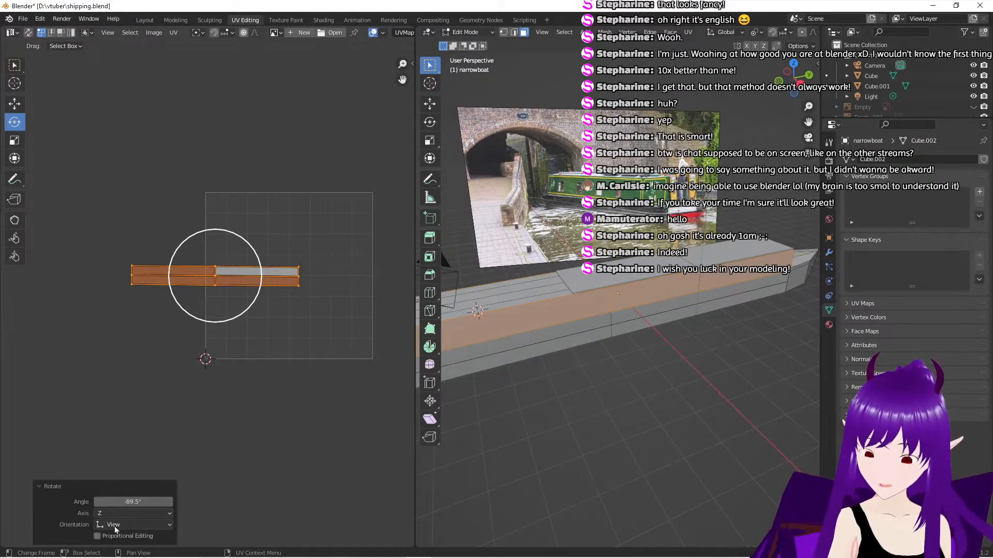
click(132, 502)
text(9)
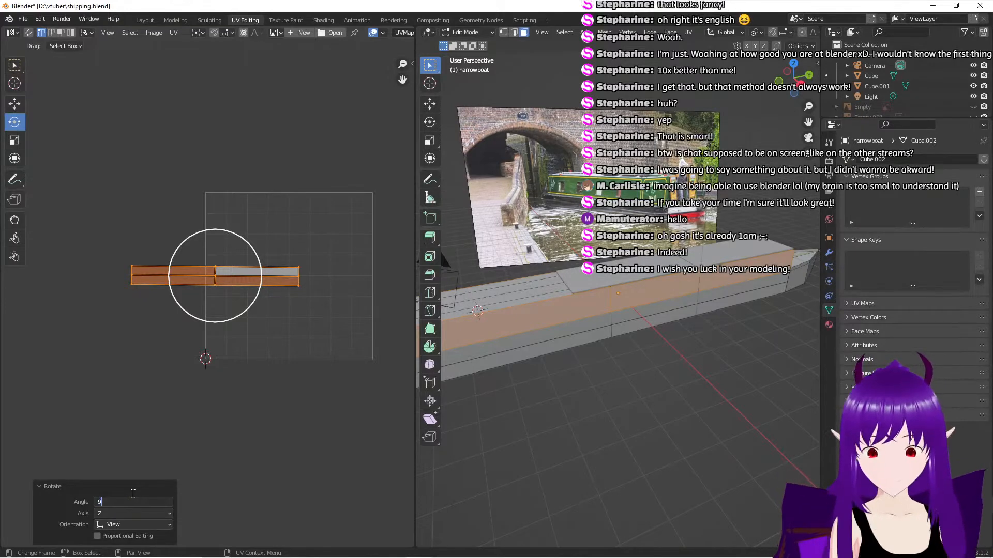
text(0)
key(Return)
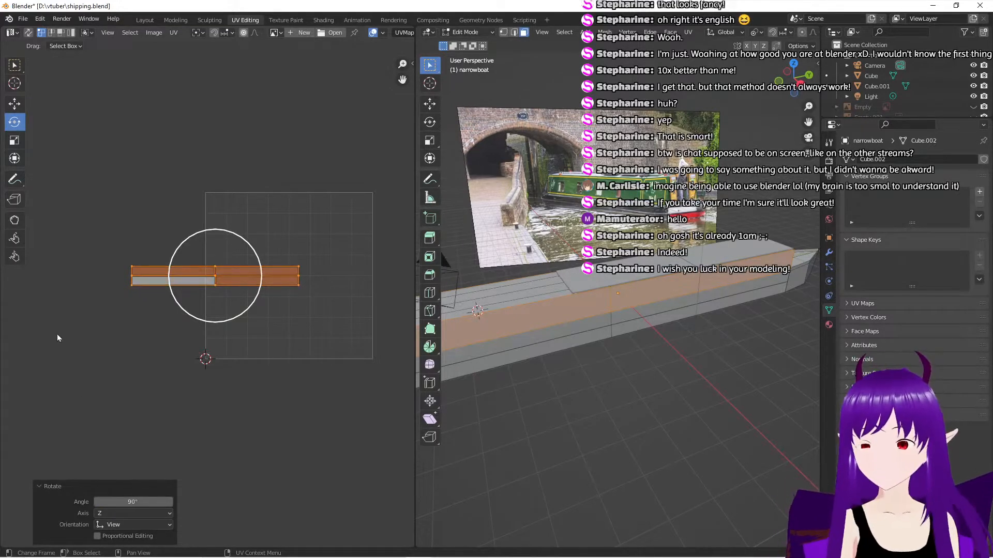
Move the rotated UV island horizontally into the UV square and down about 0.44 onto its bottom edge
click(16, 109)
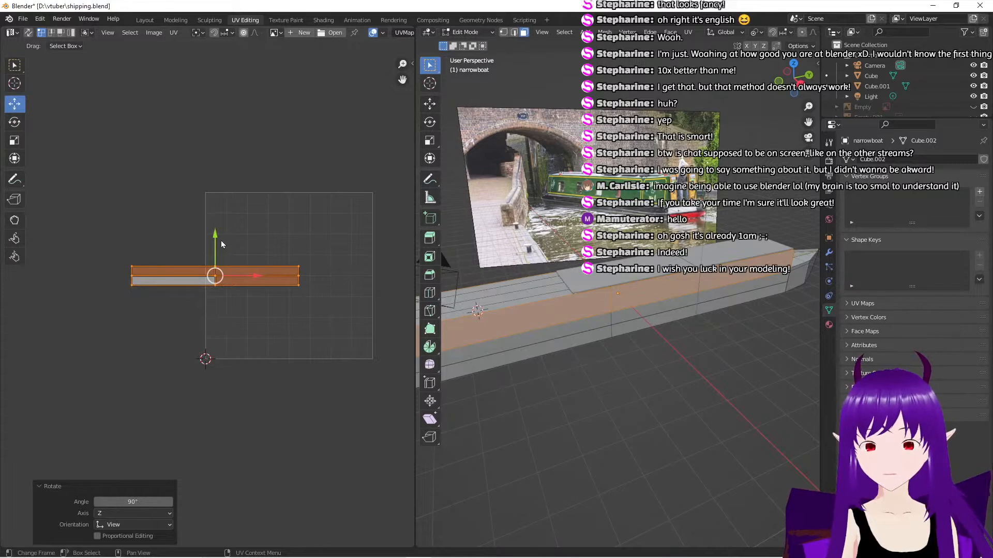
drag(216, 238, 256, 239)
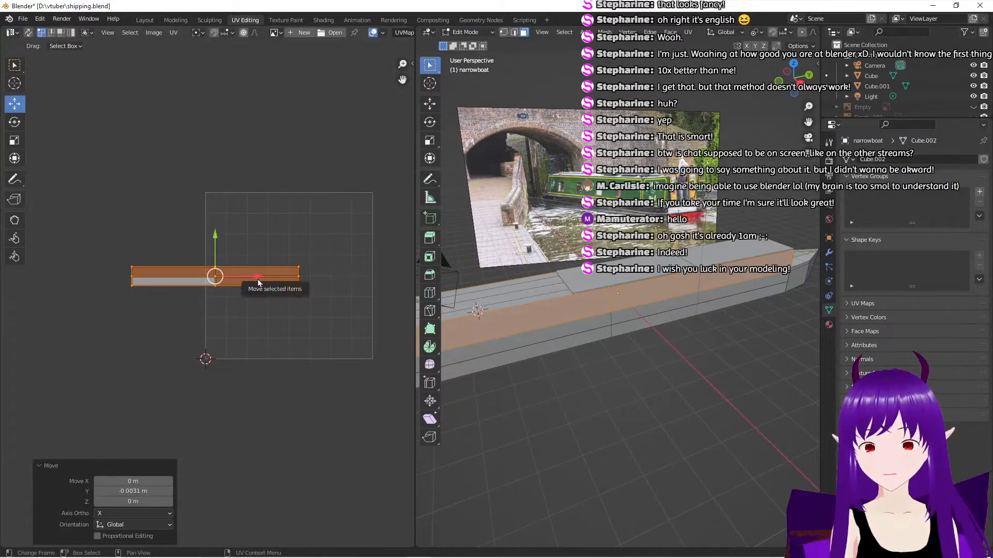
key(g)
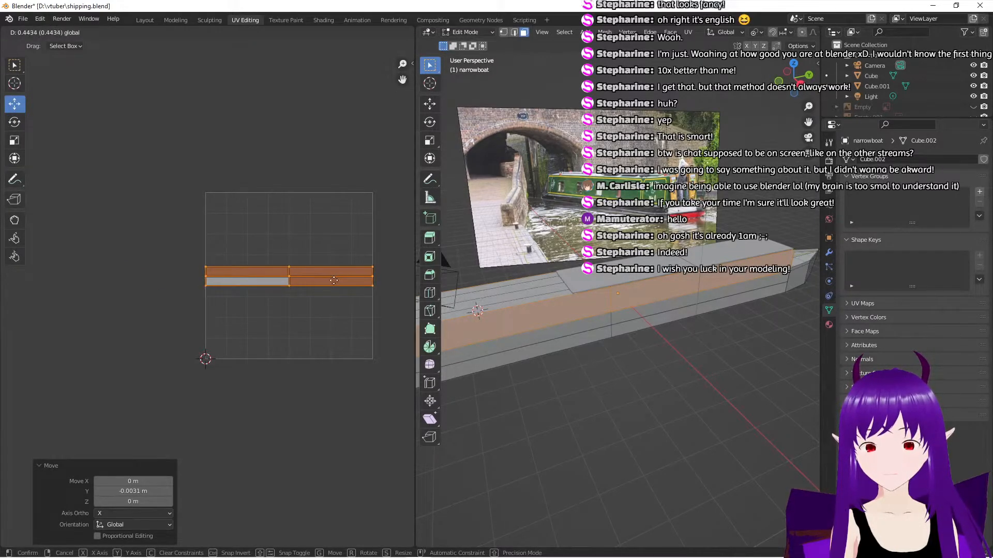
click(334, 281)
drag(289, 238, 281, 310)
scroll(335, 412, up, 2)
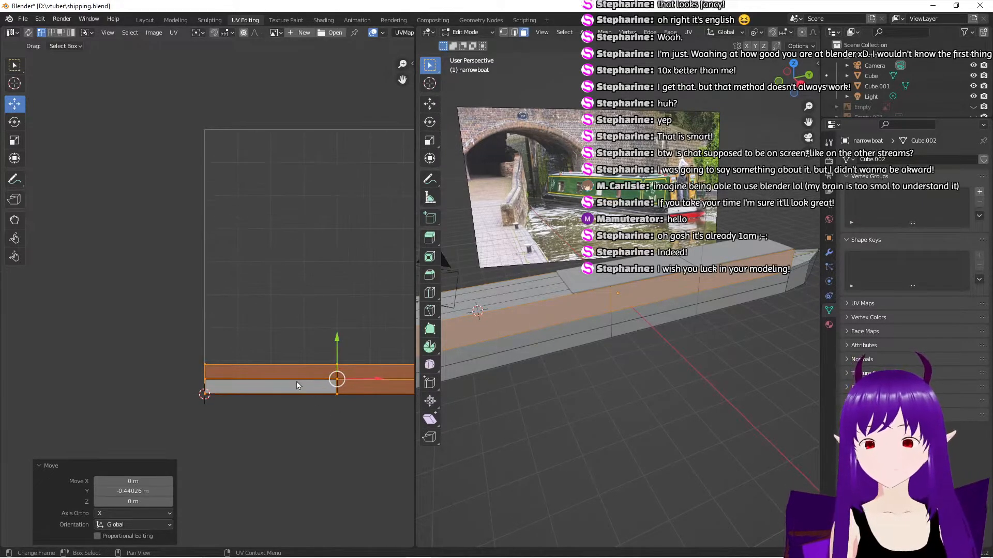
middle_drag(326, 443, 196, 371)
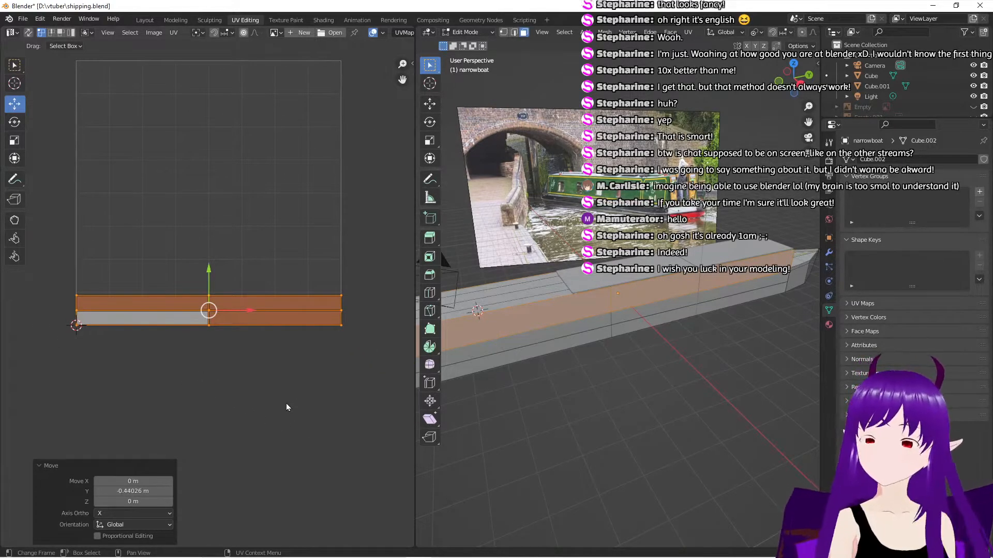
click(290, 389)
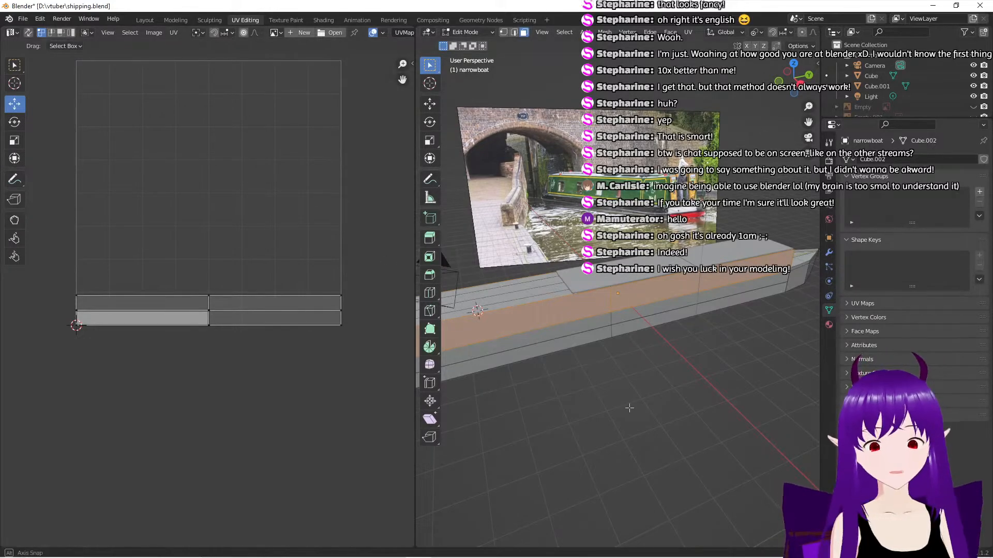
Inspect the narrowboat's cabin side and its texture slots in the Texture Paint workspace
middle_drag(574, 376, 598, 388)
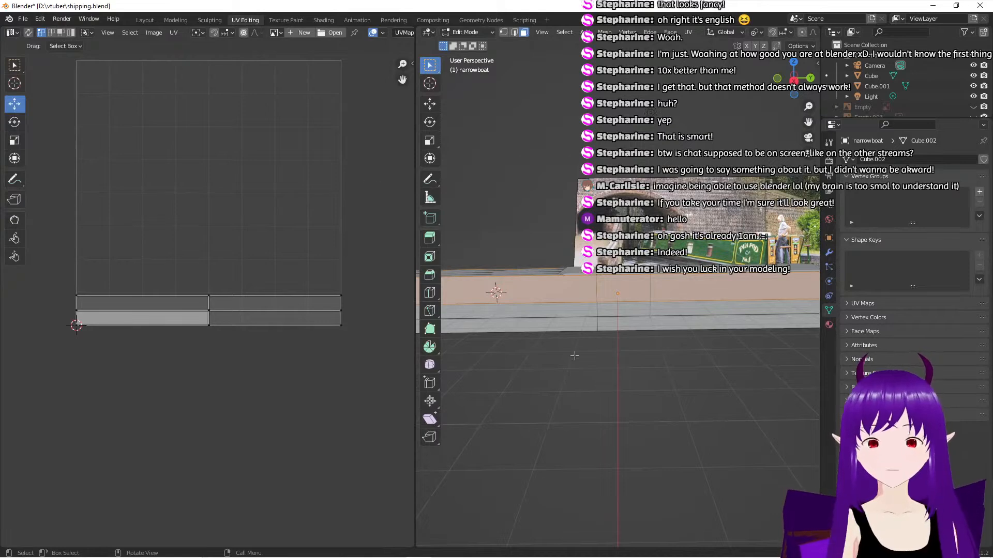
click(286, 20)
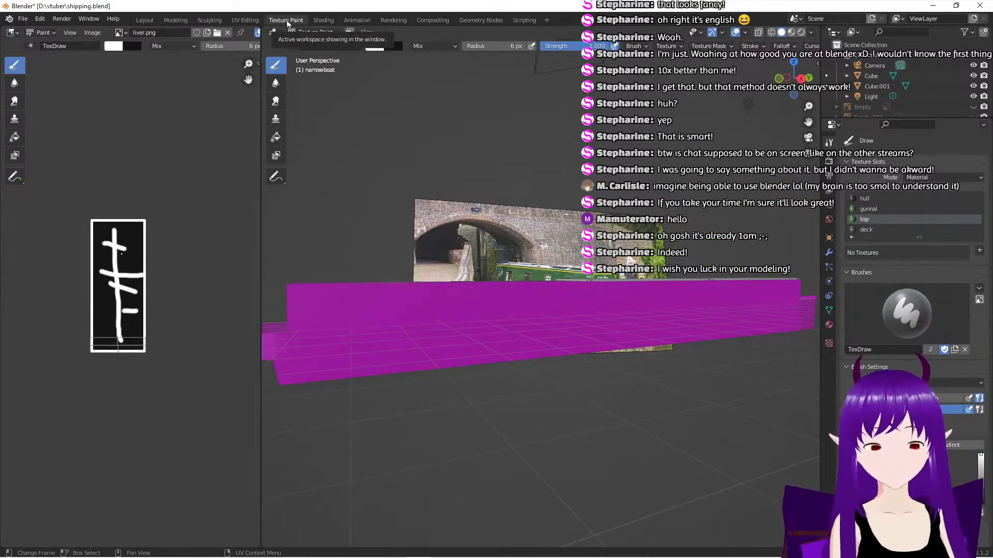
mouse_move(543, 379)
middle_down()
mouse_move(598, 424)
mouse_move(493, 414)
middle_up()
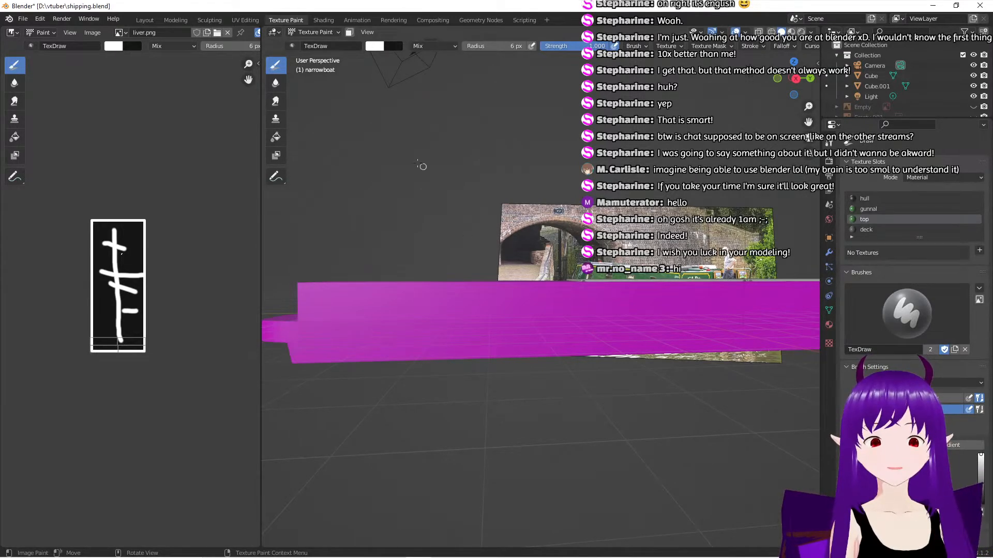
Add an Image Texture node to the top material in the Shading workspace, beside the Principled BSDF
click(321, 21)
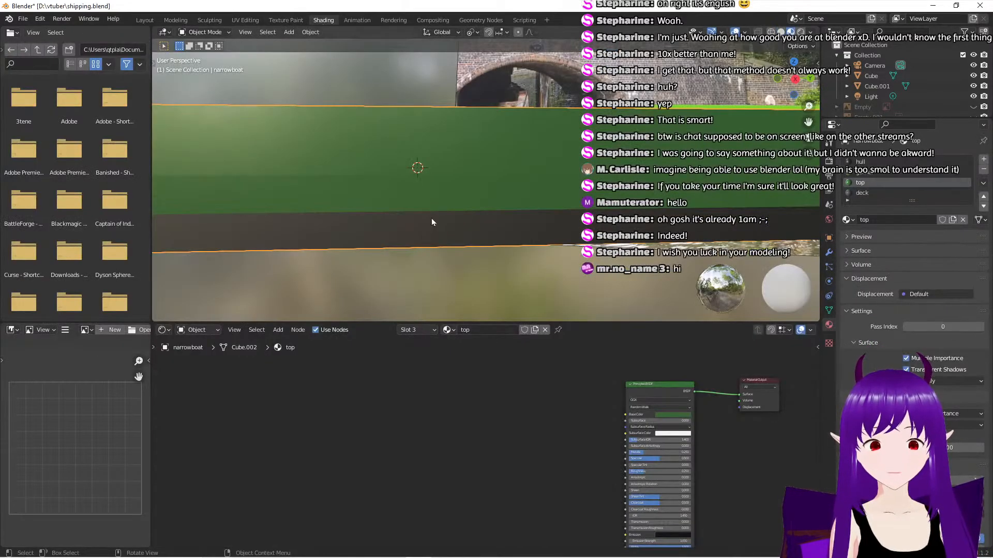
scroll(431, 219, down, 3)
middle_drag(592, 421, 546, 408)
drag(707, 373, 717, 372)
drag(618, 374, 613, 375)
click(466, 396)
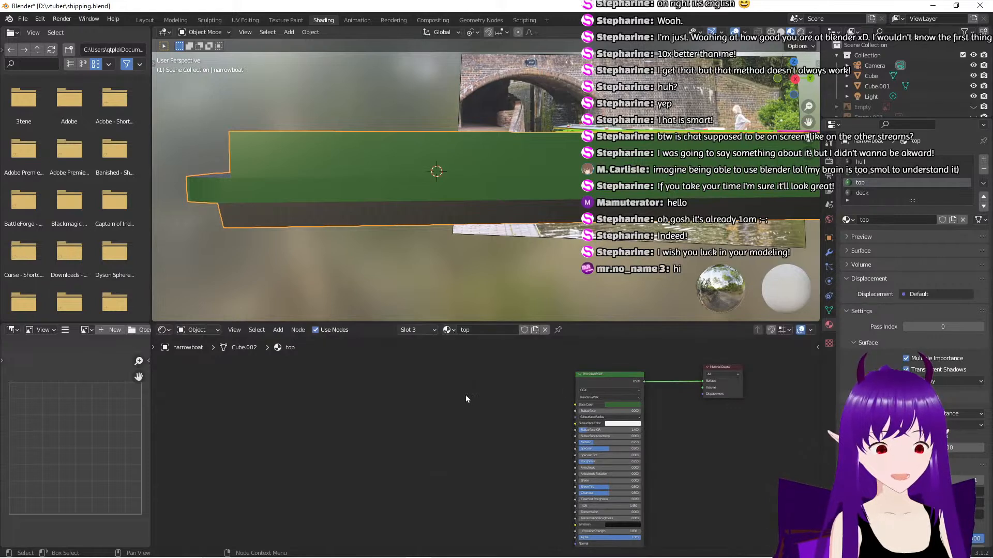
key(shift+a)
click(465, 395)
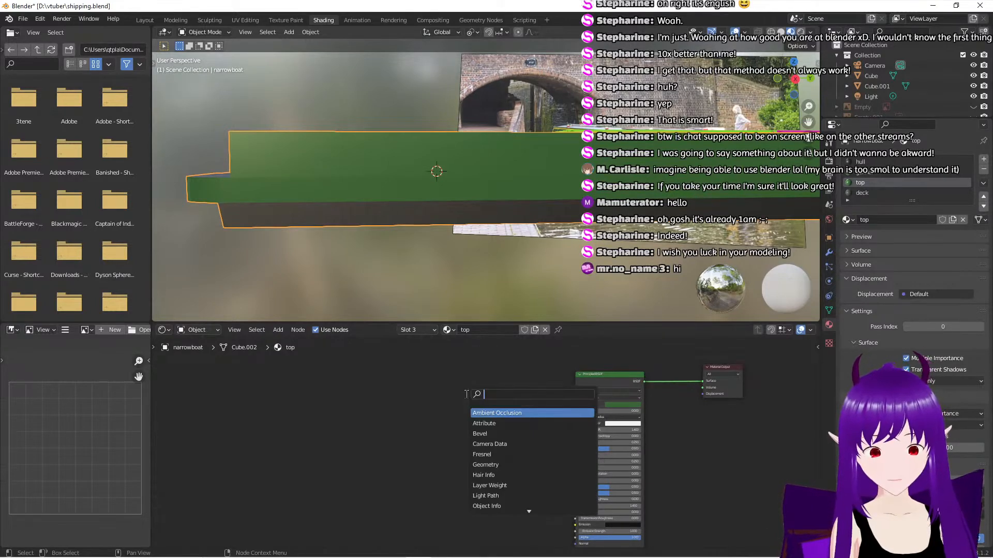
text(imag)
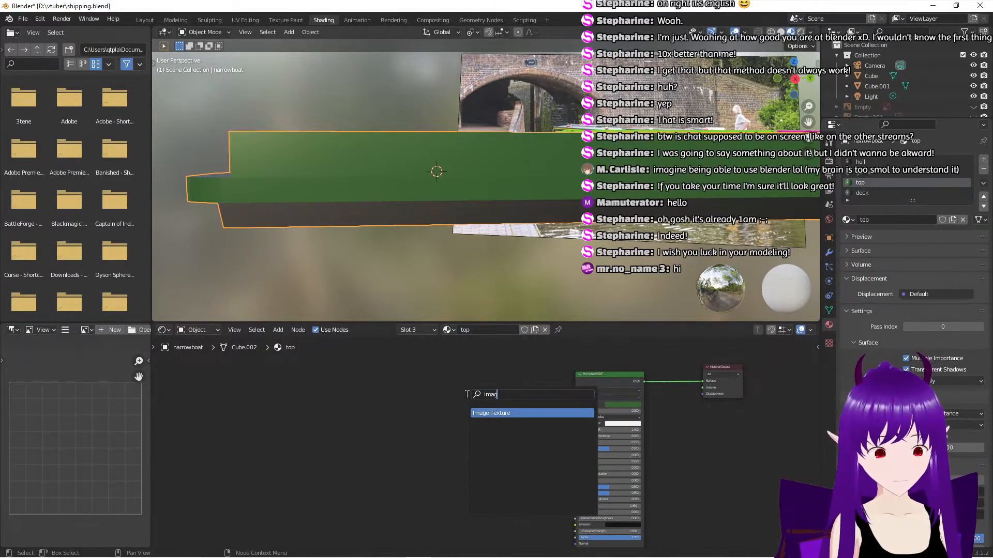
click(501, 414)
click(440, 429)
scroll(437, 413, up, 2)
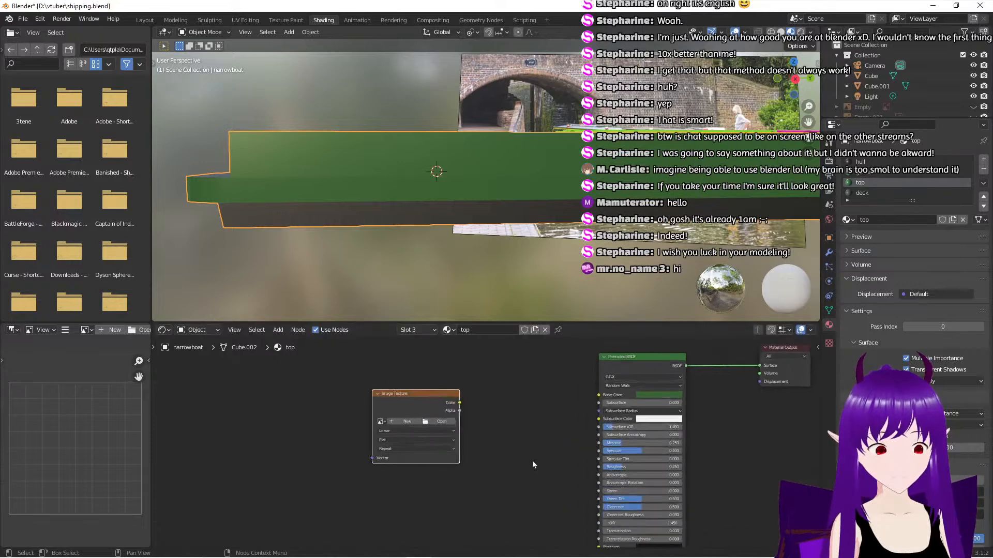
Connect the Image Texture's Color output to the Principled BSDF's Base Color and assign the liver.png image to the node
drag(436, 401, 617, 386)
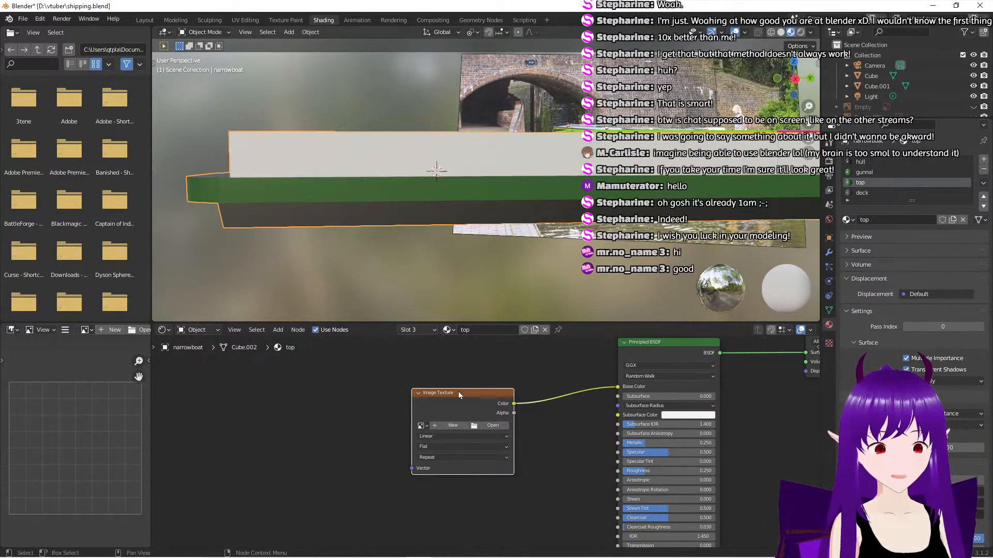
drag(459, 395, 452, 380)
scroll(464, 440, up, 3)
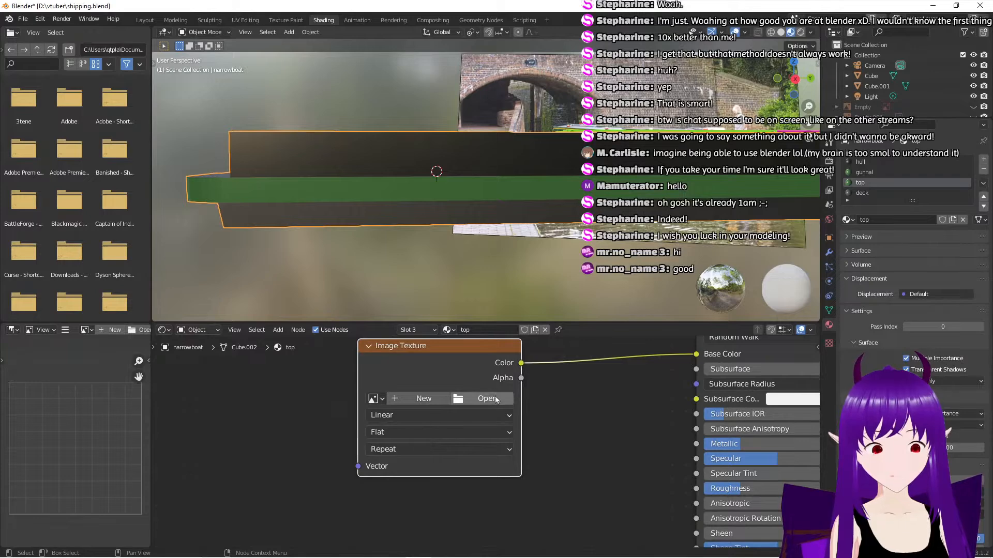
click(380, 400)
click(404, 282)
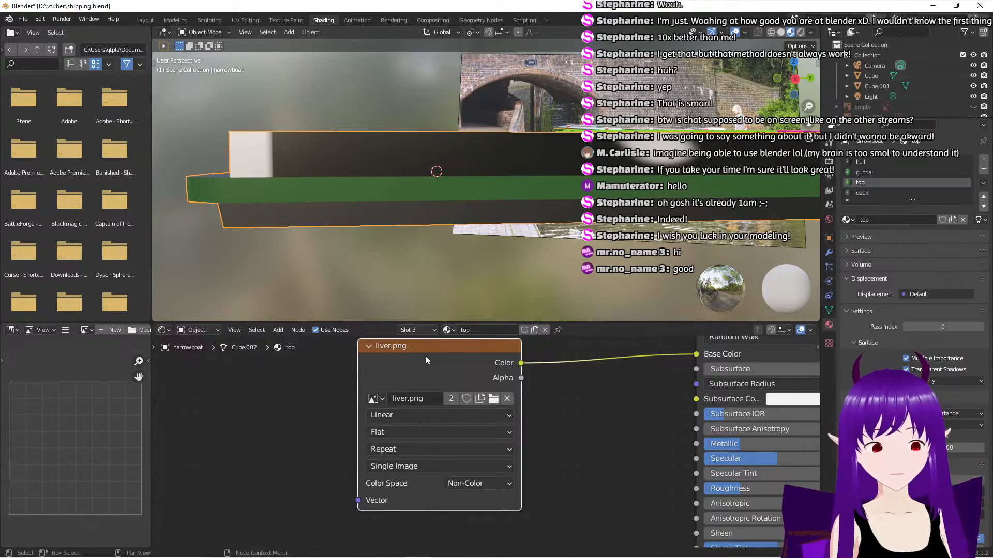
drag(430, 348, 422, 378)
scroll(532, 364, down, 3)
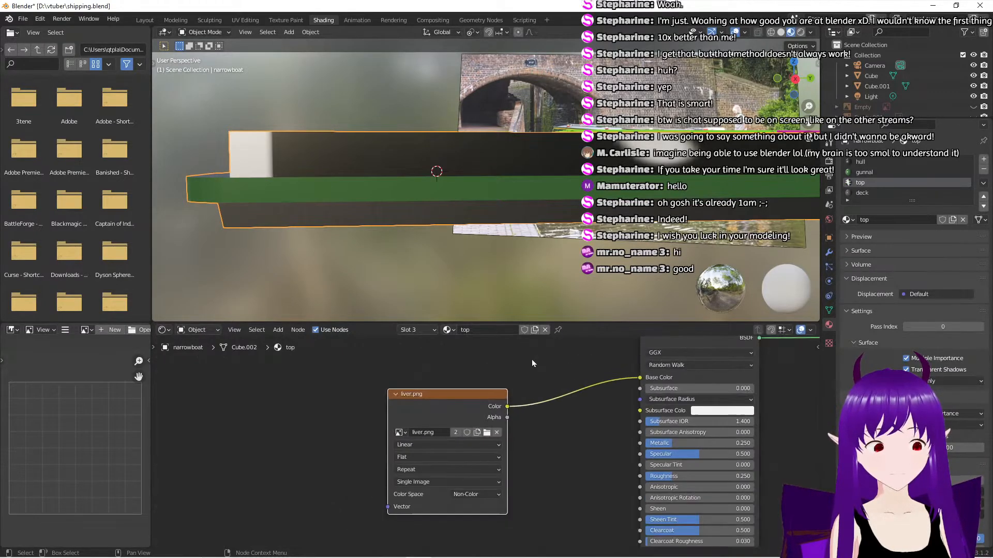
scroll(433, 270, down, 4)
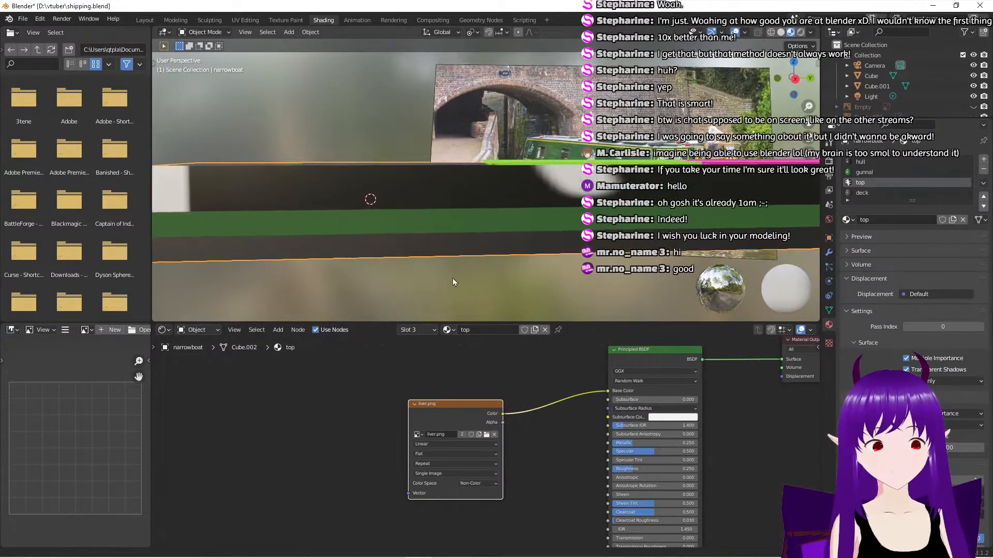
scroll(433, 269, up, 1)
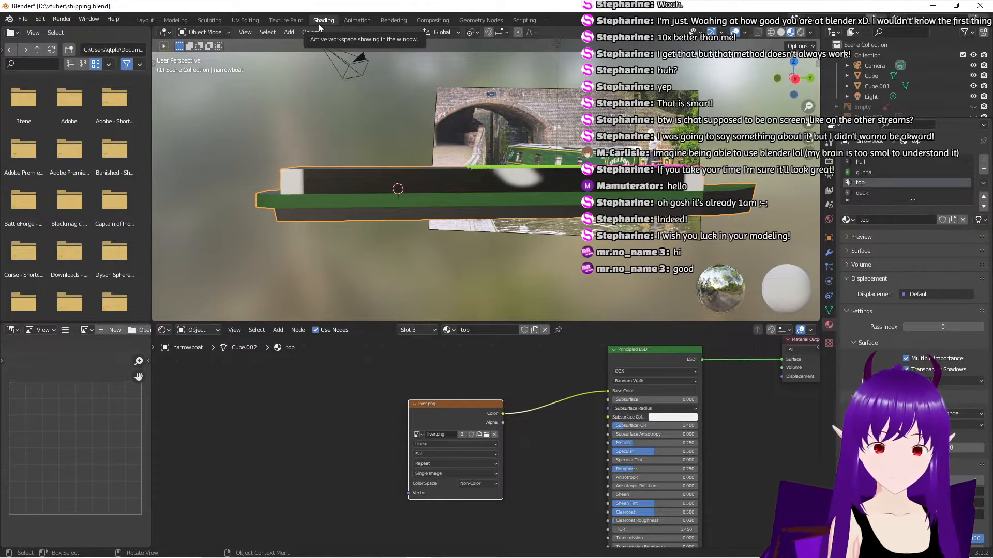
Paint a short white vertical stroke on liver.png at its lower left edge in the Texture Paint workspace
click(278, 21)
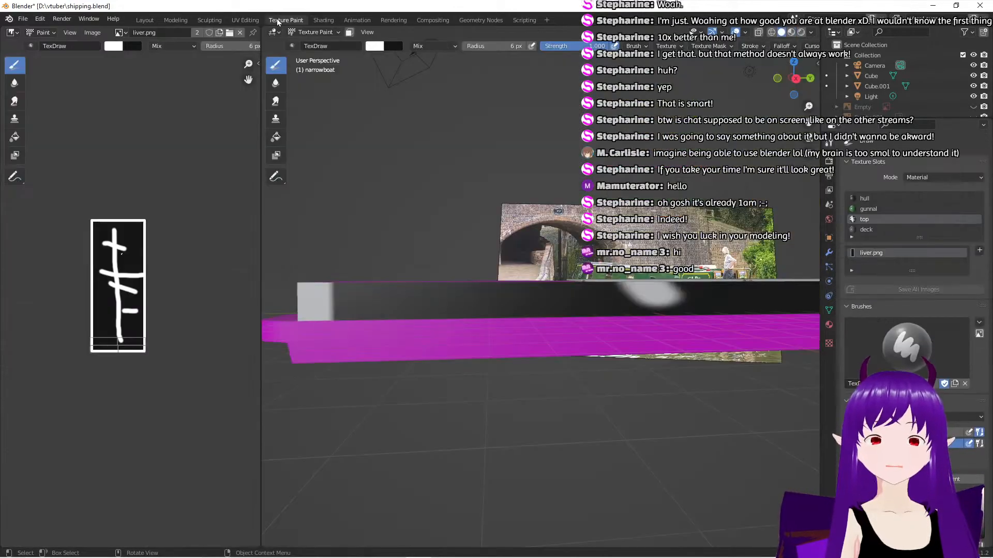
scroll(132, 305, up, 2)
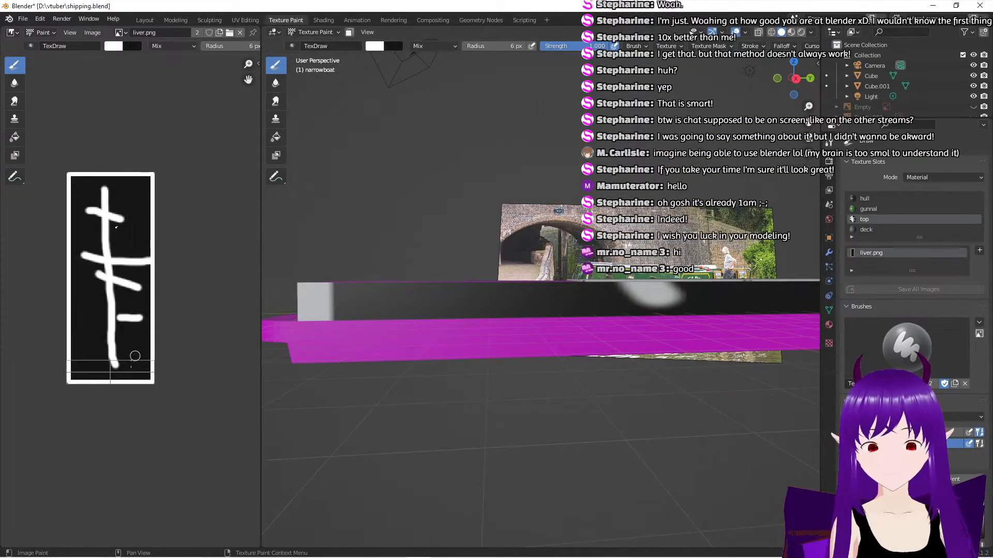
scroll(138, 394, up, 1)
middle_drag(137, 395, 196, 331)
scroll(181, 336, up, 1)
scroll(178, 336, down, 1)
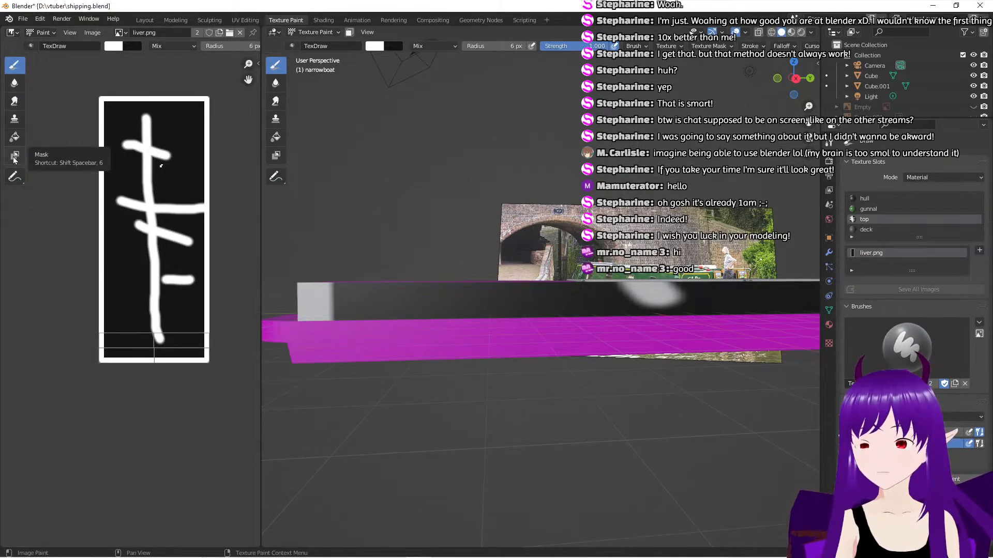
click(116, 46)
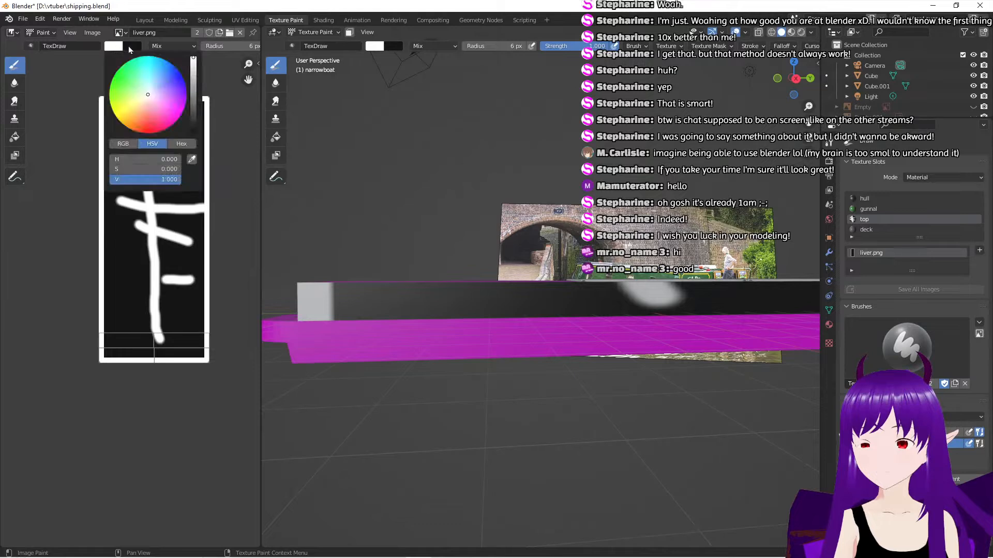
click(132, 46)
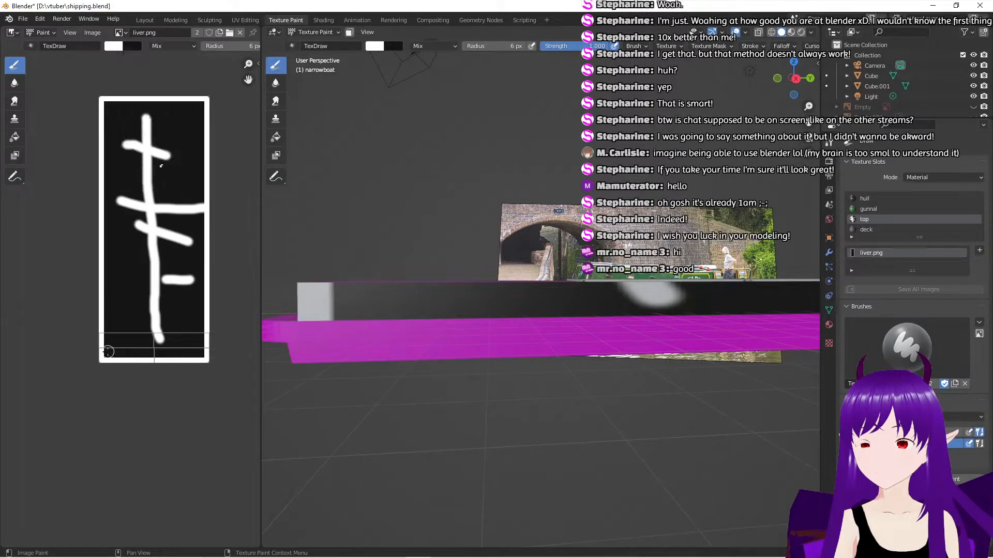
drag(108, 352, 107, 311)
Set the brush colour to black and paint over the white marks along the bottom strip of liver.png
click(131, 46)
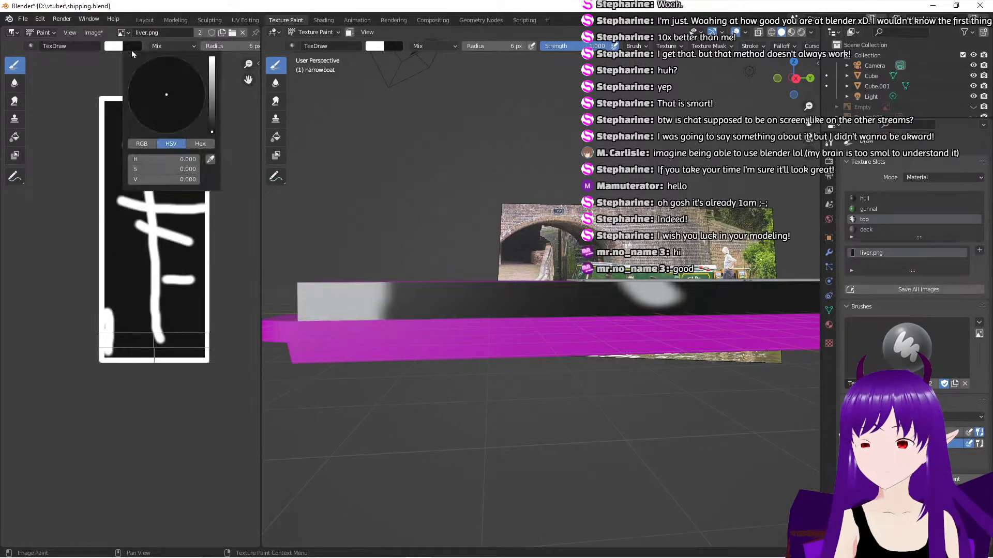
click(134, 50)
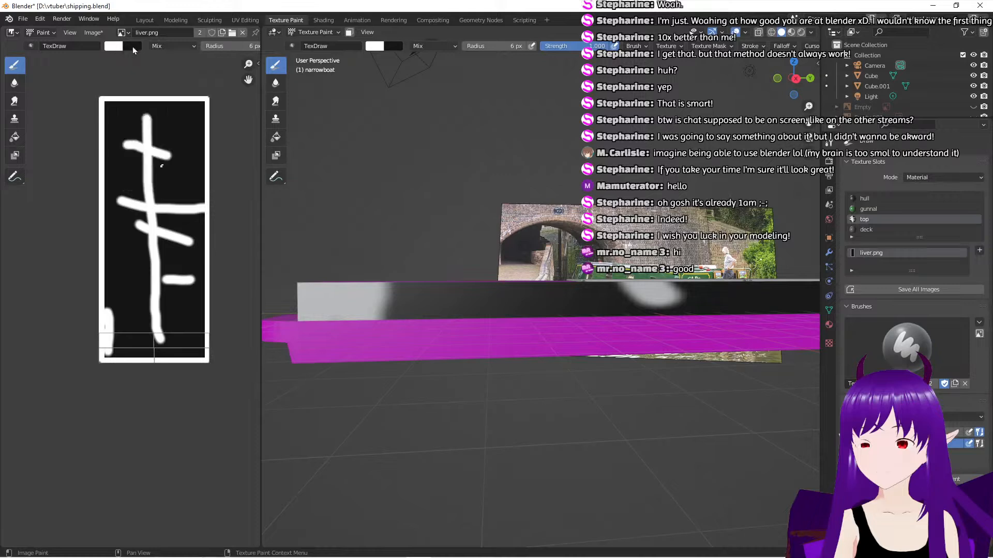
click(117, 50)
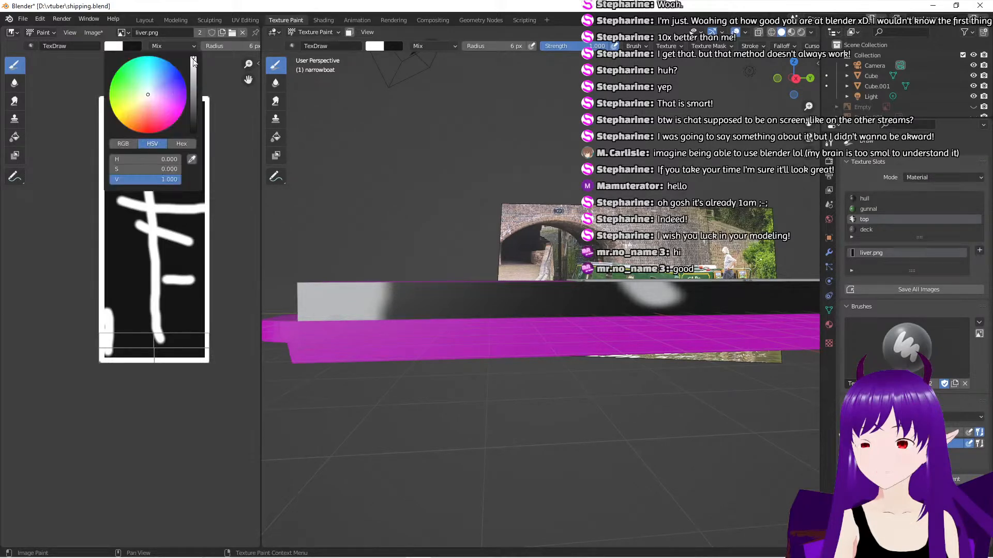
drag(193, 61, 194, 132)
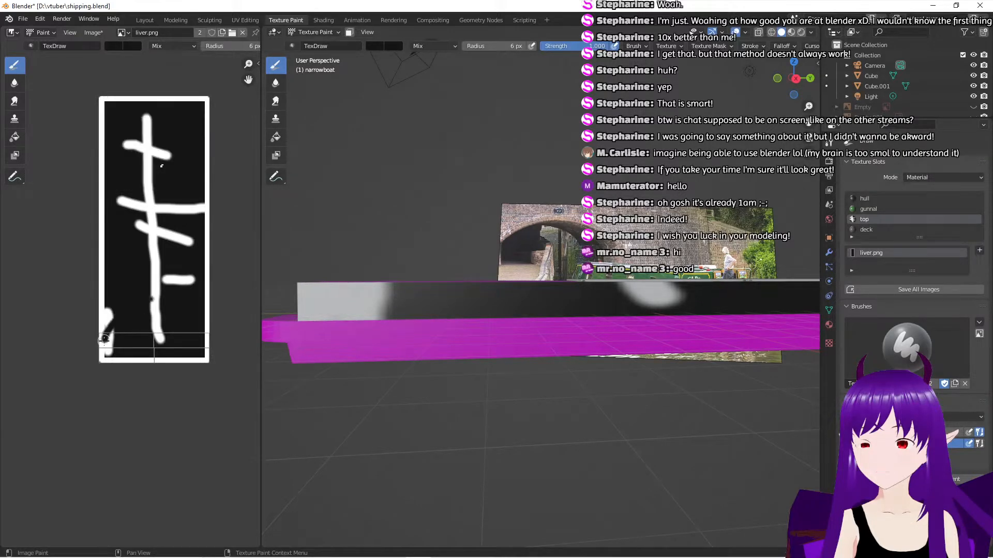
mouse_move(104, 338)
mouse_down()
mouse_move(106, 351)
mouse_move(228, 367)
mouse_up()
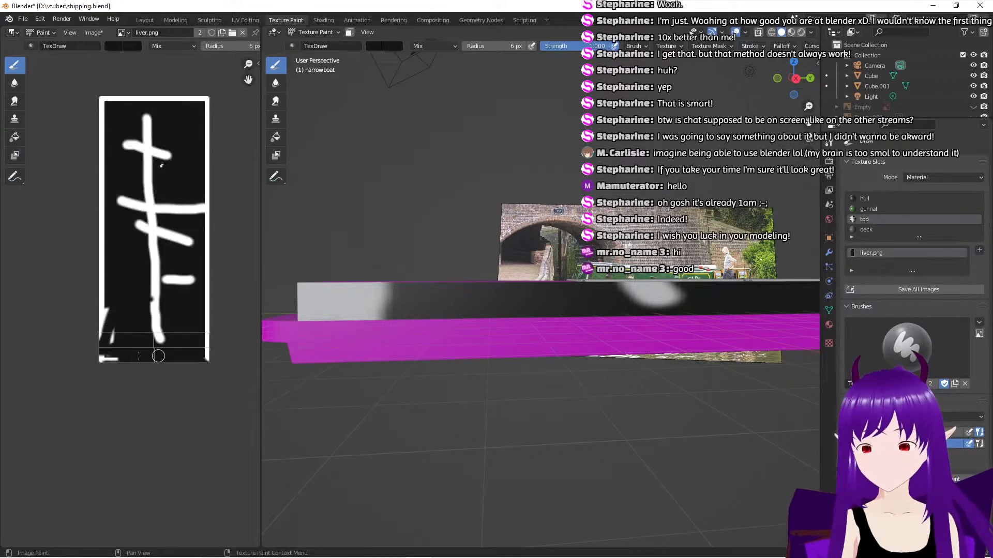
mouse_move(158, 356)
mouse_down()
mouse_move(100, 354)
mouse_move(170, 355)
mouse_move(212, 345)
mouse_move(216, 334)
mouse_move(88, 336)
mouse_move(106, 323)
mouse_move(178, 330)
mouse_move(103, 324)
mouse_move(198, 330)
mouse_up()
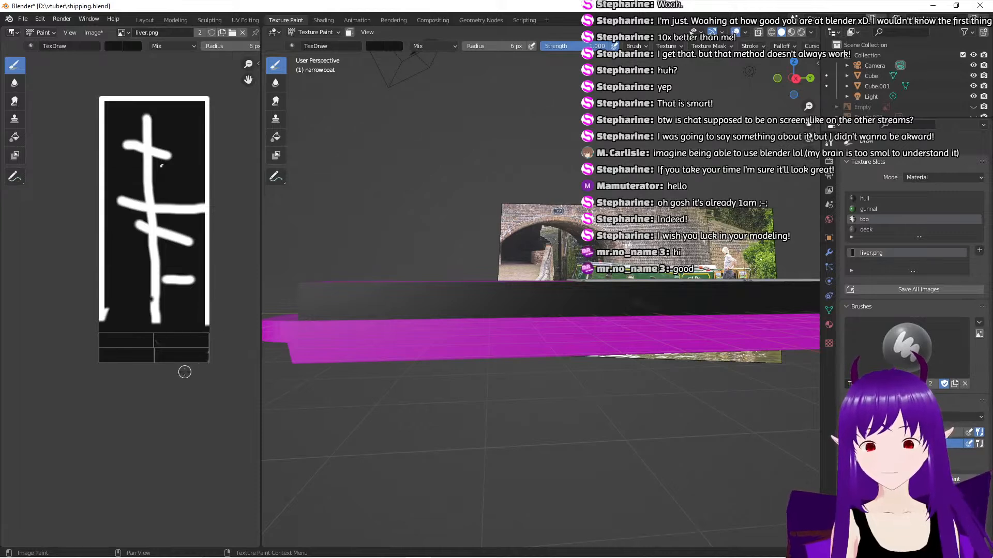
Examine the blackened bottom strip of liver.png and its UV outlines up close
scroll(184, 373, up, 1)
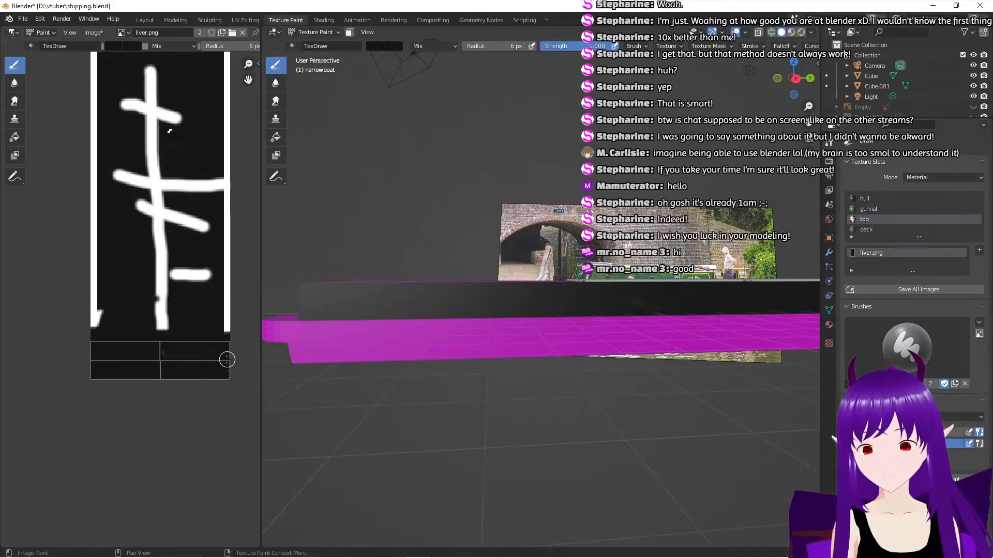
scroll(199, 366, up, 1)
scroll(195, 365, up, 1)
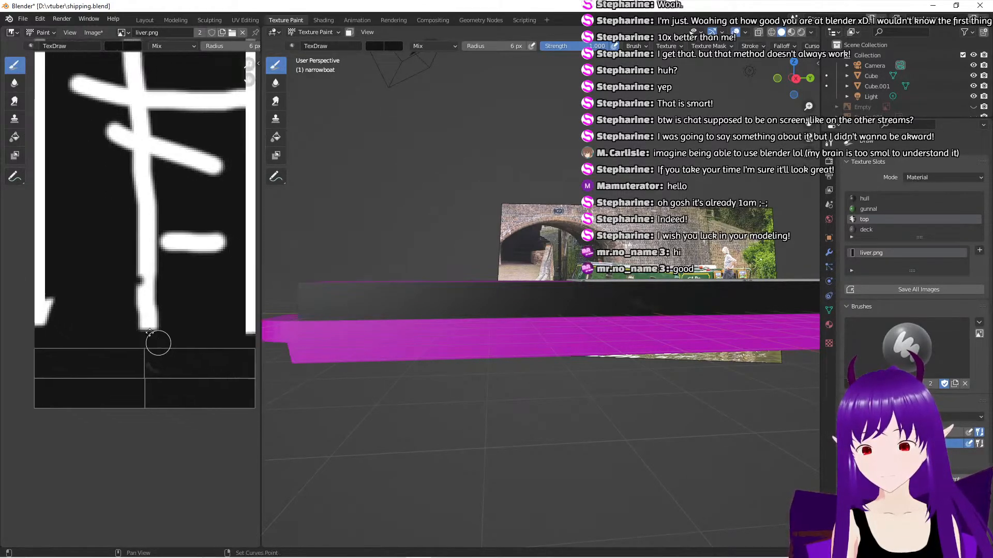
scroll(184, 339, up, 2)
scroll(160, 364, up, 1)
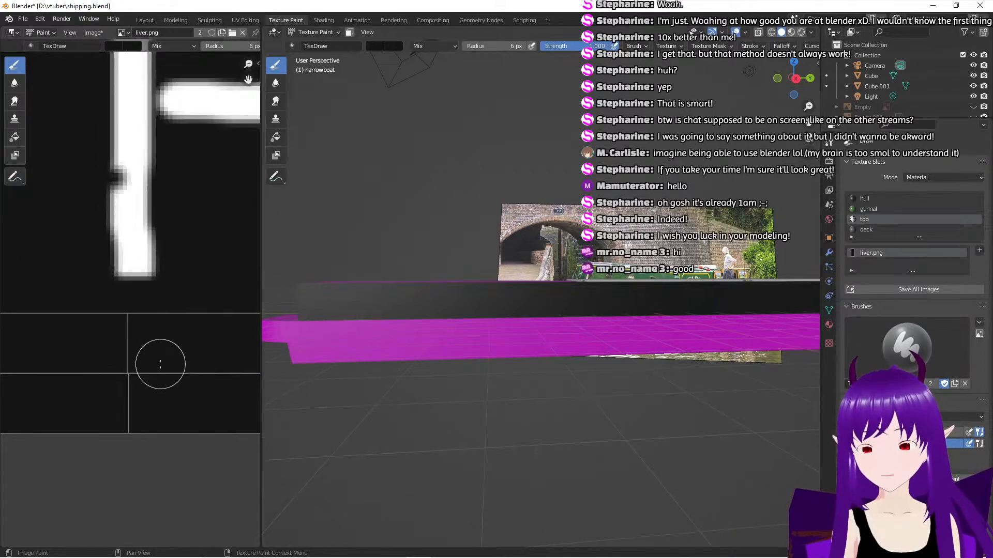
scroll(160, 364, up, 1)
scroll(204, 315, up, 1)
scroll(204, 279, up, 1)
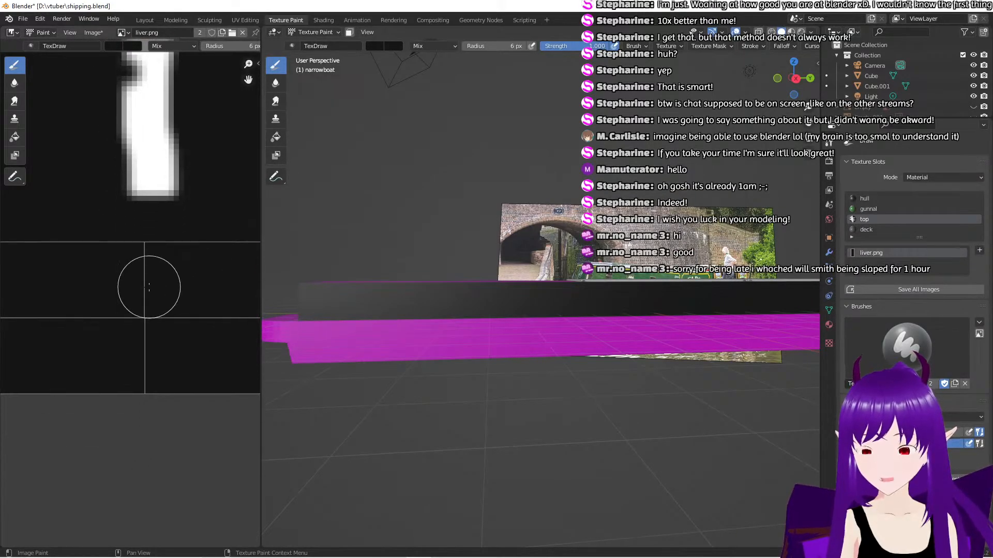
scroll(149, 287, down, 5)
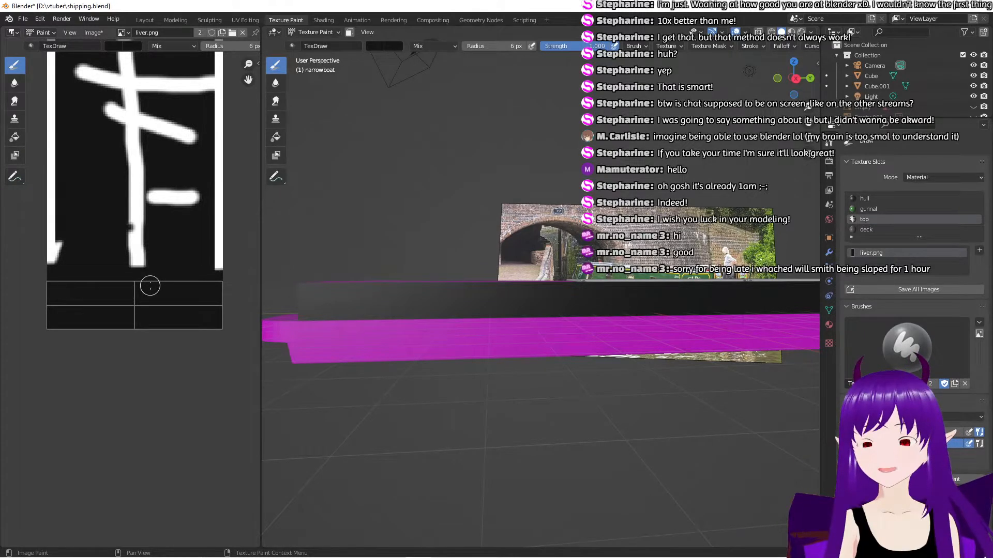
Save liver.png and open it for external editing in Inkscape as an embedded image
click(75, 33)
mouse_move(87, 35)
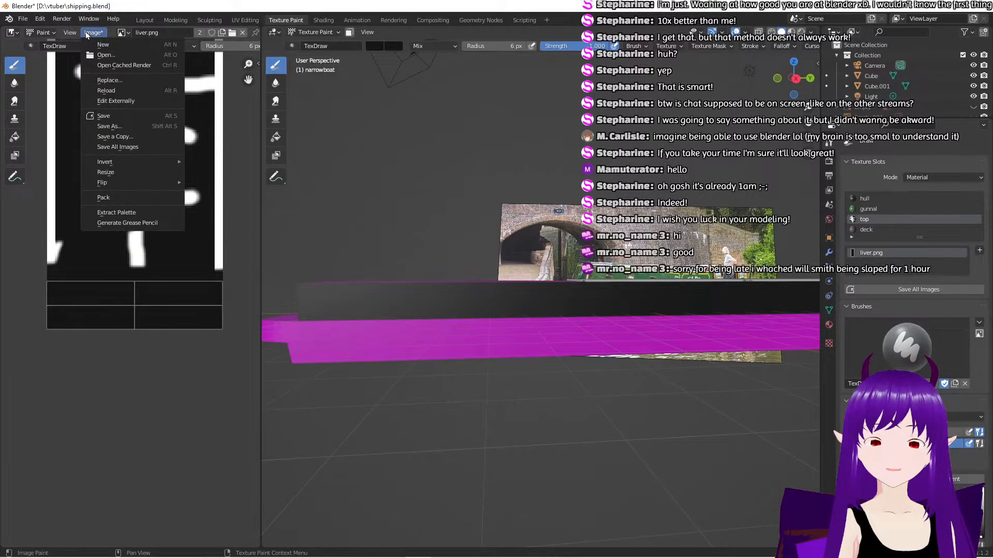
click(102, 116)
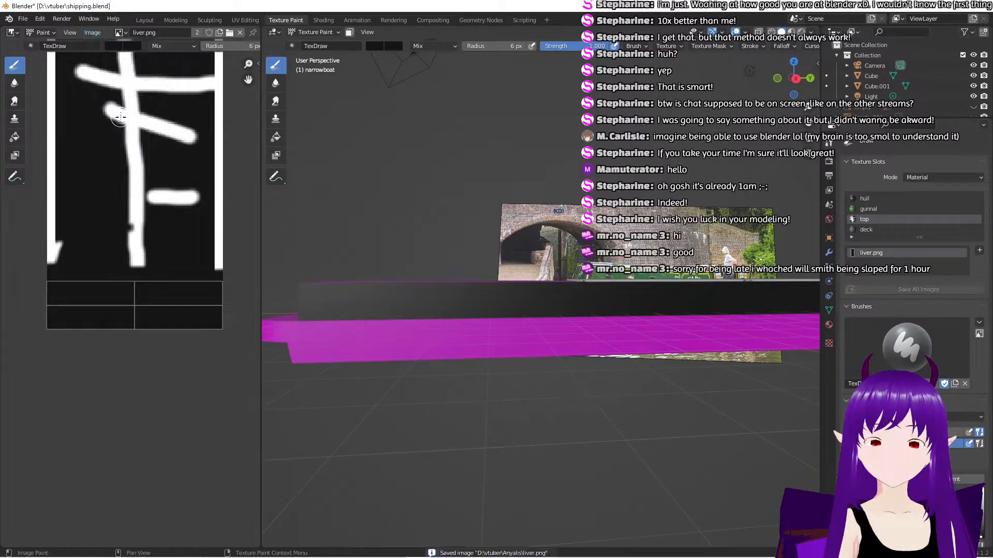
click(92, 34)
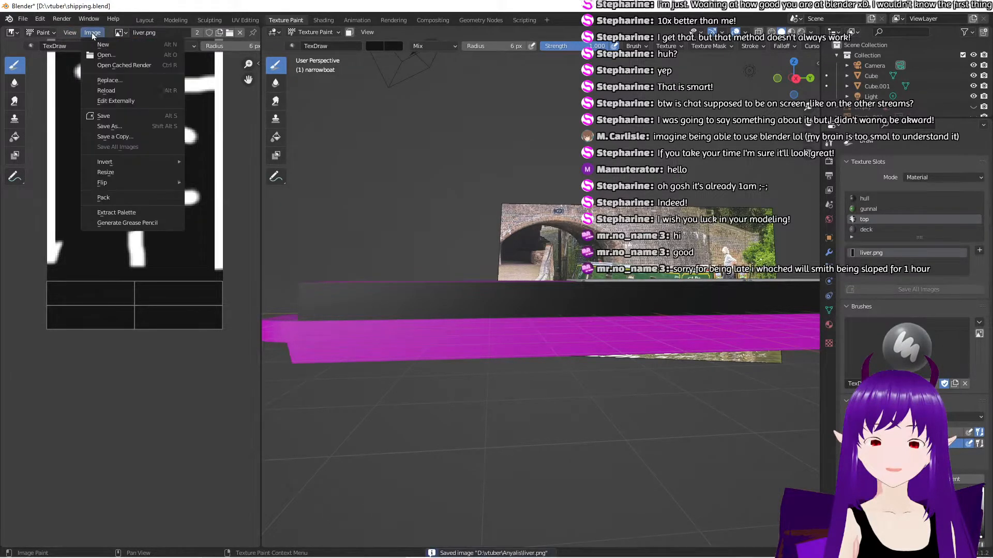
click(128, 105)
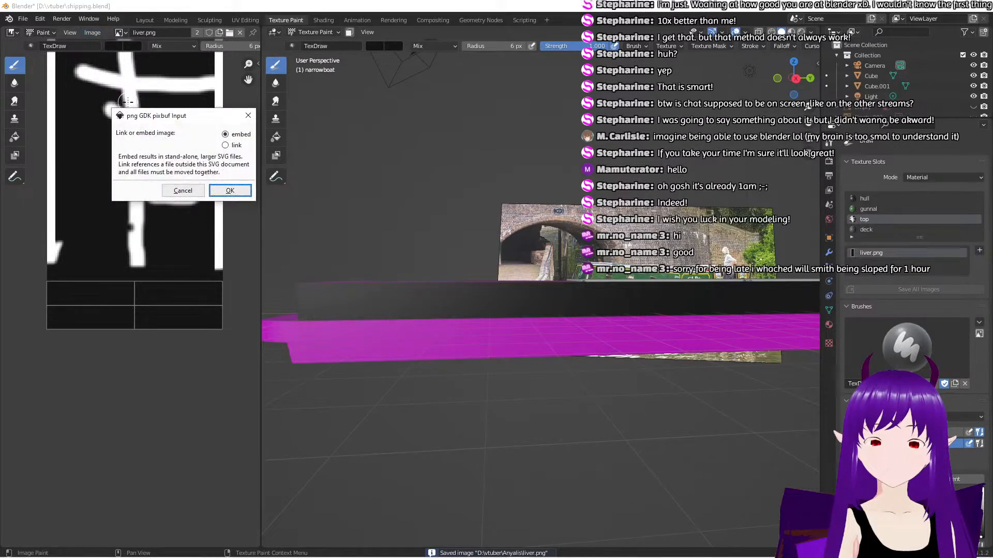
click(231, 192)
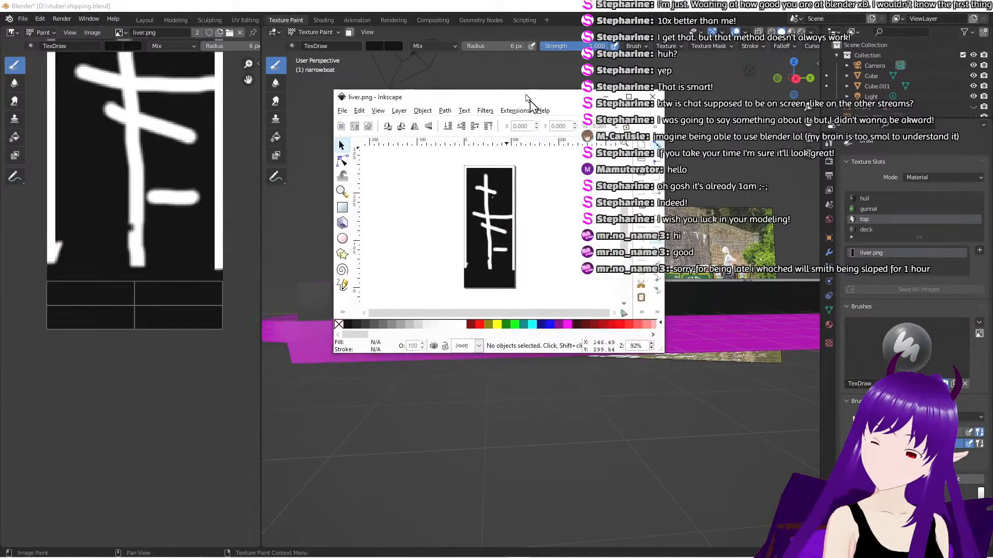
Draw two rows of two white-outlined black rectangles across the texture's bottom strip, the right-hand ones about 43.7 by 8.2 px
click(611, 81)
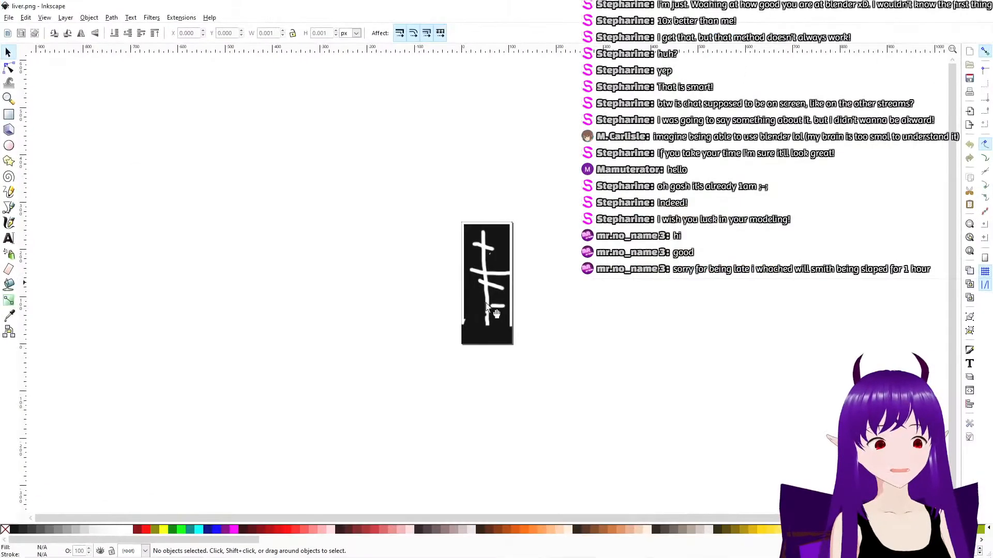
click(956, 6)
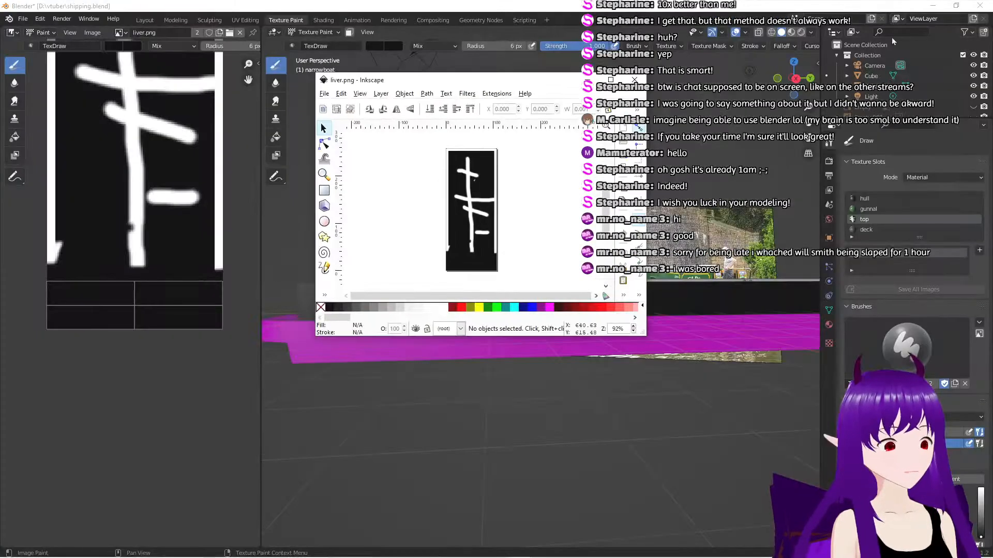
ctrl+scroll(472, 231, up, 2)
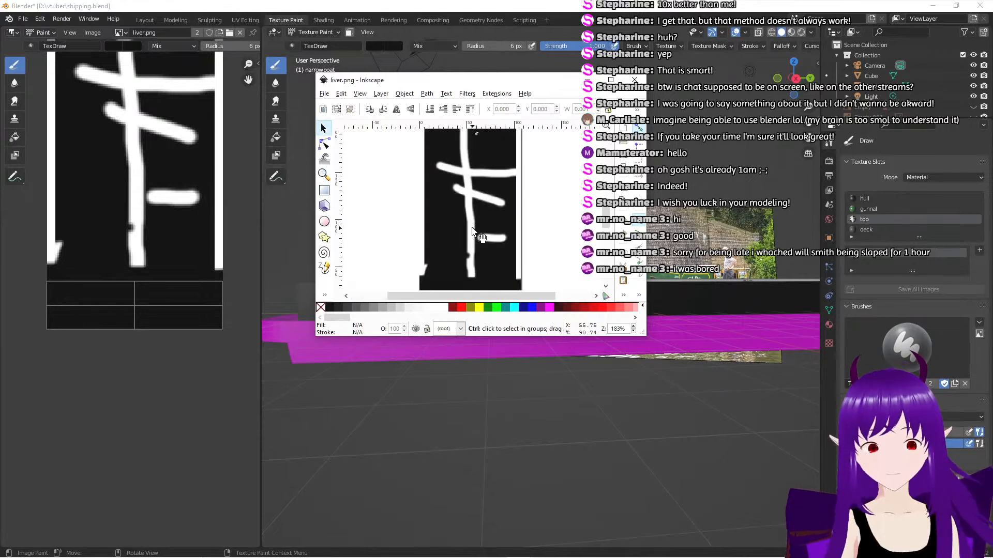
middle_drag(487, 244, 482, 173)
scroll(480, 190, down, 1)
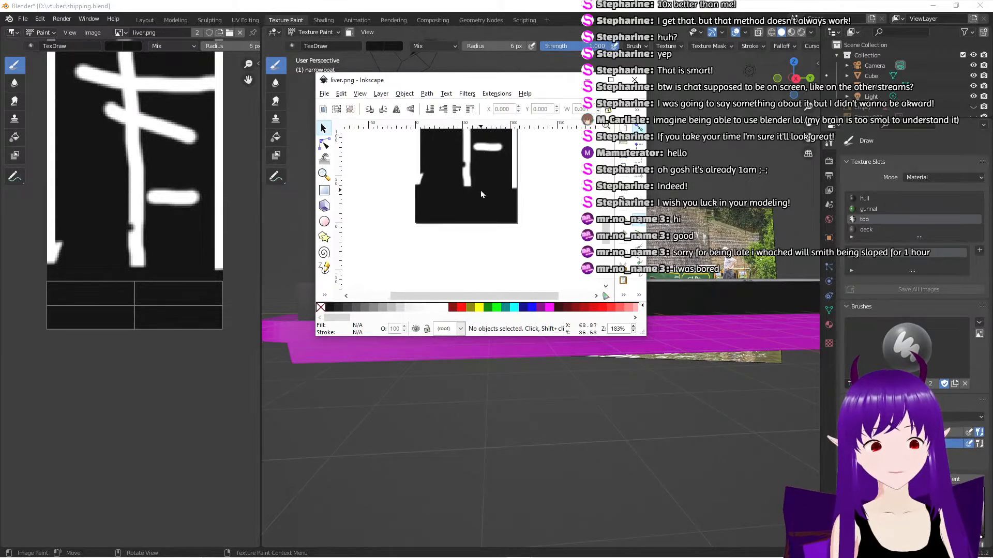
scroll(481, 191, up, 4)
scroll(480, 191, down, 3)
ctrl+scroll(480, 191, up, 2)
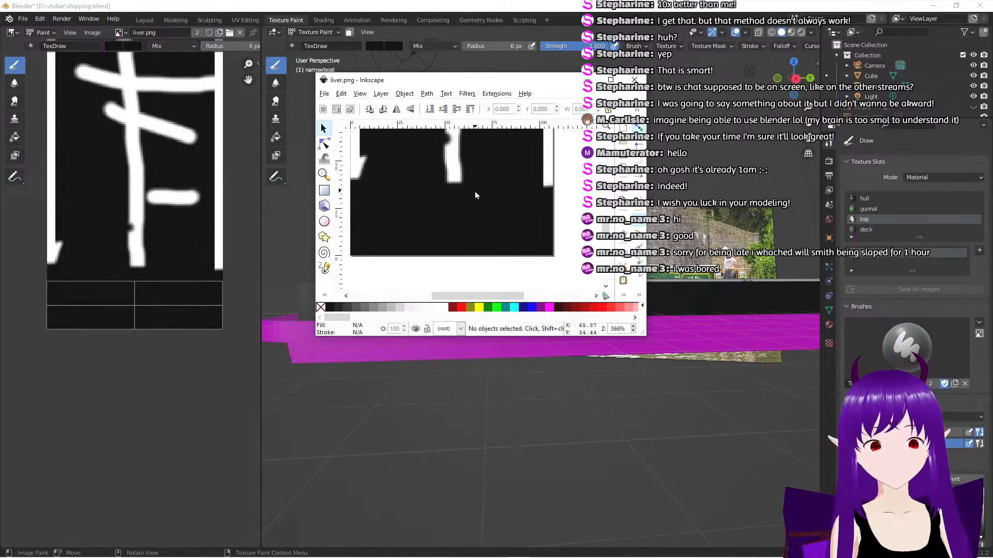
middle_drag(475, 194, 505, 198)
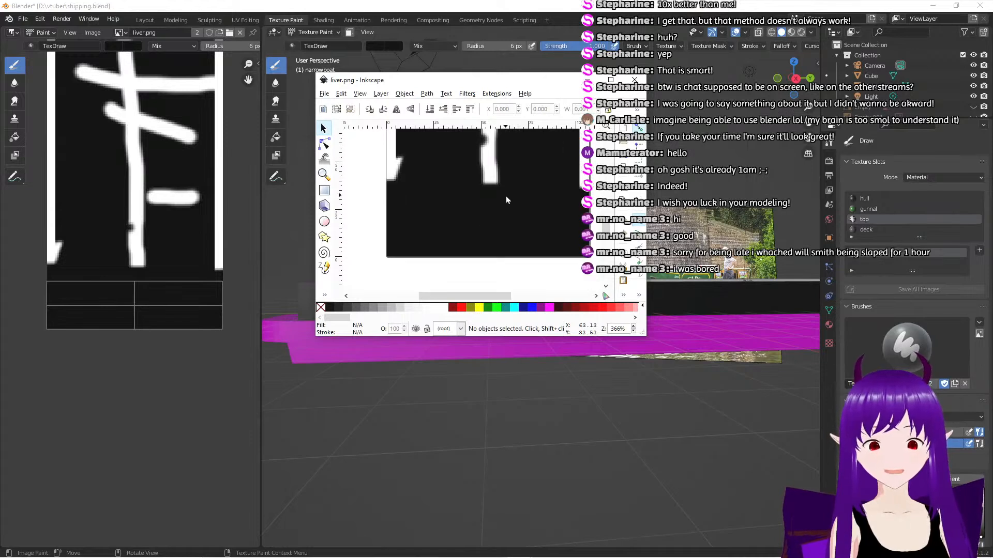
click(324, 191)
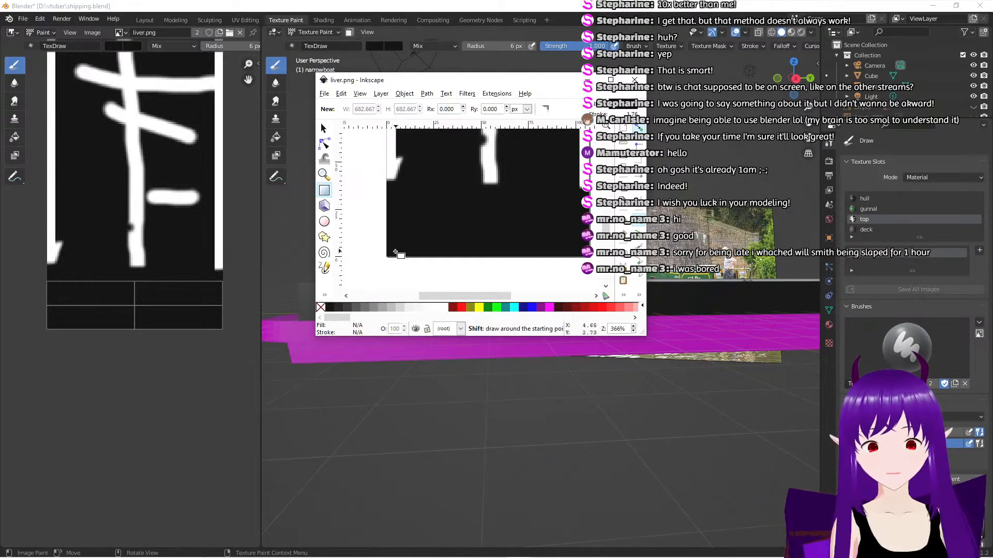
drag(390, 256, 583, 241)
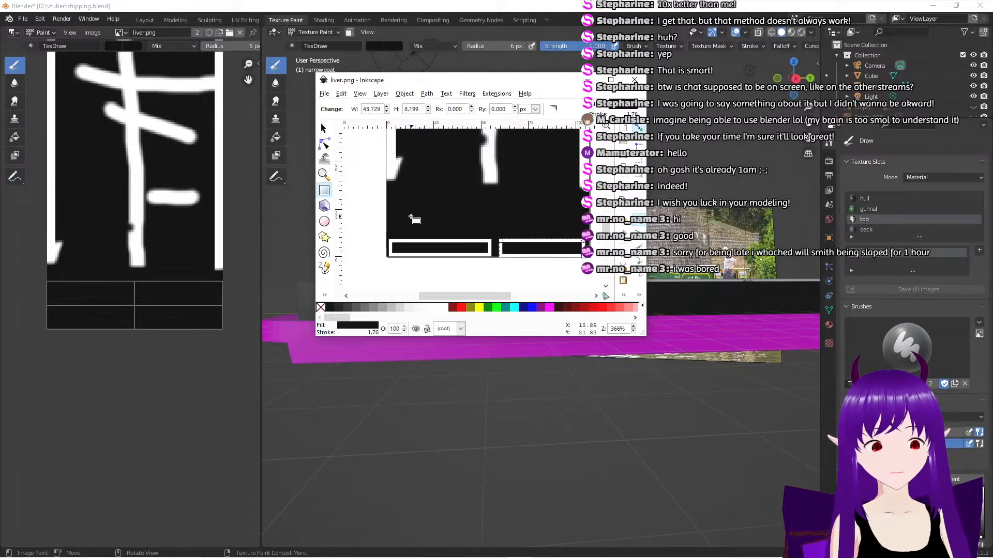
drag(393, 235, 588, 221)
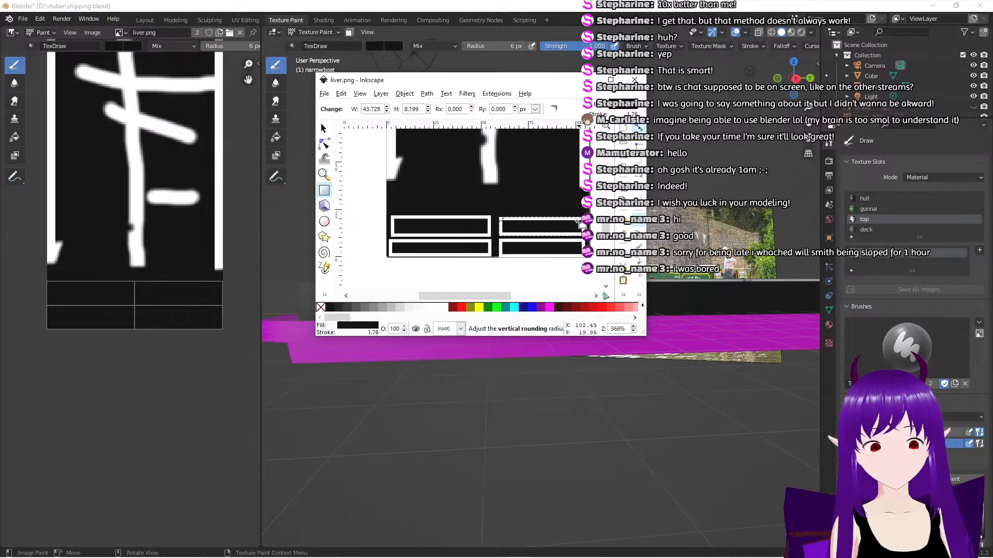
Save the edited drawing as liver.png in D:\vtuber\Anyalis
click(324, 93)
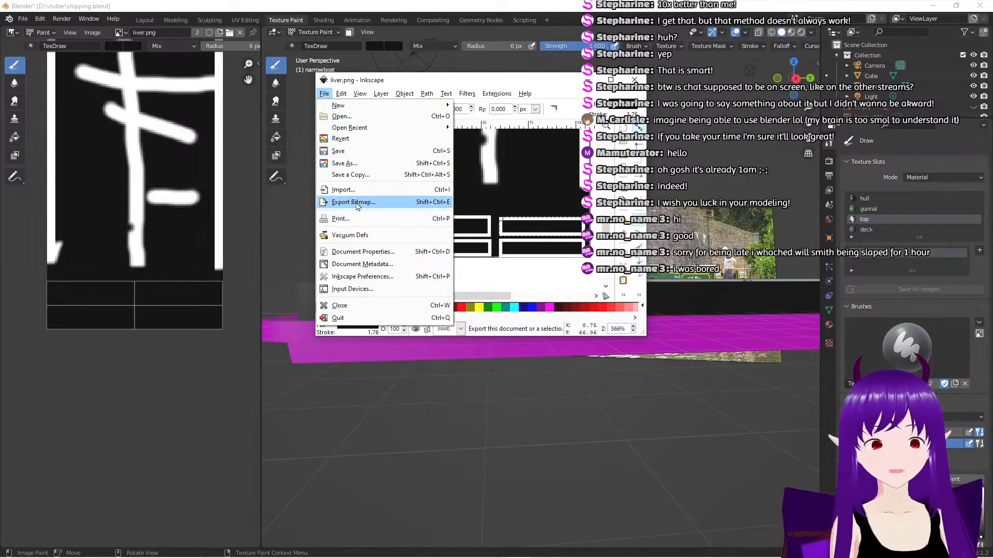
mouse_move(409, 92)
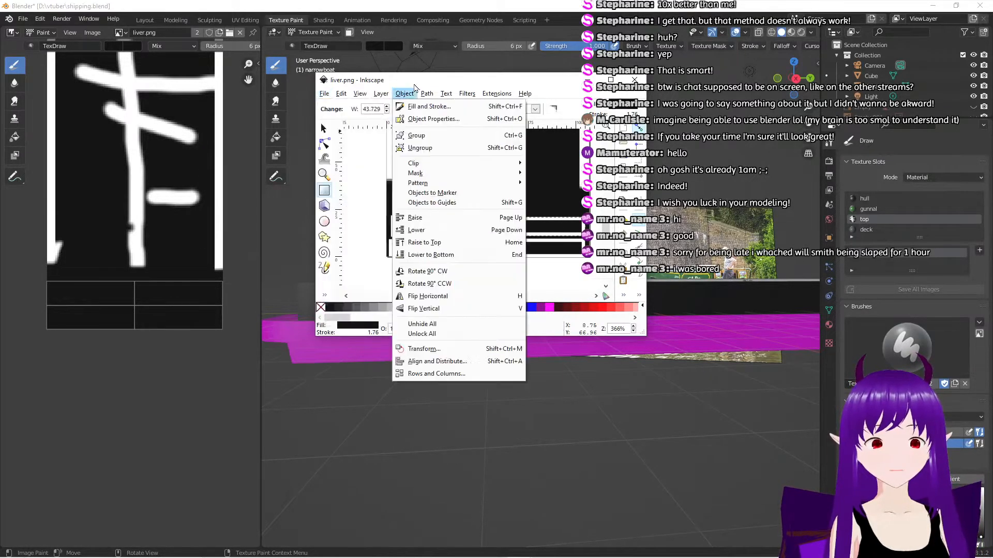
click(324, 94)
click(323, 94)
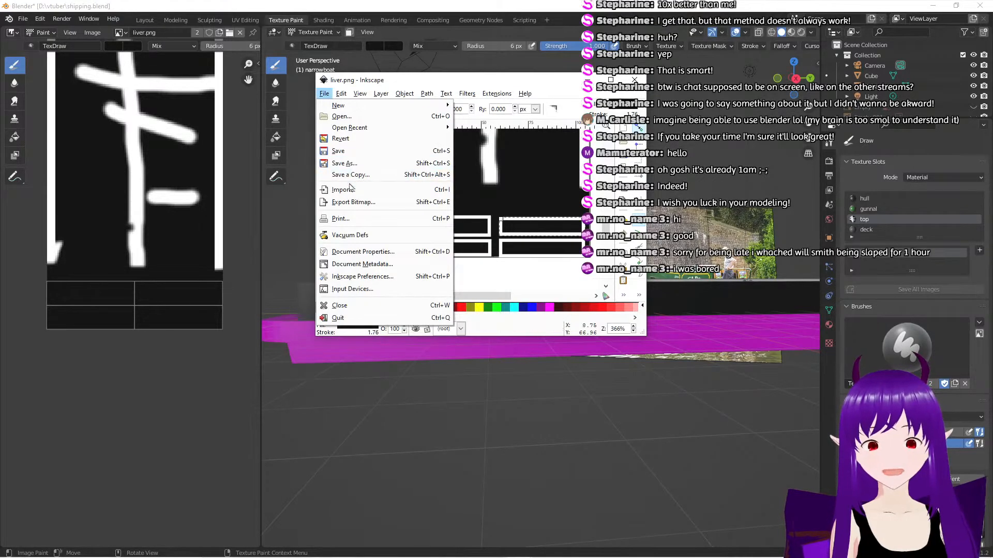
click(341, 151)
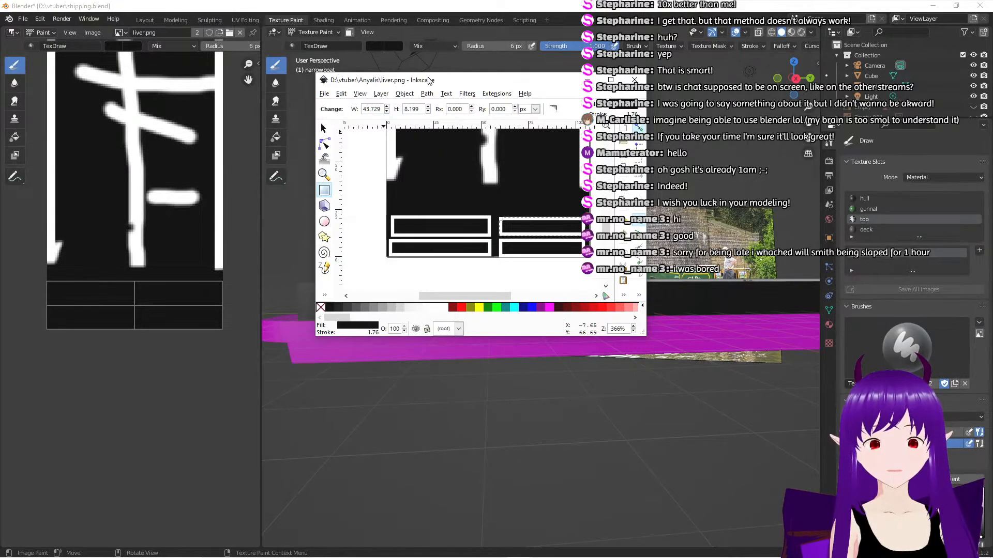
Switch back to Blender, open the edited liver.png from D:\vtuber\Anyalis in the image editor and check it on the cabin side
drag(446, 81, 260, 167)
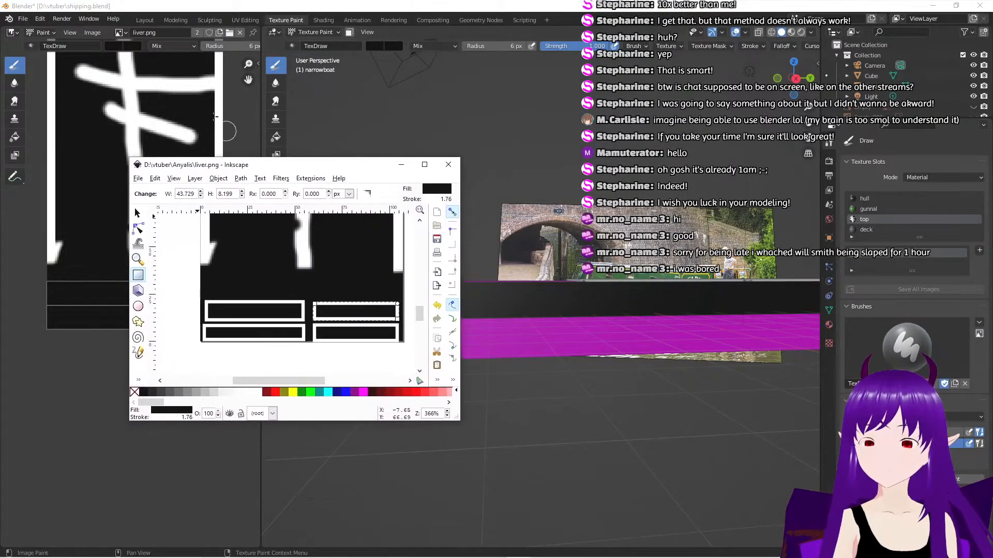
click(93, 32)
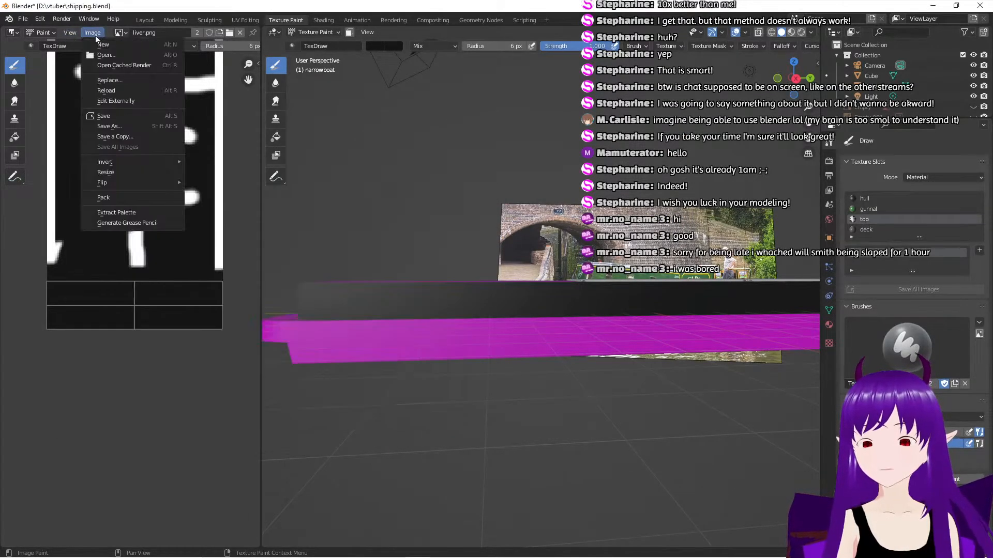
click(114, 54)
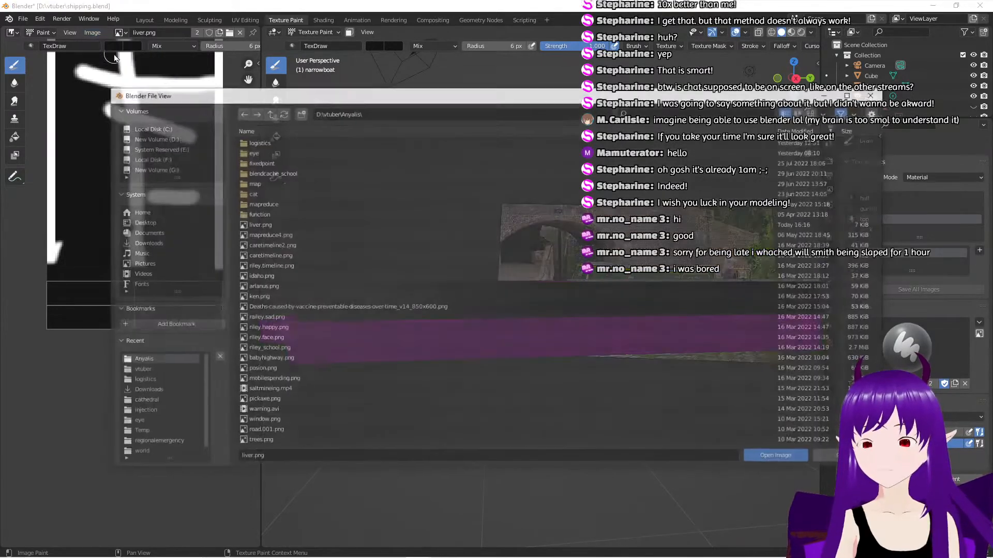
click(323, 227)
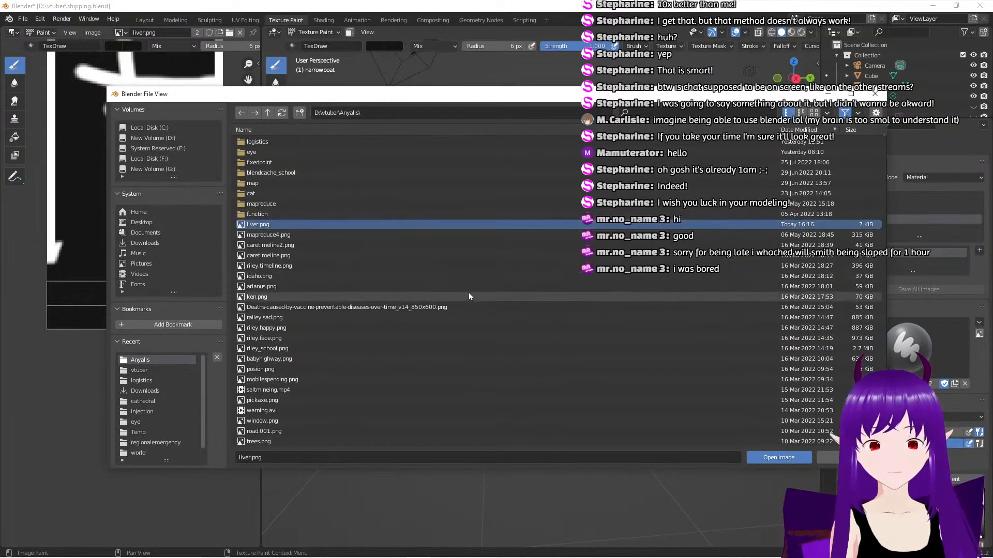
click(775, 460)
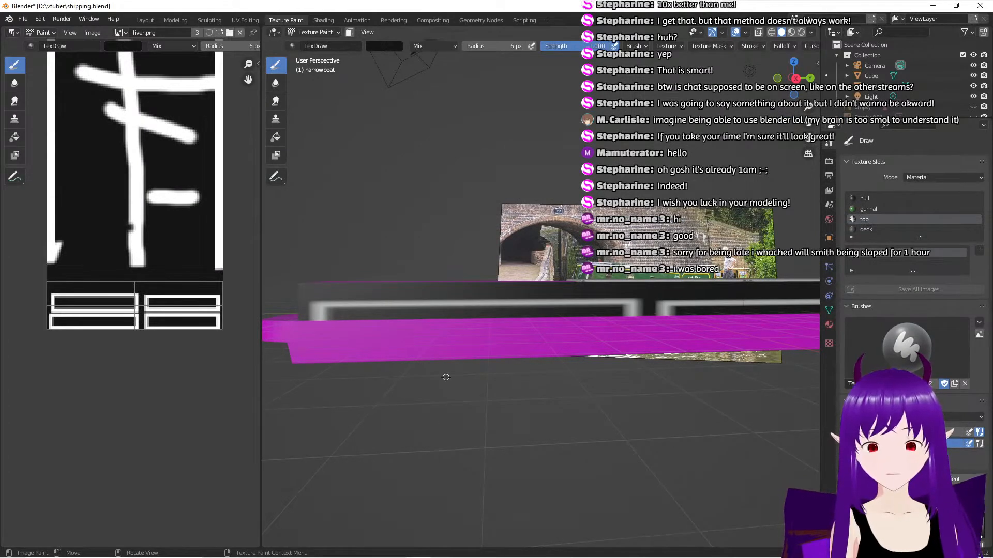
middle_drag(452, 396, 443, 388)
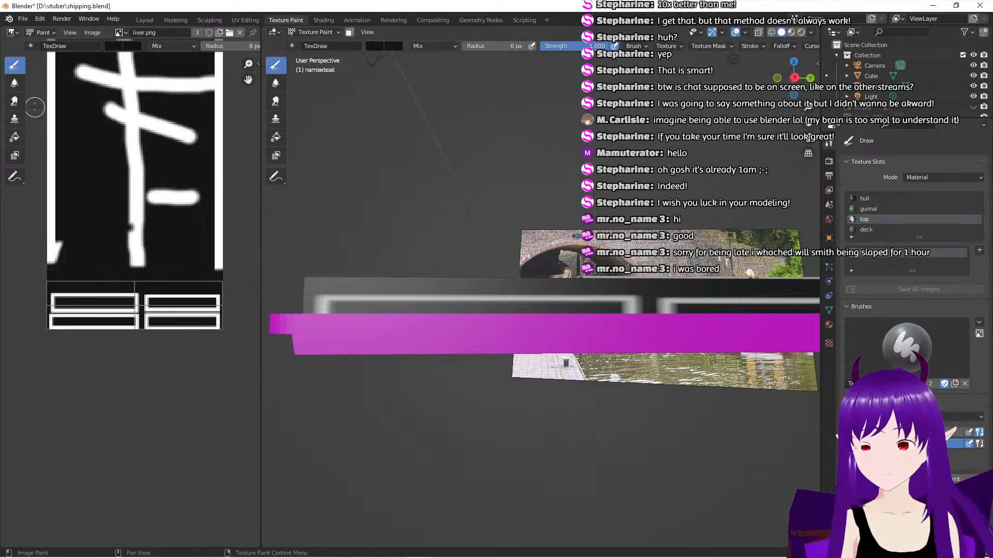
Paint a muted purple (H 0.699, S 0.464, V 0.553) band above the livery panels and down the gap between them on liver.png
click(116, 46)
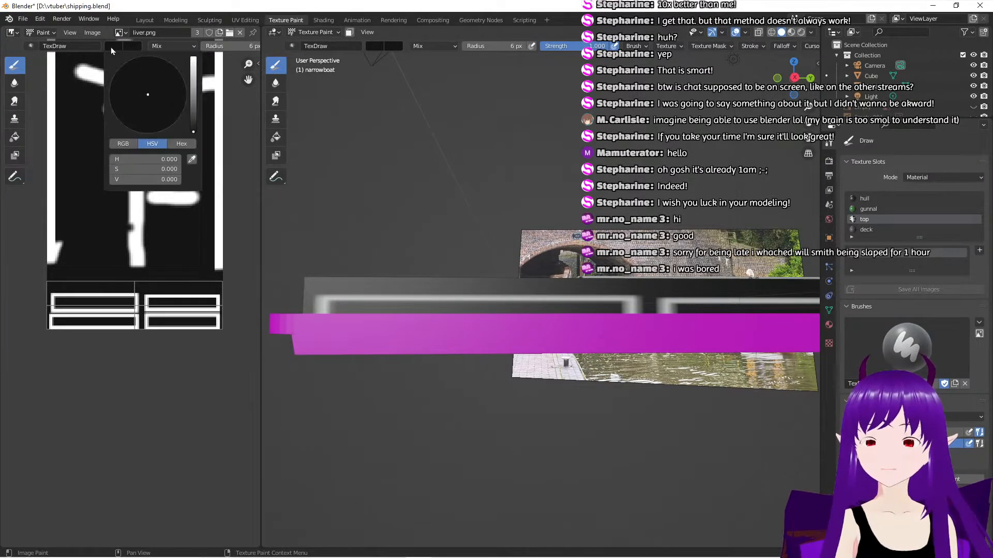
drag(193, 81, 194, 91)
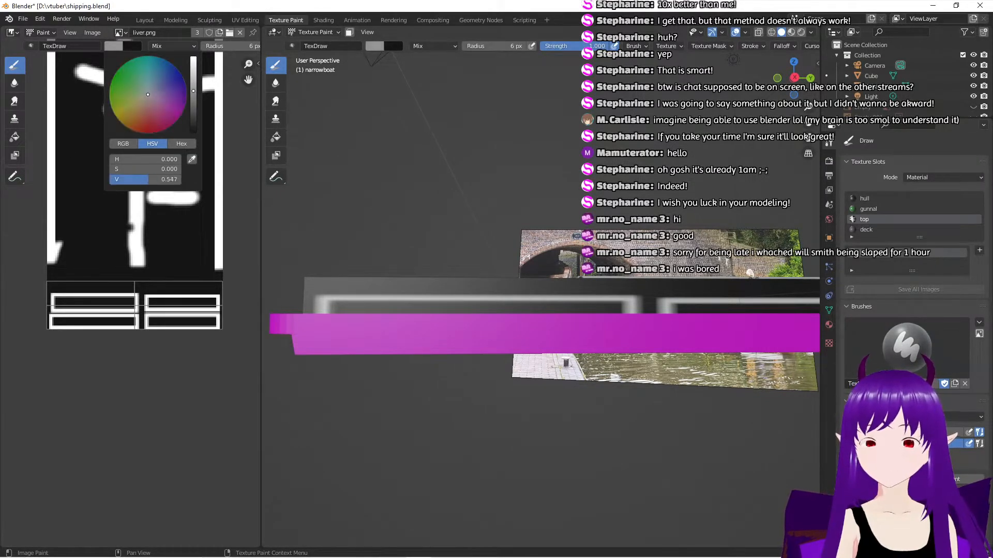
click(166, 95)
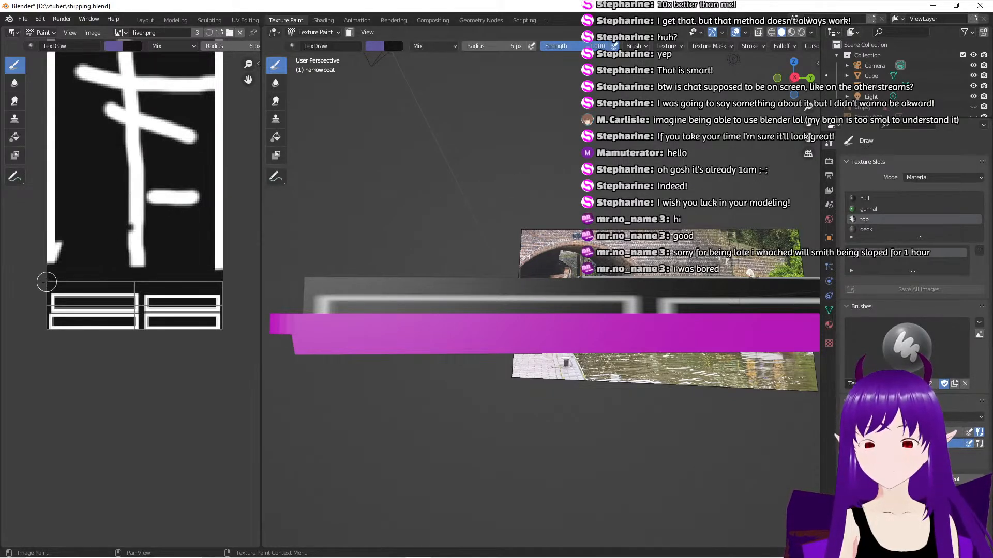
drag(47, 283, 102, 279)
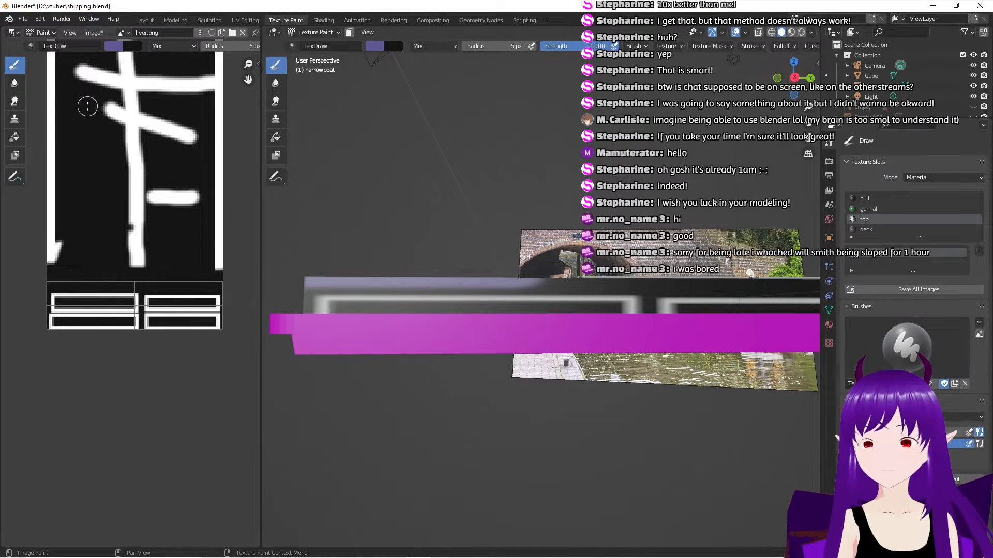
scroll(53, 282, up, 2)
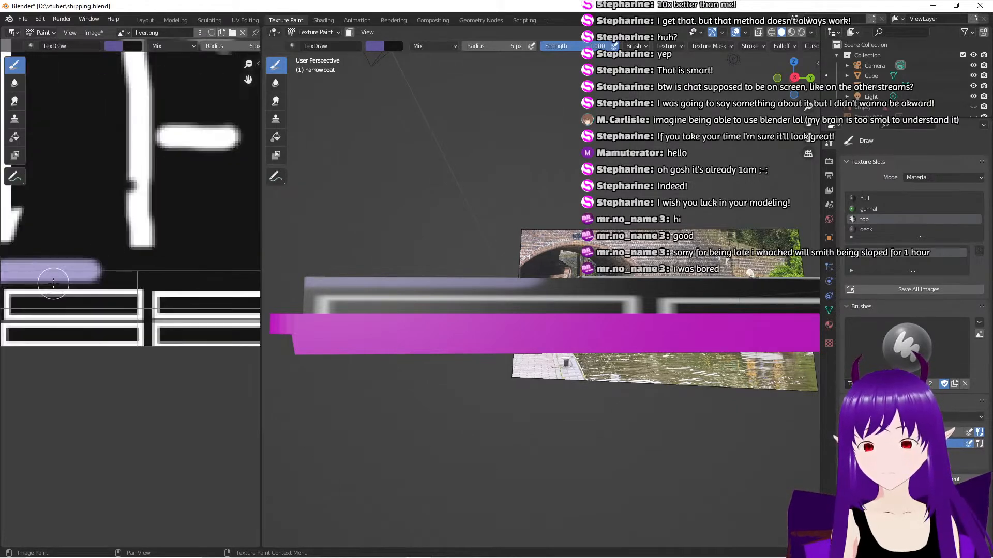
scroll(79, 272, down, 1)
scroll(93, 275, down, 1)
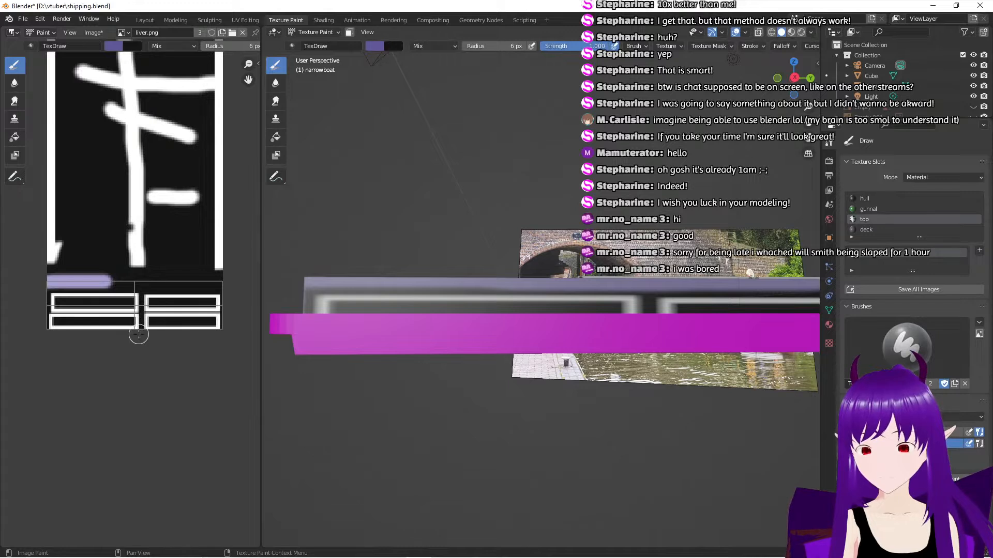
click(139, 335)
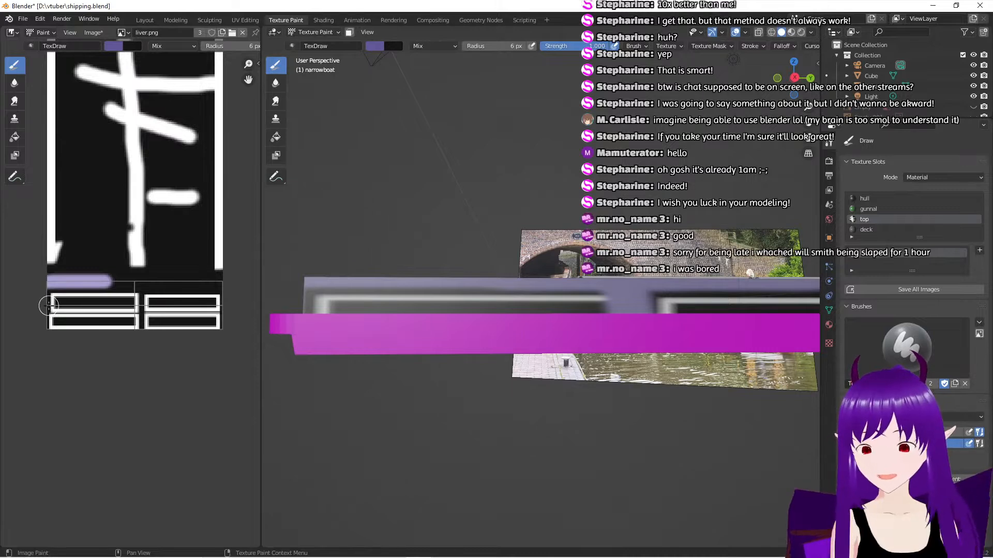
Paint a black stroke down the gap between the left and right panels on liver.png
click(114, 46)
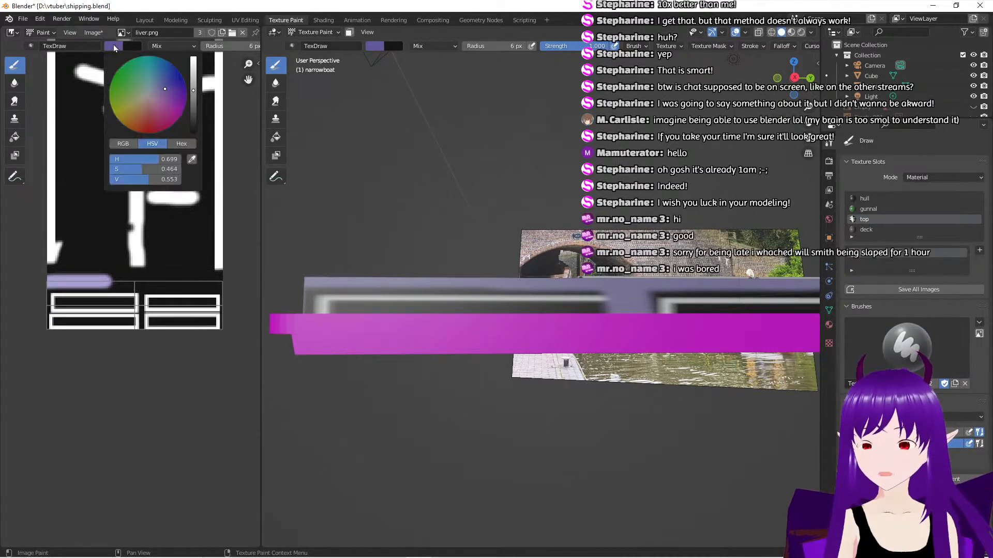
drag(193, 91, 193, 133)
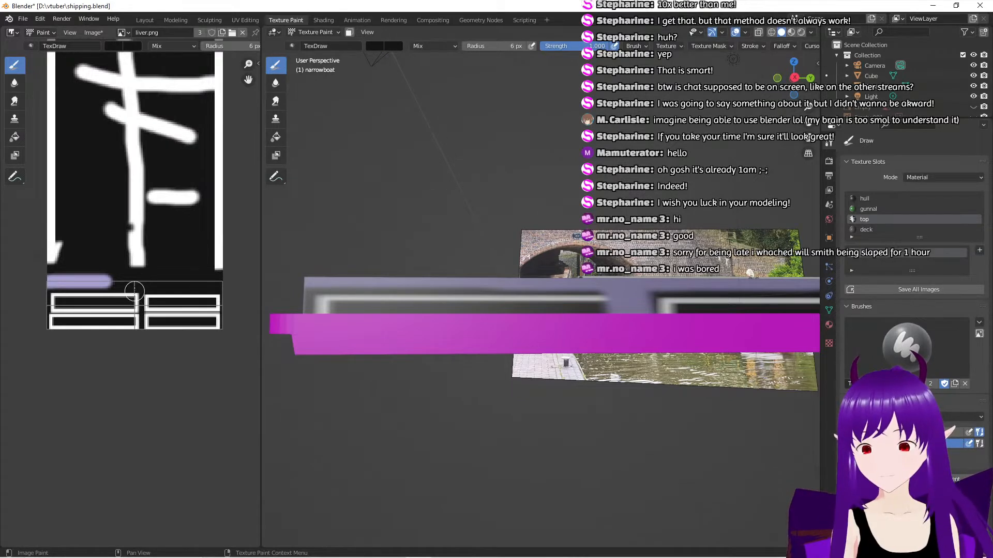
drag(134, 290, 138, 334)
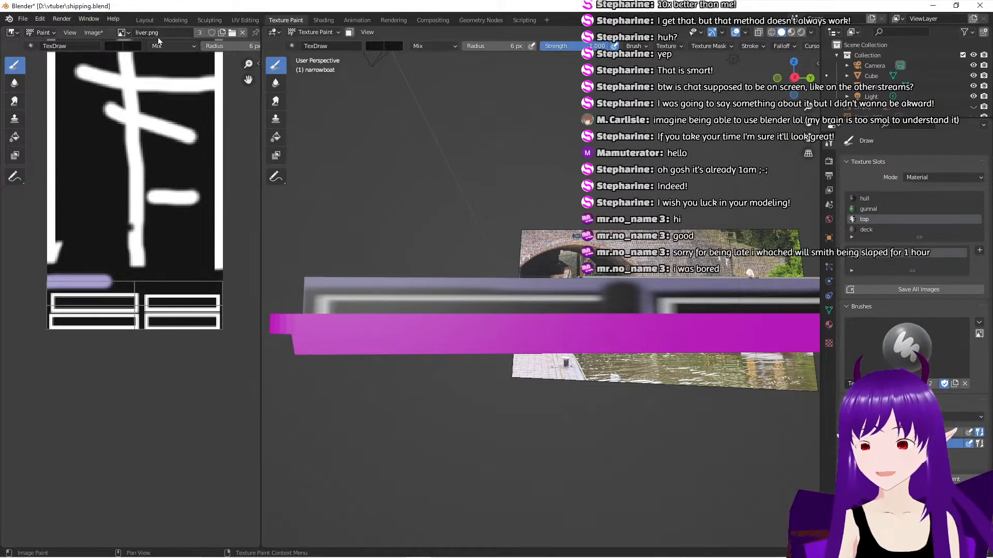
Paint a near-white stroke across the full texture width along the line between the two panel rows and check it on the cabin
click(118, 47)
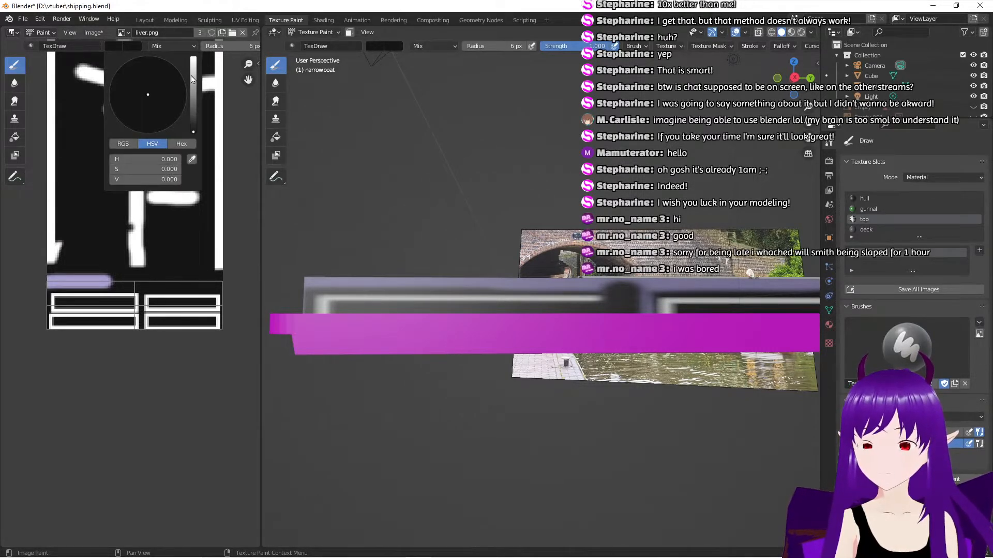
drag(191, 79, 193, 60)
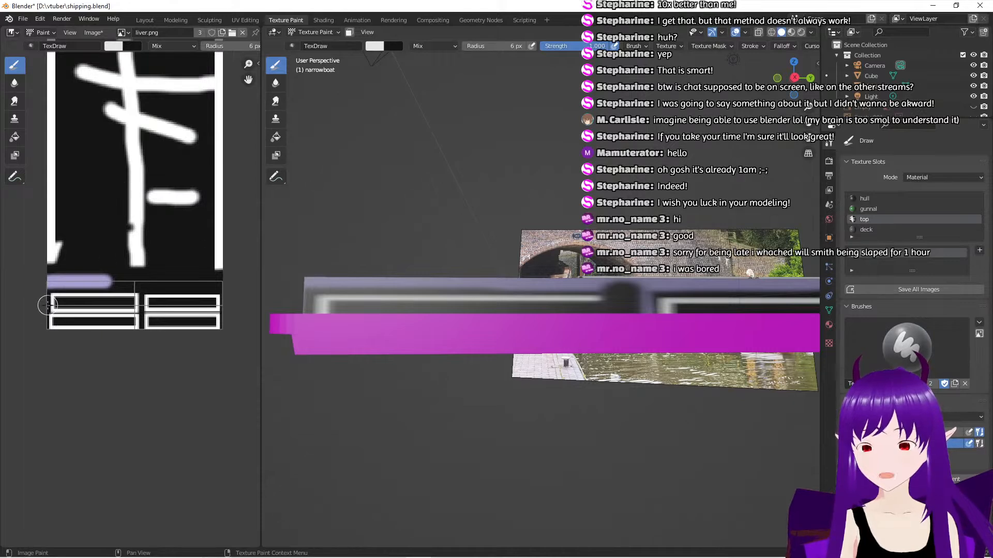
drag(48, 305, 106, 303)
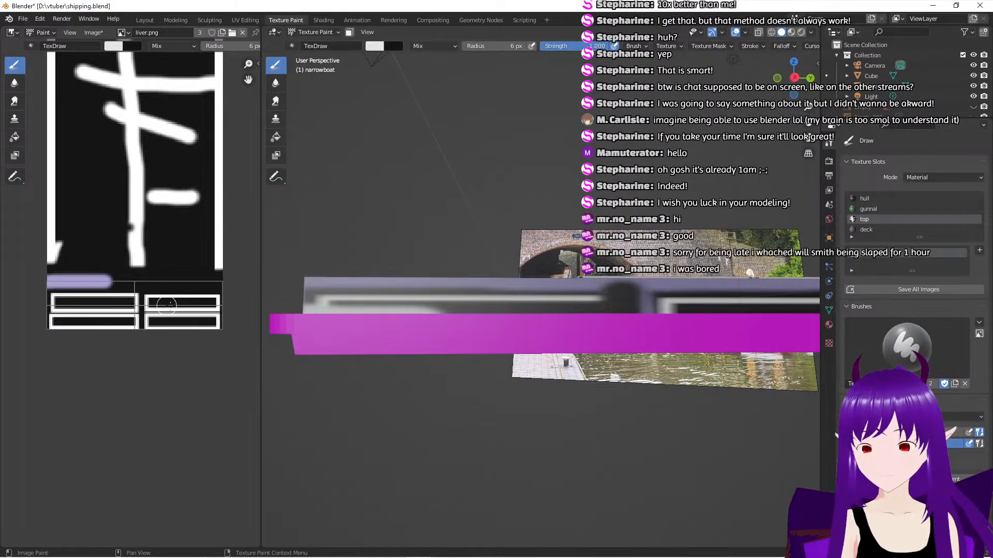
click(217, 307)
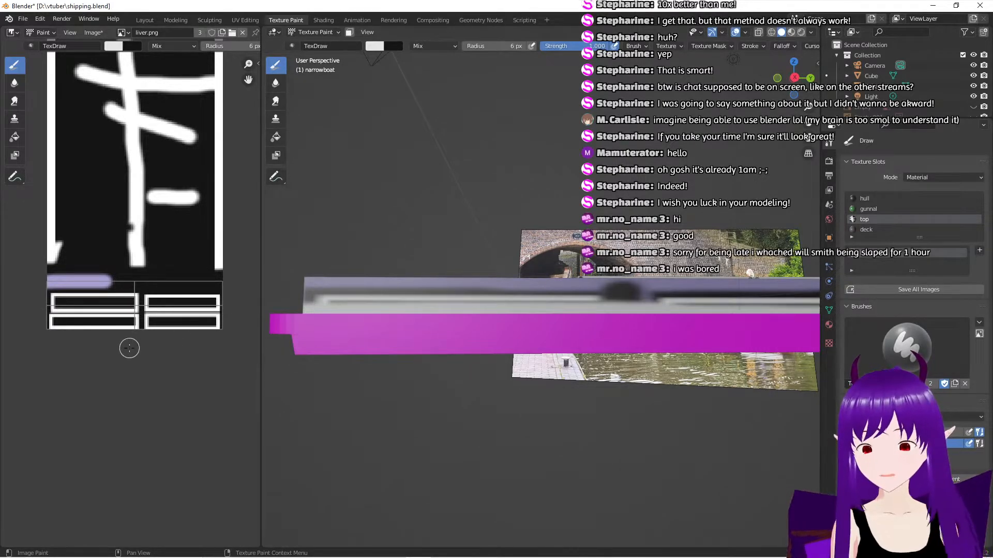
middle_drag(293, 353, 490, 400)
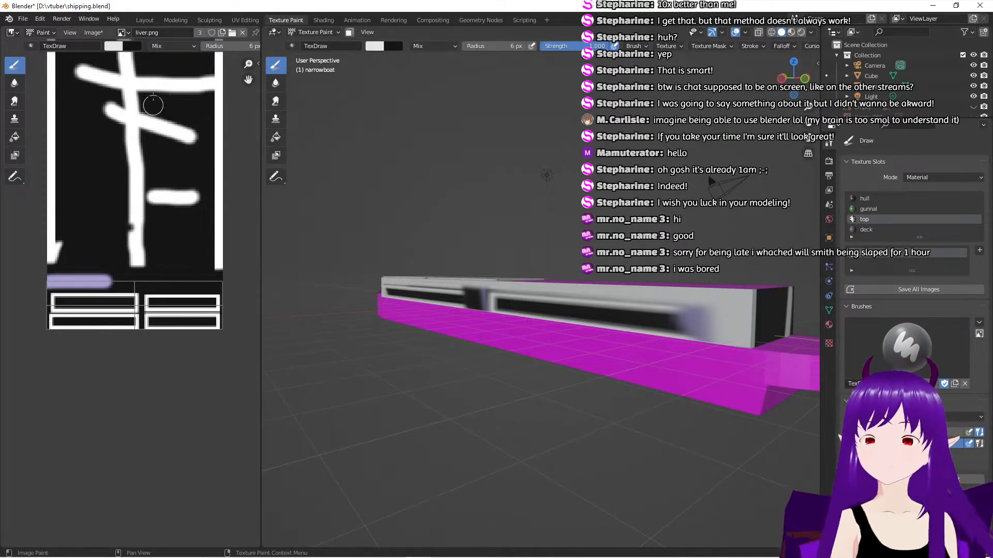
Save the painted liver.png, open it externally in Inkscape as an embedded image and maximize the window around the texture's bottom strip
click(93, 33)
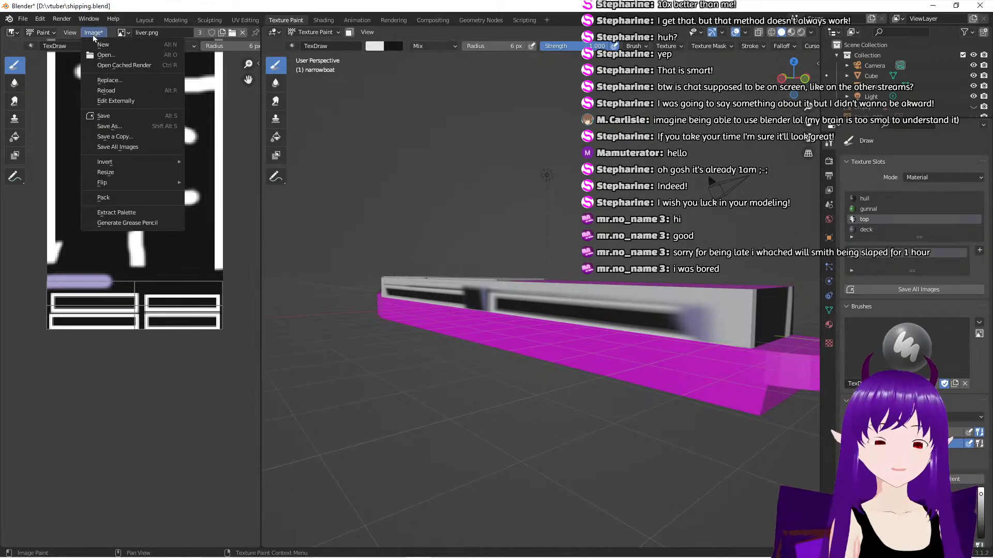
click(104, 115)
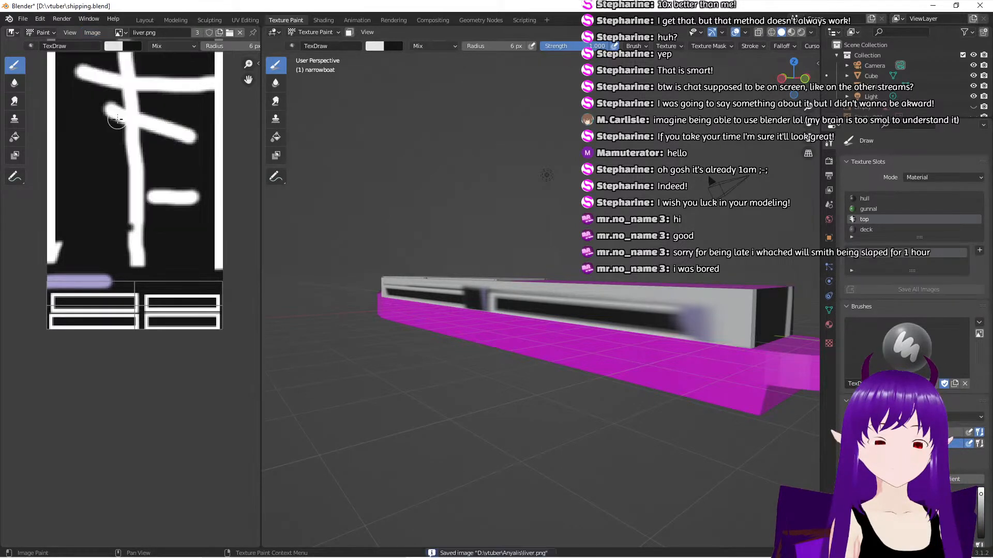
click(93, 33)
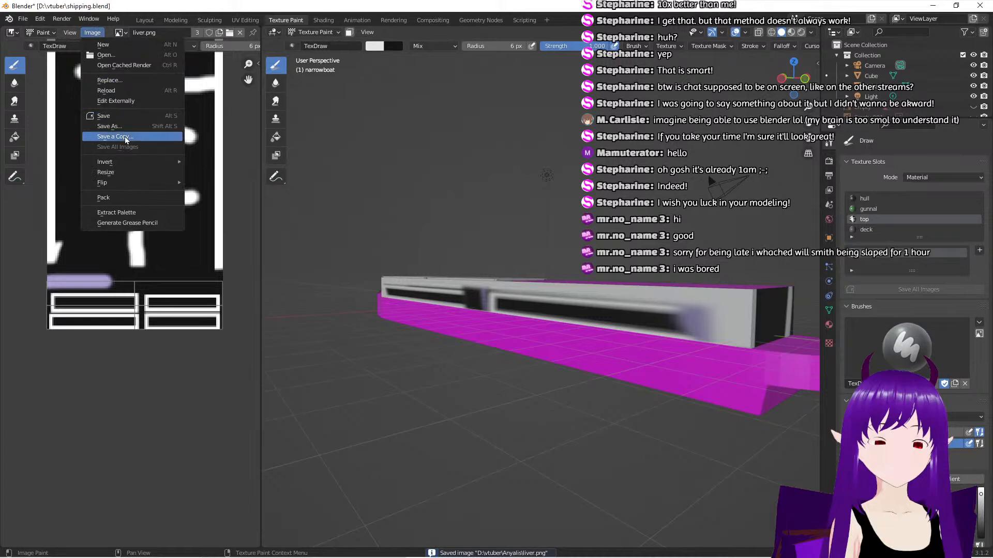
click(116, 101)
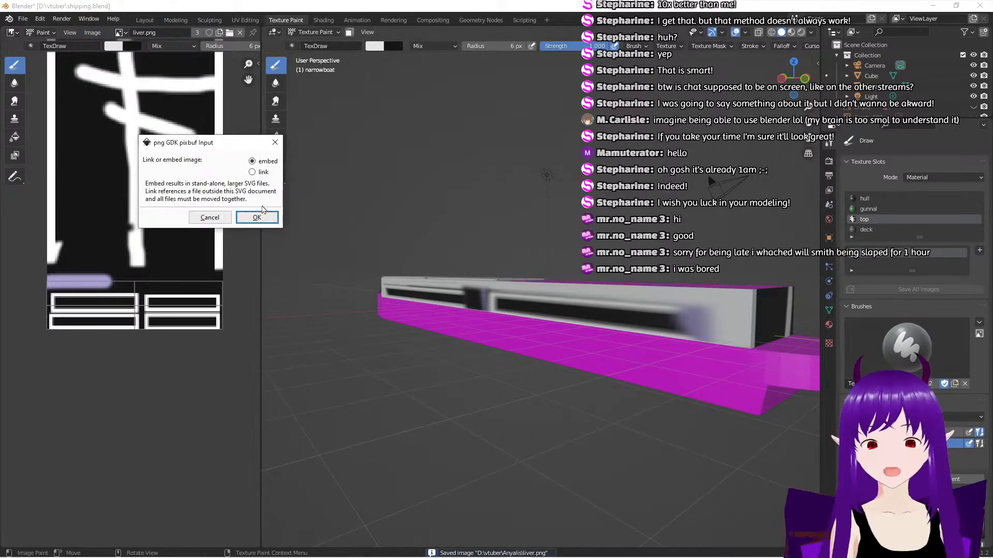
click(260, 216)
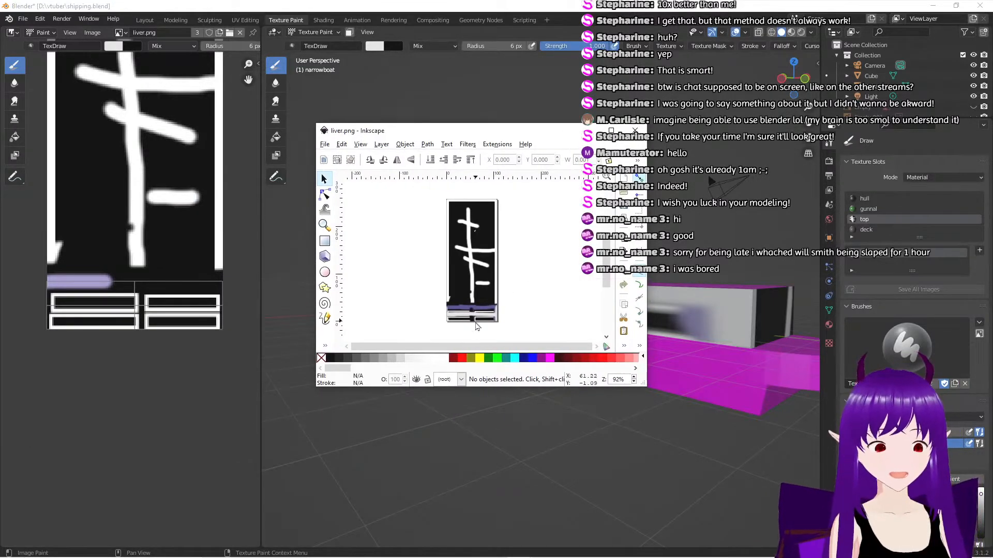
scroll(477, 327, up, 2)
scroll(477, 326, down, 3)
ctrl+scroll(481, 314, up, 3)
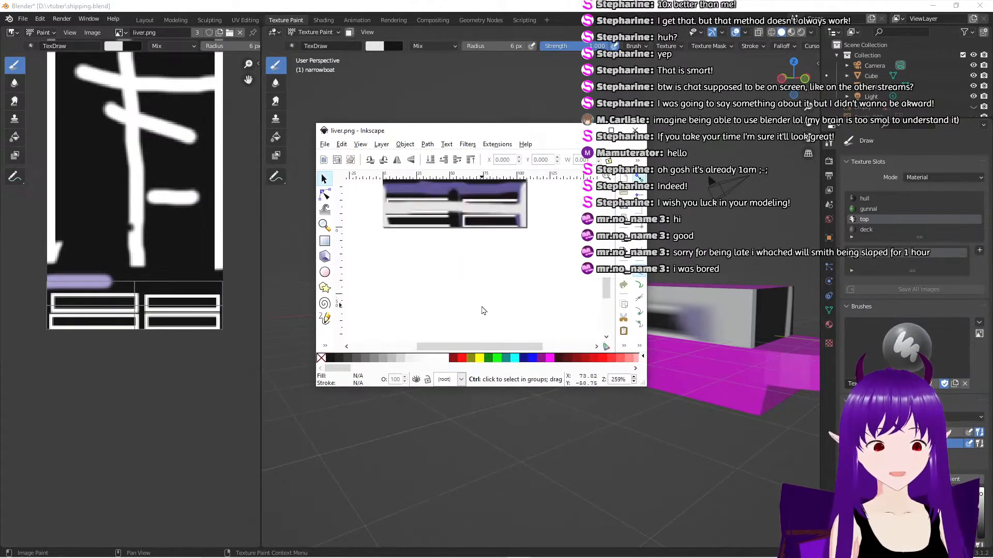
scroll(486, 308, up, 3)
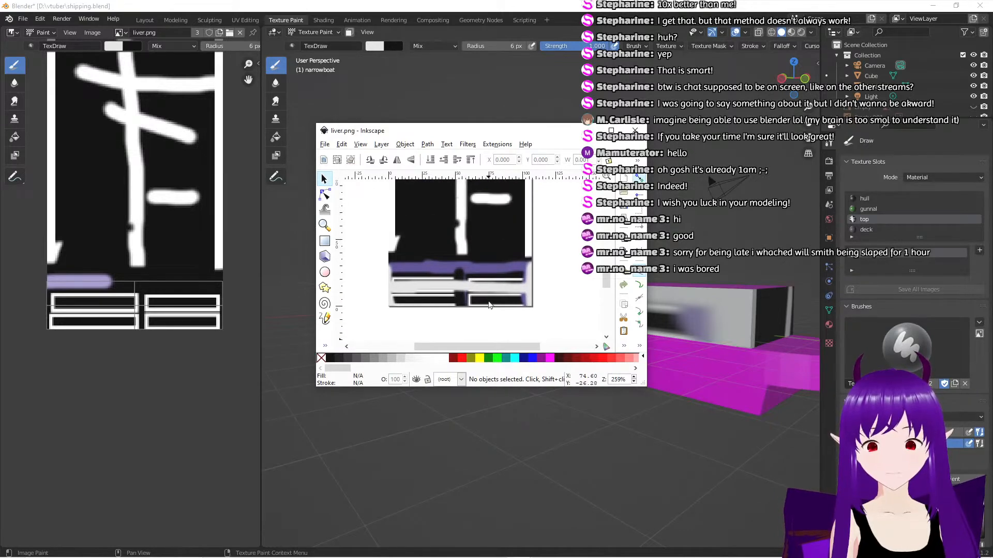
ctrl+scroll(487, 301, up, 1)
middle_drag(485, 299, 505, 305)
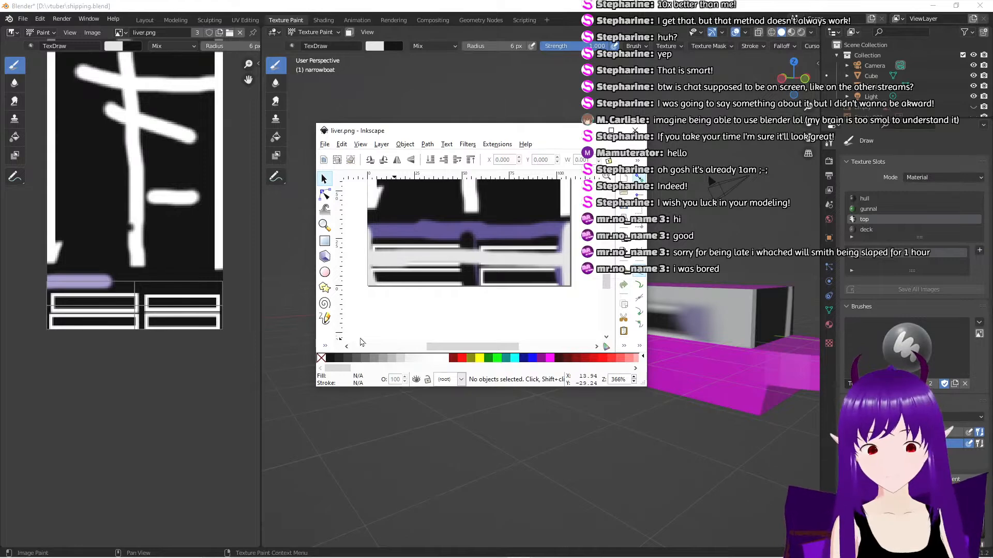
click(610, 130)
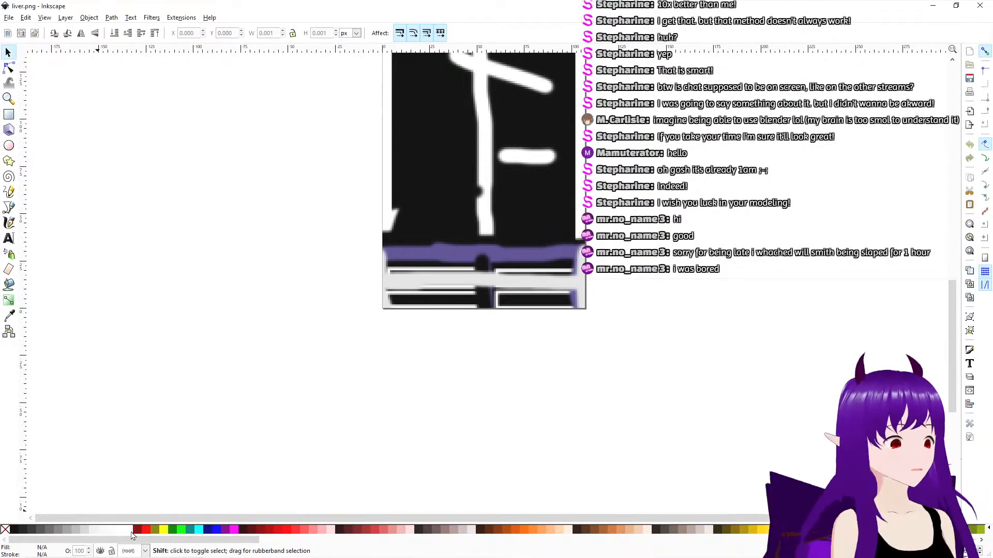
Draw two full-width, light-outlined black rectangles stacked over the bottom strip, about 106.3 by 14.7 px and 108 by 14.3 px
click(9, 116)
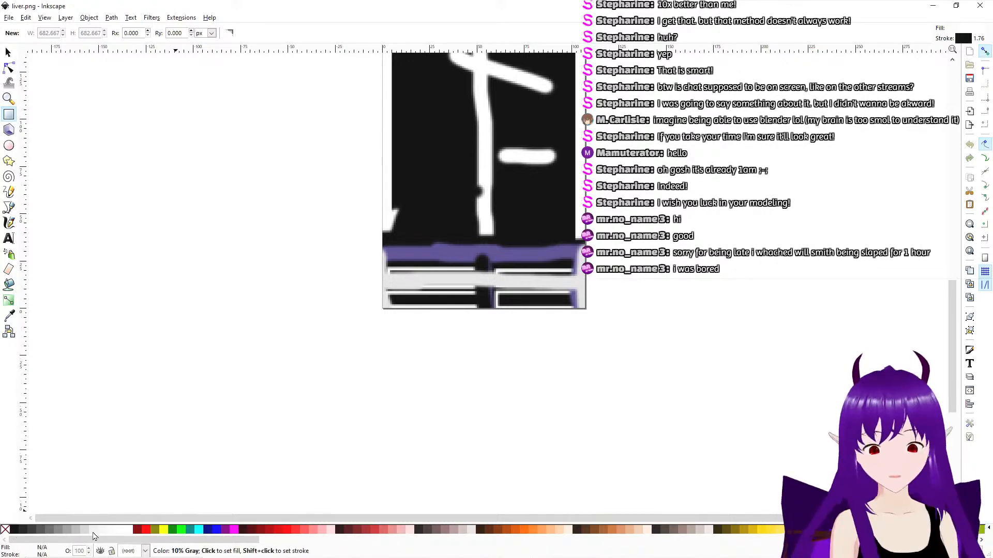
shift+click(91, 531)
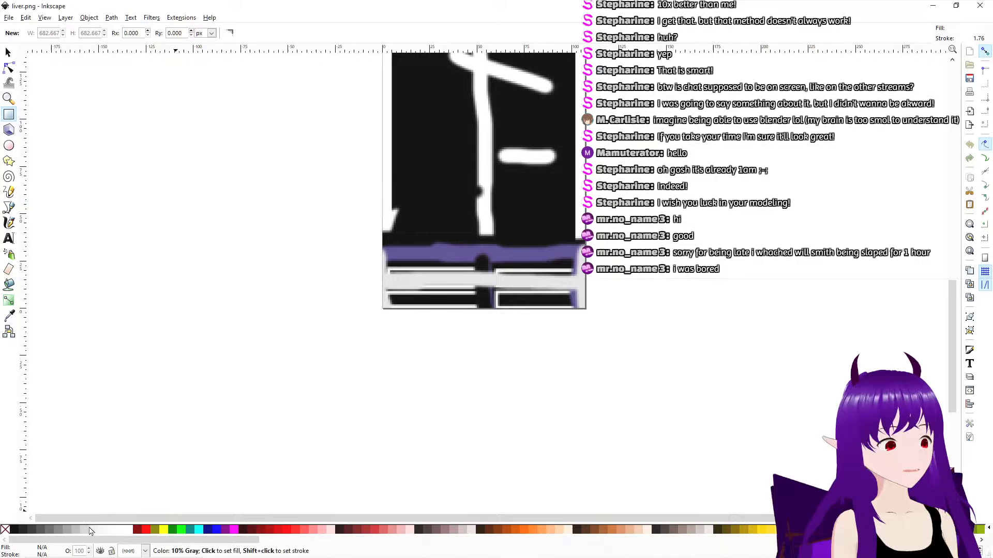
click(17, 531)
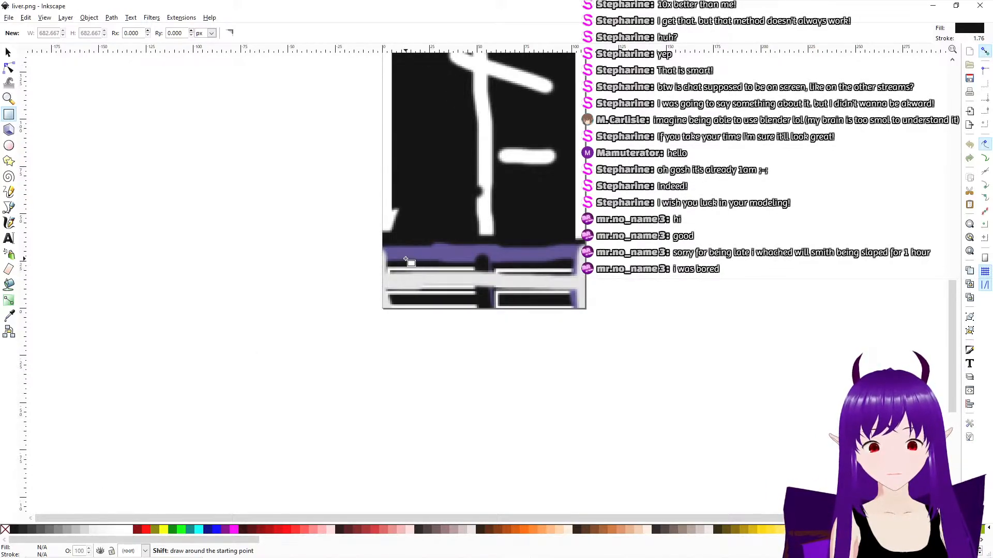
scroll(396, 258, up, 2)
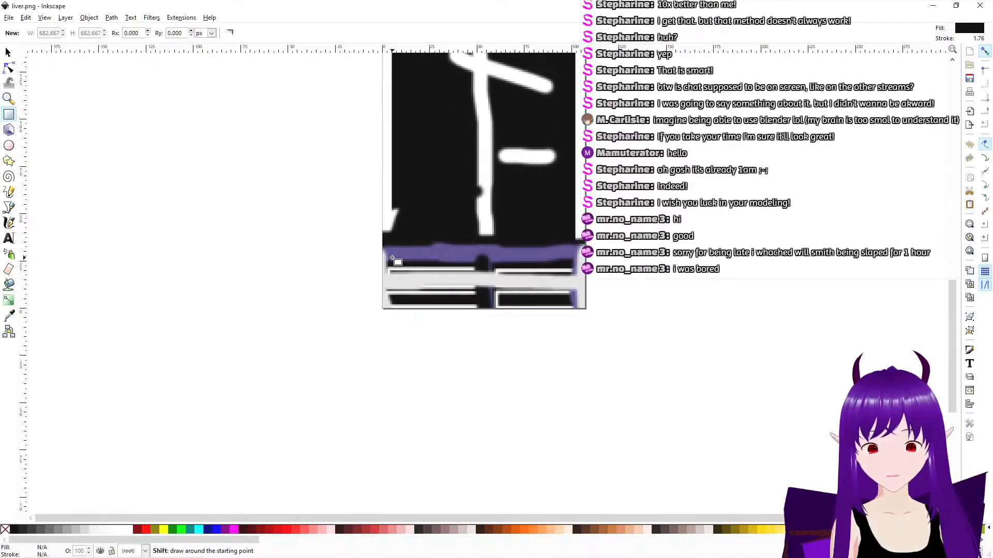
ctrl+scroll(398, 256, up, 1)
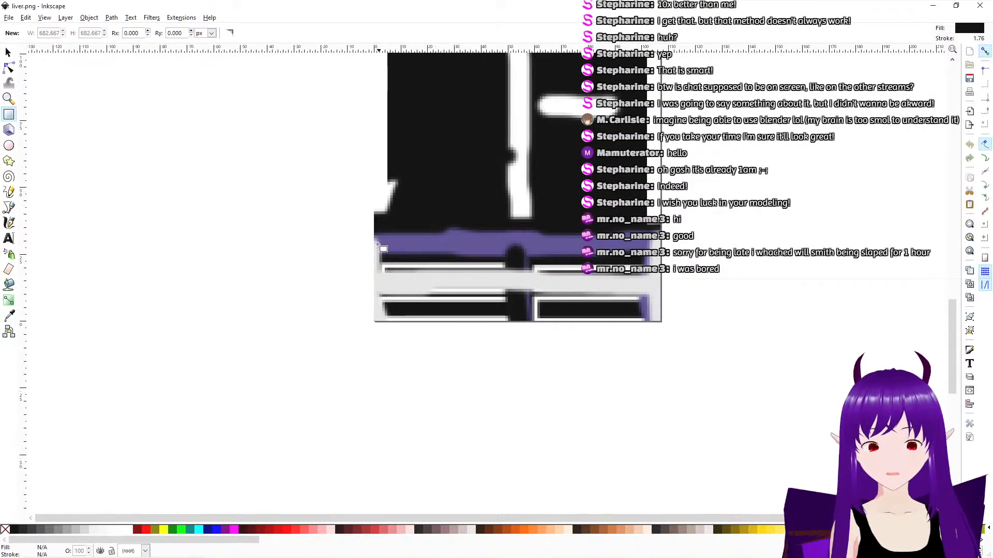
drag(376, 240, 659, 279)
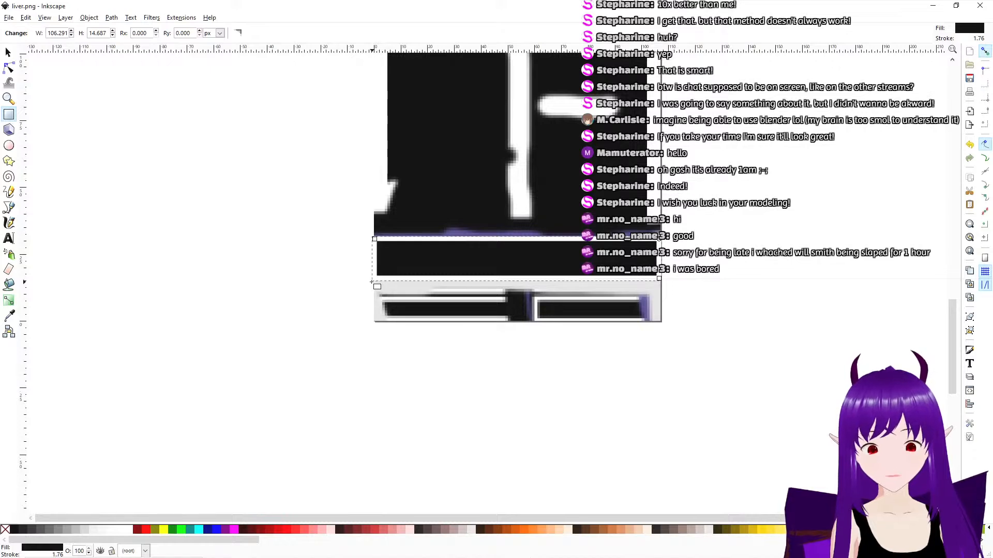
drag(372, 283, 660, 321)
key(Escape)
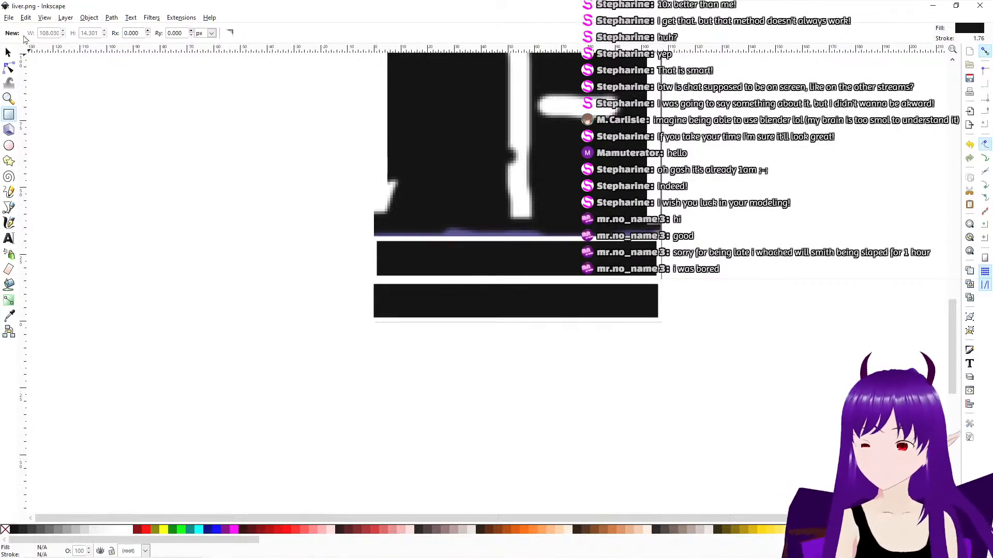
Save the two-rectangle drawing to liver.png in D:\vtuber\Anyalis and switch back to Blender
click(11, 18)
click(31, 73)
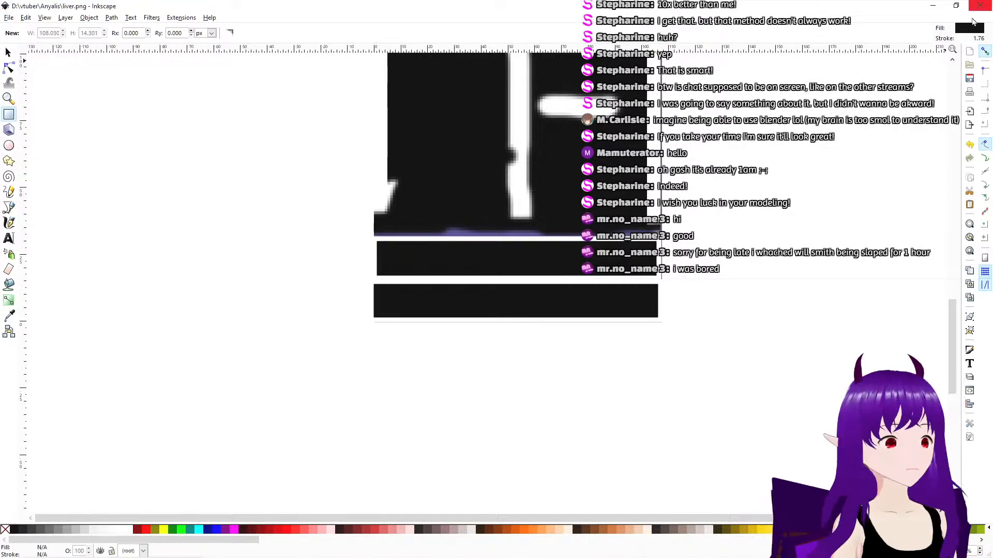
click(934, 5)
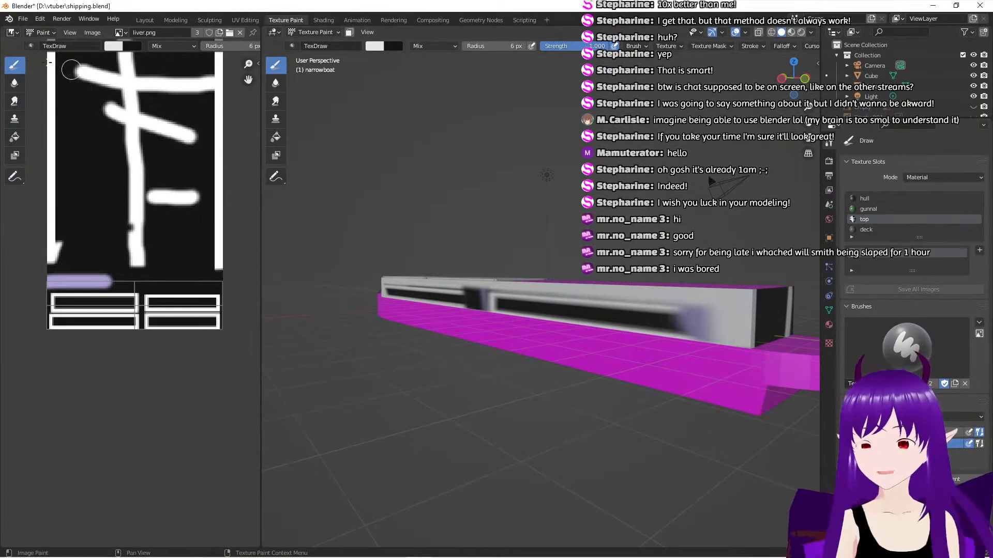
Load the updated liver.png from D:\vtuber\Anyalis into the image editor and check the new panels around the cabin
click(22, 18)
mouse_move(112, 16)
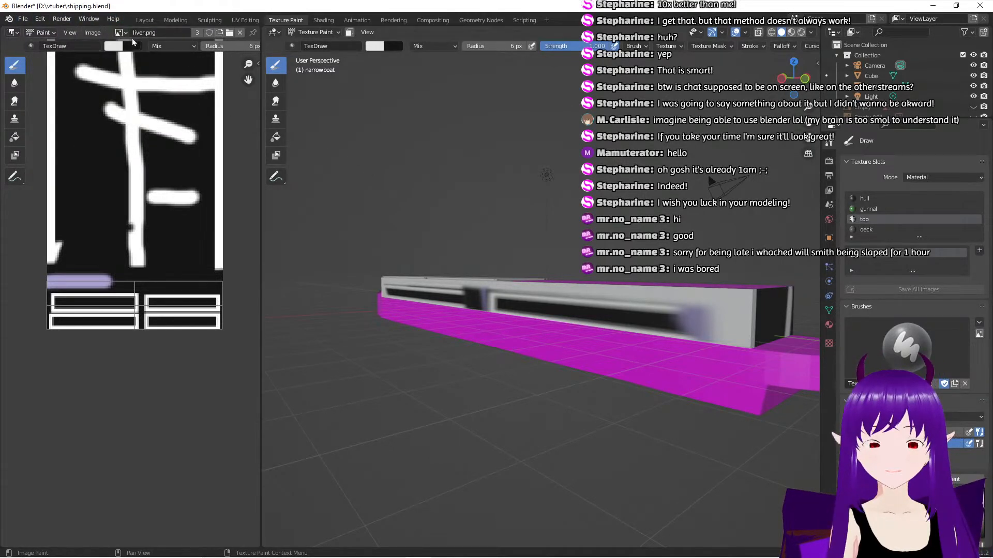
click(92, 32)
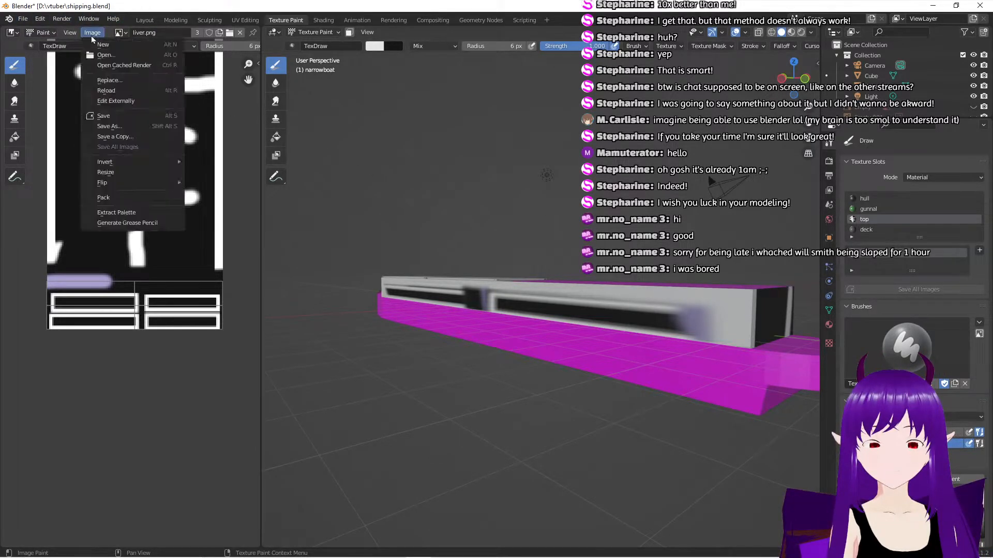
click(111, 54)
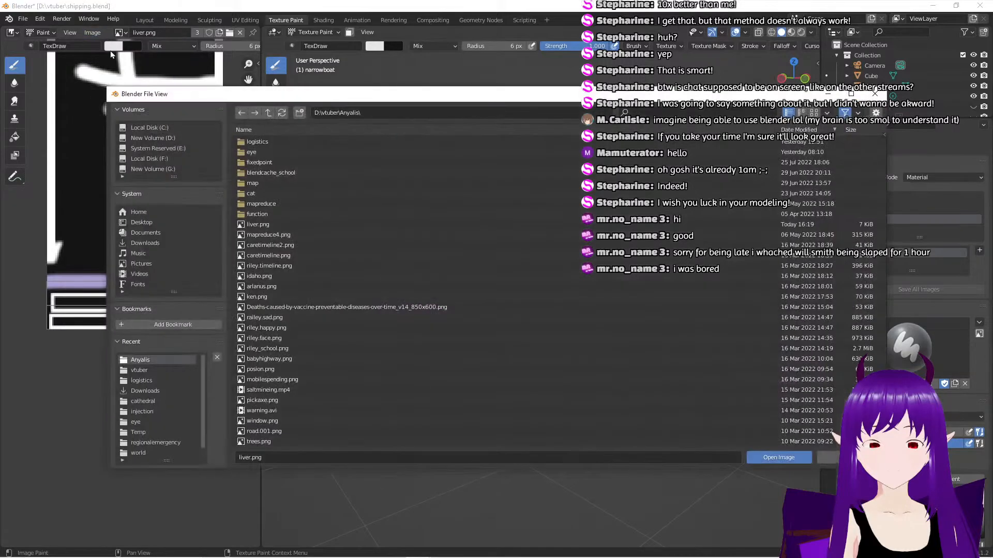
click(297, 227)
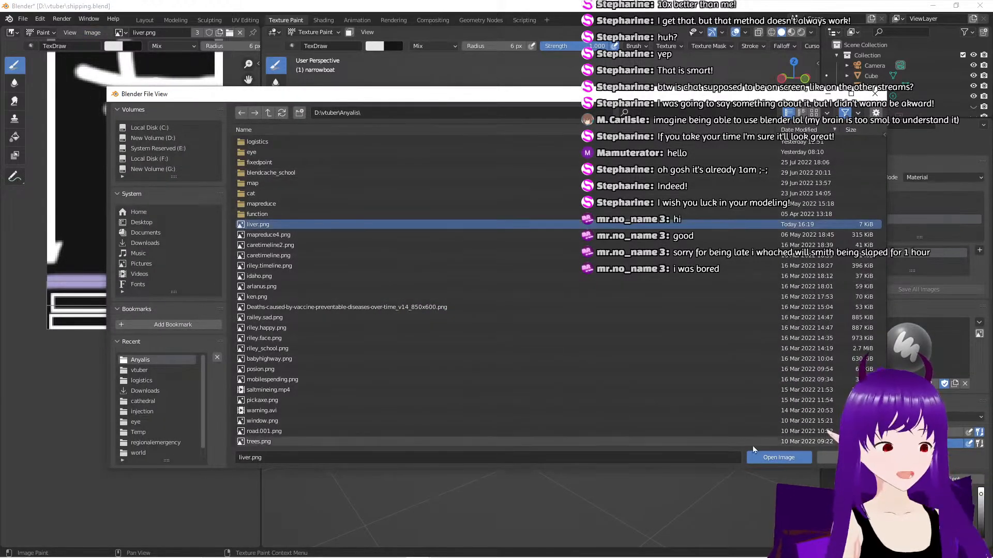
click(772, 458)
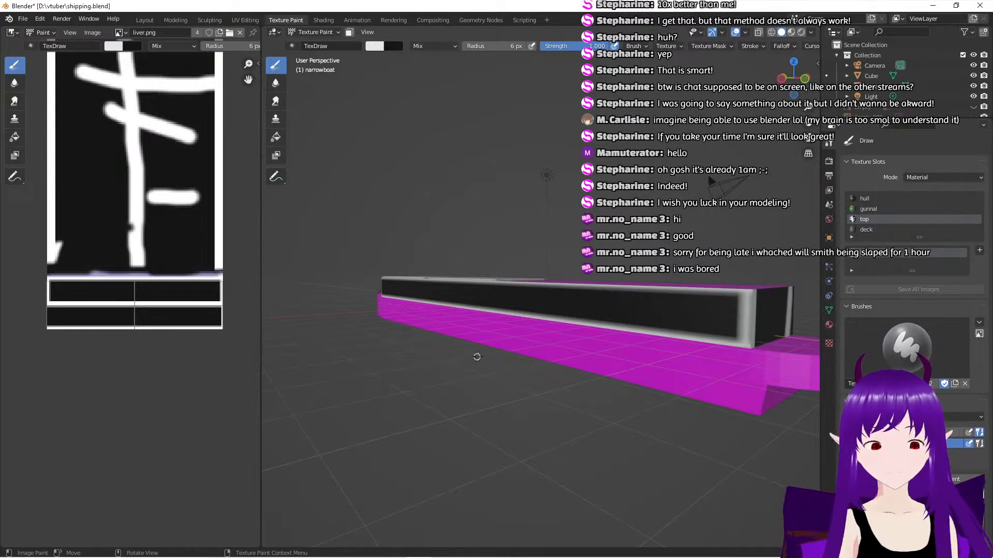
middle_drag(480, 355, 609, 336)
scroll(608, 335, down, 1)
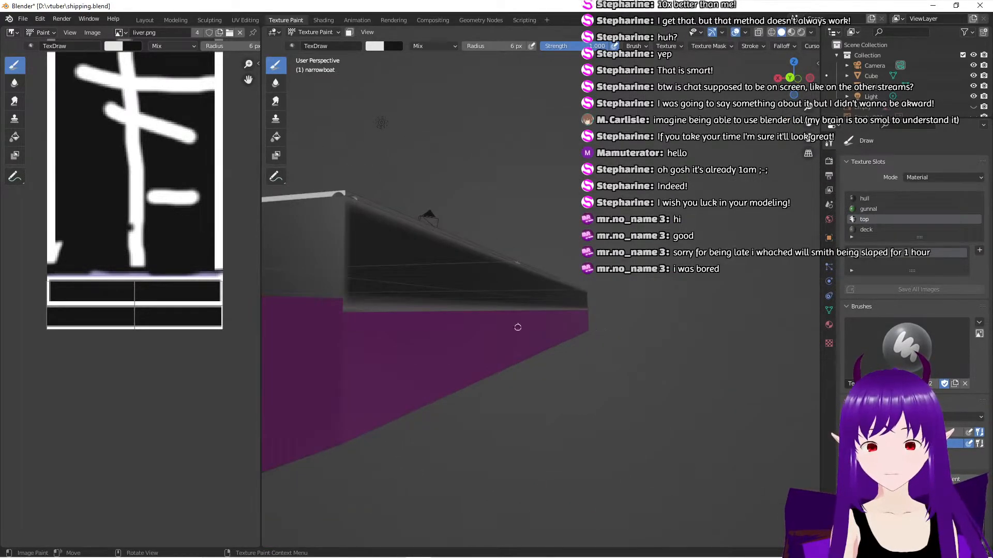
middle_drag(517, 327, 428, 334)
scroll(503, 308, up, 2)
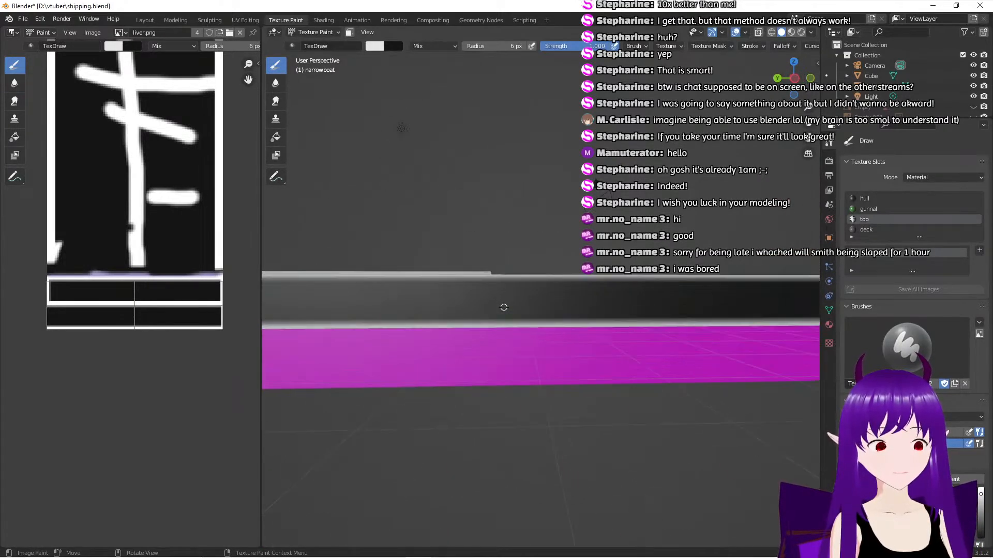
scroll(504, 308, up, 2)
scroll(503, 307, down, 2)
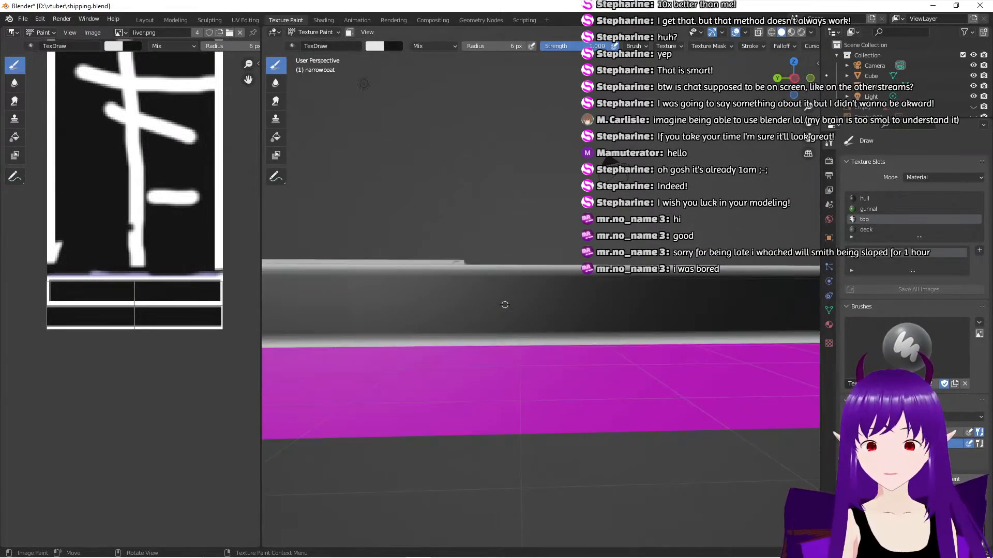
In the top material's shader node setup, move the liver.png texture node farther away from the Principled BSDF node
click(324, 20)
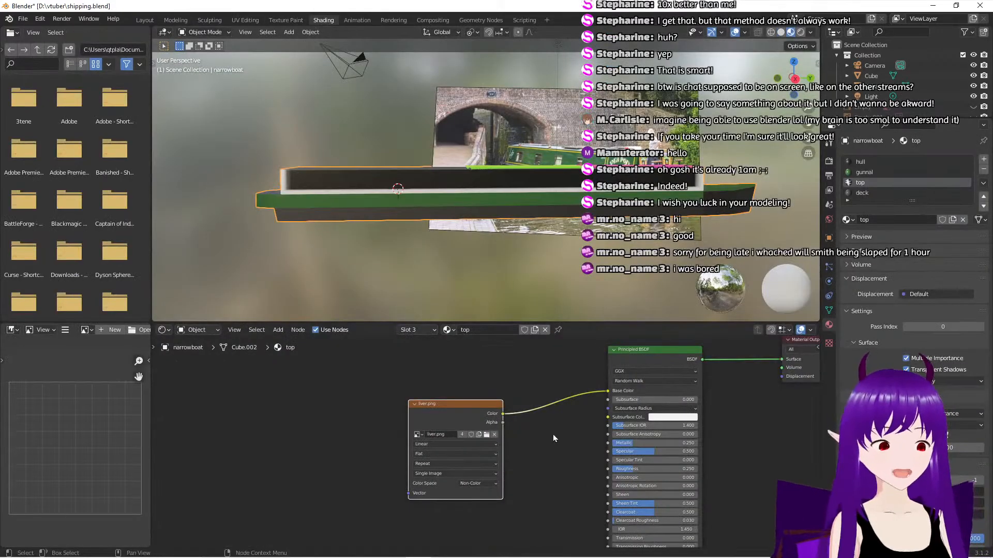
scroll(554, 438, up, 1)
middle_drag(553, 438, 502, 459)
scroll(489, 417, down, 3)
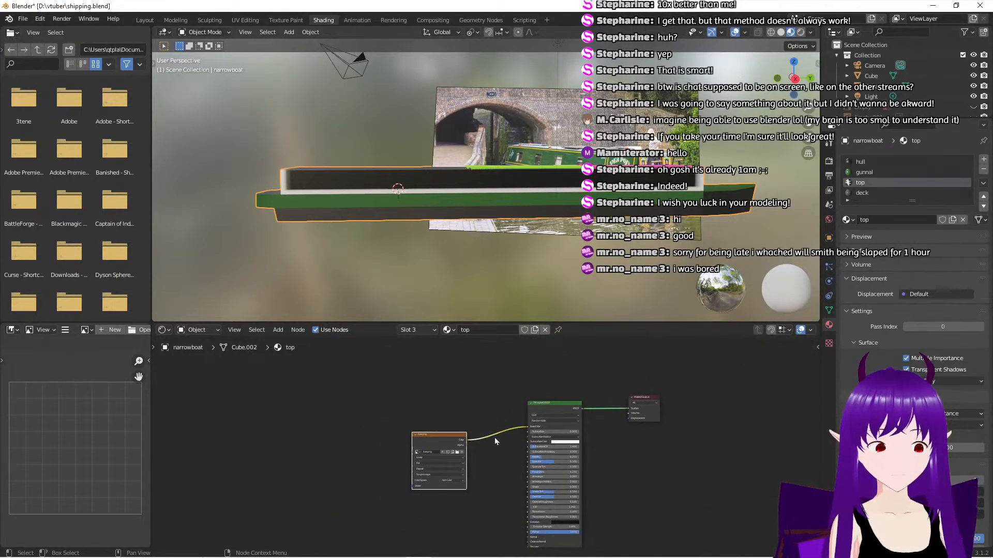
scroll(488, 424, up, 1)
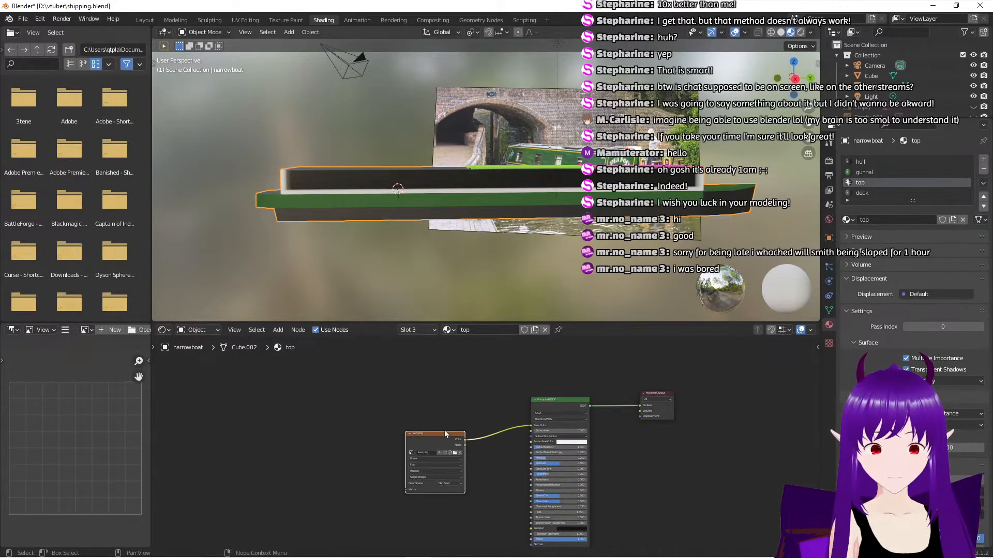
drag(444, 432, 388, 402)
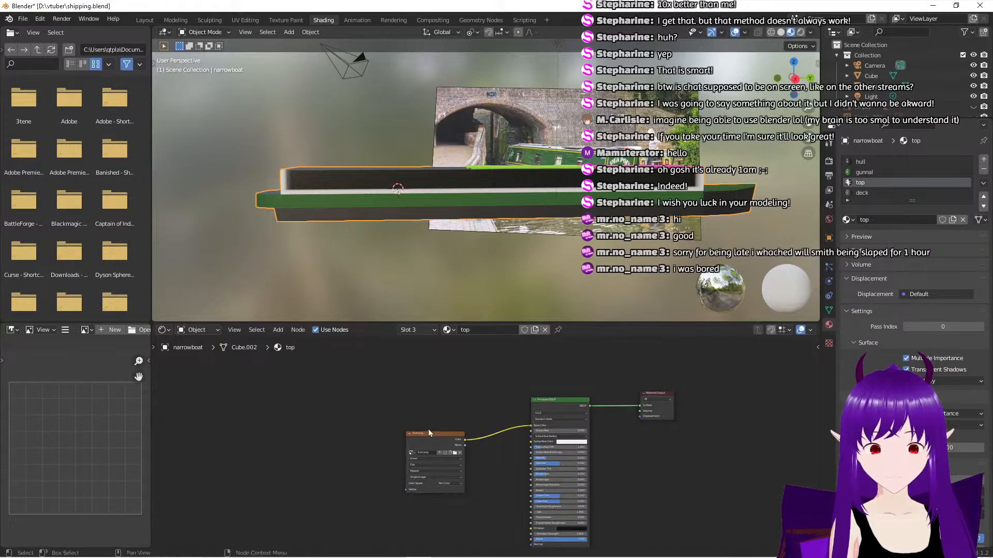
drag(440, 439, 378, 393)
scroll(434, 460, up, 4)
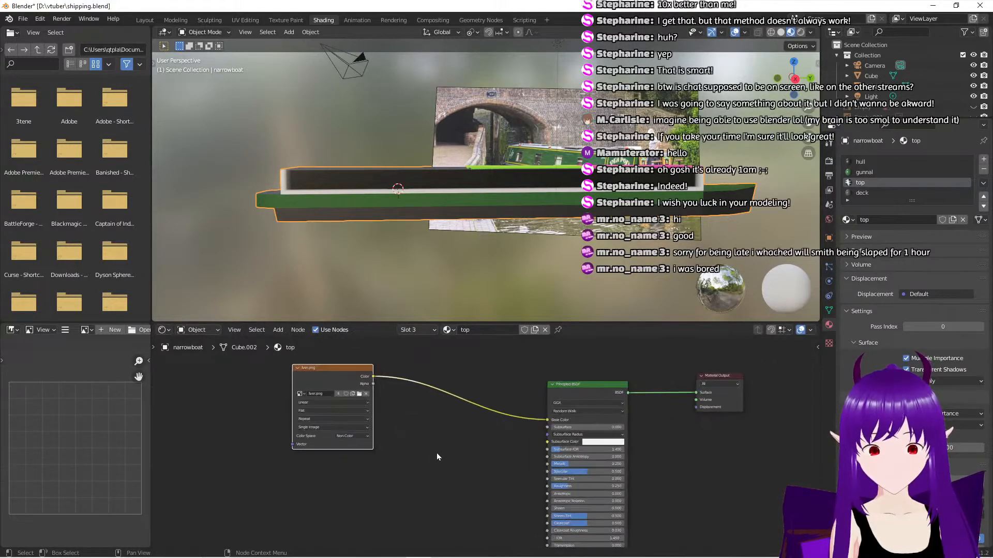
middle_drag(437, 454, 481, 460)
scroll(481, 459, up, 2)
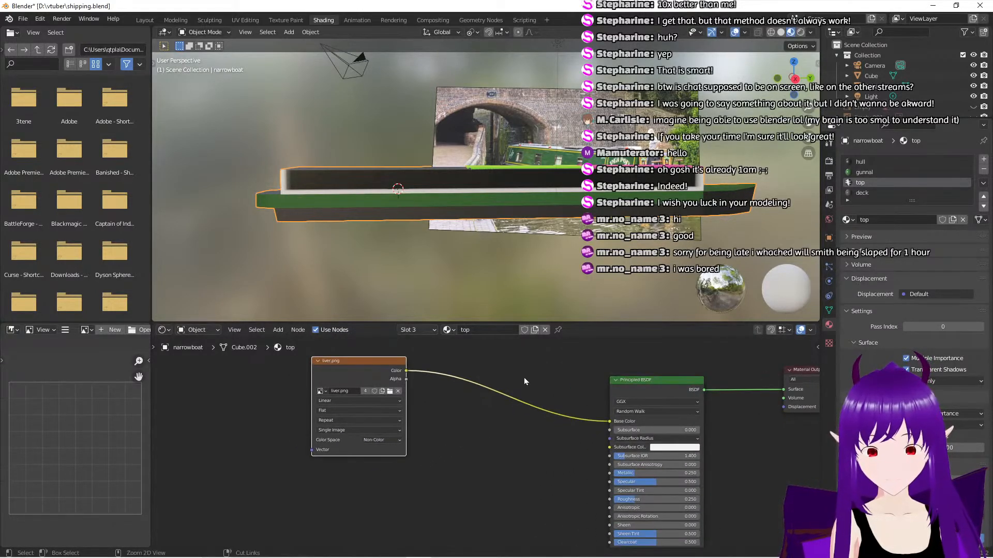
Cut the texture's link to Base Color and add a MixRGB node between the liver.png and Principled BSDF nodes
ctrl+right_drag(517, 380, 521, 414)
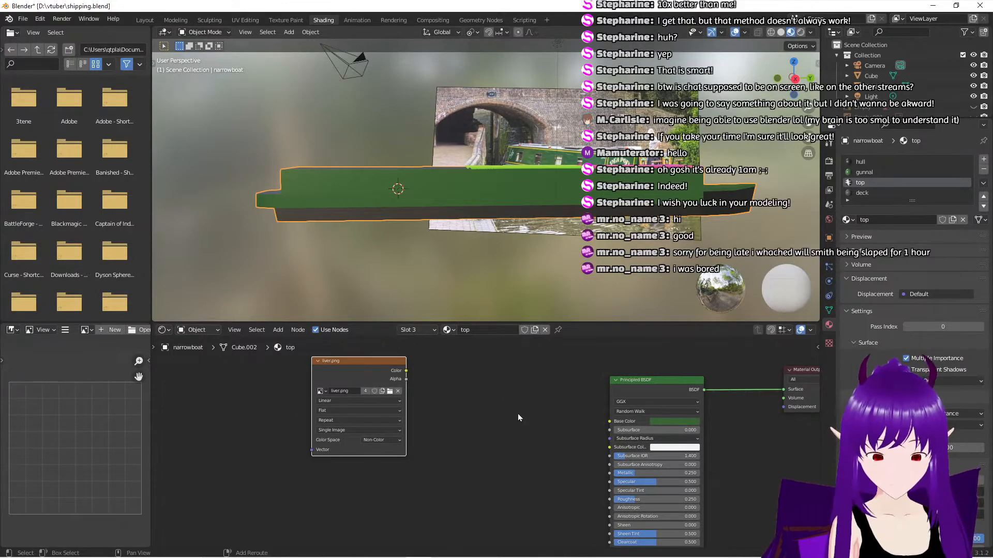
key(shift+space)
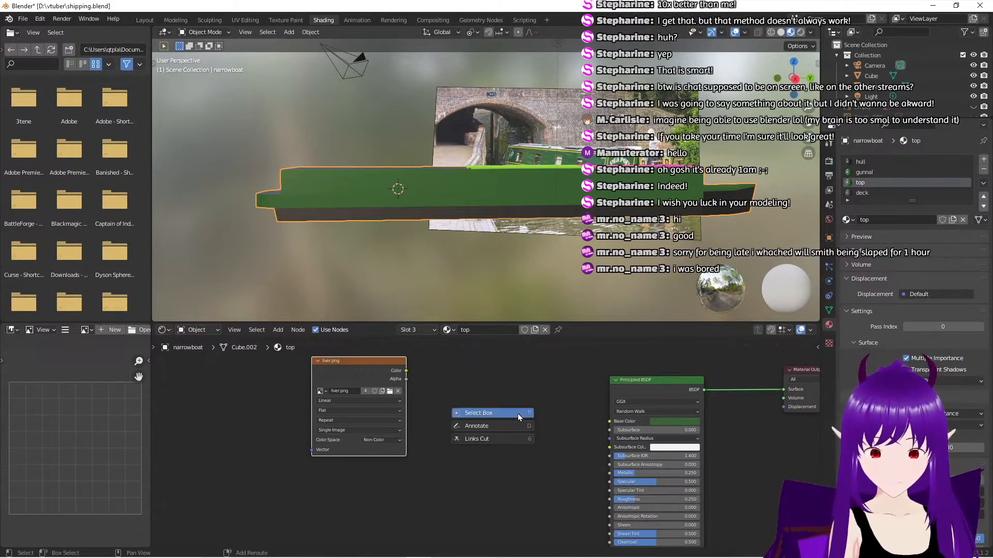
key(Escape)
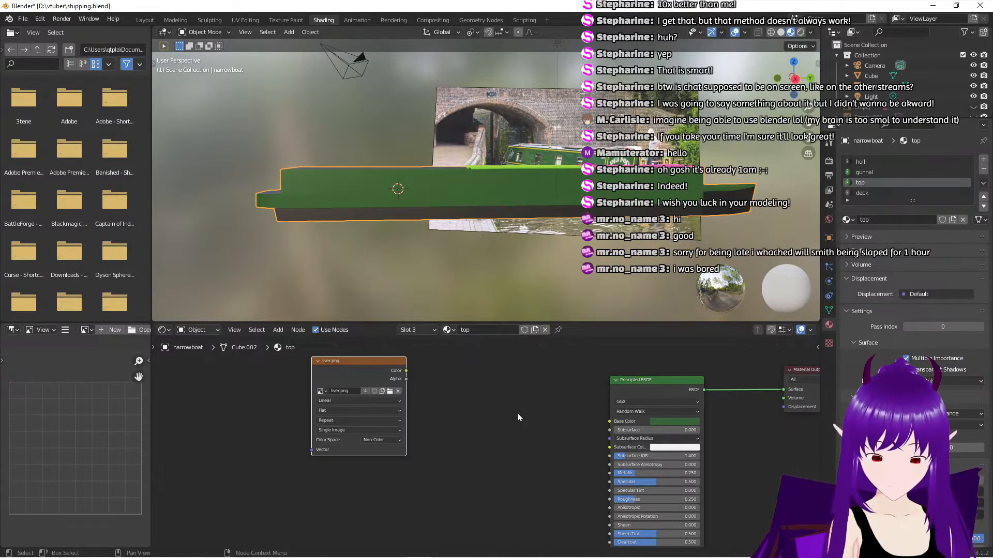
scroll(517, 414, up, 1)
key(shift+a)
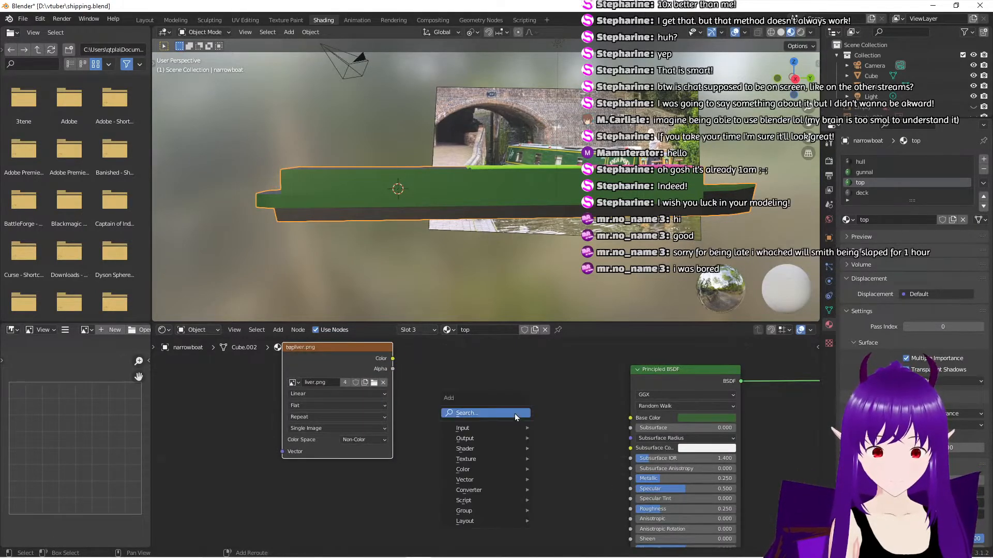
click(489, 414)
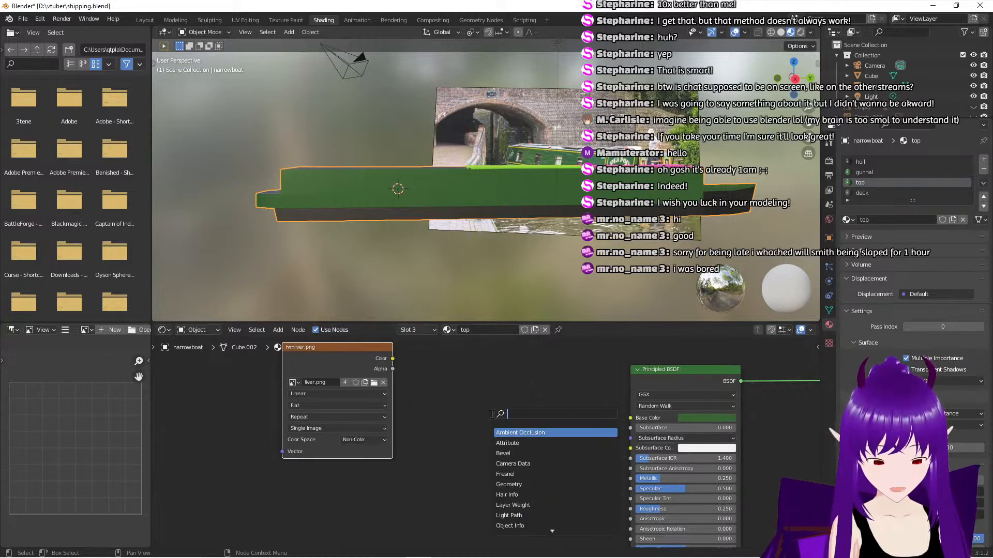
text(mix)
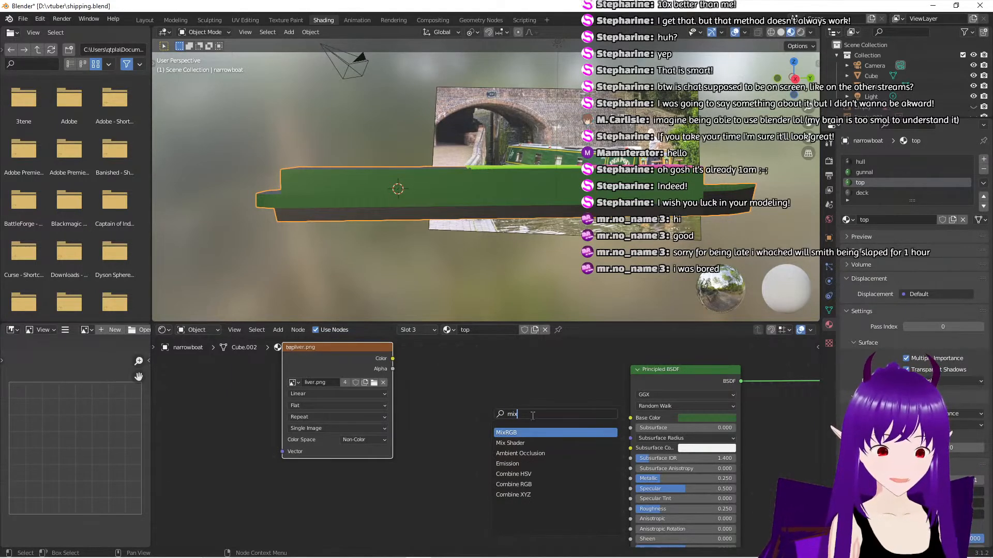
click(520, 434)
click(460, 368)
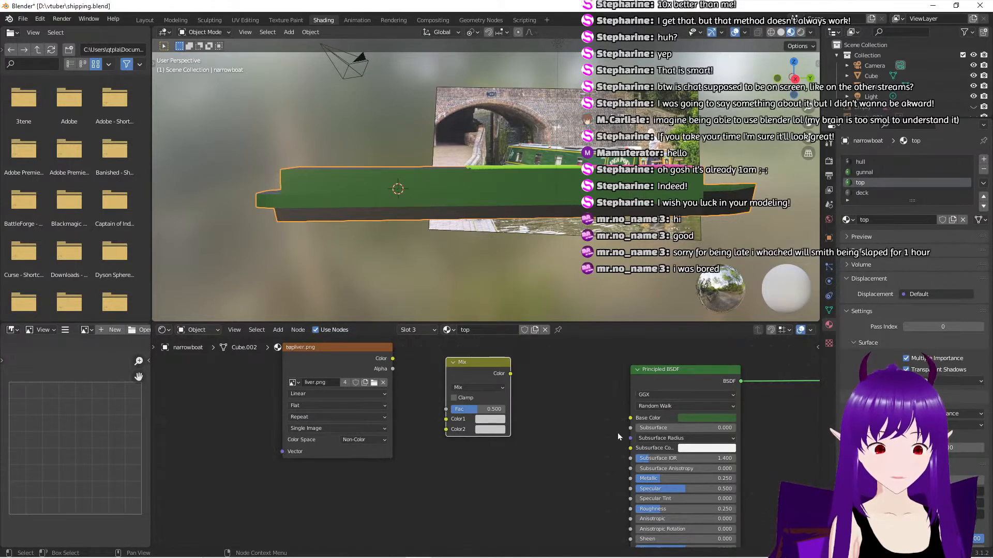
Set the Mix node's Color1 to the green sampled from the Principled BSDF's Base Color
click(491, 423)
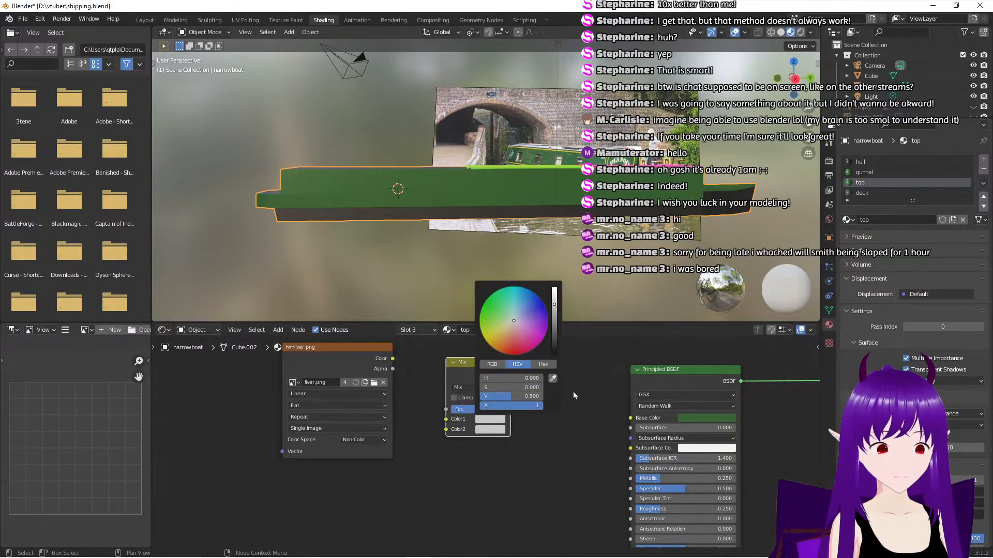
click(497, 420)
click(552, 380)
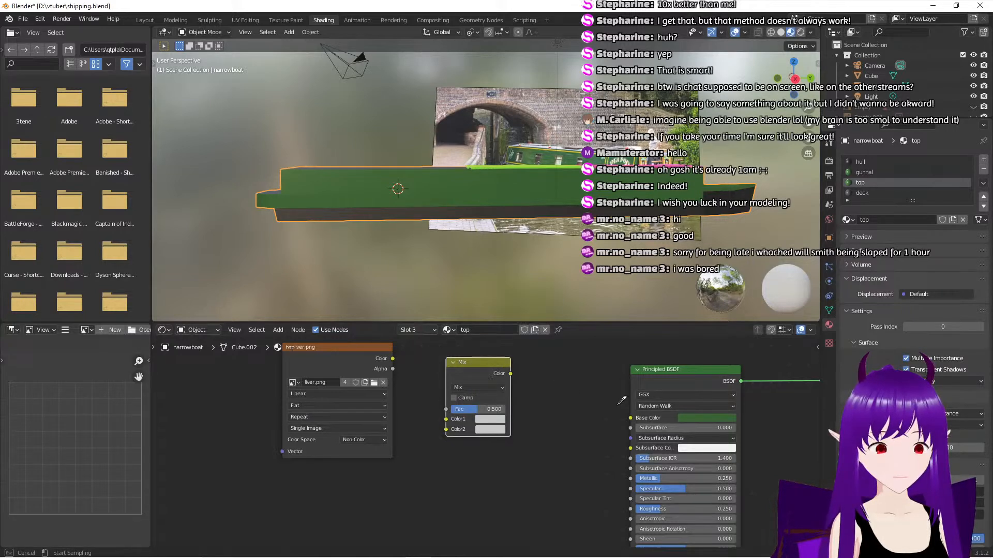
click(706, 414)
Connect the liver.png Color output to the Mix node's Fac and the Mix Color output to Base Color
drag(474, 365, 482, 362)
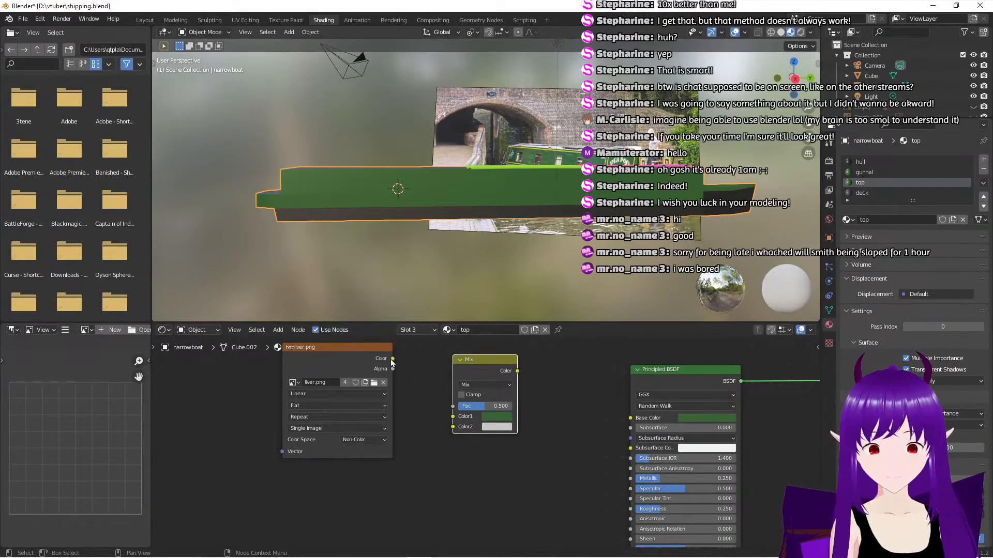
drag(393, 359, 453, 406)
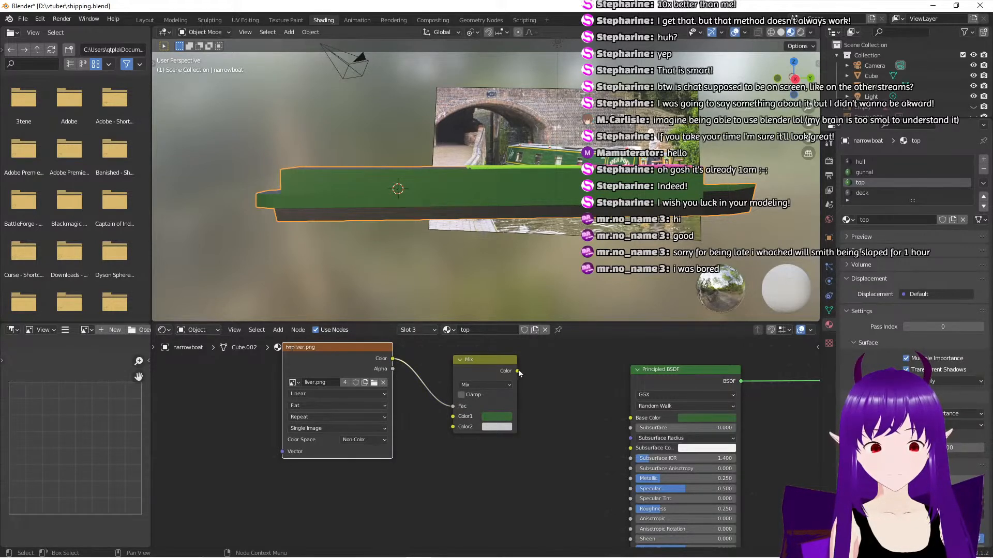
mouse_move(518, 371)
mouse_down()
mouse_move(543, 402)
mouse_move(637, 422)
mouse_up()
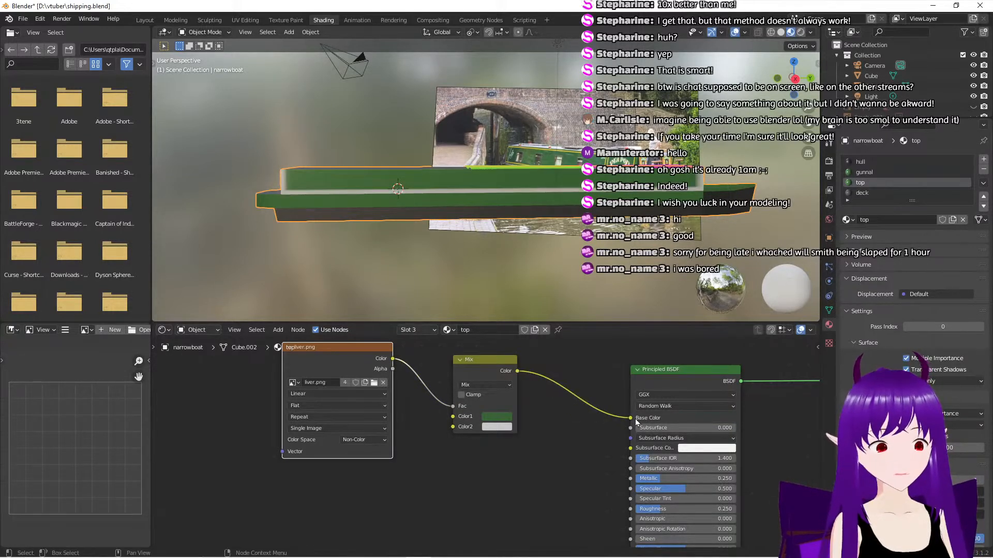
Set the Mix node's Color2 to yellow with hue 0.162 and saturation 0.995, and check the trim around the boat
scroll(539, 465, up, 3)
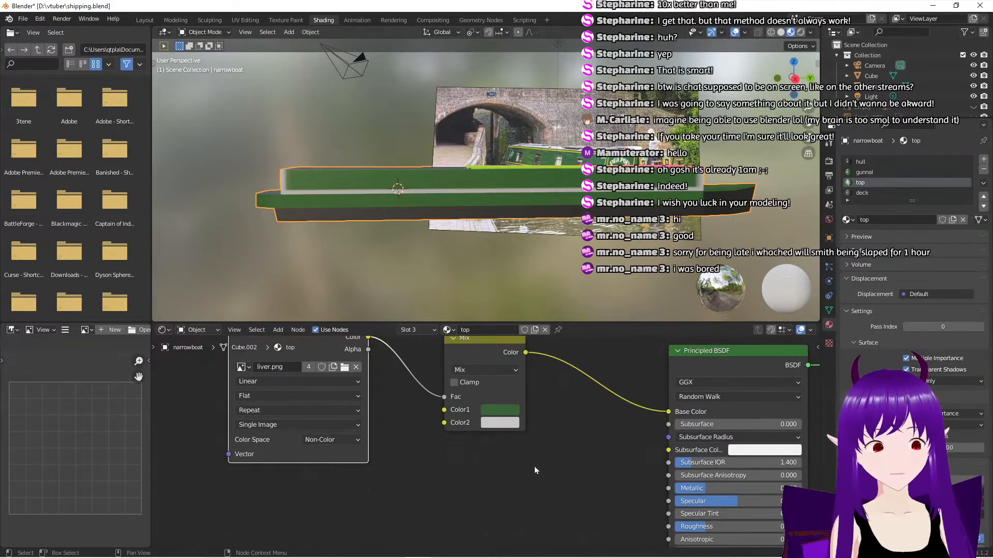
click(524, 414)
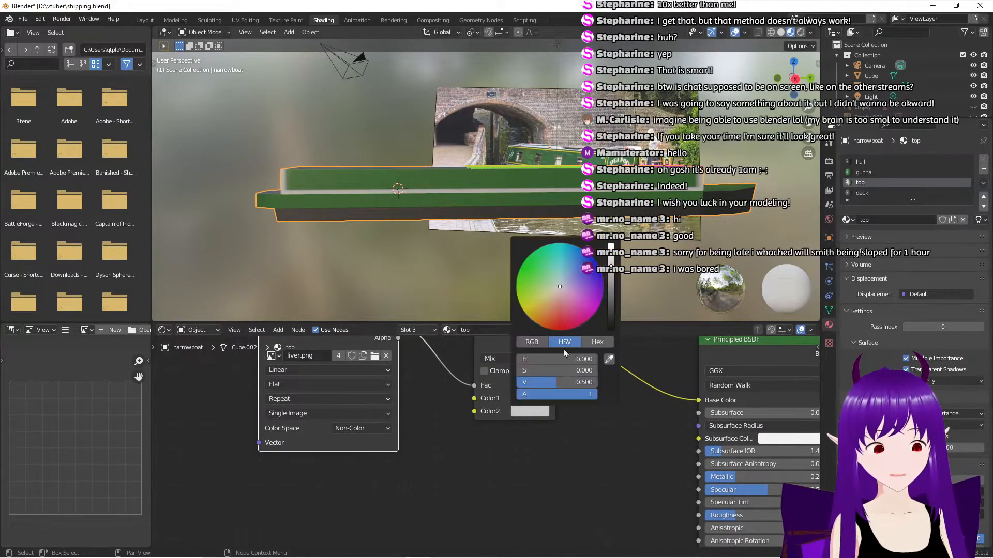
drag(560, 289, 524, 308)
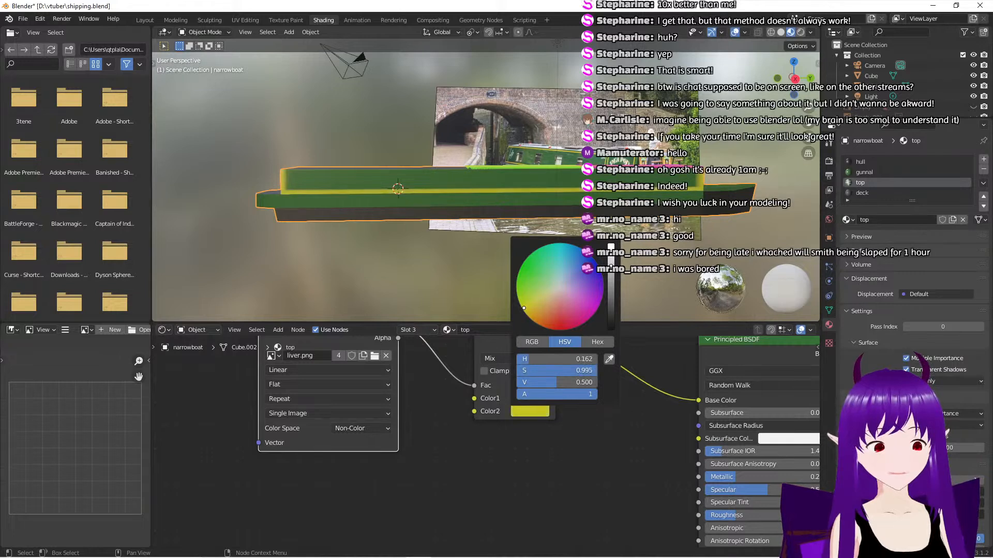
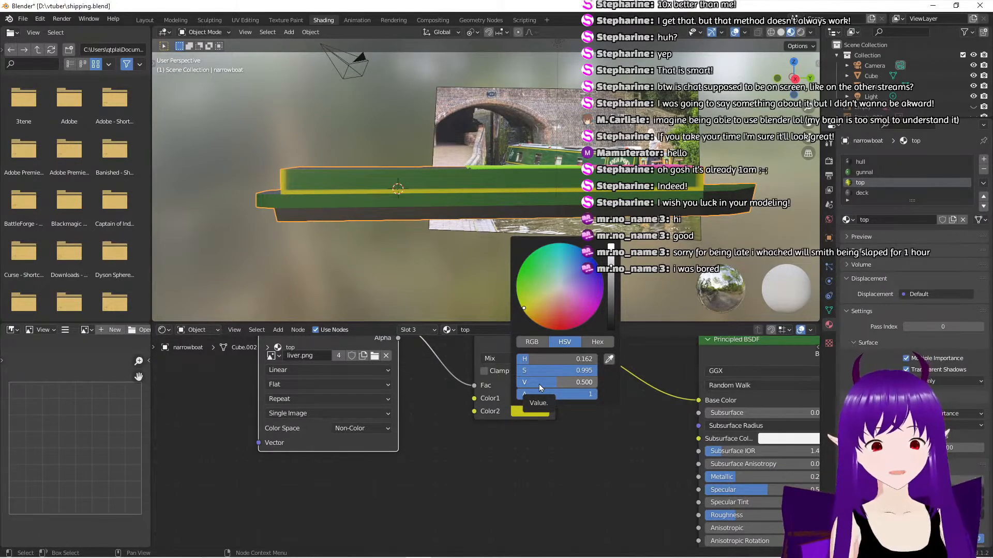
middle_drag(323, 278, 512, 280)
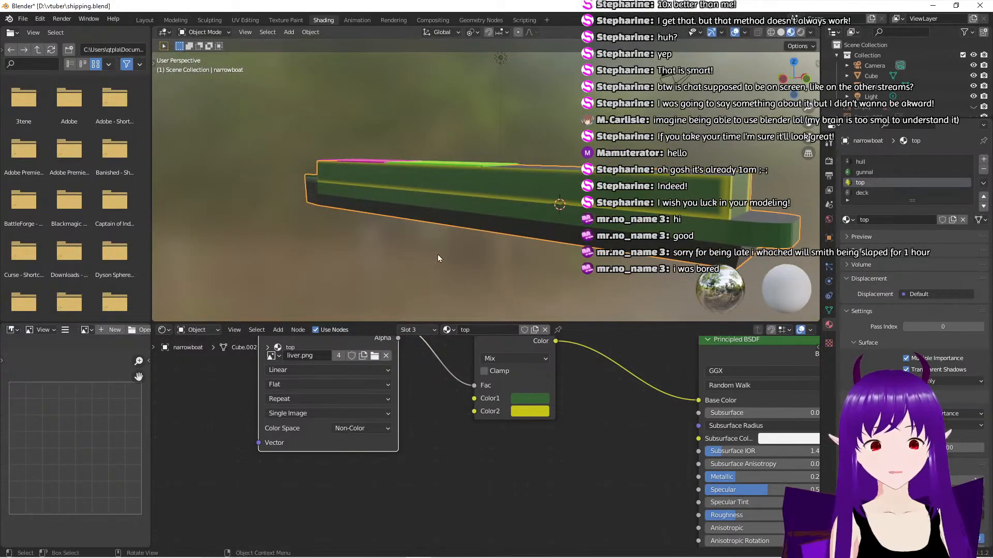
middle_drag(438, 258, 483, 257)
middle_drag(472, 257, 314, 270)
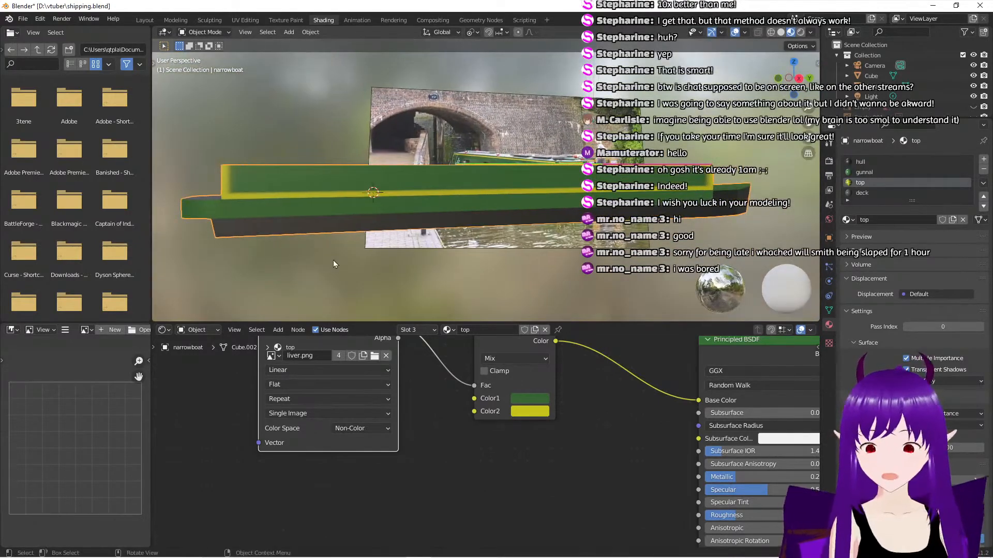
Switch to Inkscape and shrink the upper white-outlined rectangle to about 104.4 × 12.8 px, keeping it inside the page edges
key(alt+Tab)
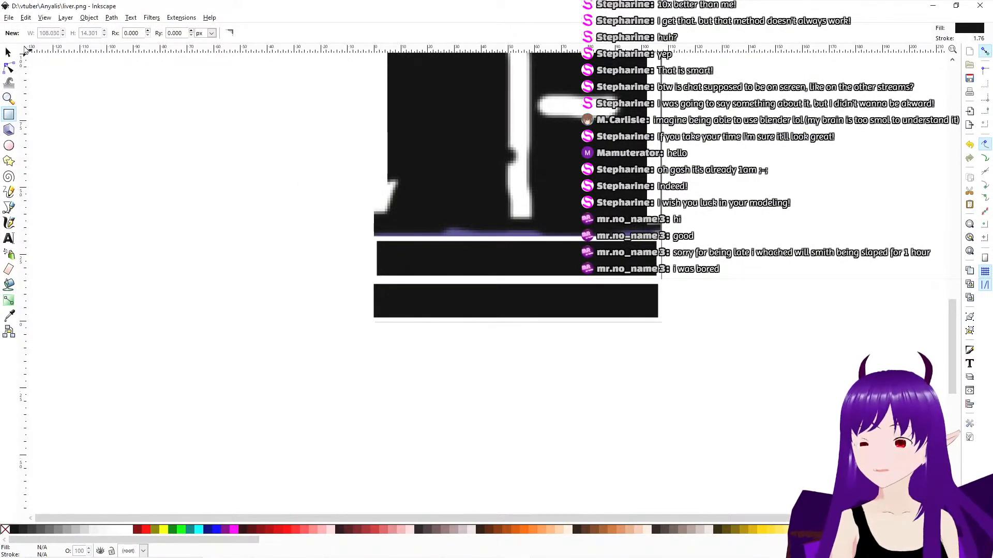
click(8, 51)
click(393, 246)
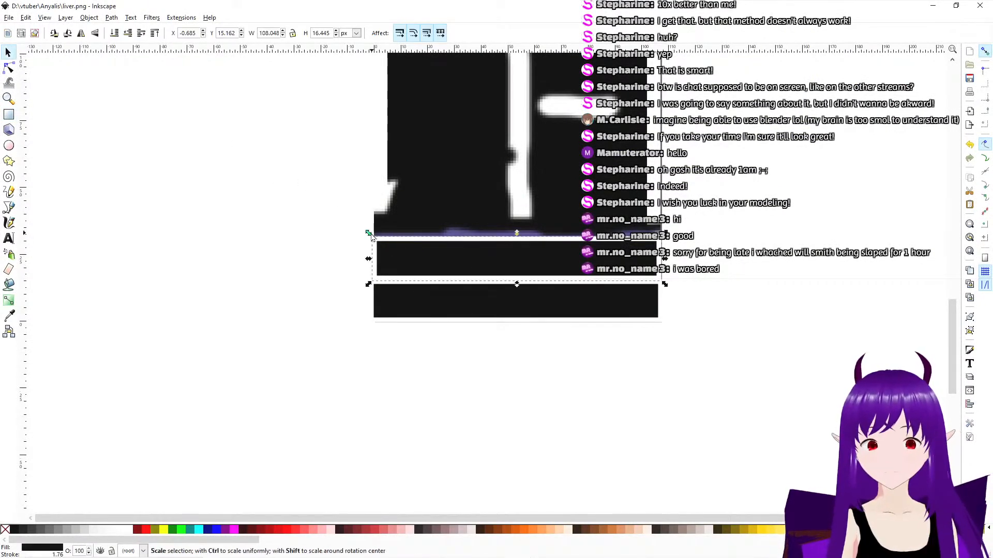
drag(368, 260, 374, 259)
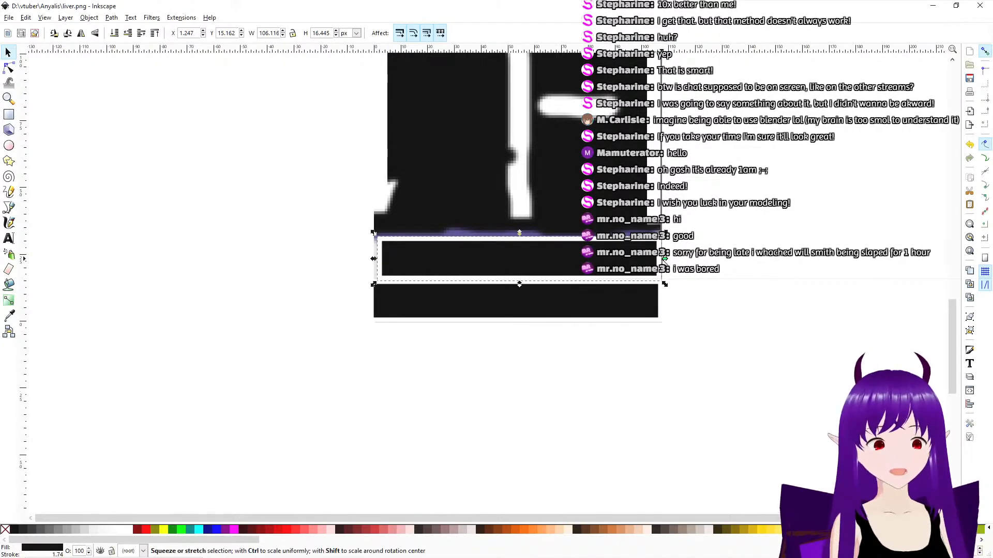
drag(664, 259, 660, 258)
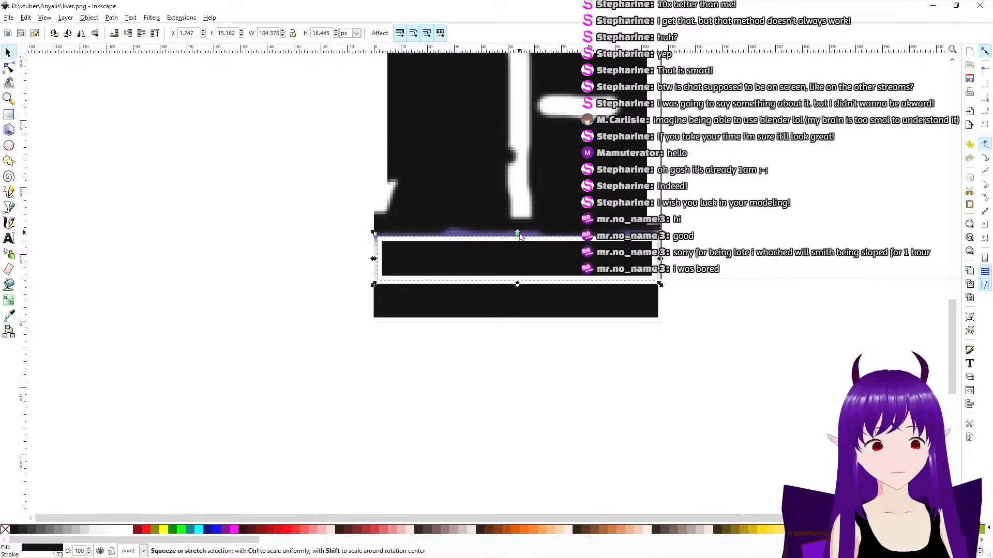
drag(519, 235, 519, 239)
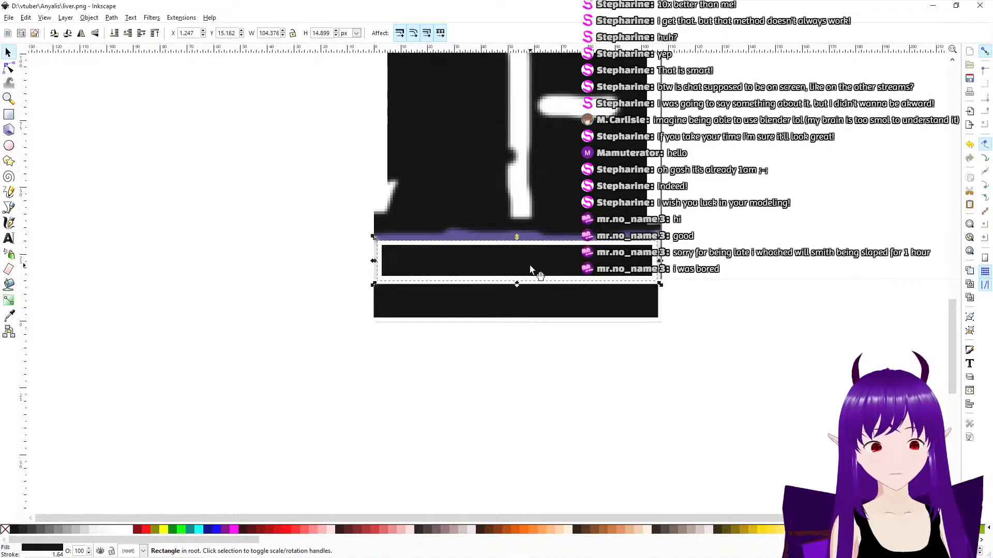
drag(518, 285, 517, 278)
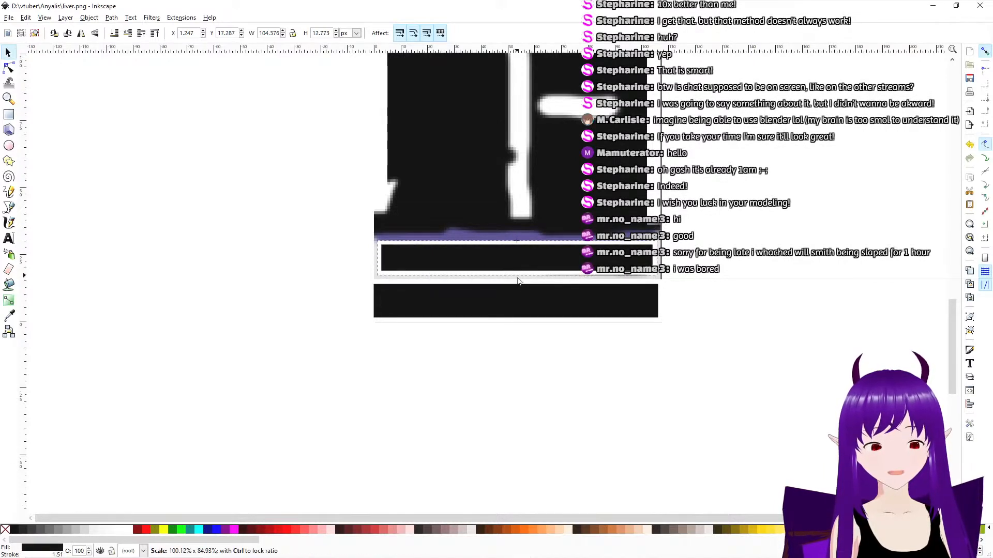
Move the lower rectangle inside the page's left edge, narrow it to about 104 px wide and raise its bottom edge above the page border
click(372, 304)
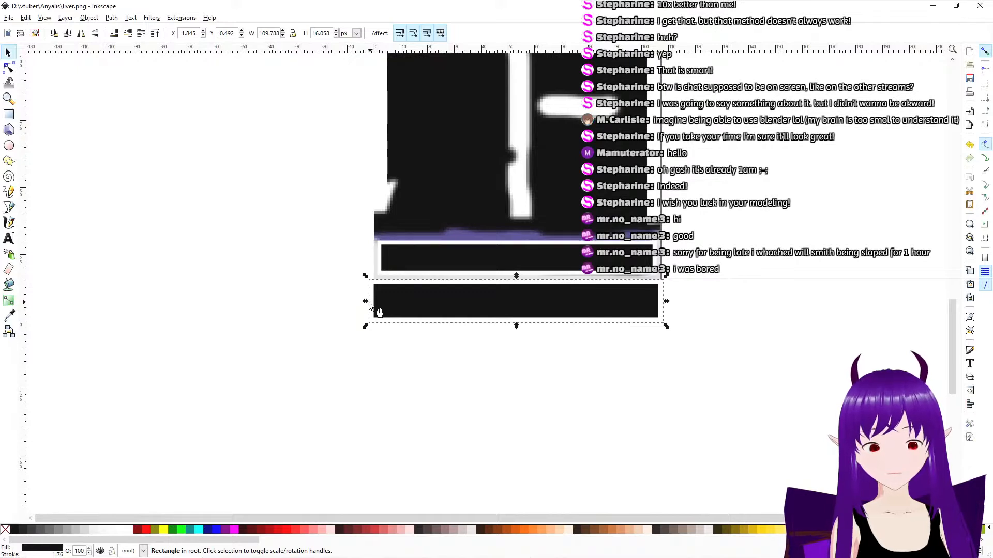
drag(372, 304, 380, 304)
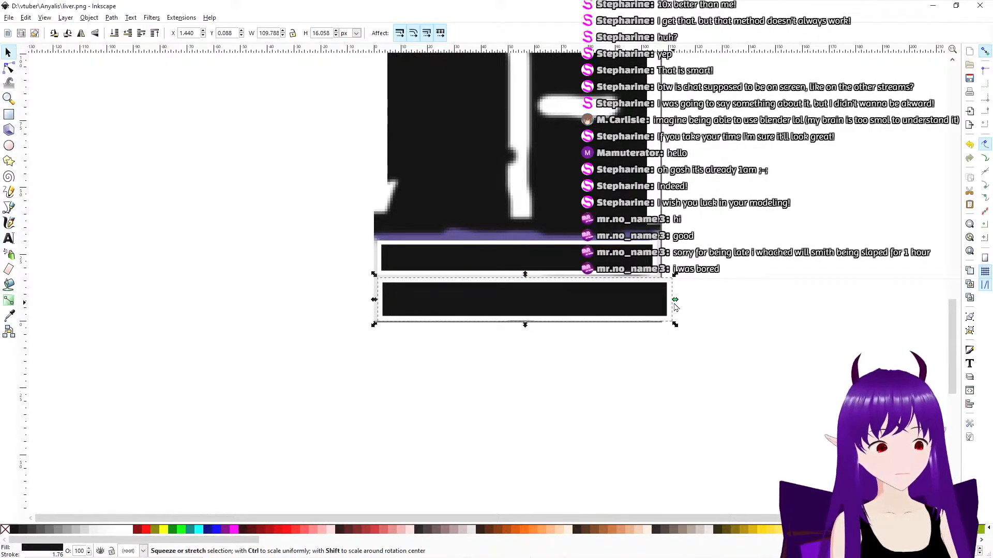
drag(675, 305, 661, 306)
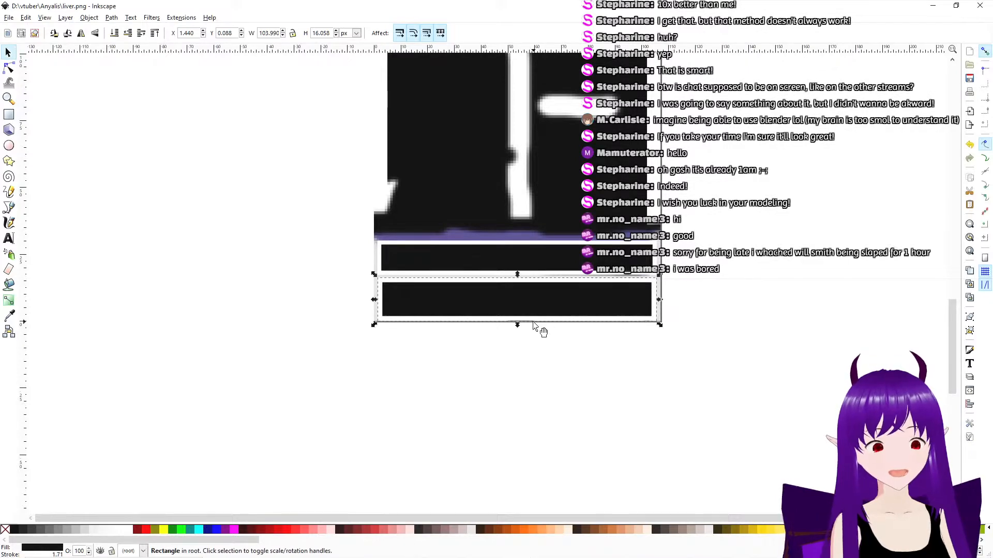
drag(518, 326, 518, 320)
Draw a black rectangle about 124 × 43 px over both panels, lower it behind their white outlines, and save liver.png
click(8, 114)
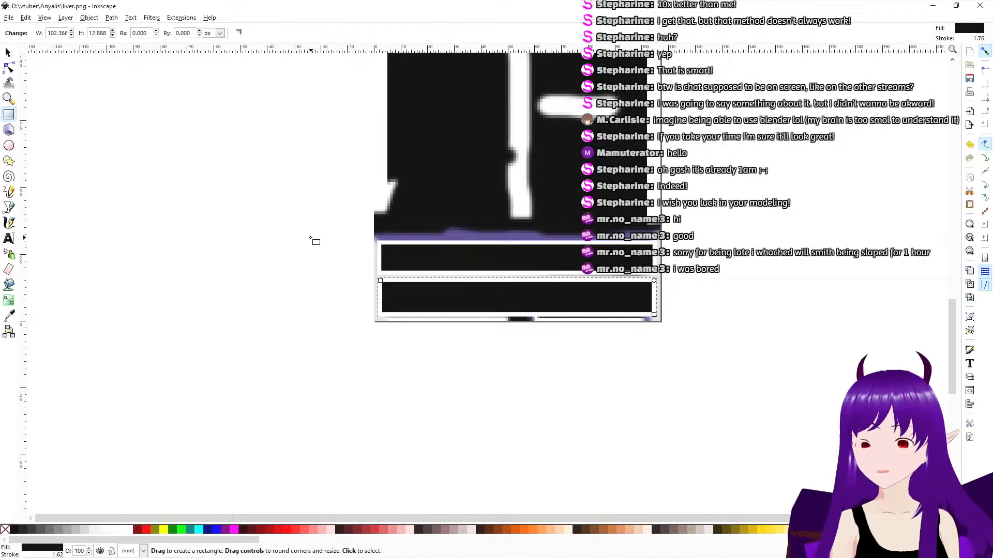
click(237, 321)
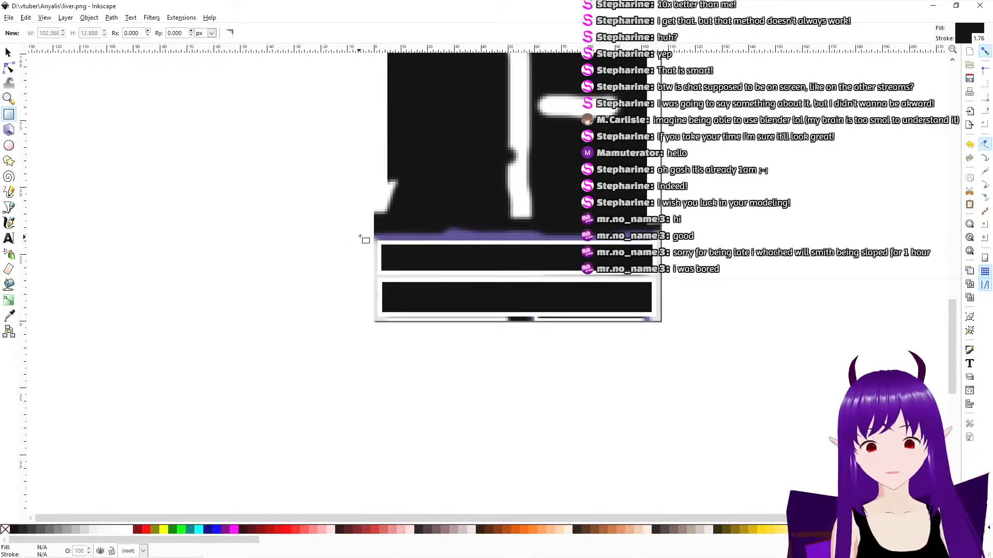
mouse_move(357, 220)
mouse_down()
mouse_move(527, 339)
mouse_move(683, 335)
mouse_up()
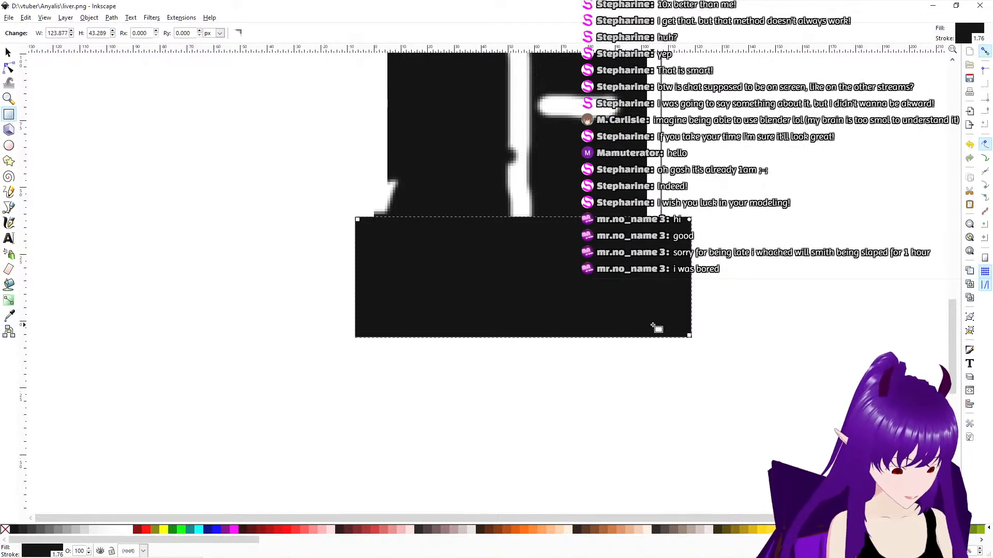
key(Page_Down)
key(Page_Down)
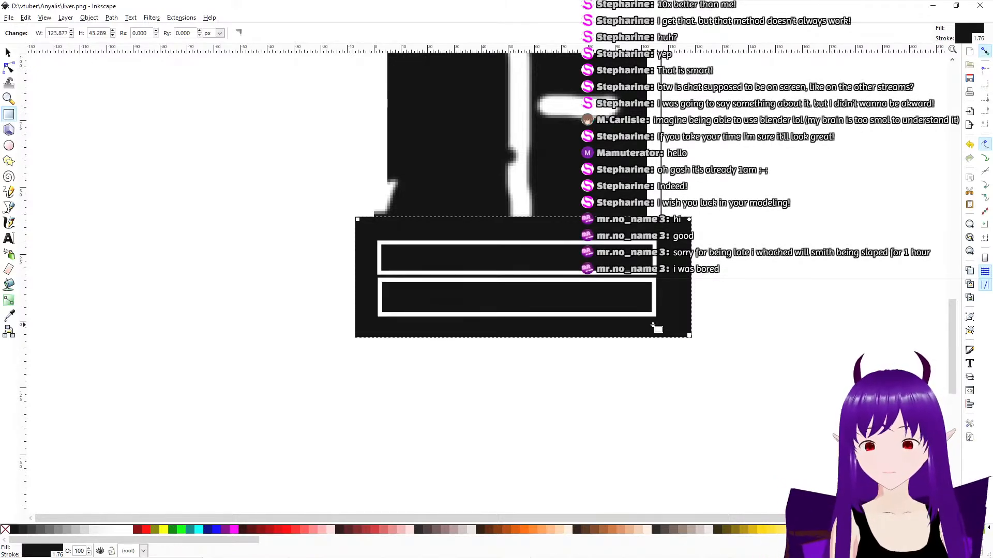
click(251, 226)
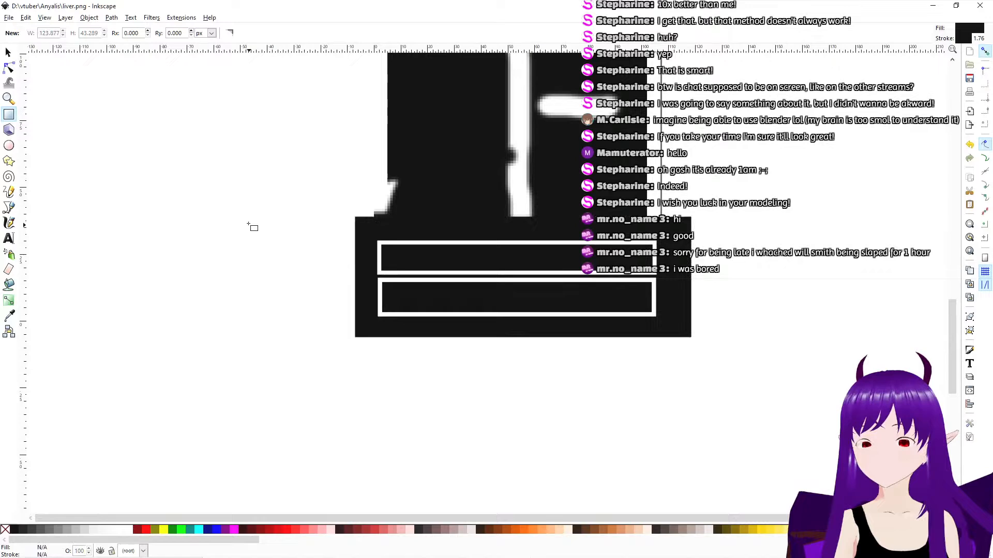
click(14, 17)
click(34, 73)
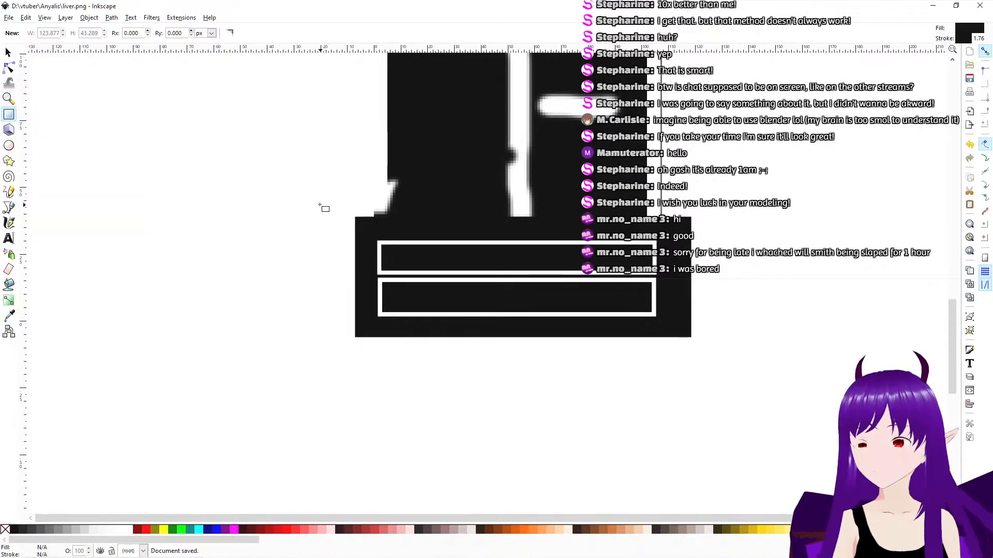
Switch to Blender and open the updated liver.png from D:\vtuber\Anyalis in the Texture Paint image editor
key(alt+Tab)
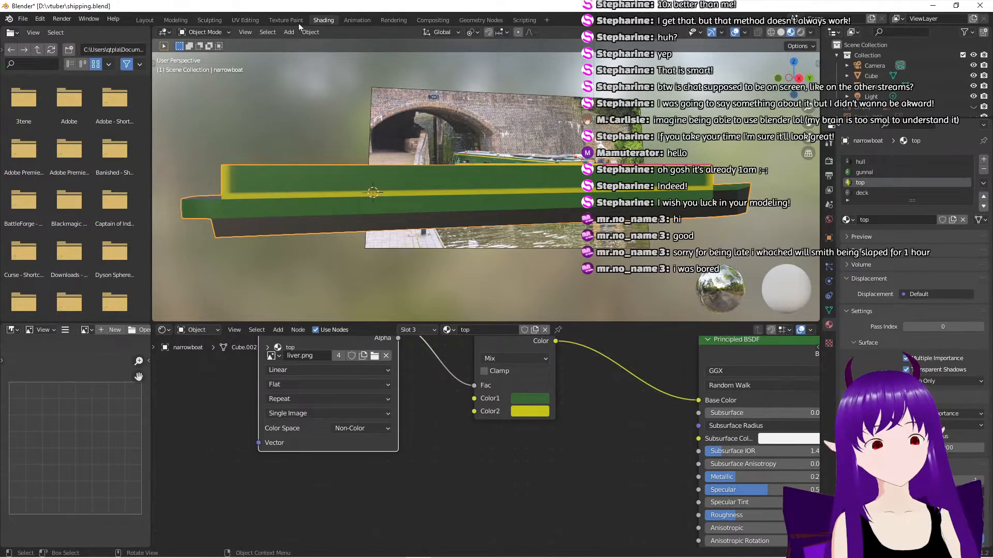
click(279, 20)
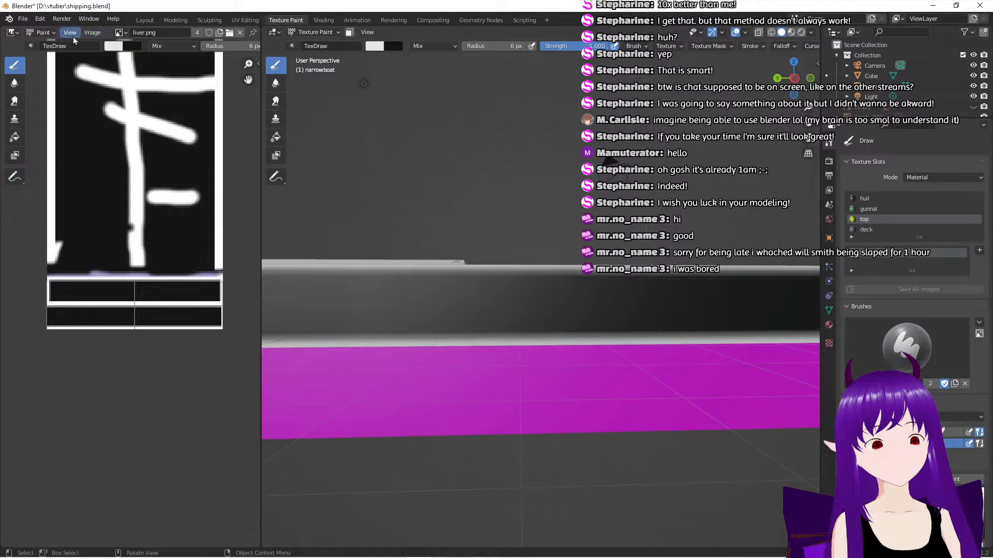
click(91, 37)
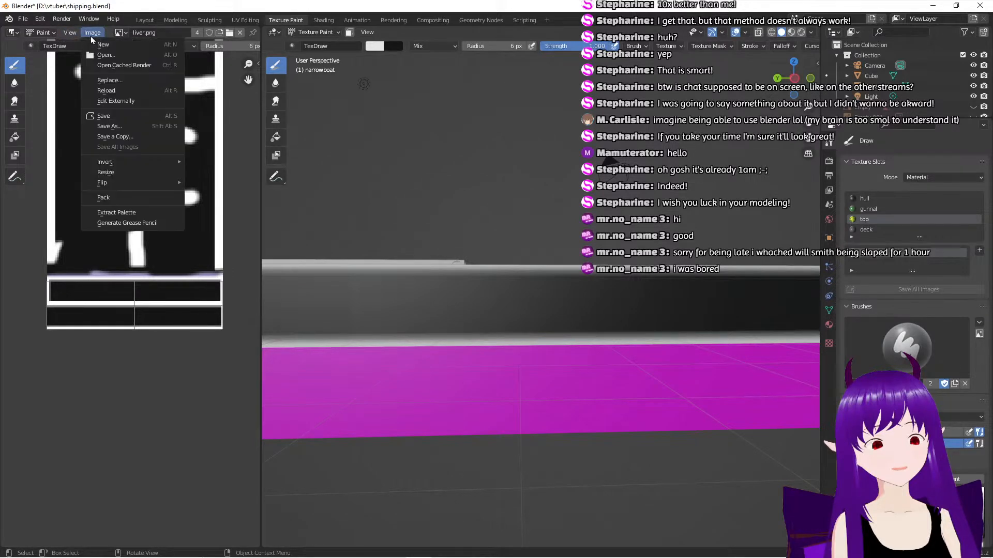
click(139, 61)
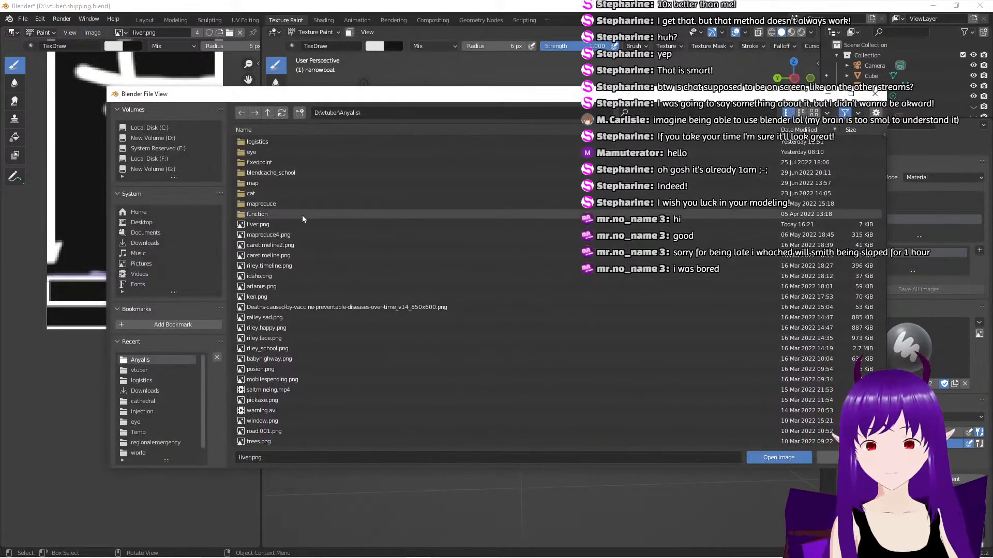
click(779, 458)
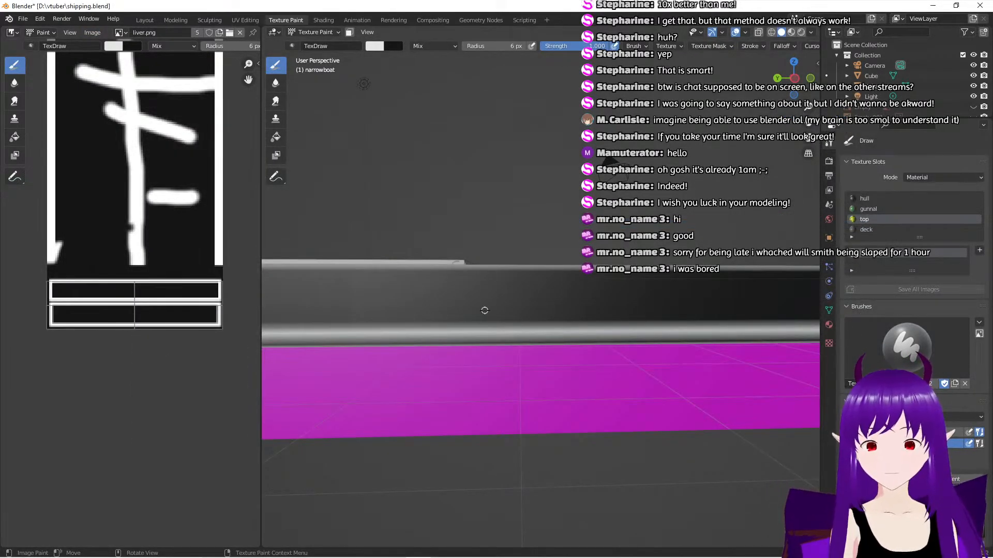
scroll(484, 310, down, 3)
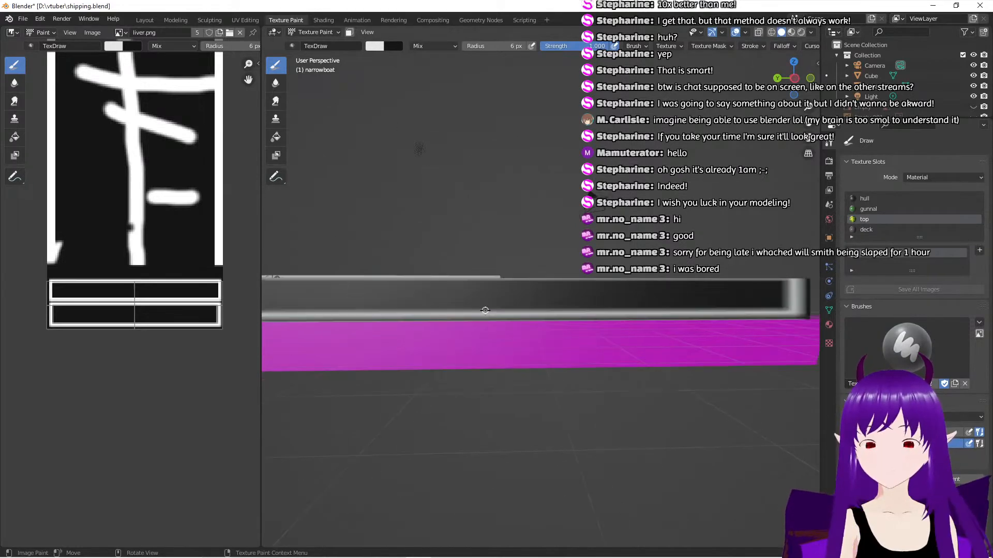
Set the liver.png texture node's extension to Extend in the top material
click(323, 20)
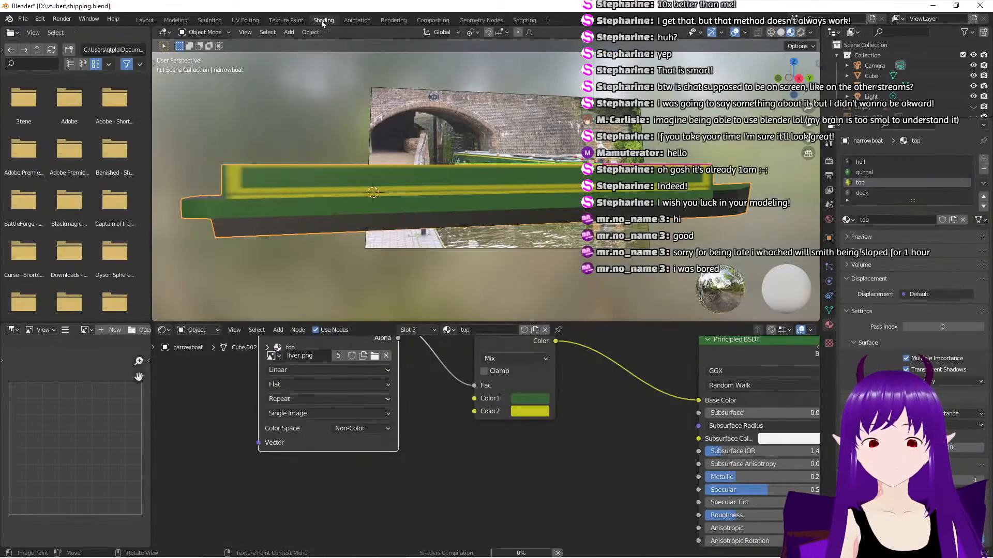
scroll(447, 245, up, 2)
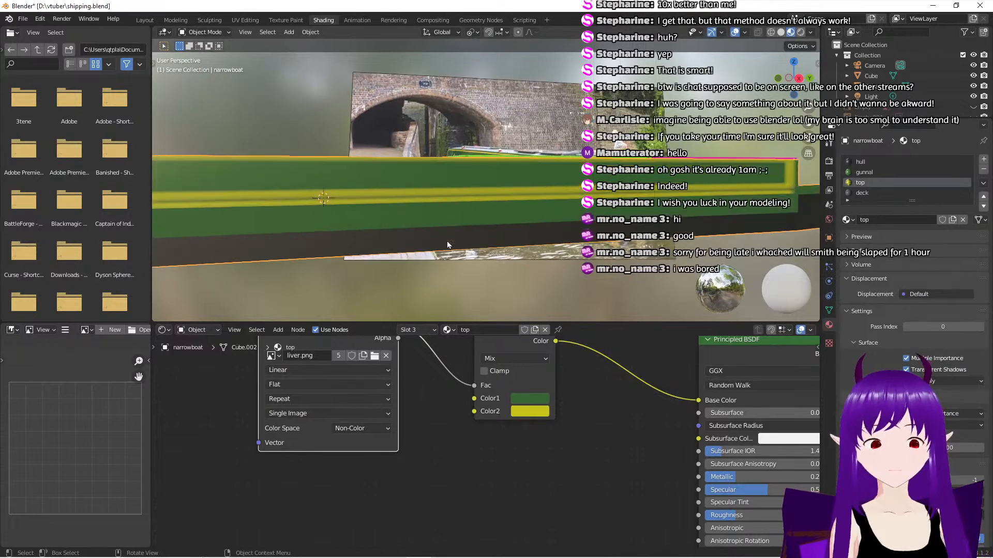
scroll(446, 241, down, 1)
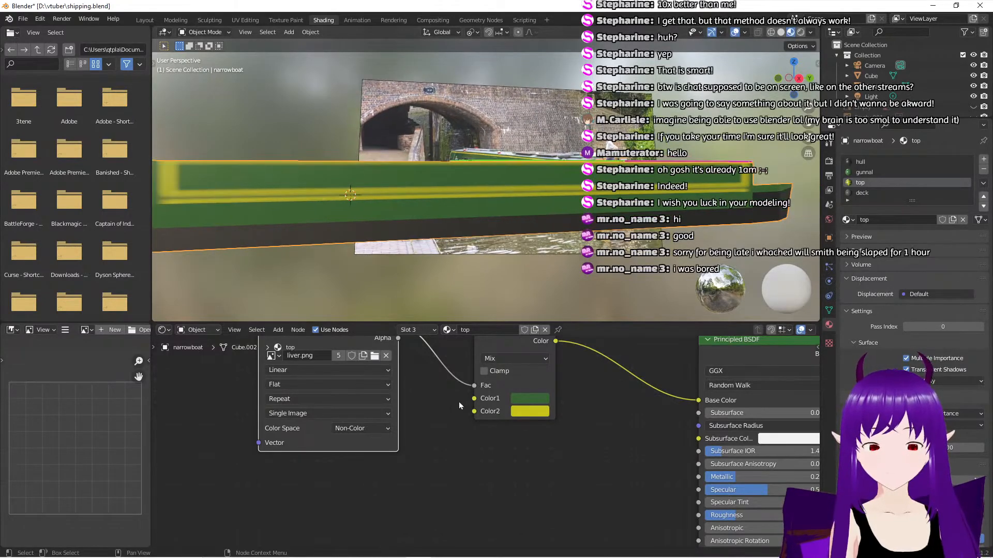
click(352, 400)
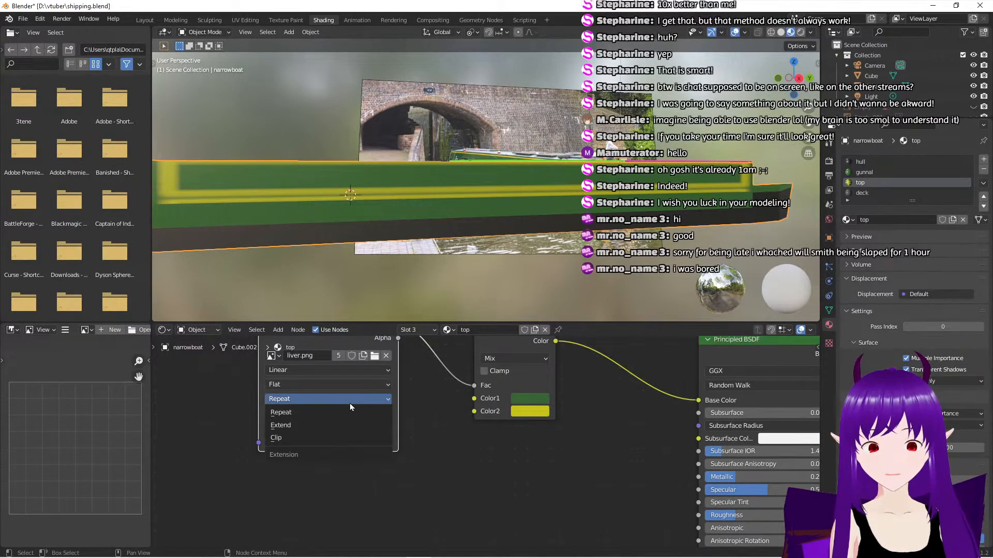
click(333, 427)
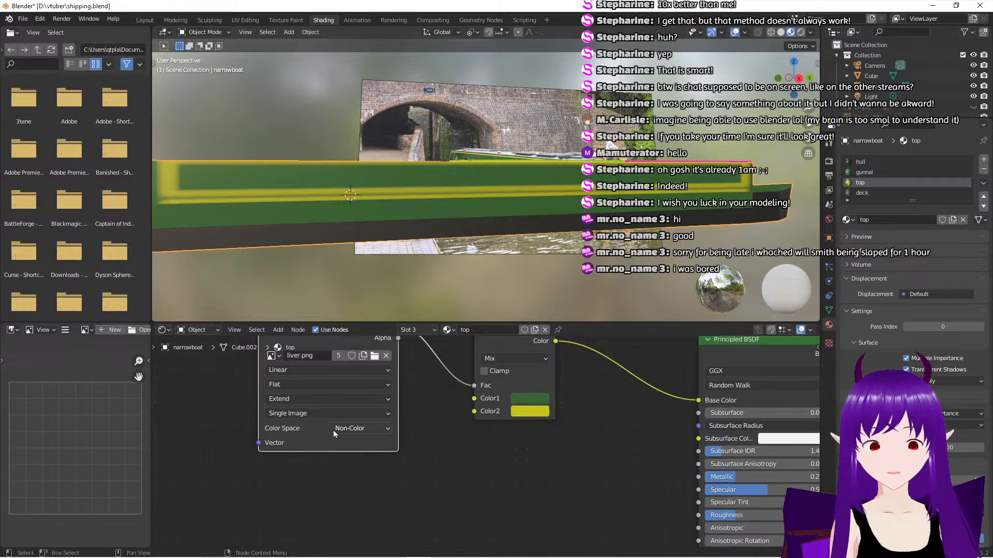
click(313, 402)
click(312, 401)
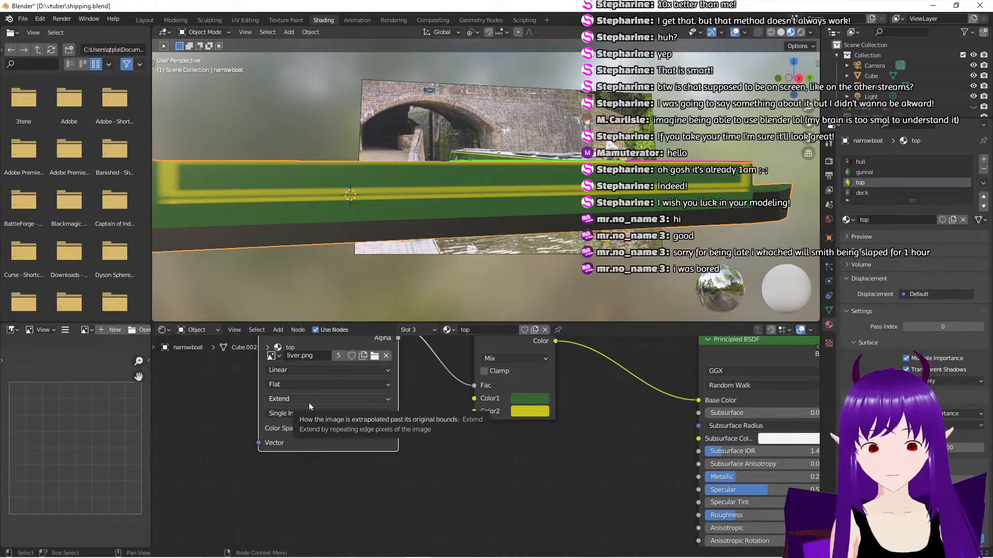
Compare the cabin's yellow trim in the shaded view with the black-and-white mask in Texture Paint
mouse_move(324, 246)
middle_down()
mouse_move(393, 266)
mouse_move(496, 247)
mouse_move(314, 253)
middle_up()
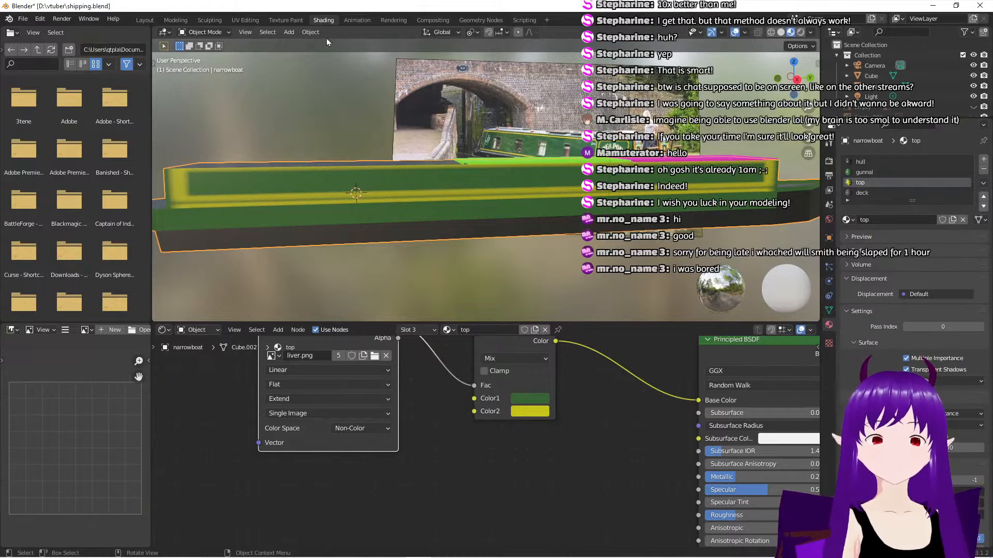
click(281, 20)
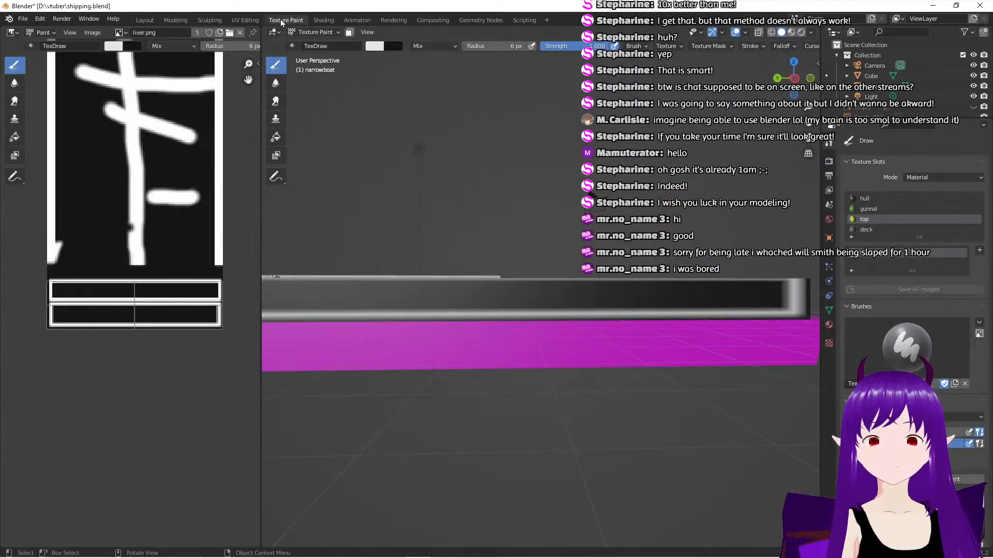
click(317, 20)
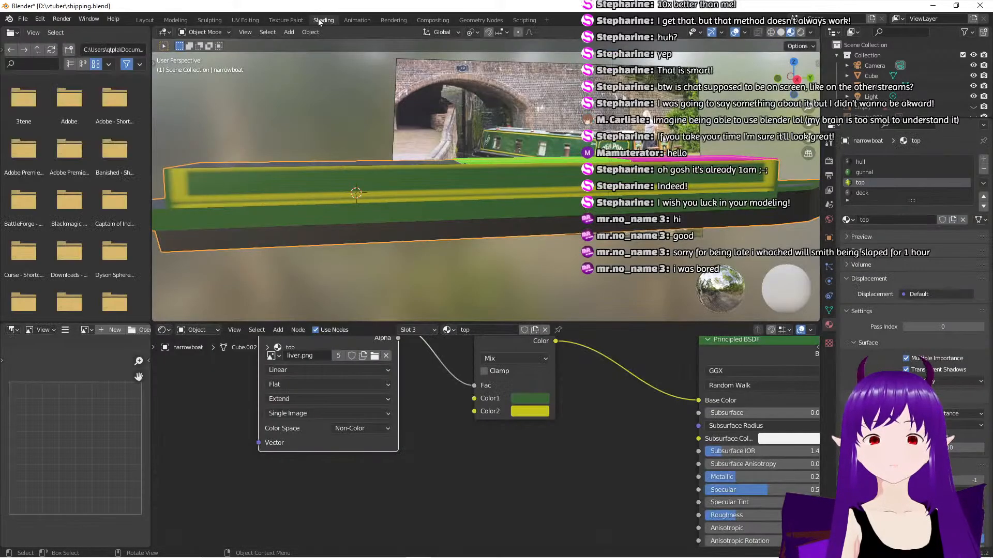
click(287, 19)
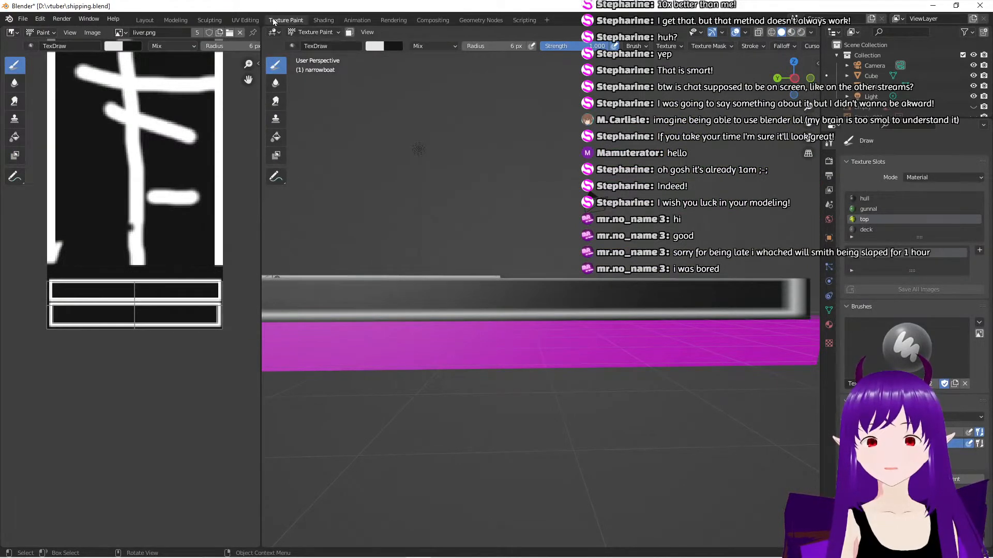
click(318, 19)
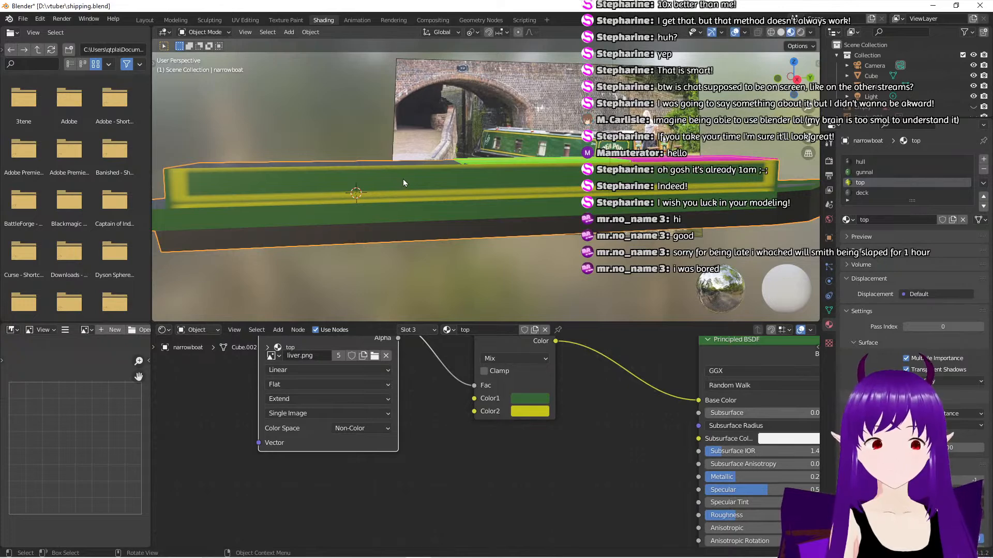
Switch to Inkscape, reduce its window and place it over Blender with the cabin side still visible, and activate the Selector tool
key(alt+Tab)
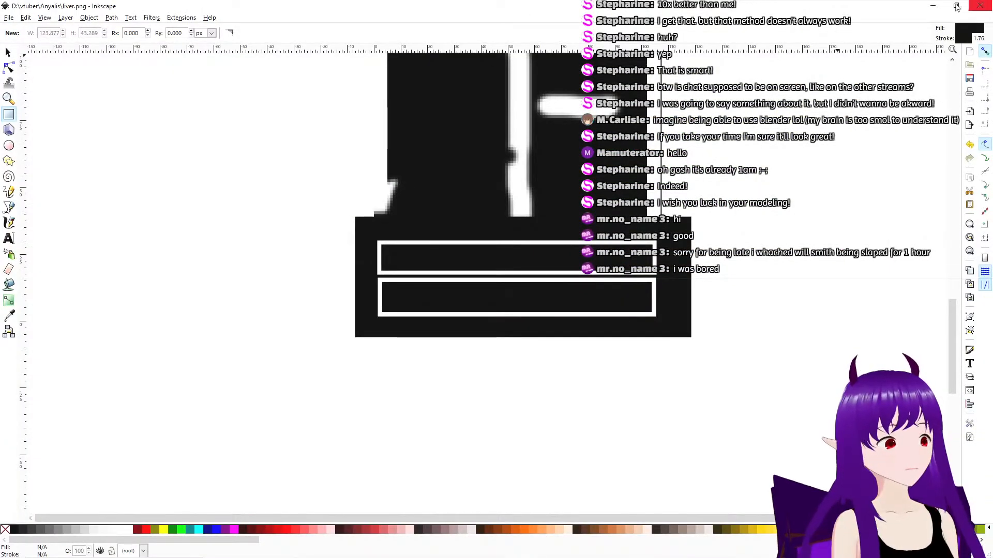
click(956, 6)
drag(504, 134, 648, 147)
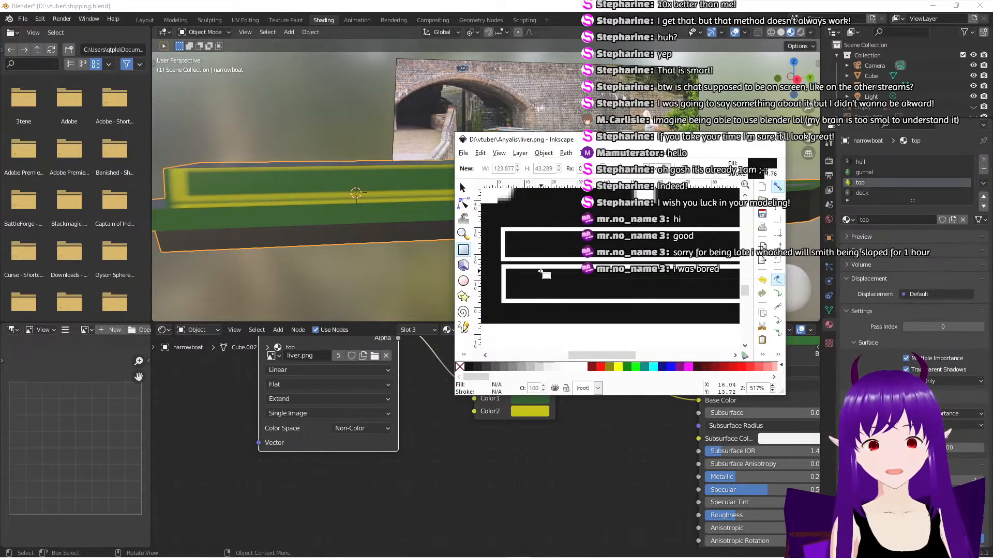
click(464, 188)
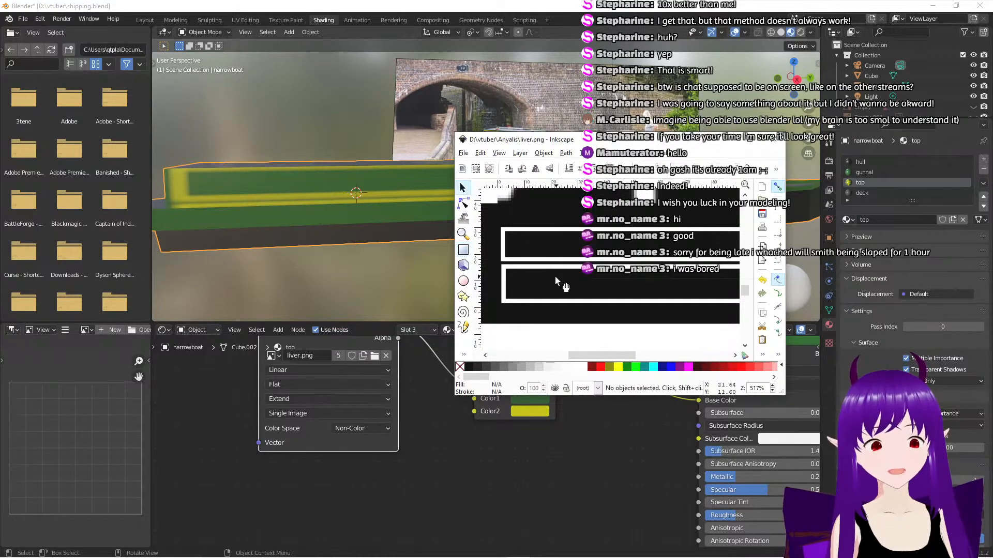
Nudge the lower panel rectangle slightly downward in liver.png and save the document
click(558, 272)
drag(557, 269, 557, 272)
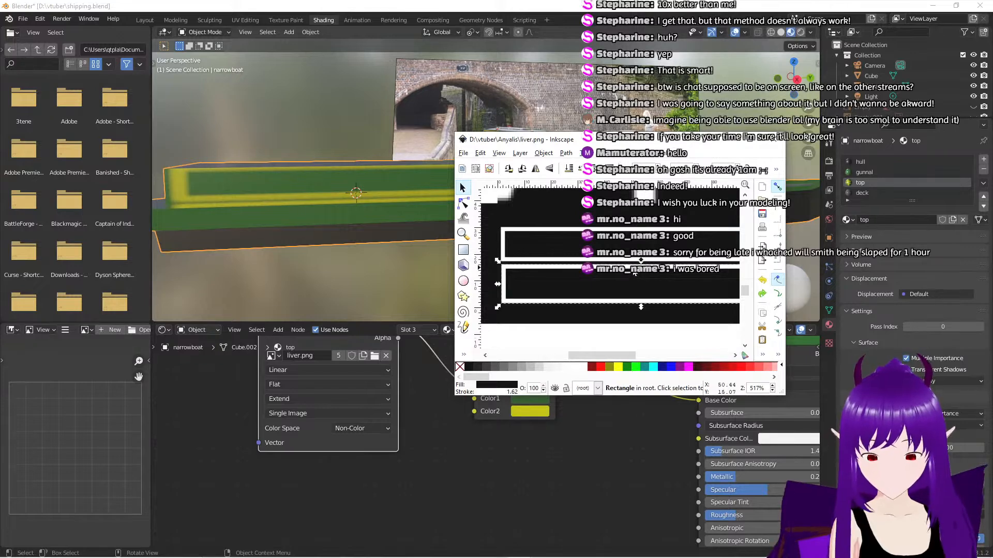
drag(634, 277, 634, 277)
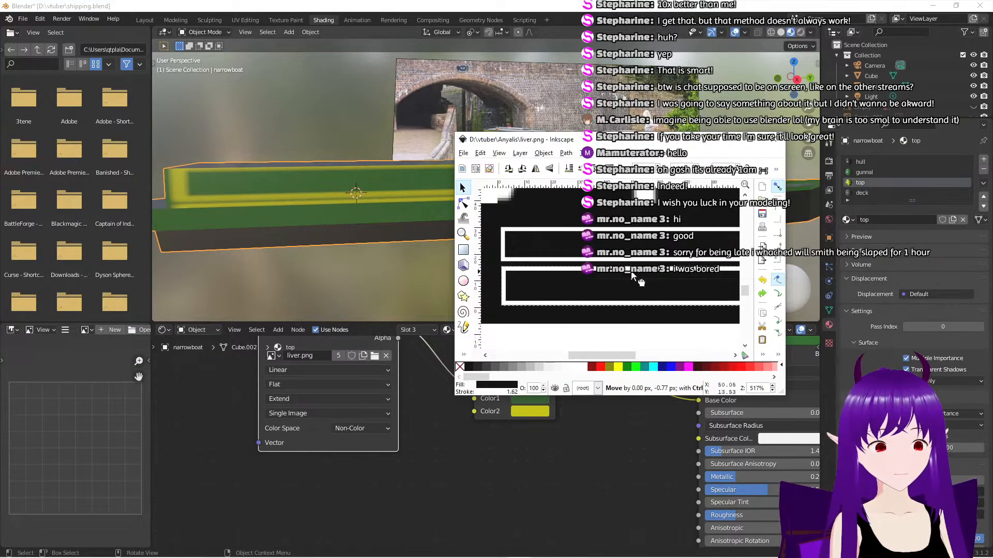
click(464, 153)
click(477, 210)
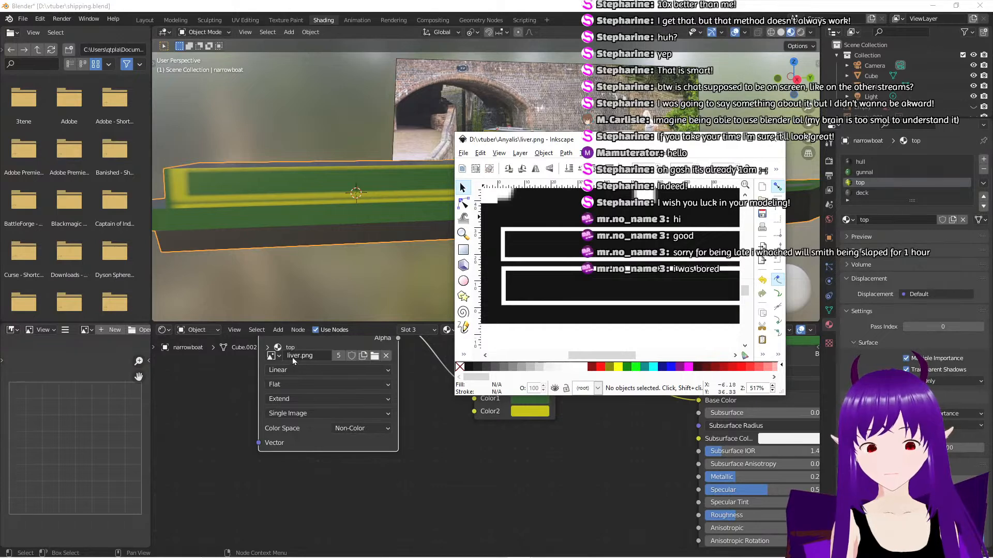
Switch to Blender, open liver.png from D:\vtuber\Anyalis again in the top material's texture node, and inspect the cabin side
click(315, 358)
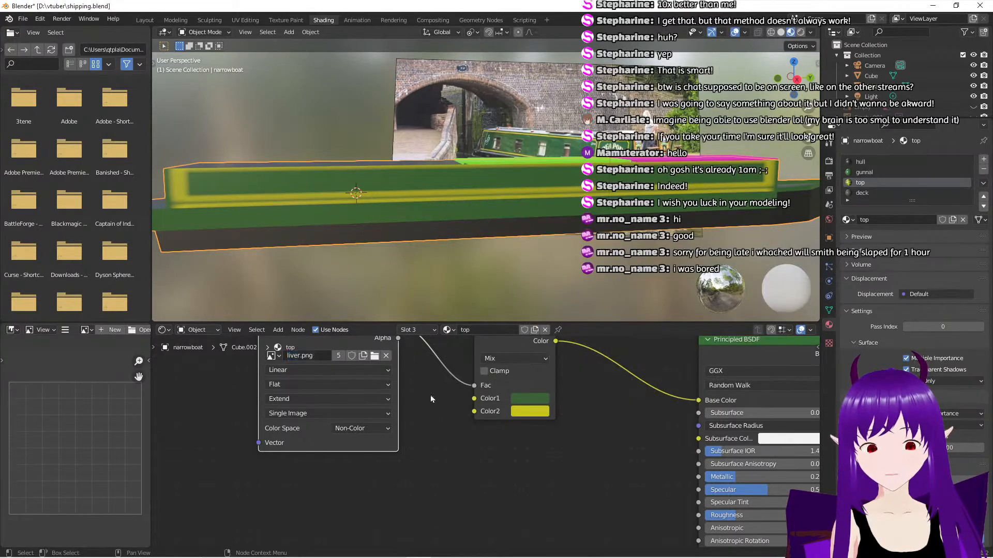
click(374, 360)
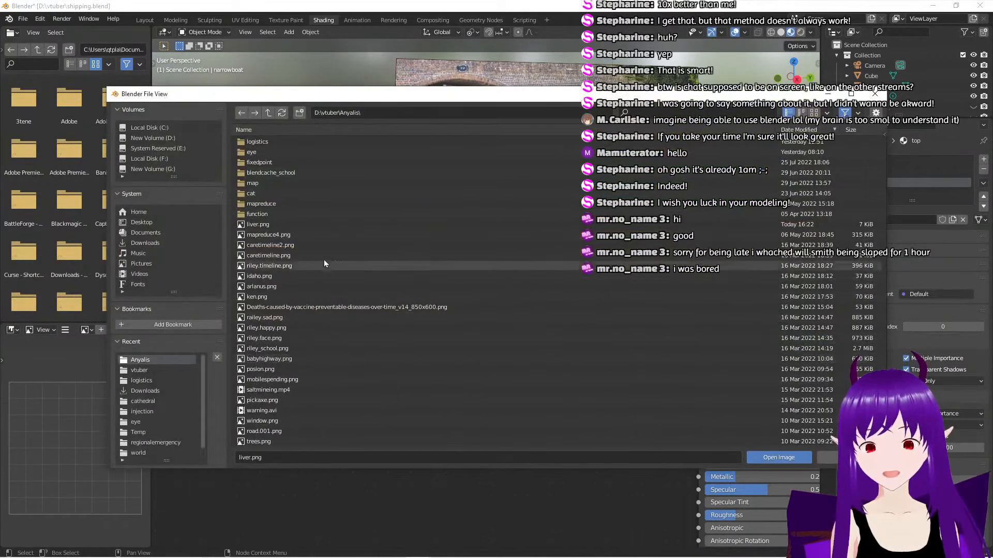
click(761, 459)
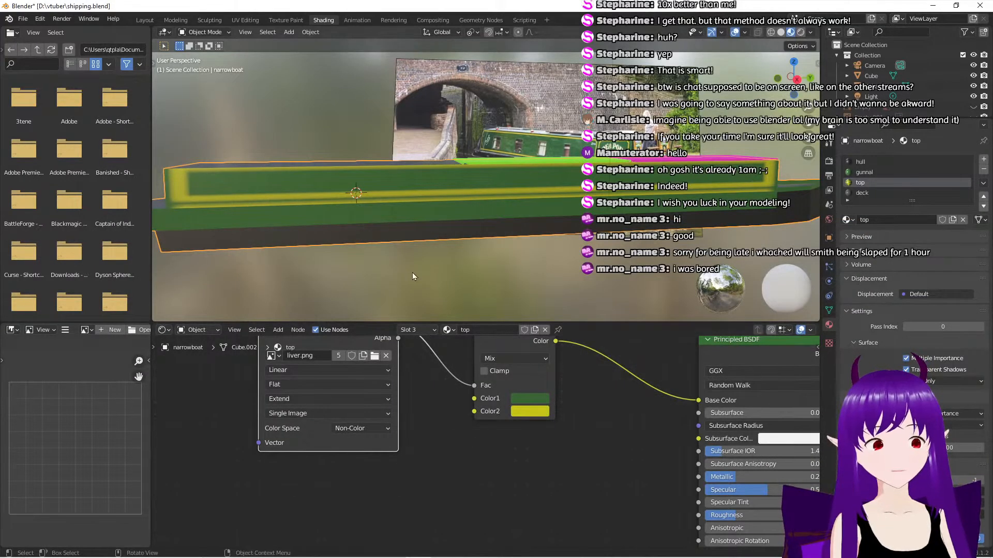
mouse_move(411, 272)
middle_down()
mouse_move(380, 260)
mouse_move(506, 271)
mouse_move(542, 259)
mouse_move(403, 264)
middle_up()
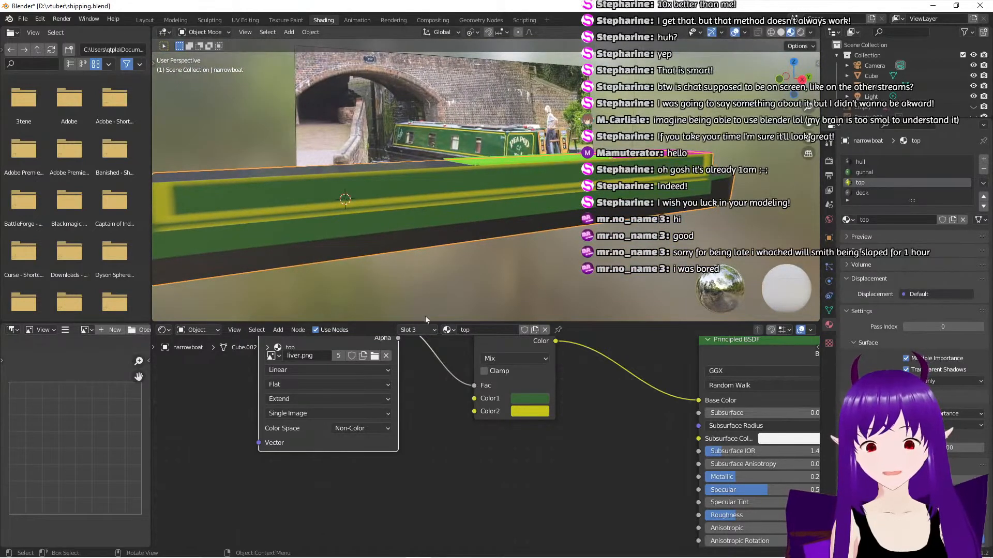
scroll(426, 381, up, 2)
middle_drag(424, 384, 443, 435)
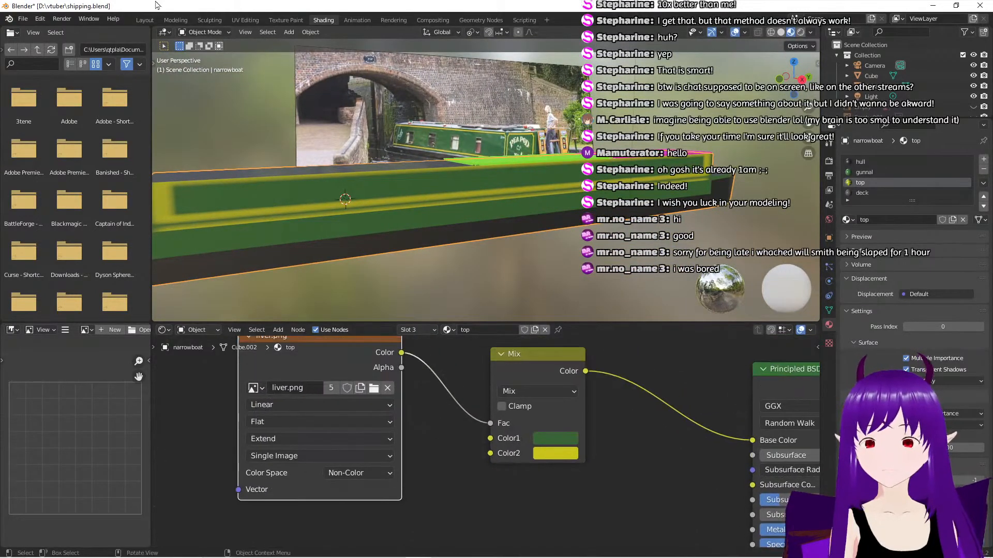
Reload liver.png in the Texture Paint image editor and return to the Shading workspace
click(285, 20)
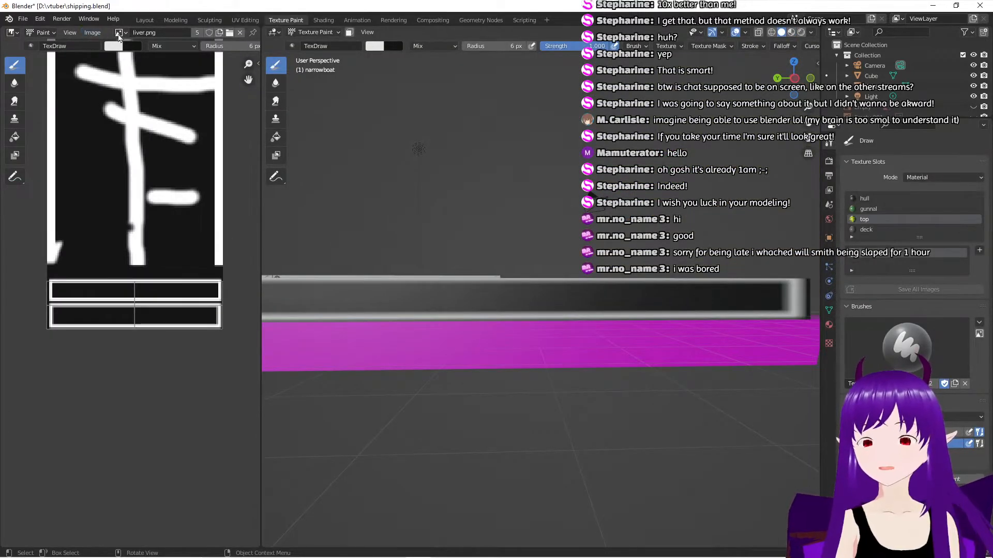
click(92, 32)
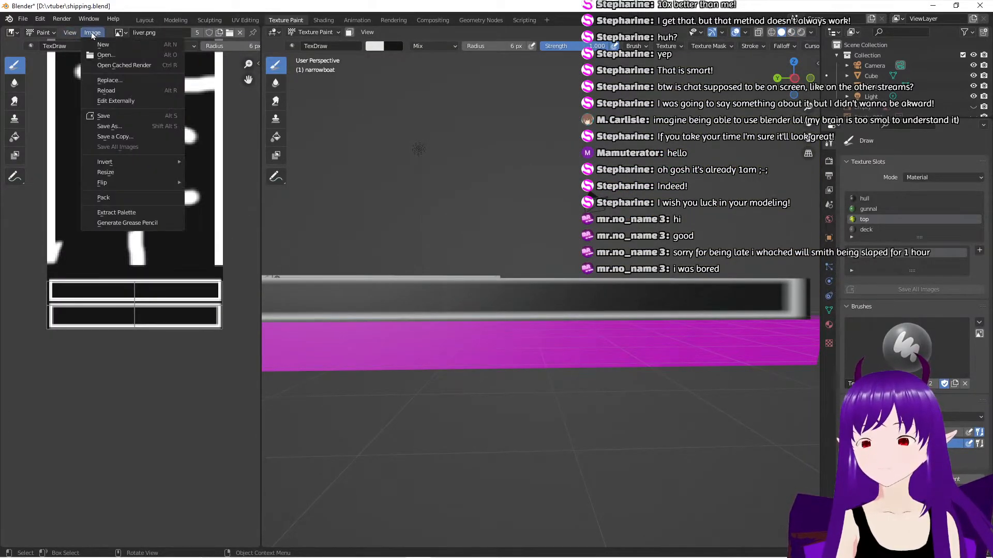
click(131, 90)
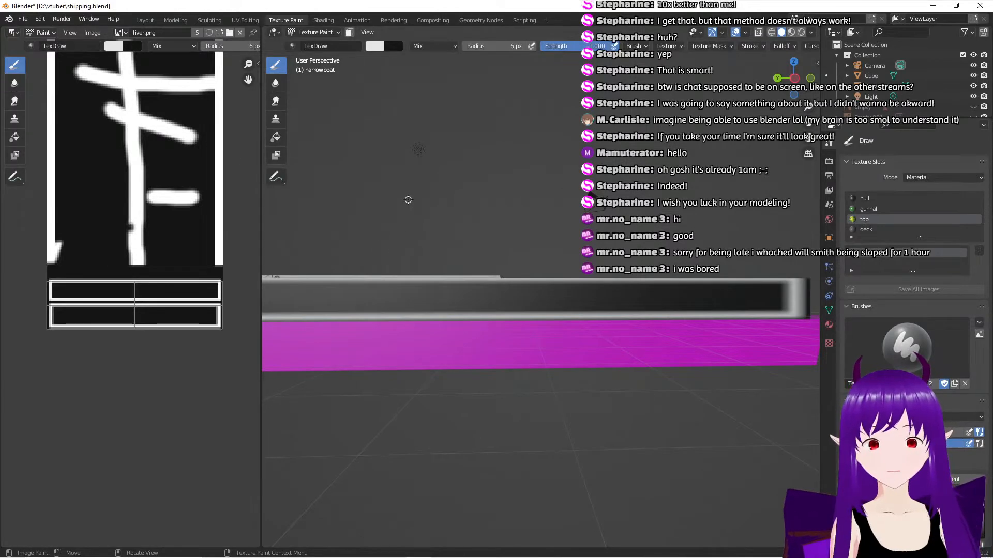
click(324, 20)
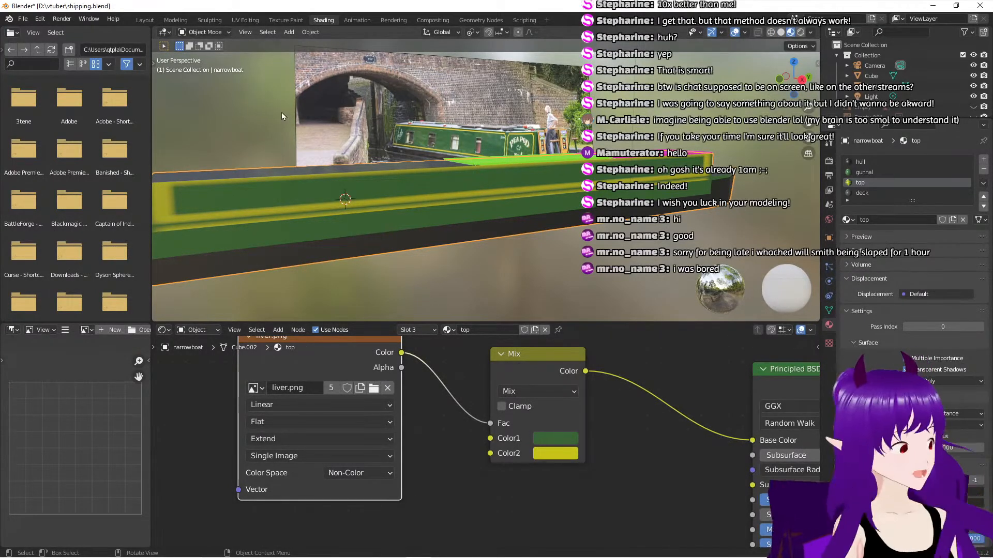
Examine in the UV Editing workspace how the cabin side's UV faces line up with the rectangular outlines in liver.png
click(145, 20)
click(178, 21)
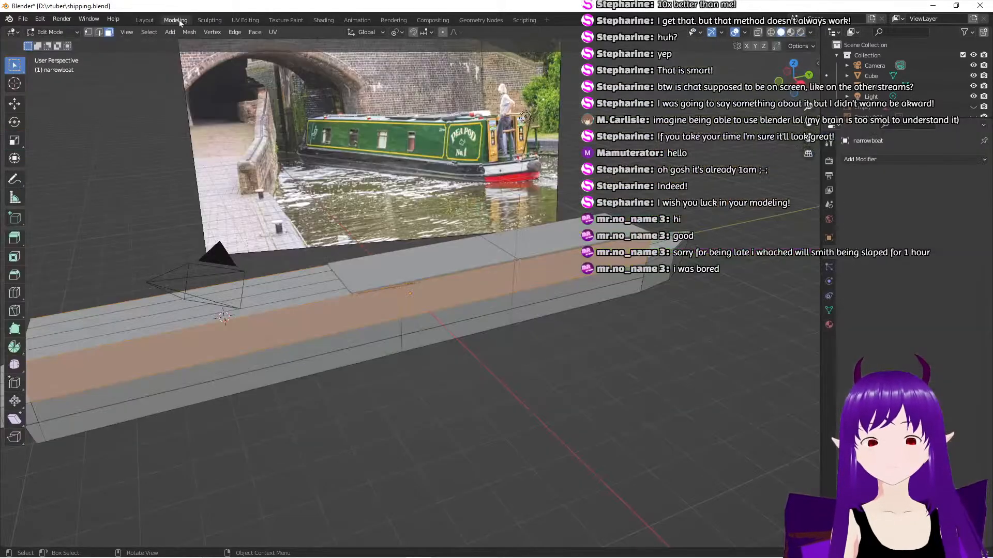
click(206, 19)
click(246, 20)
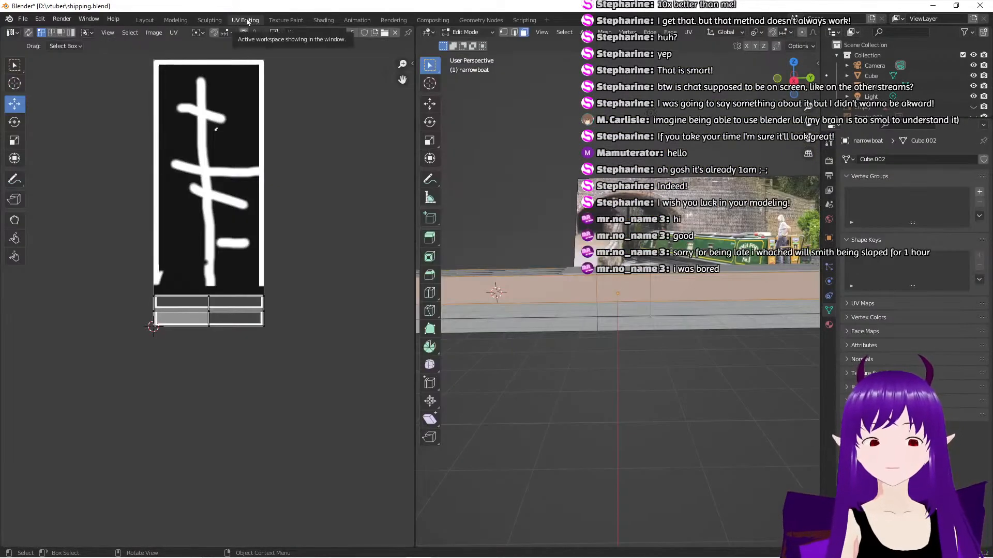
scroll(299, 324, up, 7)
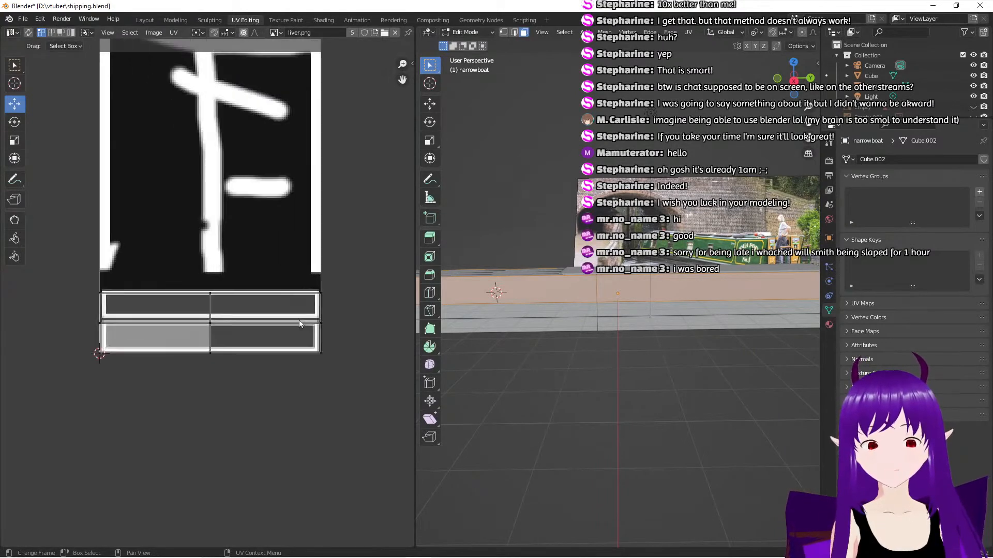
scroll(299, 324, down, 3)
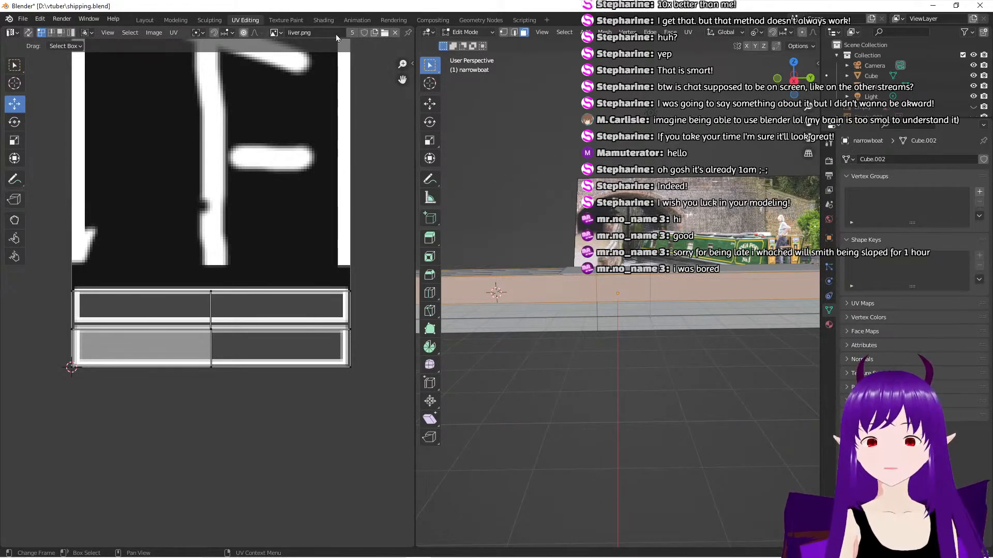
click(279, 33)
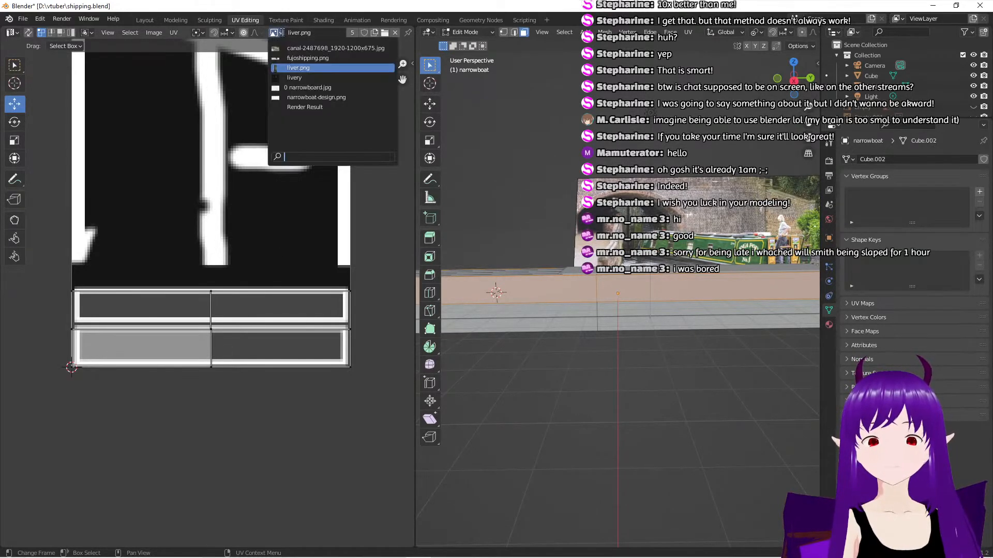
click(282, 33)
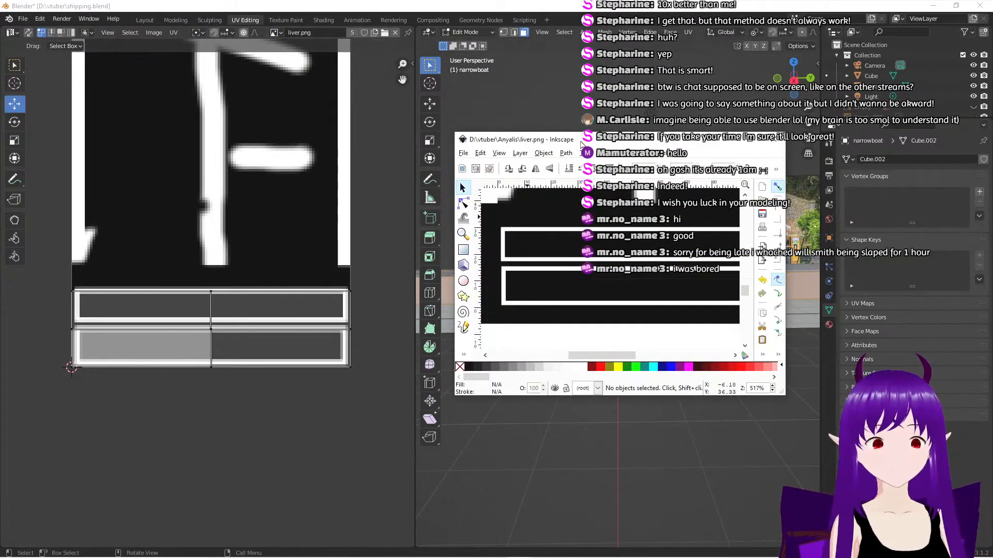
Switch to Inkscape, place its window beside Blender's UV layout, and move the black background rectangle below the two panels
drag(581, 145, 553, 167)
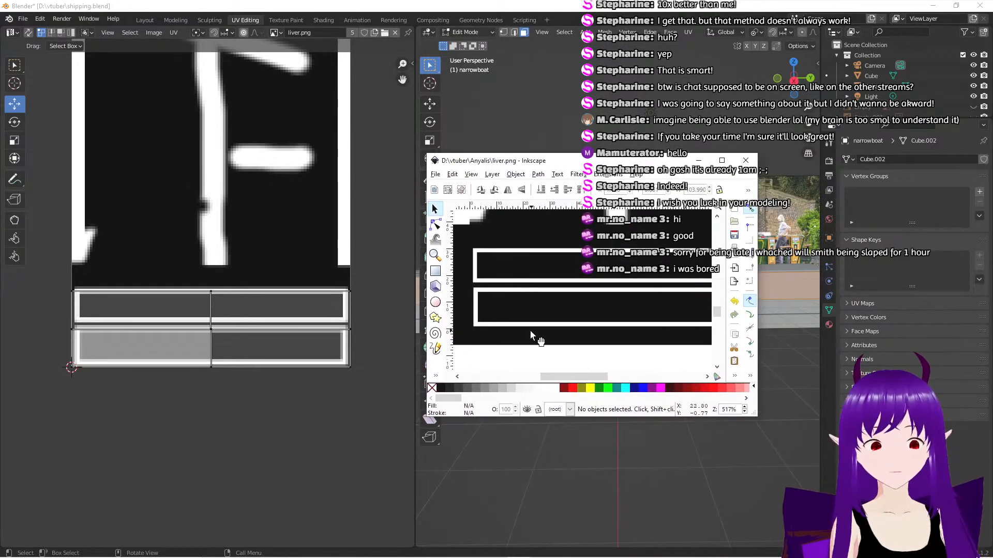
scroll(531, 335, up, 2)
scroll(532, 333, down, 2)
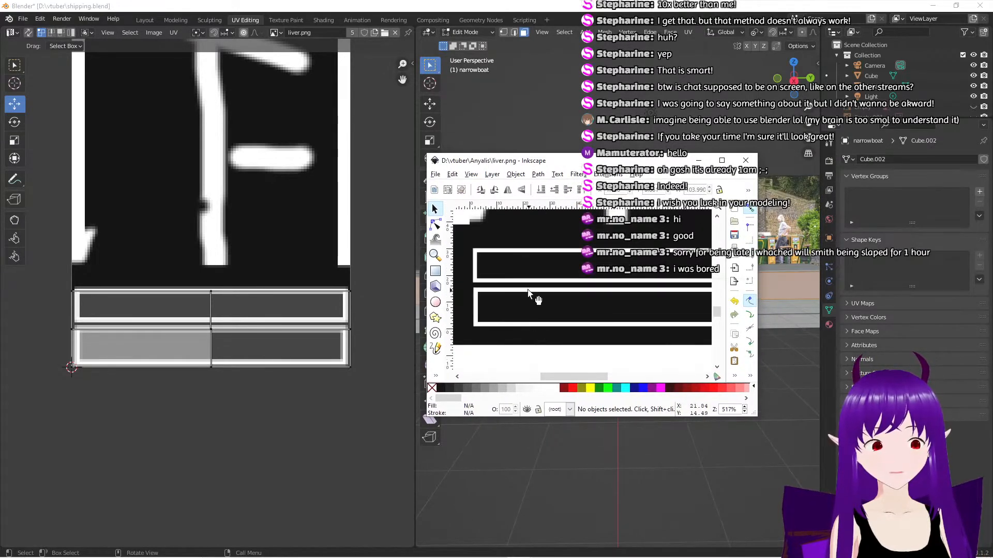
ctrl+scroll(528, 290, down, 4)
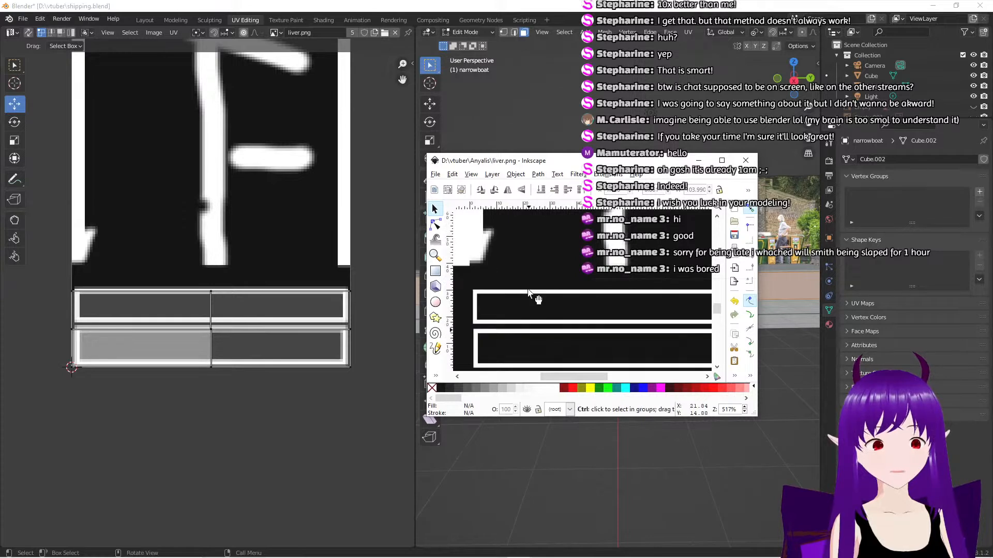
ctrl+scroll(528, 292, up, 1)
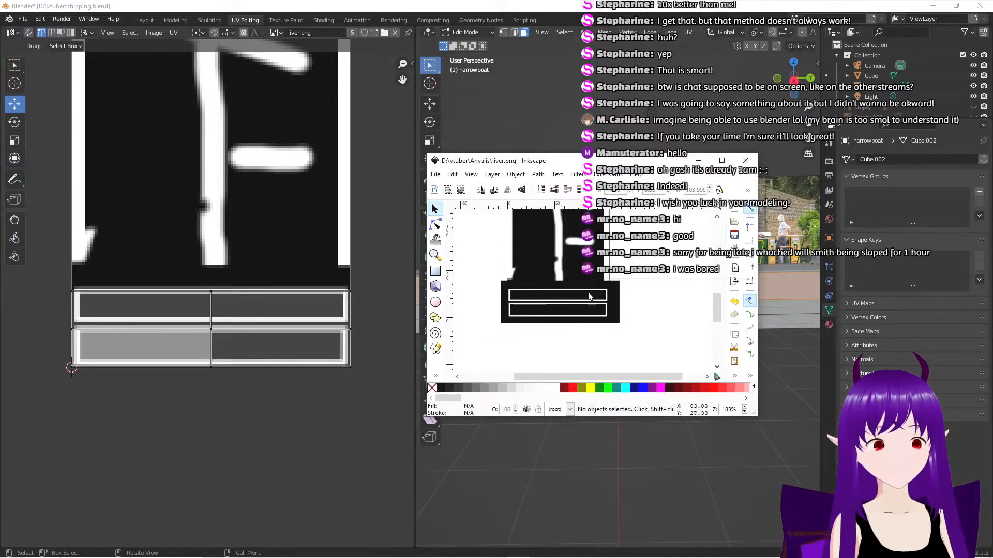
click(617, 292)
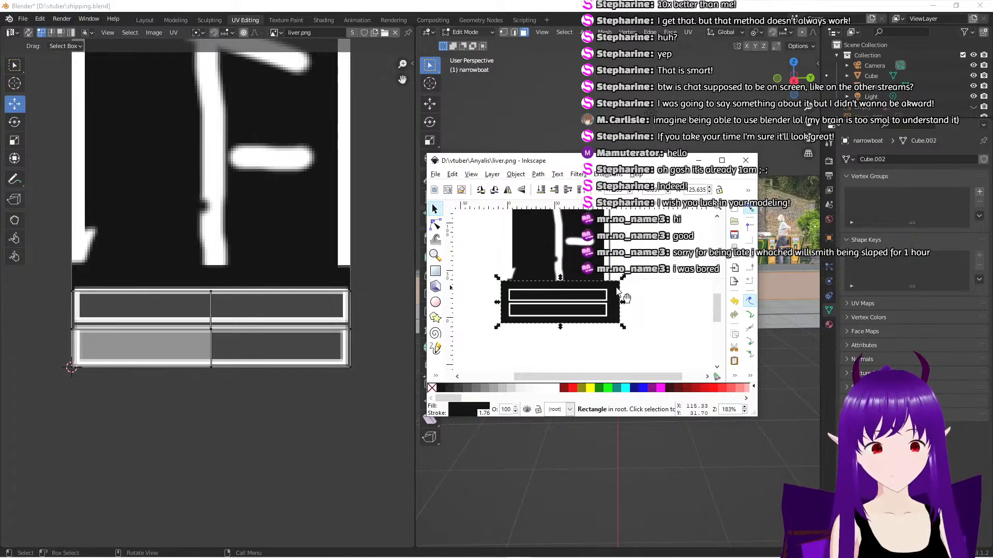
drag(621, 295, 627, 337)
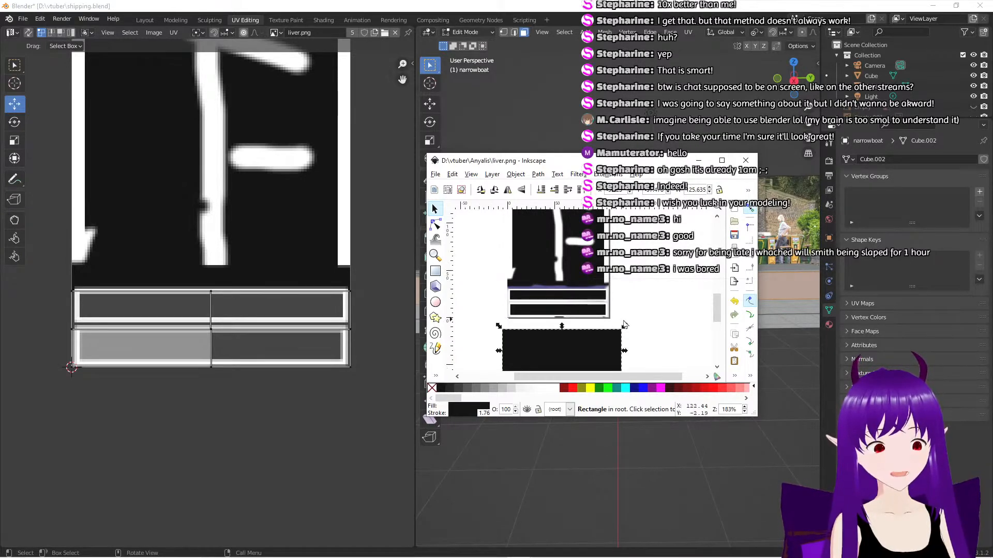
Nudge the lower panel rectangle slightly to line it up with the underlying UV outline
scroll(624, 321, down, 1)
shift+scroll(623, 322, up, 2)
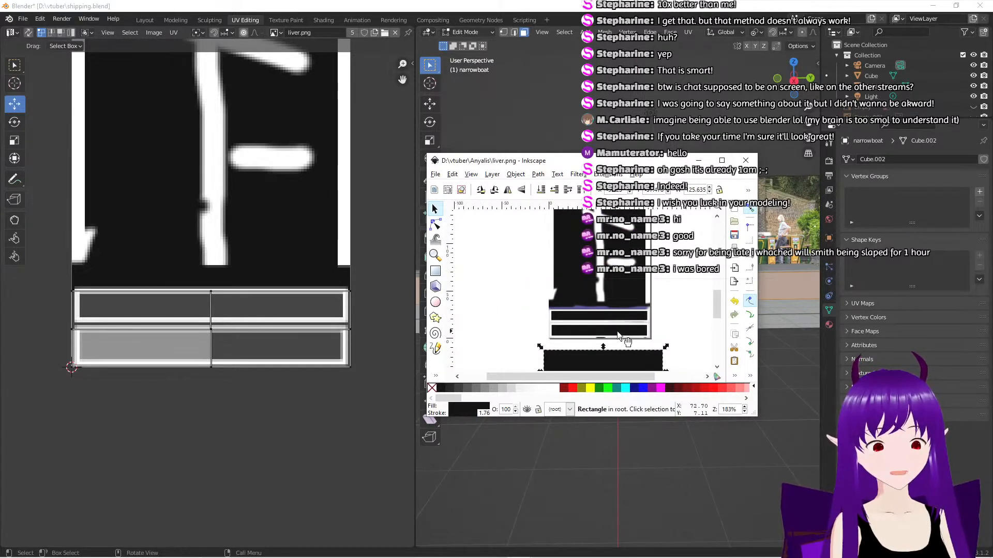
scroll(617, 332, up, 4)
scroll(618, 332, down, 6)
shift+scroll(616, 328, up, 2)
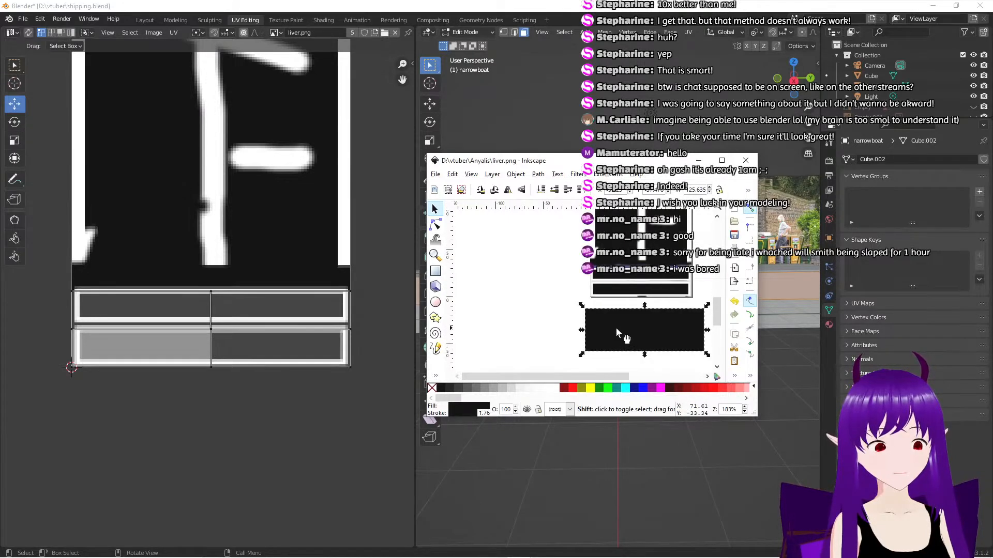
shift+scroll(616, 328, down, 4)
scroll(618, 332, up, 2)
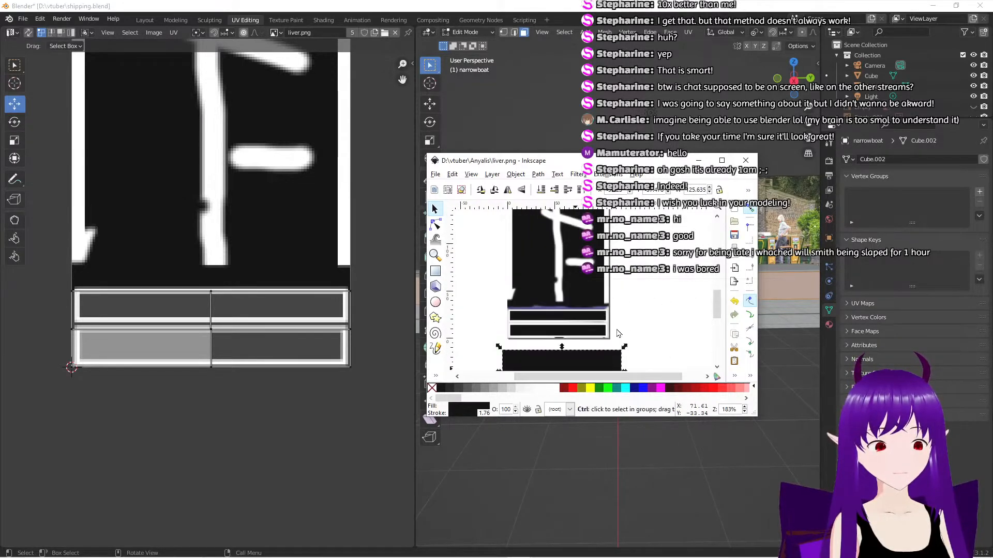
ctrl+scroll(617, 333, up, 2)
scroll(625, 328, down, 2)
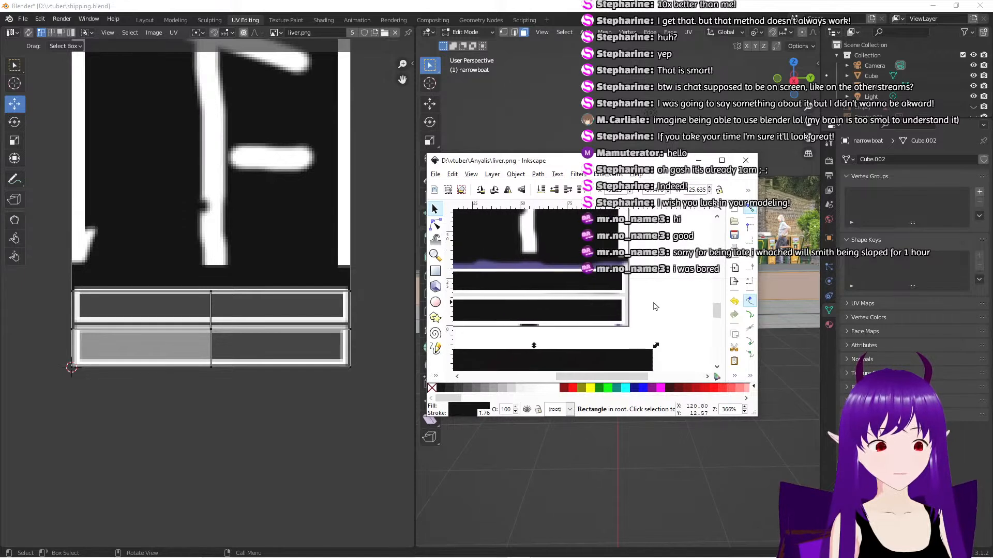
shift+scroll(600, 320, up, 3)
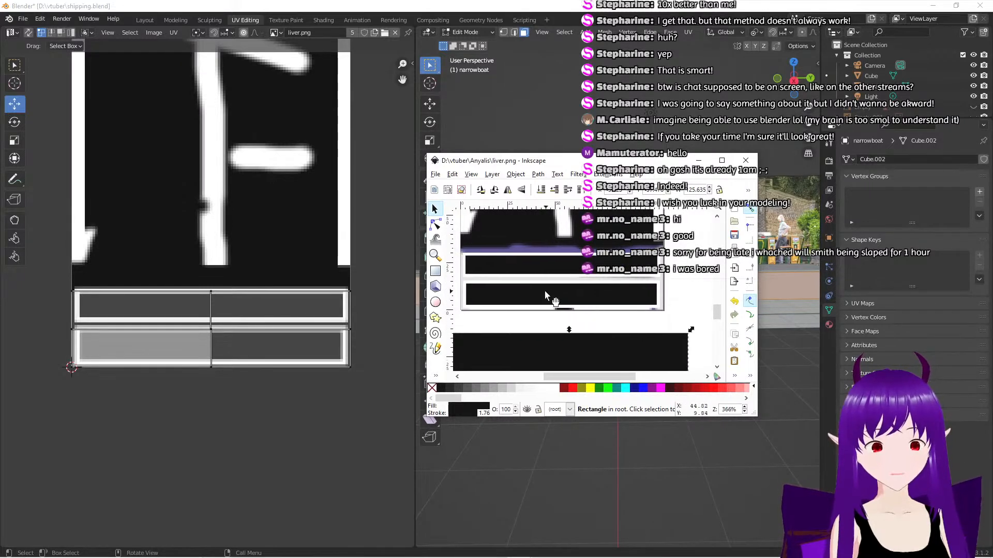
drag(545, 295, 542, 298)
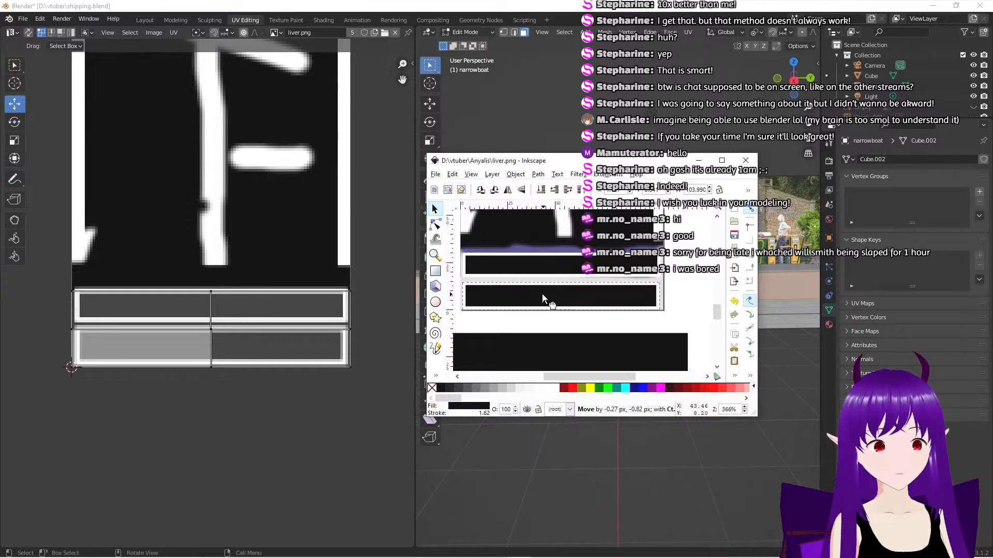
drag(542, 294, 543, 294)
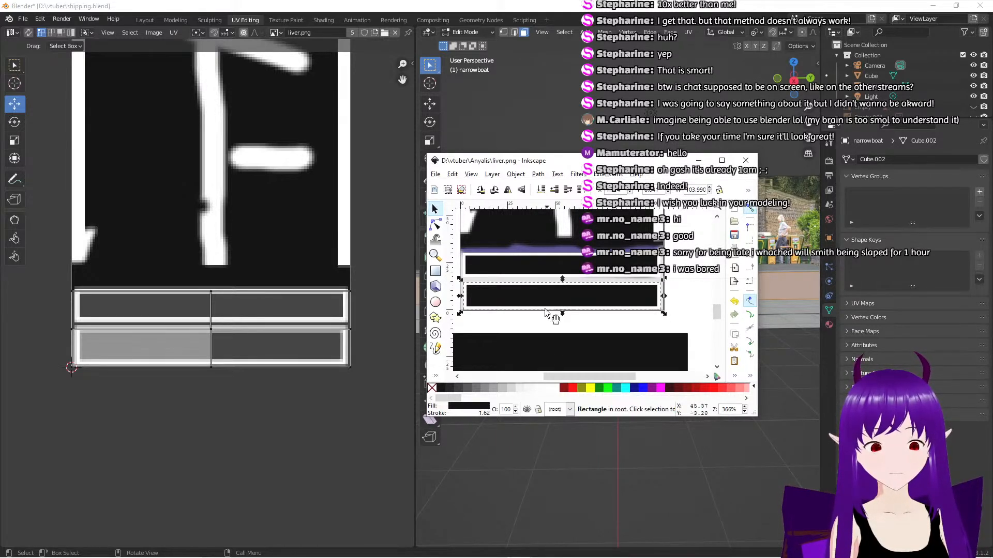
Nudge the upper panel rectangle slightly upward and move the black background rectangle back behind both panels
click(543, 269)
drag(544, 270, 544, 266)
drag(544, 346, 543, 255)
ctrl+scroll(578, 347, down, 2)
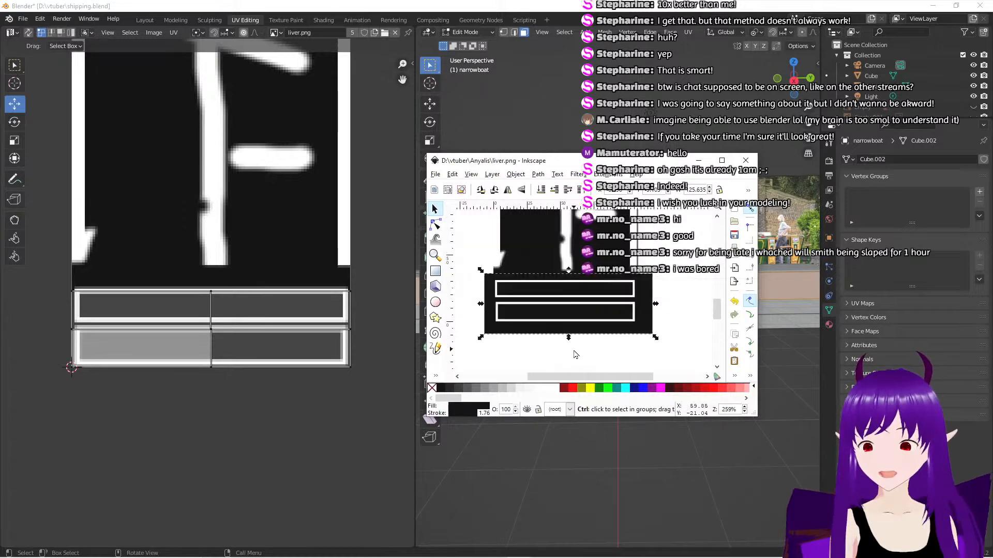
Save the Inkscape drawing and export it as a bitmap to liver.png, replacing the existing file
click(435, 174)
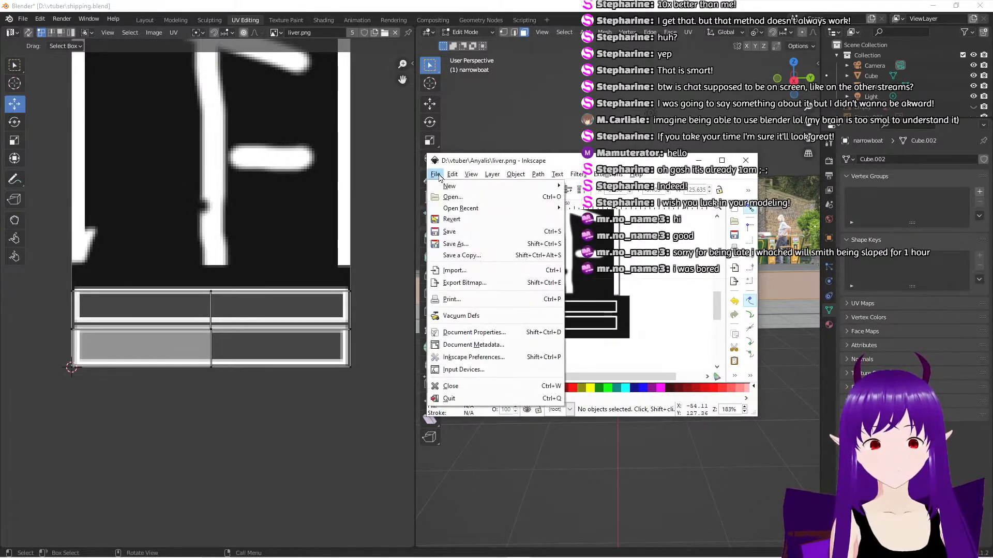
click(449, 232)
click(435, 174)
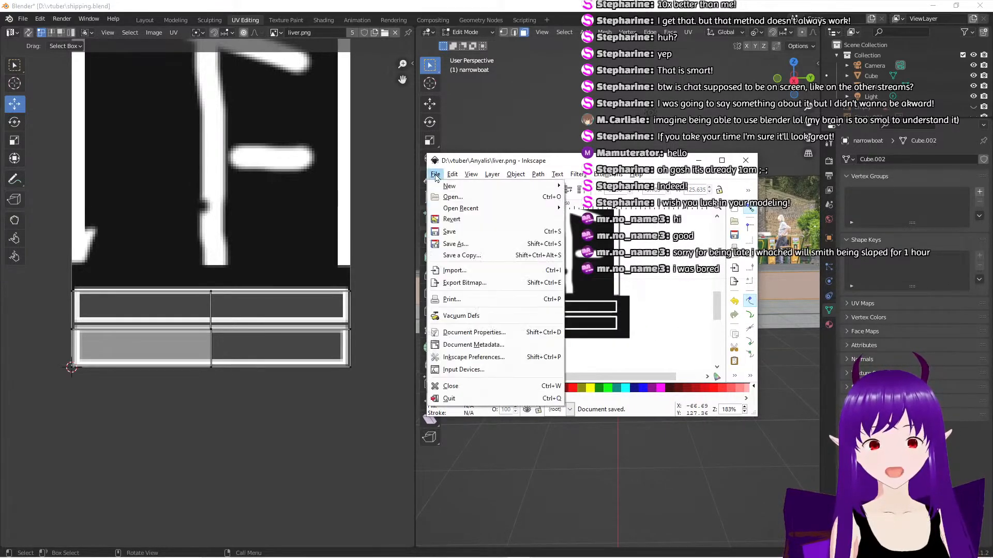
click(473, 283)
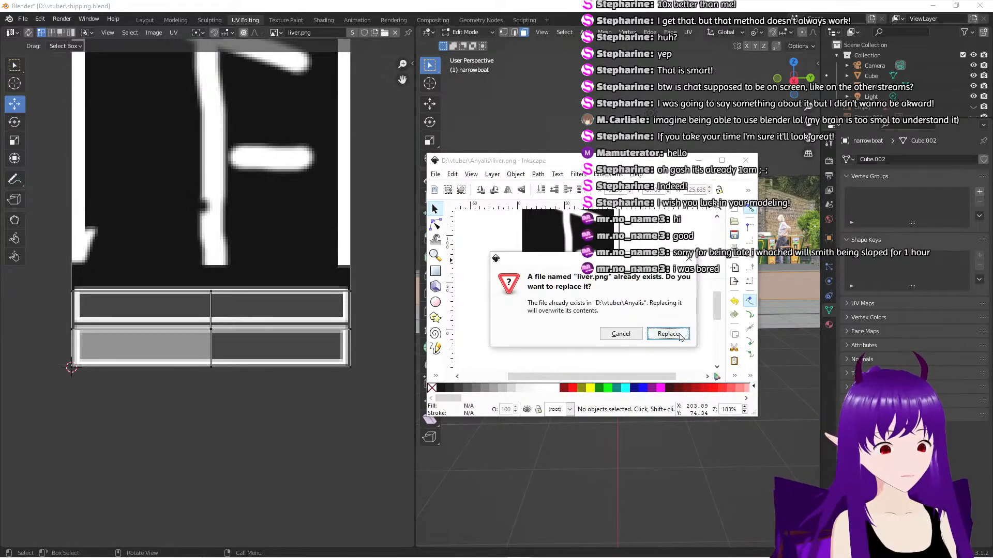
click(679, 335)
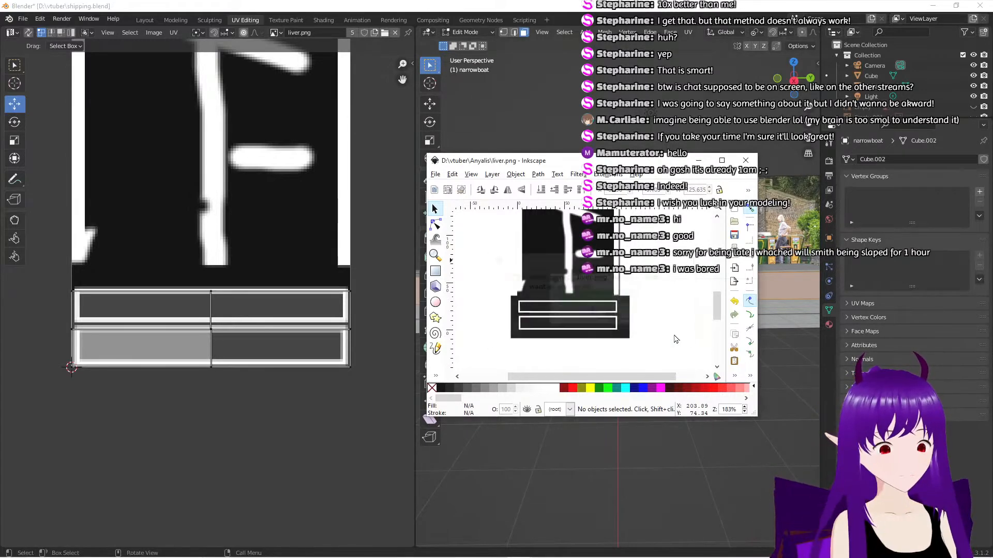
Switch to Blender and open the updated liver.png from D:\vtuber\Anyalis in the UV editor
click(346, 14)
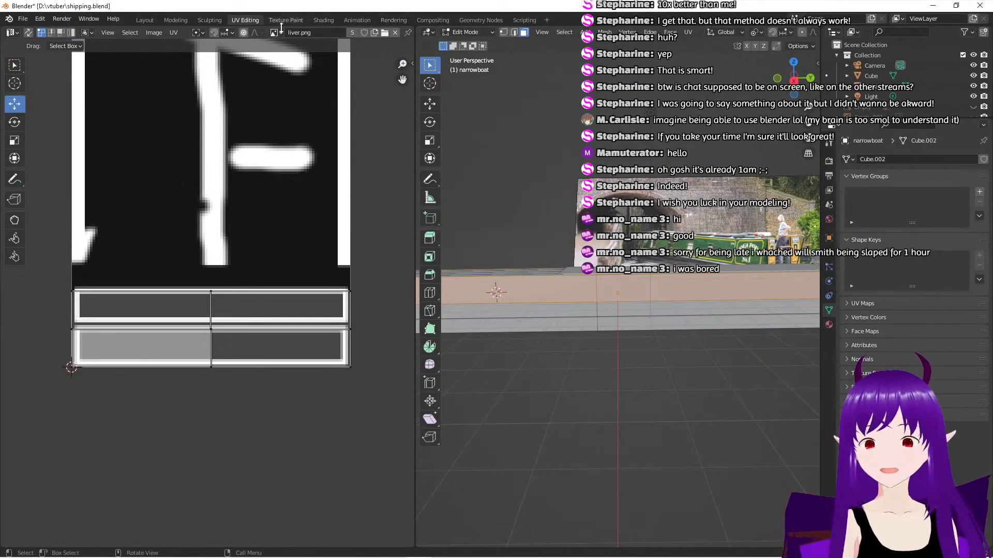
click(152, 33)
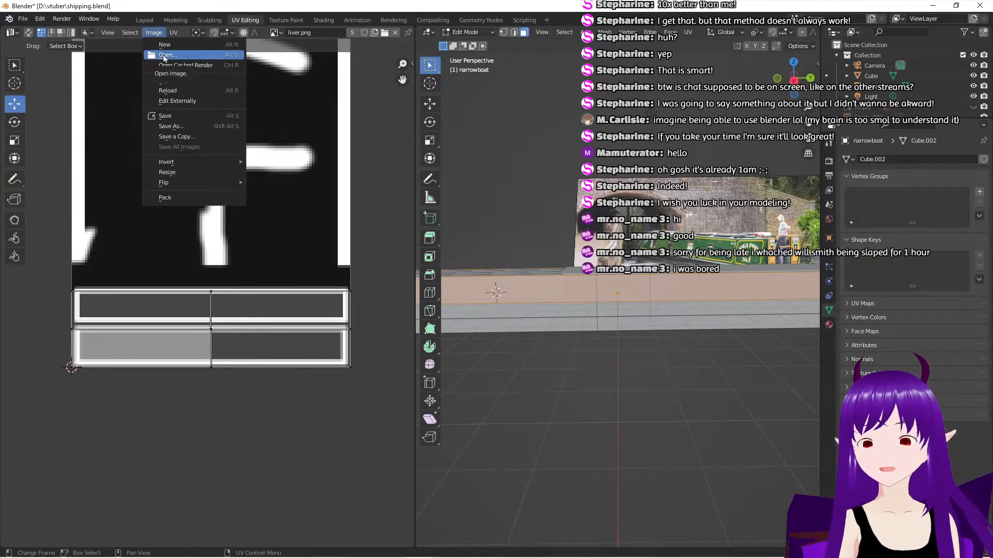
click(163, 55)
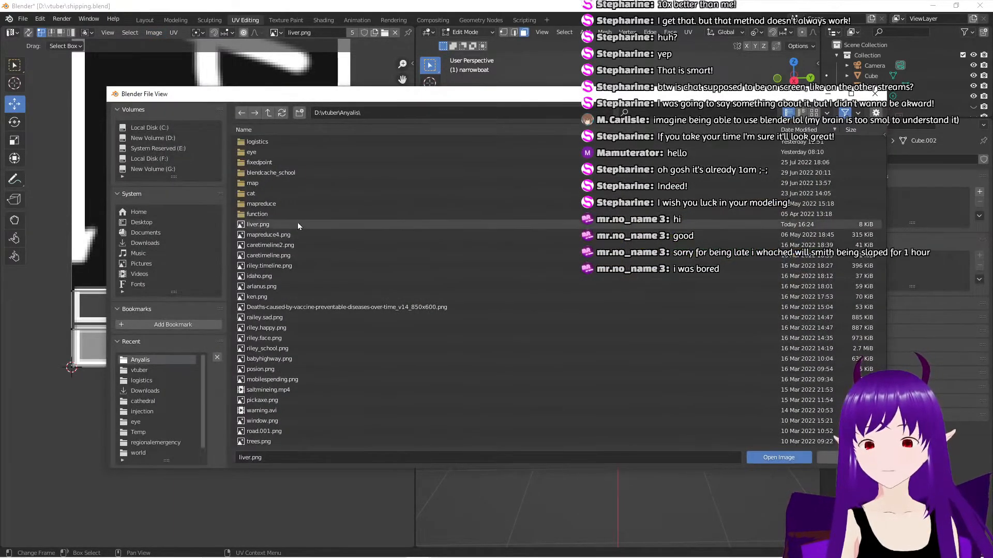
click(779, 457)
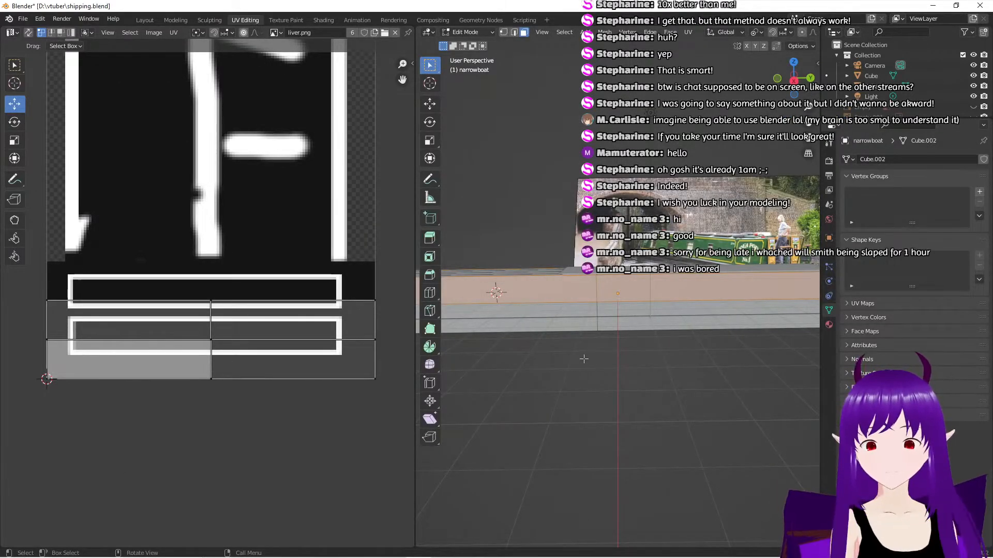
Examine the updated livery on the narrowboat's side in the Shading workspace, and return to UV Editing
scroll(584, 359, up, 2)
scroll(579, 352, down, 2)
middle_drag(573, 345, 625, 336)
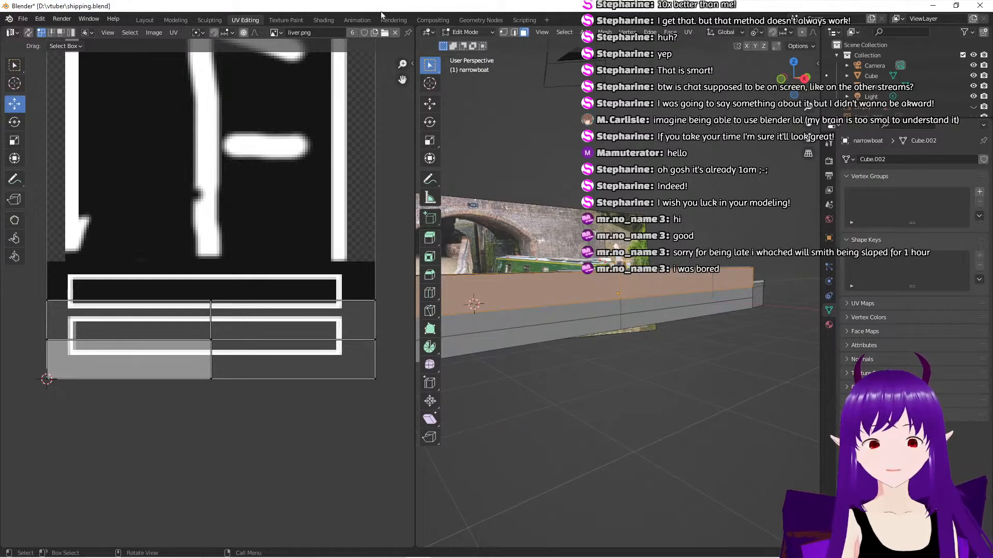
click(321, 20)
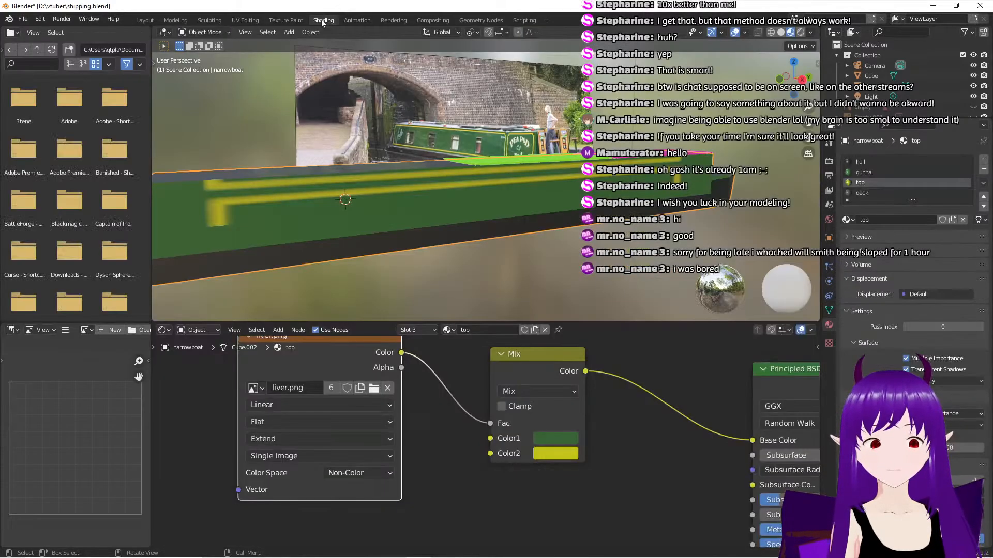
click(145, 19)
click(179, 20)
click(204, 21)
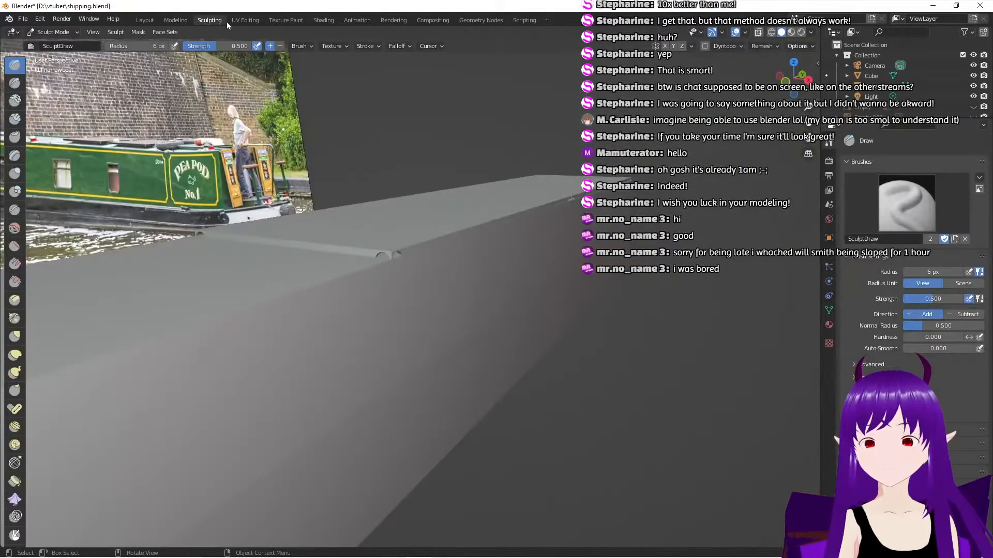
click(240, 19)
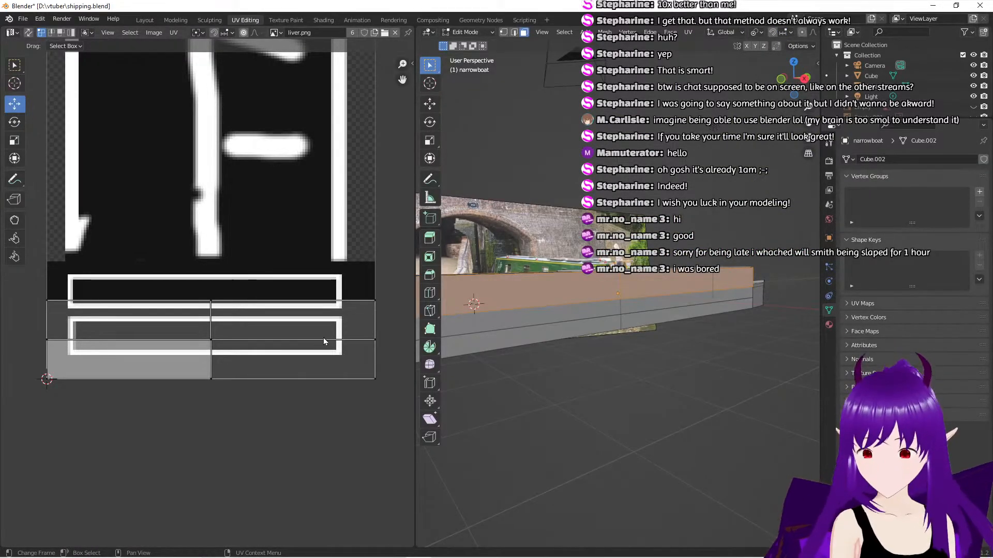
Switch to the Inkscape window holding liver.png and place it slightly higher beside Blender's UV layout
key(alt+Tab)
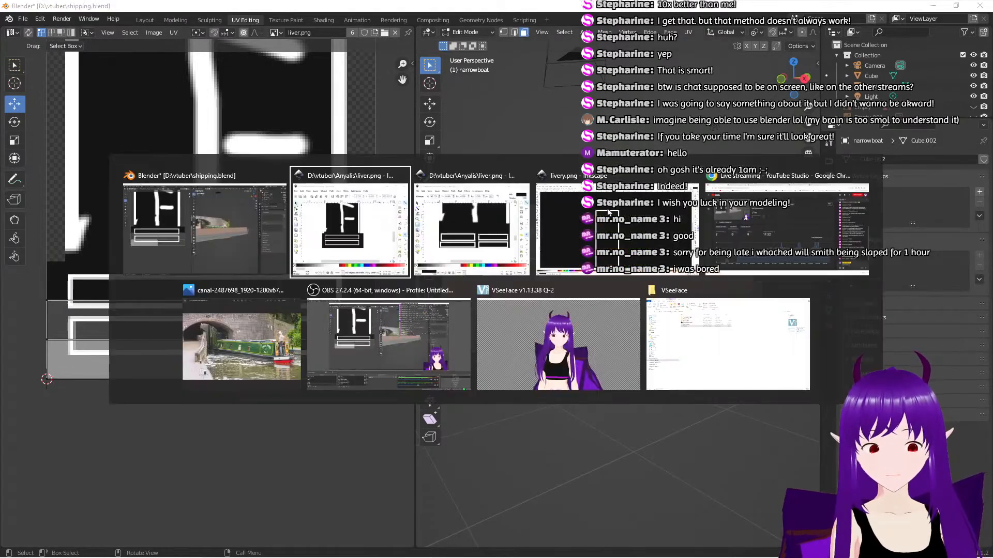
key(alt+Tab)
key(alt+Tab)
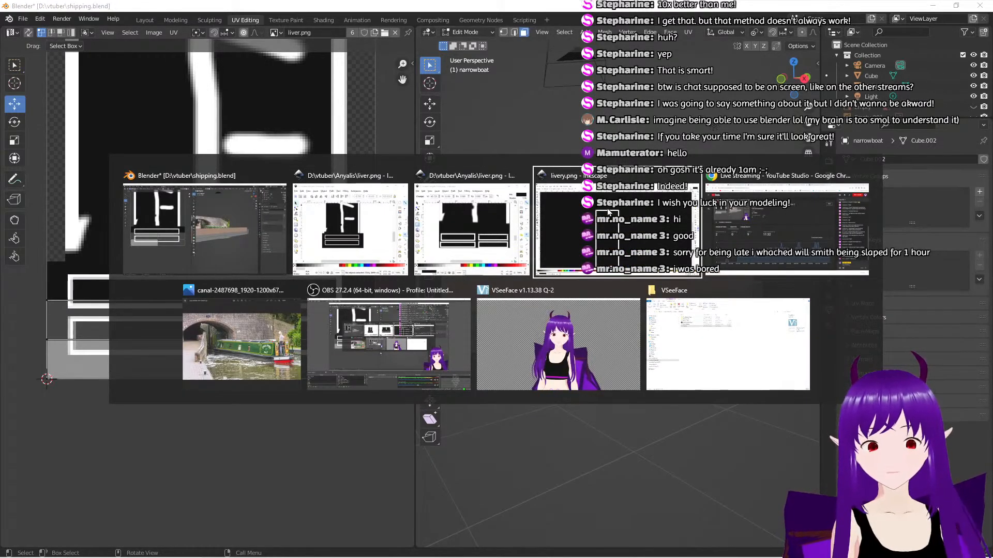
key(alt+Tab)
key(alt+Tab)
key(alt+Tab)
key(alt+Tab)
key(alt+Tab)
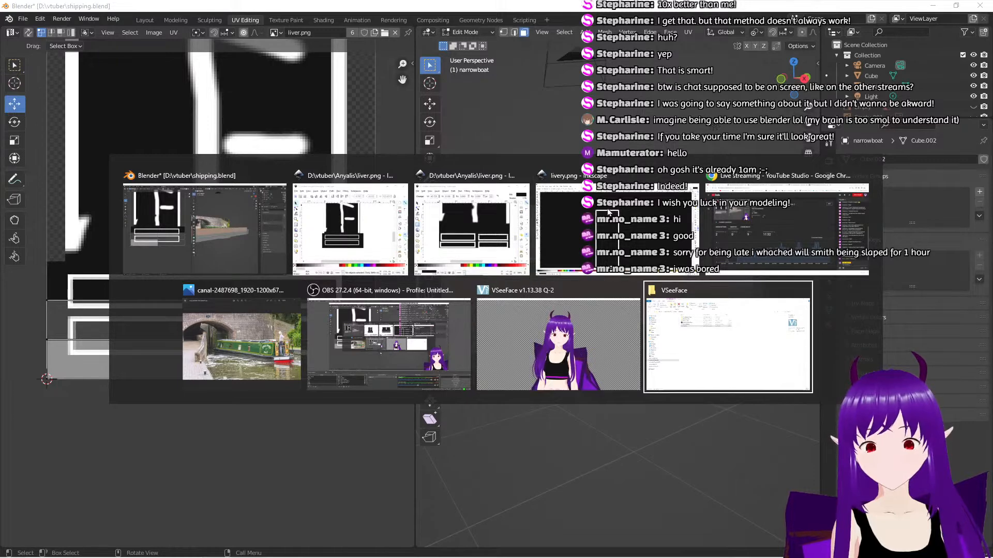
key(alt+Tab)
key(alt+Tab)
key(alt+Tab)
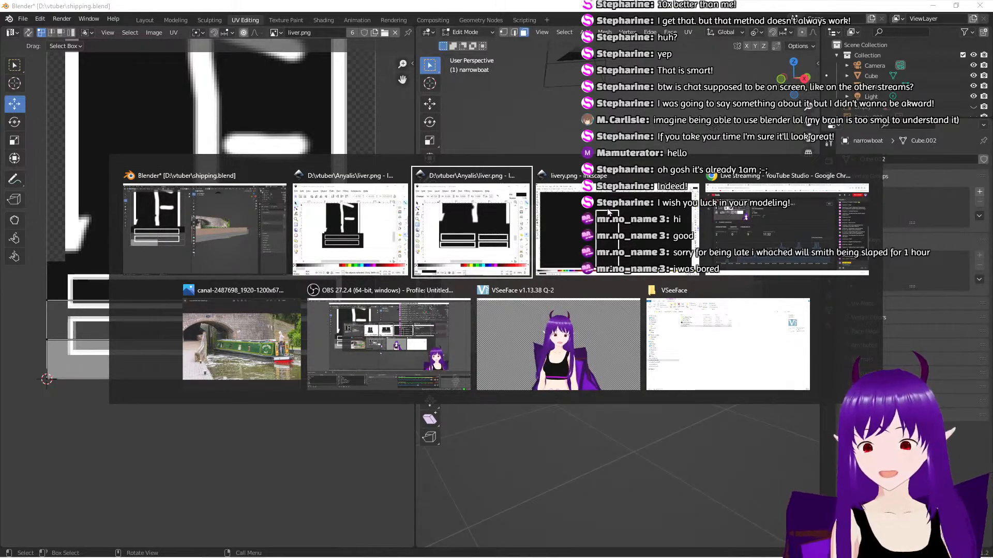
key(alt+Tab)
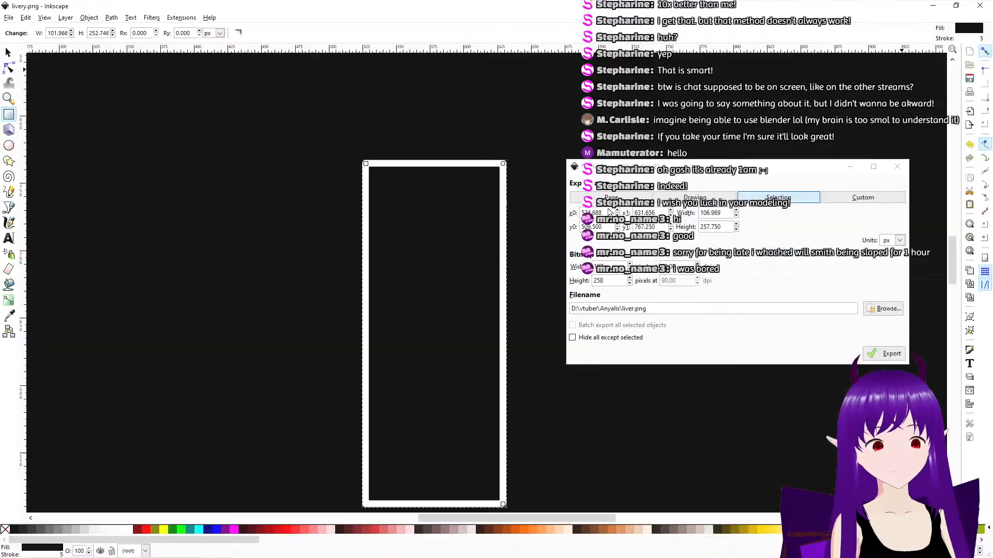
key(alt+Tab)
key(alt+Tab)
key(alt+Tab)
key(alt+Tab)
key(alt+Tab)
key(alt+Tab)
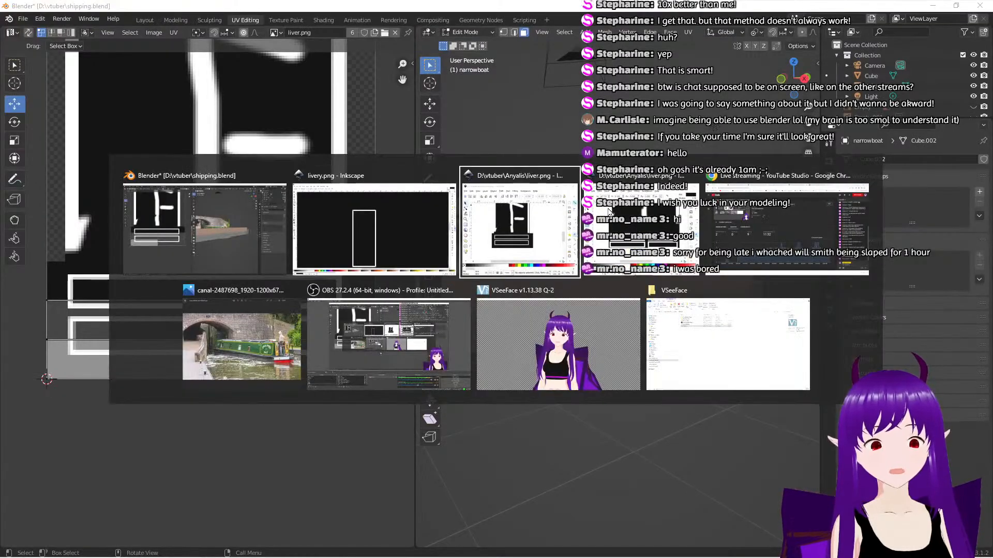
key(alt+Tab)
key(alt+Tab)
key(alt+Tab)
key(alt+Tab)
key(alt+Tab)
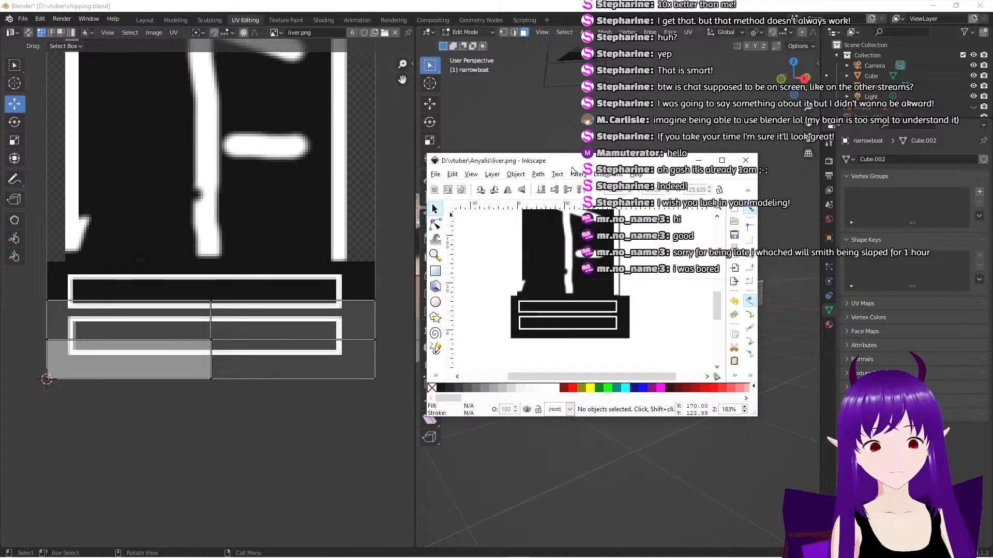
drag(583, 149, 581, 122)
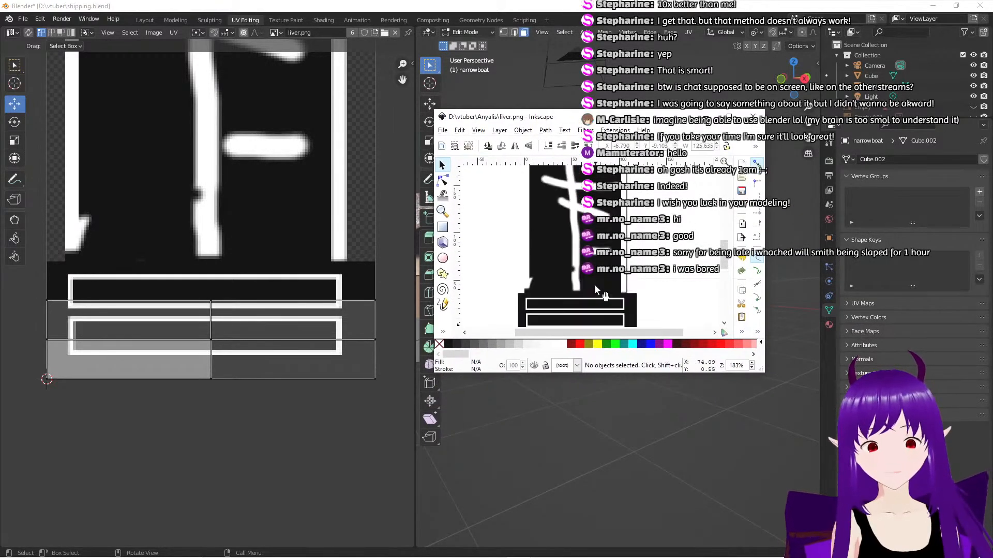
ctrl+scroll(595, 289, up, 1)
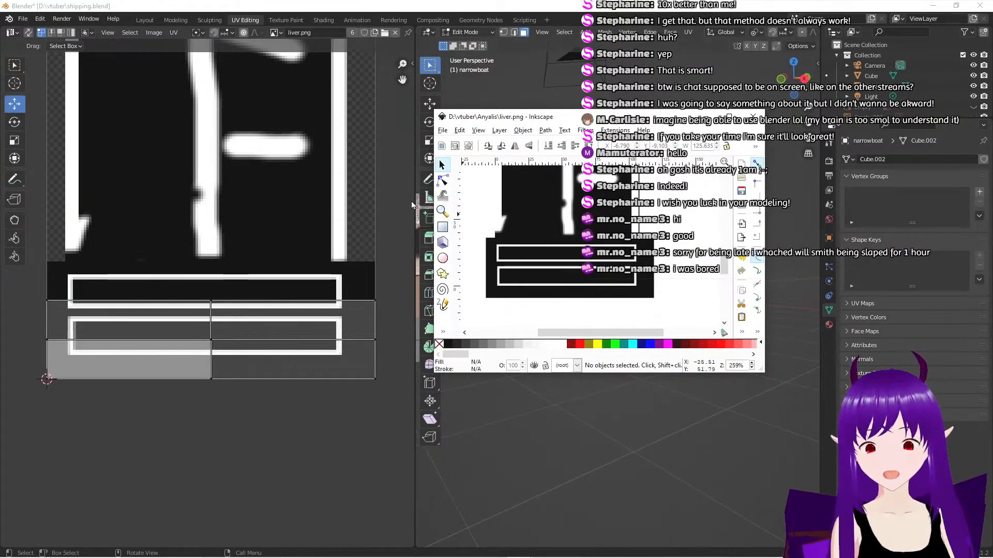
Compare the panels with Blender's UV layout and move the lower panel rectangle down within the black background in Inkscape
scroll(365, 187, down, 4)
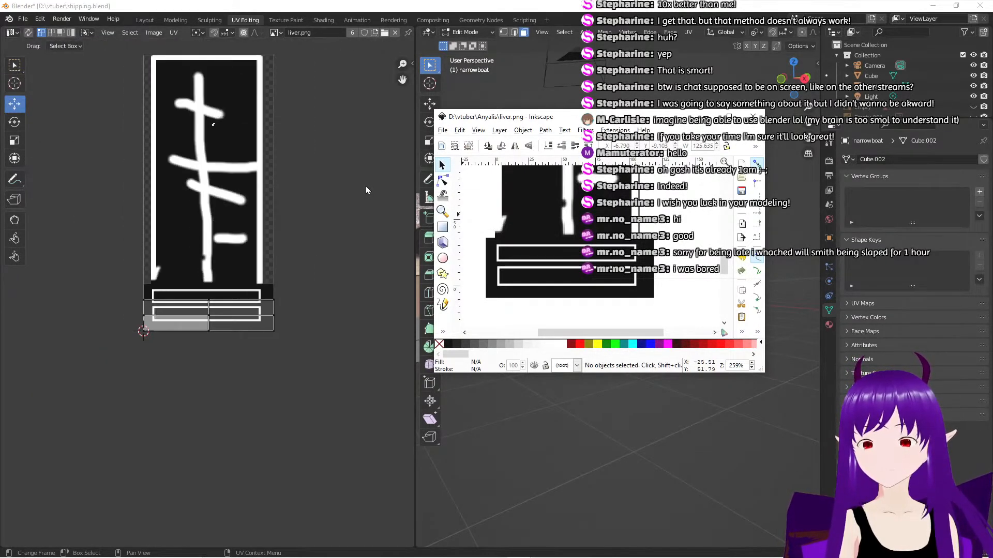
click(267, 169)
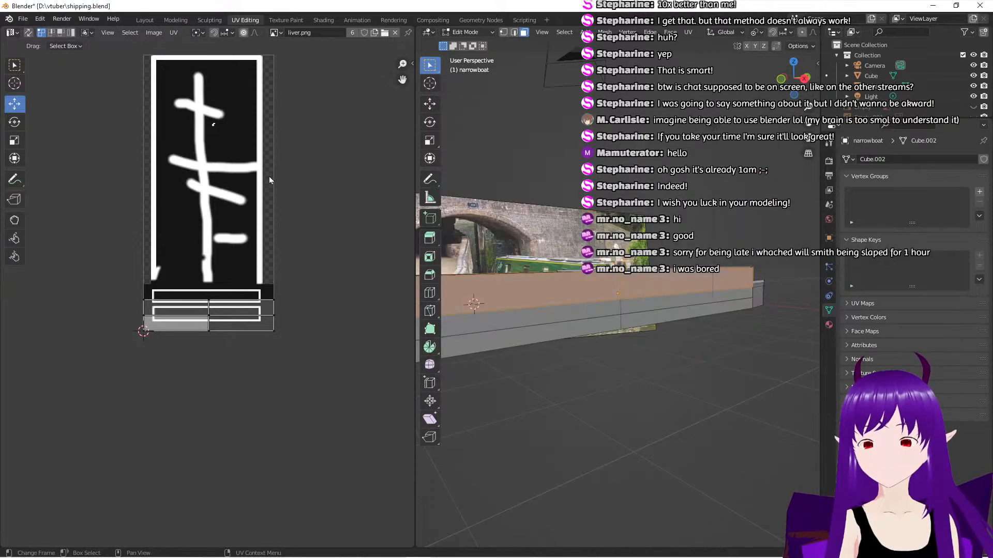
scroll(224, 324, up, 5)
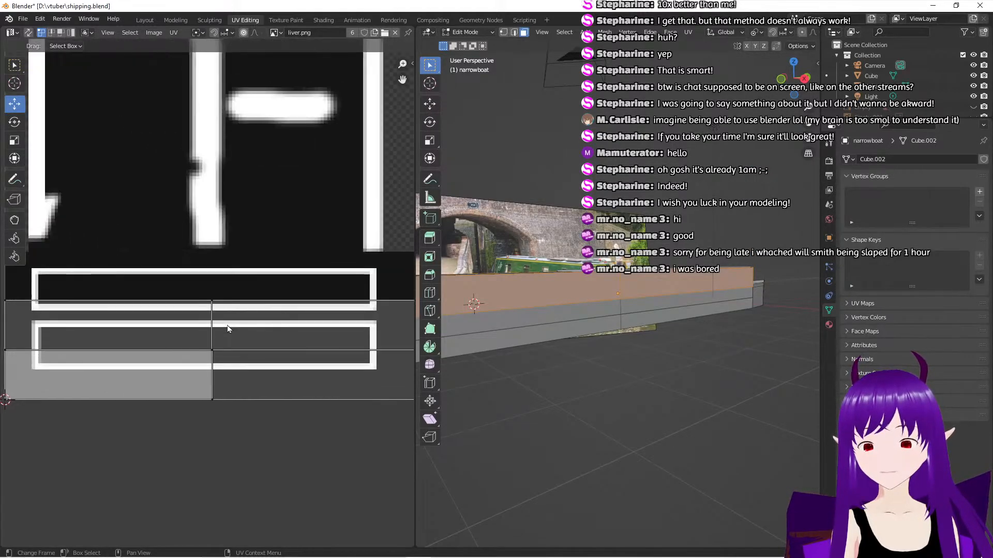
key(alt+Tab)
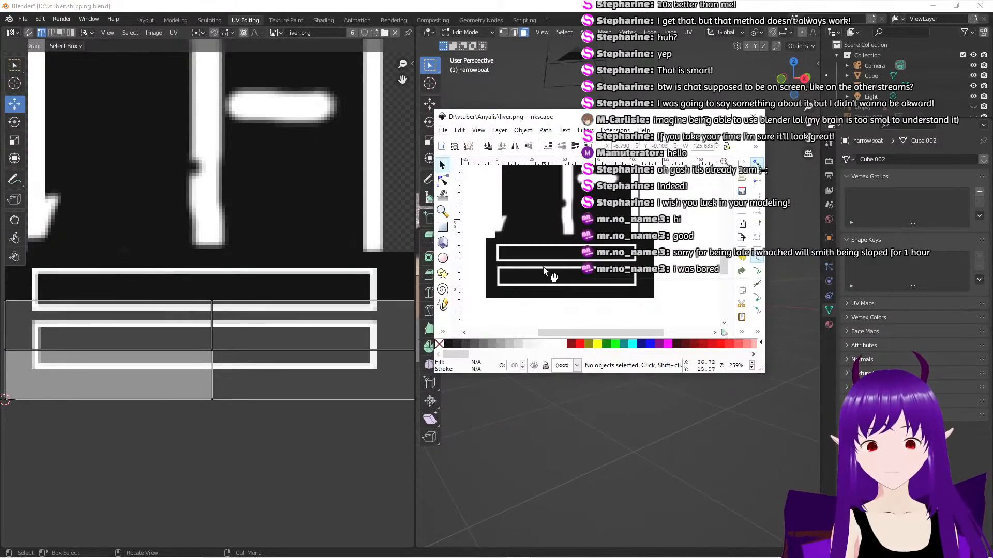
shift+scroll(546, 275, left, 2)
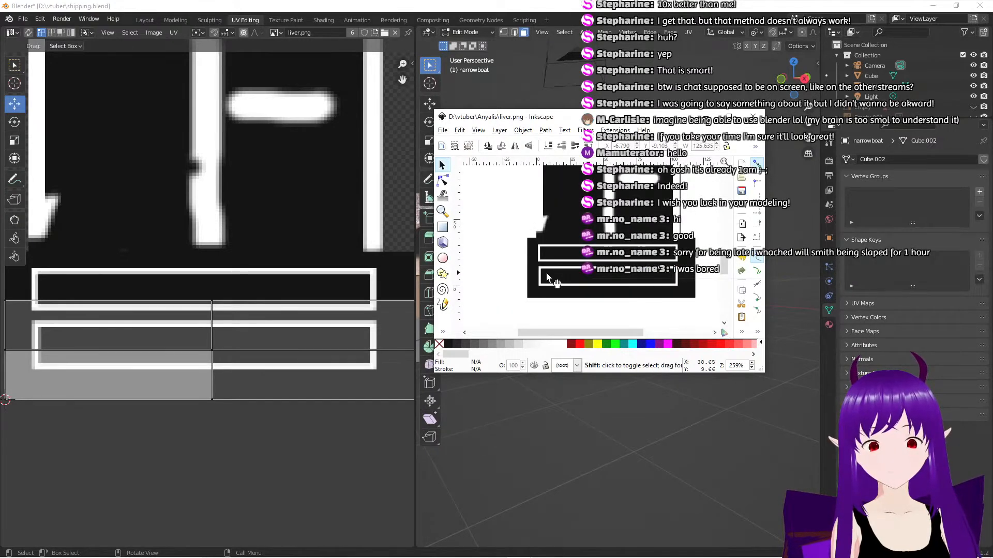
shift+scroll(547, 275, right, 2)
ctrl+scroll(547, 274, up, 1)
click(547, 273)
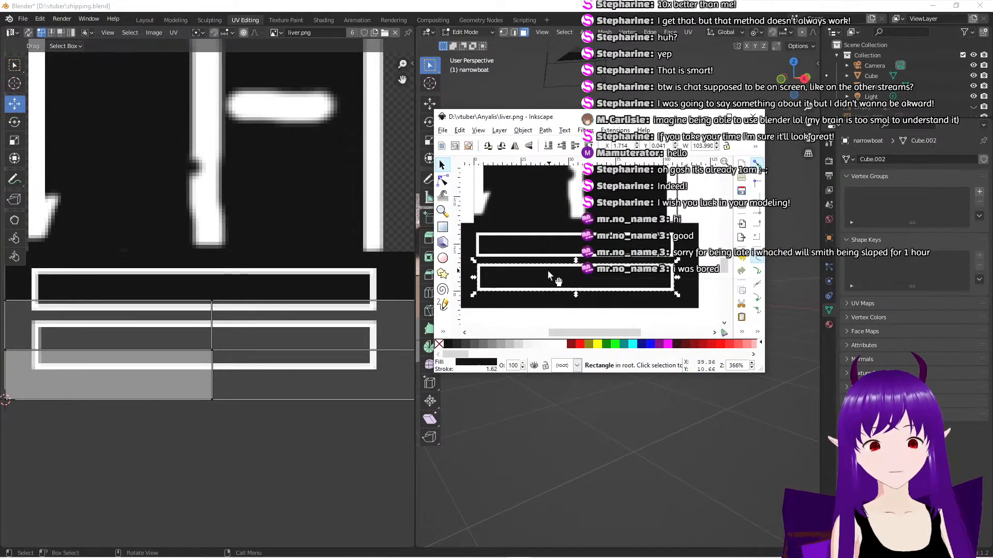
drag(549, 268, 548, 281)
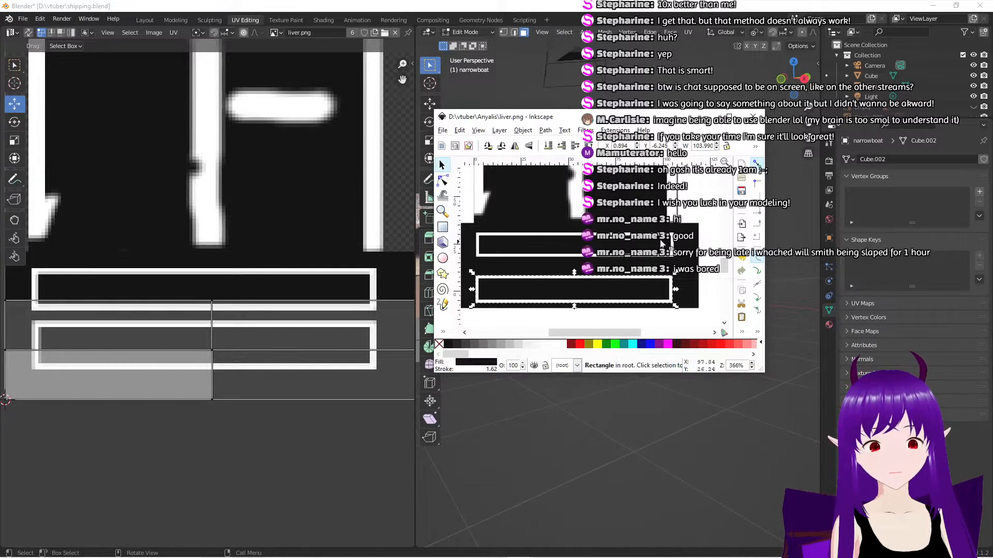
Move the black background rectangle below the panels and shift the lower panel rectangle up onto the outline in the underlying image
drag(688, 239, 669, 298)
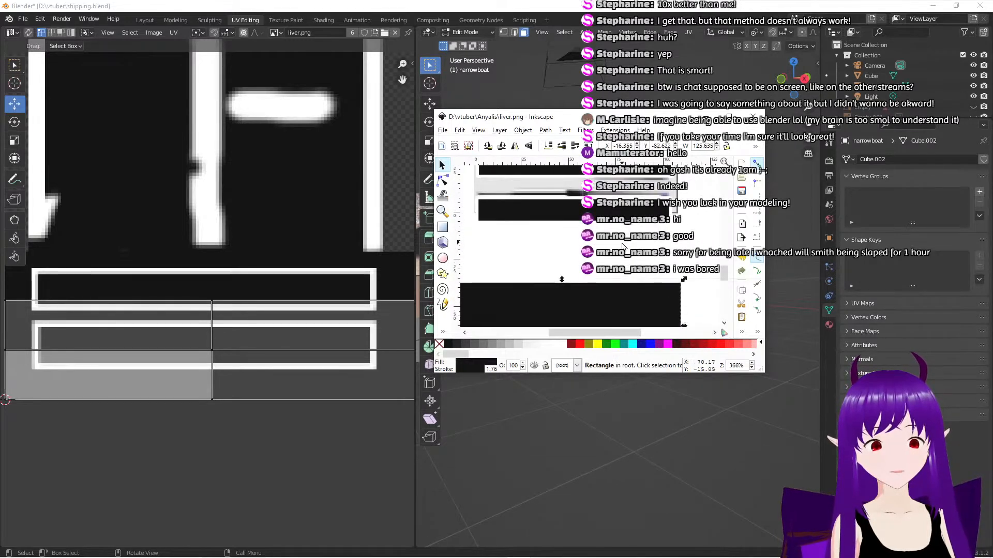
scroll(622, 246, up, 1)
ctrl+scroll(622, 249, up, 1)
mouse_move(622, 215)
mouse_down()
mouse_move(619, 198)
mouse_move(628, 209)
mouse_up()
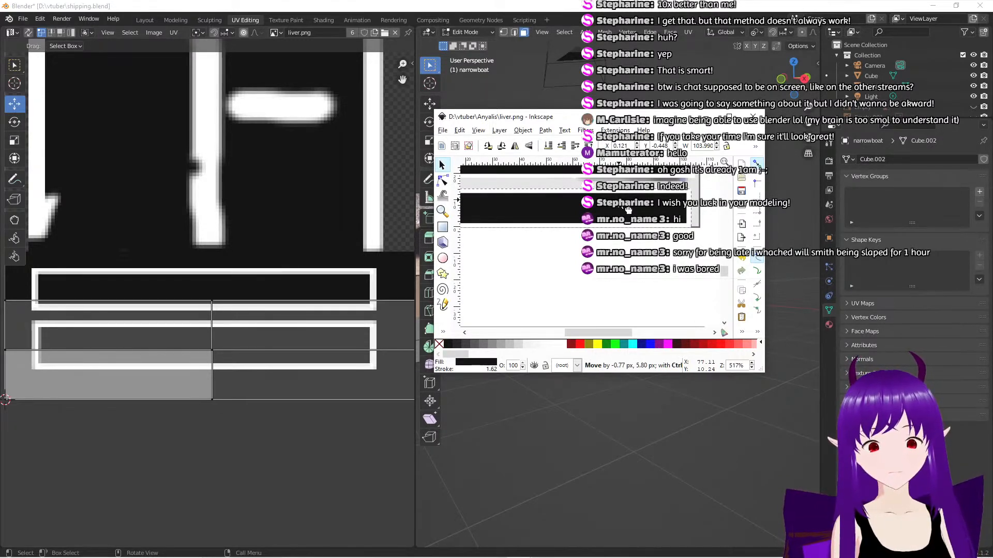
drag(628, 210, 628, 210)
scroll(627, 274, down, 1)
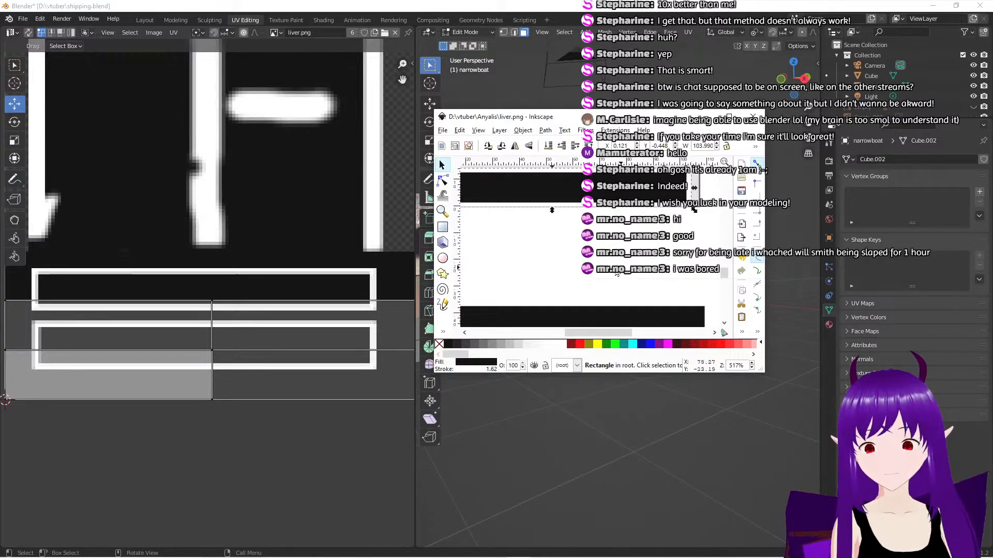
scroll(616, 273, down, 1)
scroll(613, 273, up, 1)
ctrl+scroll(605, 272, down, 2)
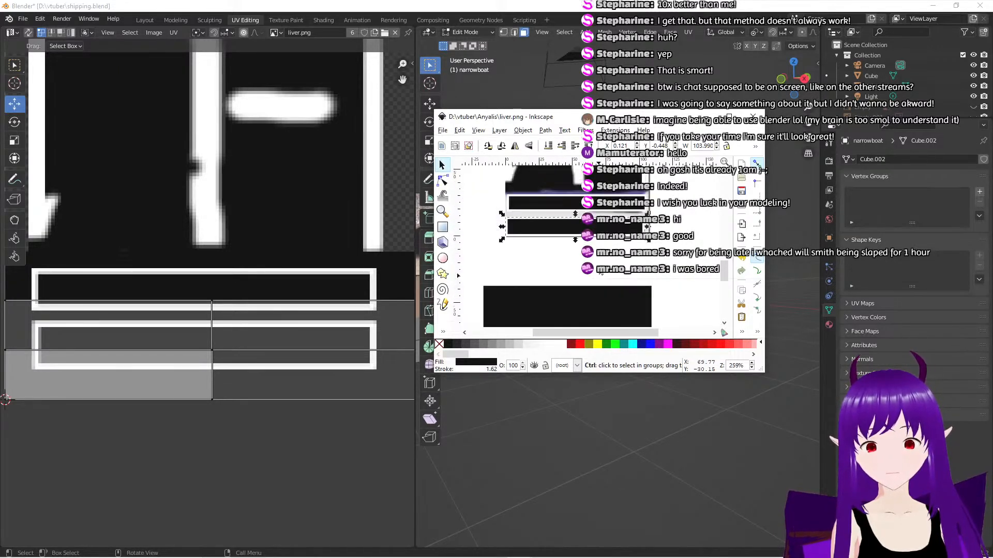
ctrl+scroll(601, 272, up, 1)
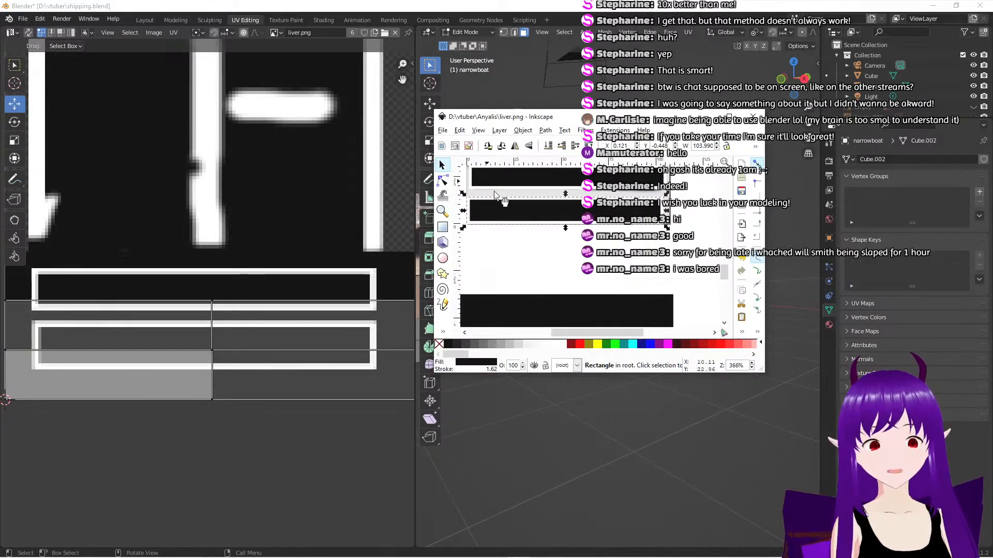
Deselect everything and save the liver.png document
click(564, 280)
click(446, 131)
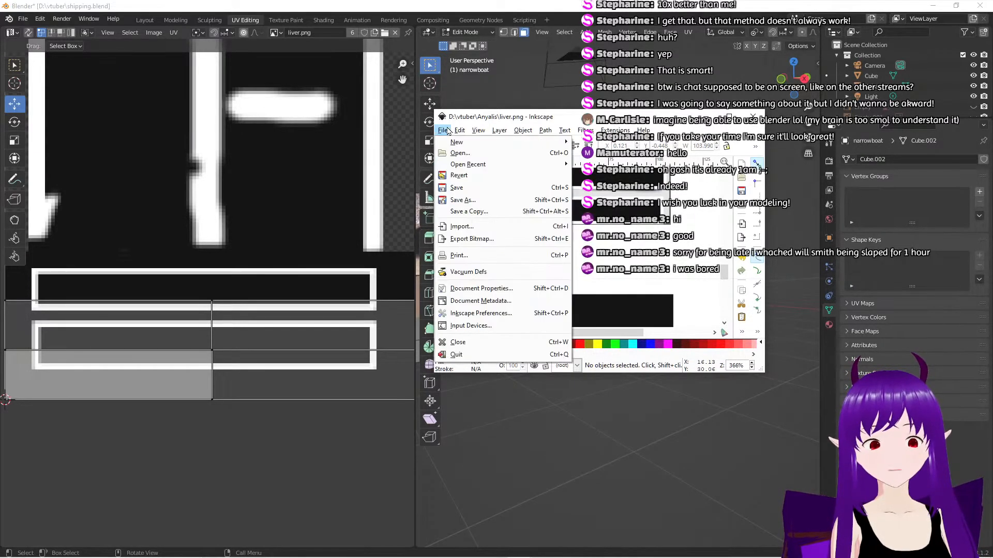
click(468, 190)
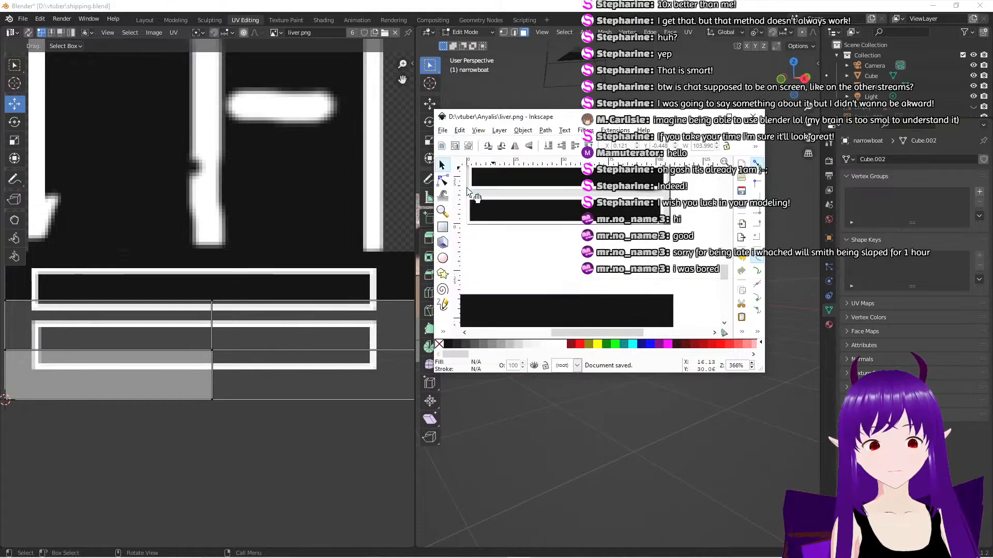
Export the realigned panel drawing over the existing liver.png, replacing the file
click(443, 131)
click(482, 239)
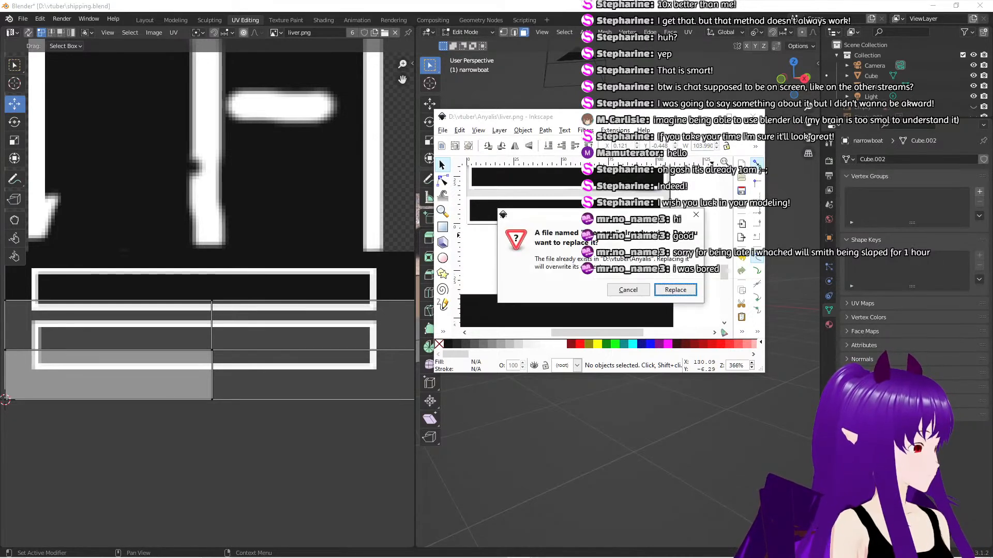
click(676, 290)
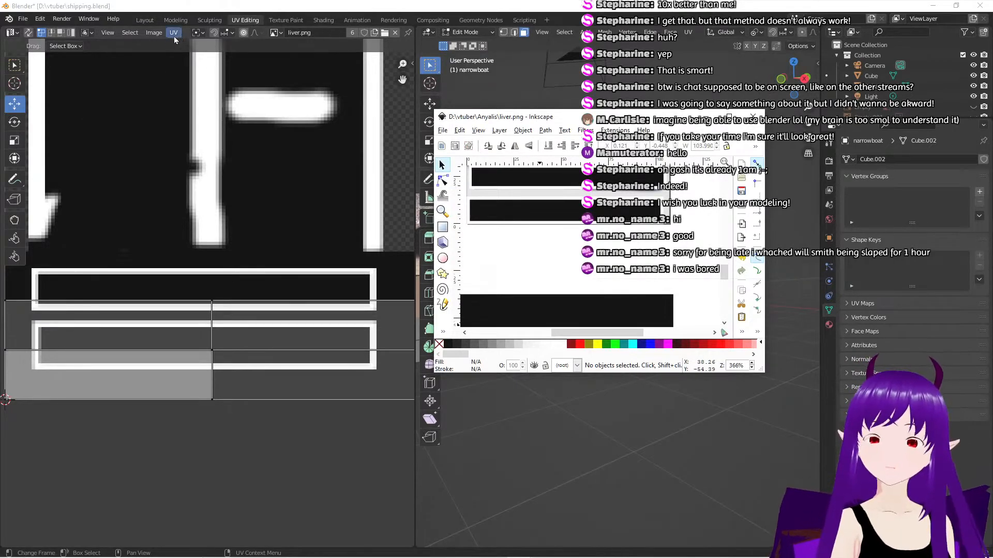
Switch to Blender, open the exported liver.png in the UV editor and compare it with the UV layout
click(154, 33)
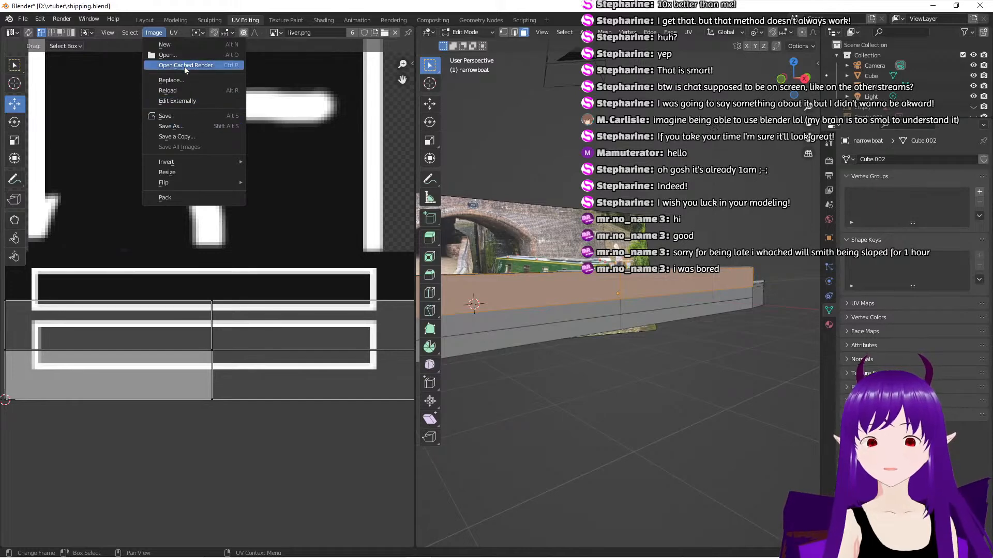
click(168, 55)
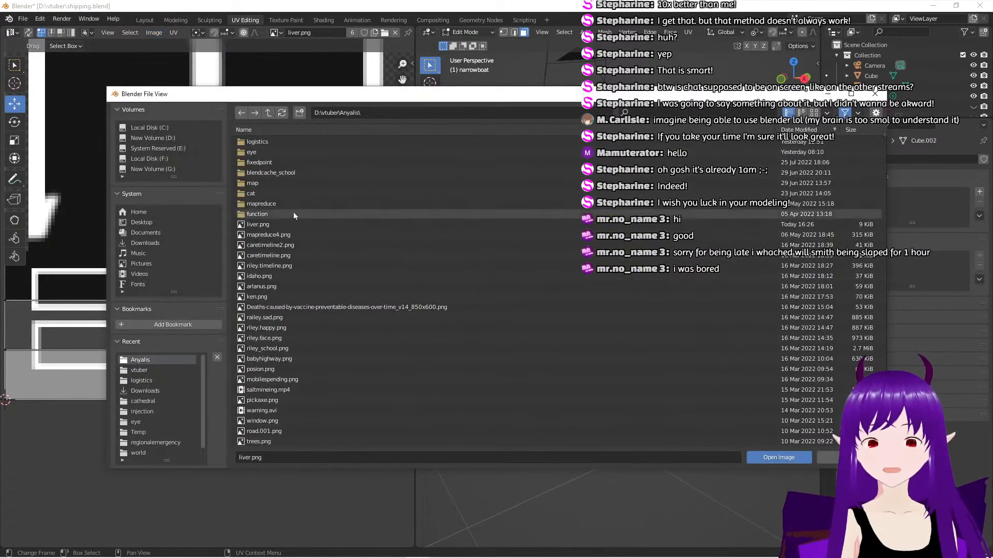
click(289, 225)
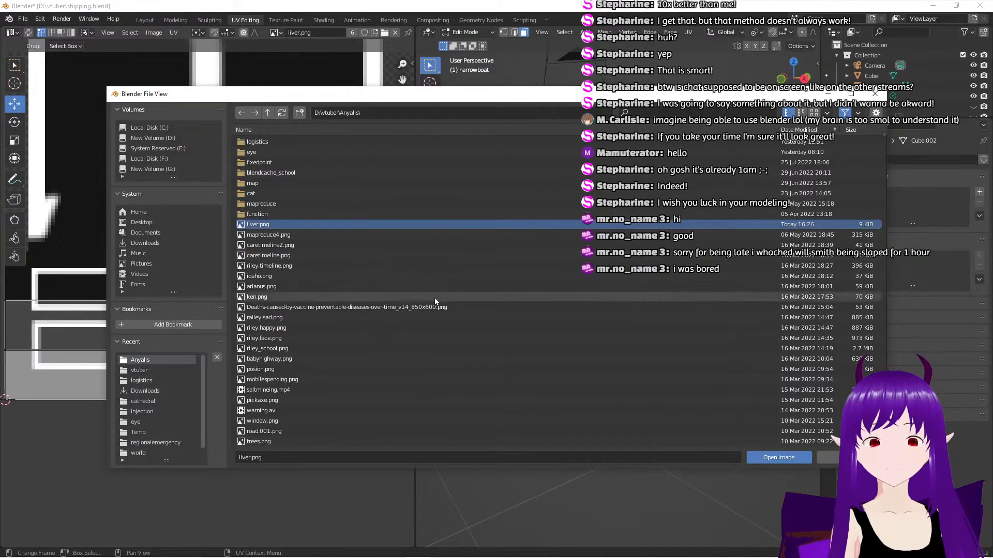
click(772, 458)
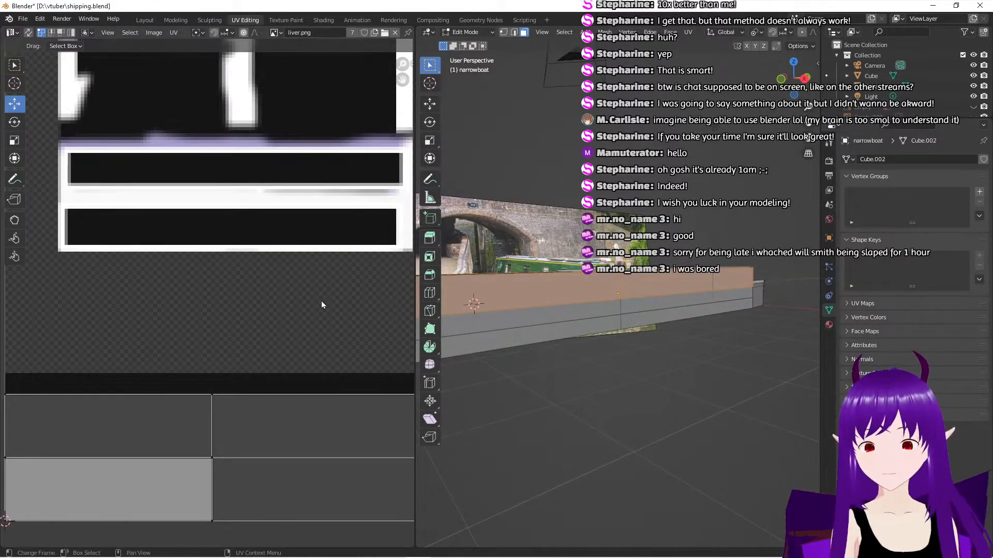
scroll(321, 304, down, 2)
scroll(322, 304, down, 2)
scroll(323, 304, down, 2)
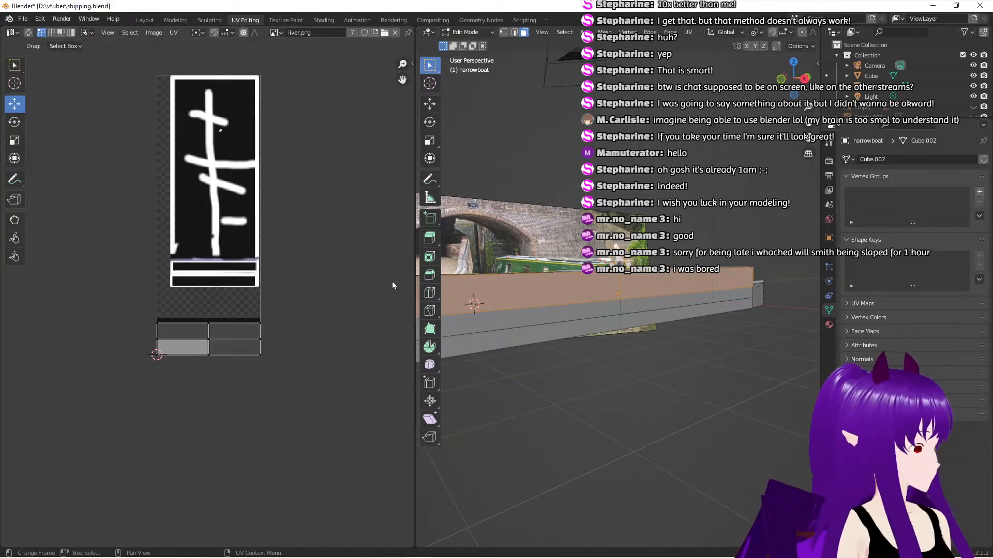
Return to Inkscape and export the drawing again, replacing the existing liver.png
key(alt+Tab)
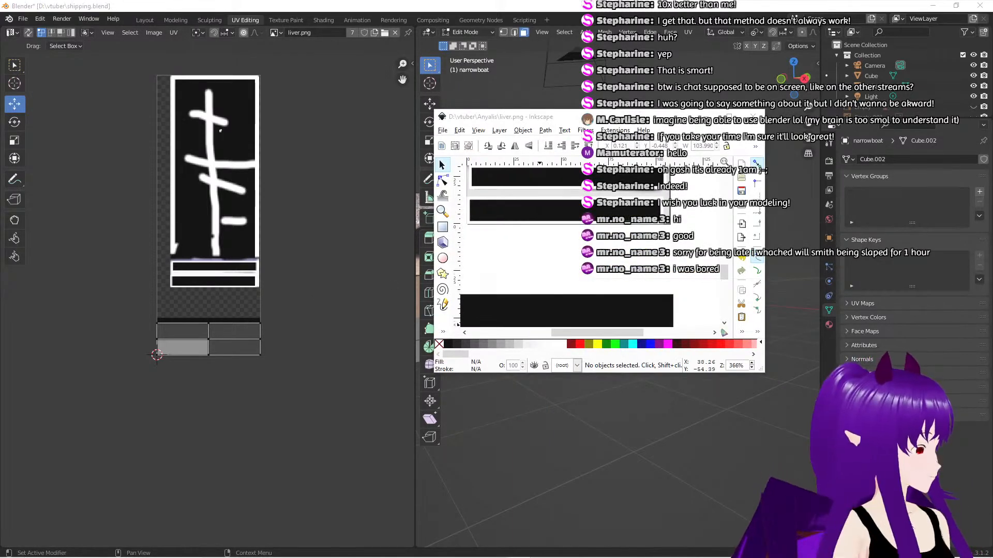
key(Return)
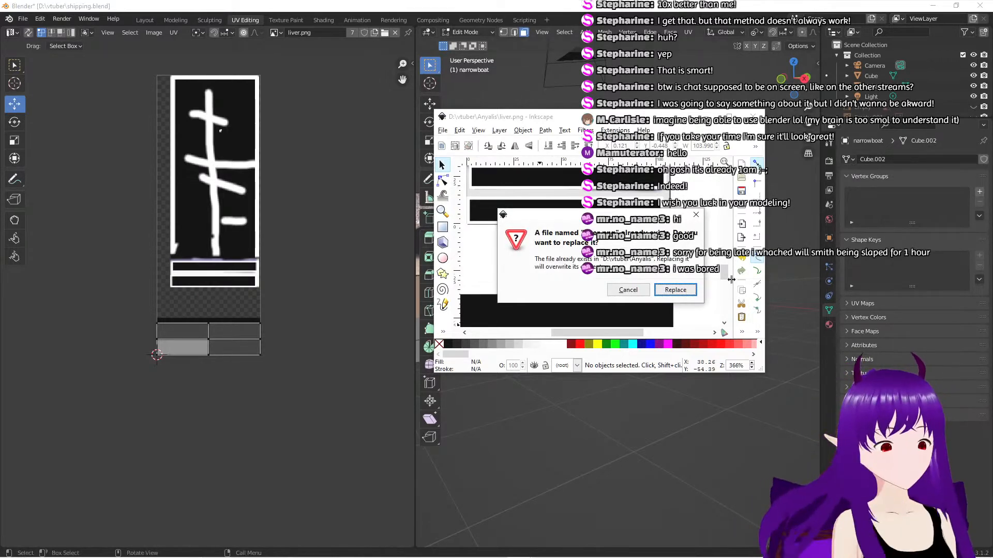
click(671, 291)
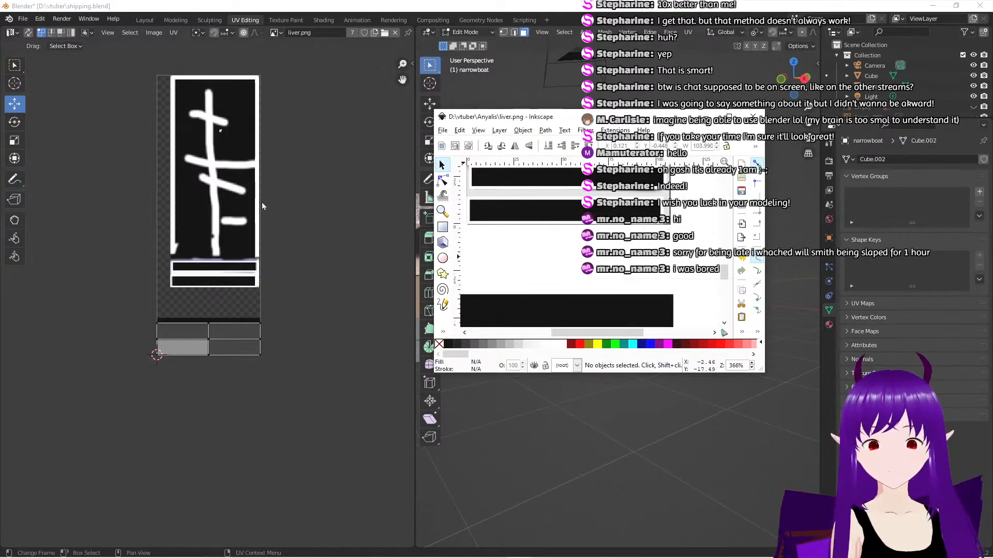
Check the livery on the rendered narrowboat in Blender's Layout workspace and return to the UV Editing workspace
click(141, 20)
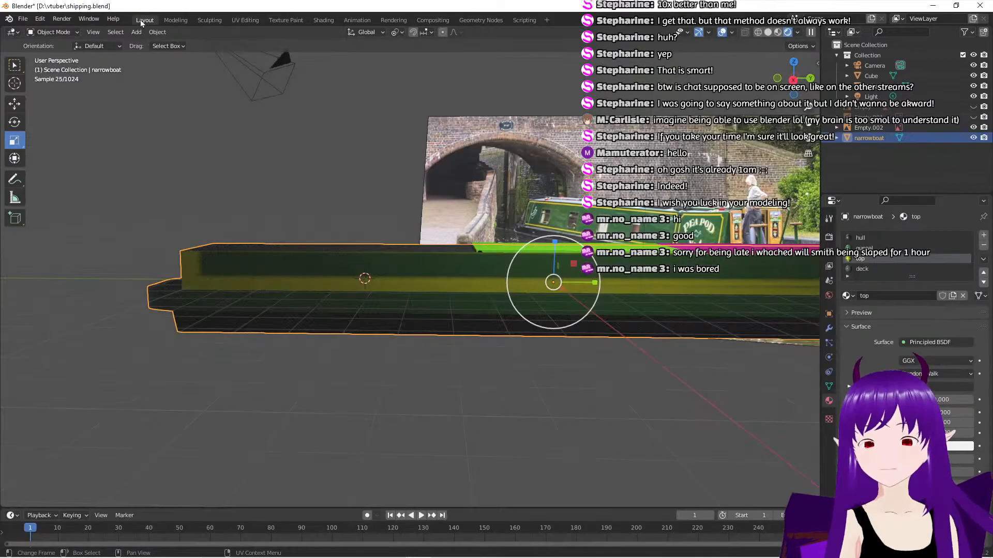
click(182, 20)
click(209, 20)
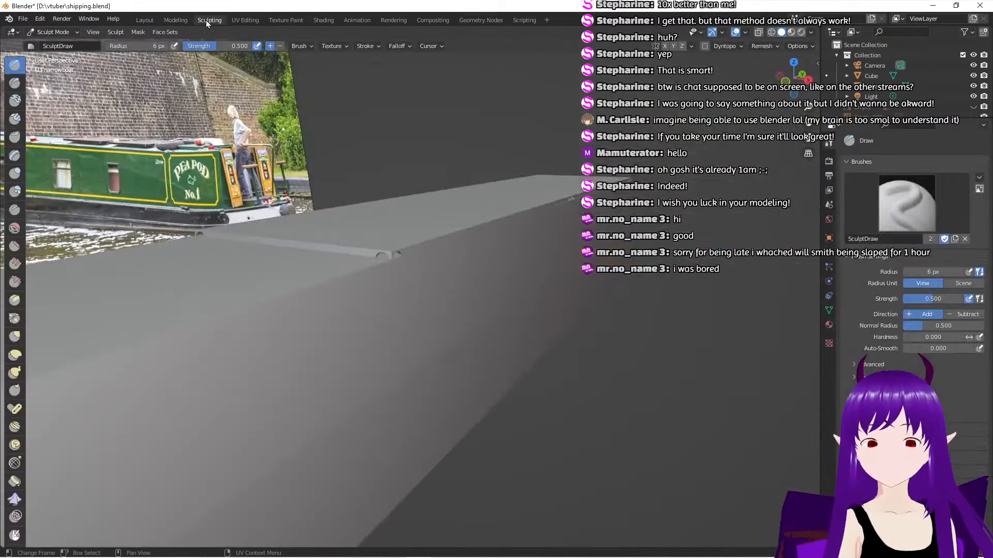
click(232, 20)
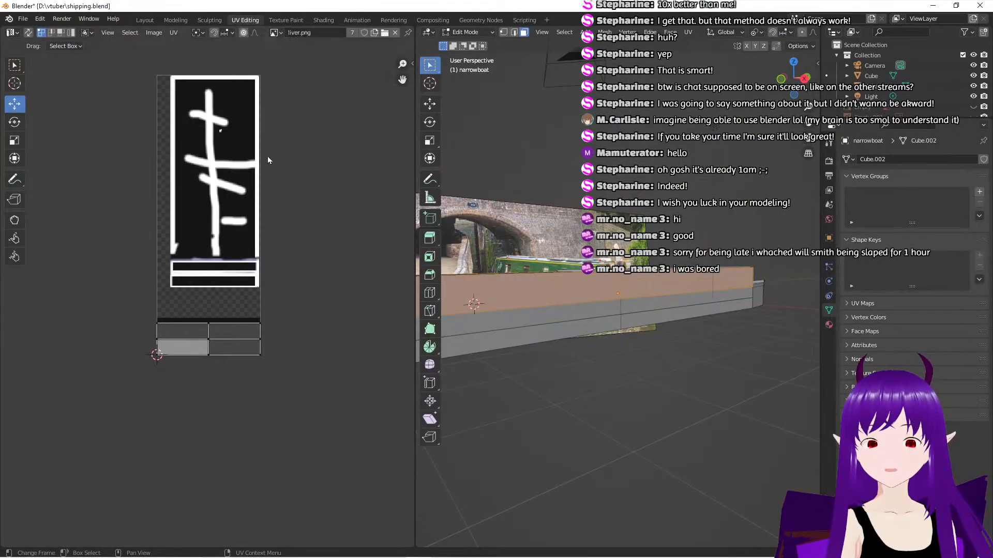
Open the re-exported liver.png in the UV editor and check its panels against the cabin's UV faces
click(154, 33)
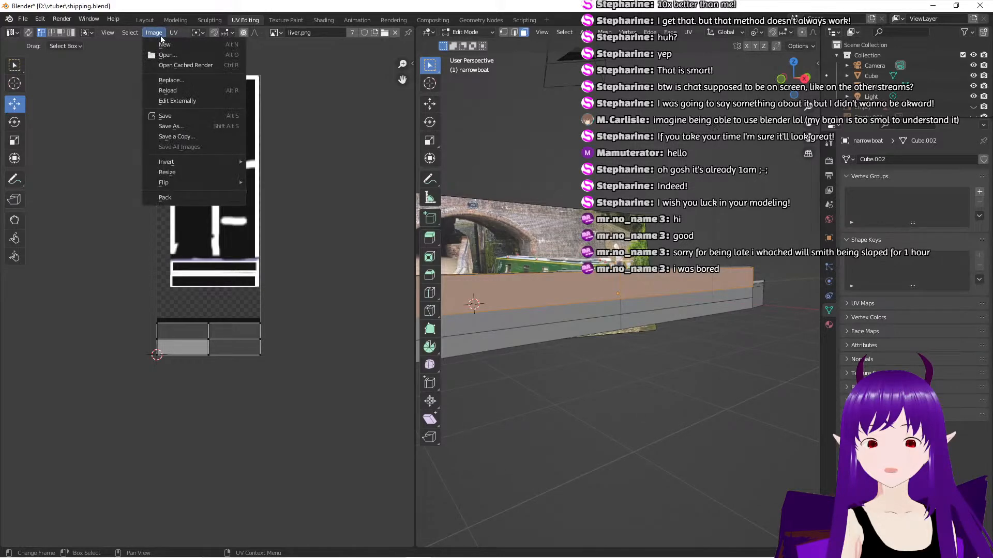
click(195, 56)
click(289, 226)
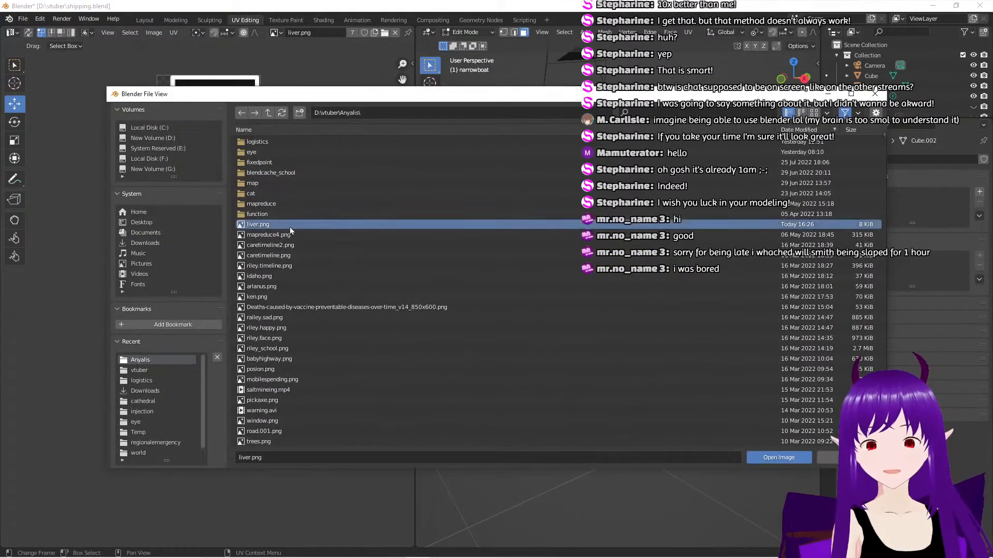
click(779, 458)
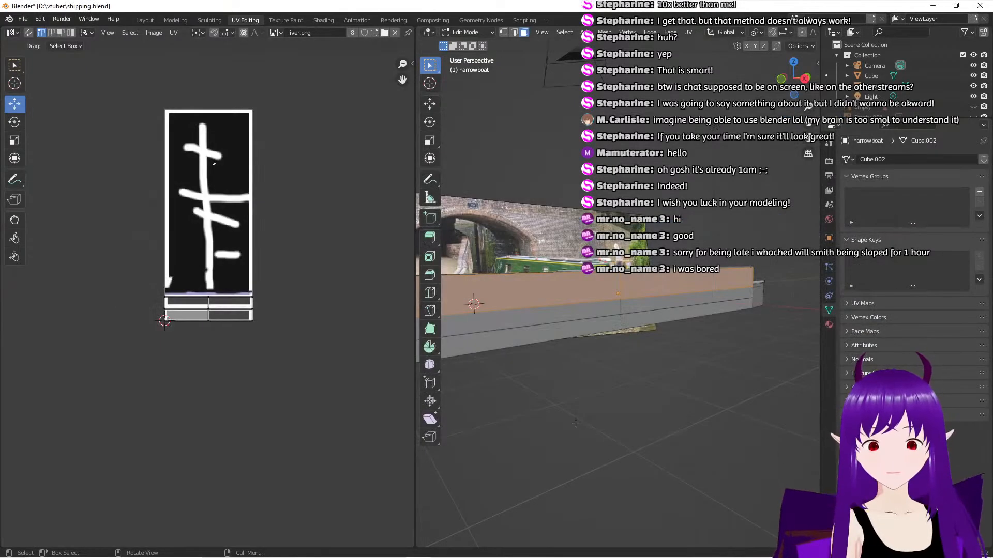
scroll(276, 324, up, 2)
scroll(276, 324, up, 3)
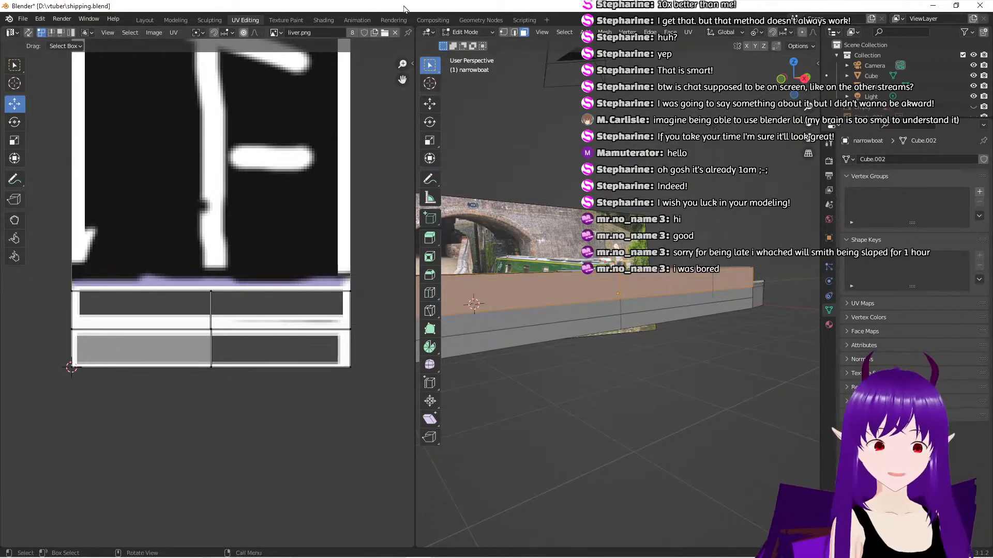
Inspect the top material's color mix and livery in the Shading workspace, and switch to the Modeling workspace
click(320, 20)
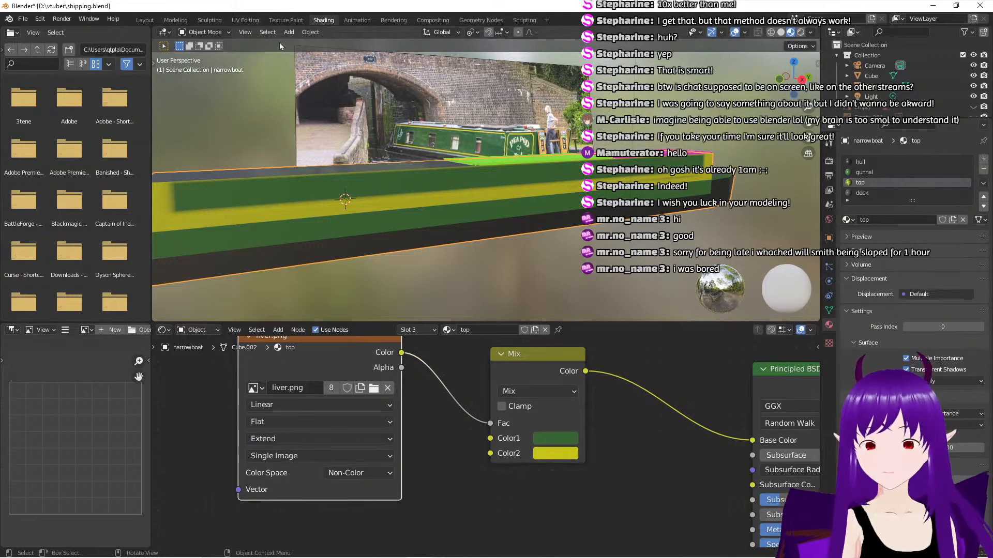
click(212, 20)
click(186, 19)
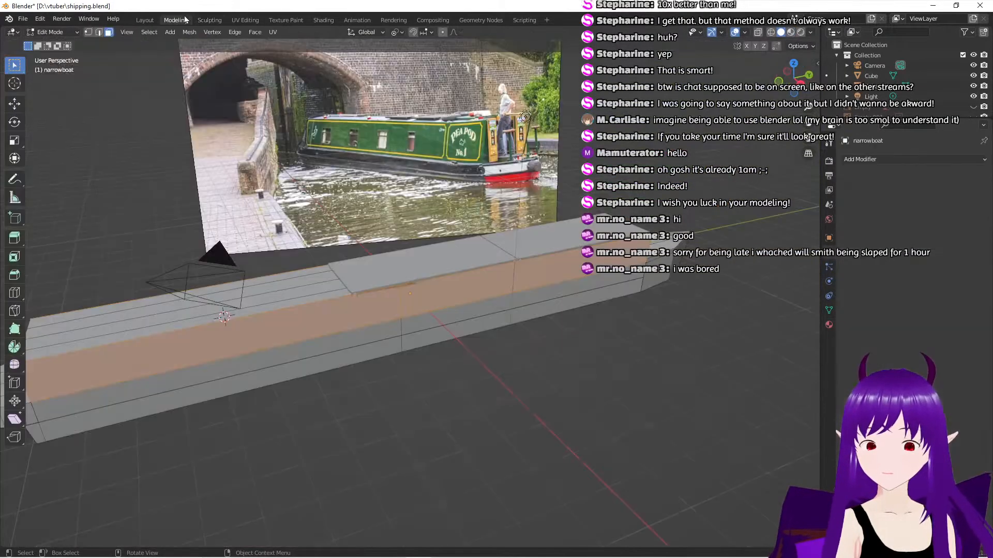
Show the UV Editing workspace for the narrowboat and switch to the liver.png drawing in Inkscape
click(210, 20)
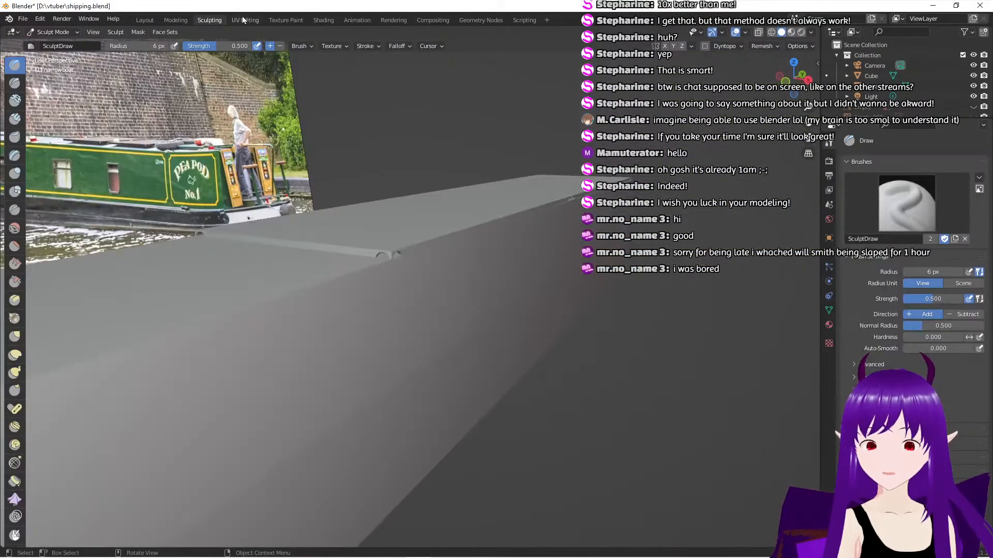
click(244, 19)
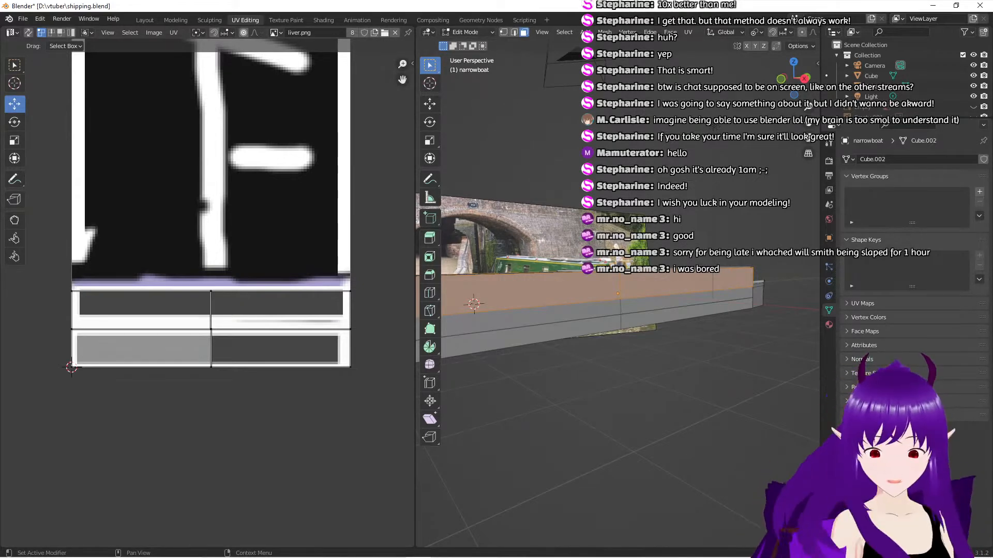
key(alt+Tab)
key(alt+Tab)
key(alt+Tab)
key(alt+Tab)
key(alt+Tab)
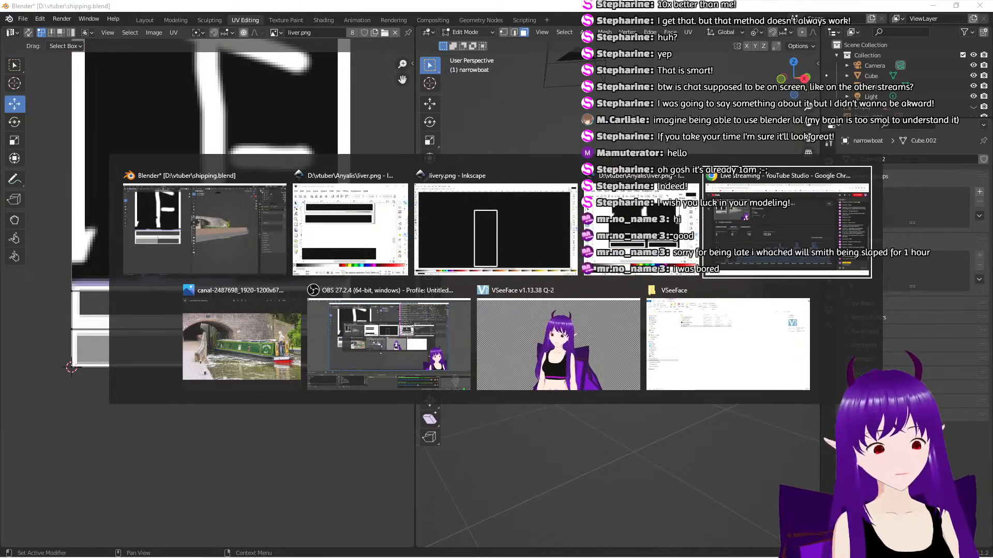
key(alt+Tab)
key(alt+Tab)
key(alt+Tab)
key(alt+Tab)
key(alt+Tab)
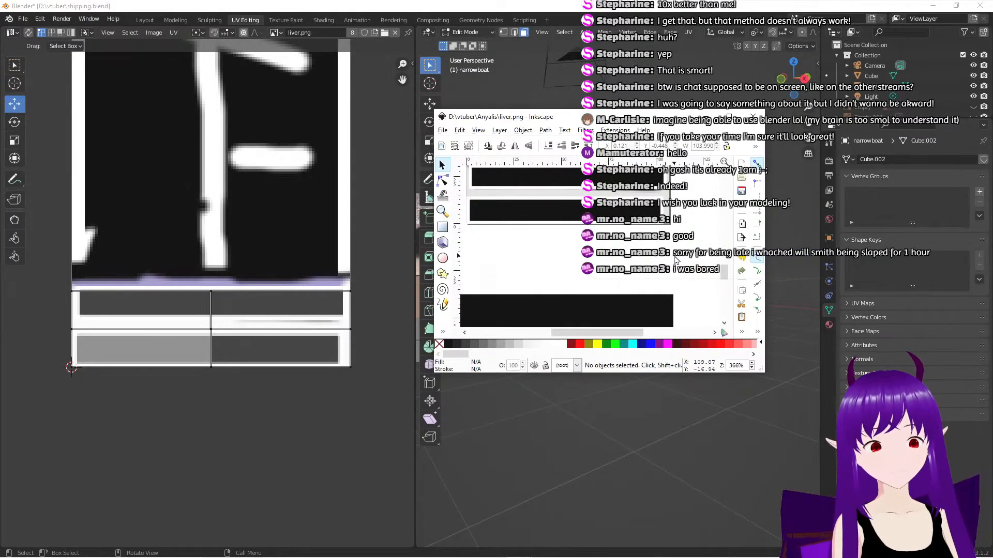
ctrl+scroll(675, 260, up, 1)
shift+scroll(677, 261, left, 4)
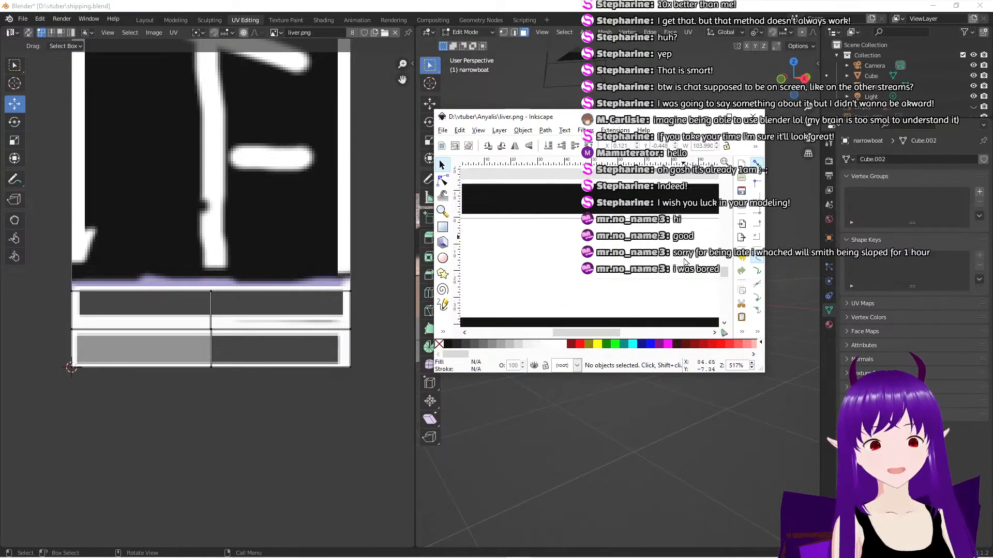
ctrl+scroll(685, 262, down, 1)
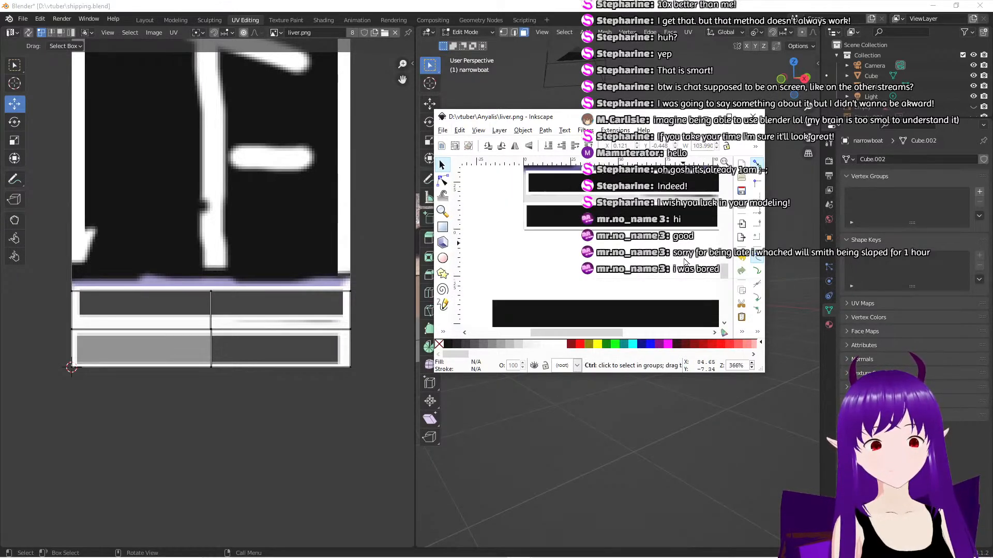
key(alt+Tab)
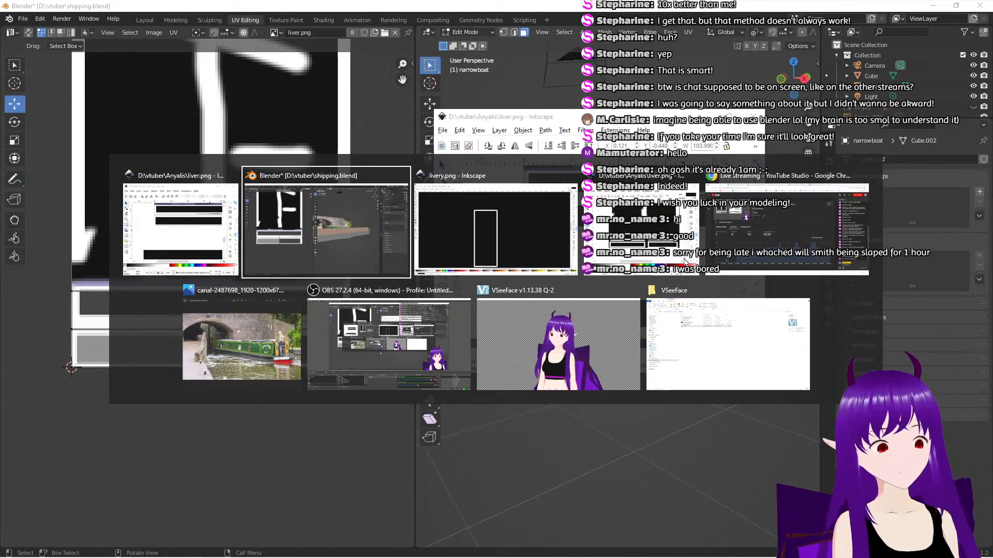
key(alt+Tab)
key(Tab)
key(Tab)
key(Tab)
key(Tab)
key(Tab)
key(Tab)
key(Tab)
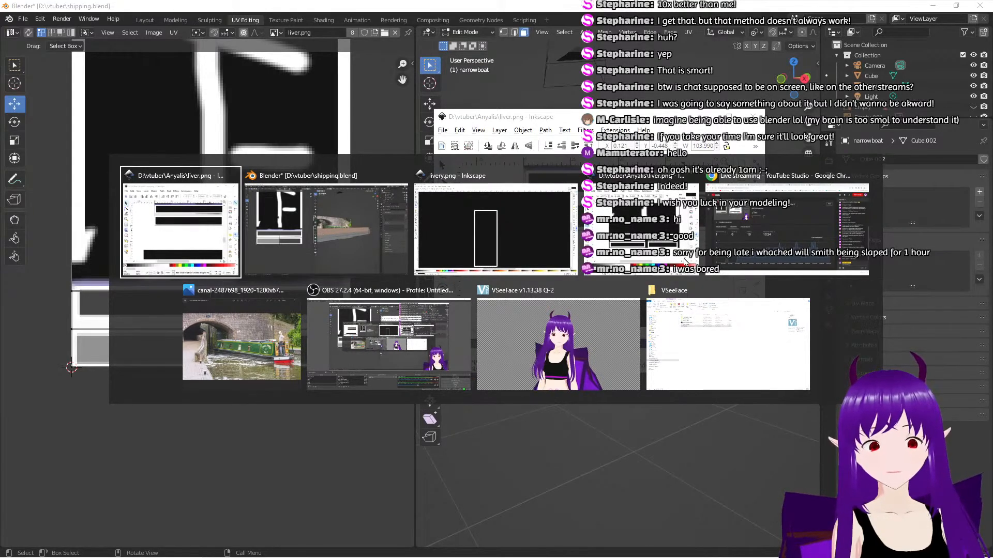
Move the loose black rectangle up behind the two long white-outlined bars, to about X -3.2, Y -10.2
drag(643, 311, 671, 178)
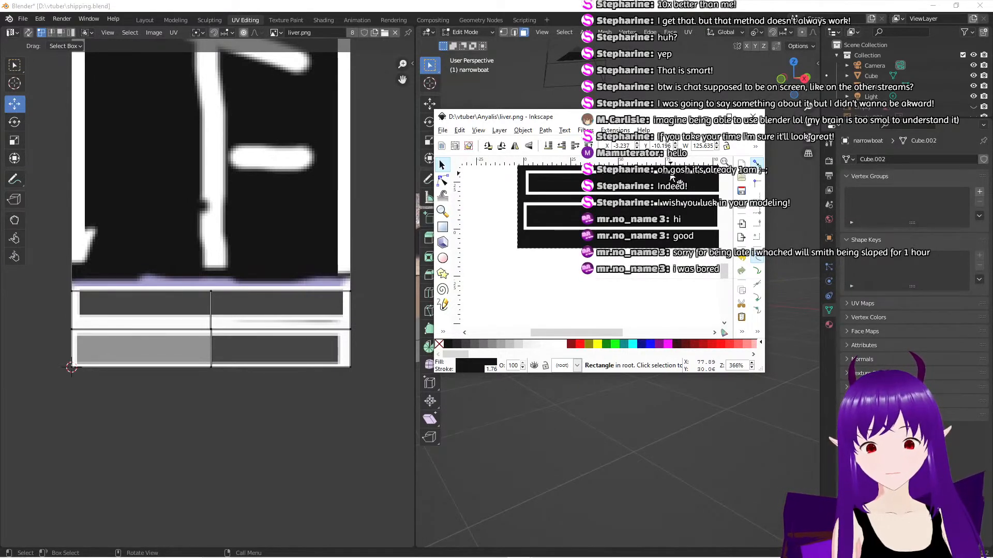
scroll(671, 232, up, 2)
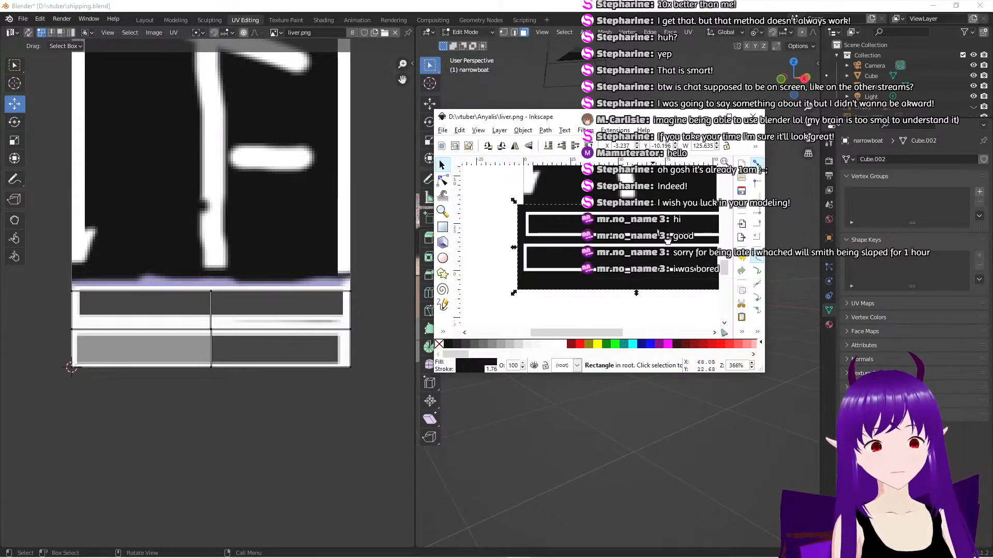
middle_drag(628, 232, 577, 237)
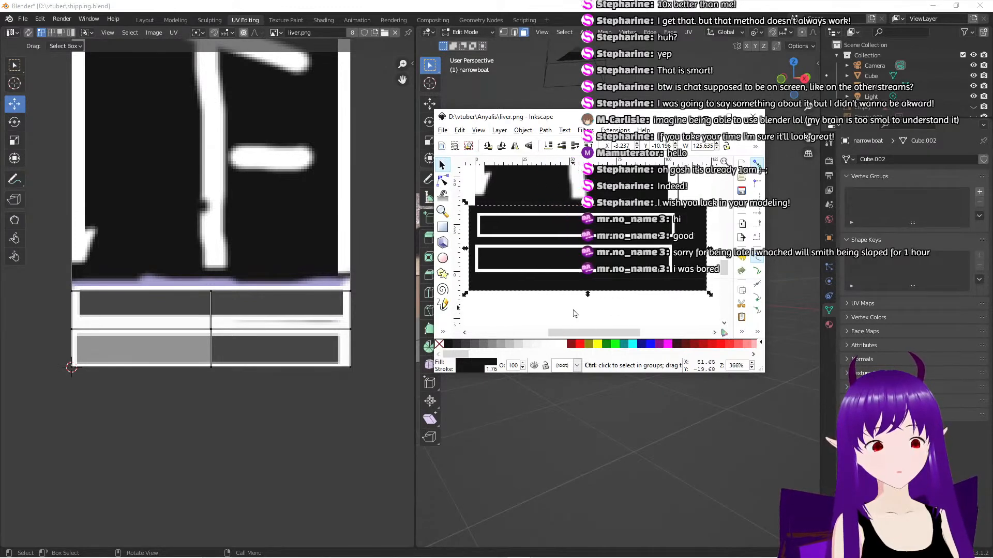
Reposition the upper white-outlined bar slightly lower, to about X 0.43, Y 16.84, with a width of about 104.4
click(578, 236)
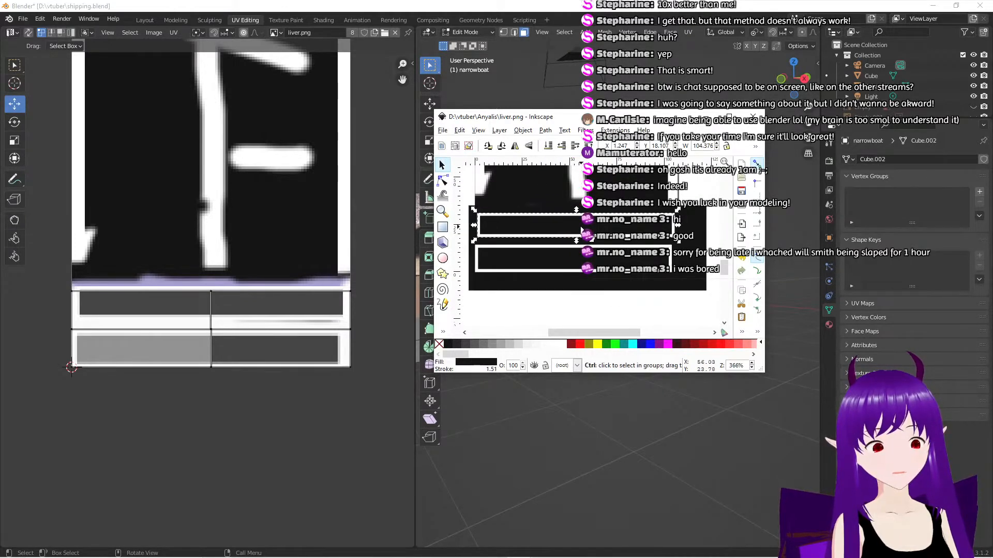
drag(584, 232, 592, 239)
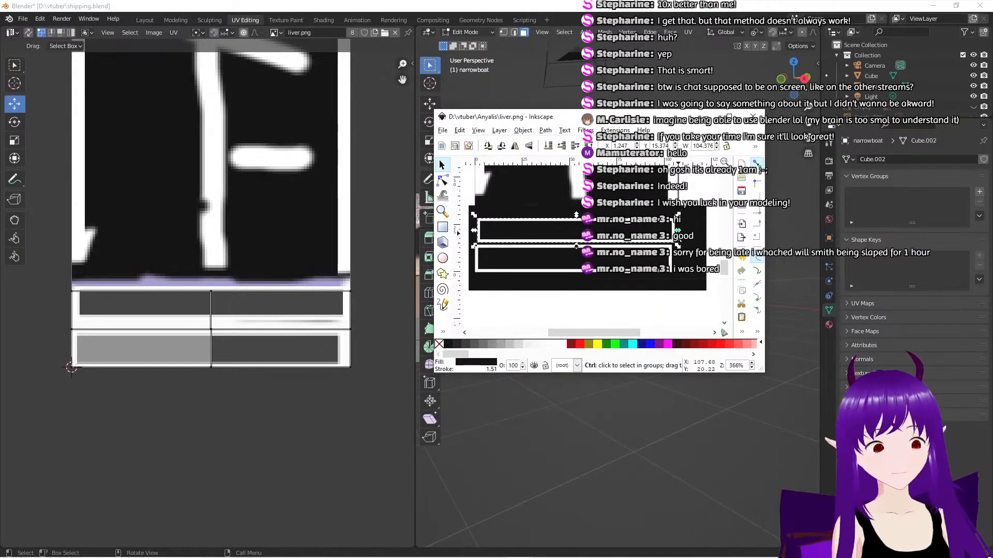
drag(678, 230, 671, 231)
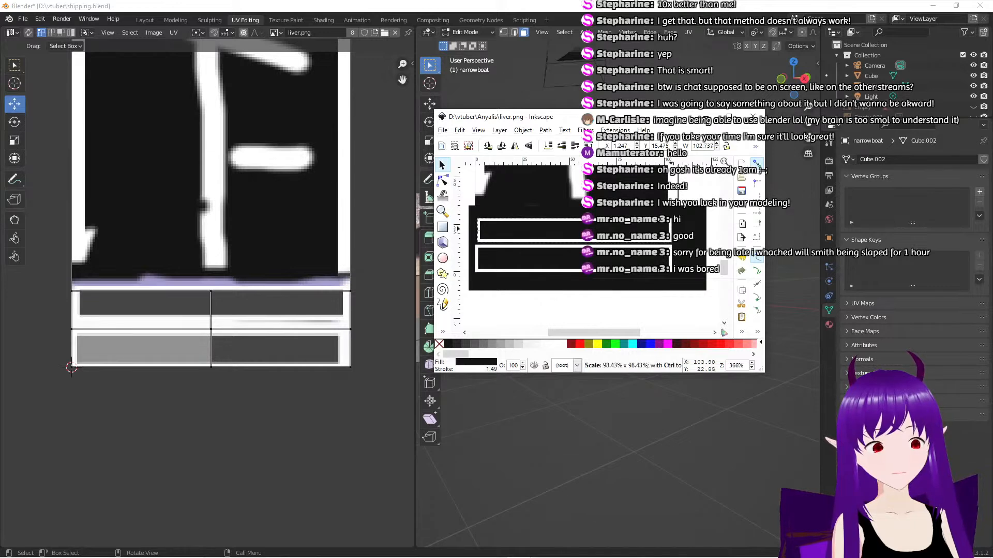
drag(578, 239, 575, 237)
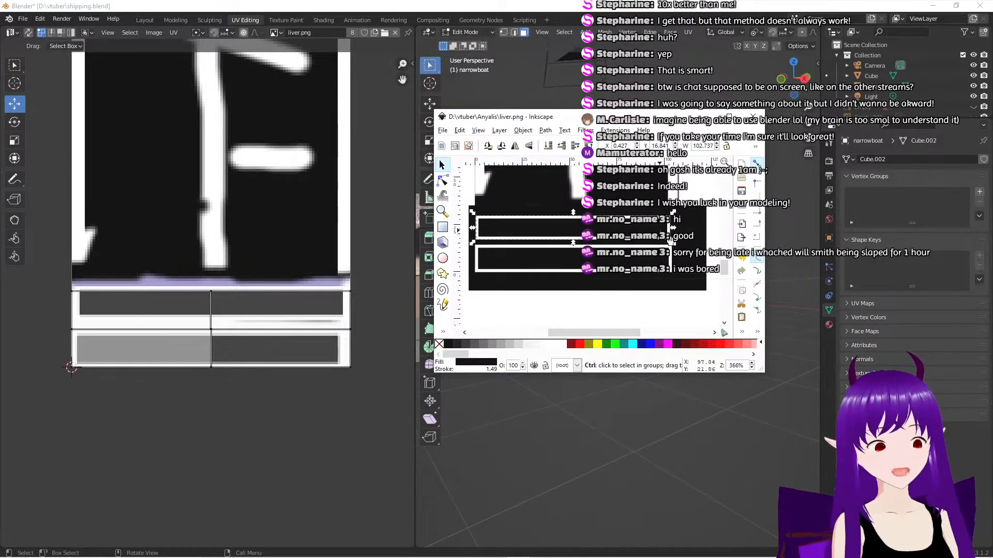
drag(673, 228, 679, 232)
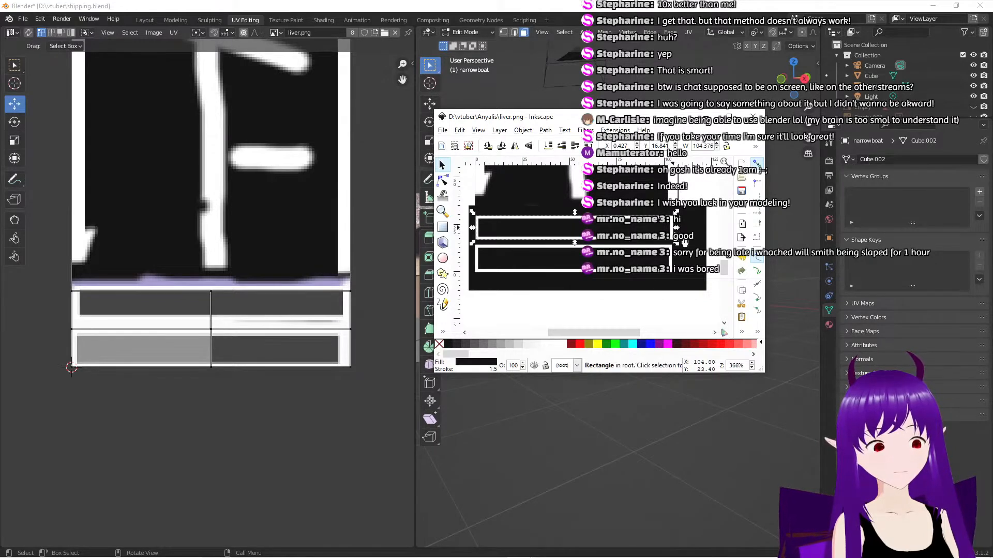
Export the drawing as a bitmap, replacing the existing file in D:\vtuber\Anyalis
click(653, 312)
click(443, 131)
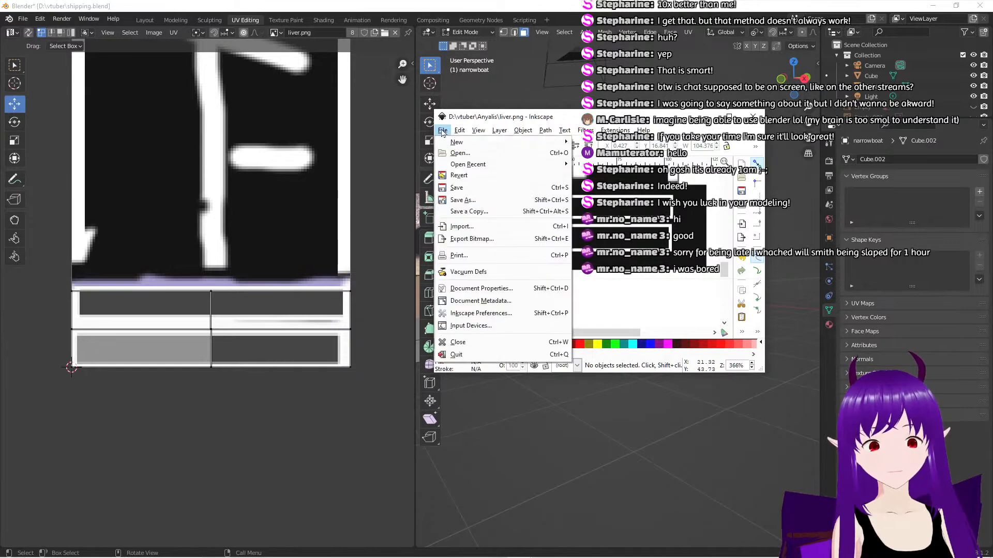
click(495, 237)
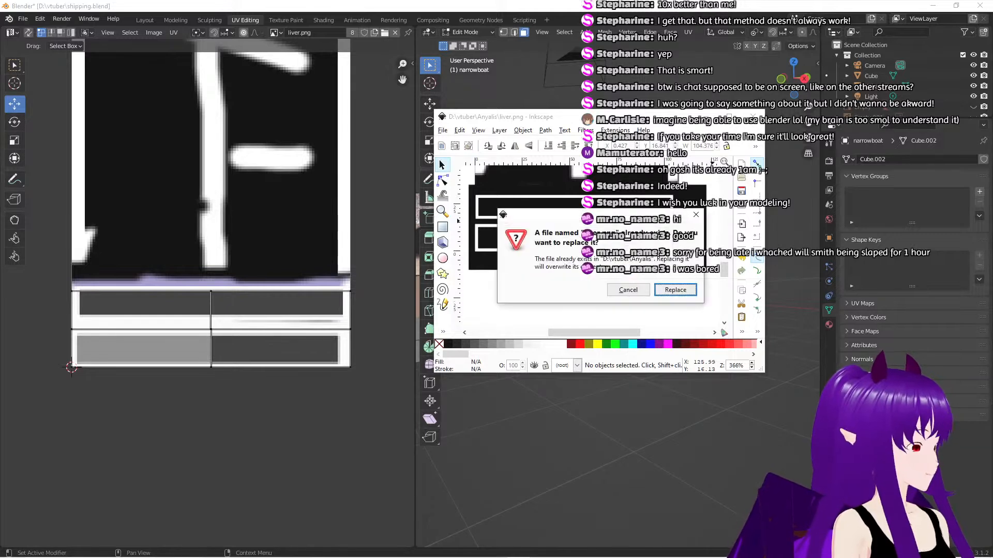
click(675, 290)
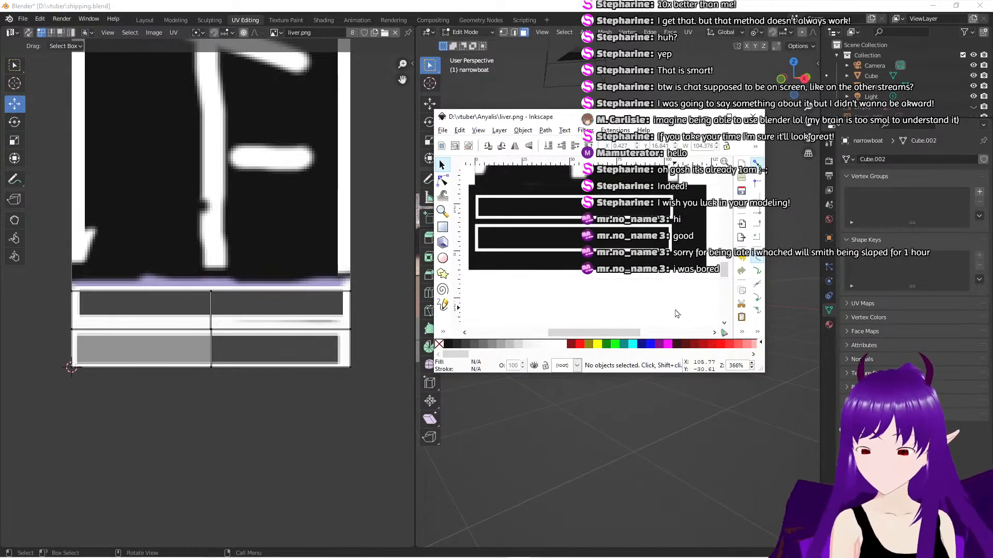
Return to Blender and open the re-exported liver.png from D:\vtuber\Anyalis in the UV editor
key(alt)
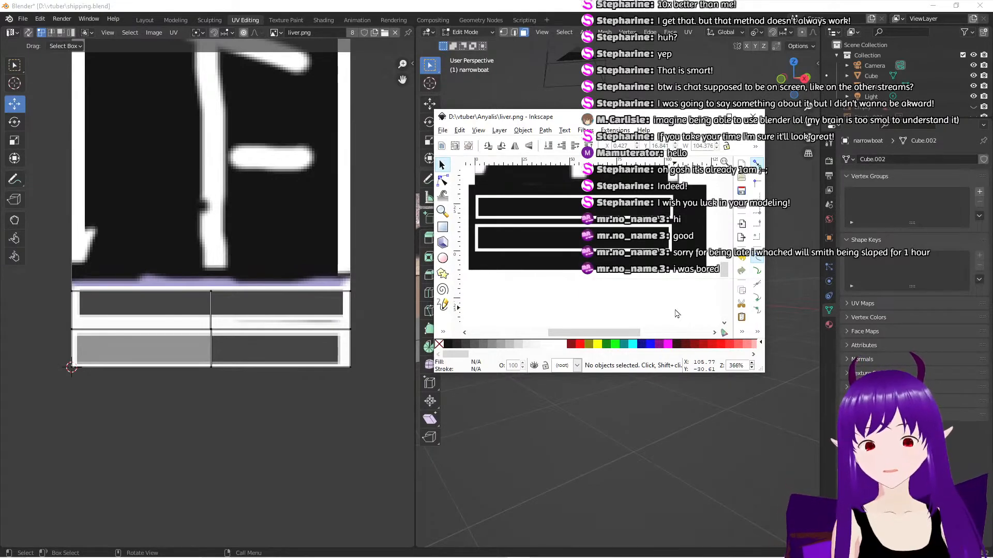
key(alt+Tab)
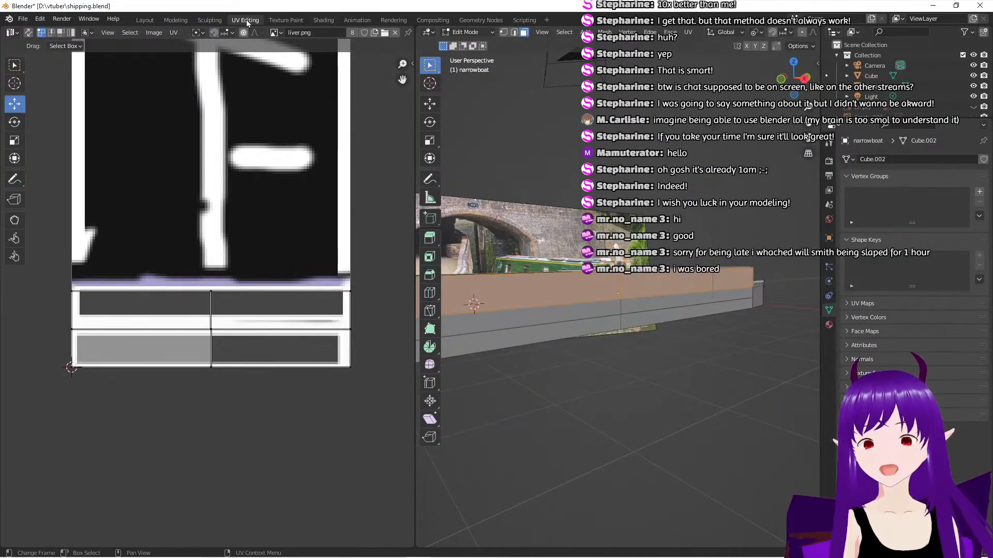
click(281, 34)
click(280, 34)
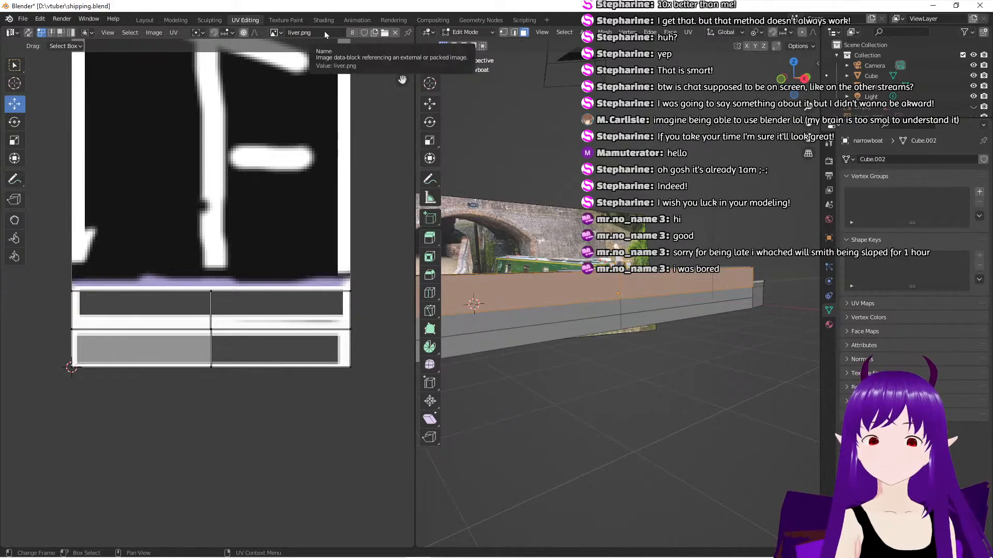
click(151, 33)
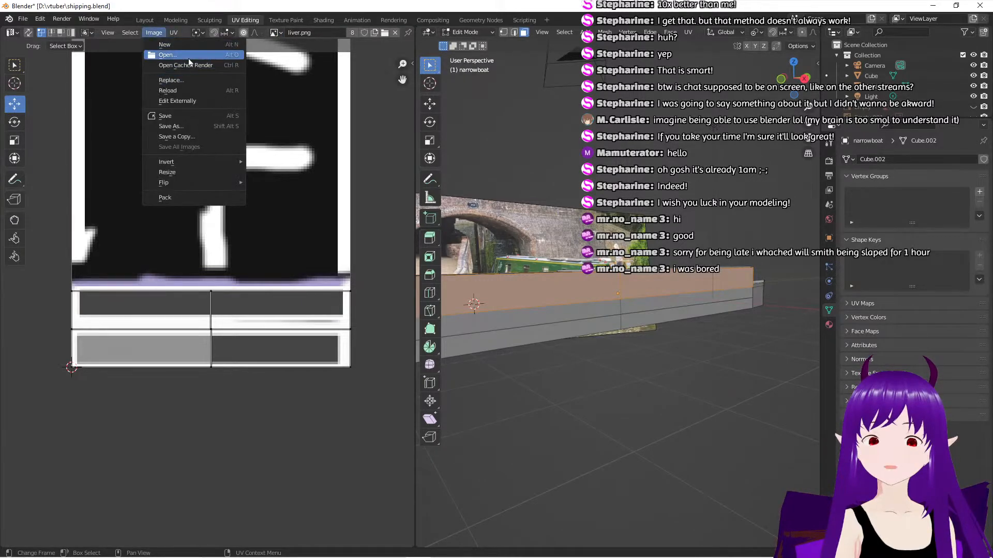
click(189, 61)
click(265, 223)
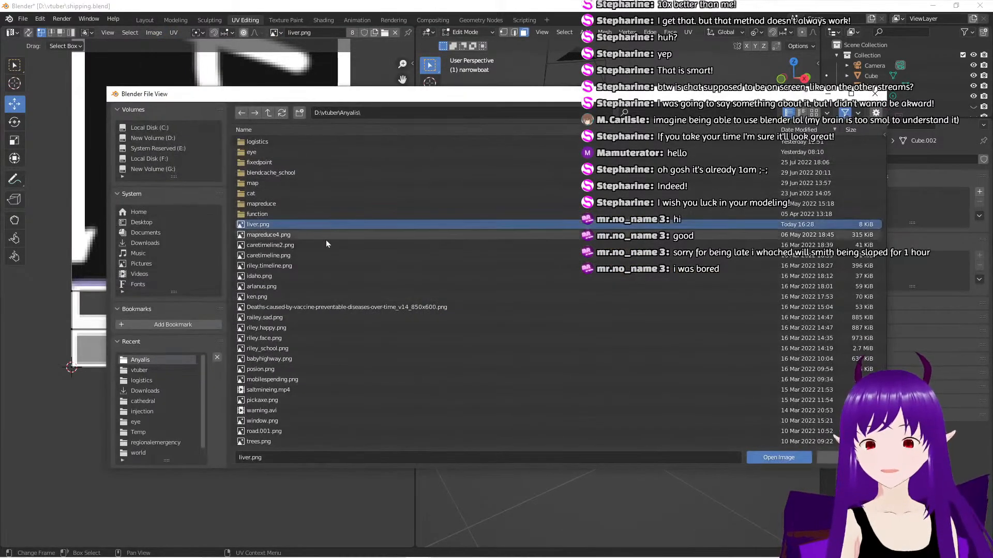
click(779, 457)
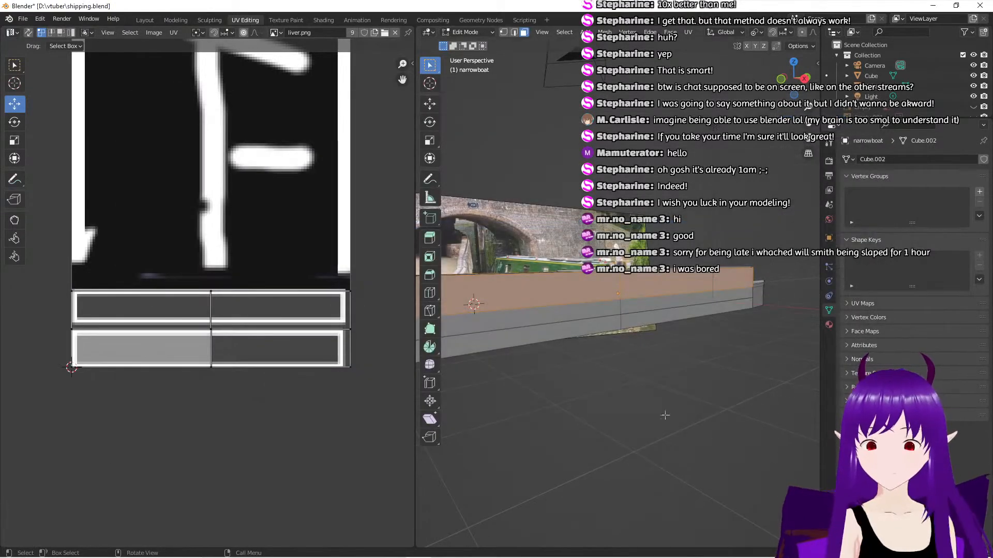
scroll(355, 356, up, 1)
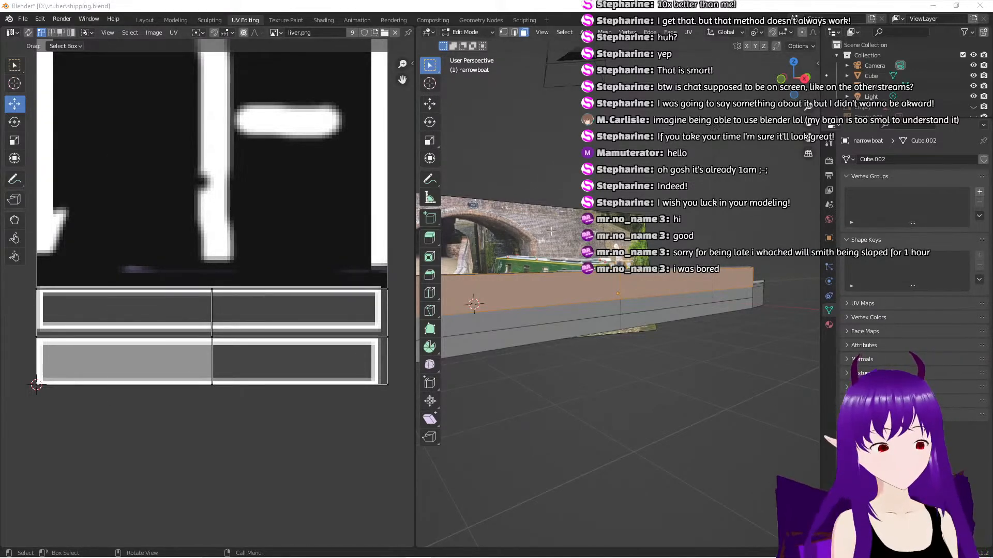
Switch to Inkscape and move the upper white-outlined bar down to about X -0.12, Y 15.2
key(alt+Tab)
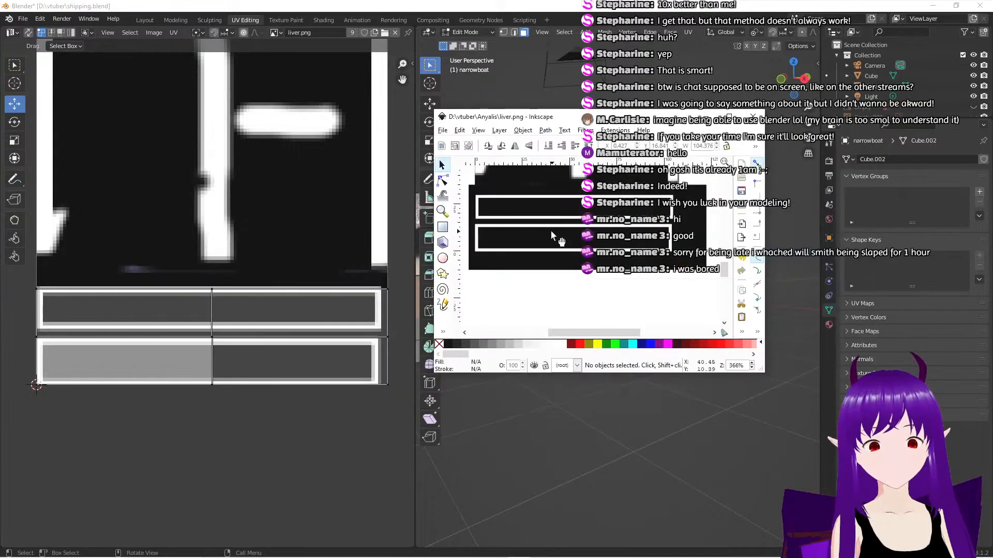
click(546, 209)
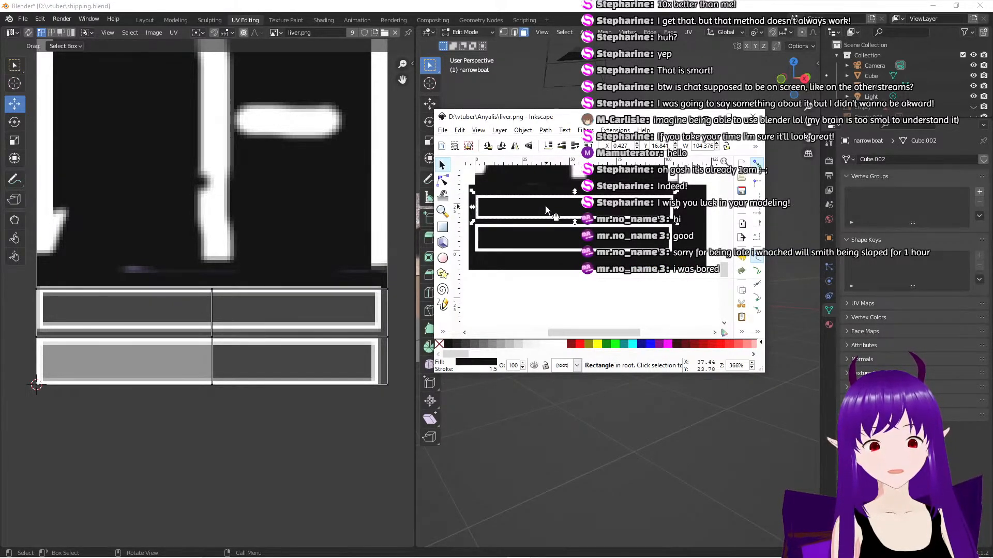
drag(545, 207, 544, 213)
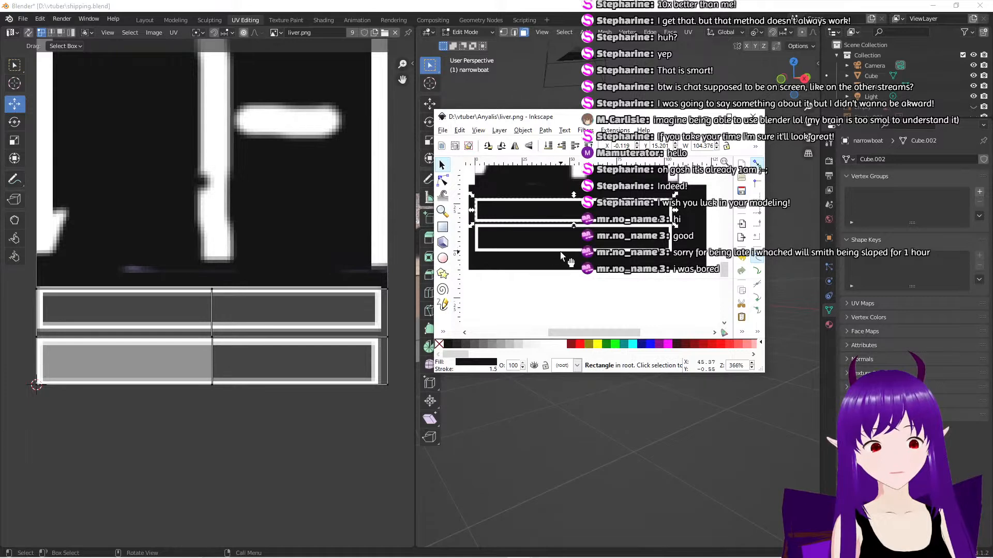
Trim the lower white-outlined bar at its bottom and side edges to about X 1.49, Y 0.1 and width 101.3
click(562, 252)
drag(573, 256, 574, 243)
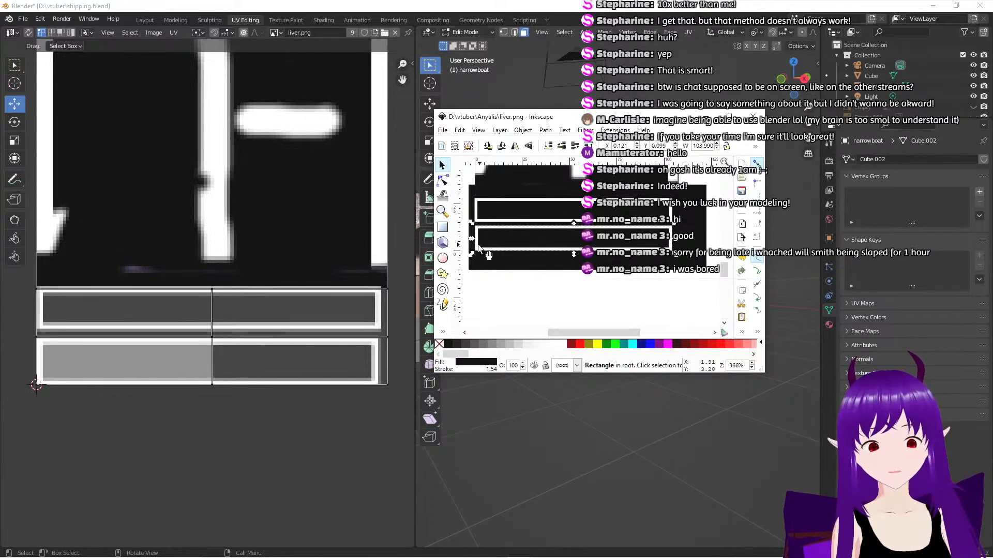
drag(475, 239, 475, 241)
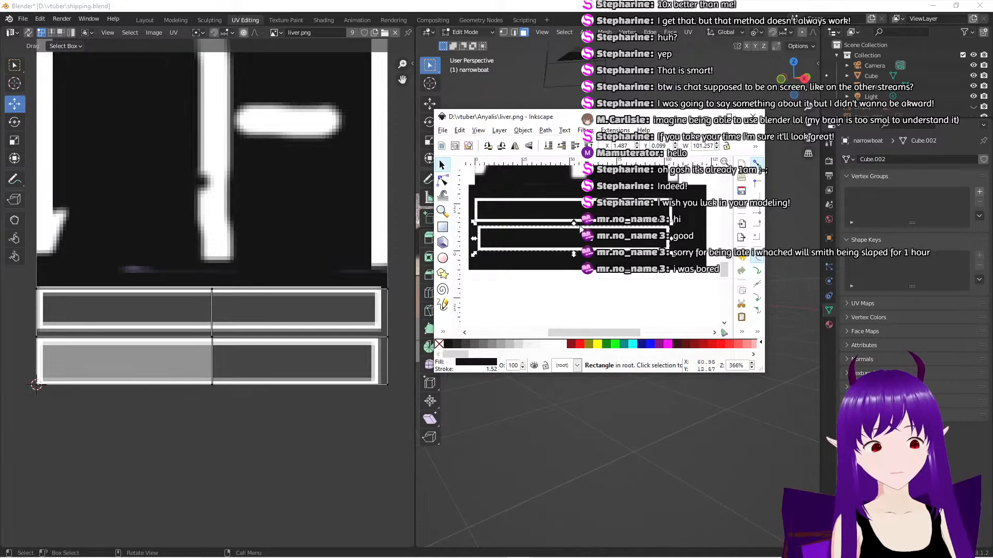
Narrow the upper white-outlined bar from its left edge to about X 0.97 and width 103.3
click(476, 207)
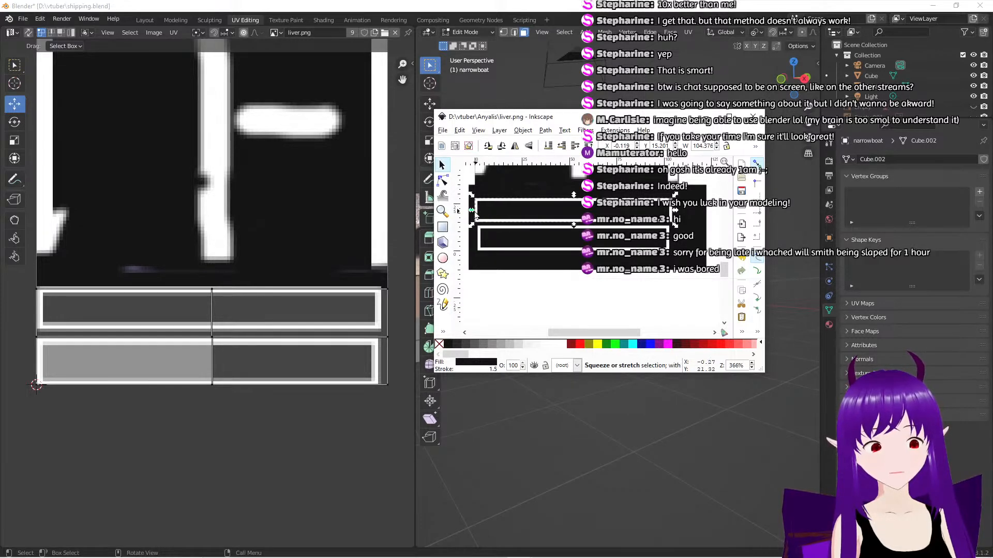
drag(471, 210, 475, 211)
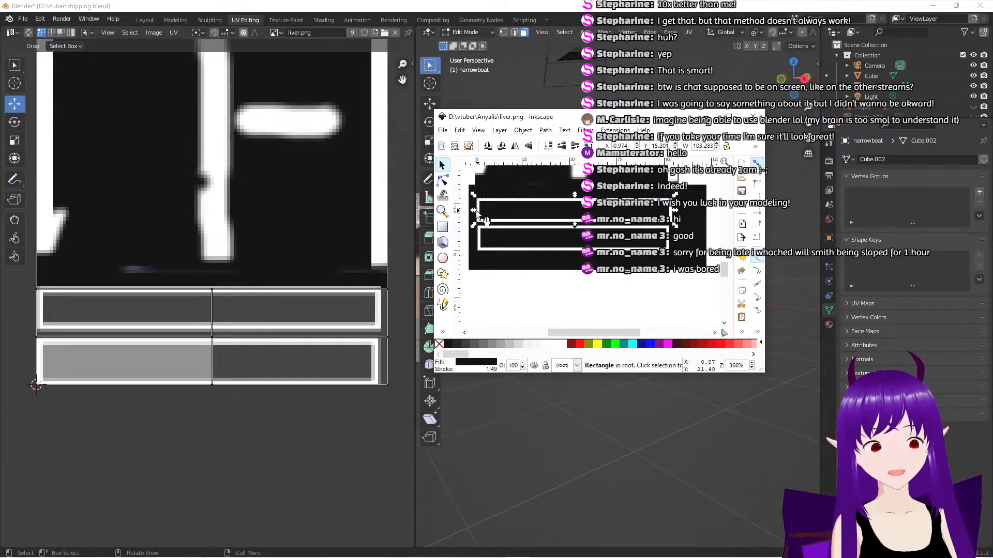
click(588, 309)
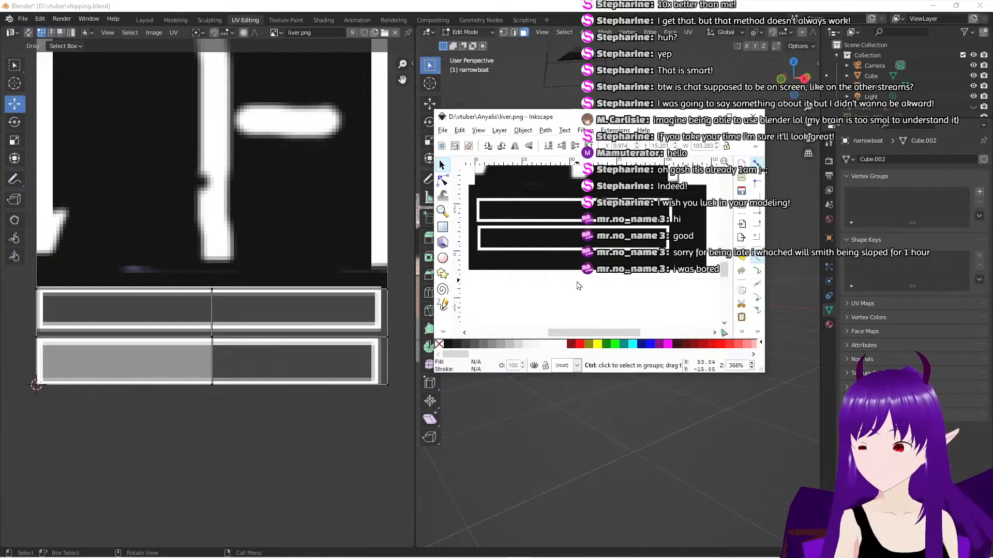
ctrl+scroll(579, 290, down, 3)
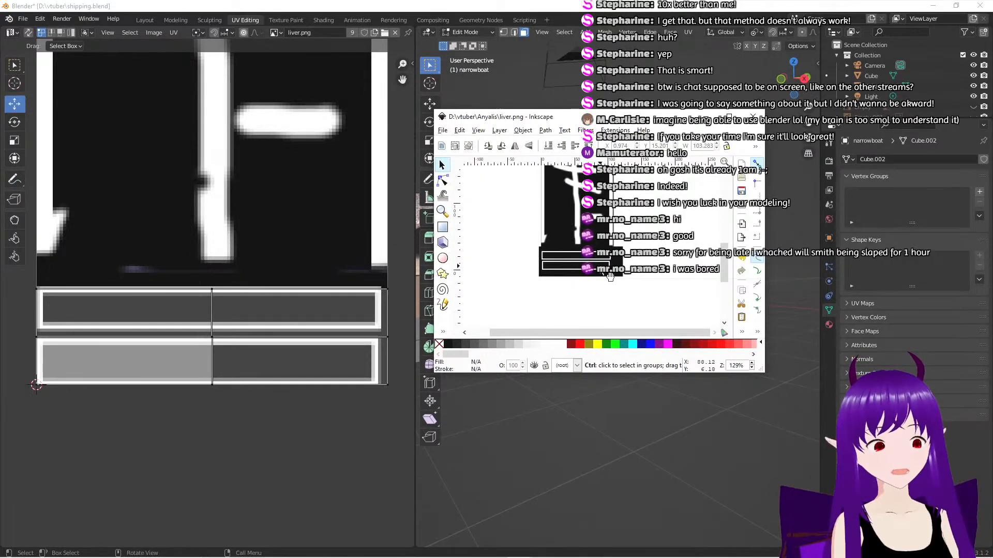
Widen the lower white-outlined bar from its right edge to a width of about 102.4
ctrl+scroll(610, 276, up, 2)
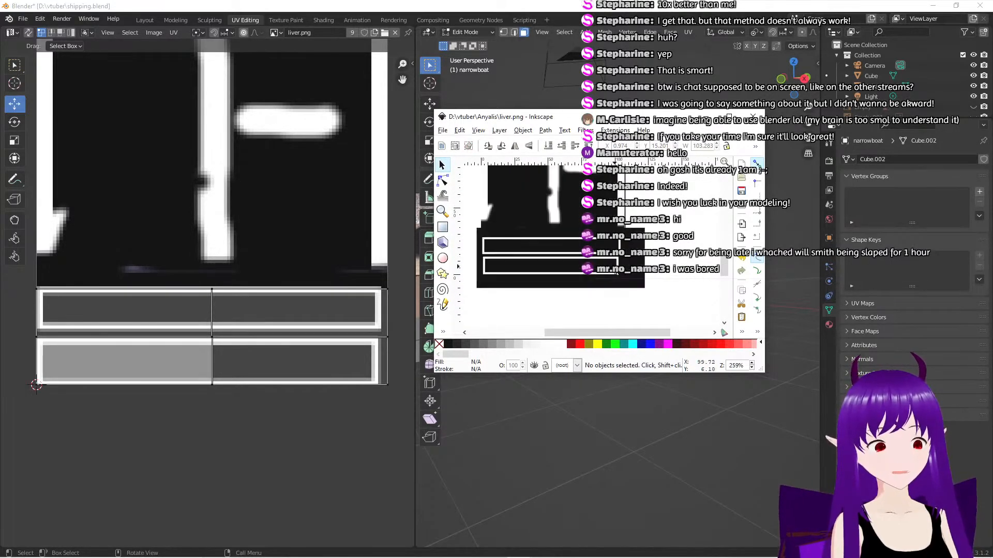
click(613, 274)
drag(624, 266, 625, 266)
click(670, 228)
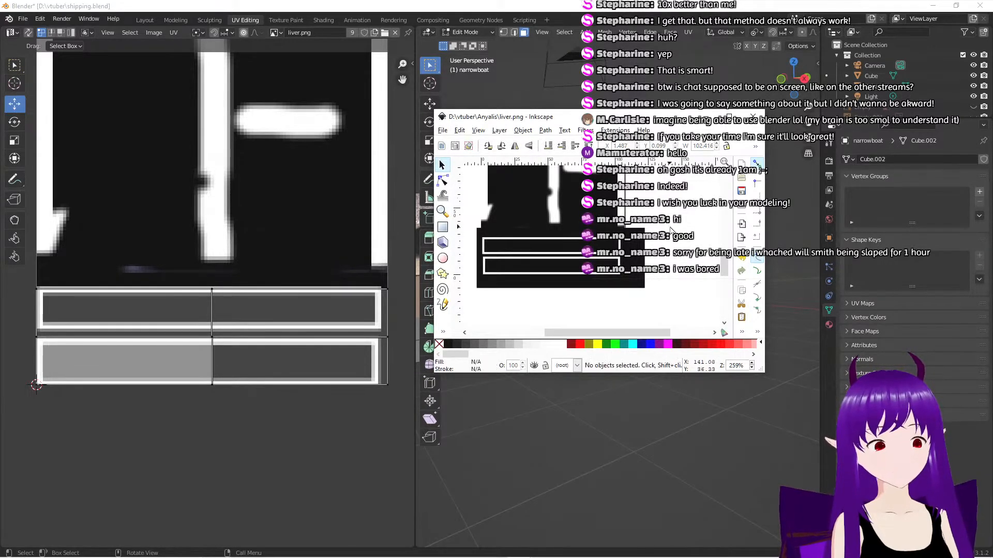
Save the edited livery and export it as a bitmap, replacing the existing liver.png
click(444, 130)
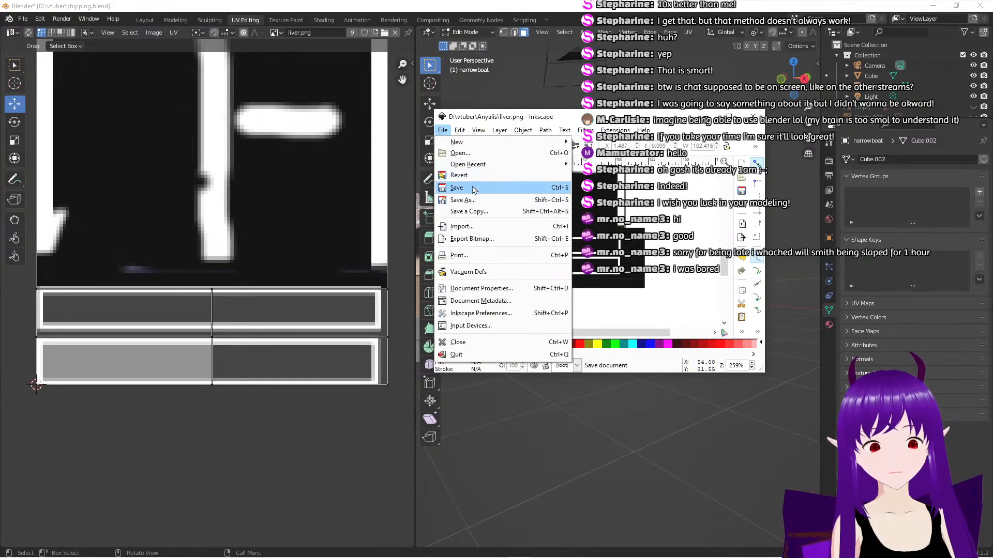
click(465, 190)
click(447, 130)
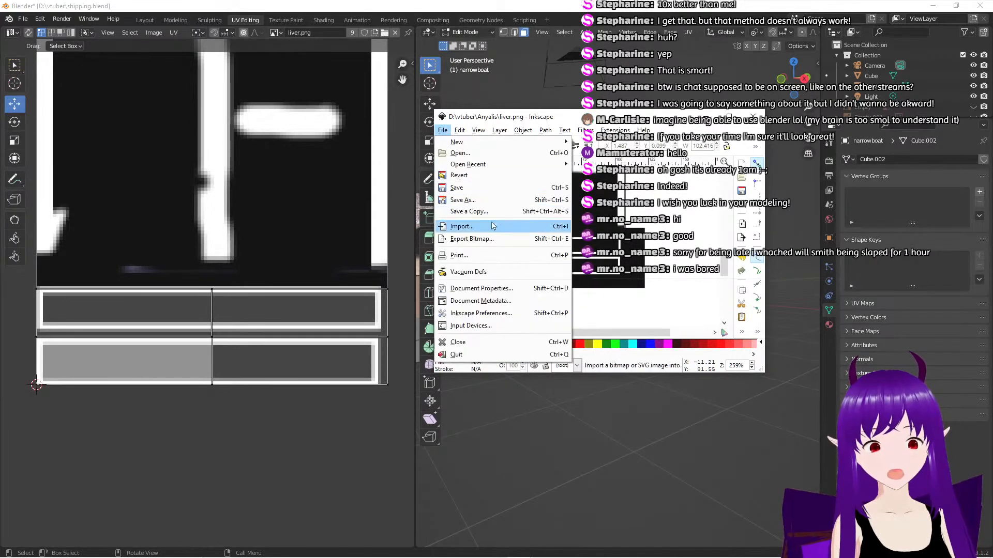
click(496, 244)
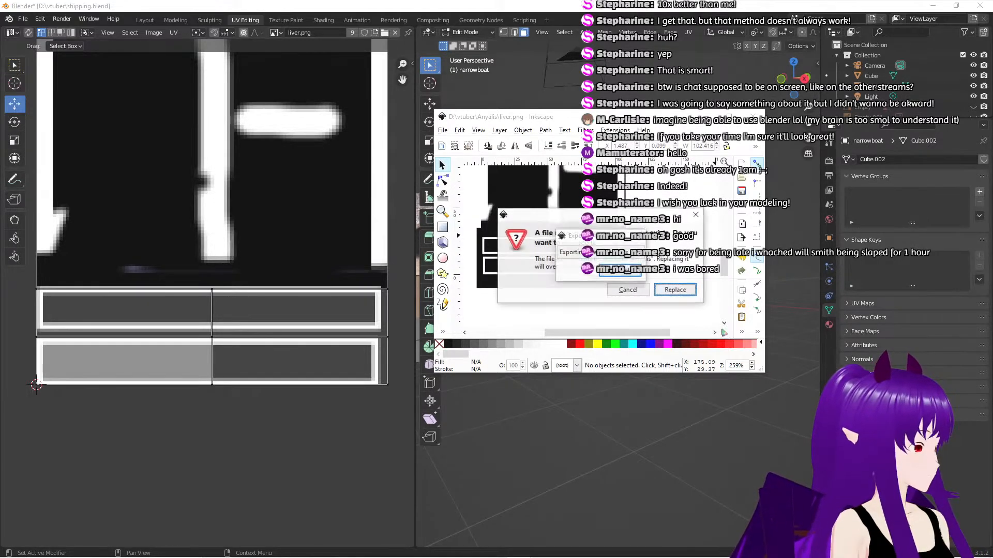
click(673, 293)
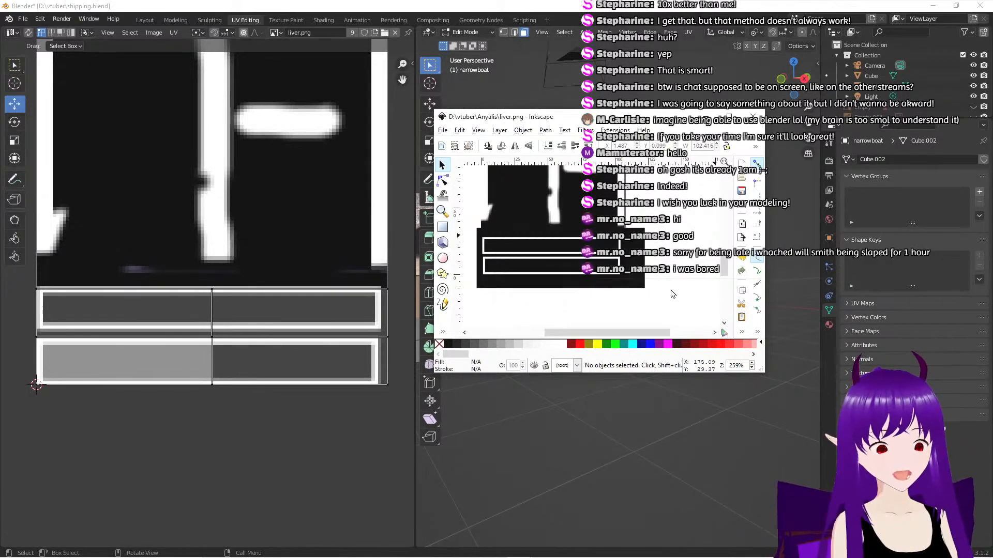
Switch to Blender and open the re-exported liver.png from D:\vtuber\Anyalis in the UV editor
click(153, 33)
click(175, 59)
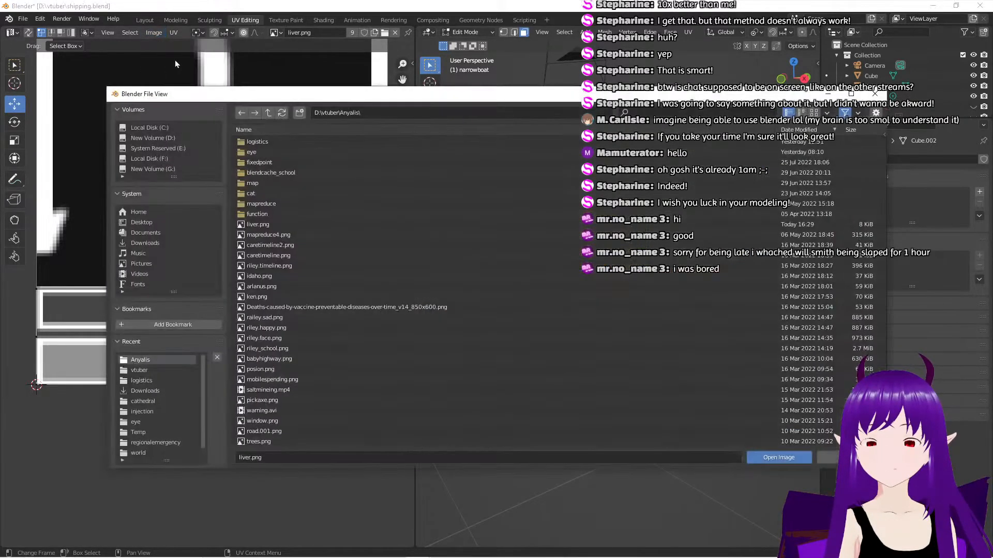
click(783, 459)
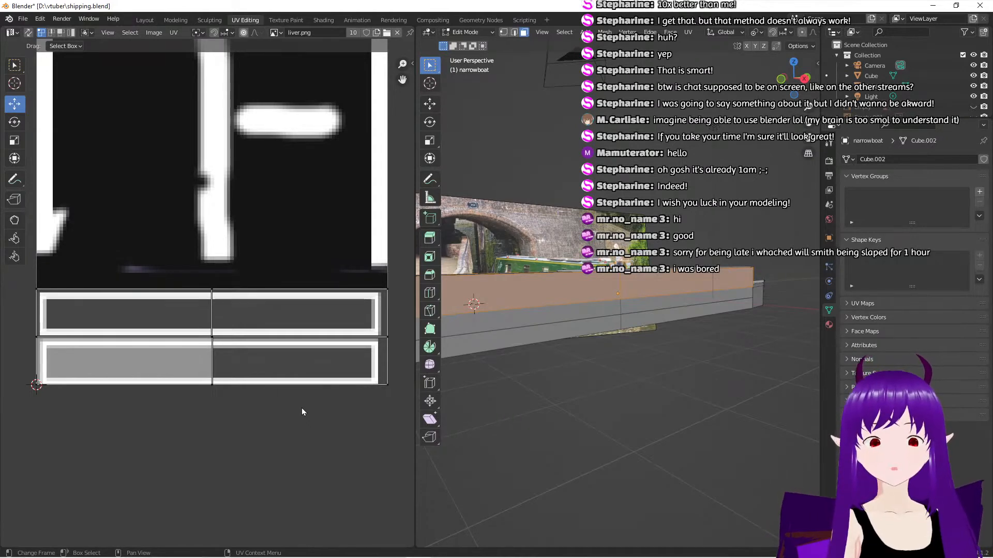
Switch to the Shading workspace and inspect the updated livery on the narrowboat's side
click(326, 20)
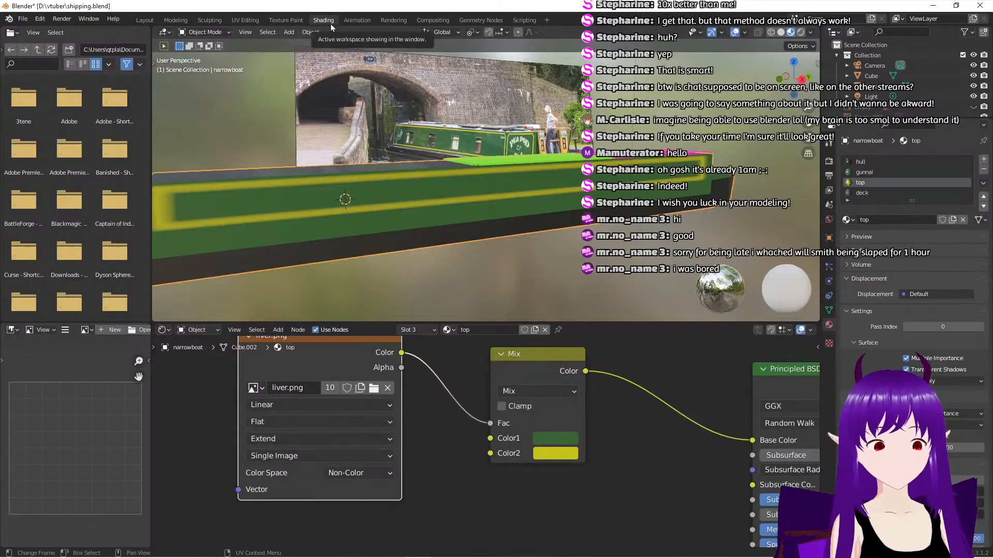
middle_drag(439, 206, 559, 112)
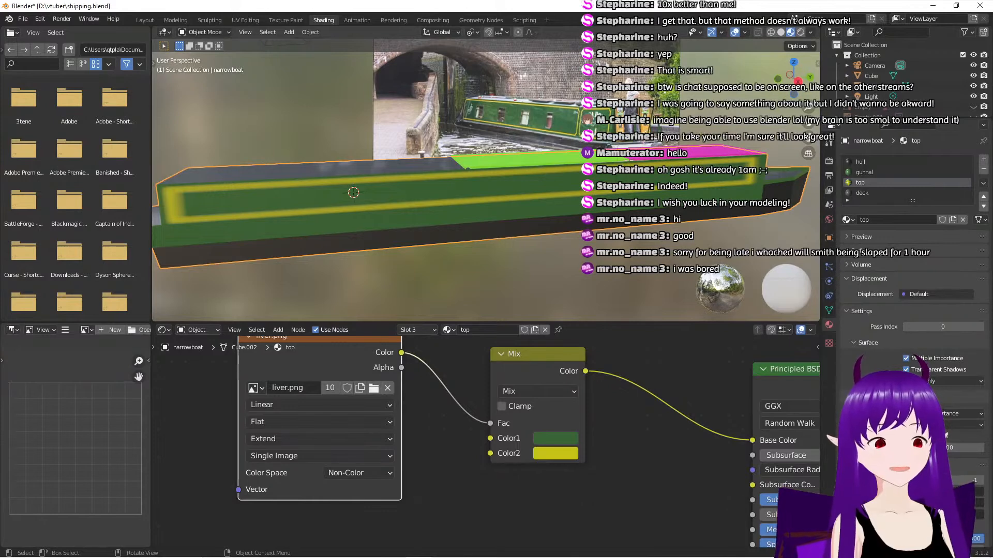
middle_drag(570, 273, 617, 303)
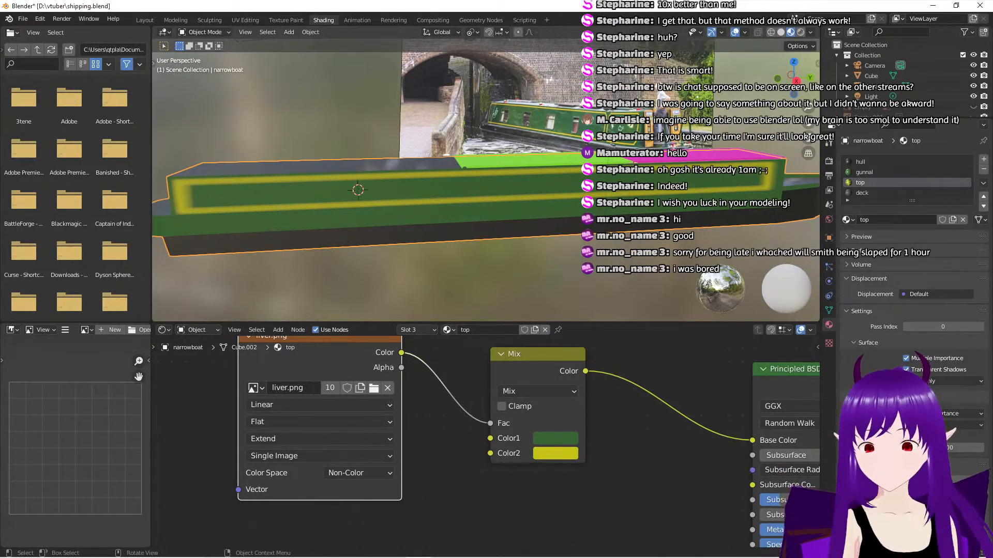
Switch to the Layout workspace and examine the yellow border along the narrowboat's side in the rendered view
click(145, 20)
middle_drag(424, 281, 370, 256)
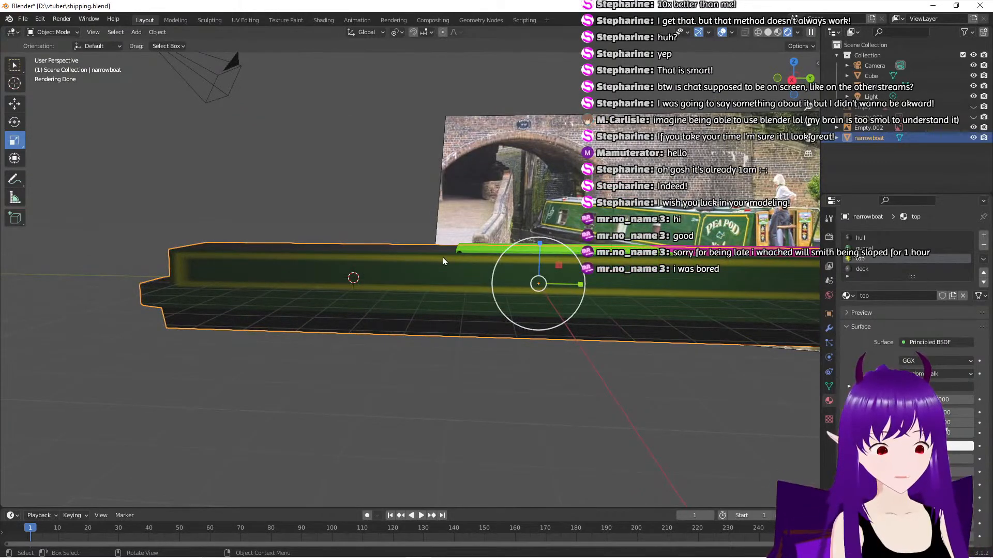
mouse_move(460, 254)
middle_down()
mouse_move(491, 272)
mouse_move(470, 244)
middle_up()
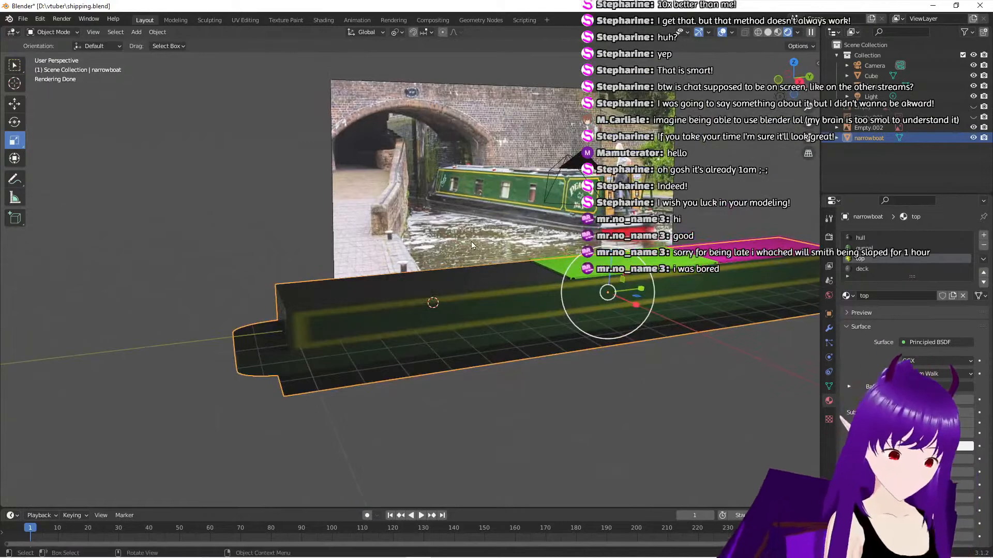
scroll(470, 244, down, 3)
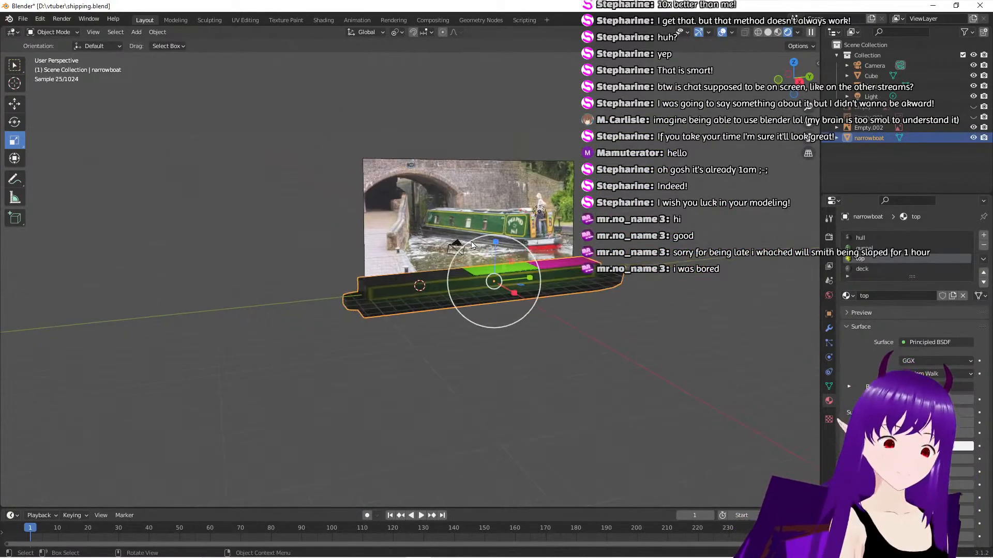
middle_drag(471, 245, 532, 293)
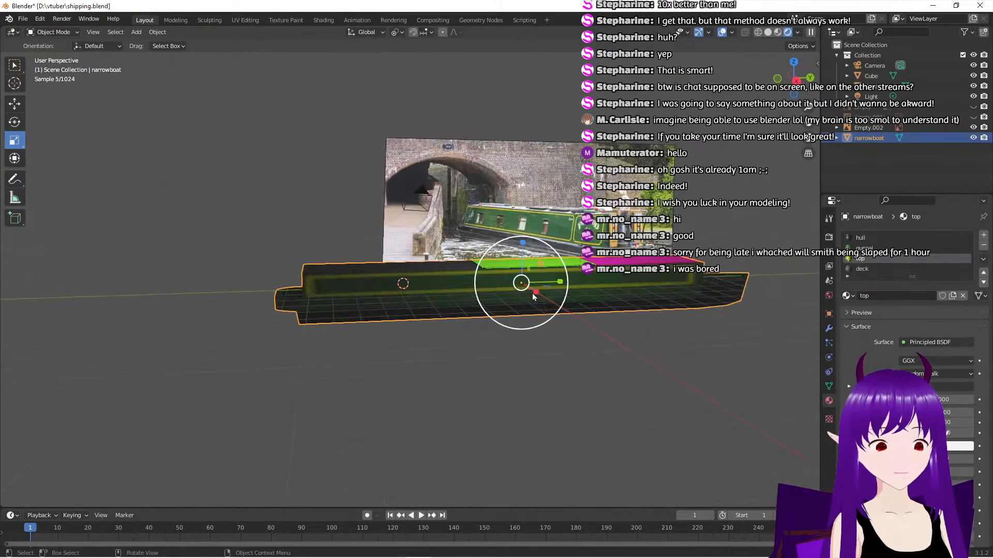
scroll(532, 294, up, 3)
scroll(532, 293, up, 2)
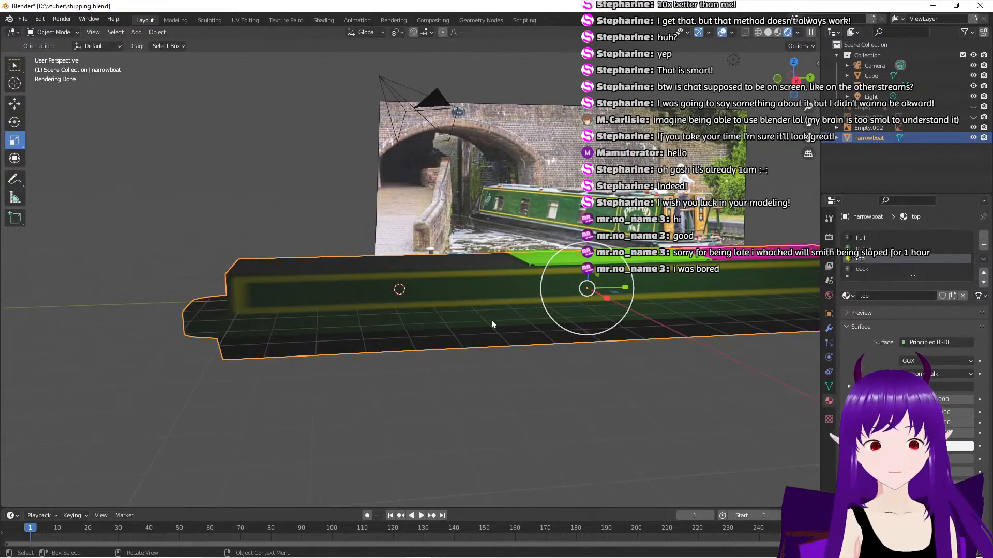
mouse_move(492, 324)
middle_down()
mouse_move(510, 325)
mouse_move(493, 320)
middle_up()
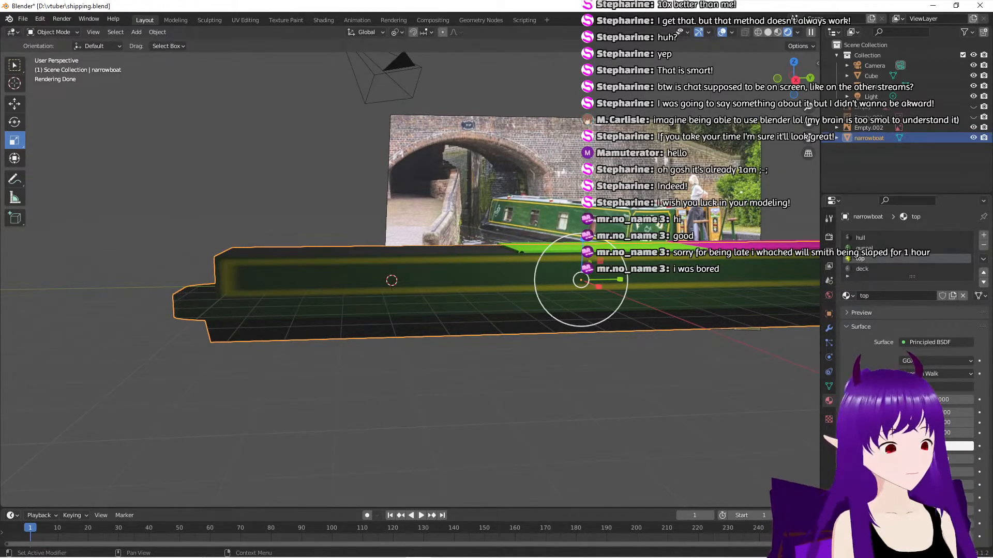
Deselect the narrowboat and compare its roof and side panel with the canal reference photo
key(alt+Tab)
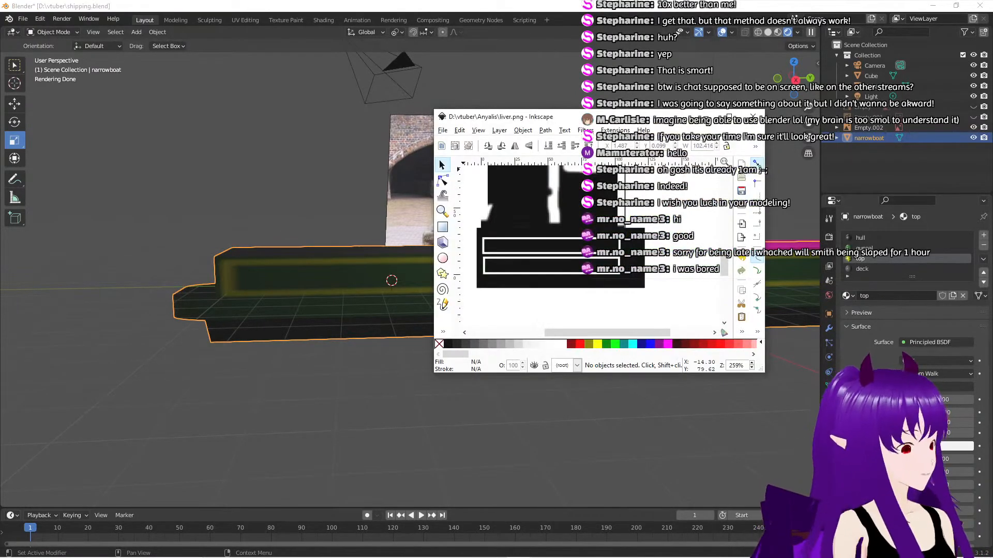
key(alt+Tab)
click(533, 96)
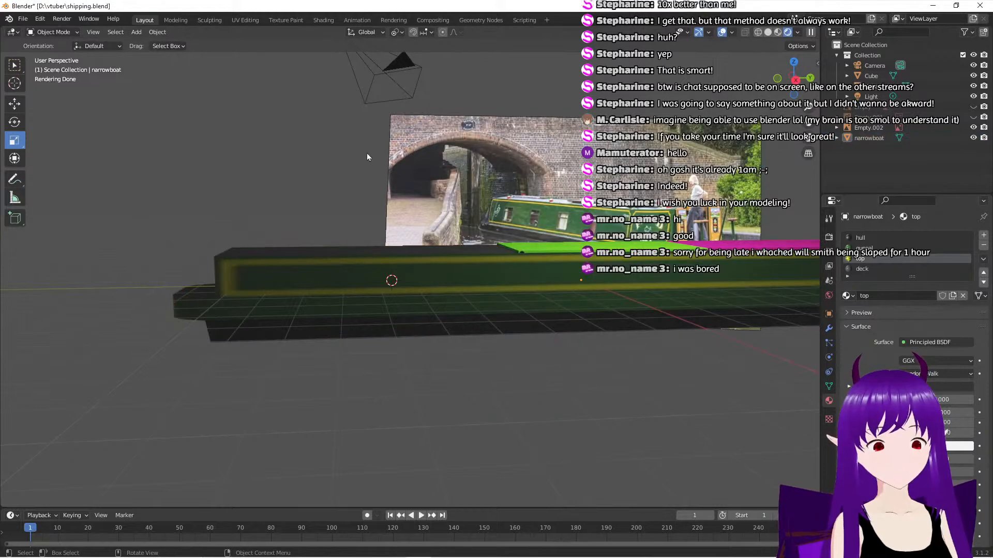
middle_drag(353, 153, 367, 180)
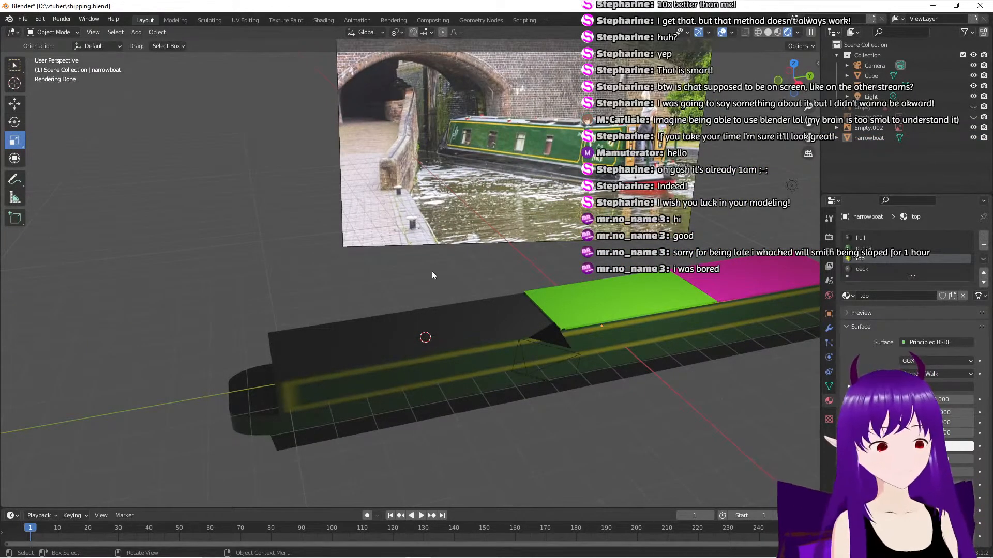
mouse_move(533, 394)
middle_down()
mouse_move(561, 384)
mouse_move(457, 365)
mouse_move(544, 384)
mouse_move(531, 387)
middle_up()
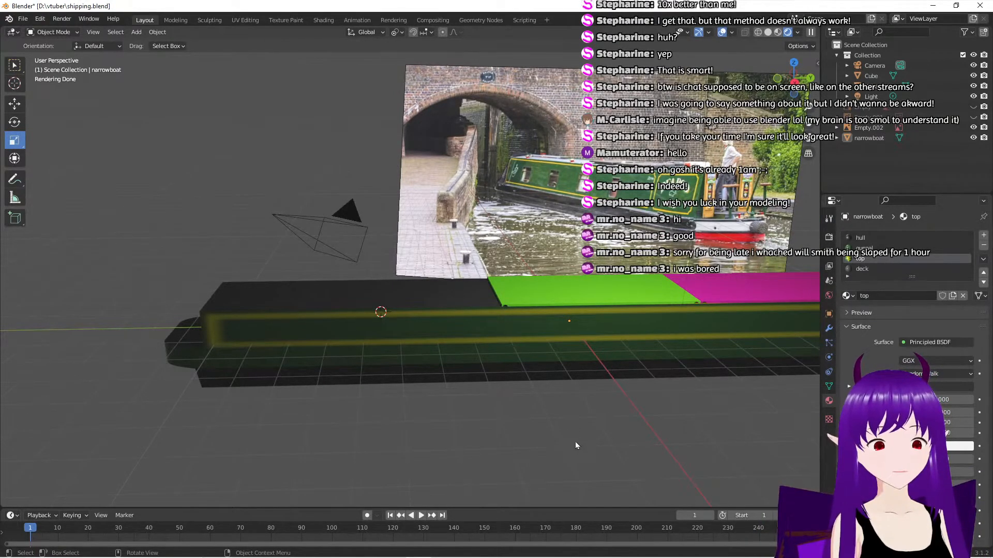
middle_drag(575, 443, 579, 436)
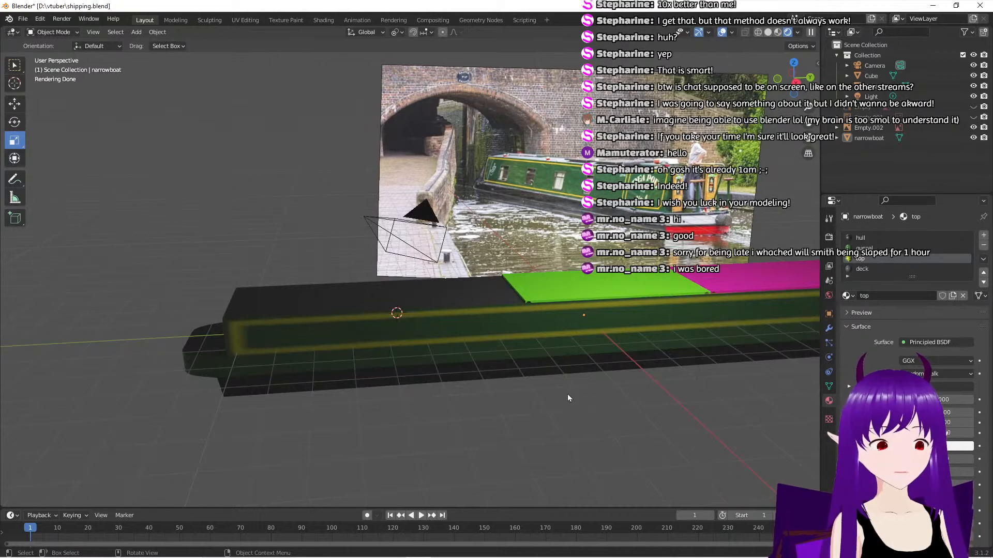
mouse_move(567, 394)
middle_down()
mouse_move(583, 389)
mouse_move(571, 392)
middle_up()
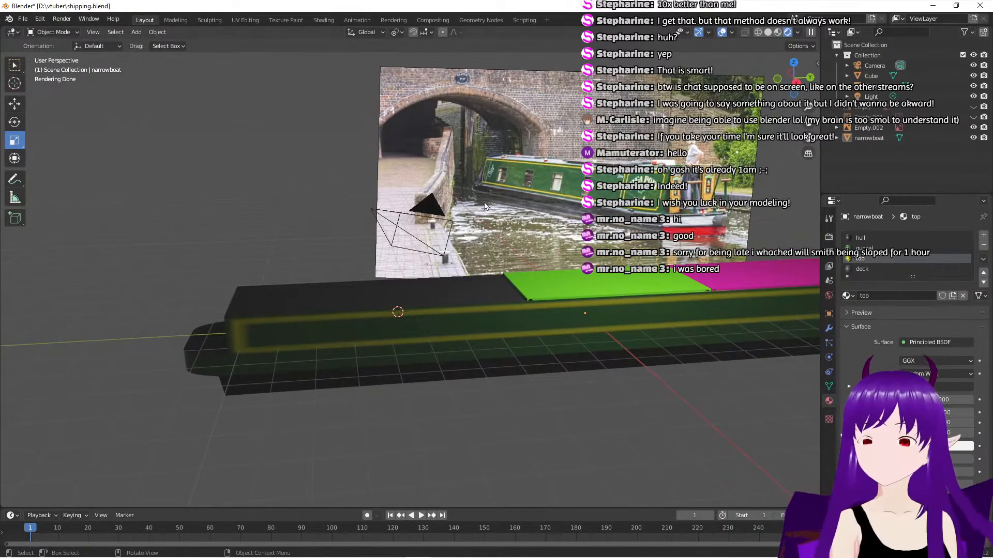
Show the scene's render properties, then pause and resume the viewport render while viewing the whole boat side
click(828, 240)
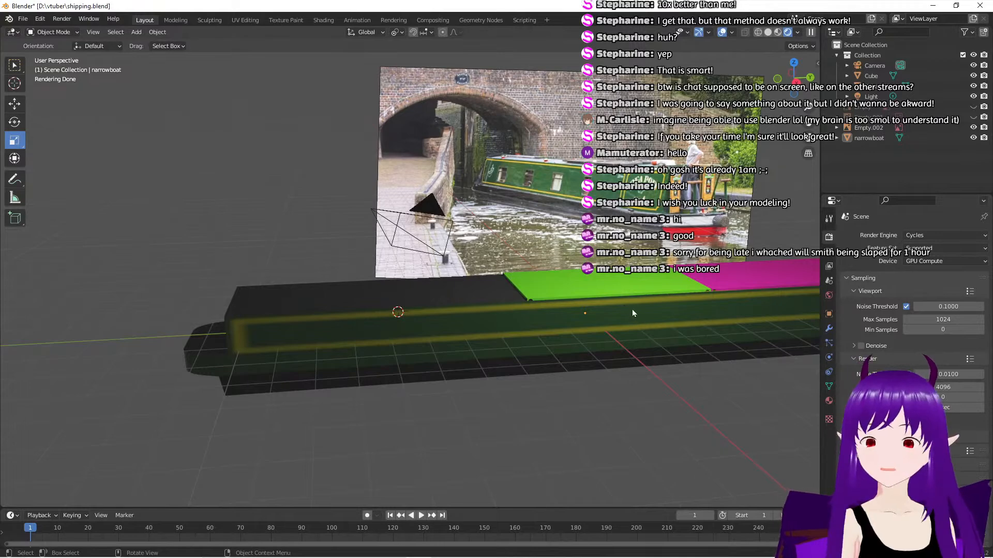
key(z)
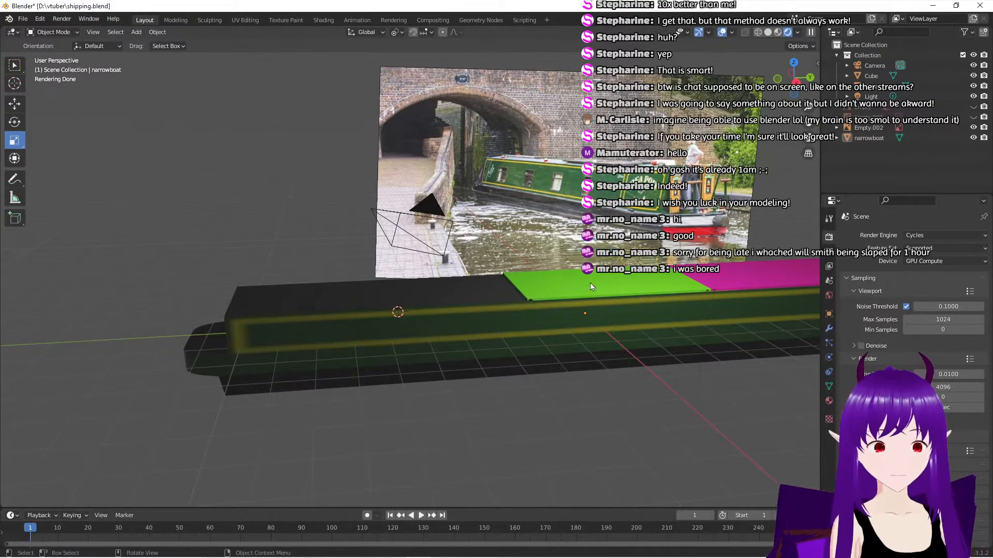
middle_drag(668, 349, 536, 347)
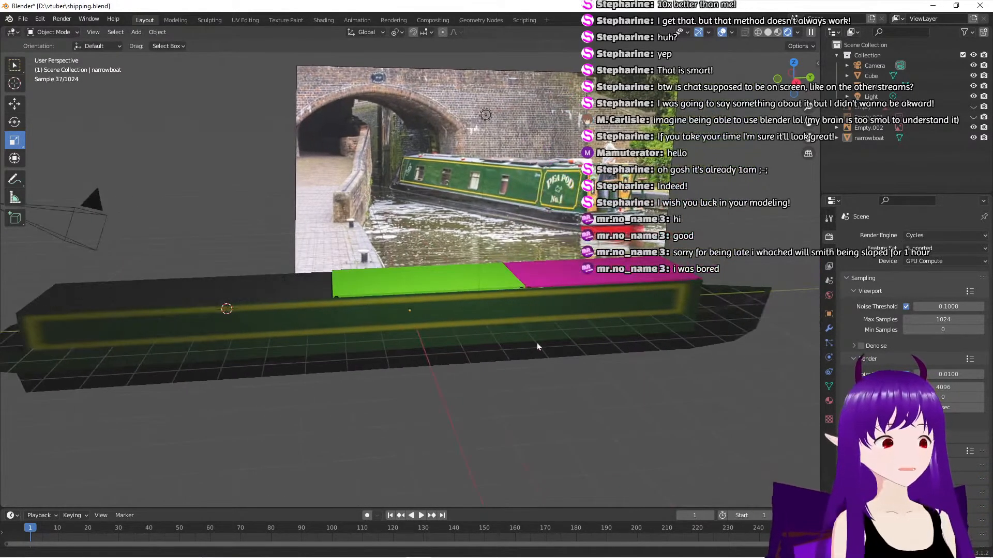
click(810, 32)
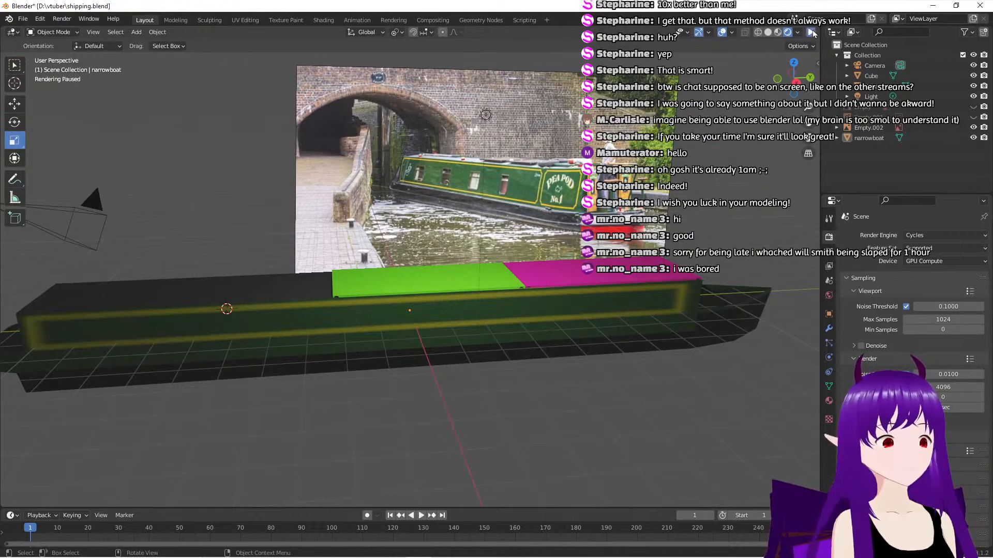
click(810, 33)
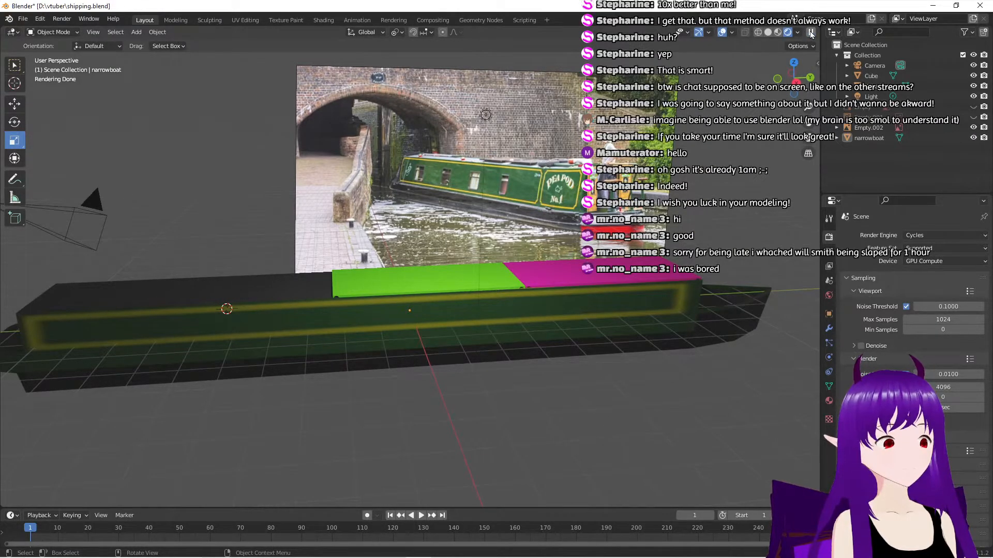
click(810, 33)
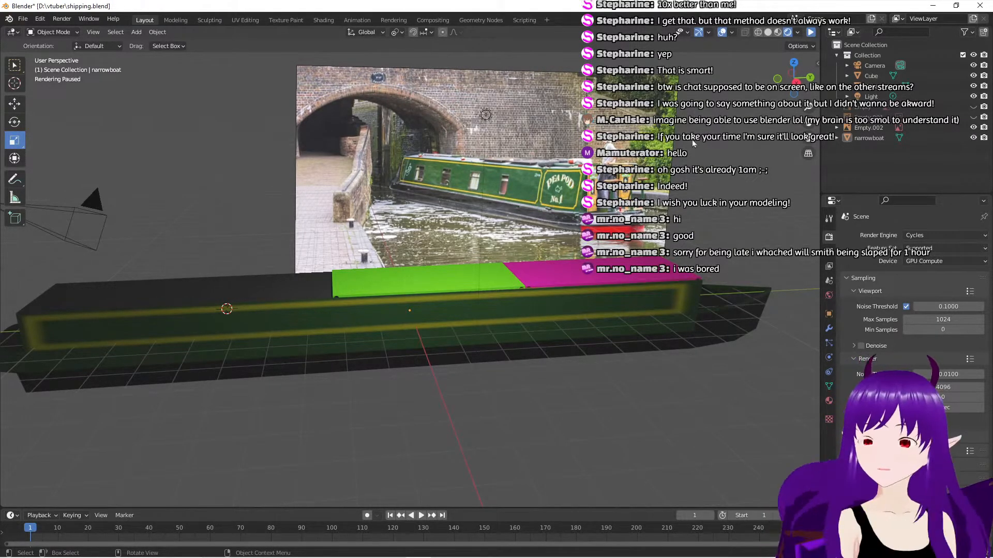
click(810, 33)
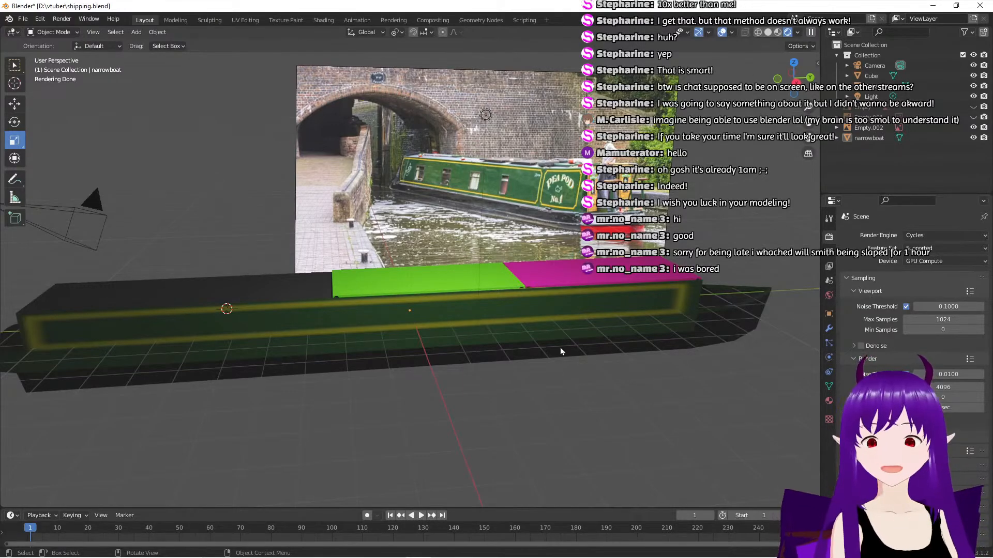
mouse_move(560, 347)
middle_down()
mouse_move(538, 358)
mouse_move(561, 351)
mouse_move(607, 365)
mouse_move(693, 346)
mouse_move(511, 351)
mouse_move(560, 355)
middle_up()
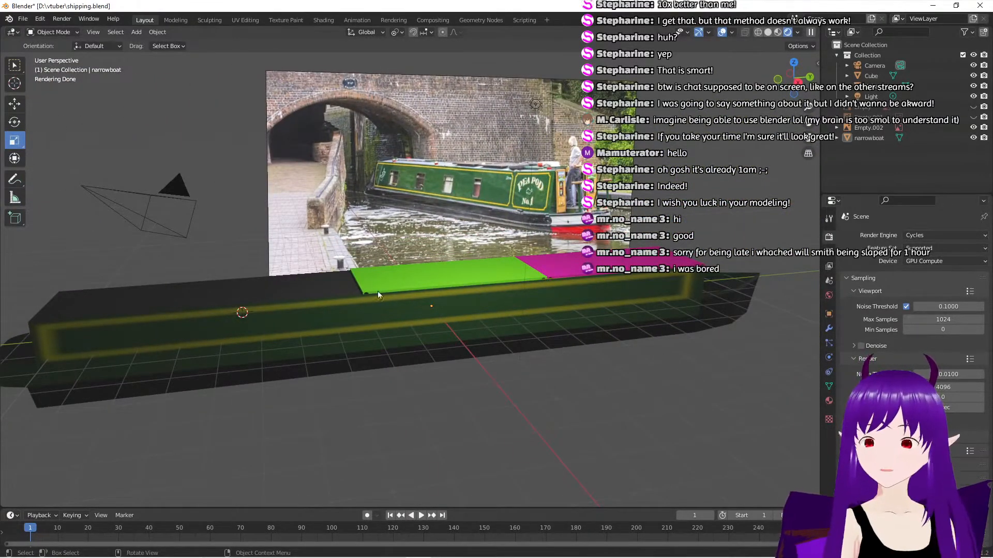
Select the camera, check its current view of the narrowboat, and activate the Move tool
click(161, 220)
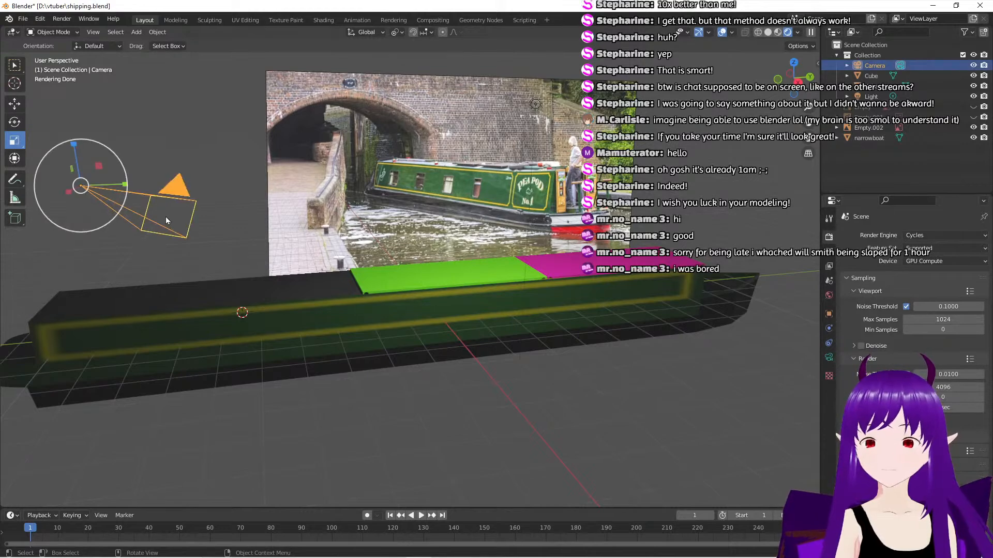
key(KP_0)
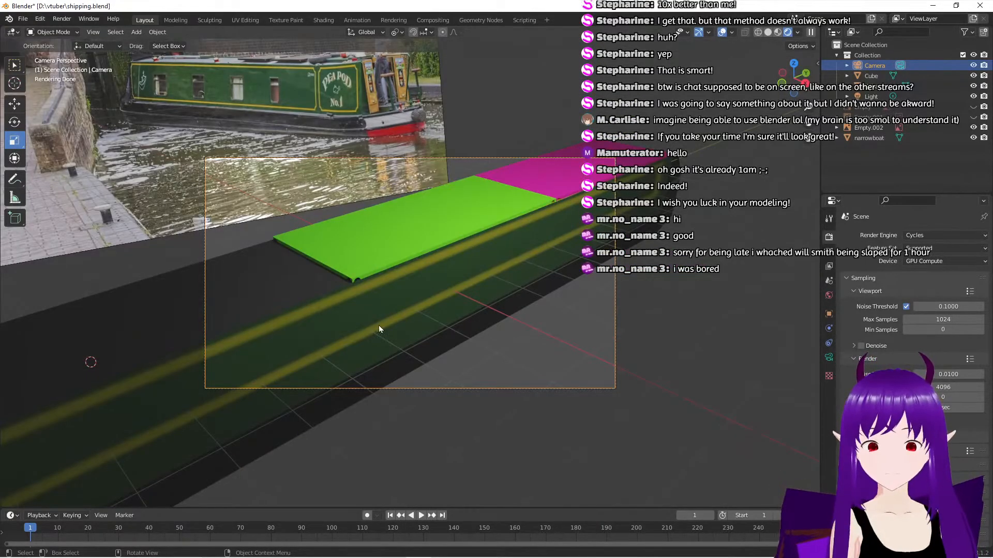
middle_drag(379, 326, 332, 298)
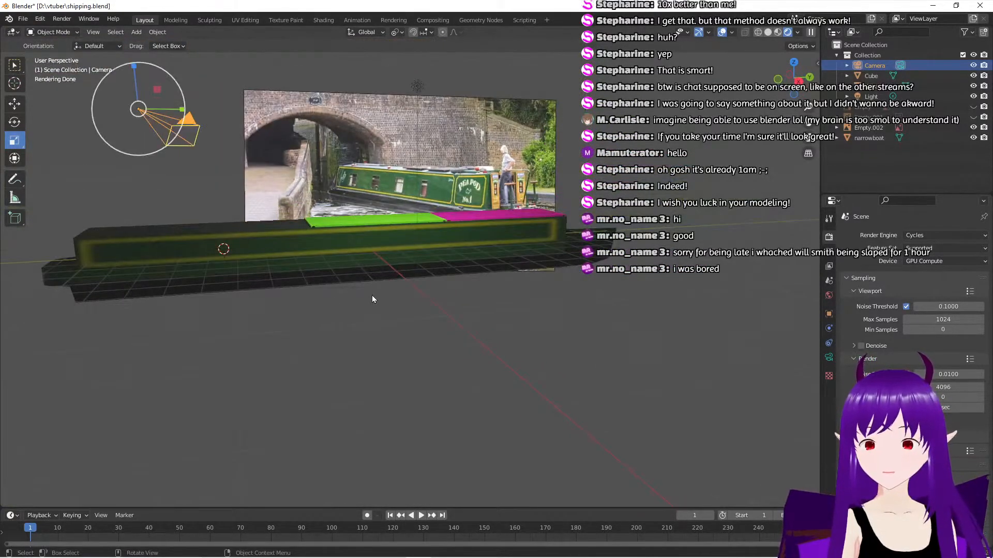
click(12, 105)
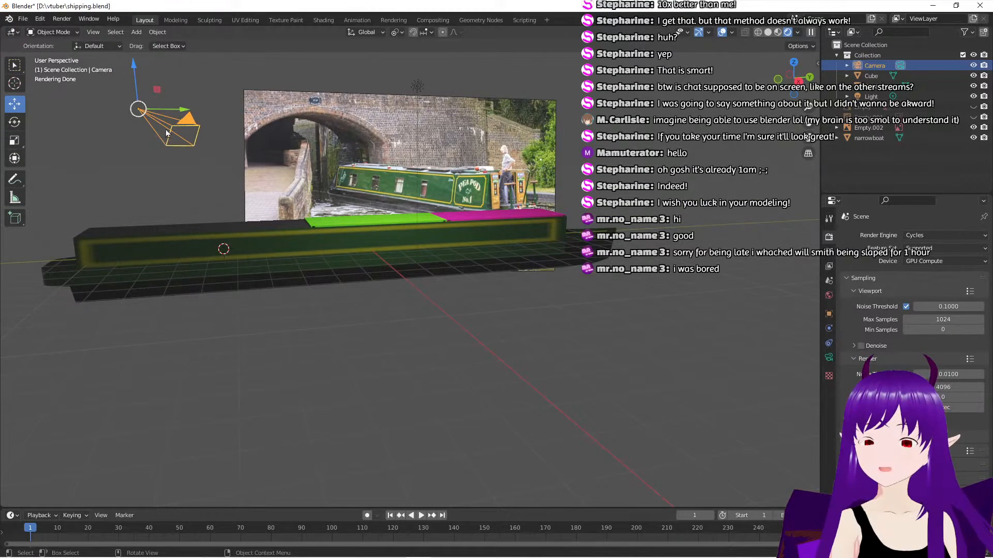
Delete the light above the narrowboat from the scene
middle_drag(169, 197, 275, 233)
scroll(275, 233, down, 3)
scroll(275, 236, up, 1)
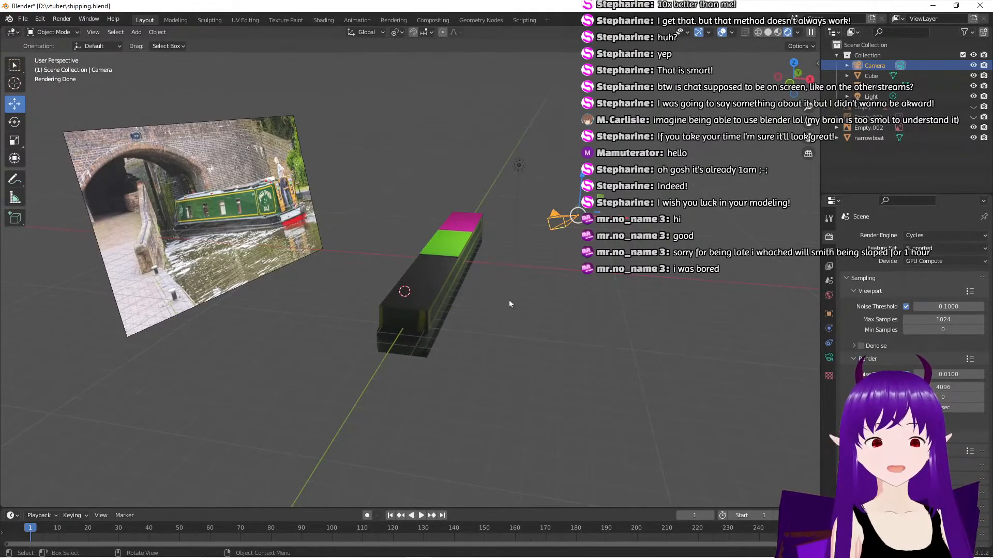
middle_drag(509, 299, 473, 296)
click(483, 165)
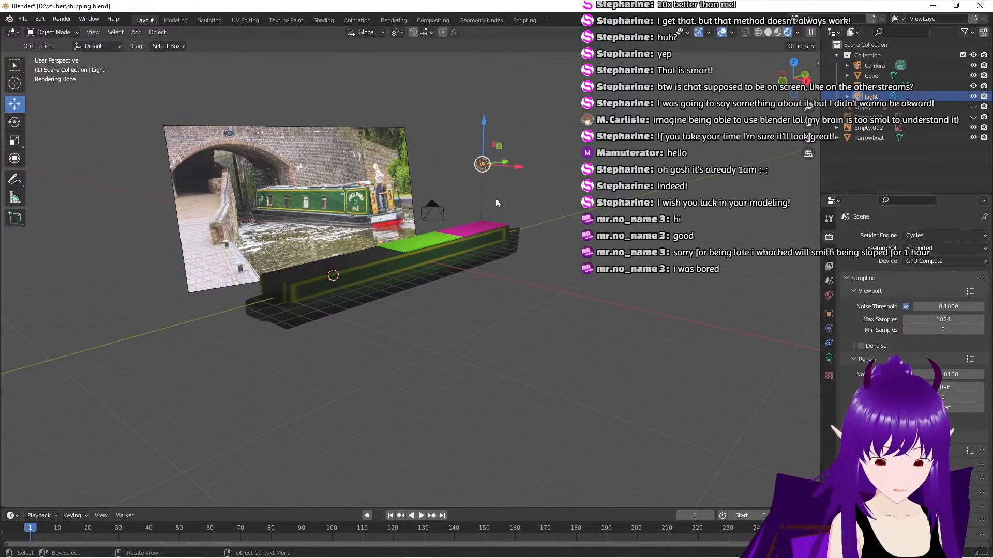
key(x)
click(497, 200)
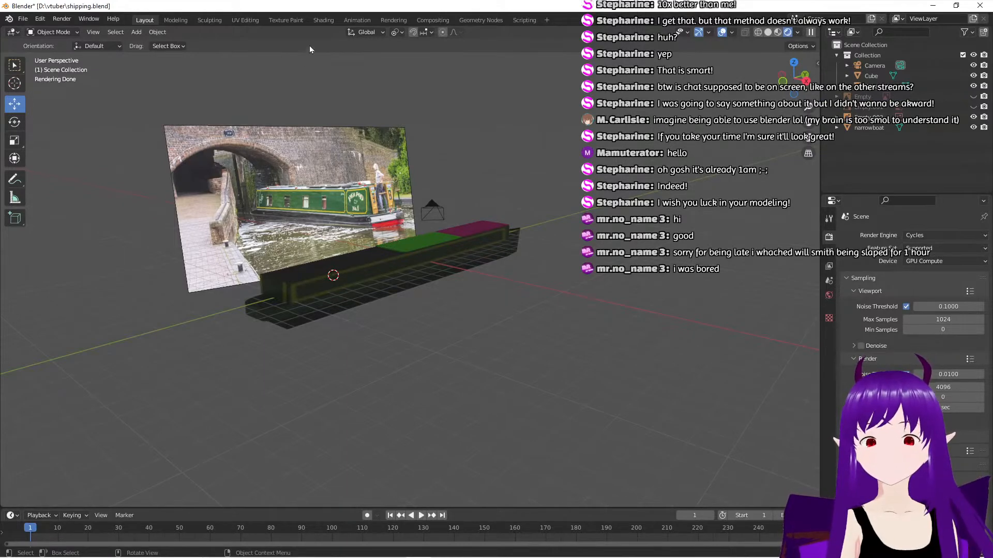
Switch to the Shading workspace and show the World shader's Background and World Output nodes
click(287, 21)
click(334, 20)
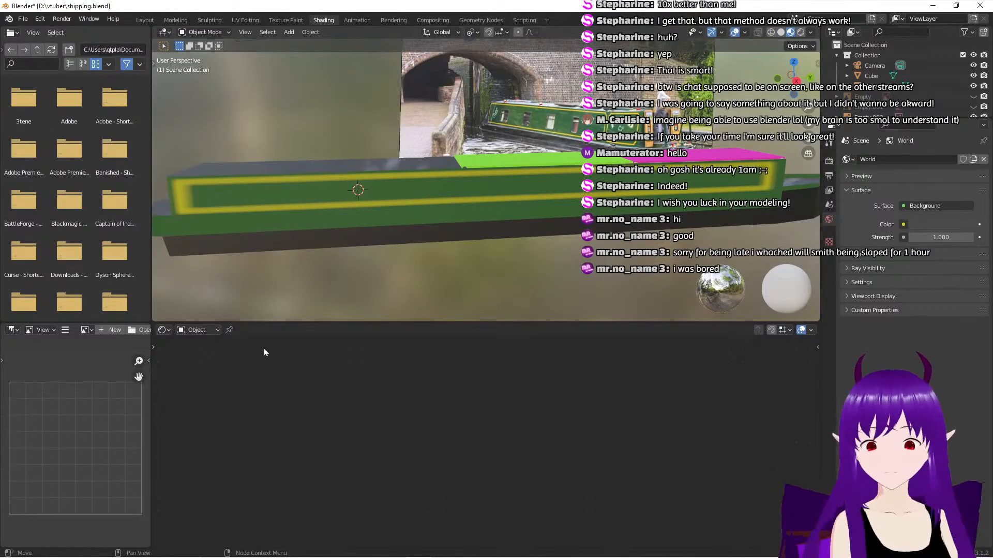
click(210, 332)
click(215, 354)
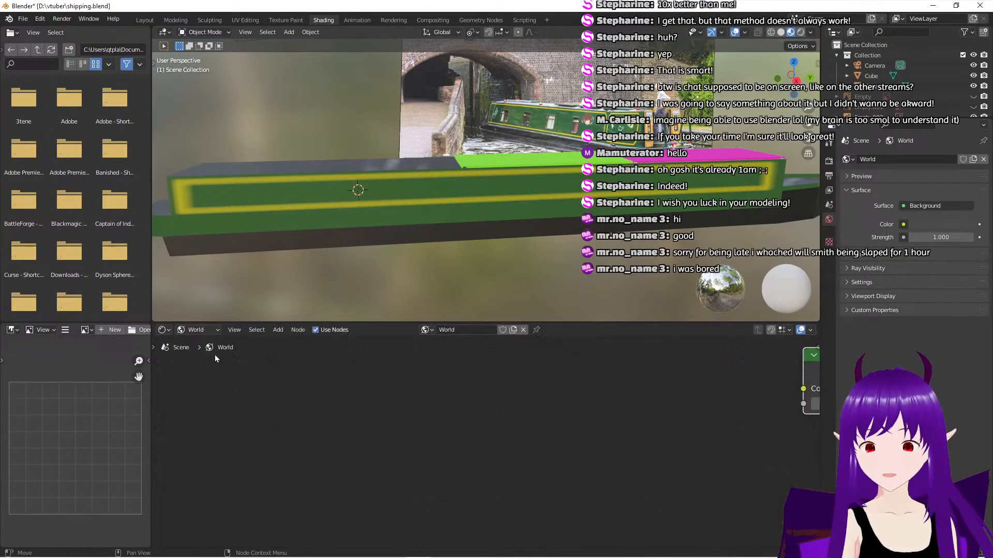
middle_drag(425, 388, 246, 430)
middle_drag(657, 444, 461, 442)
scroll(600, 450, up, 1)
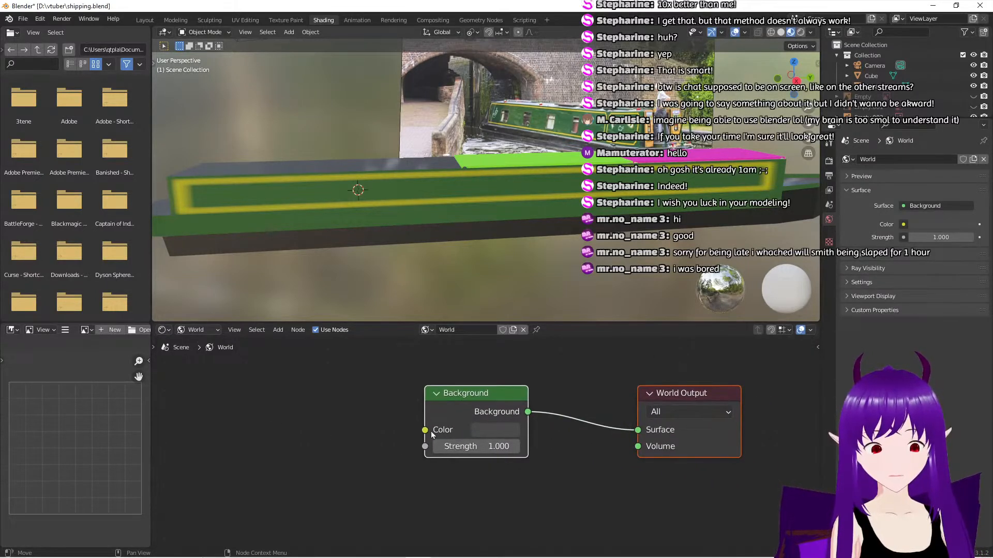
Add a Sky Texture node beside the Background node and connect its Color output to the Background's Color input
click(315, 393)
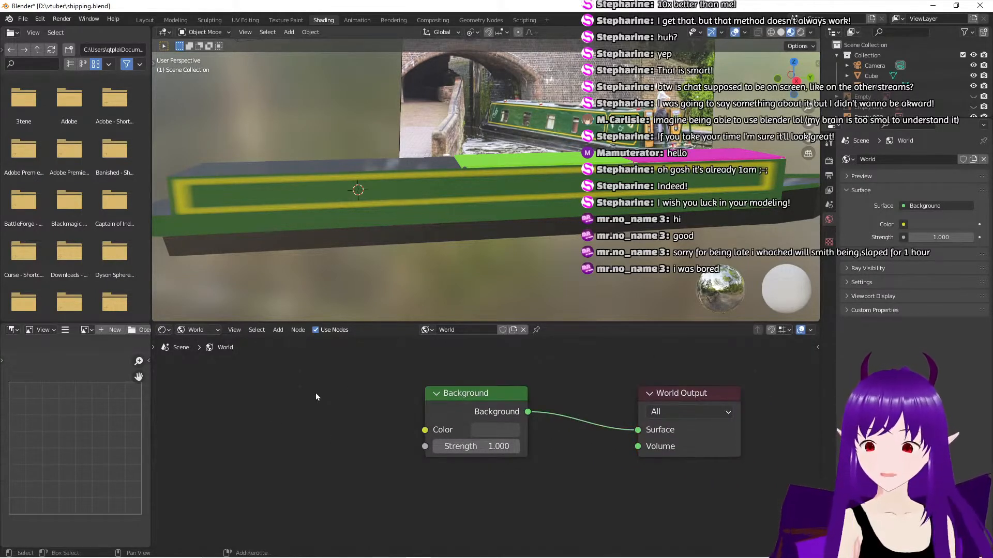
key(shift+space)
click(323, 379)
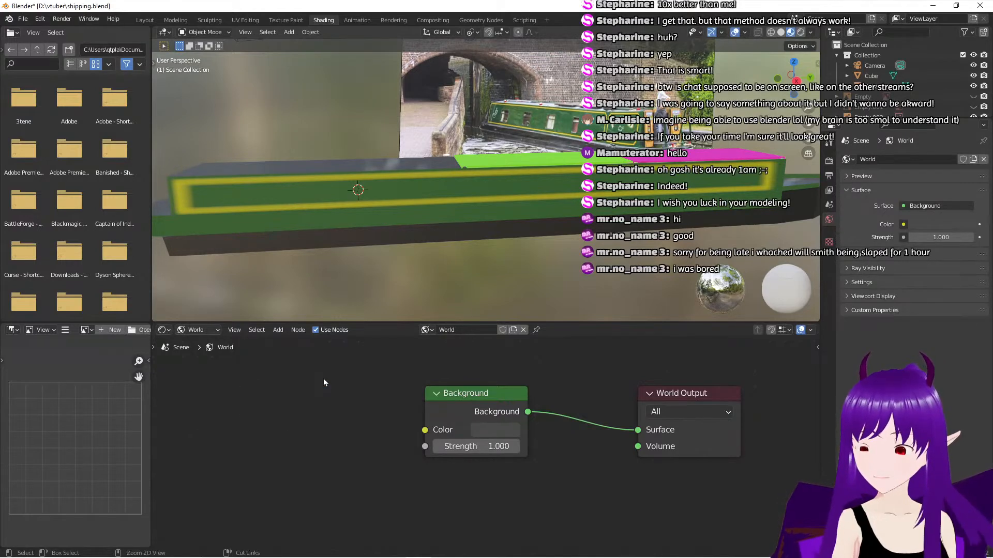
key(shift+a)
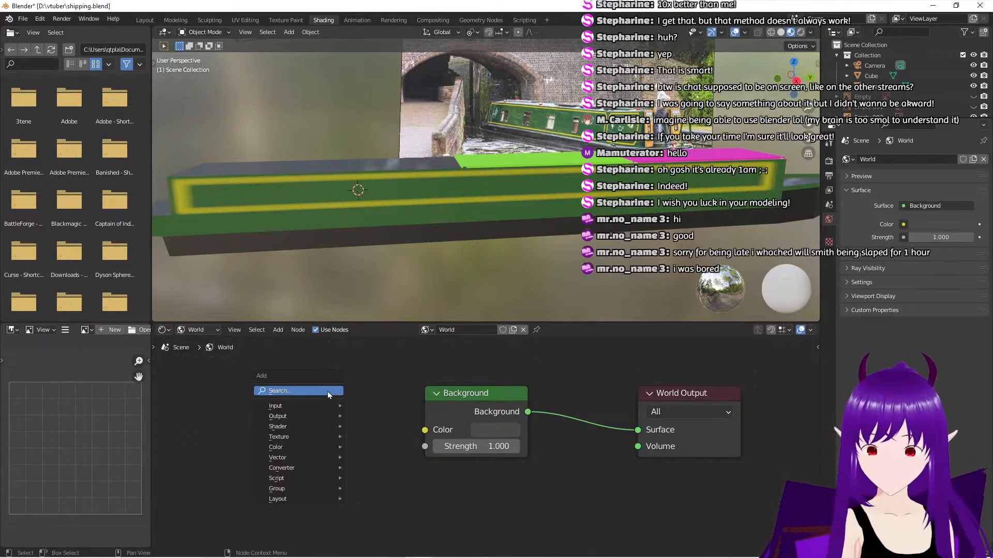
click(328, 391)
text(sky)
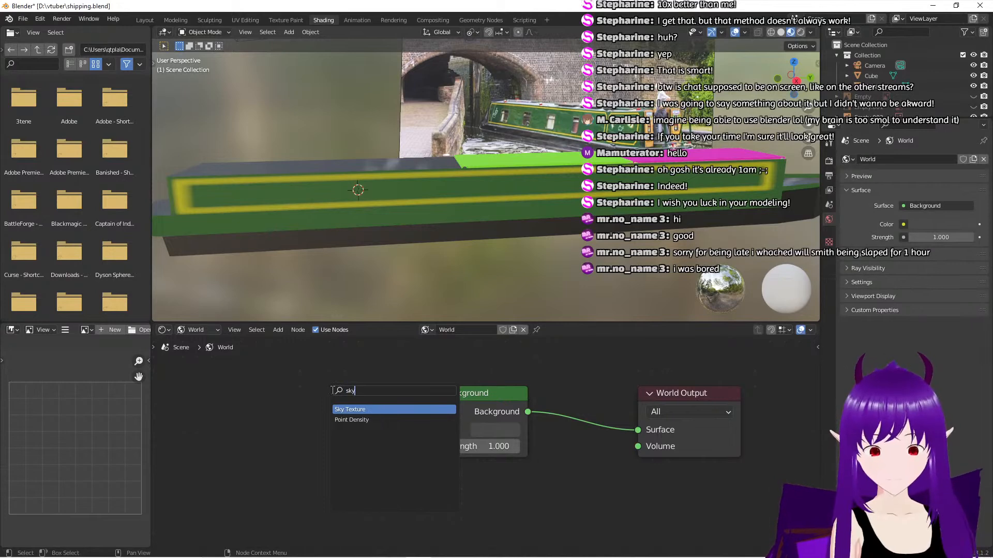
key(Return)
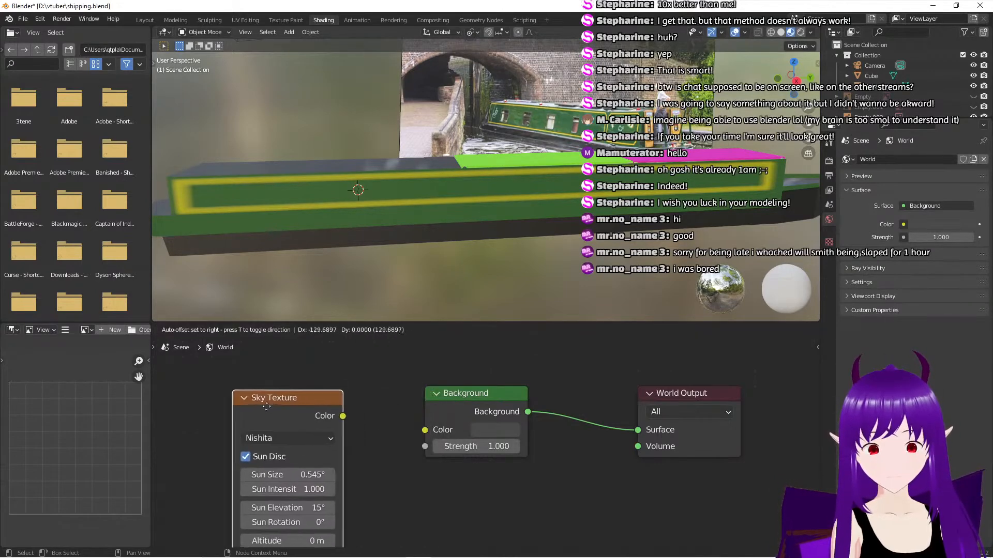
scroll(364, 406, down, 1)
middle_drag(376, 453, 327, 414)
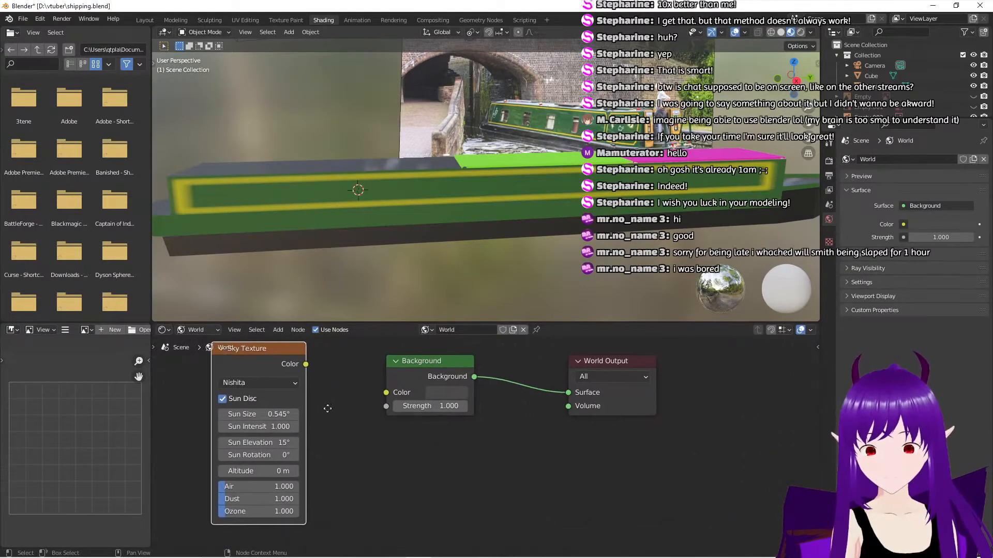
drag(306, 364, 385, 393)
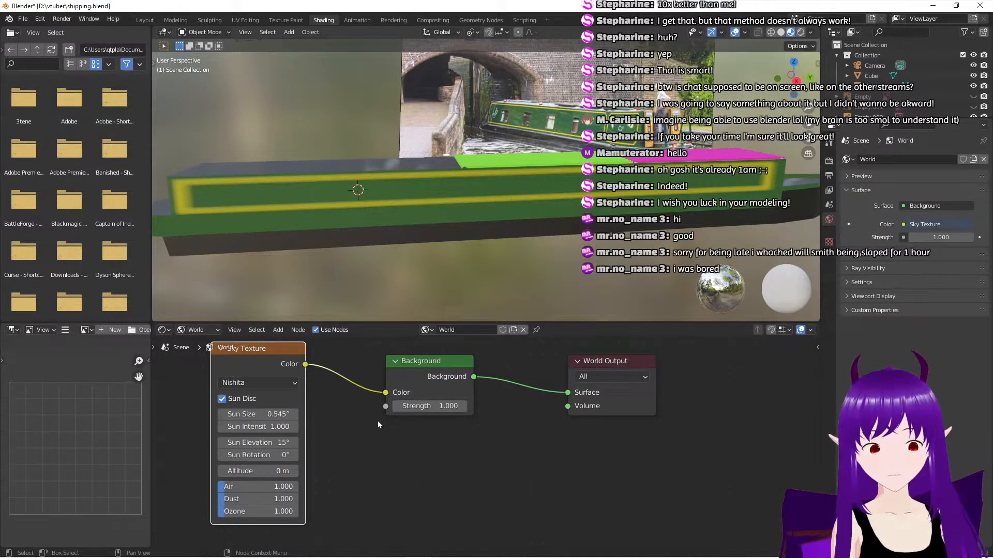
Switch to the Layout workspace and examine the sky lighting on the narrowboat's side
click(151, 22)
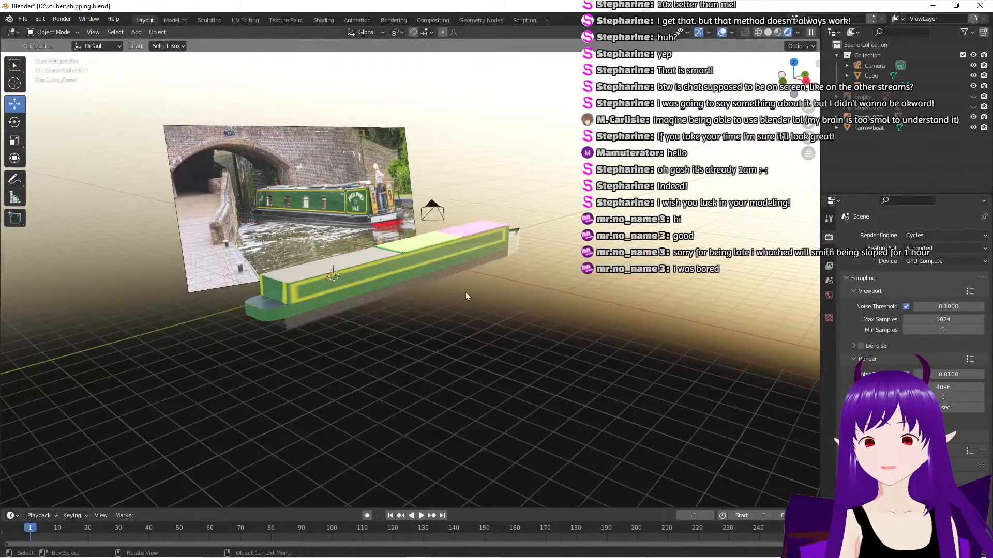
middle_drag(495, 310, 406, 295)
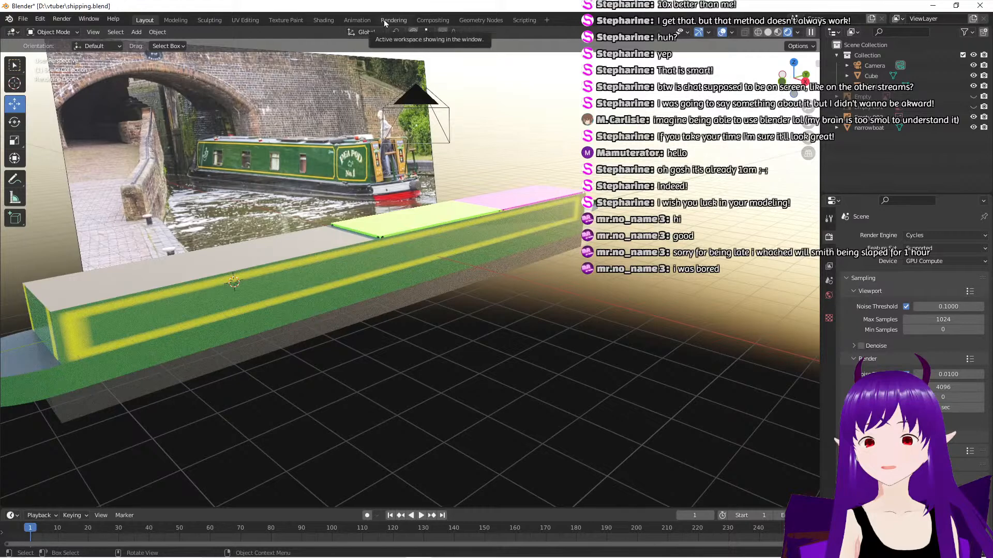
Return to the Shading workspace and set its viewport shading to Rendered
click(317, 20)
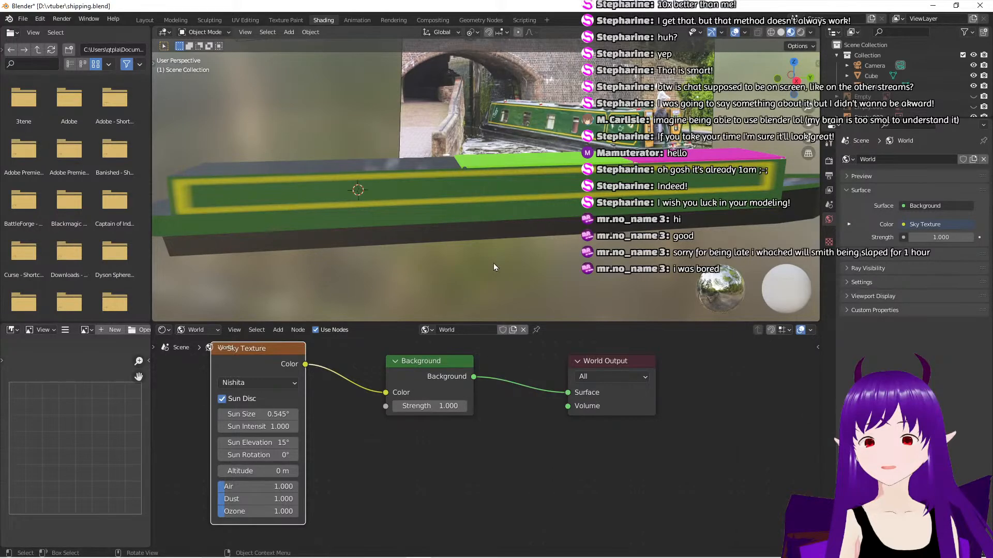
key(shift+z)
key(shift+z)
key(z)
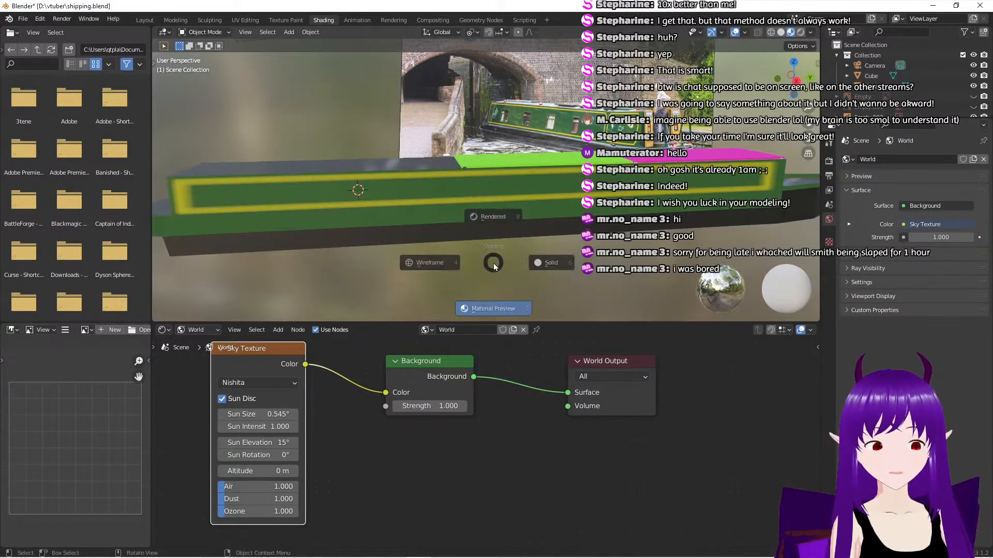
click(489, 224)
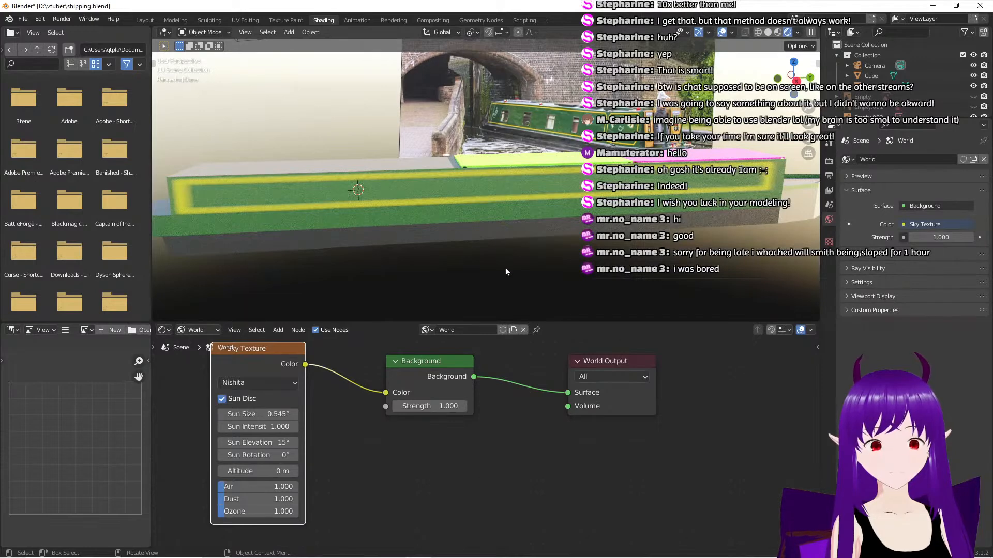
middle_drag(506, 269, 508, 270)
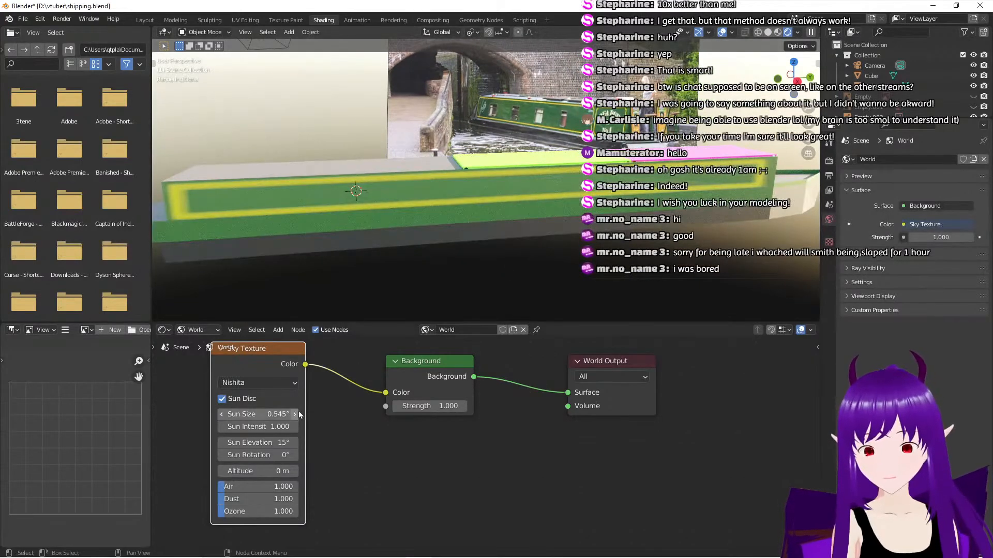
Set the Sky Texture's Dust to 6 and check the lighting on the narrowboat
scroll(299, 414, down, 1)
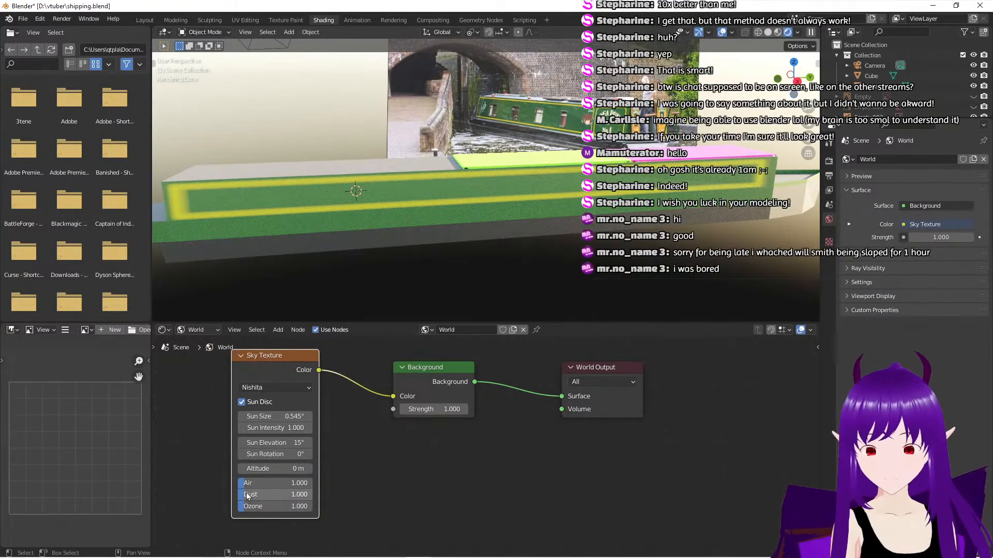
drag(247, 496, 278, 496)
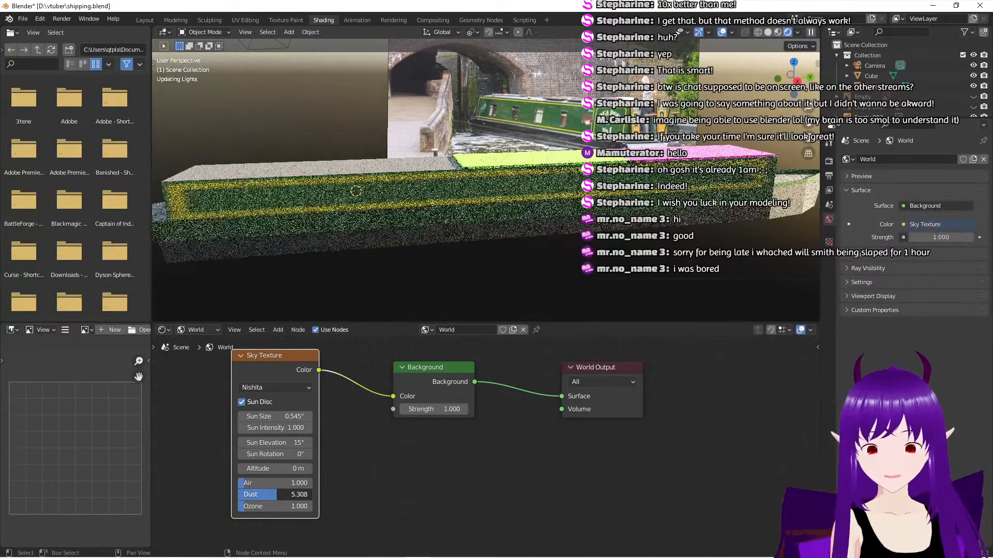
click(303, 496)
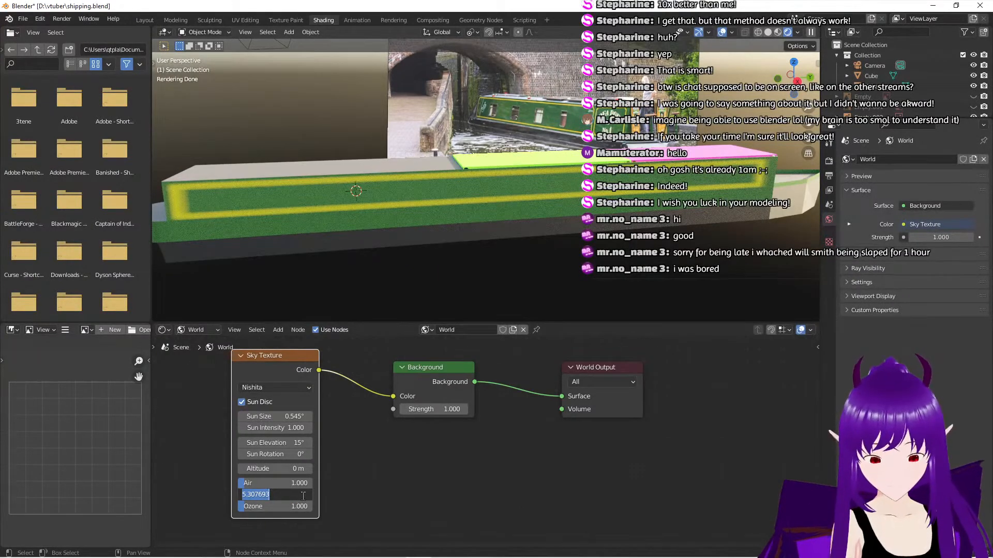
text(6)
key(Return)
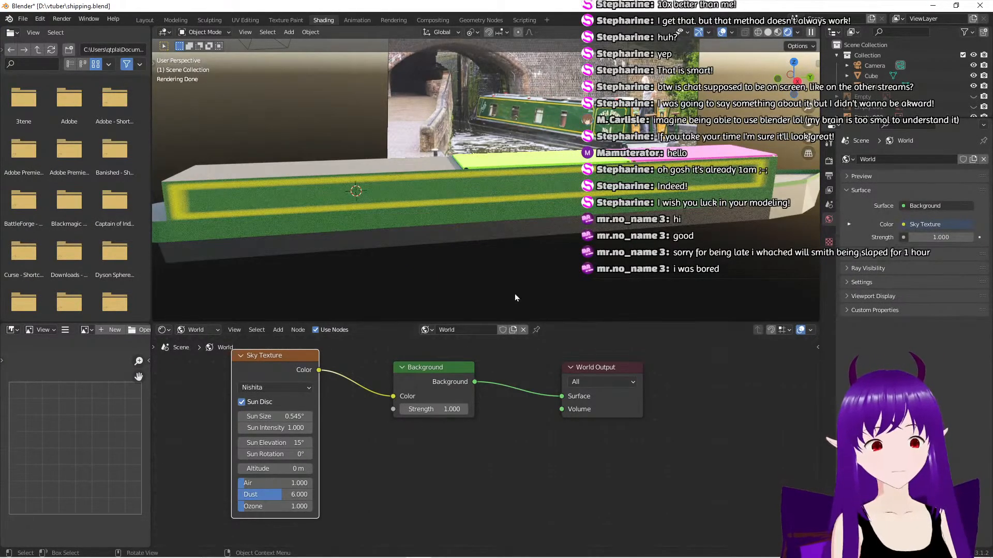
mouse_move(527, 258)
middle_down()
mouse_move(526, 290)
mouse_move(522, 251)
middle_up()
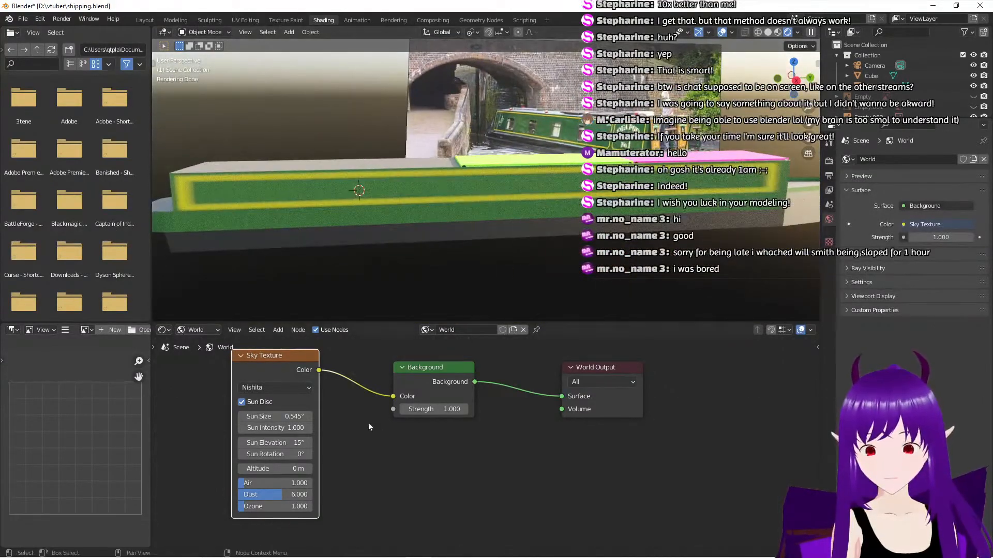
Try a Sun Elevation of 90° on the Sky Texture
click(299, 443)
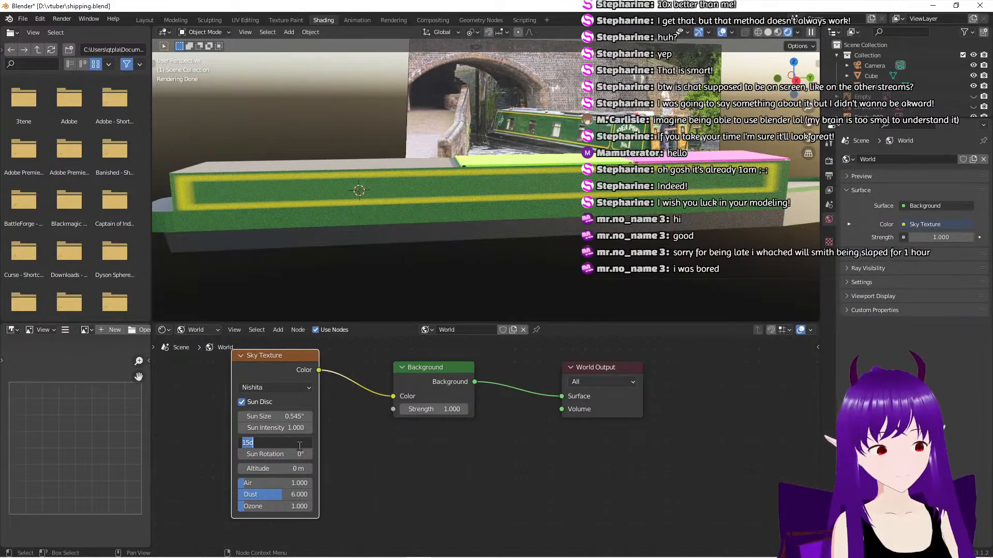
text(90)
key(Return)
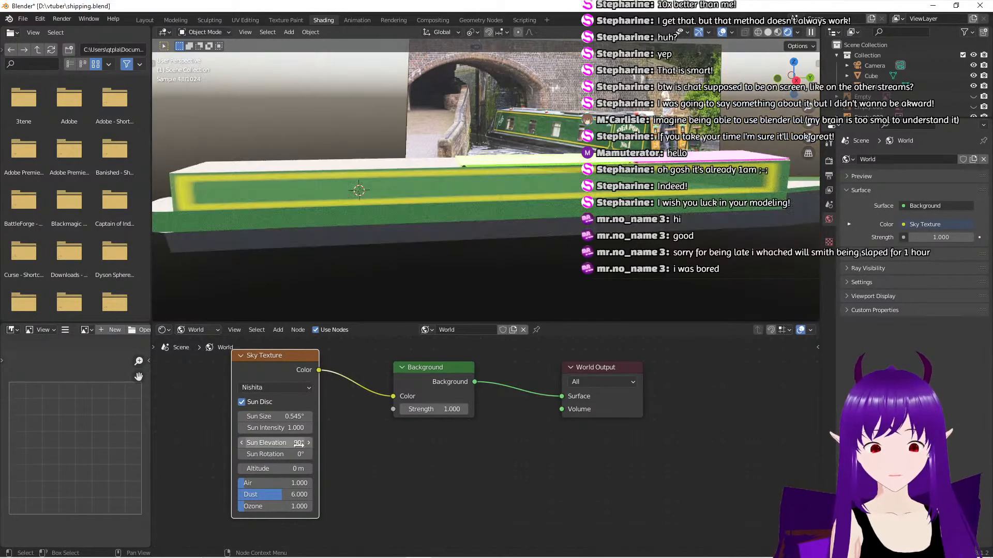
Set the Sky Texture's Sun Elevation to 45°
click(299, 443)
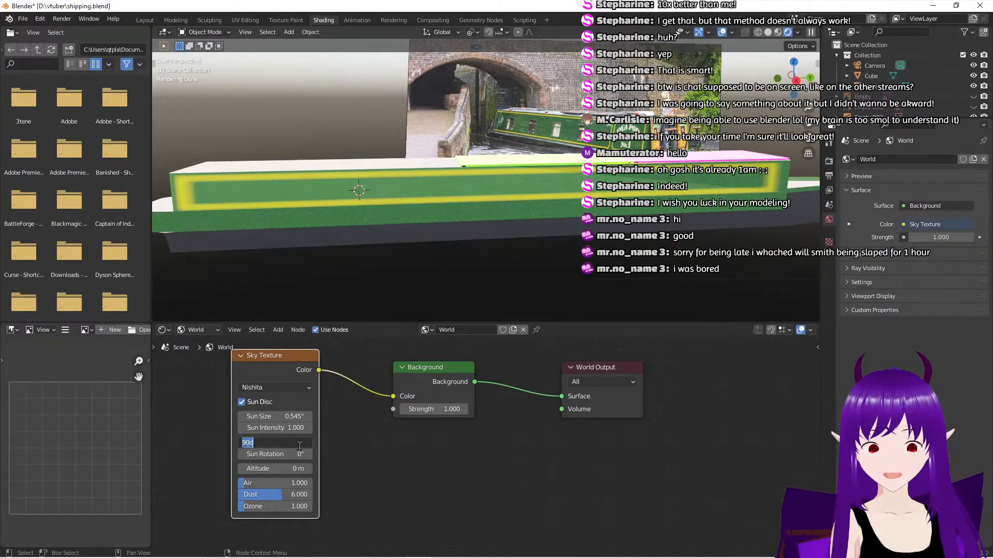
key(BackSpace)
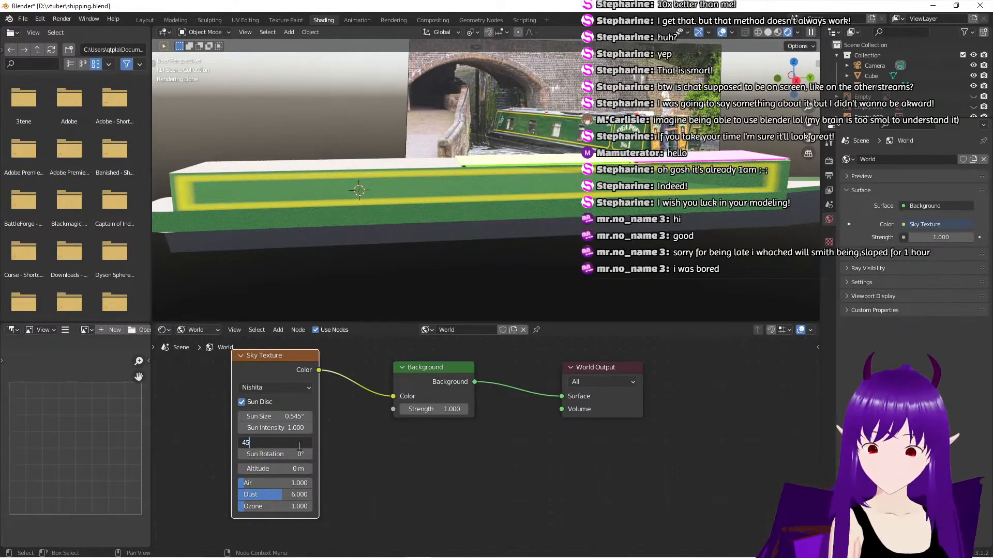
text(45)
key(Return)
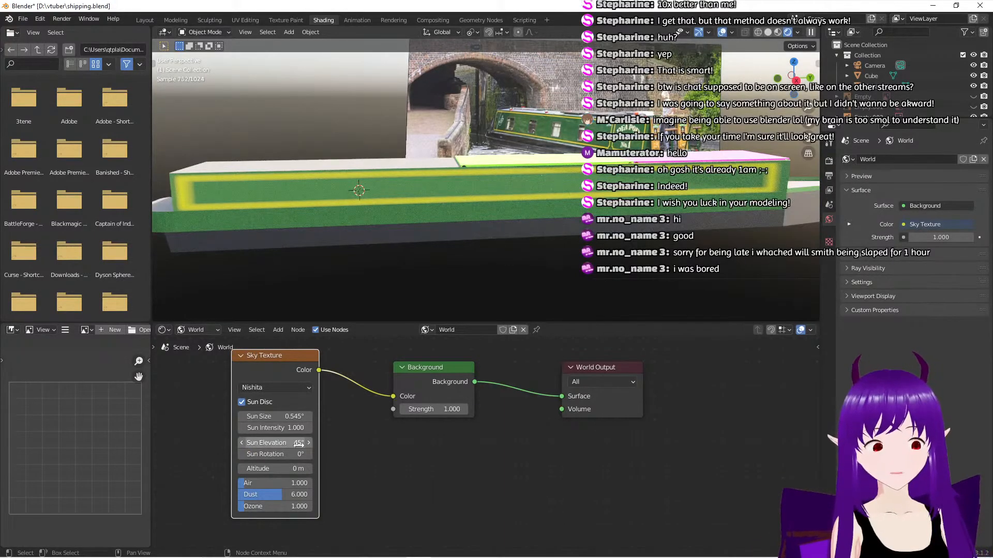
Enter 1.0 as the Background node's Strength
click(451, 409)
text(1.0)
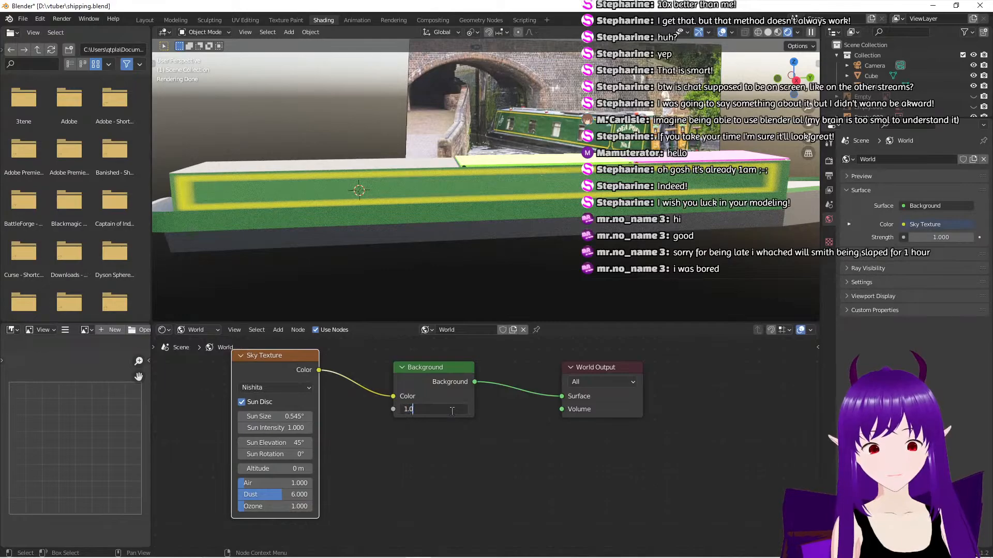
key(Return)
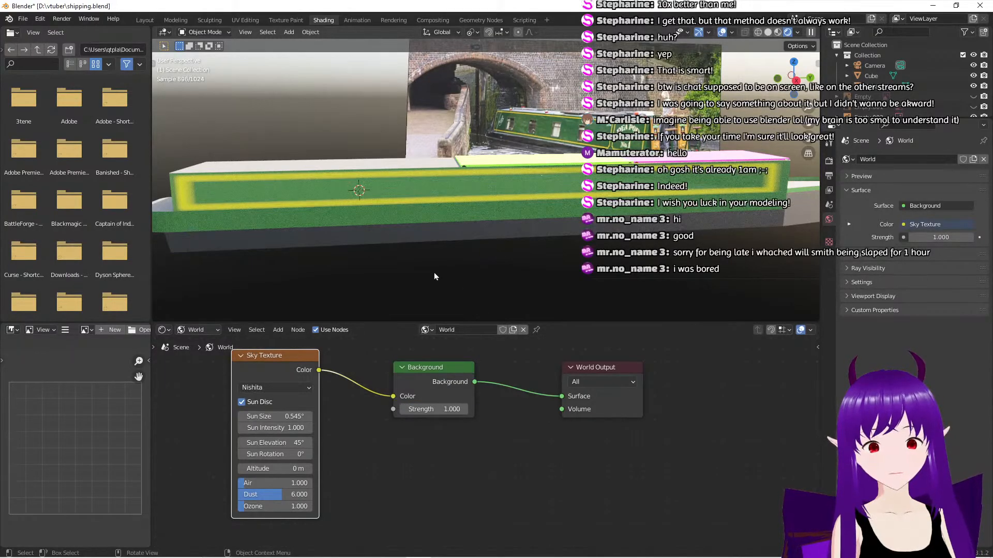
Set the Background node's Strength to 0.5 and check the narrowboat's livery under the dimmer sky
middle_drag(434, 274, 455, 261)
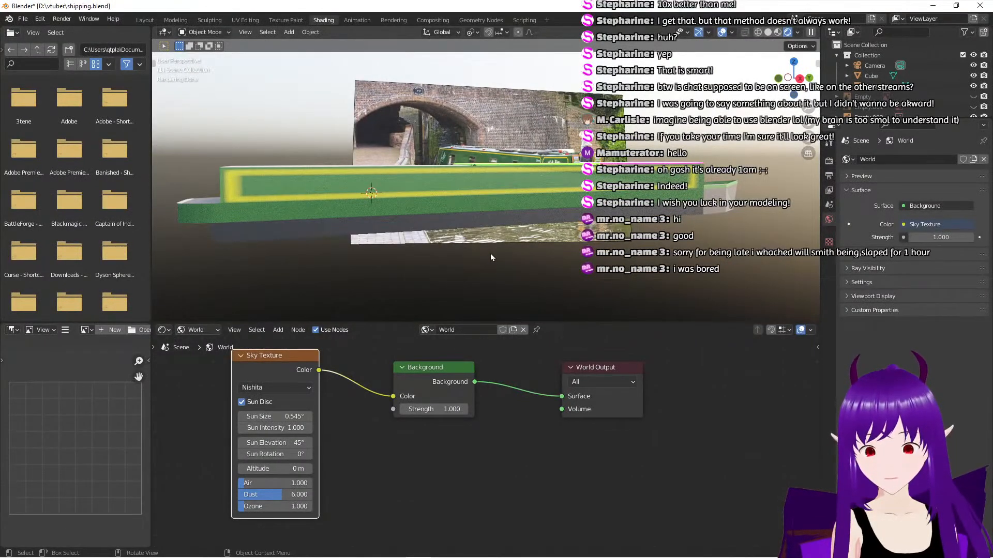
click(452, 409)
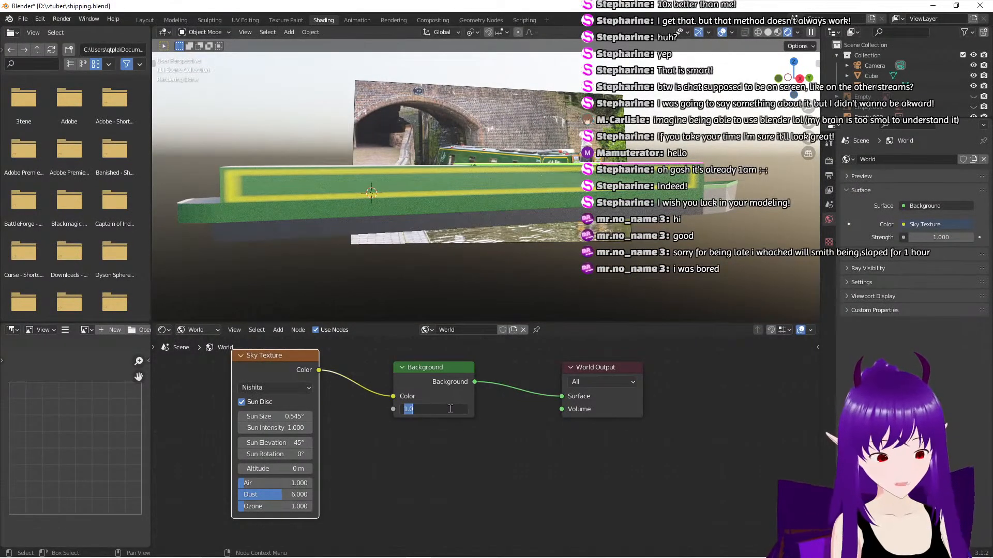
text(0.5)
key(Return)
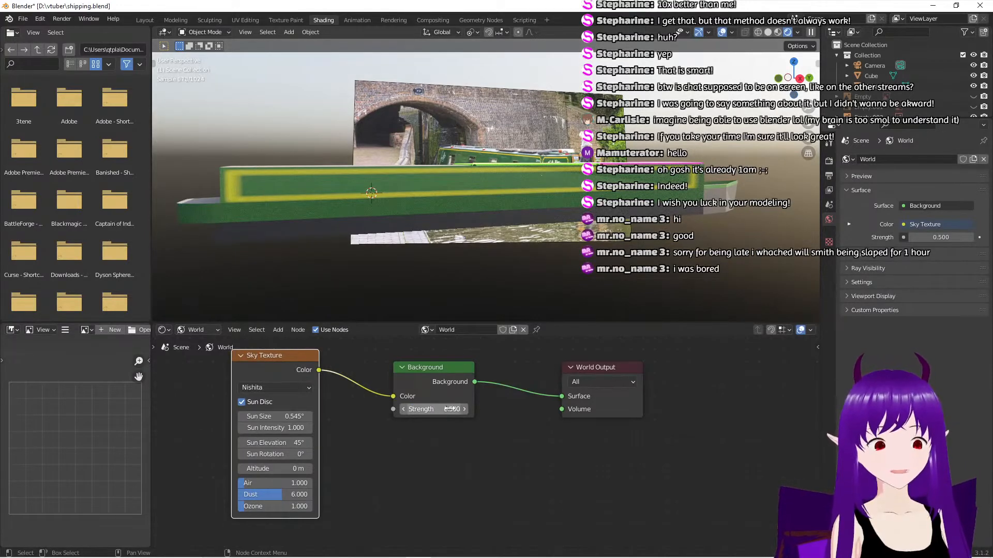
middle_drag(479, 255, 488, 258)
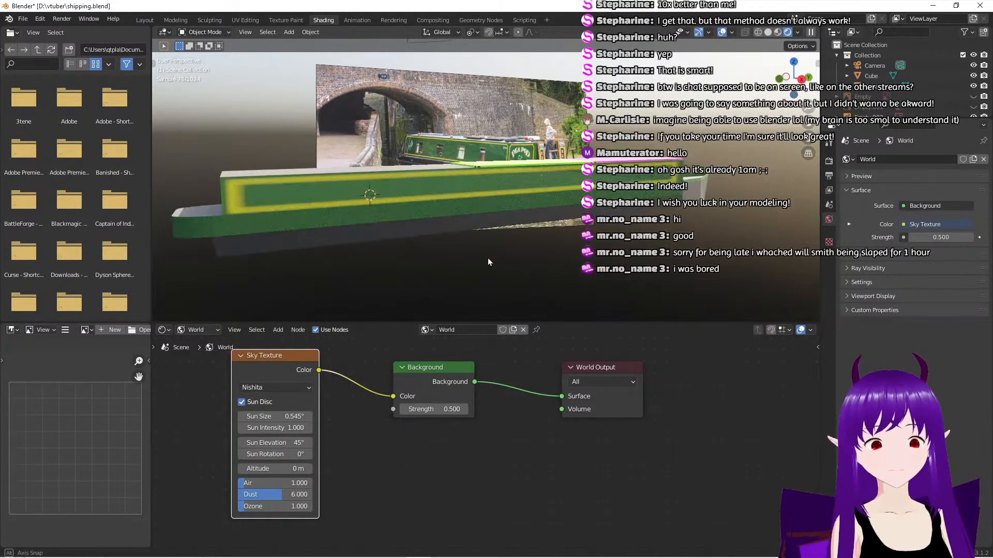
middle_drag(569, 259, 499, 246)
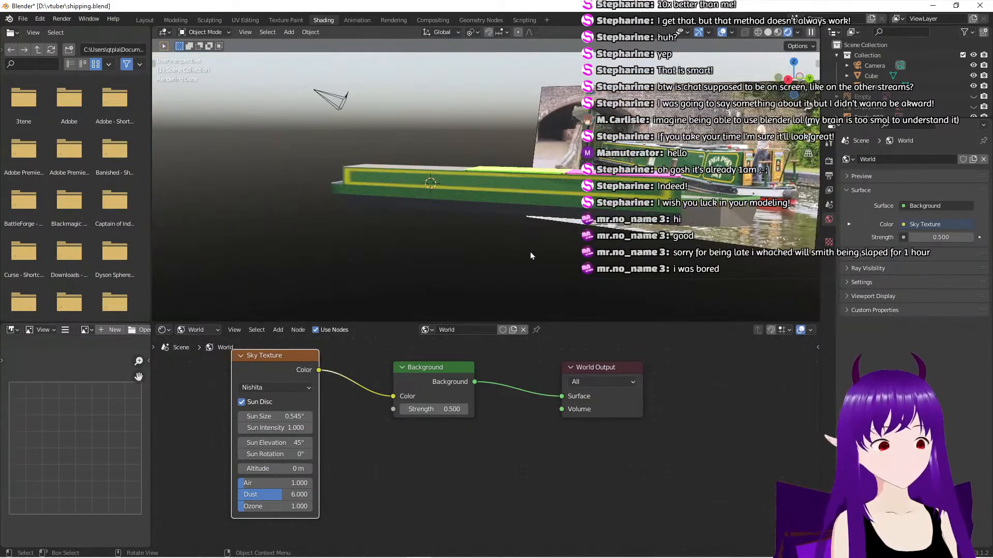
Switch to the Layout workspace, inspect the narrowboat from the bow and the side, and select its hull
click(144, 19)
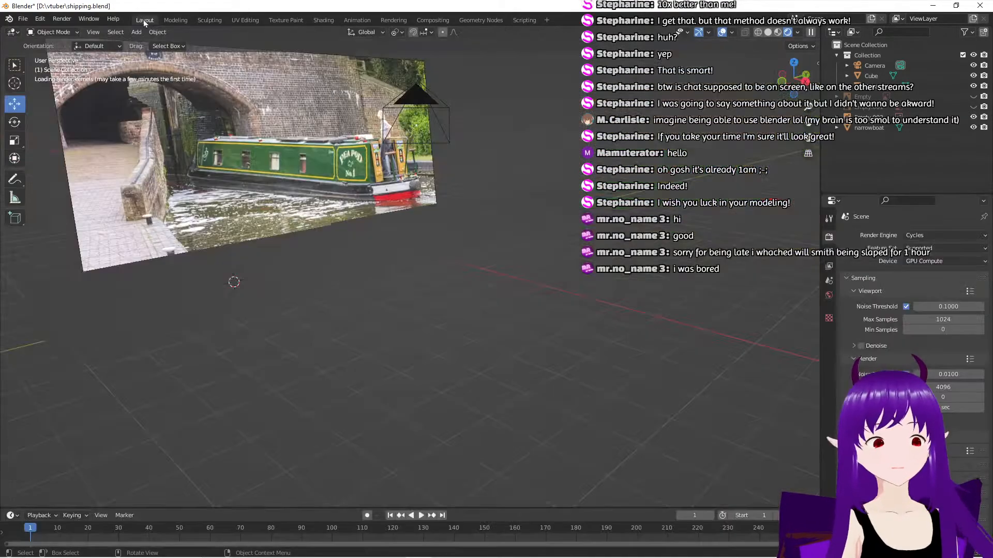
middle_drag(520, 346, 378, 335)
click(411, 281)
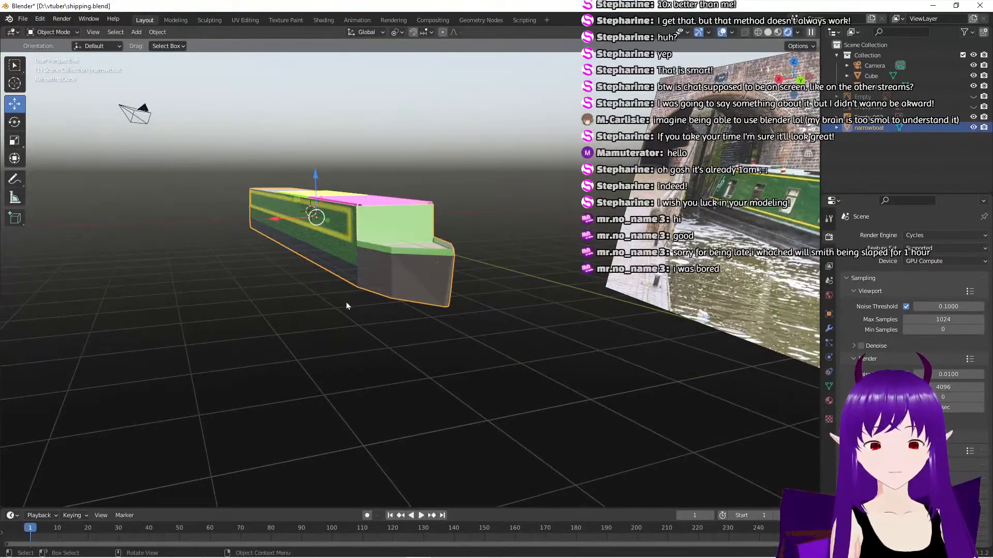
click(357, 318)
middle_drag(351, 318, 420, 338)
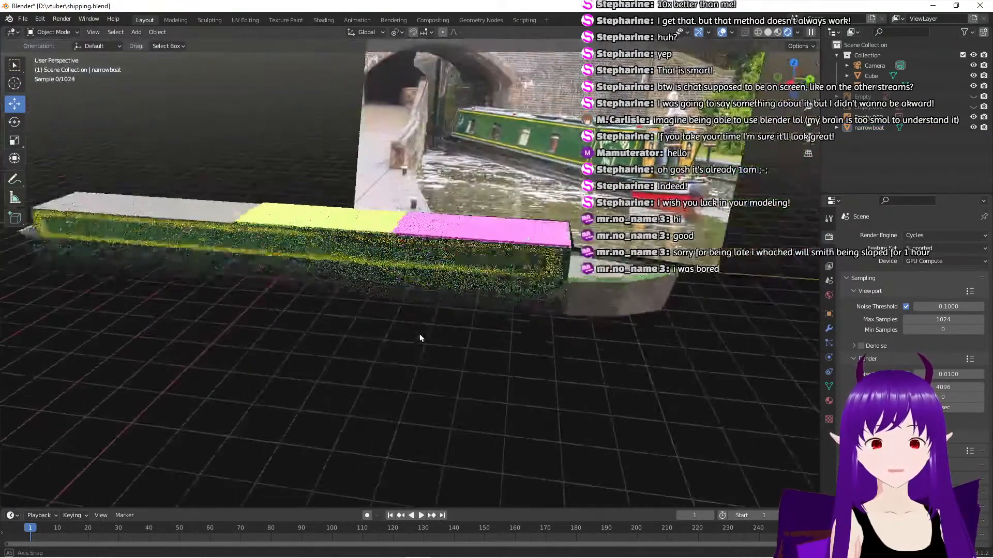
scroll(414, 328, down, 1)
click(609, 284)
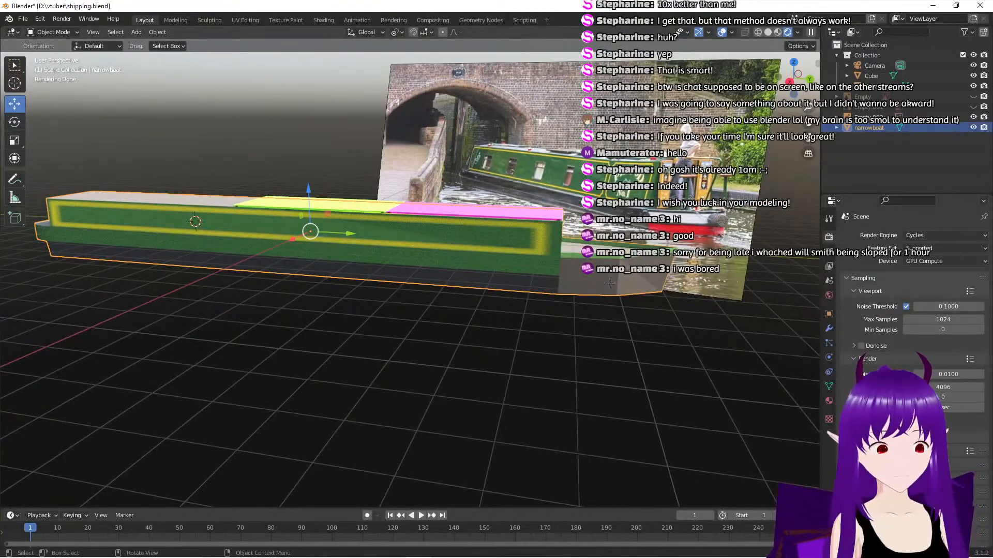
Look up the narrowboat hull's material slots and surface settings in Edit Mode, and return to Object Mode
key(Tab)
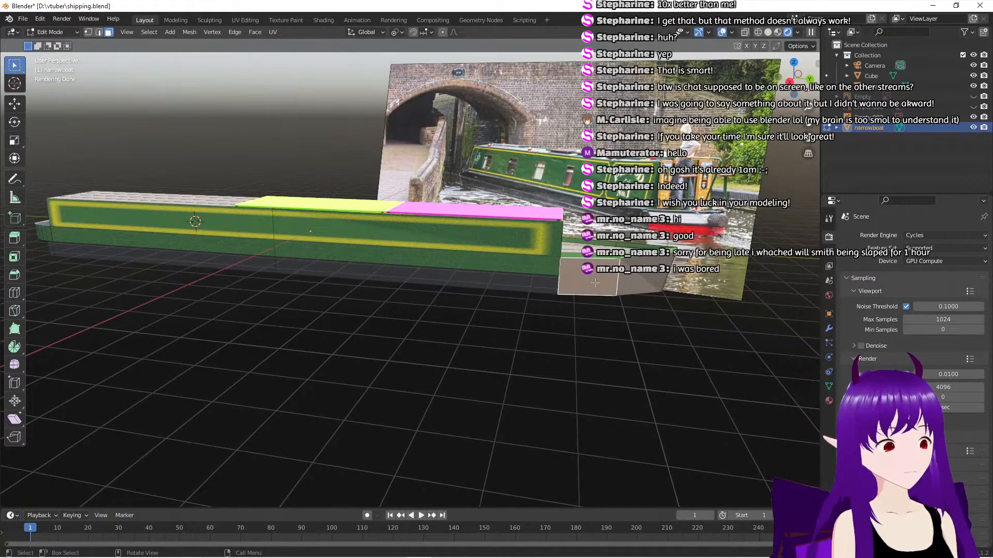
click(829, 386)
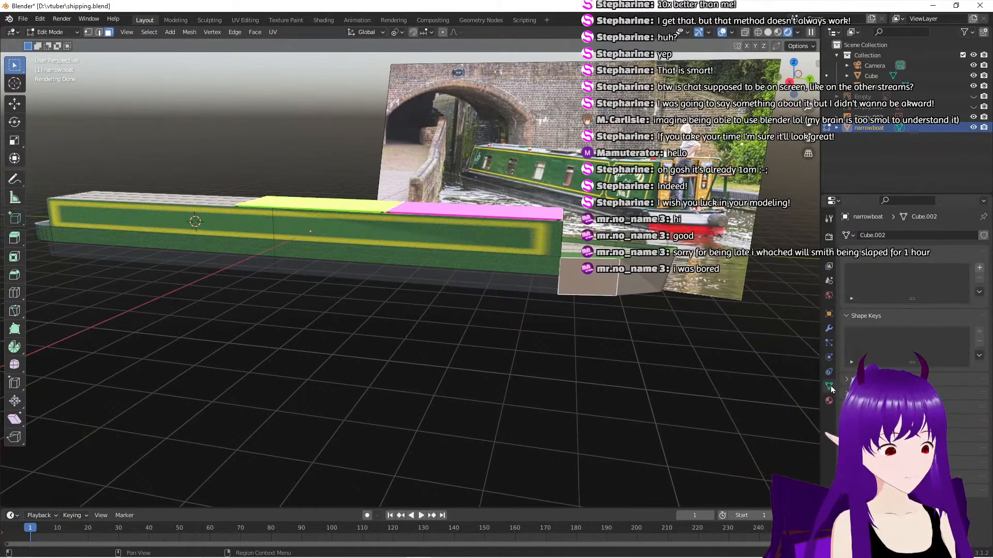
click(829, 356)
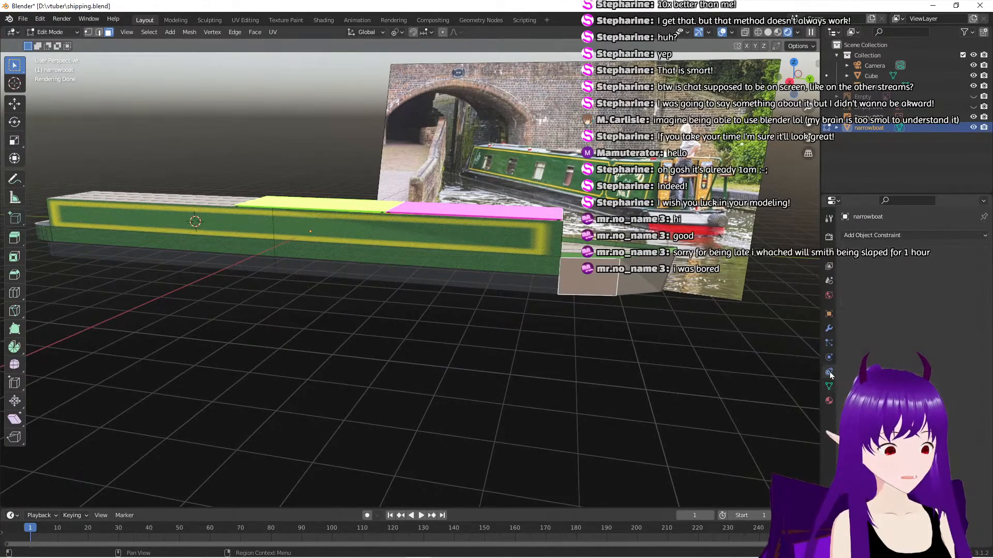
click(829, 345)
click(829, 329)
click(829, 315)
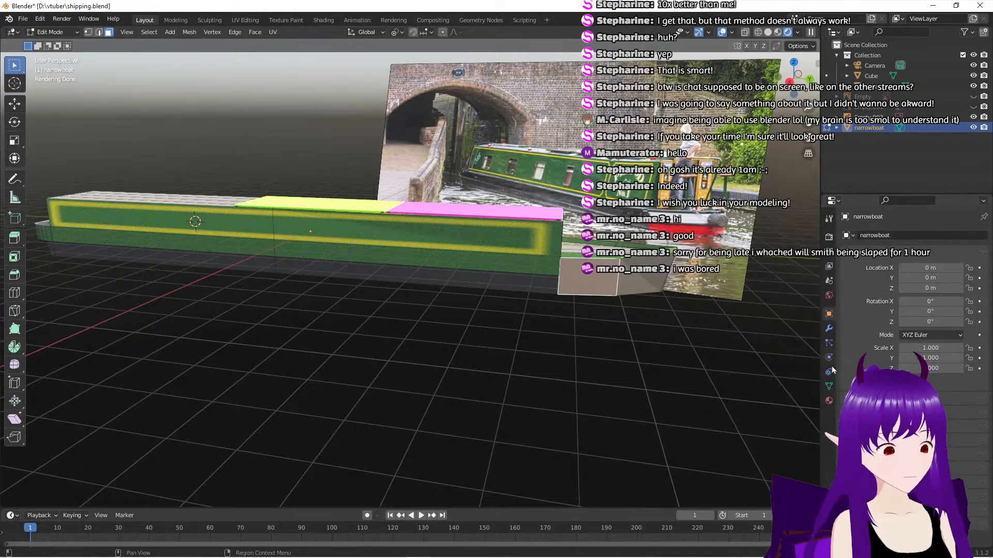
click(829, 401)
click(567, 343)
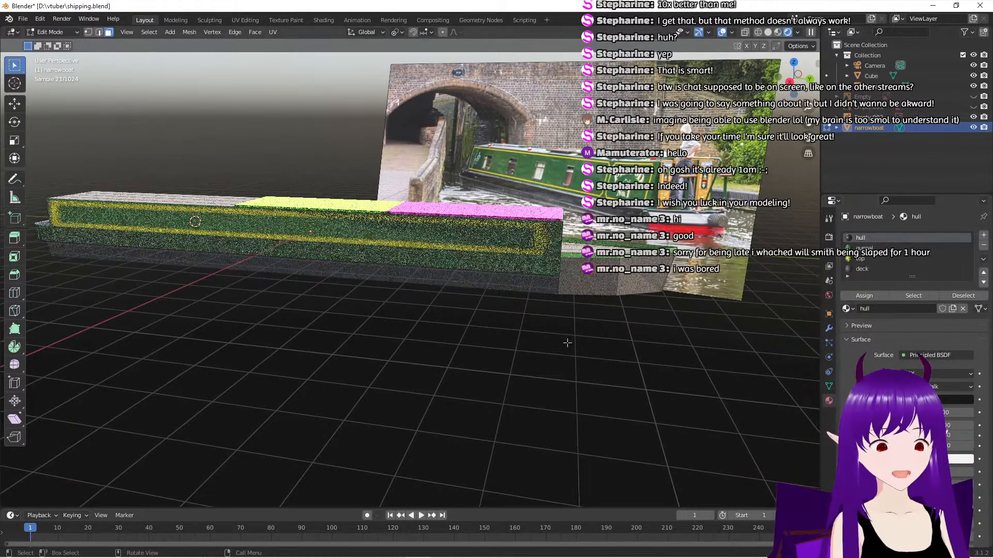
middle_drag(567, 343, 588, 356)
key(Tab)
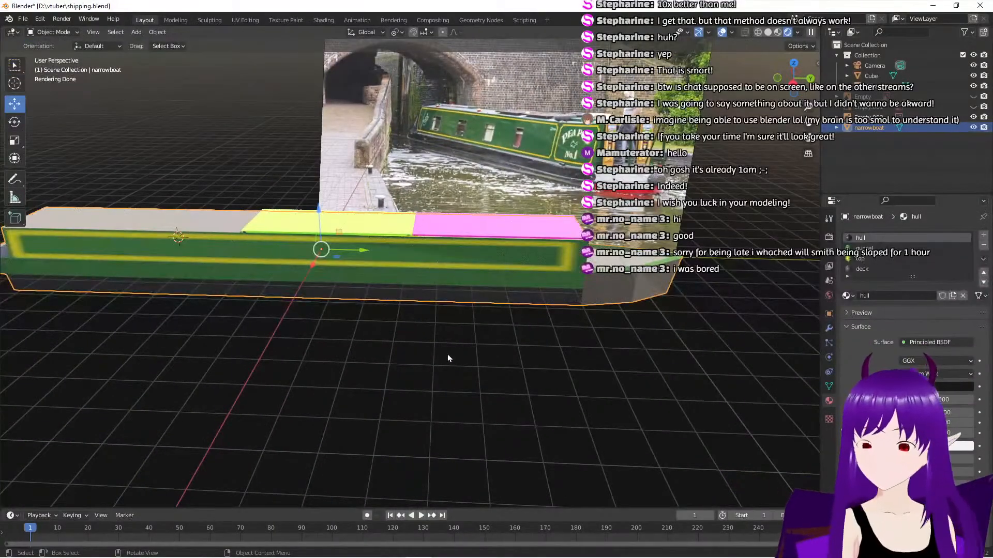
Deselect everything and examine the whole narrowboat in front of the reference photo from farther away
click(457, 296)
click(460, 354)
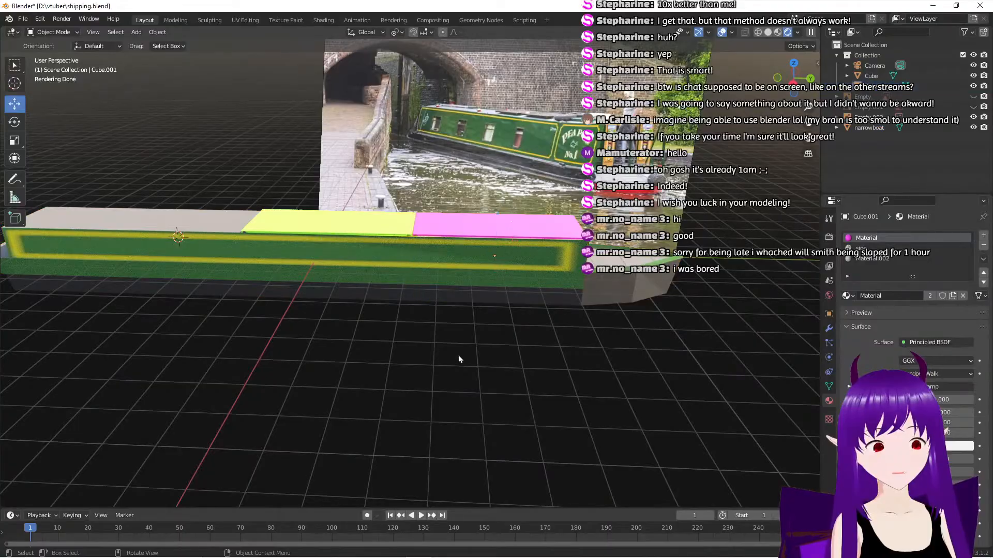
mouse_move(458, 355)
middle_down()
mouse_move(582, 358)
mouse_move(631, 349)
mouse_move(461, 343)
mouse_move(469, 351)
middle_up()
scroll(471, 350, down, 5)
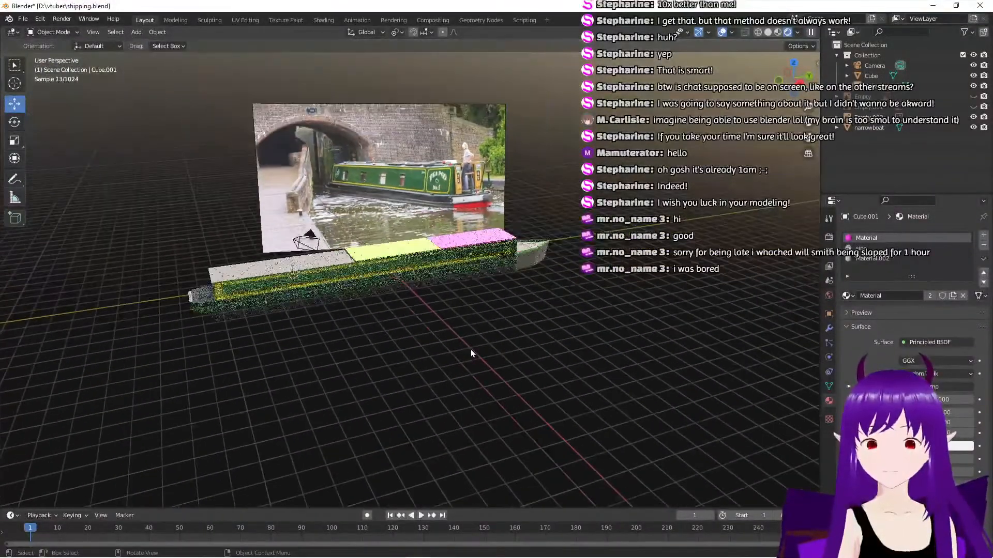
scroll(471, 351, up, 2)
scroll(470, 354, down, 1)
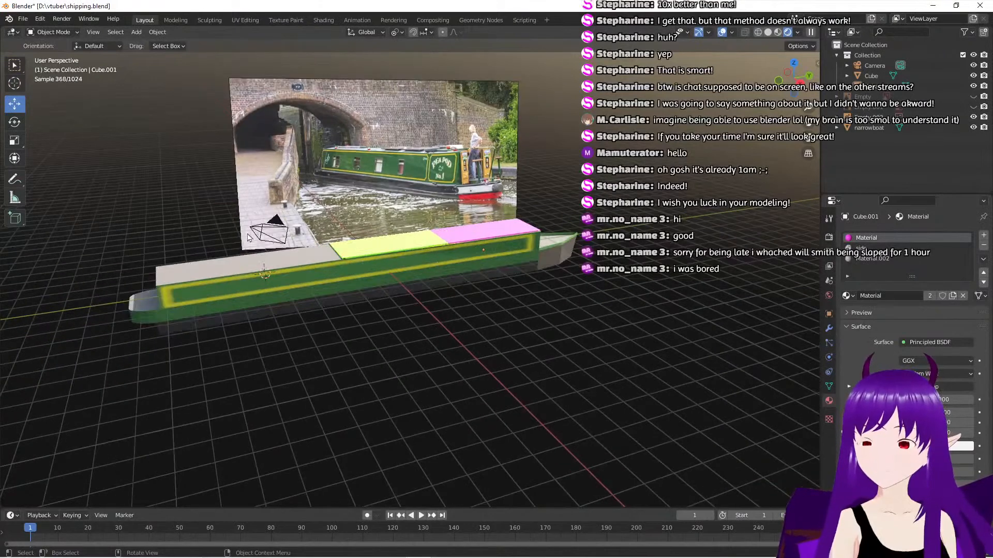
click(15, 143)
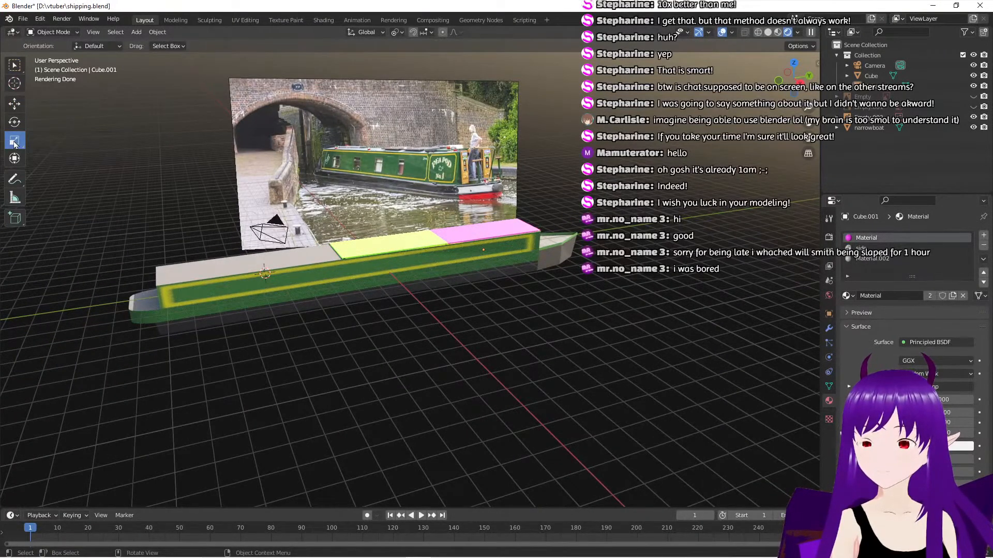
right_click(334, 343)
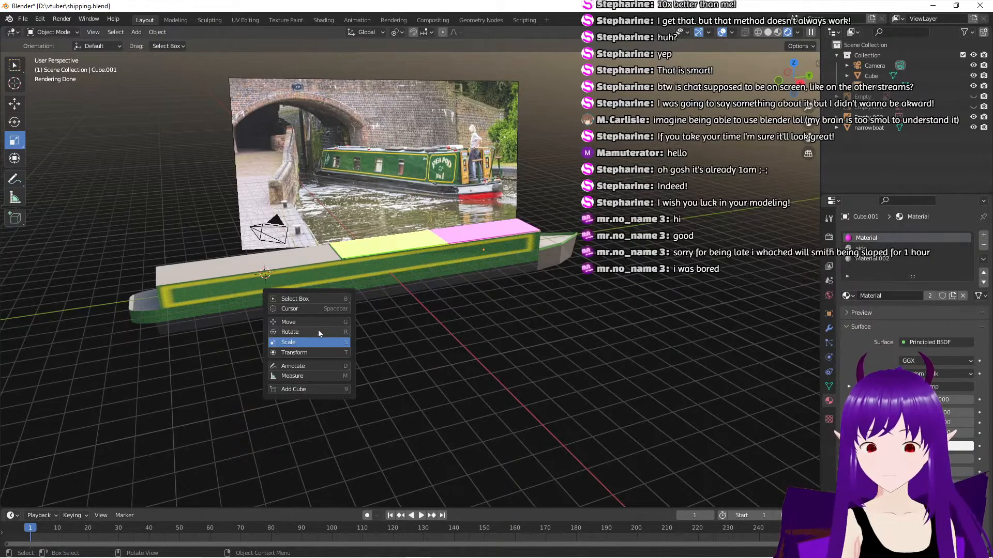
key(Escape)
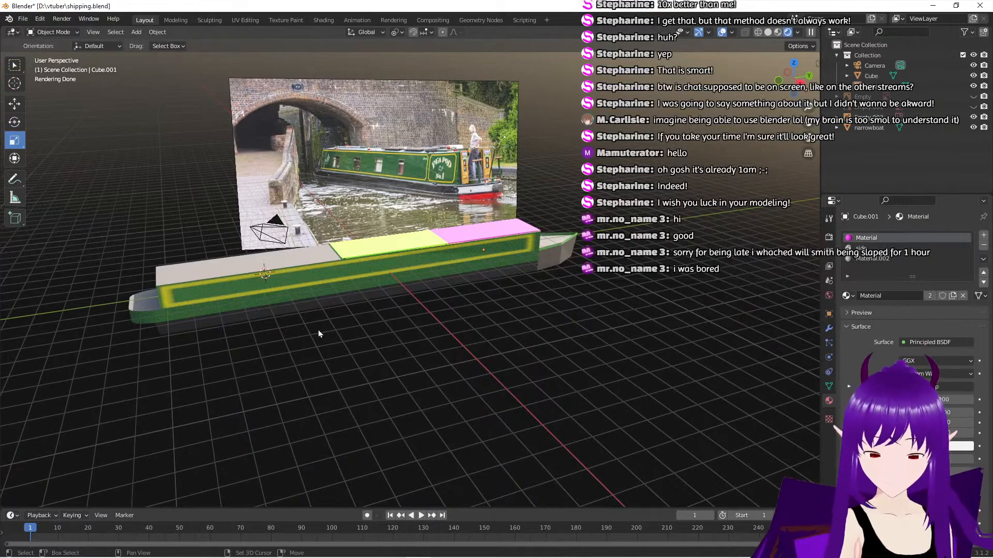
Add a plane at the 3D cursor and set its size to 10 m
key(shift+a)
click(346, 333)
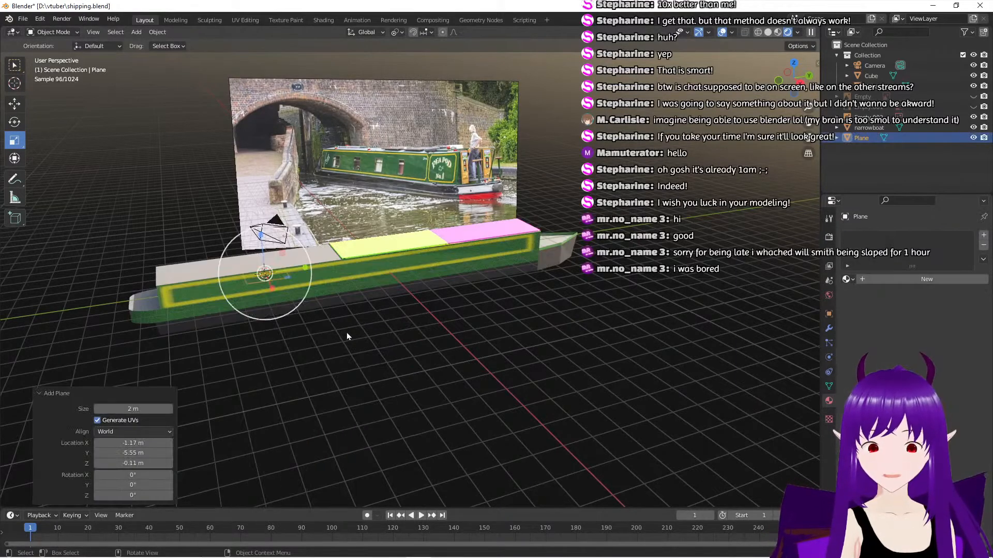
middle_drag(272, 335, 248, 370)
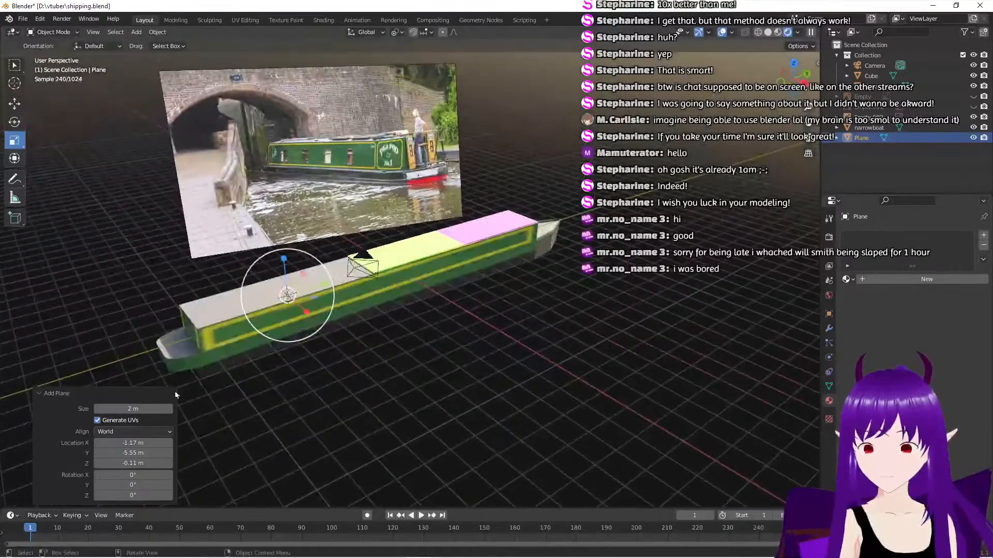
click(132, 408)
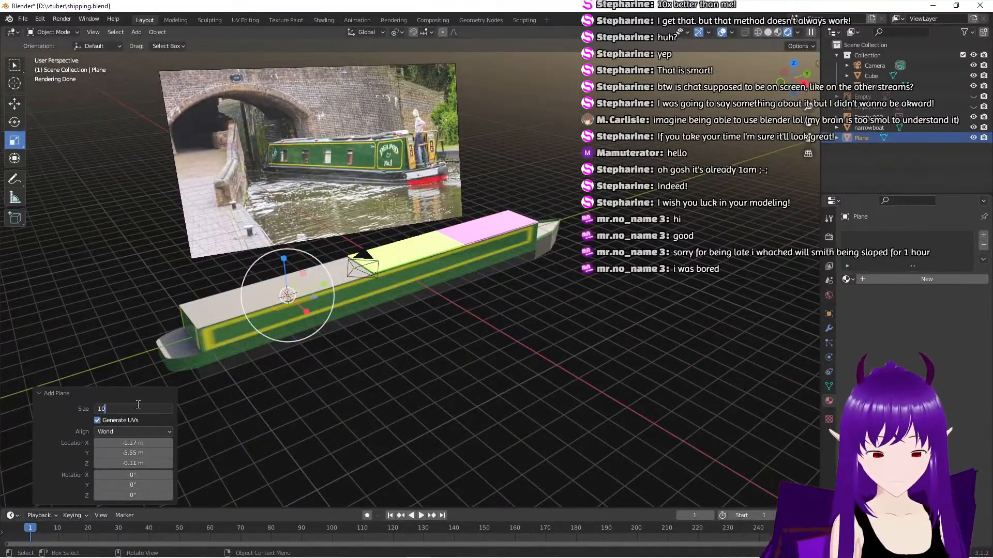
text(10)
key(Return)
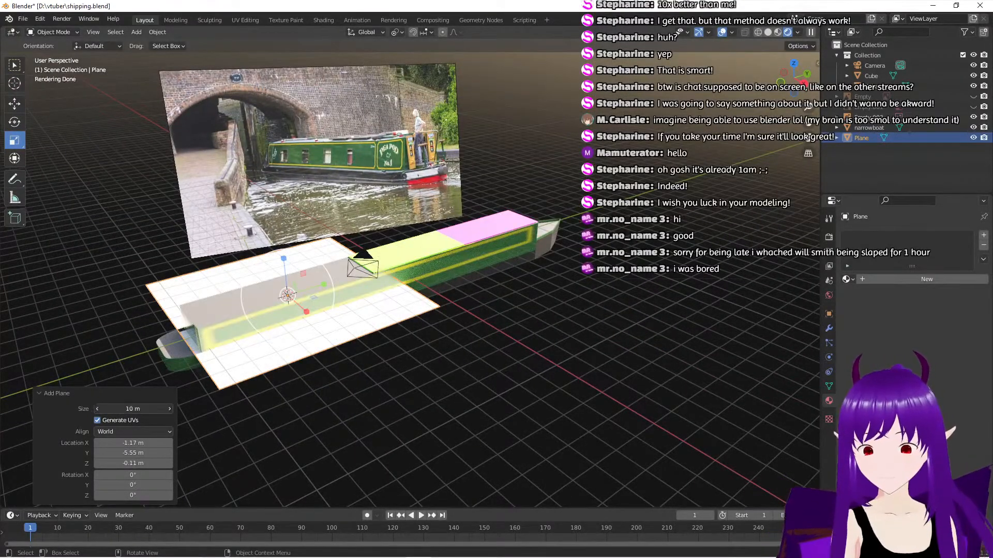
Enlarge the plane to 40 m after trying 20 m, and lower it by about 0.78 m along the Z axis
click(138, 404)
text(20)
key(Return)
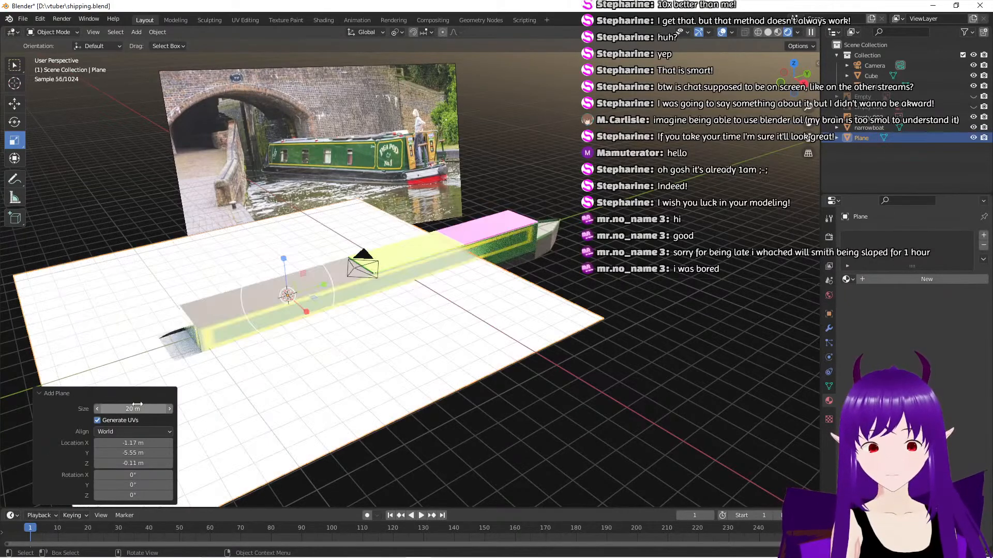
double_click(137, 404)
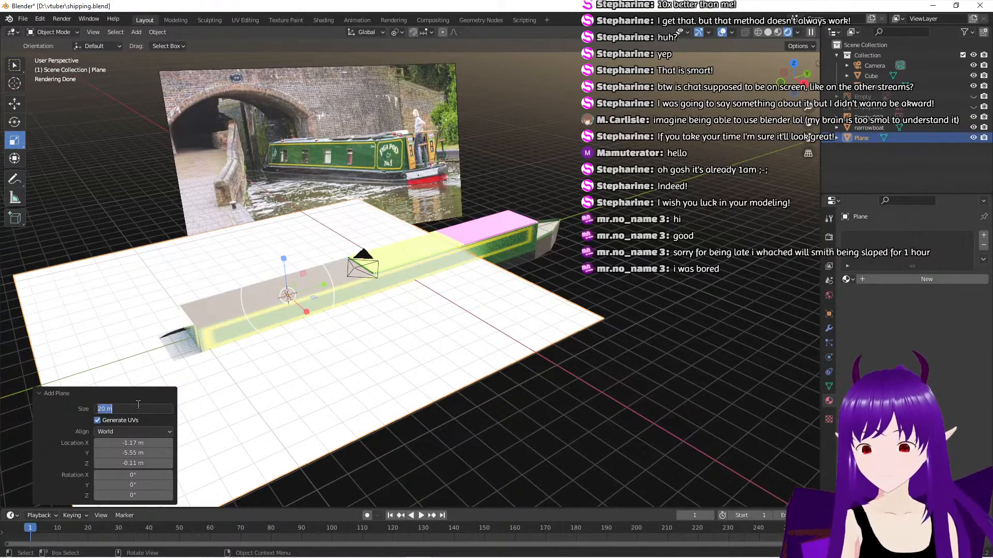
key(Return)
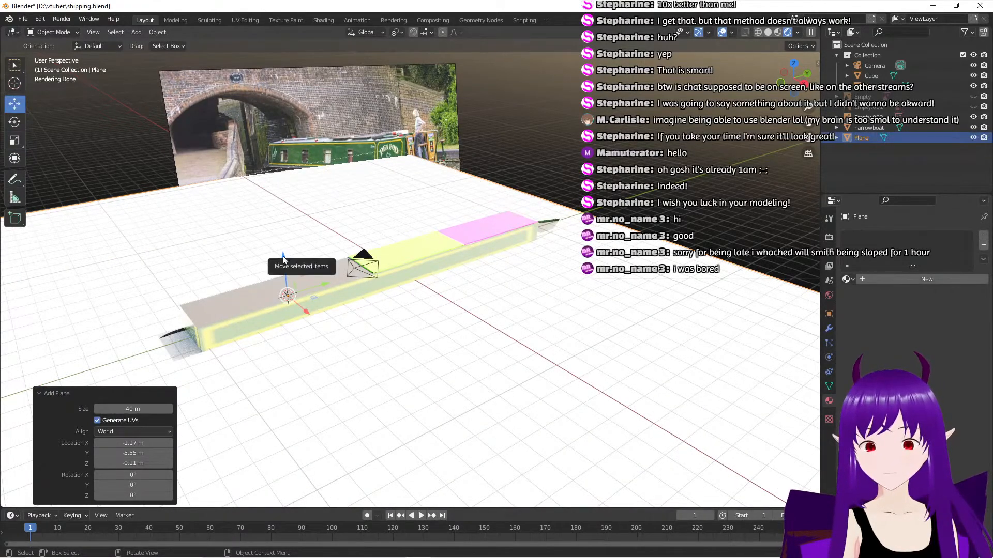
drag(284, 262, 274, 273)
mouse_move(379, 346)
middle_down()
mouse_move(321, 328)
mouse_move(370, 334)
middle_up()
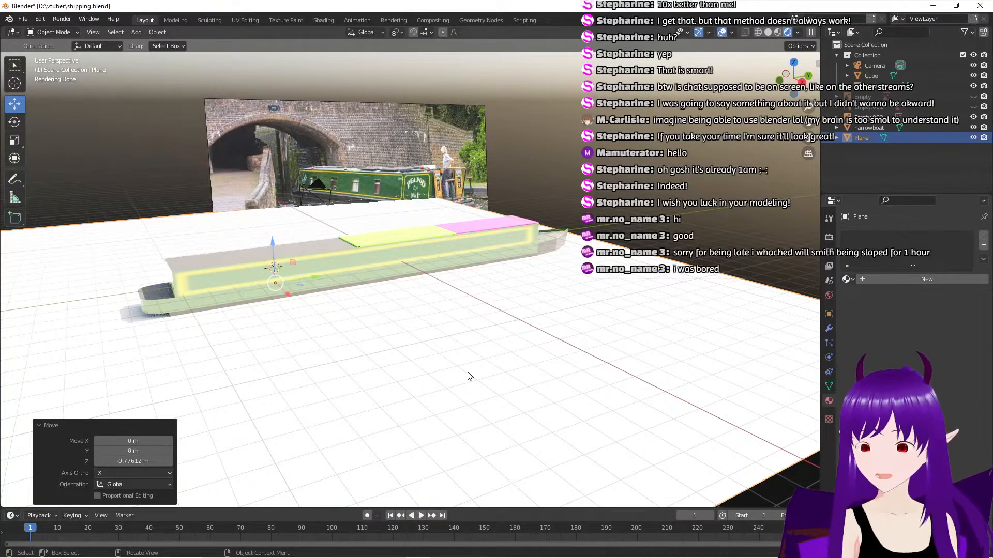
Subdivide the plane in Edit Mode with 20 cuts
key(Tab)
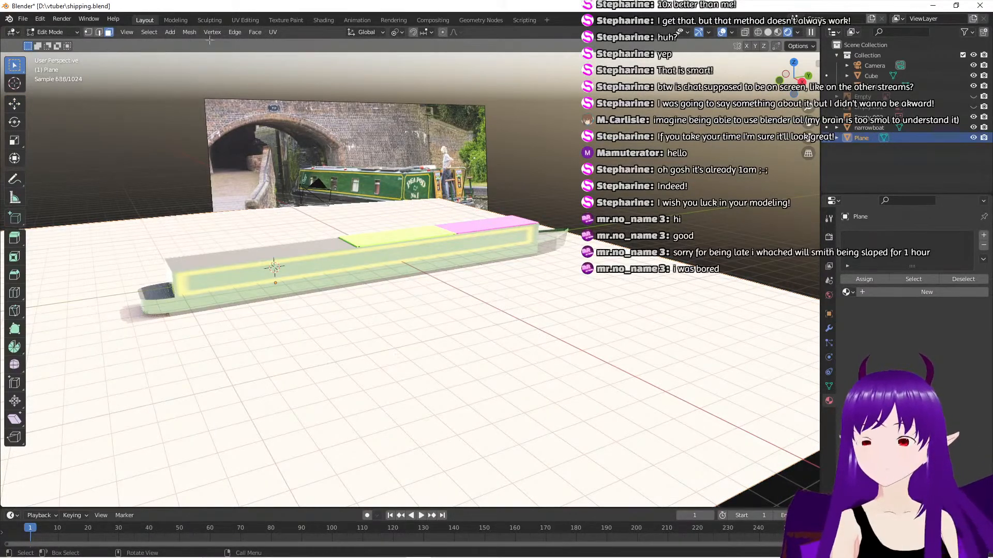
click(253, 32)
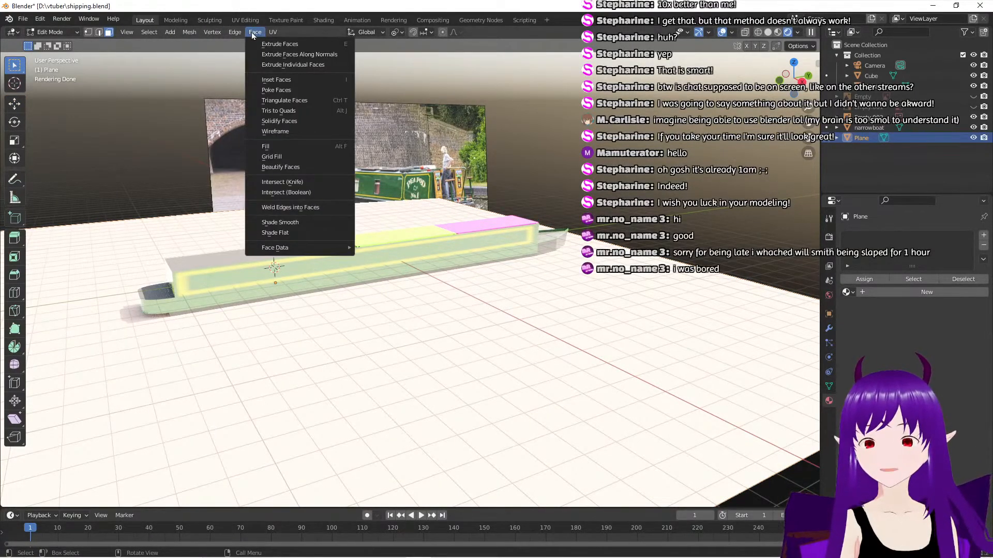
mouse_move(242, 34)
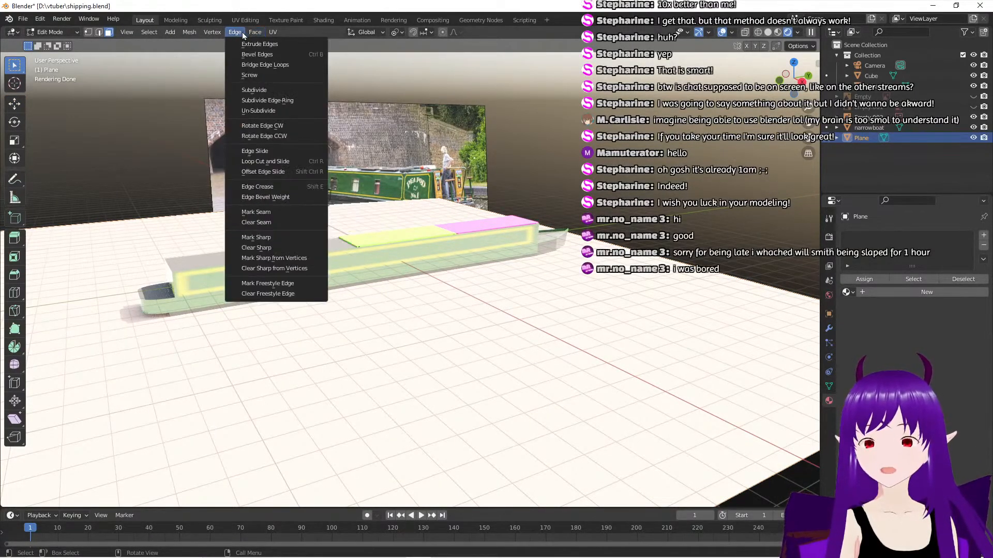
click(289, 91)
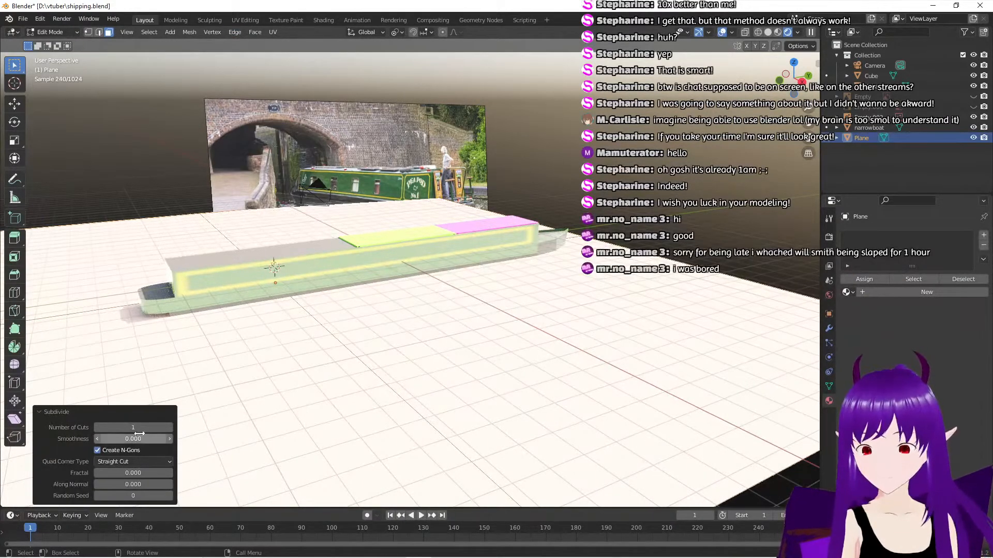
click(141, 427)
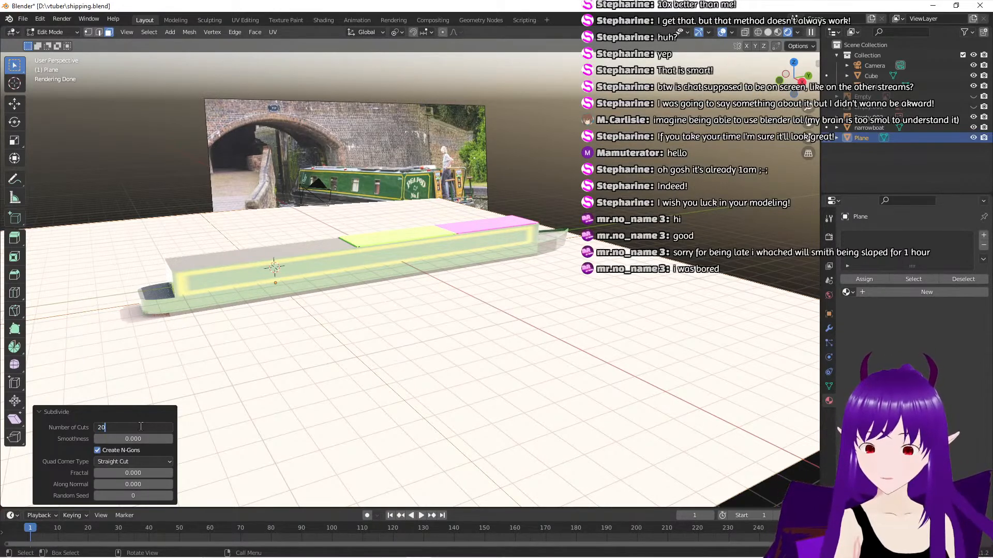
text(20)
key(Return)
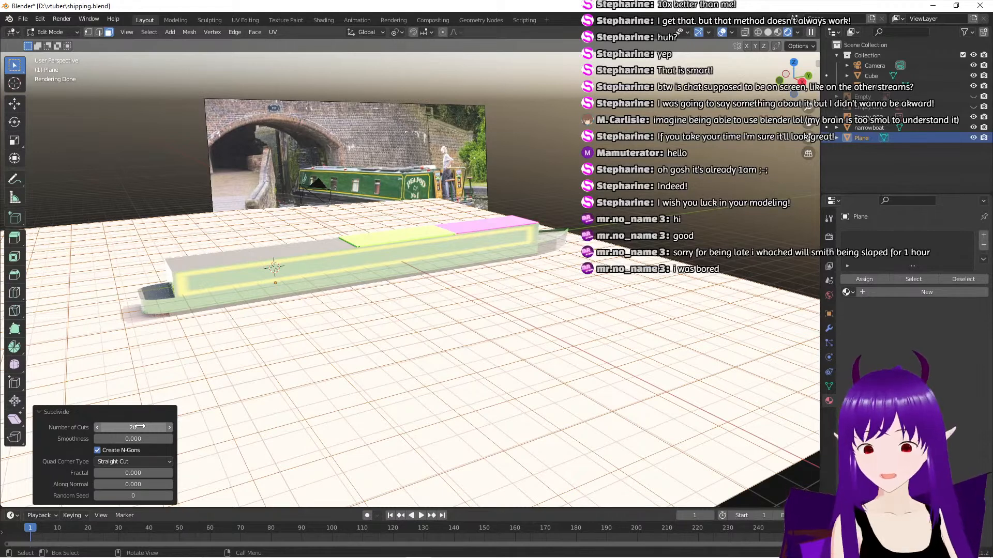
Raise the plane's subdivision to 40 cuts and return to Object Mode
click(140, 427)
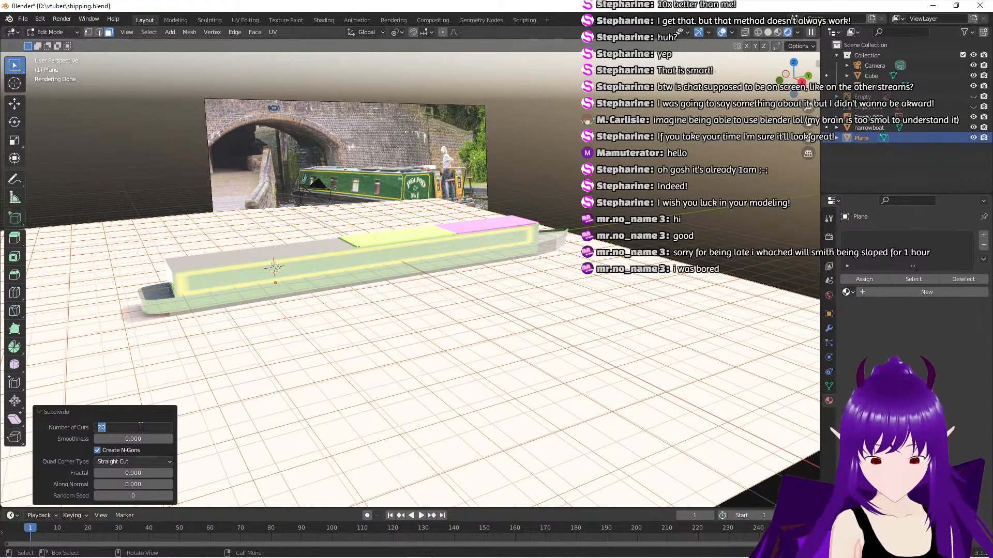
key(Return)
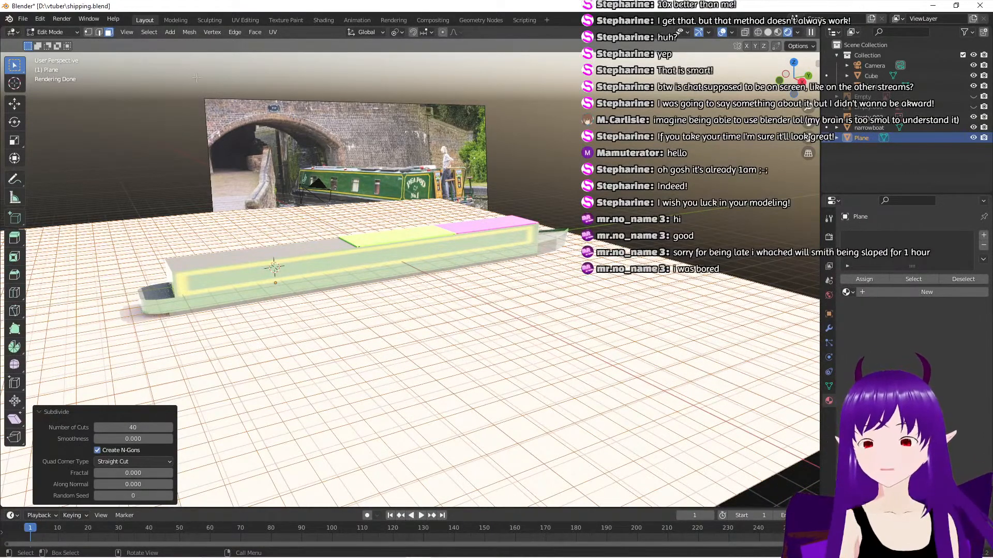
middle_drag(465, 291, 258, 264)
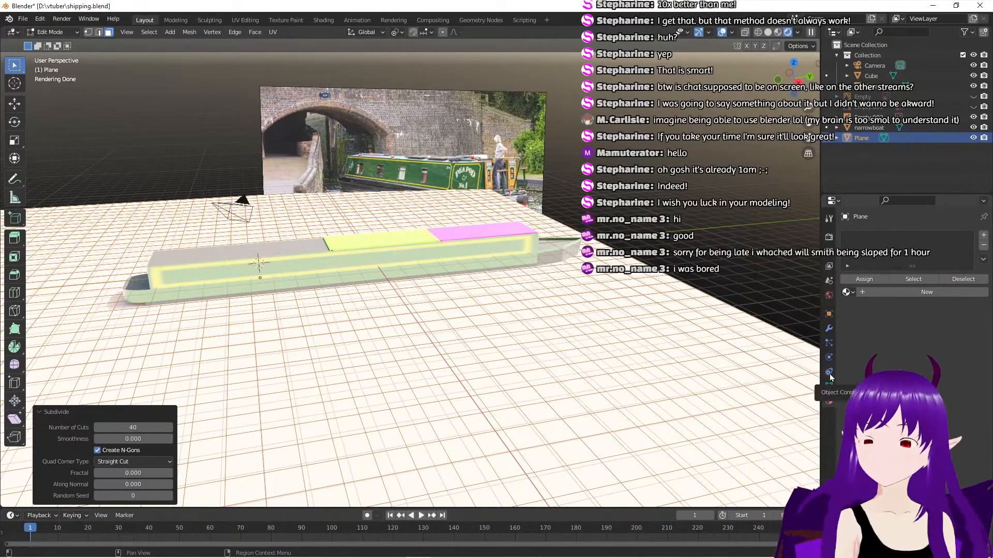
key(Tab)
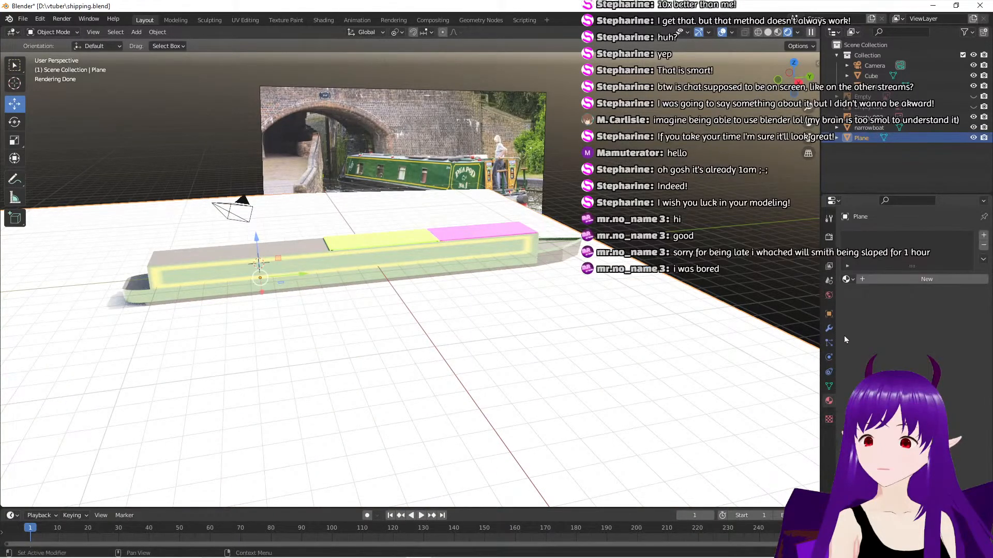
Create a new material on the plane and name it water
click(878, 280)
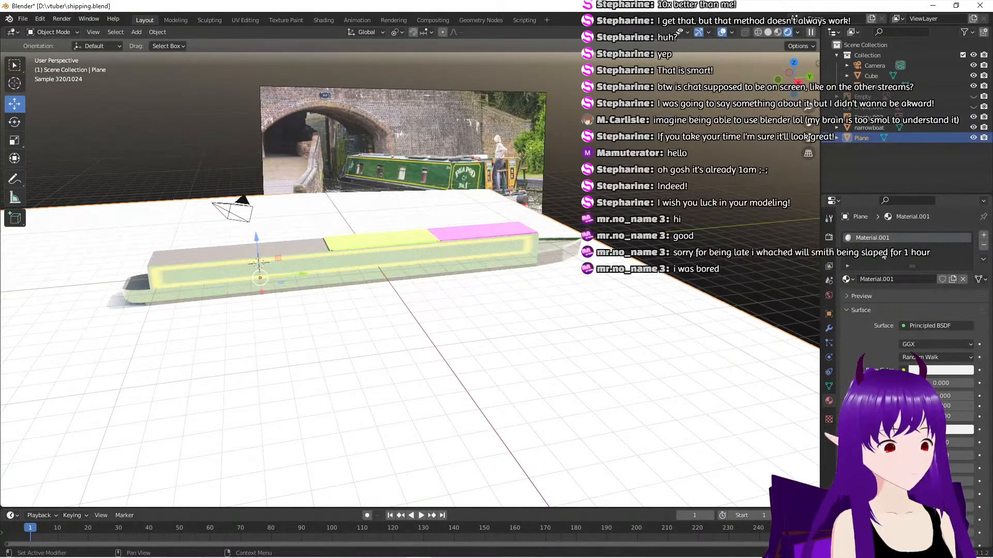
double_click(885, 278)
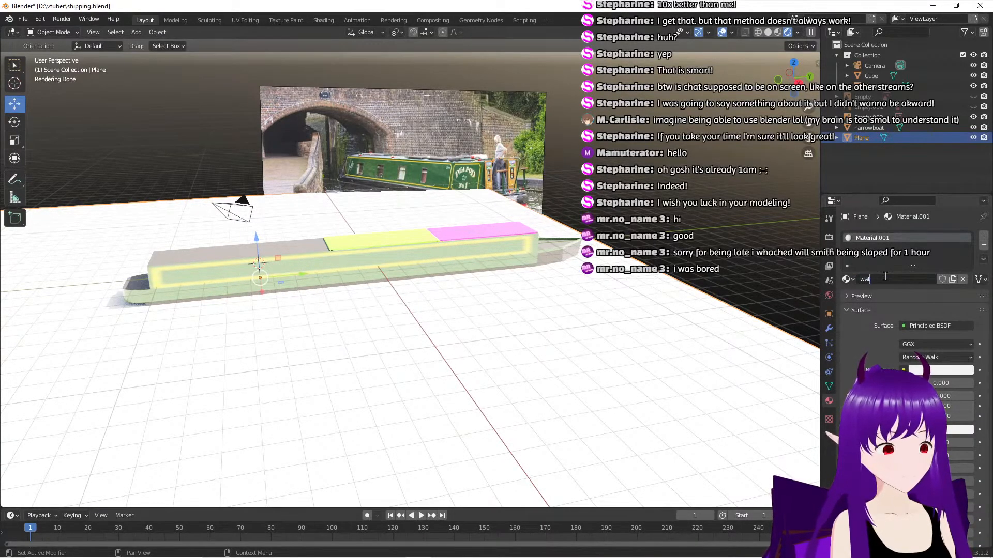
key(Return)
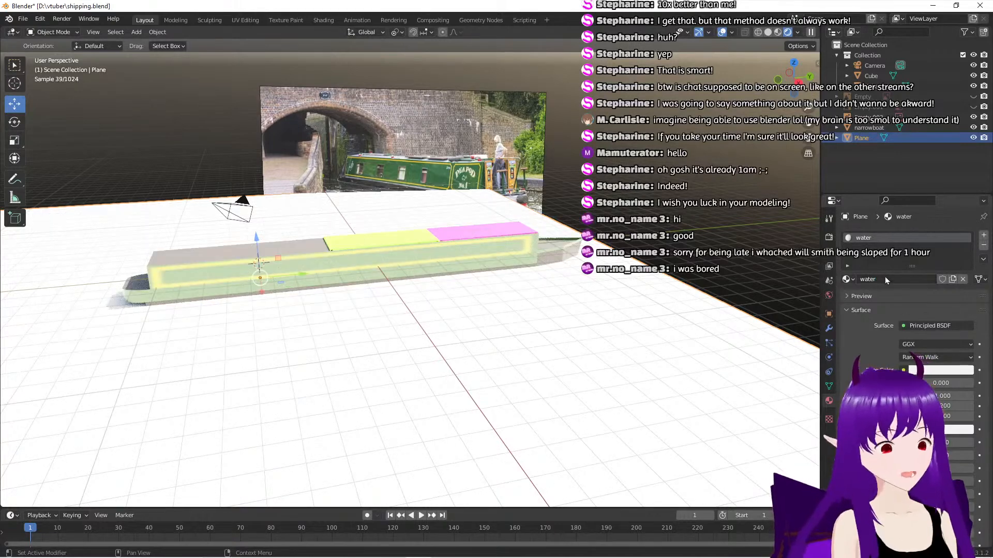
Try a saturated blue and a bright green as the water material's base colour
click(927, 372)
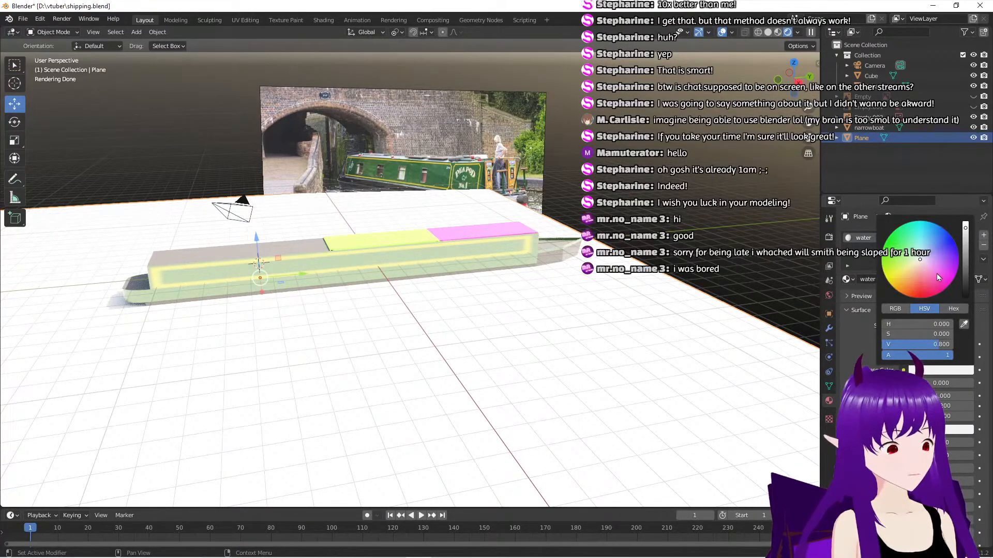
click(935, 240)
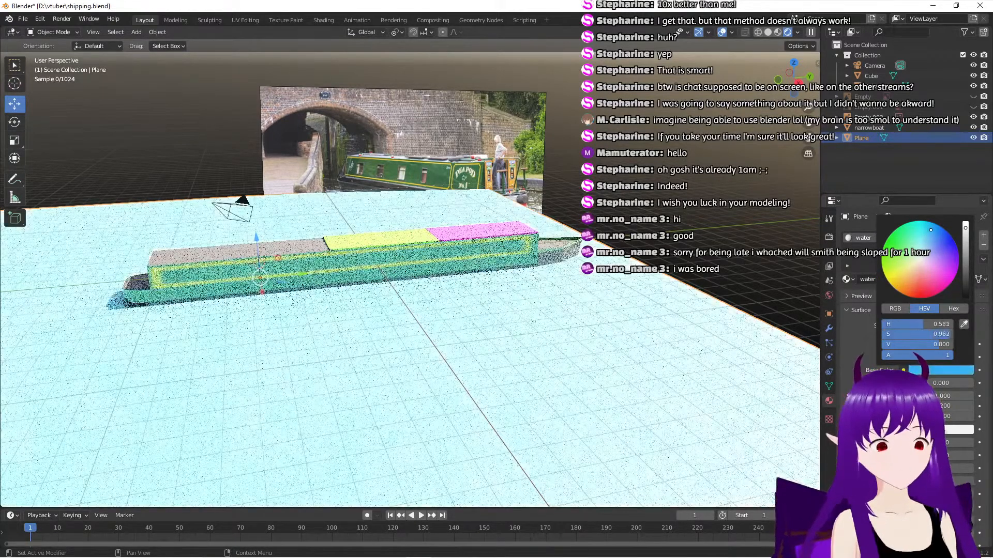
mouse_move(935, 240)
mouse_down()
mouse_move(908, 235)
mouse_move(942, 236)
mouse_move(895, 240)
mouse_up()
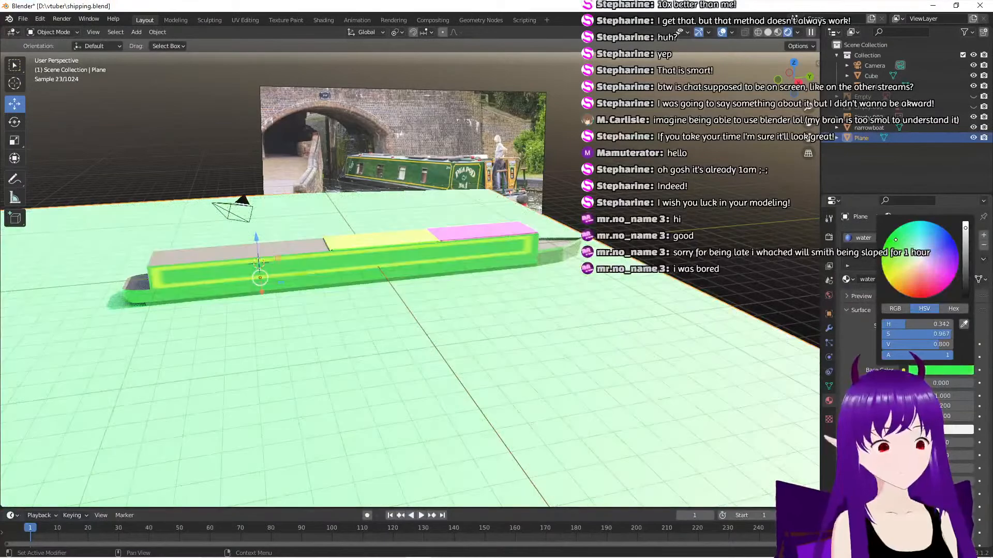
Raise the canal reference photo by about 6 m along the Z axis so its water area shows above the plane
middle_drag(613, 198, 563, 169)
click(374, 116)
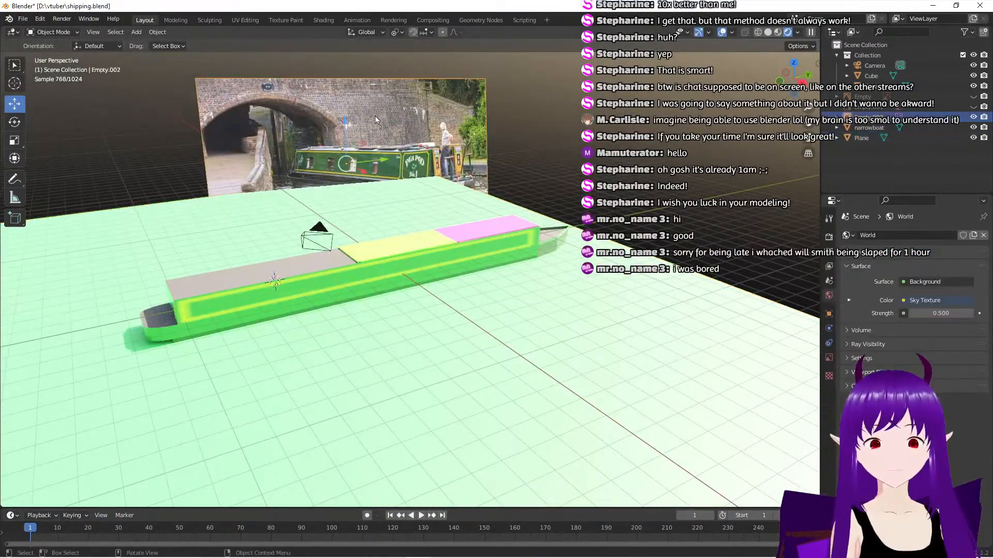
drag(344, 123, 329, 41)
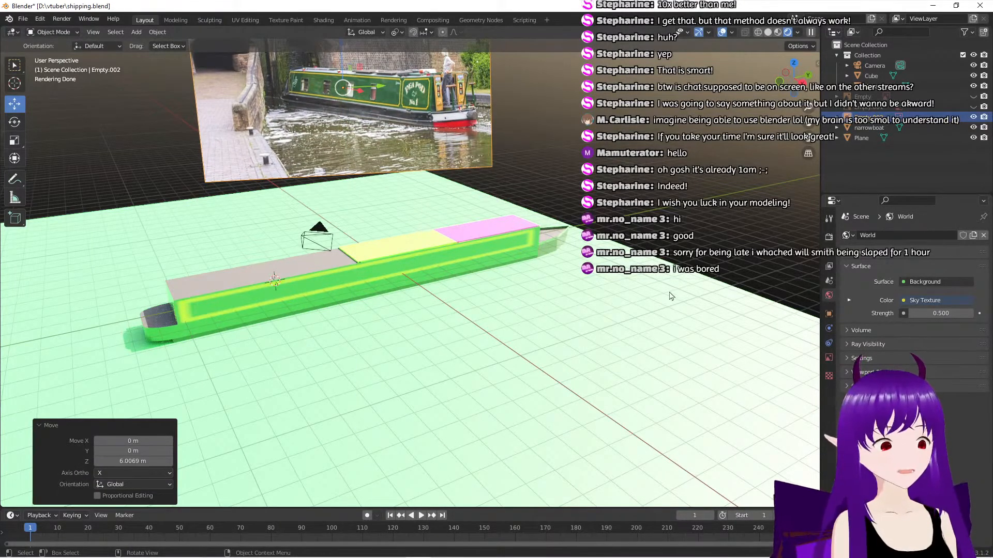
middle_drag(652, 338, 645, 331)
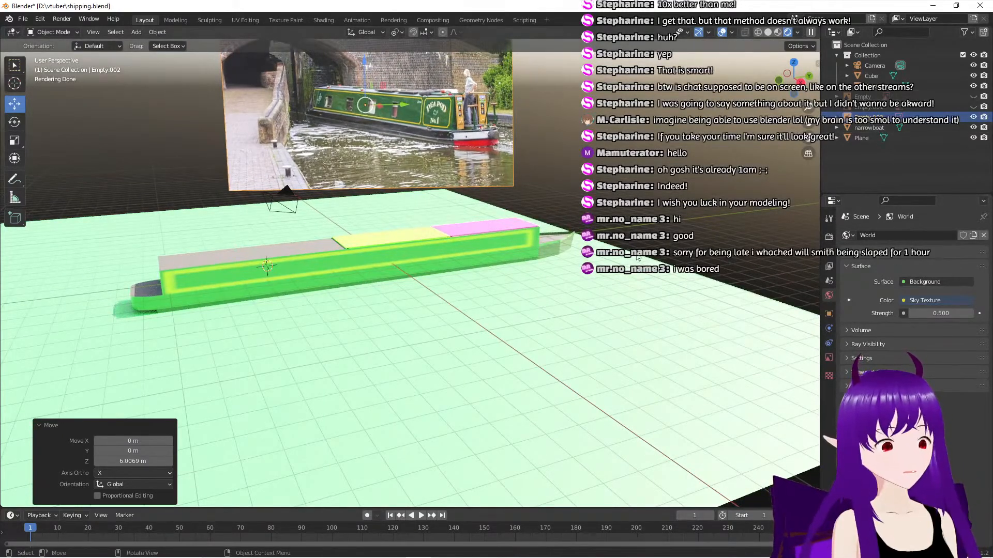
Select the plane and change the water material's base colour to a light cyan
click(610, 328)
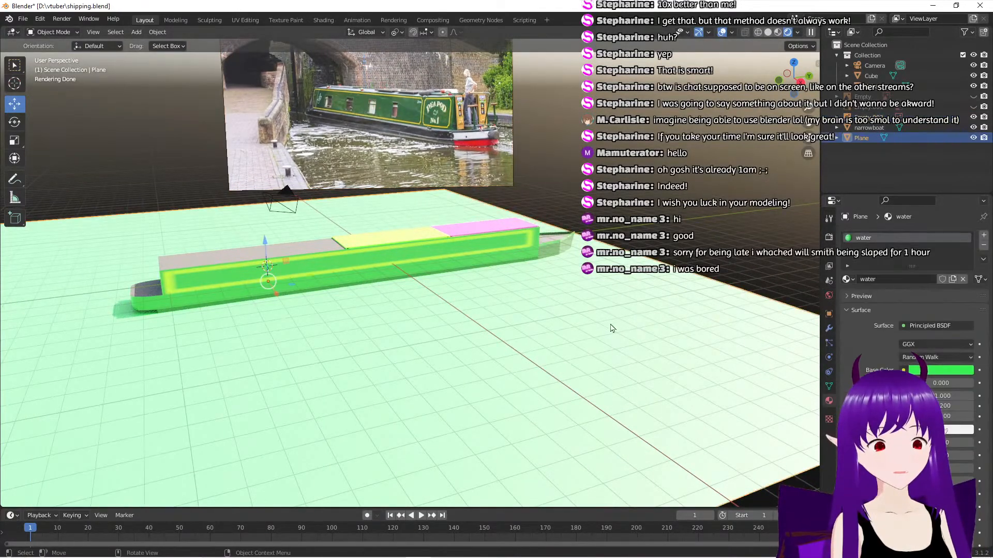
click(924, 371)
drag(899, 245, 919, 243)
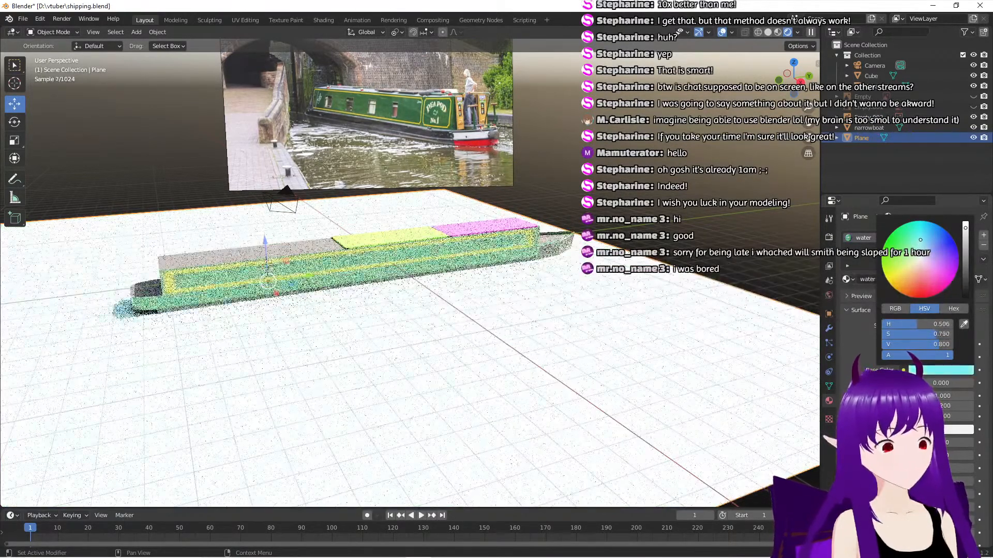
middle_drag(675, 343, 662, 342)
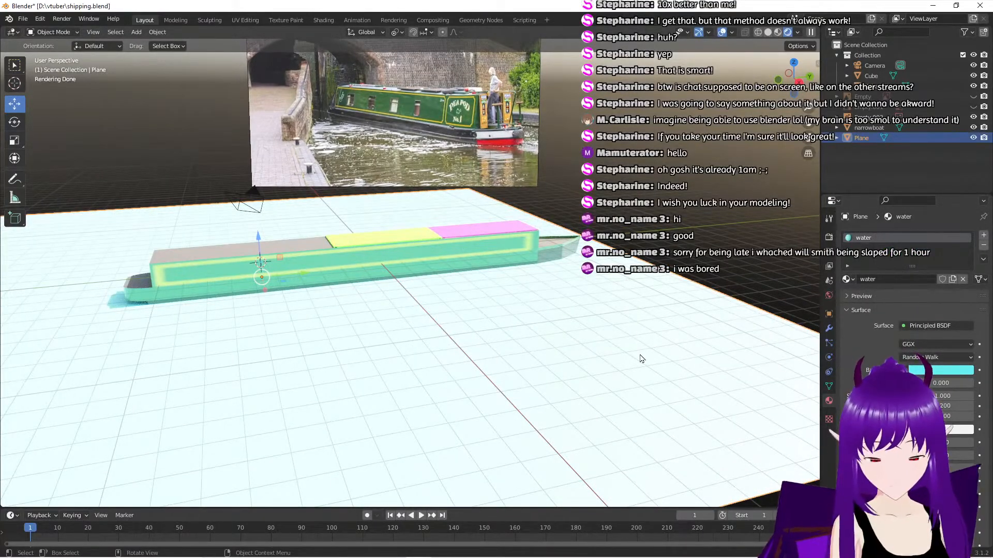
middle_drag(640, 362, 698, 328)
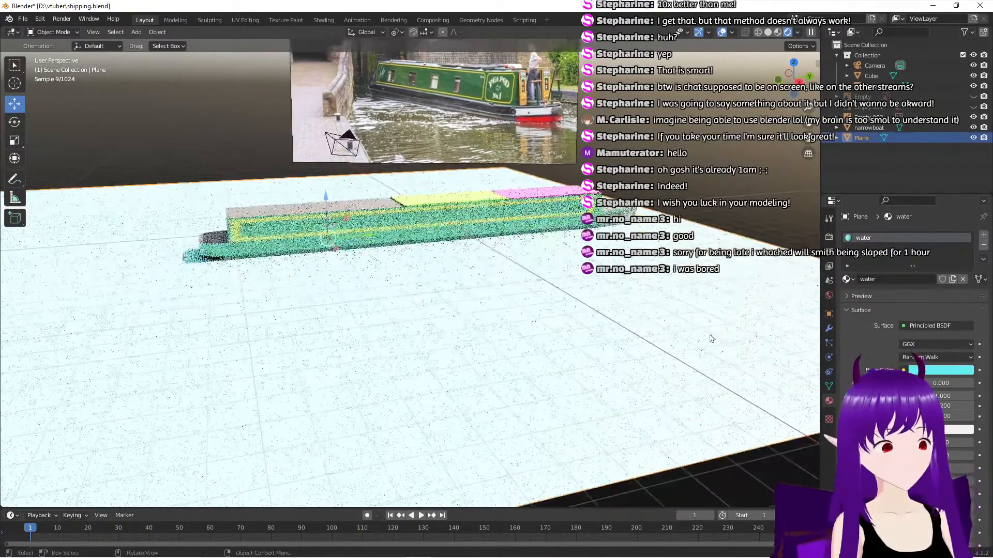
Set the water material's Metallic to 1.0 and its Roughness to 0.05
scroll(910, 311, down, 12)
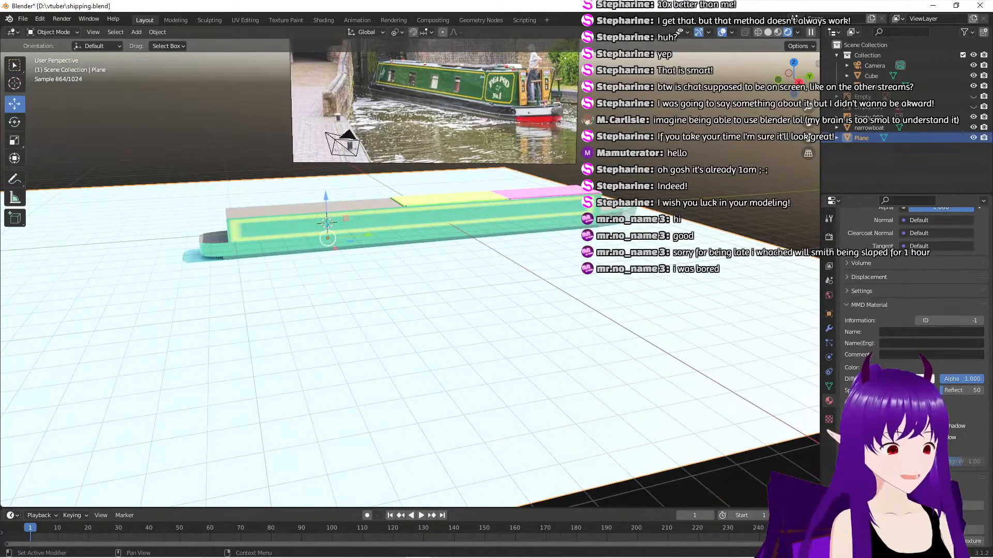
scroll(910, 310, up, 6)
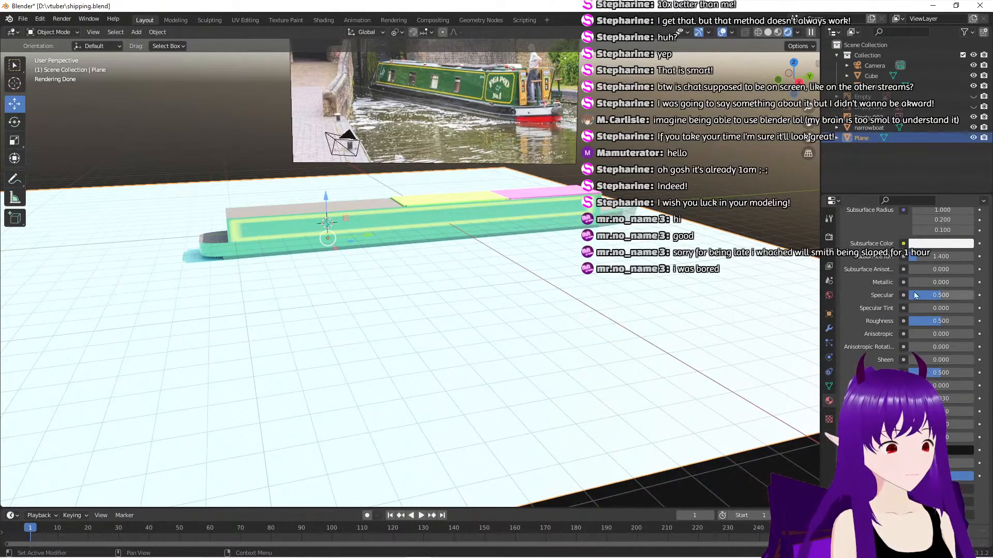
drag(912, 285, 974, 285)
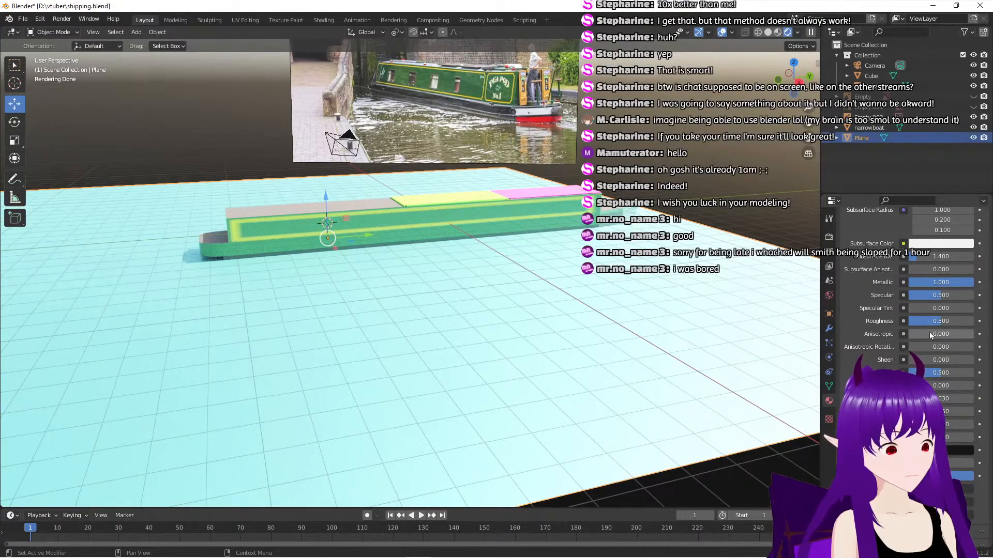
drag(938, 323, 915, 323)
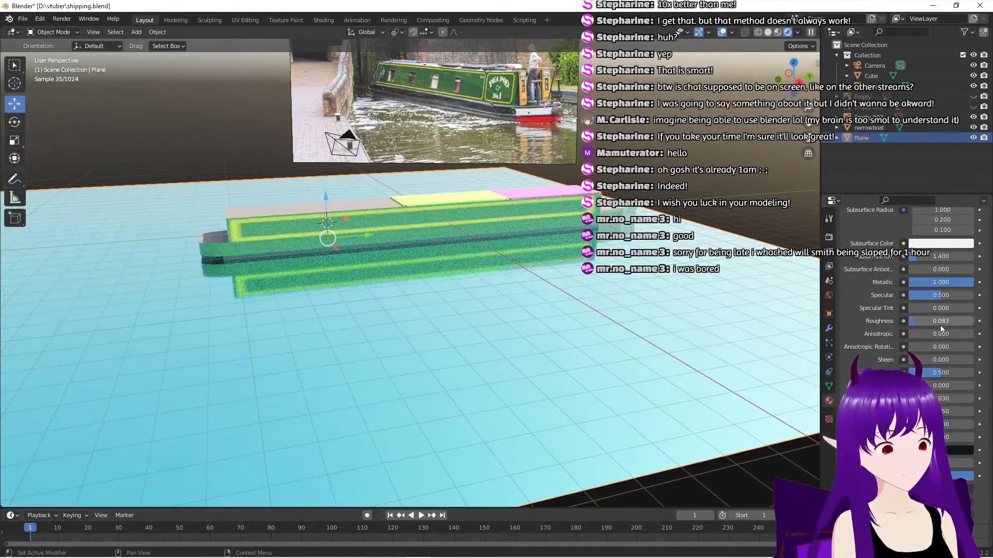
text(0)
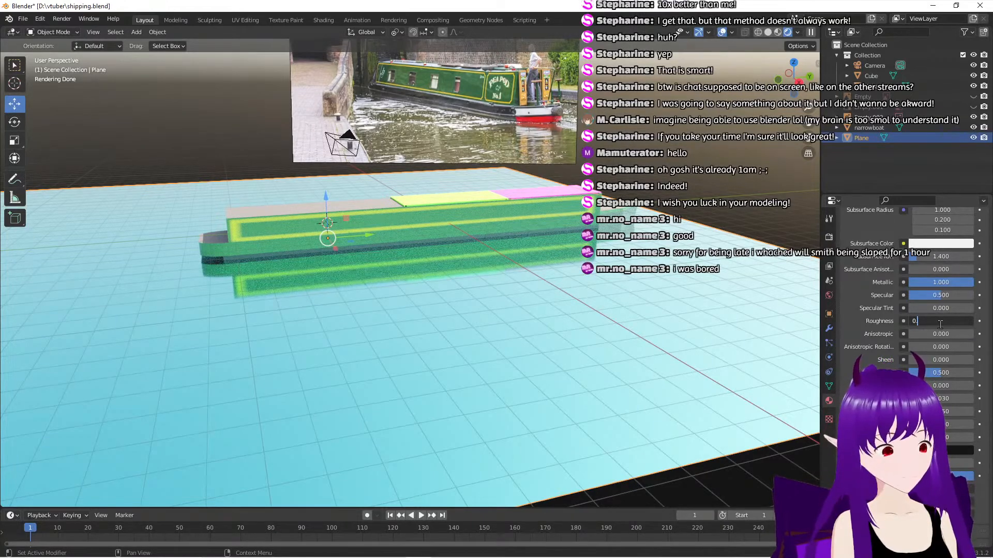
text(.04)
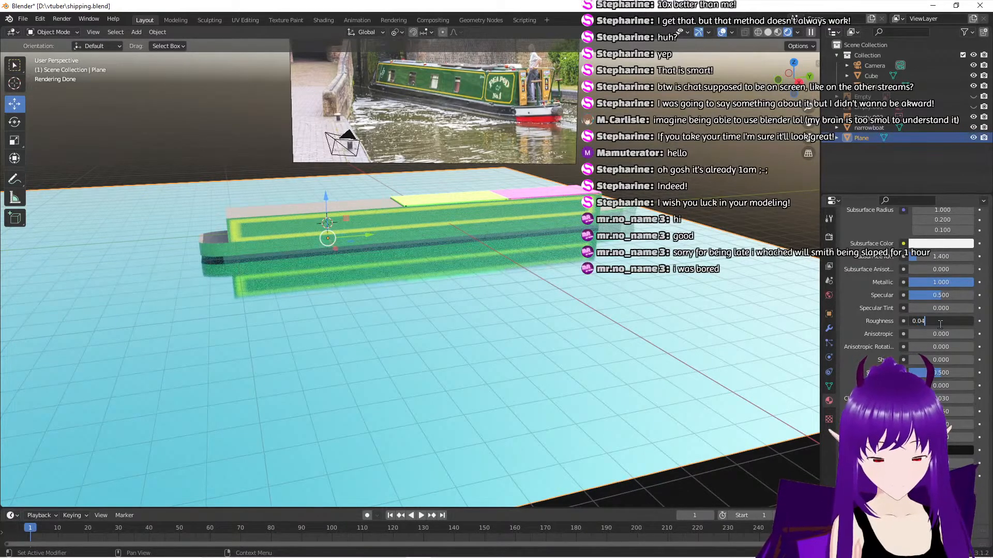
key(Return)
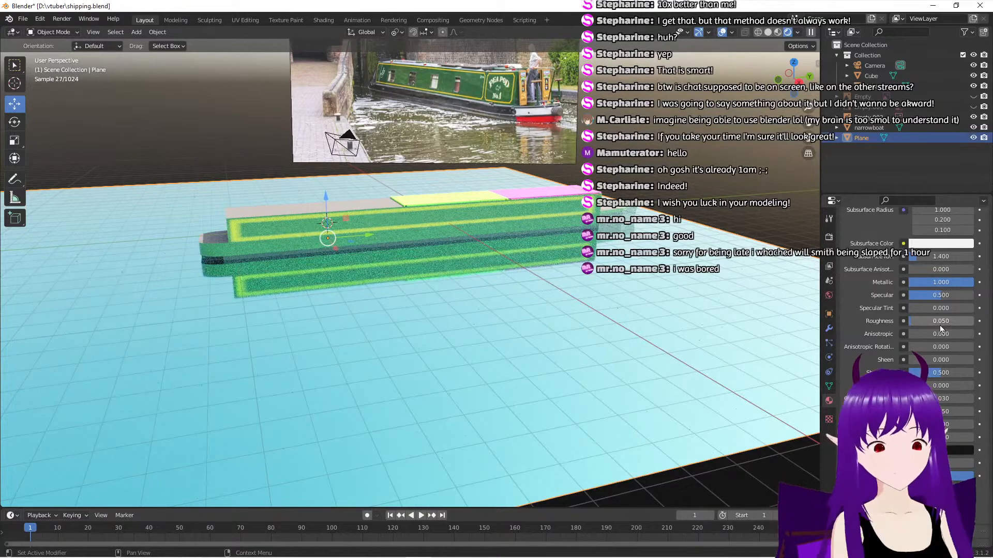
Set the water material's displacement method to Displacement and Bump in its surface settings
scroll(507, 288, up, 2)
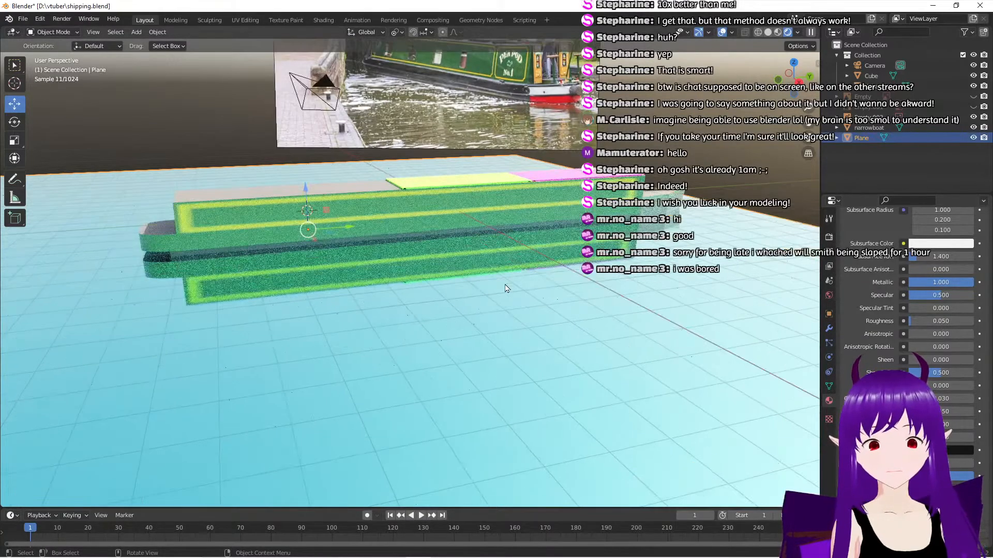
mouse_move(495, 320)
middle_down()
mouse_move(509, 322)
mouse_move(501, 323)
middle_up()
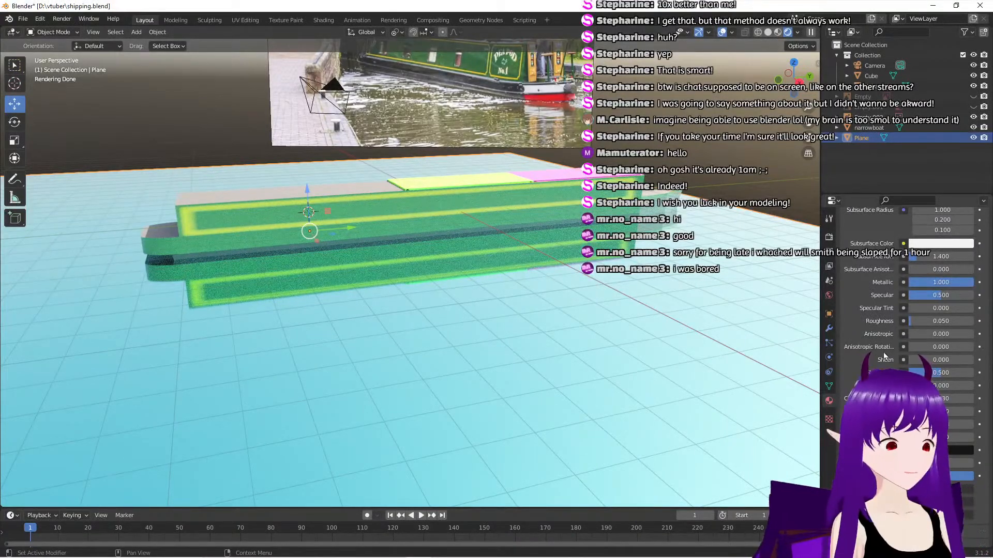
scroll(915, 338, down, 1)
scroll(915, 338, down, 4)
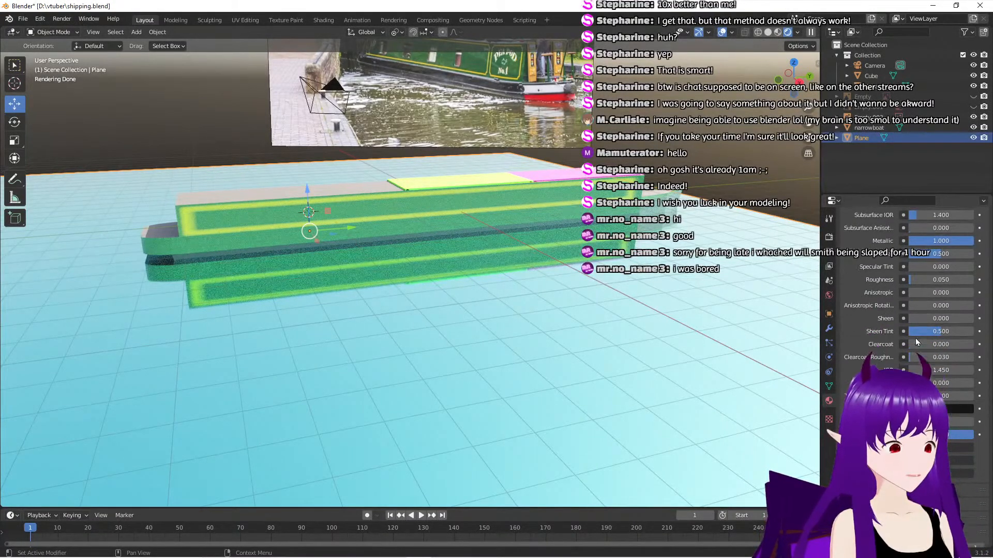
scroll(915, 338, down, 6)
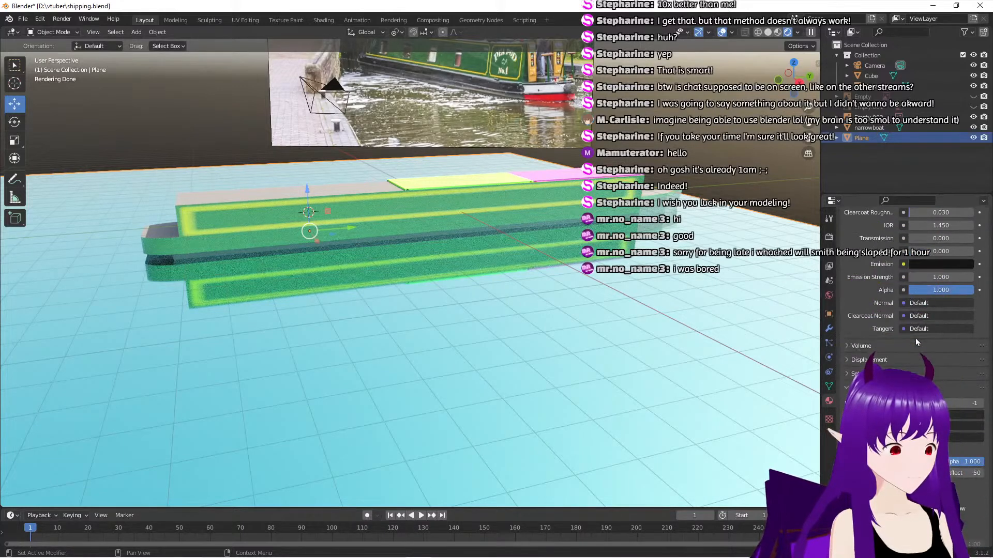
click(849, 333)
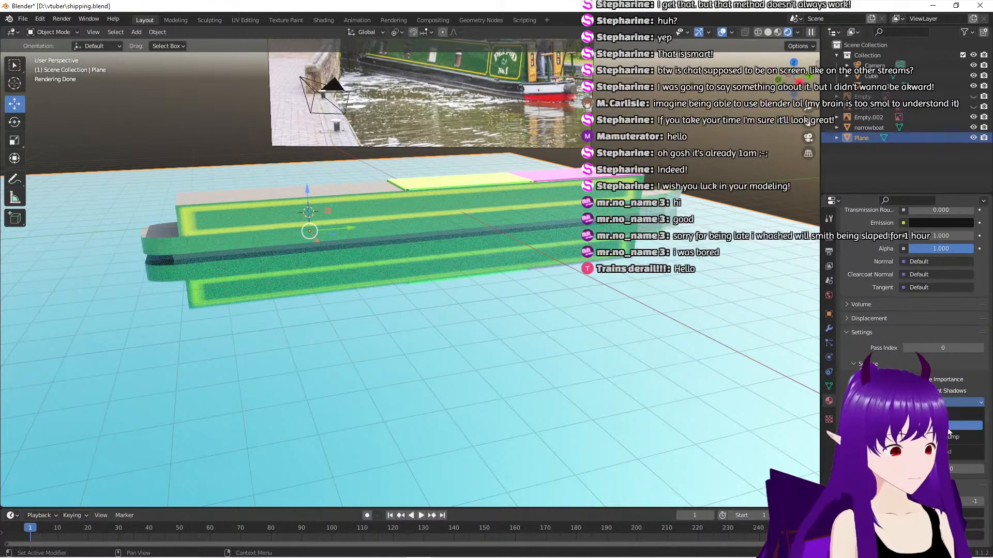
click(953, 438)
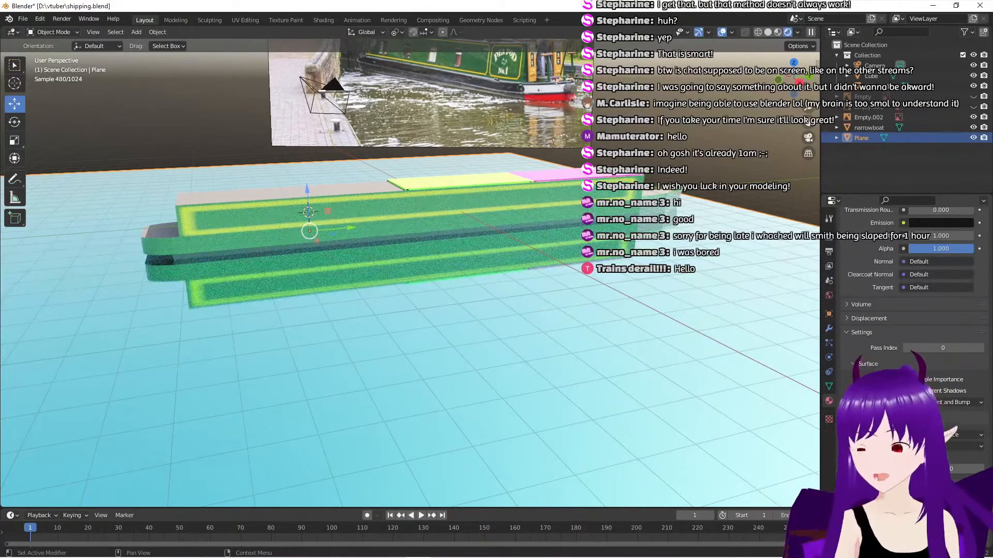
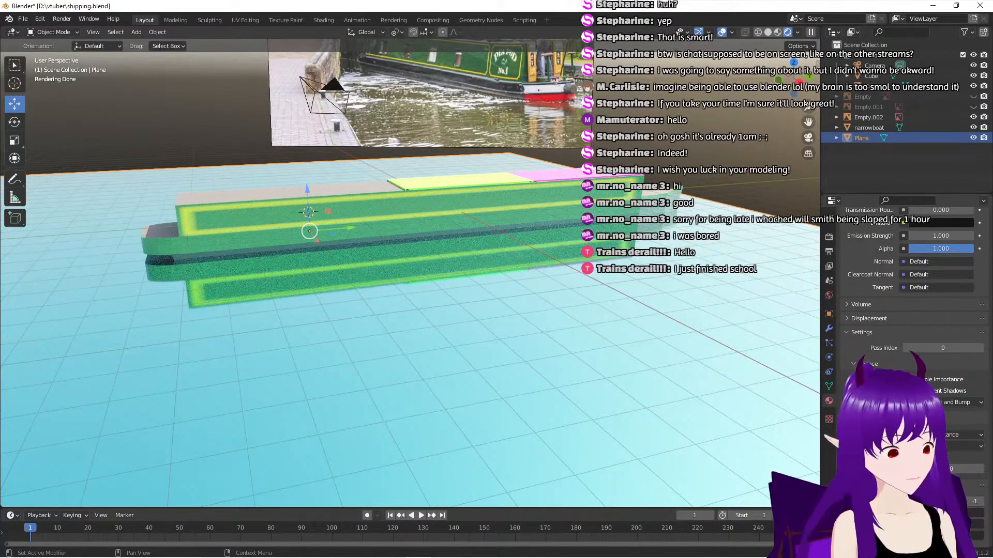
Switch to the Shading workspace and show the plane's water material nodes instead of the world nodes
scroll(910, 290, down, 6)
scroll(910, 290, up, 8)
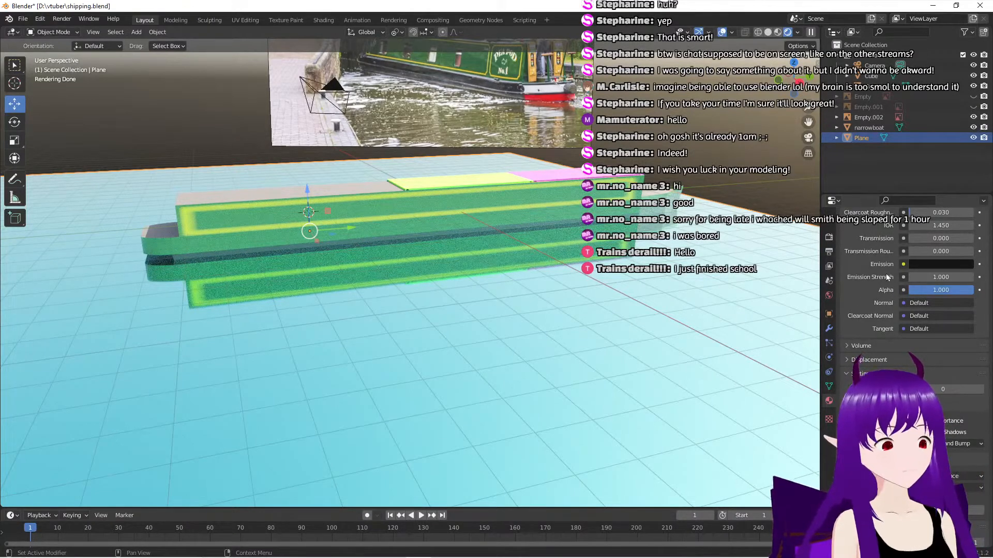
click(324, 19)
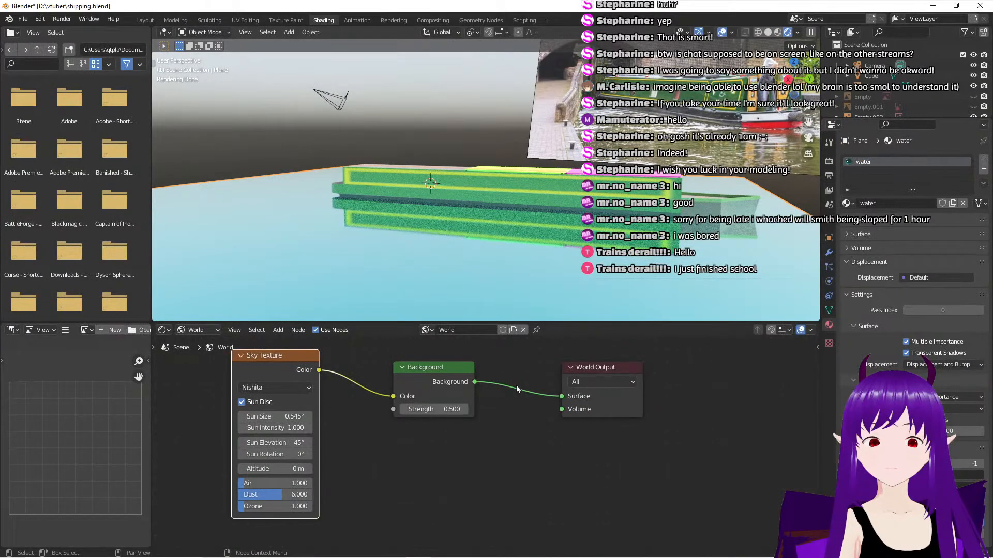
click(206, 330)
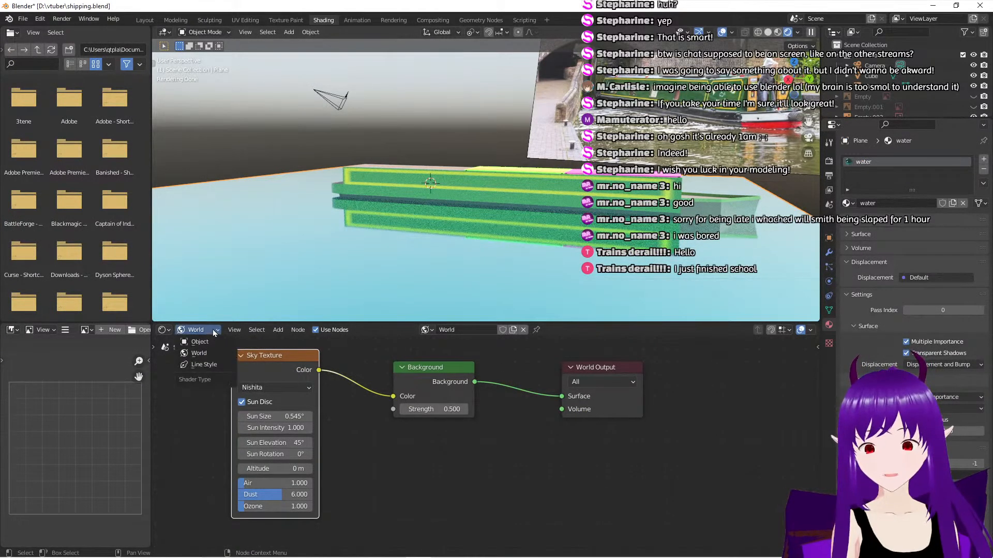
click(200, 342)
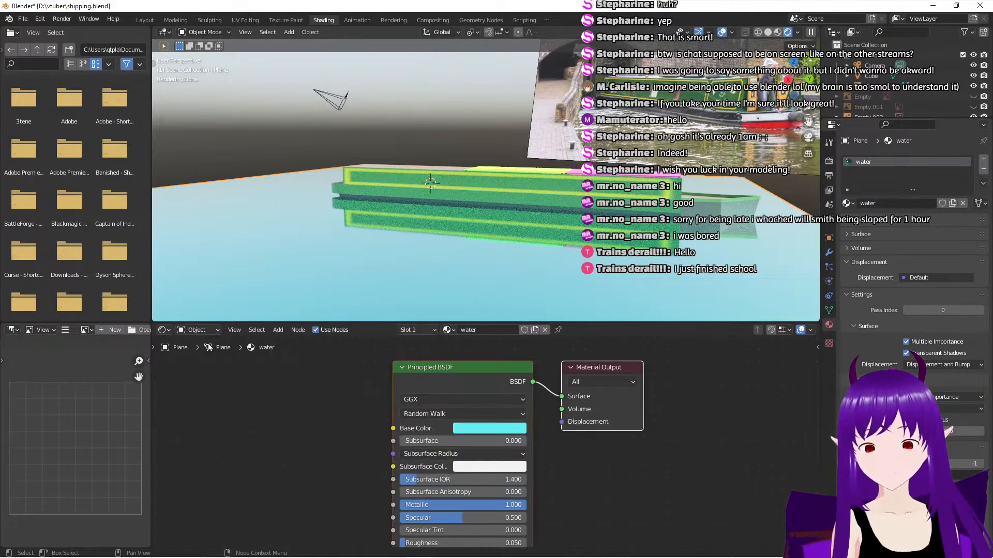
Space the Principled BSDF and Material Output nodes apart to make room between them
drag(433, 375, 334, 372)
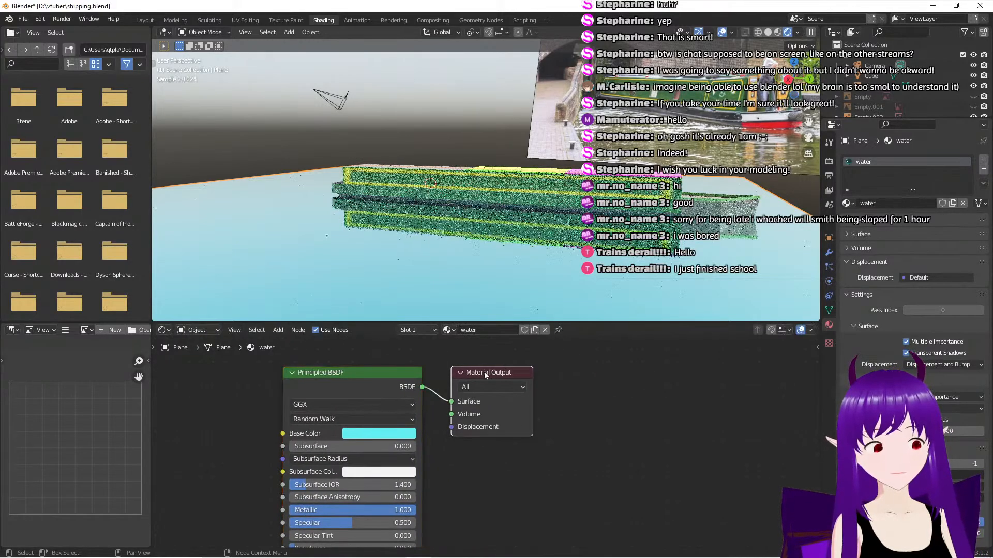
drag(497, 373, 609, 364)
drag(359, 377, 300, 378)
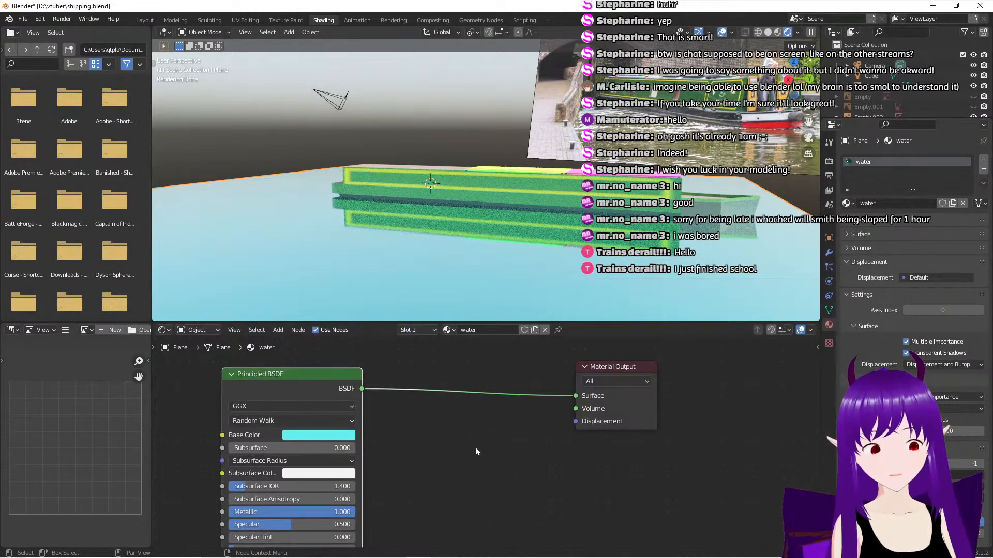
middle_drag(499, 461, 470, 444)
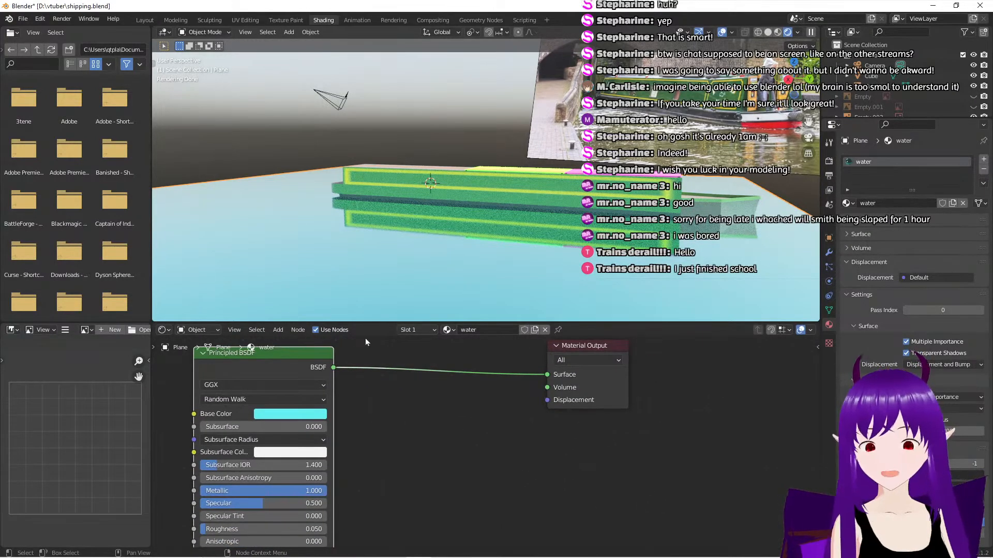
click(457, 434)
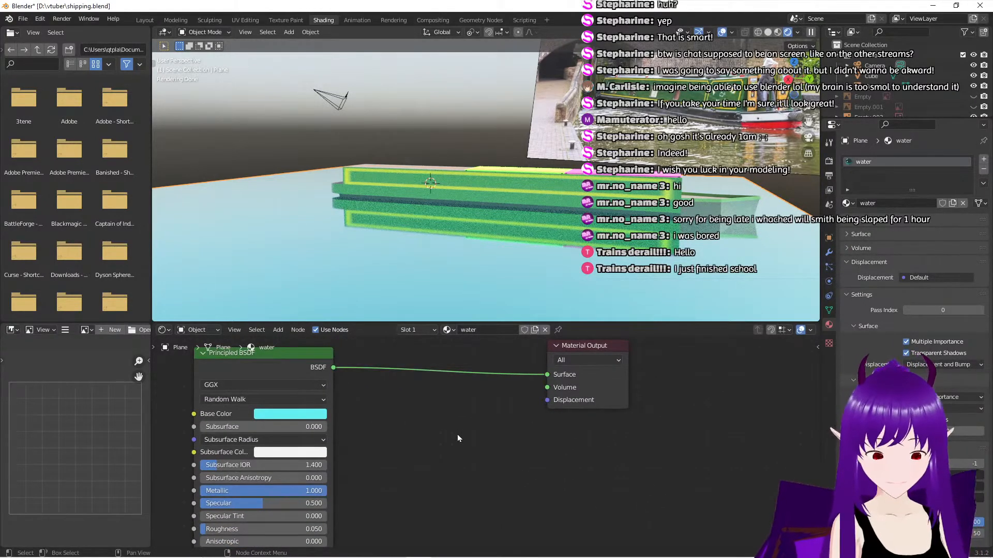
key(shift+space)
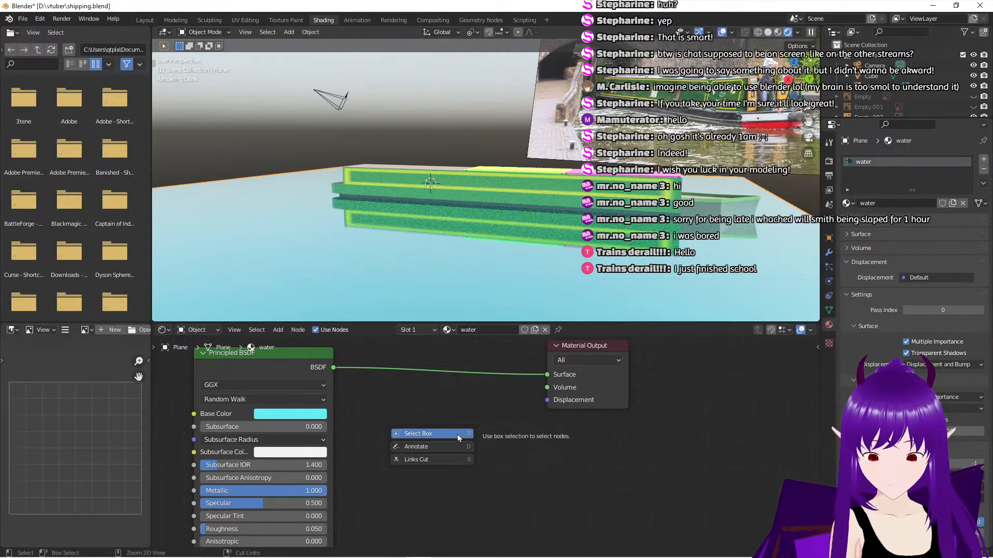
click(457, 434)
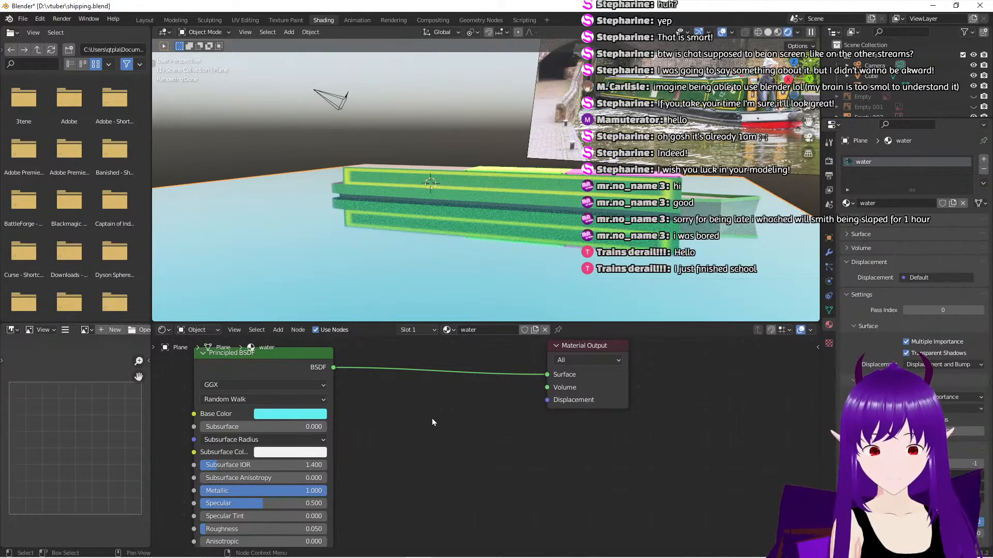
Add a Wave Texture node between the Principled BSDF and Material Output nodes, below their link
key(shift+a)
click(432, 418)
text(wav)
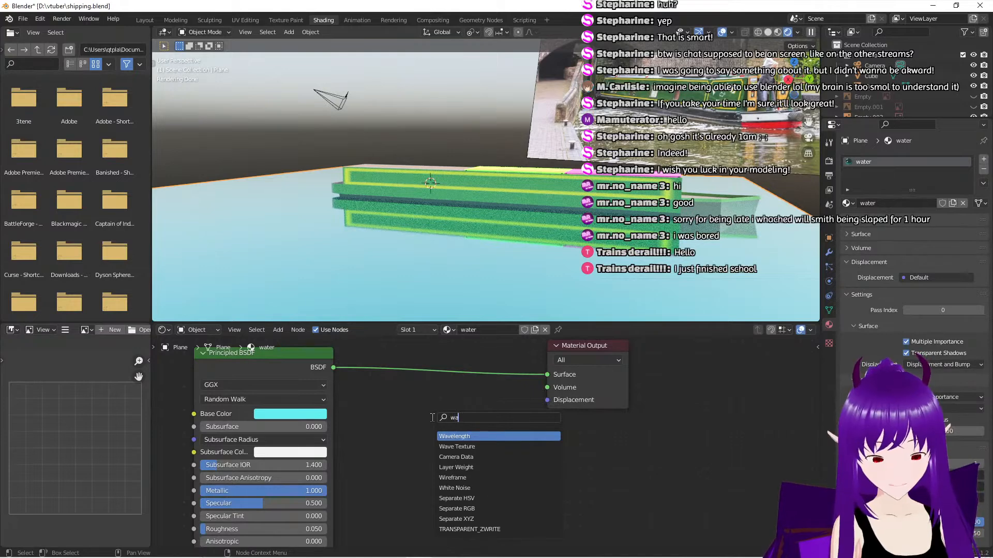
click(464, 447)
click(443, 425)
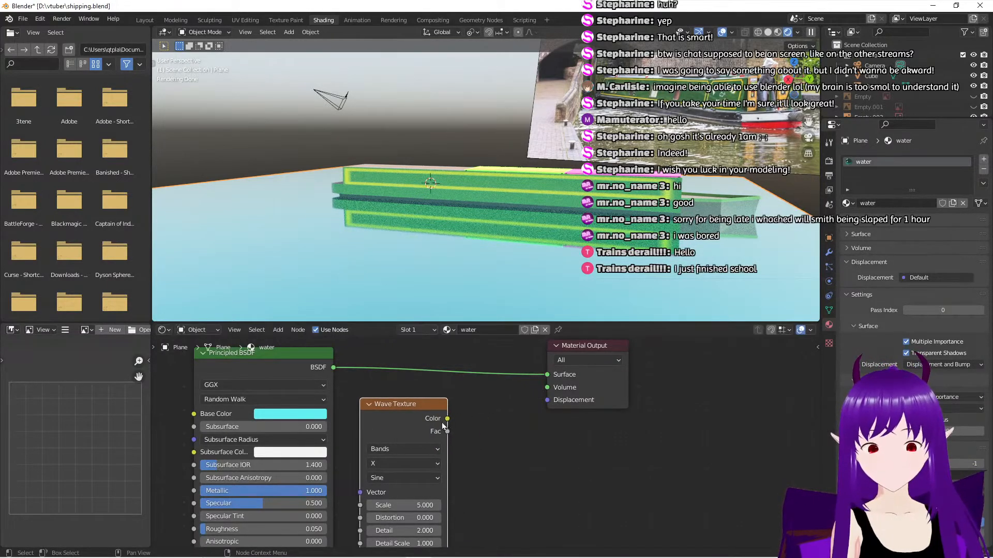
Add a Displacement node beside the Wave Texture node
click(471, 440)
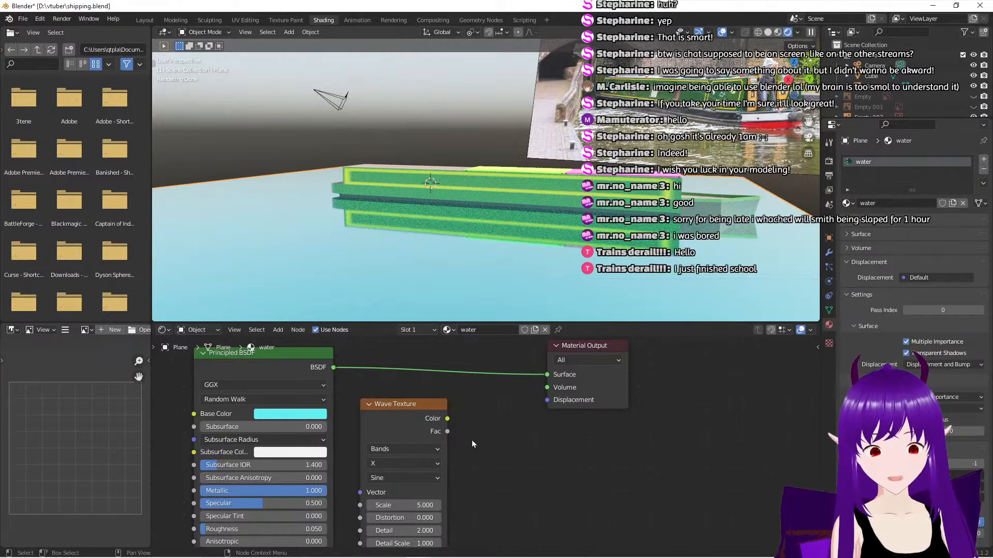
key(shift+a)
click(471, 437)
text(dis)
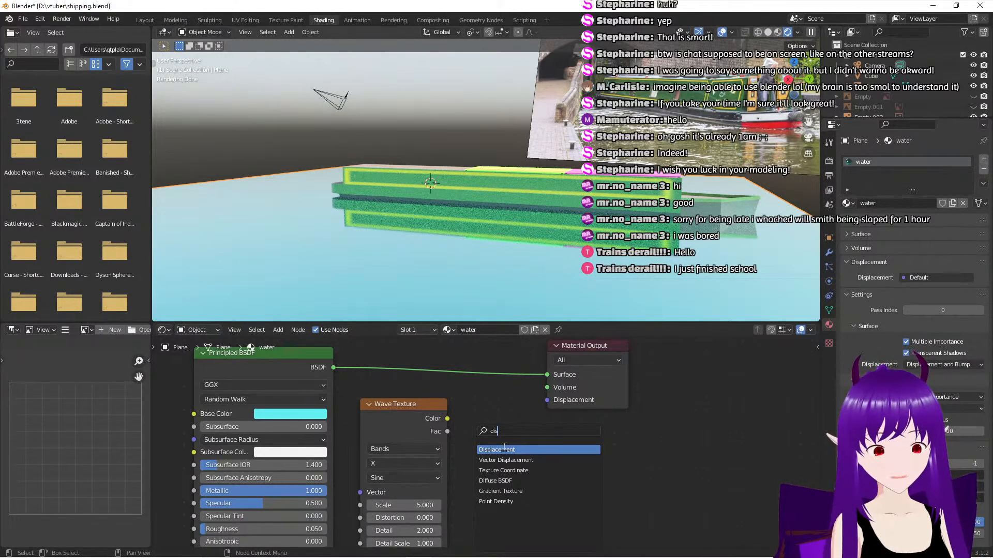
click(505, 448)
click(506, 434)
Rearrange the nodes, then link the Wave Texture's Fac to the Displacement node's Height and its output to the Material Output's Displacement
click(586, 347)
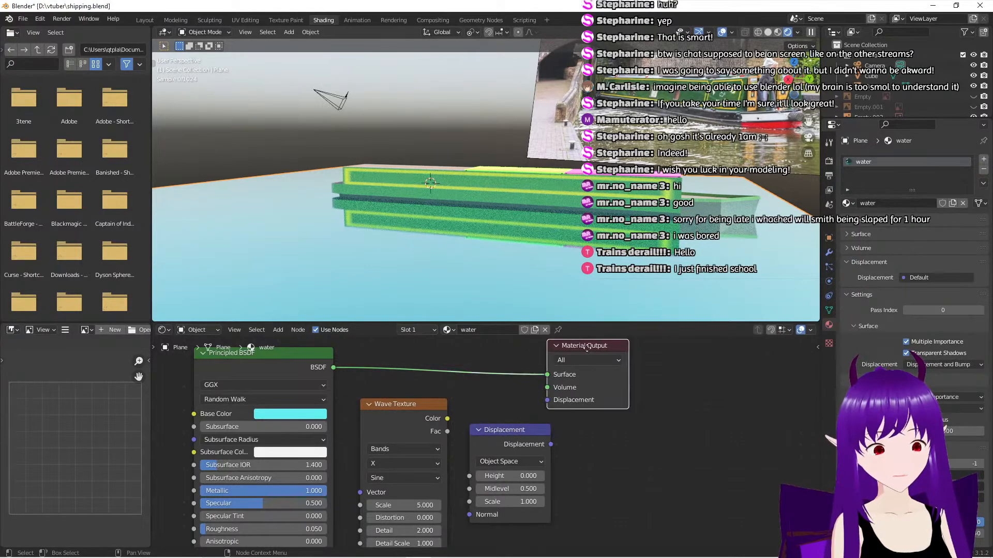
drag(585, 348, 666, 350)
drag(505, 432, 525, 398)
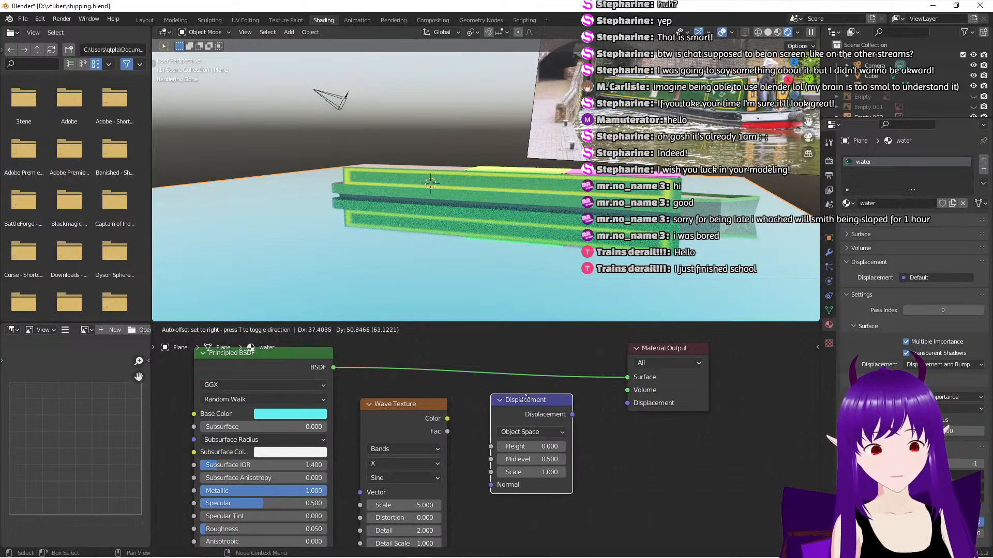
drag(448, 432, 551, 456)
drag(572, 415, 621, 405)
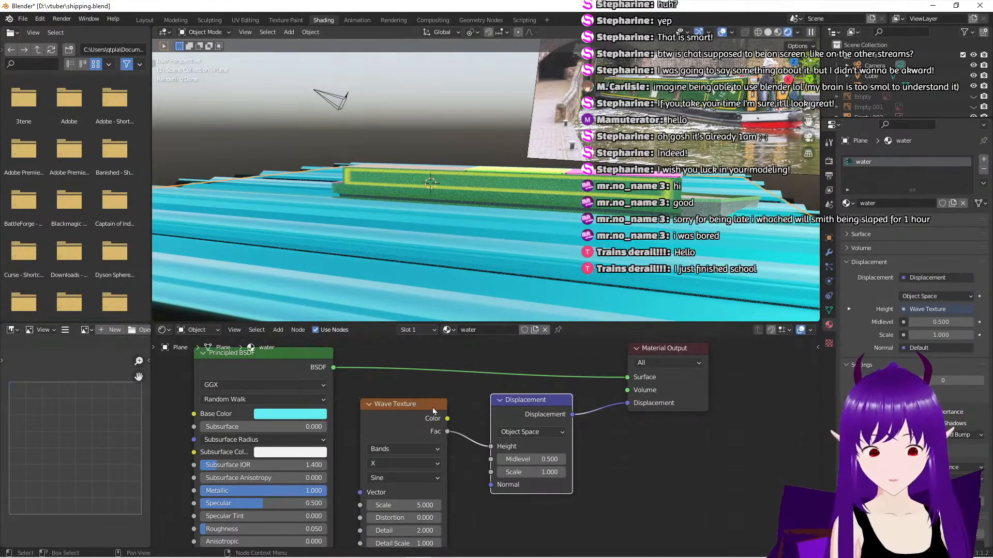
Set the Wave Texture's bands direction to Y and check the ripples around the boat
click(409, 463)
click(396, 490)
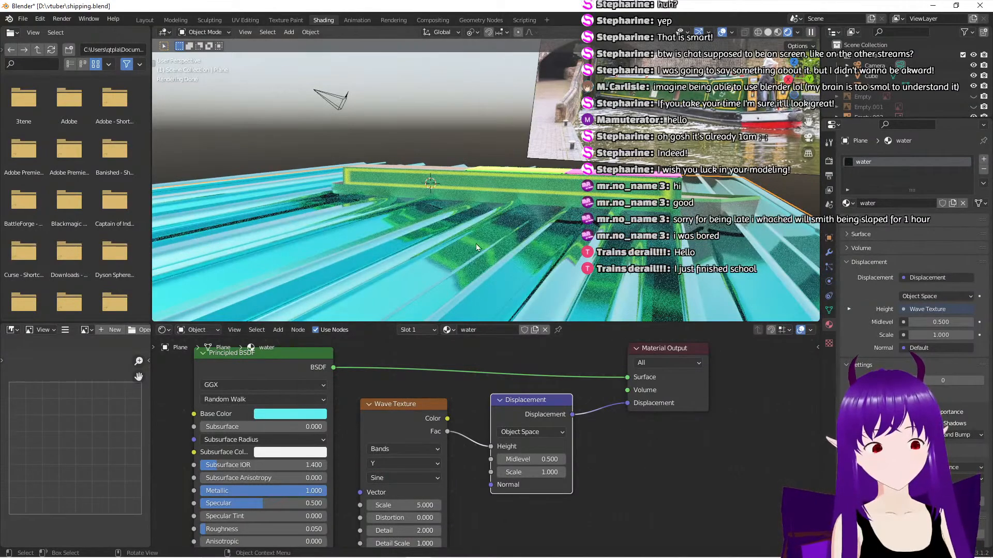
scroll(480, 272, down, 1)
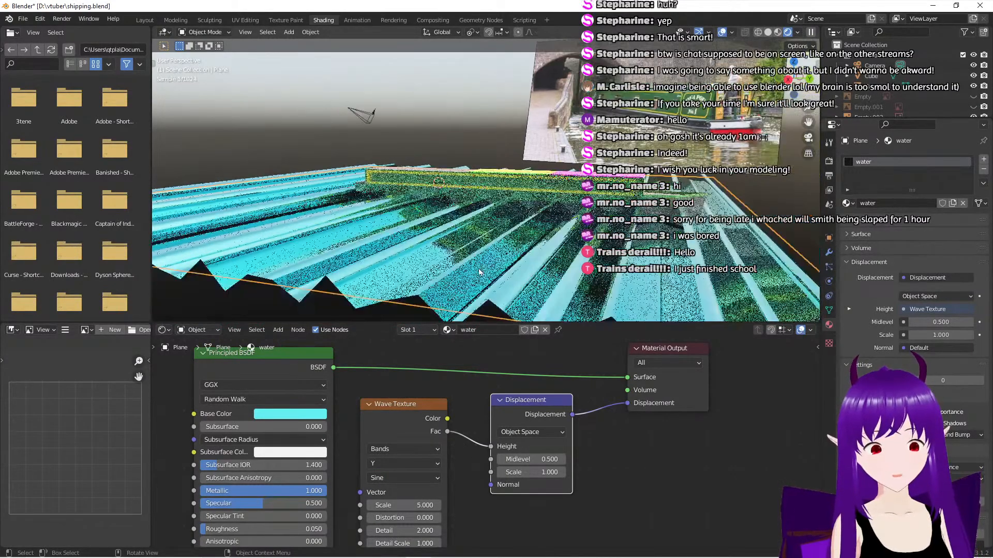
middle_drag(471, 272, 455, 279)
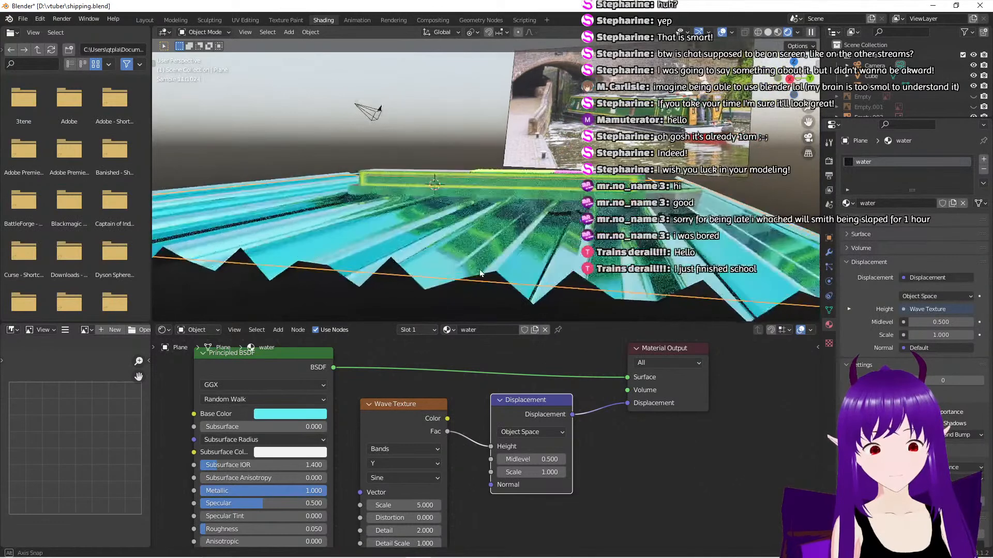
Spread the Principled BSDF and Wave Texture nodes out and set the Displacement node's Scale to 0.5
drag(278, 354, 223, 358)
drag(415, 405, 406, 423)
click(544, 474)
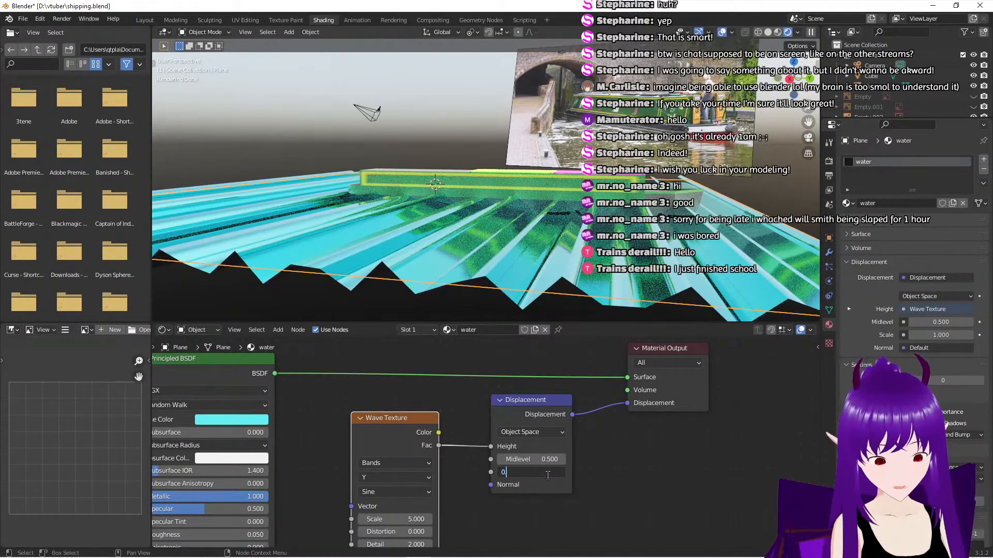
text(0.5)
key(Return)
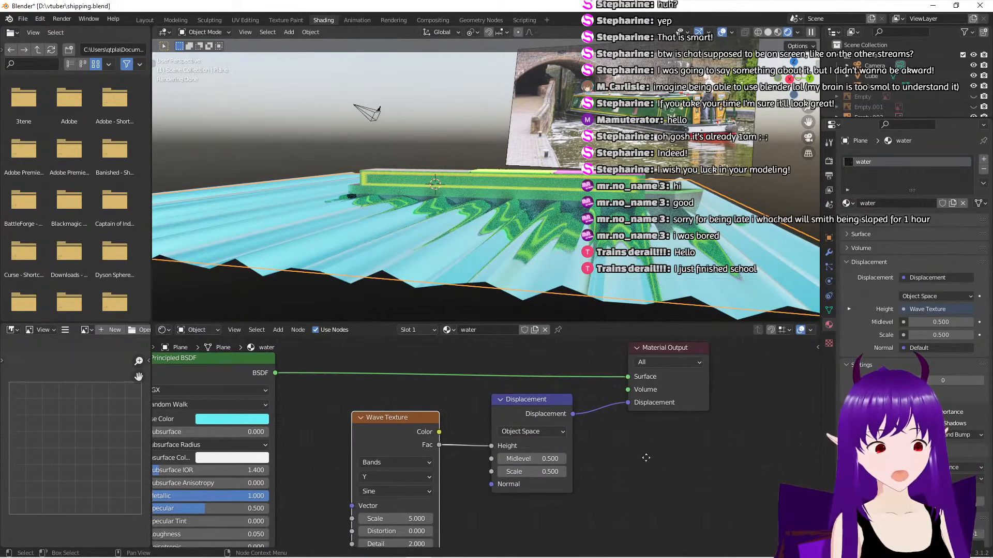
Select the Wave Texture and Displacement nodes and shift them slightly together towards the Principled BSDF node
middle_drag(645, 462, 638, 445)
drag(412, 378, 532, 462)
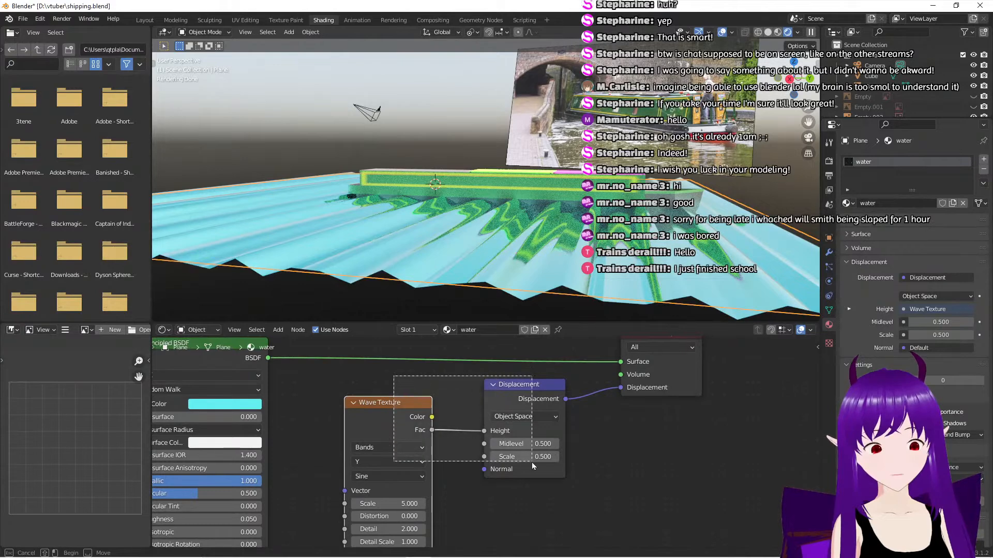
key(g)
click(499, 384)
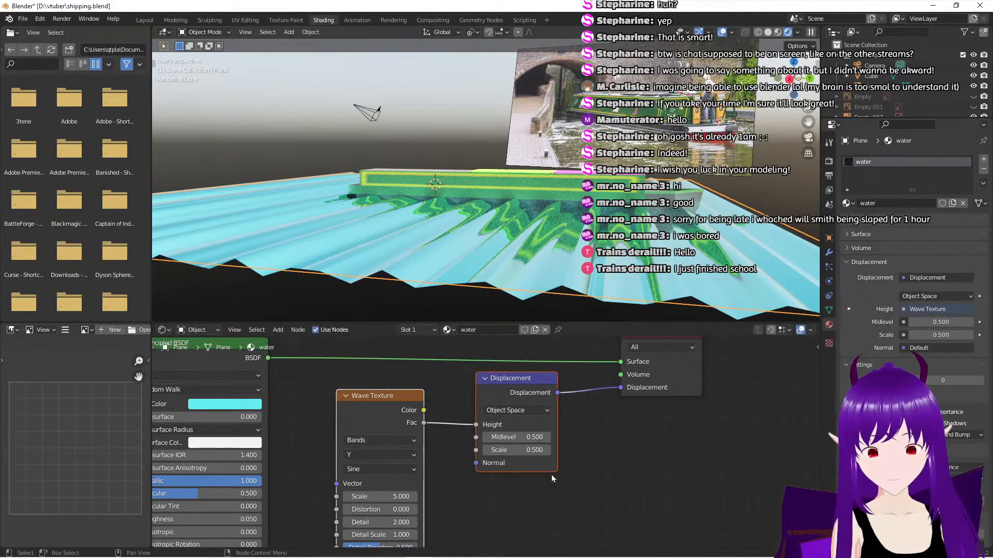
scroll(593, 487, down, 1)
middle_drag(590, 483, 583, 446)
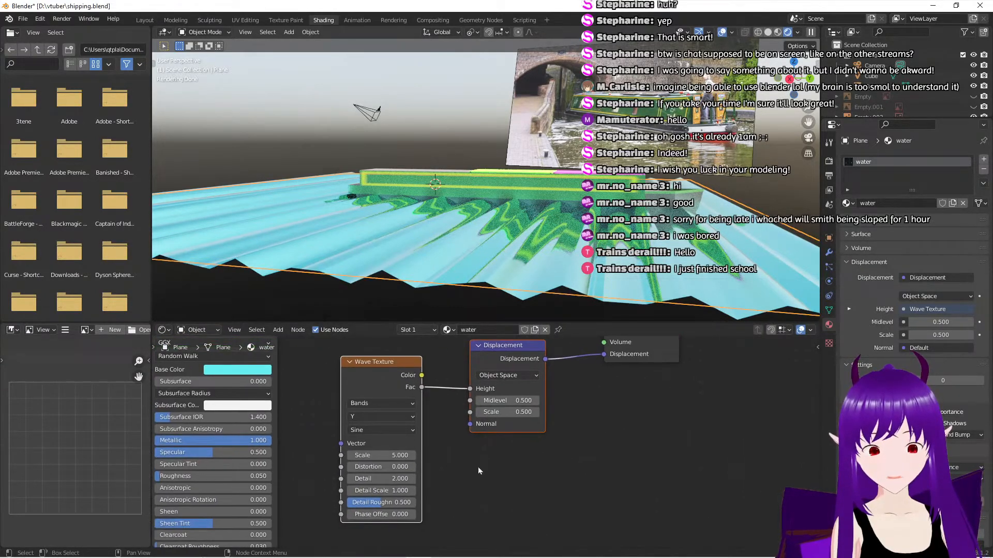
Try Distortion values of 1.6, 2, 6 and 3 on the Wave Texture node
drag(411, 470, 496, 470)
click(406, 468)
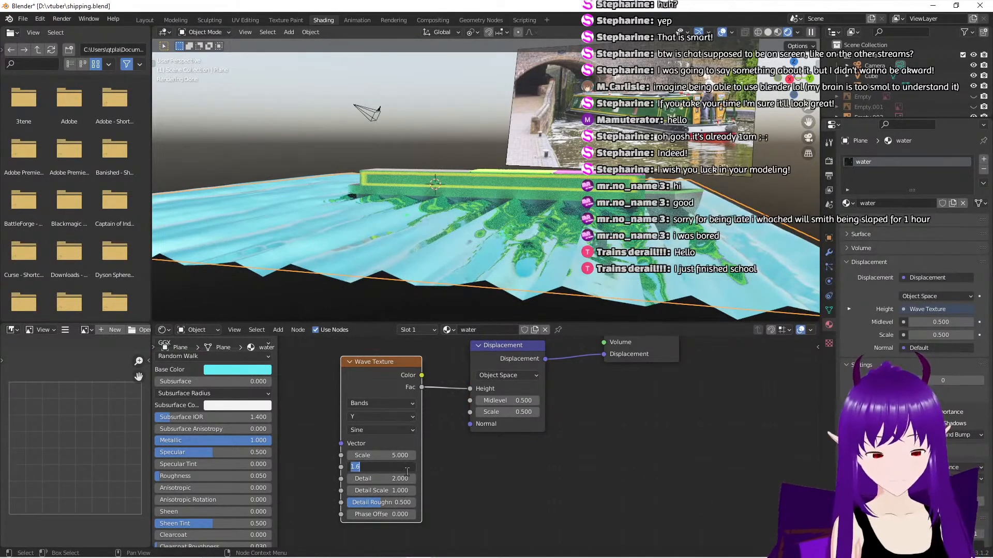
text(2)
key(Return)
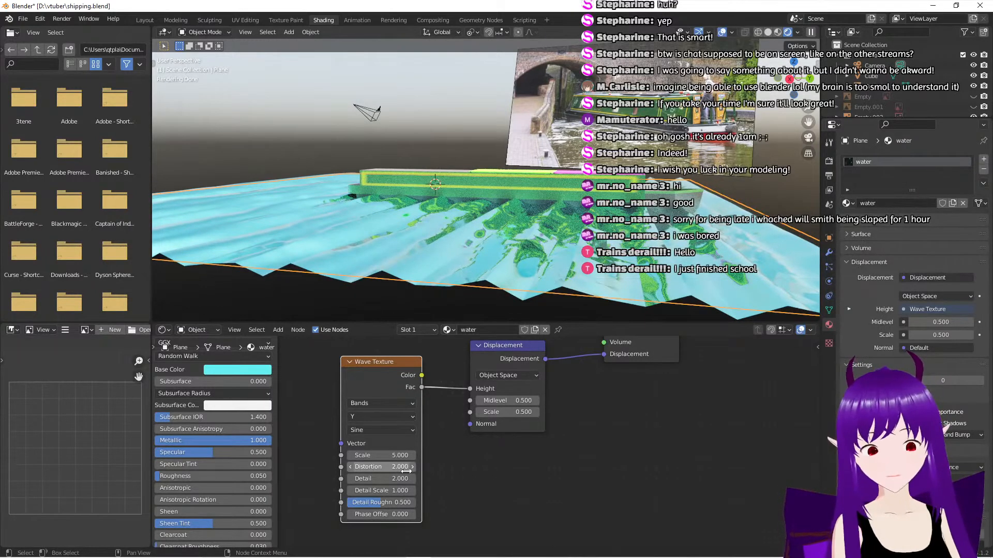
click(406, 472)
key(BackSpace)
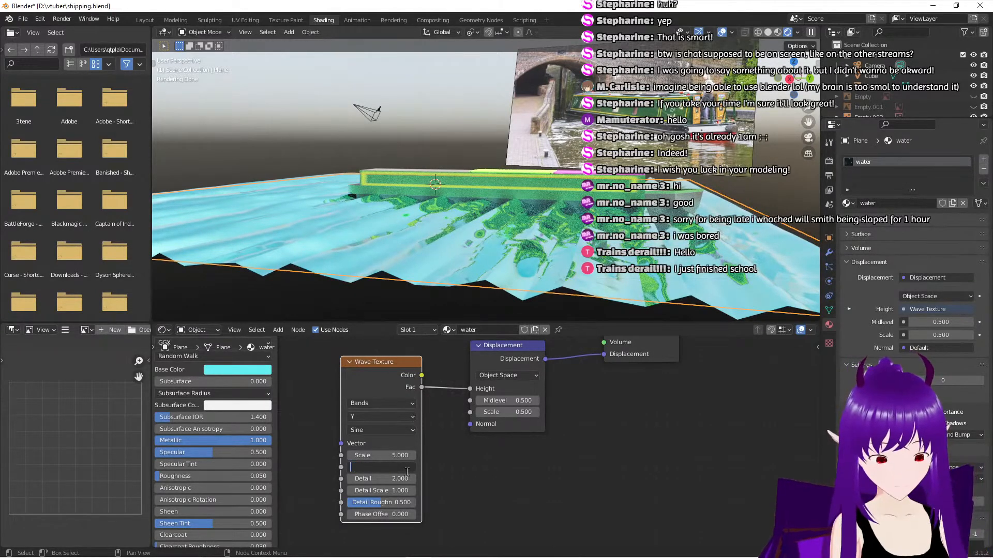
text(6)
key(Return)
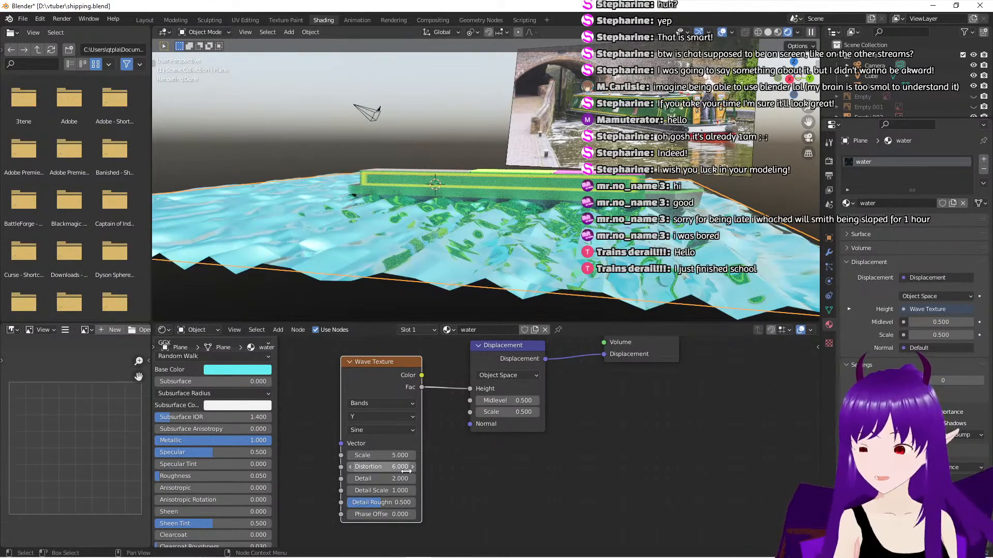
click(406, 471)
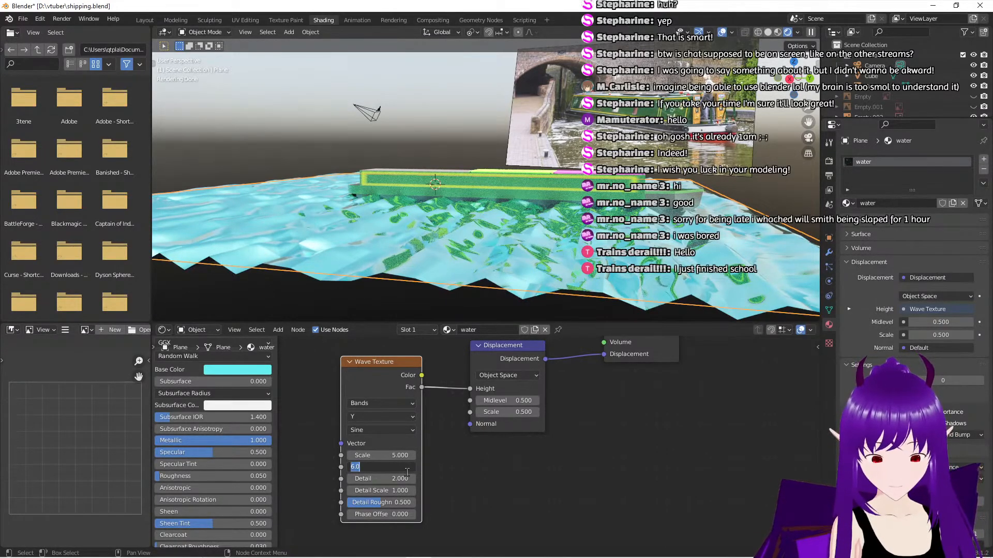
text(3)
key(Return)
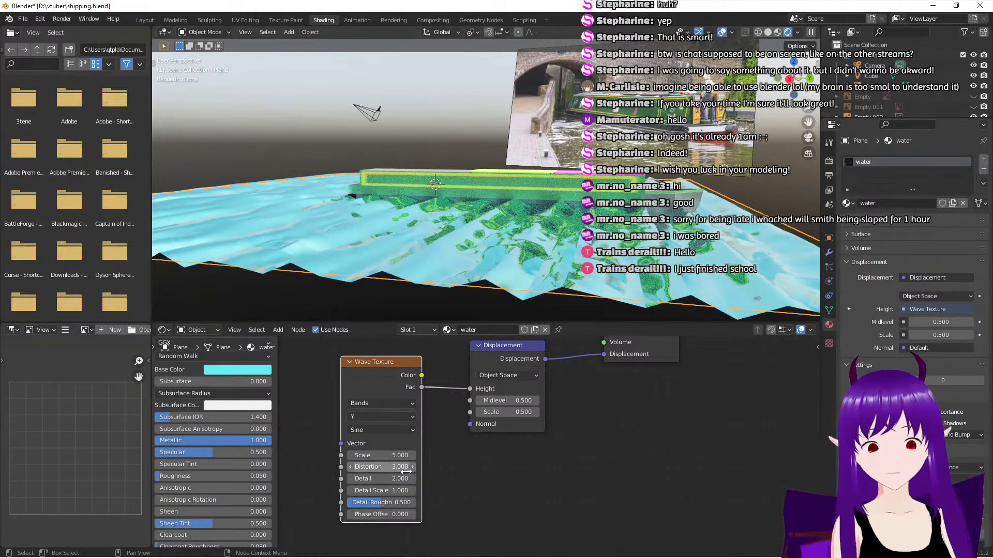
Inspect the water from above and set the Wave Texture's Distortion to 4
middle_drag(441, 251, 459, 265)
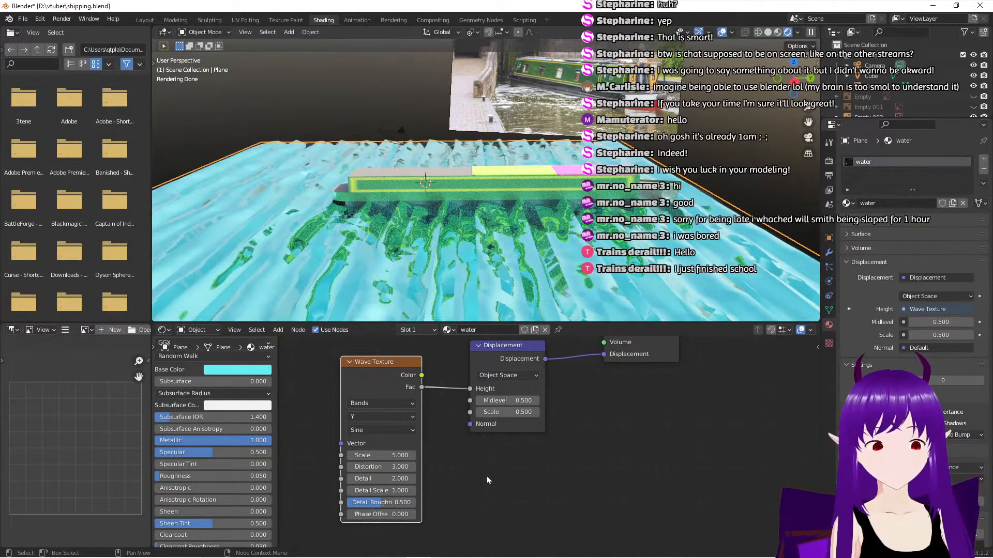
scroll(486, 476, down, 1)
middle_drag(384, 248, 400, 269)
double_click(404, 466)
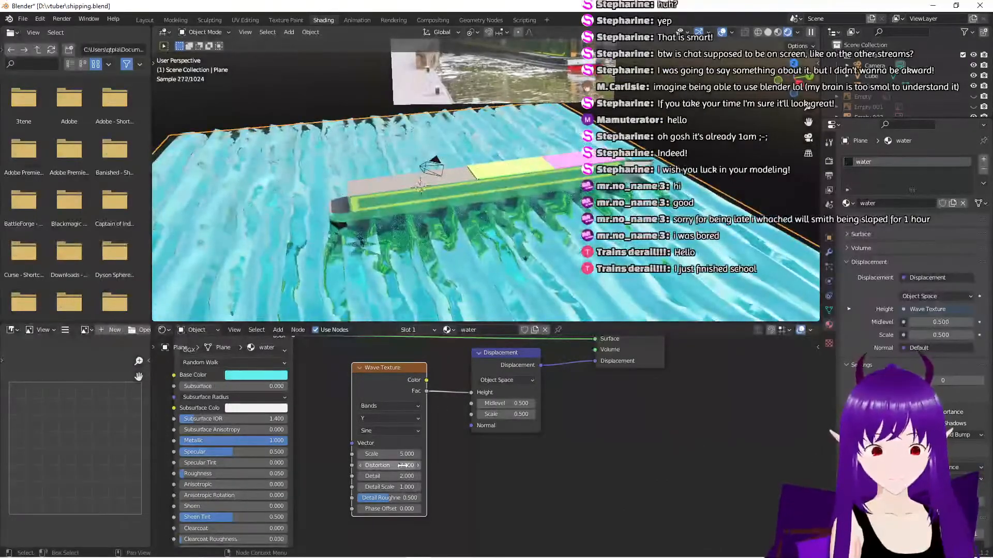
text(1)
key(Return)
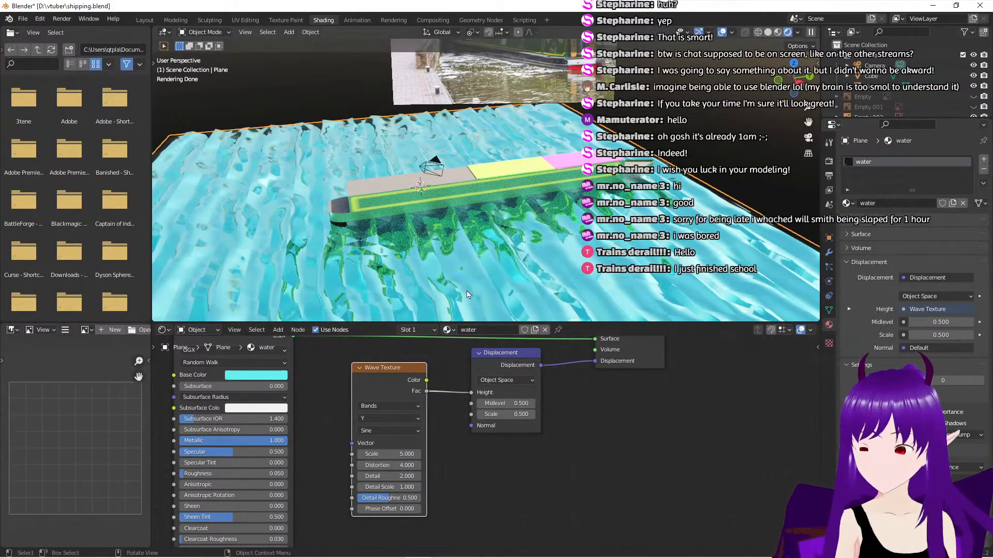
Move the Wave Texture and Displacement nodes together to the far side of the Principled BSDF node, away from the Material Output
middle_drag(468, 307, 448, 268)
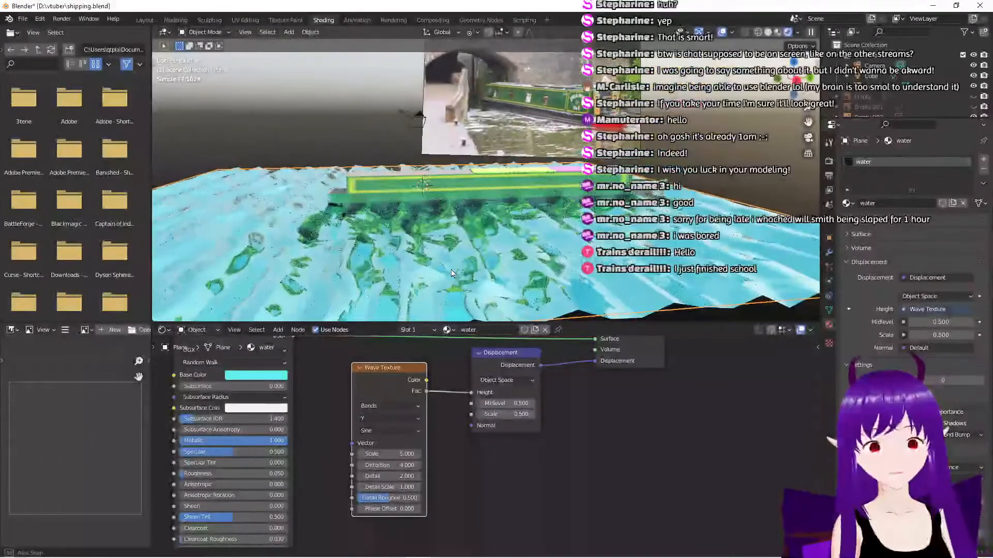
scroll(399, 368, down, 3)
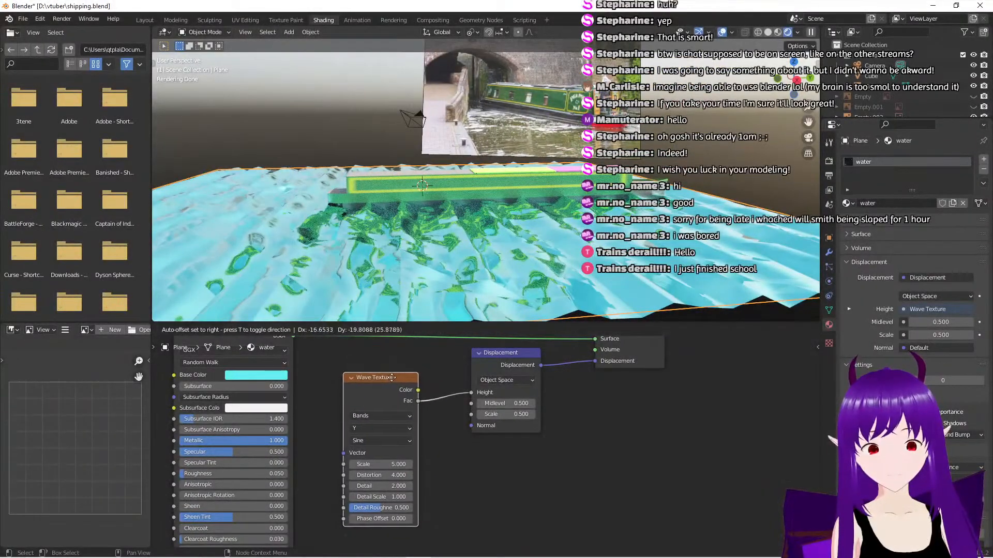
scroll(429, 376, down, 2)
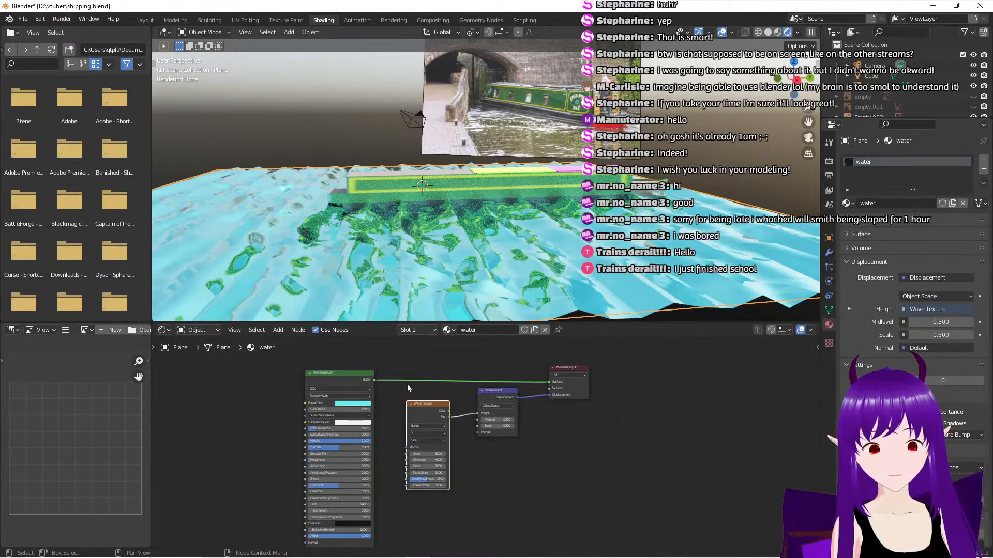
drag(407, 384, 499, 450)
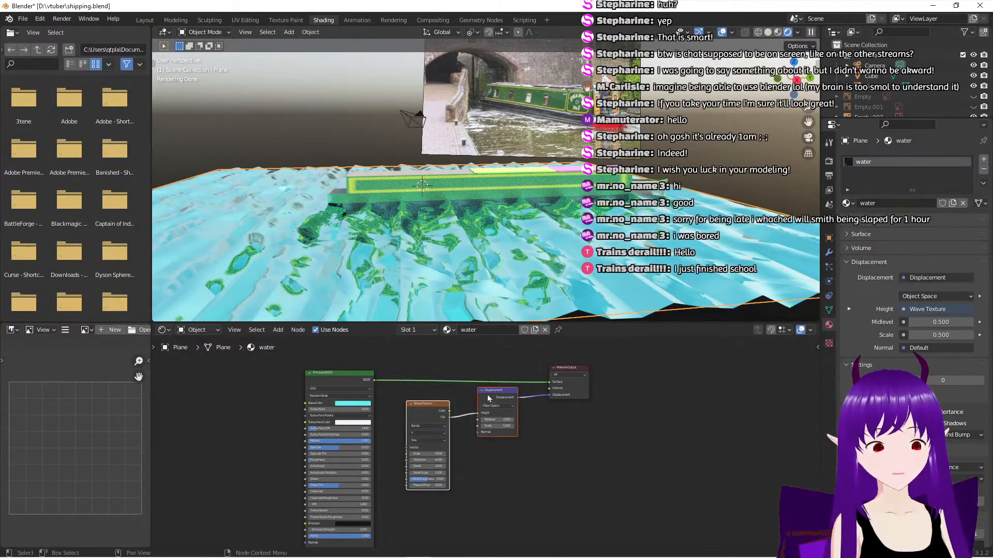
drag(487, 395, 189, 450)
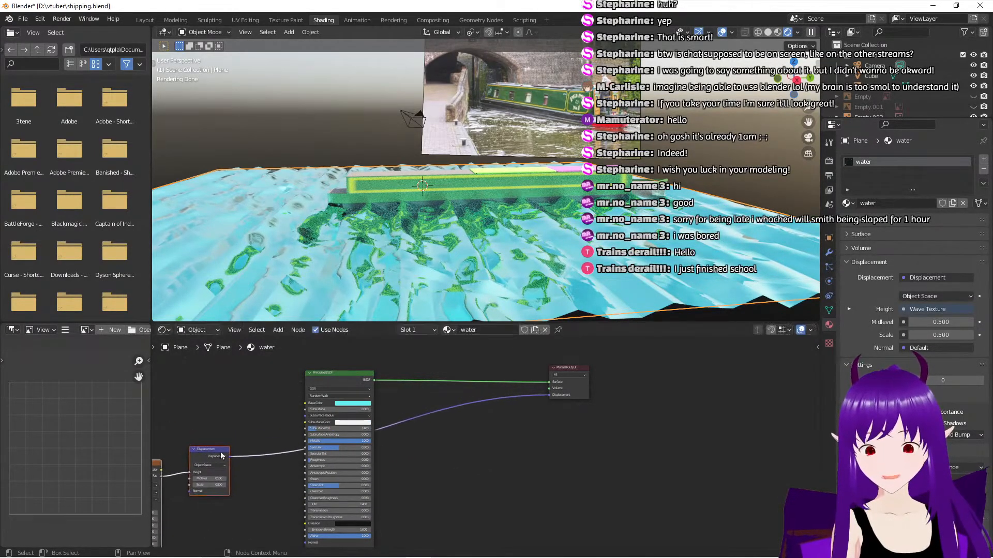
Move the Displacement node between the Principled BSDF and Material Output nodes, and reposition the Wave Texture node on the Principled BSDF's input side
middle_drag(265, 469, 390, 426)
drag(340, 412, 582, 491)
click(350, 402)
drag(277, 433, 262, 399)
scroll(365, 394, up, 1)
middle_drag(365, 393, 397, 464)
Add a ColorRamp node in the space between the Wave Texture and Principled BSDF nodes
key(shift+space)
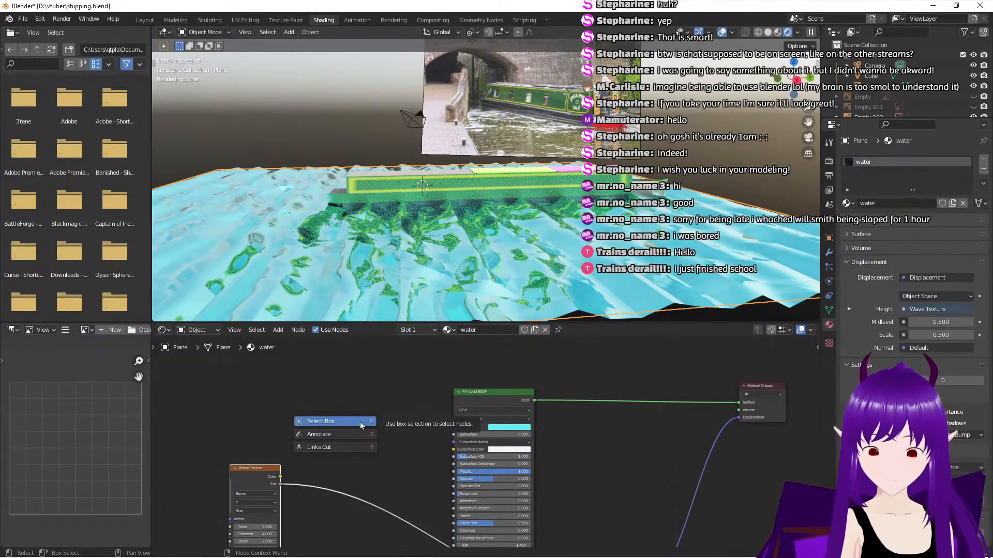
click(338, 396)
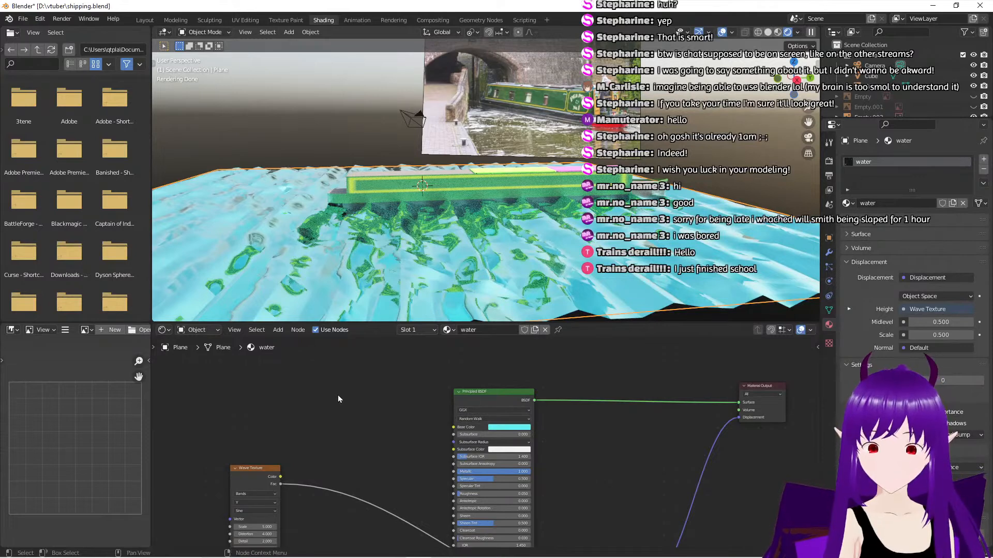
key(shift+a)
text(c)
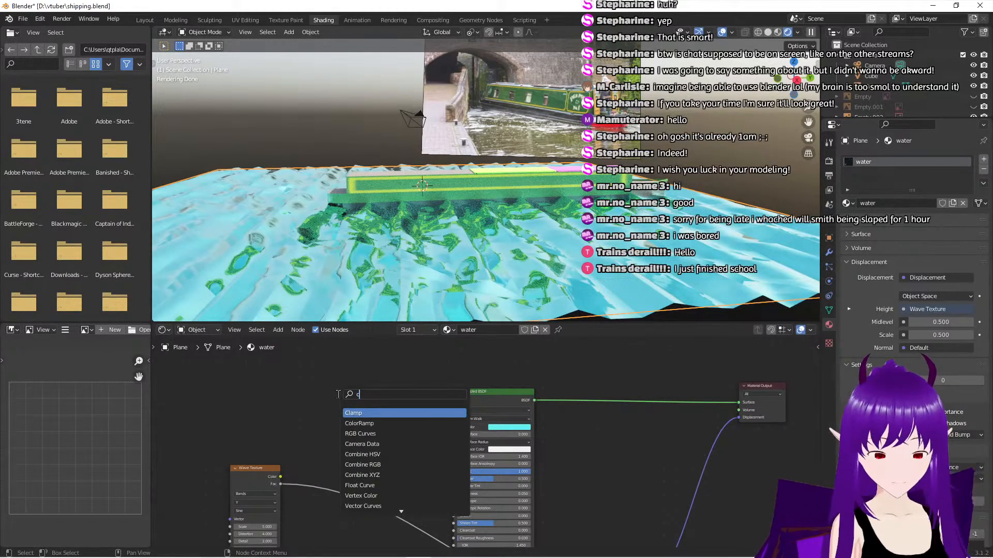
text(olo)
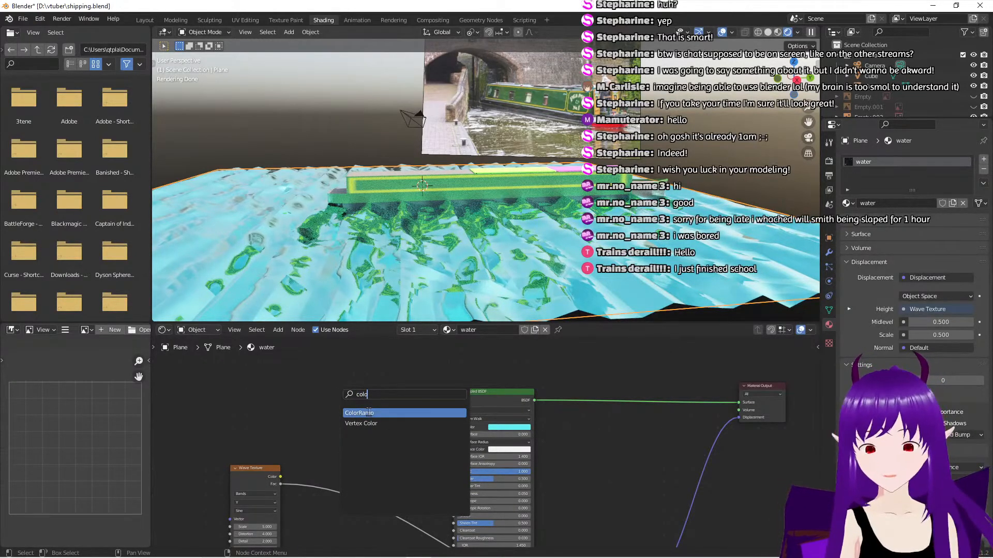
click(369, 412)
click(359, 407)
Sample the cyan Base Color into the ColorRamp's black stop and link the ramp between the Wave Texture's Fac and the Base Color
middle_drag(402, 488, 419, 467)
scroll(450, 428, up, 1)
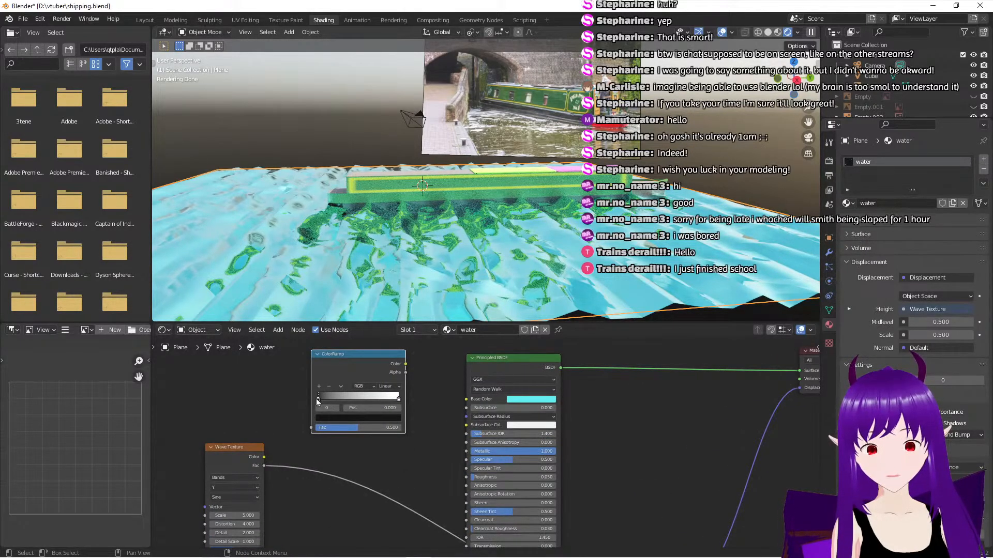
click(335, 420)
click(382, 383)
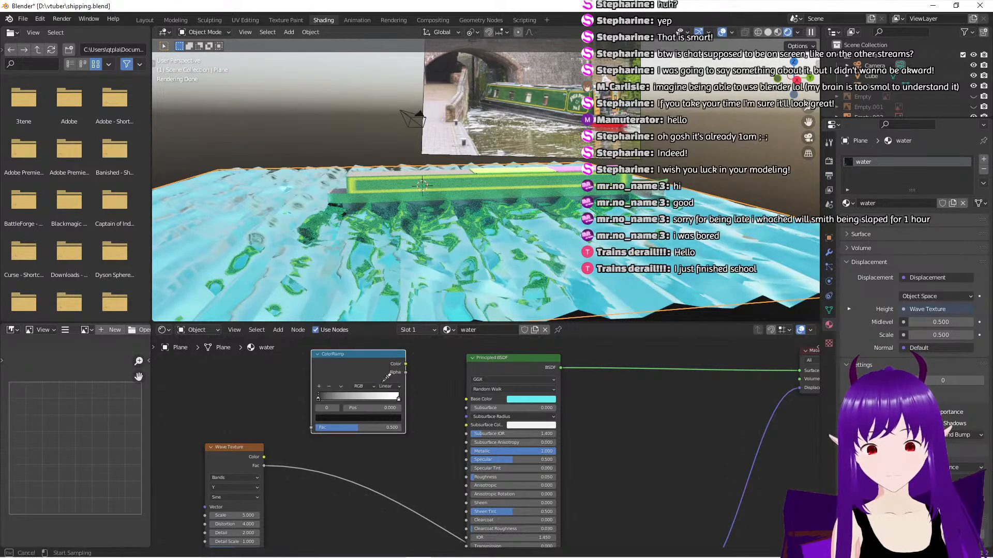
click(521, 399)
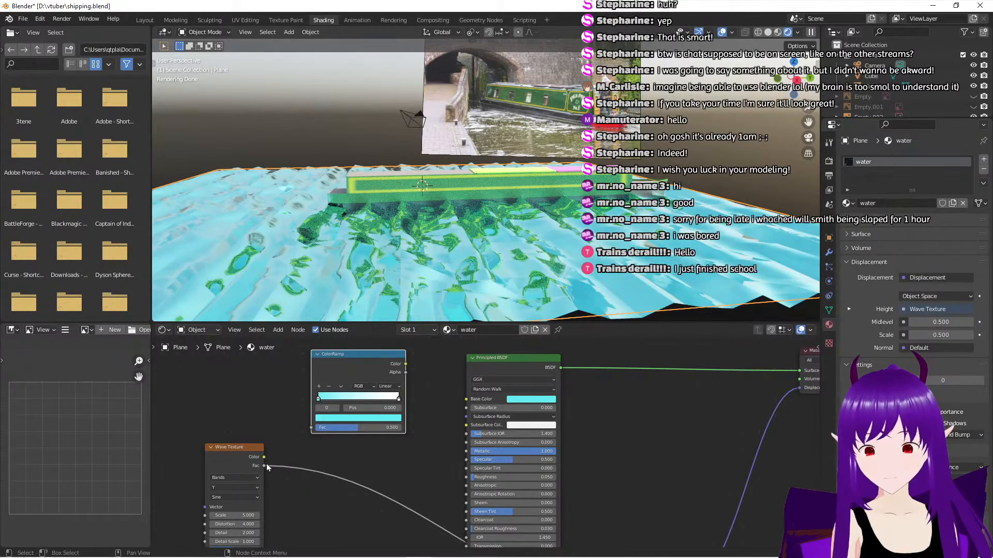
drag(266, 464, 331, 428)
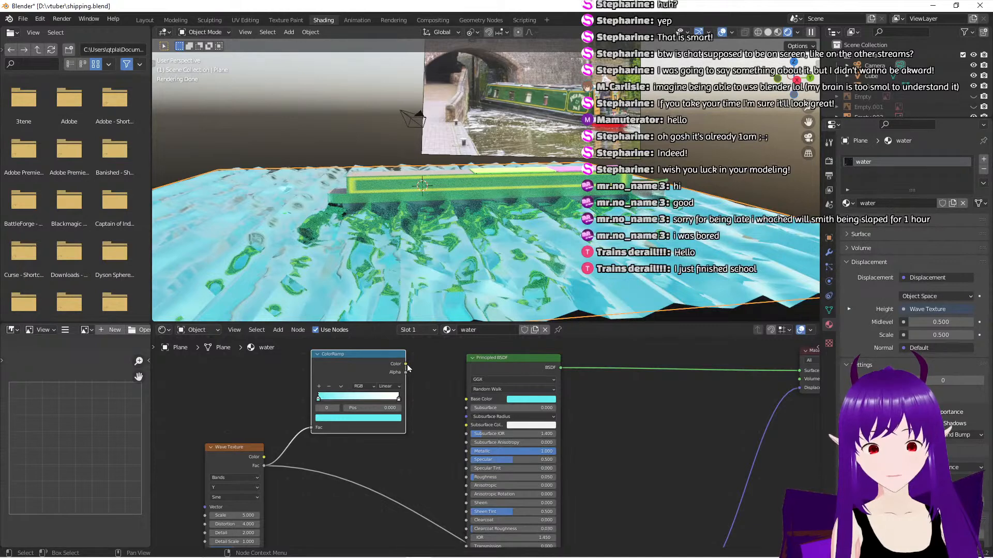
drag(407, 364, 464, 406)
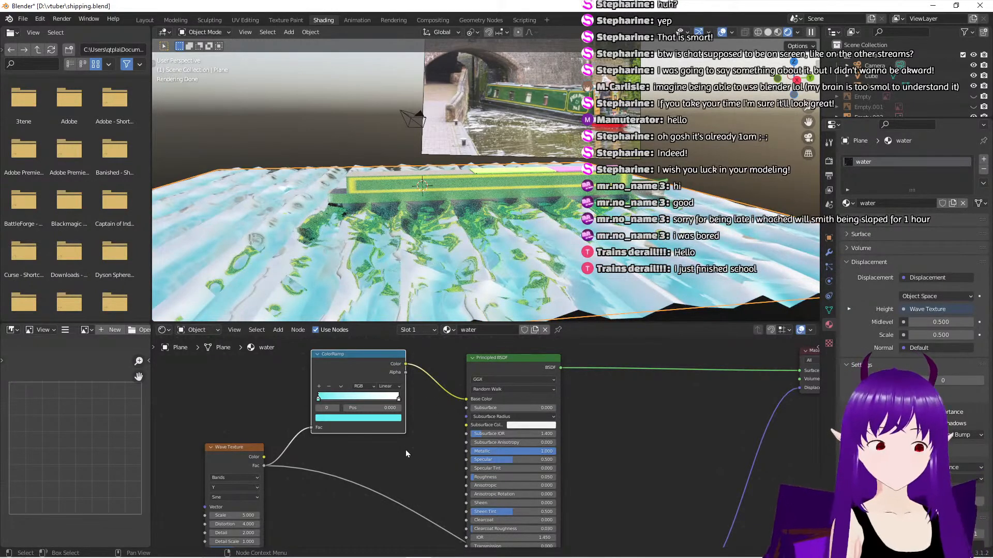
Move the ColorRamp's cyan stop to position 0.809
scroll(404, 454, up, 2)
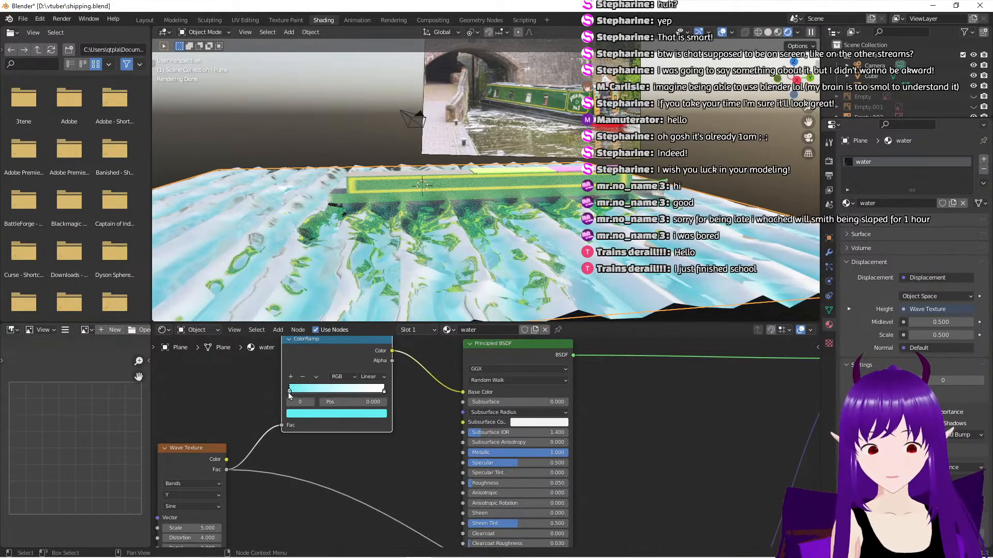
drag(290, 391, 375, 399)
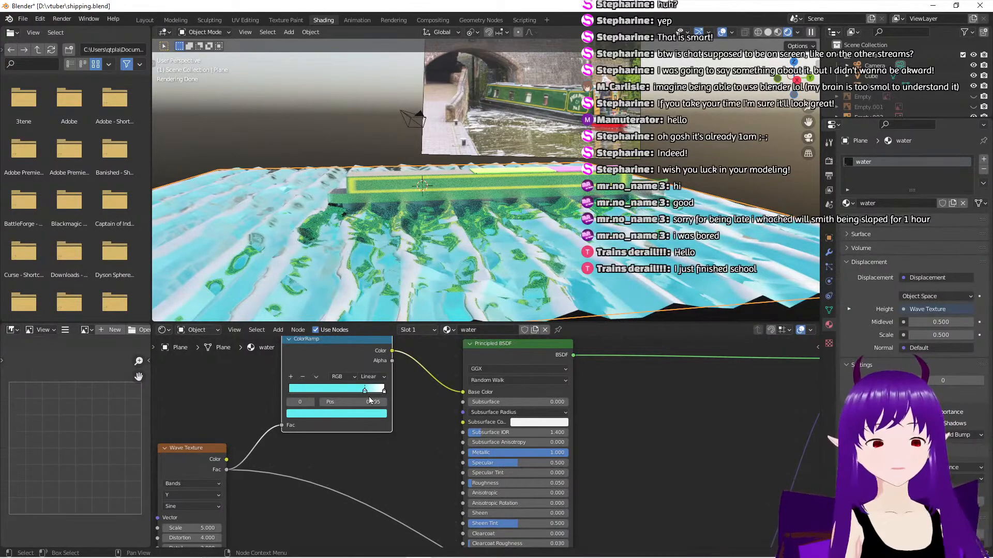
drag(370, 402, 370, 397)
Move the Wave Texture node farther away from the ColorRamp node to make room between them
scroll(349, 440, down, 1)
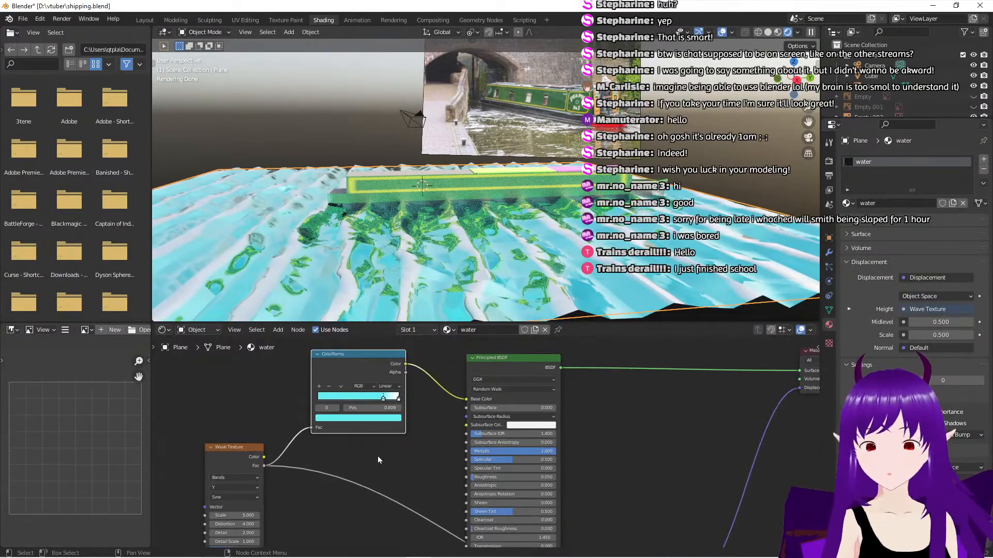
middle_drag(377, 456, 430, 453)
drag(291, 443, 242, 458)
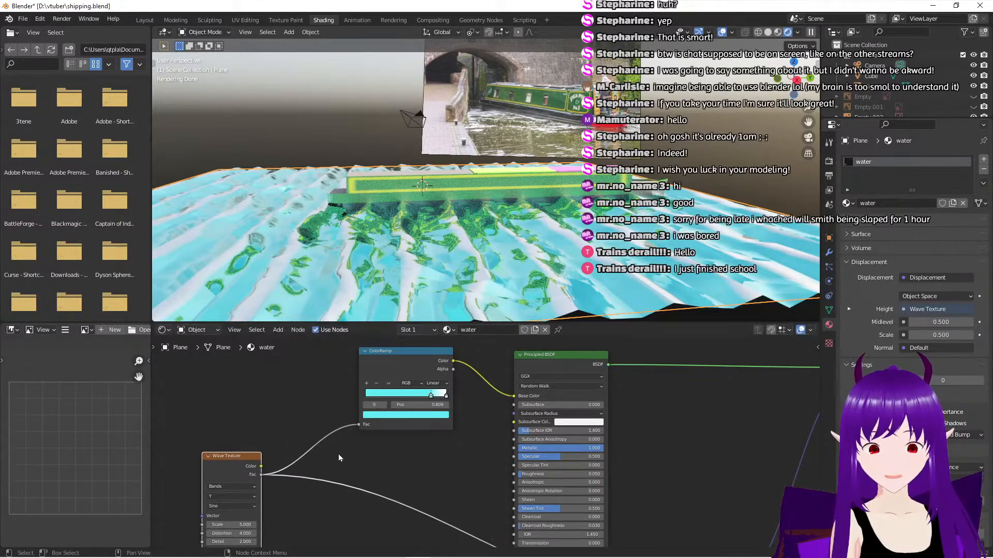
Add a Noise Texture node directly above the Wave Texture node
middle_drag(339, 458, 419, 455)
right_click(312, 392)
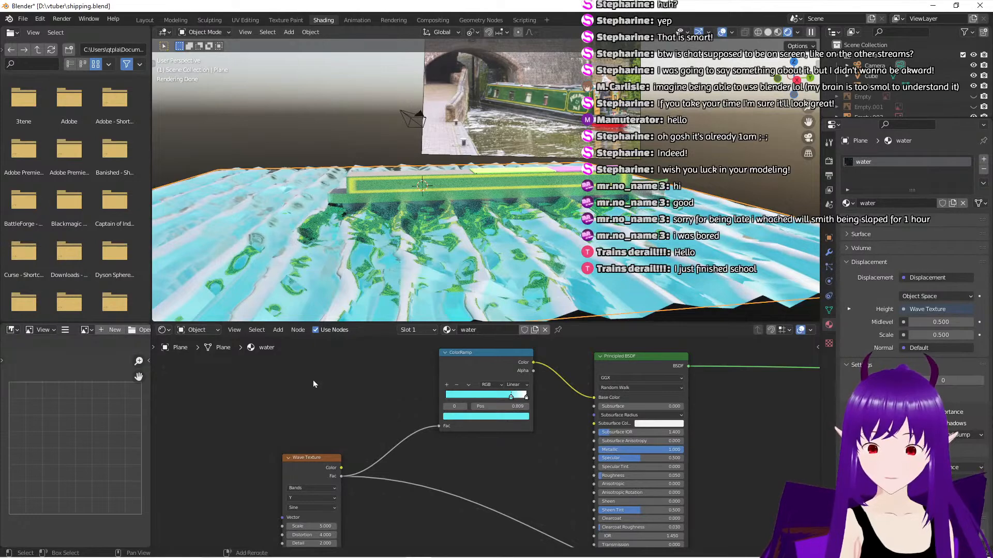
key(shift+a)
click(312, 380)
text(noi)
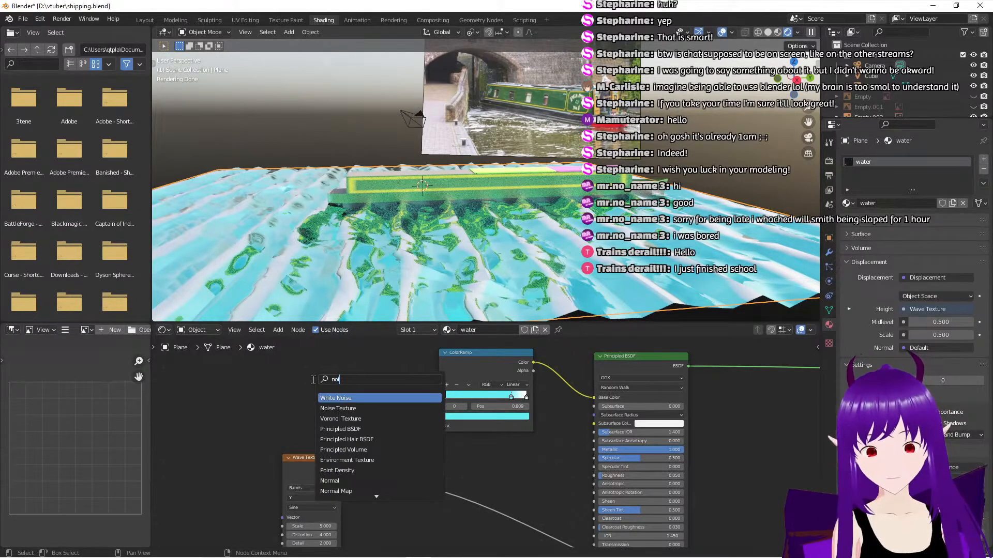
click(348, 410)
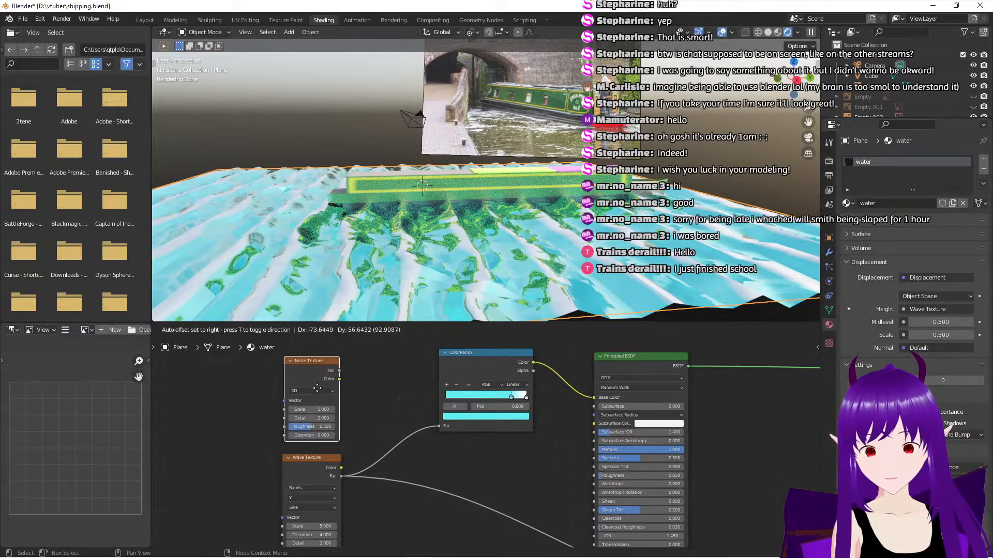
click(315, 389)
Insert a Math node set to Add on the link from Wave Texture to ColorRamp, and connect the Noise Texture's Fac to its second Value
scroll(353, 437, up, 1)
middle_drag(431, 476, 449, 479)
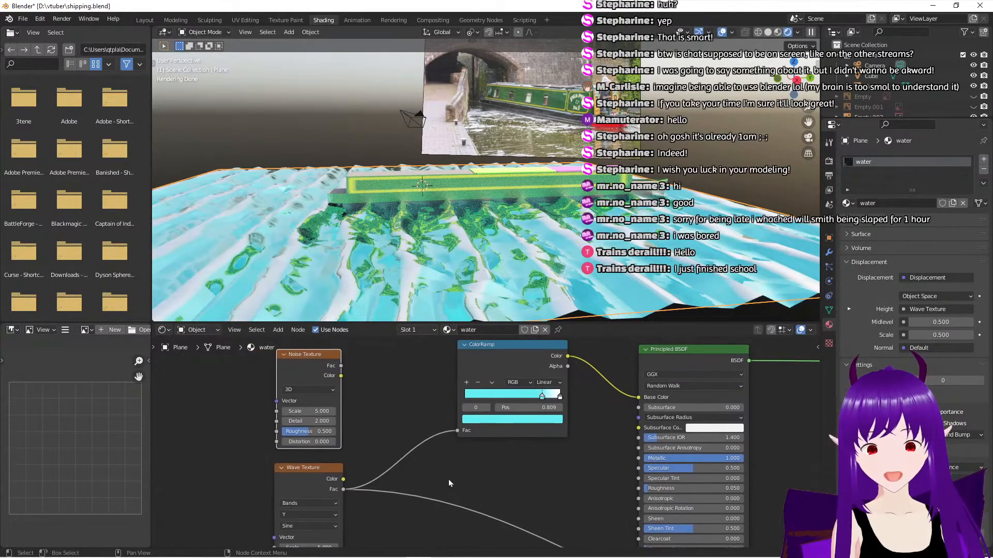
key(shift+a)
click(393, 408)
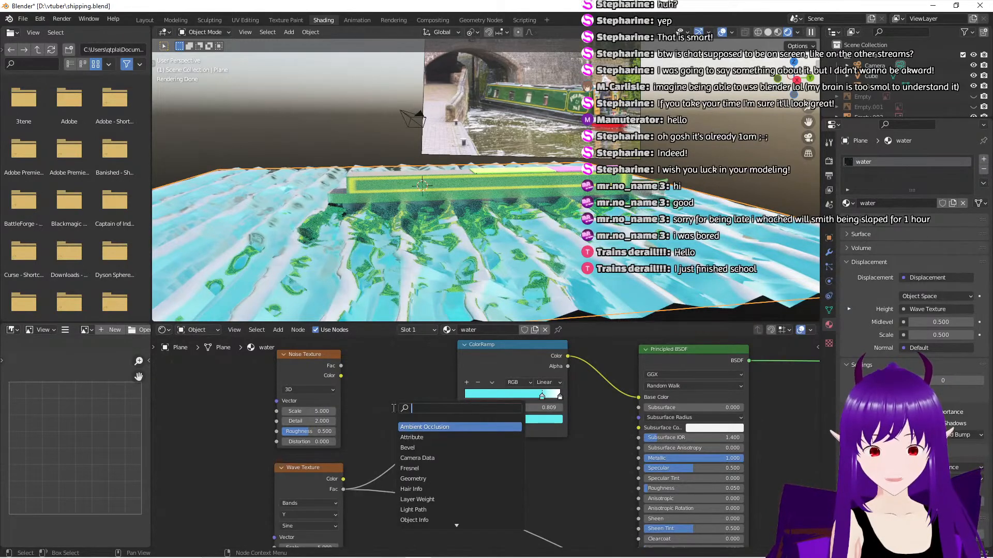
text(mul)
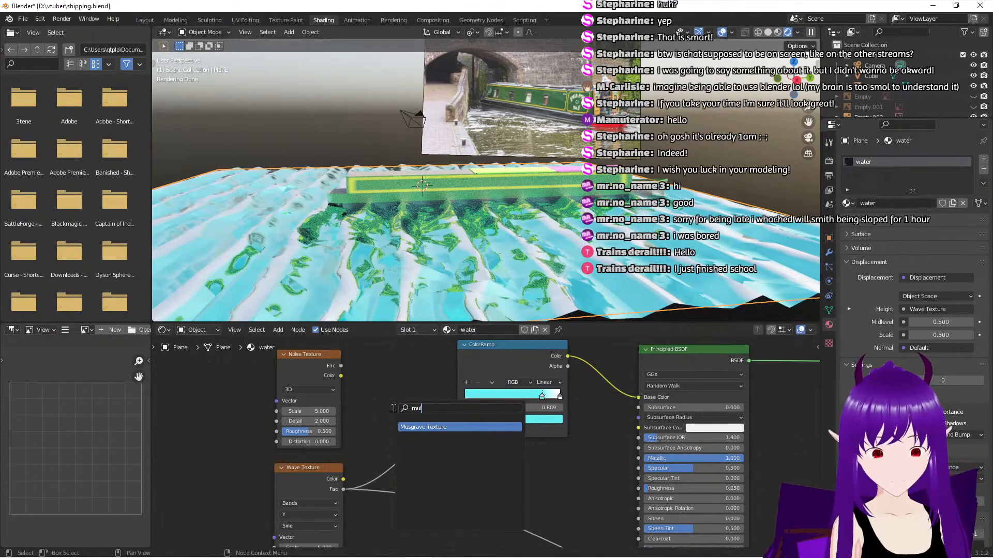
key(BackSpace)
key(BackSpace)
text(a)
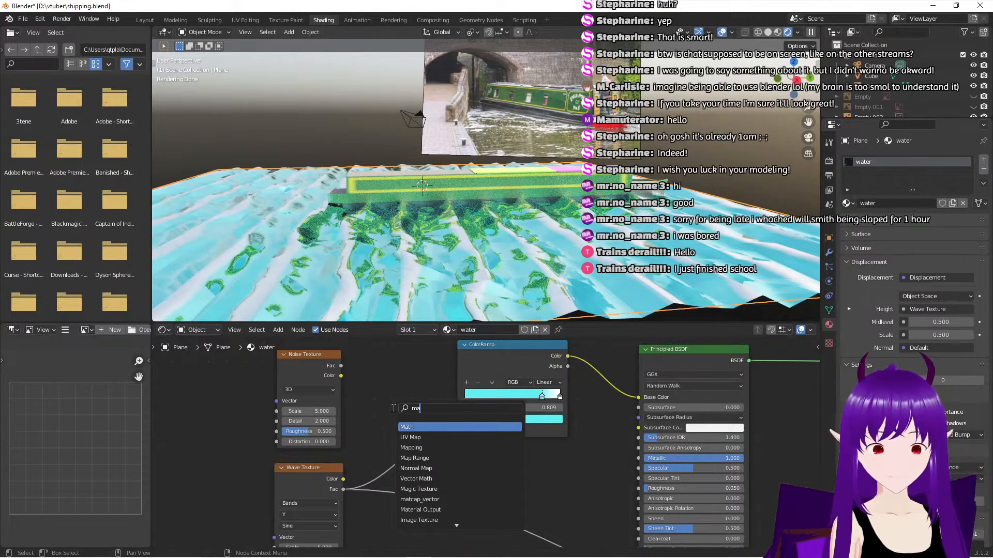
key(Return)
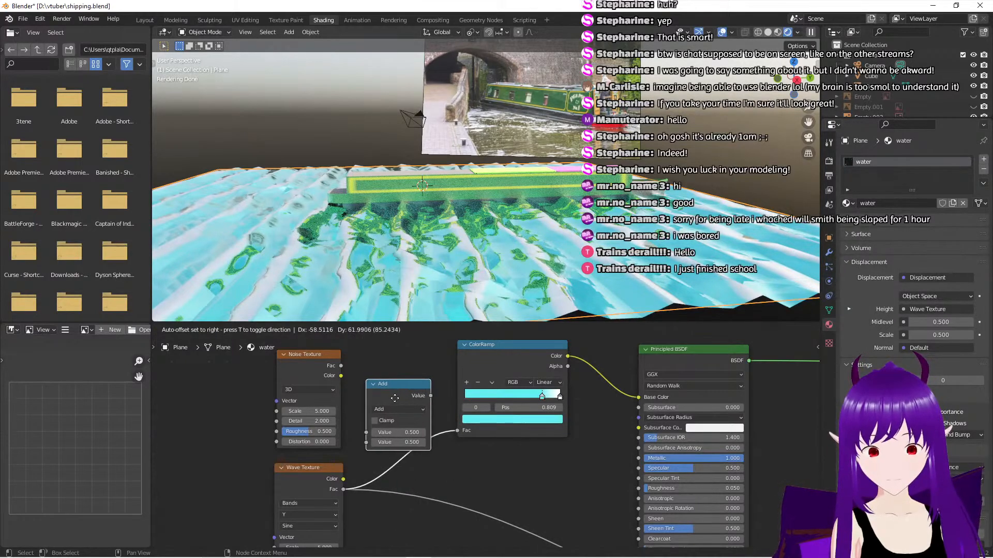
click(409, 398)
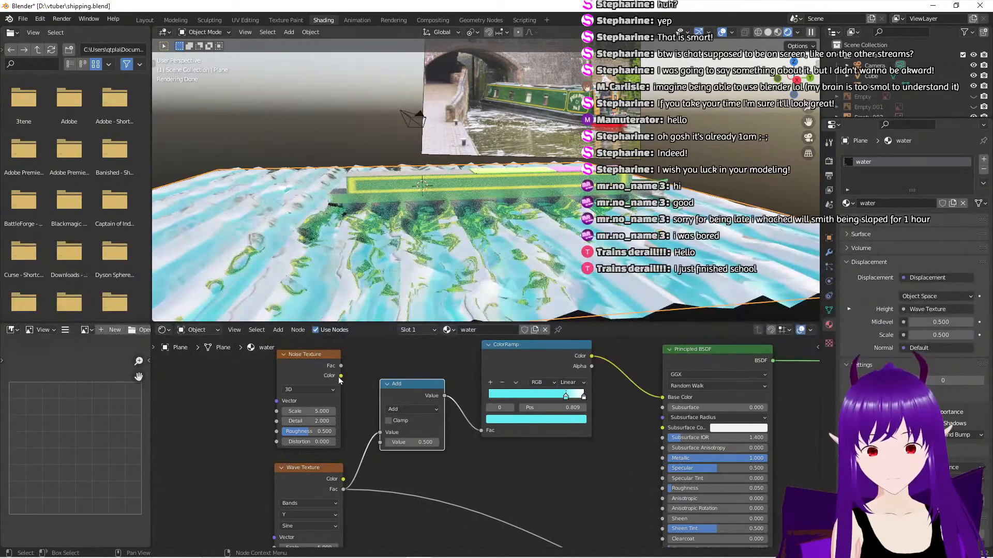
drag(341, 366, 380, 442)
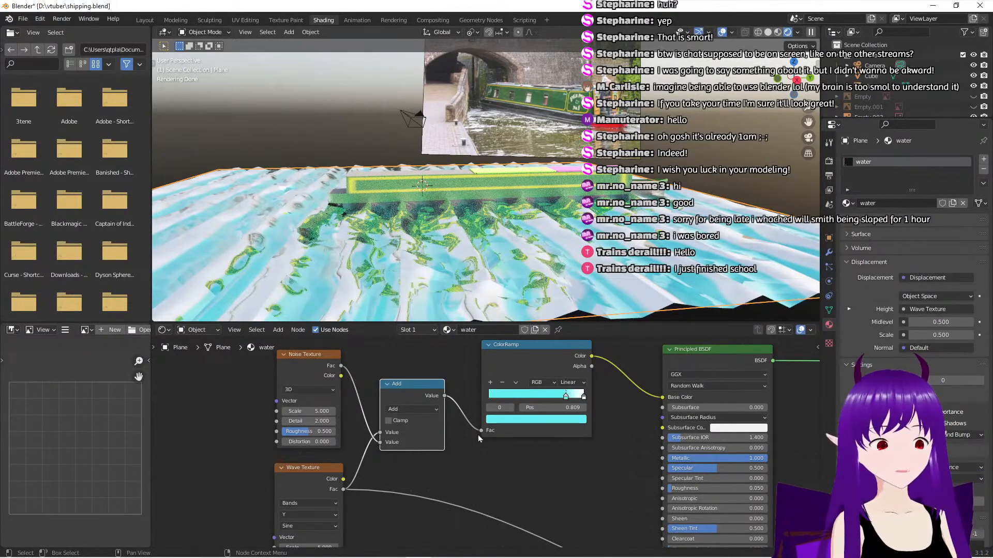
Set the Noise Texture's Scale to 10
middle_drag(407, 309, 362, 269)
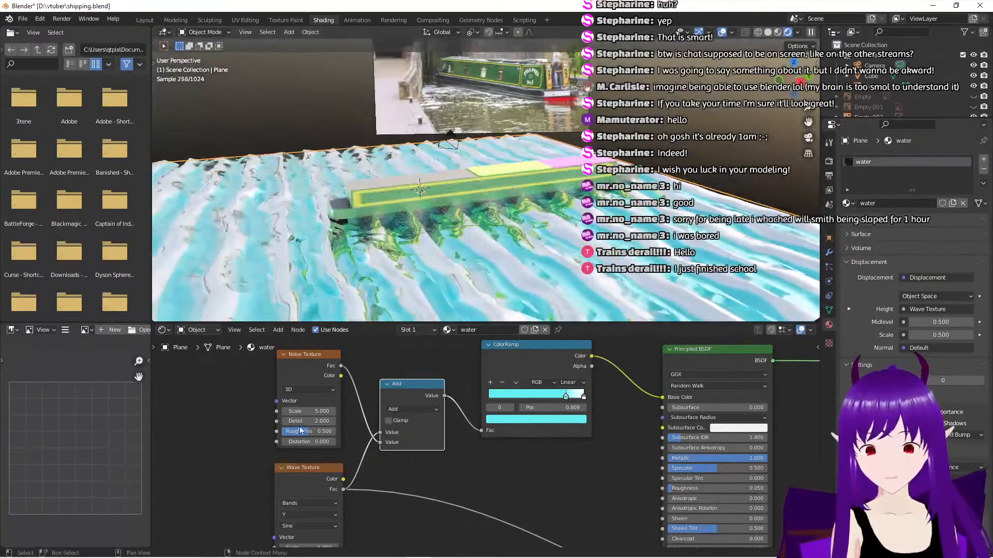
double_click(316, 412)
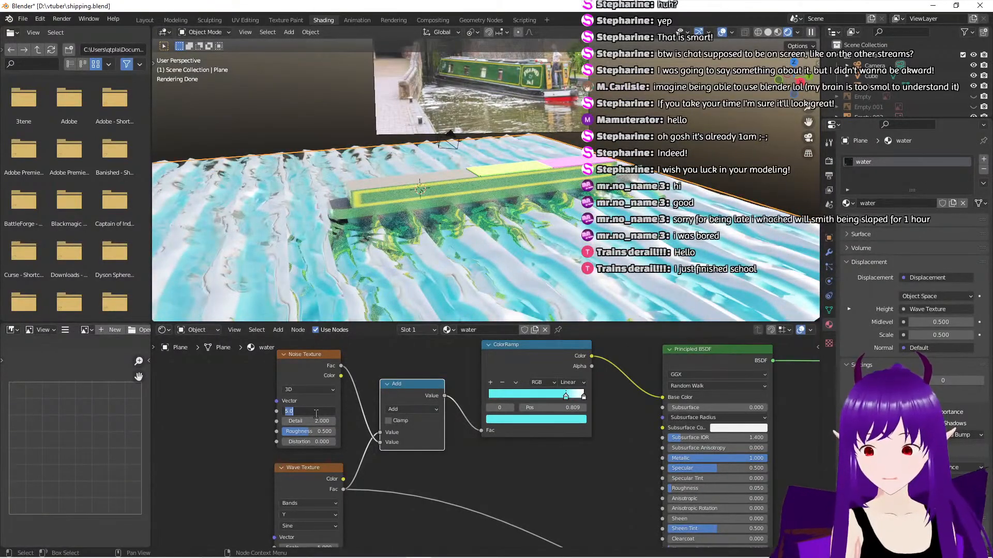
text(3)
key(BackSpace)
text(10)
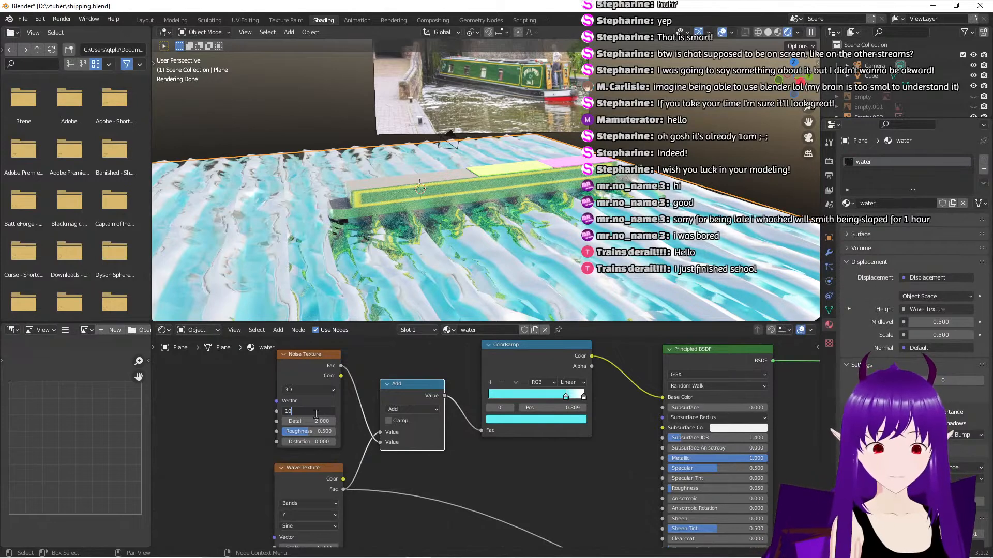
key(Return)
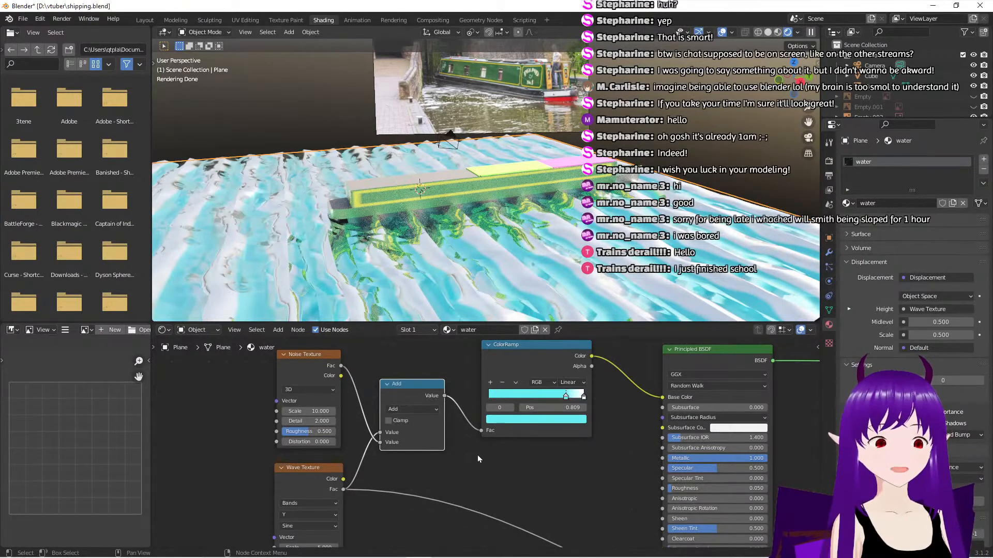
Move the ColorRamp's cyan stop to position 0.936, close to the white stop
middle_drag(501, 266, 522, 266)
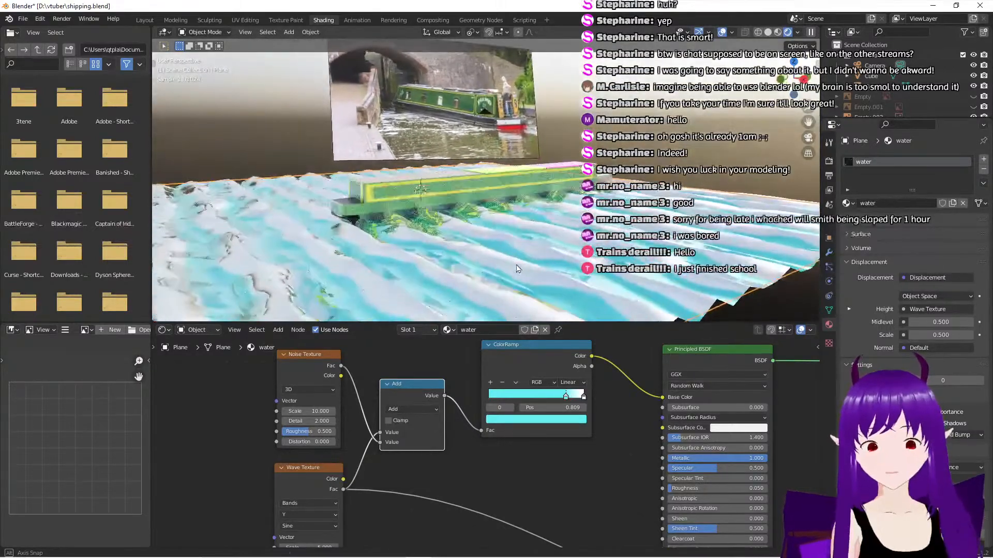
drag(568, 400, 580, 402)
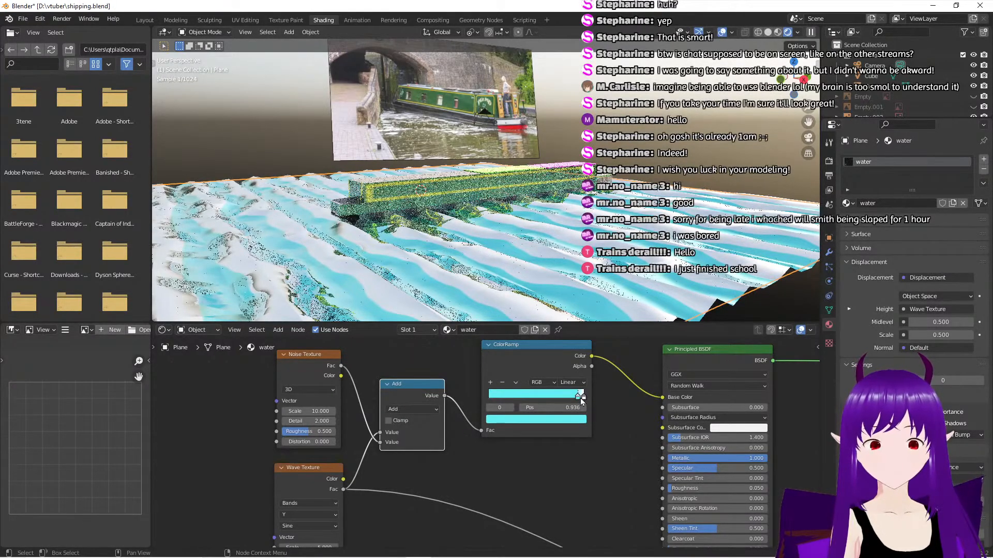
scroll(584, 467, down, 1)
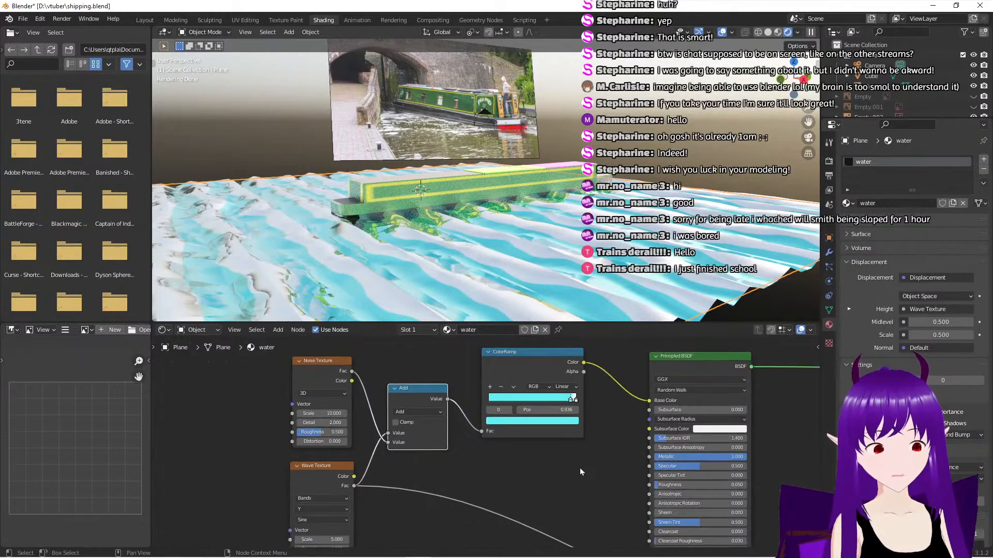
Set the Noise Texture's Roughness to 1 and check the water around the boat
middle_drag(579, 467, 599, 468)
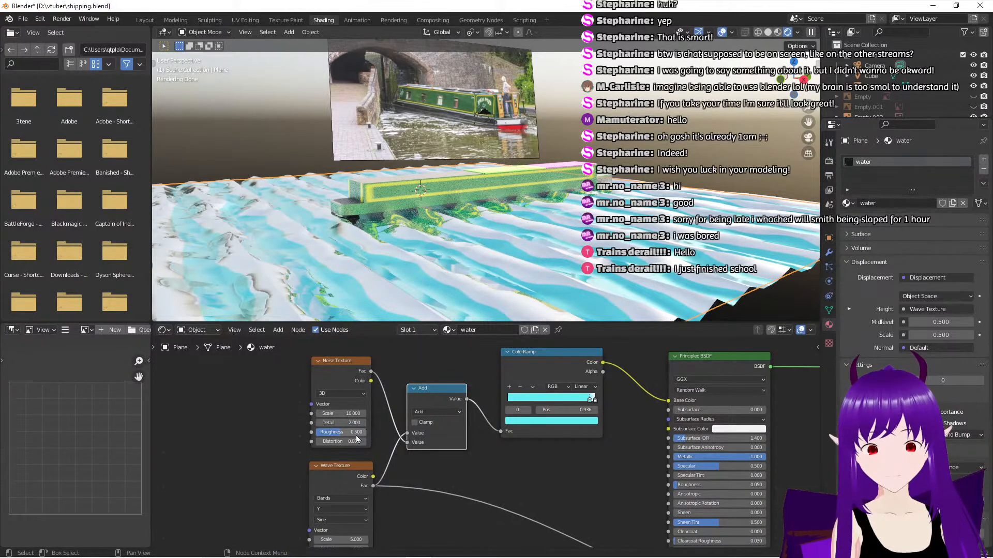
drag(338, 432, 375, 432)
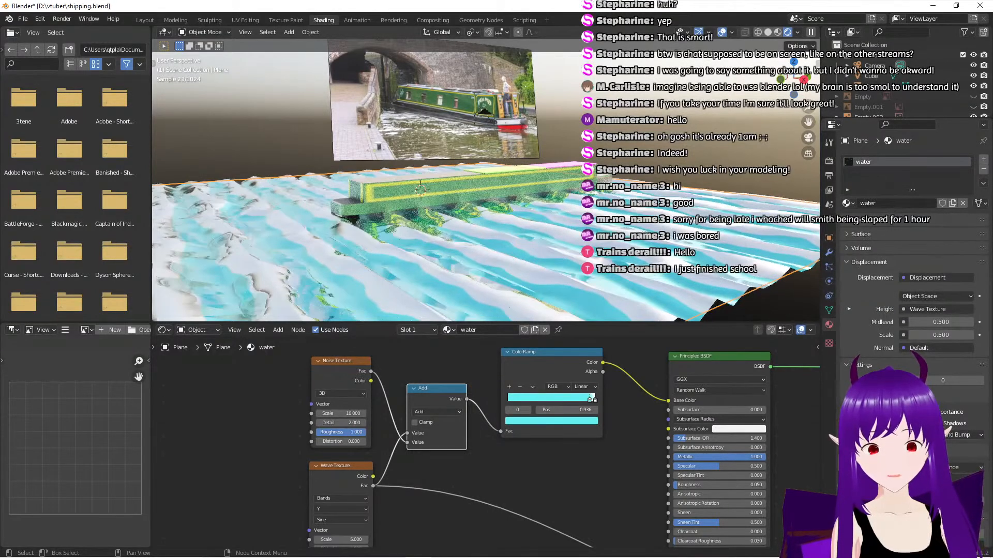
click(367, 433)
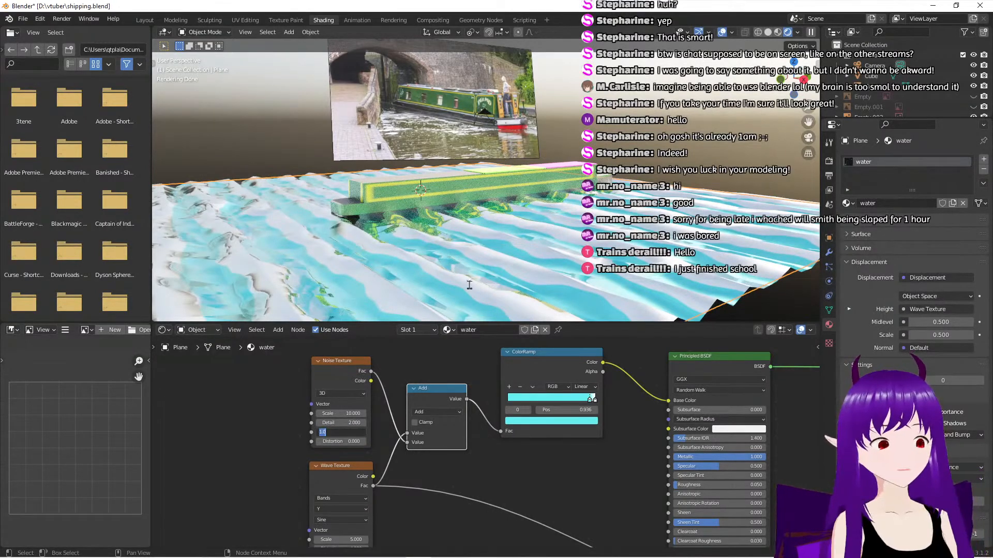
key(Return)
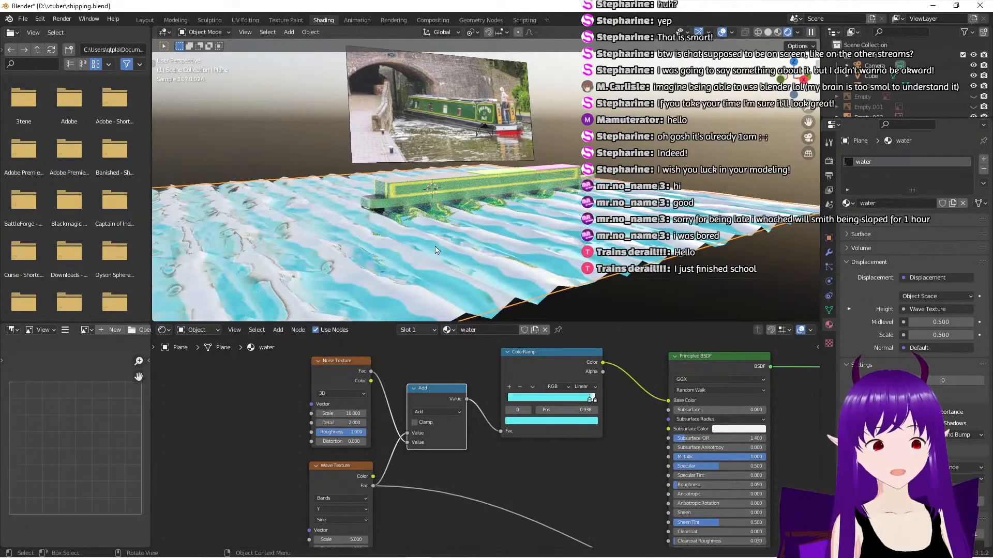
middle_drag(449, 267, 429, 251)
scroll(424, 257, up, 4)
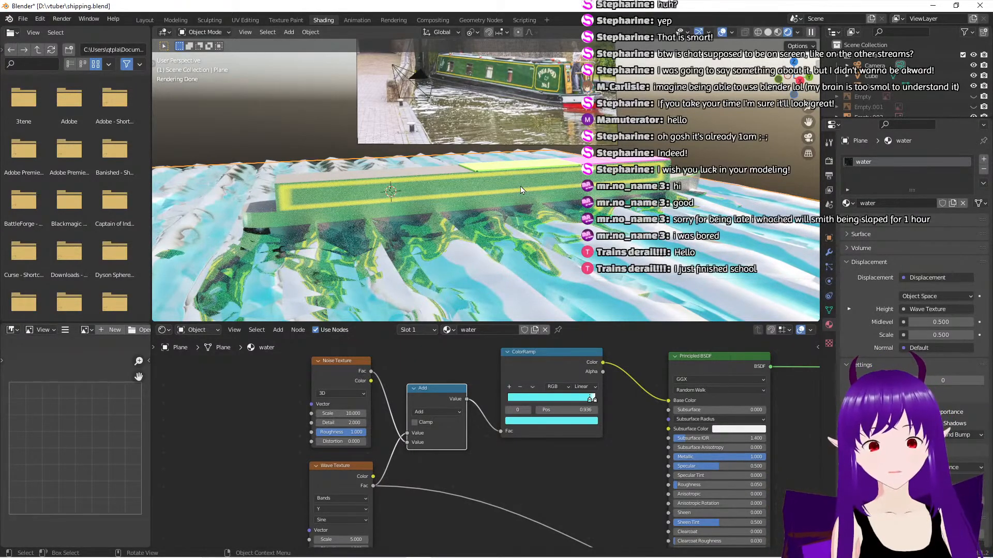
Switch to the Layout workspace, select the scene camera and look through it to check the current framing
scroll(498, 189, down, 6)
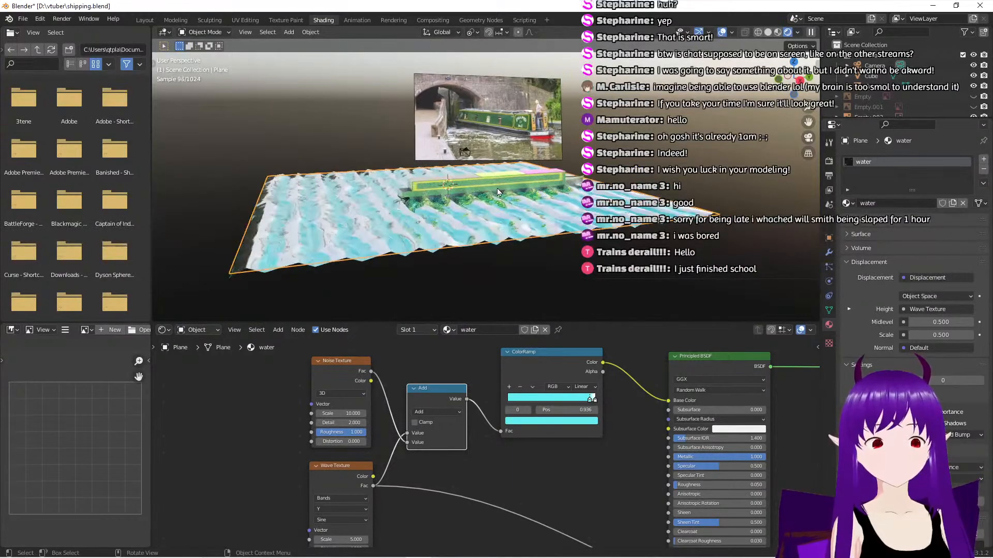
click(145, 20)
scroll(367, 269, up, 5)
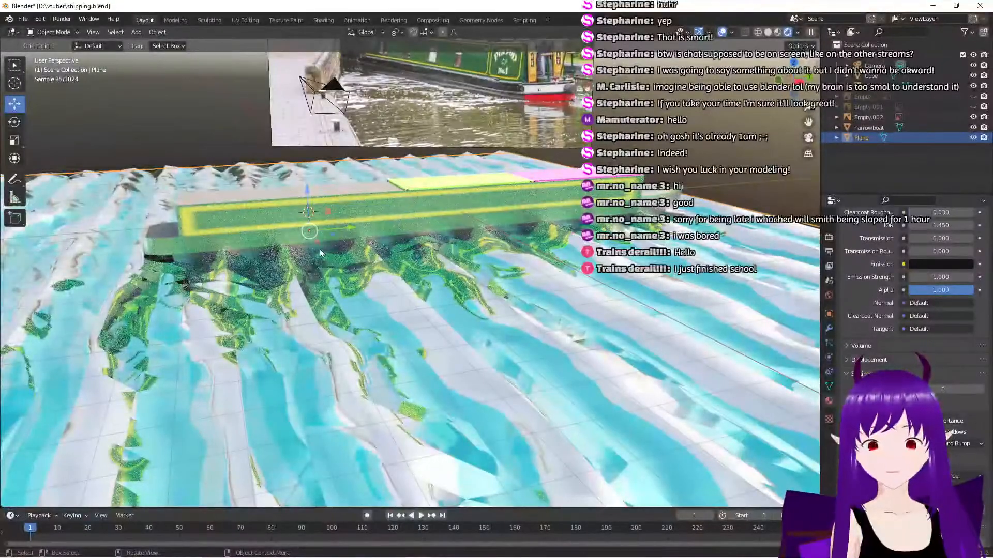
middle_drag(322, 250, 362, 254)
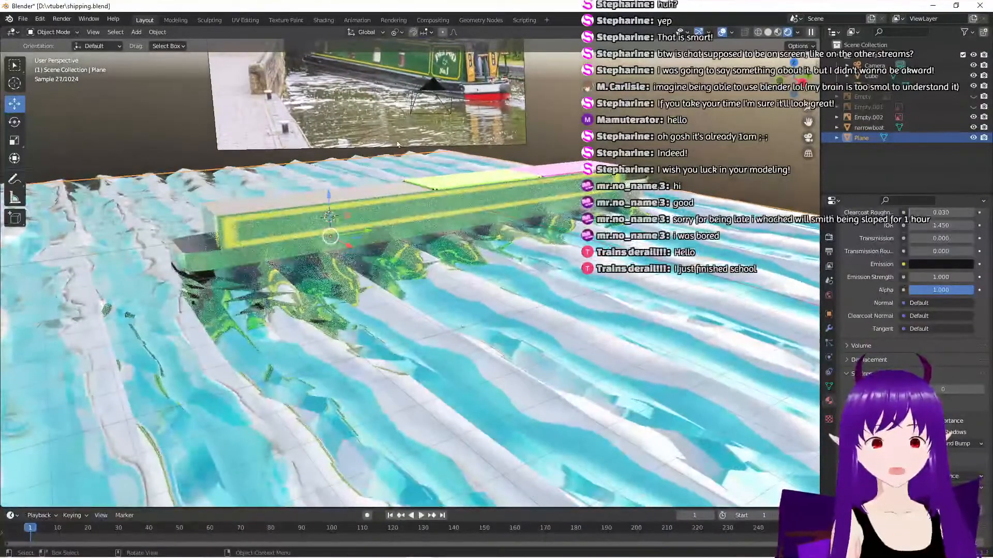
click(429, 104)
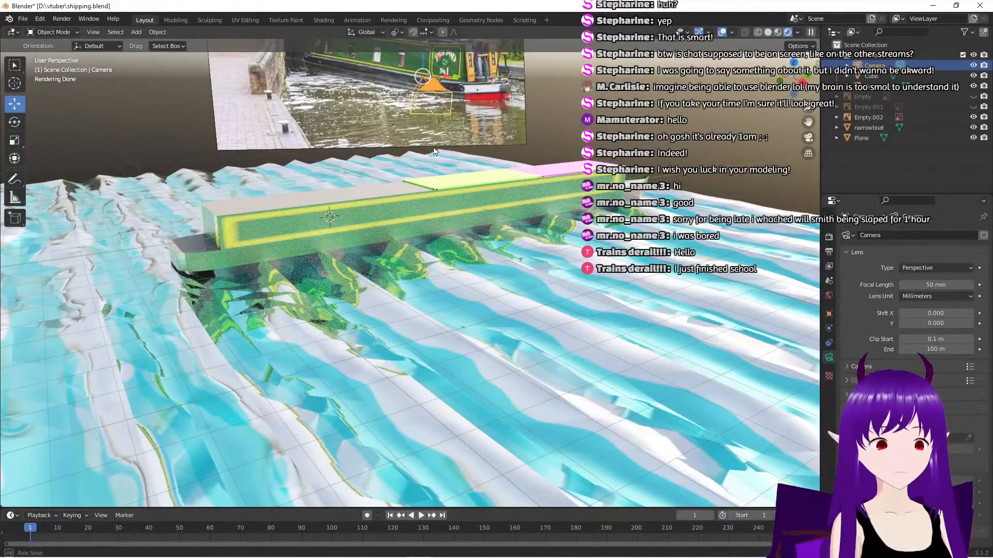
middle_drag(436, 120, 594, 370)
key(KP_0)
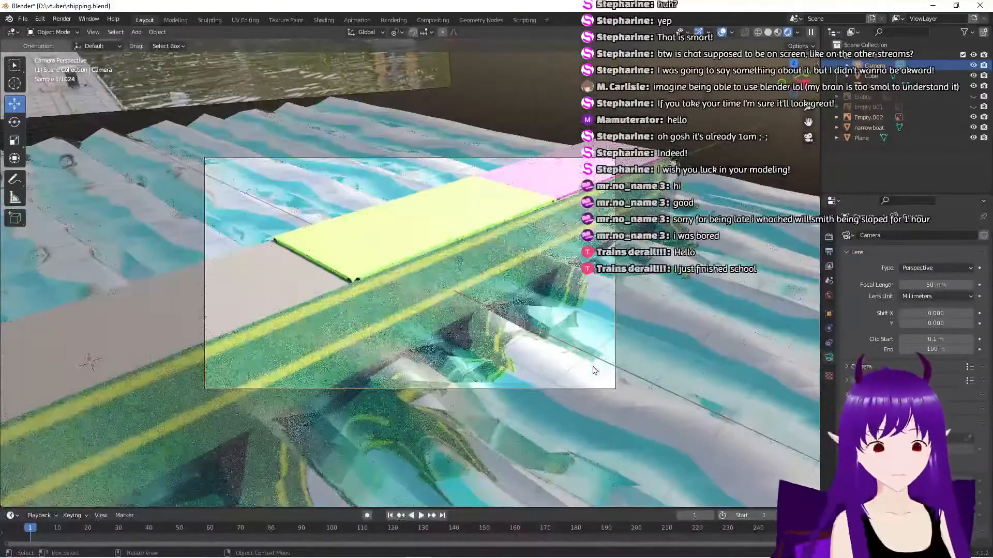
Move the camera about 6.01 m along the global X axis, out to the side of the narrowboat
scroll(482, 346, down, 1)
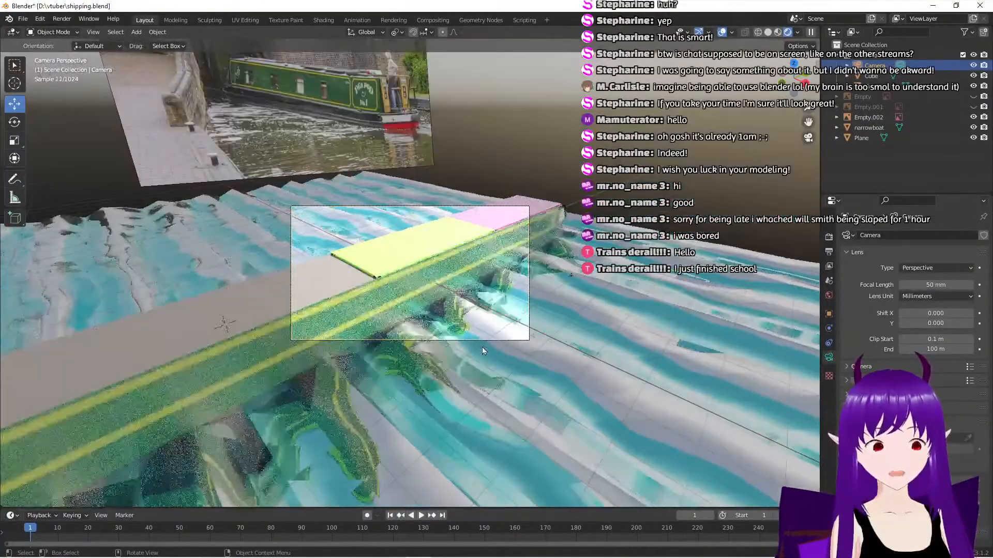
middle_drag(482, 347, 452, 345)
scroll(453, 344, down, 5)
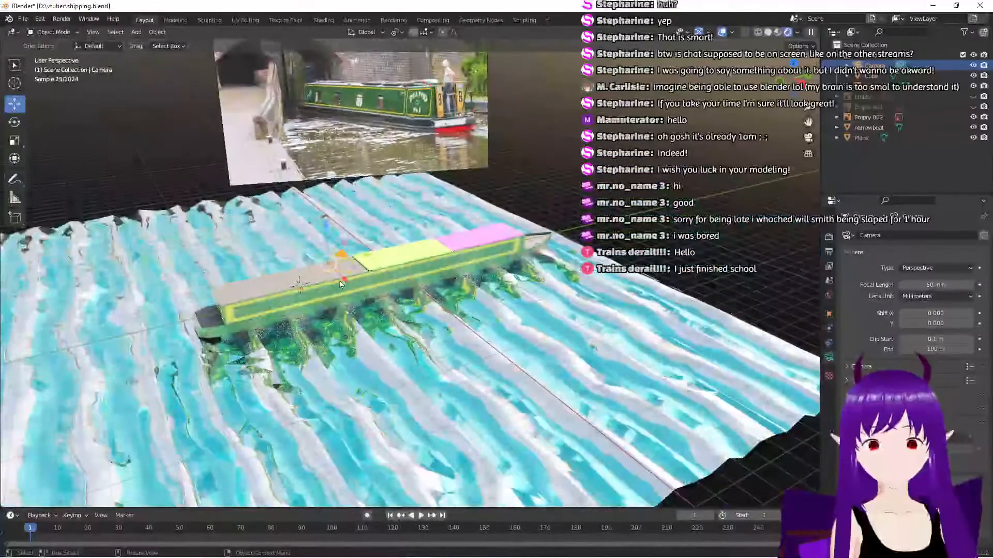
key(g)
key(x)
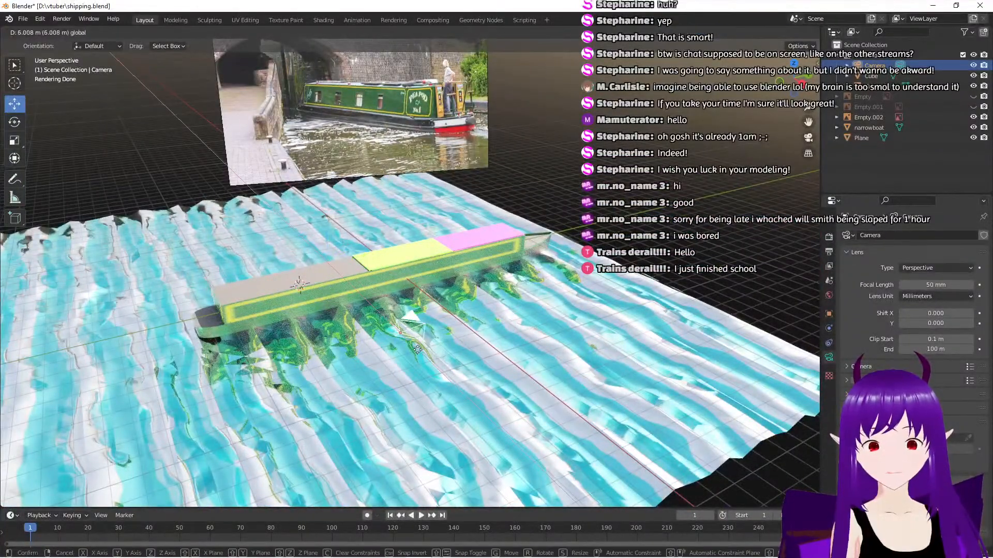
click(262, 262)
Rotate the camera about 35.9° around the global Z axis to face the boat's side, and check the camera view
click(15, 123)
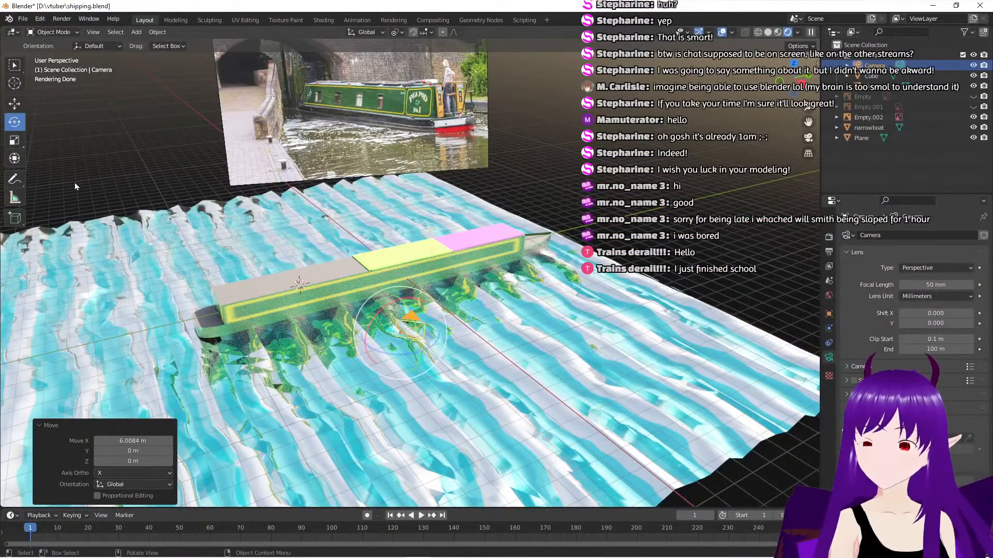
key(r)
key(z)
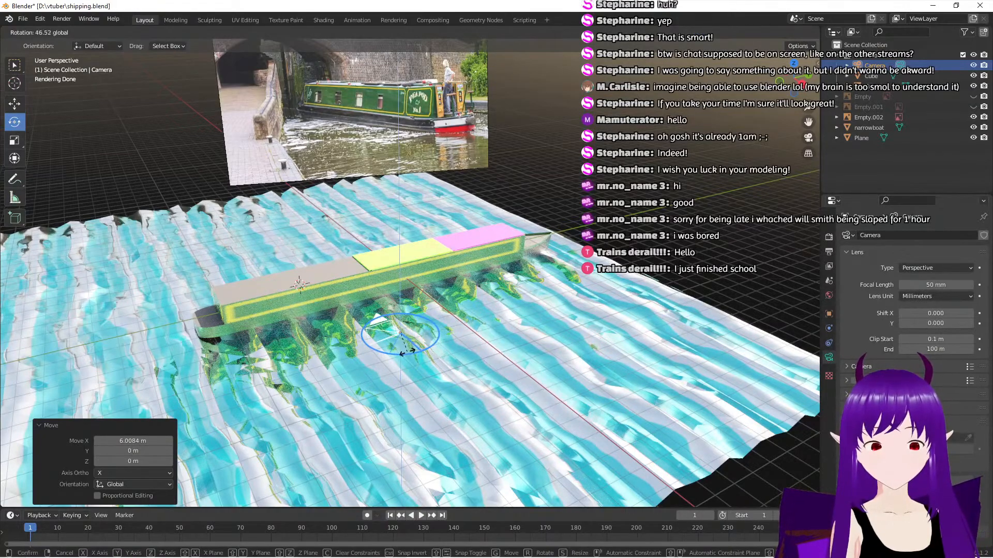
click(403, 353)
key(KP_0)
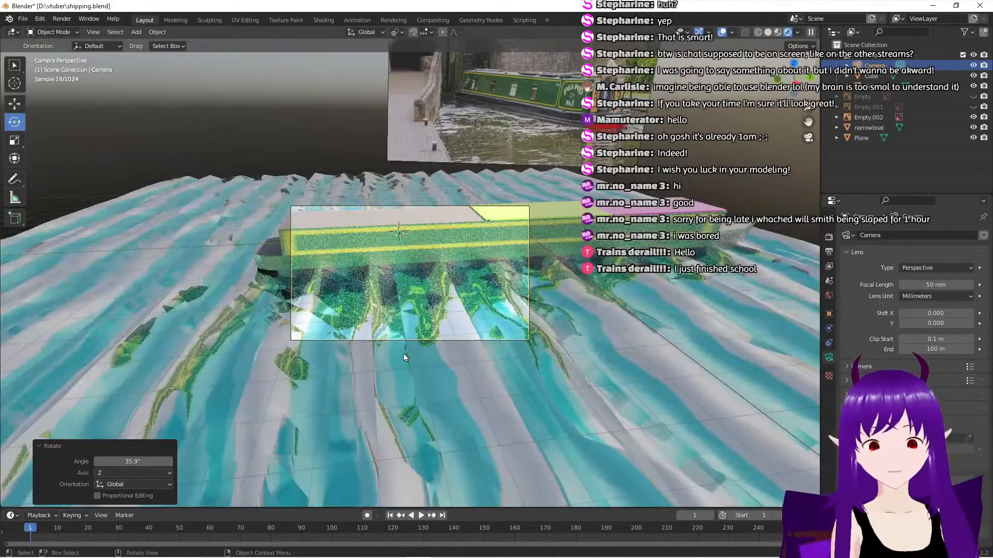
Move the camera about 2.39 m farther from the boat along X and check its framing
middle_drag(331, 378, 336, 375)
scroll(403, 259, down, 5)
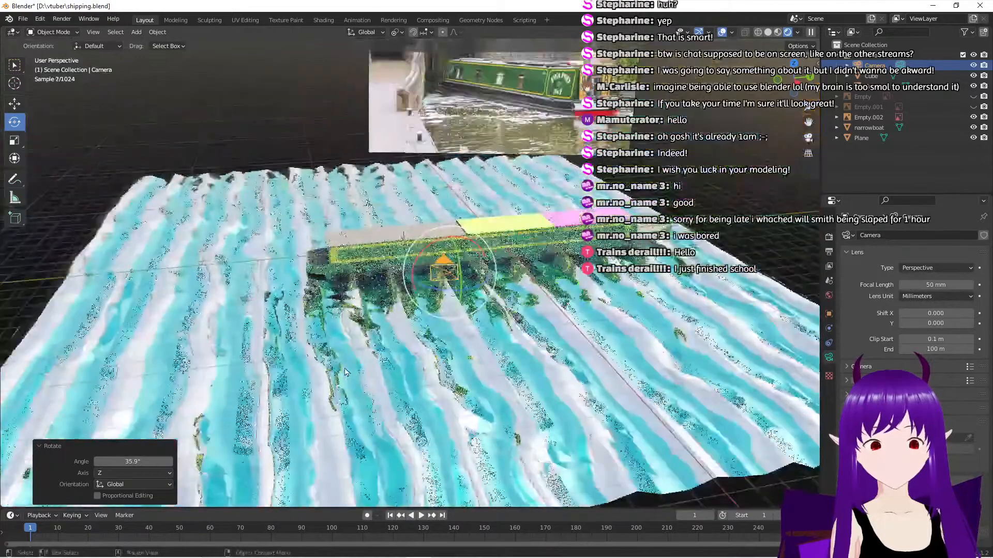
click(12, 105)
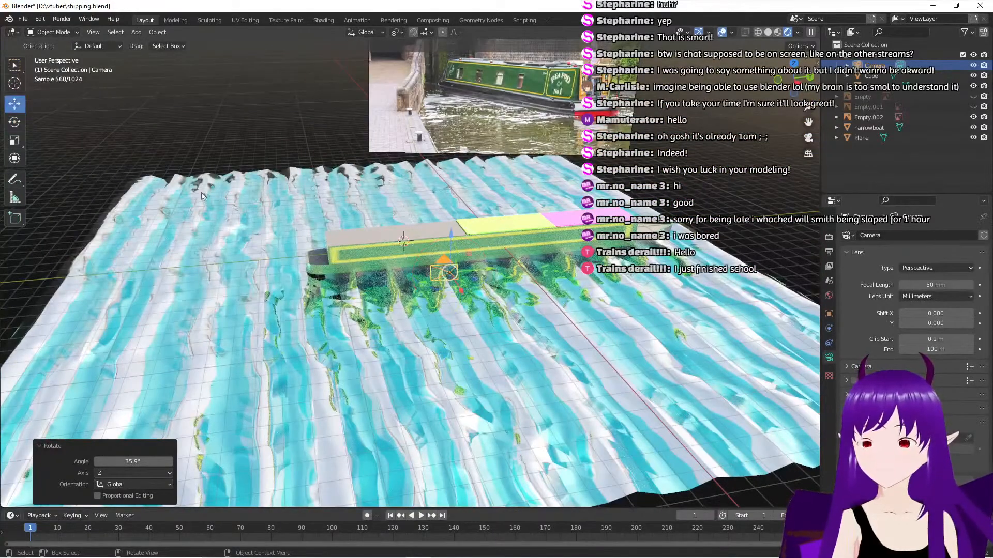
drag(464, 294, 483, 326)
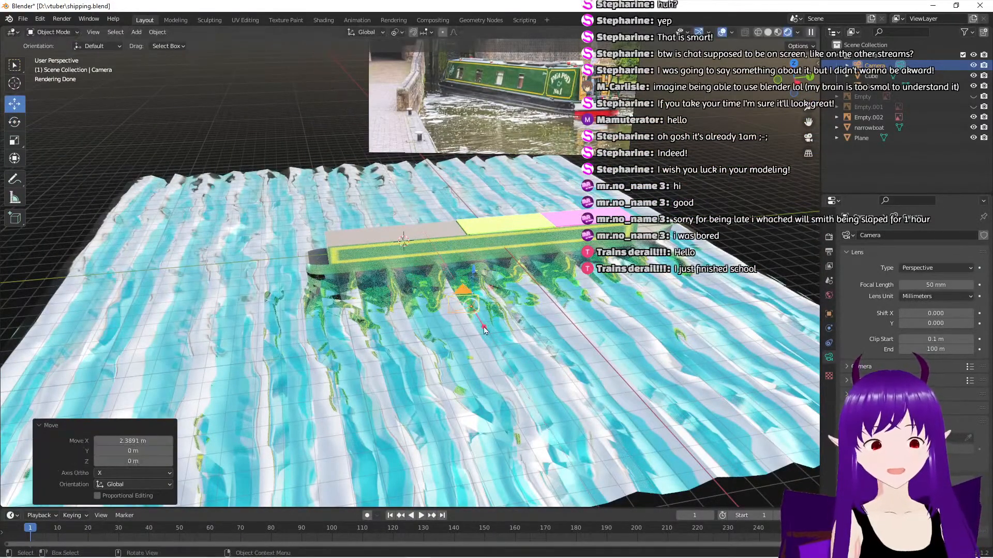
key(KP_0)
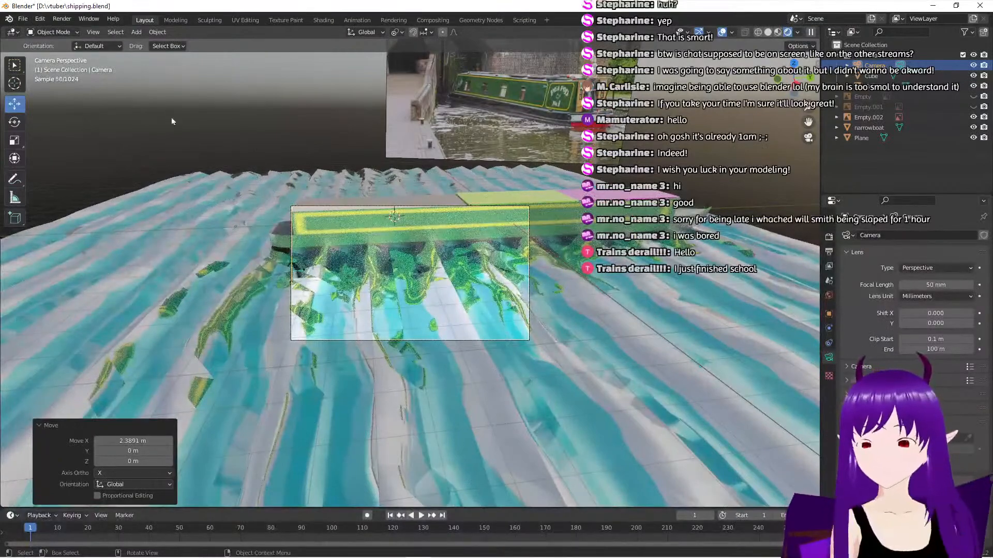
Tilt the camera upward by rotating it about 17.1° around the global Y axis, and check the camera view
click(15, 122)
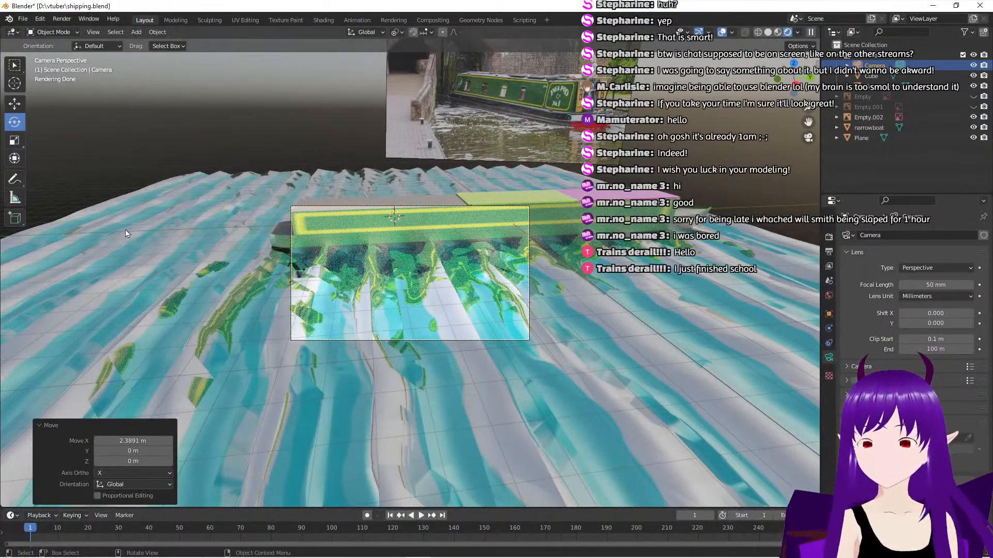
middle_drag(321, 223, 452, 279)
scroll(455, 269, down, 6)
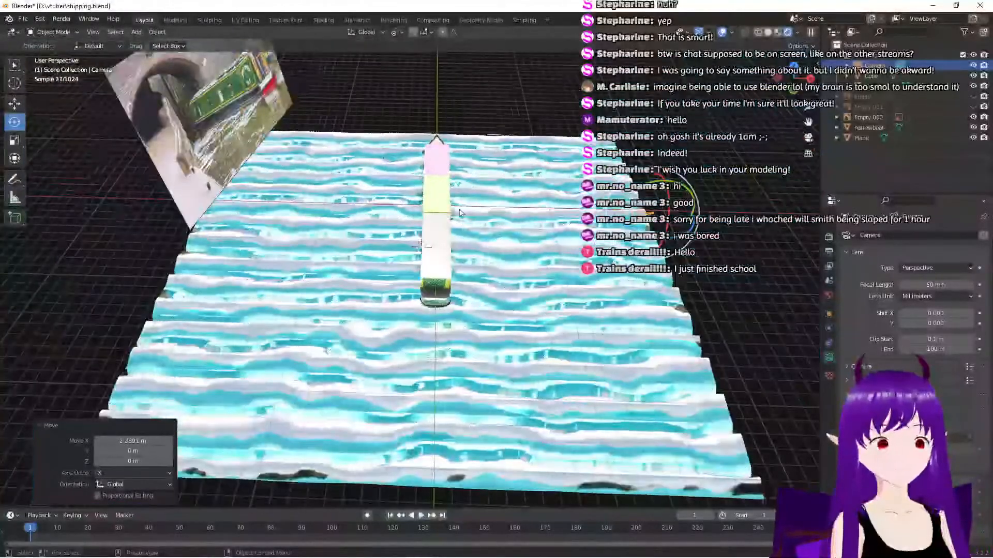
mouse_move(647, 205)
mouse_down()
mouse_move(639, 212)
mouse_move(657, 192)
mouse_up()
key(KP_0)
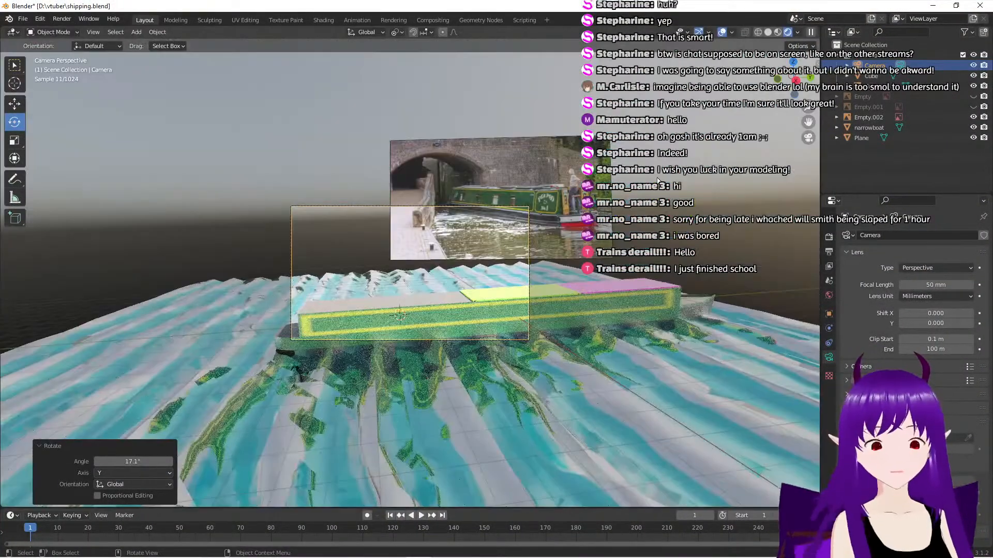
Pull the camera back about 3.21 m along X and check how much of the boat is framed
middle_drag(277, 192, 301, 215)
scroll(301, 215, down, 7)
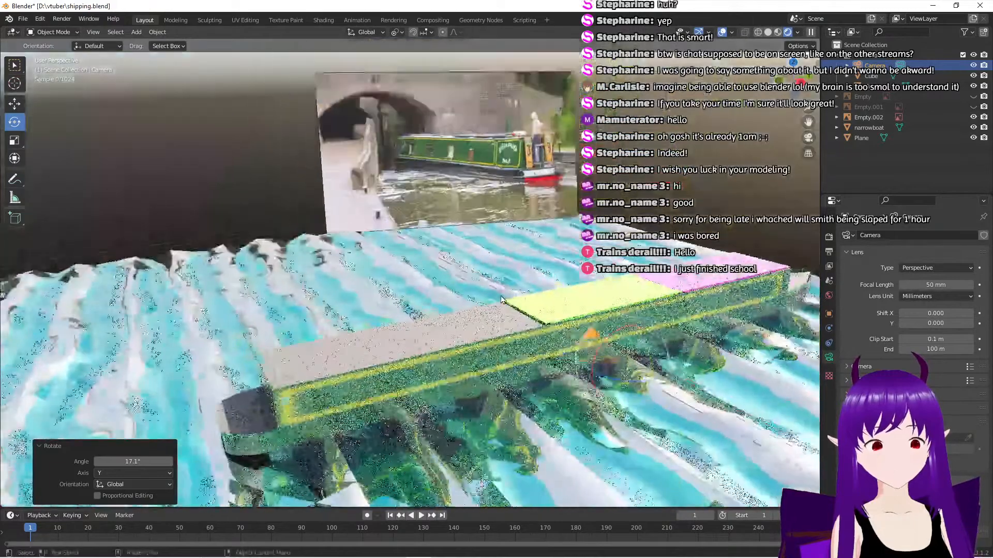
click(16, 104)
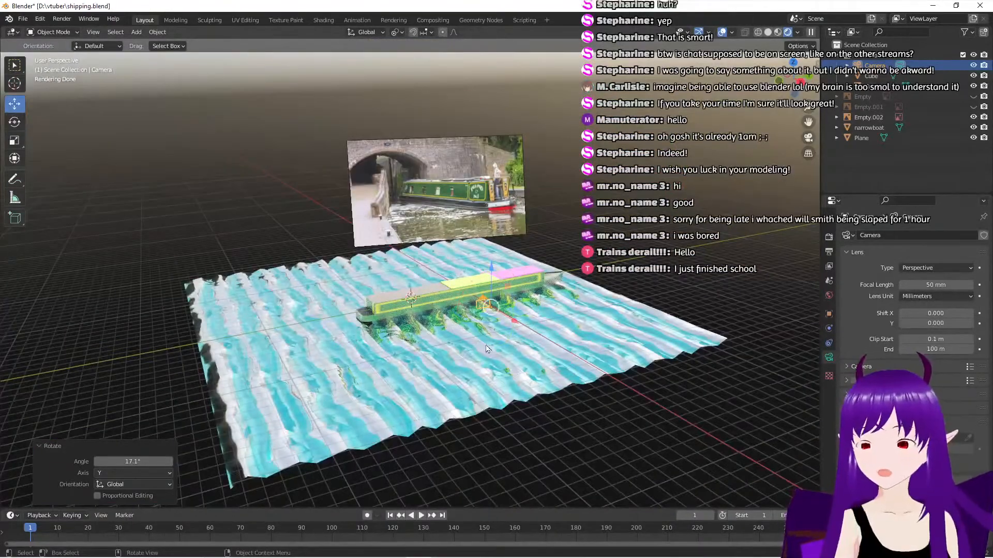
drag(510, 327, 539, 341)
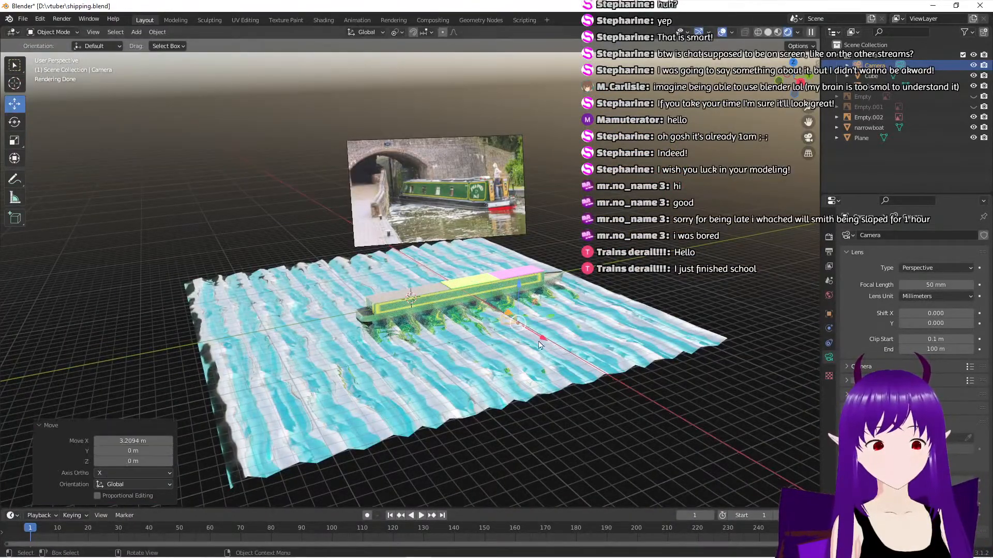
key(KP_0)
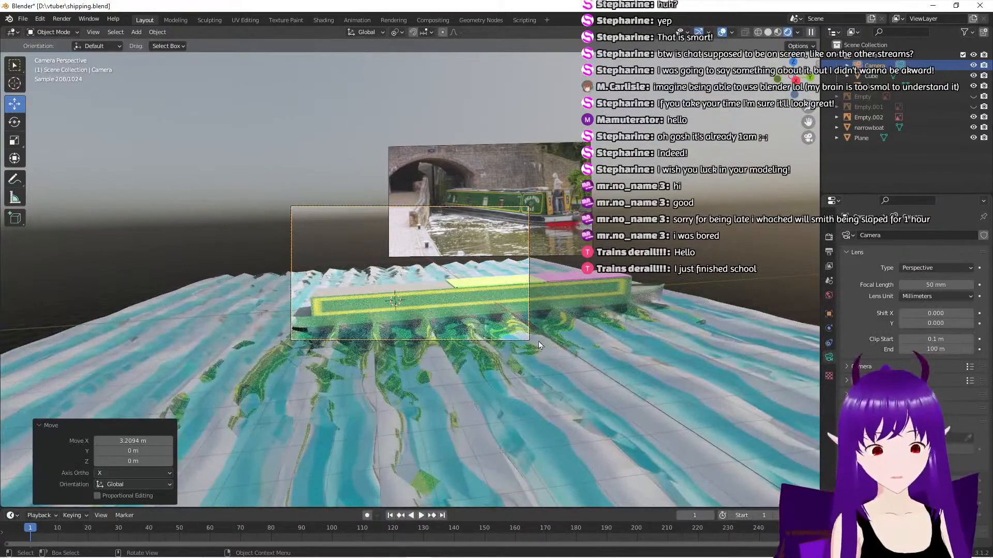
Pull the camera back another 6 m or so along X to fit more of the boat in the frame
middle_drag(505, 342, 486, 357)
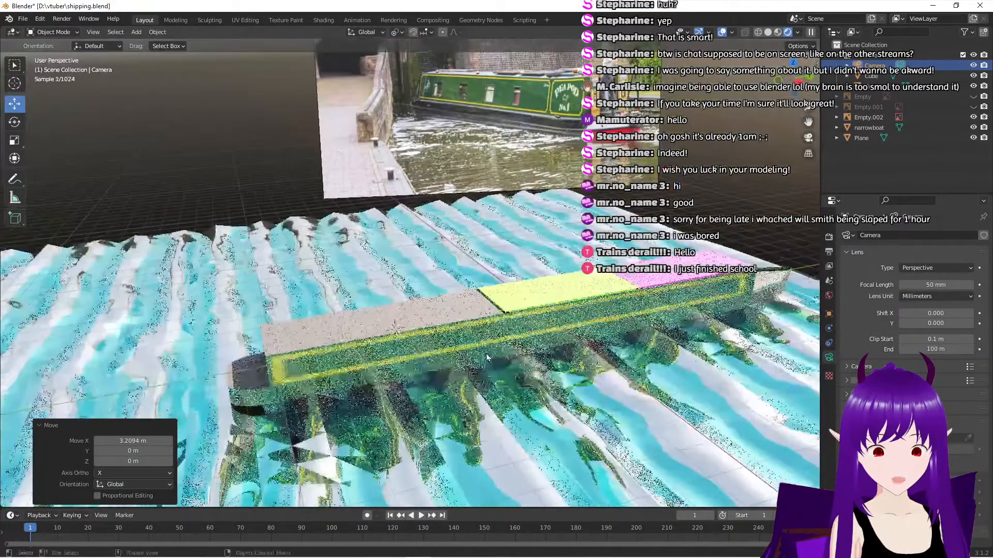
scroll(486, 357, down, 6)
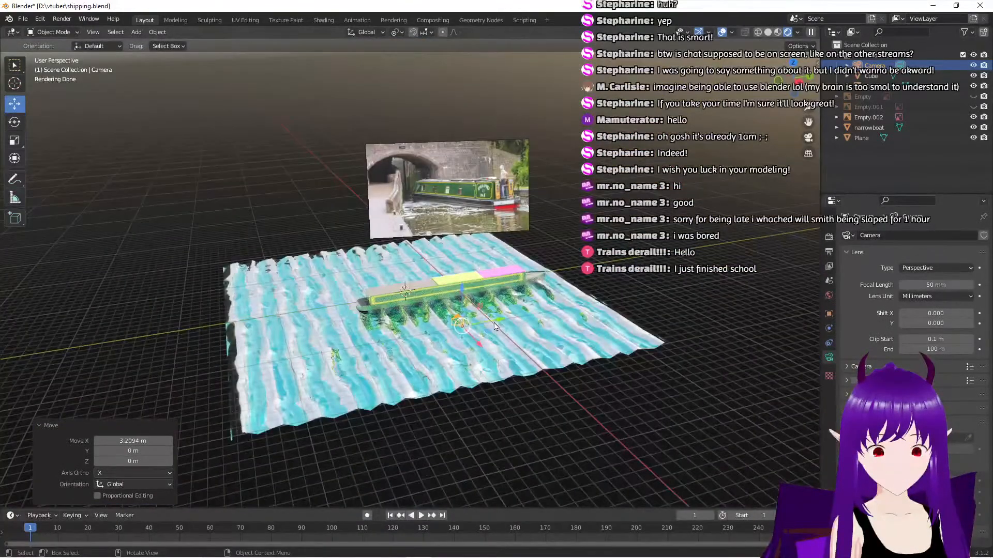
drag(496, 323, 563, 370)
key(KP_0)
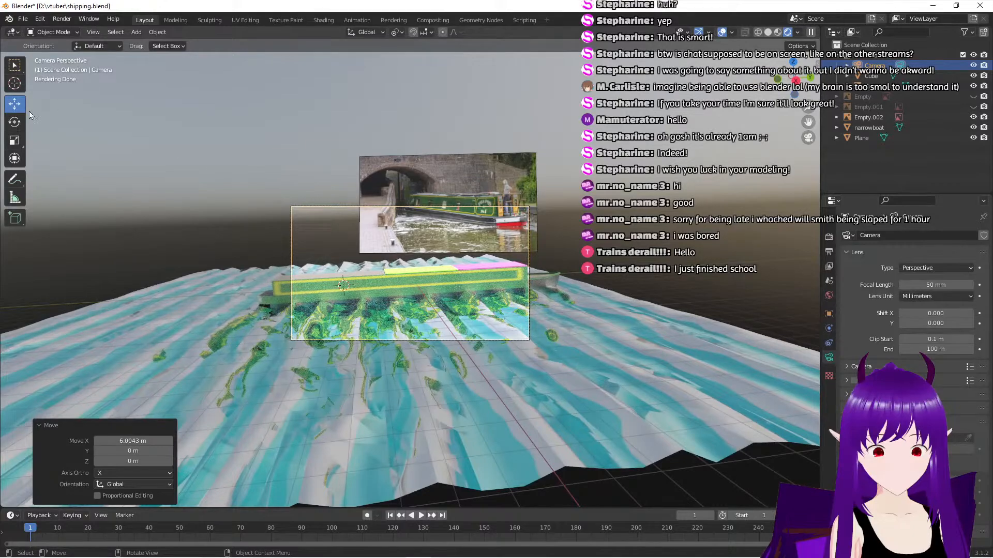
Rotate the camera about 4.19° around the global Z axis and check the boat's placement in the frame
click(14, 122)
scroll(370, 319, down, 3)
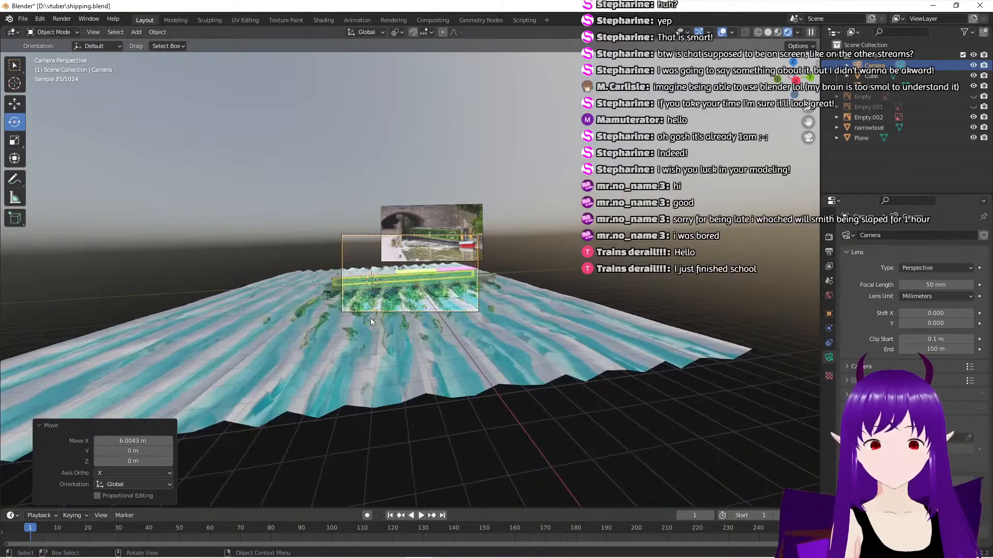
middle_drag(370, 318, 589, 417)
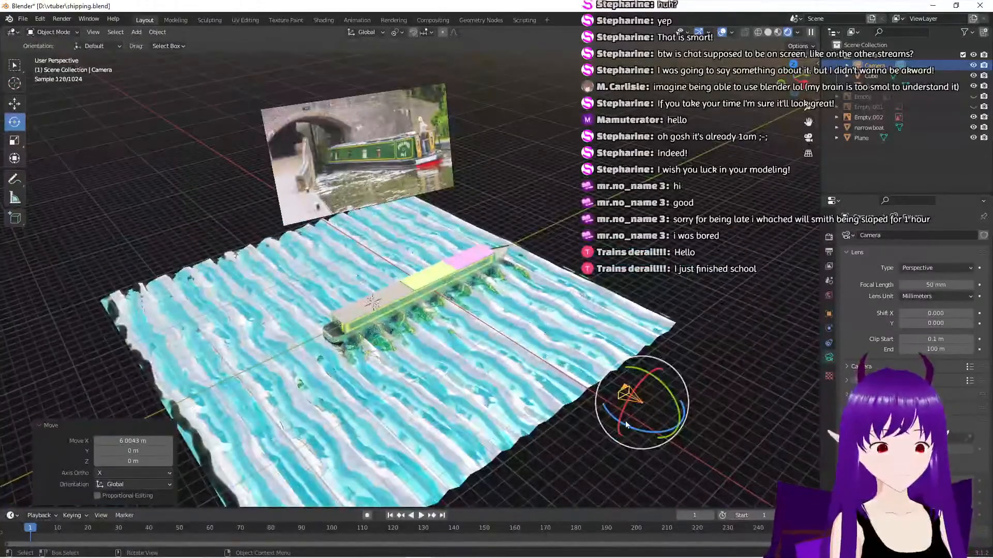
drag(625, 421, 626, 427)
key(KP_0)
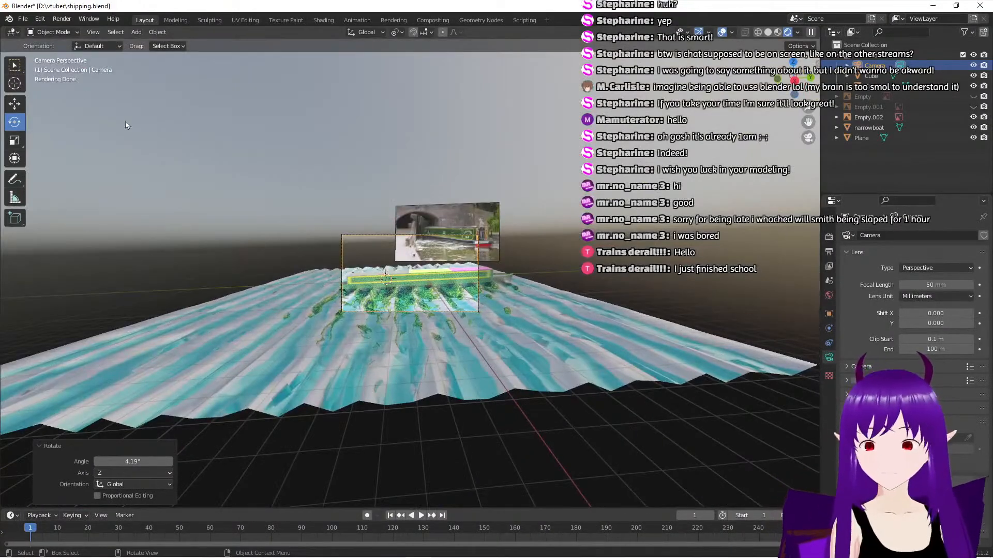
Move the camera about 6.43 m along X, beyond the edge of the water plane, and check the framing
click(15, 100)
key(KP_0)
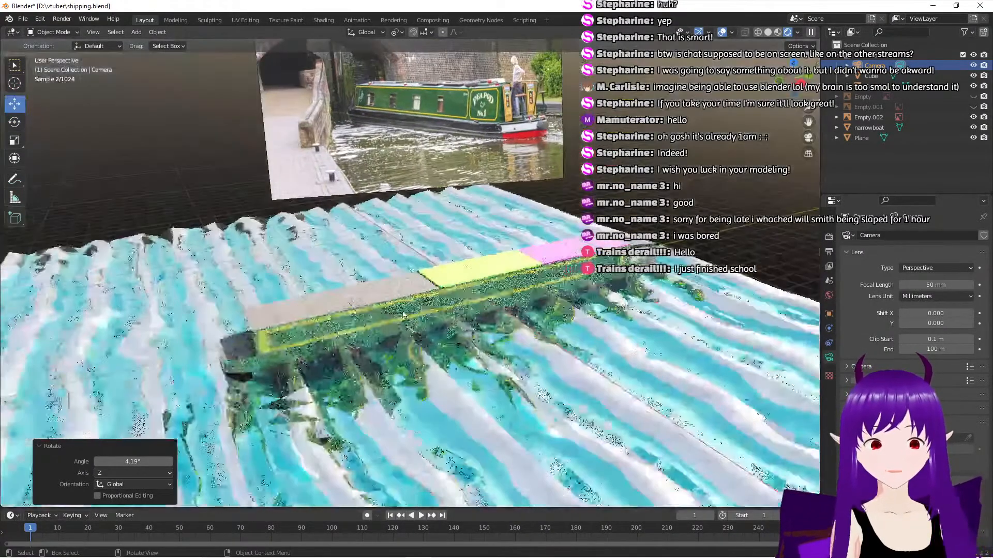
drag(538, 340, 561, 356)
key(KP_0)
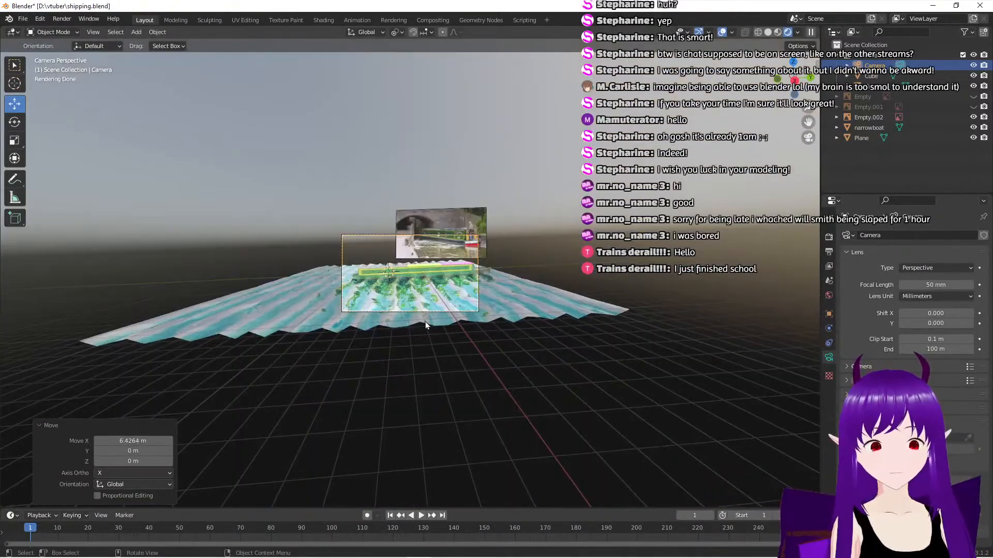
scroll(425, 322, up, 2)
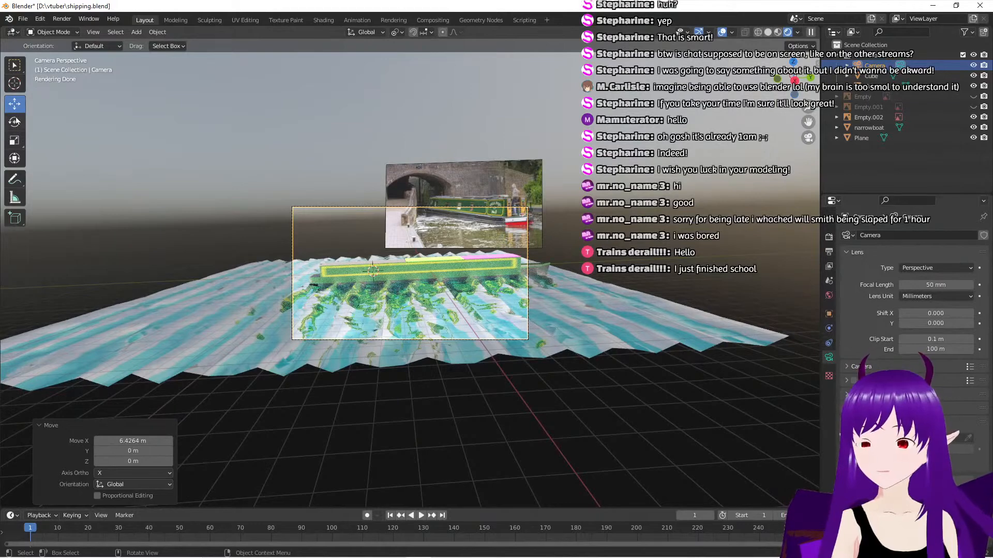
Rotate the camera about -6.29° around the global Z axis and check the camera view
click(15, 122)
middle_drag(404, 315, 414, 334)
scroll(415, 331, down, 4)
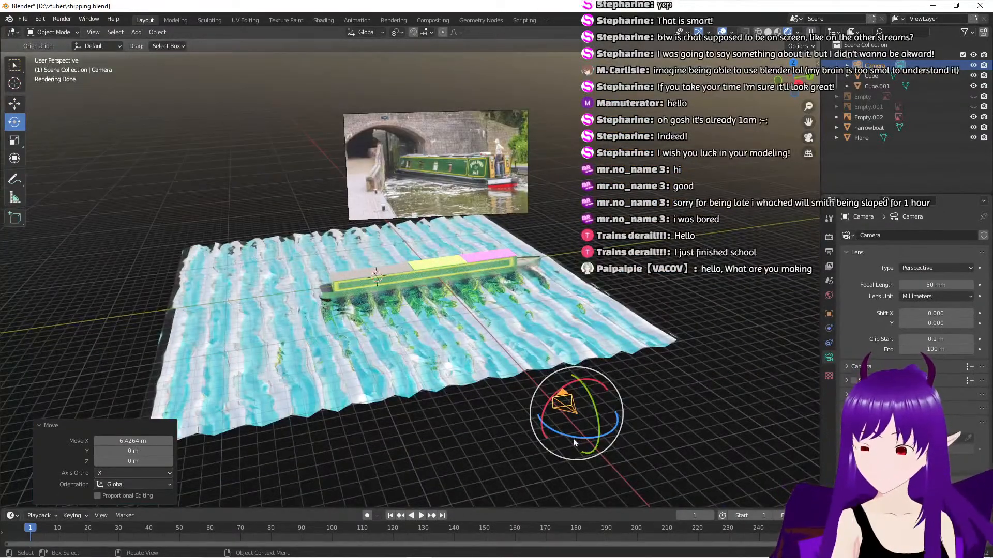
drag(574, 441, 568, 440)
key(KP_0)
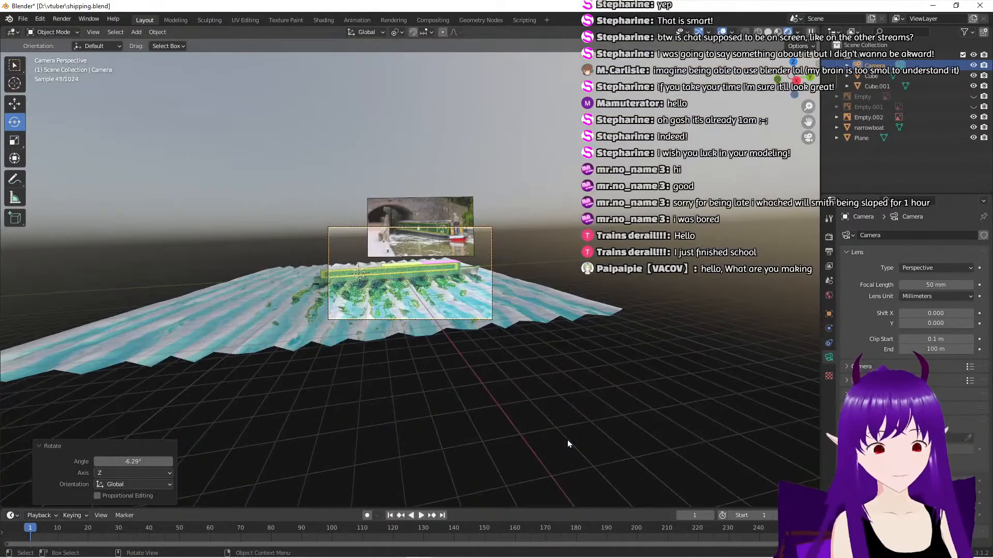
Shift the camera sideways about -0.93 m along the global Y axis and check the boat's framing
click(20, 107)
scroll(509, 307, down, 1)
key(KP_0)
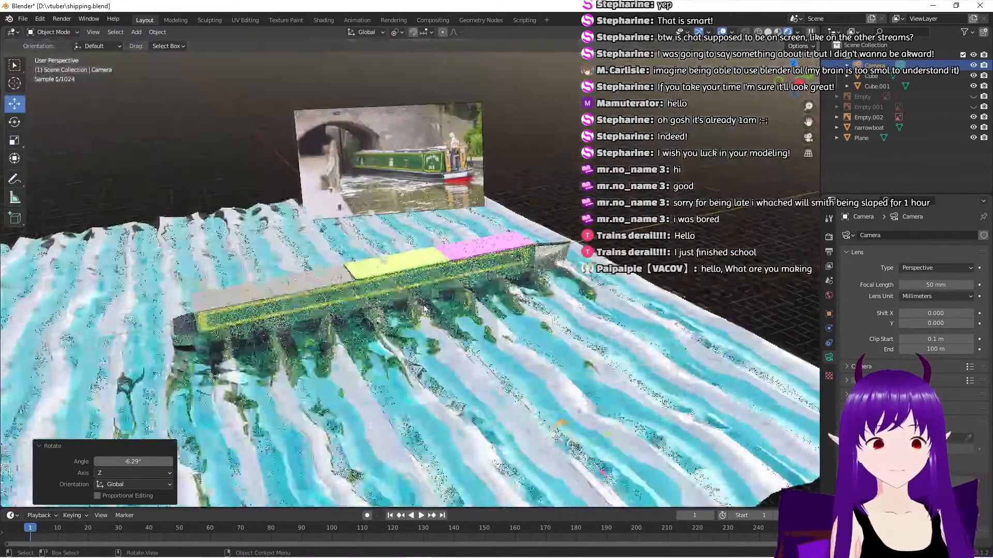
scroll(424, 309, down, 5)
drag(561, 386, 546, 388)
key(KP_0)
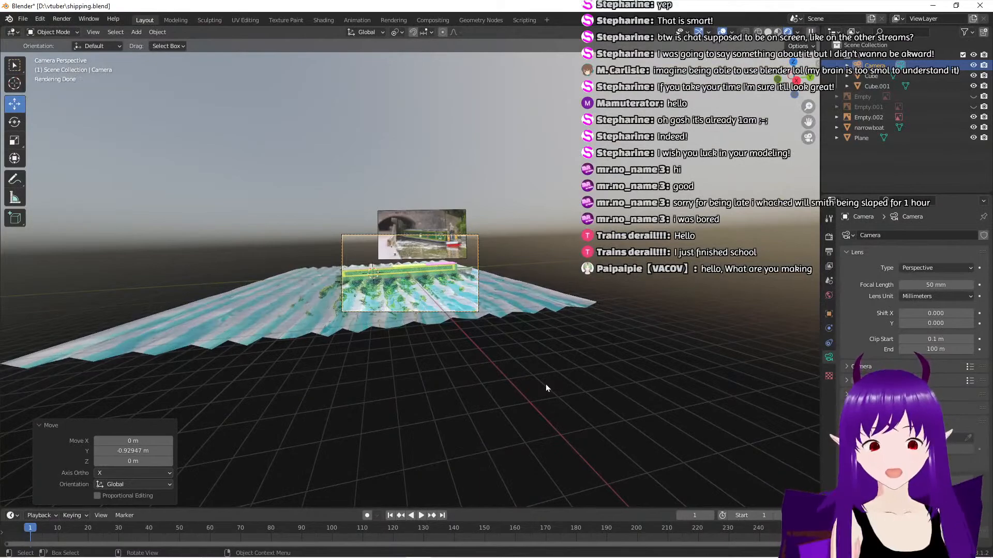
Shift the camera about -1.19 m along the global Y axis and check the boat's framing through the camera
scroll(343, 369, up, 5)
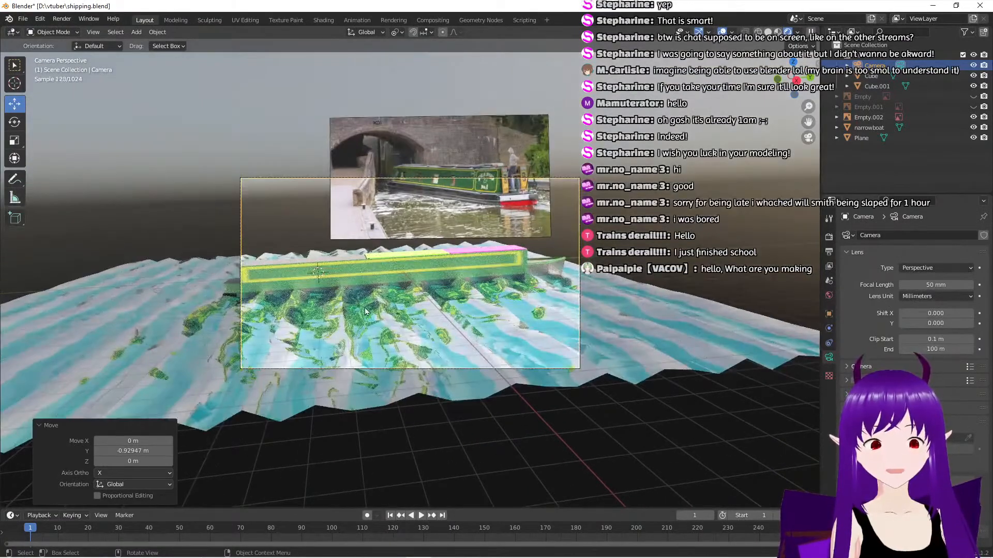
middle_drag(366, 311, 368, 313)
scroll(368, 314, down, 6)
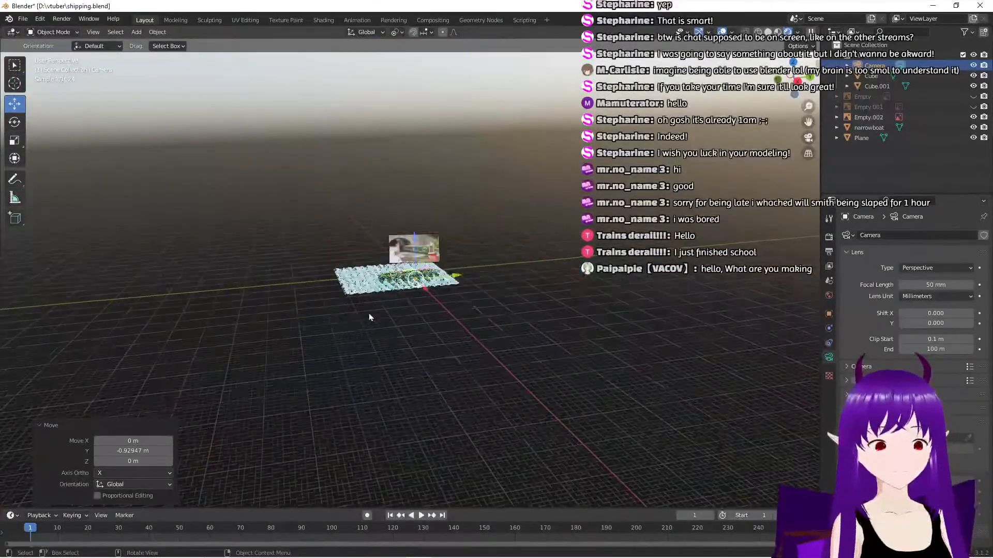
scroll(368, 313, up, 3)
key(g)
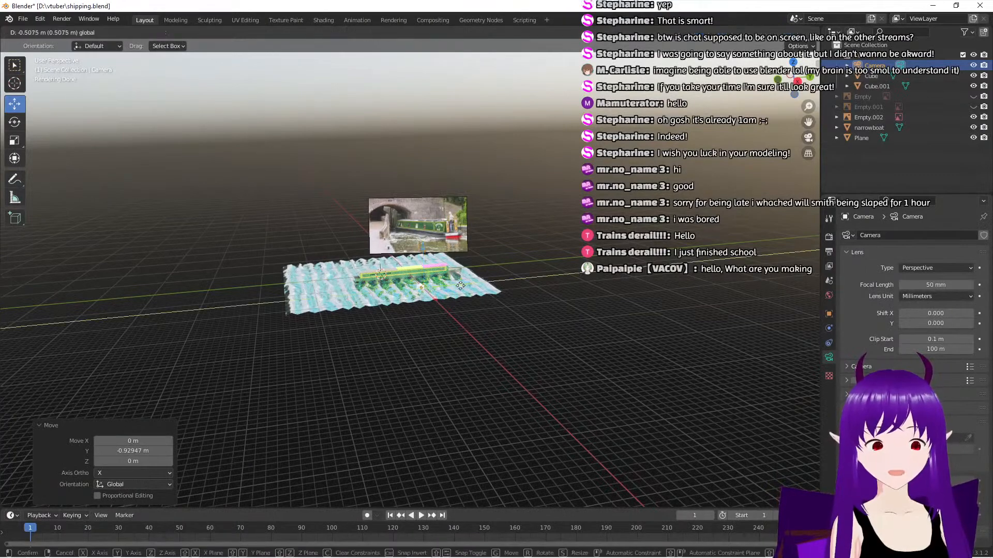
click(458, 291)
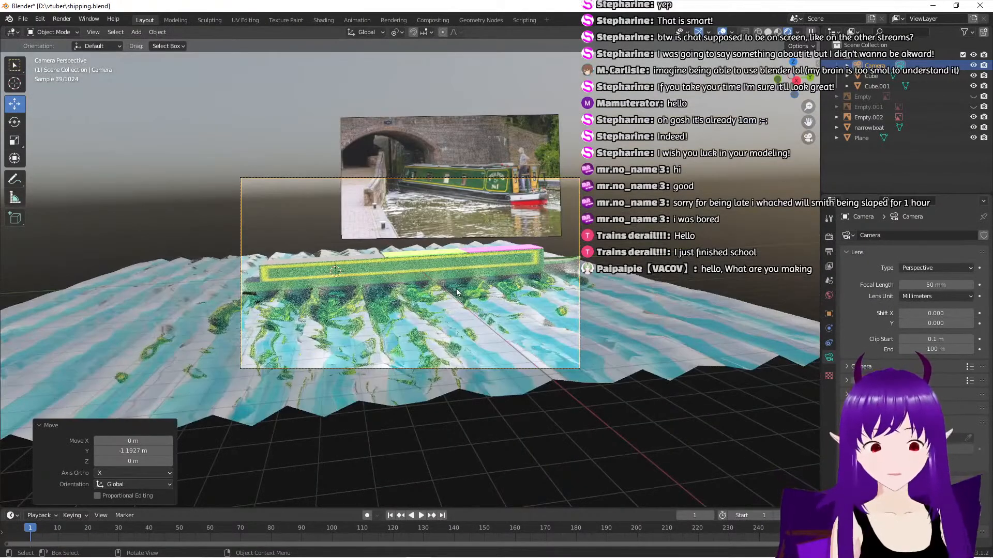
scroll(456, 292, up, 2)
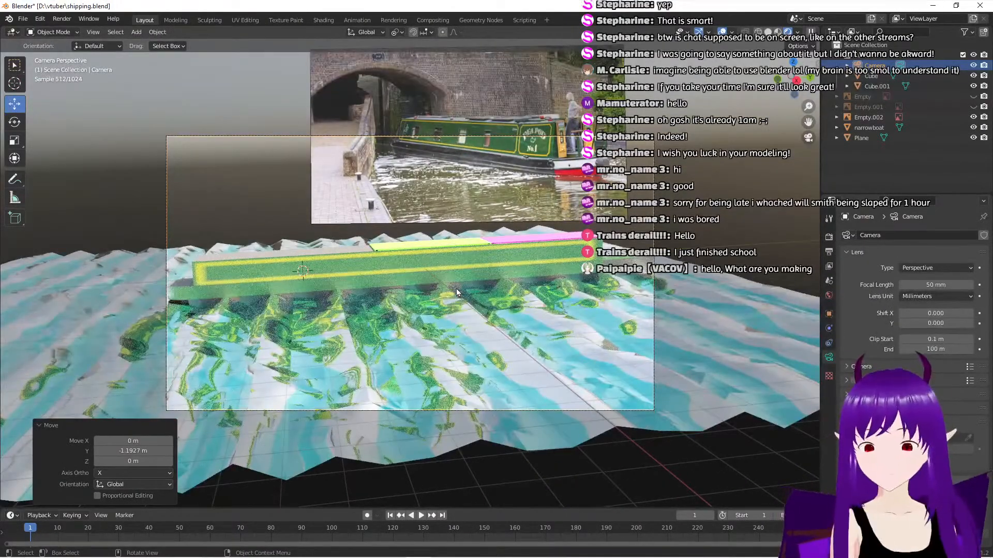
Move the camera about 0.56 m along the global Y axis and check the camera view
middle_drag(457, 293, 467, 297)
scroll(468, 297, down, 3)
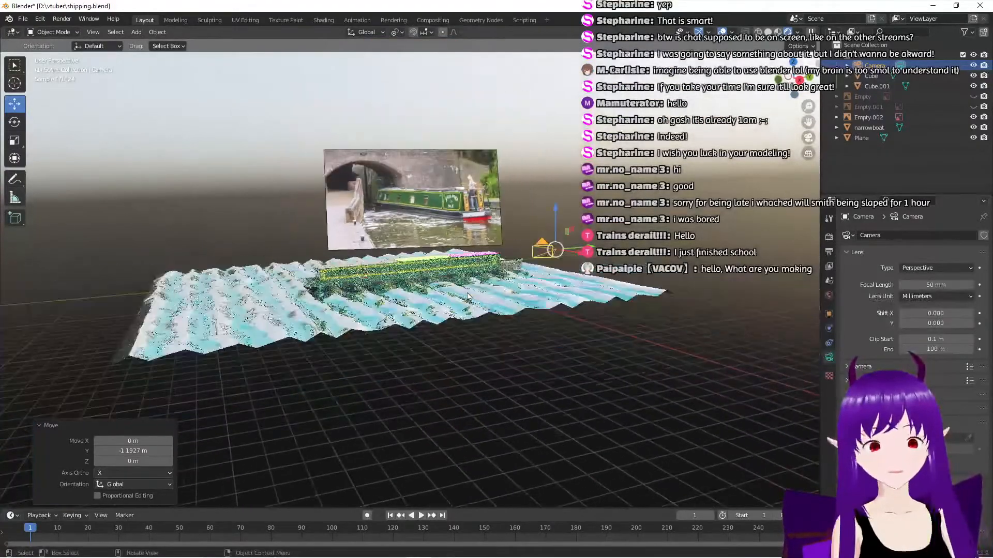
scroll(576, 254, down, 2)
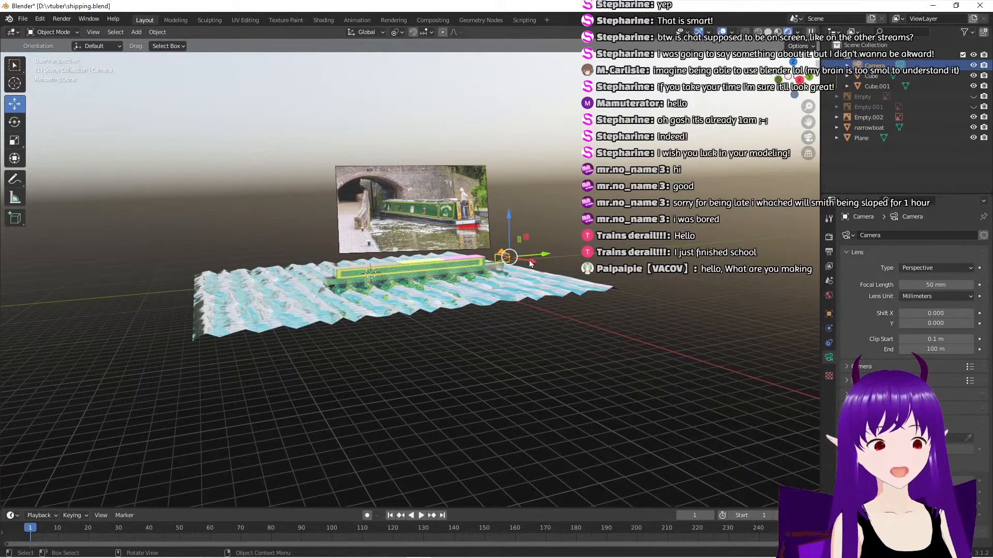
drag(530, 264, 539, 270)
key(KP_0)
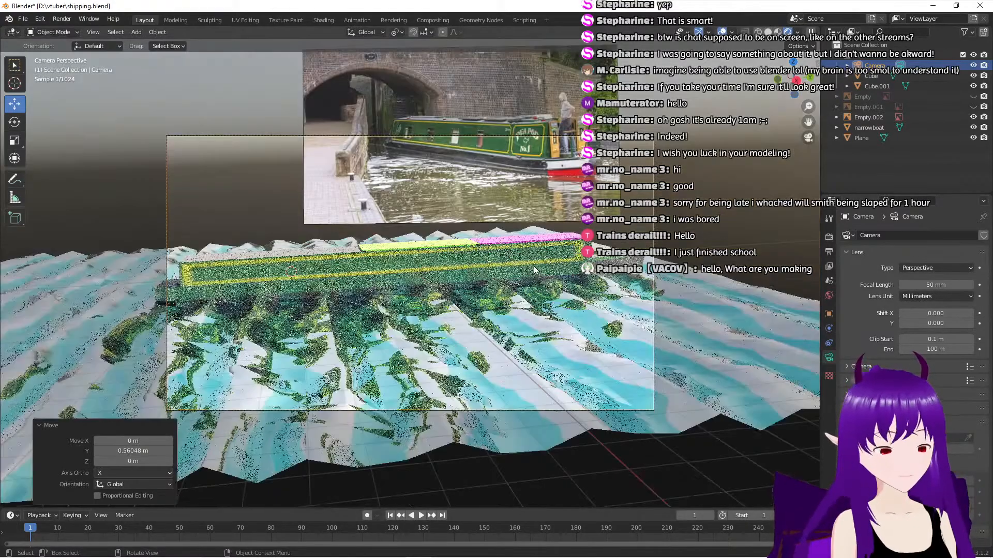
Move the camera about 0.95 m along the global X axis and check the boat's placement in the frame
middle_drag(455, 277, 471, 282)
scroll(486, 285, down, 5)
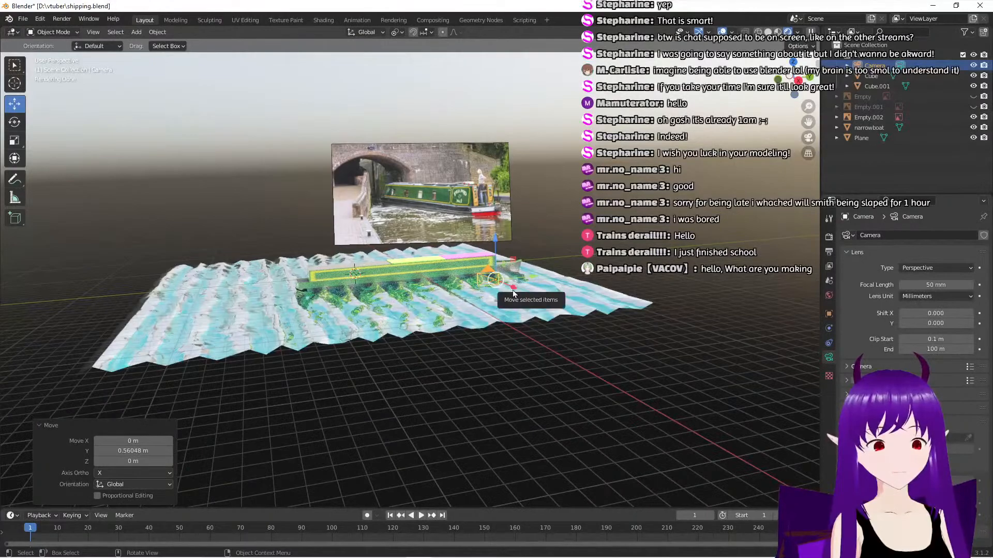
drag(514, 293, 518, 301)
key(KP_0)
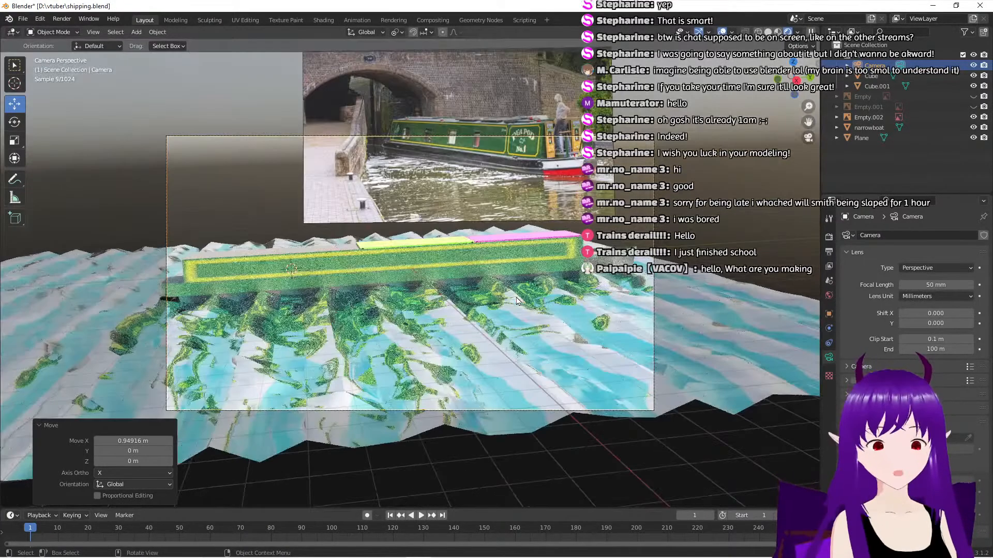
Move the camera horizontally about 1.84 m in X and -0.43 m in Y, keeping its height, and check the framing
key(KP_0)
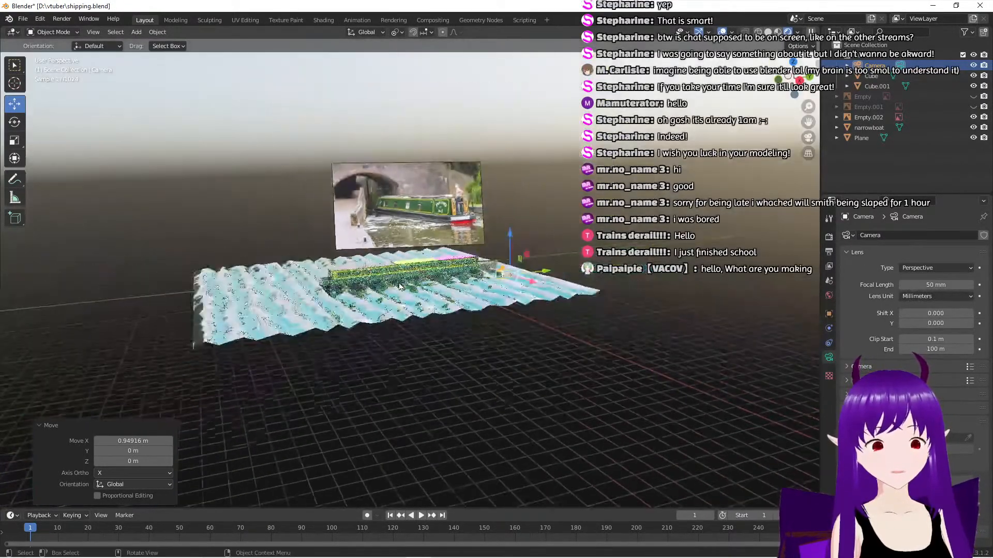
key(g)
key(shift+z)
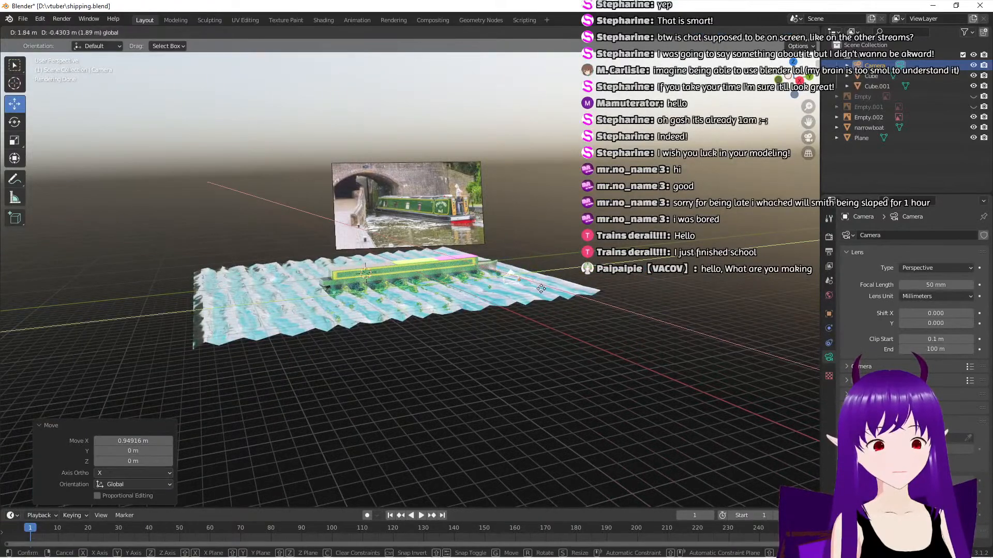
click(541, 288)
key(KP_0)
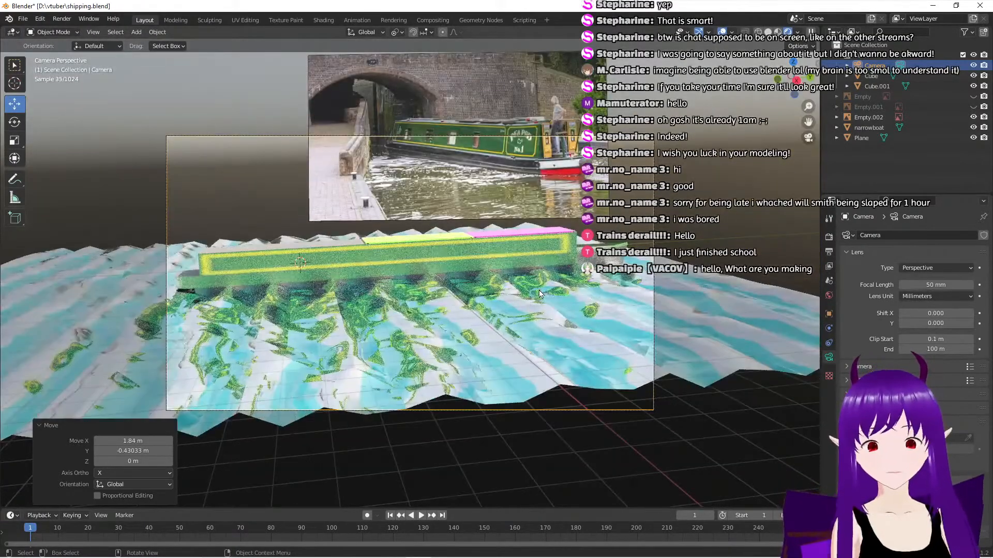
scroll(527, 308, up, 1)
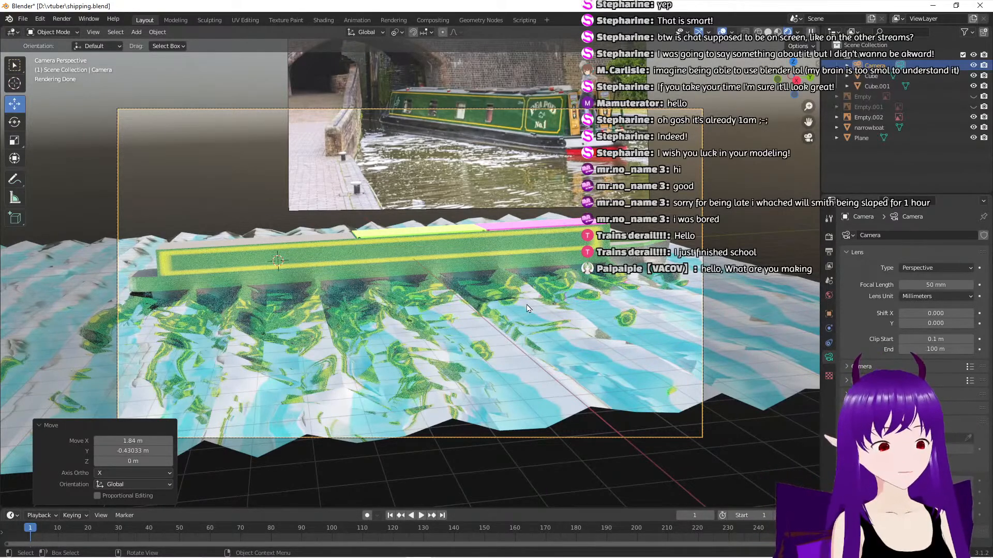
Apply all transforms to the water plane
click(717, 357)
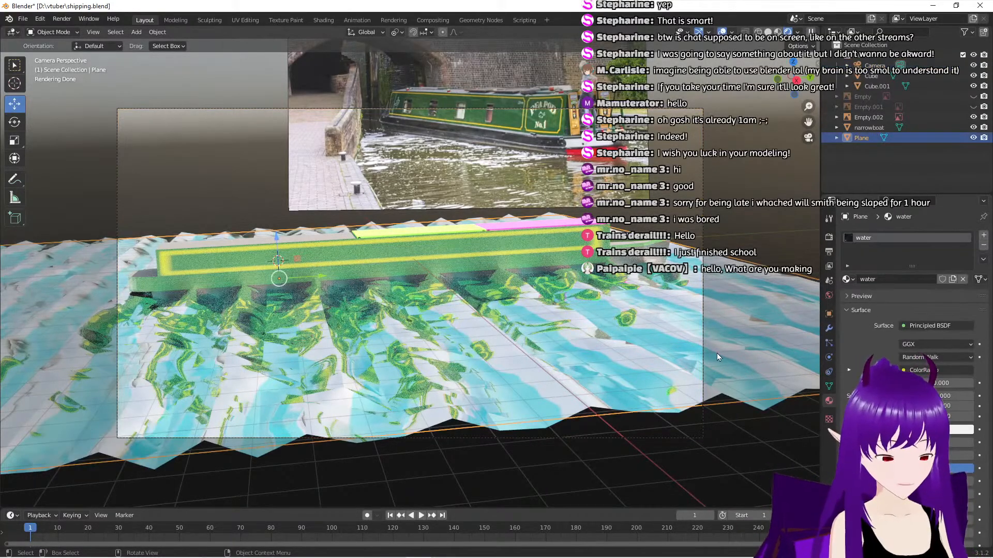
key(ctrl)
key(ctrl+a)
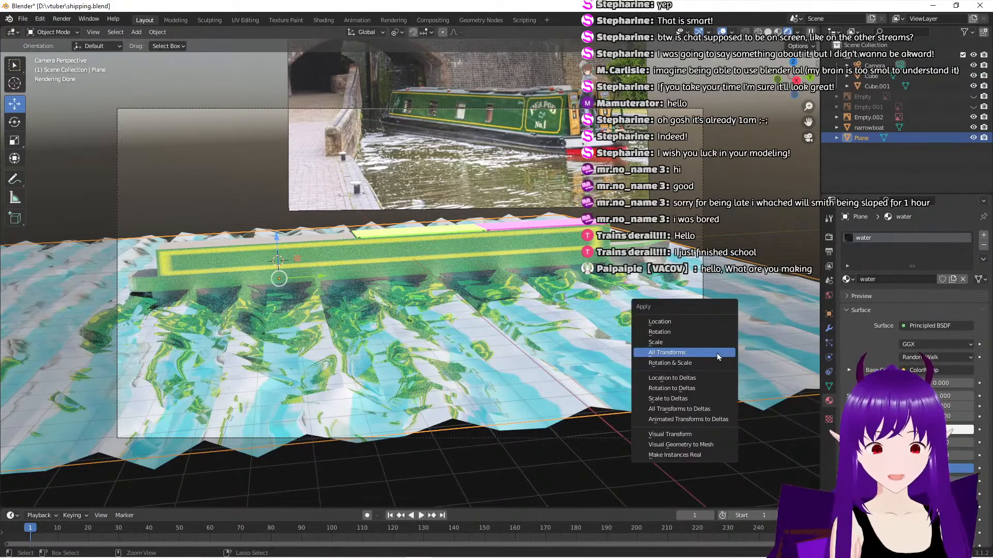
click(717, 356)
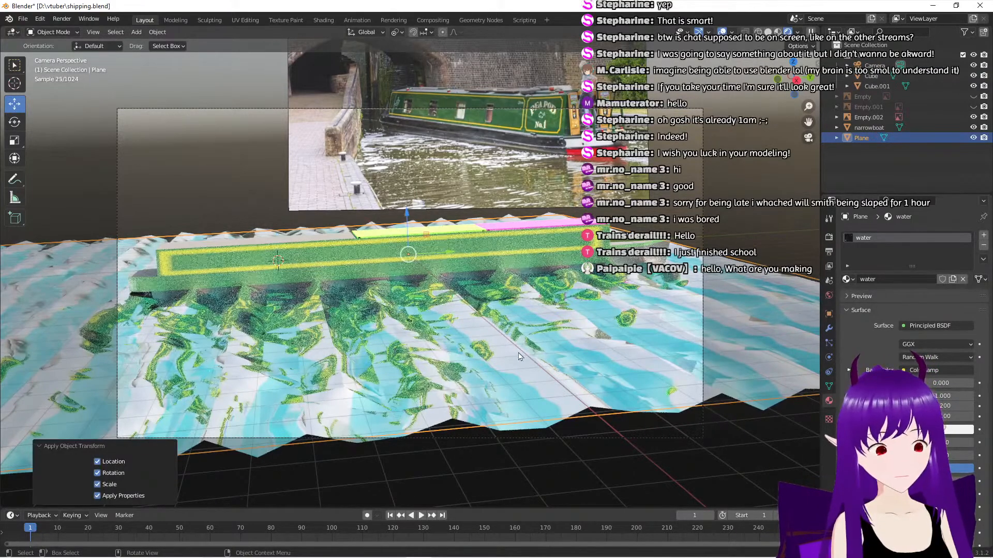
Scale the water plane by about 1.424 along the global X axis so that it extends beneath the camera
middle_drag(514, 348, 517, 350)
scroll(517, 351, down, 5)
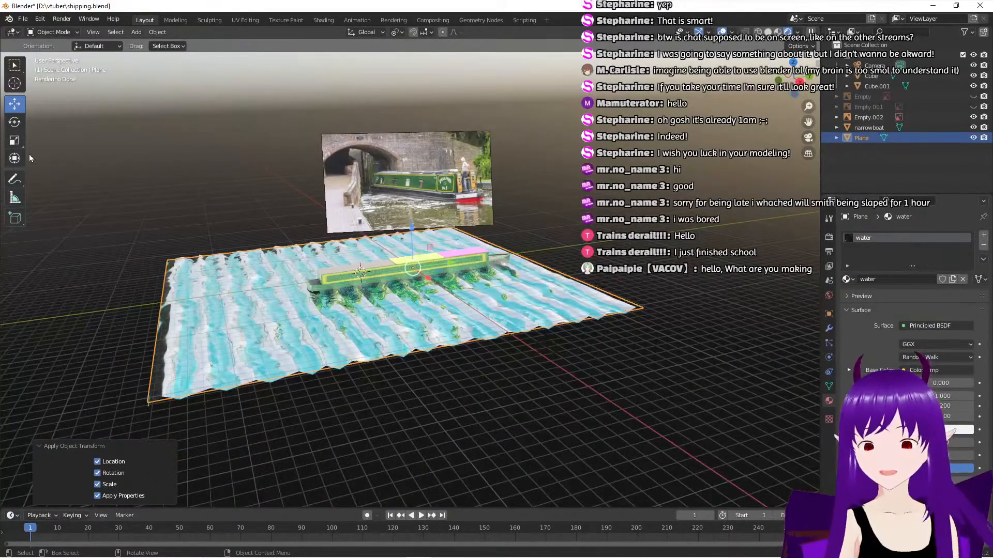
click(15, 141)
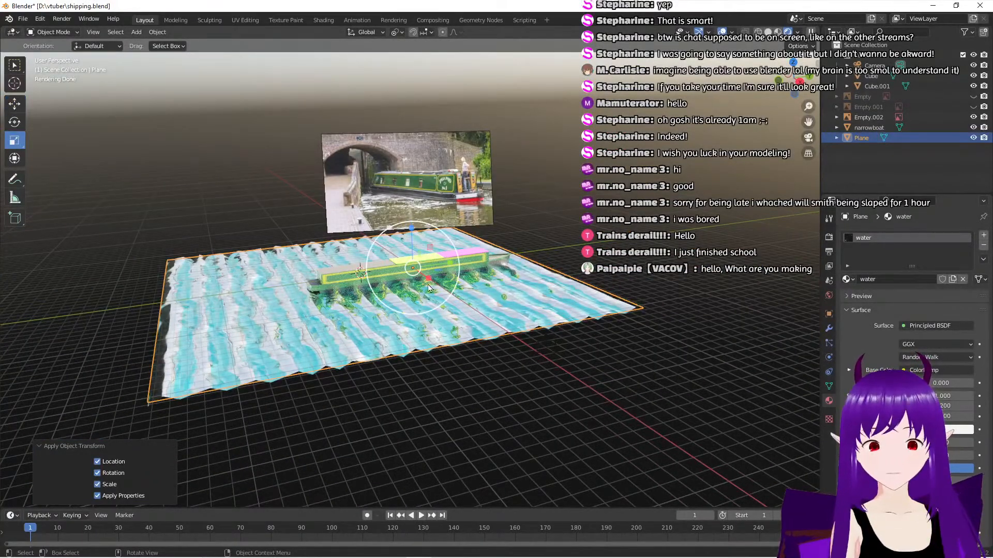
drag(428, 284, 432, 291)
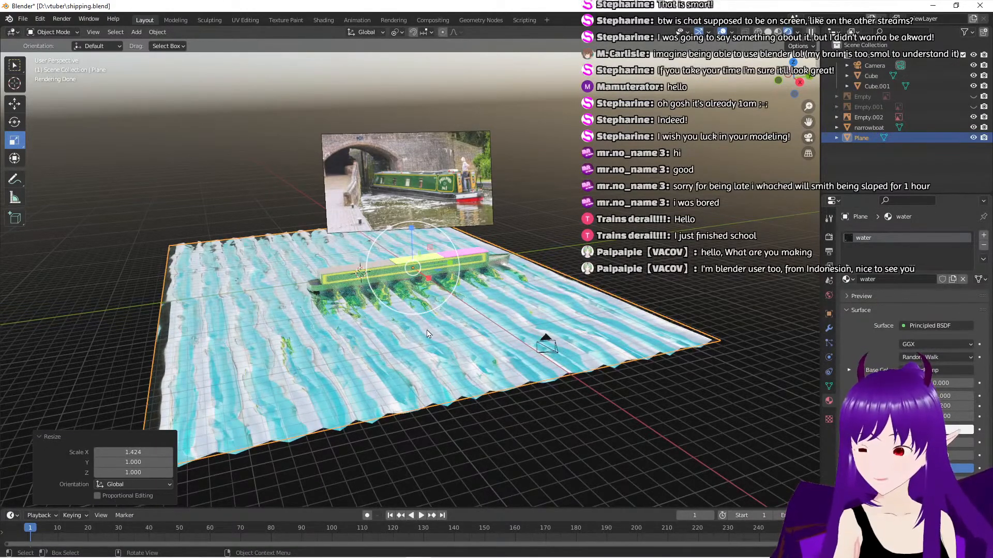
Render the scene from the camera's view, review the image and close the render window
click(546, 347)
key(KP_0)
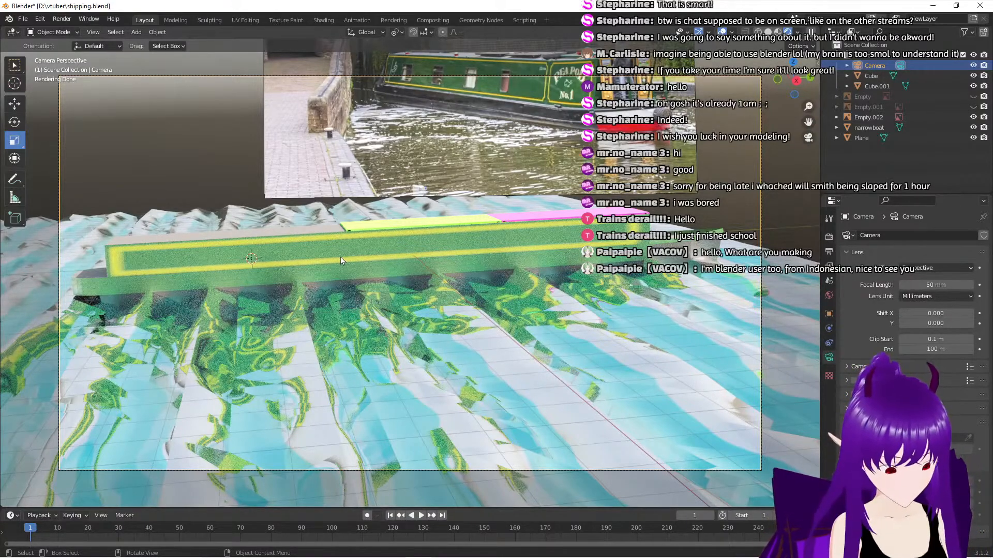
key(F12)
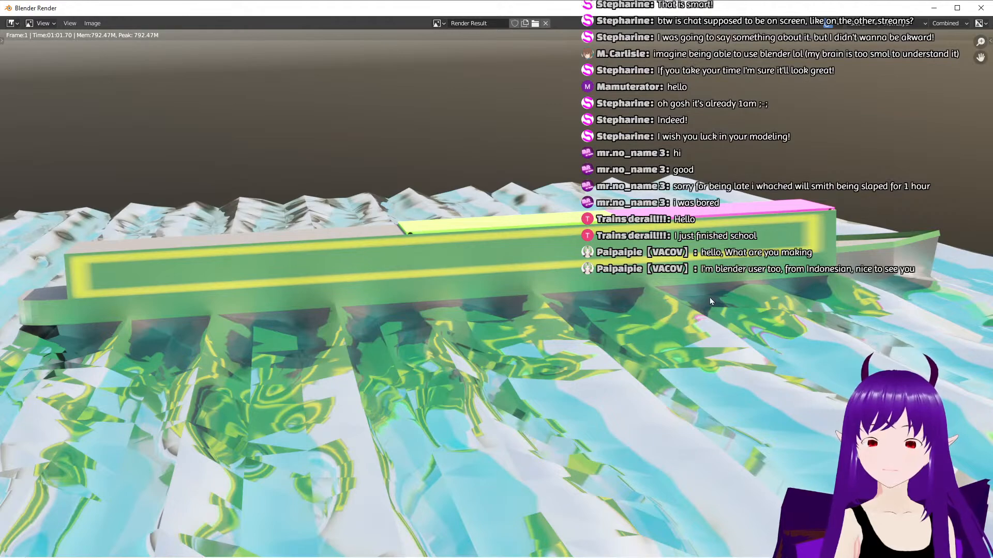
click(980, 9)
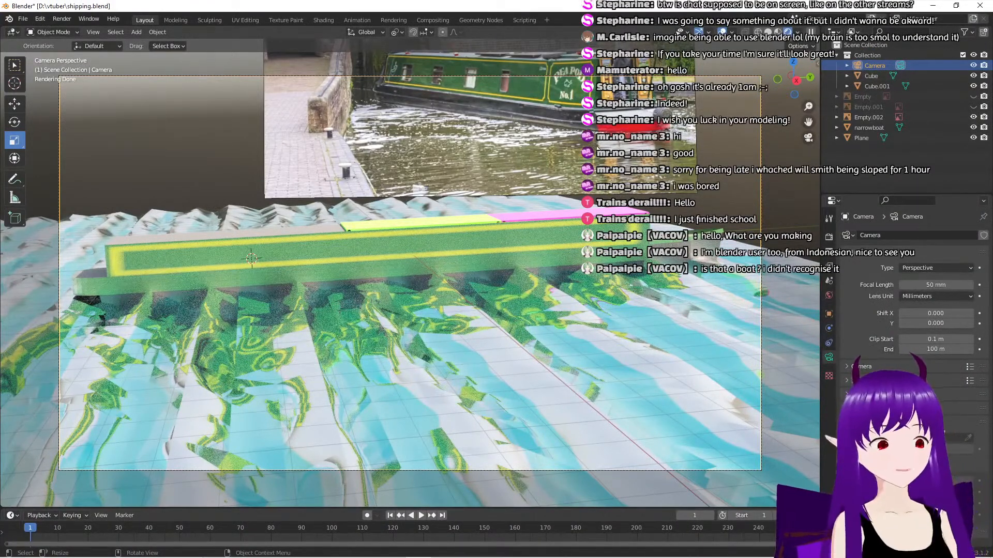
Examine the canal reference photo up close, focusing on the narrowboat, the bridge and the towpath
middle_drag(605, 148, 320, 272)
scroll(541, 140, up, 3)
shift+middle_drag(541, 140, 582, 316)
scroll(582, 316, up, 4)
shift+middle_drag(587, 171, 576, 264)
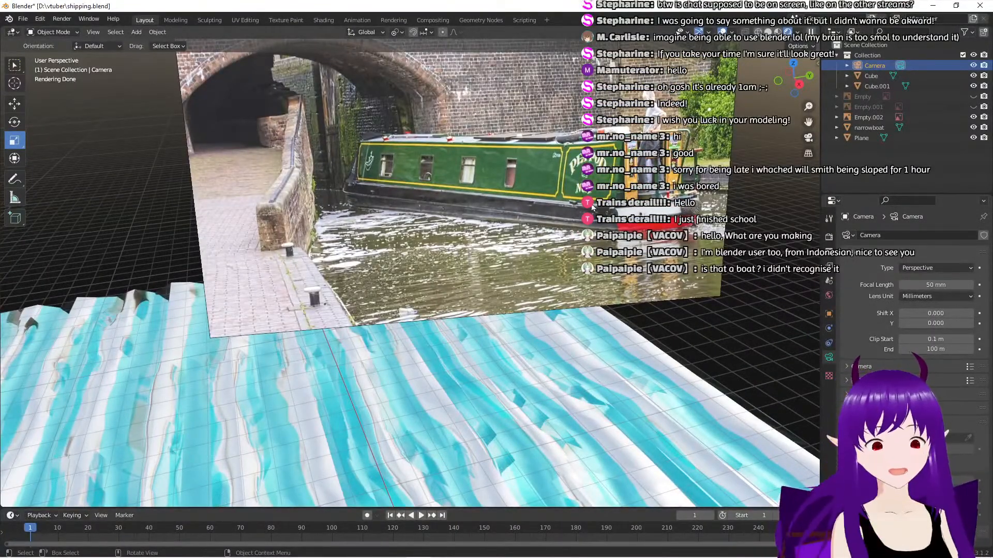
middle_drag(593, 206, 572, 205)
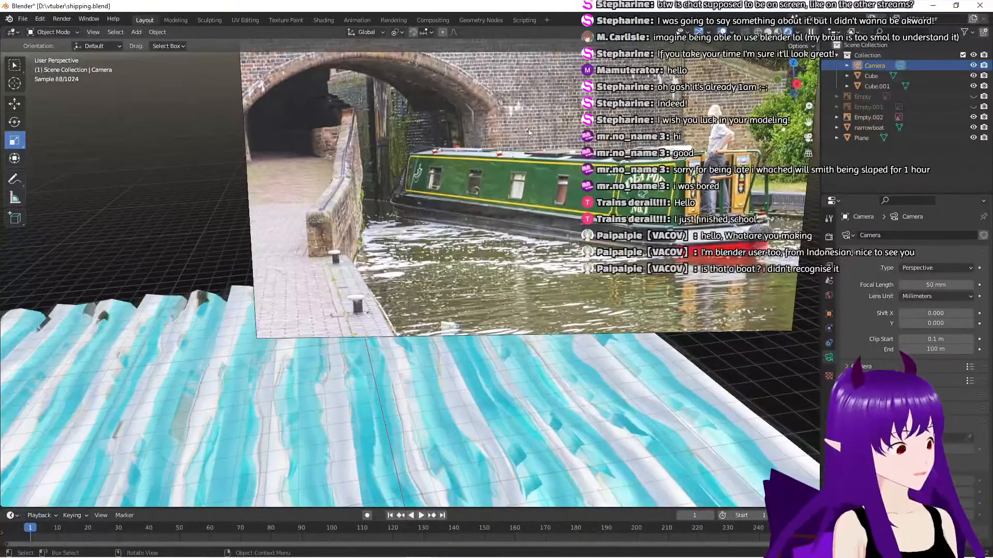
middle_drag(432, 196, 409, 237)
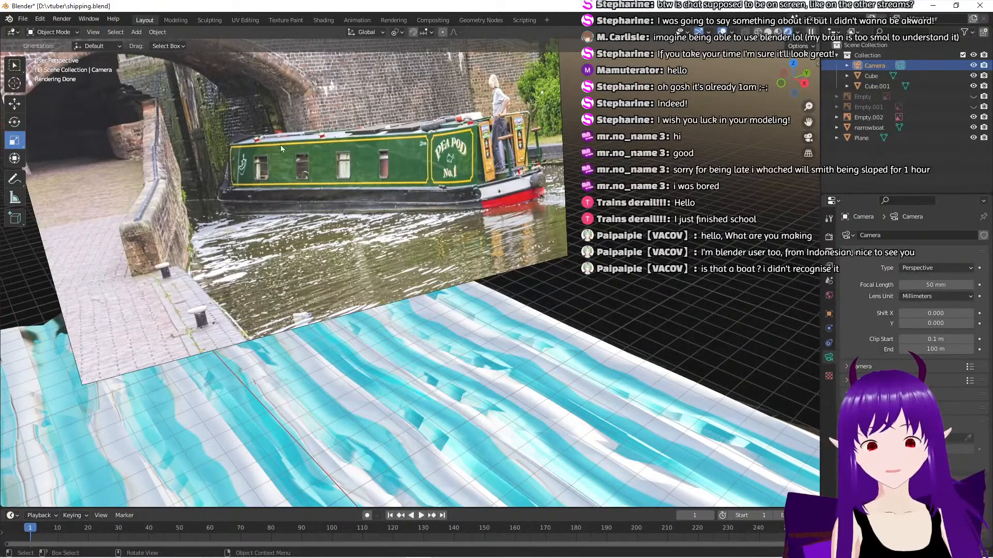
middle_drag(225, 132, 176, 145)
Inspect the modelled narrowboat and its water reflections from the end and the side, comparing them with the reference photo
scroll(479, 319, down, 6)
middle_drag(479, 318, 491, 150)
middle_drag(546, 296, 562, 298)
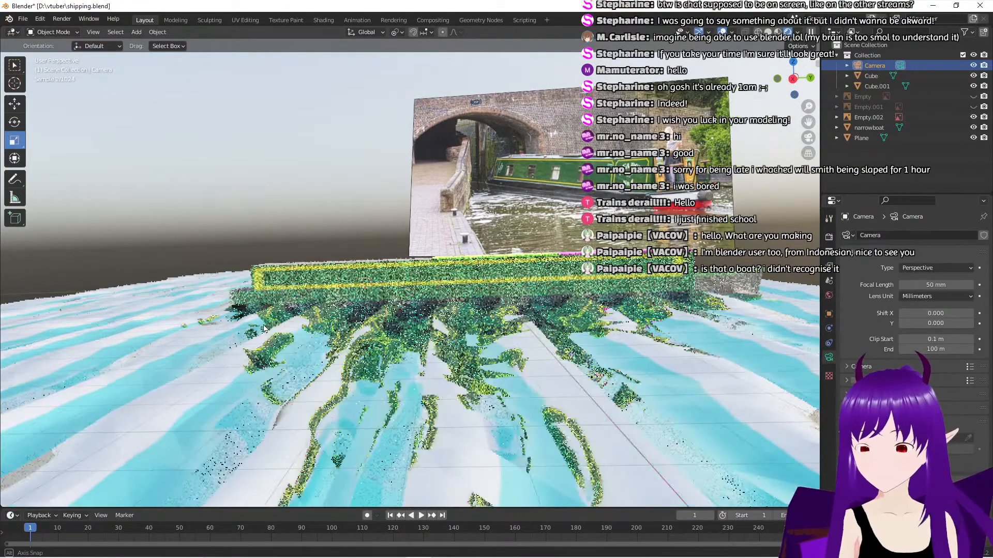
middle_drag(261, 329, 316, 338)
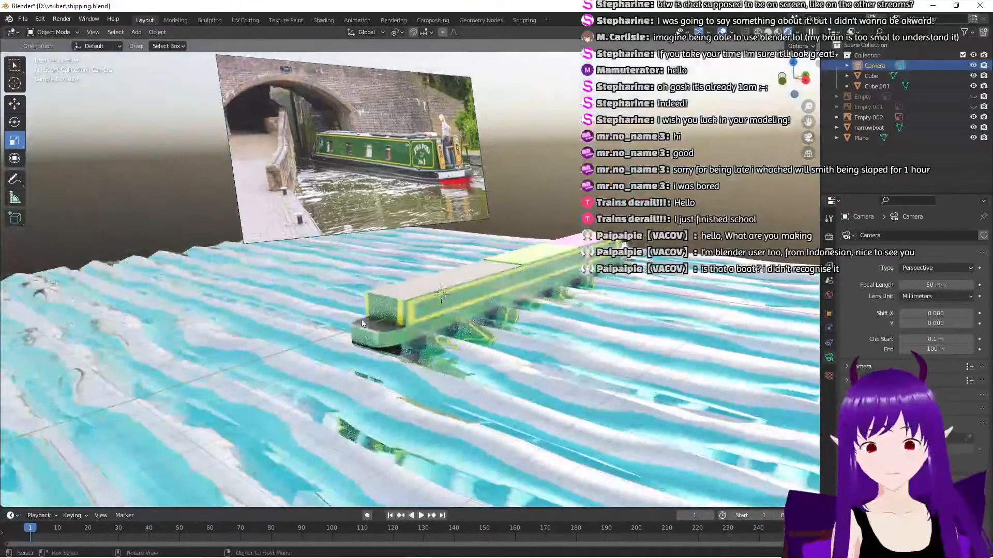
middle_drag(327, 340, 443, 343)
scroll(464, 339, up, 3)
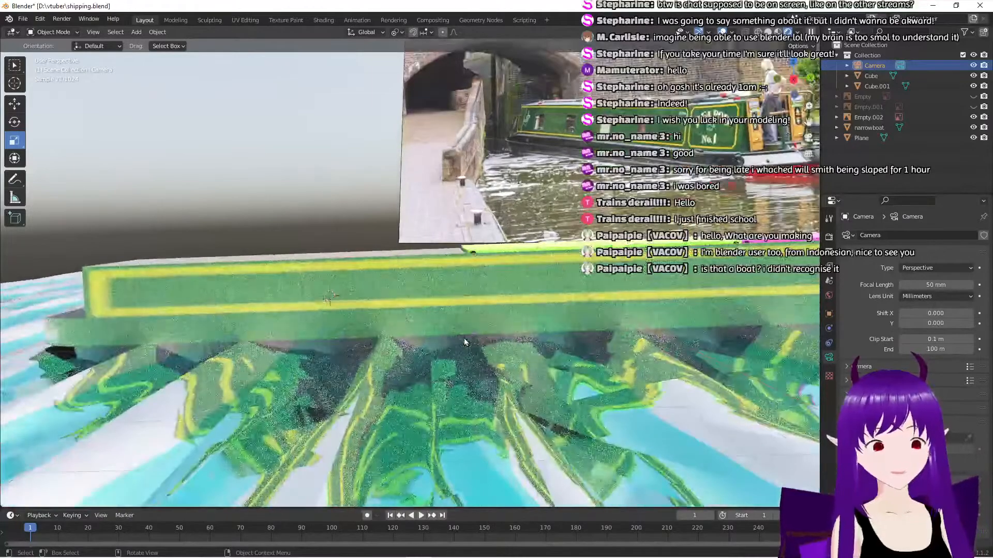
scroll(463, 340, down, 2)
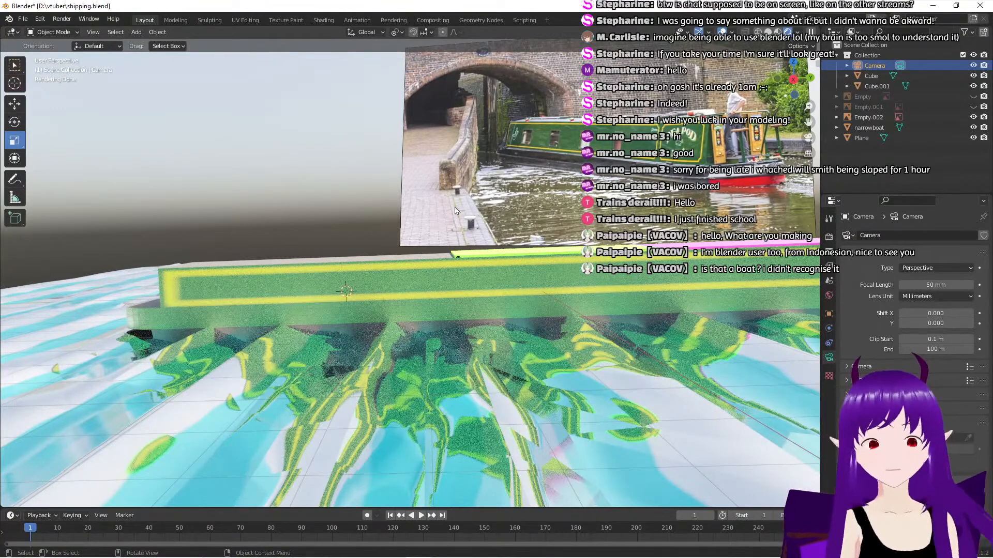
Select the narrowboat, switch to the Shading workspace and show its hull up close in Material Preview
click(867, 128)
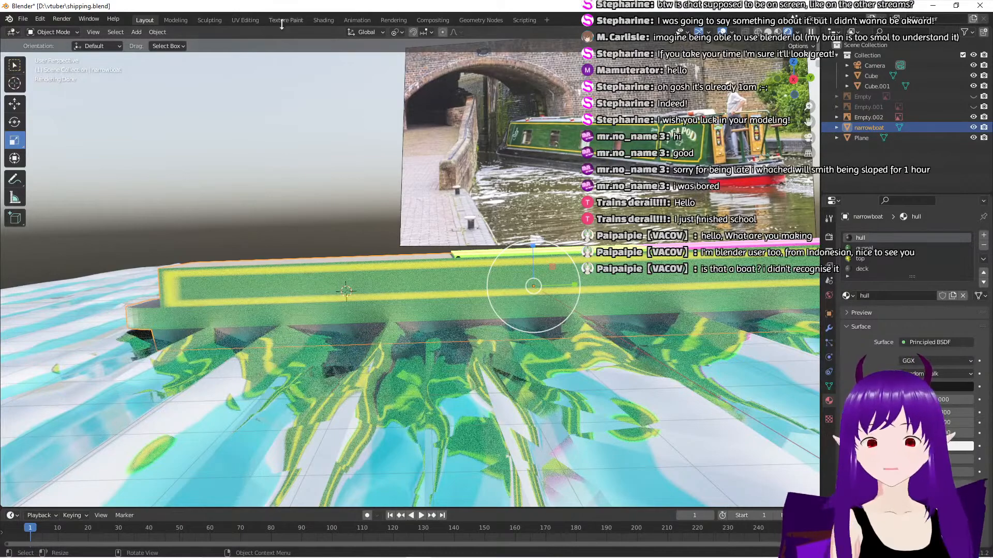
click(325, 20)
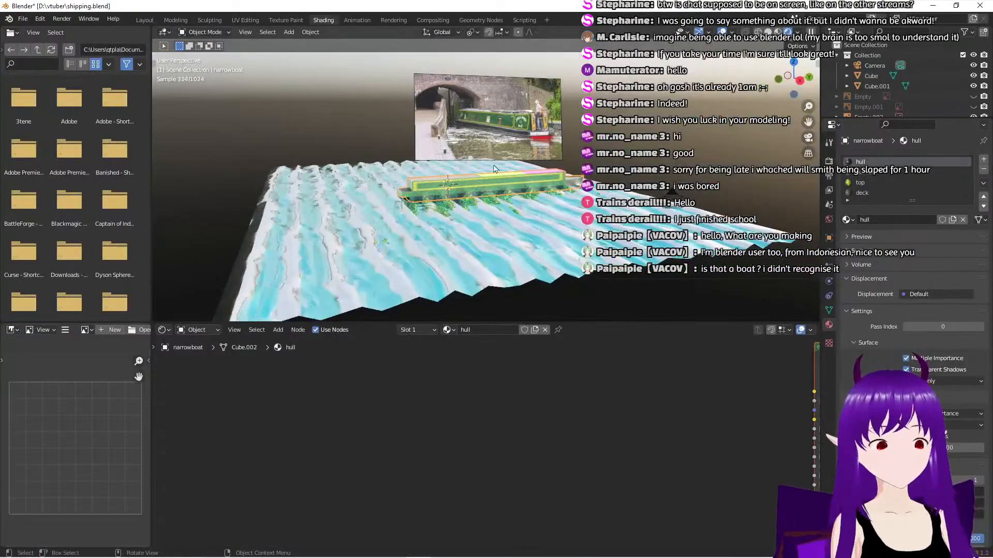
scroll(515, 204, up, 1)
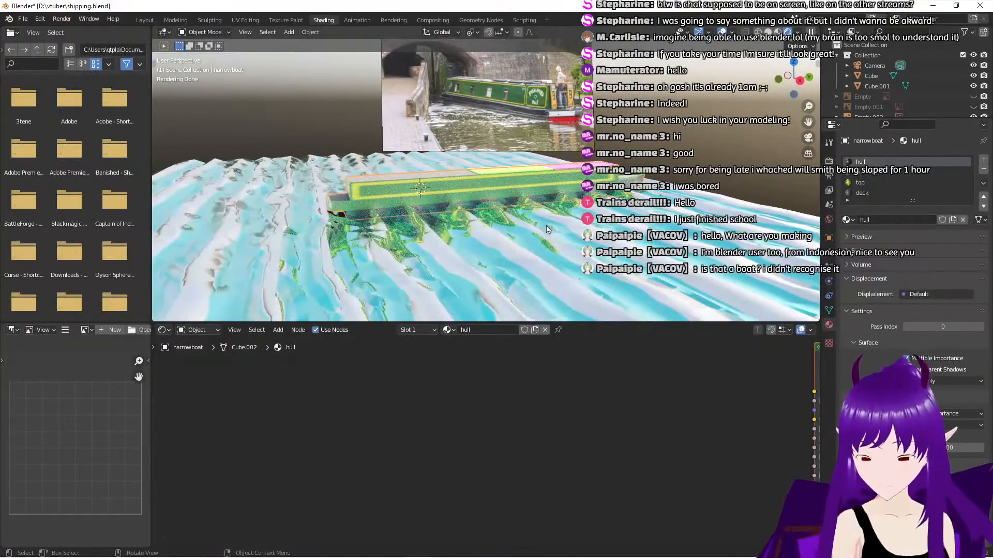
key(z)
click(548, 232)
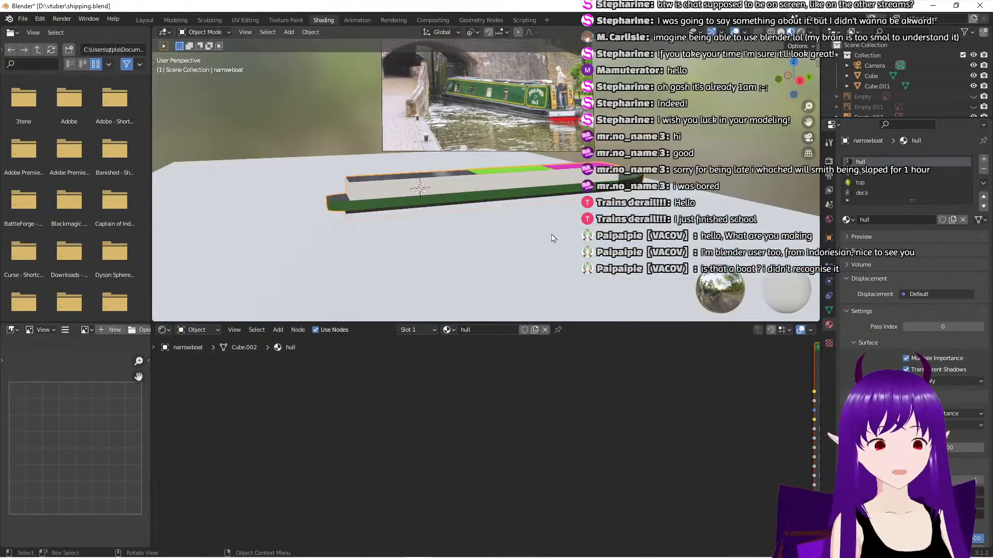
scroll(524, 233, up, 3)
scroll(520, 221, up, 4)
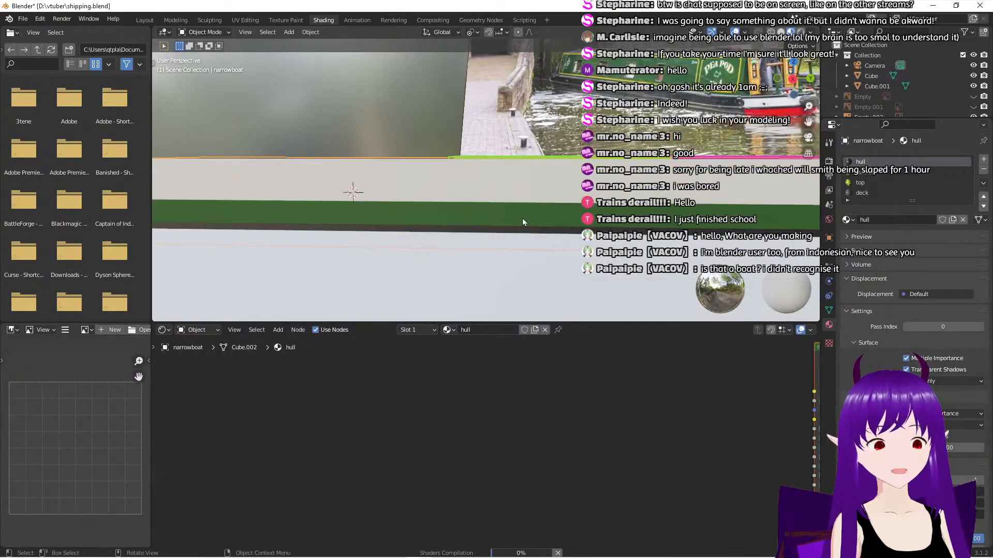
Set the roughness of the narrowboat's hull material to 0.75 and check the hull in the viewport
middle_drag(488, 251, 440, 230)
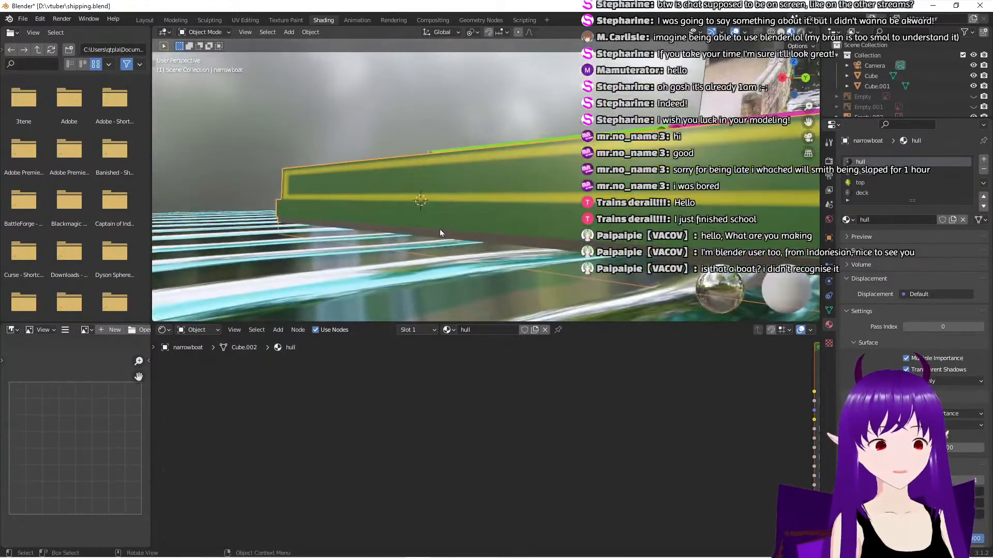
scroll(441, 230, down, 4)
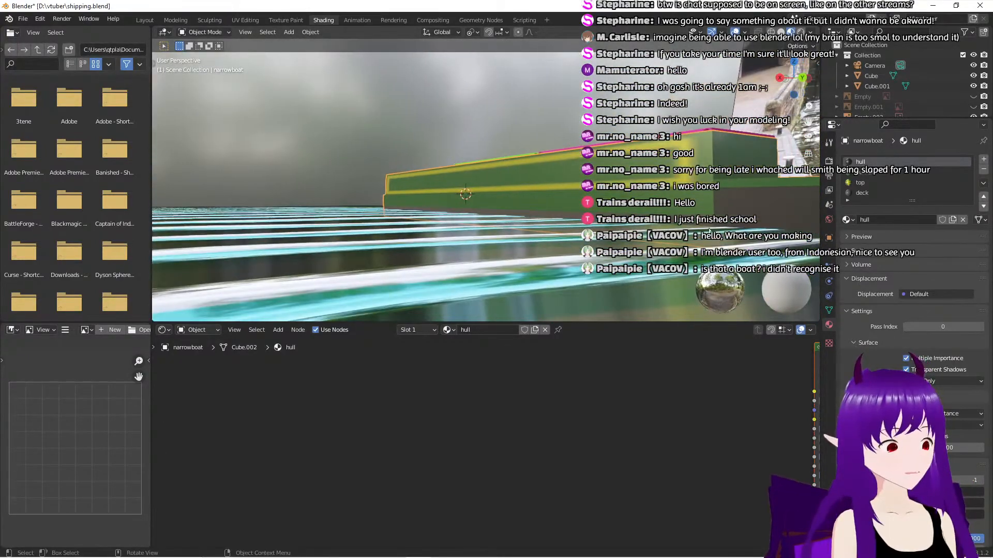
scroll(887, 303, down, 2)
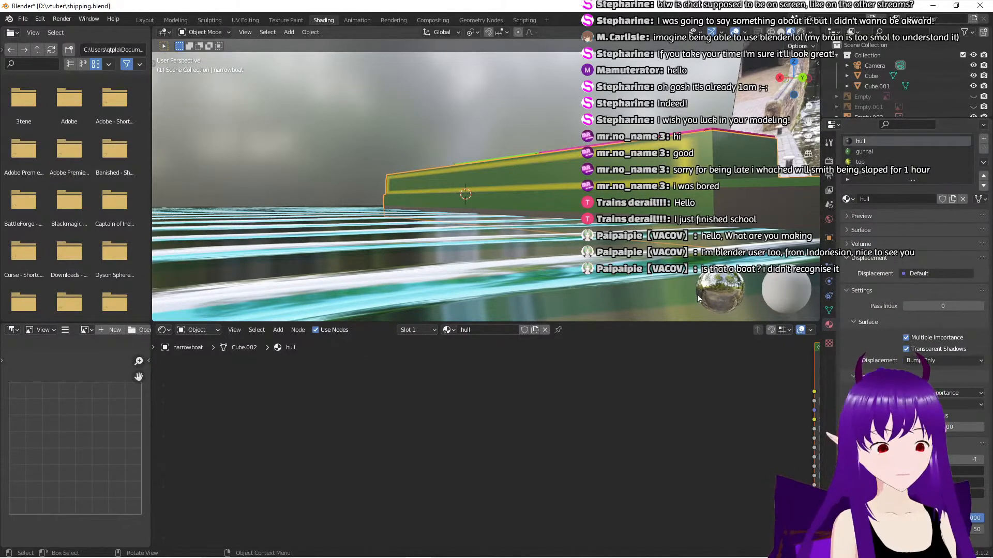
scroll(442, 395, up, 1)
scroll(442, 395, down, 2)
scroll(442, 395, down, 1)
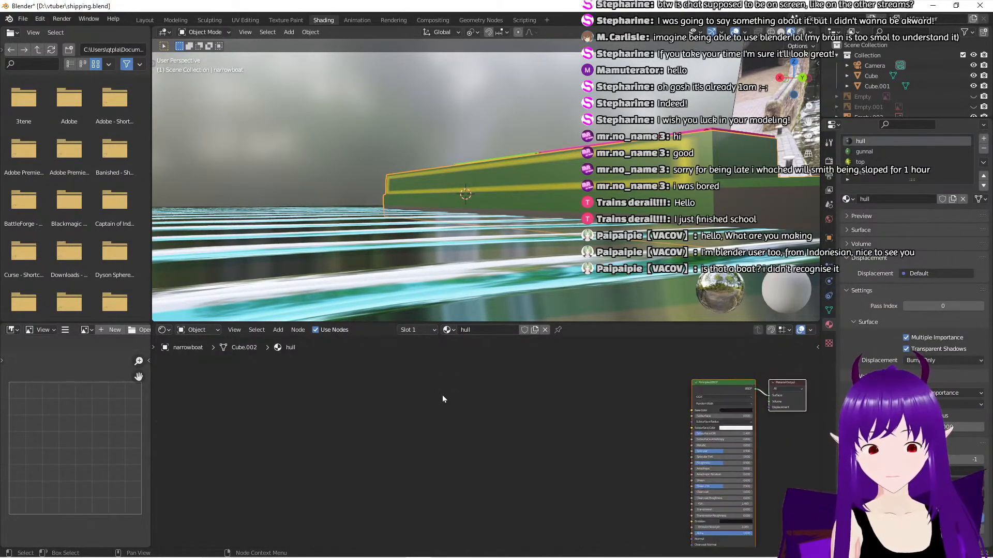
ctrl+scroll(539, 394, right, 4)
scroll(608, 436, up, 7)
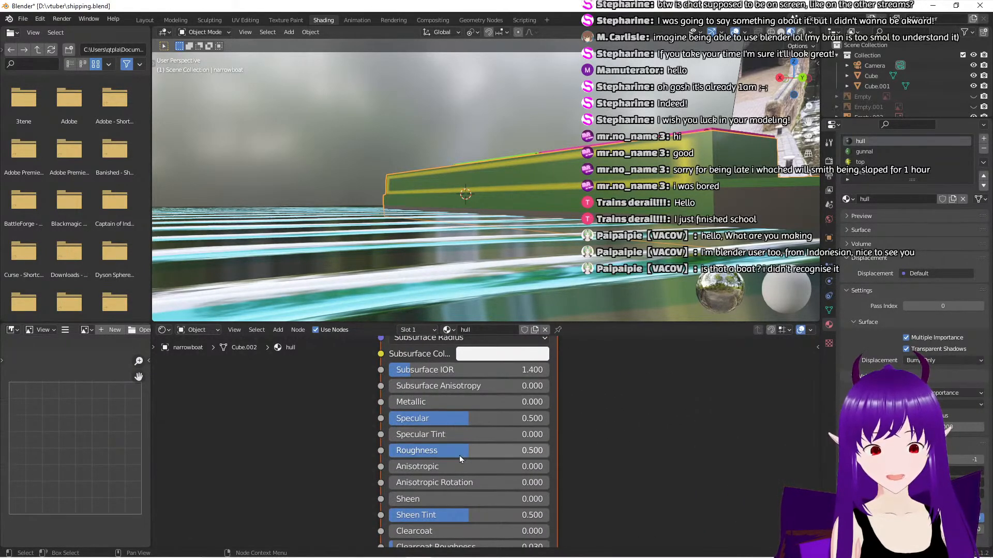
click(511, 453)
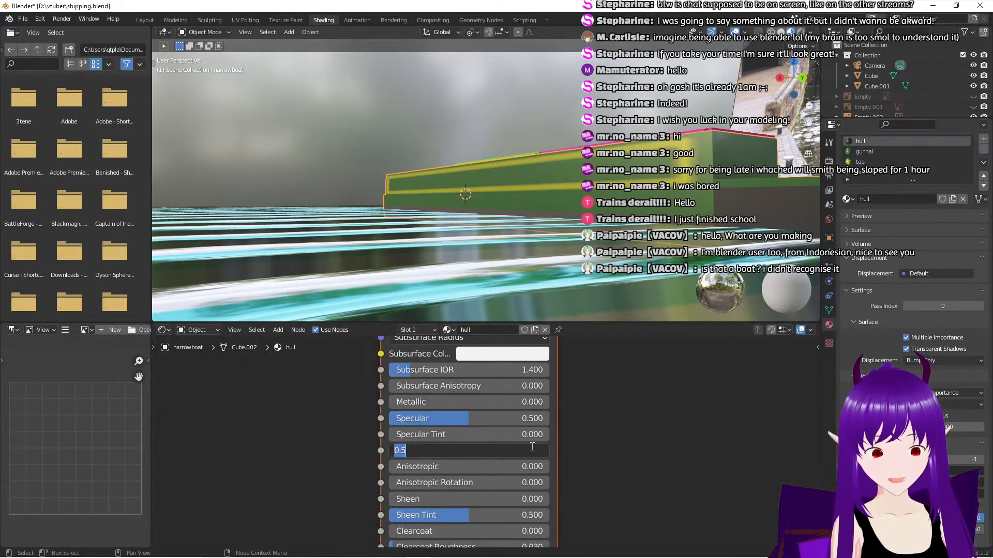
text(0.75)
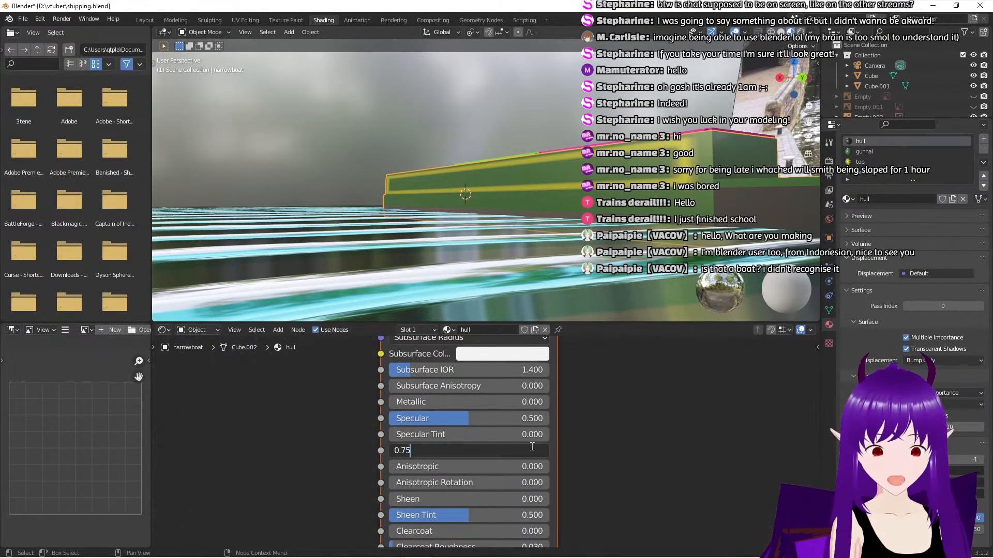
key(Return)
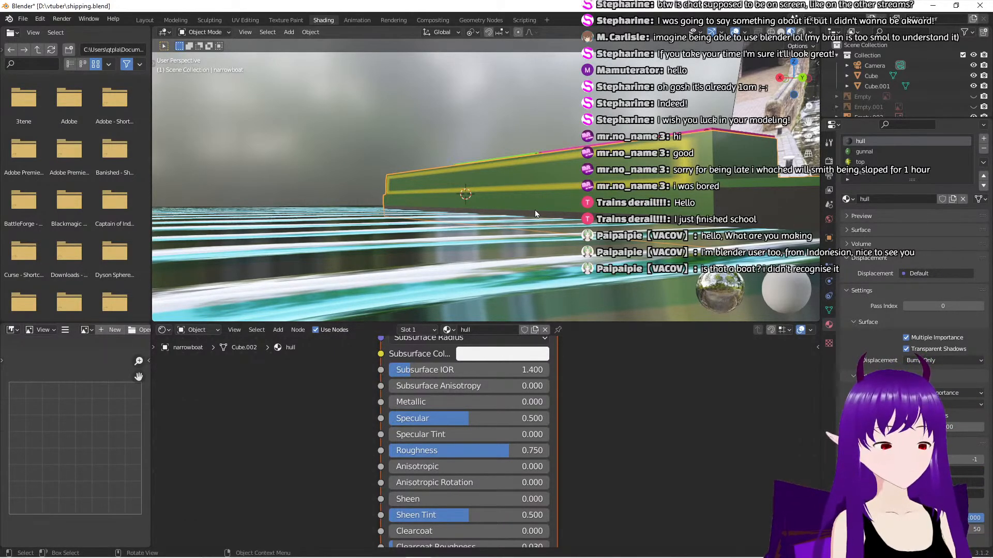
middle_drag(535, 210, 630, 226)
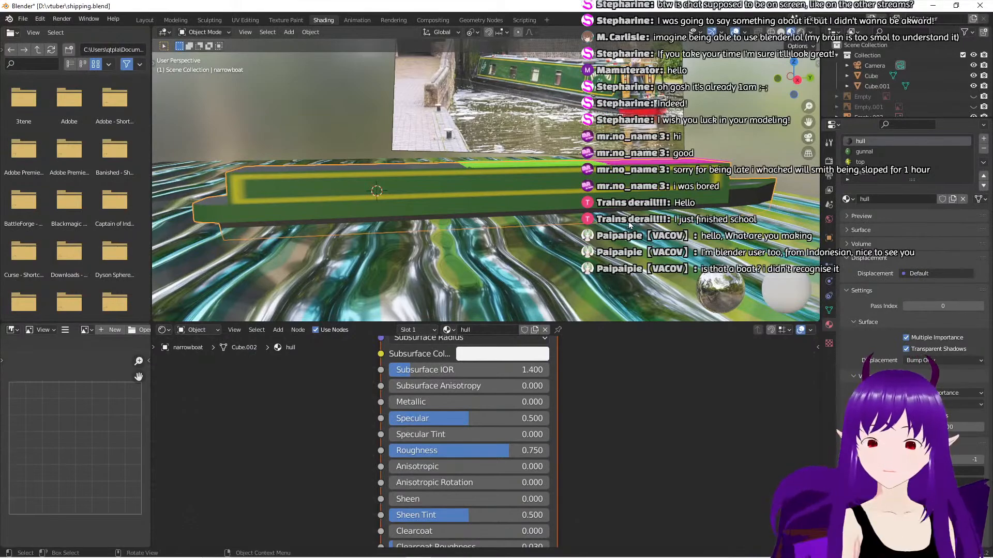
Select the water plane in the Layout workspace, and in Shading raise its Wave Texture's Distortion to 12.3
click(145, 20)
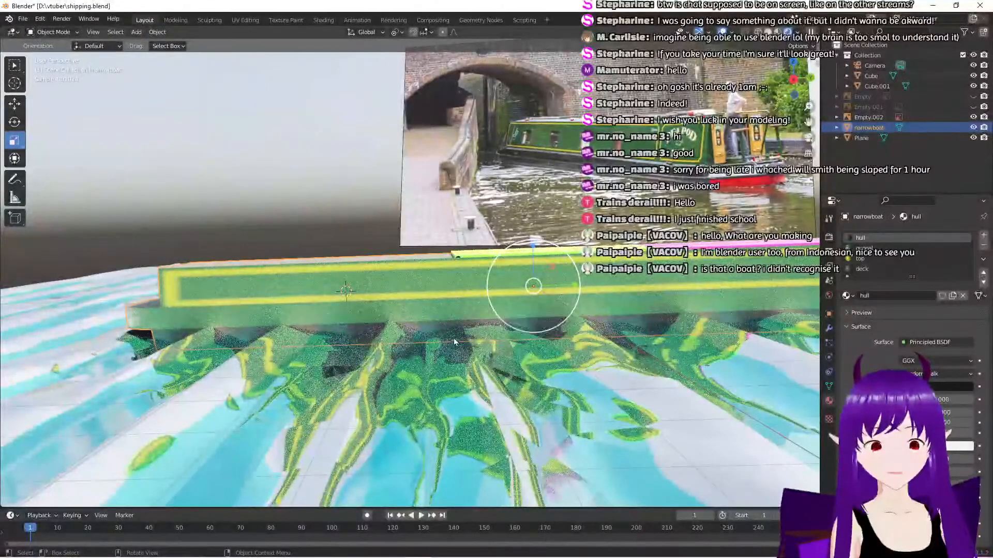
middle_drag(454, 338, 410, 278)
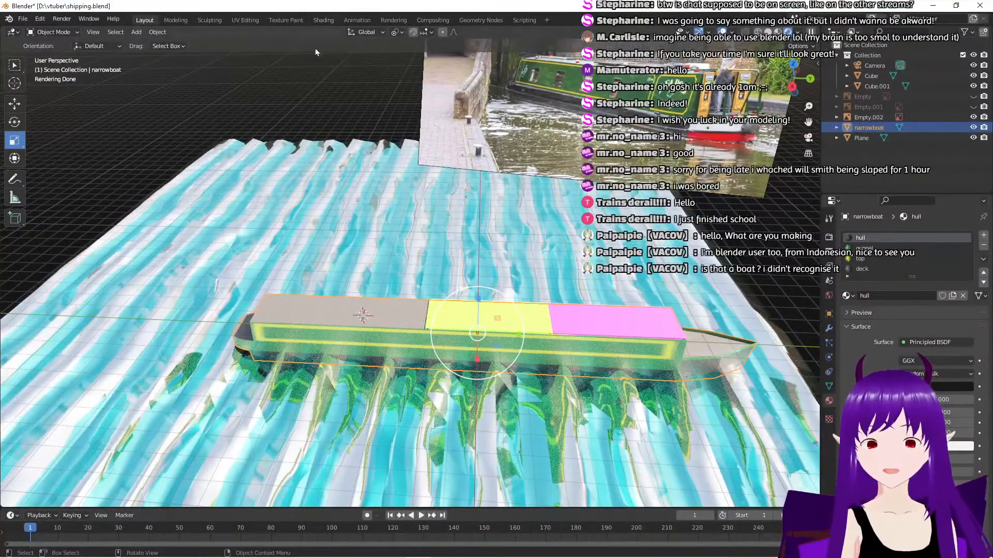
click(331, 200)
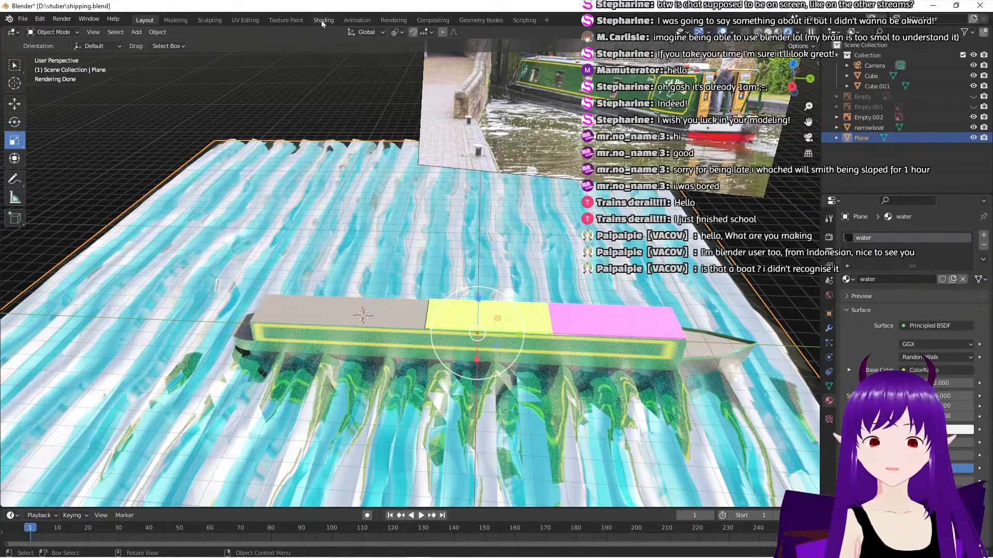
click(322, 21)
mouse_move(434, 266)
middle_down()
mouse_move(421, 253)
mouse_move(460, 241)
mouse_move(447, 252)
middle_up()
scroll(412, 232, down, 4)
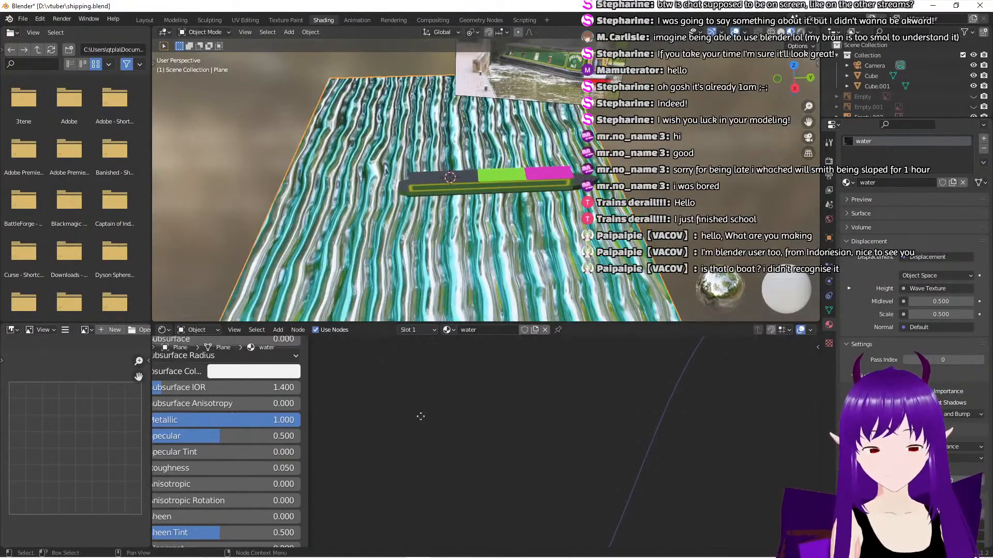
scroll(526, 430, down, 3)
middle_drag(310, 449, 652, 384)
middle_drag(462, 475, 526, 452)
scroll(526, 452, up, 2)
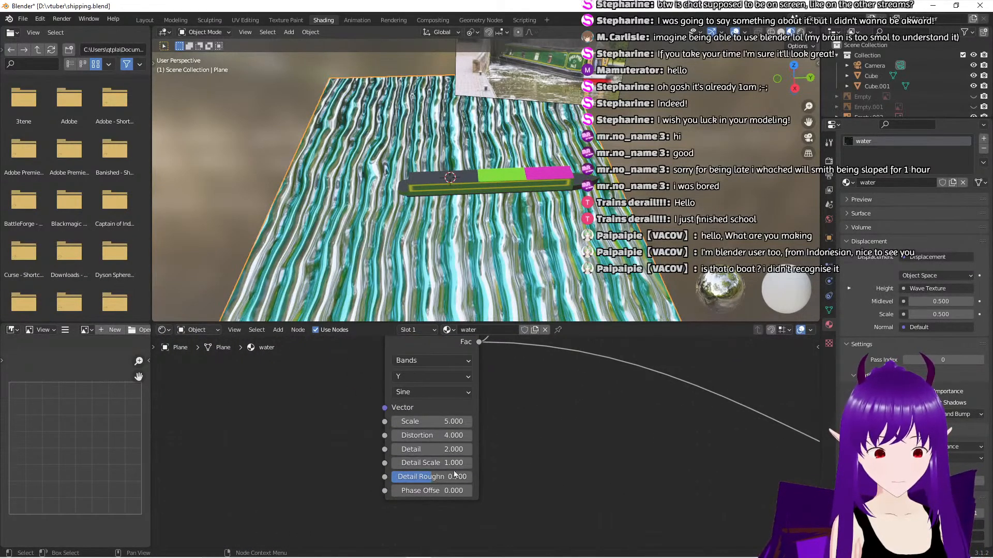
drag(431, 435, 475, 436)
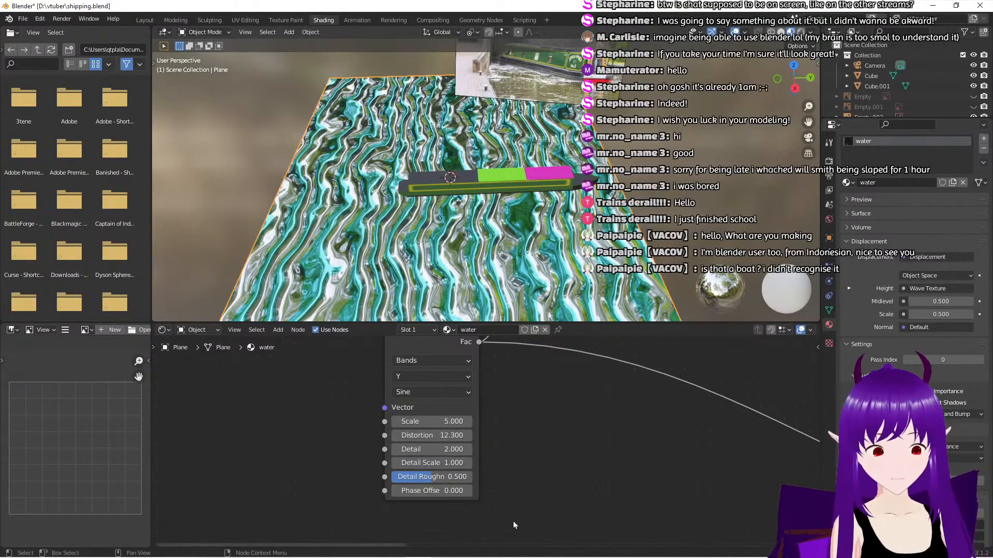
Add a Value node beside the Wave Texture and enter the driver expression #frameno, ignoring the script execution request
middle_drag(522, 513, 568, 478)
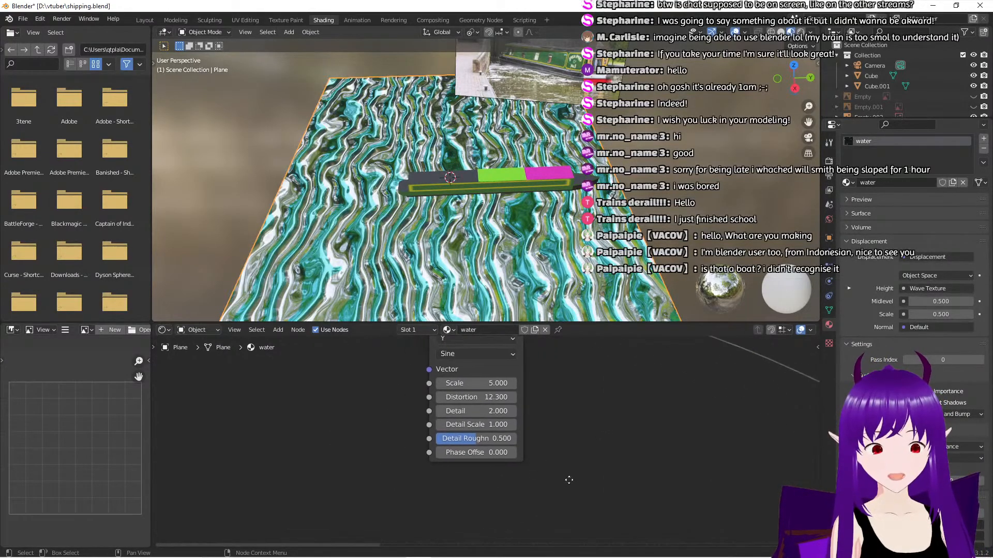
right_click(352, 455)
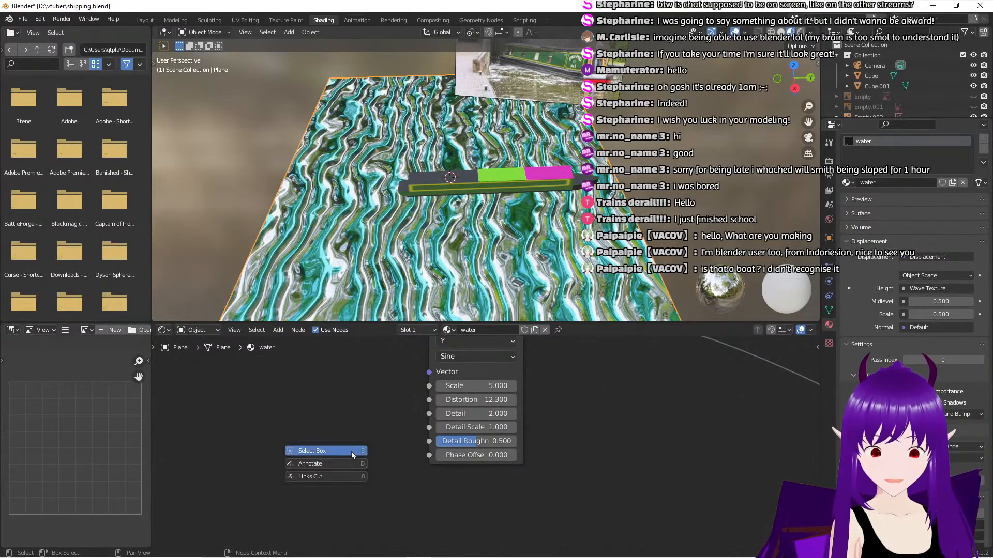
key(shift+a)
click(330, 436)
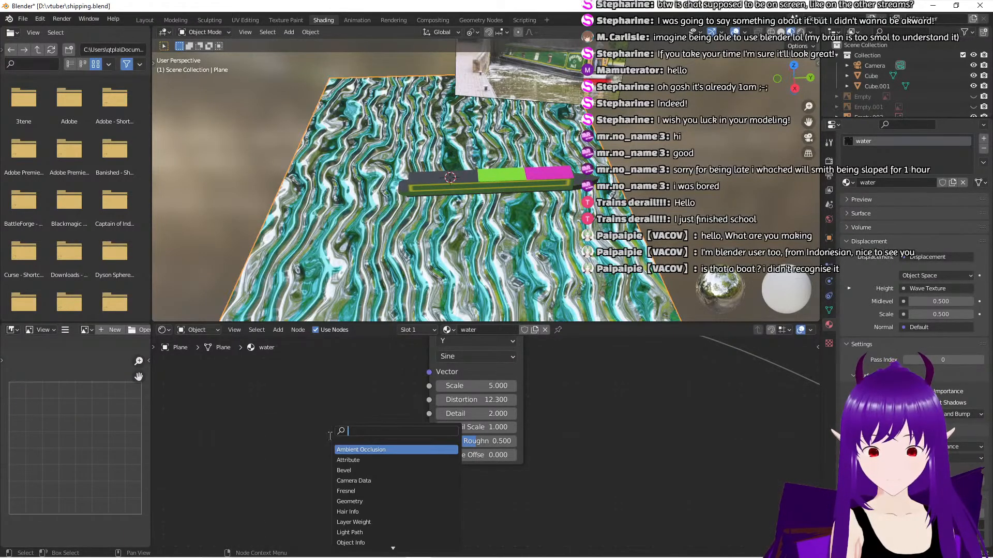
text(valu)
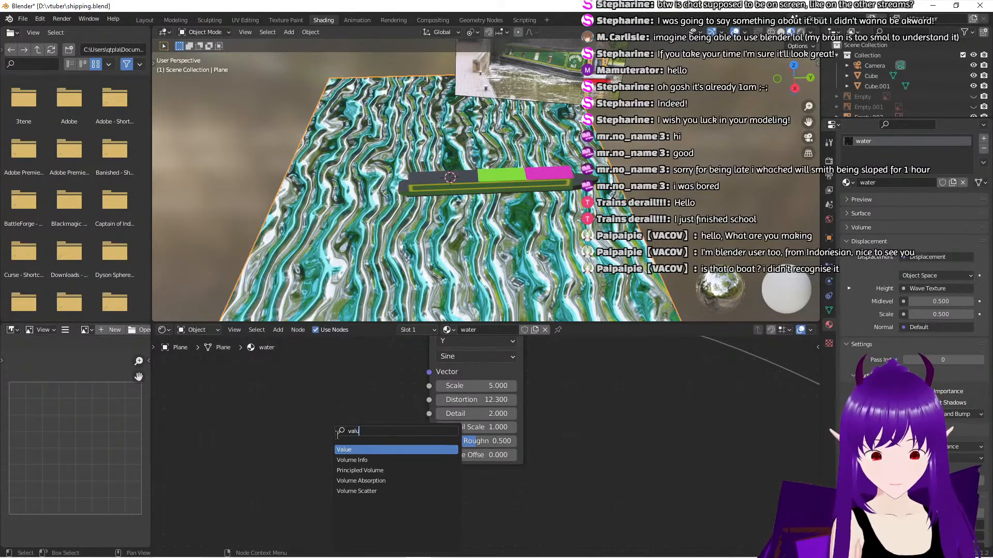
click(343, 450)
click(267, 447)
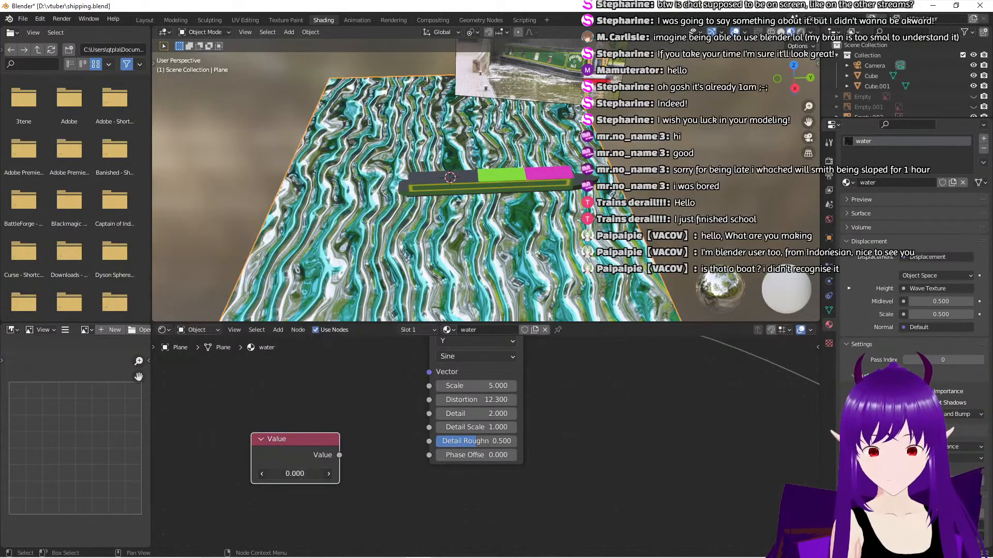
click(294, 476)
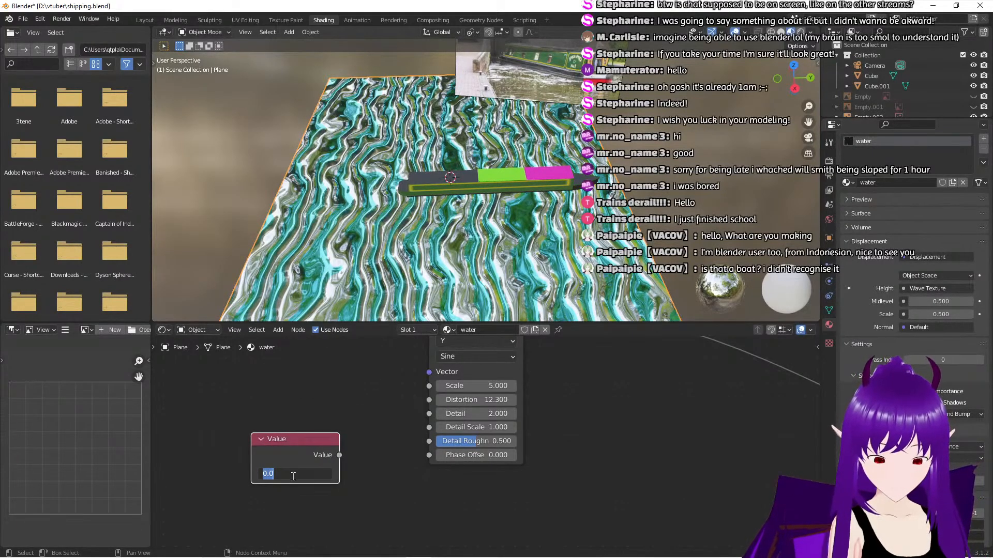
text(#fram)
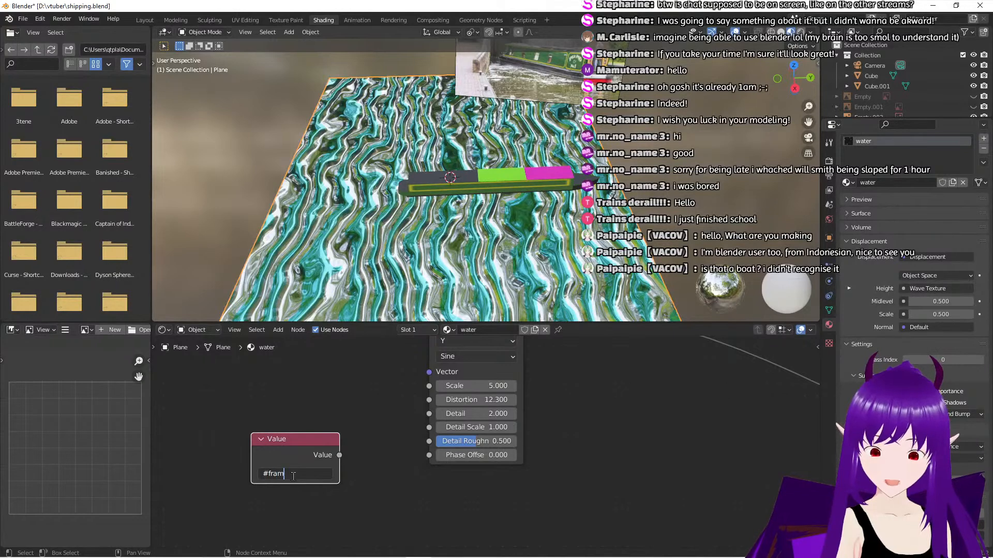
text(erp)
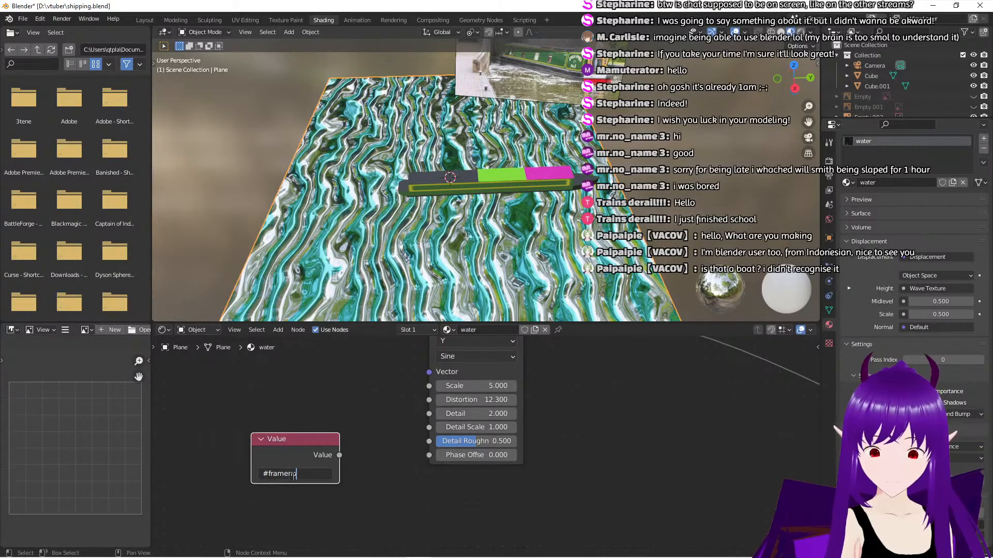
text(no)
key(Return)
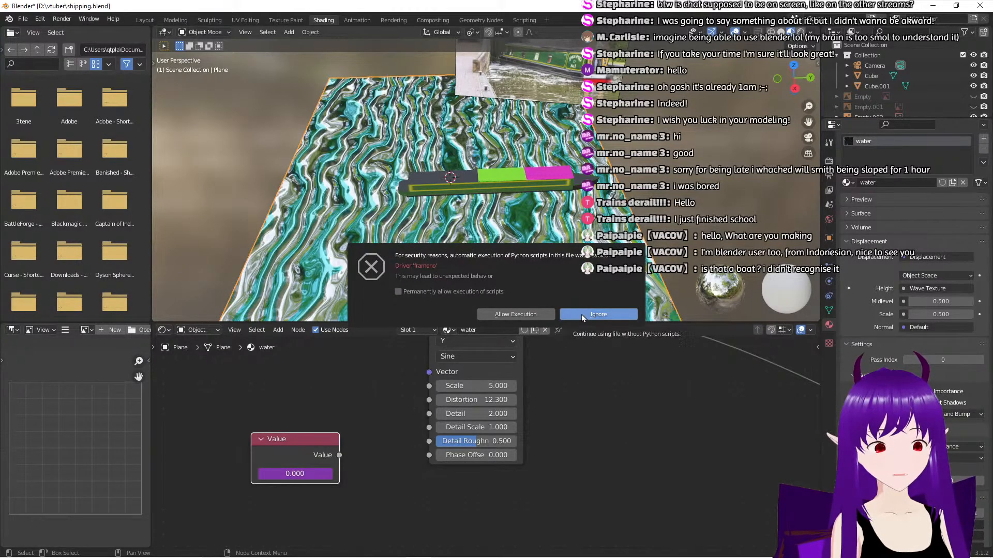
click(598, 315)
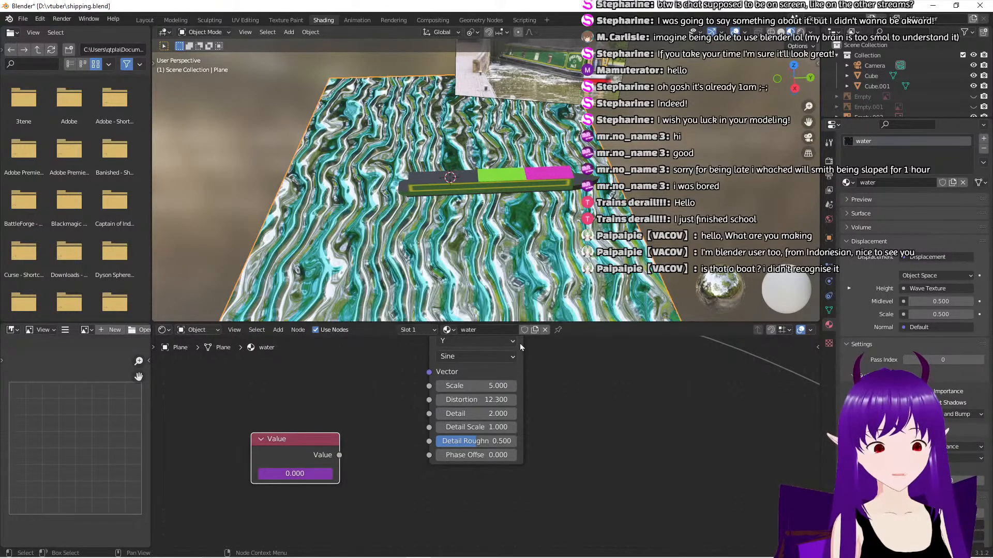
Try to clear the driver expression from the Value node, and delete the node
click(306, 473)
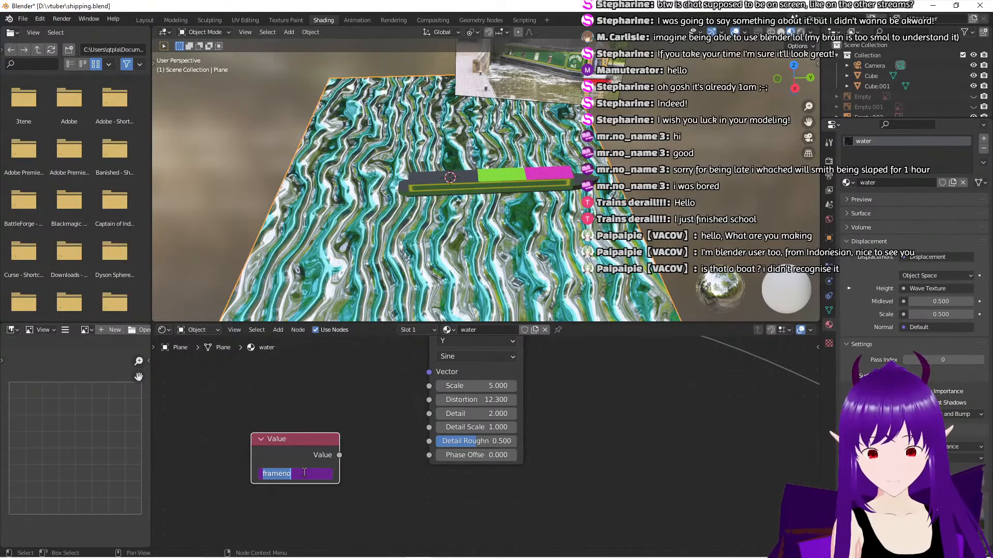
key(BackSpace)
click(377, 481)
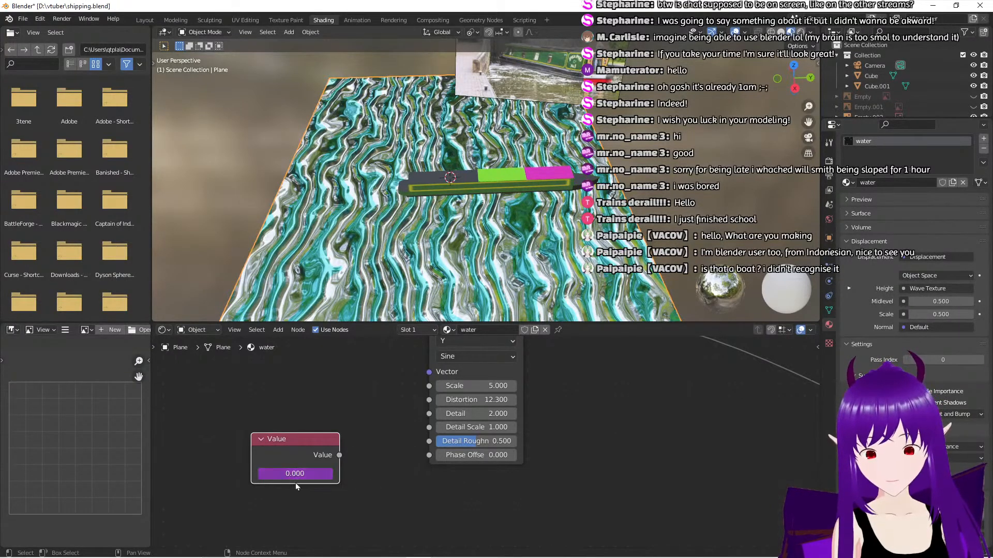
right_click(296, 475)
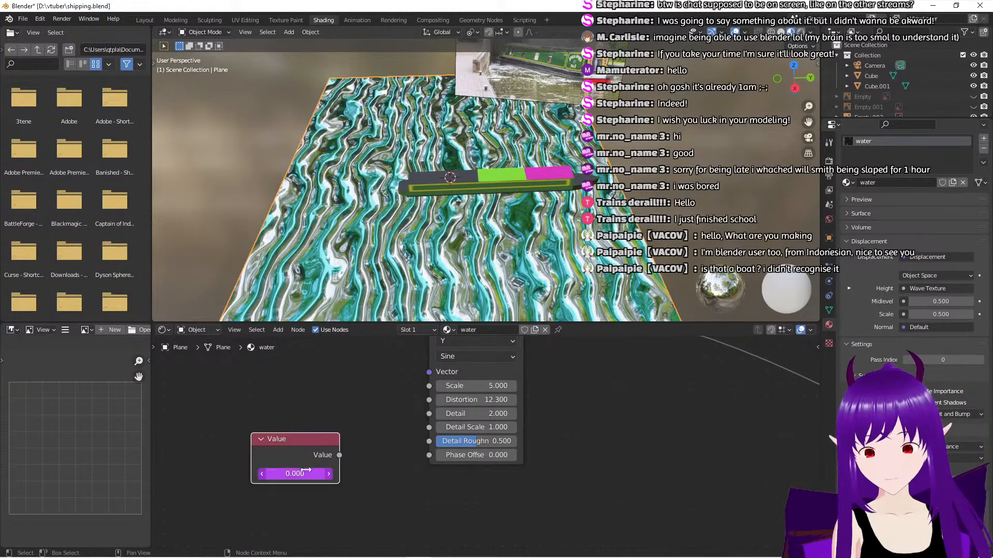
click(300, 474)
key(BackSpace)
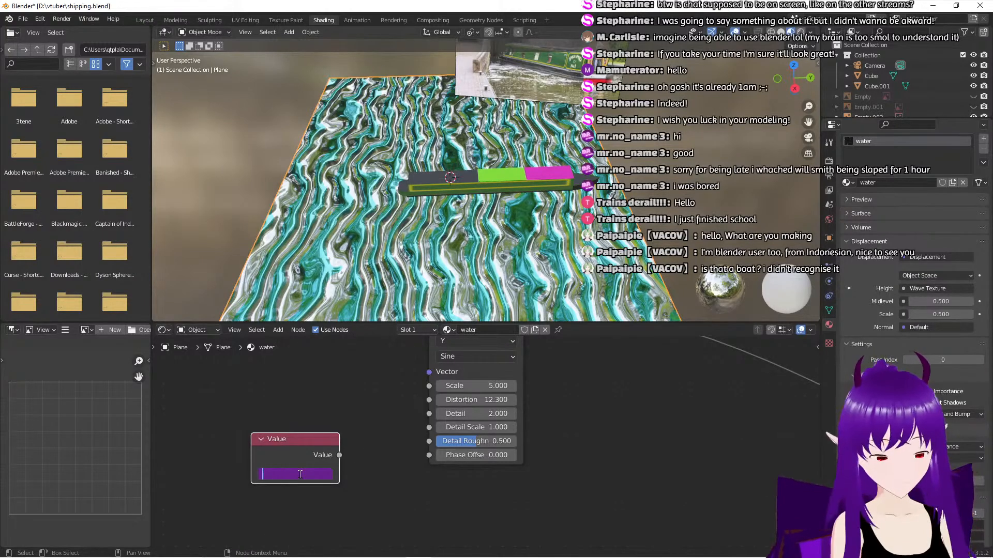
key(Escape)
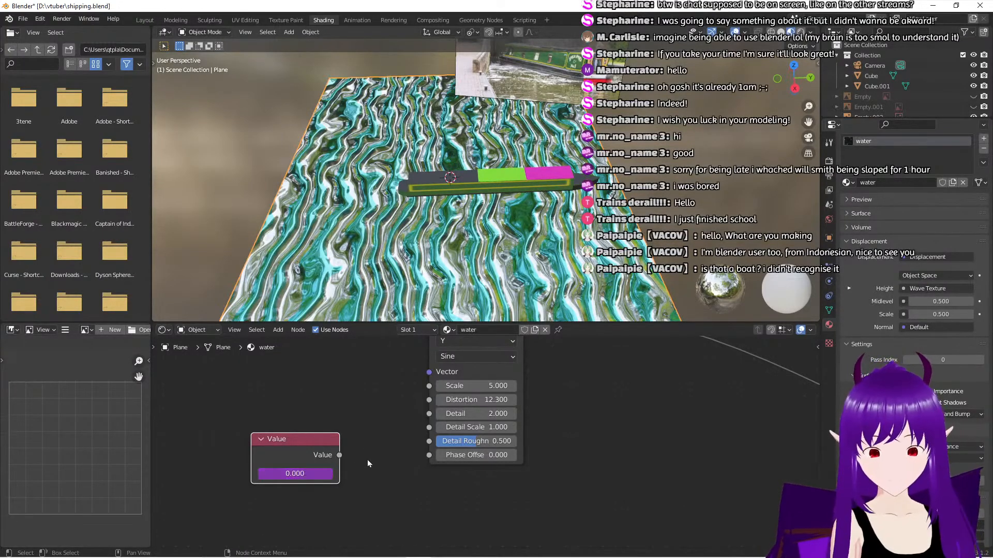
right_click(292, 475)
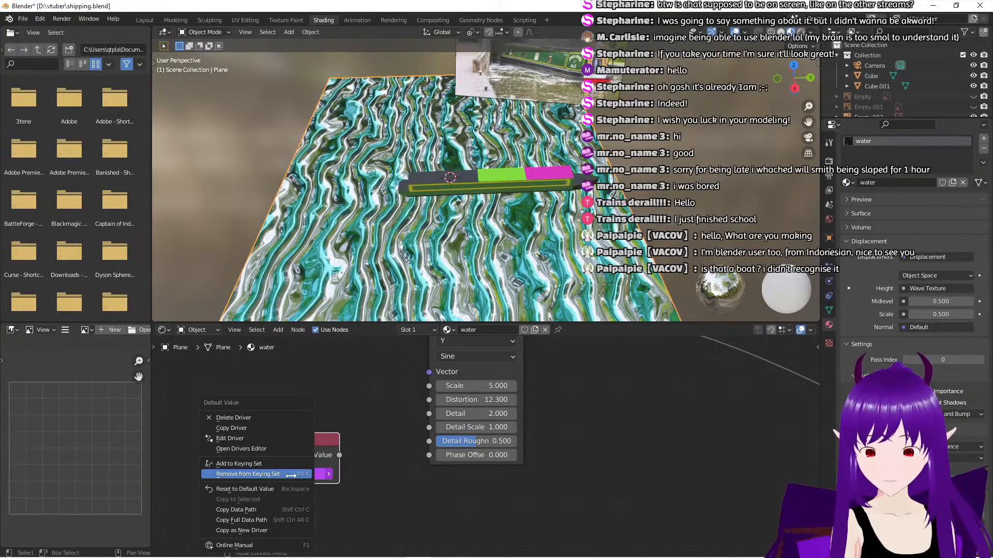
click(293, 475)
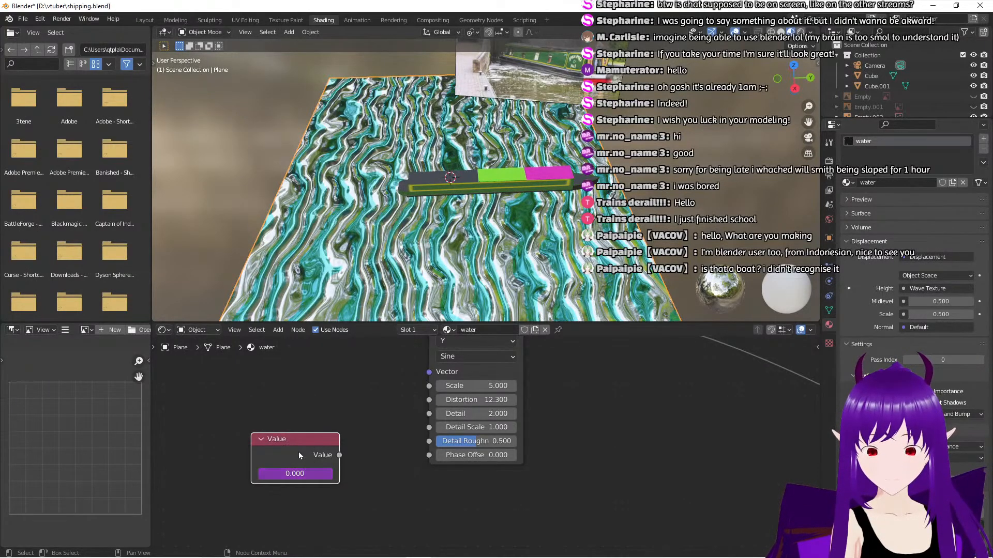
key(x)
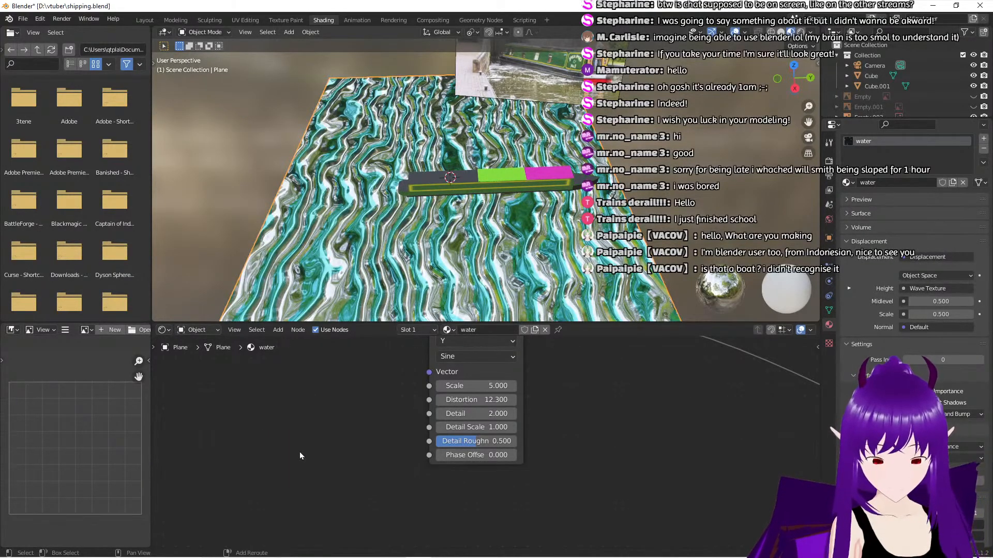
Add a new Value node beside the Wave Texture in the water material's node tree
key(shift+a)
key(Escape)
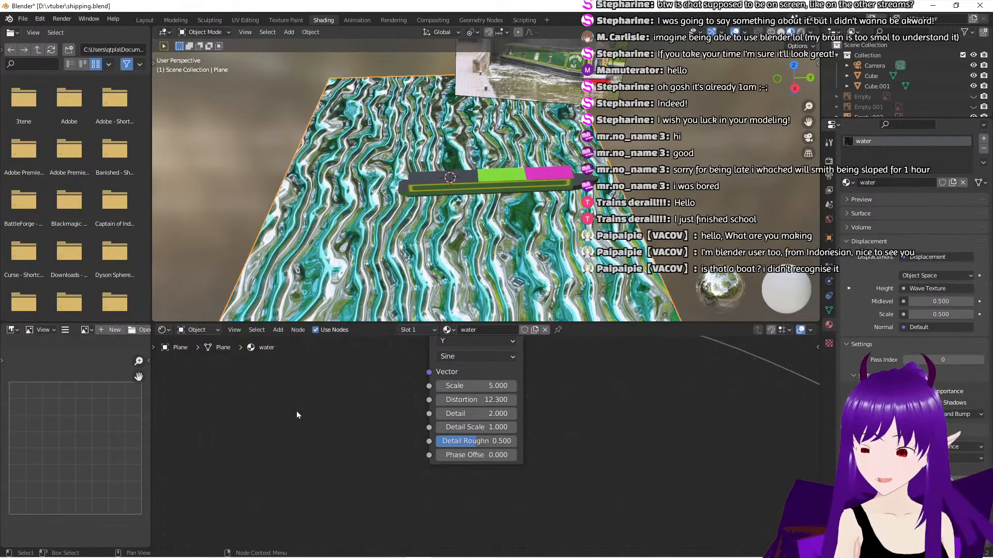
key(shift+a)
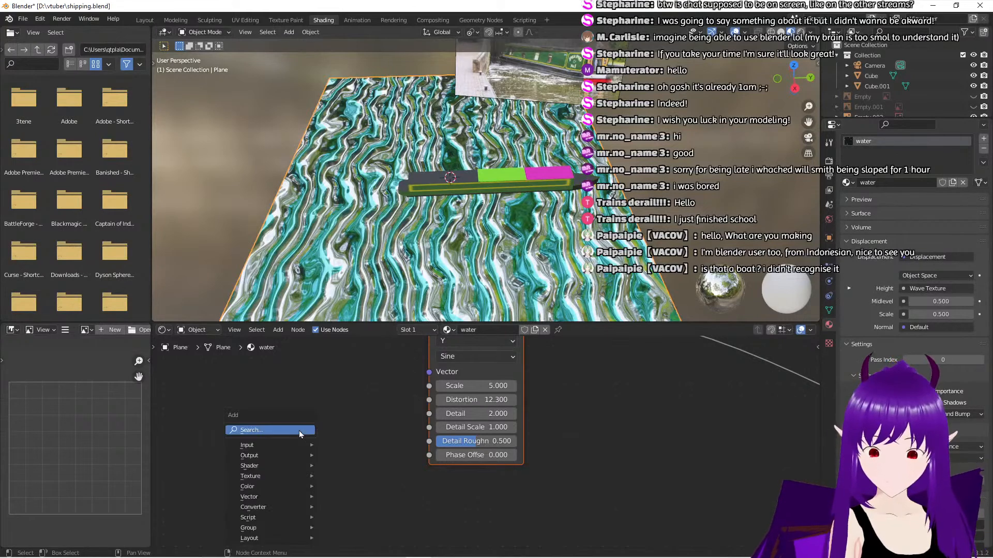
click(299, 430)
text(val)
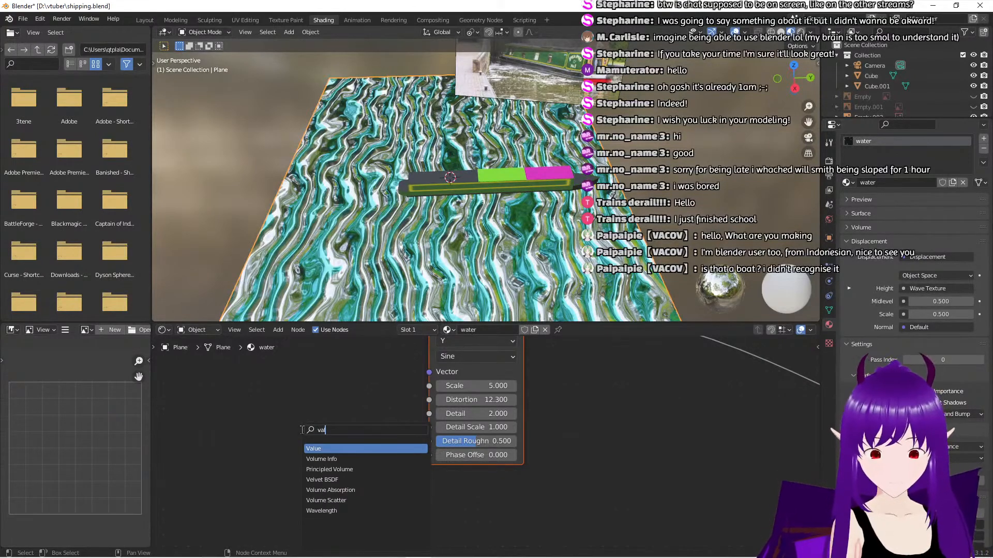
key(Return)
click(251, 434)
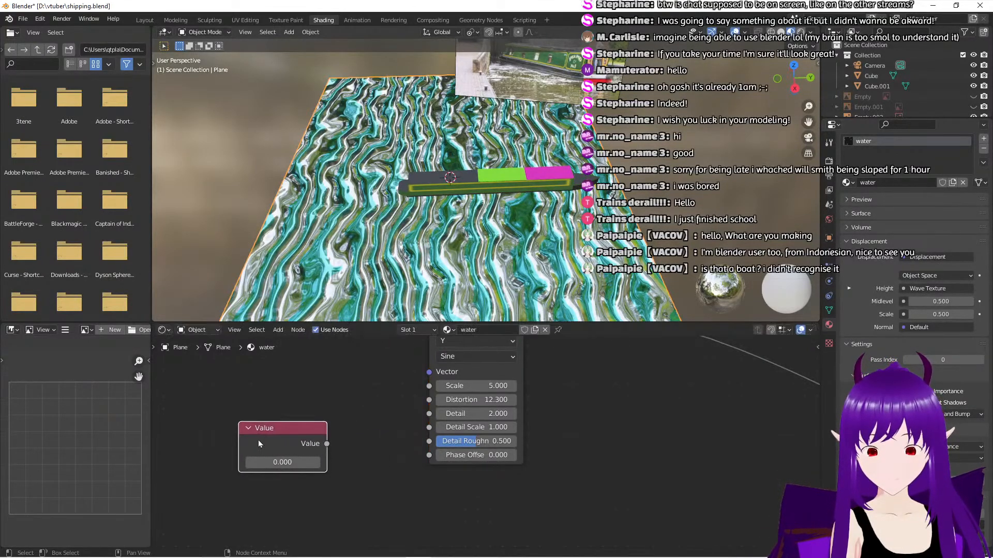
Enter the driver expression #frame in the Value node and link its output to the Wave Texture's Phase Offset
click(284, 463)
text(frame)
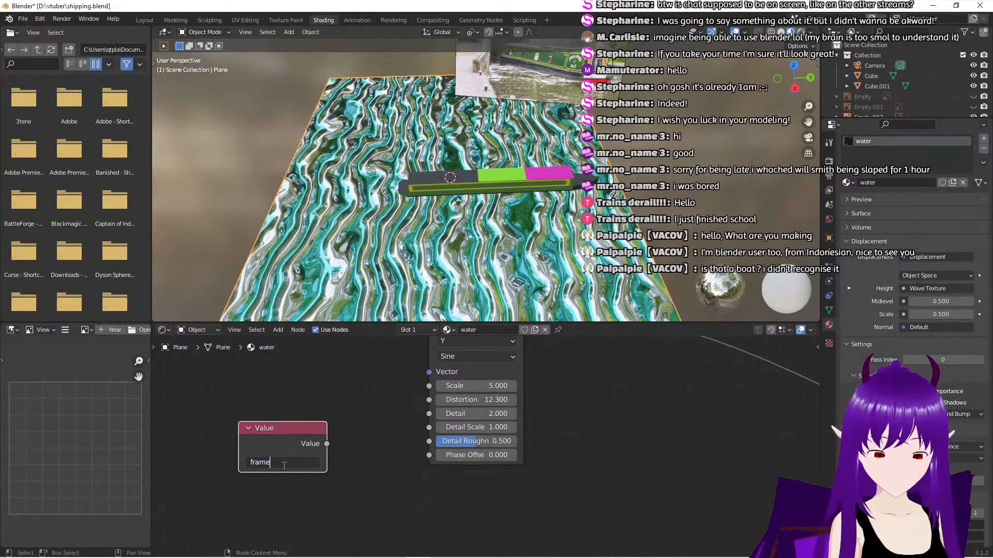
key(Return)
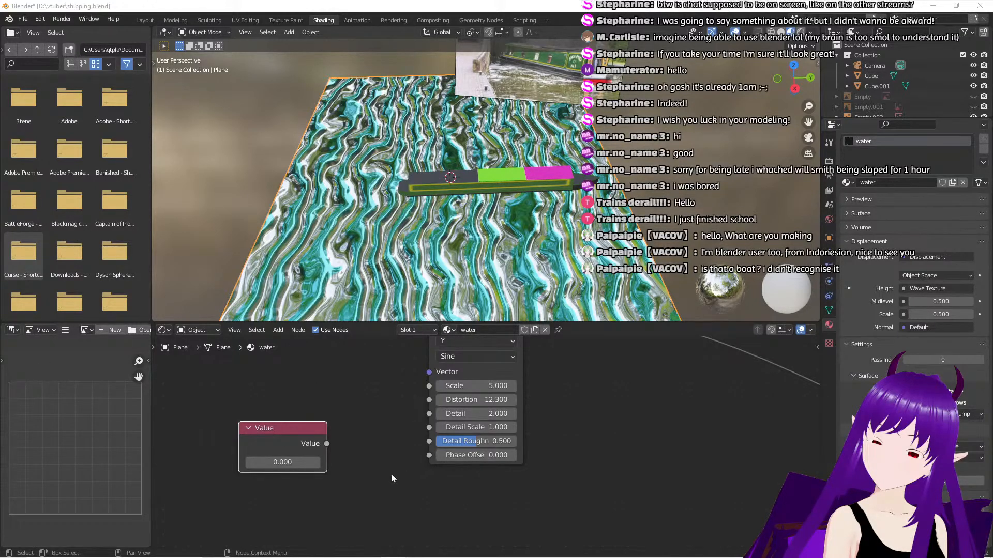
click(290, 461)
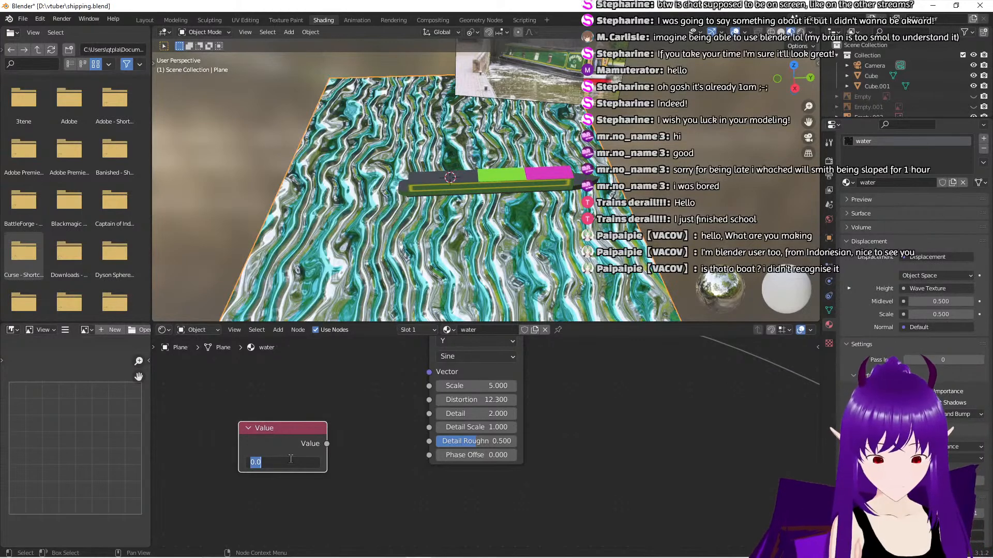
text(#frame)
key(Return)
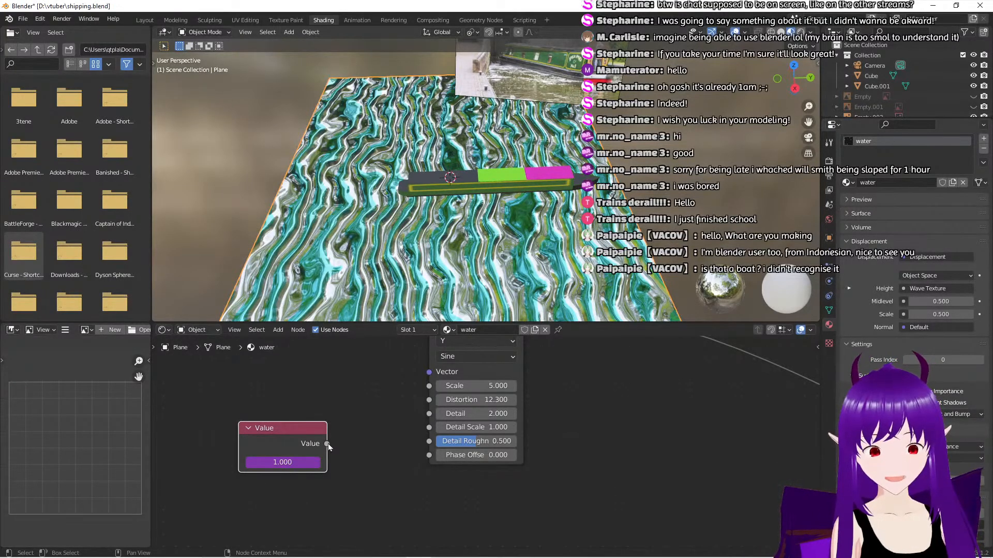
drag(328, 444, 430, 455)
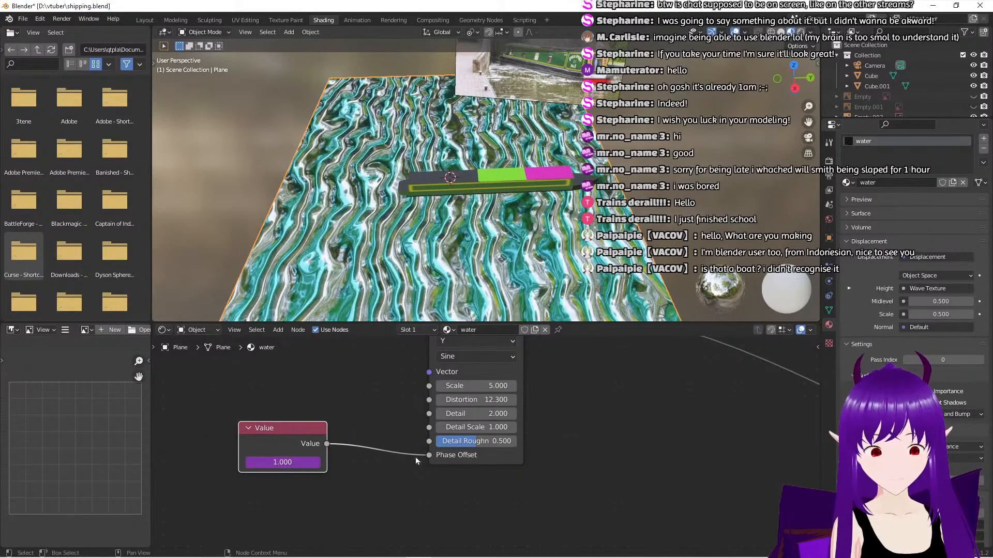
drag(304, 430, 301, 434)
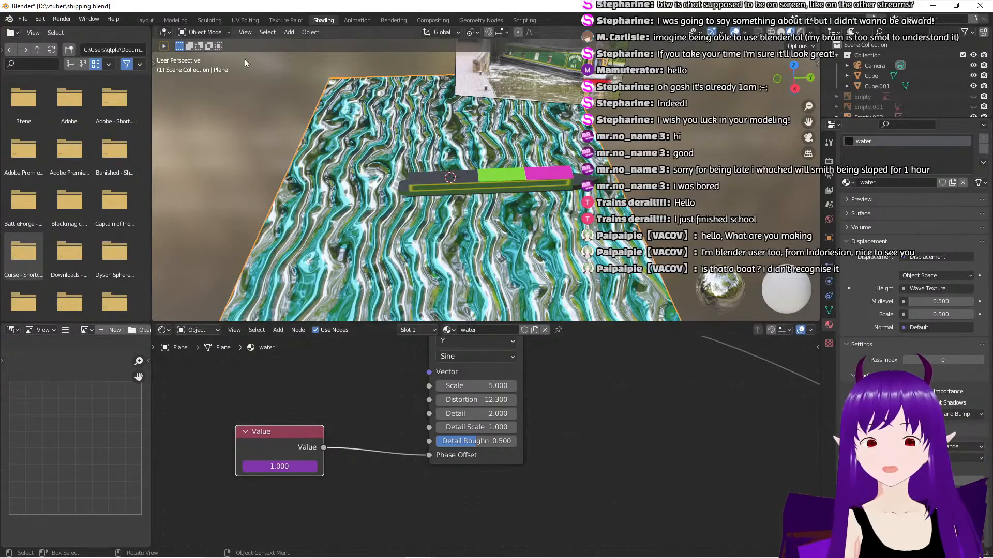
Play and scrub the animation in the Layout workspace to check how the water waves move
click(149, 21)
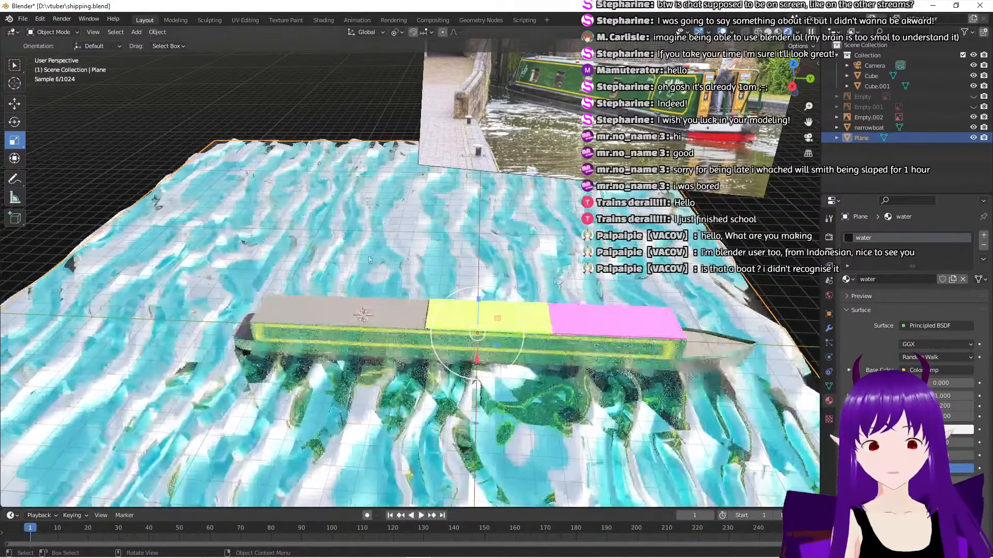
key(space)
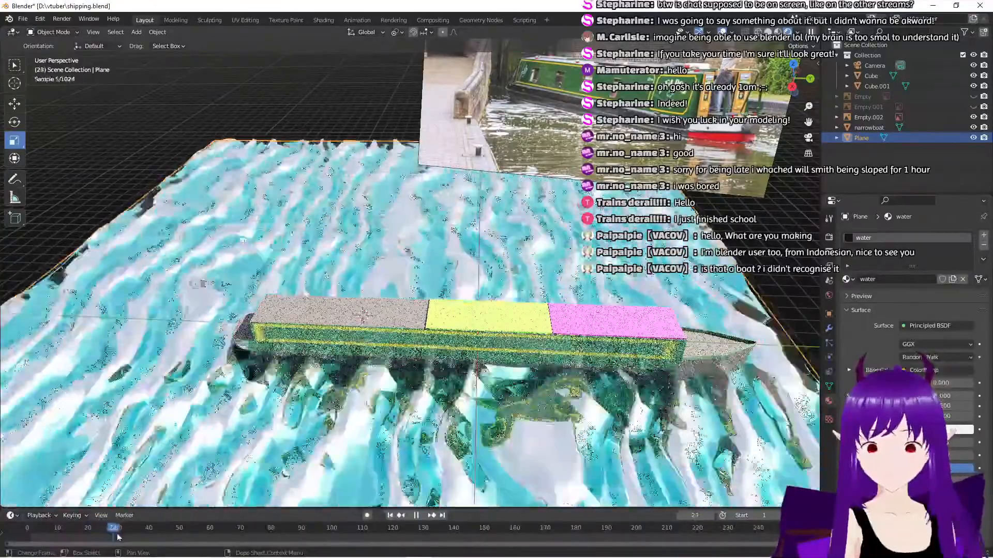
click(91, 543)
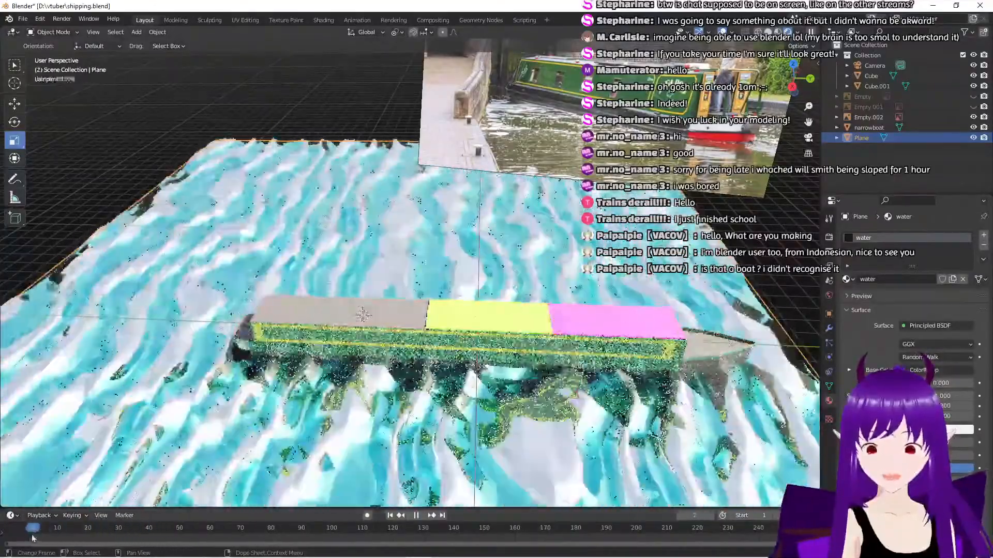
key(Escape)
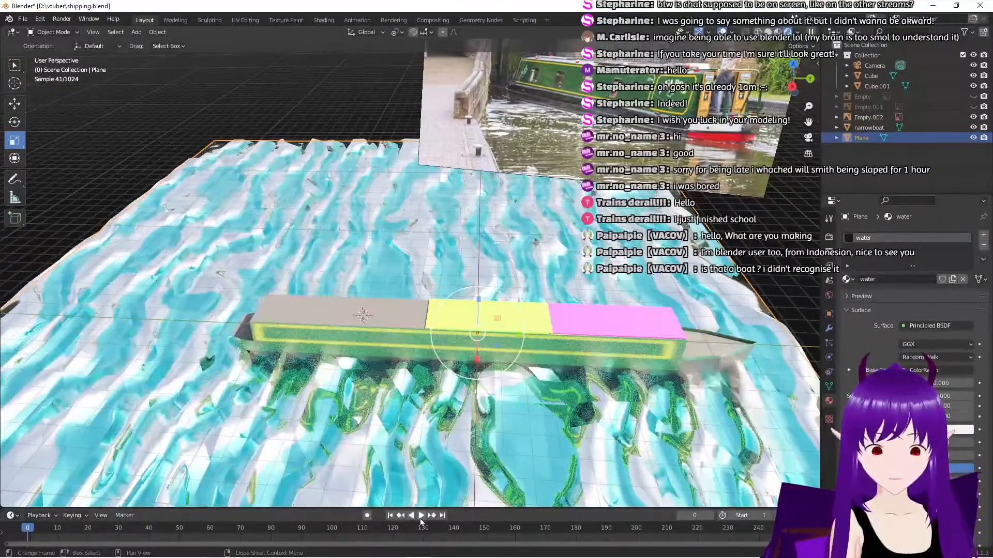
click(420, 516)
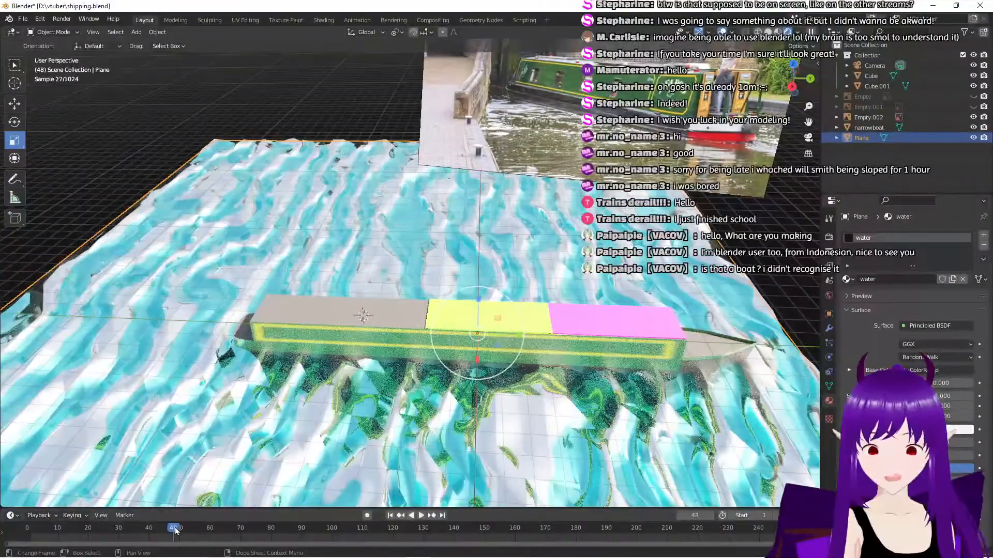
click(122, 537)
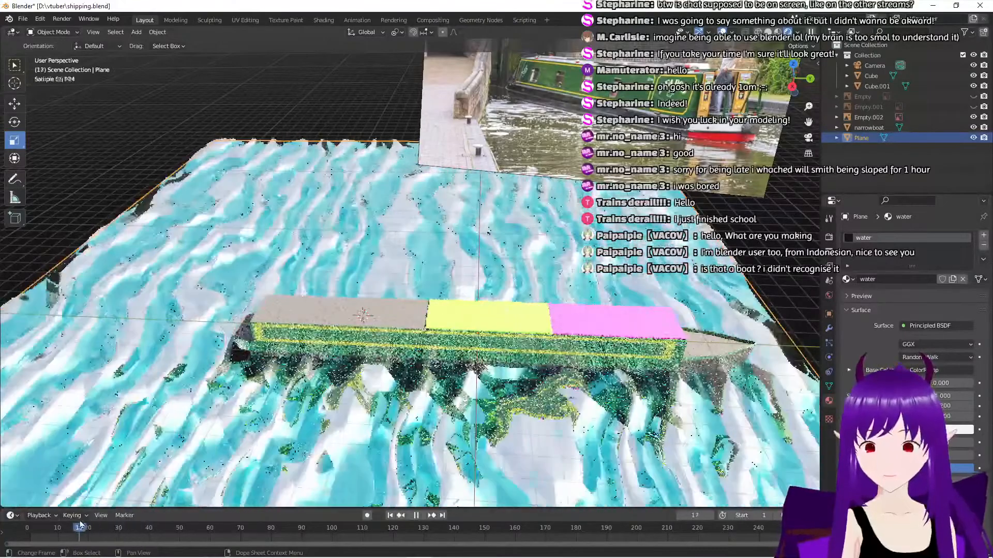
key(space)
Return to the Shading workspace and insert a Math node on the link between the Value node and the Phase Offset
click(209, 19)
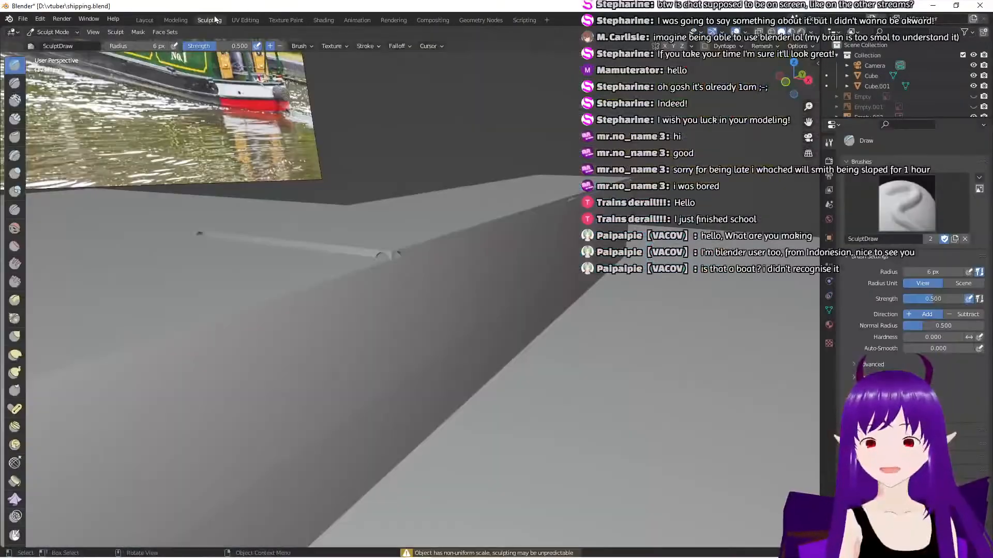
click(326, 20)
drag(283, 435, 237, 438)
click(319, 424)
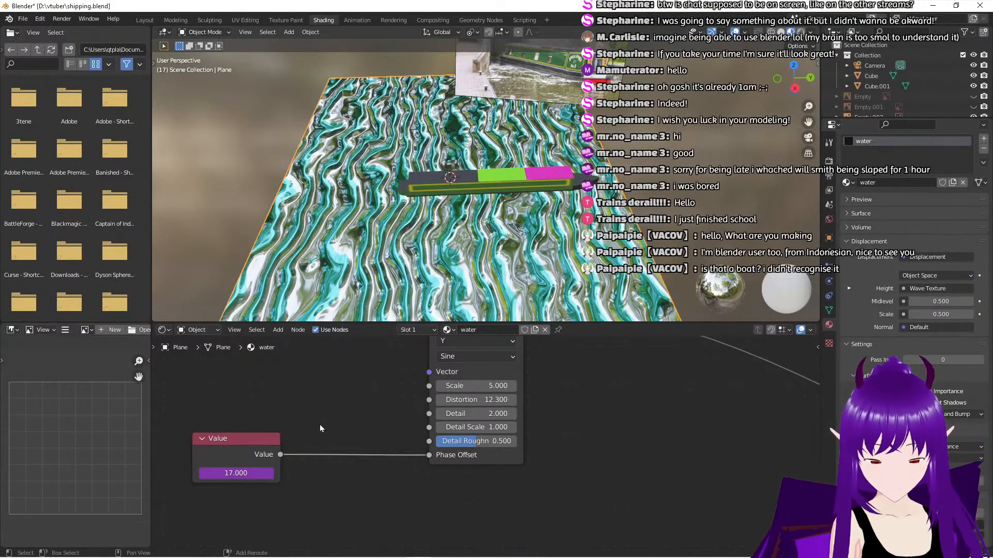
right_click(319, 424)
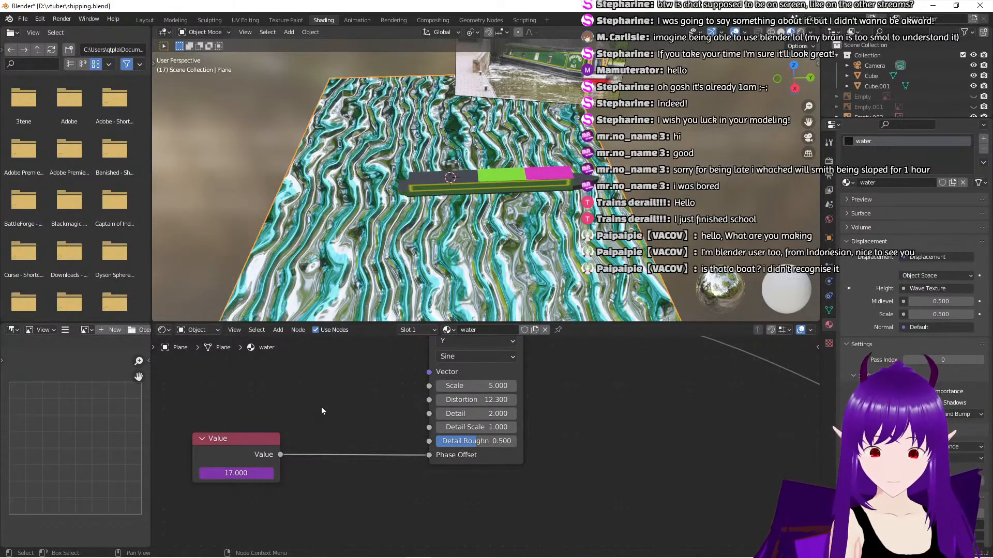
key(shift+a)
click(321, 407)
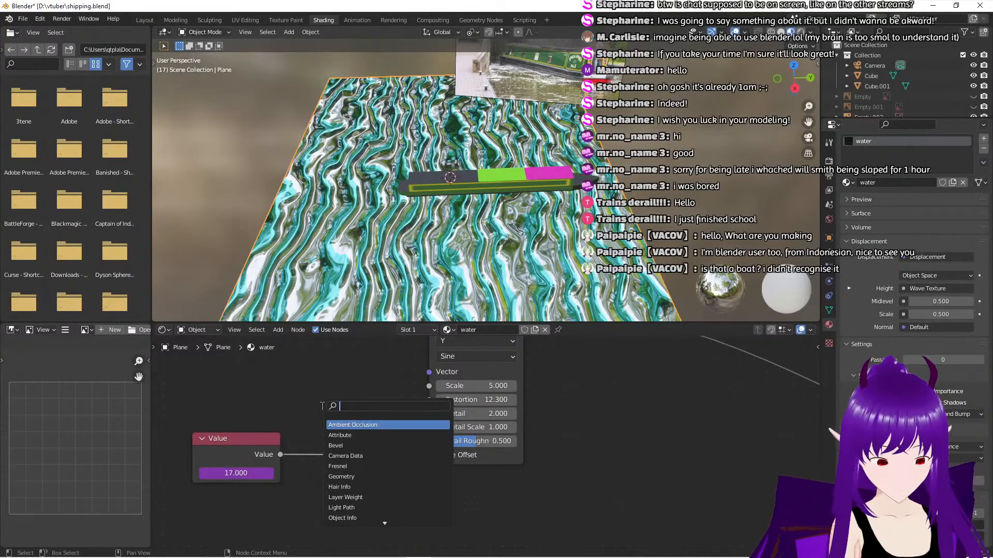
text(math)
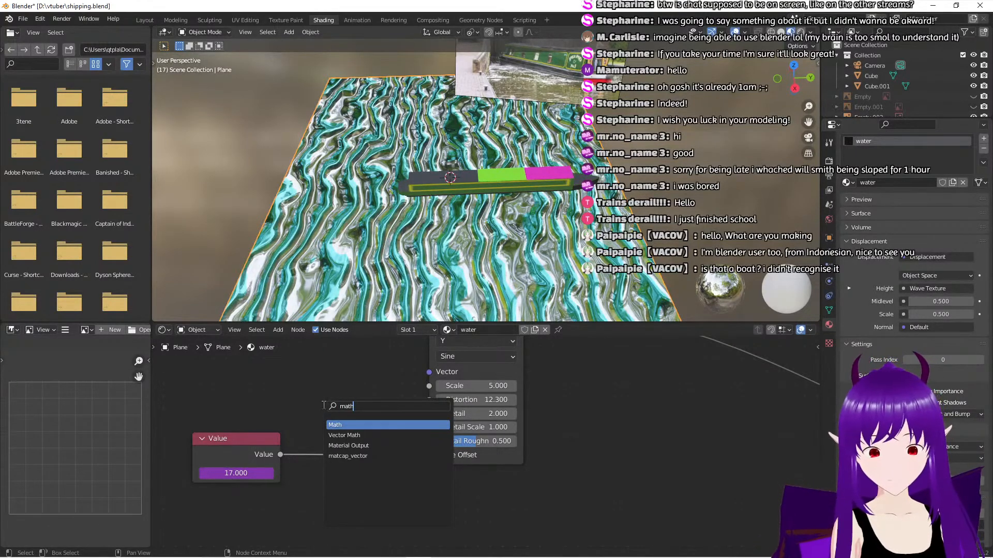
click(341, 424)
click(383, 445)
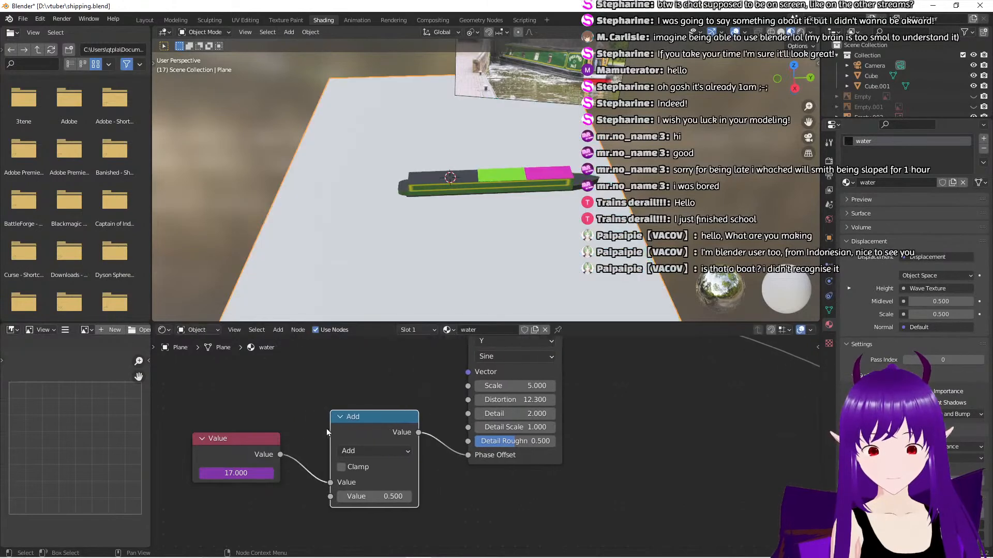
Set the Math node's operation to Divide and its second value to 60
click(375, 451)
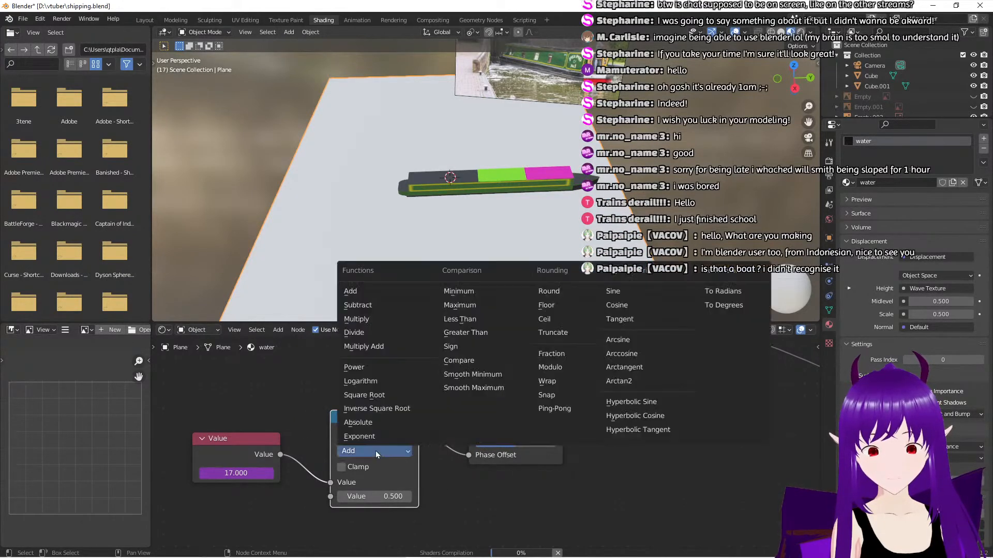
click(363, 334)
click(385, 496)
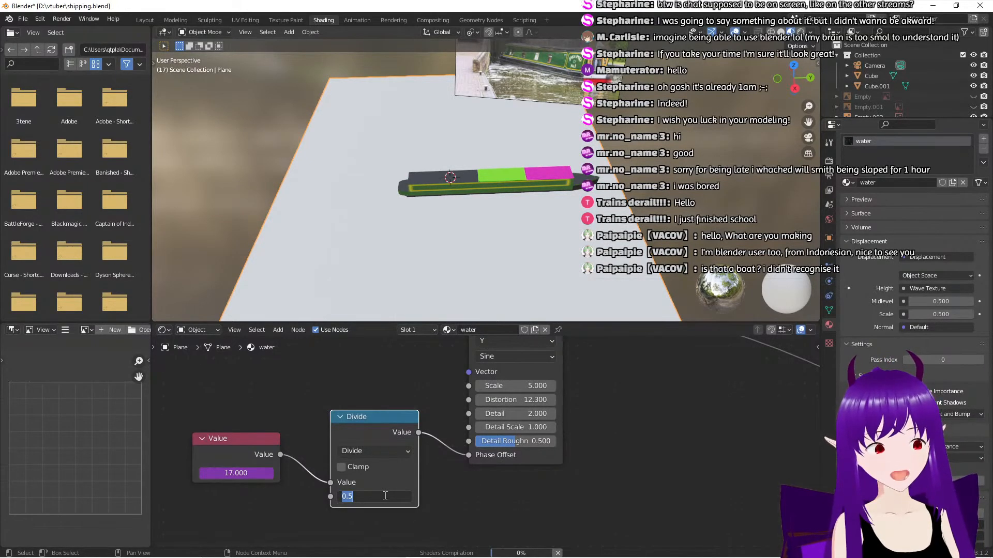
text(6)
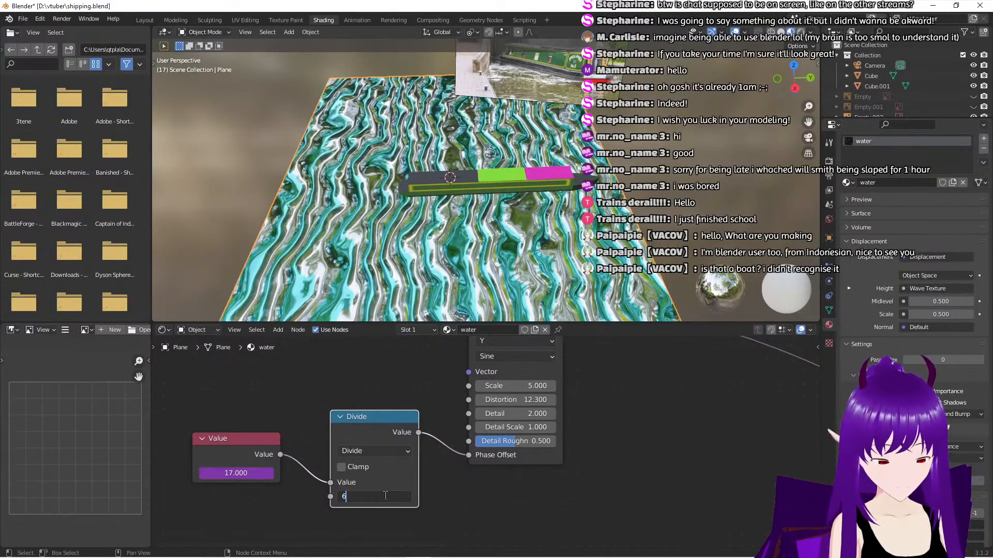
text(0)
key(Return)
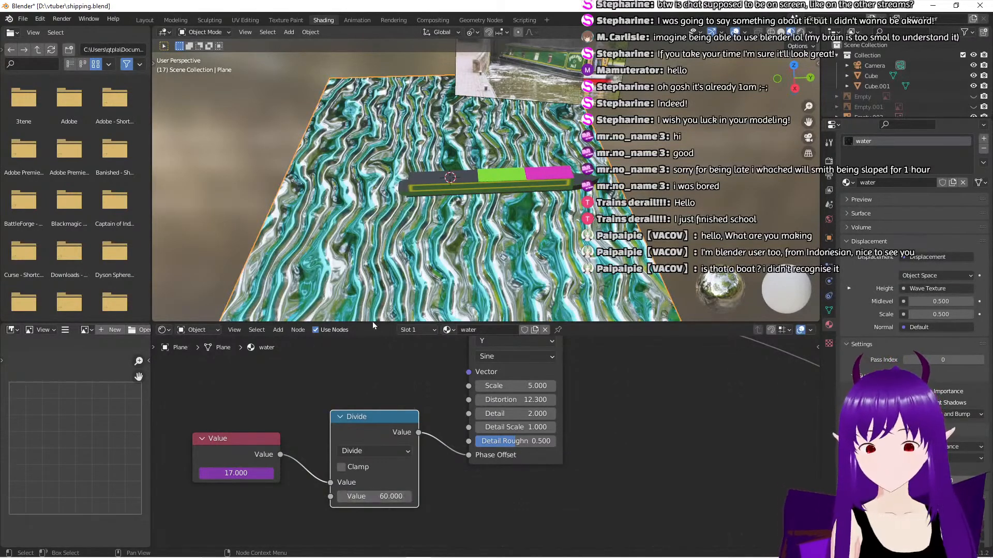
Play the slowed wave animation in the Layout workspace from the first frame, then stop and rewind it
click(153, 22)
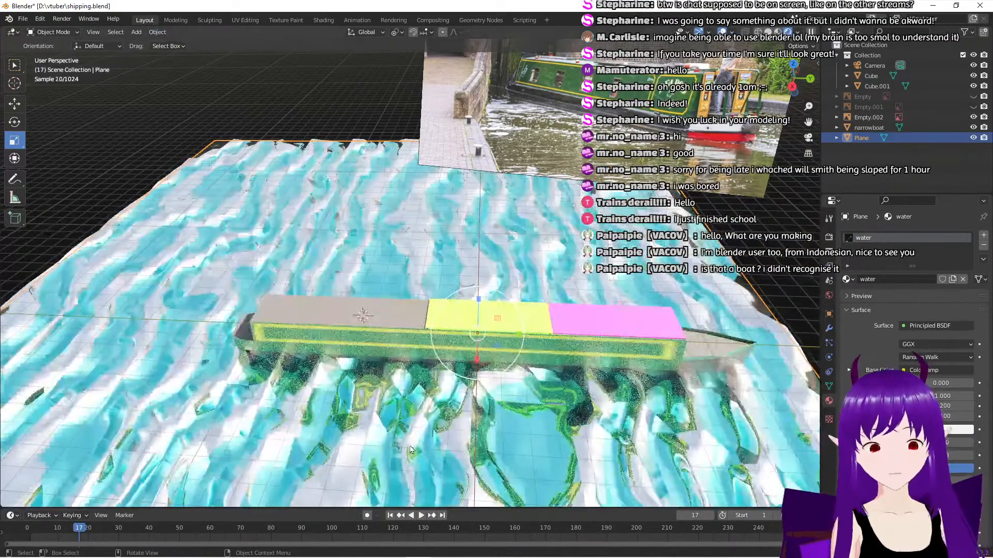
click(421, 515)
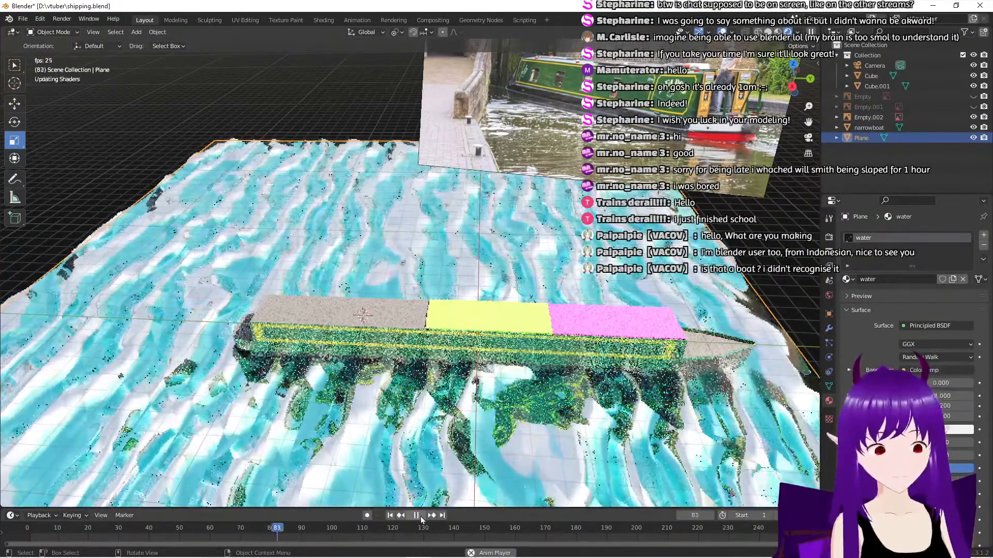
click(417, 515)
click(391, 516)
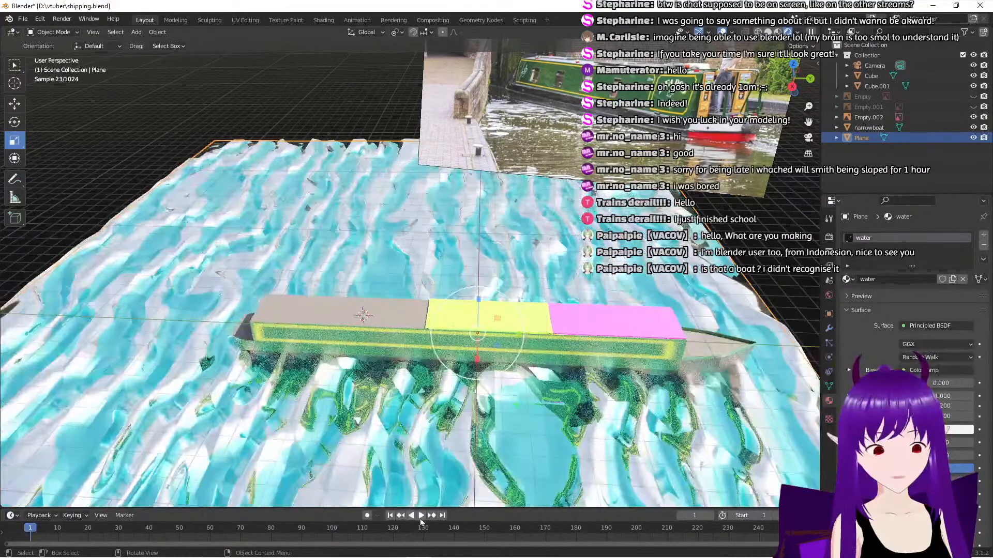
click(421, 517)
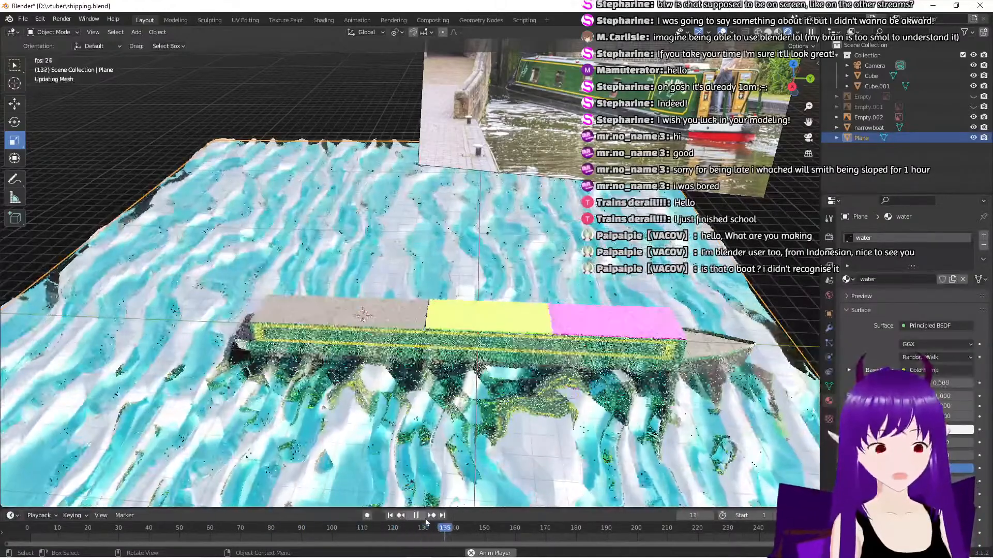
click(418, 518)
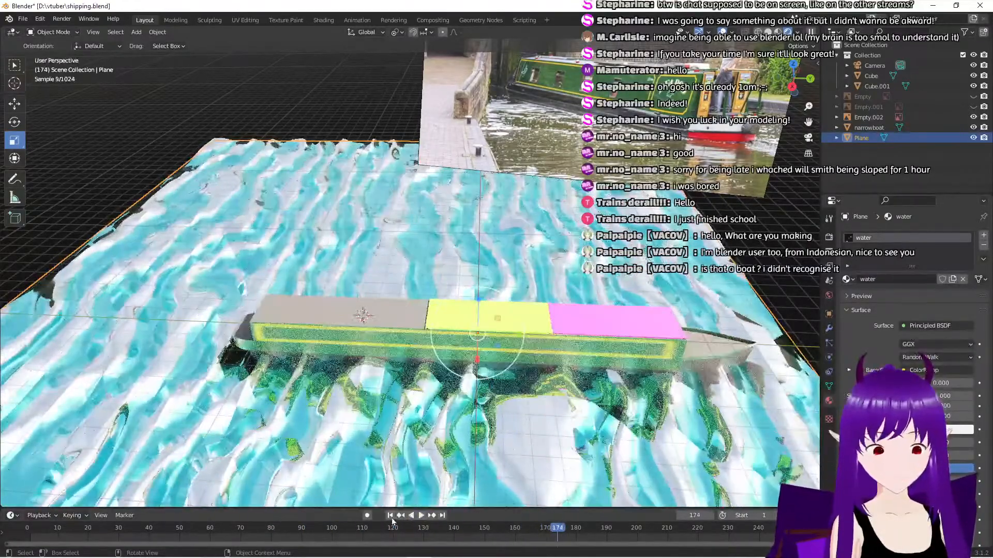
click(391, 517)
Switch to the Select Box tool and select the yellow cabin block on the narrowboat's roof
middle_drag(398, 408, 389, 382)
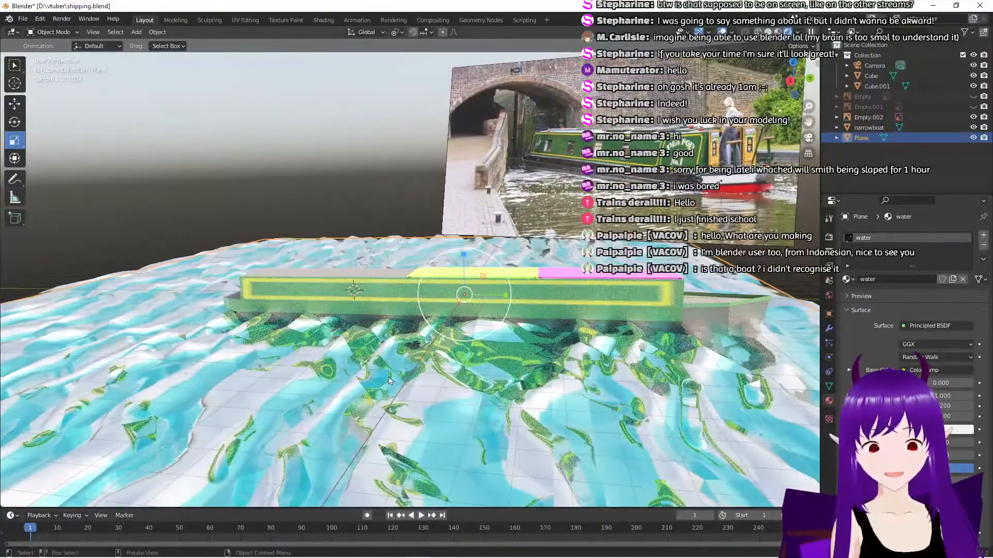
key(w)
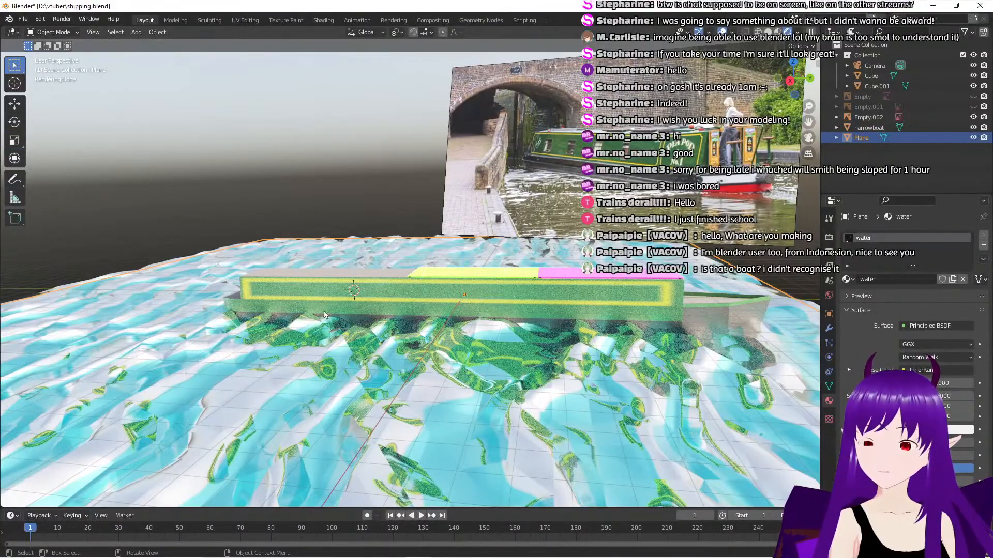
middle_drag(428, 364, 394, 368)
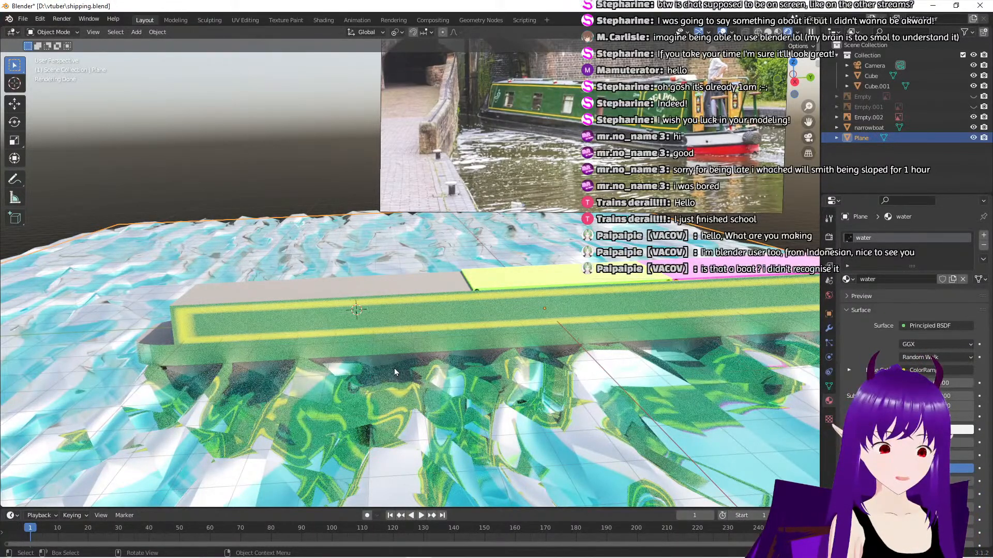
click(547, 286)
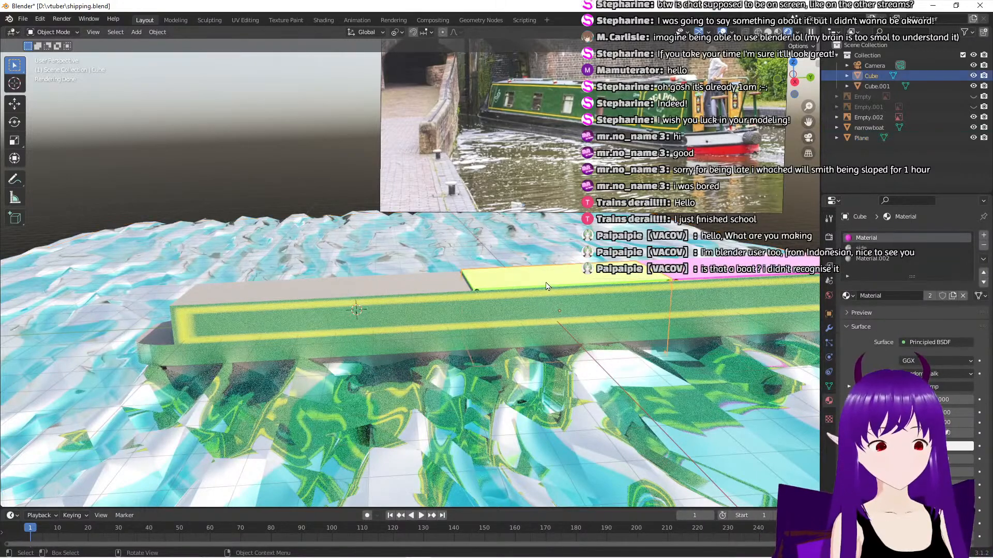
click(15, 104)
drag(560, 269, 553, 185)
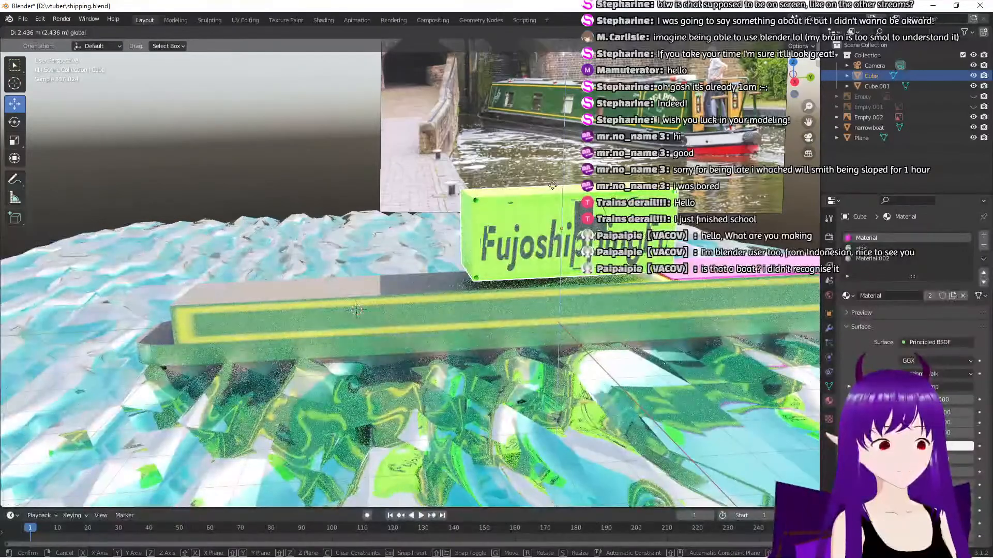
right_click(552, 186)
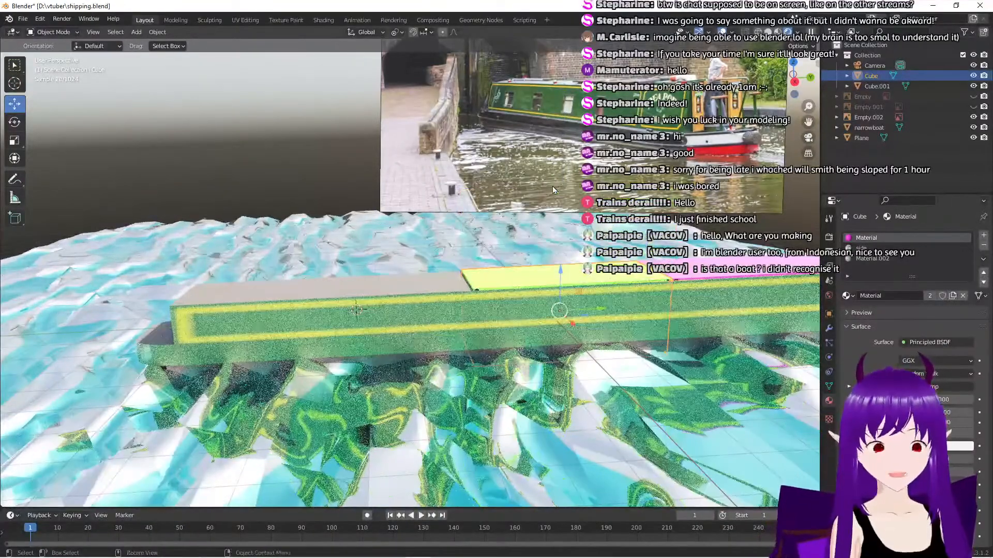
Select the scene's camera and look through it at the narrowboat on the water
middle_drag(541, 356, 502, 397)
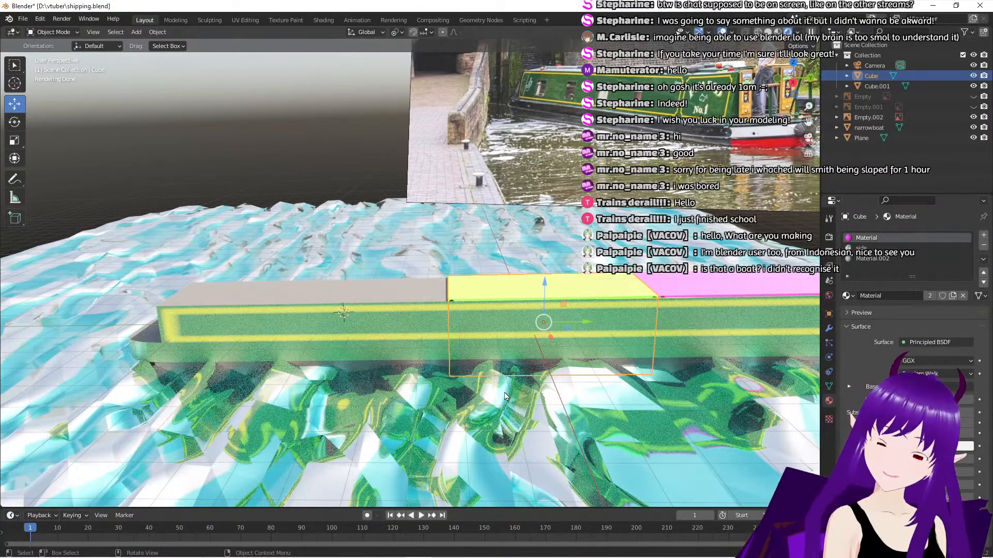
middle_drag(494, 352, 583, 303)
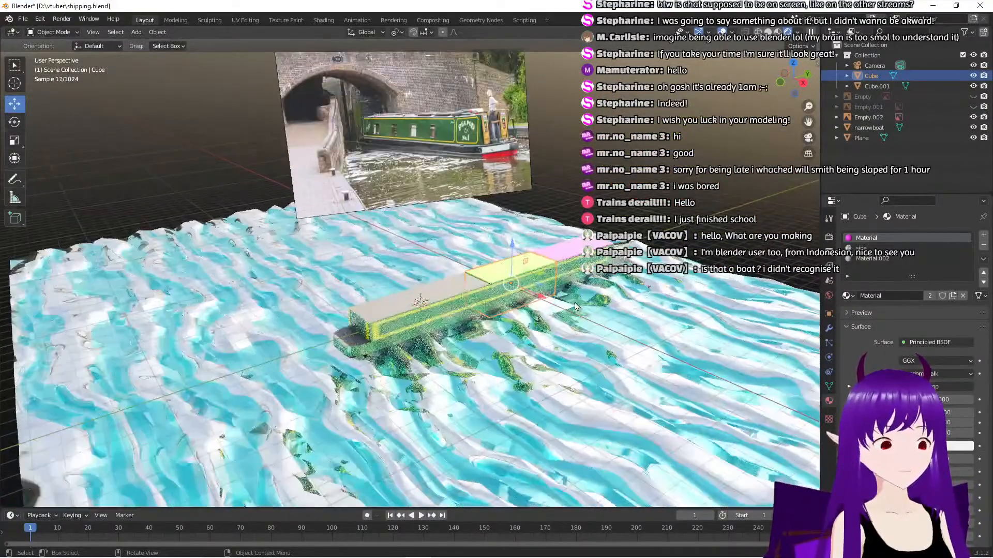
click(873, 66)
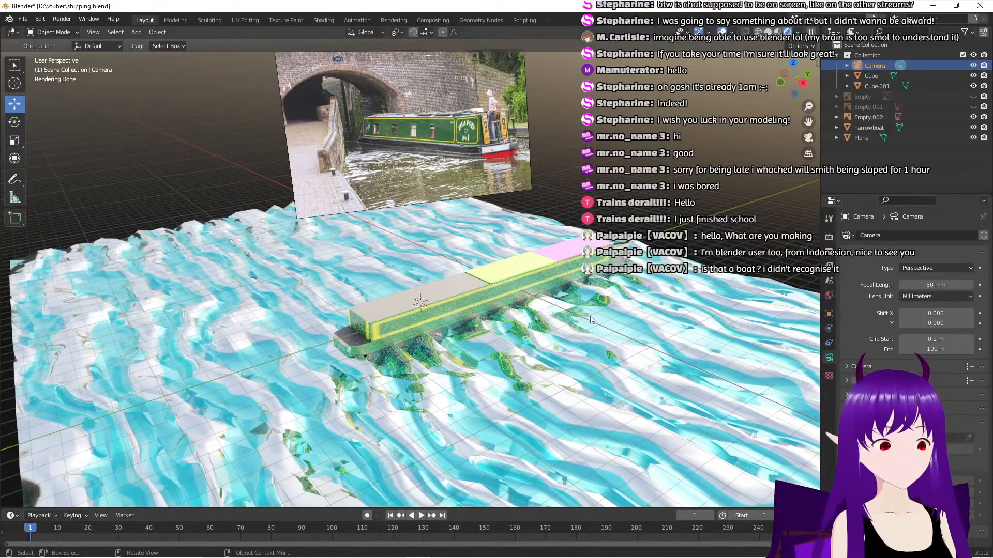
middle_drag(579, 334, 636, 290)
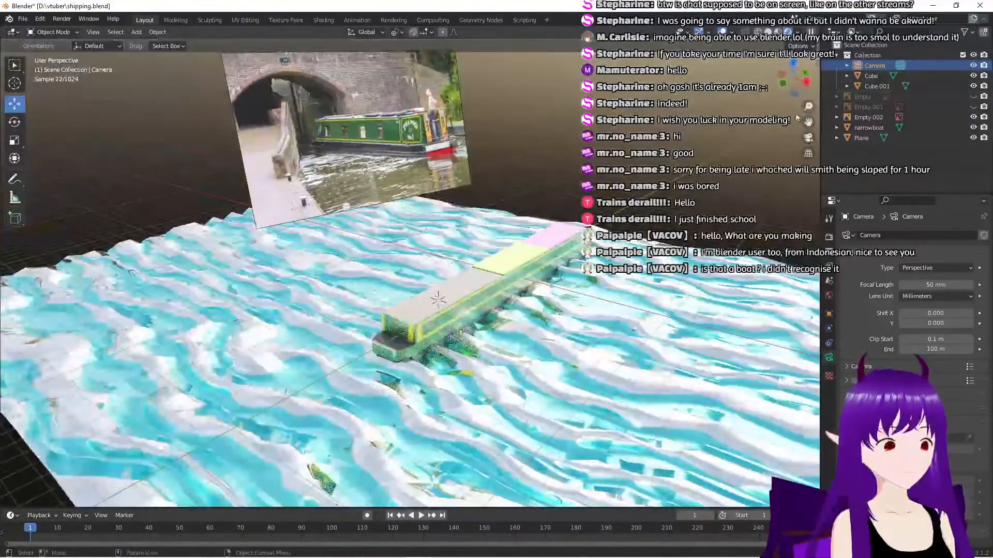
key(KP_0)
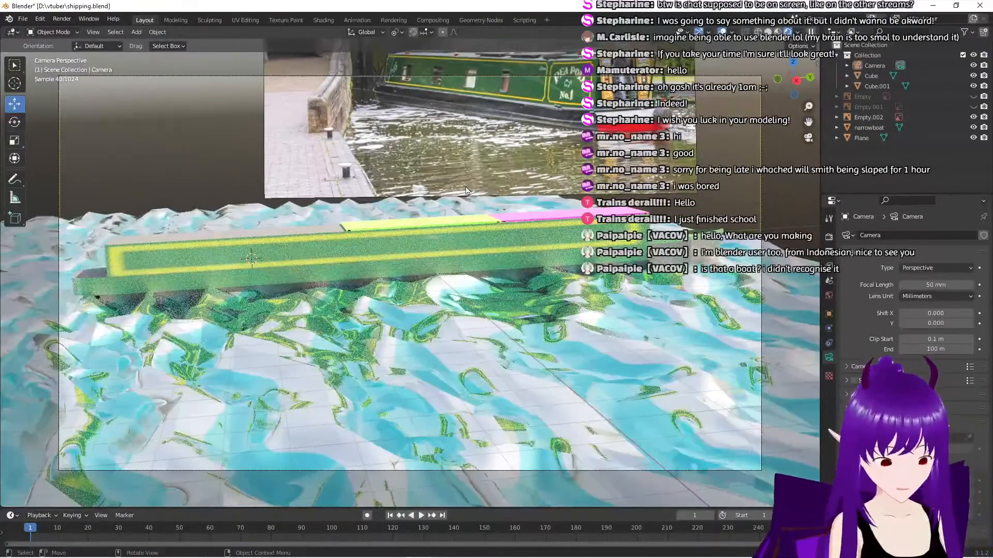
Render the current frame from the camera and inspect the whole image of the narrowboat and waves
key(F12)
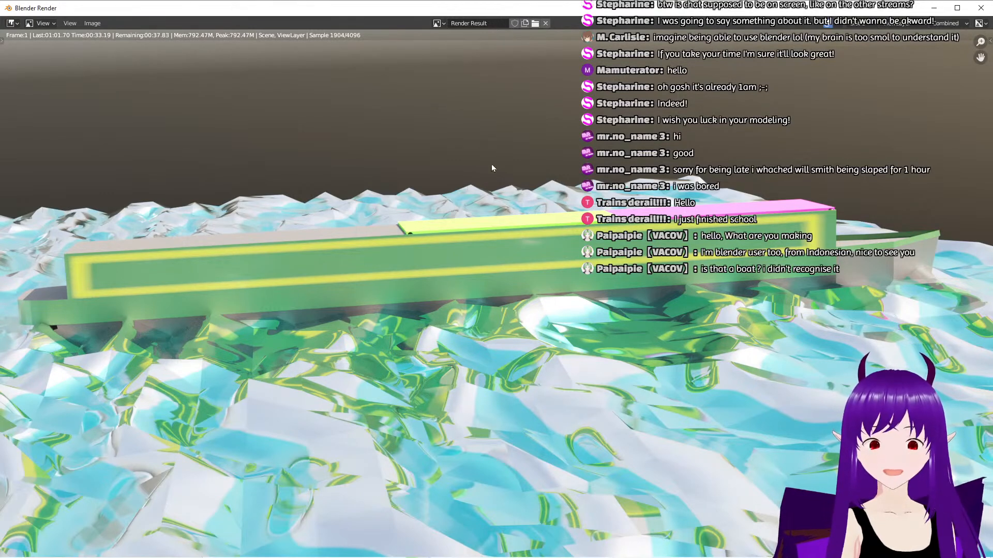
scroll(494, 160, down, 1)
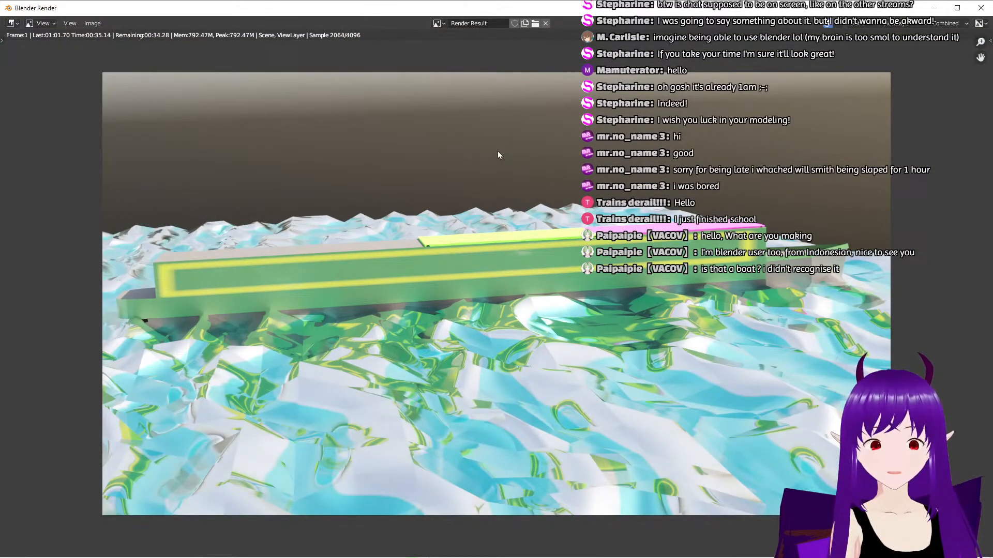
scroll(497, 151, up, 1)
scroll(498, 154, down, 1)
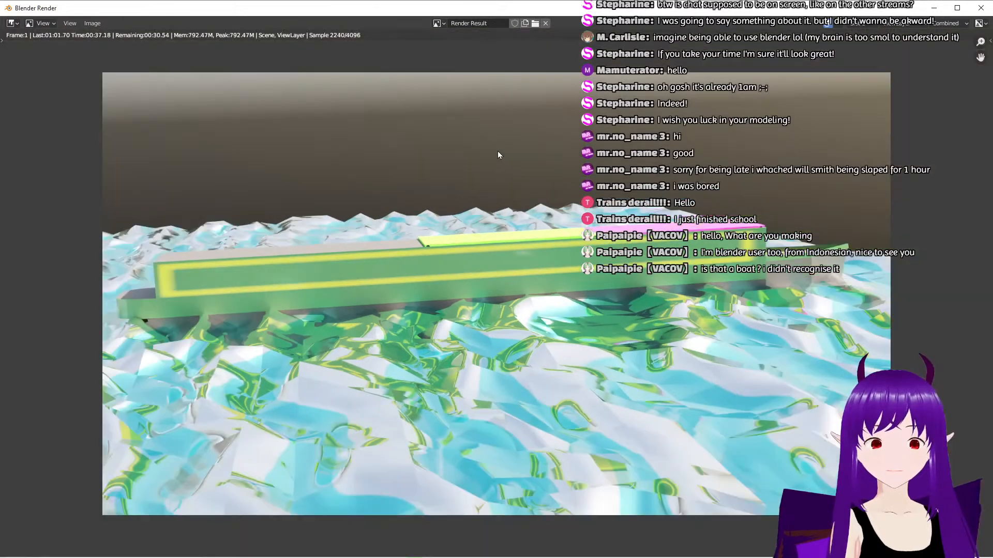